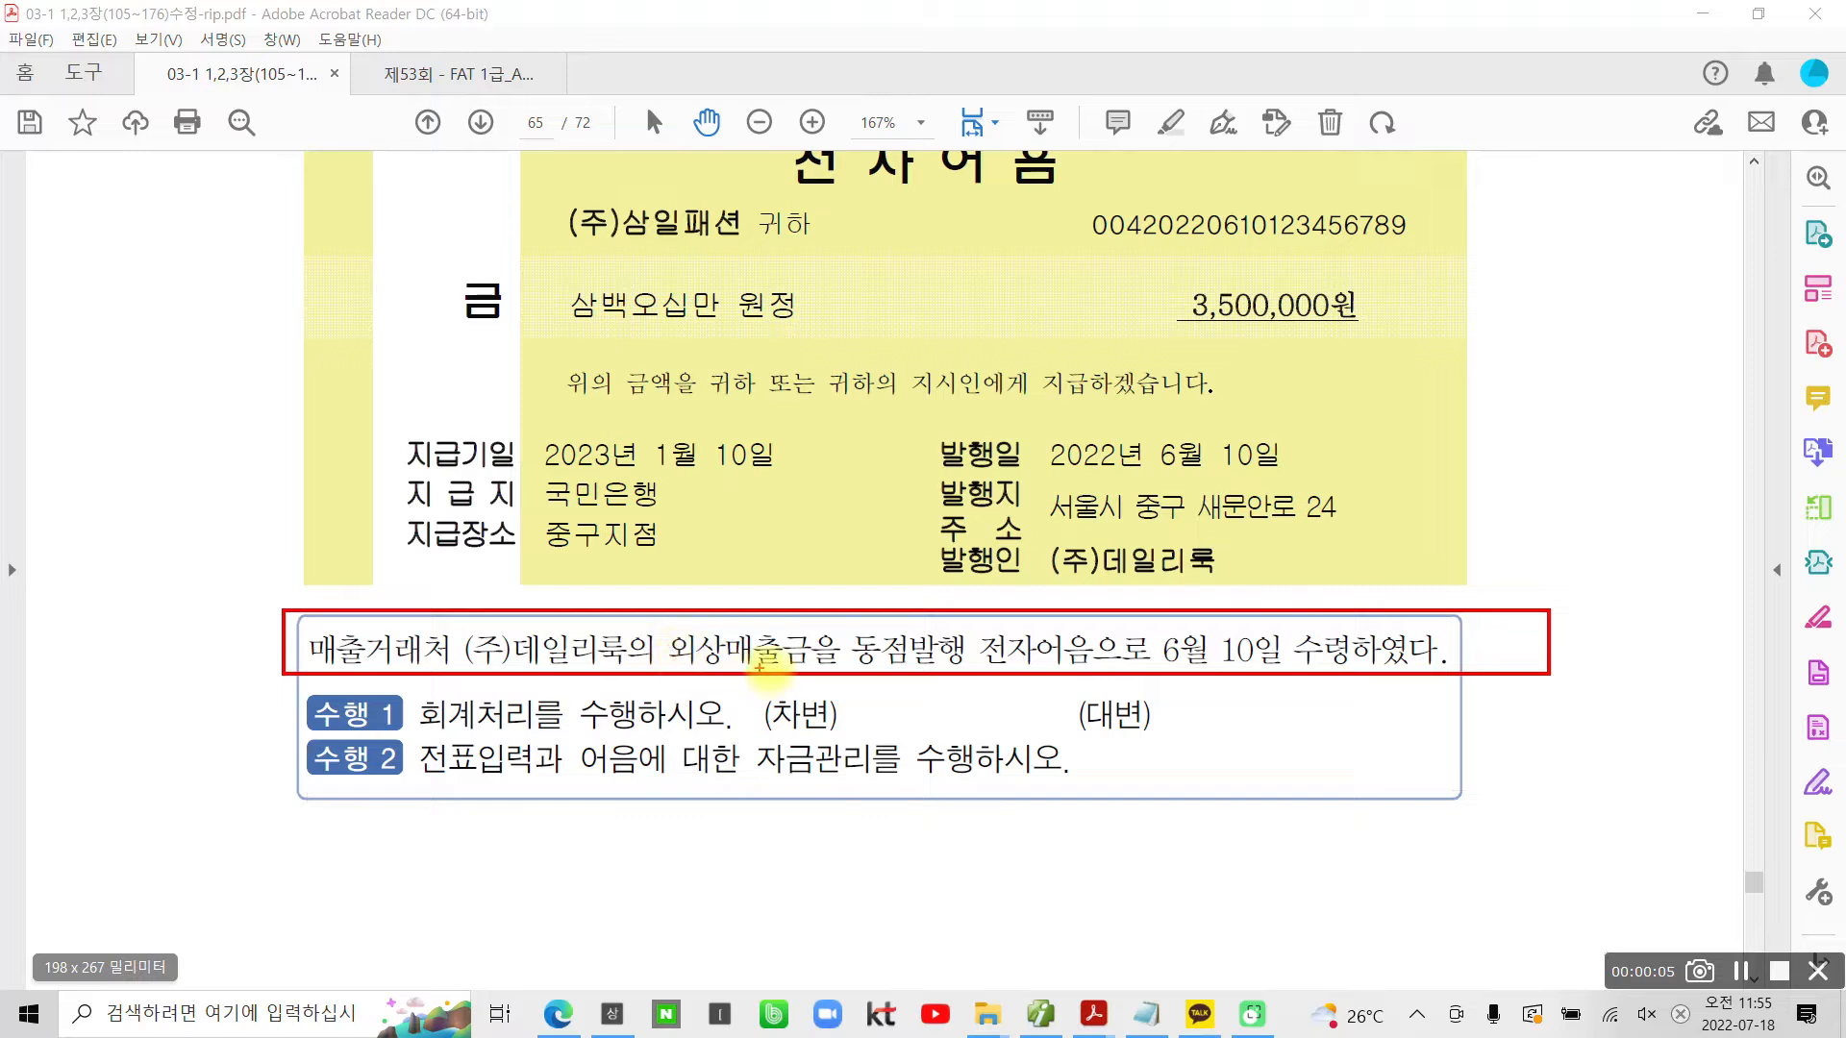
Circle 외상매출금 and 전자어음으로, underline 수령하였다, and draw arrows to the customer name and the debit and credit sides
mouse_move(788, 670)
left_mouse_down()
mouse_move(678, 646)
mouse_move(749, 616)
mouse_move(825, 630)
mouse_move(784, 675)
left_mouse_up()
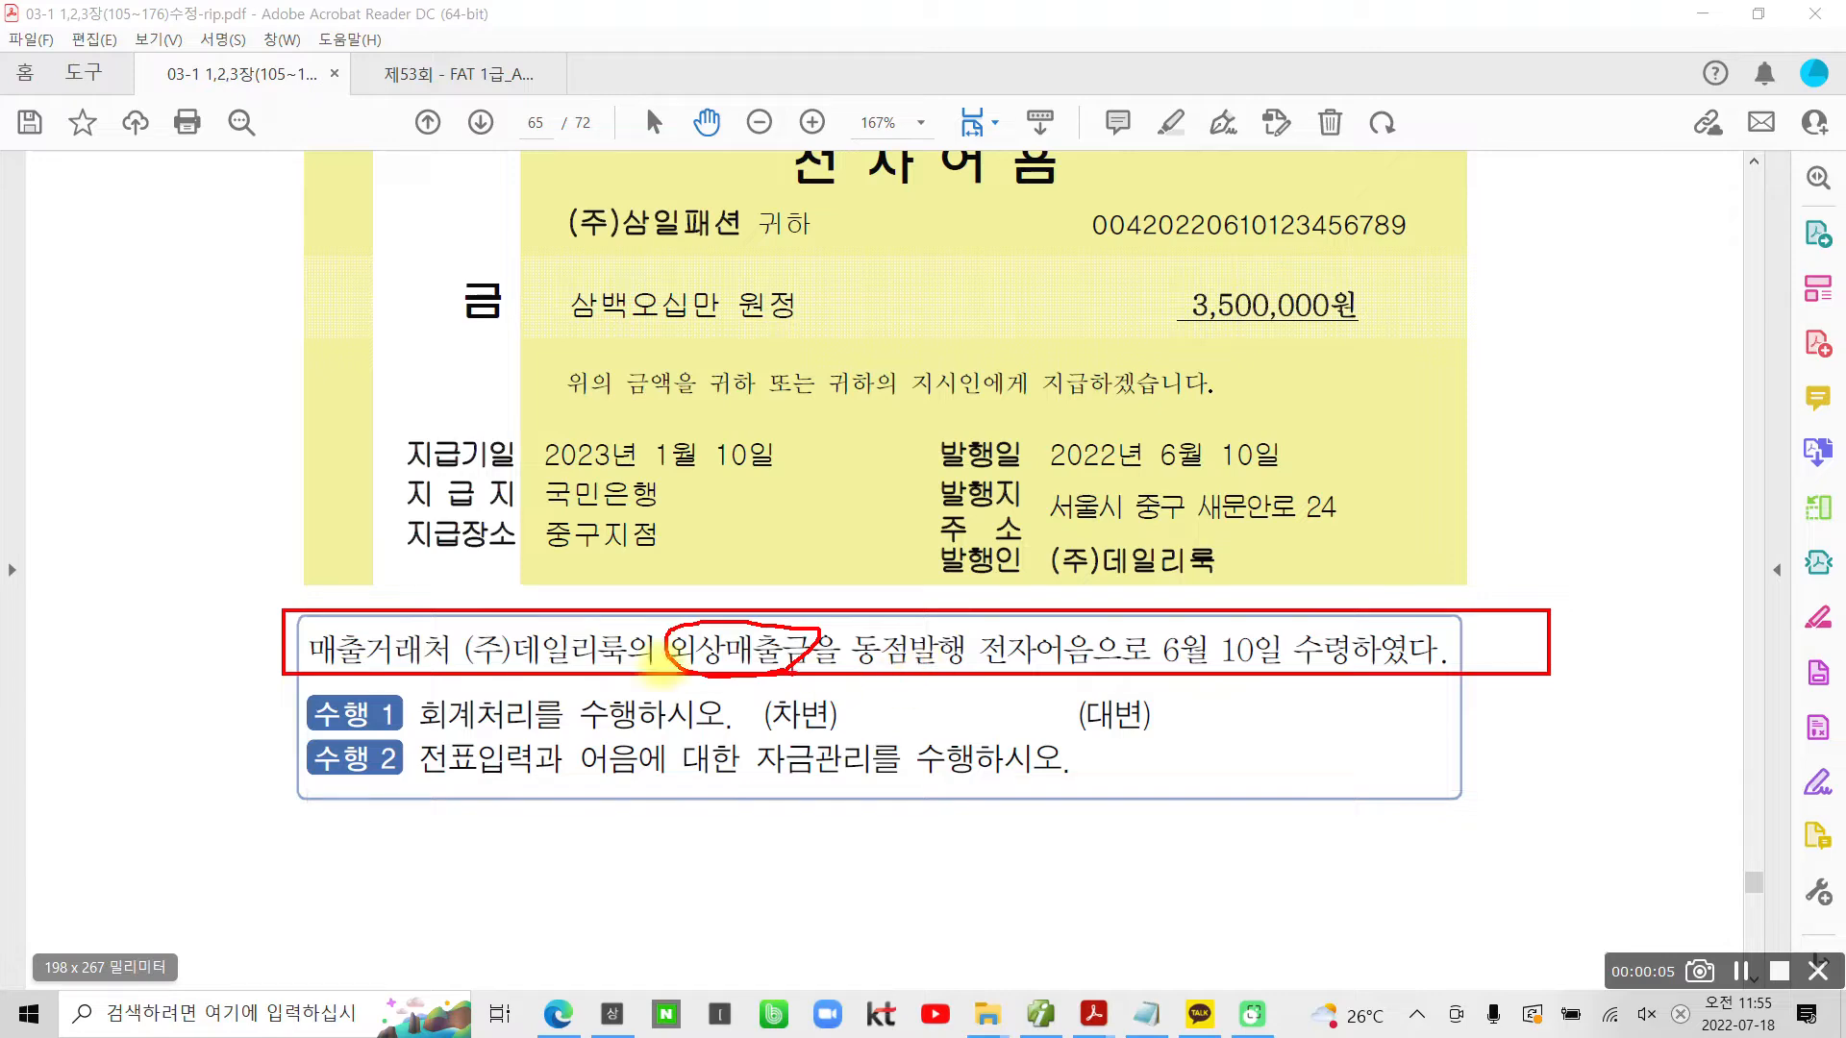
mouse_move(577, 623)
left_mouse_down()
mouse_move(742, 569)
mouse_move(870, 625)
left_mouse_up()
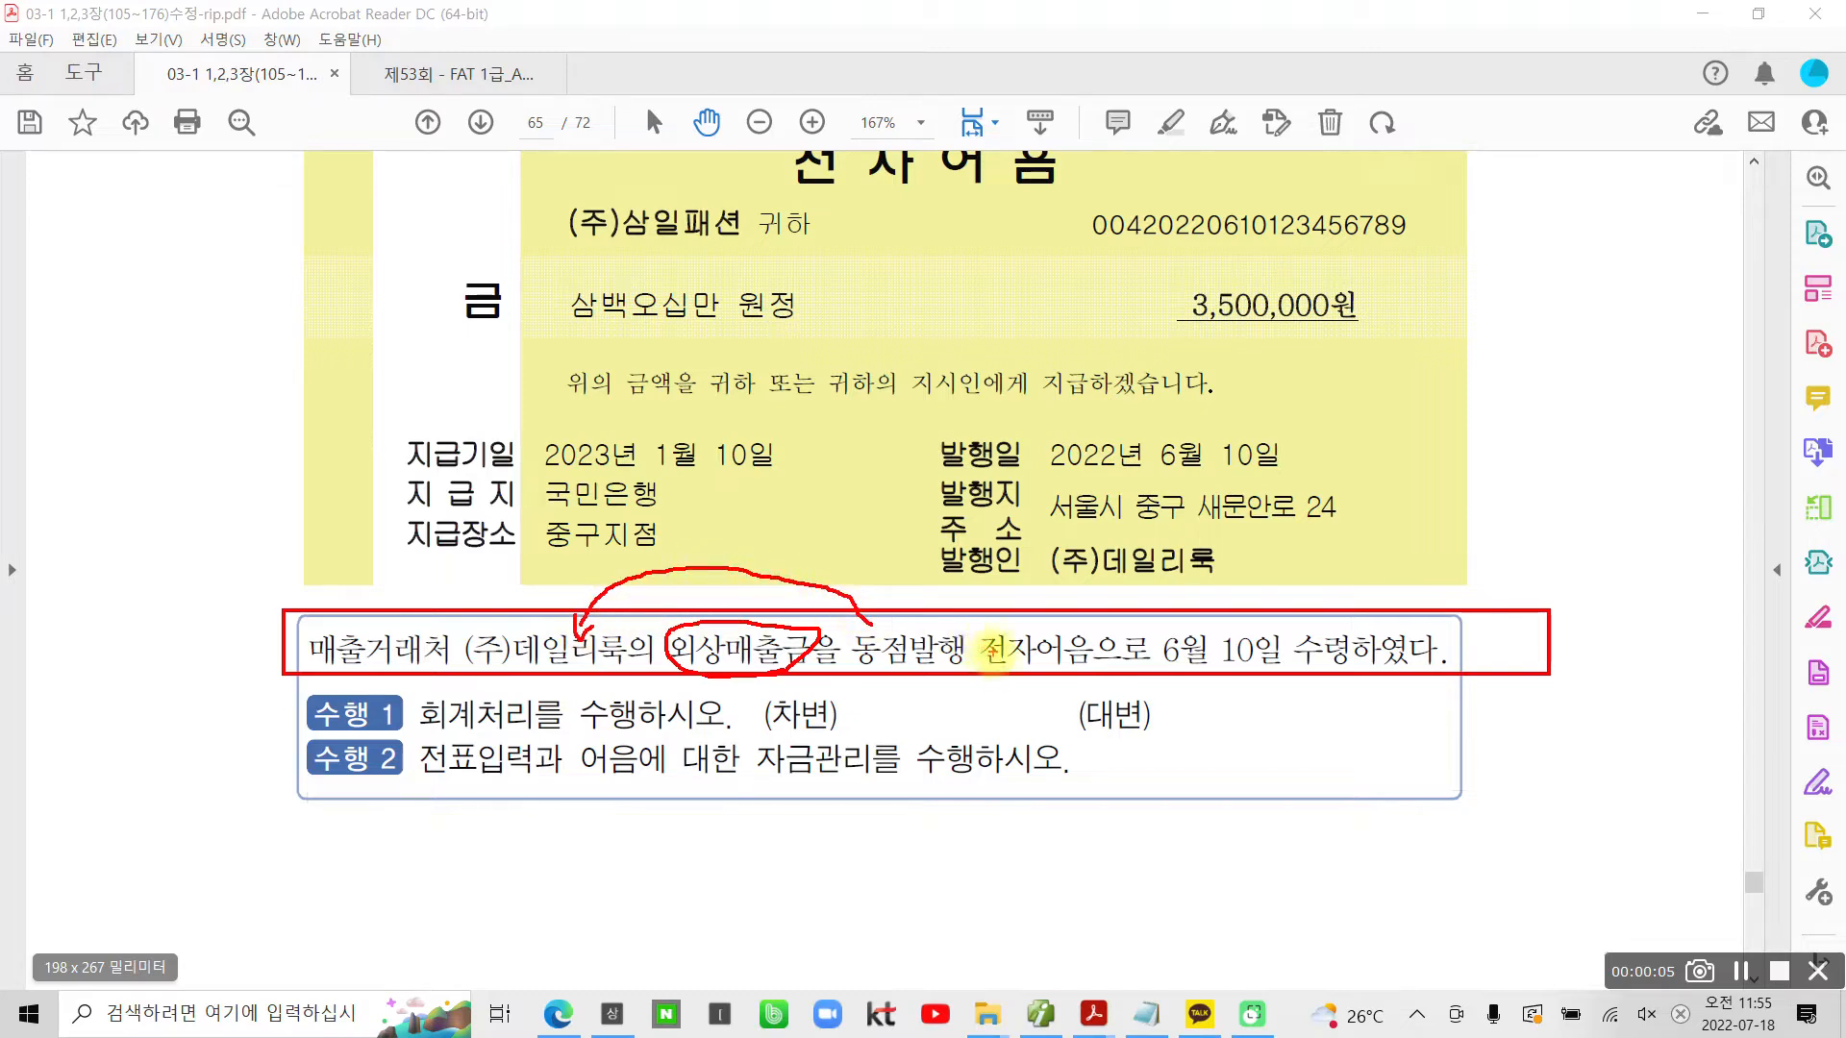
mouse_move(993, 620)
left_mouse_down()
mouse_move(961, 630)
mouse_move(1096, 676)
mouse_move(1139, 620)
mouse_move(990, 639)
left_mouse_up()
left_click_drag(1288, 671, 1468, 668)
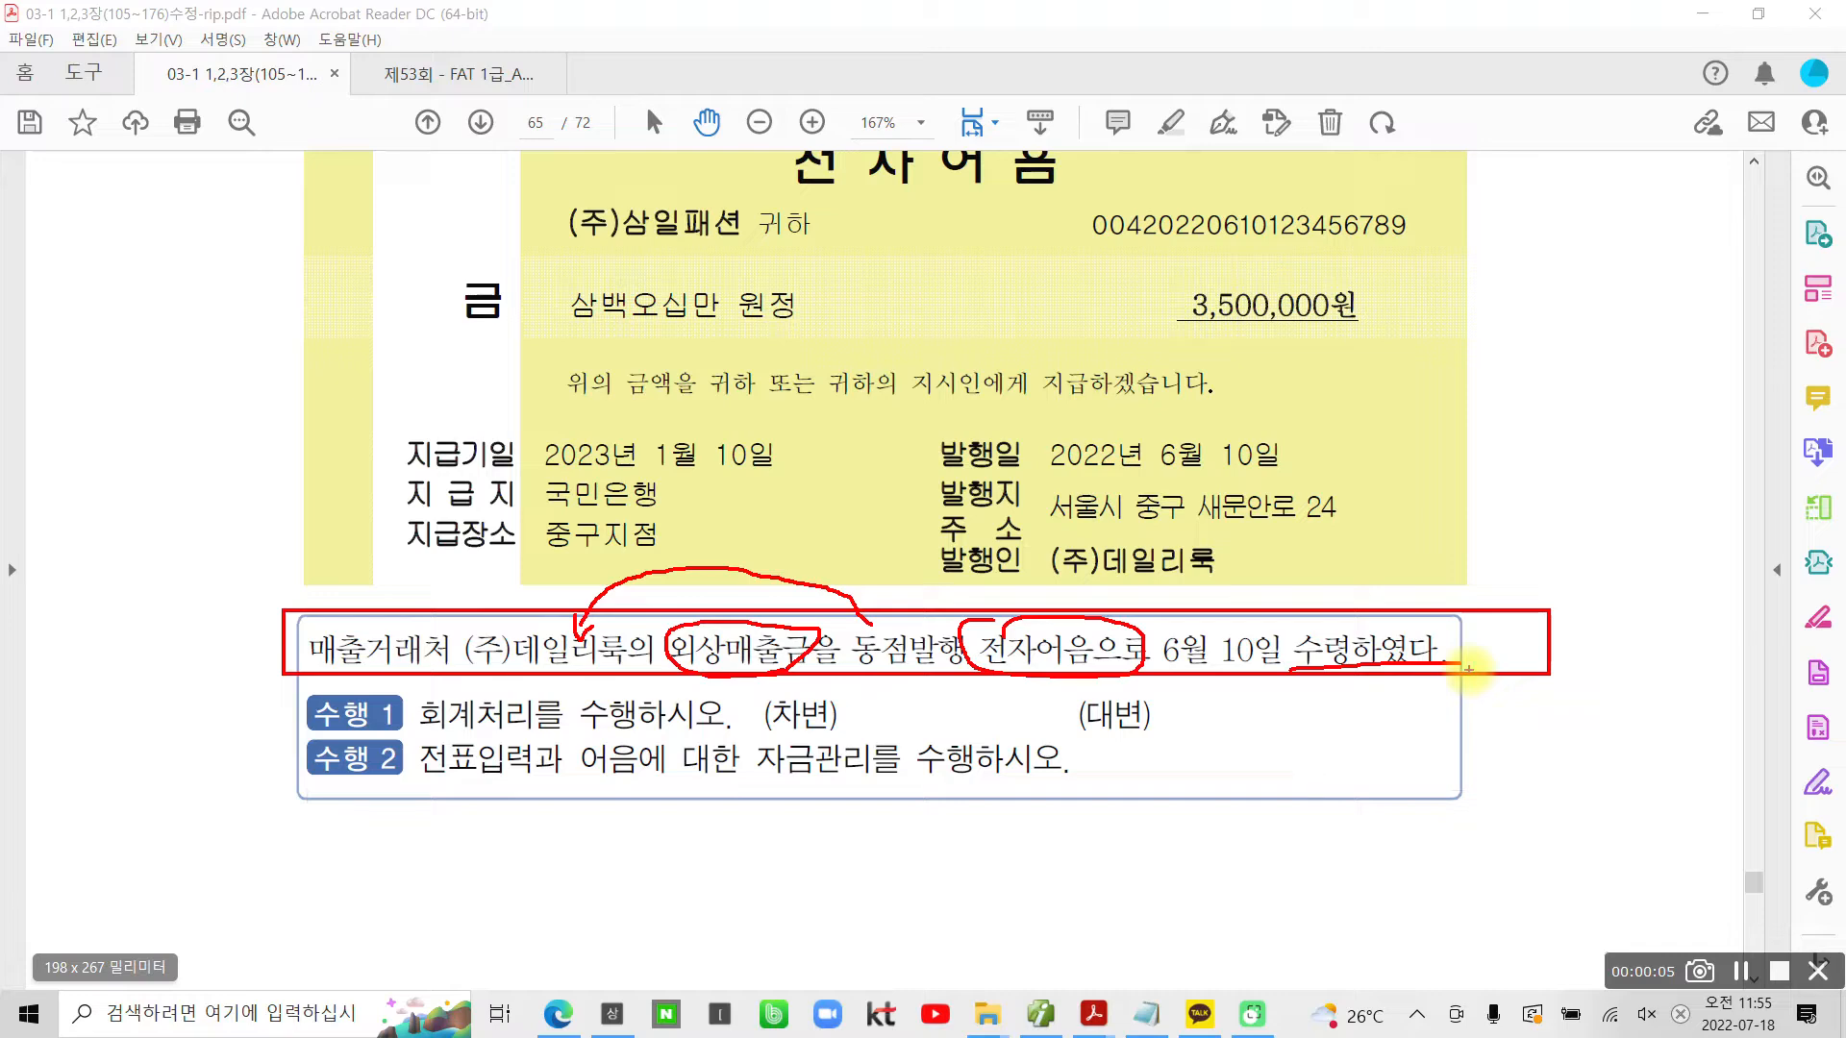
mouse_move(769, 630)
left_mouse_down()
mouse_move(1182, 625)
mouse_move(1239, 742)
left_mouse_up()
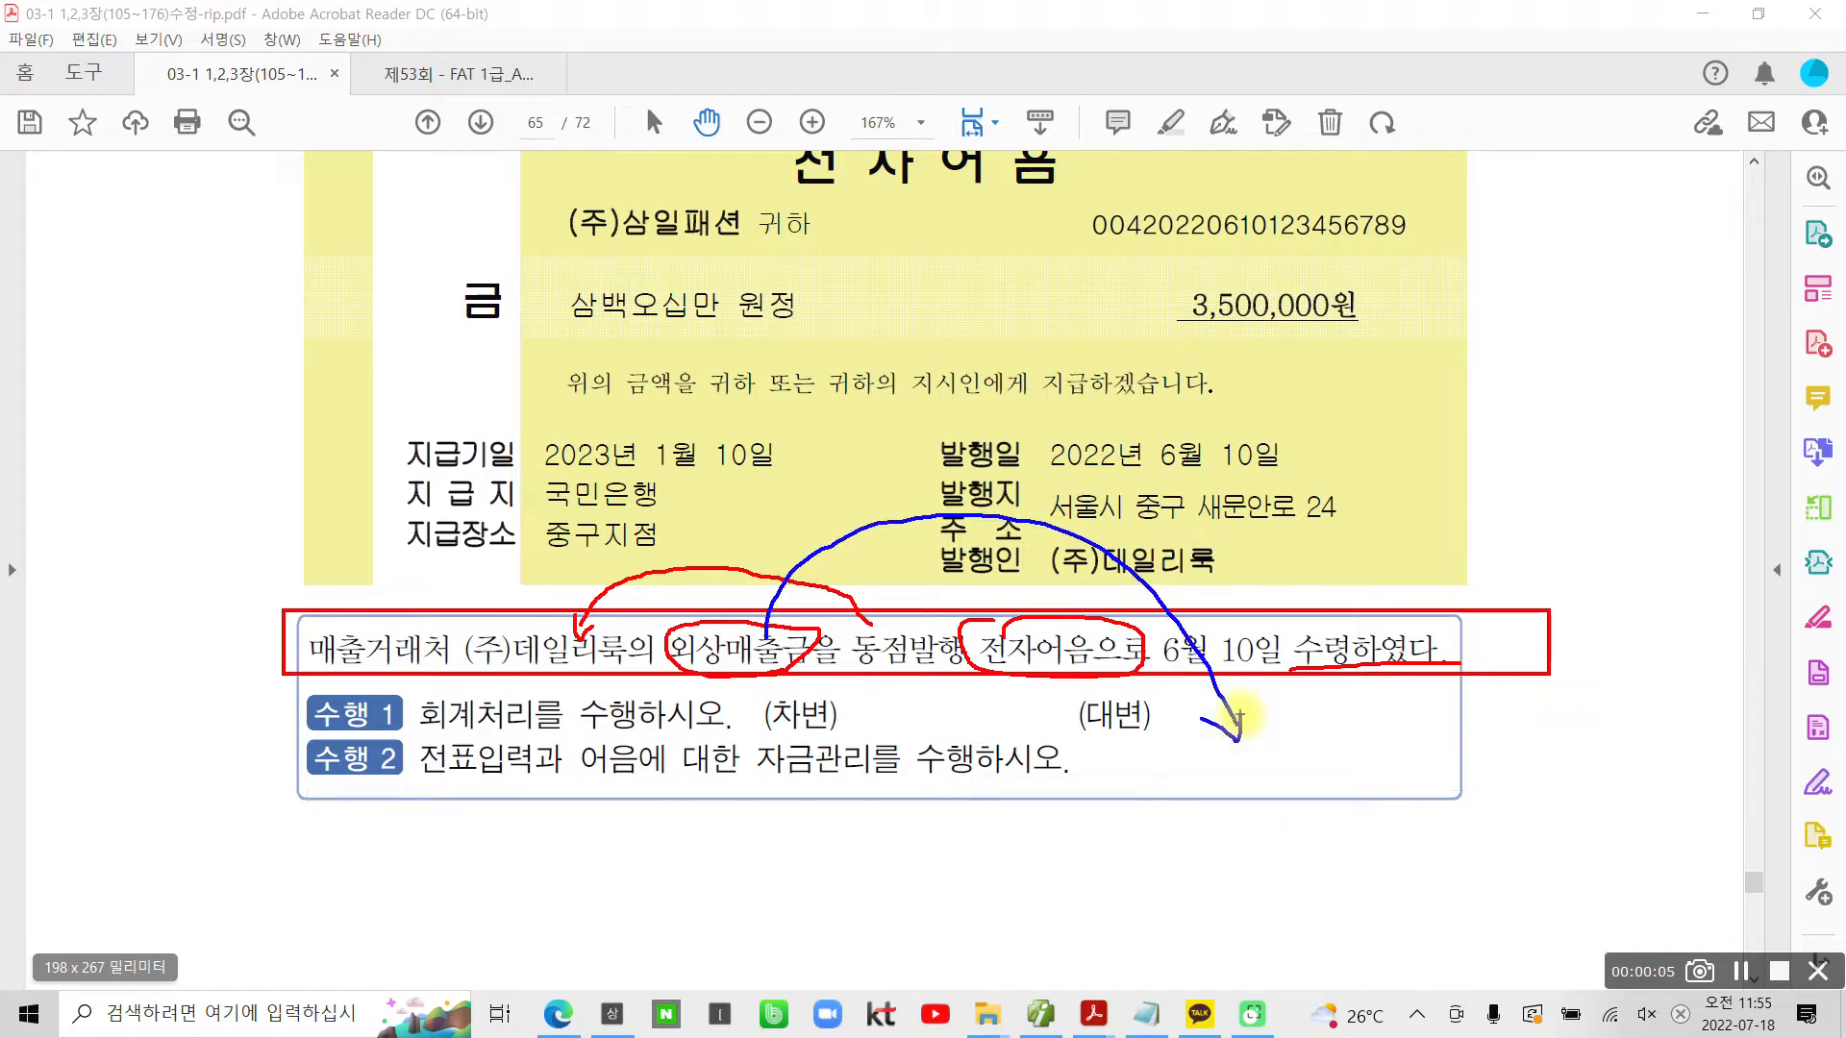
mouse_move(1000, 668)
left_mouse_down()
mouse_move(1038, 615)
mouse_move(1139, 663)
mouse_move(904, 707)
mouse_move(877, 736)
left_mouse_up()
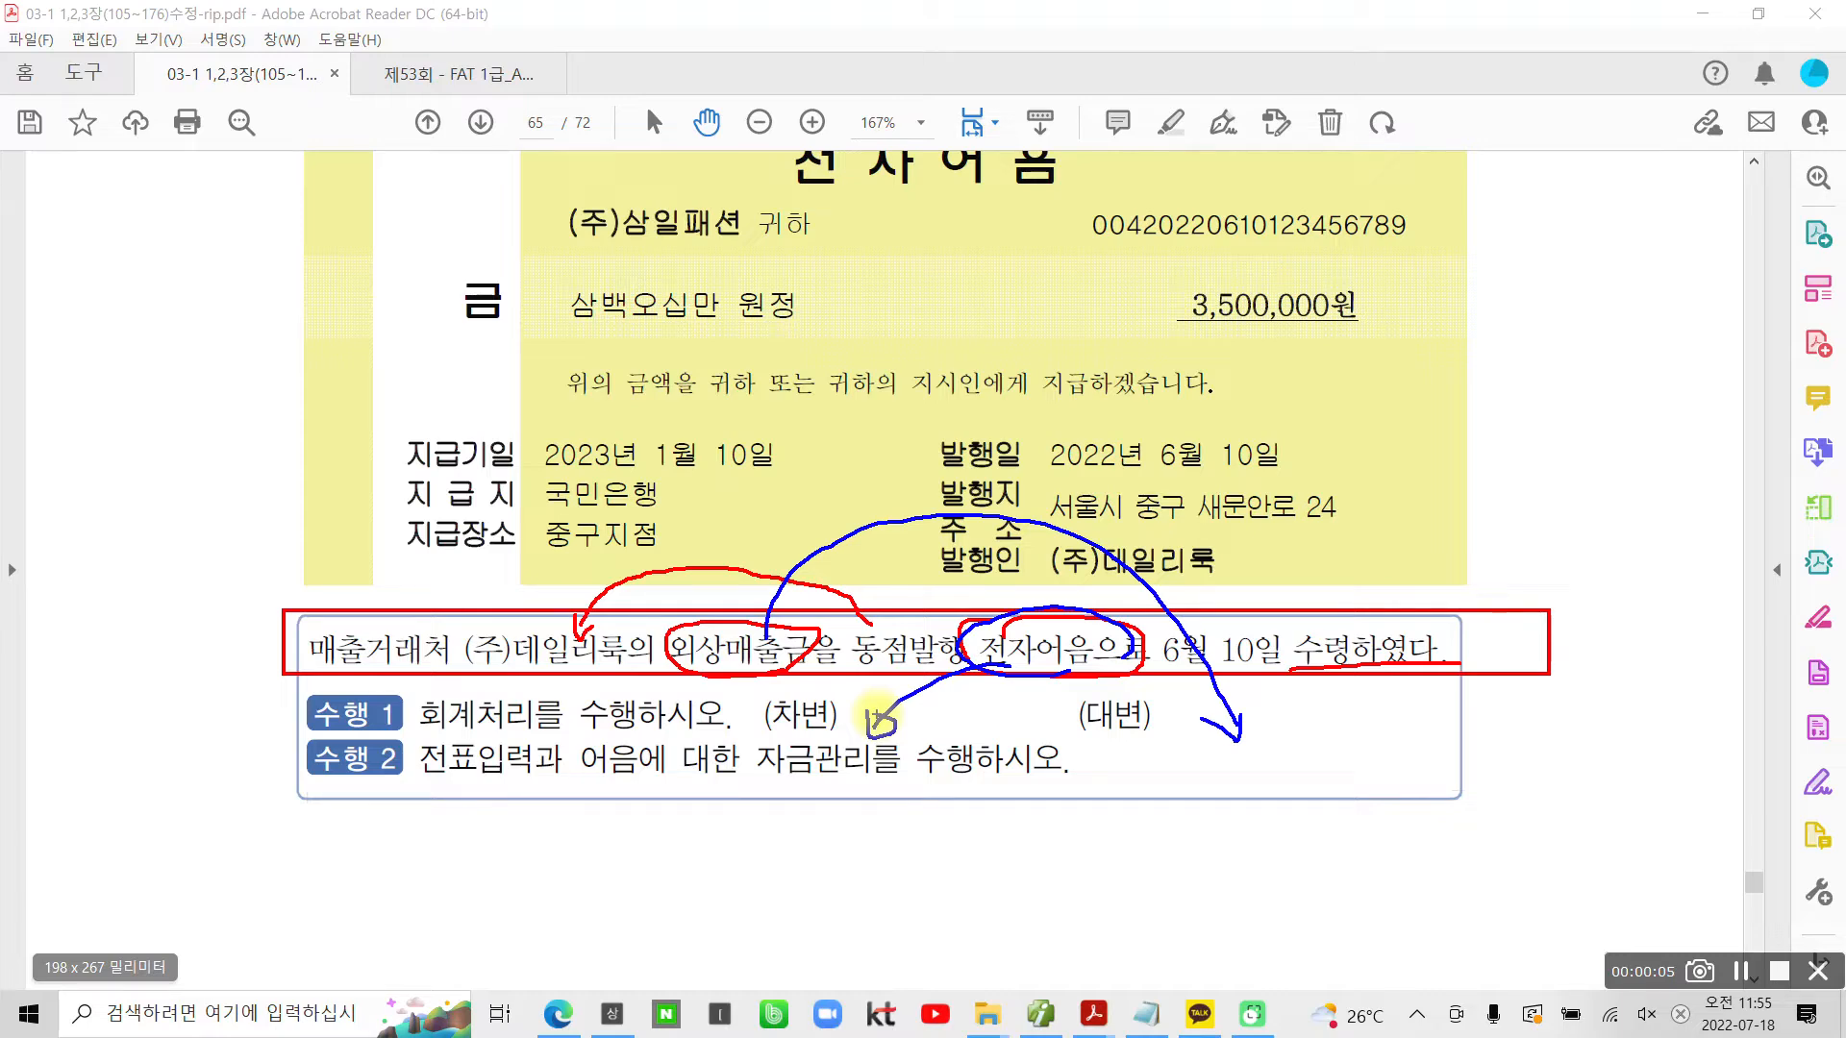
Handwrite 받을어음(데일) beneath the task box and circle 데일리룩 in the transaction sentence
mouse_move(852, 798)
left_mouse_down()
mouse_move(852, 853)
mouse_move(874, 811)
mouse_move(923, 868)
mouse_move(946, 797)
mouse_move(973, 822)
mouse_move(966, 874)
mouse_move(999, 829)
mouse_move(1024, 894)
mouse_move(1105, 846)
mouse_move(1053, 887)
mouse_move(1153, 899)
left_mouse_up()
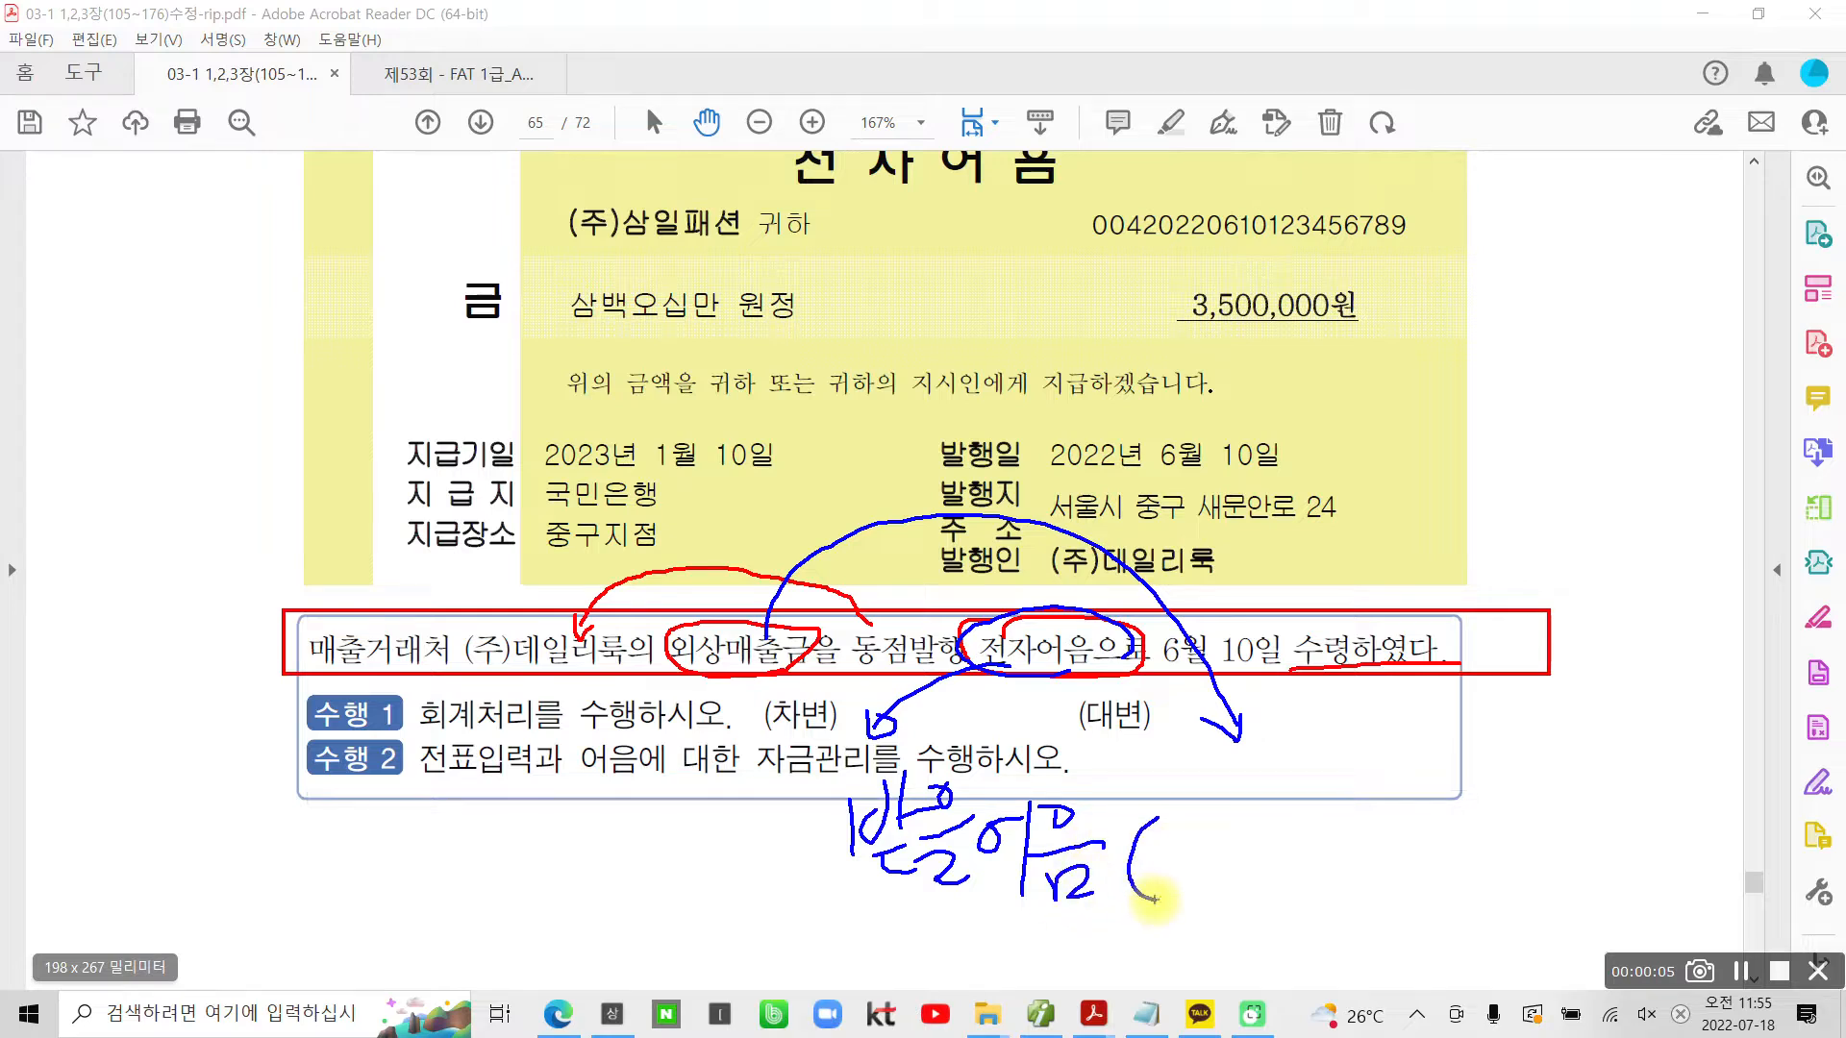
mouse_move(519, 694)
left_mouse_down()
mouse_move(529, 615)
mouse_move(577, 697)
left_mouse_up()
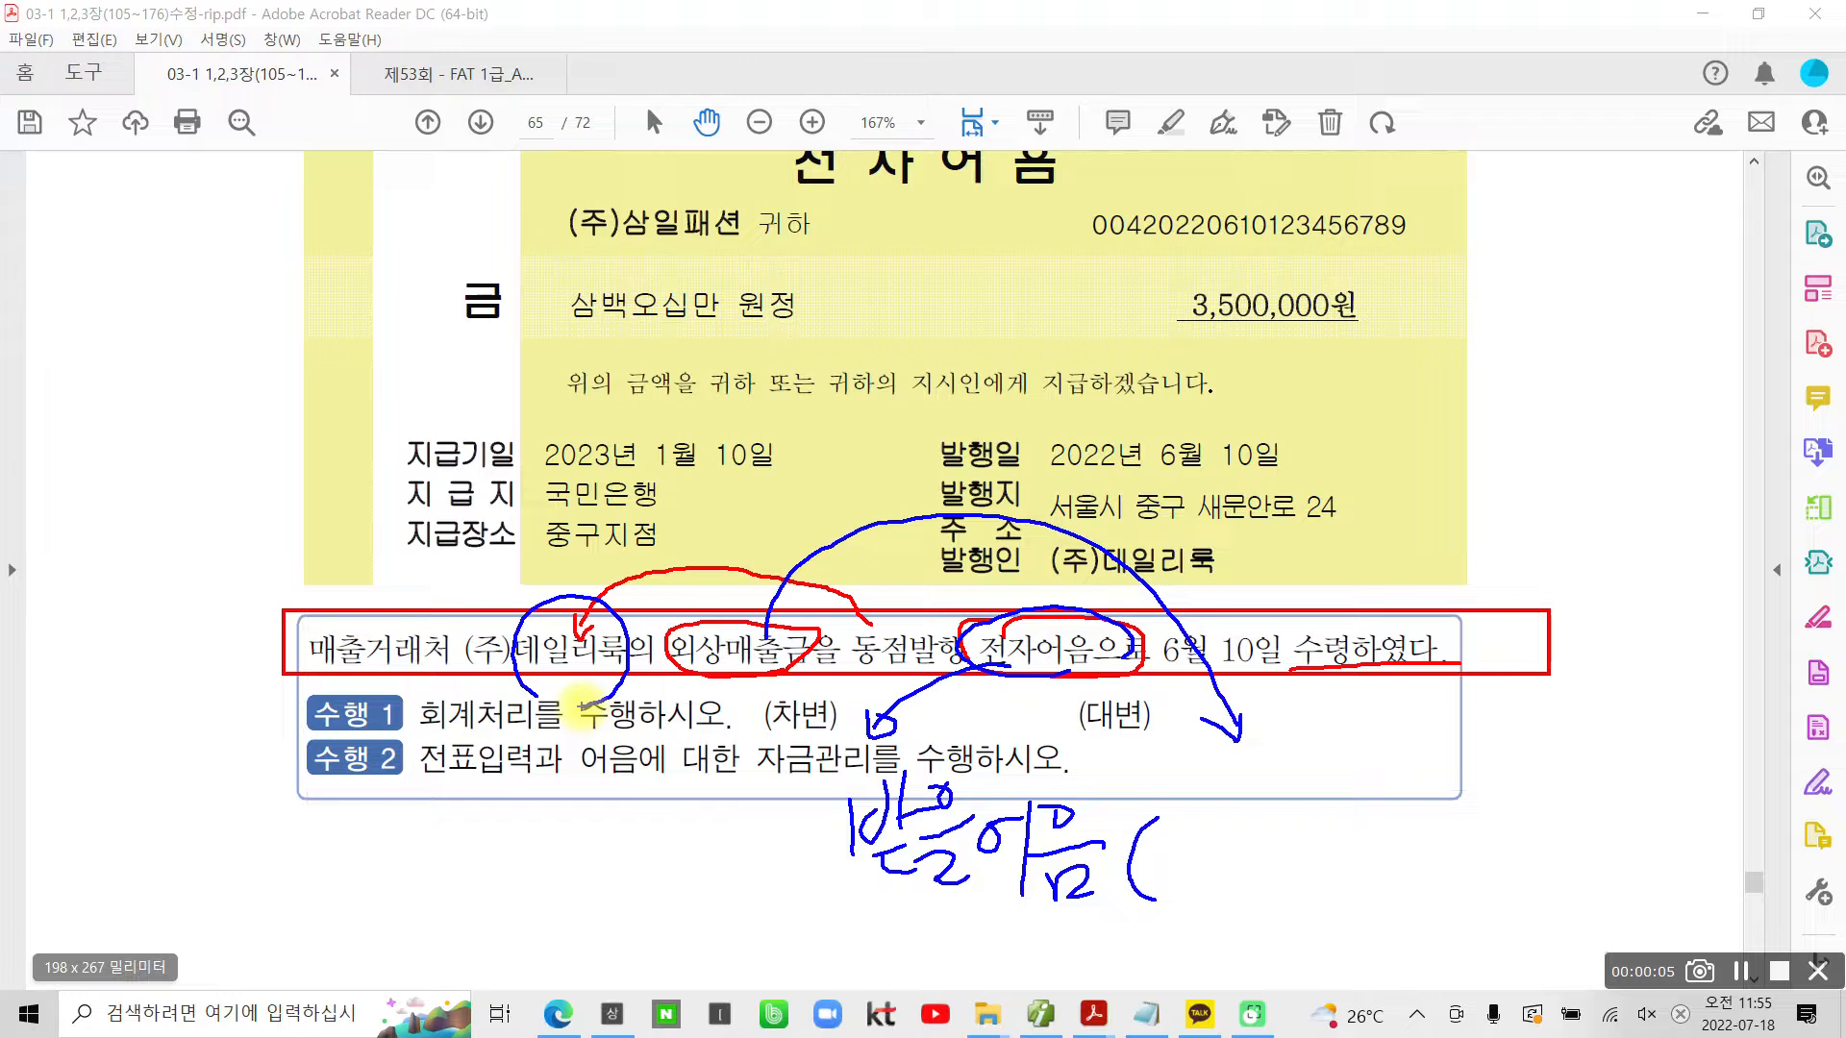
mouse_move(1177, 834)
left_mouse_down()
mouse_move(1228, 826)
mouse_move(1175, 883)
mouse_move(1222, 892)
left_mouse_up()
mouse_move(1213, 855)
left_mouse_down()
mouse_move(1242, 853)
mouse_move(1266, 889)
mouse_move(1291, 836)
mouse_move(1321, 899)
mouse_move(1305, 914)
mouse_move(1331, 908)
left_mouse_up()
mouse_move(1341, 833)
left_mouse_down()
mouse_move(1375, 894)
mouse_move(1350, 924)
left_mouse_up()
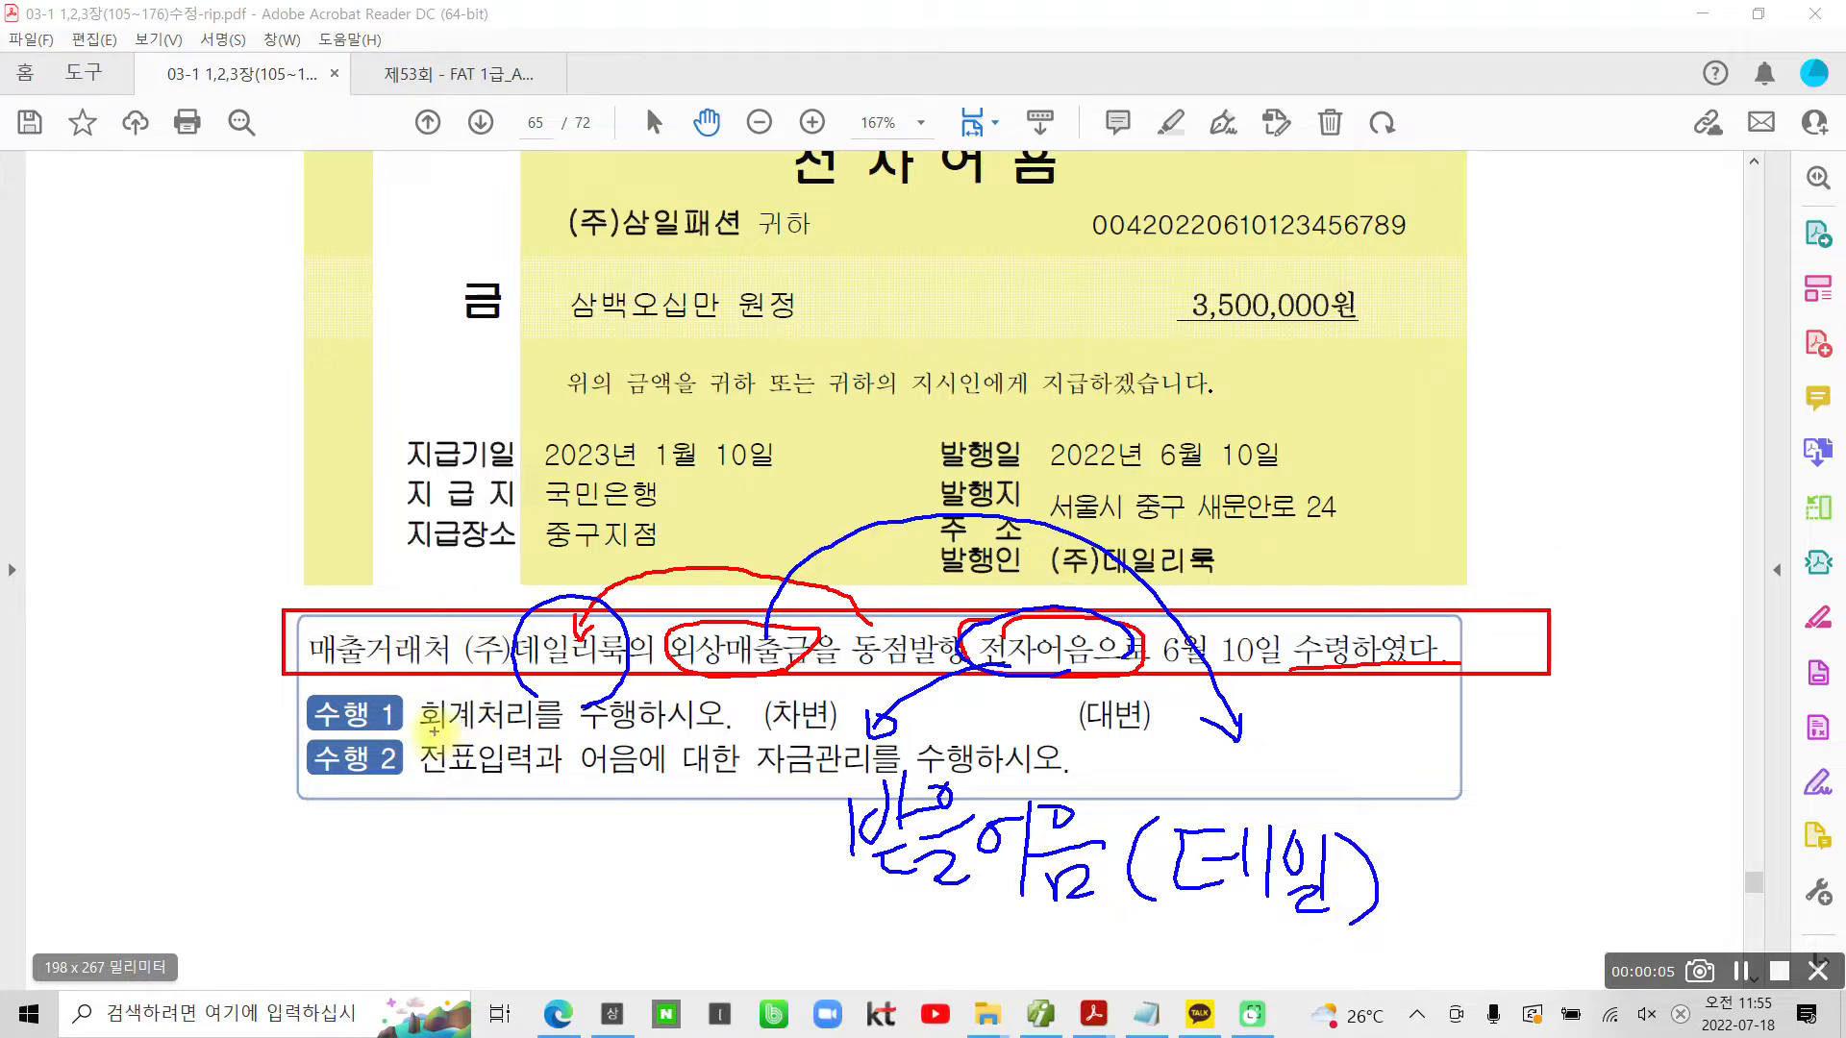
Mark the 수행 1 and 수행 2 instructions, the handwritten entry and the 3,500,000원 amount, then clear all markings
left_click_drag(430, 731, 723, 728)
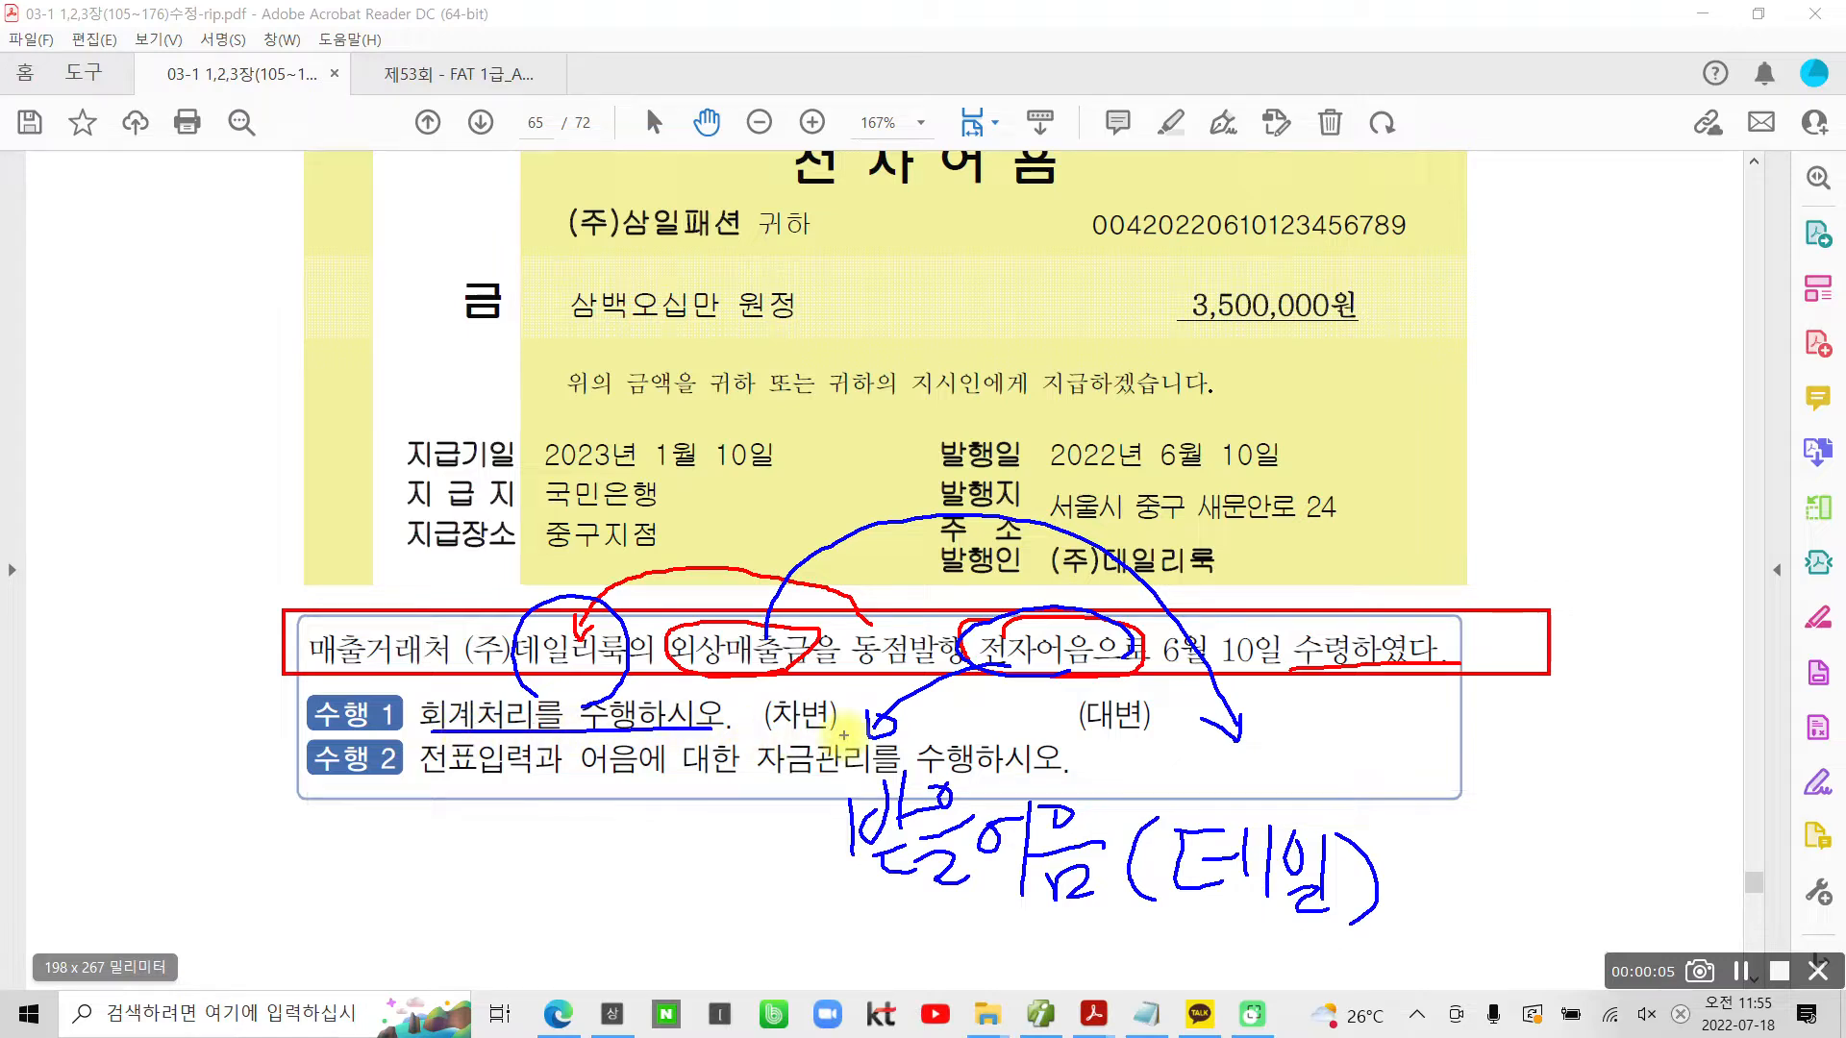
mouse_move(851, 877)
left_mouse_down()
mouse_move(889, 894)
mouse_move(1321, 896)
left_mouse_up()
left_click_drag(1203, 764, 1634, 753)
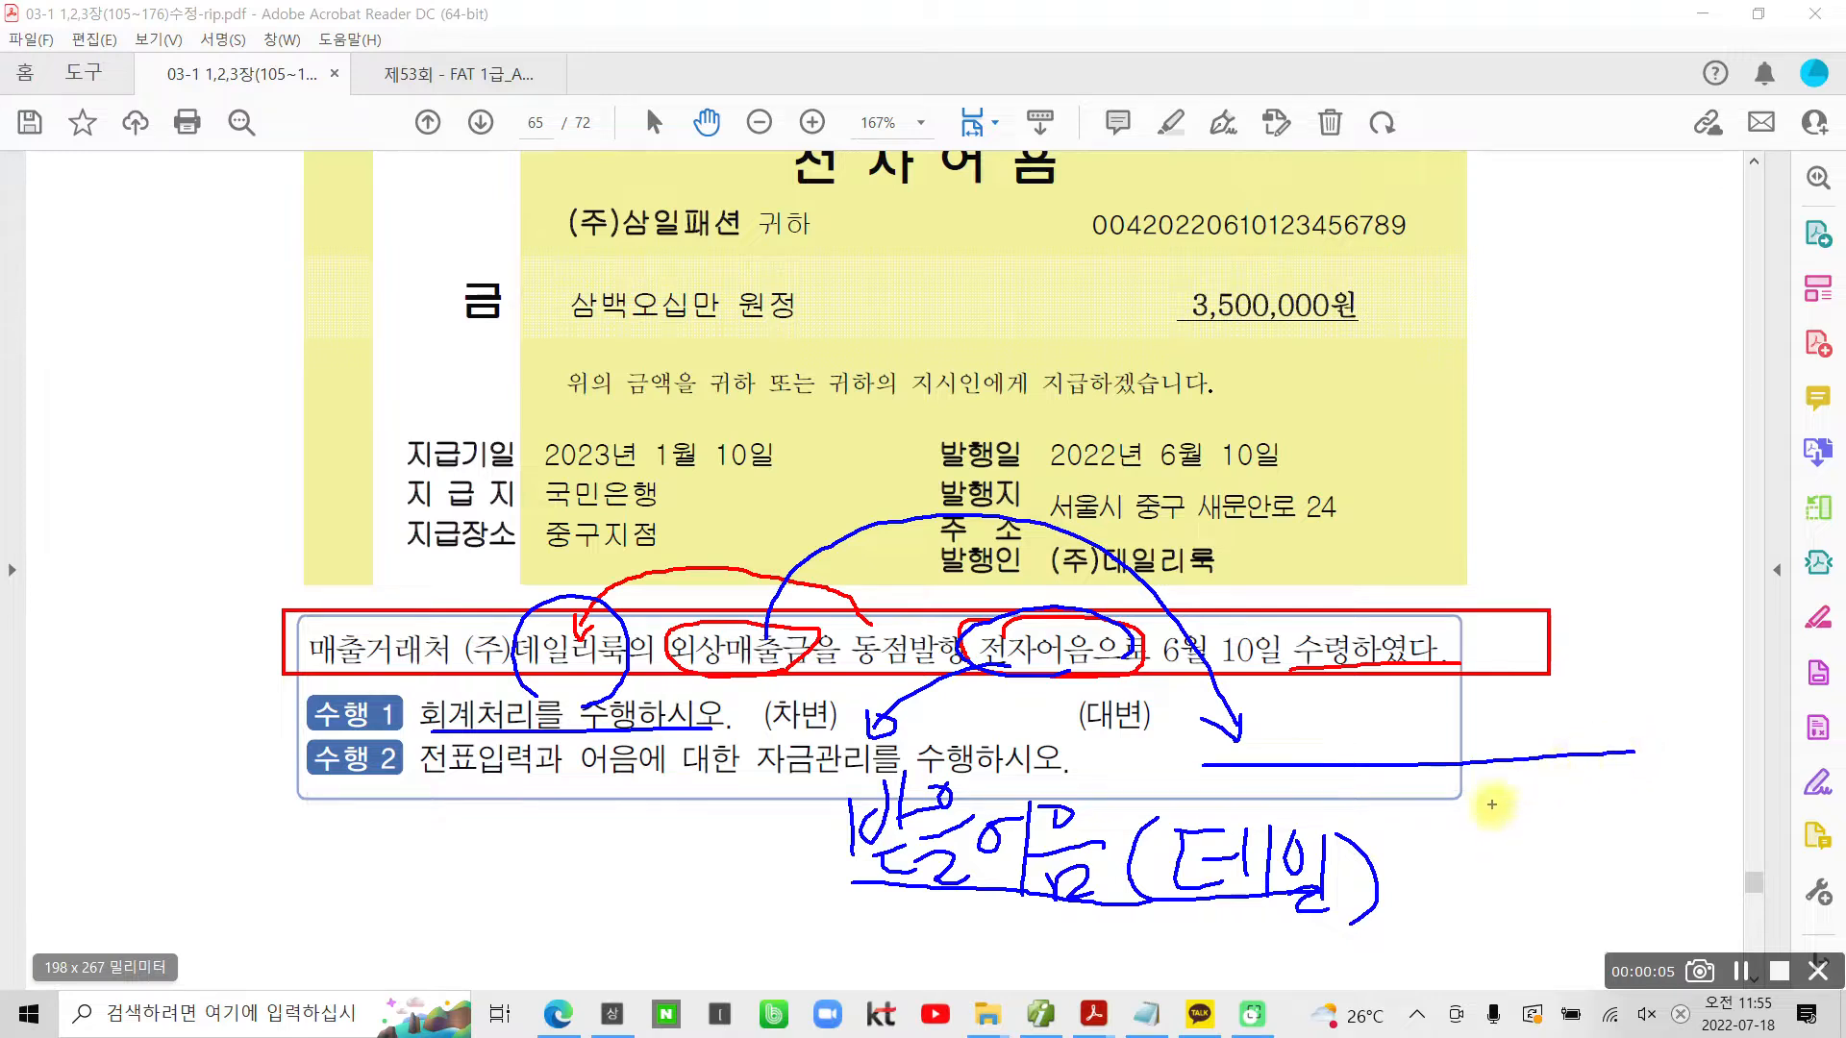
mouse_move(1250, 322)
left_mouse_down()
mouse_move(1213, 294)
mouse_move(1174, 322)
mouse_move(1338, 309)
mouse_move(1247, 281)
left_mouse_up()
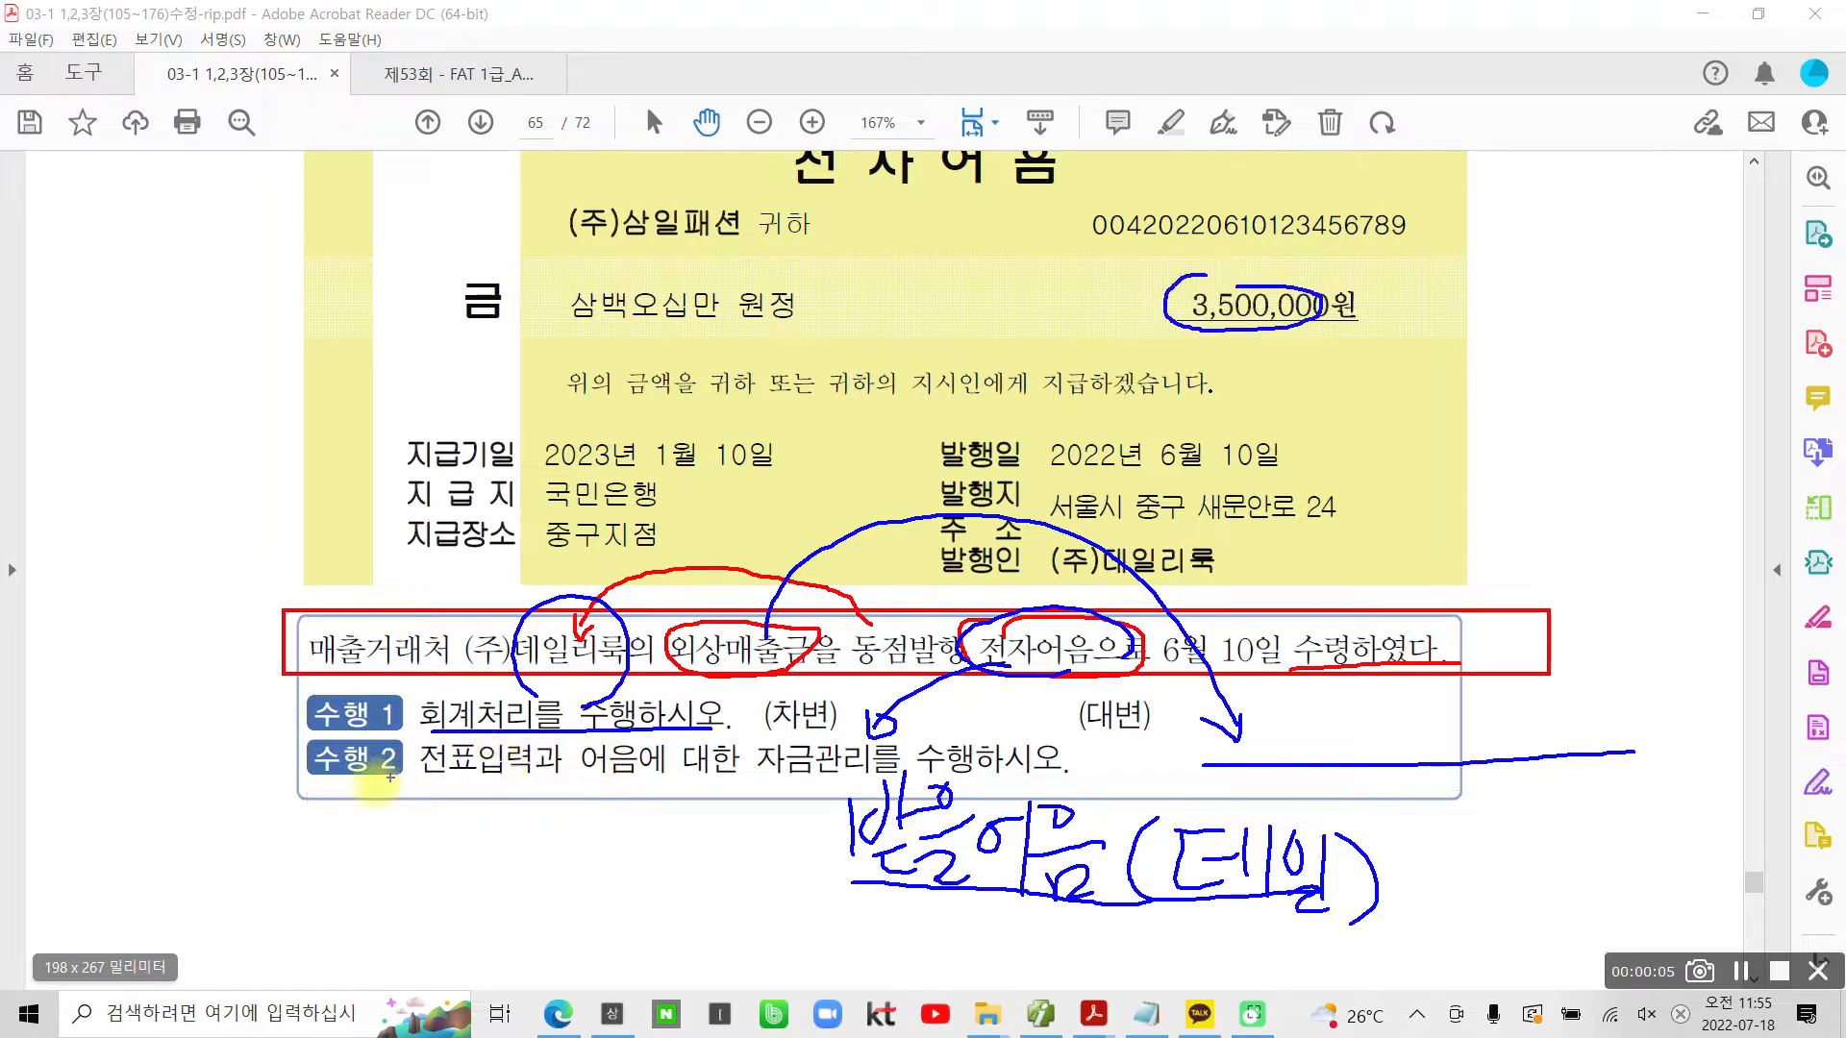
mouse_move(425, 782)
left_mouse_down()
mouse_move(1009, 773)
mouse_move(1052, 733)
mouse_move(575, 754)
mouse_move(594, 790)
mouse_move(630, 796)
left_mouse_up()
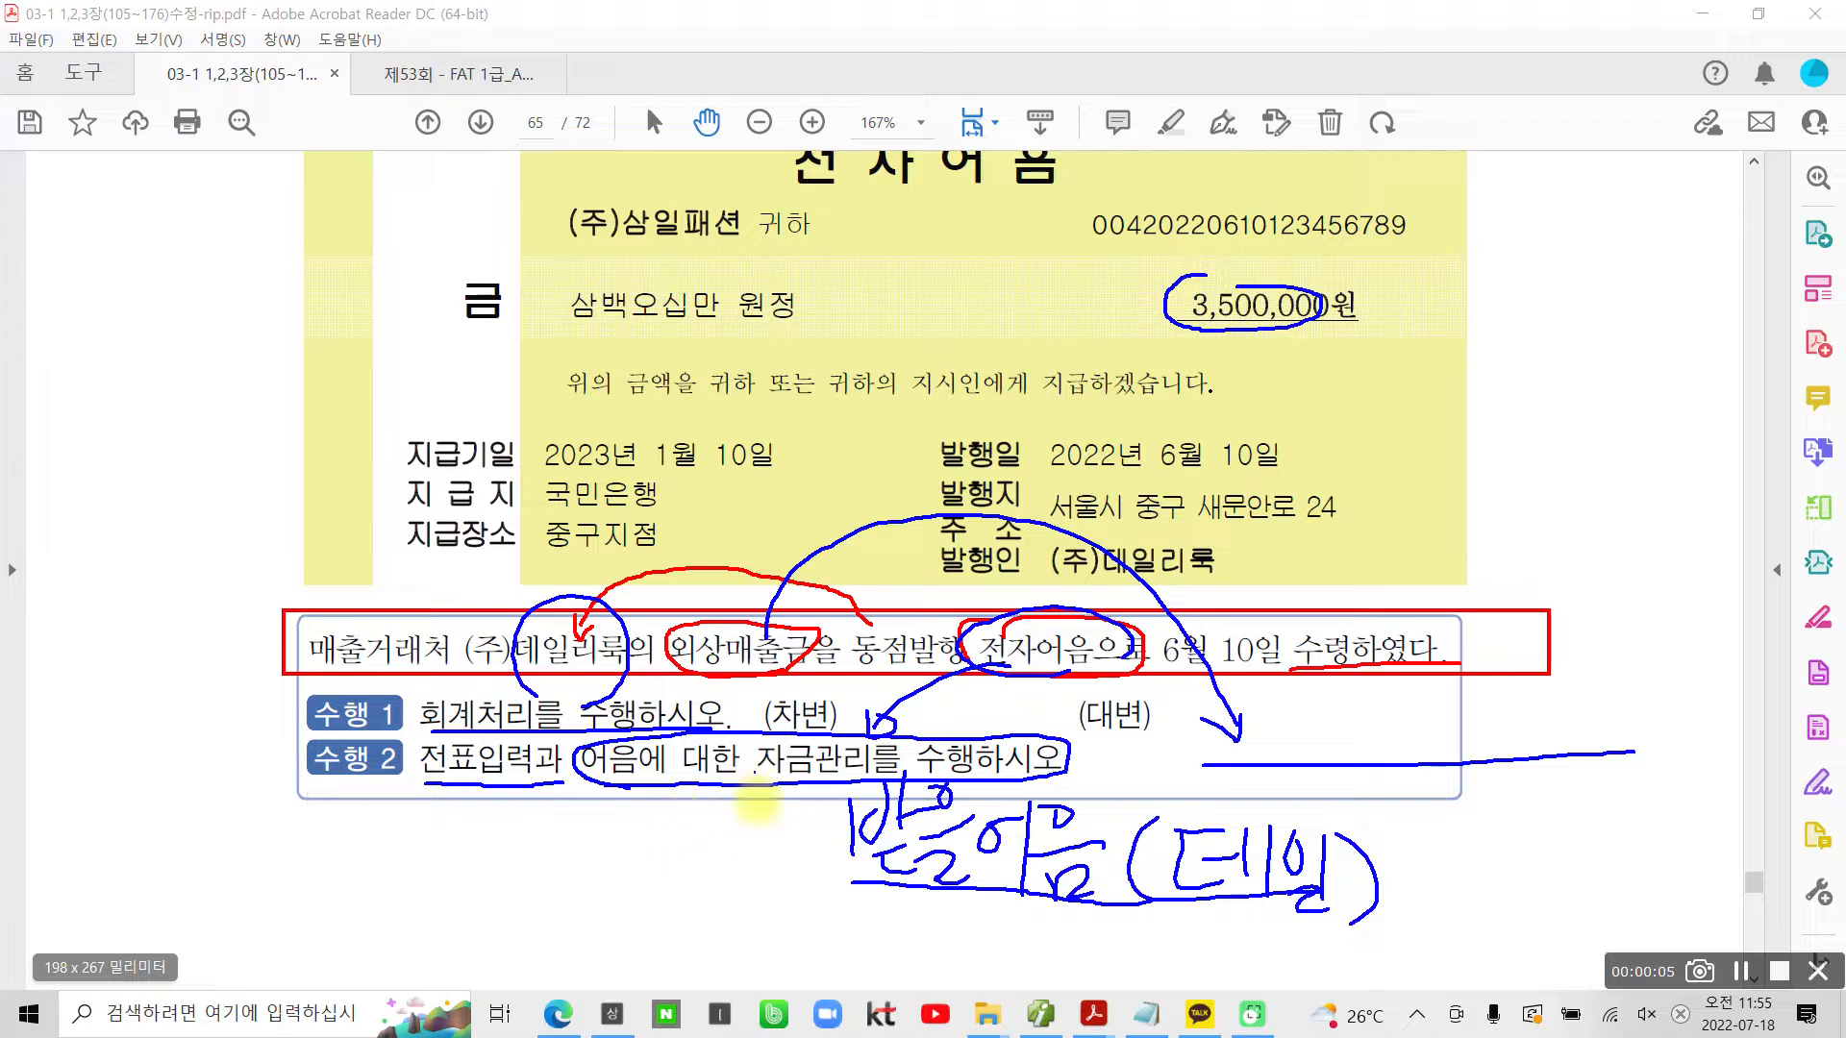
mouse_move(472, 740)
left_mouse_down()
mouse_move(431, 738)
mouse_move(423, 783)
mouse_move(567, 783)
mouse_move(519, 755)
left_mouse_up()
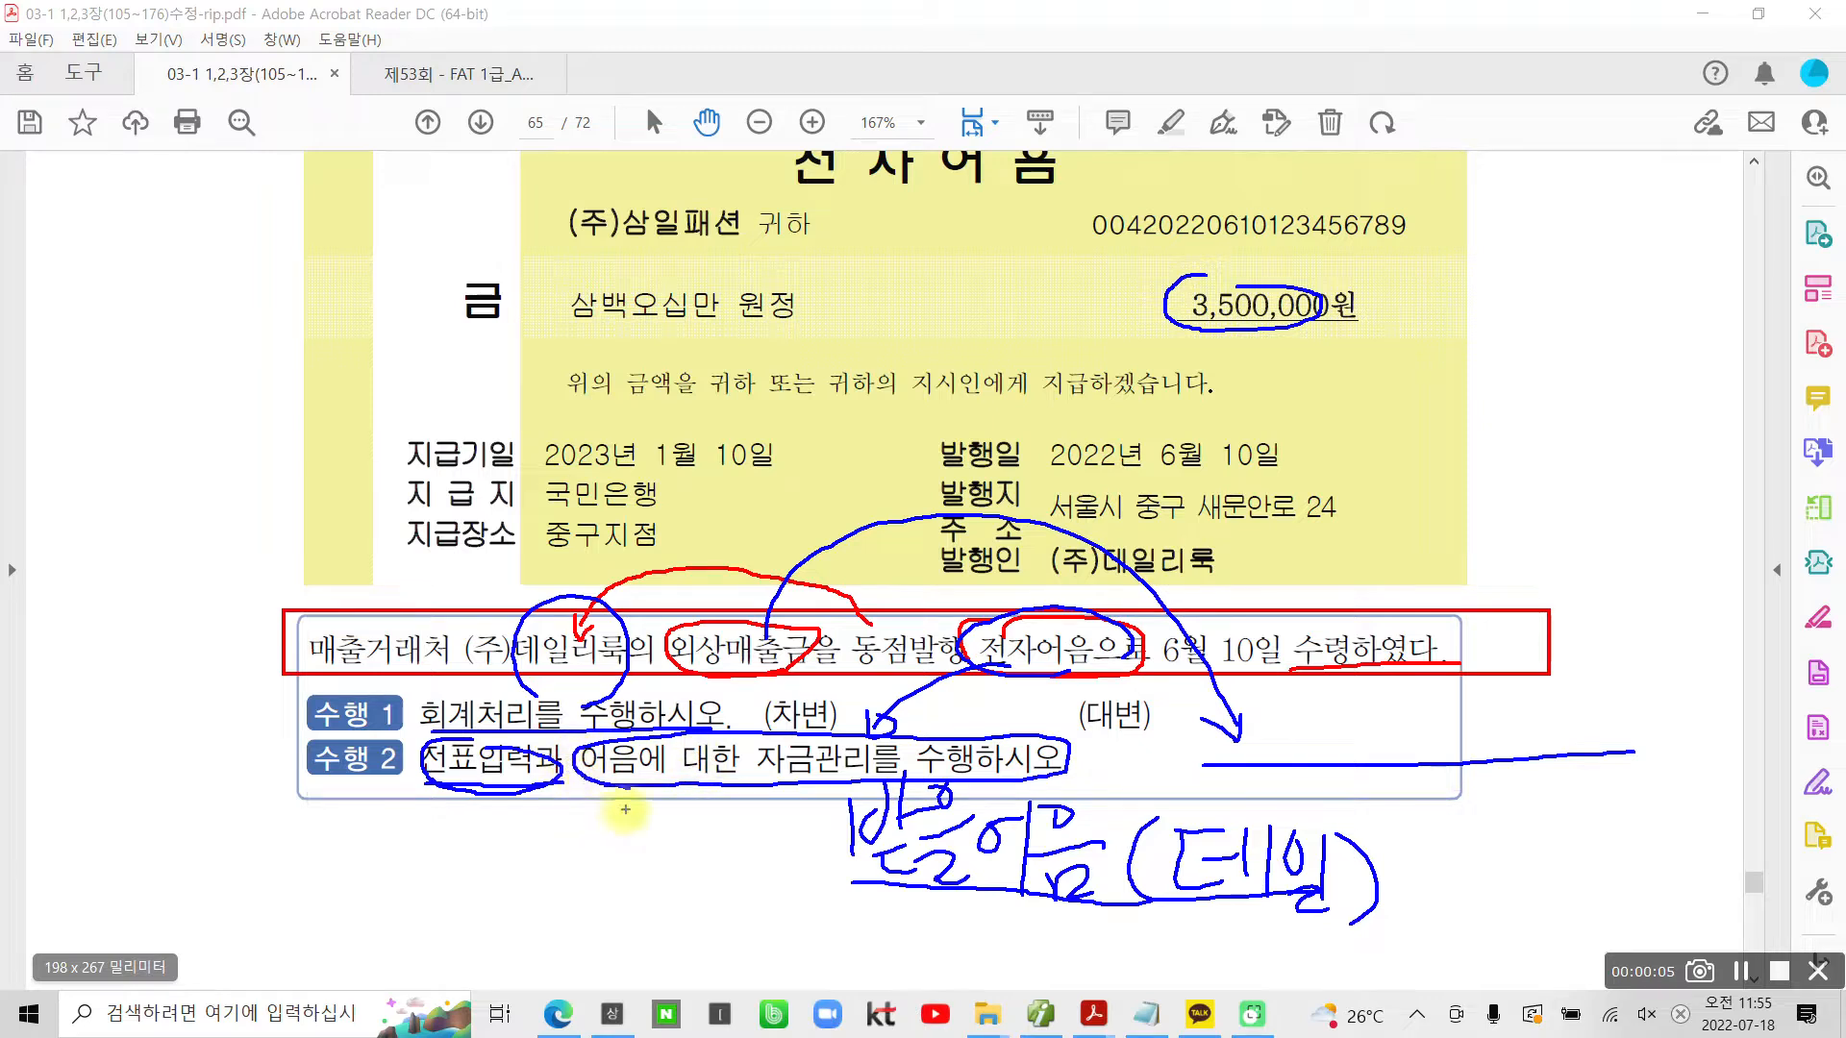
key("Escape")
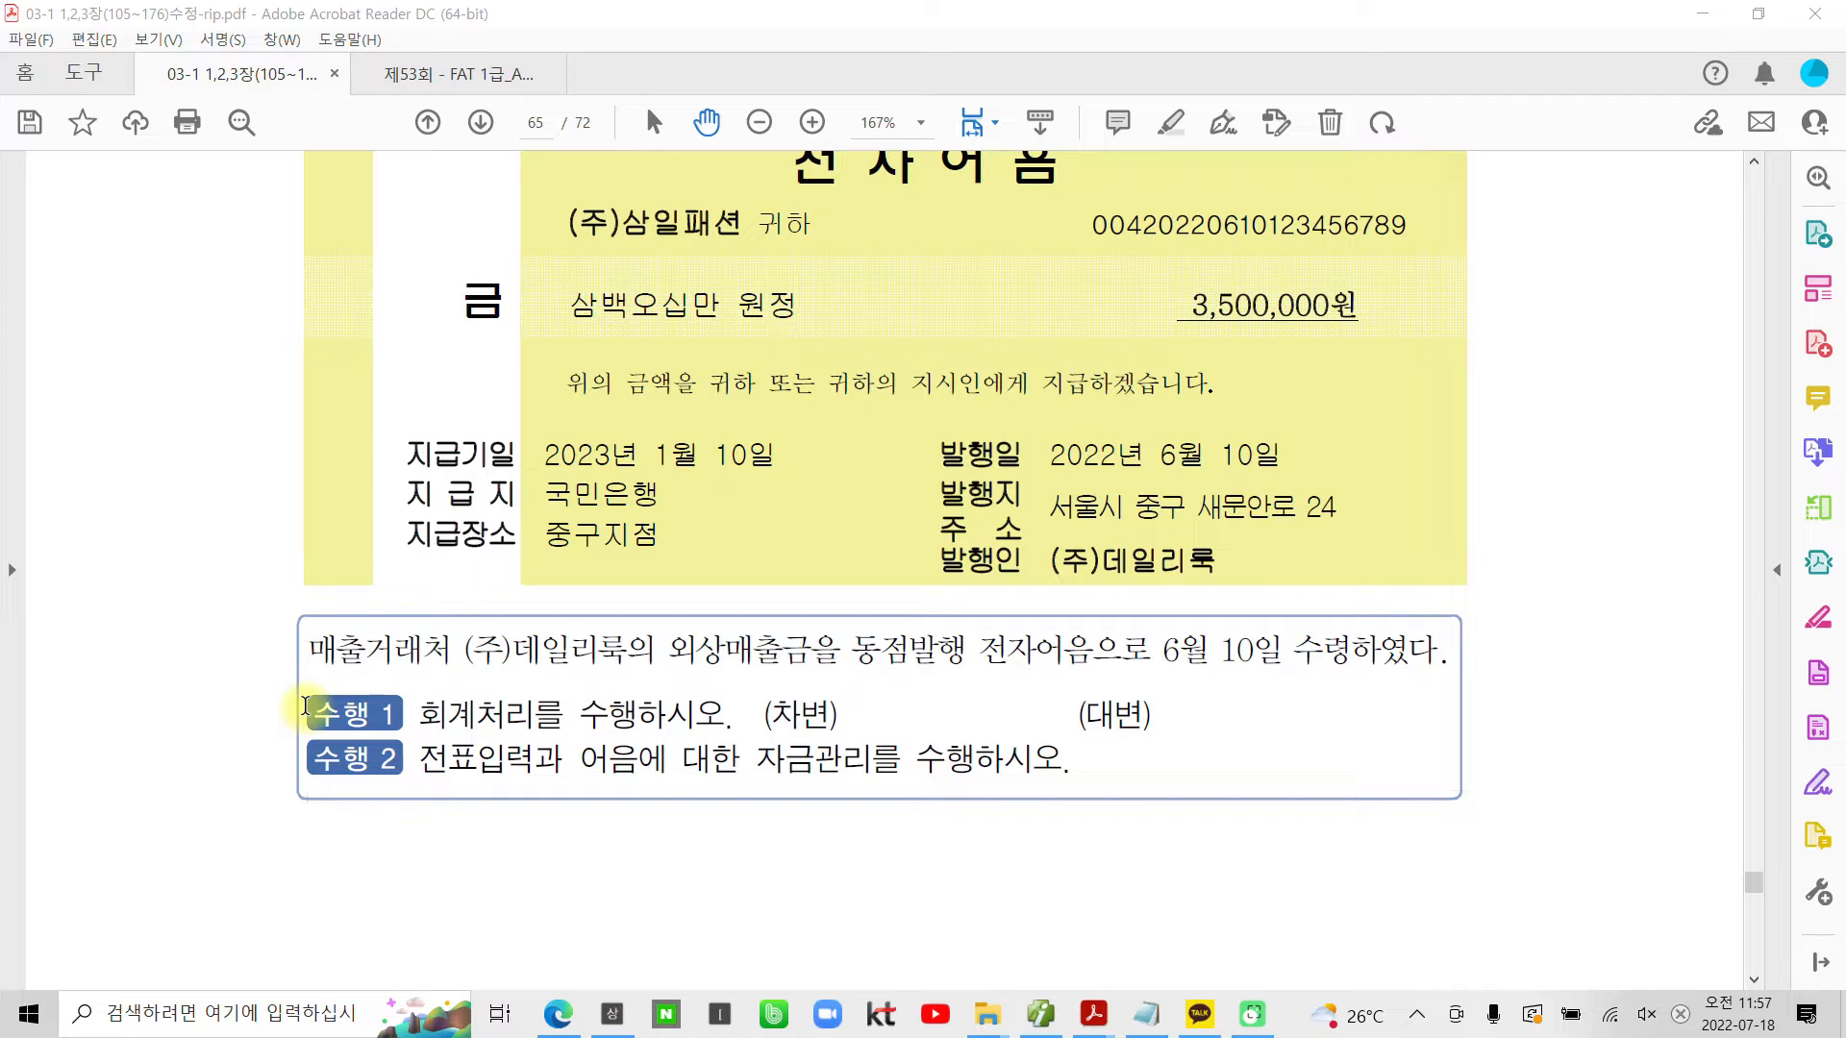
Mark the issue date 2022년 6월 10일 on the electronic note and clear the mark
scroll(306, 706, "up", 1)
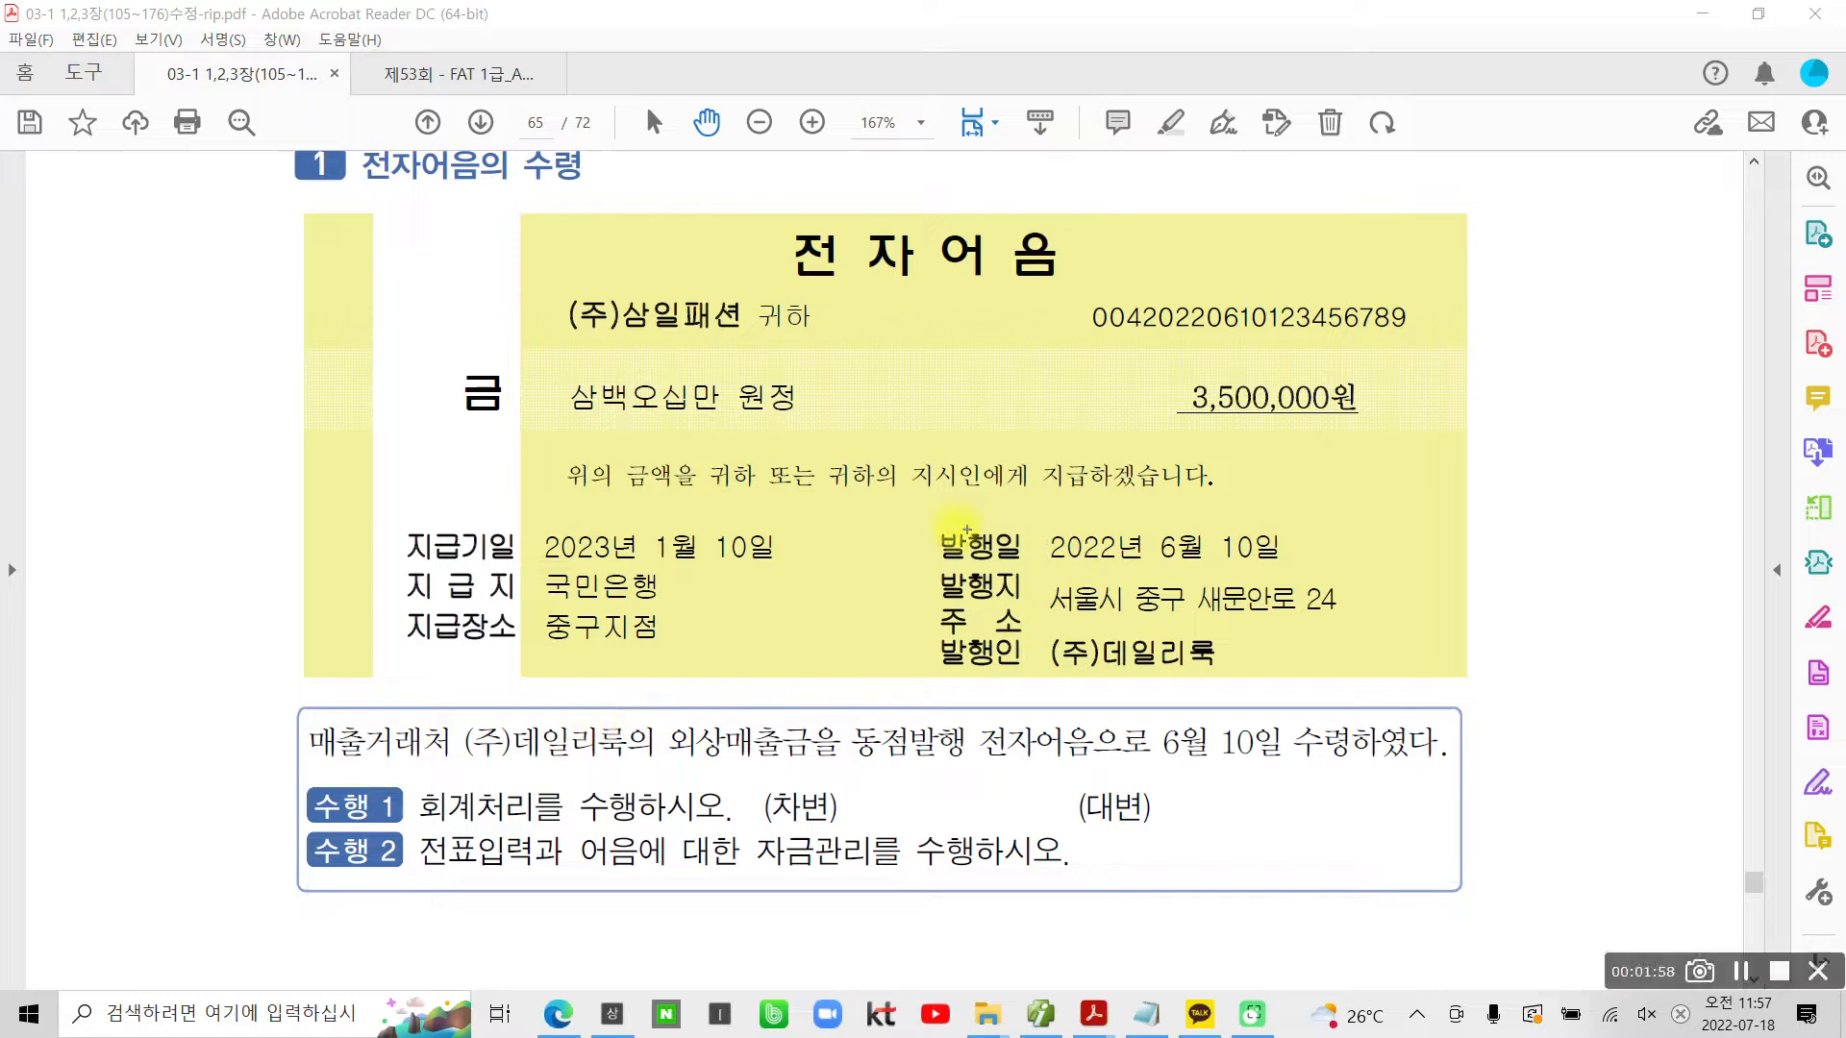
mouse_move(918, 519)
left_mouse_down()
mouse_move(1321, 574)
mouse_move(1401, 524)
left_mouse_up()
key("Escape")
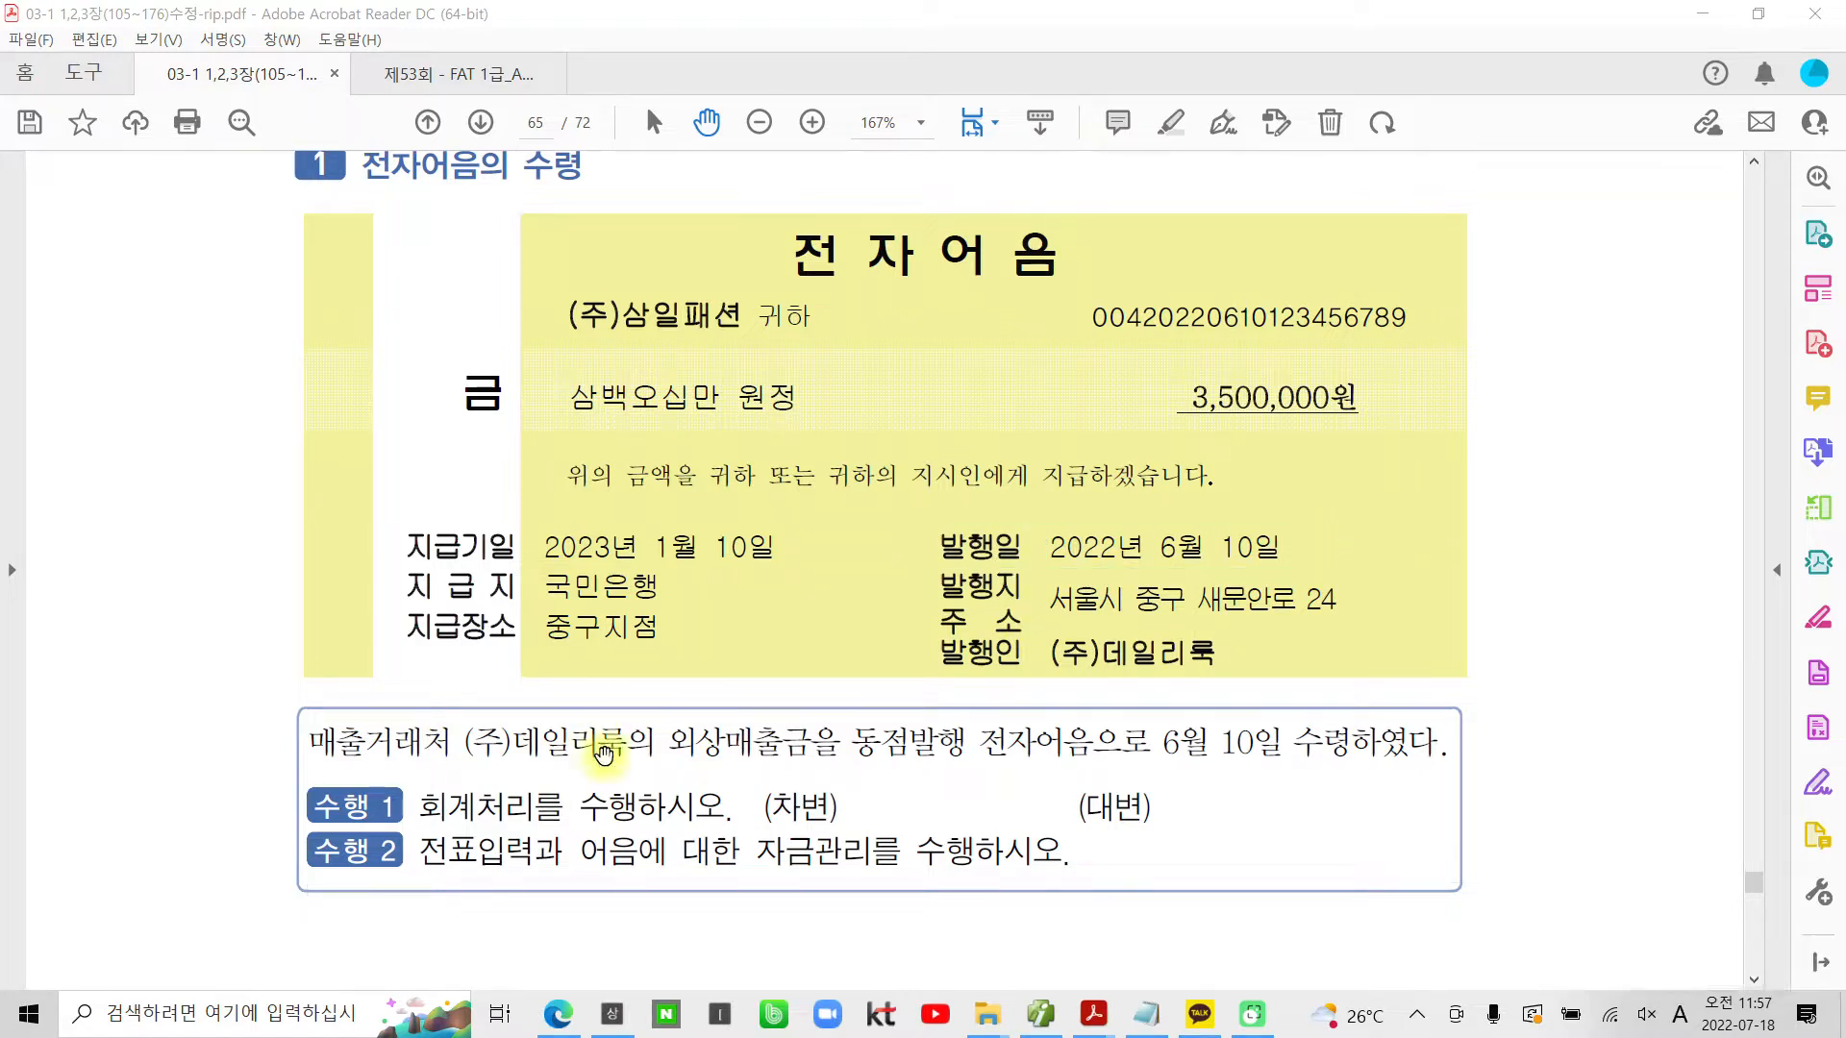
Switch to the accounting program and start a debit line dated September 10 in 일반전표입력
left_click(1054, 1017)
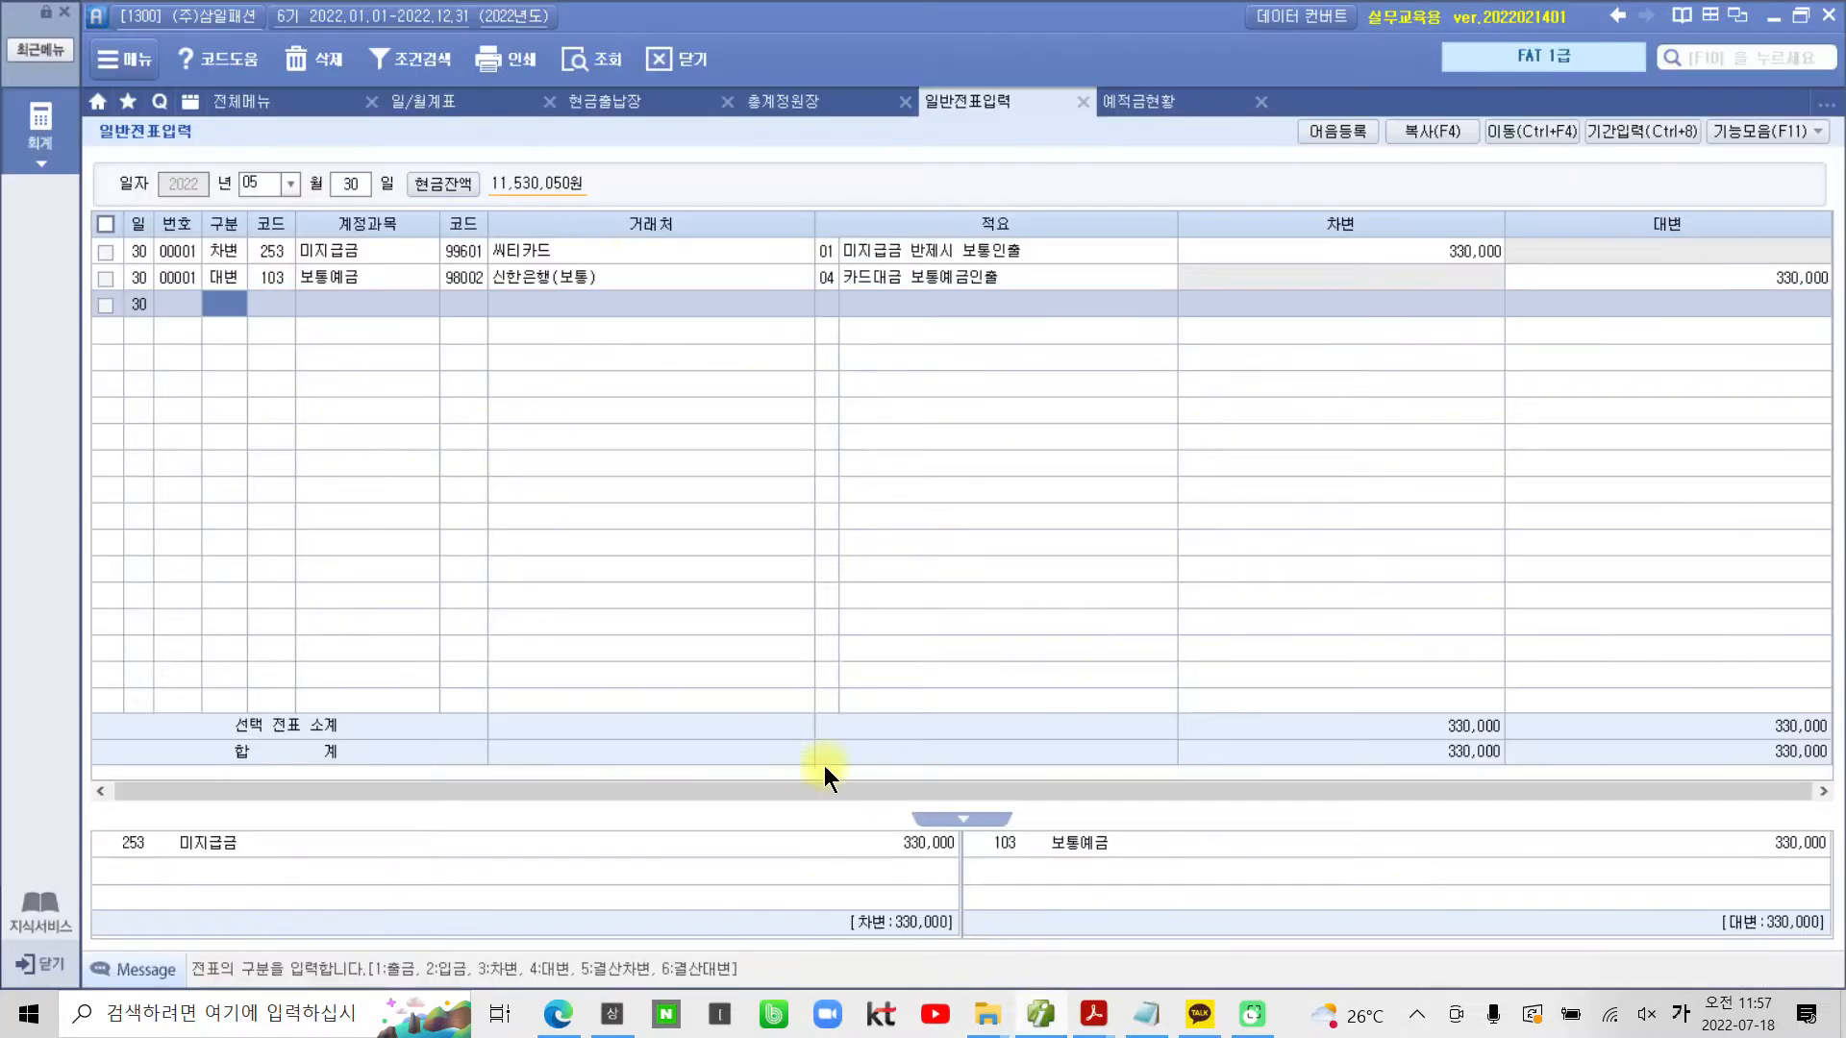
left_click(267, 184)
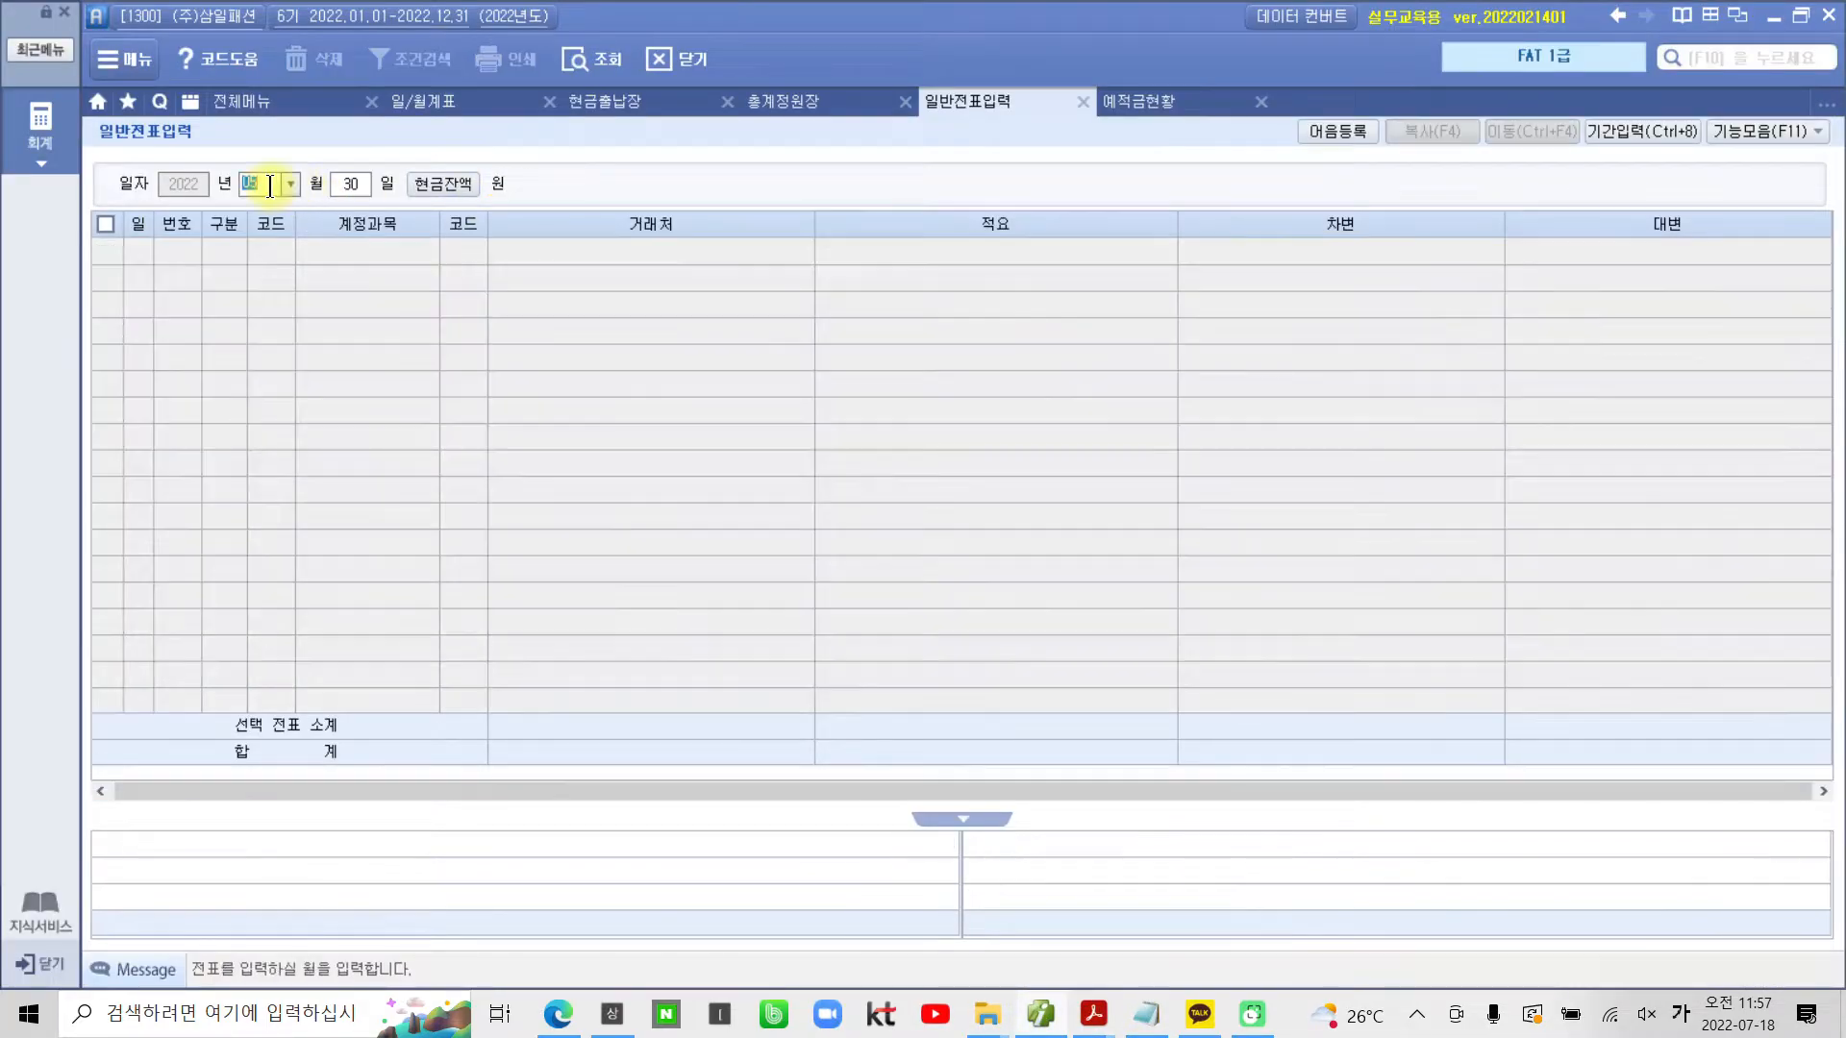
type("9")
key("Return")
type("10")
key("Return")
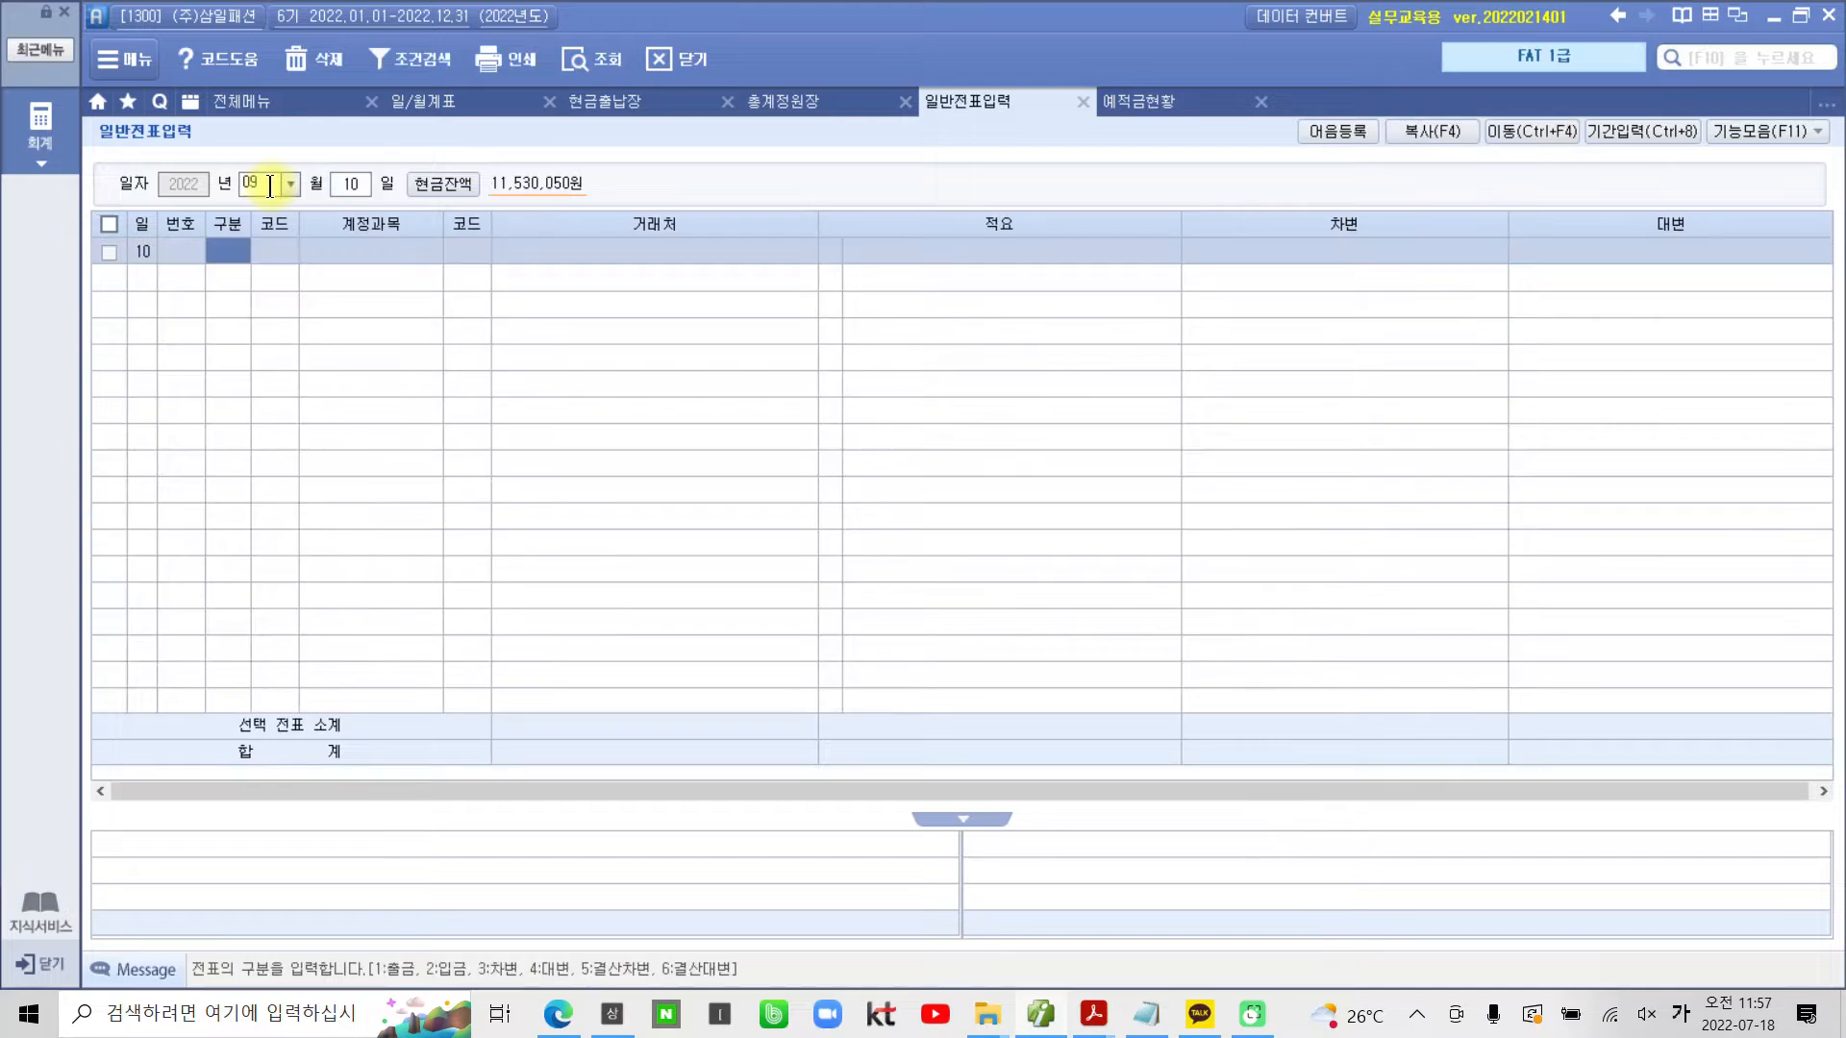
type("3")
key("Return")
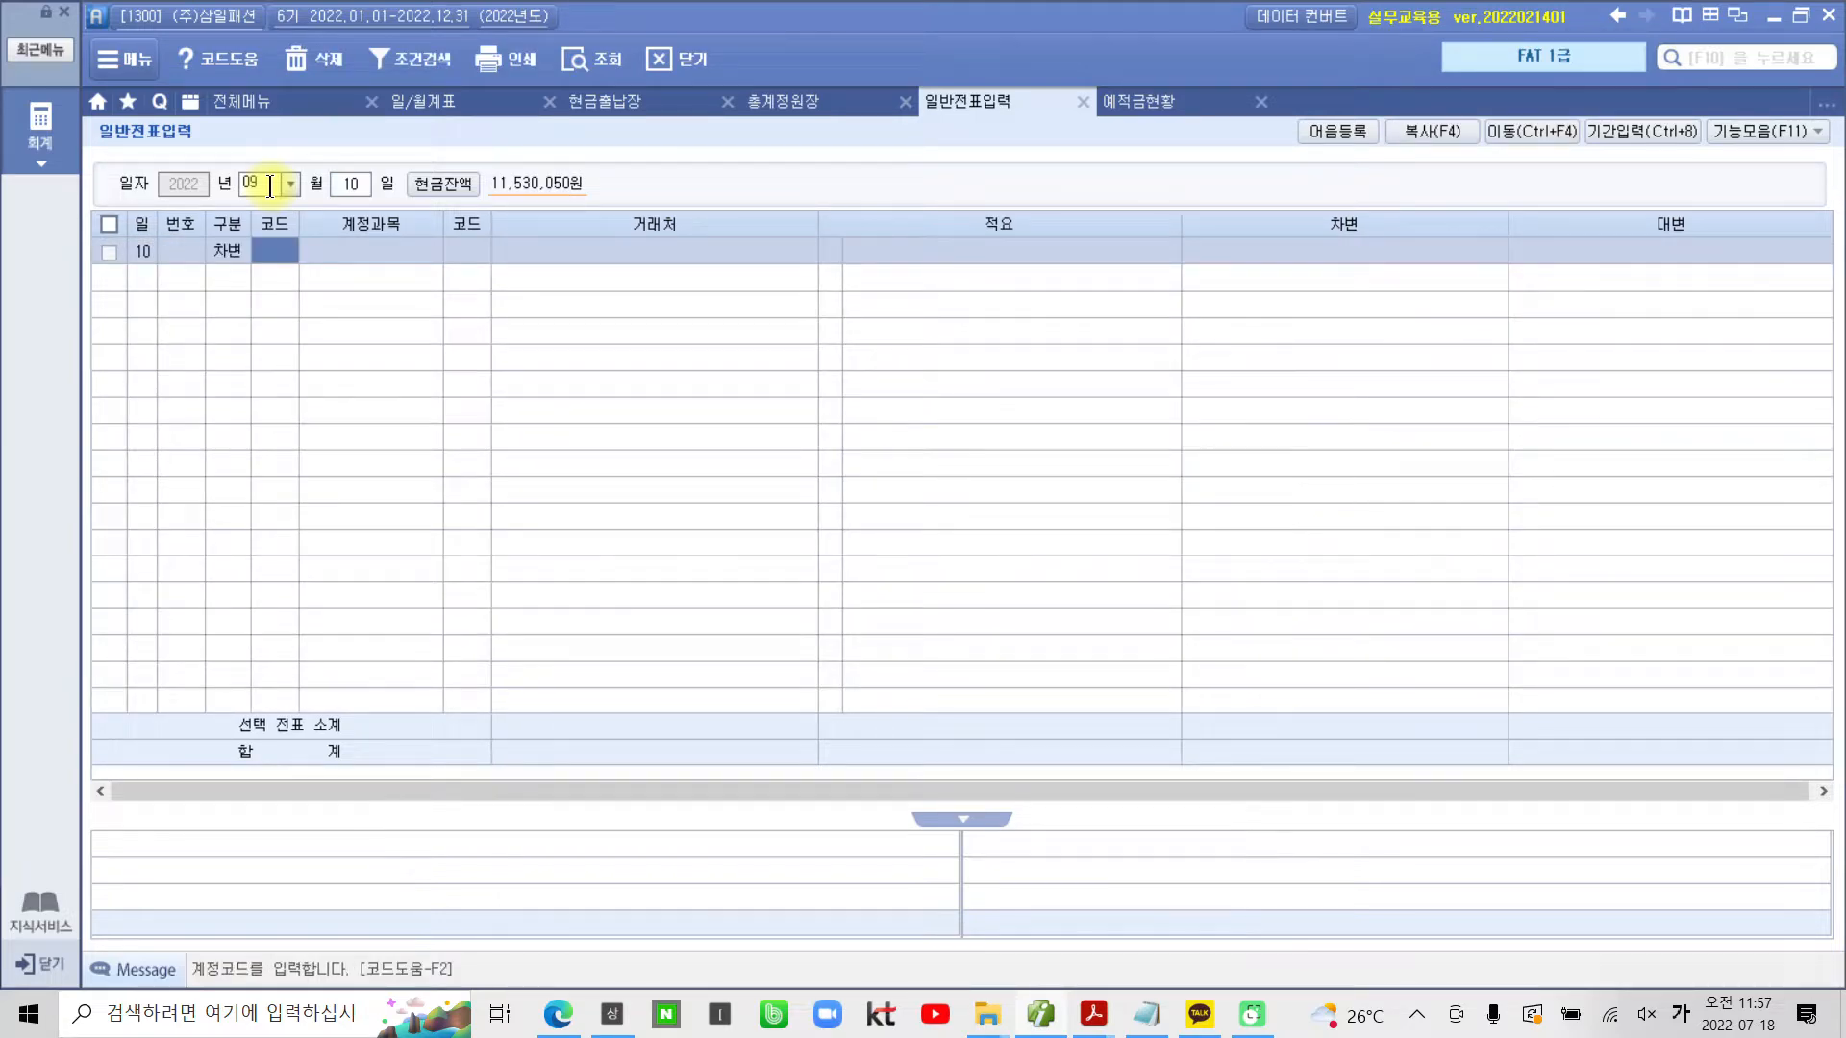
Change the voucher month to 06, keeping day 10
left_click(270, 183)
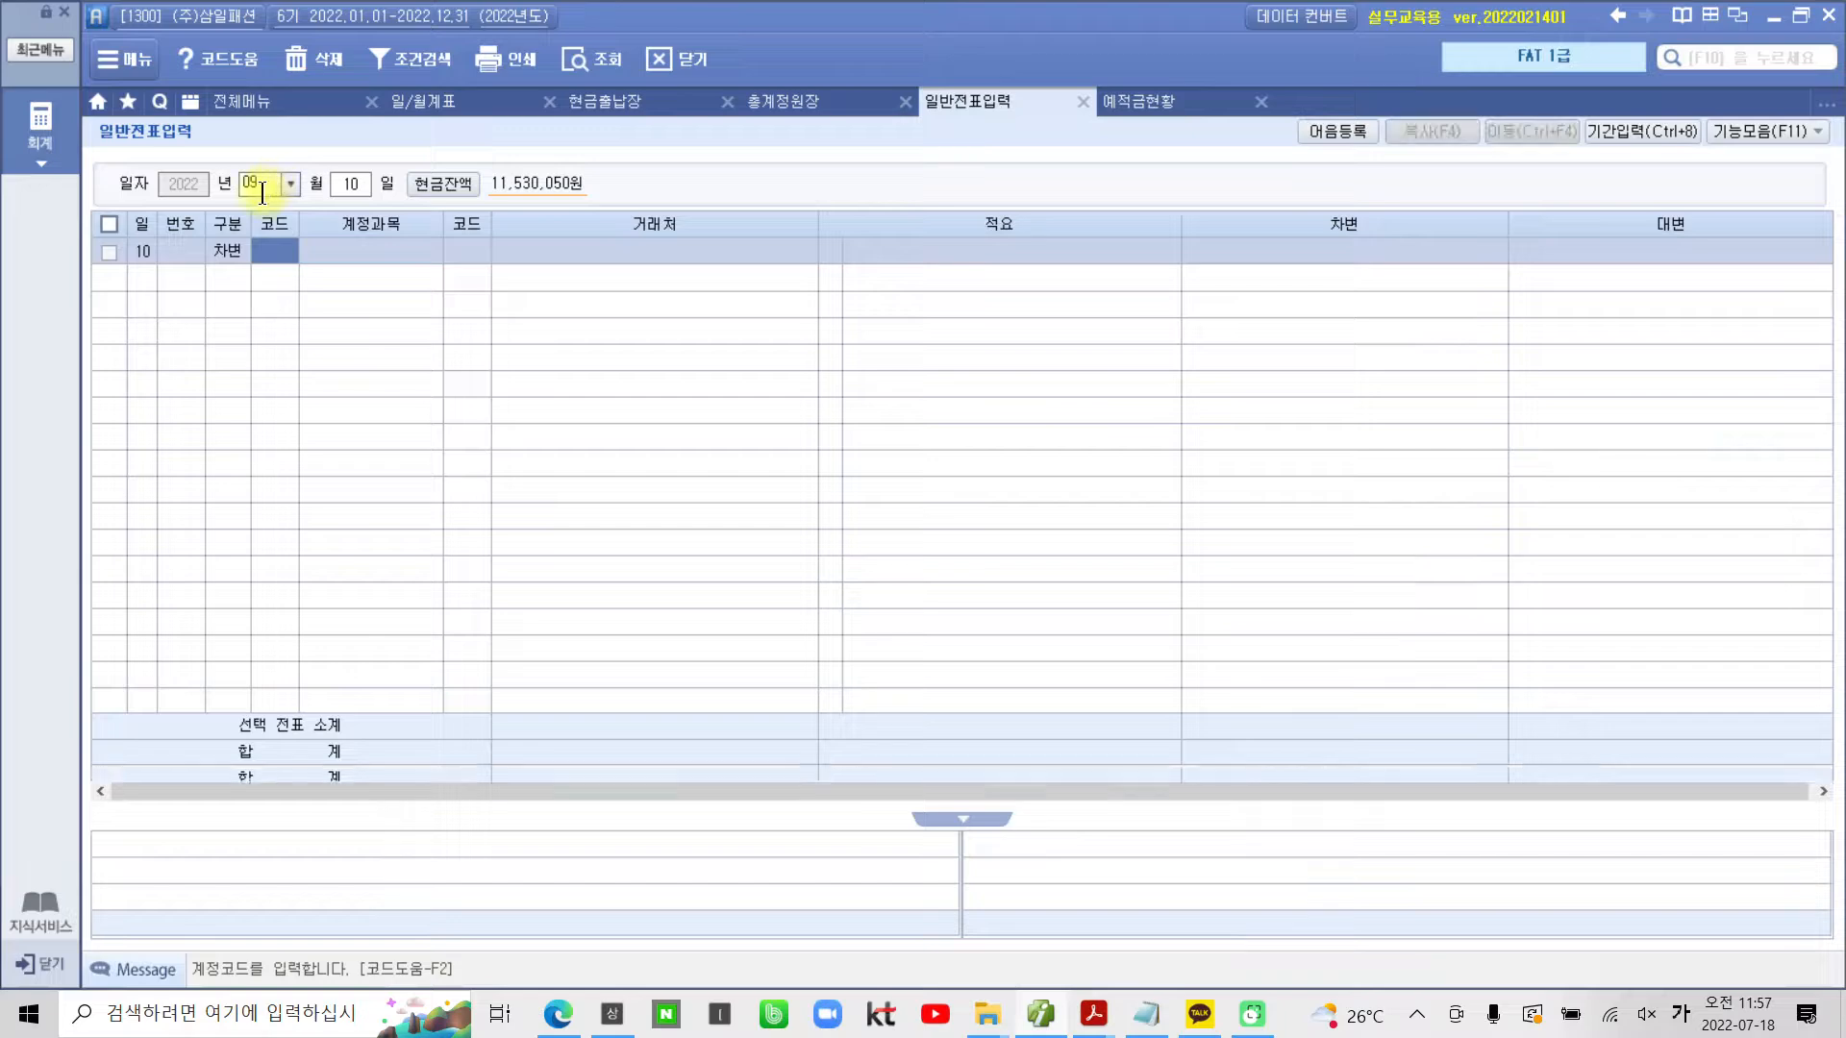
type("6")
key("Return")
key("Return")
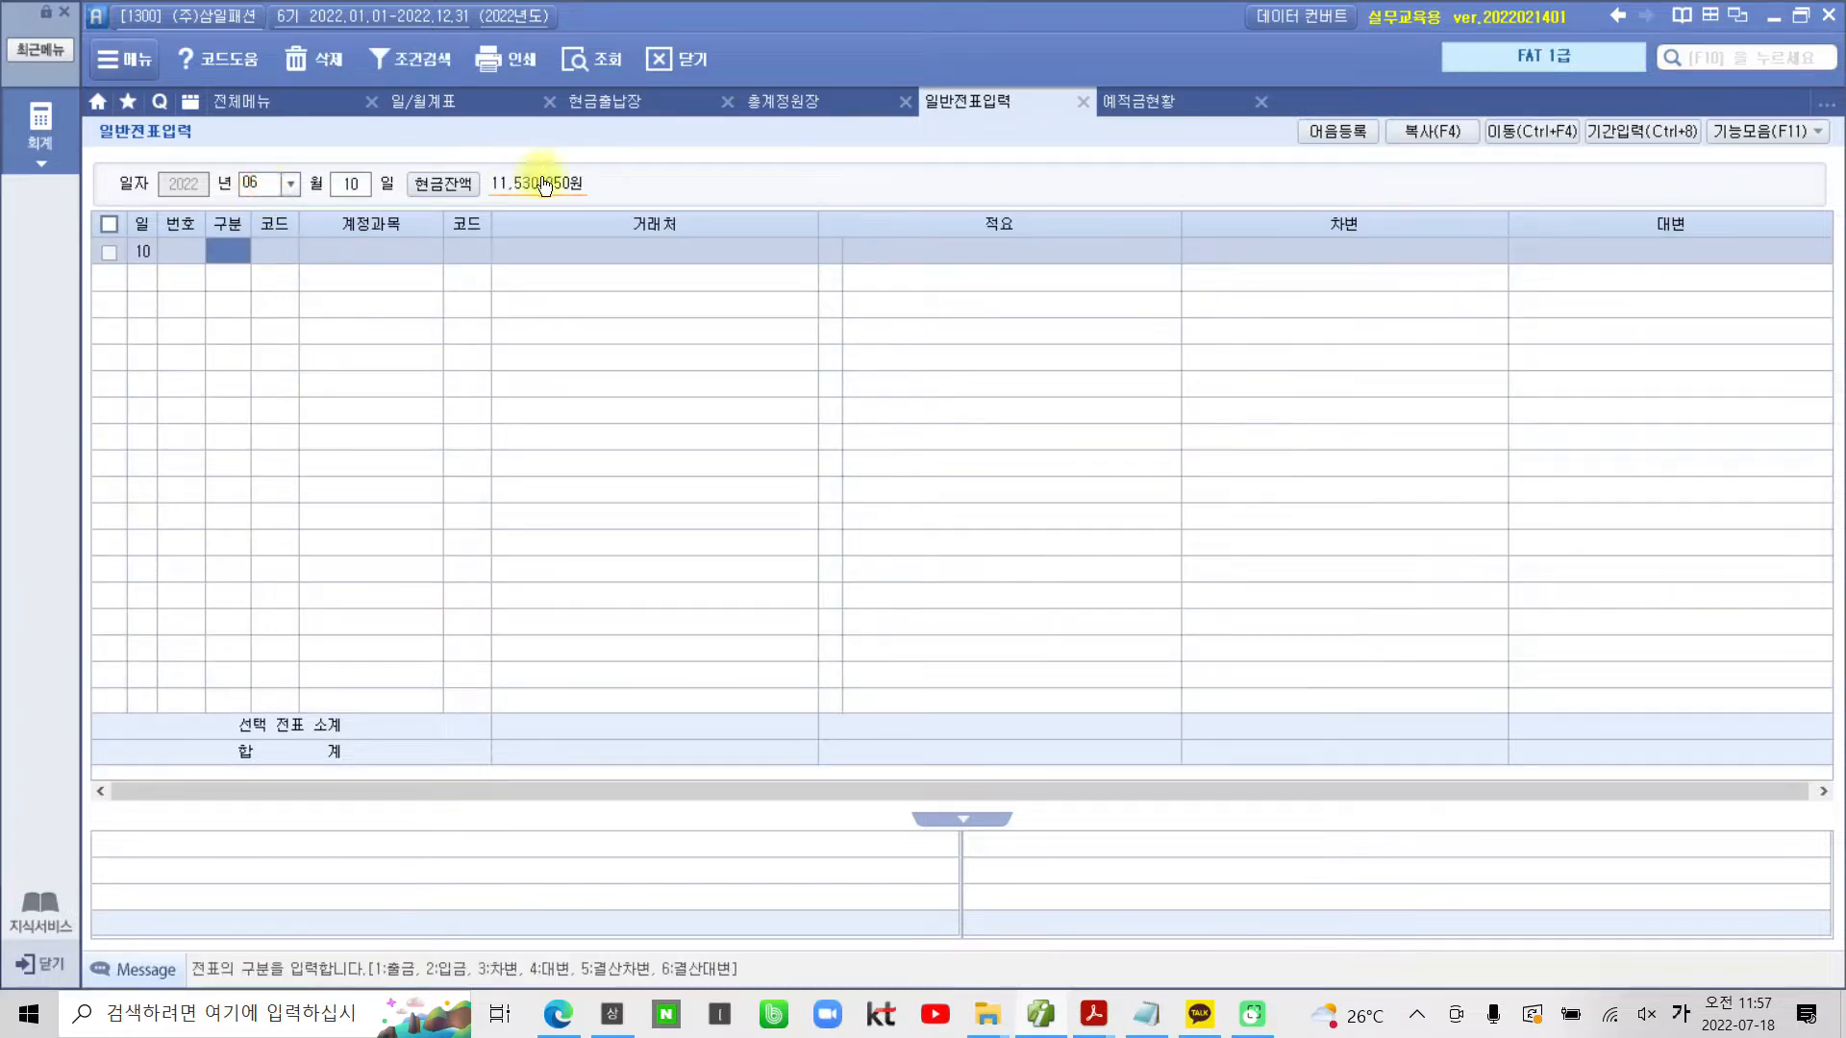
Start a debit line with account 110 받을어음 and trading partner 01002 (주)데일리룩
type("3")
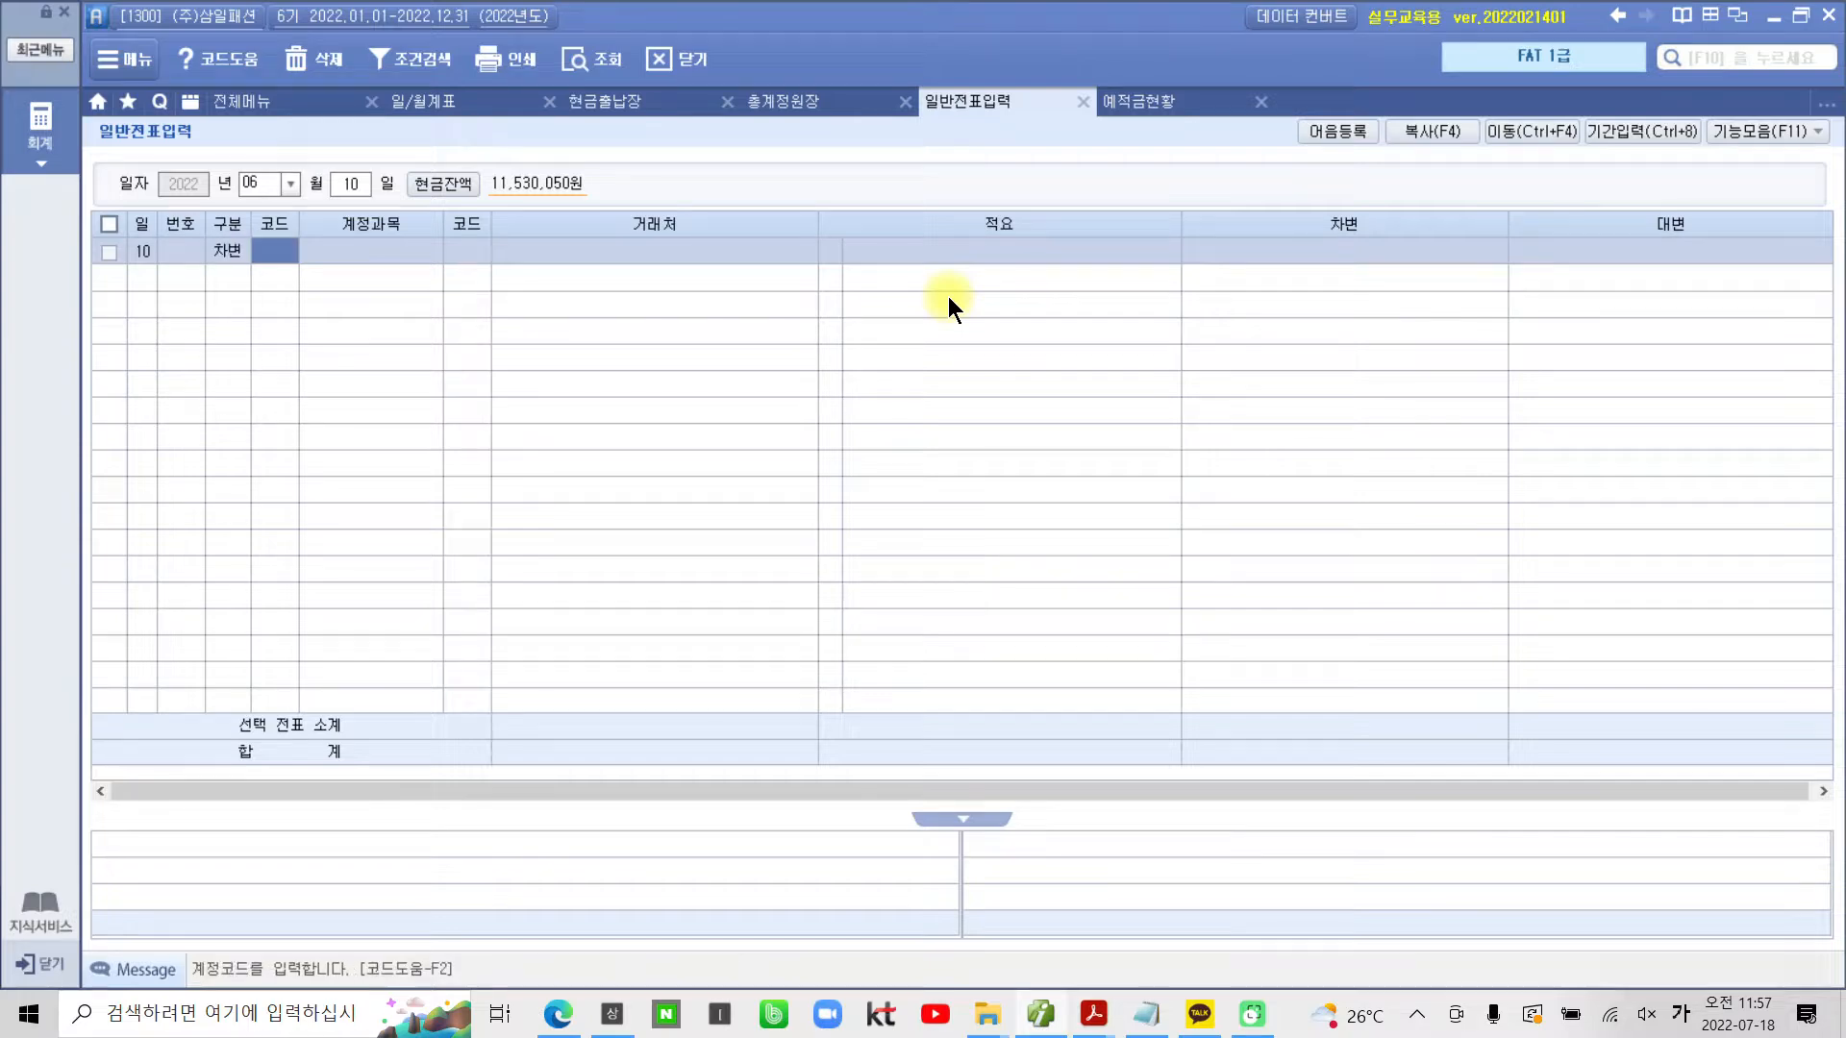
type("110")
key("Return")
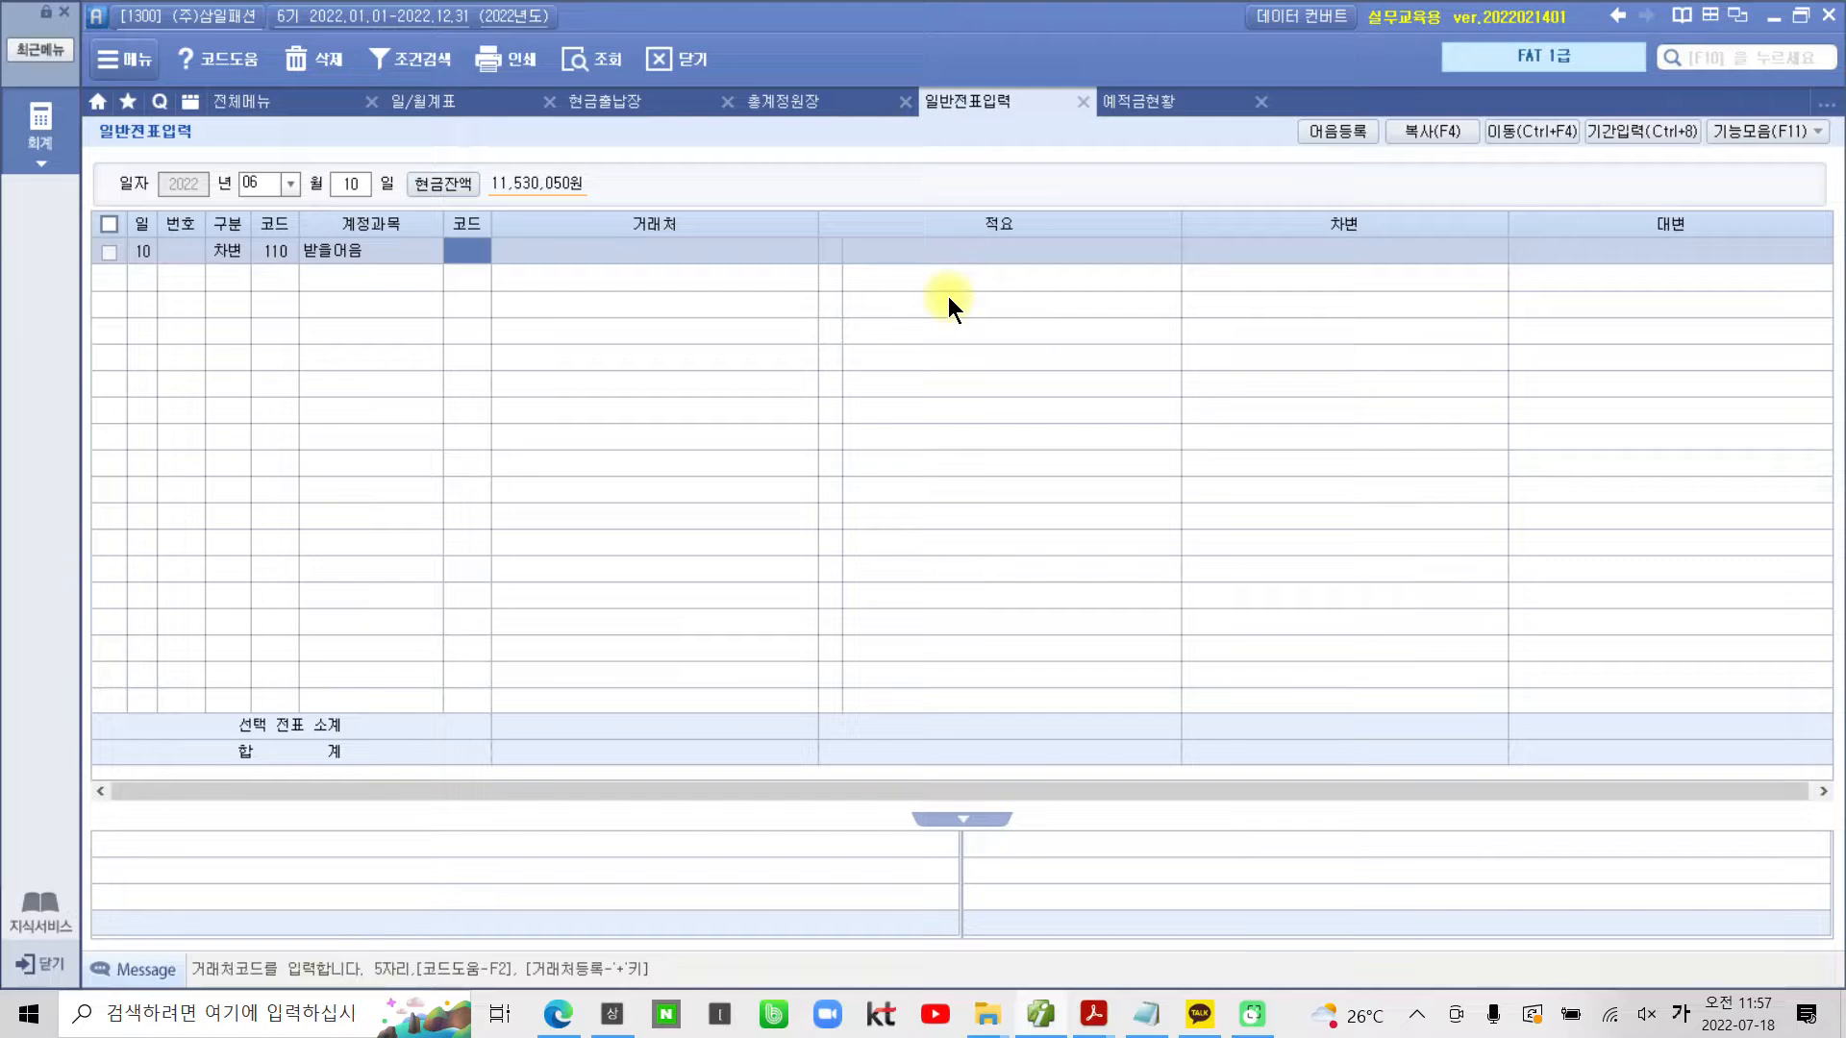
type("1002")
key("Return")
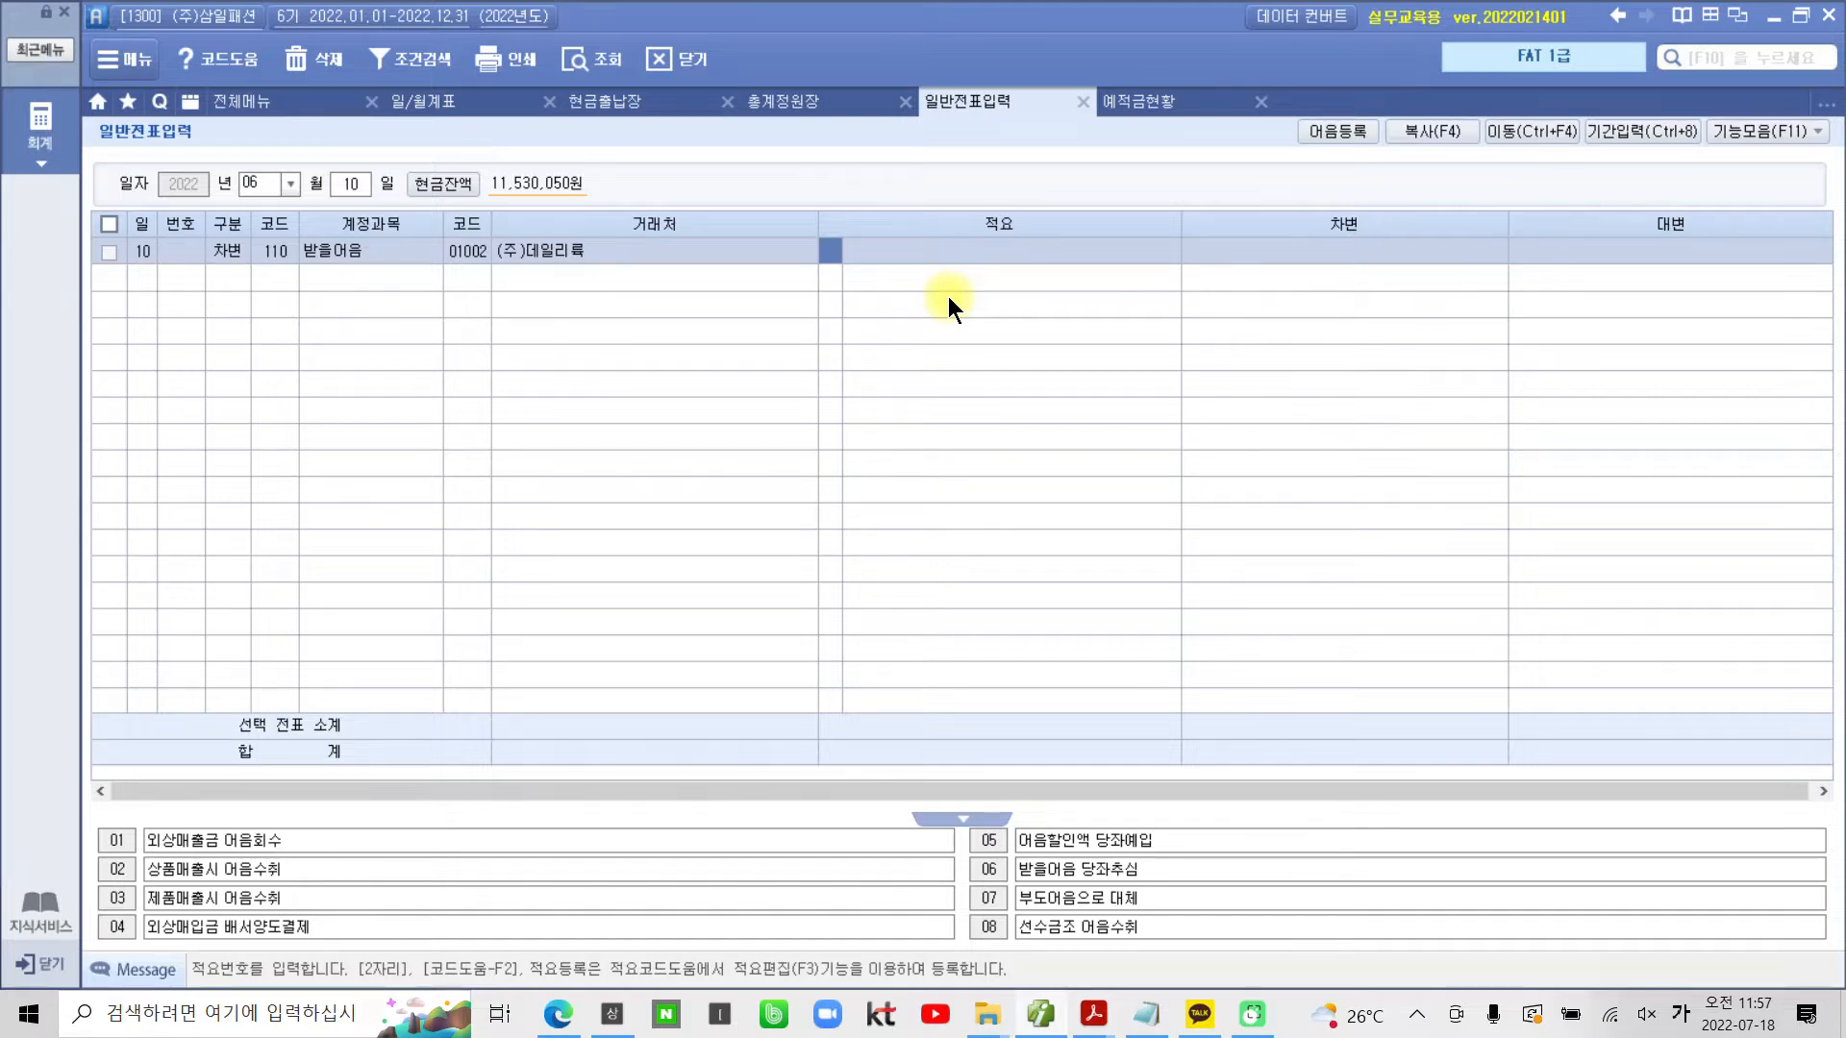
Mark description code 01 and the debit line's empty description cell, then clear the marks
left_click_drag(120, 817, 129, 845)
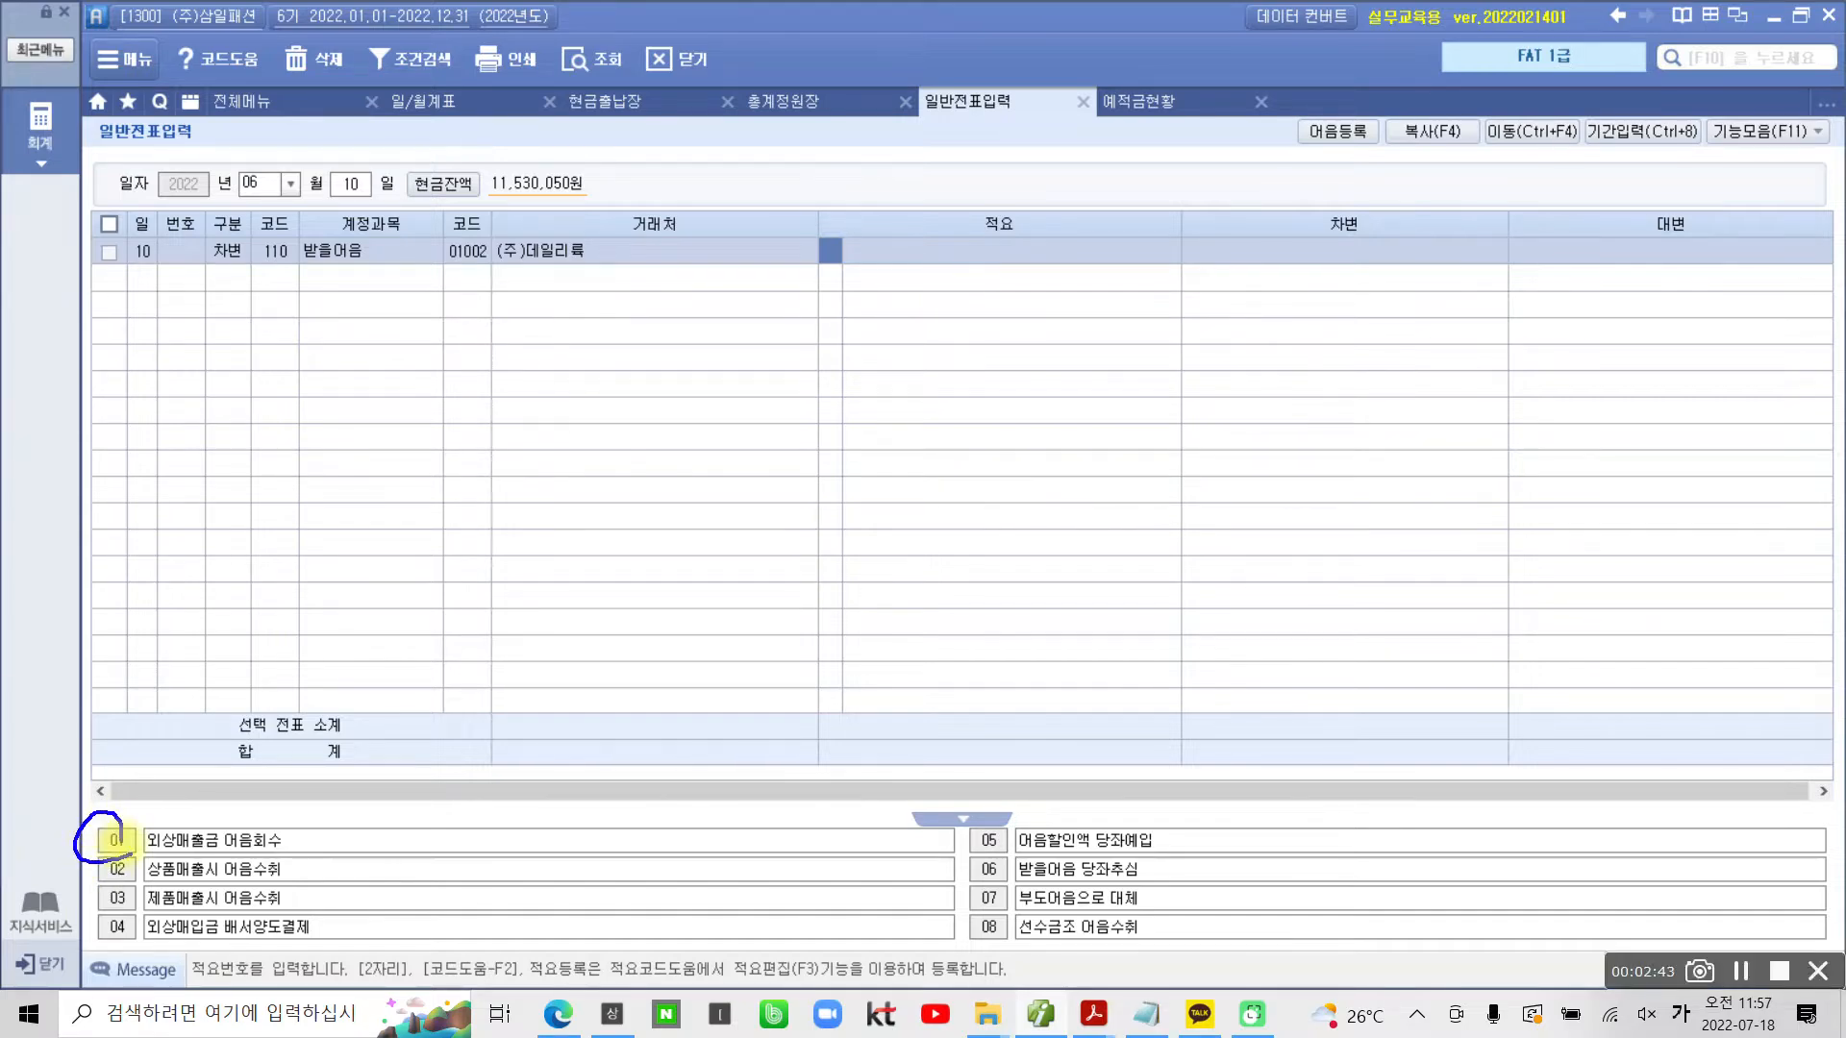
left_click_drag(842, 227, 822, 262)
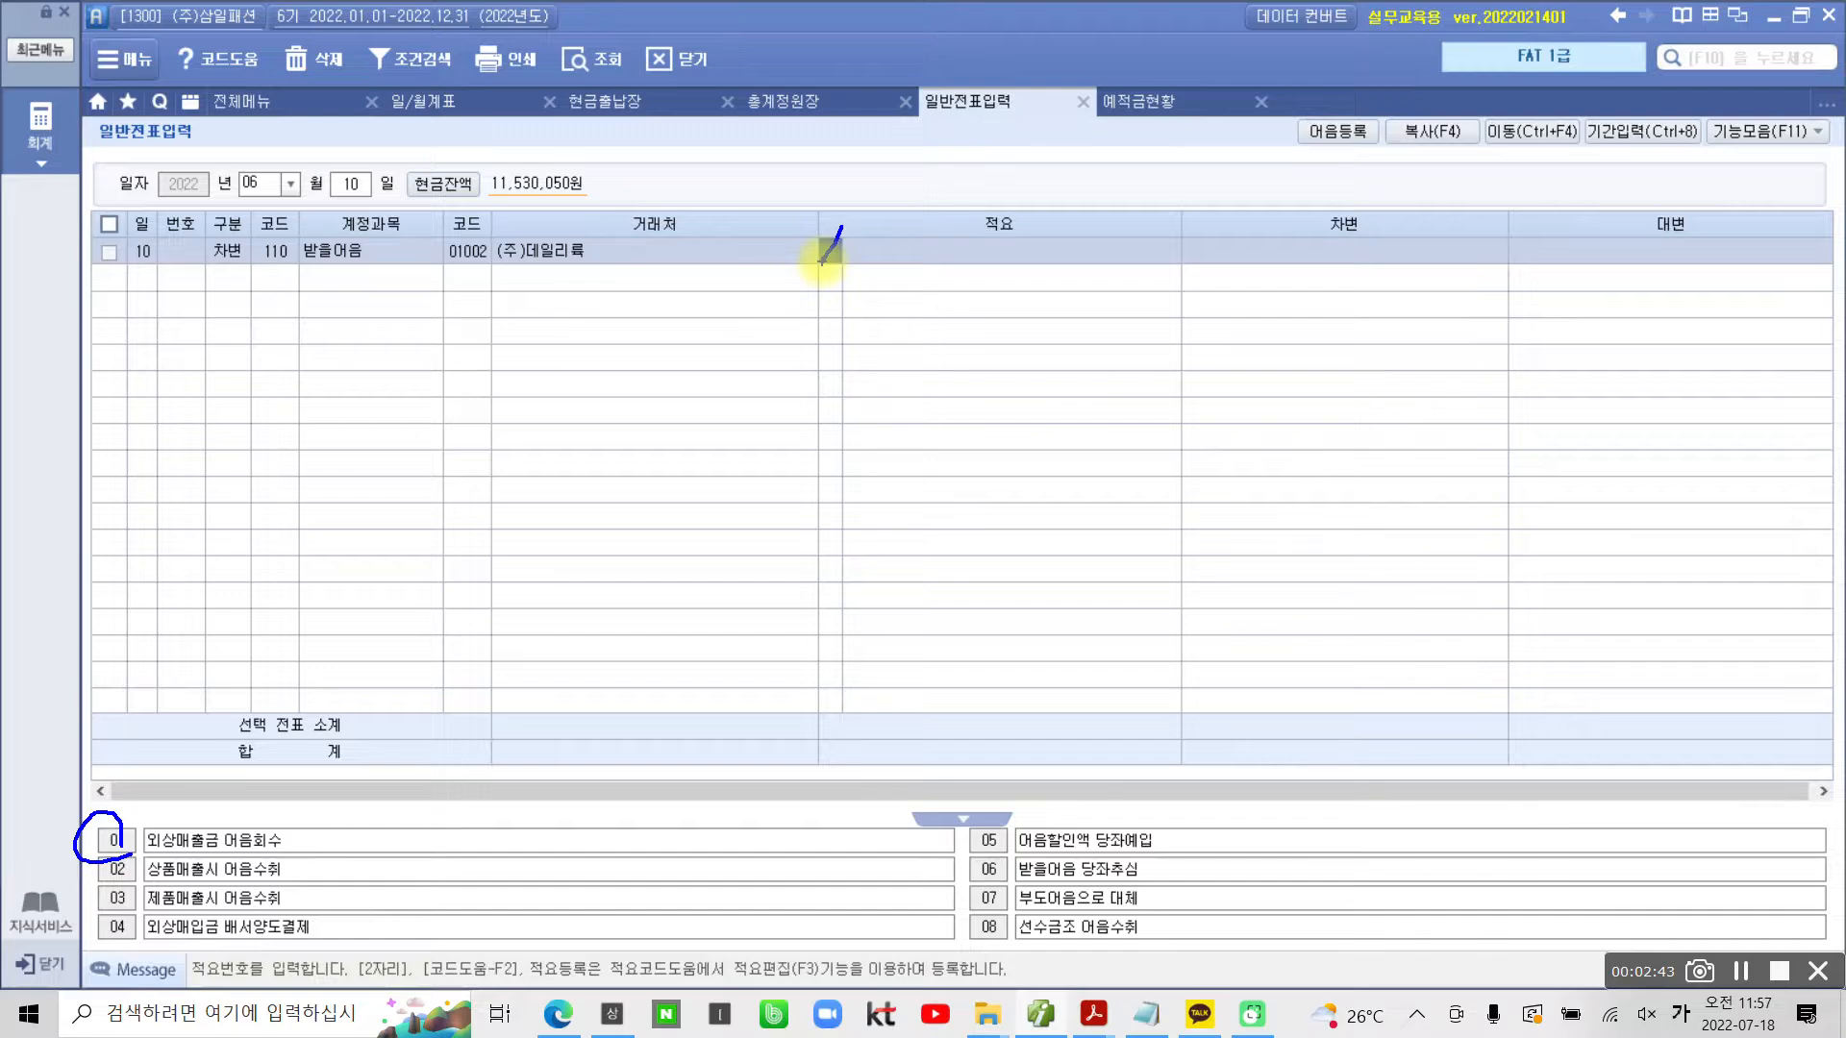
key("Escape")
Set the debit line's description to 01 외상매출금 어음회수 and its amount to 3,500,000
type("1")
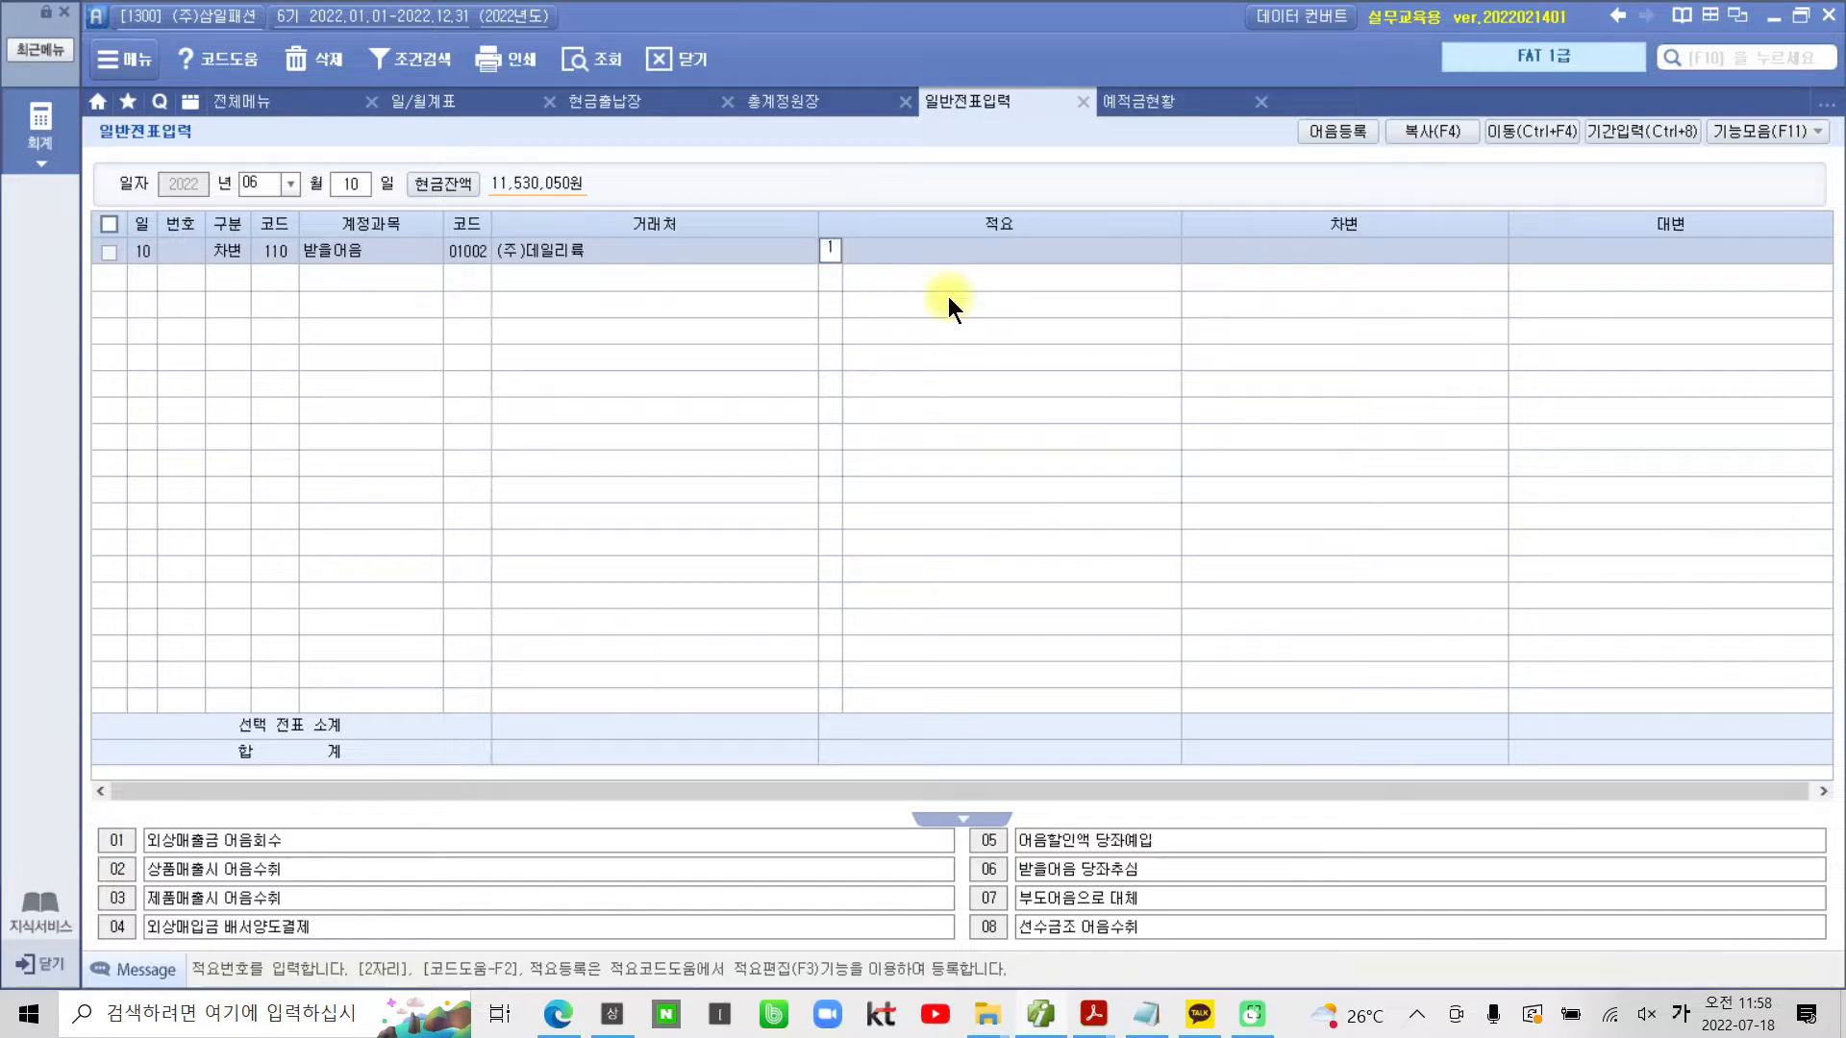
key("Return")
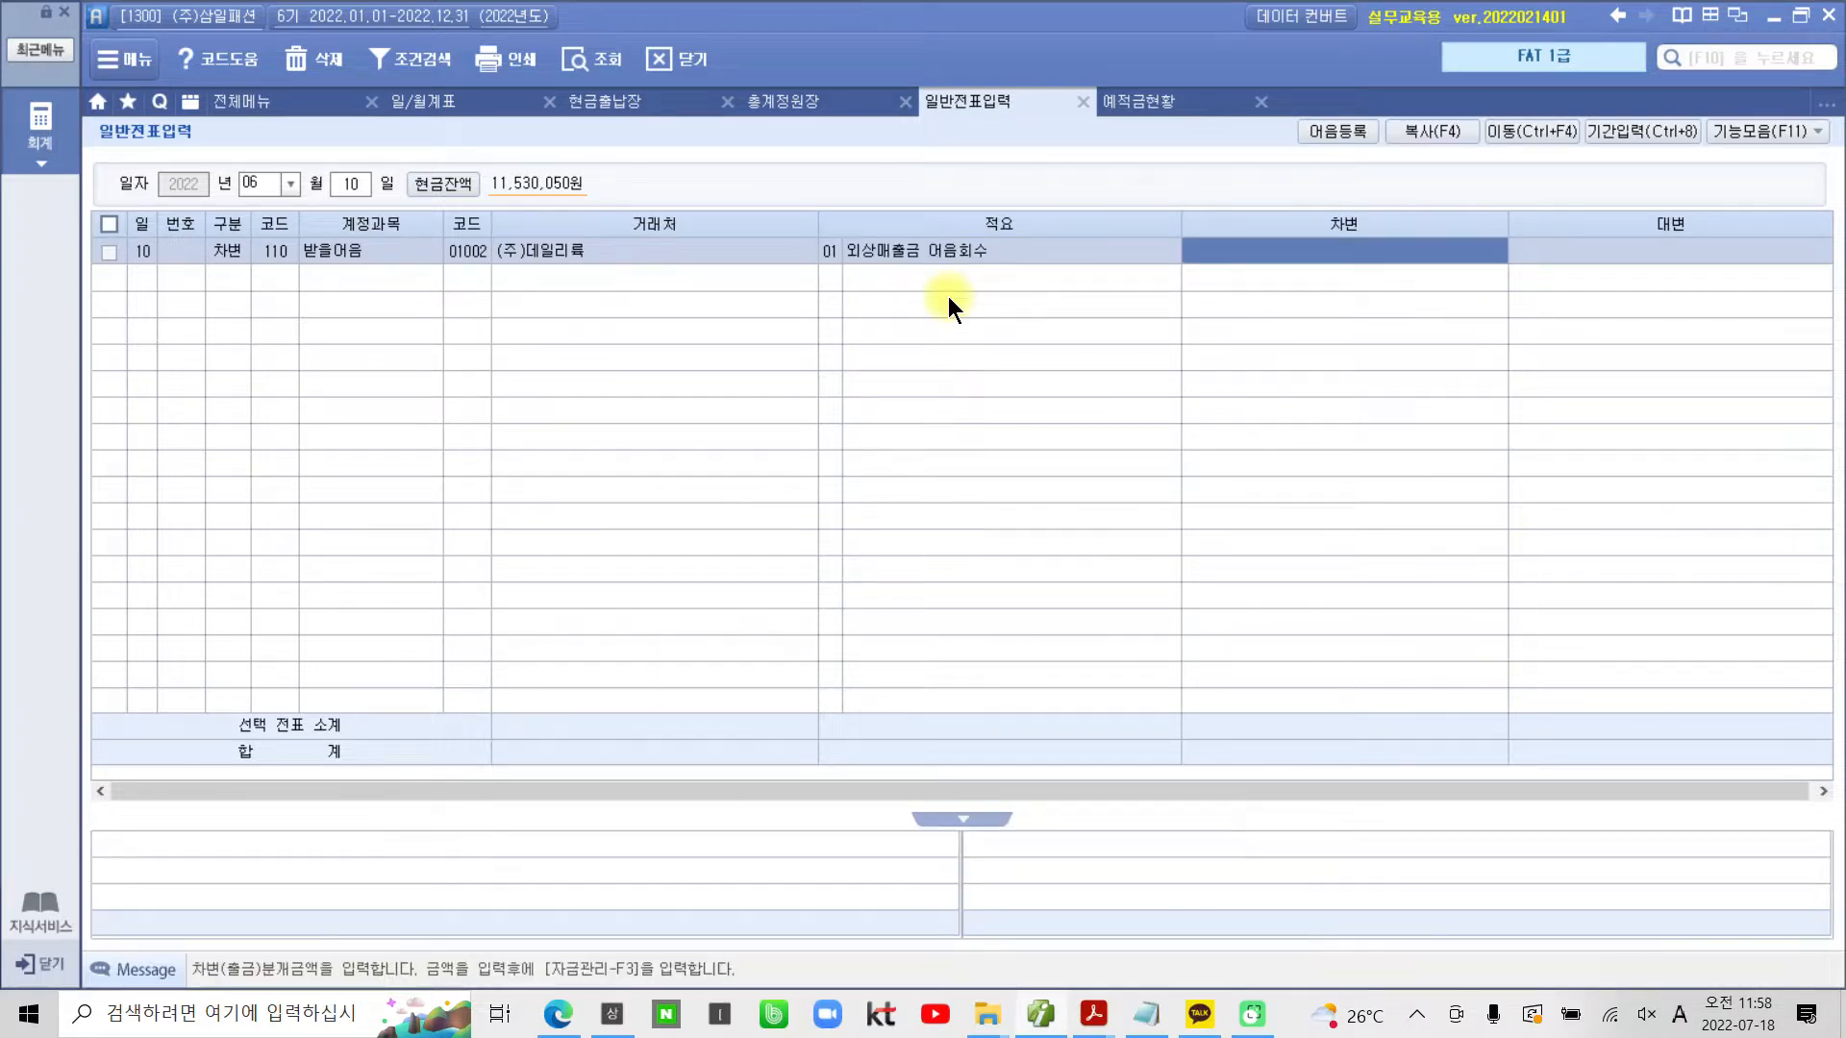
type("3500000")
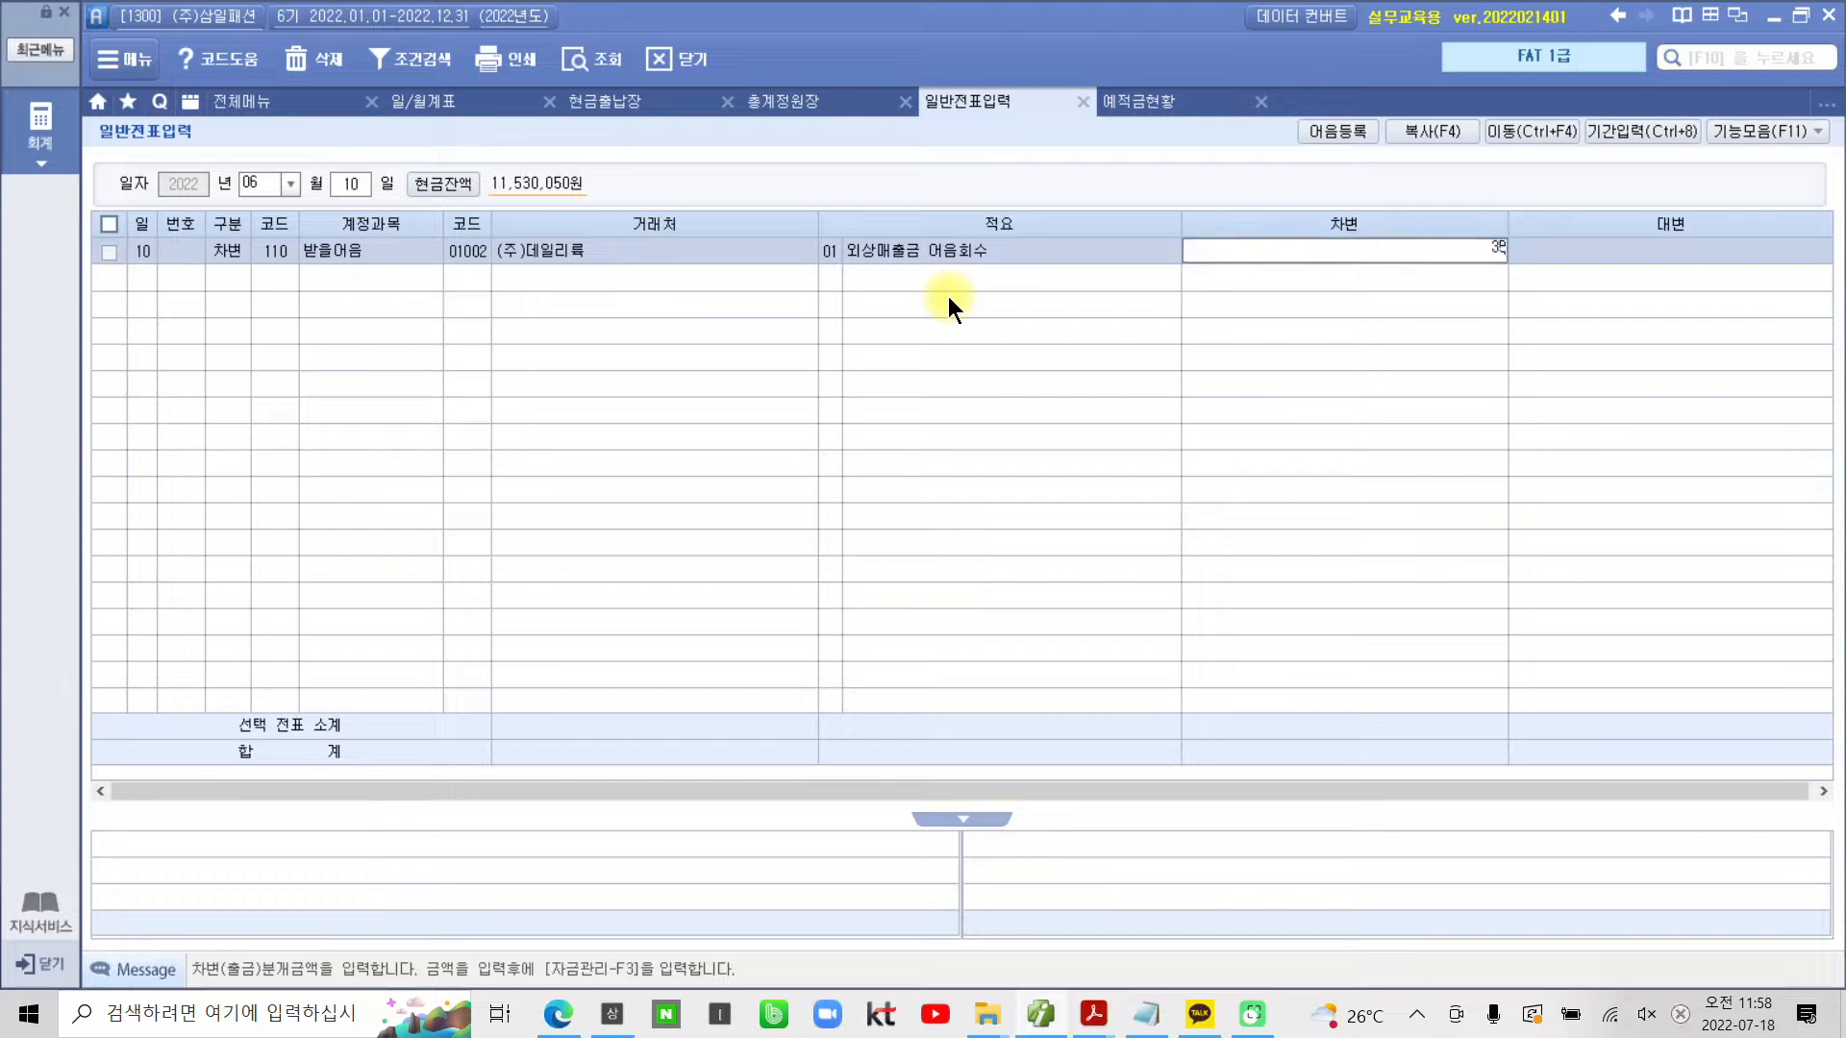
key("Return")
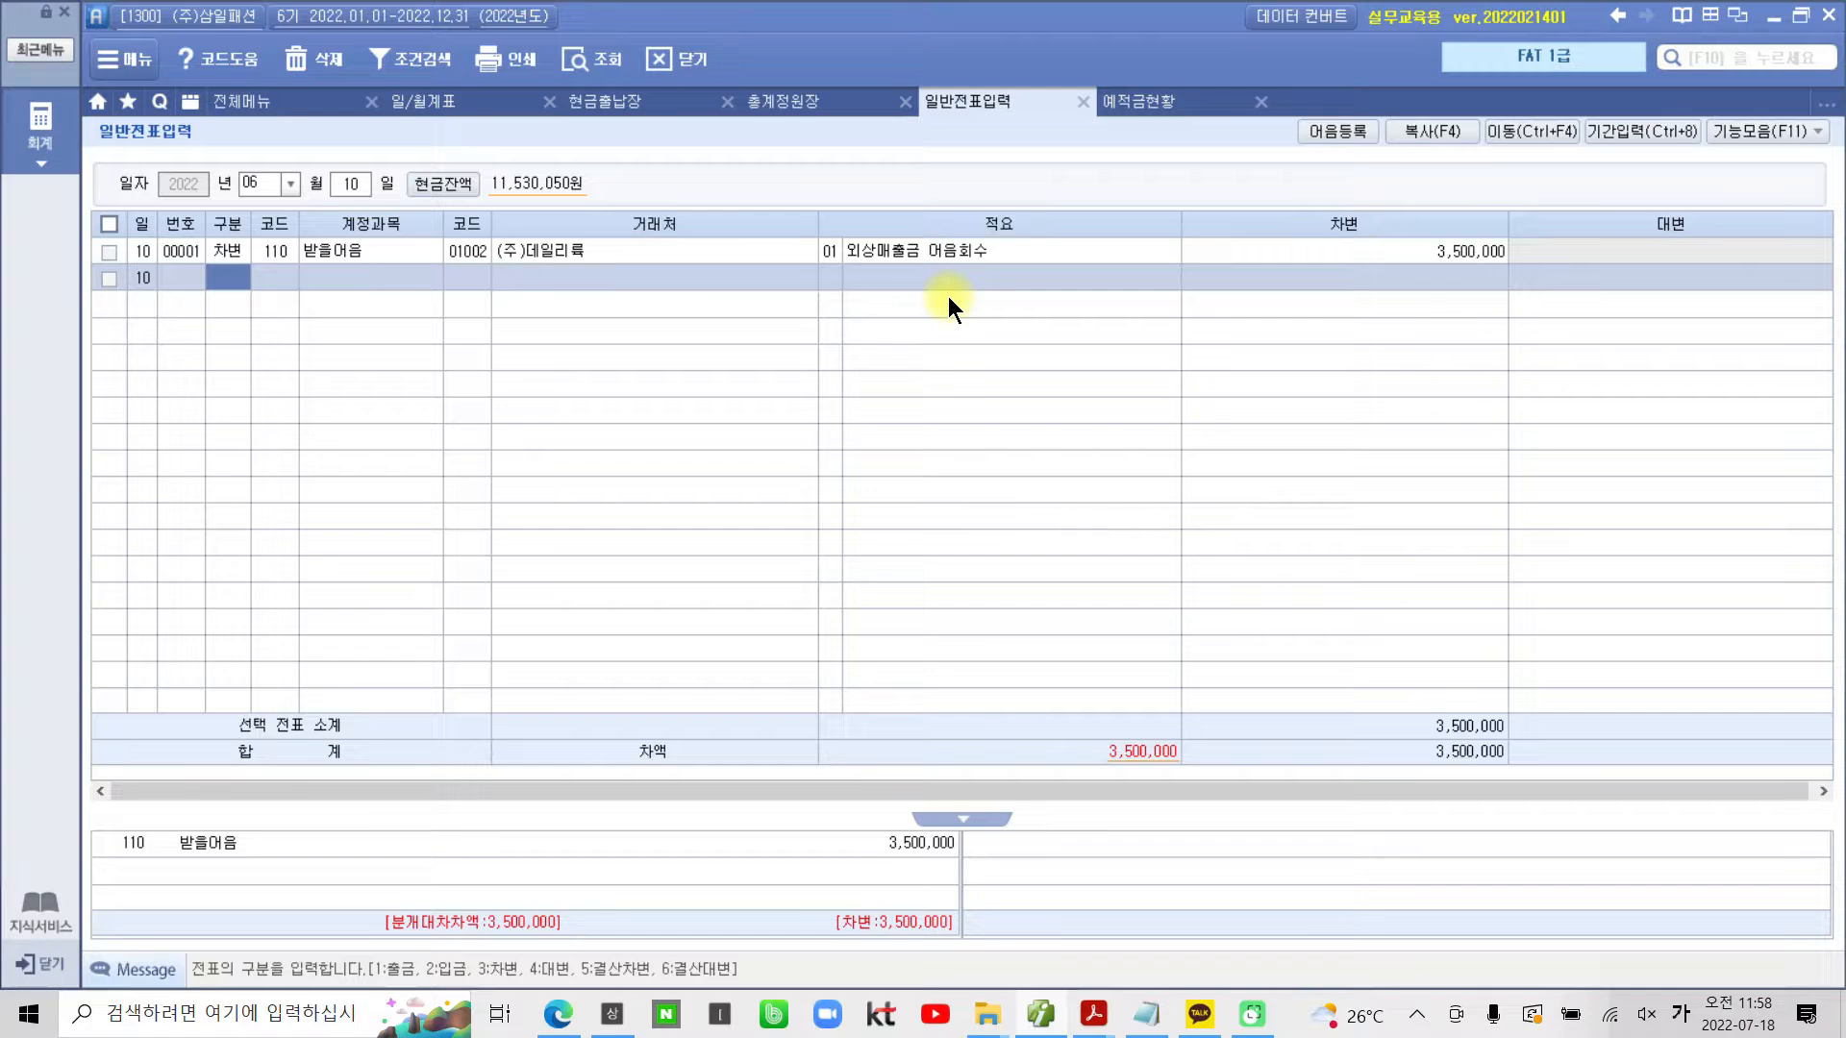
Start a credit line with account 108 외상매출금 and trading partner 01002 (주)데일리룩
type("4")
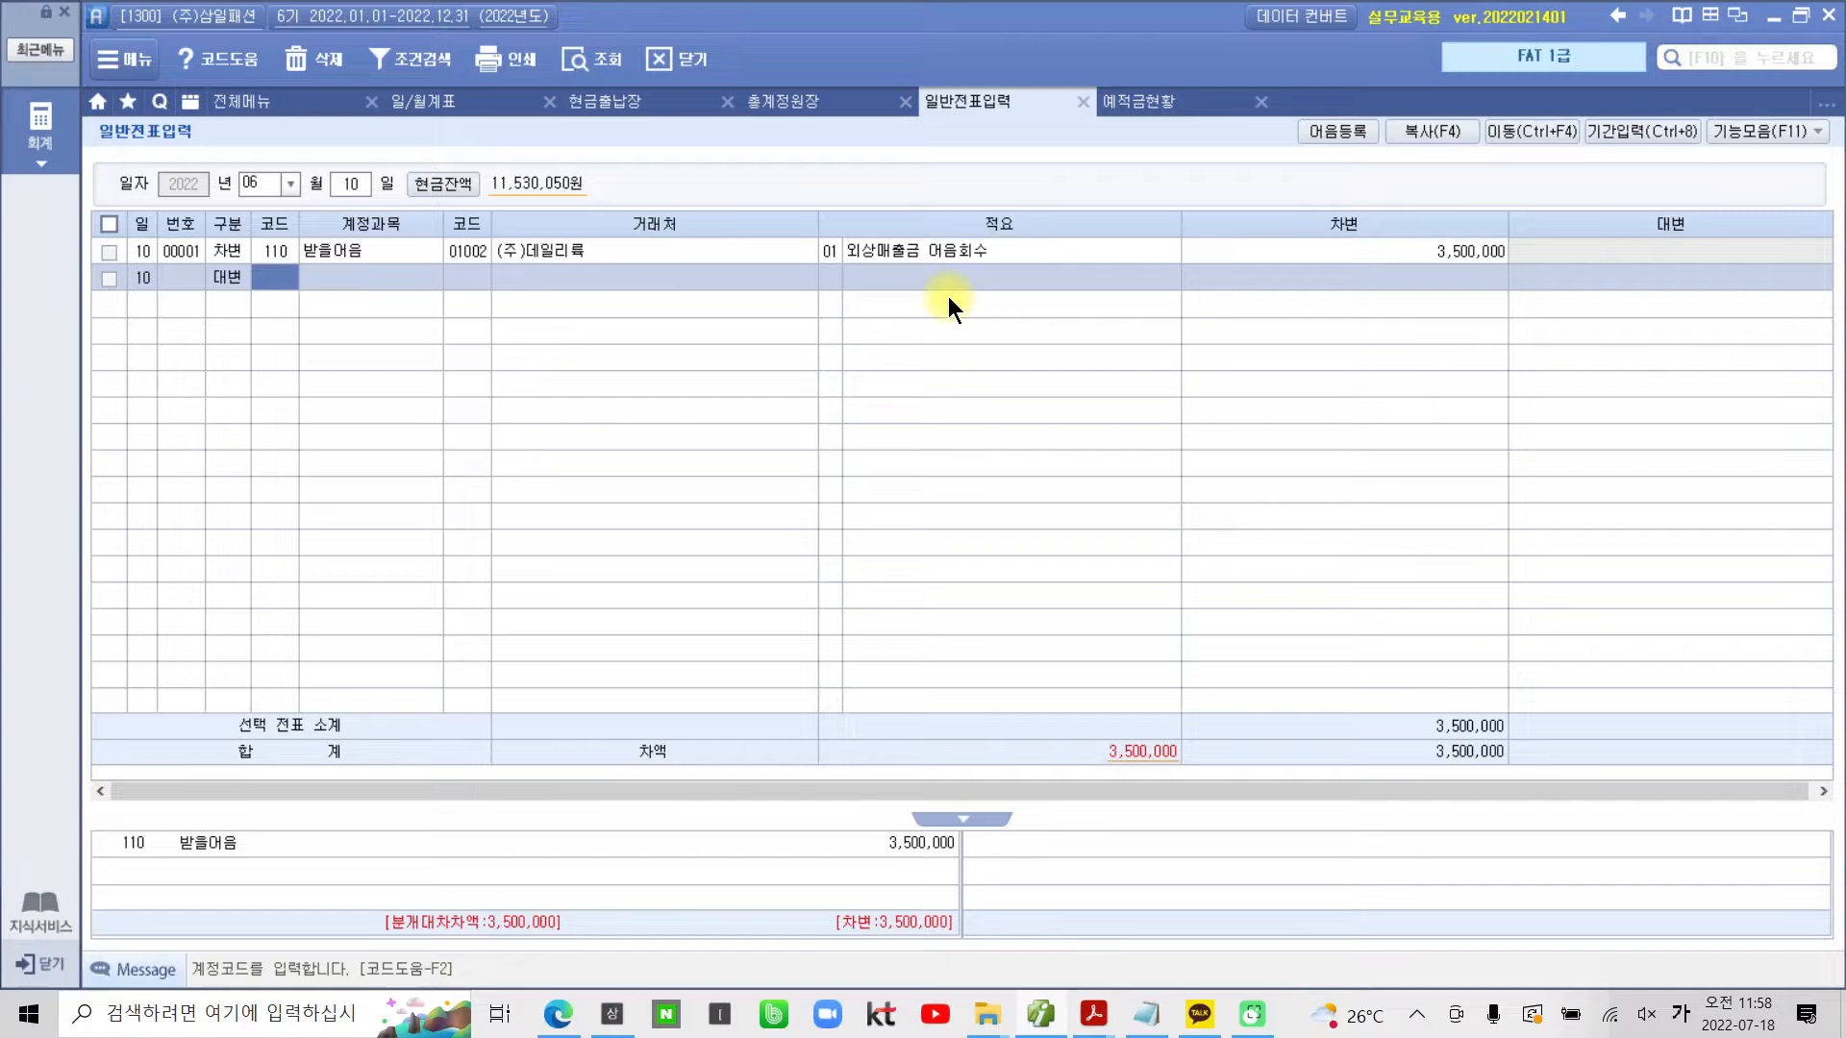
type("108")
key("Return")
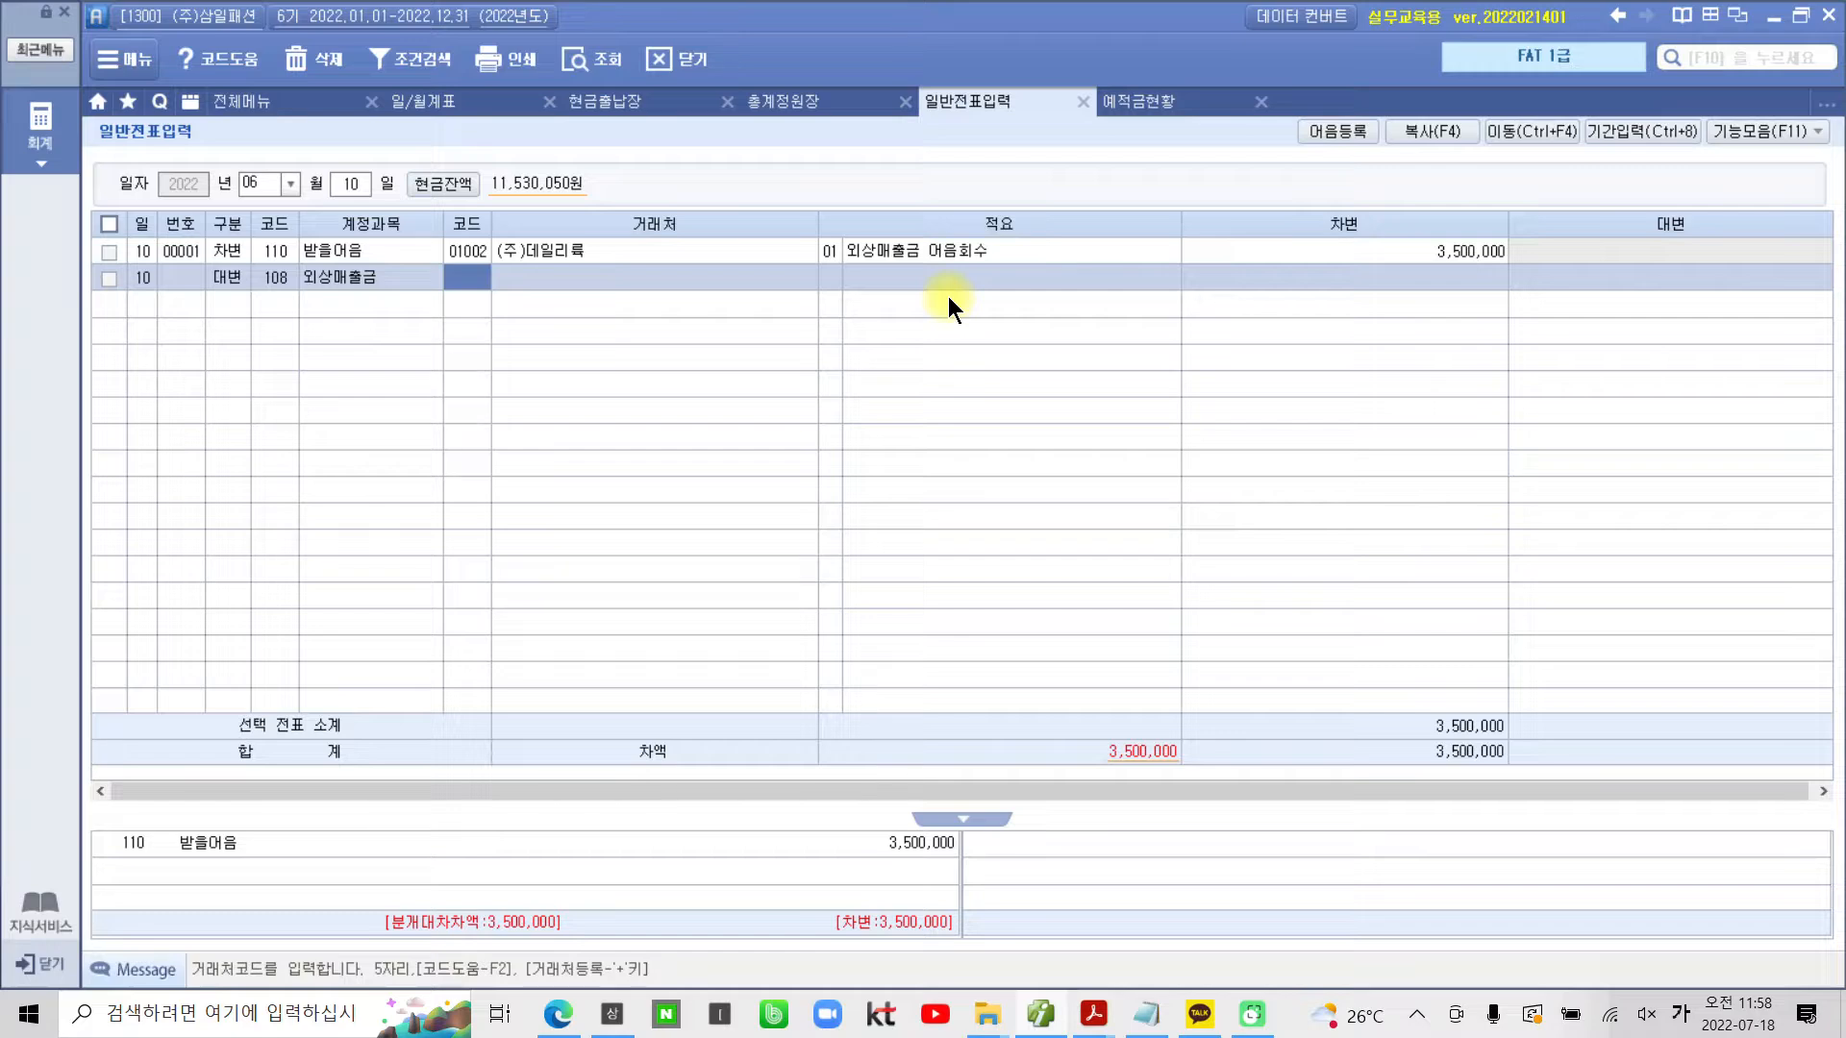
type("1002")
key("Return")
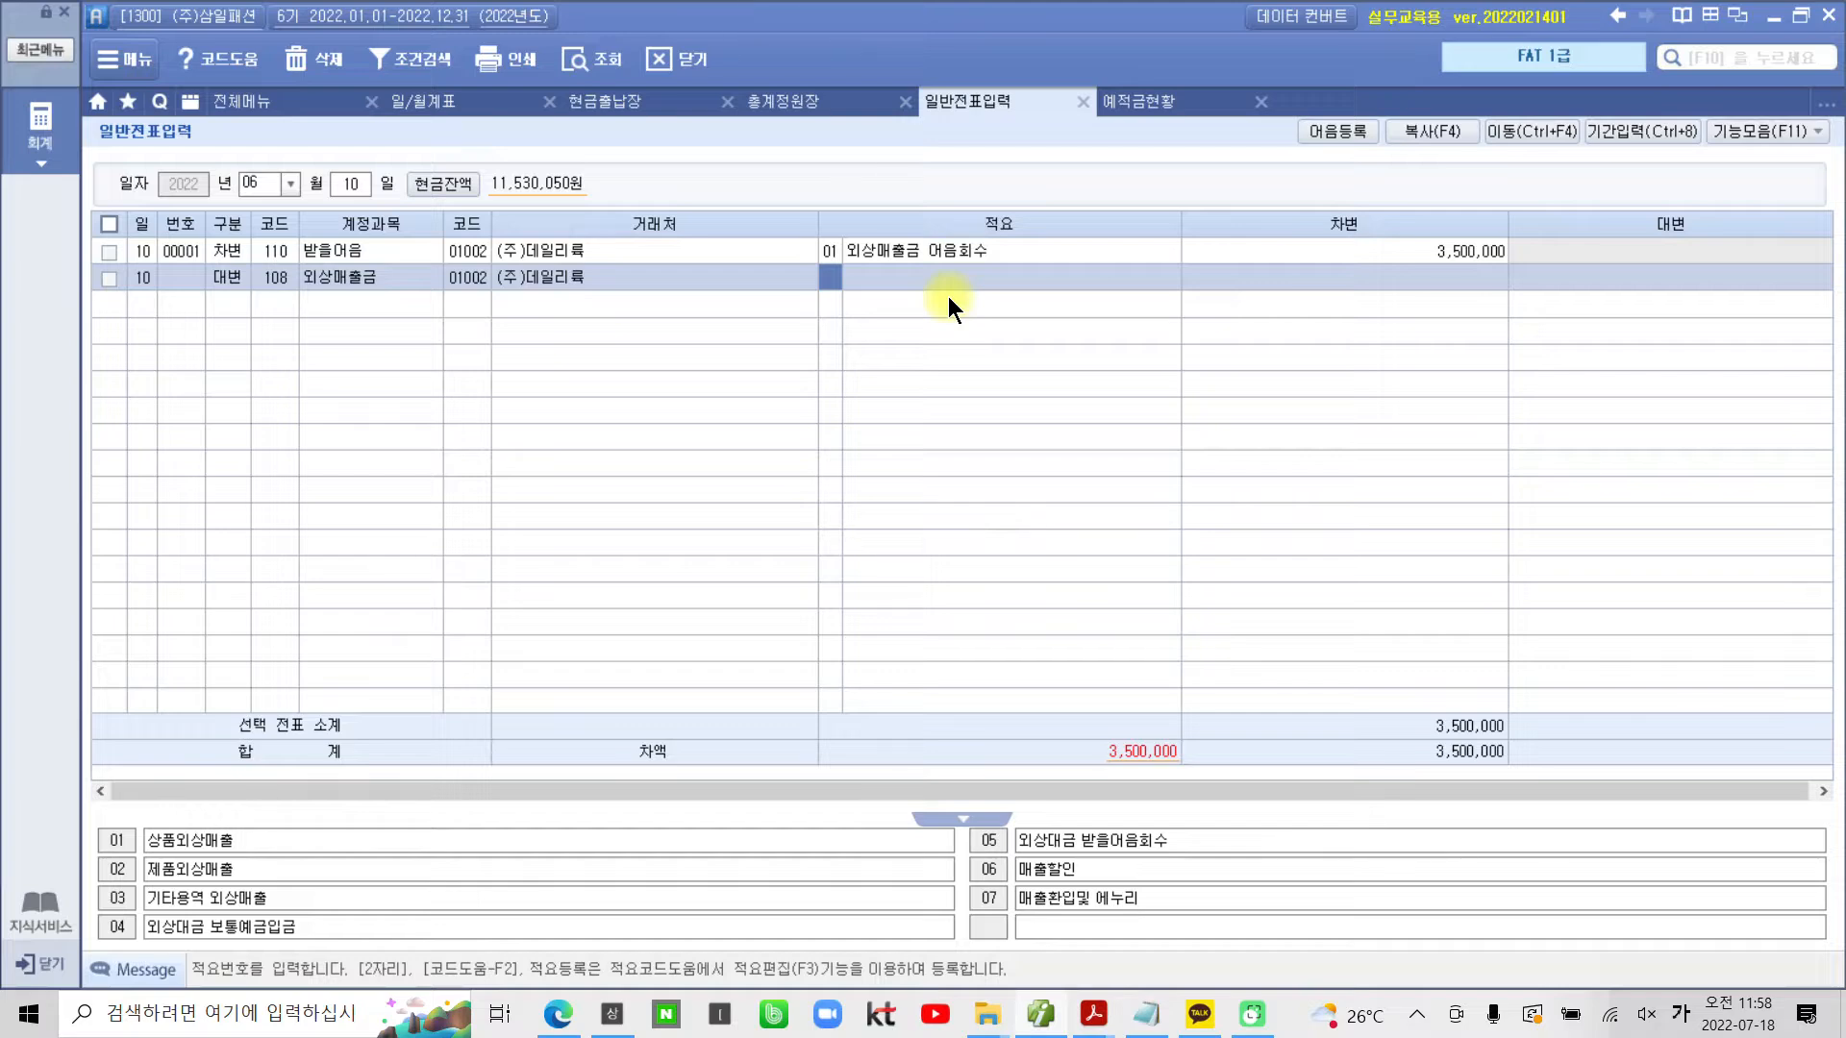
Set the credit line's description to 05 외상대금 받을어음회수 and its amount to 3,500,000
type("05")
key("Return")
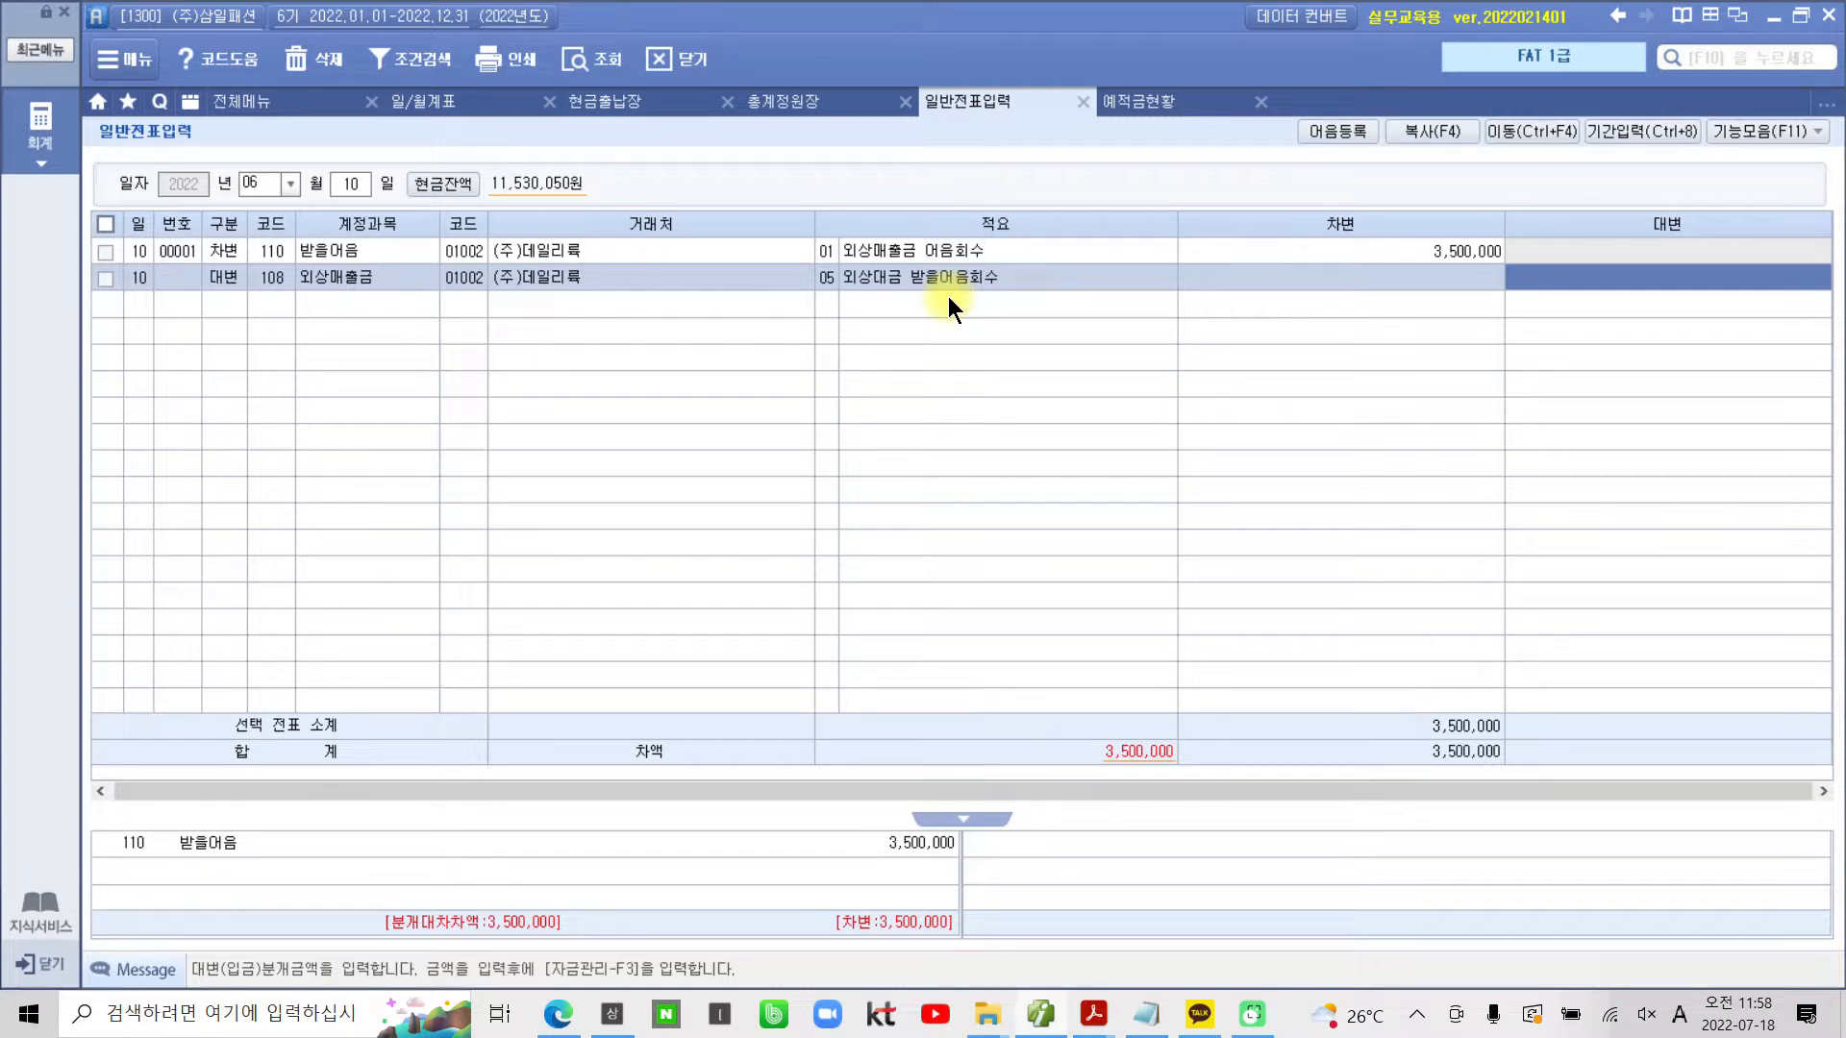
type("3500000")
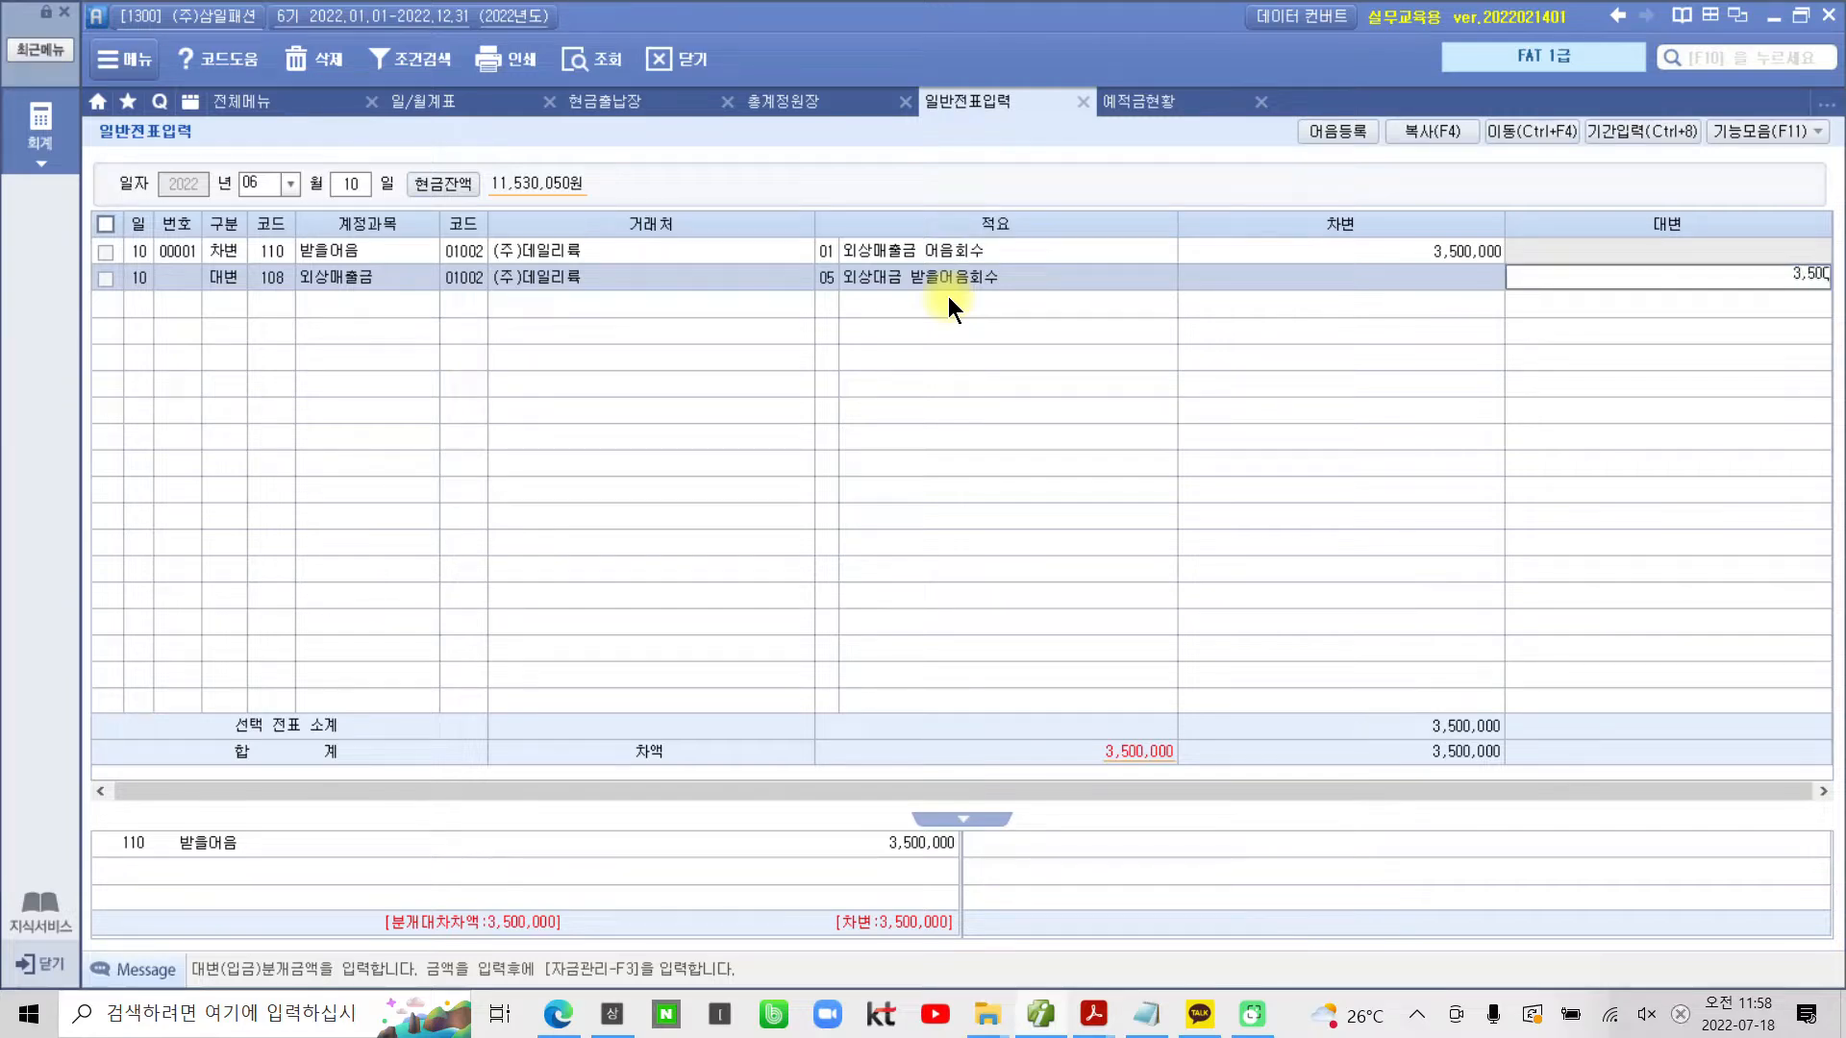
key("Return")
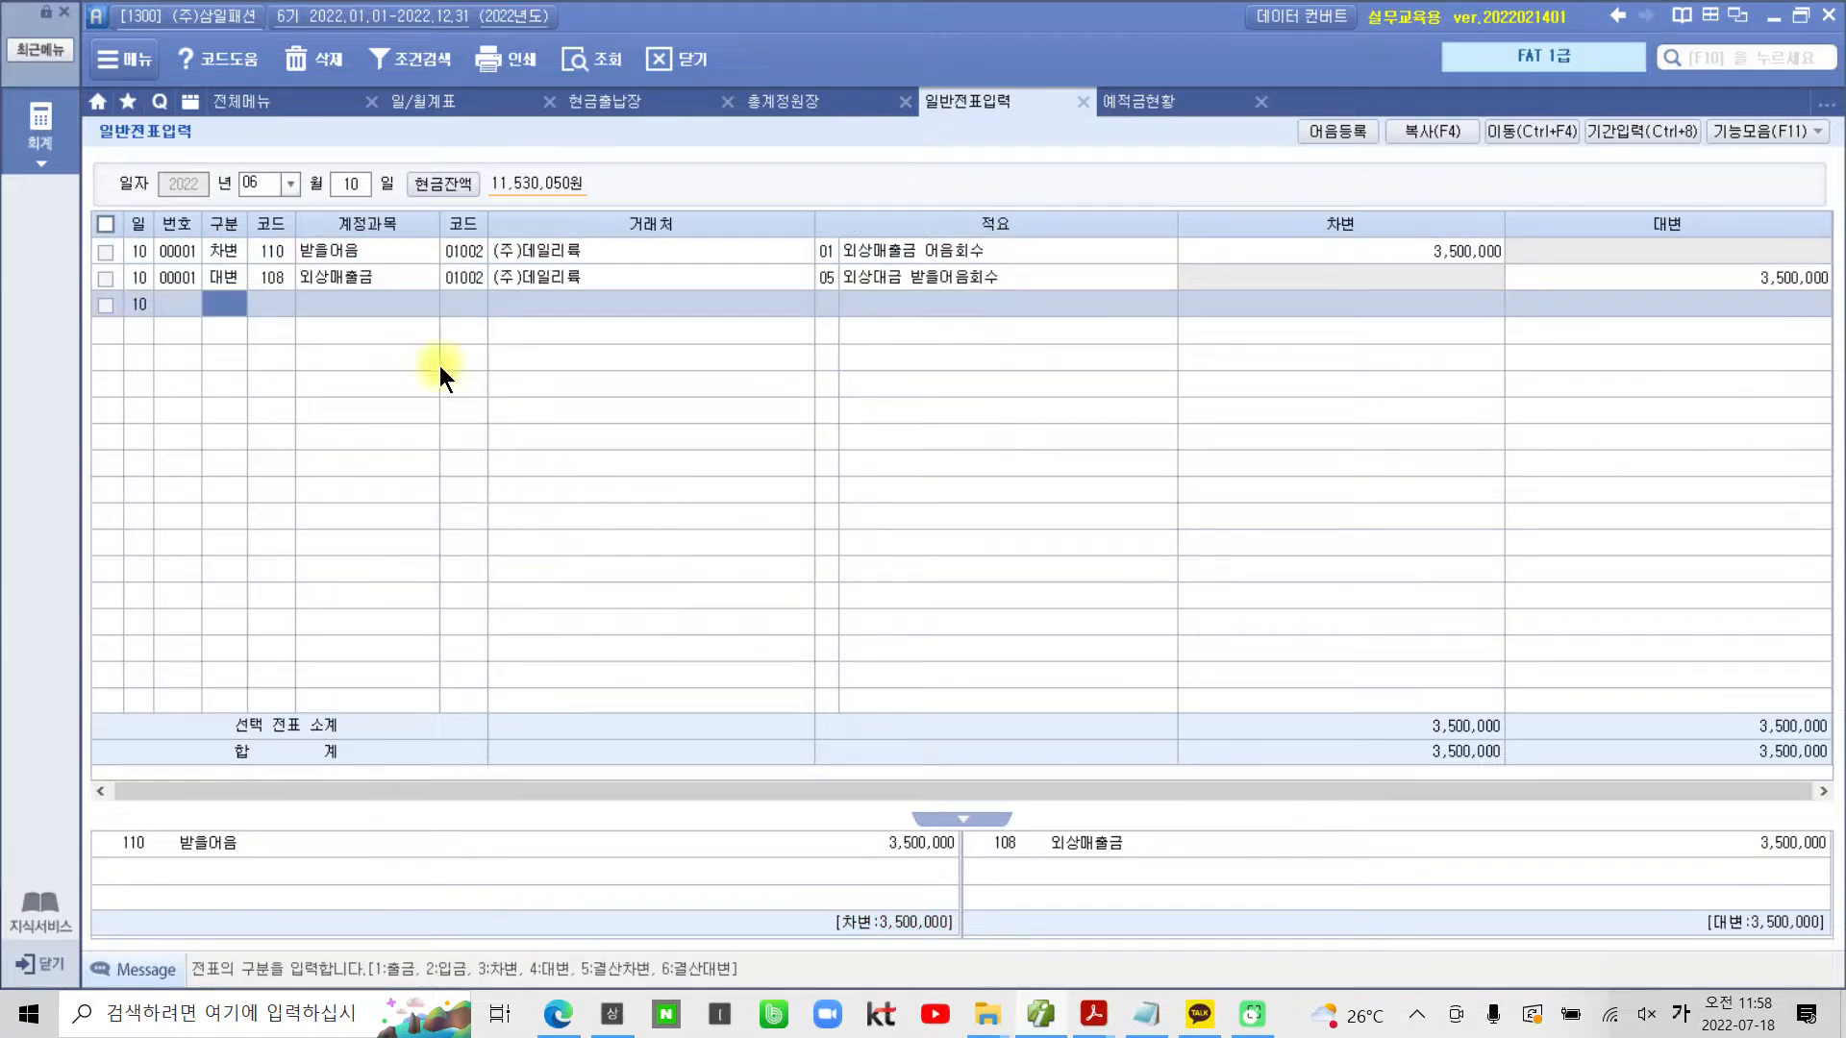
Underline account codes 110 and 108 on the two voucher lines and annotate the area around their account names
key("Up")
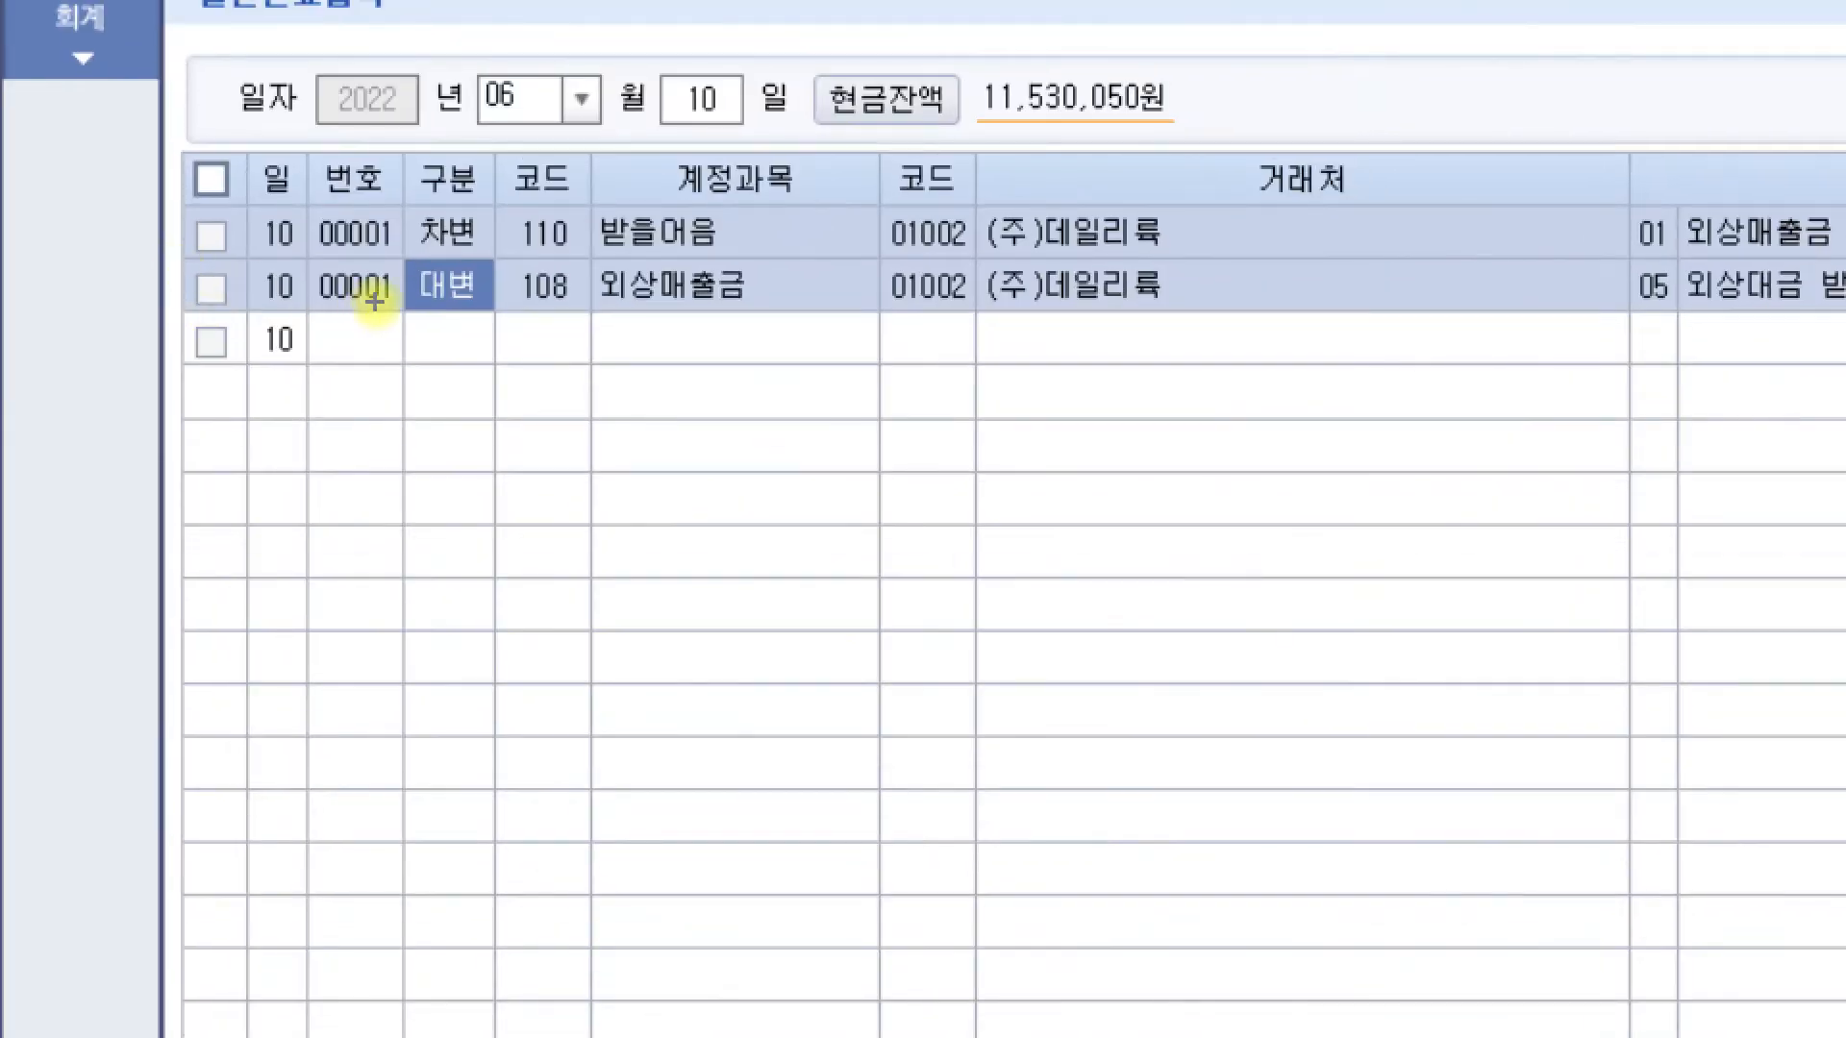
left_click_drag(516, 257, 588, 257)
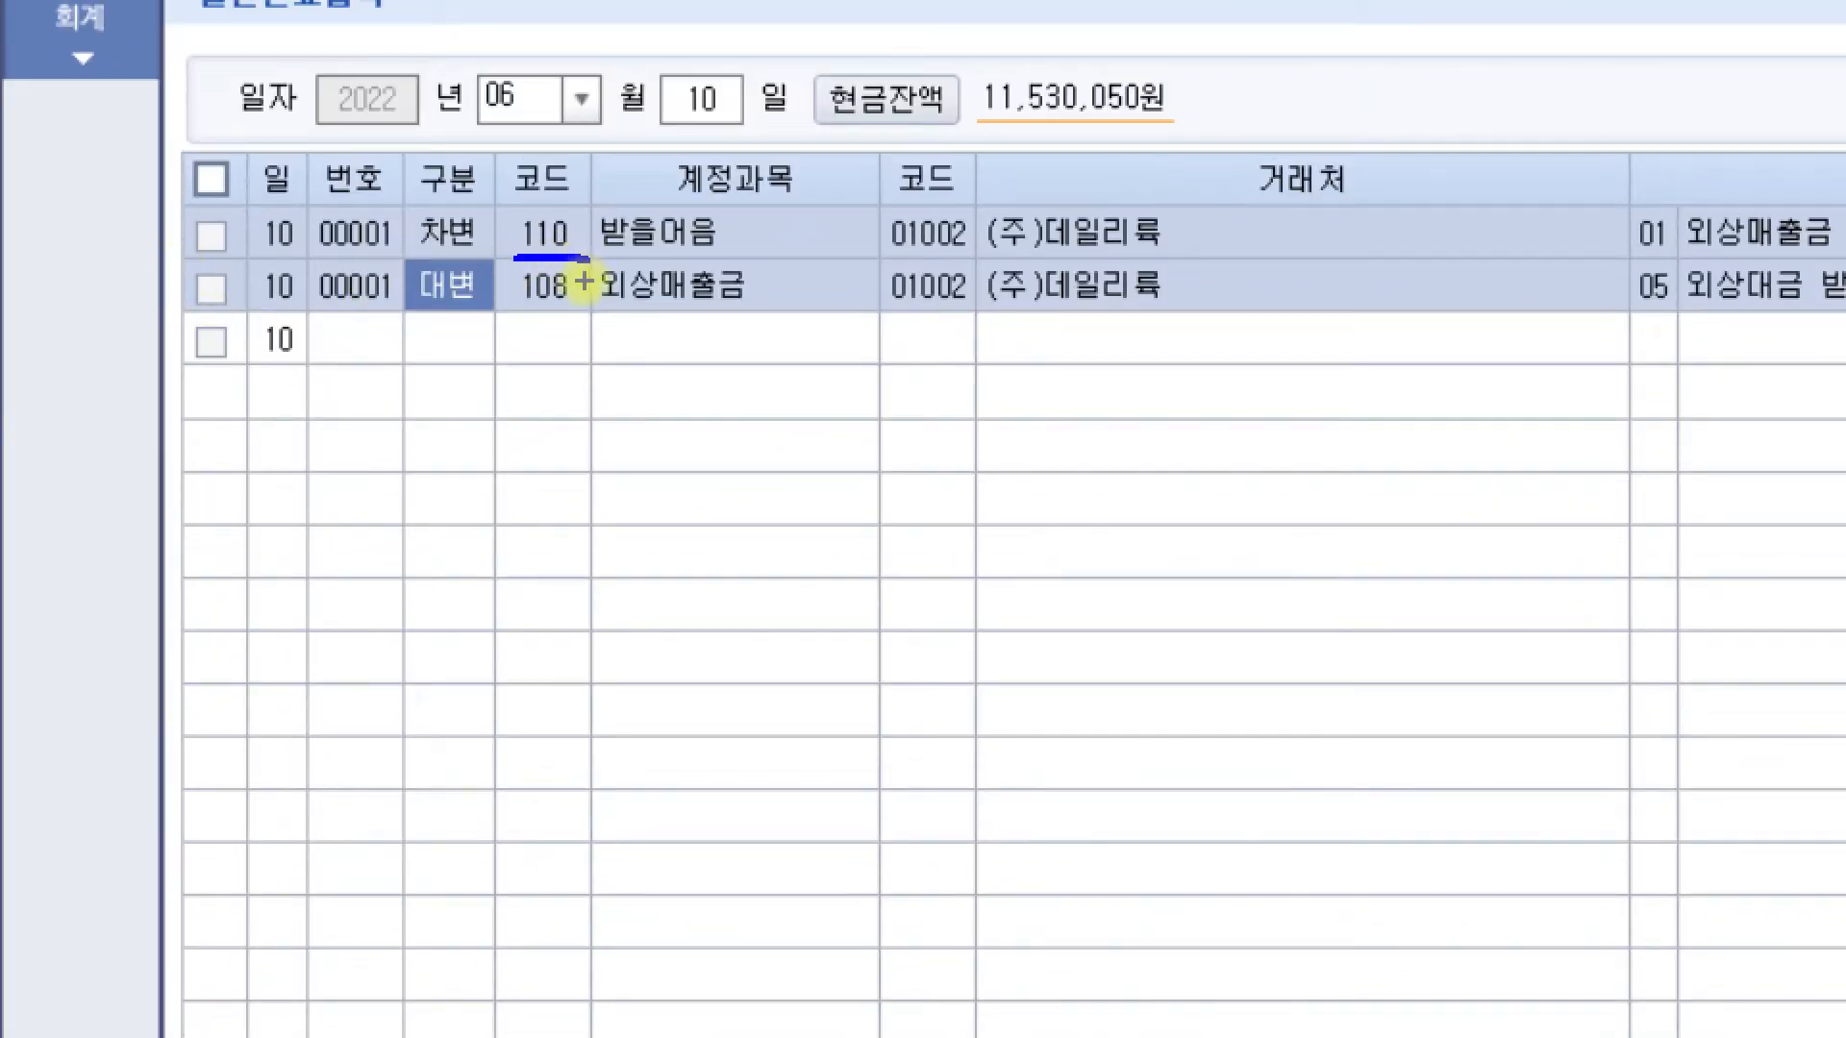
left_click_drag(507, 309, 585, 310)
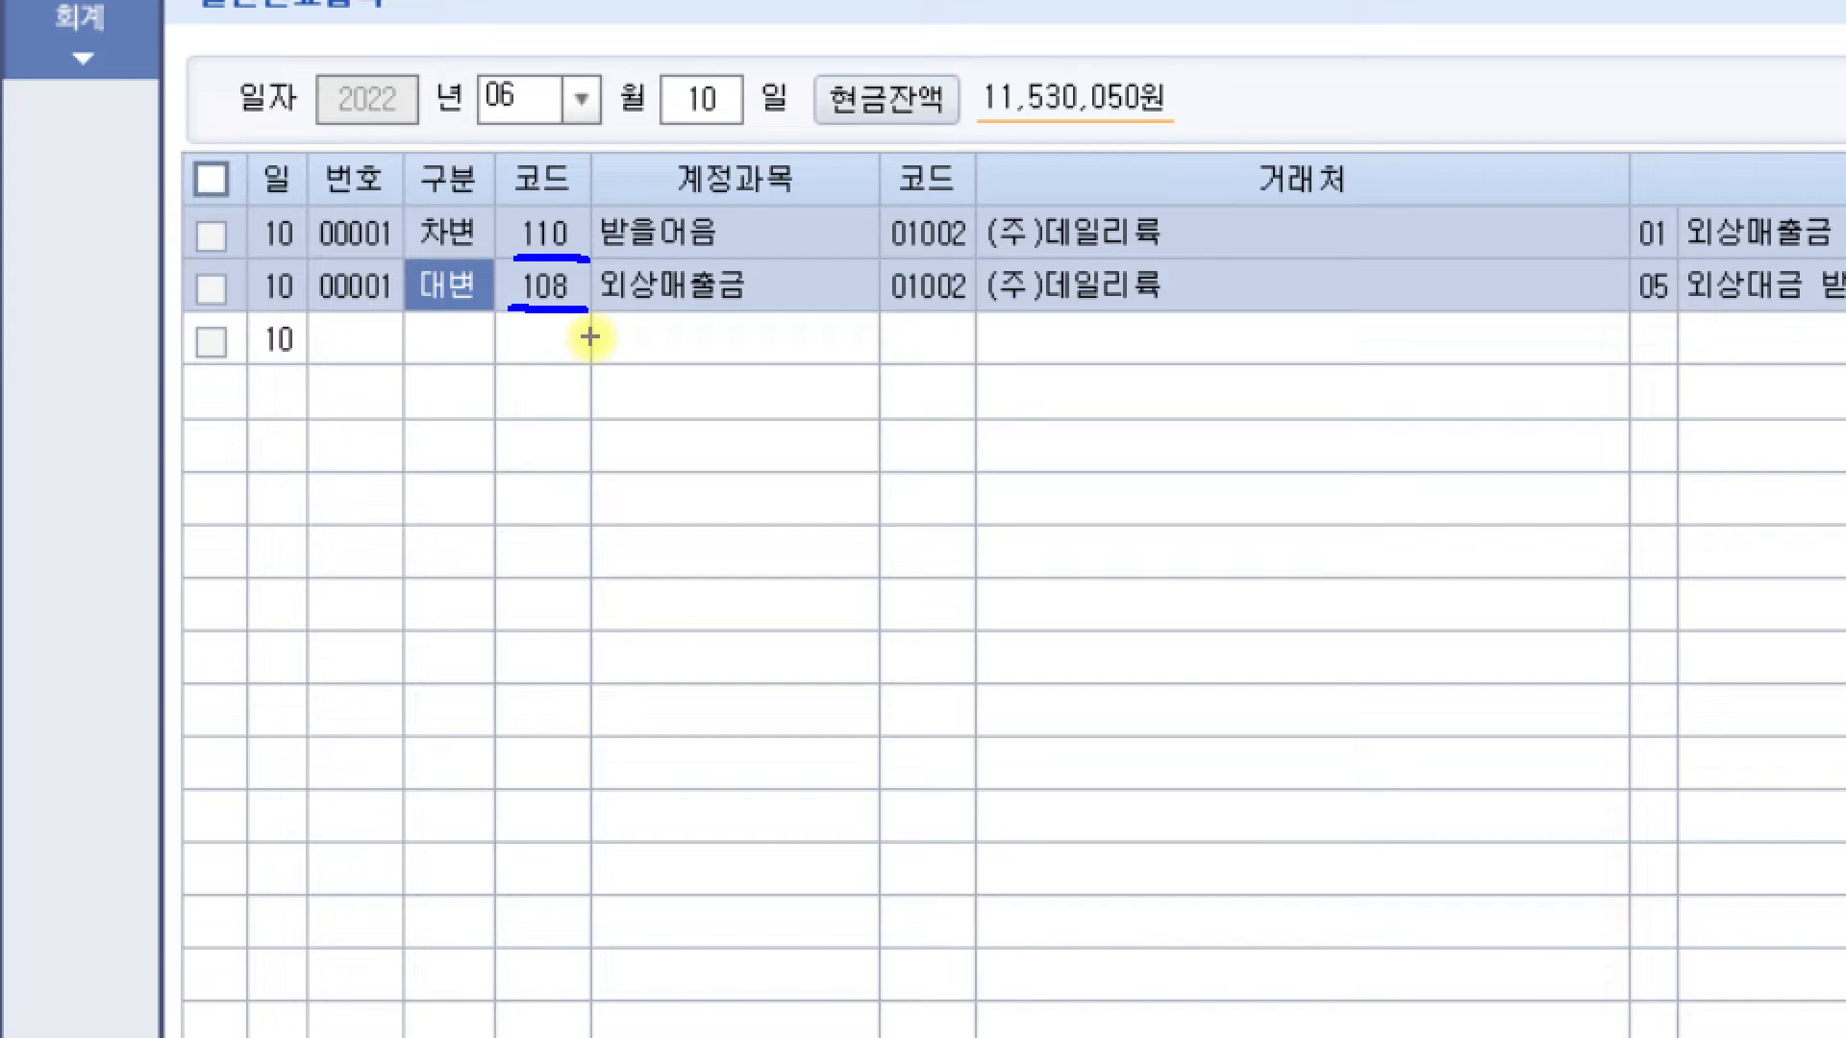
mouse_move(590, 336)
left_mouse_down()
mouse_move(494, 280)
mouse_move(709, 308)
mouse_move(695, 328)
left_mouse_up()
left_click_drag(742, 396, 740, 493)
mouse_move(757, 416)
left_mouse_down()
mouse_move(810, 474)
mouse_move(878, 416)
mouse_move(890, 606)
mouse_move(972, 412)
mouse_move(1050, 447)
mouse_move(1000, 523)
mouse_move(1141, 416)
mouse_move(1166, 498)
mouse_move(1235, 452)
mouse_move(1244, 590)
mouse_move(1289, 510)
mouse_move(1485, 514)
left_mouse_up()
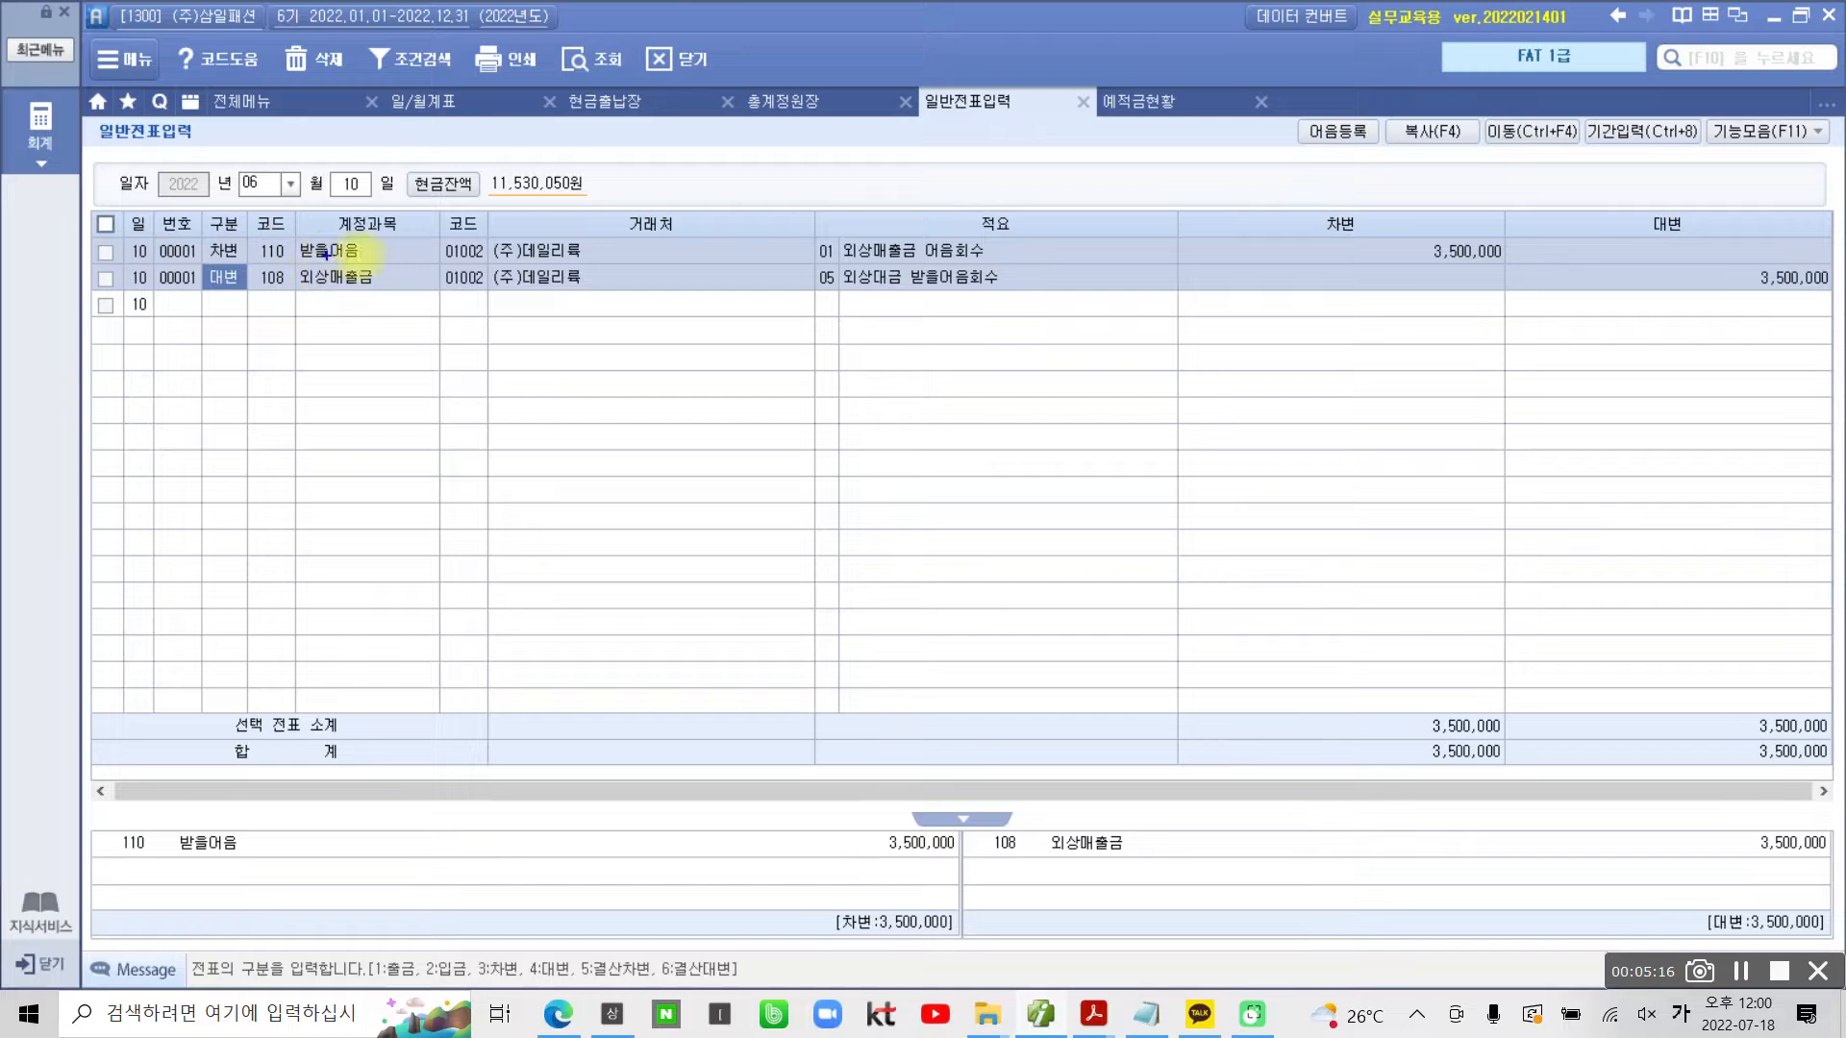
Underline both accounts and box trading partner 01002 (주)데일리룩 on the two voucher lines, clearing the marks at the end
mouse_move(239, 266)
left_mouse_down()
mouse_move(333, 262)
mouse_move(367, 295)
left_mouse_up()
left_click_drag(429, 235, 607, 264)
mouse_move(426, 268)
left_mouse_down()
mouse_move(502, 306)
mouse_move(620, 299)
left_mouse_up()
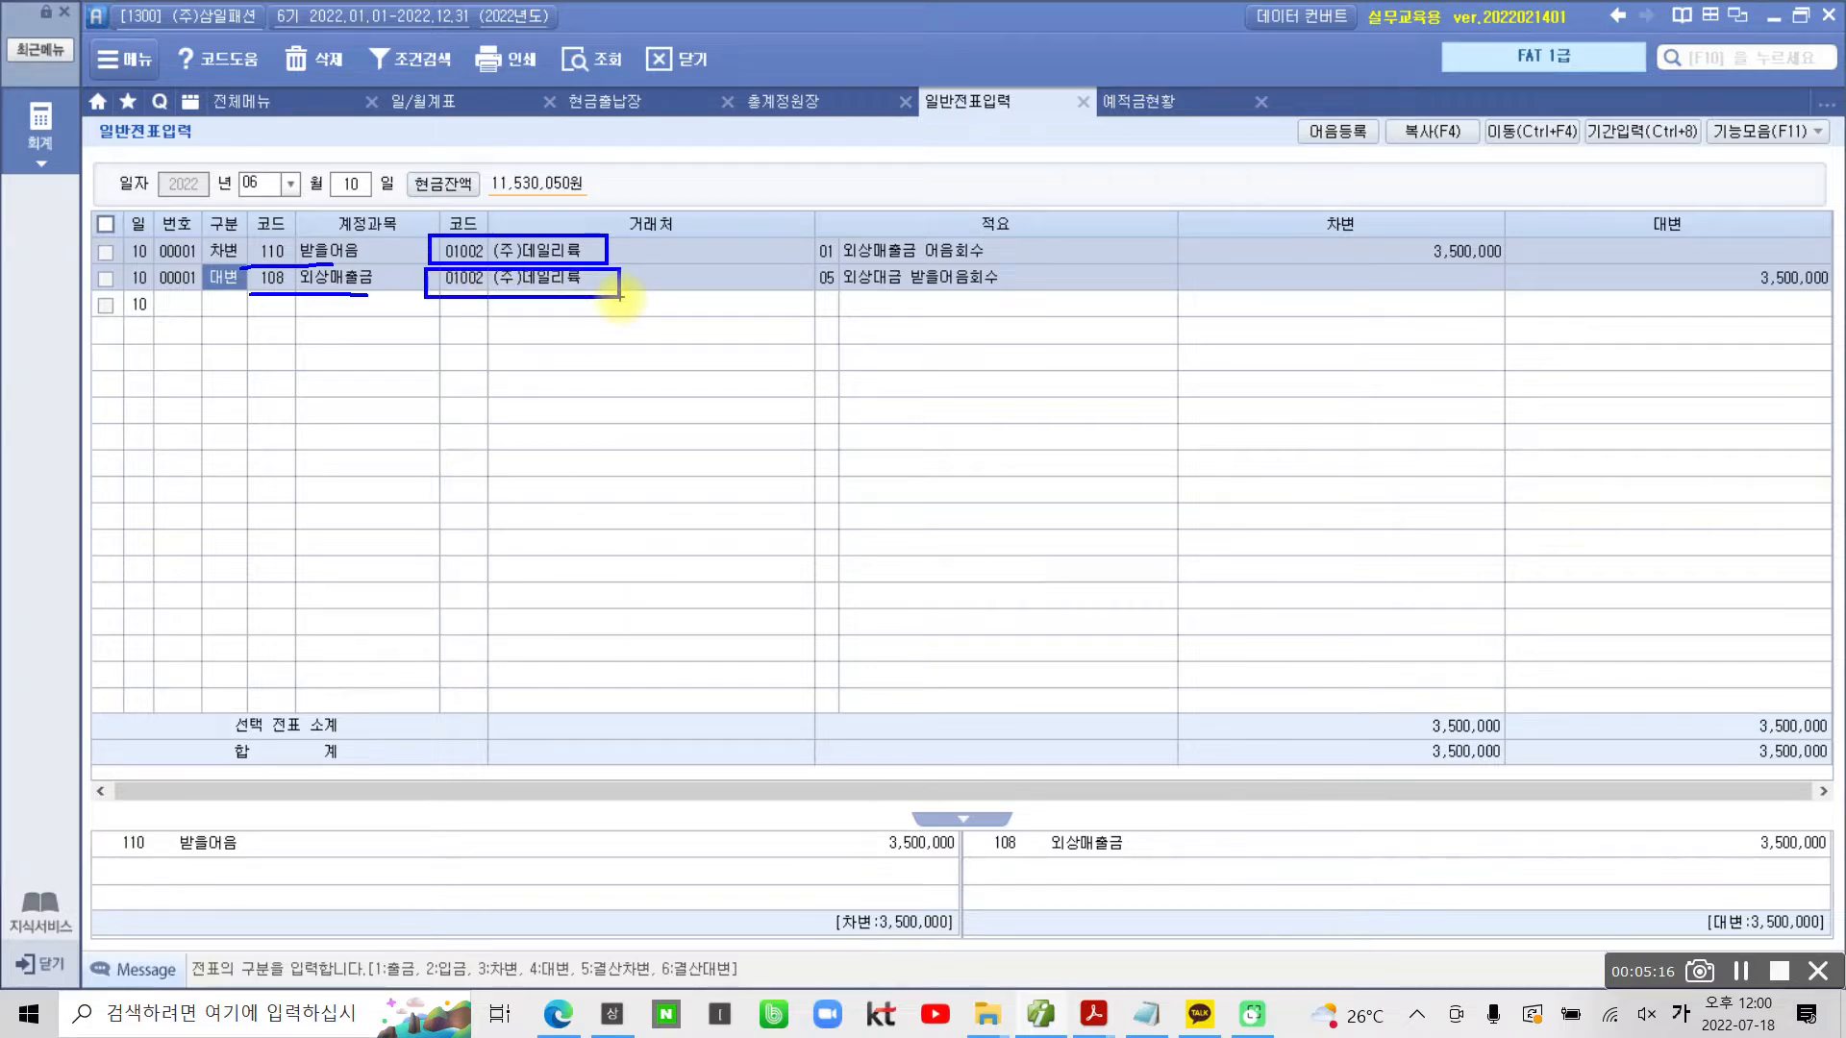
key("Escape")
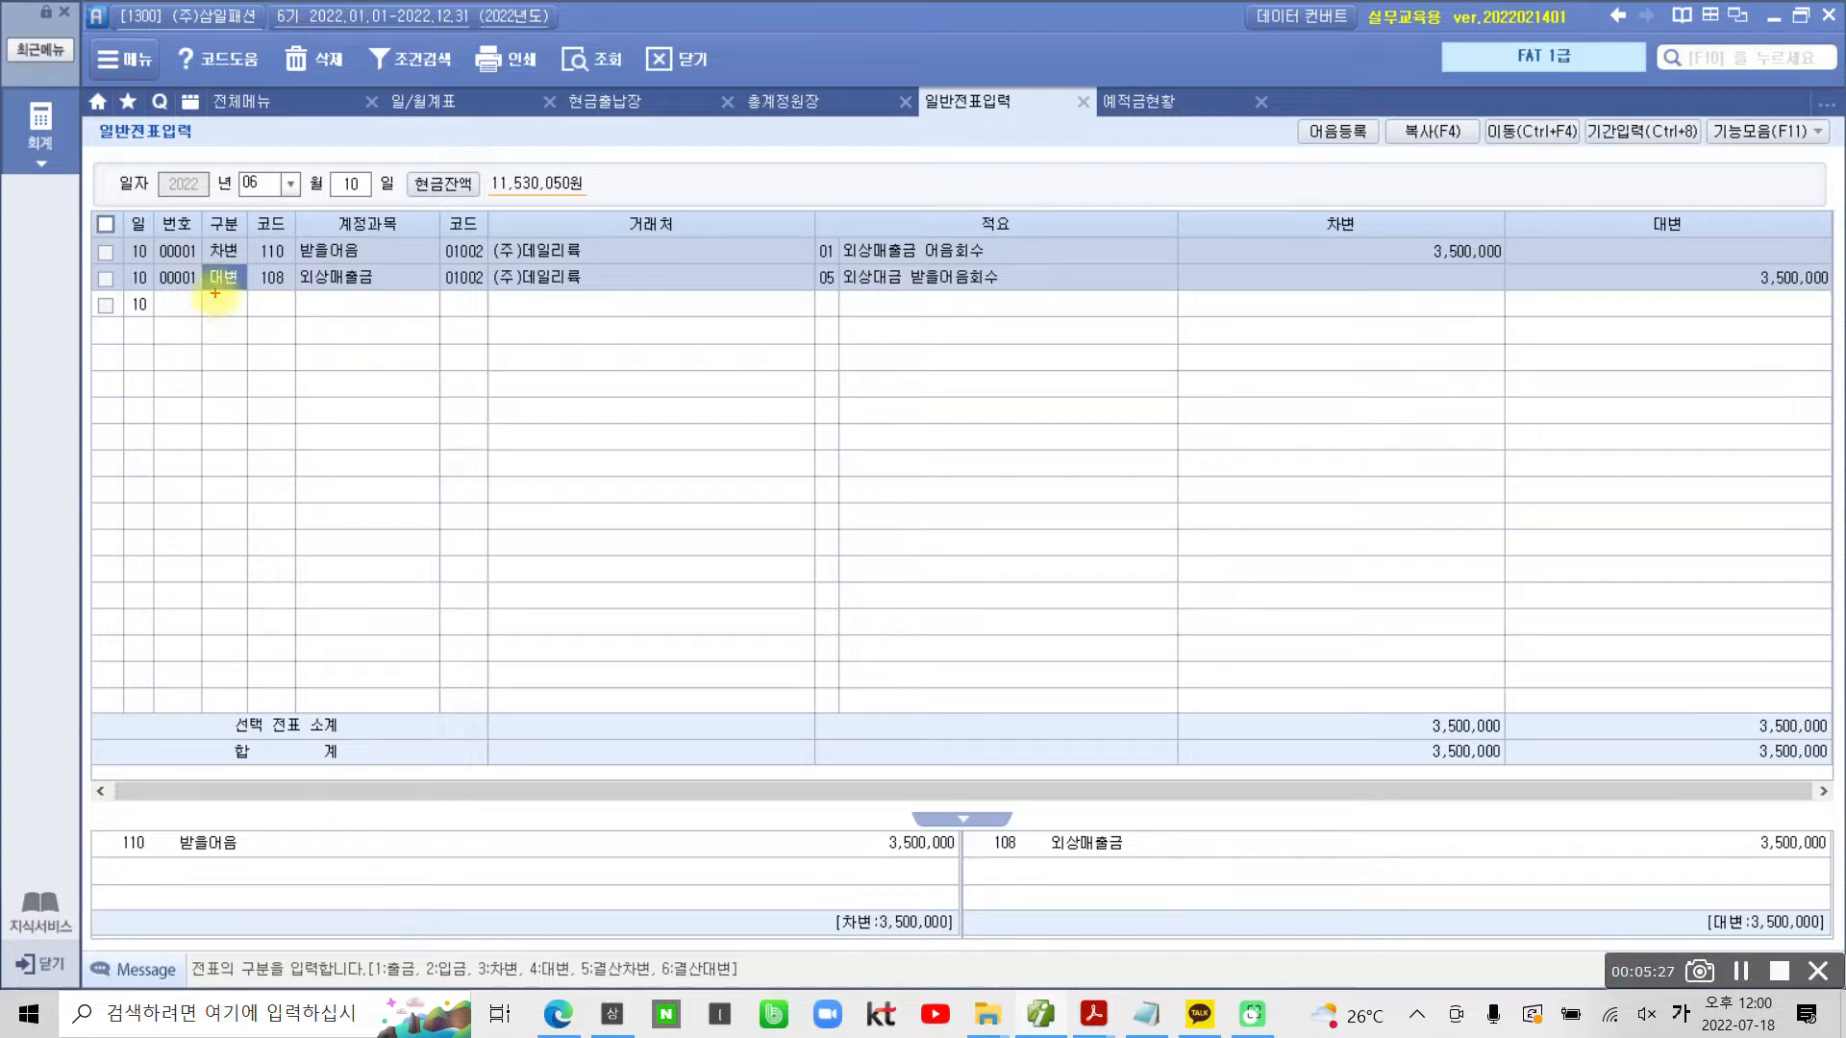
left_click_drag(144, 233, 438, 267)
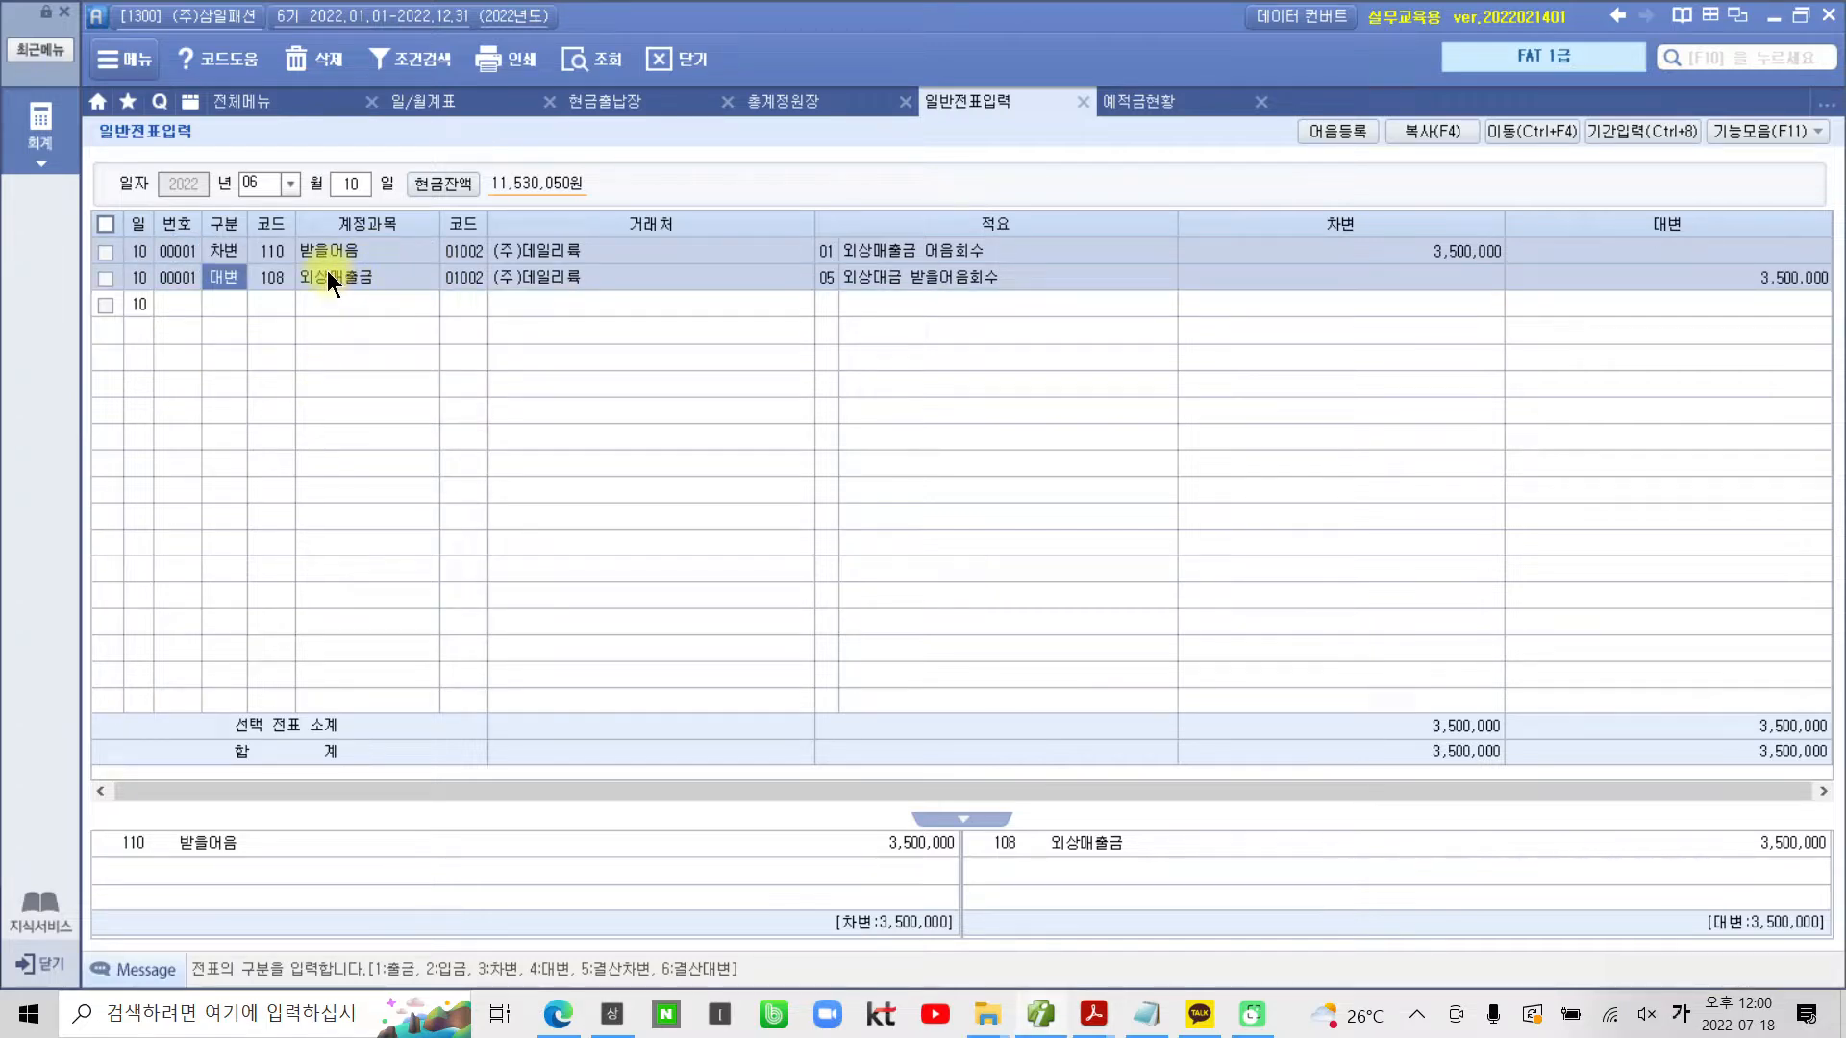
Go through the 받을어음 debit line's trading partner, description and amount cells
key("Up")
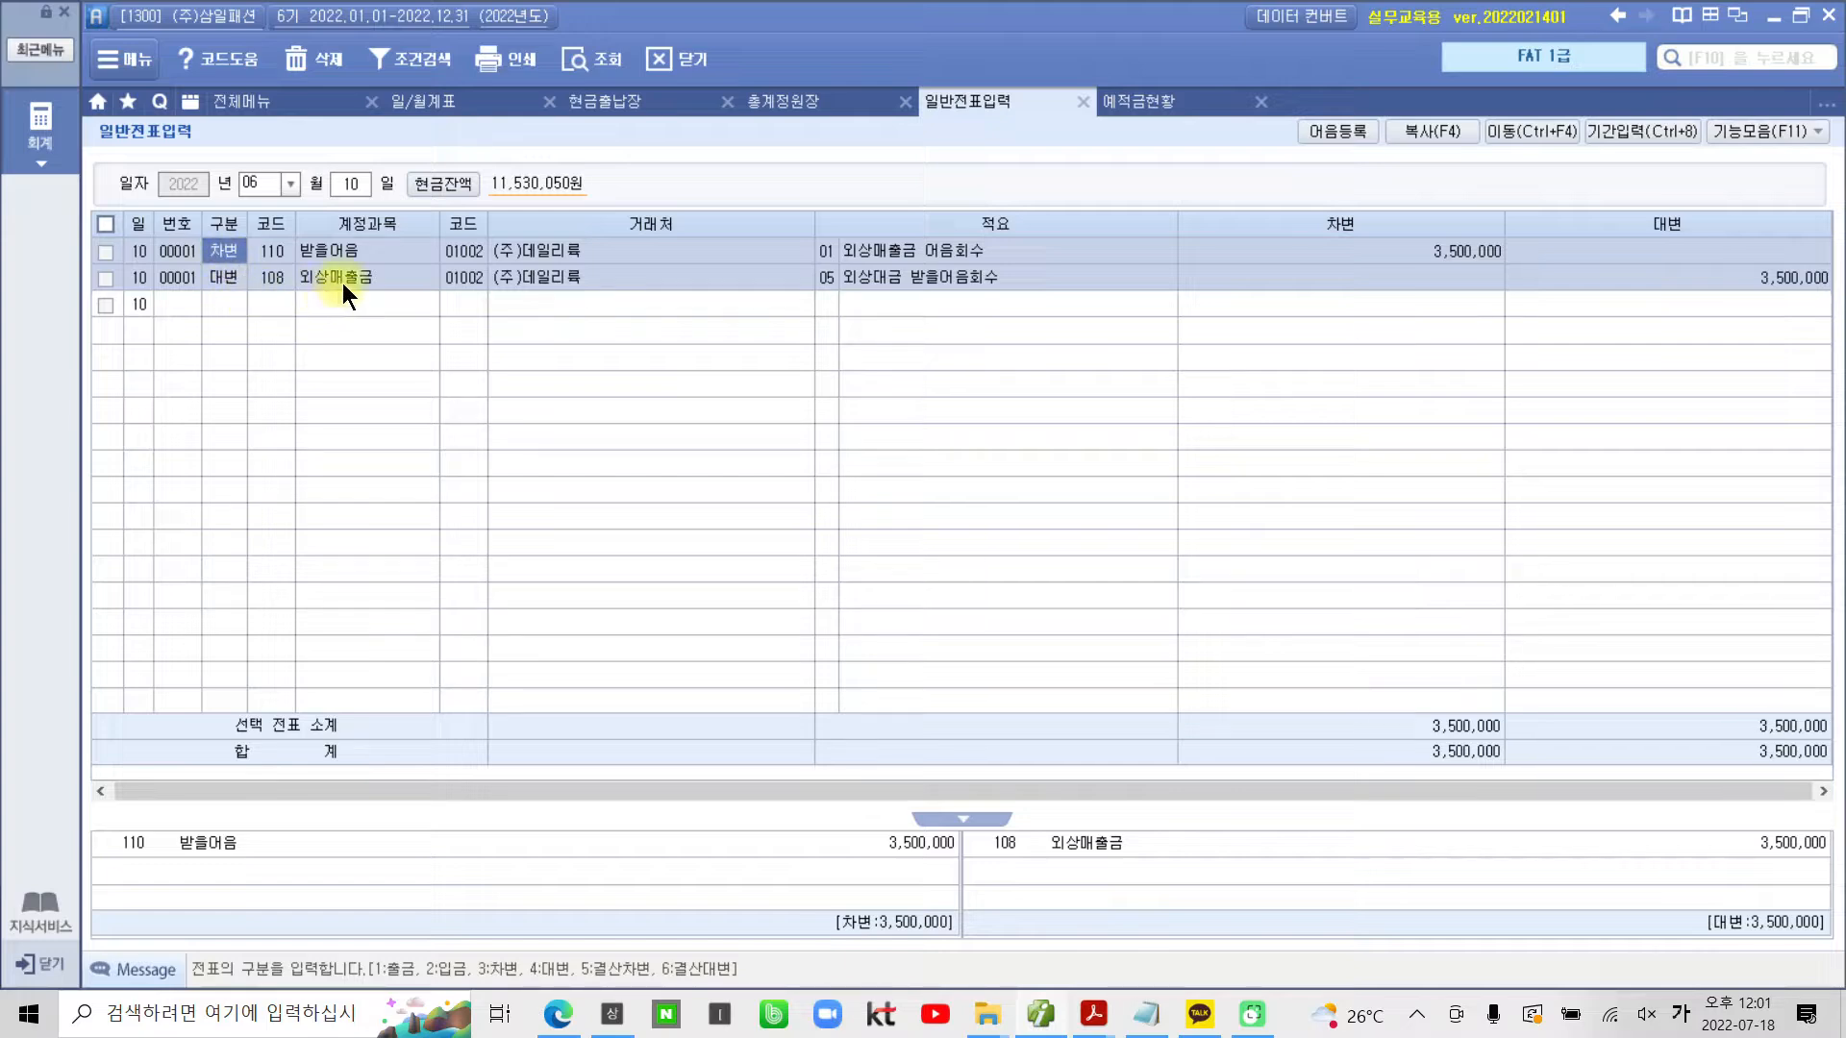
left_click(480, 252)
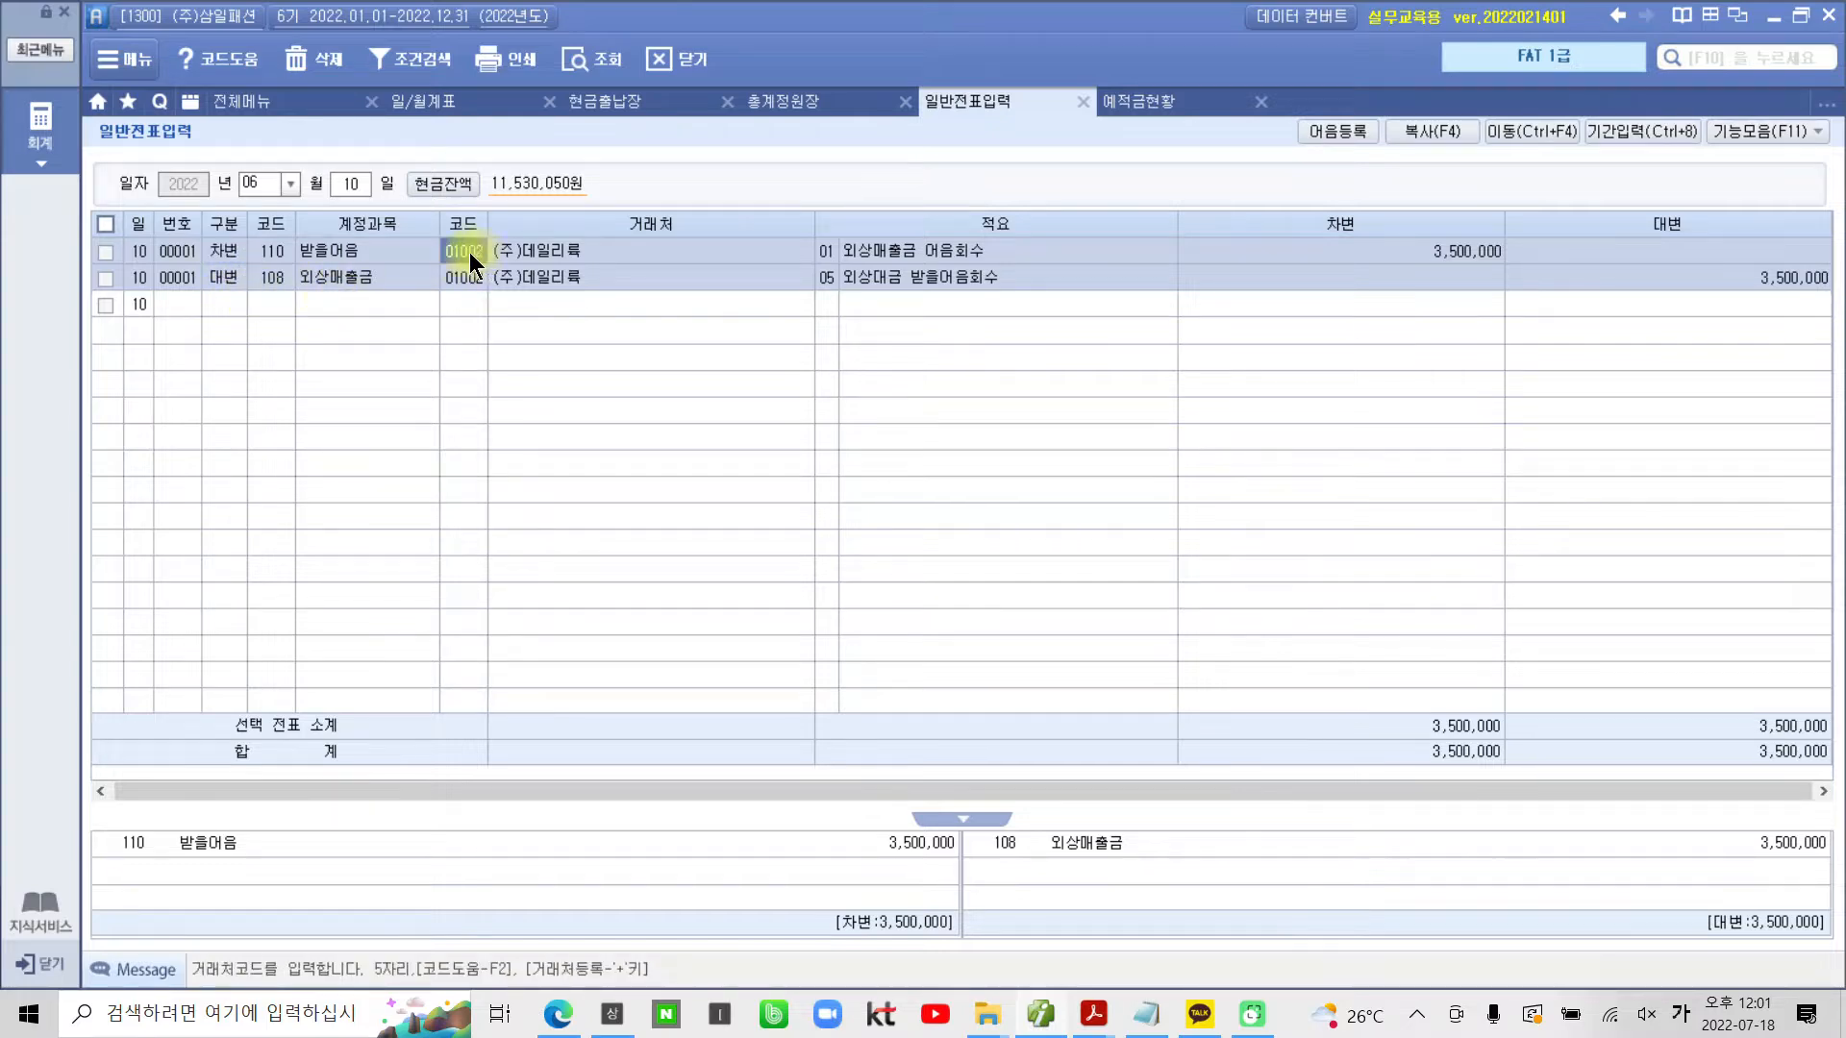
left_click(967, 248)
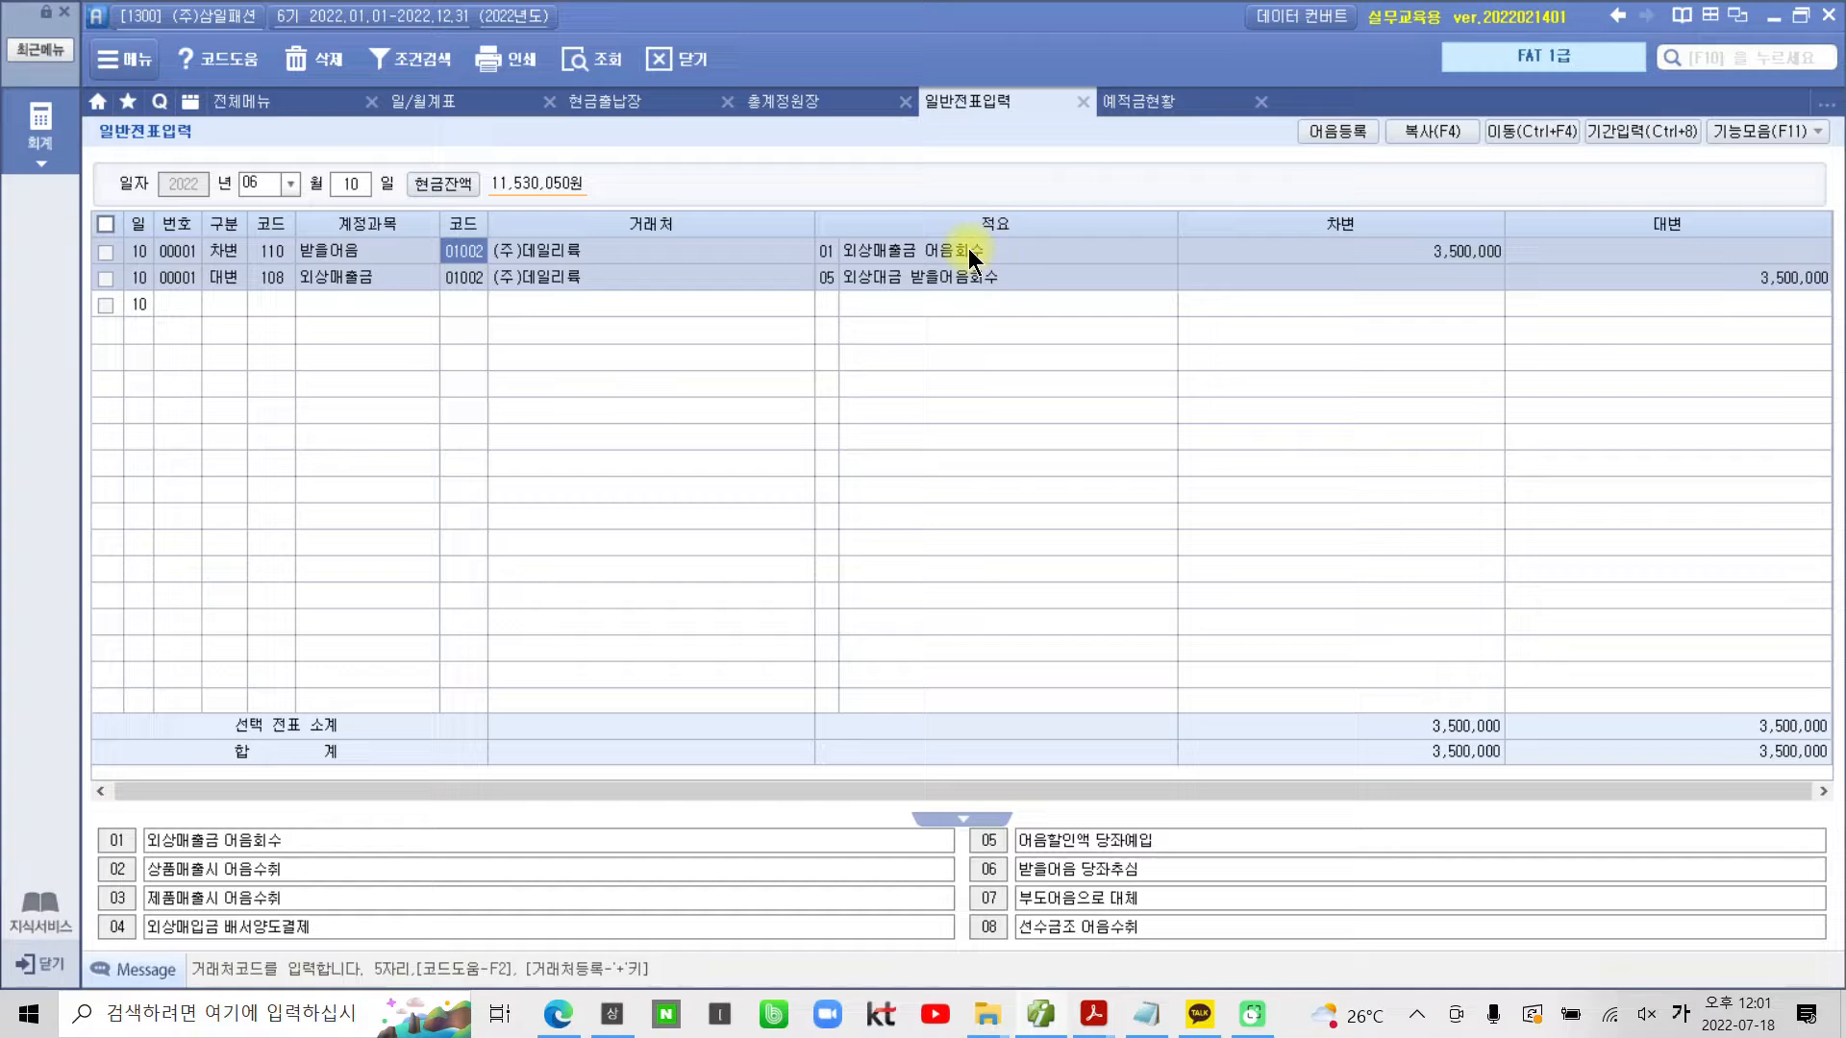
left_click(1331, 254)
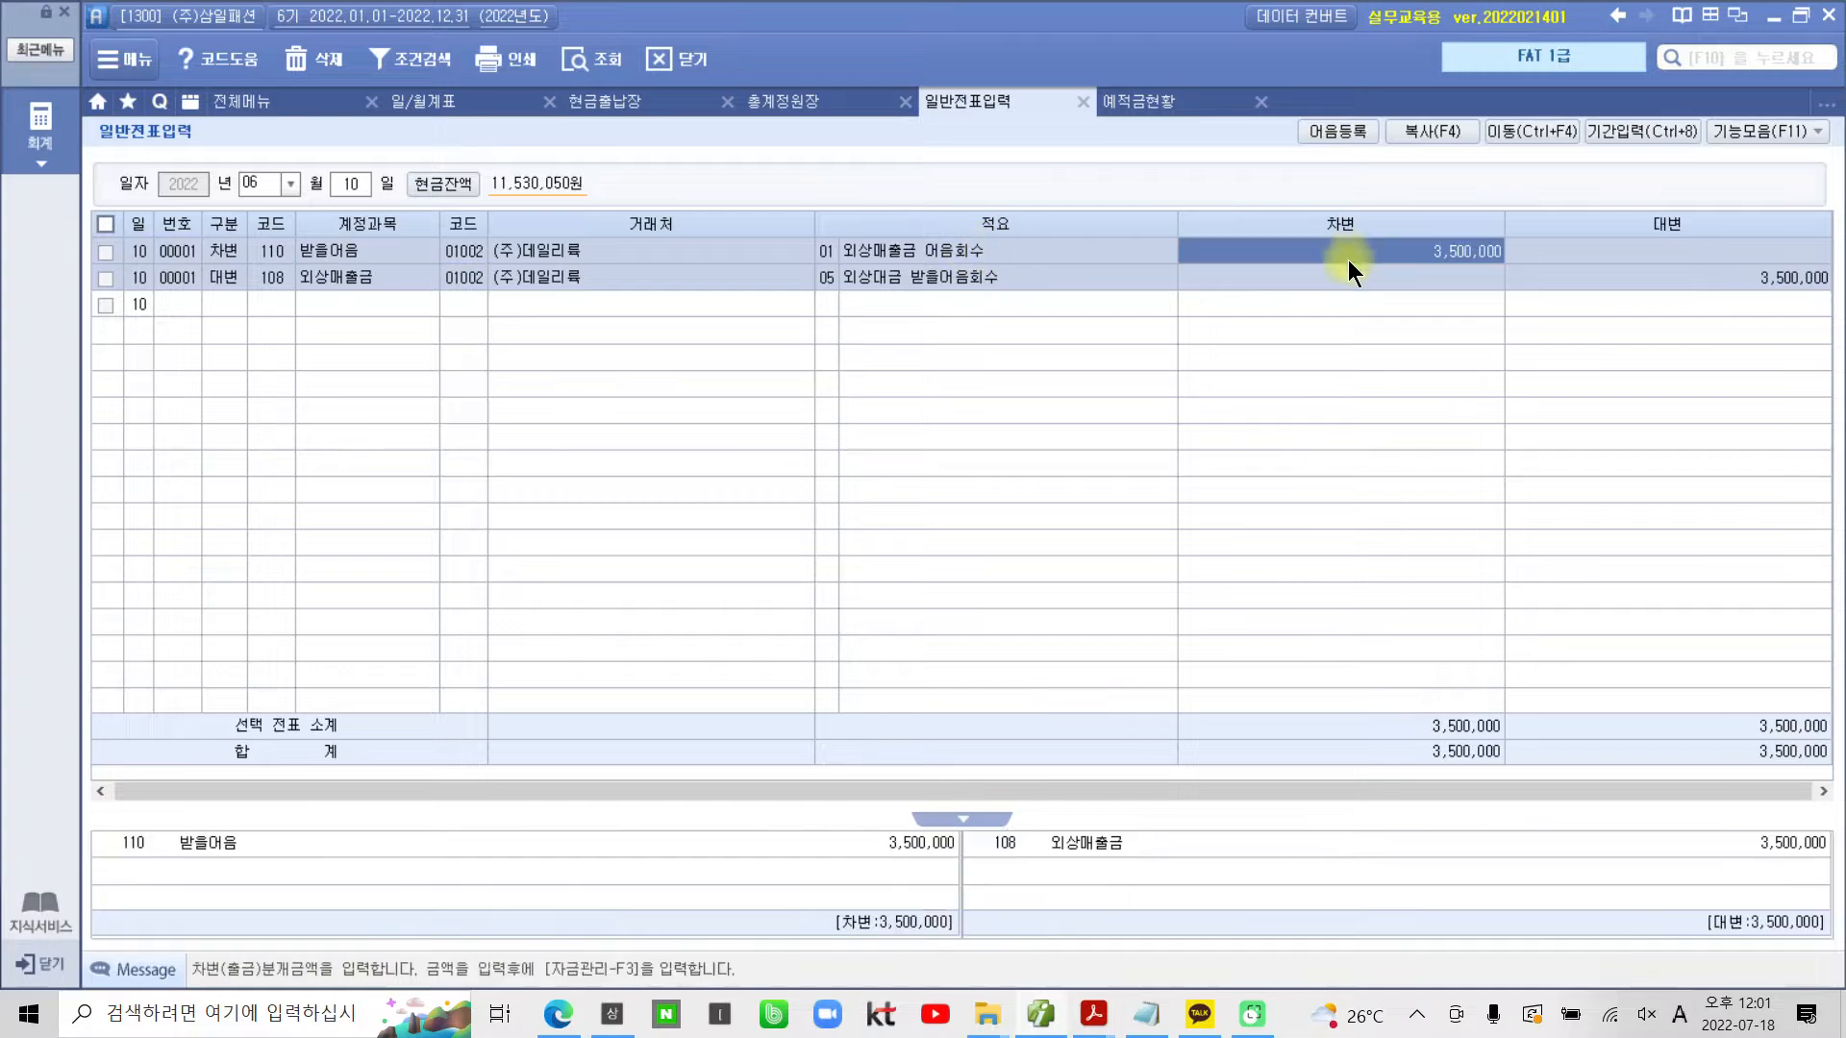
left_click(831, 250)
left_click(1435, 248)
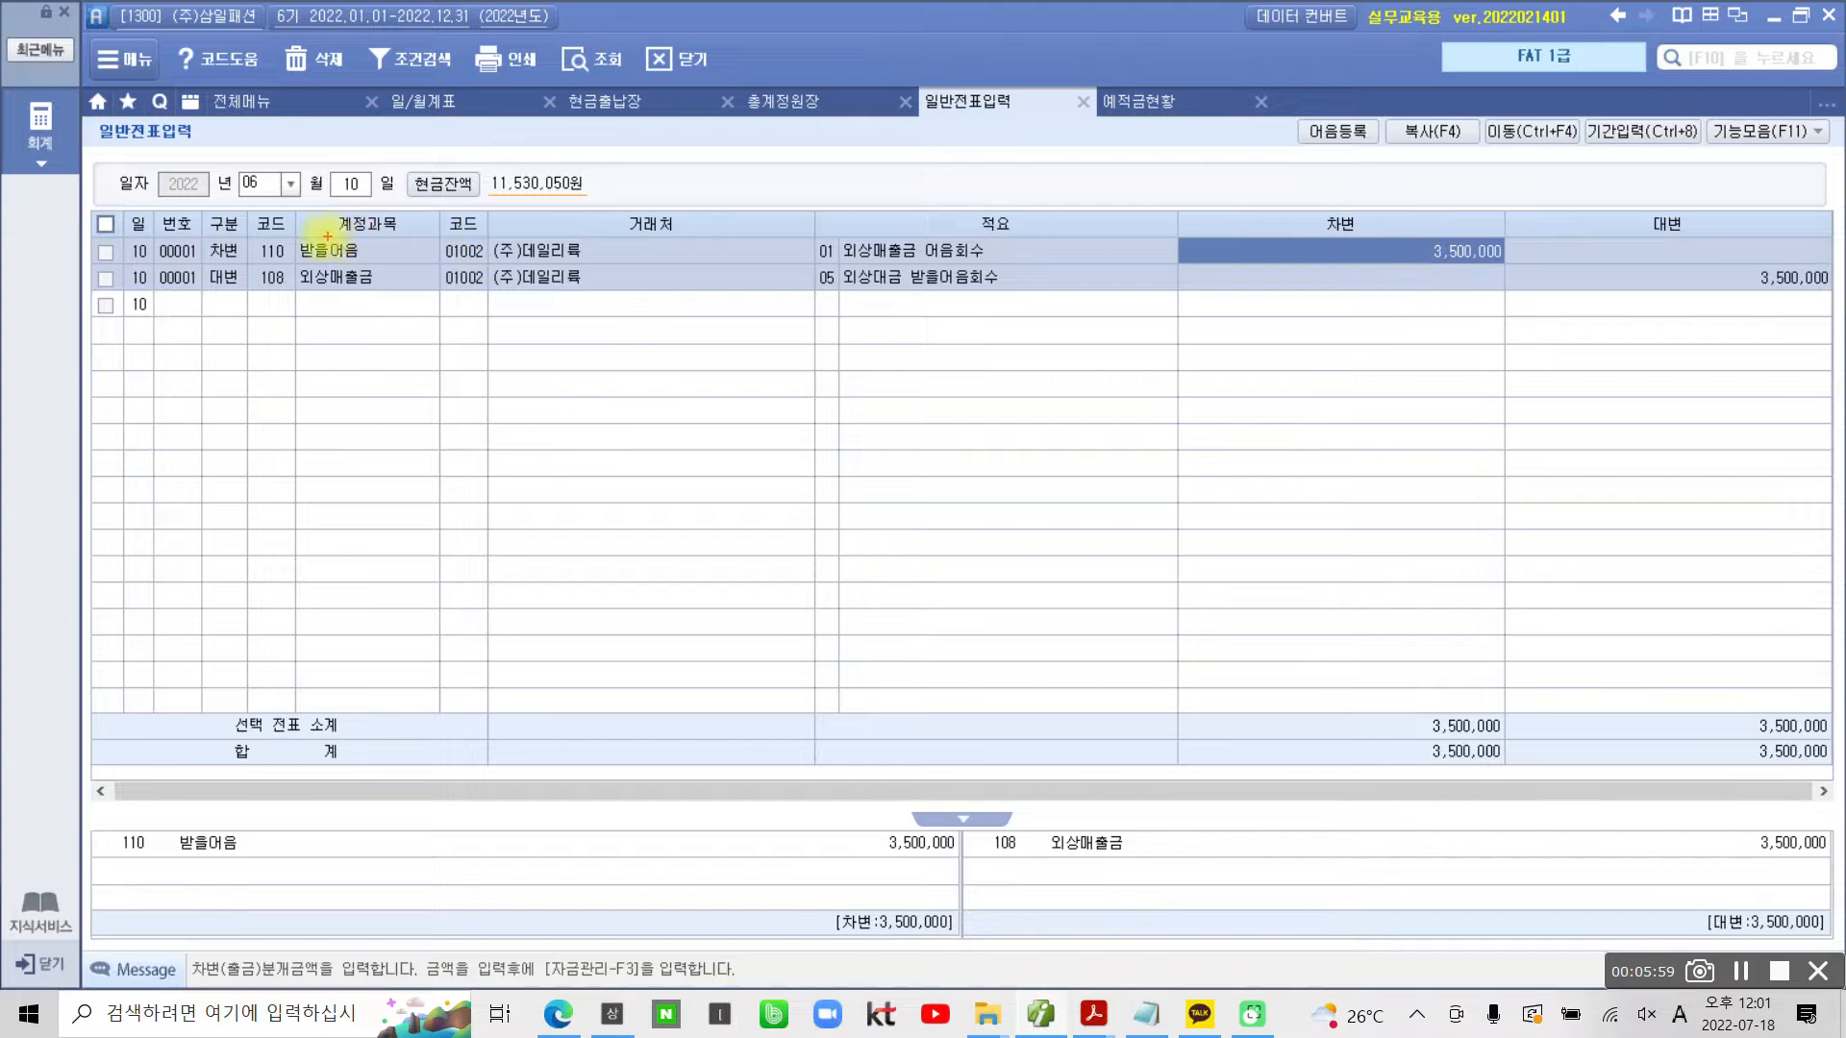
Box the 받을어음 debit line in red with a check mark beside its amount, and clear the marks
left_click_drag(83, 232, 1485, 233)
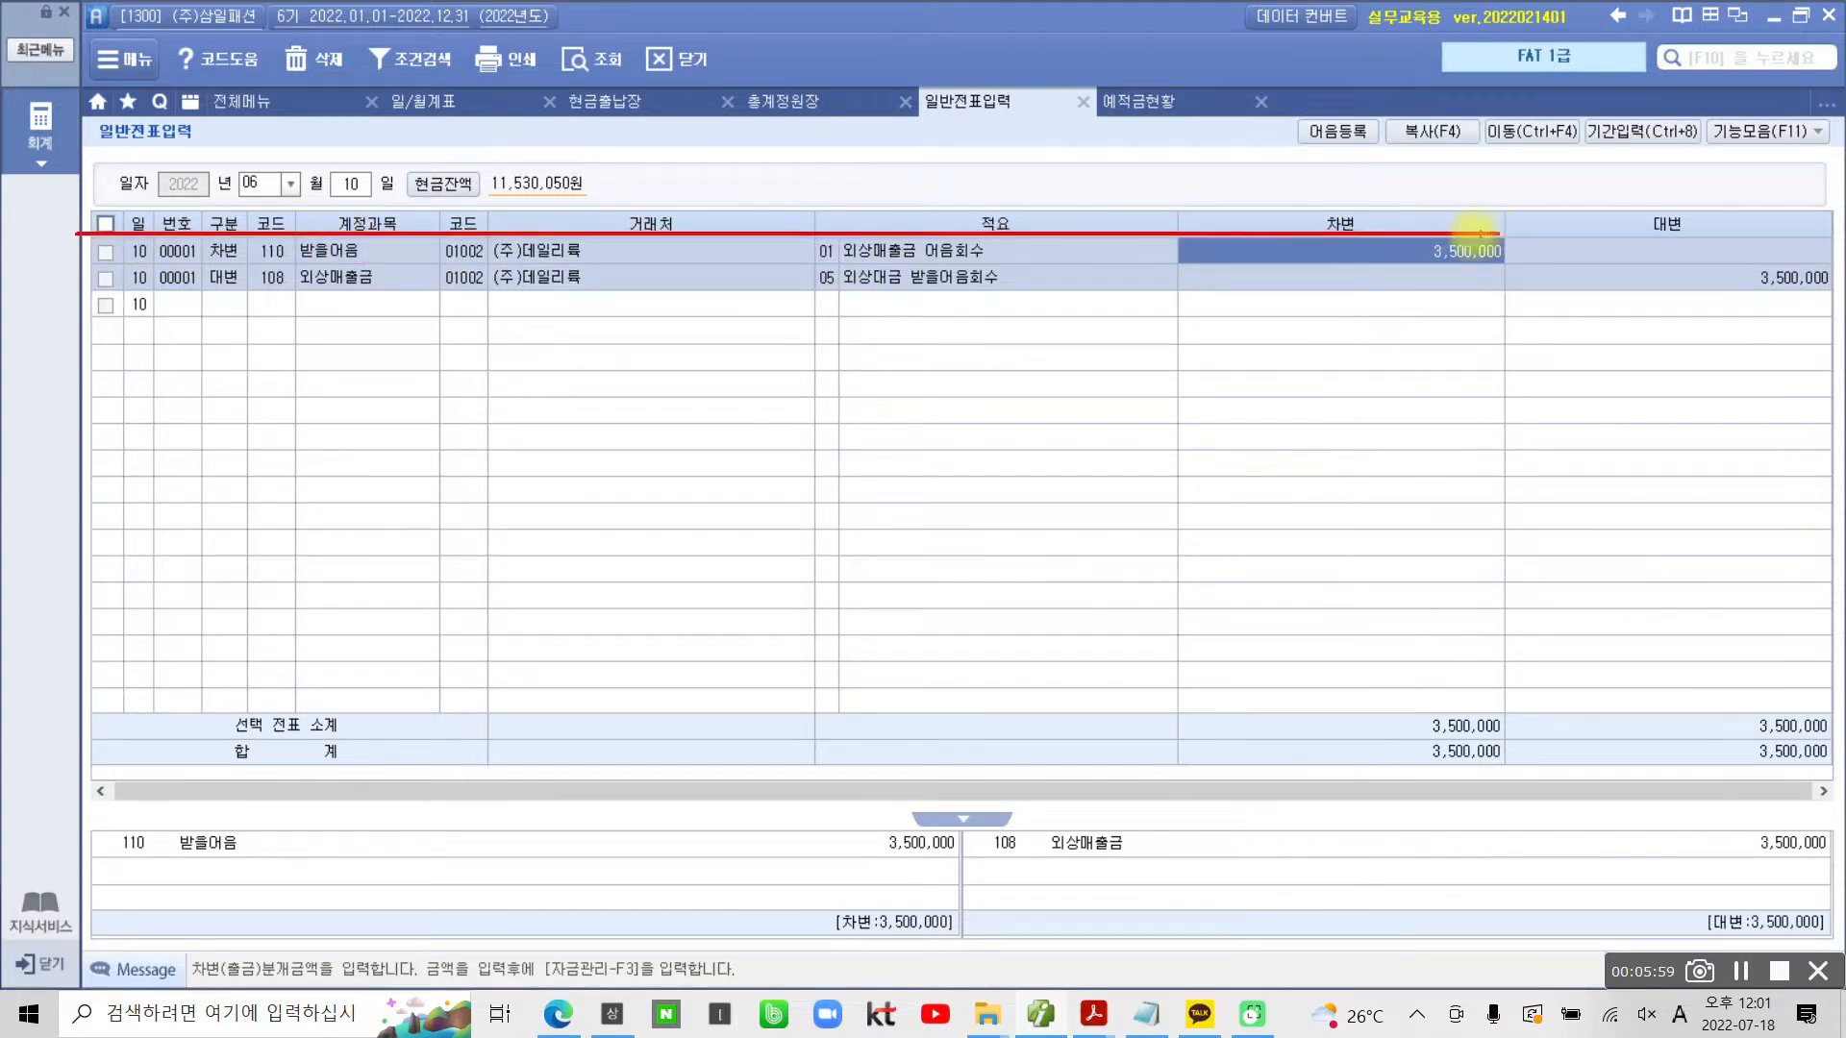
mouse_move(74, 231)
left_mouse_down()
mouse_move(89, 252)
mouse_move(1511, 267)
left_mouse_up()
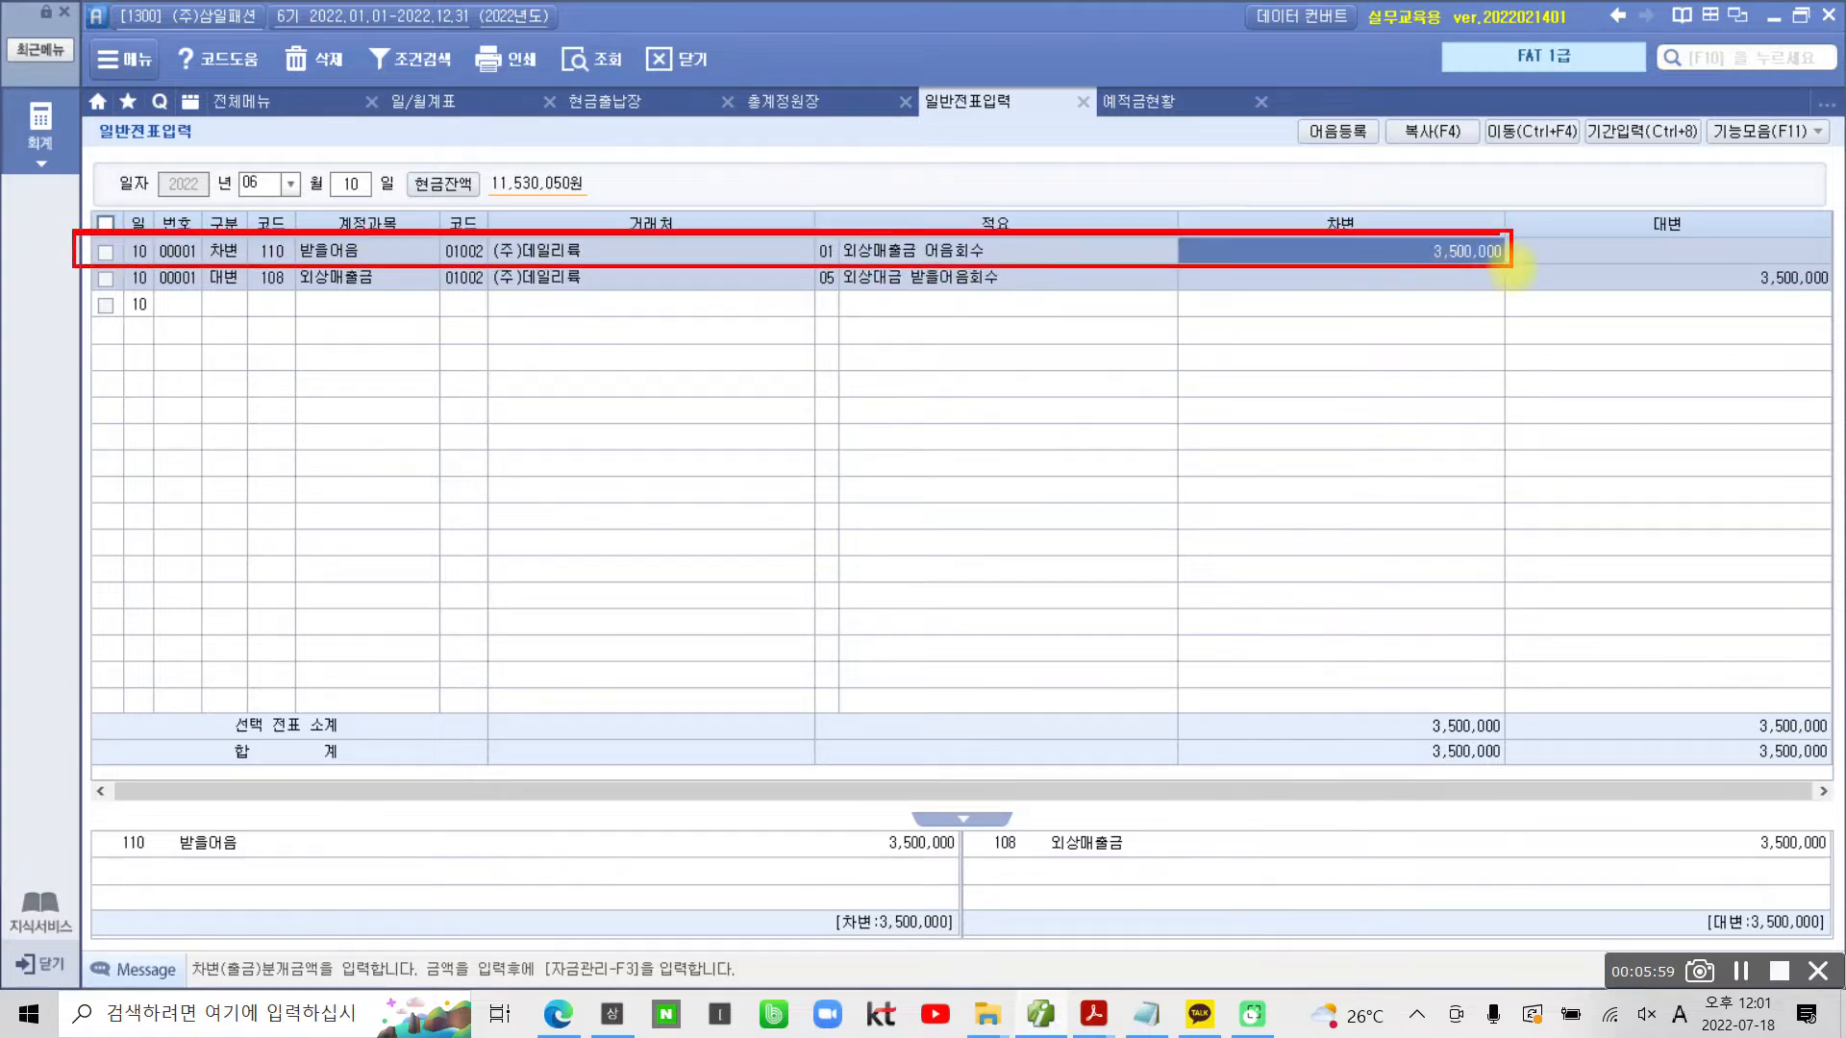
left_click_drag(1323, 243, 1360, 243)
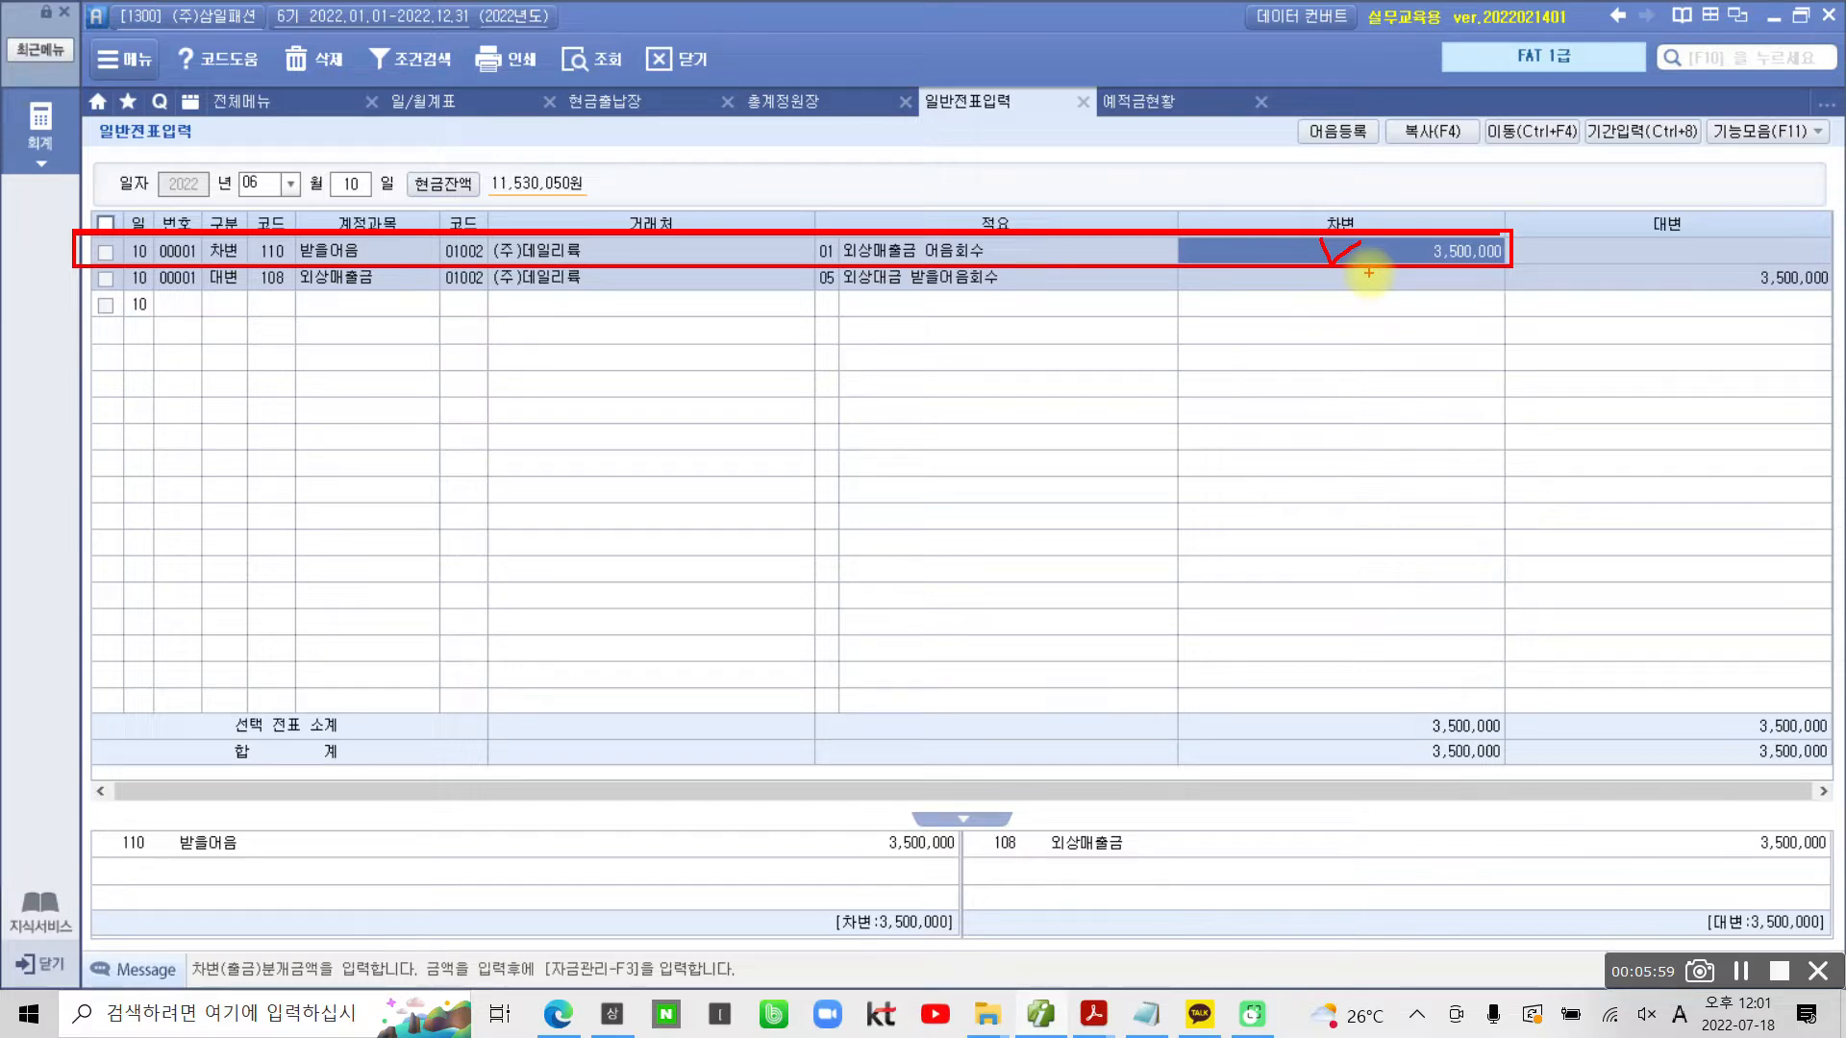
key("Escape")
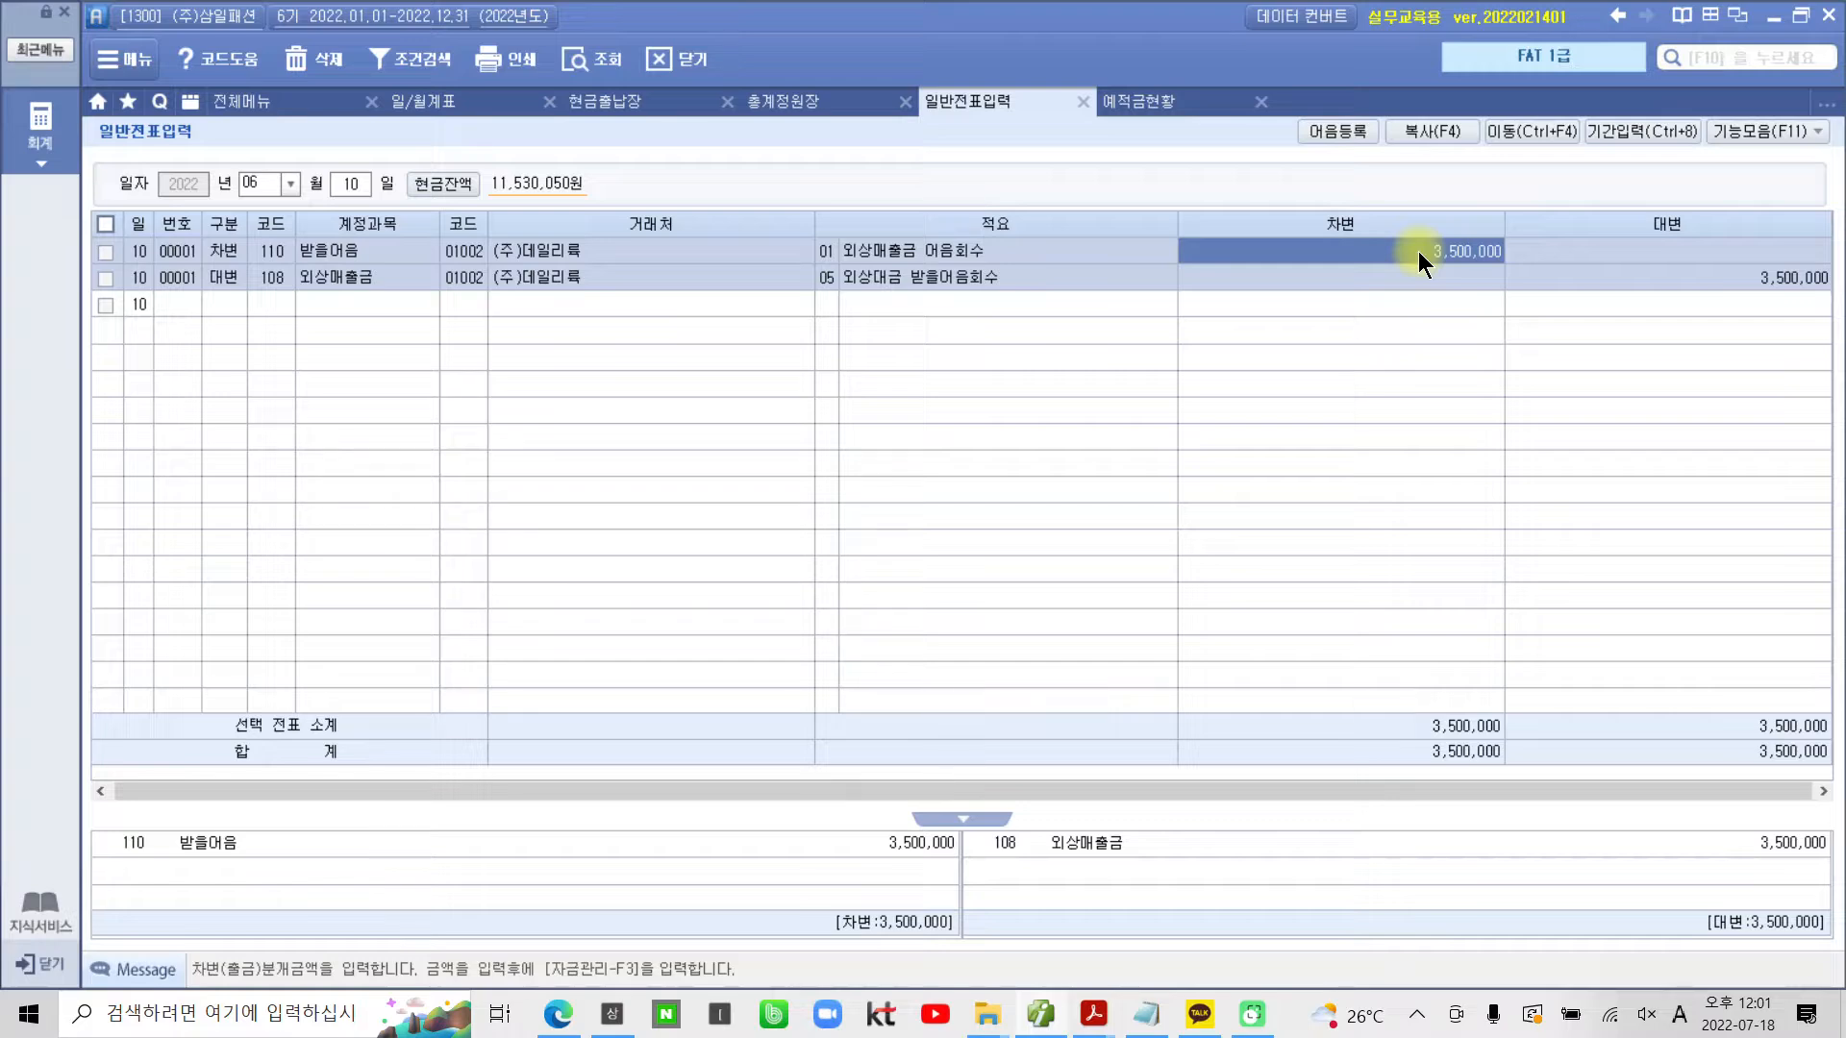
Close and reload the June 10 vouchers, and select the 받을어음 debit line's amount
key("Escape")
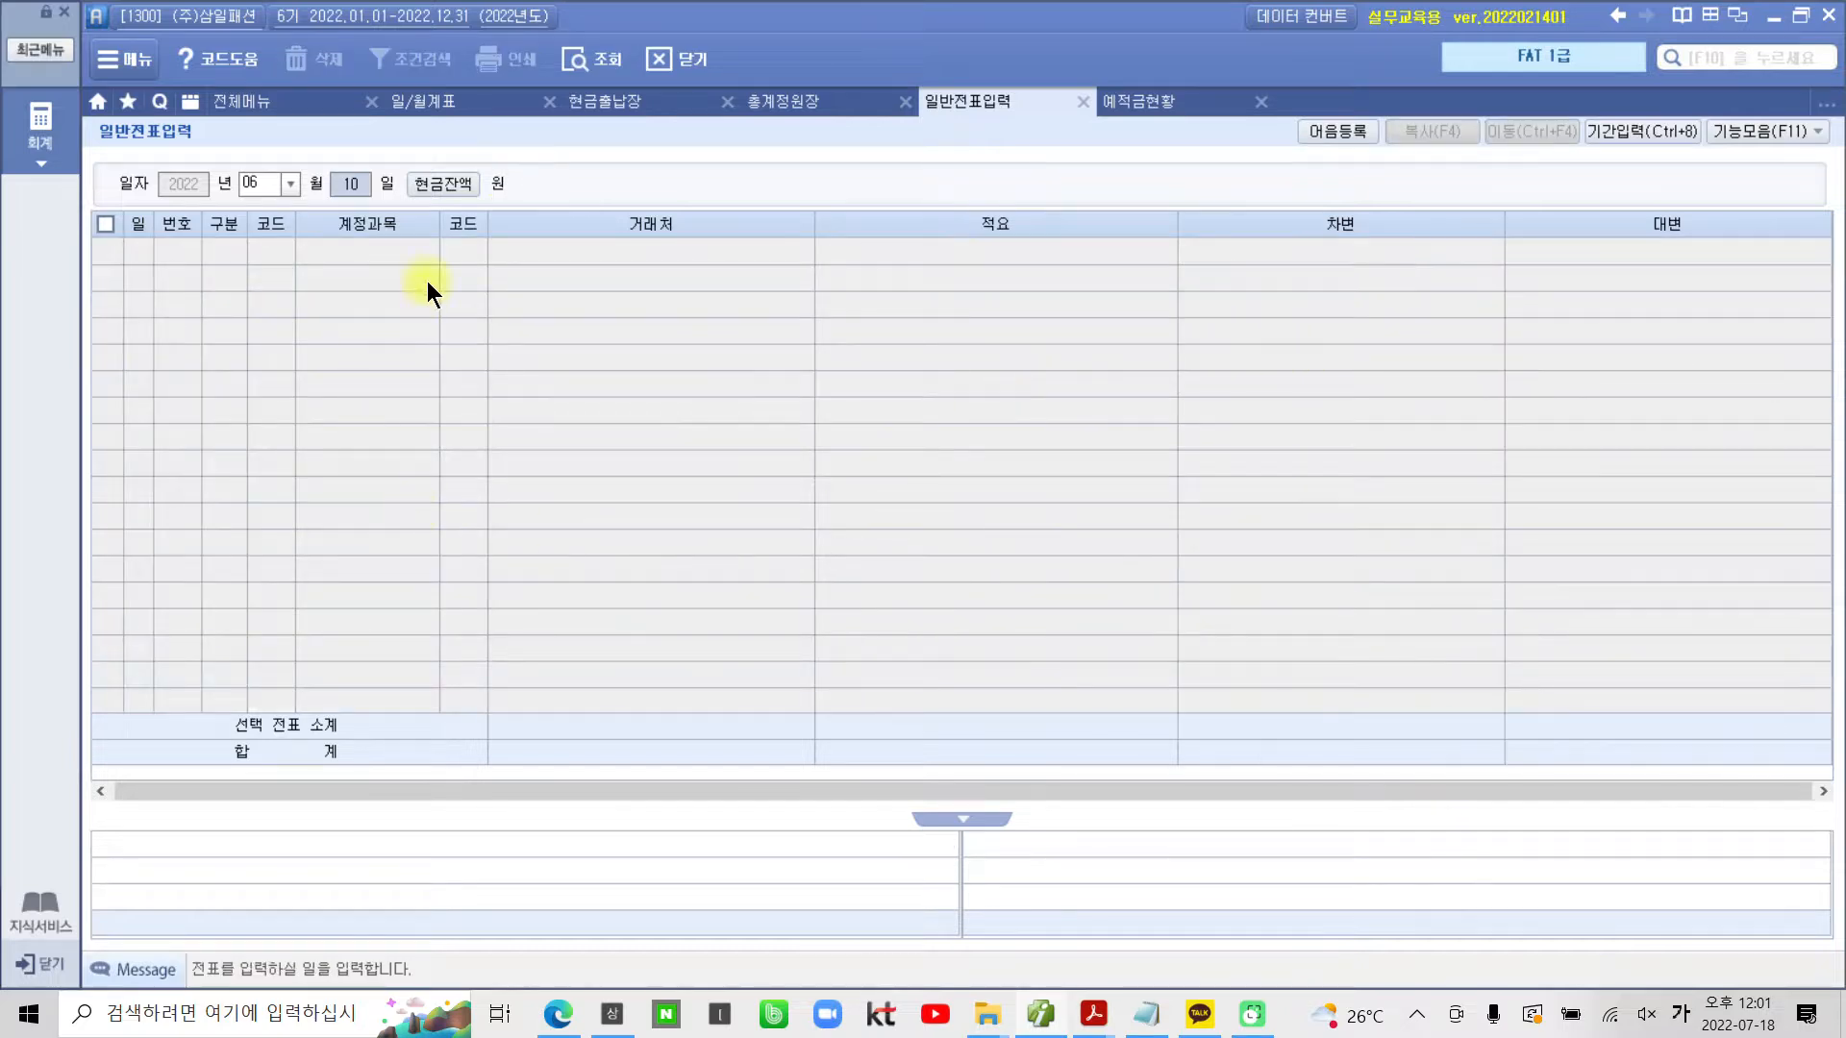
left_click(590, 60)
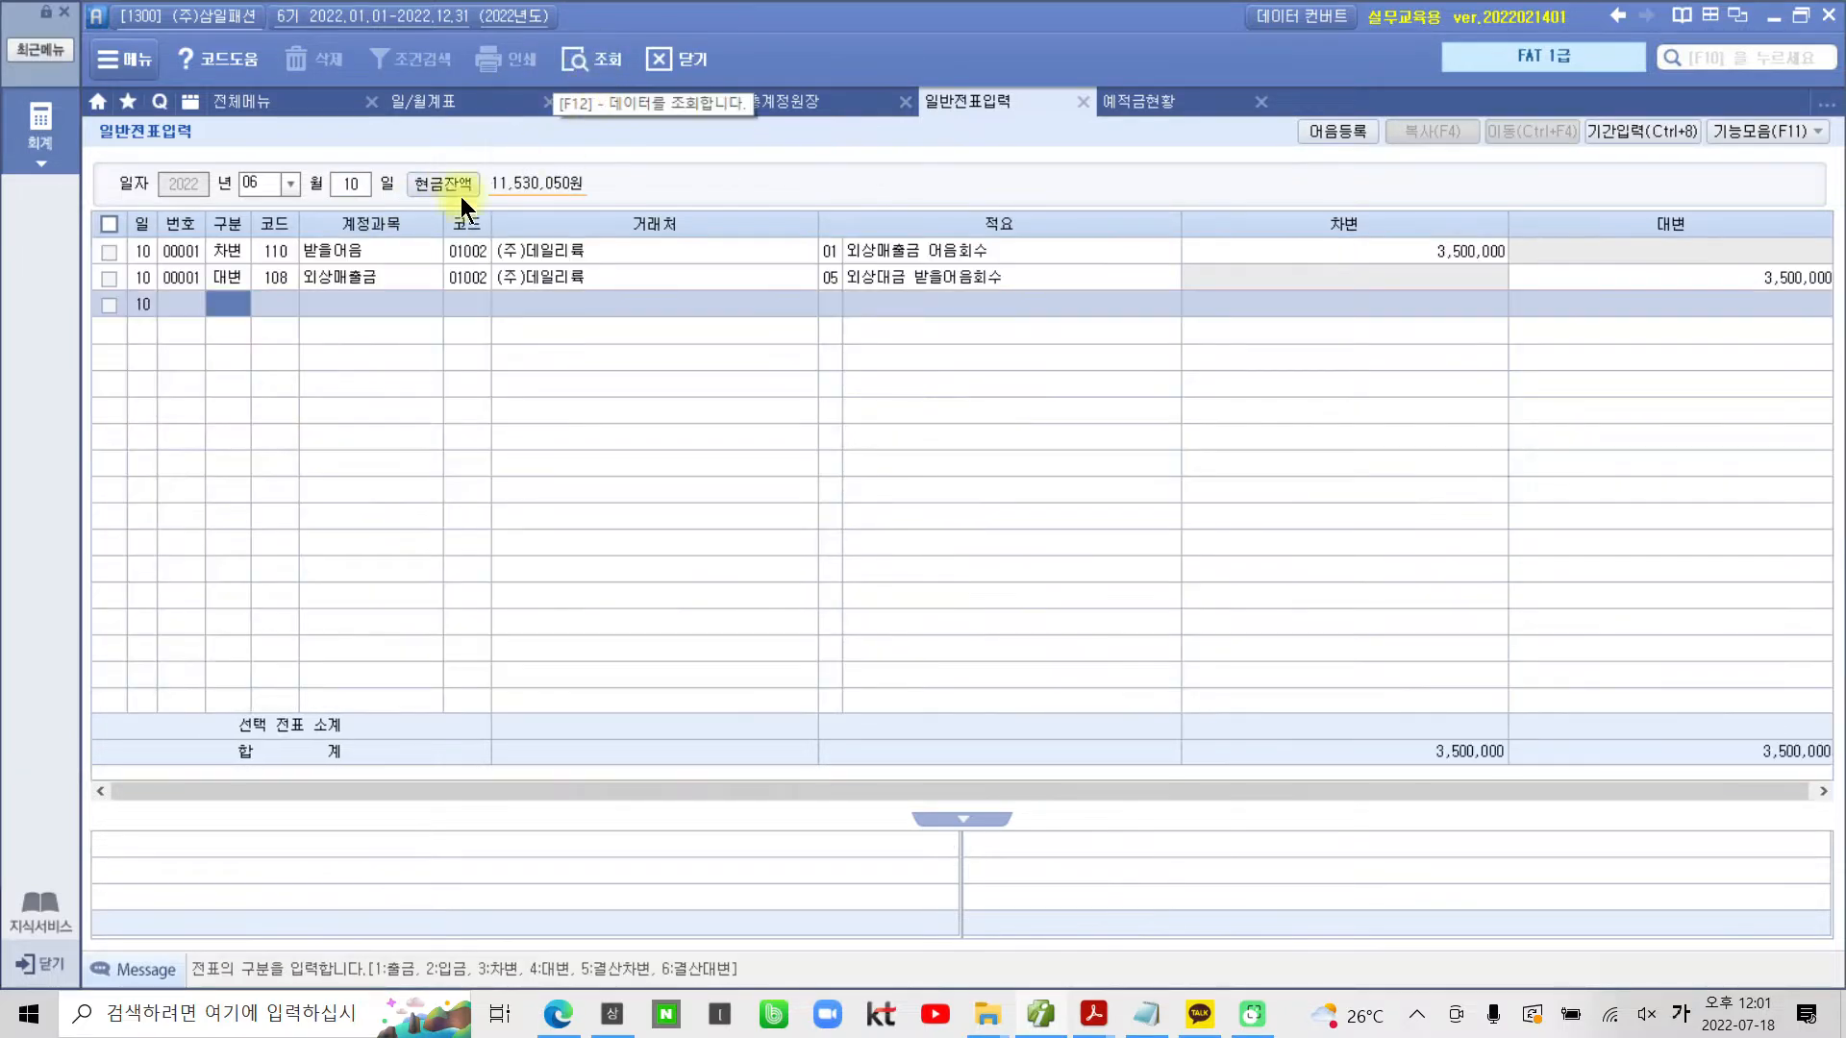
left_click(267, 250)
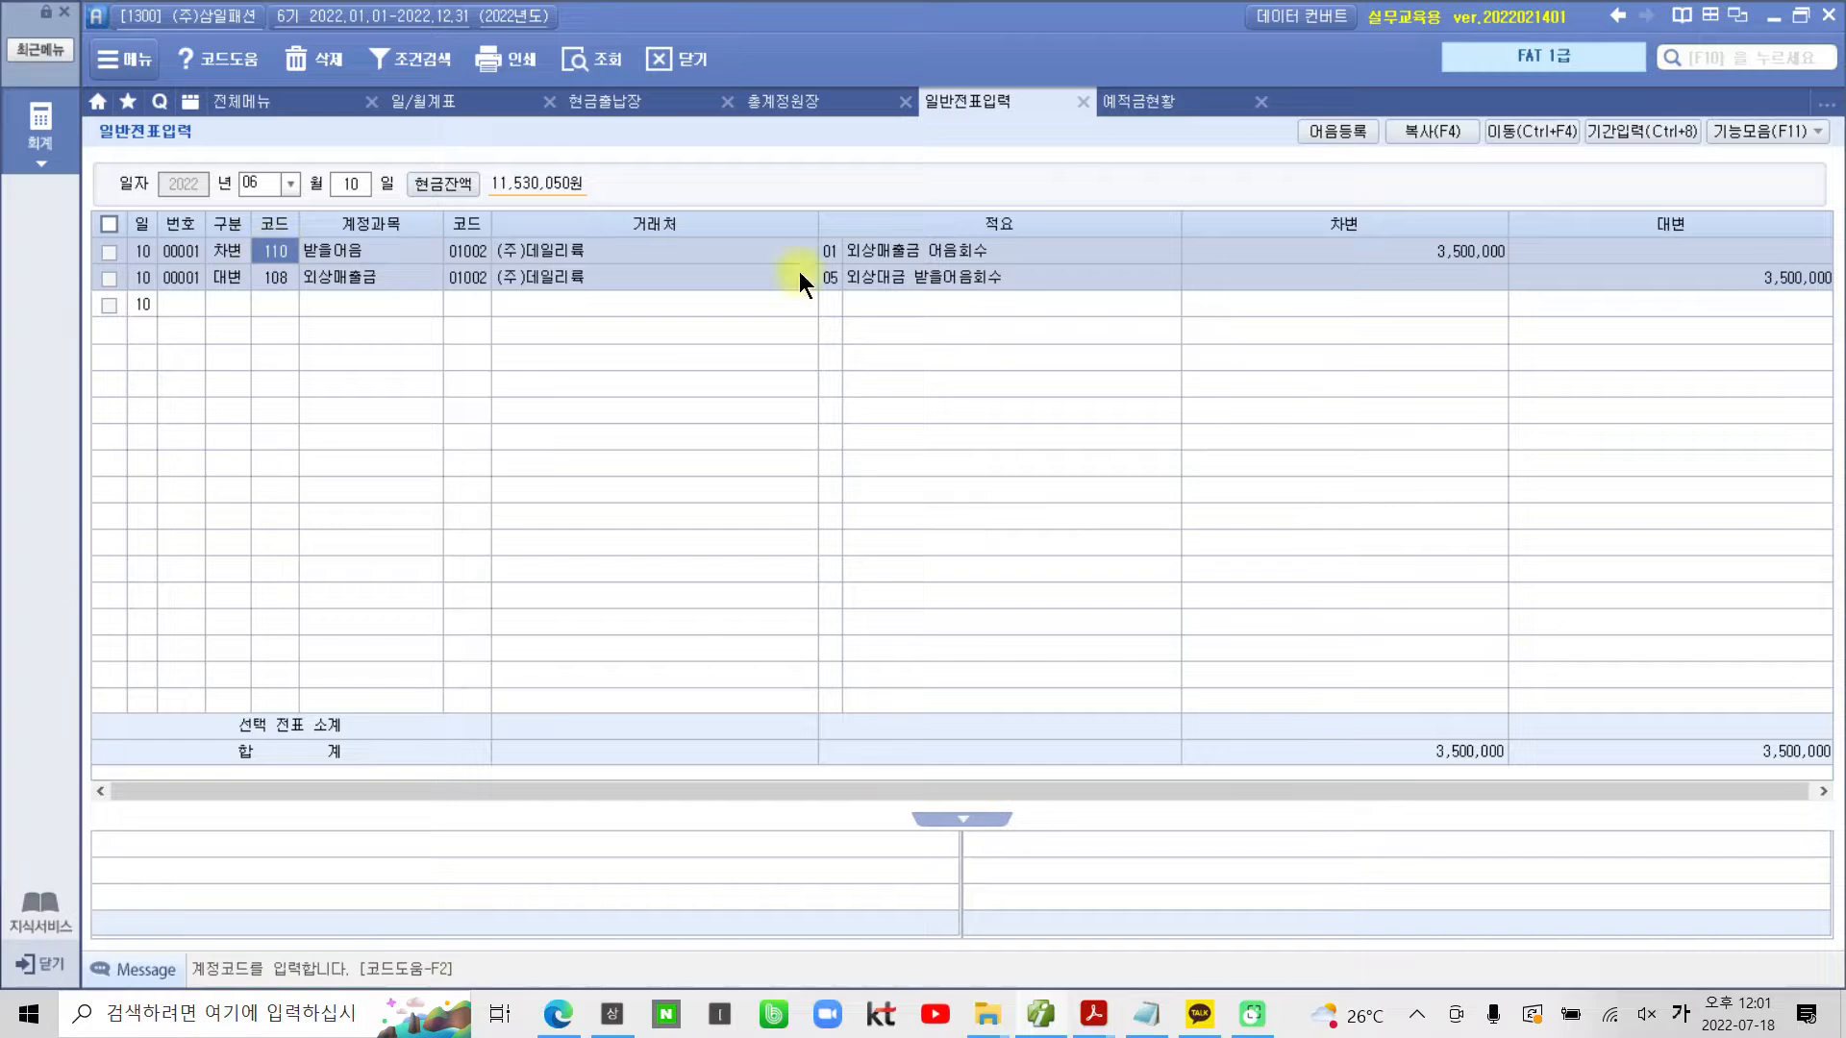
left_click(1445, 251)
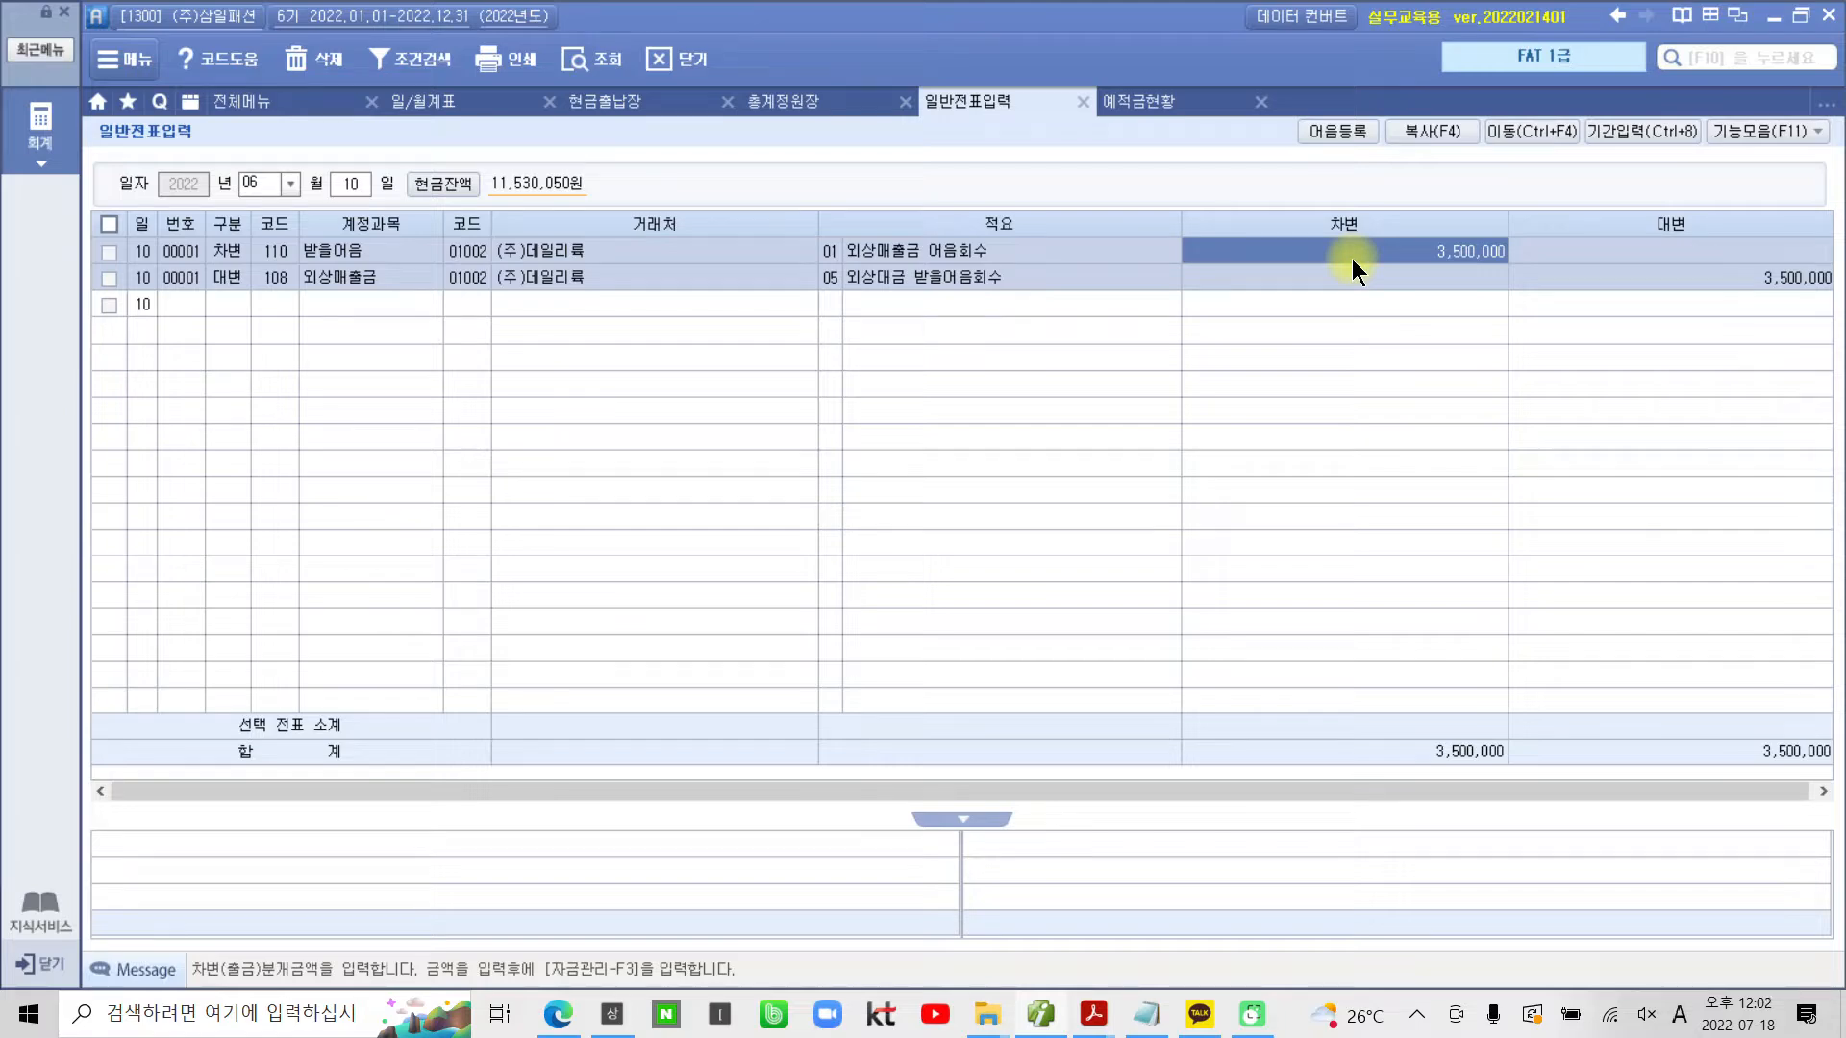
left_click(1724, 276)
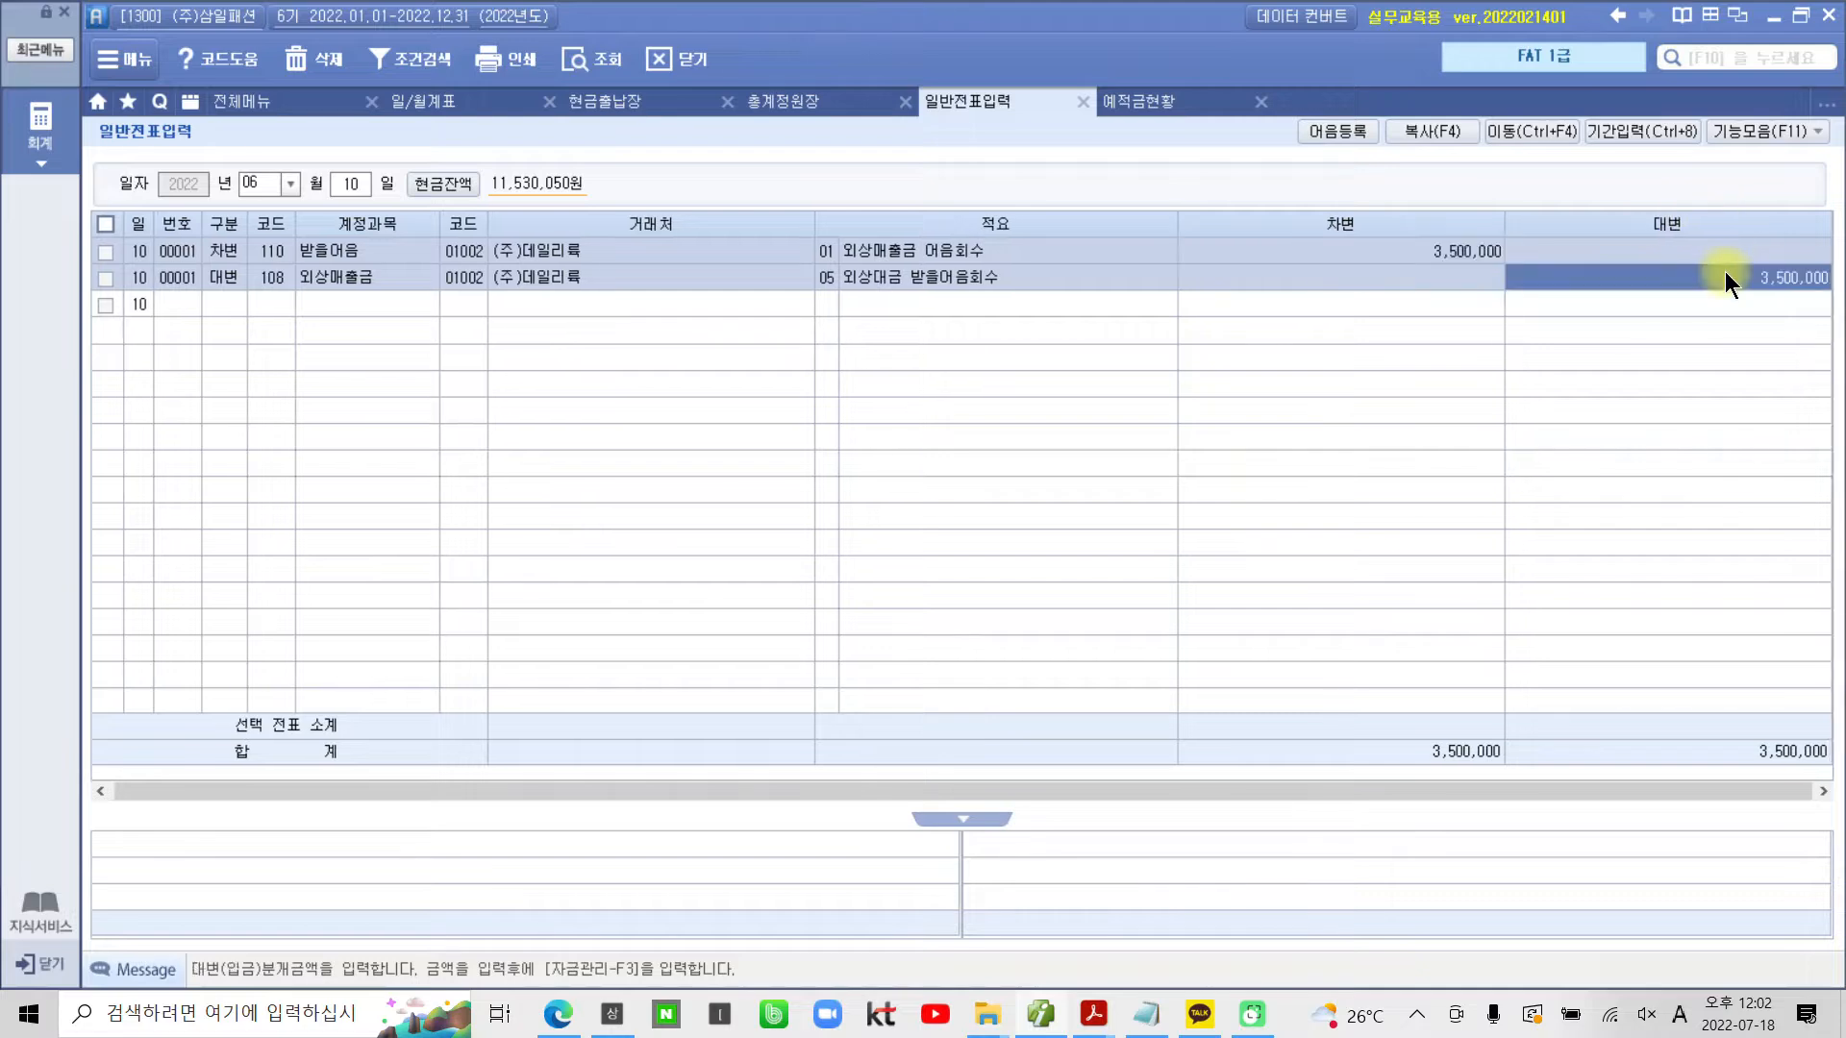
left_click(1457, 250)
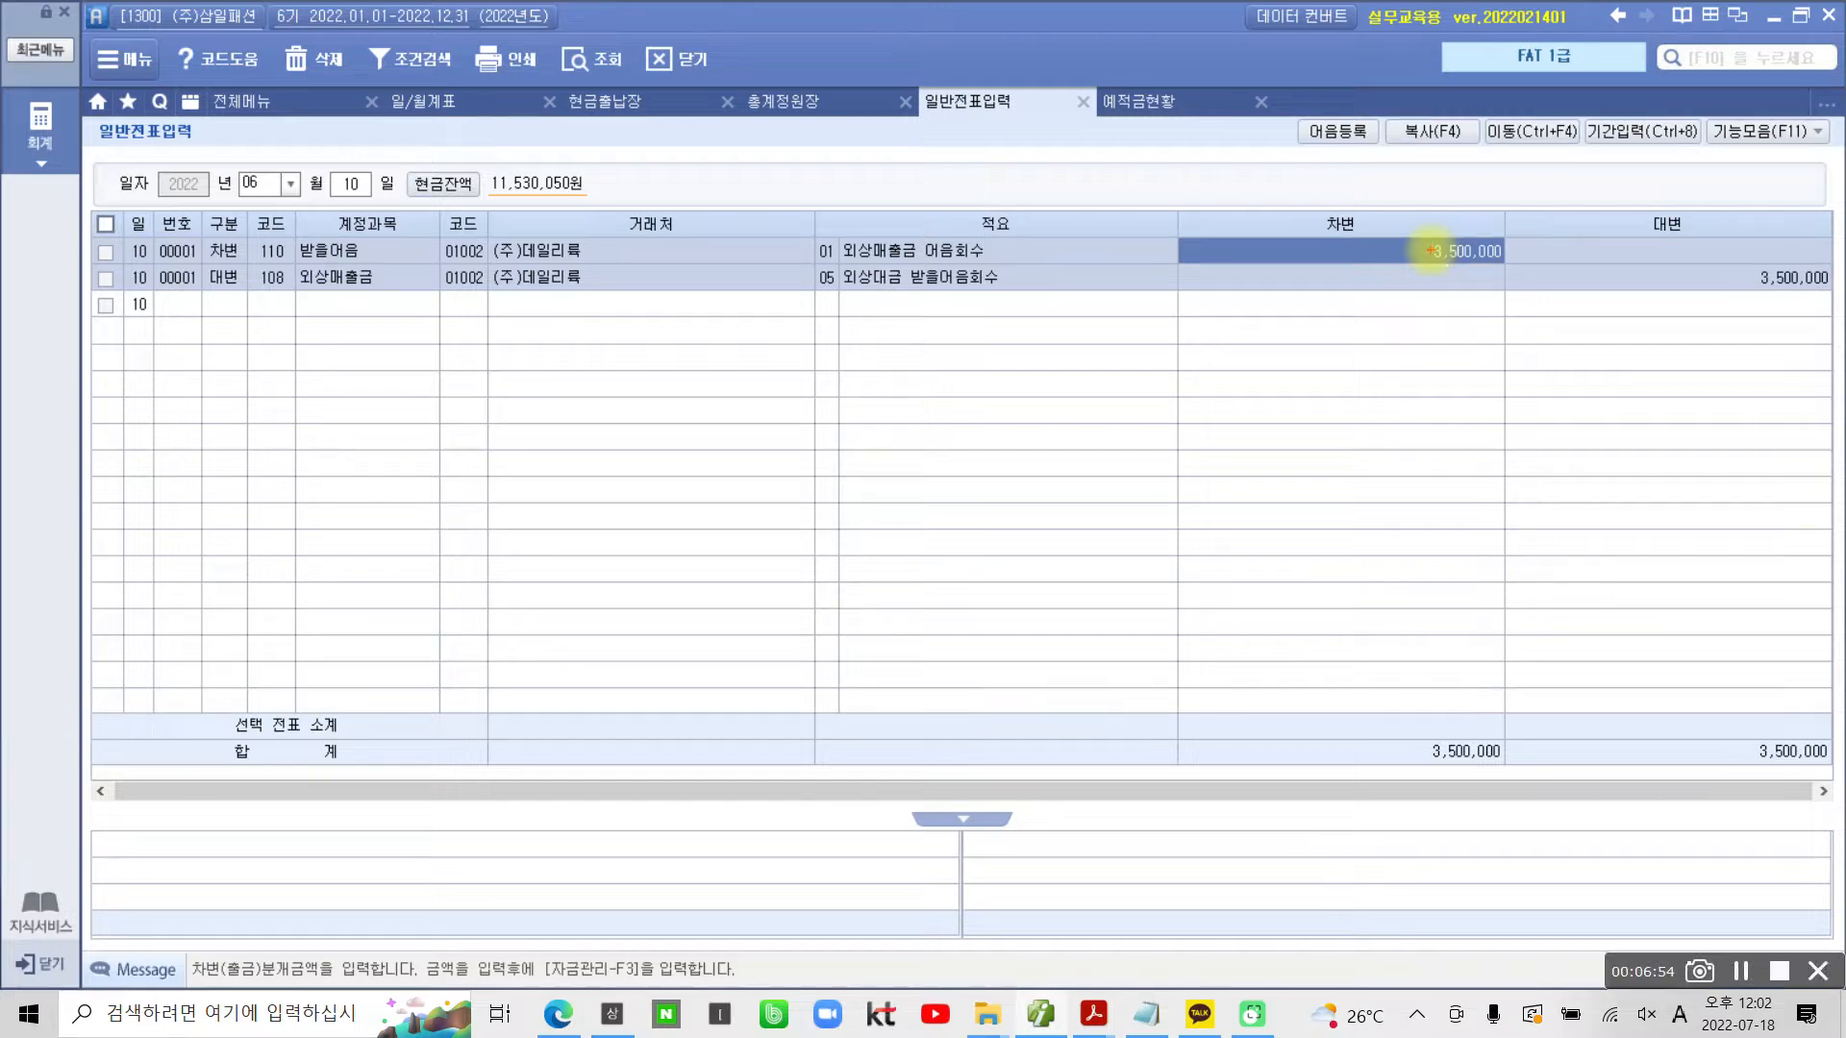
Circle the 자금관리 hint, clear the mark, and open 받을어음 관리 for the debit line
left_click_drag(577, 1000, 677, 1030)
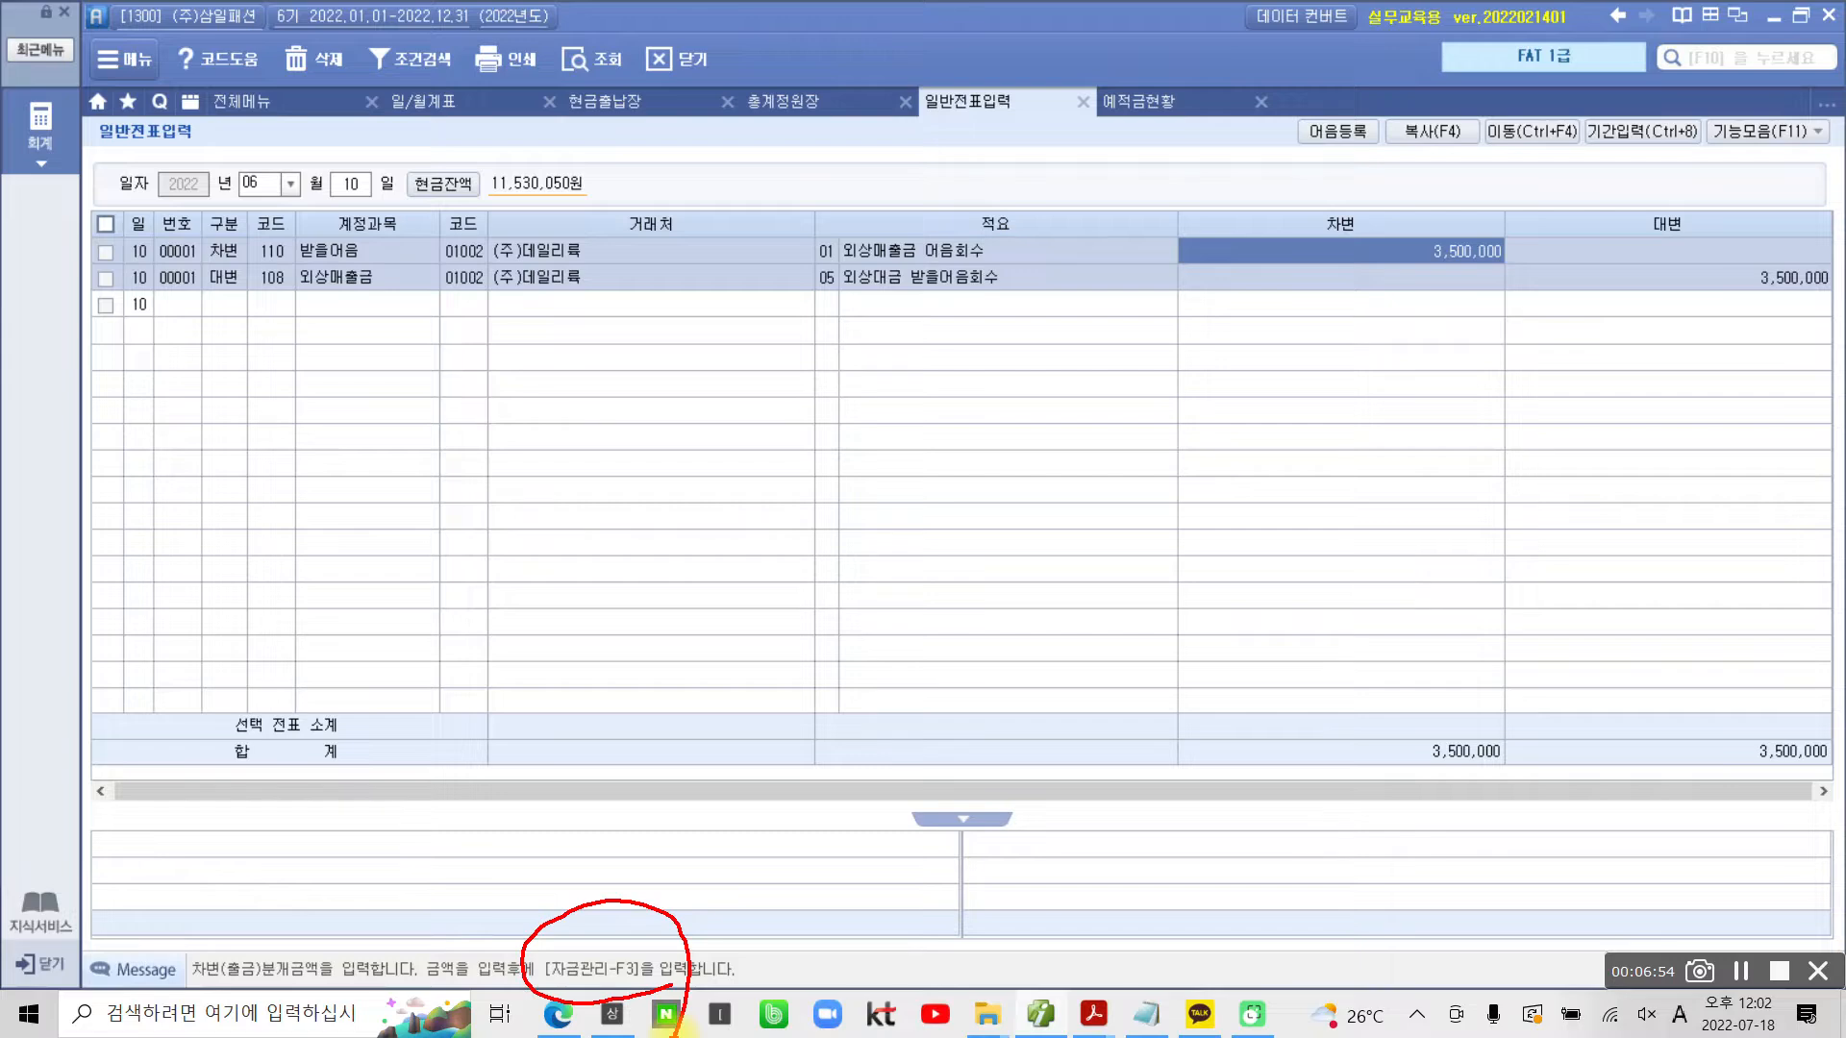
key("Escape")
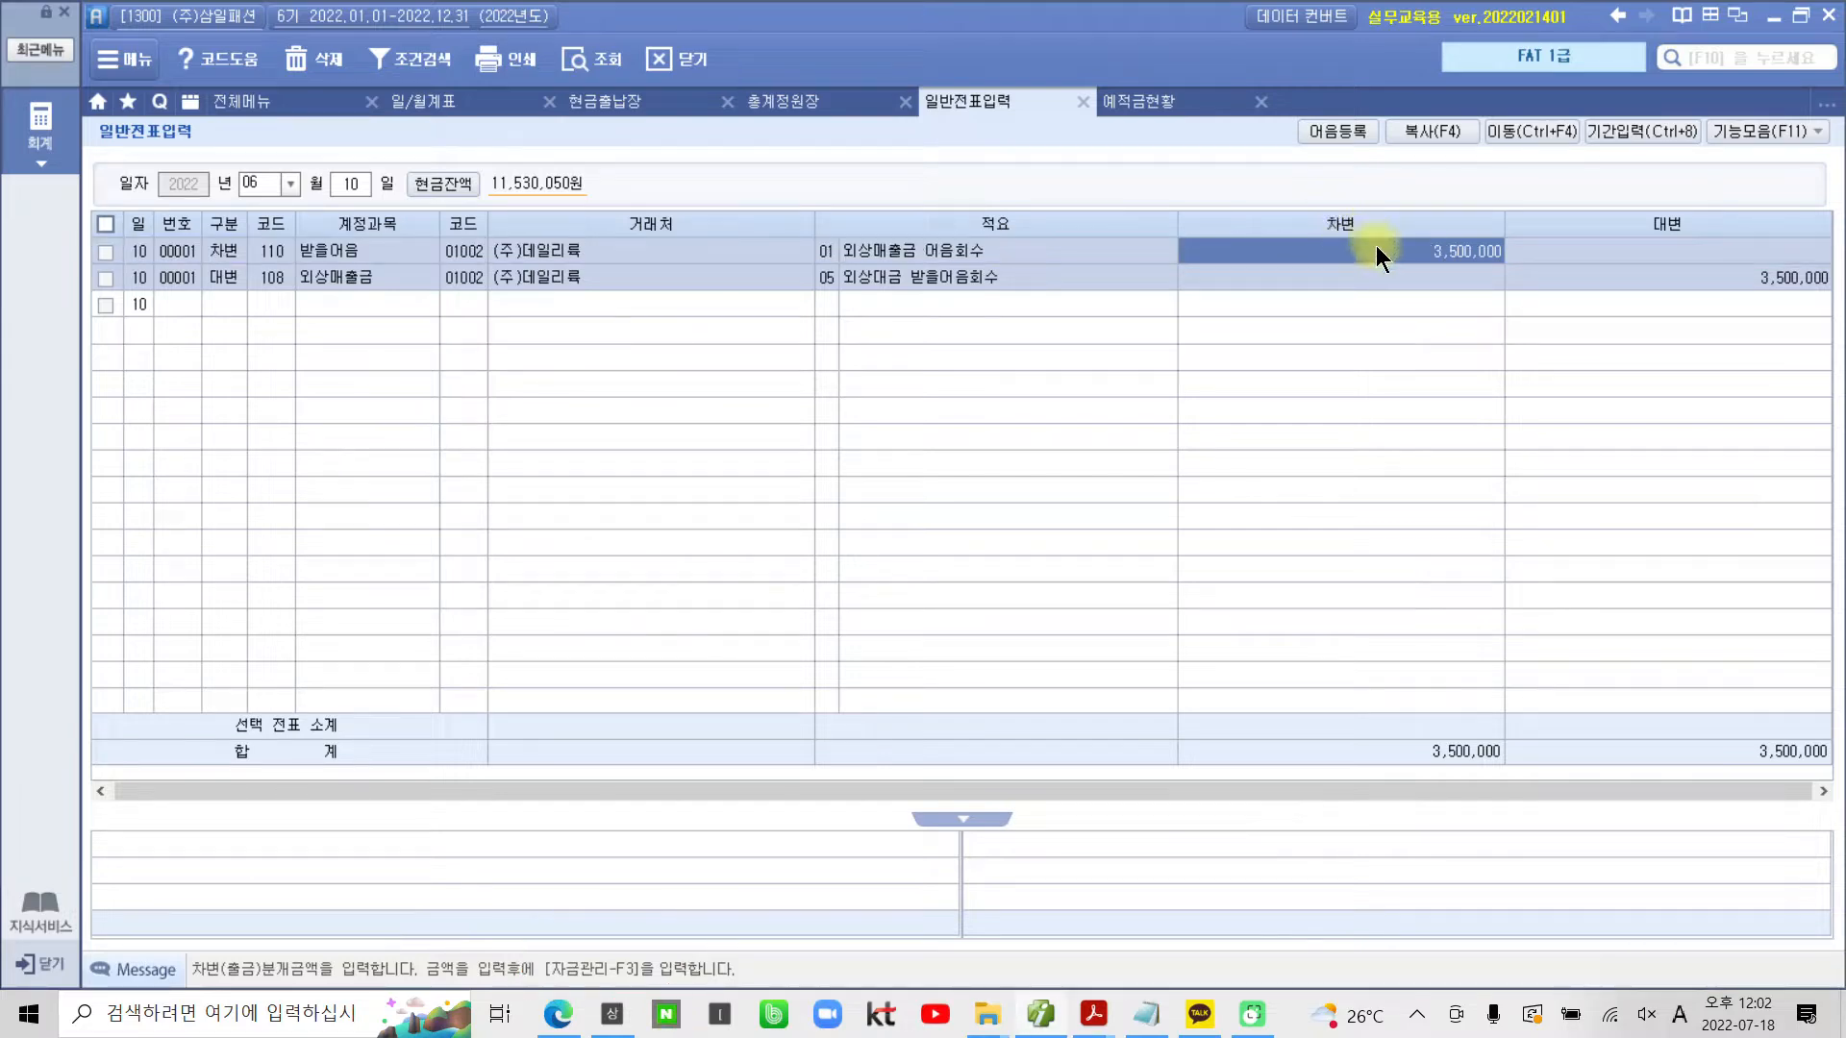
left_click(463, 250)
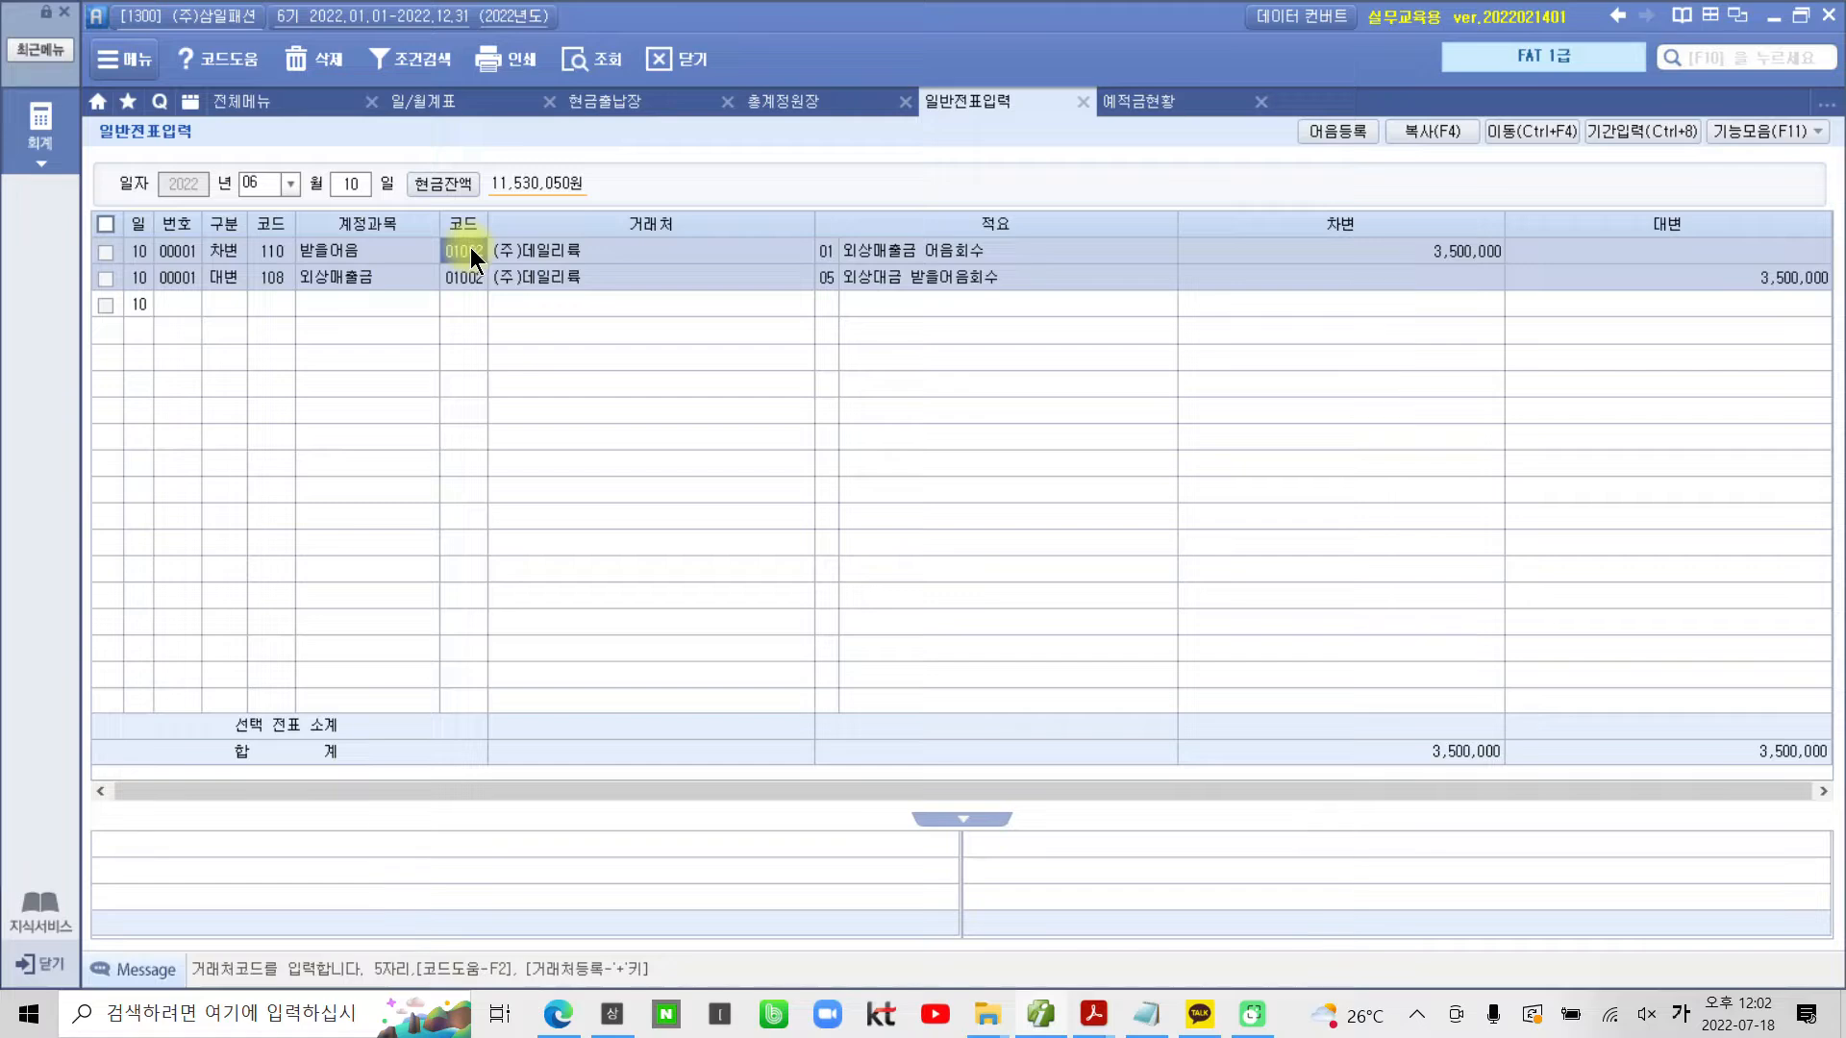
key("Return")
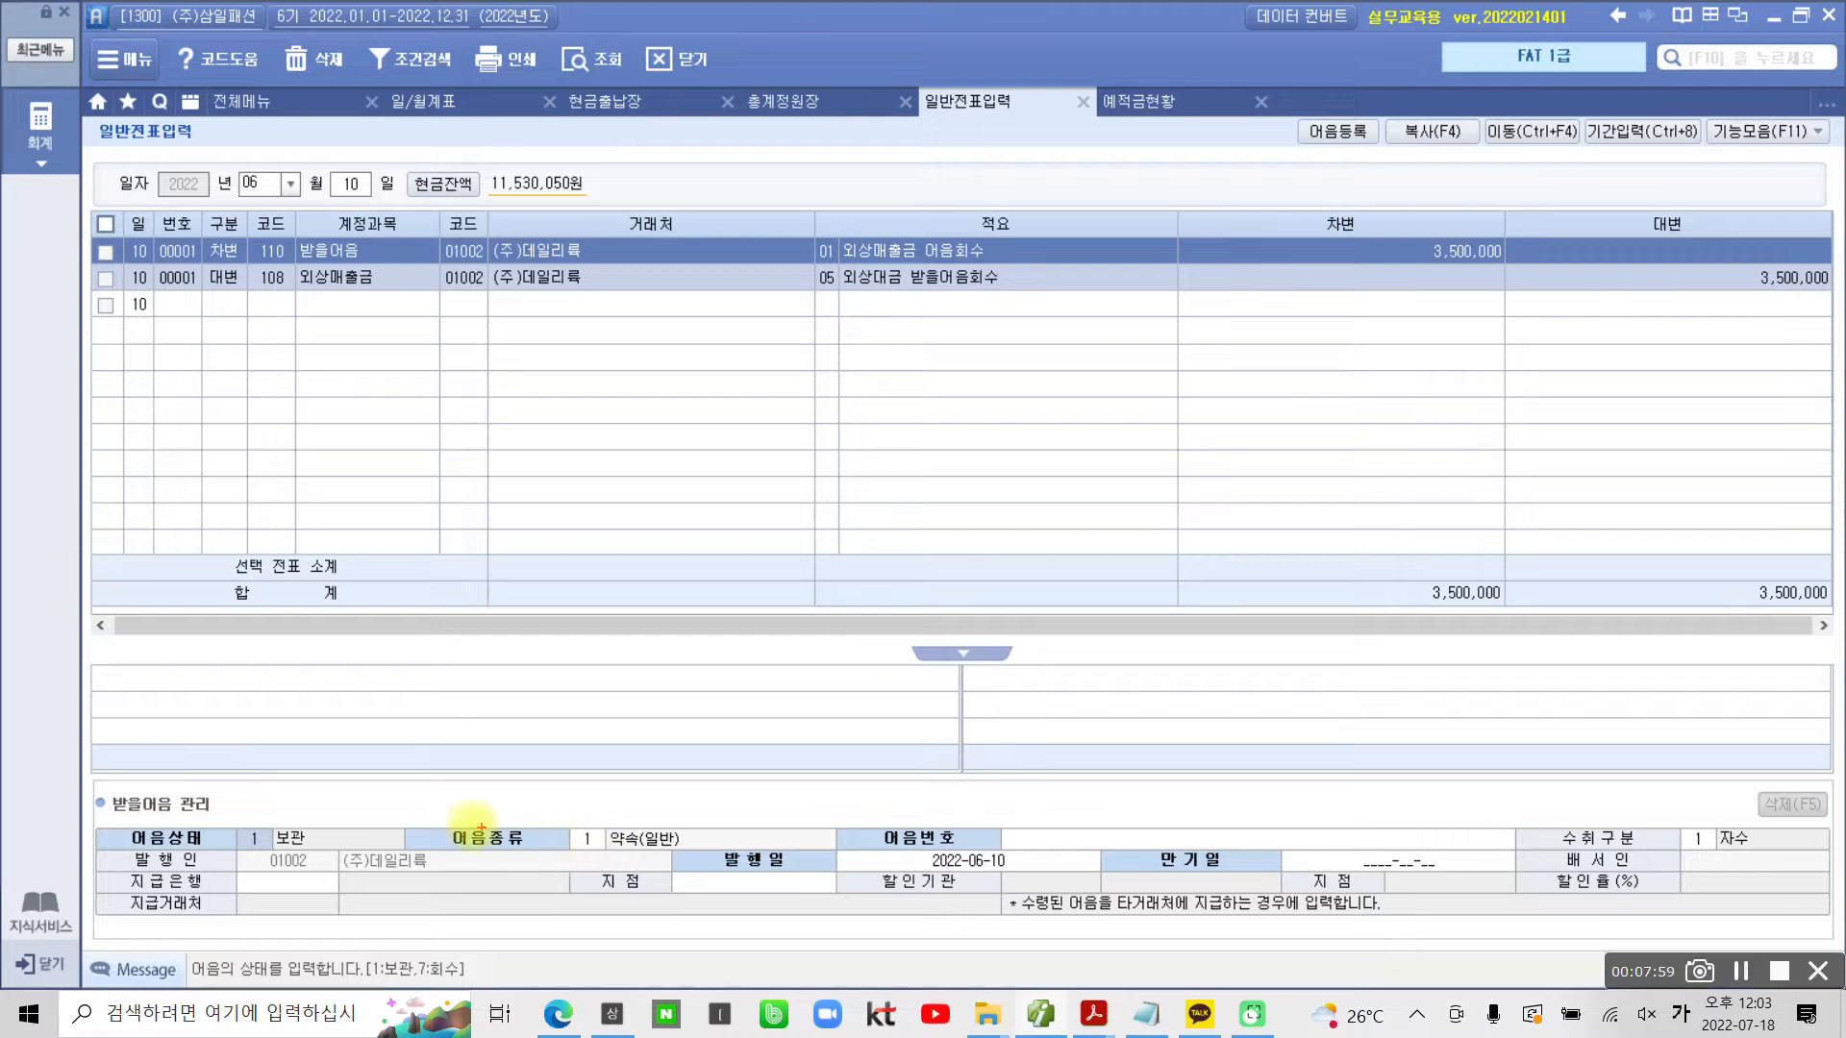
Box the 어음종류 field in red, circle its code, and select the code for editing
left_click_drag(413, 813, 683, 858)
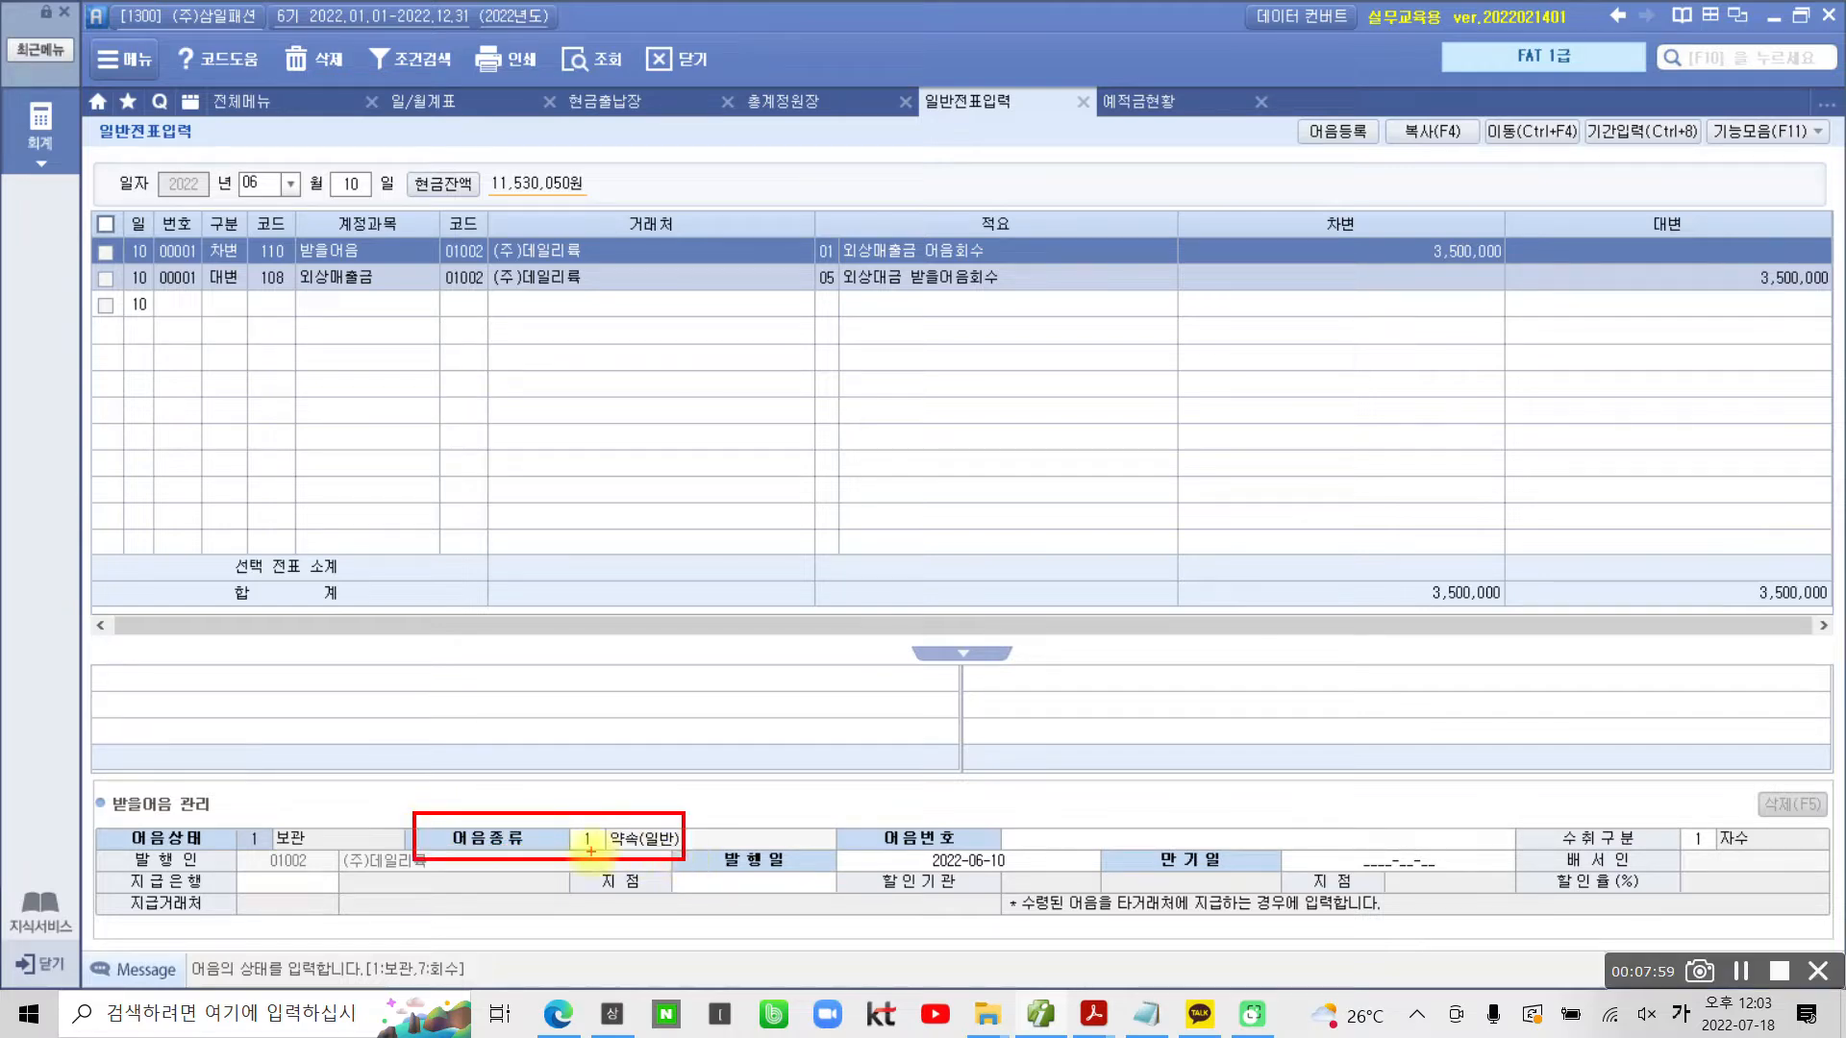
left_click_drag(579, 824, 596, 849)
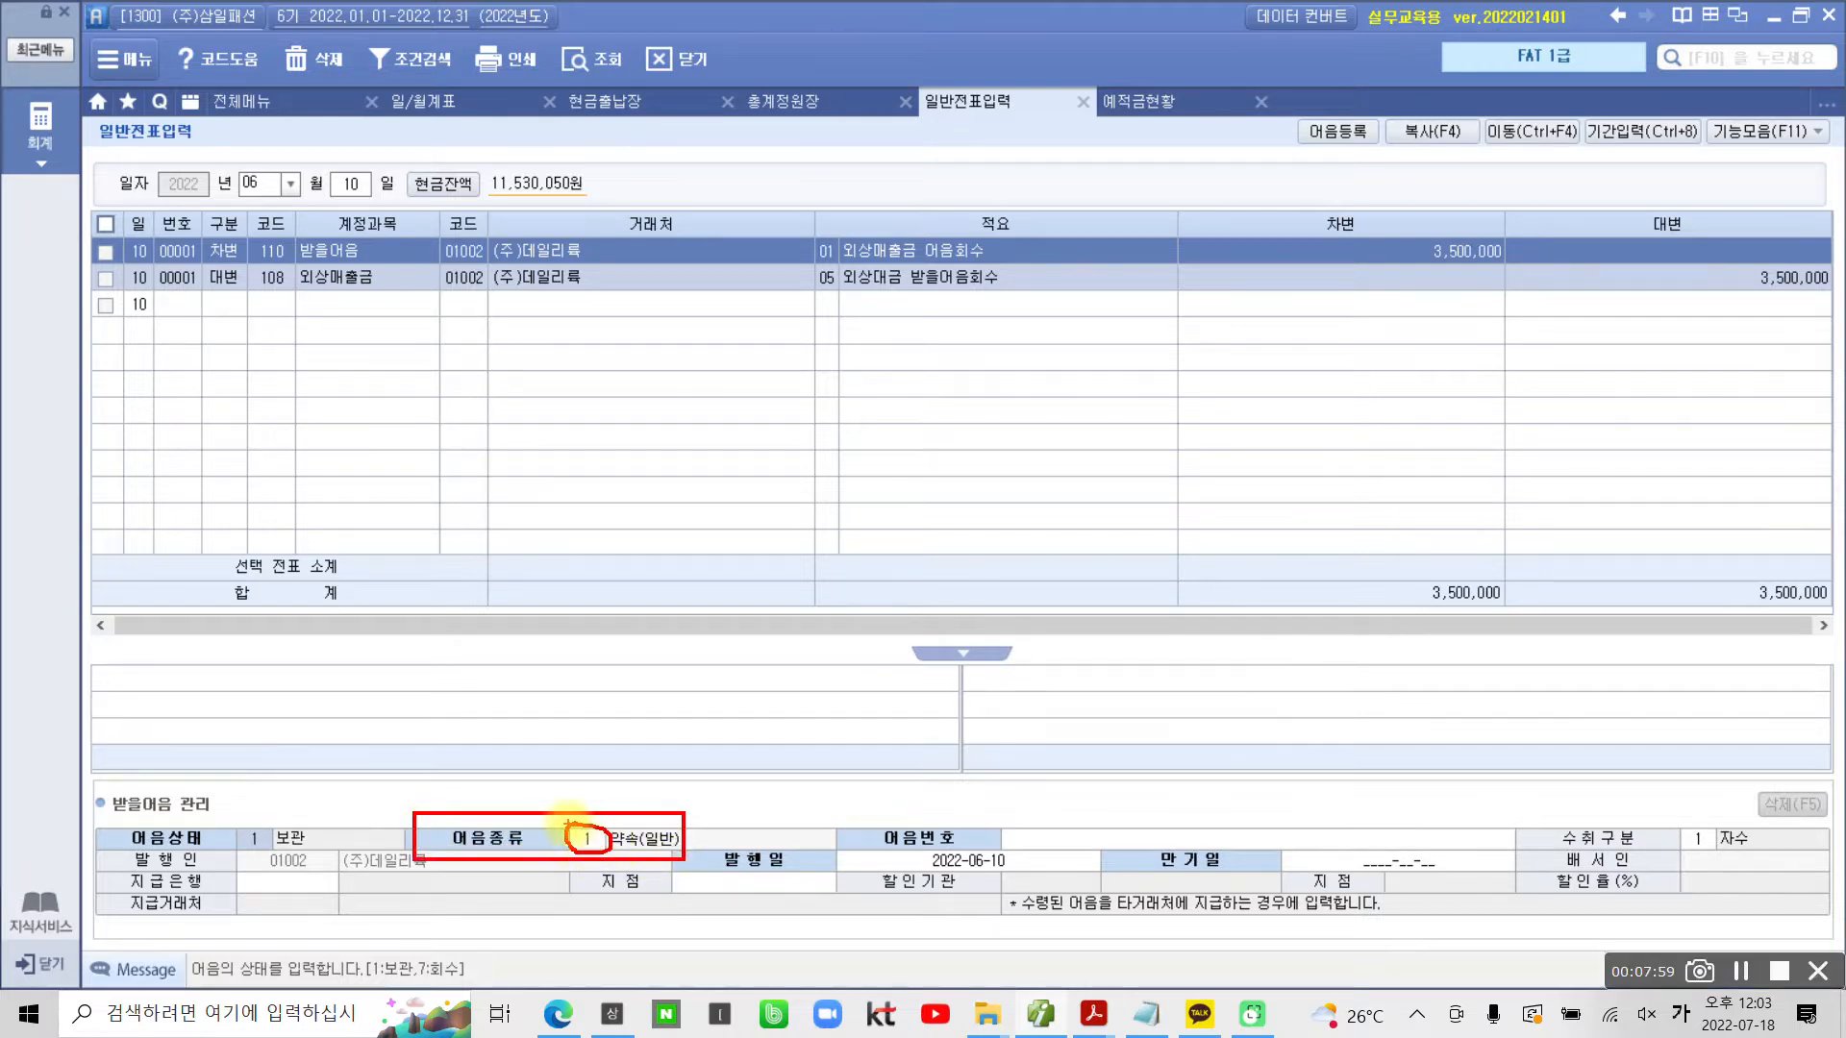
left_click(591, 843)
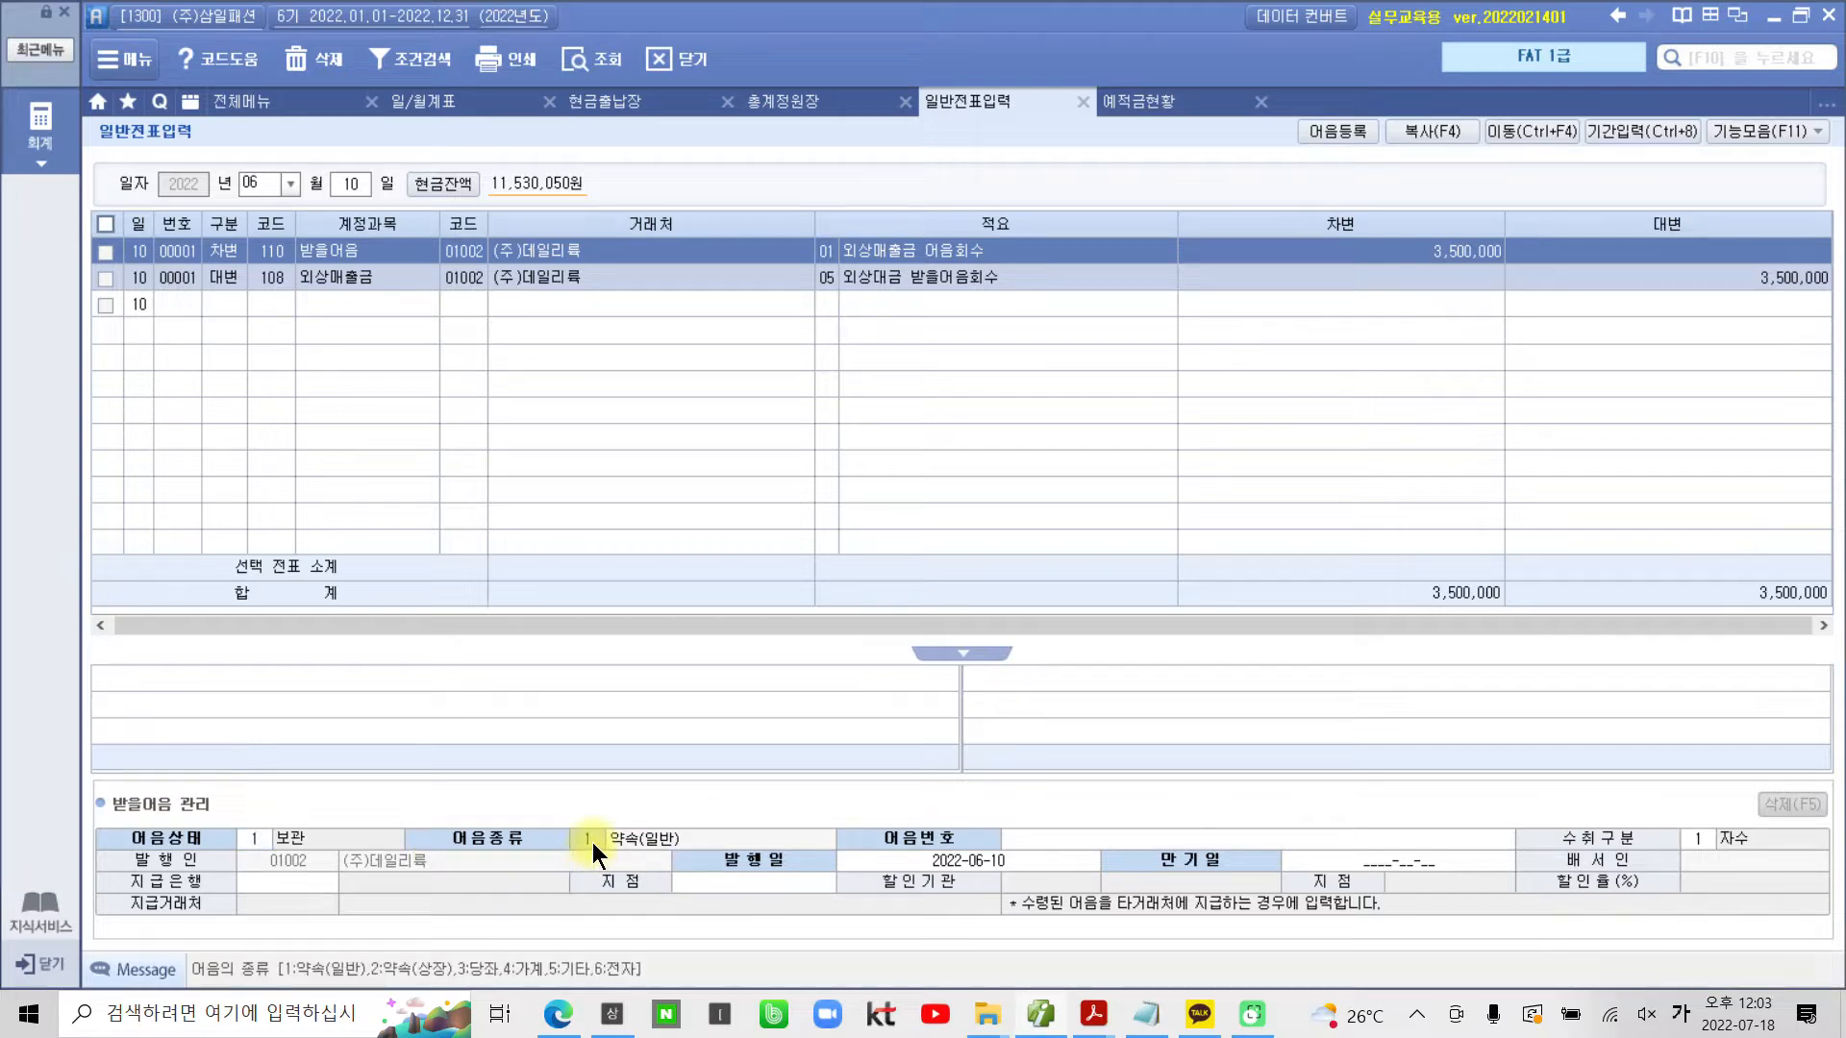
Box the 6:전자 option in the hint line, clear the marks, and set 어음종류 to 6 전자
key("ctrl+F2")
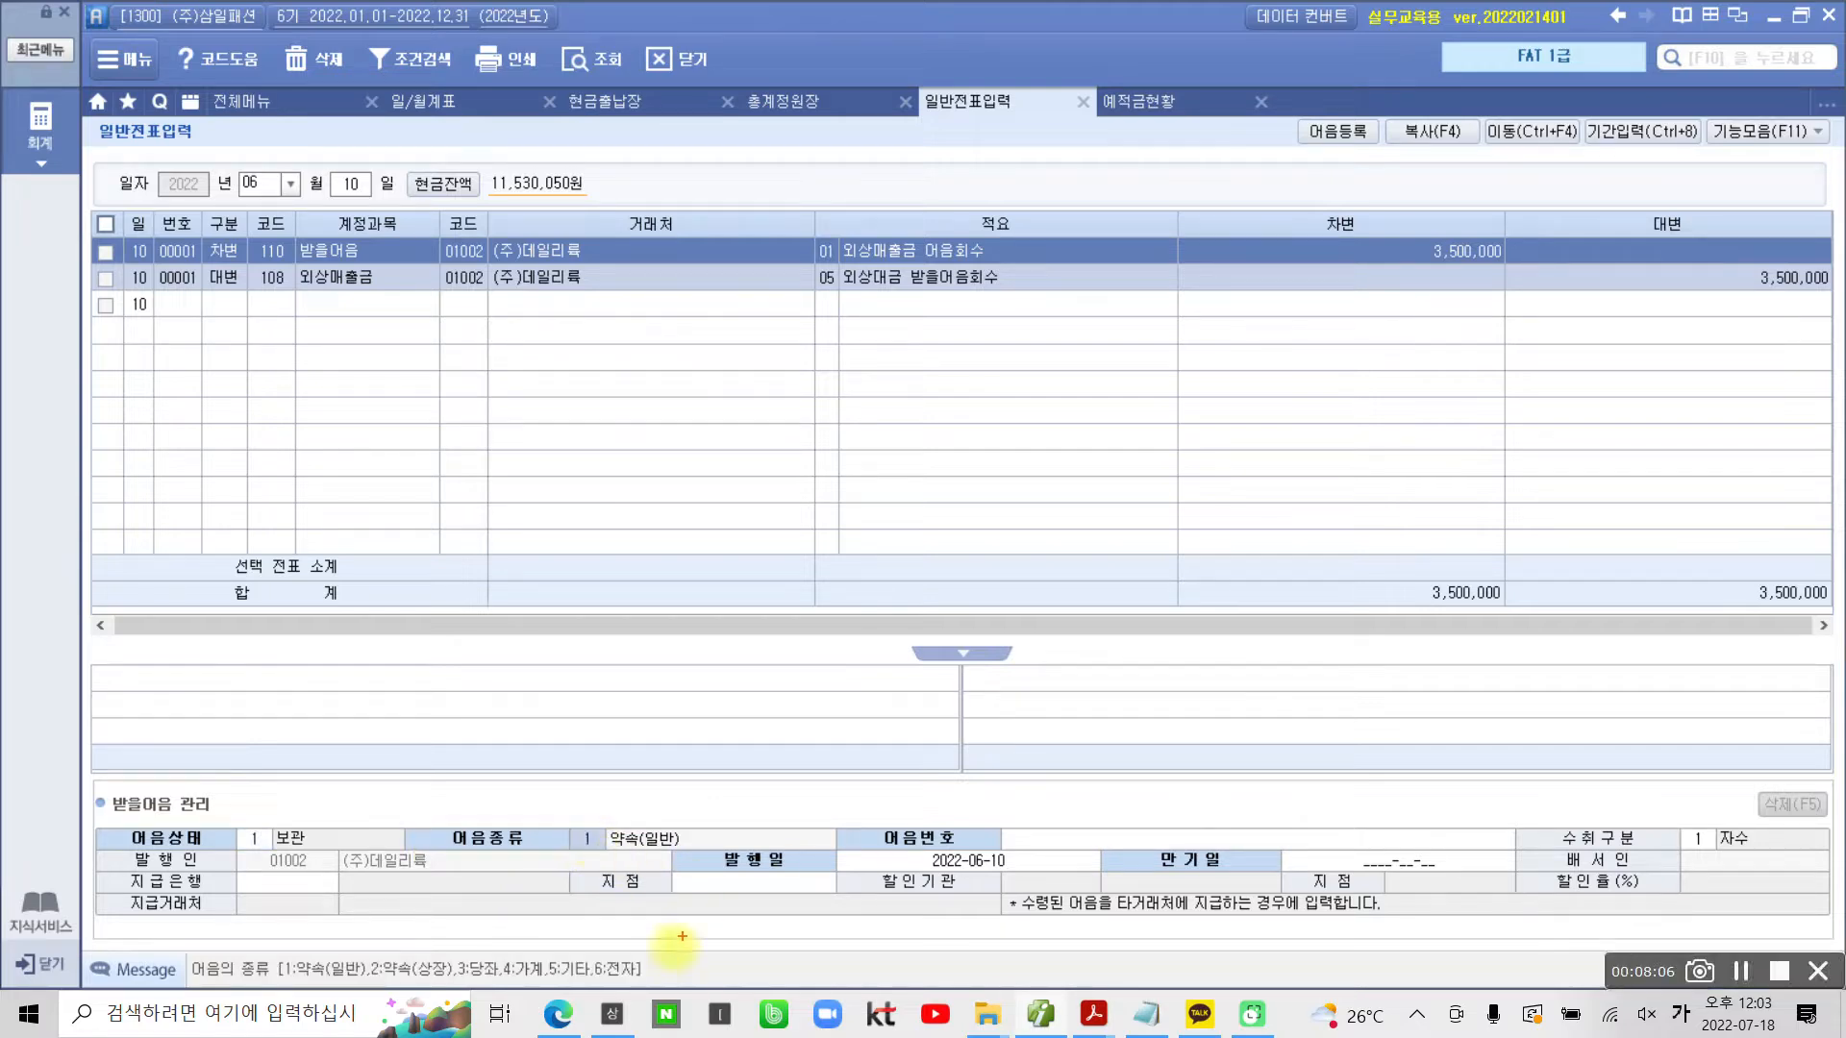
mouse_move(580, 947)
left_mouse_down()
mouse_move(615, 990)
mouse_move(678, 995)
left_mouse_up()
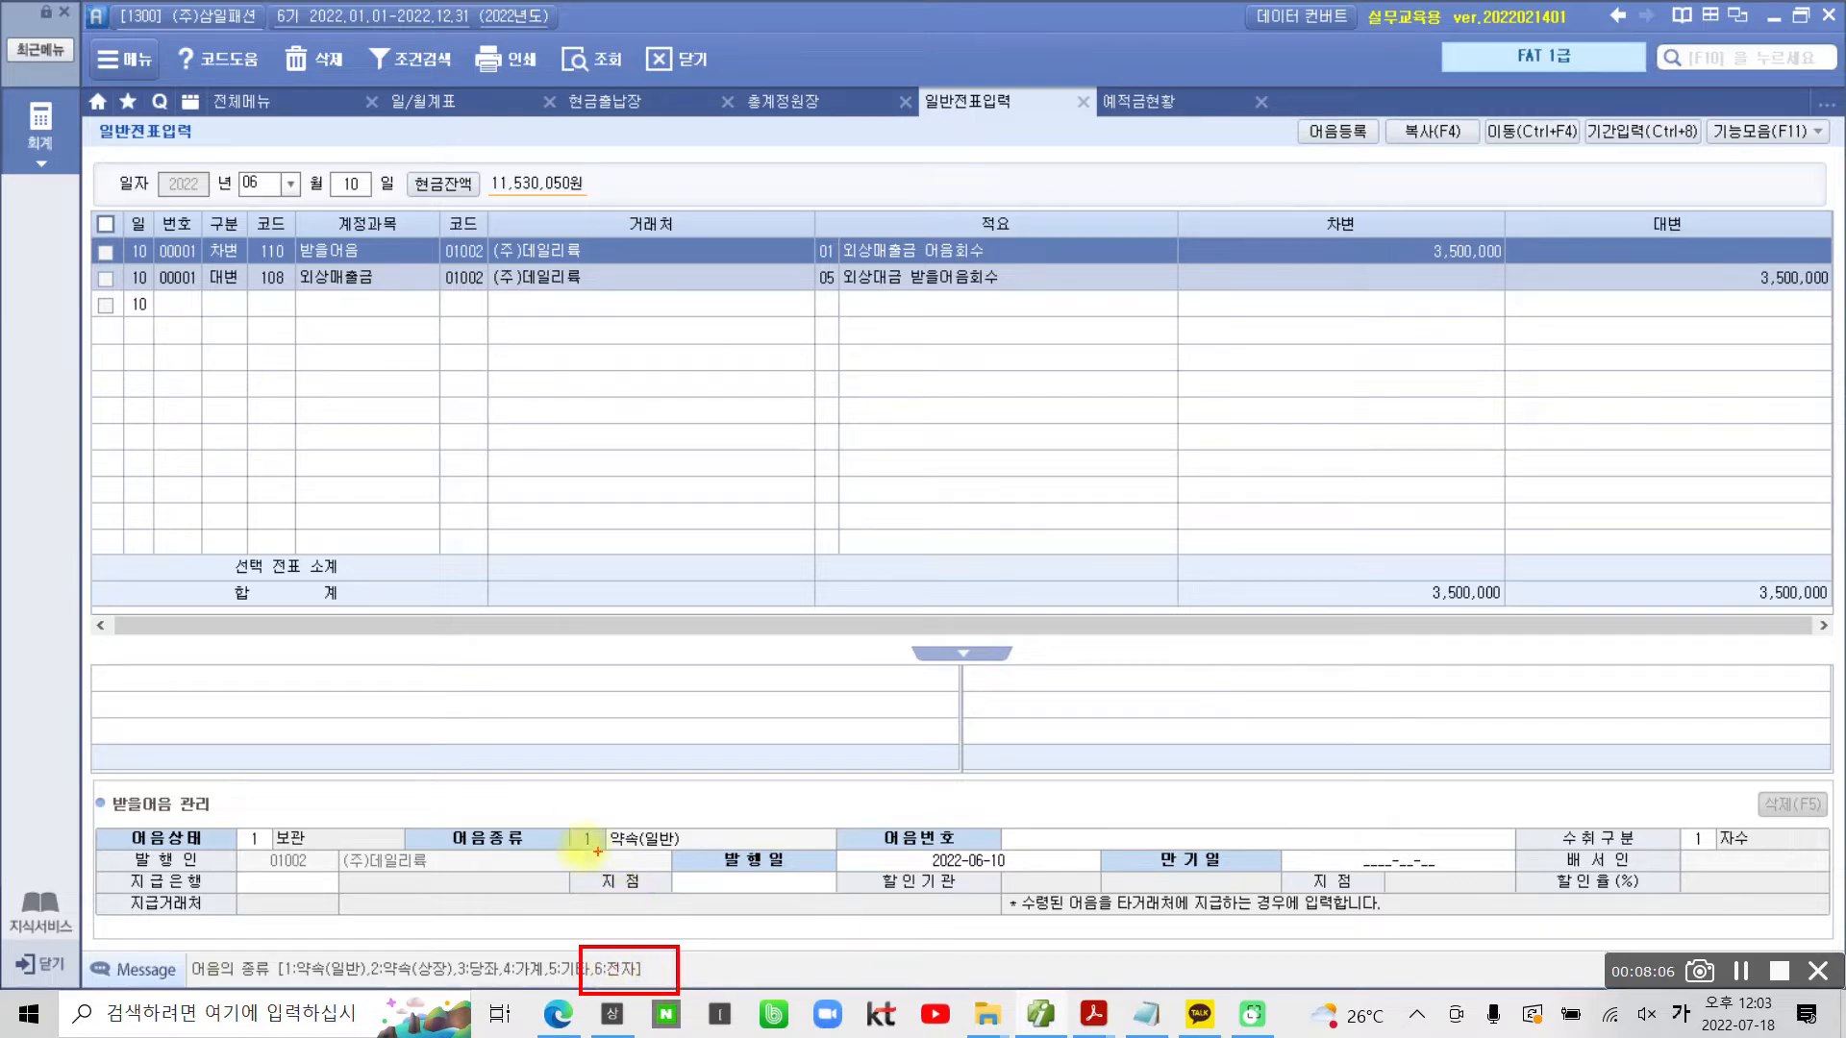
left_click_drag(588, 818, 577, 848)
key("Escape")
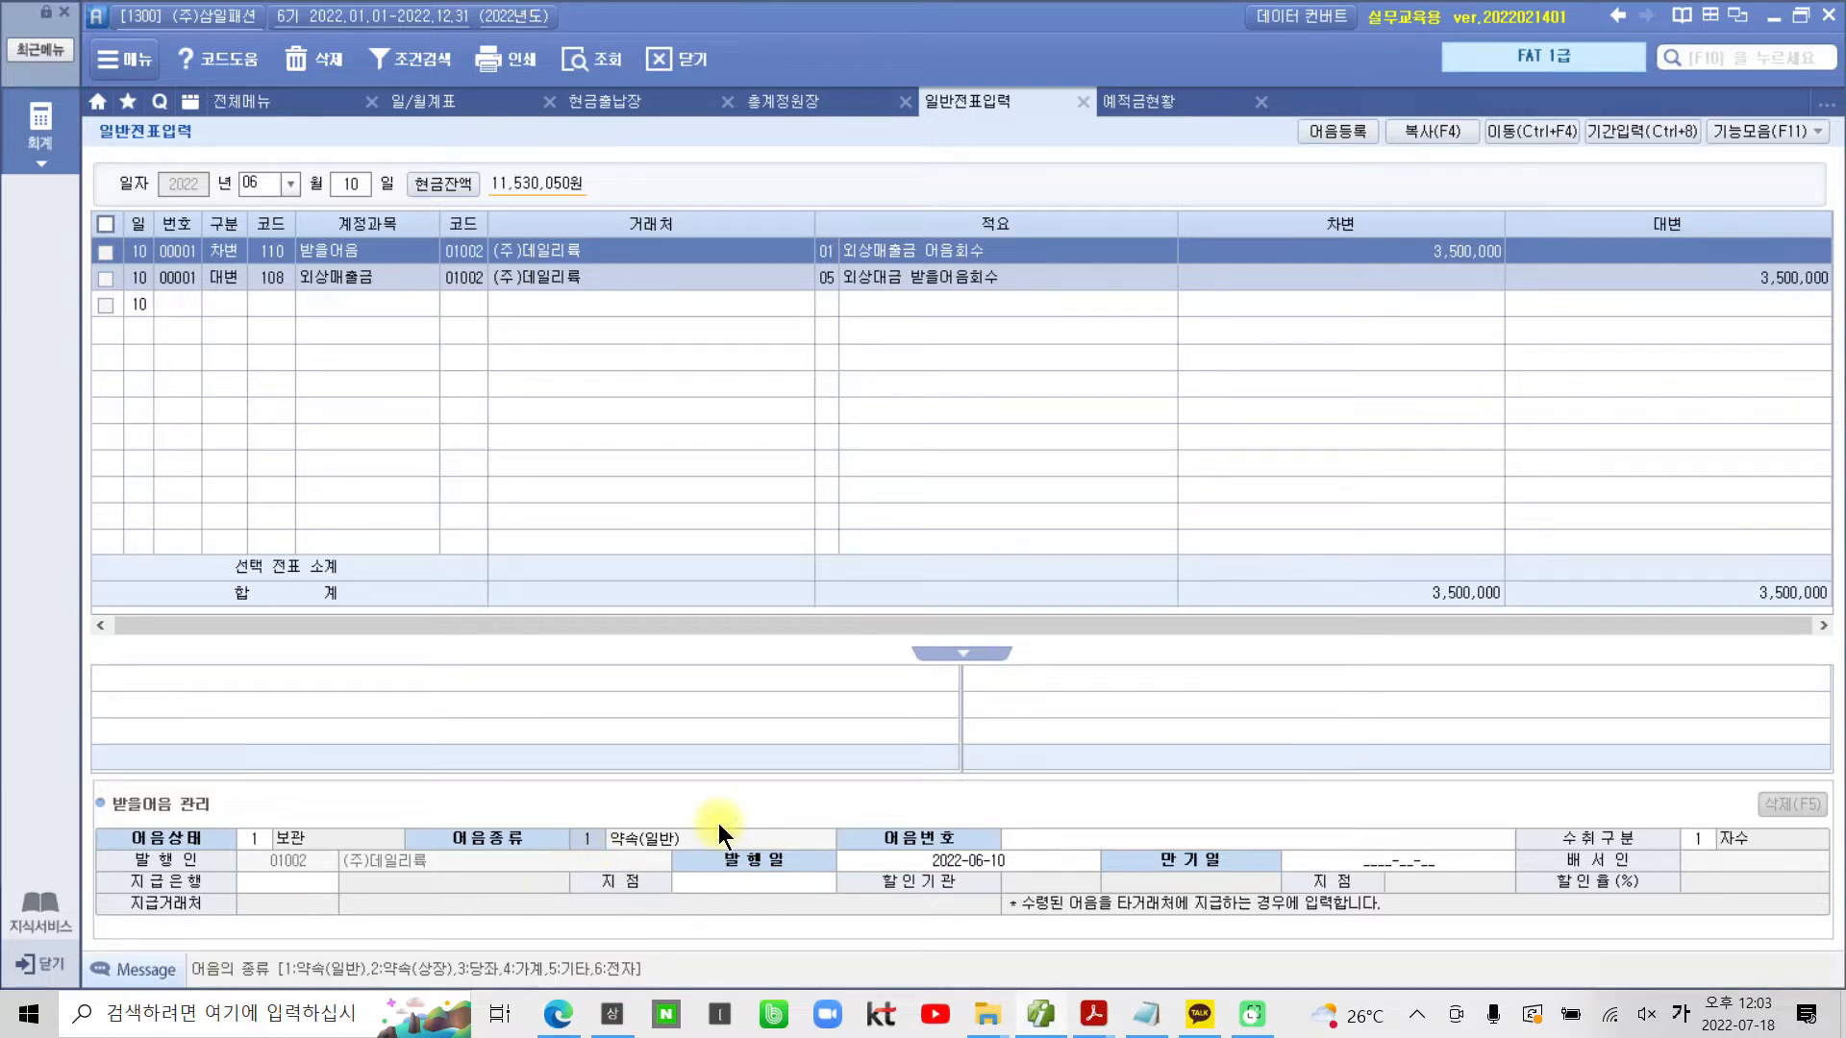
type("6")
key("Return")
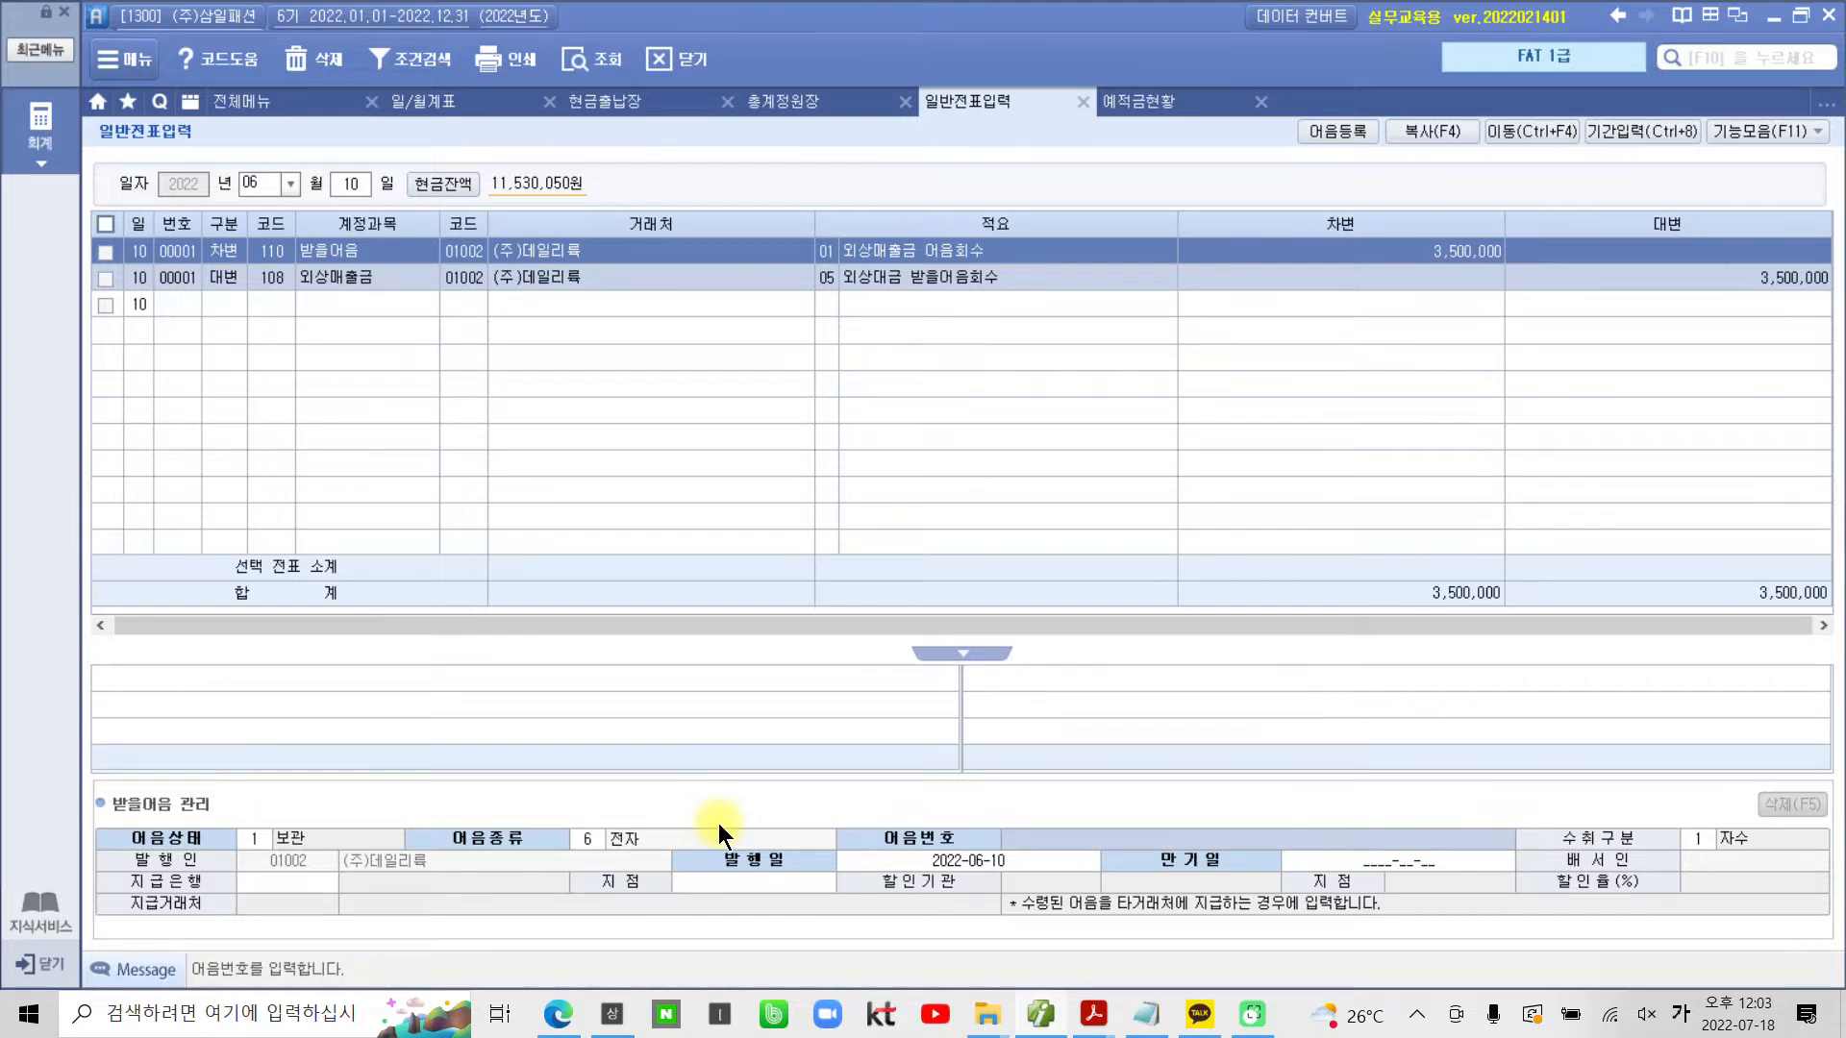
key("ctrl+shift+d")
mouse_move(999, 816)
left_mouse_down()
mouse_move(1001, 838)
mouse_move(1385, 865)
mouse_move(1379, 800)
mouse_move(964, 804)
left_mouse_up()
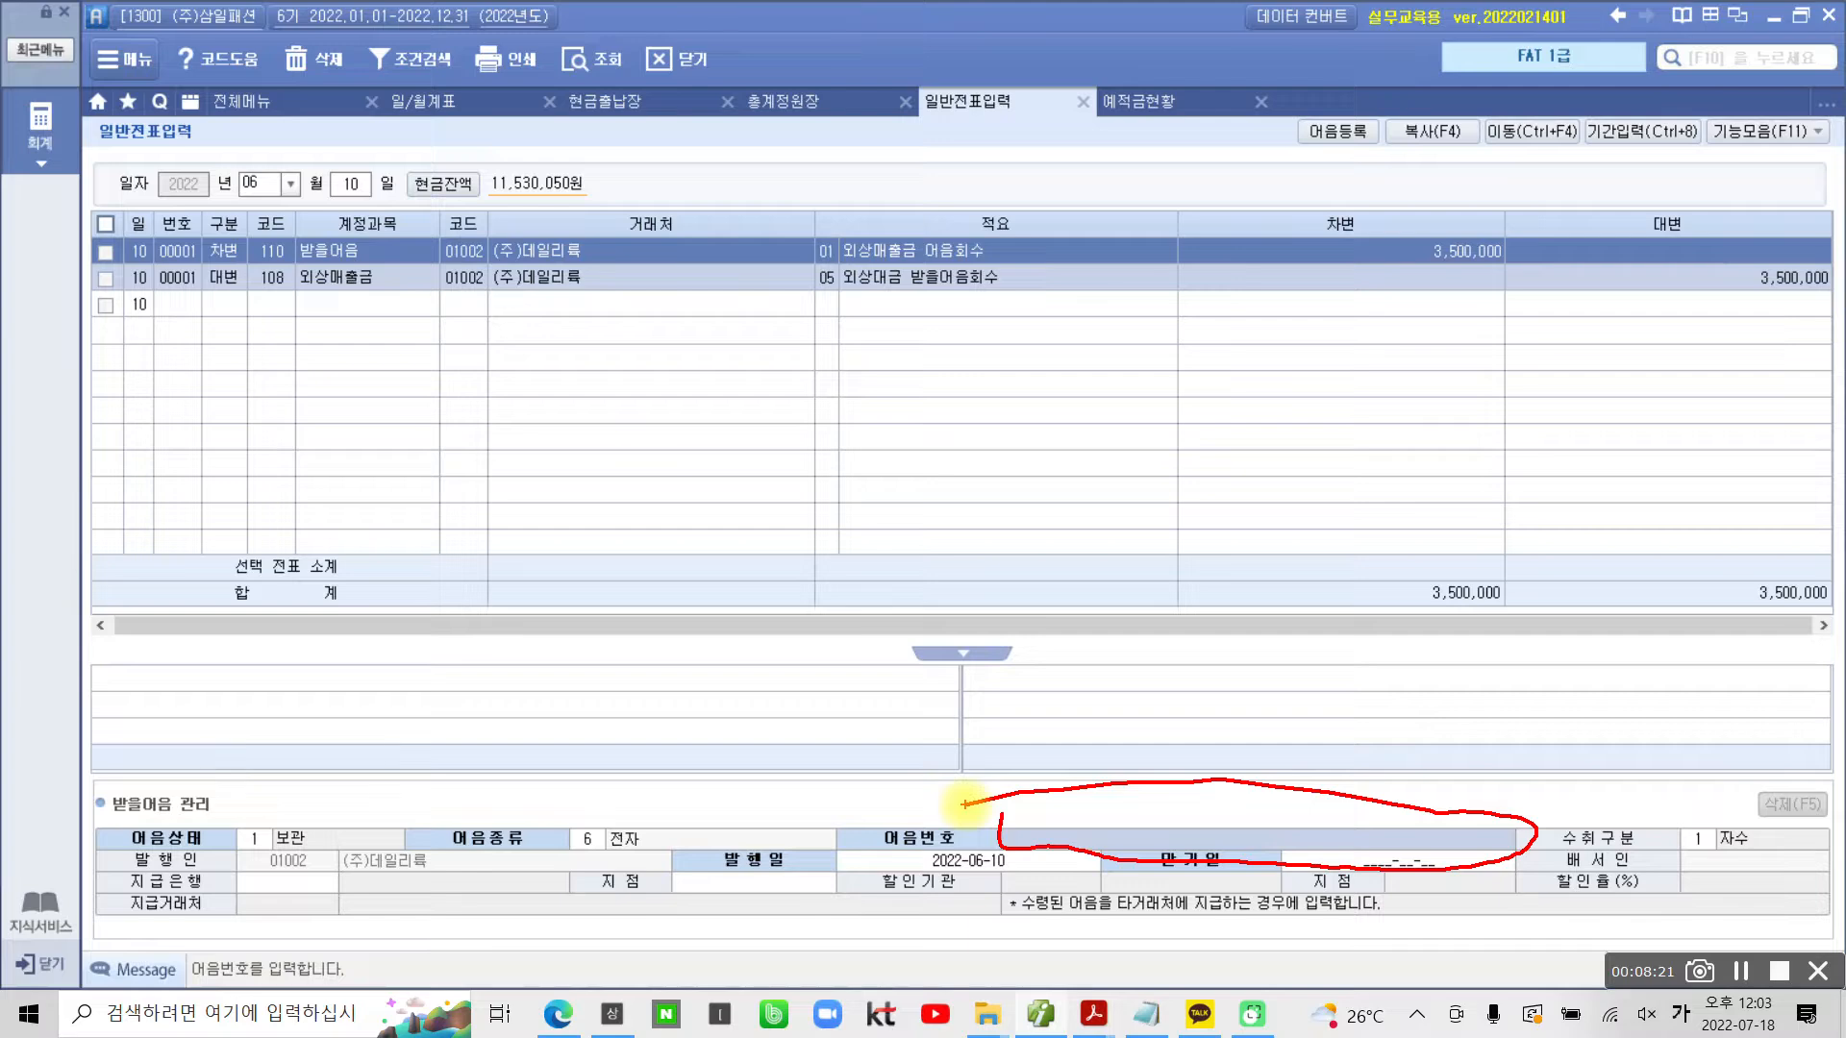
key("ctrl+shift+d")
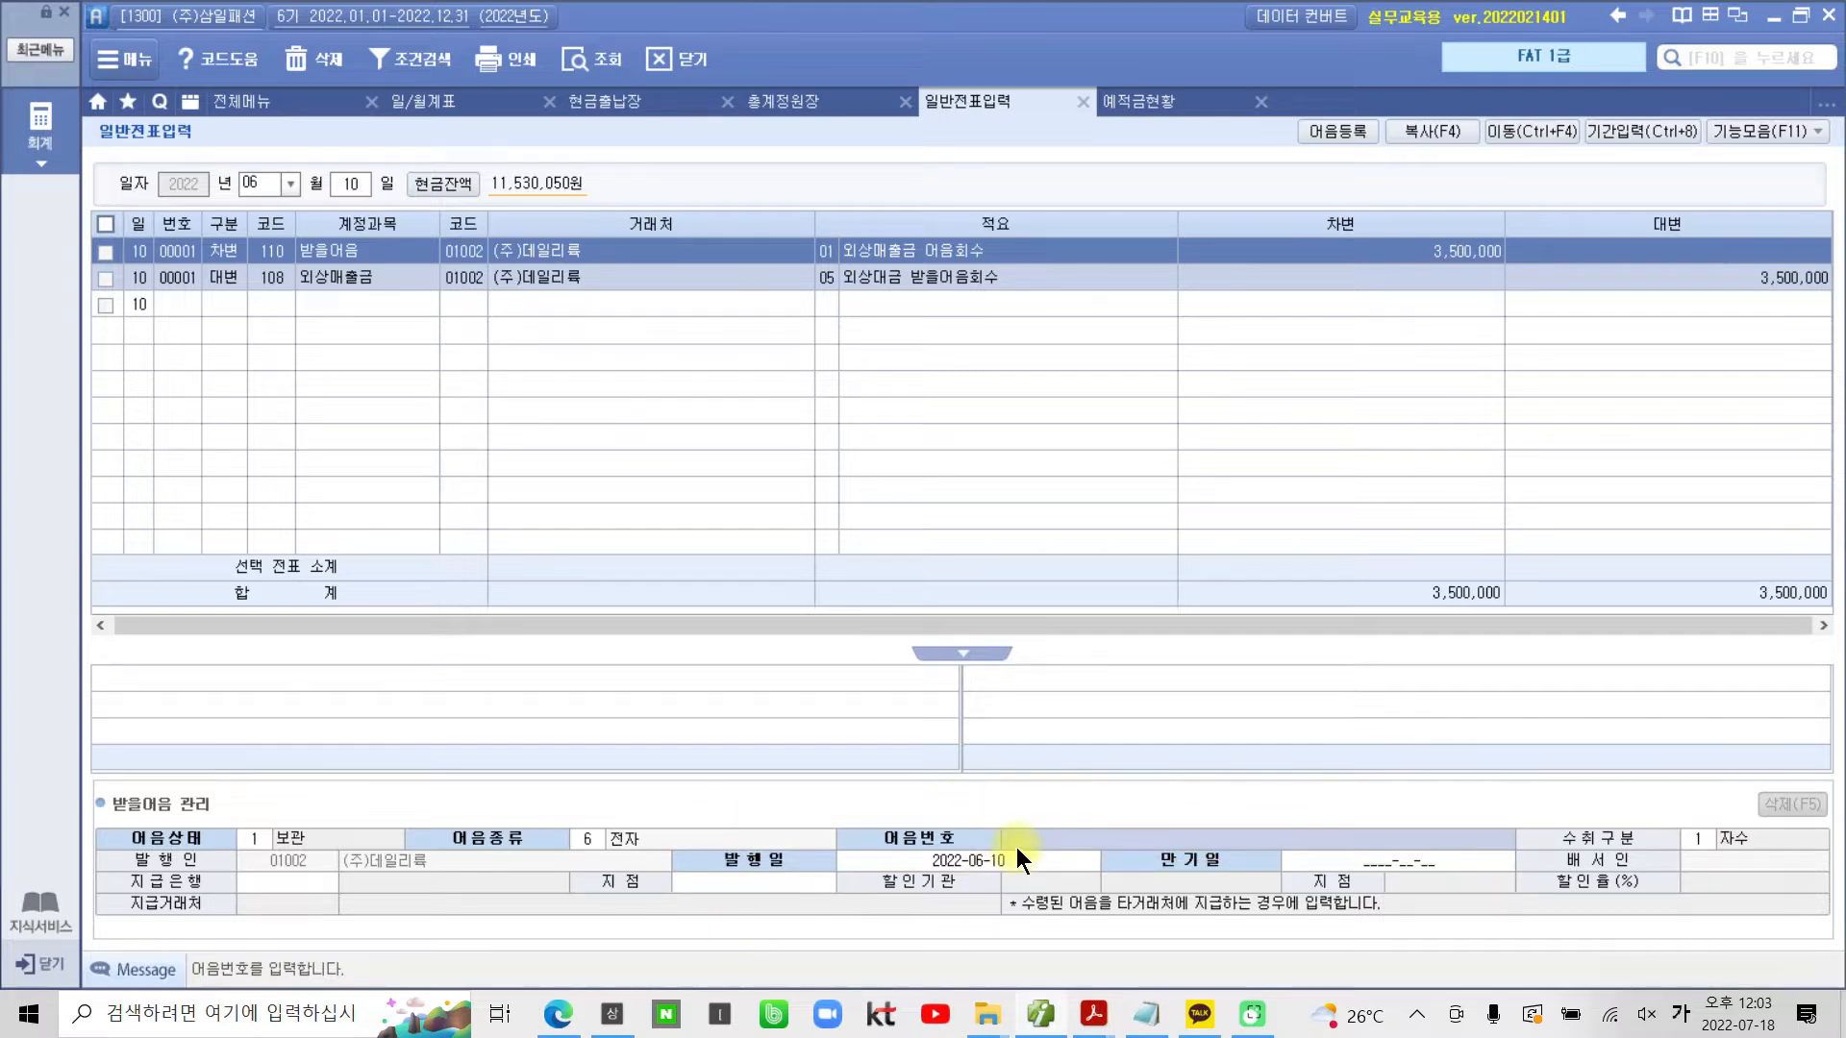
left_click(1017, 842)
type("004")
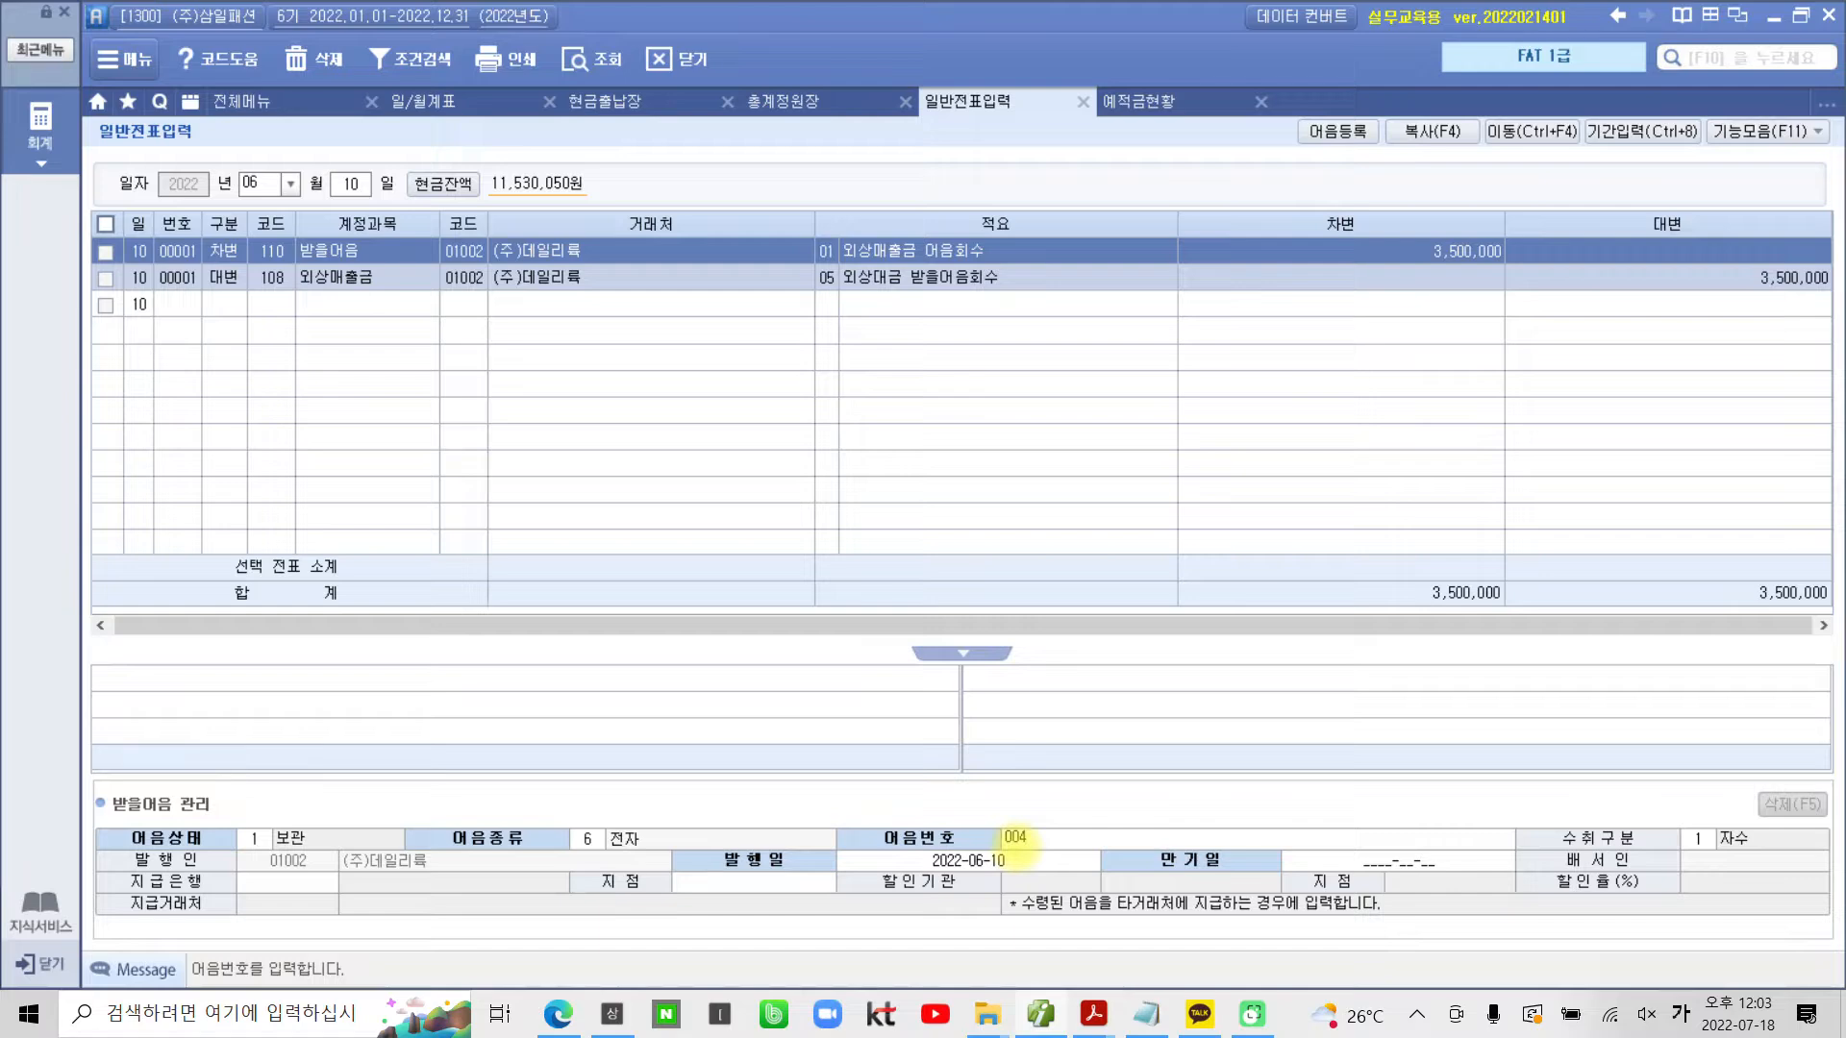
type("20220610")
type("123456789")
key("Return")
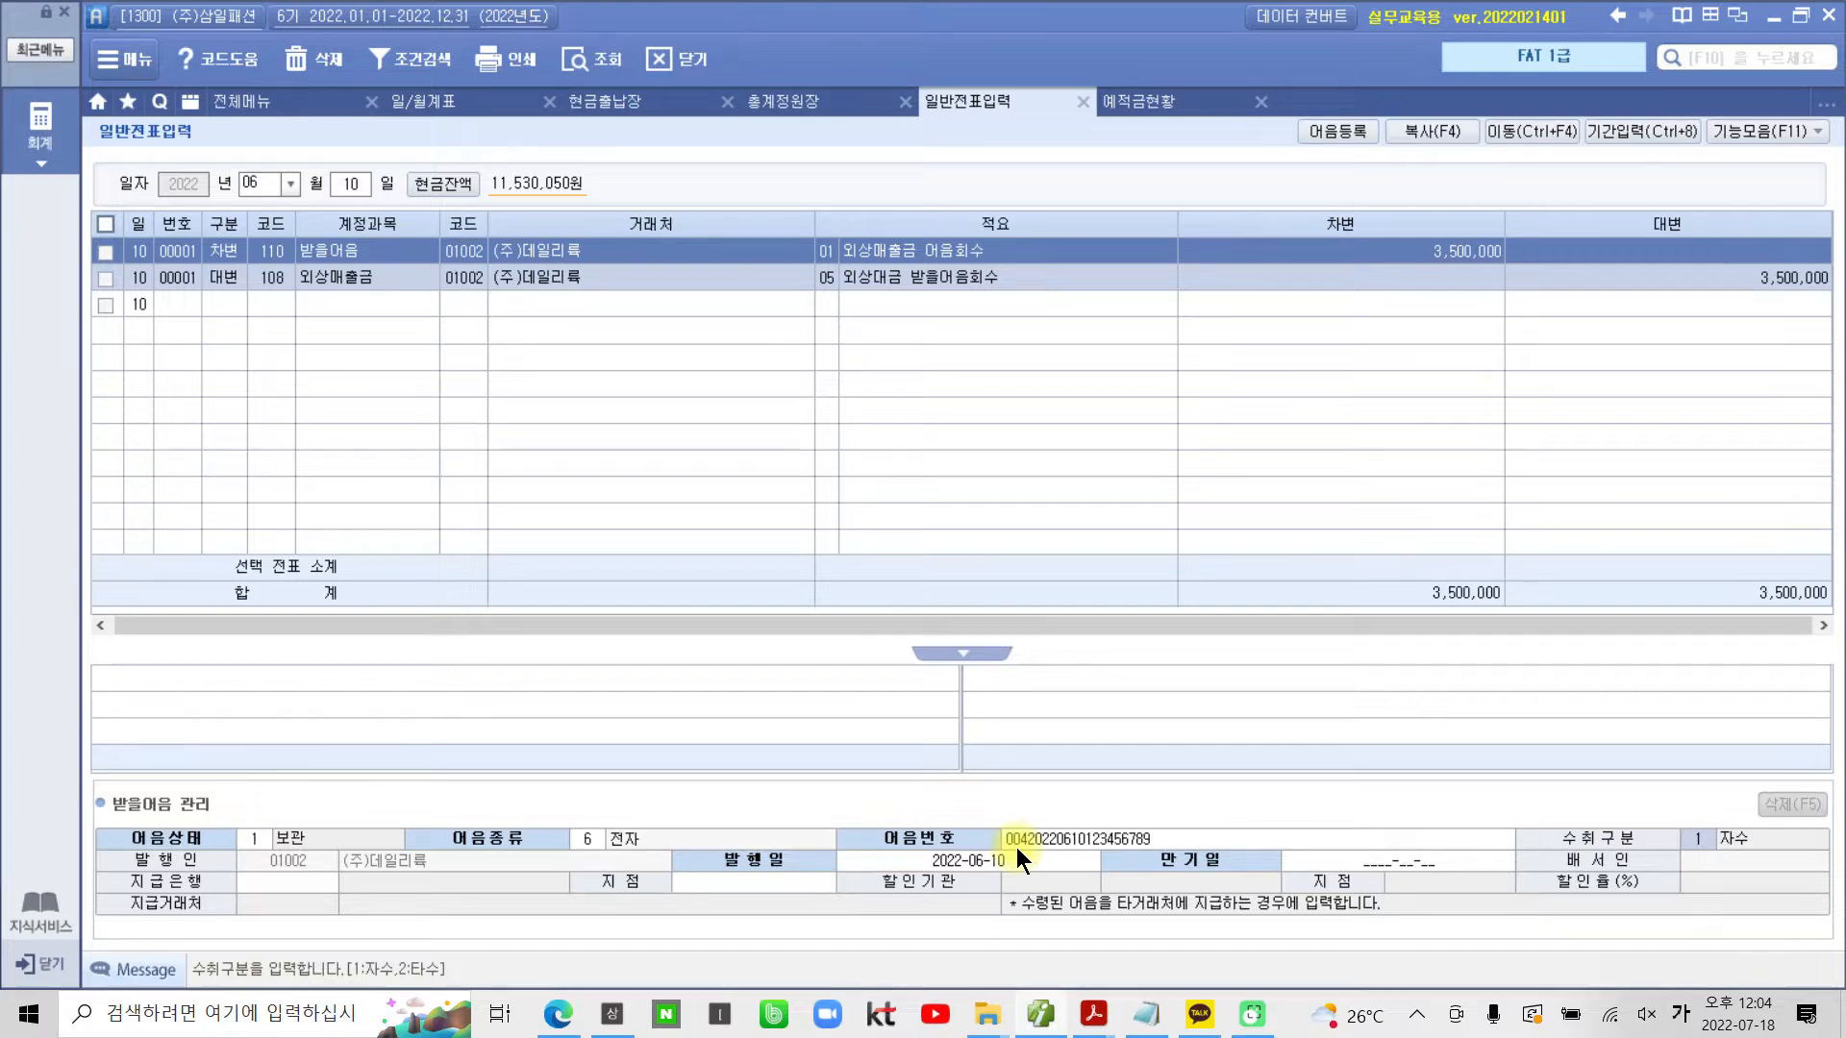
Accept 수취구분 1 자수 and the 발행일 2022-06-10, drawing and clearing a line from the voucher date to 발행일
key("Return")
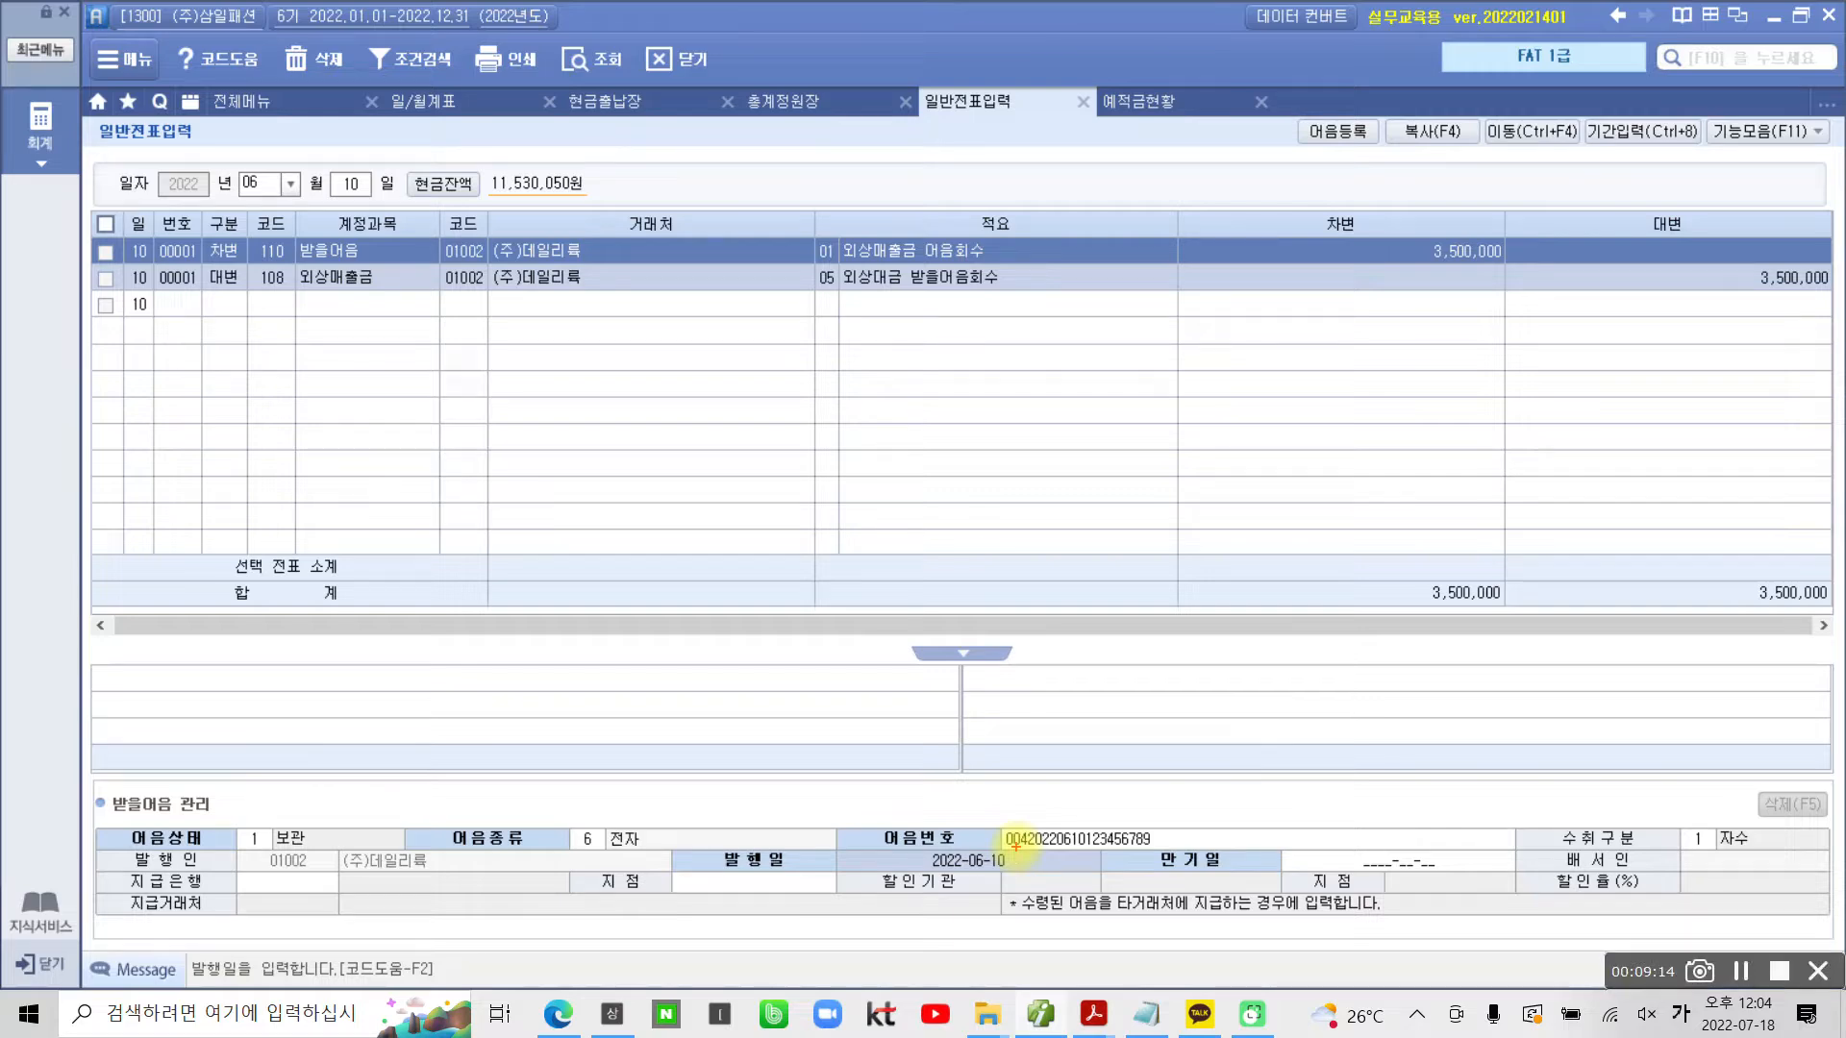
mouse_move(706, 854)
left_mouse_down()
mouse_move(999, 886)
mouse_move(952, 835)
mouse_move(653, 853)
left_mouse_up()
mouse_move(317, 159)
left_mouse_down()
mouse_move(236, 173)
mouse_move(418, 187)
mouse_move(951, 792)
mouse_move(962, 834)
left_mouse_up()
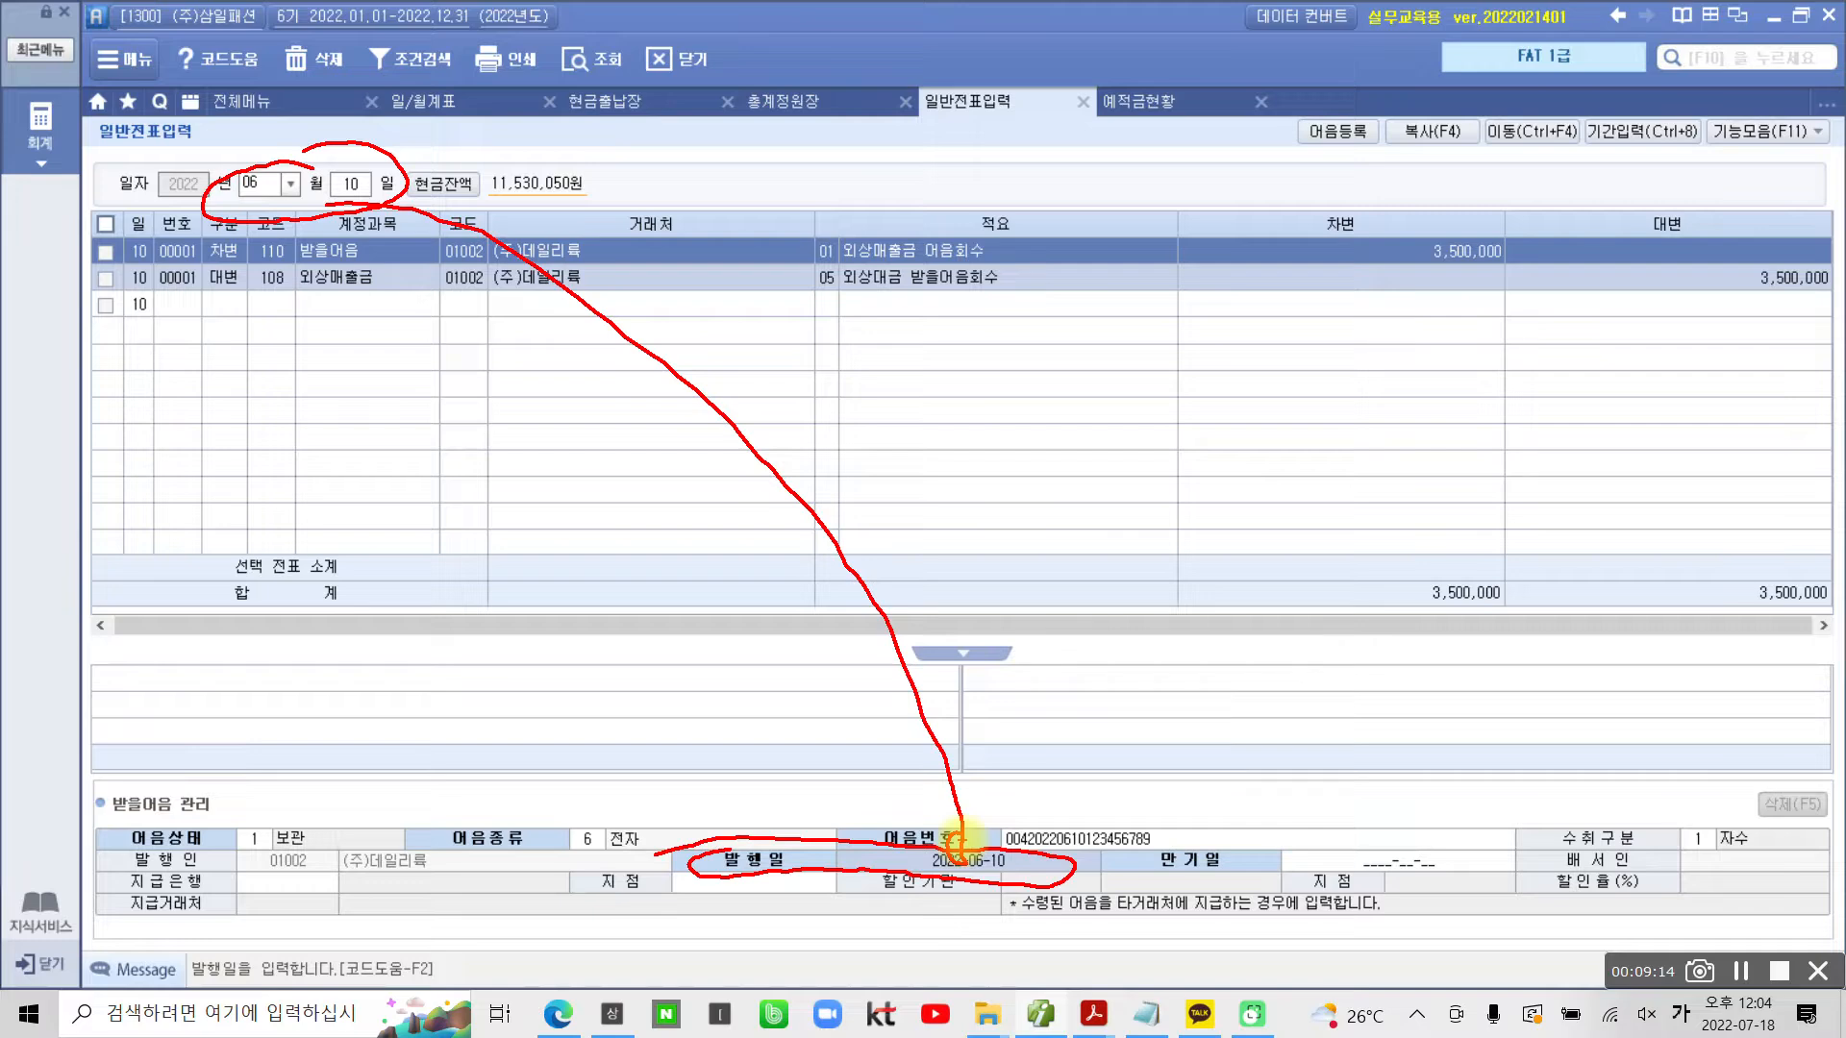
key("Escape")
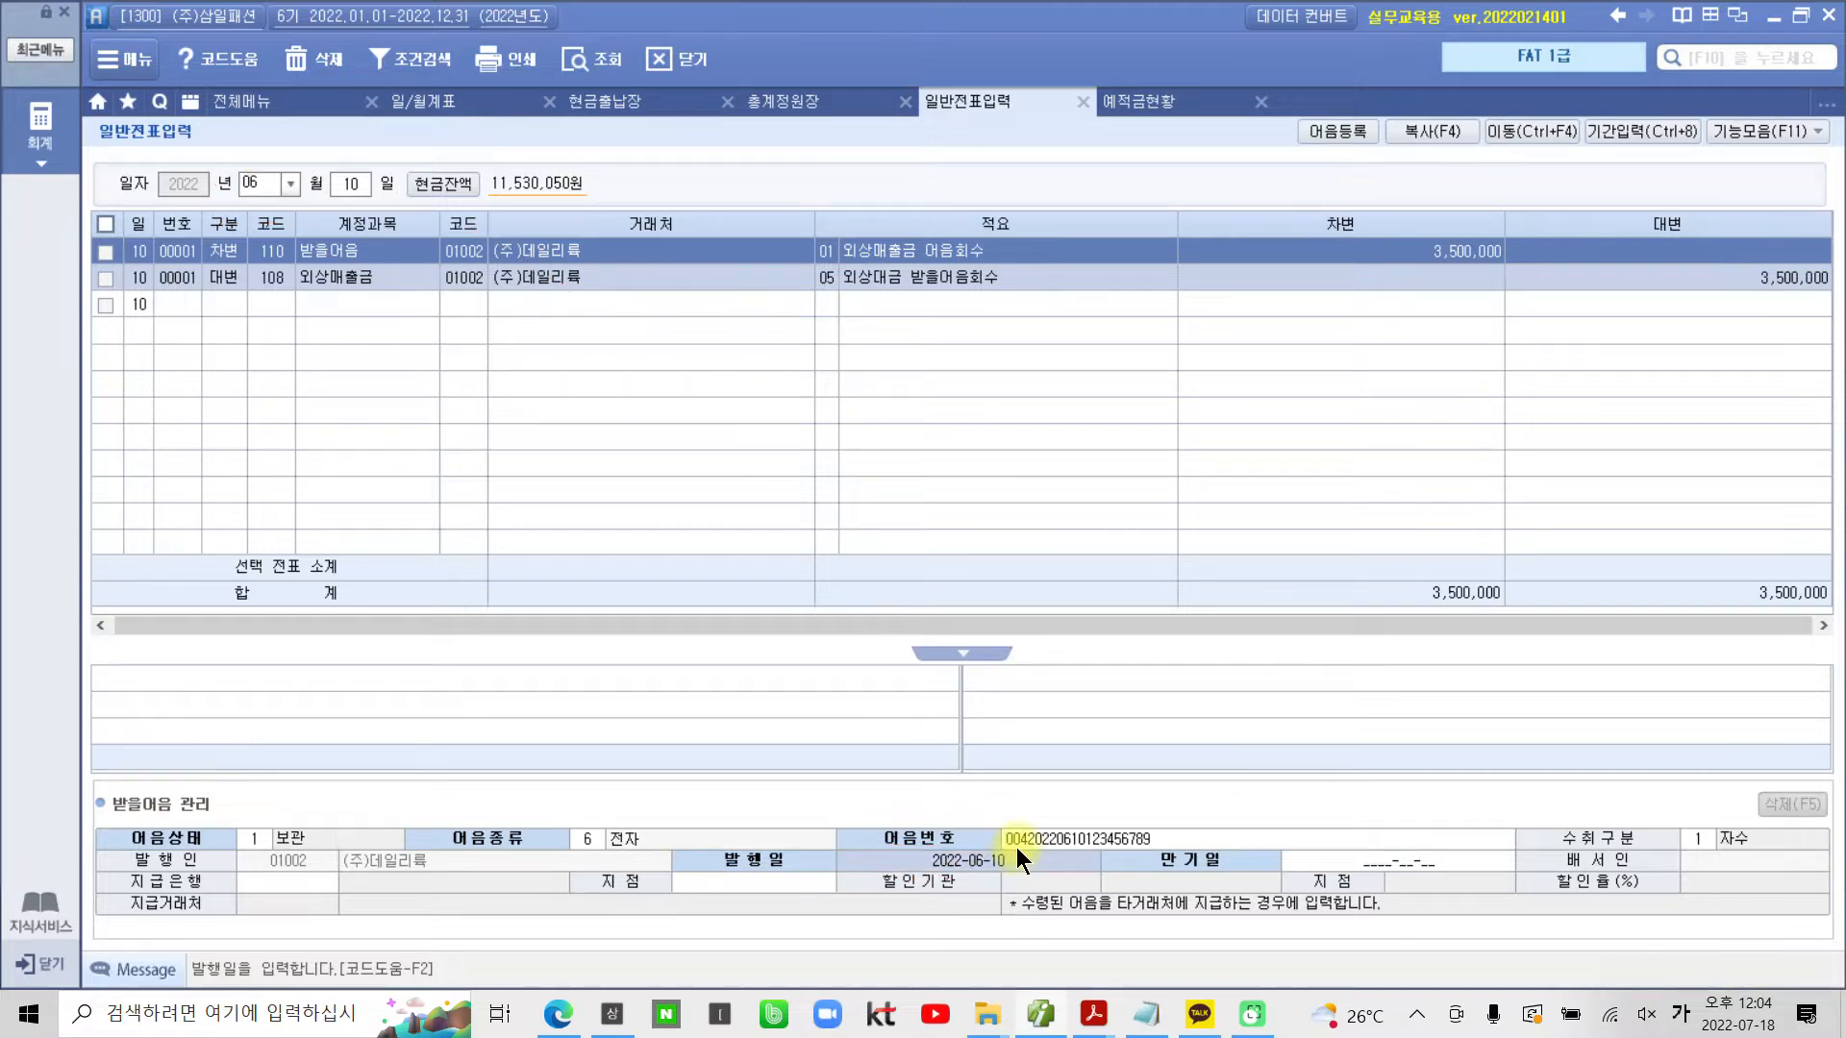
key("Return")
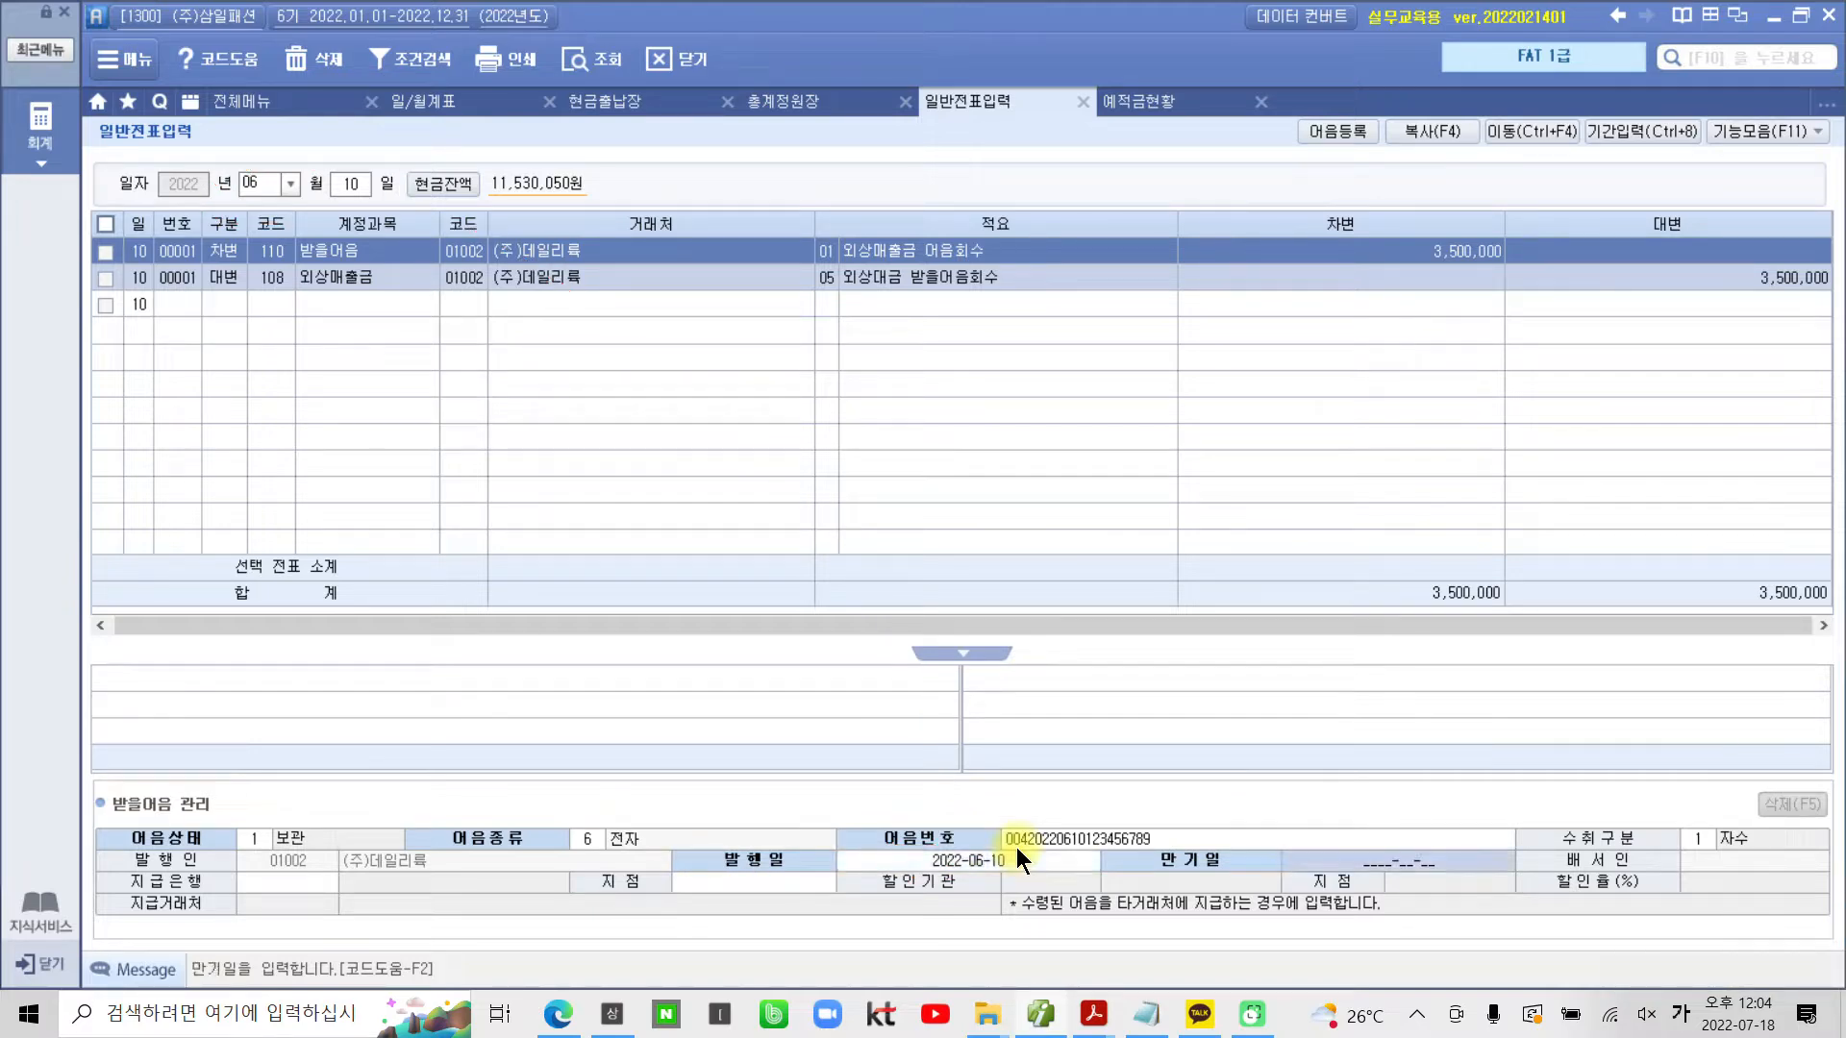
Circle the empty 만기일 field, clear the mark, and switch to the electronic note PDF in Adobe Acrobat Reader
mouse_move(1016, 846)
left_mouse_down()
mouse_move(1120, 869)
mouse_move(1466, 884)
mouse_move(1423, 812)
mouse_move(1057, 825)
left_mouse_up()
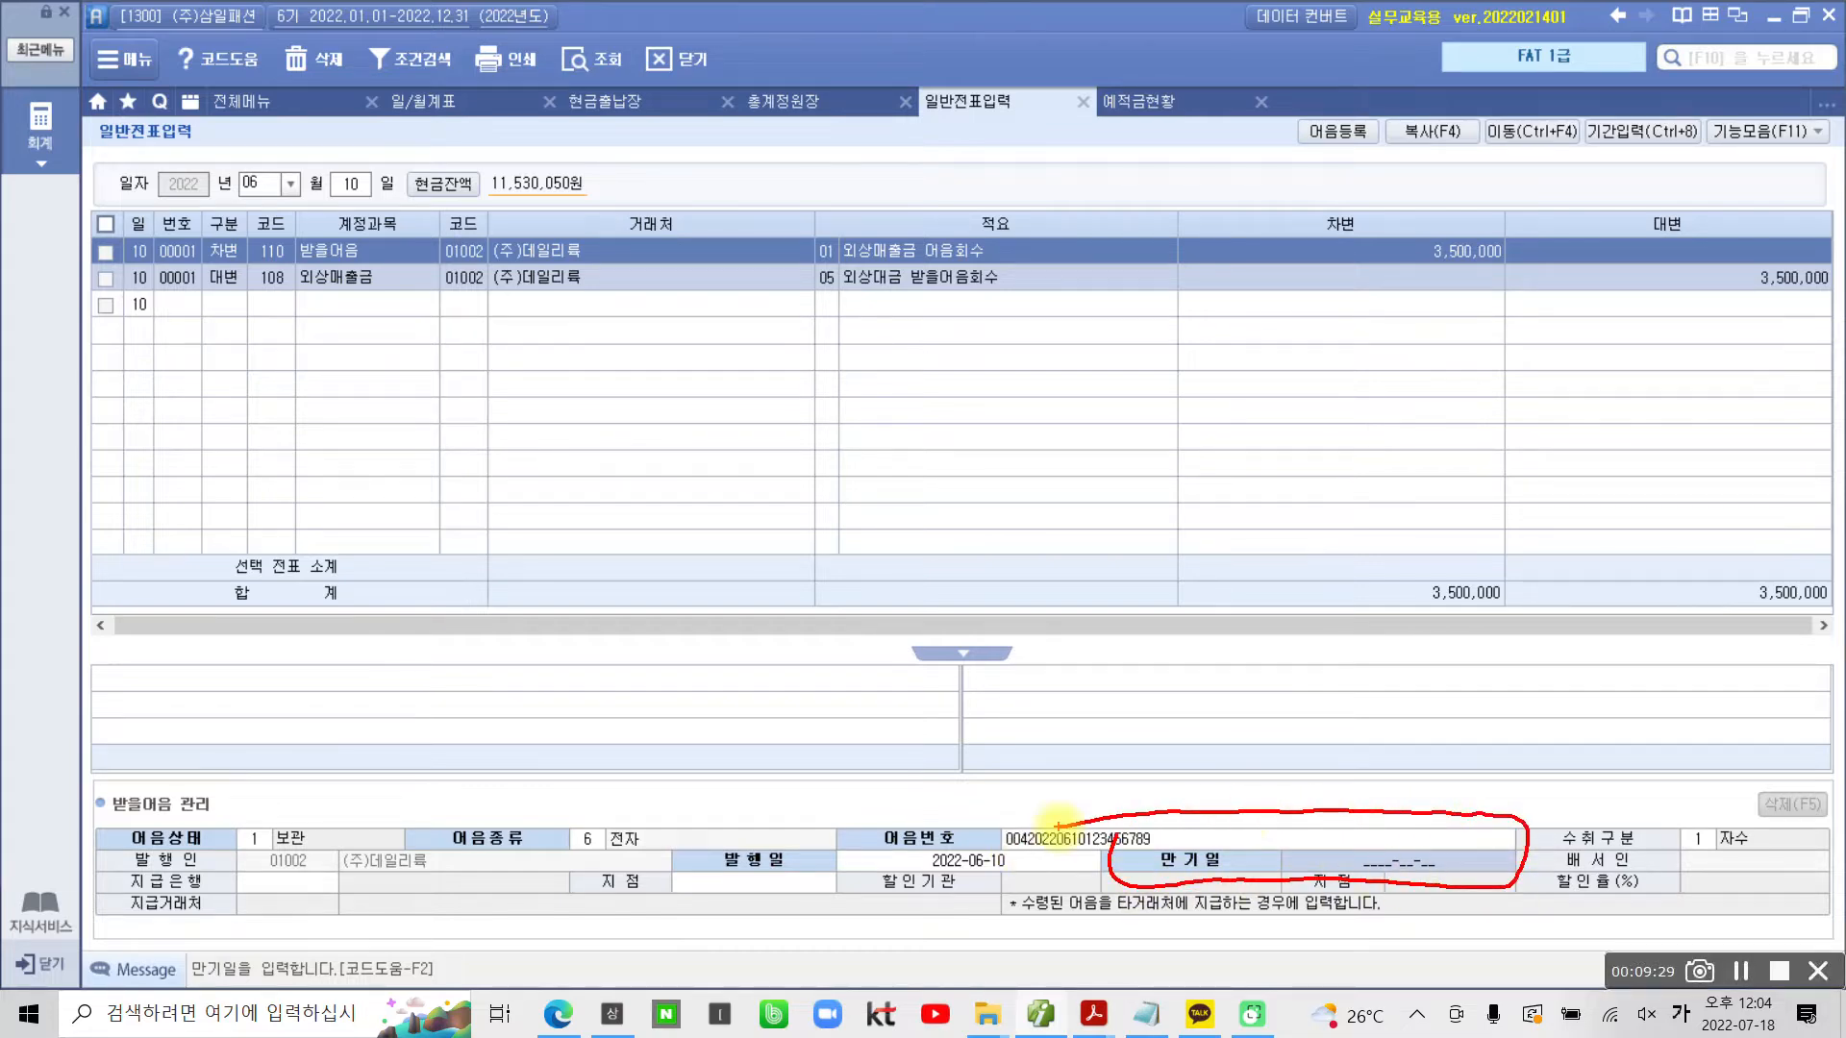
key("Escape")
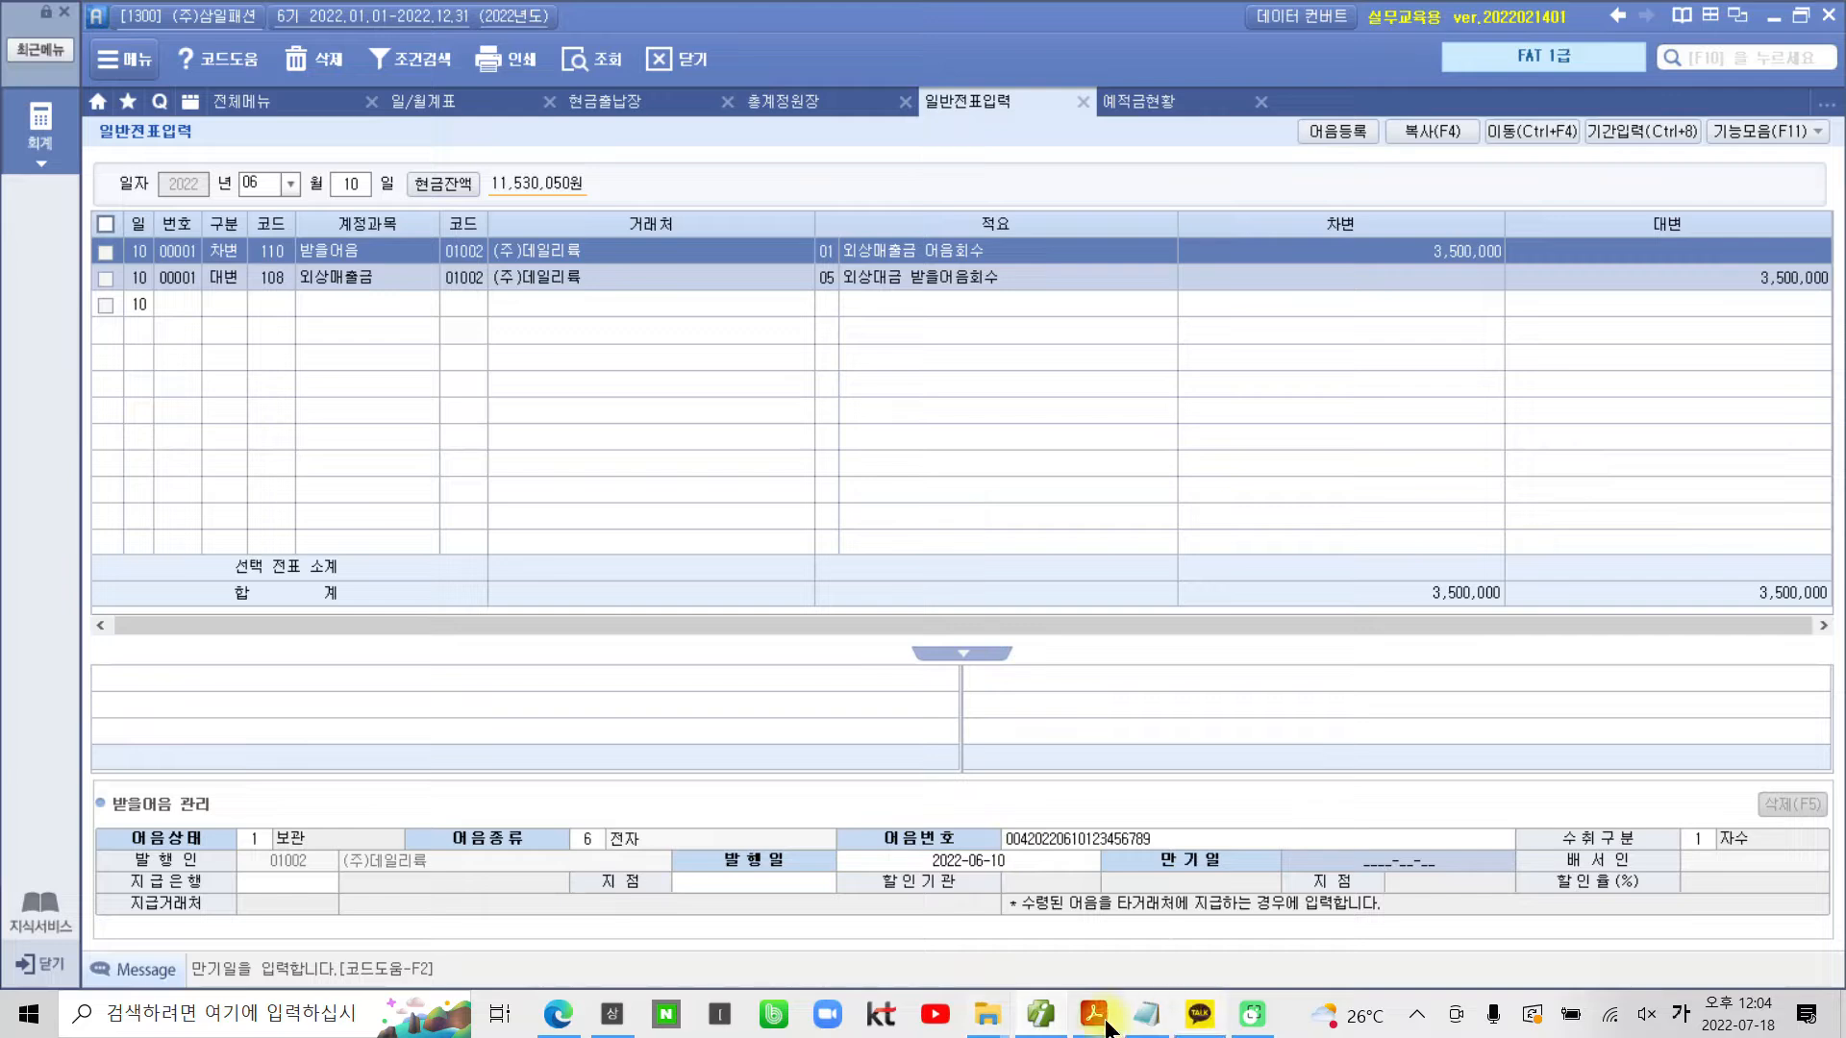
mouse_move(1093, 1017)
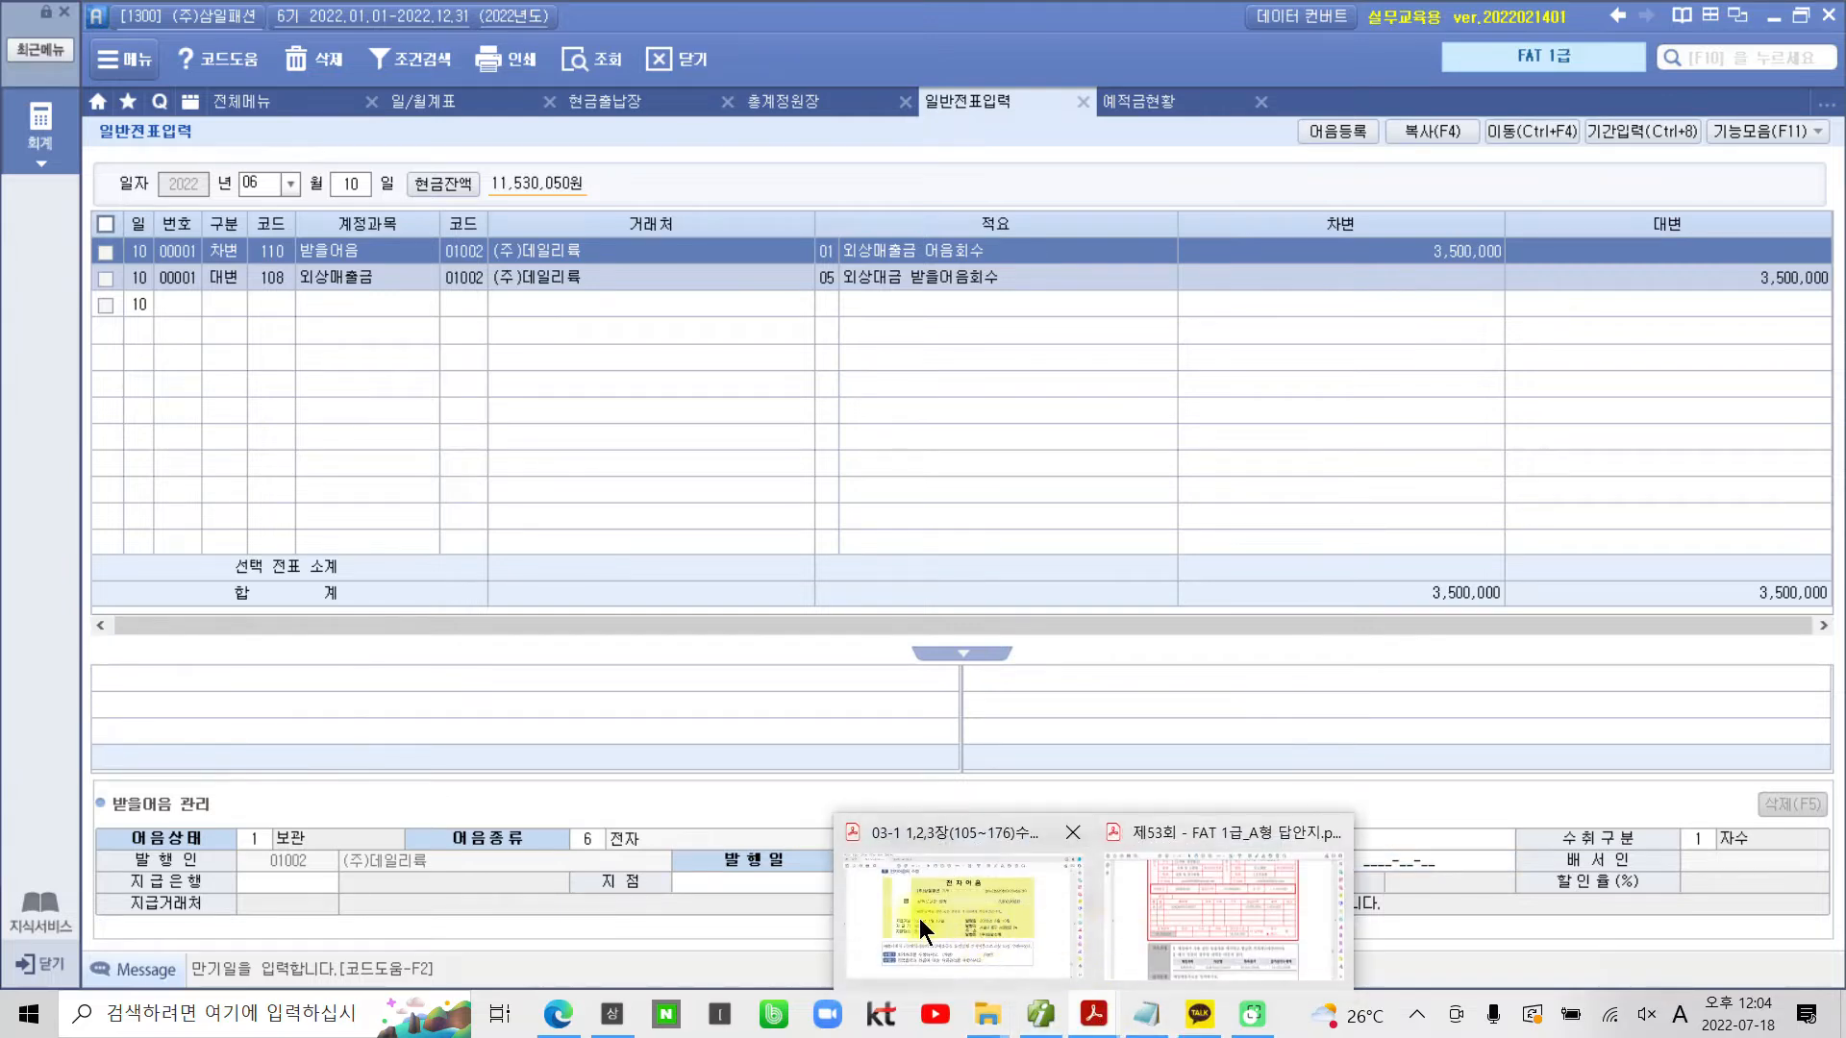
left_click(981, 924)
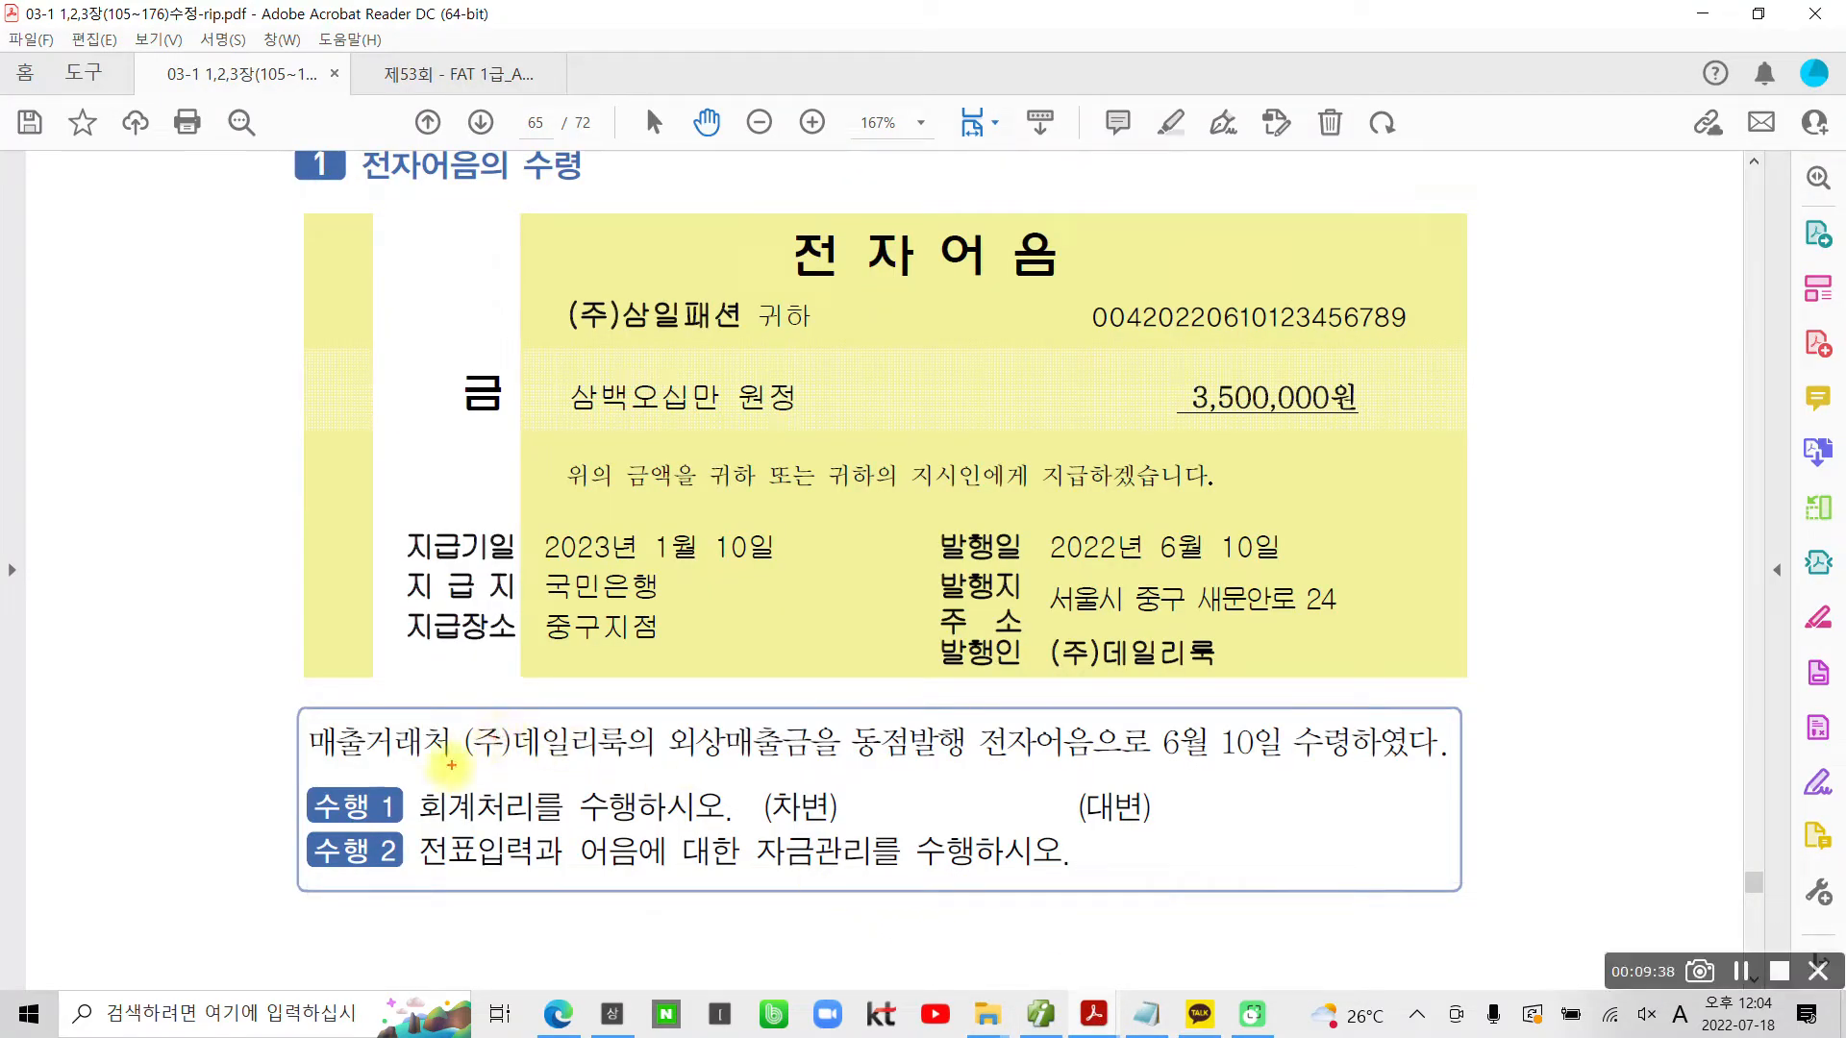
Box the 지급기일 2023년 1월 10일 on the electronic note and handwrite a label beside it
mouse_move(423, 545)
left_mouse_down()
mouse_move(397, 502)
mouse_move(842, 566)
left_mouse_up()
left_click_drag(407, 544, 304, 530)
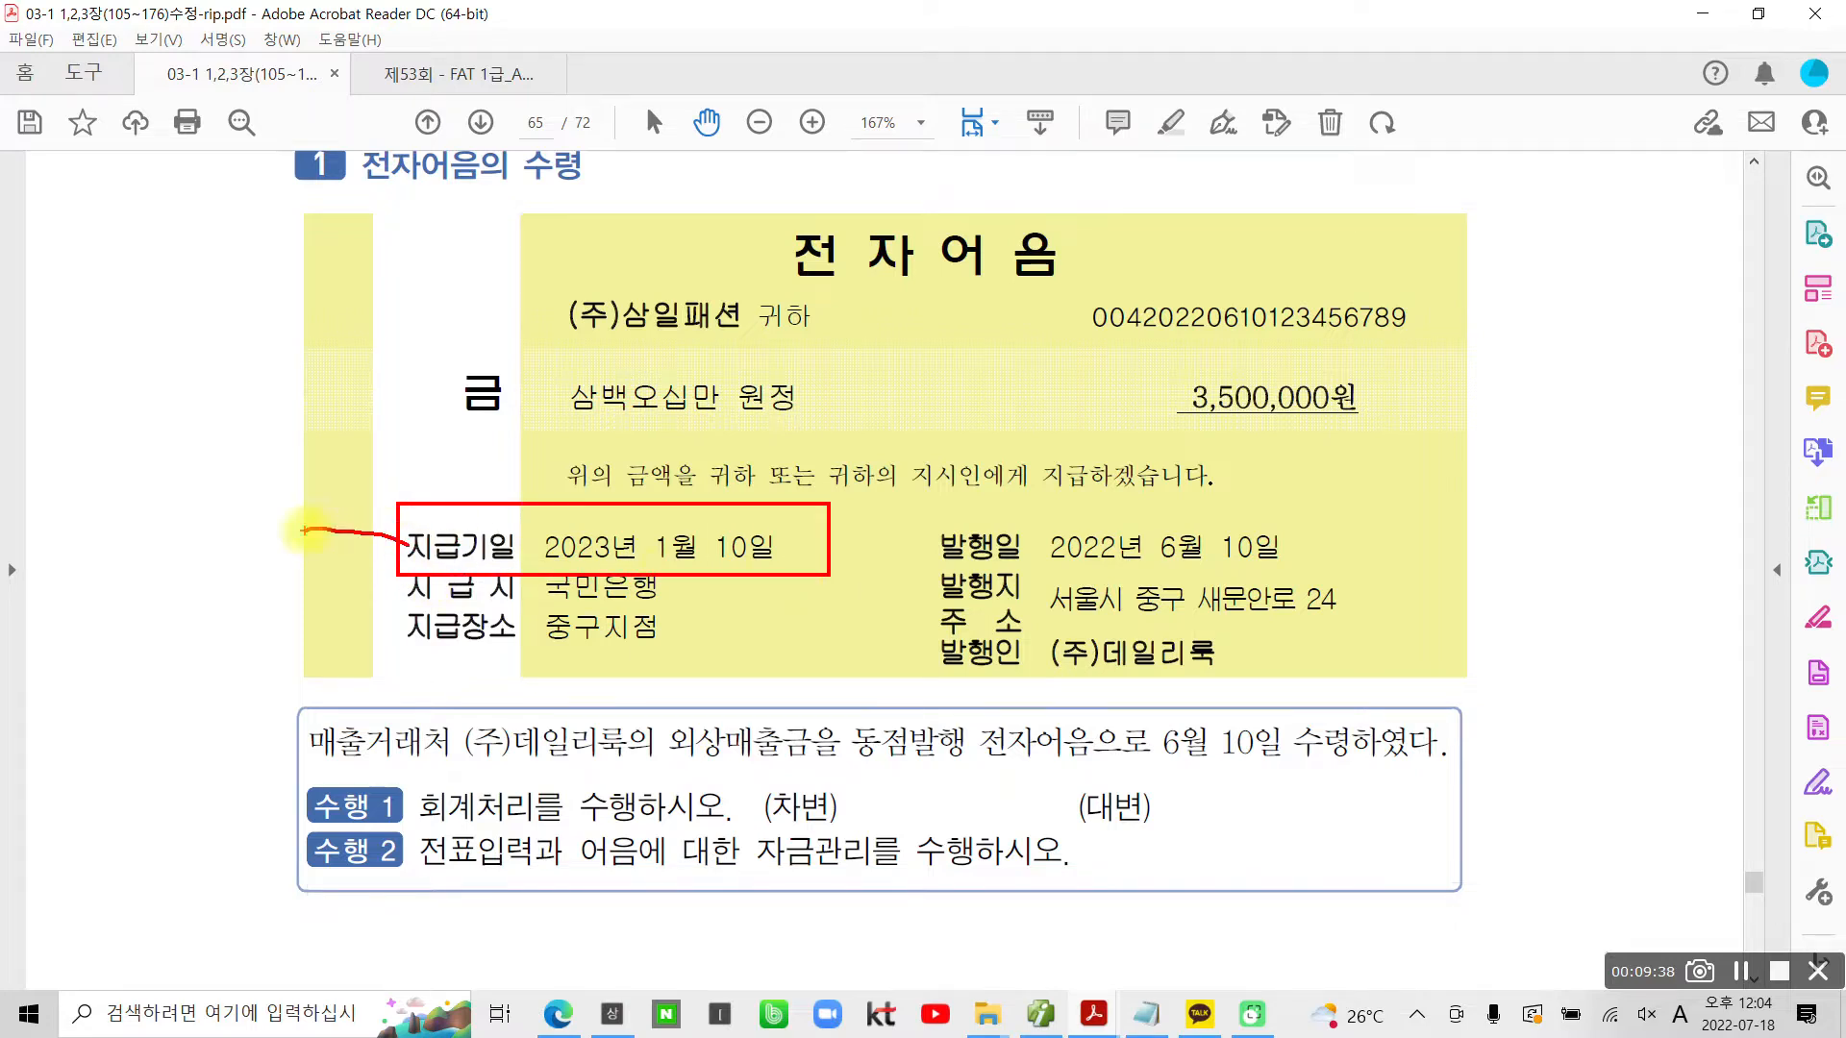
left_click_drag(137, 473, 187, 517)
mouse_move(199, 422)
left_mouse_down()
mouse_move(204, 524)
mouse_move(240, 473)
left_mouse_up()
left_click_drag(181, 540, 228, 571)
mouse_move(224, 500)
left_mouse_down()
mouse_move(260, 524)
mouse_move(248, 565)
left_mouse_up()
mouse_move(273, 459)
left_mouse_down()
mouse_move(275, 584)
mouse_move(322, 444)
left_mouse_up()
mouse_move(336, 415)
left_mouse_down()
mouse_move(358, 544)
mouse_move(382, 535)
left_mouse_up()
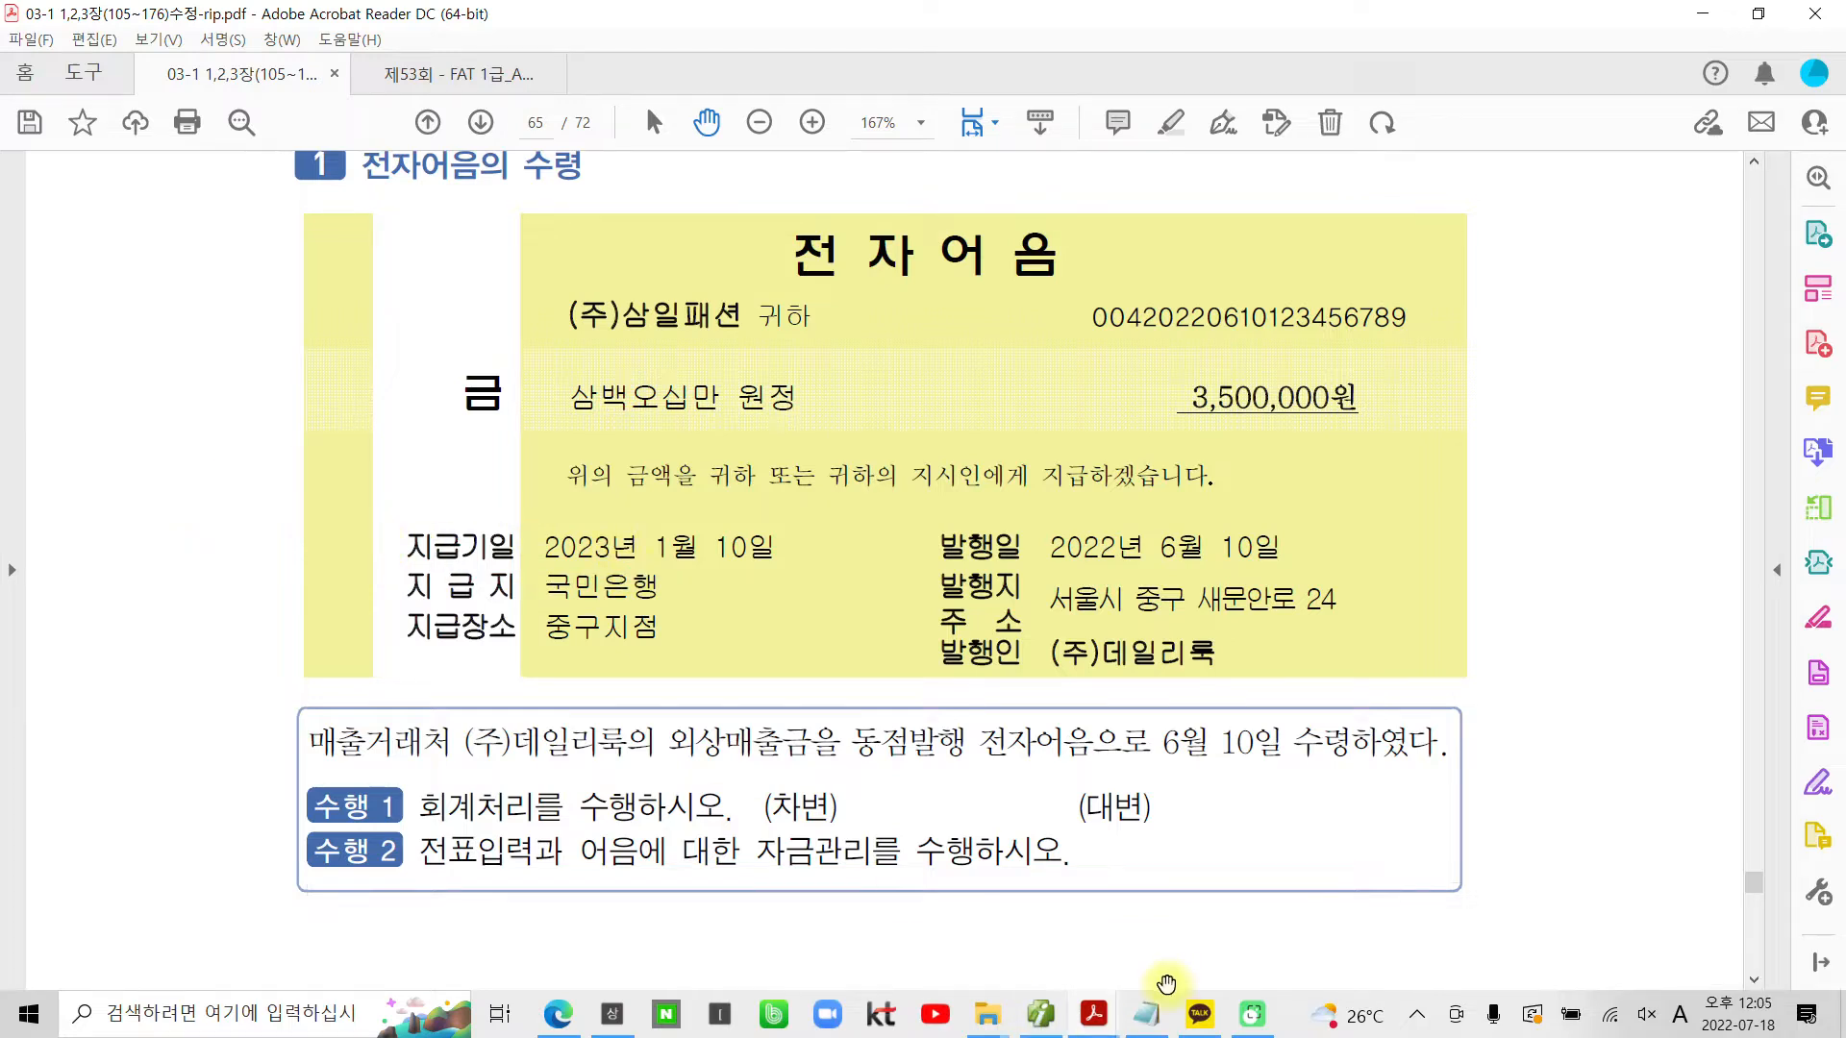
Switch back to the accounting program and set the note's 만기일 to 2023-01-10
mouse_move(1106, 1024)
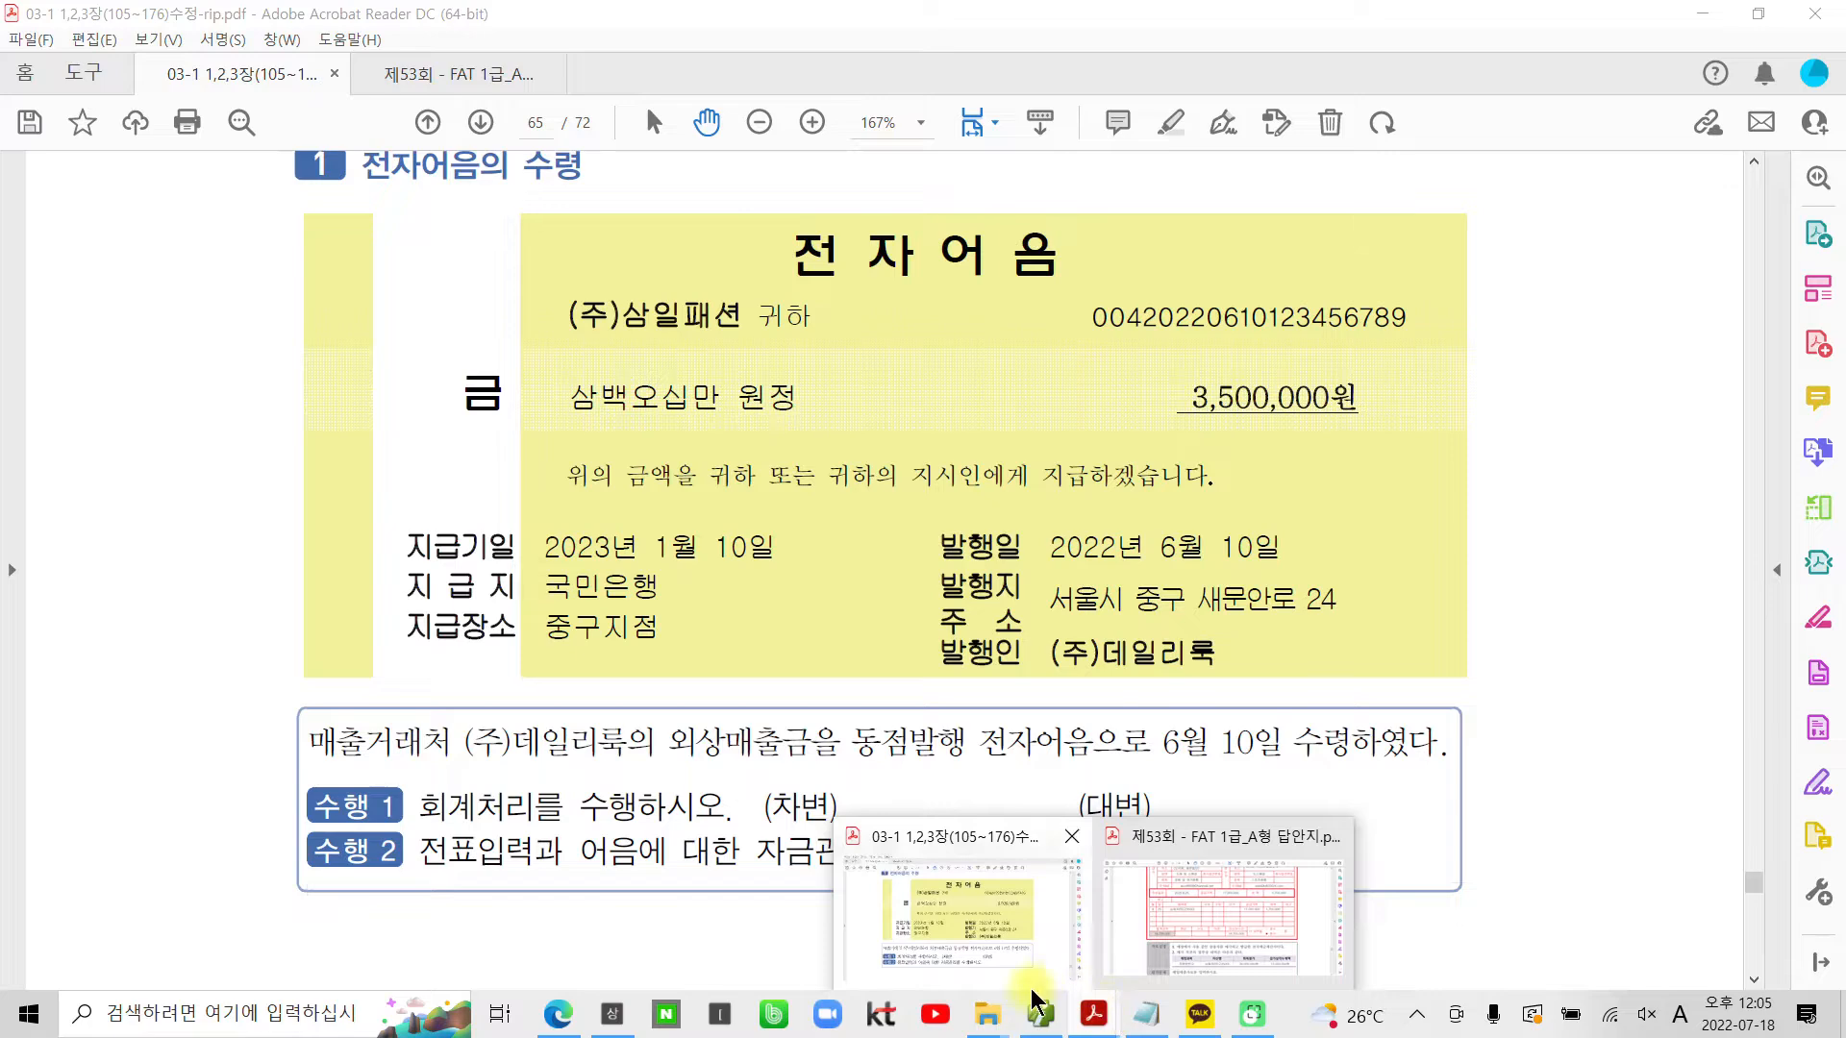
left_click(1060, 1019)
type("2023-")
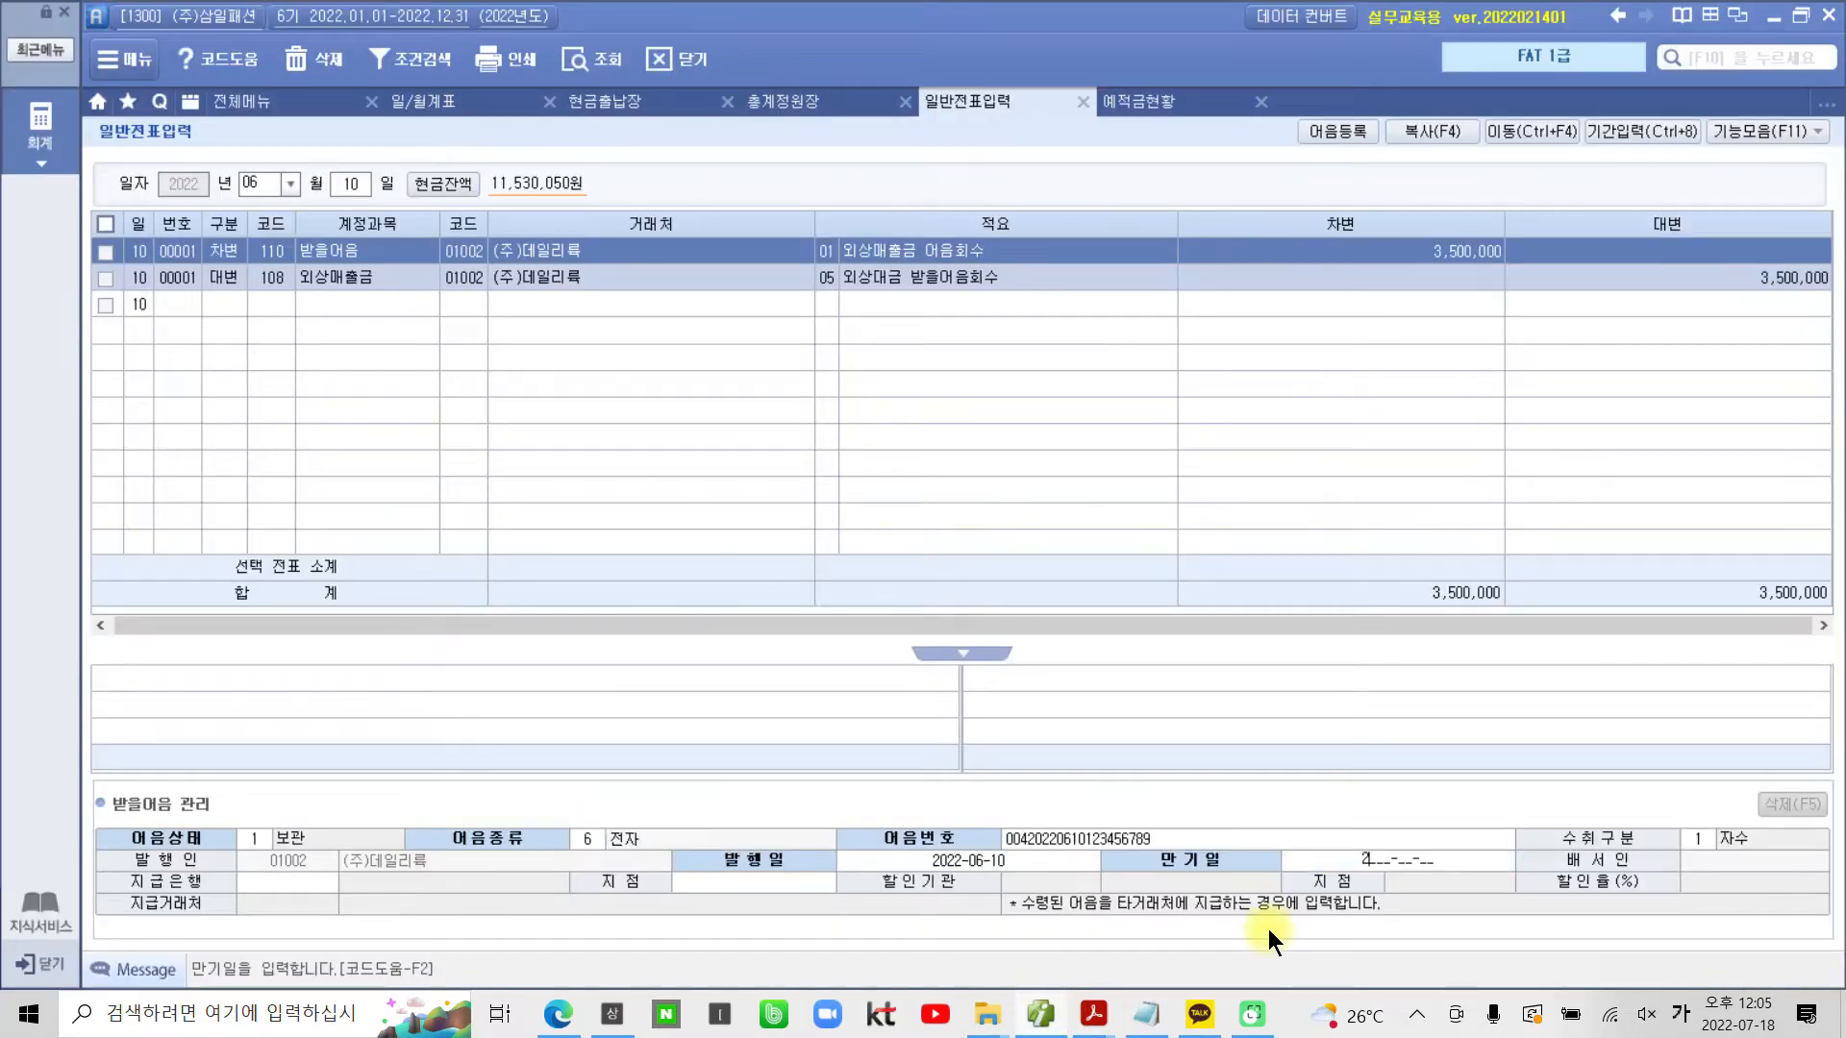
type("01-10")
key("Return")
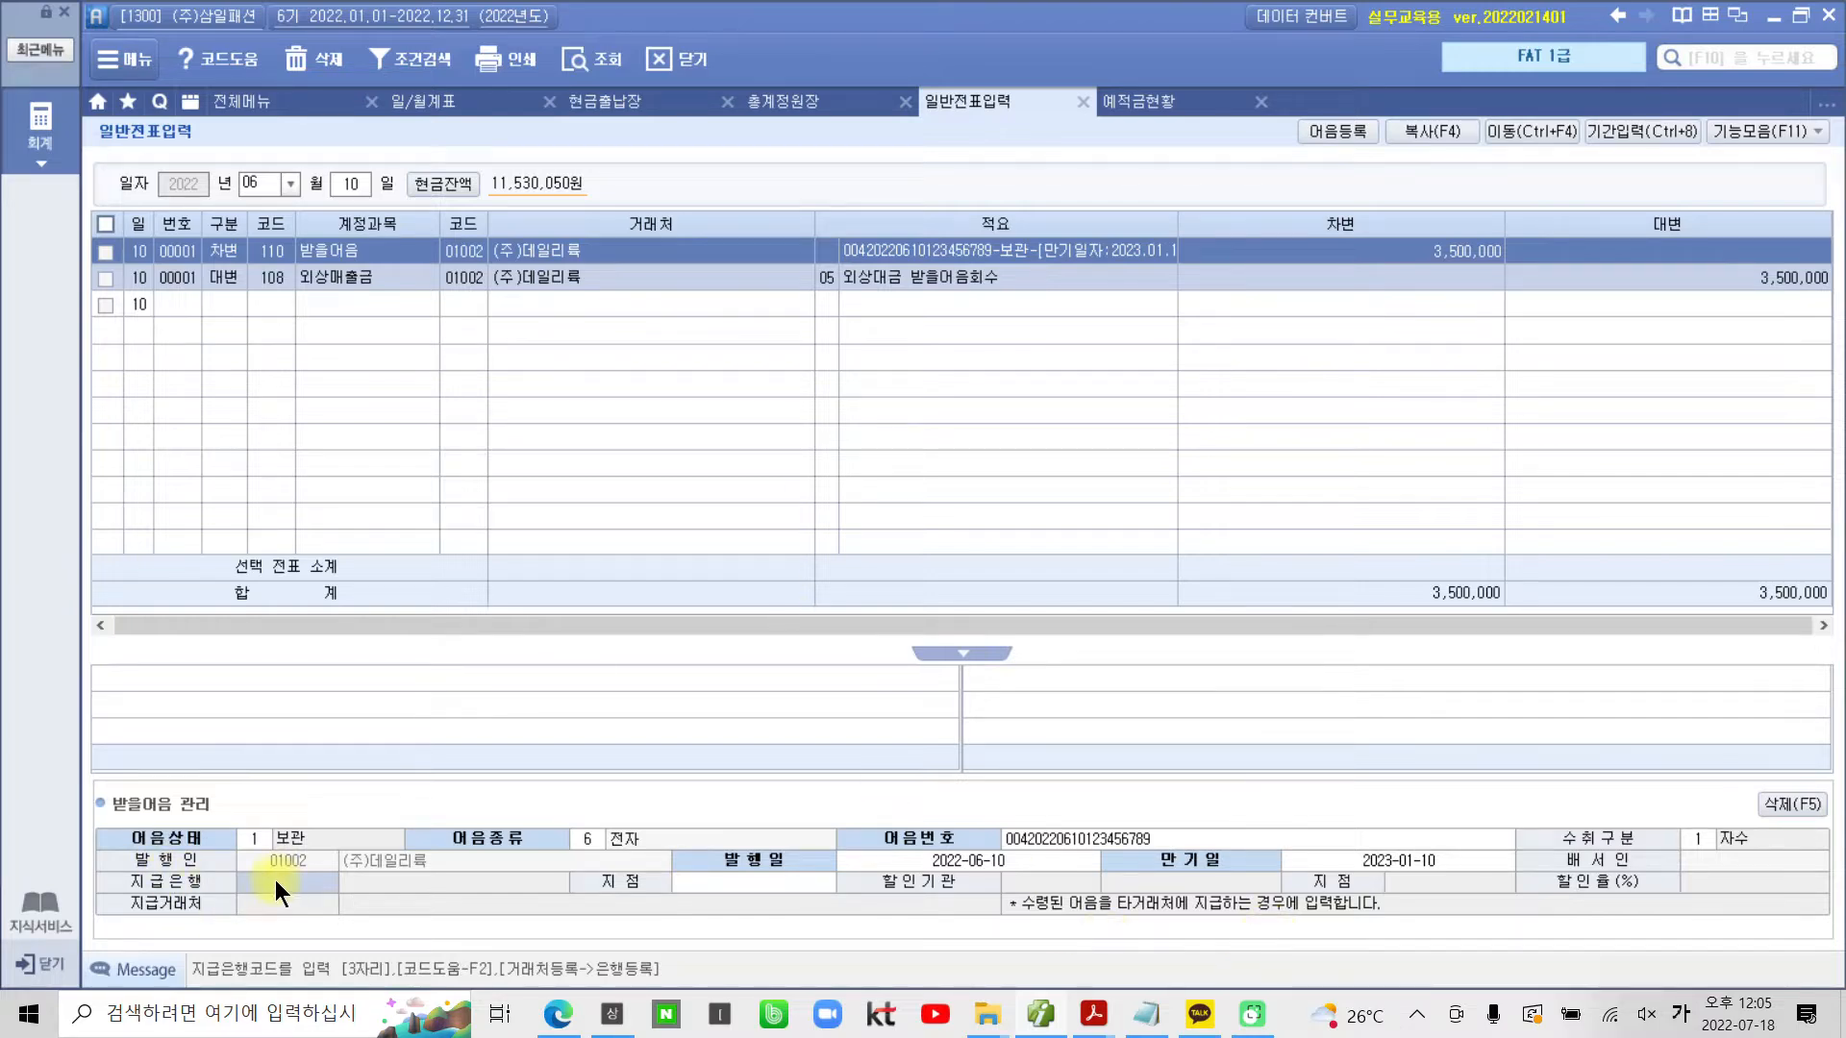
Set the 지급은행 to 100 국민은행 using the bank code lookup, and enter 중구지점 as its 지점
key("F2")
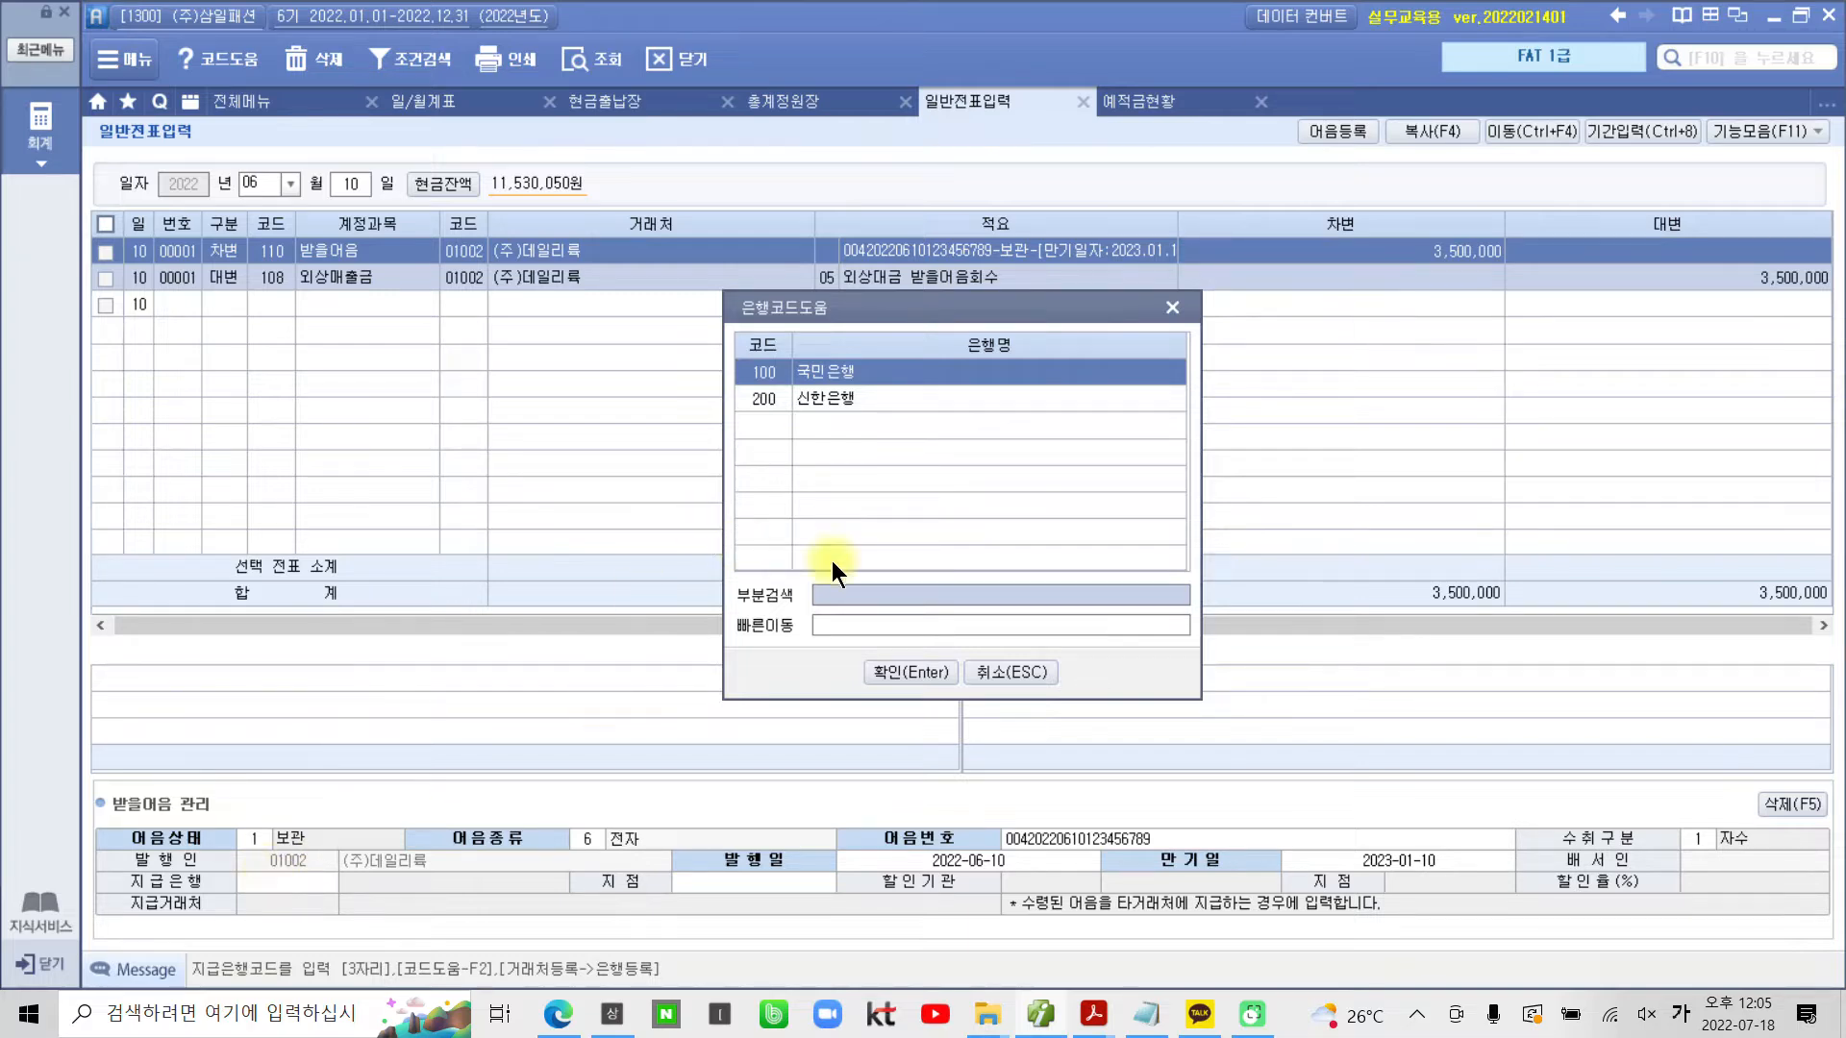
left_click(901, 671)
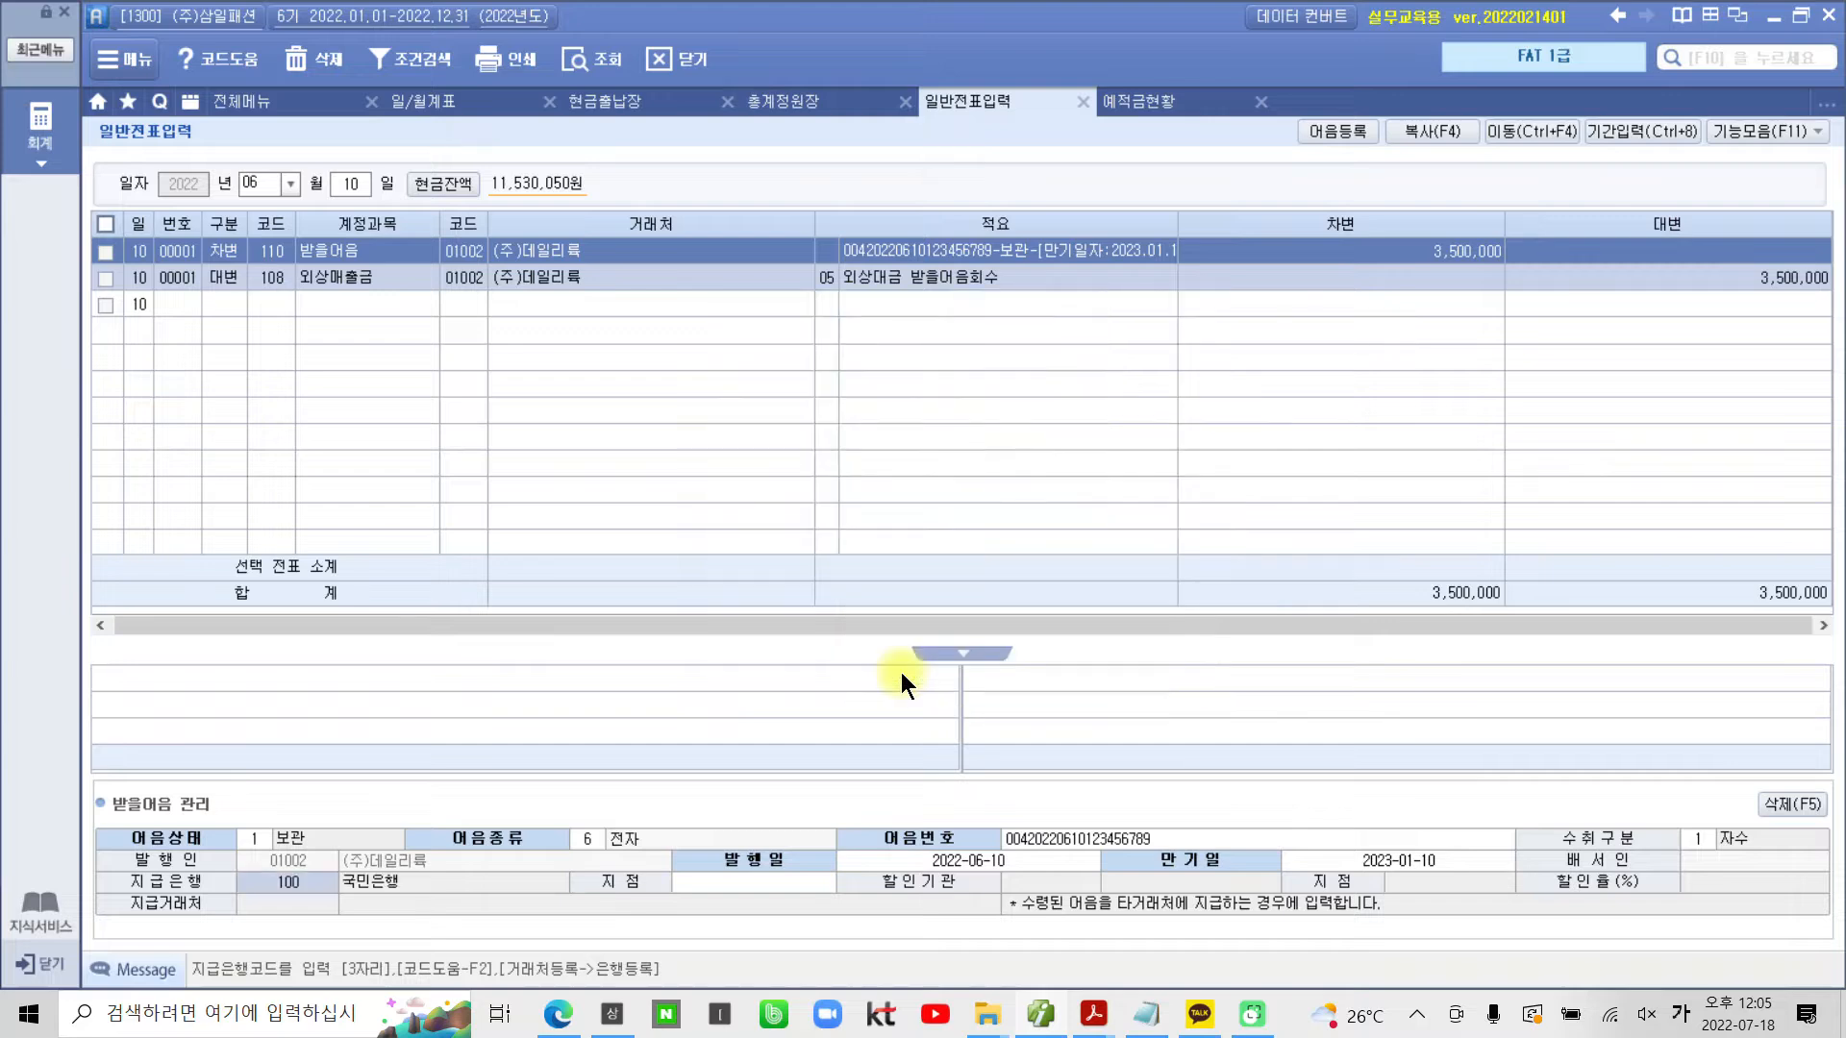
key("Return")
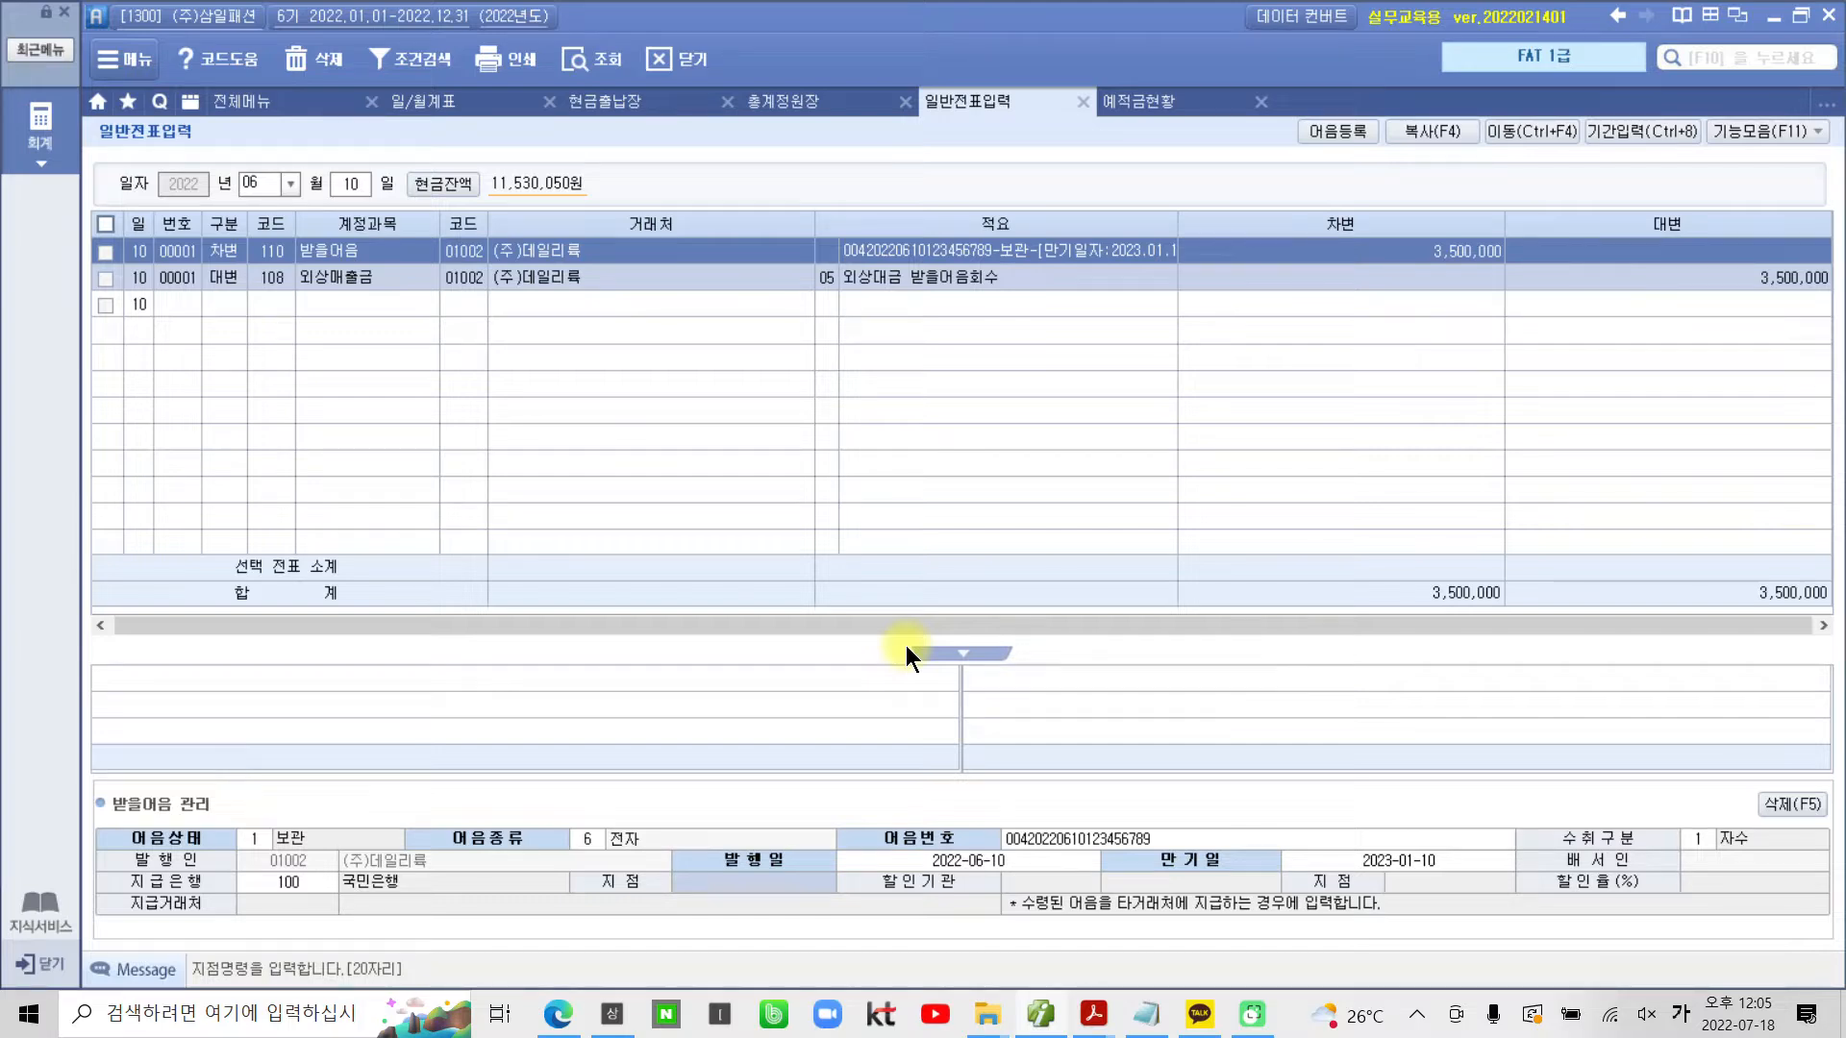
type("중구점")
type("점")
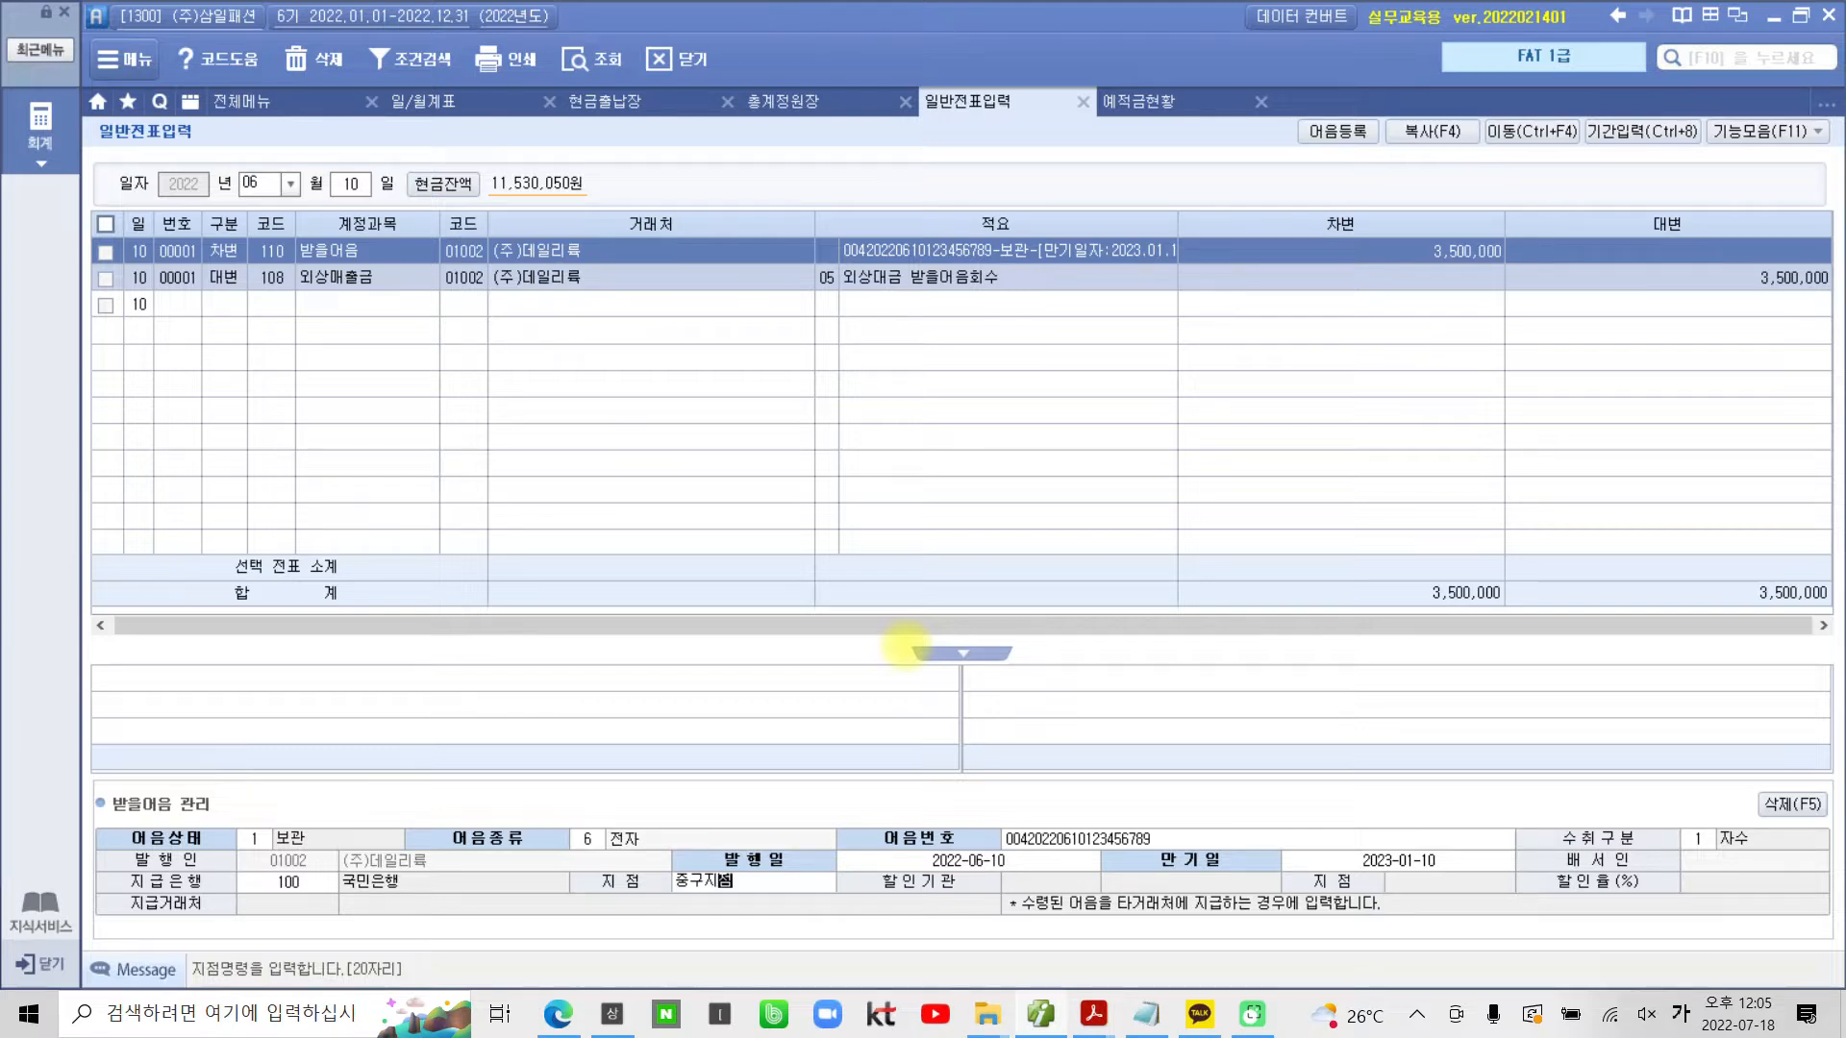
key("Return")
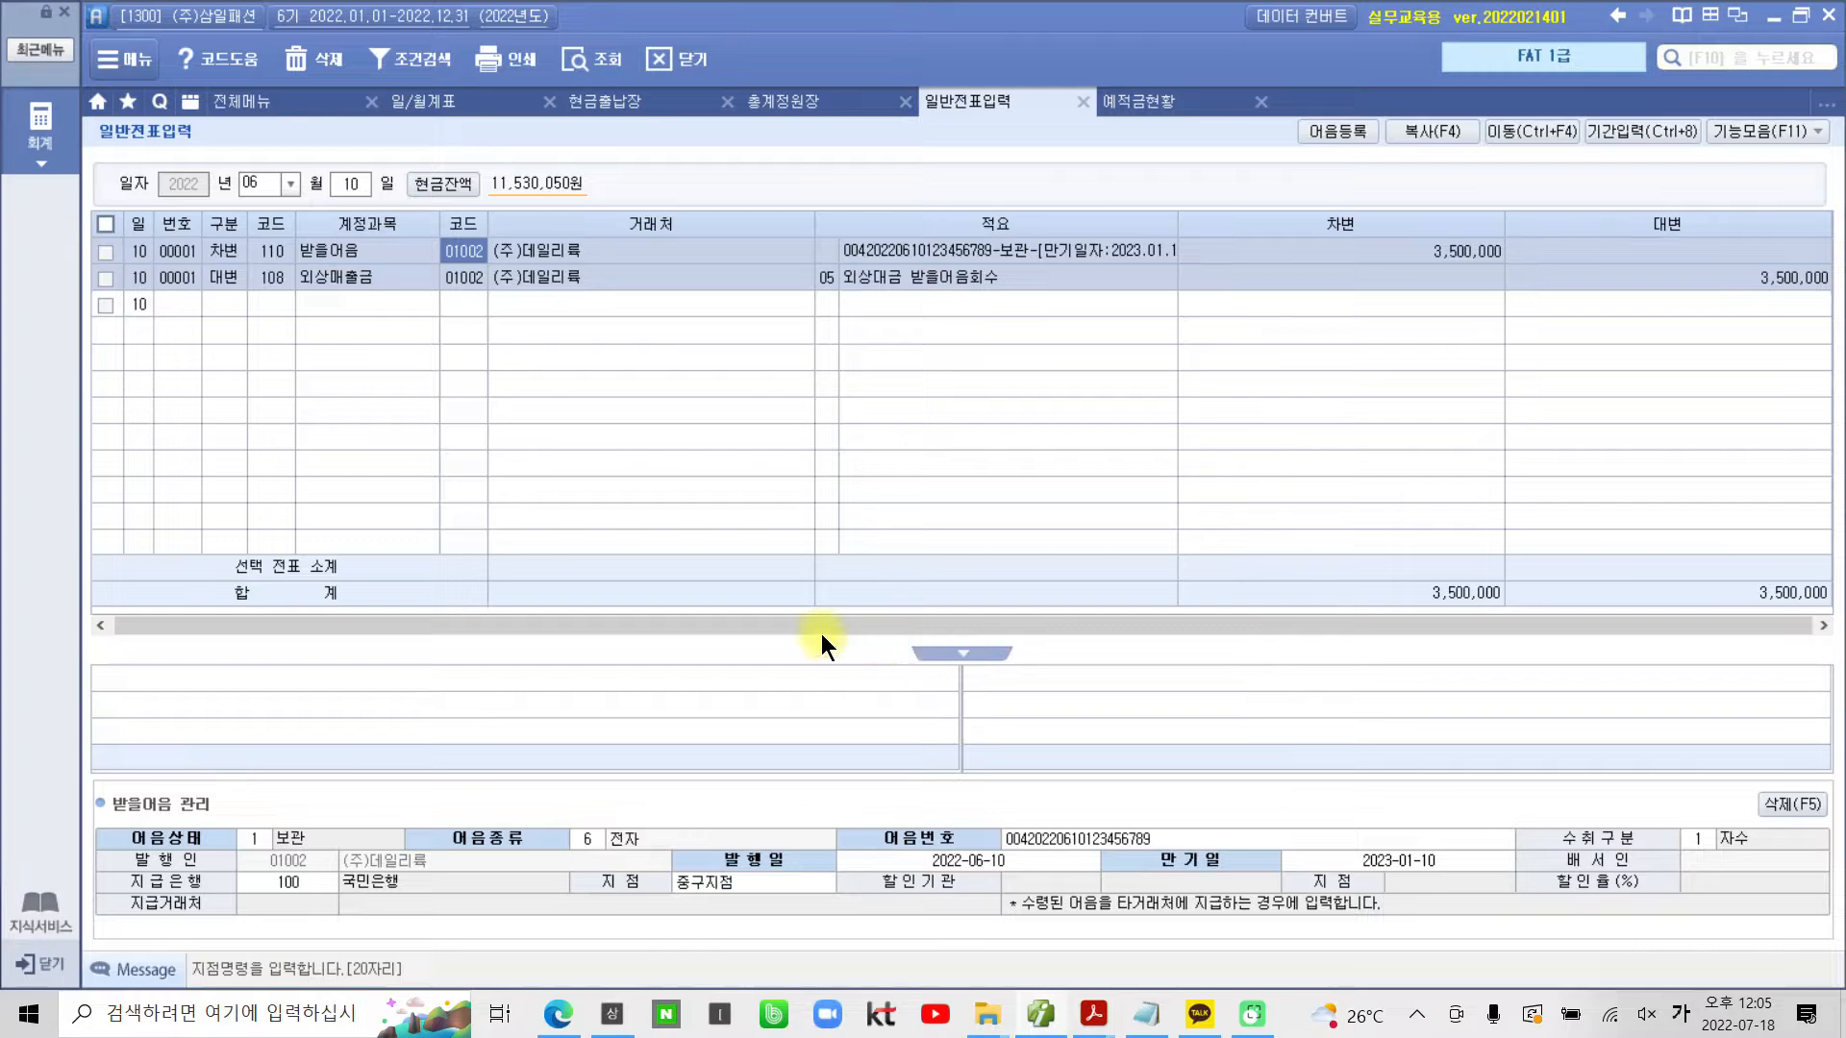
Annotate the voucher with a boxed 어음번호, an arrow to the debit line's 적요 and handwritten 받을어음 현황, and clear the marks
left_click_drag(848, 810, 1201, 877)
mouse_move(1091, 834)
left_mouse_down()
mouse_move(1103, 297)
mouse_move(1091, 263)
mouse_move(1071, 287)
mouse_move(1139, 284)
left_mouse_up()
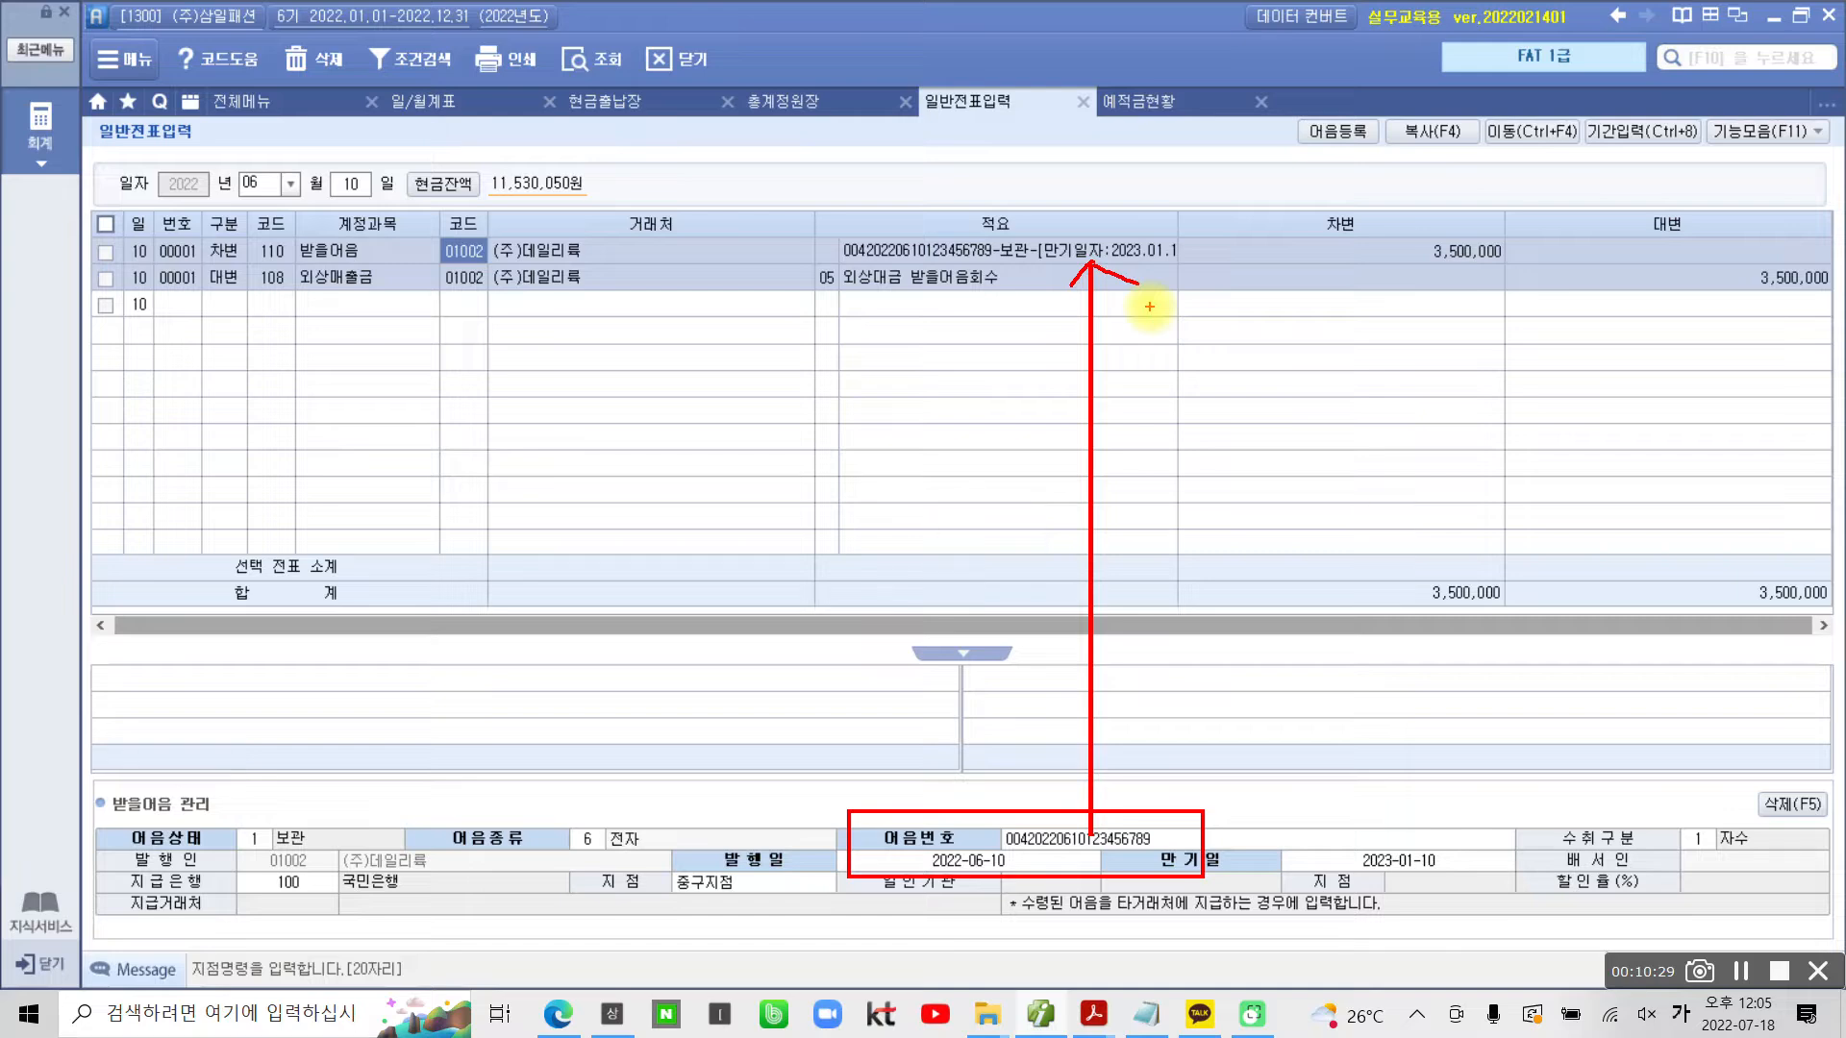
mouse_move(524, 754)
left_mouse_down()
mouse_move(477, 844)
mouse_move(510, 821)
left_mouse_up()
left_click_drag(572, 642, 574, 738)
left_click_drag(630, 636, 634, 673)
mouse_move(682, 574)
left_mouse_down()
mouse_move(683, 716)
mouse_move(726, 646)
left_mouse_up()
left_click_drag(661, 715, 692, 769)
left_click_drag(741, 615, 784, 615)
left_click_drag(738, 672, 824, 623)
mouse_move(745, 663)
left_mouse_down()
mouse_move(783, 745)
mouse_move(827, 716)
left_mouse_up()
mouse_move(870, 644)
left_mouse_down()
mouse_move(846, 707)
mouse_move(917, 644)
left_mouse_up()
left_click_drag(913, 577, 947, 750)
left_click_drag(968, 559, 966, 588)
mouse_move(927, 654)
left_mouse_down()
mouse_move(1050, 620)
mouse_move(1004, 687)
mouse_move(1057, 663)
left_mouse_up()
mouse_move(1083, 495)
left_mouse_down()
mouse_move(1107, 615)
mouse_move(1208, 523)
mouse_move(1220, 574)
mouse_move(1182, 624)
left_mouse_up()
left_click_drag(1235, 435, 1302, 524)
left_click_drag(1317, 444, 1351, 556)
left_click_drag(1336, 480, 1376, 458)
left_click_drag(1332, 553, 1327, 567)
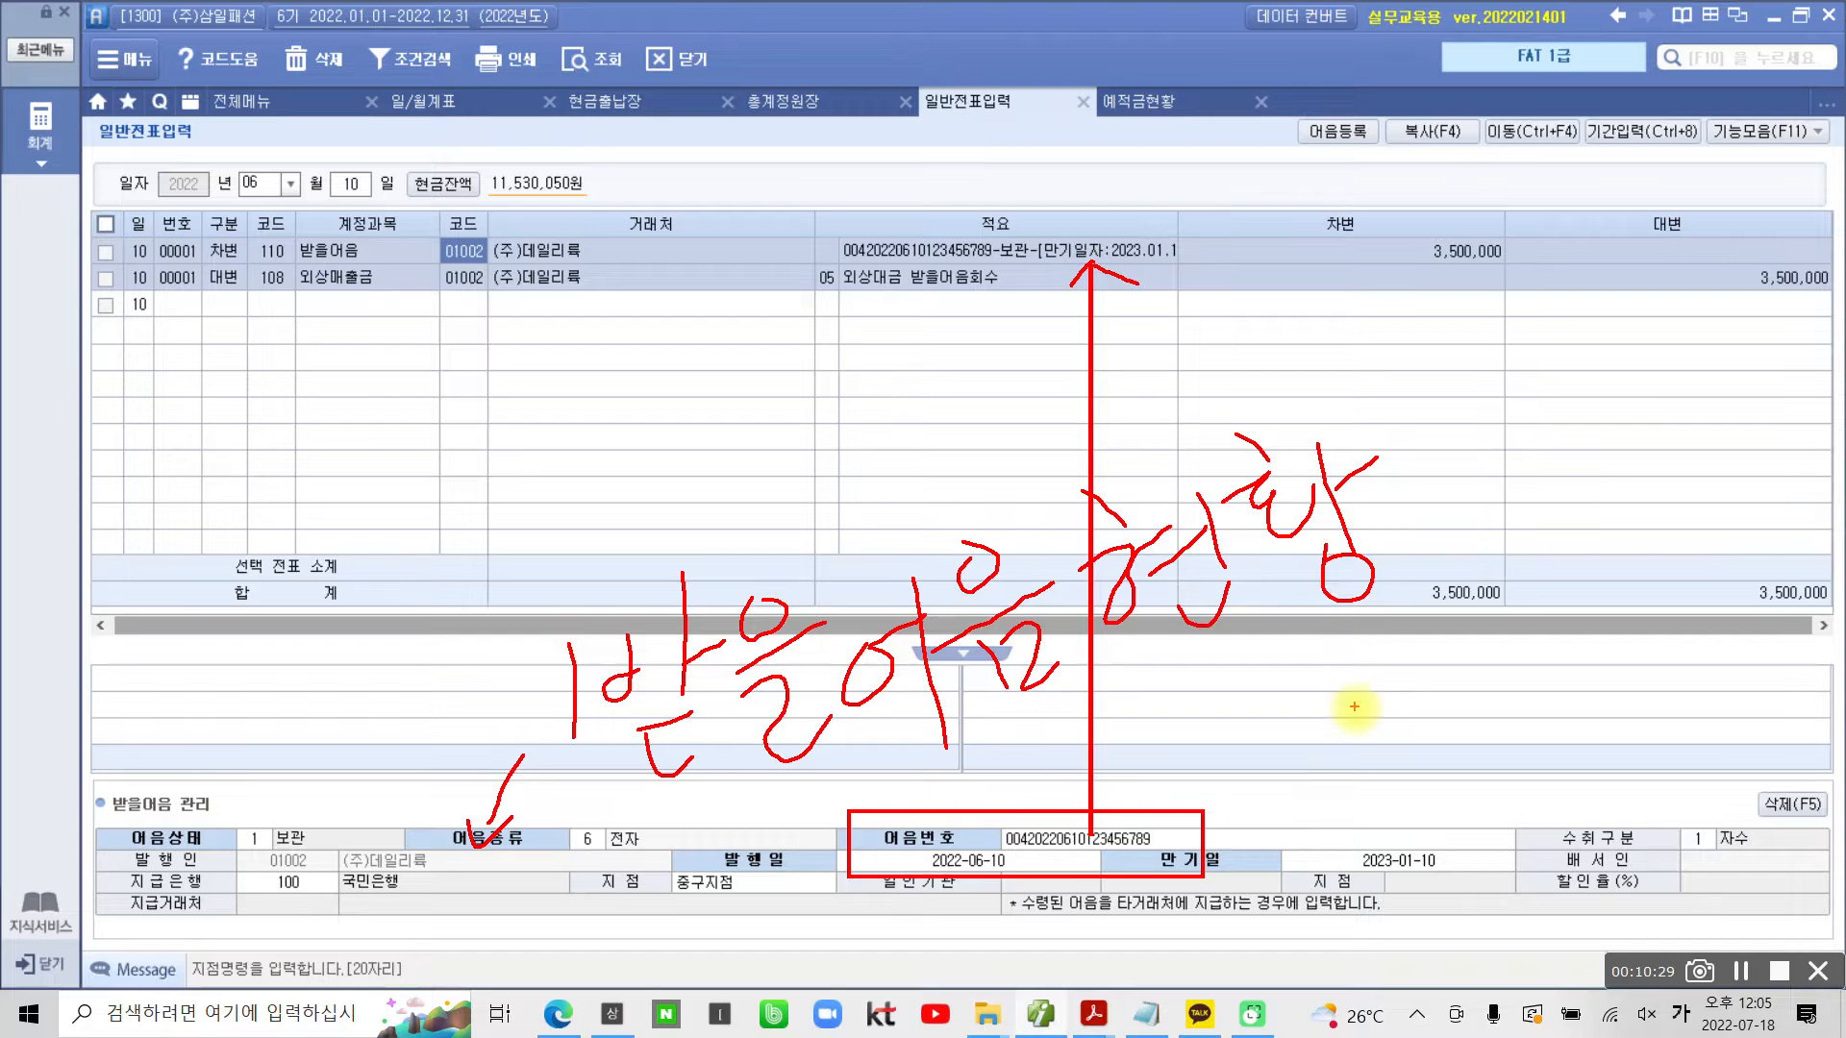
key("Escape")
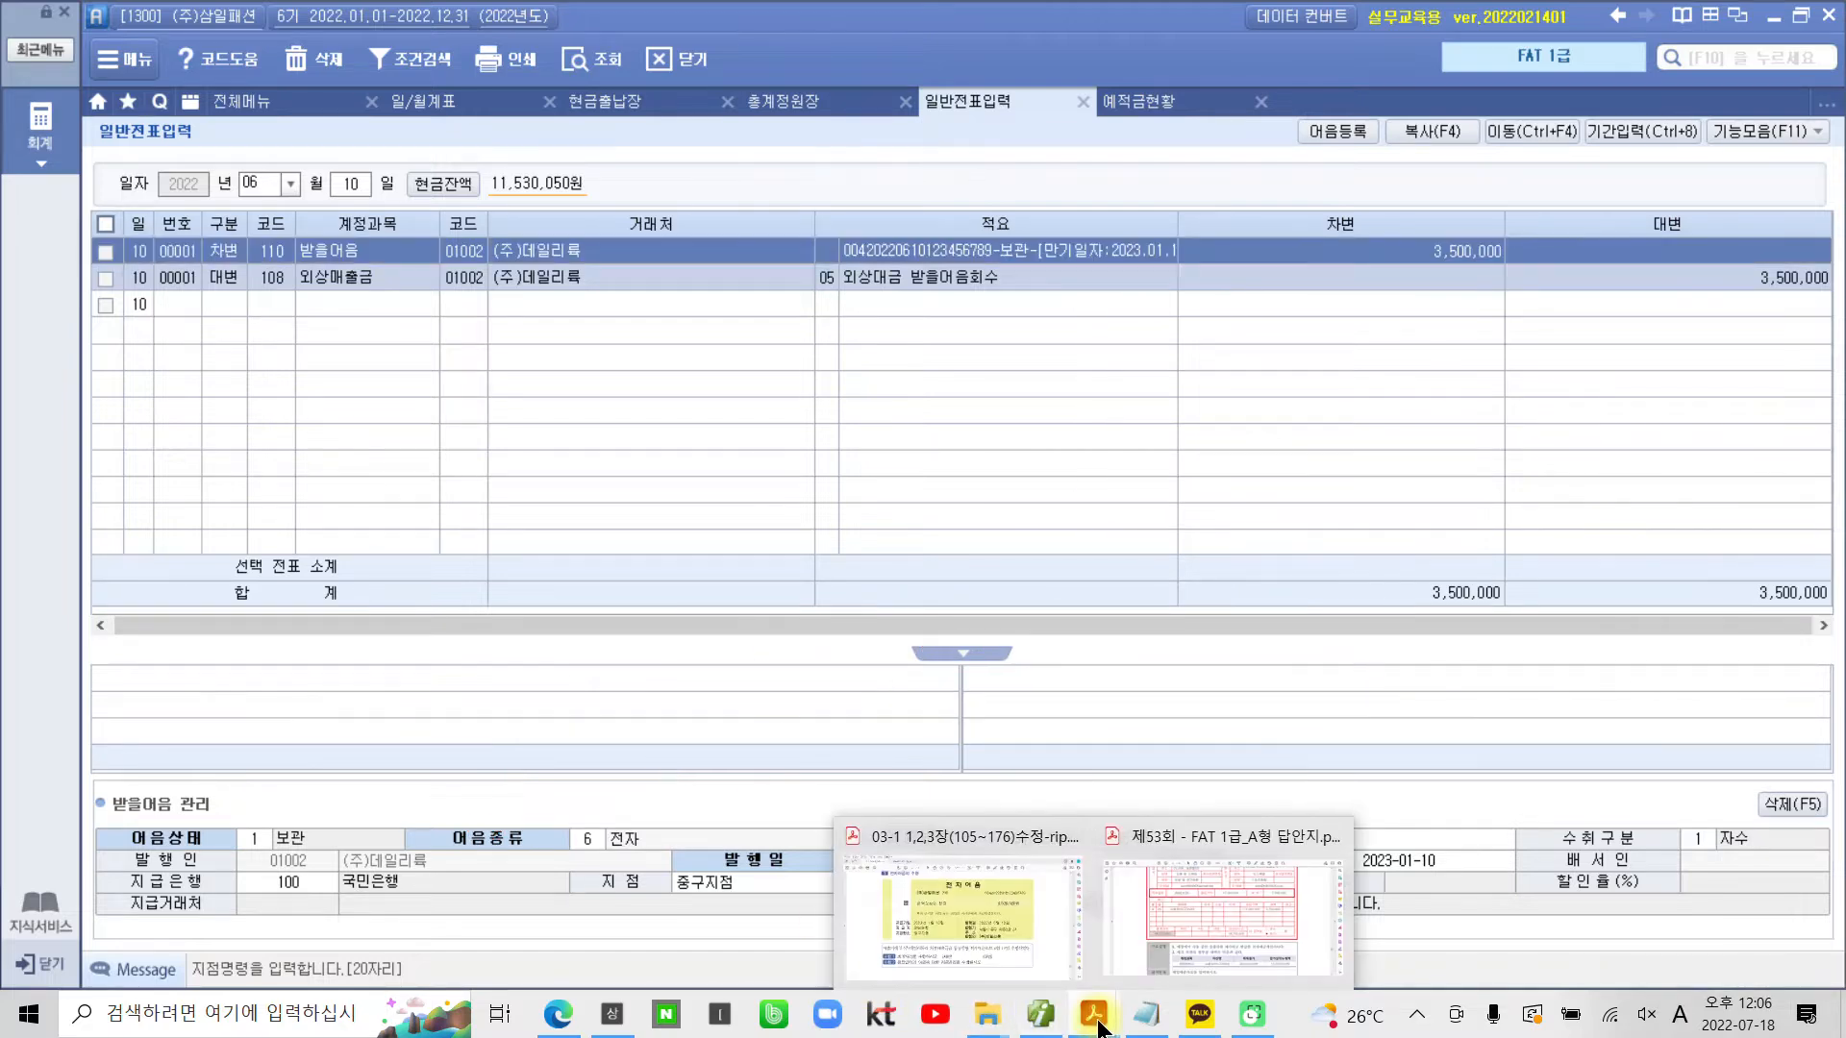
Switch to the electronic note PDF in Adobe Acrobat Reader and box the 발행인 (주)데일리룩 and the addressee (주)삼일패션
left_click(961, 937)
key("ctrl+2")
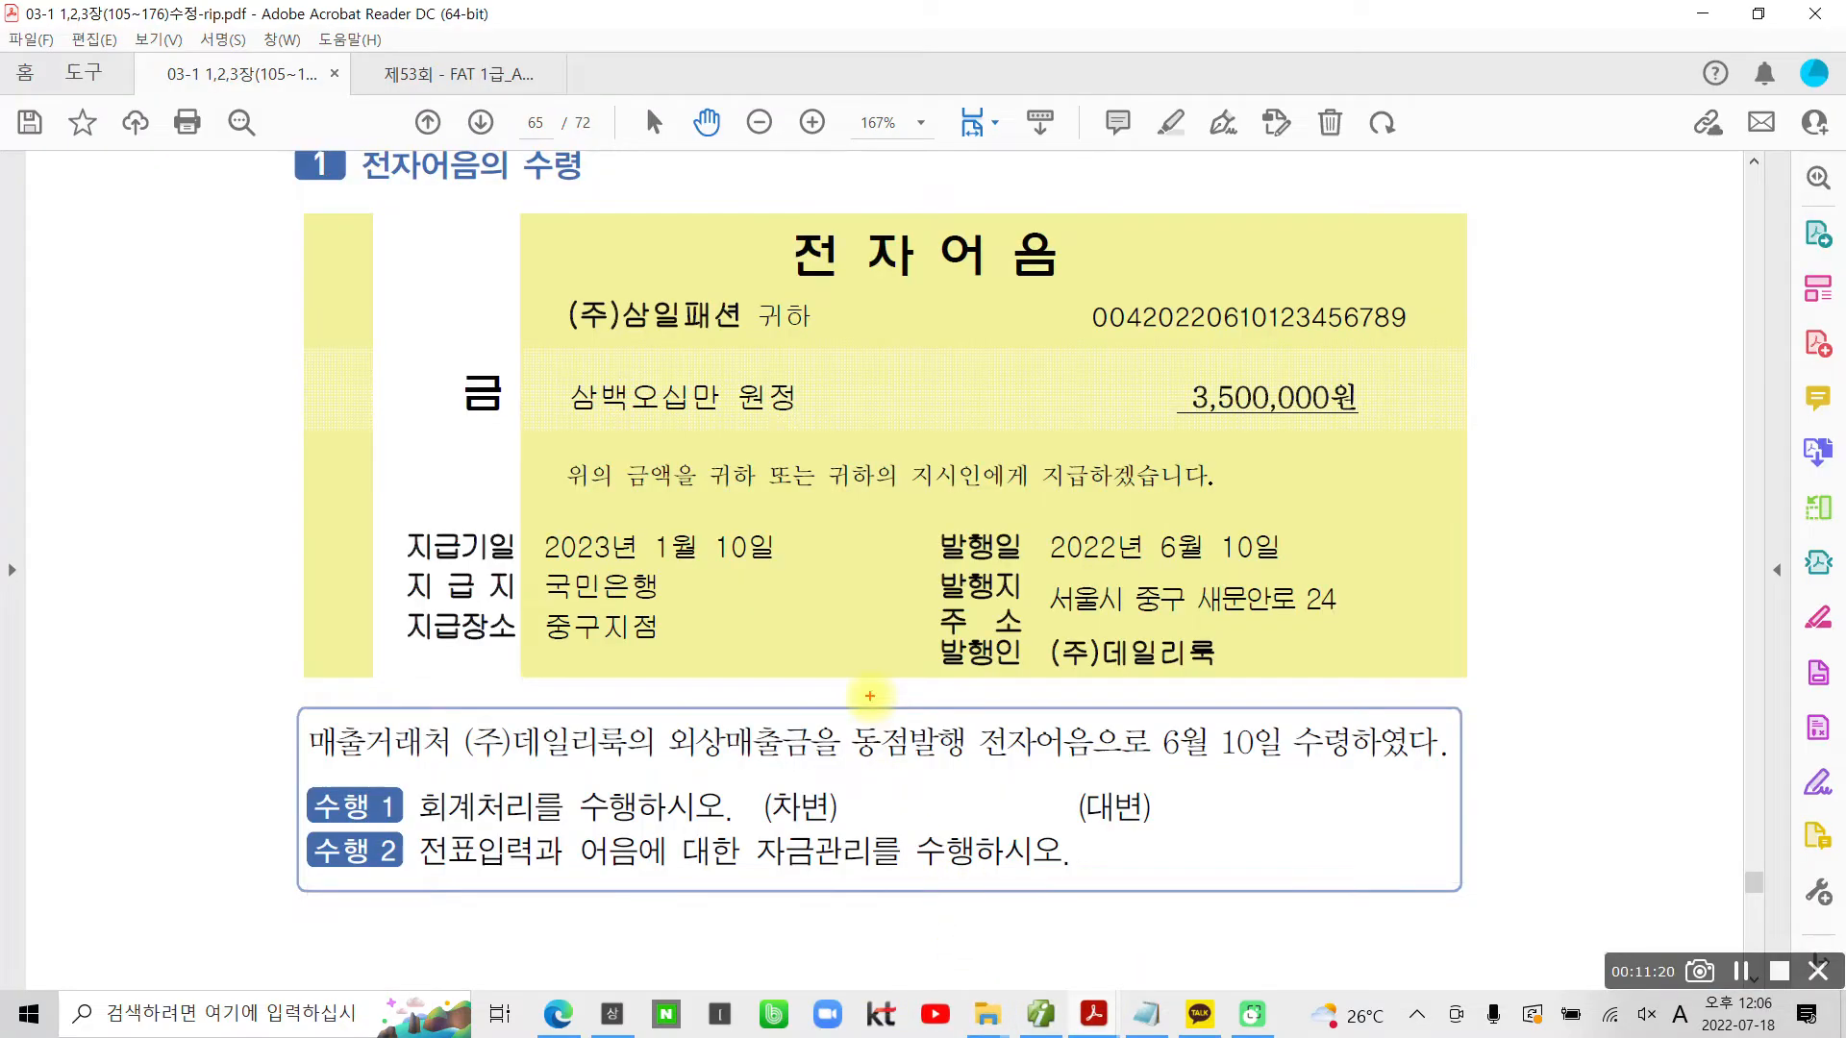
left_click_drag(900, 632, 1271, 690)
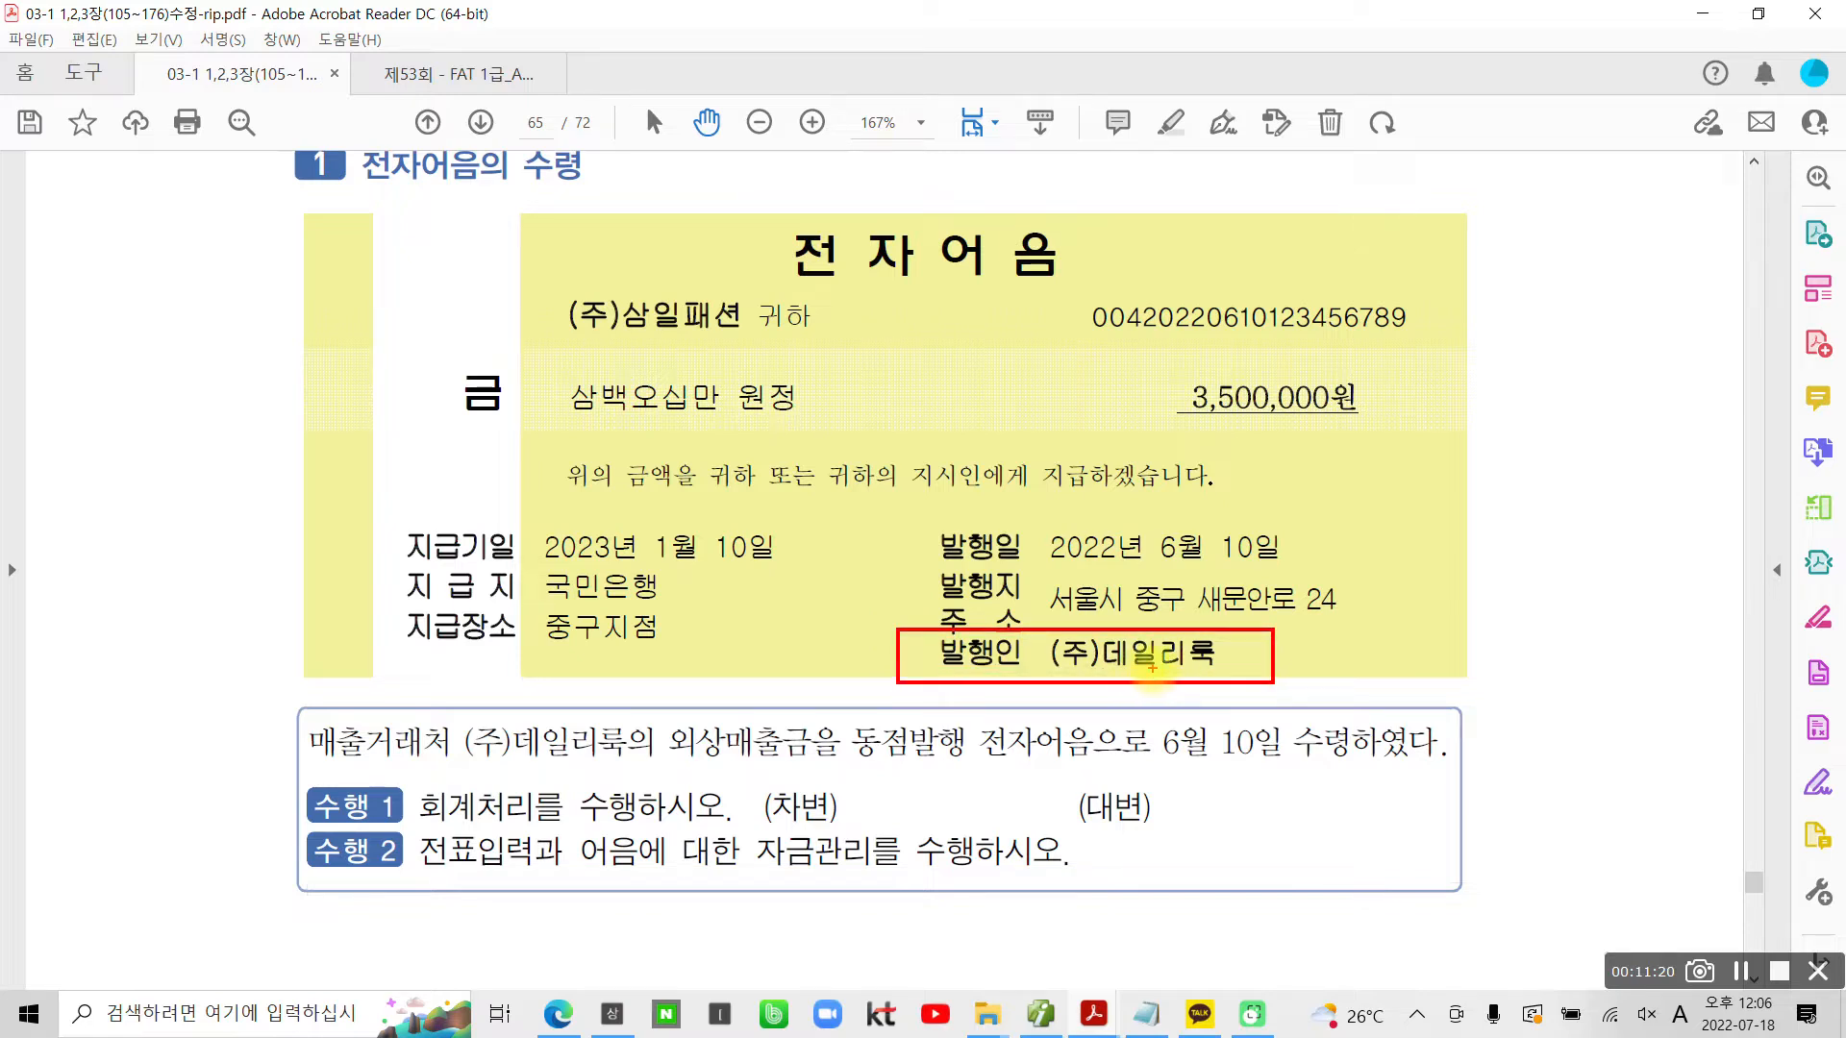
mouse_move(464, 266)
left_mouse_down()
mouse_move(487, 287)
mouse_move(844, 352)
left_mouse_up()
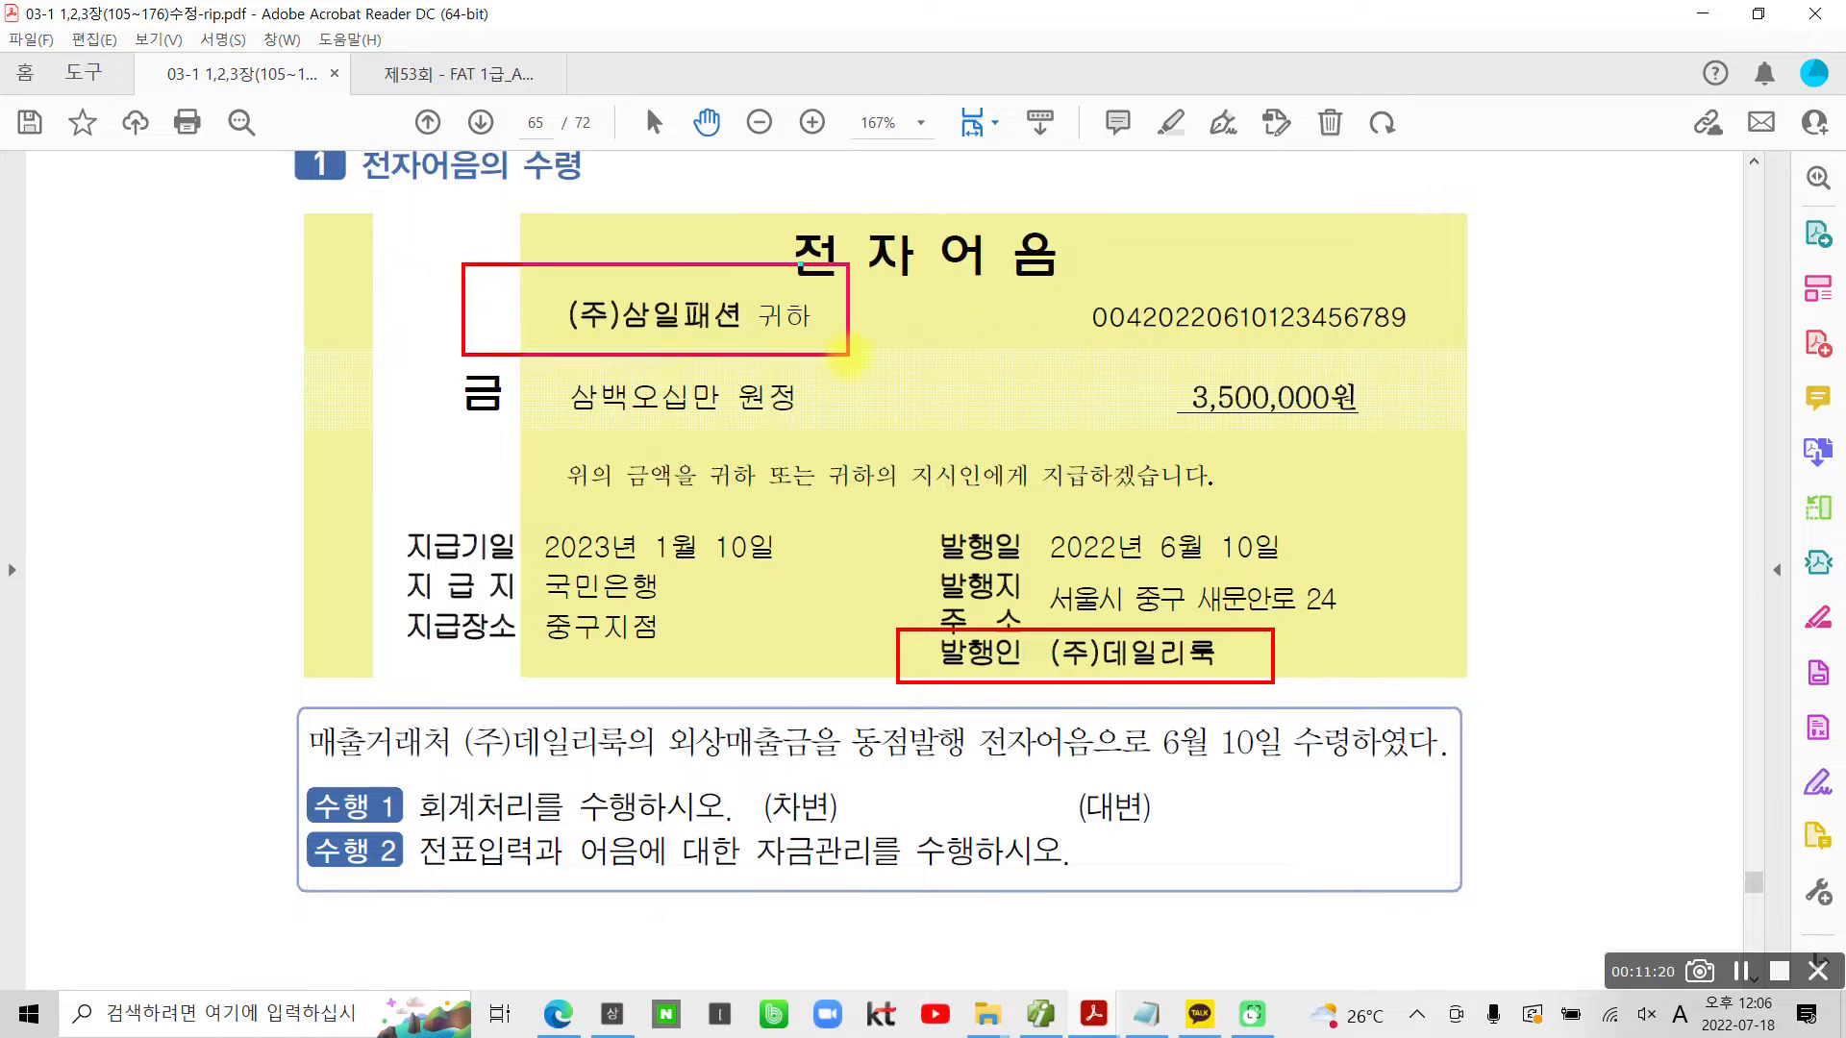
Mark the addressee (주)삼일패션, the 3,500,000원 amount, the payment promise and the 발행인 on the note, and clear the marks
left_click_drag(569, 335, 739, 336)
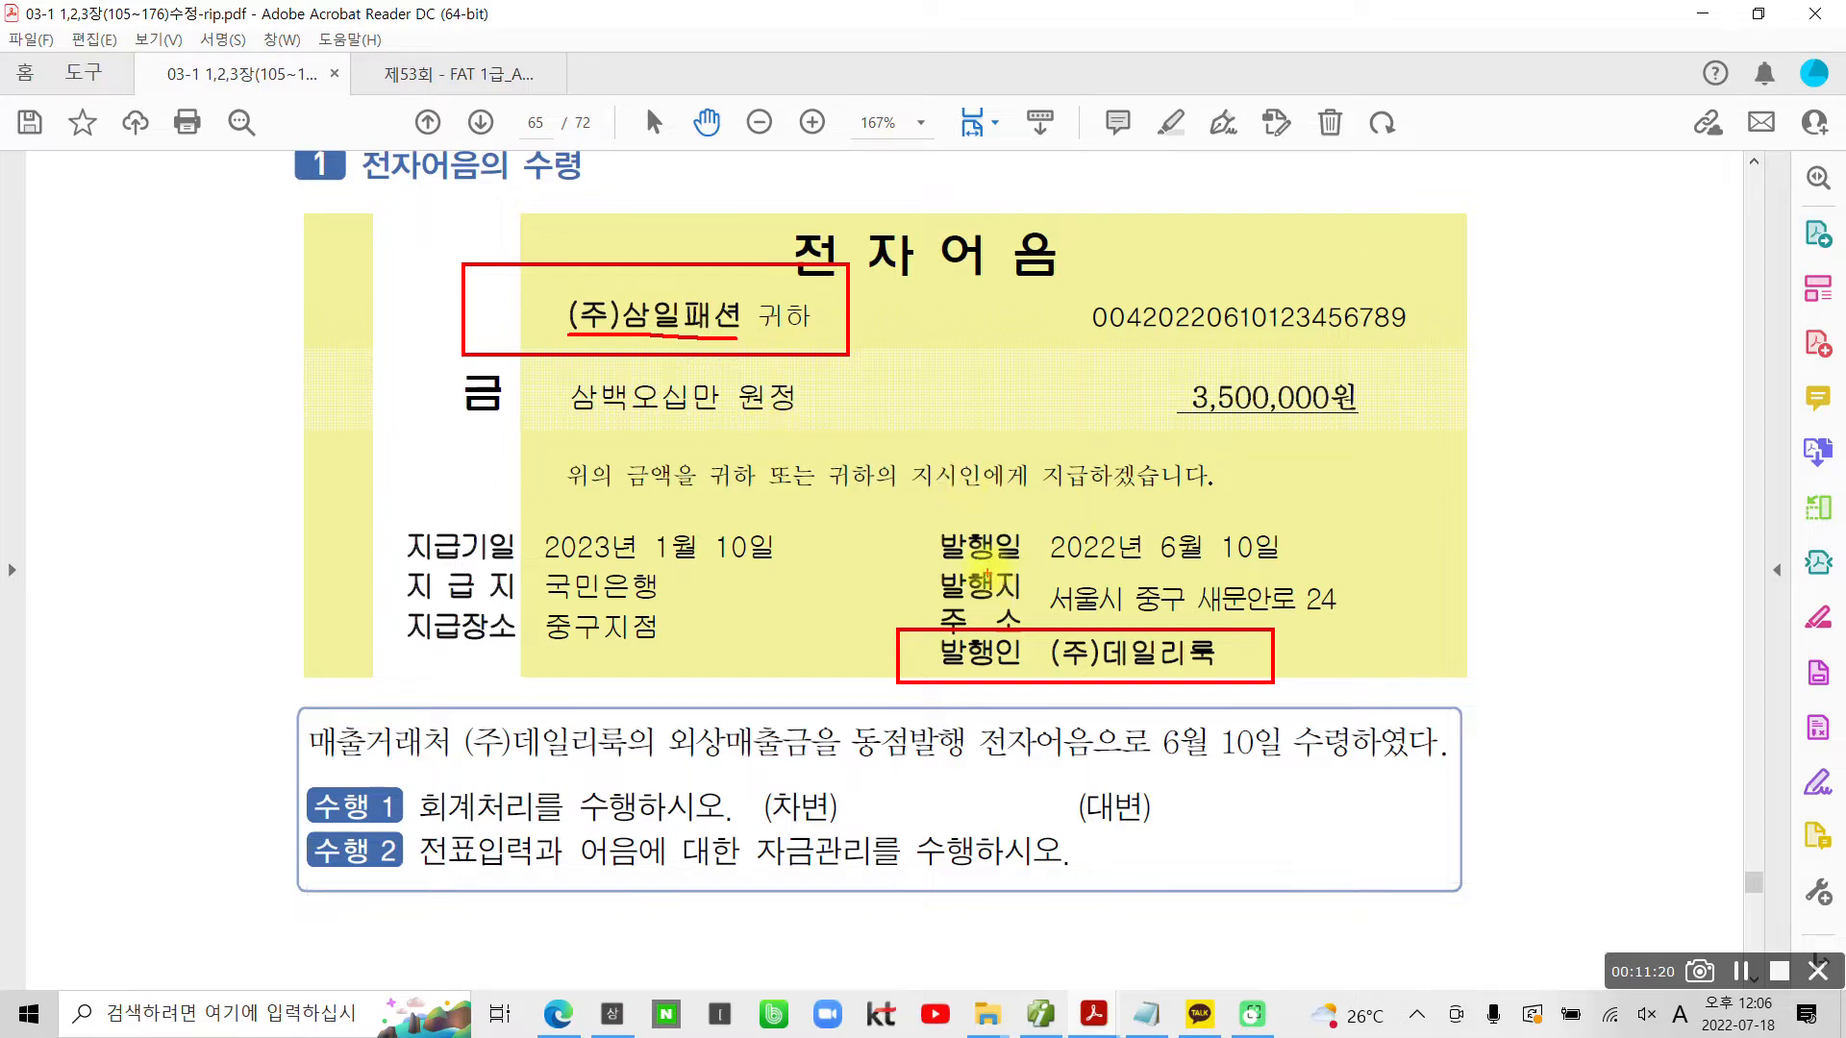
left_click_drag(561, 414, 822, 411)
mouse_move(1178, 367)
left_mouse_down()
mouse_move(1165, 428)
mouse_move(1363, 412)
mouse_move(1216, 363)
mouse_move(1168, 371)
left_mouse_up()
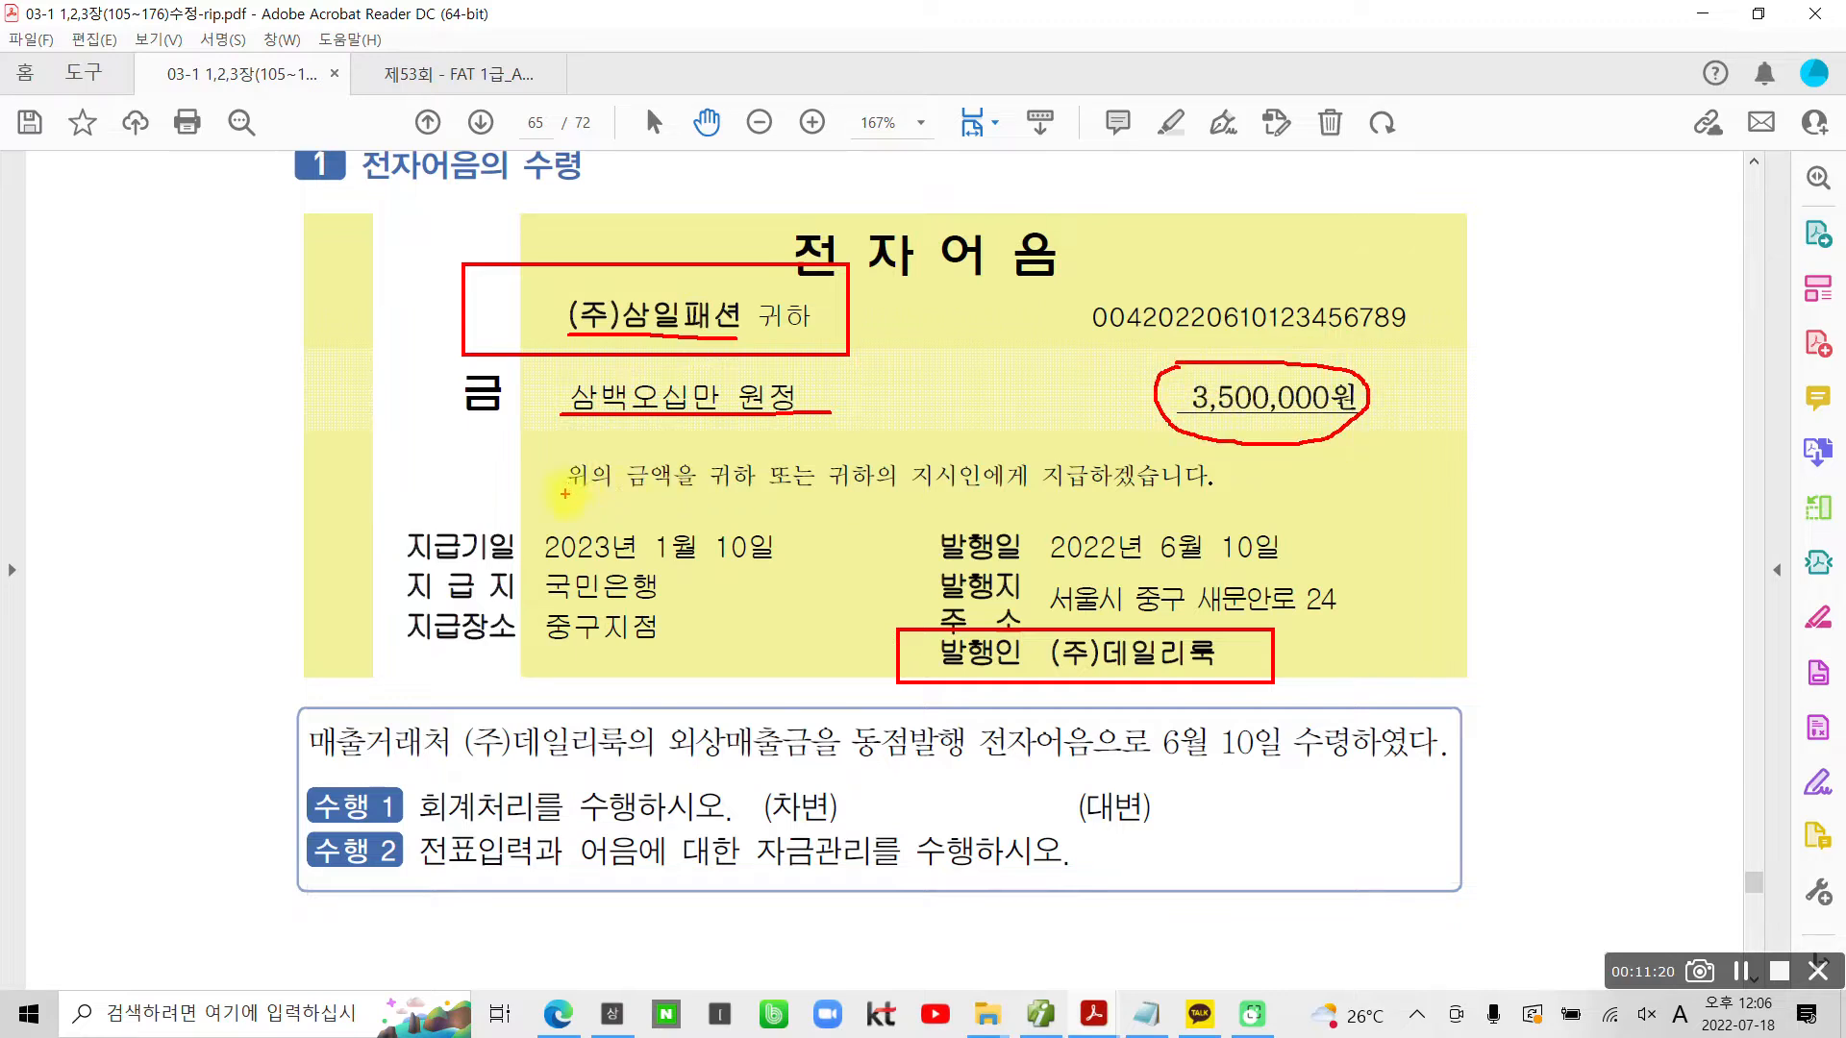
left_click_drag(565, 493, 1200, 494)
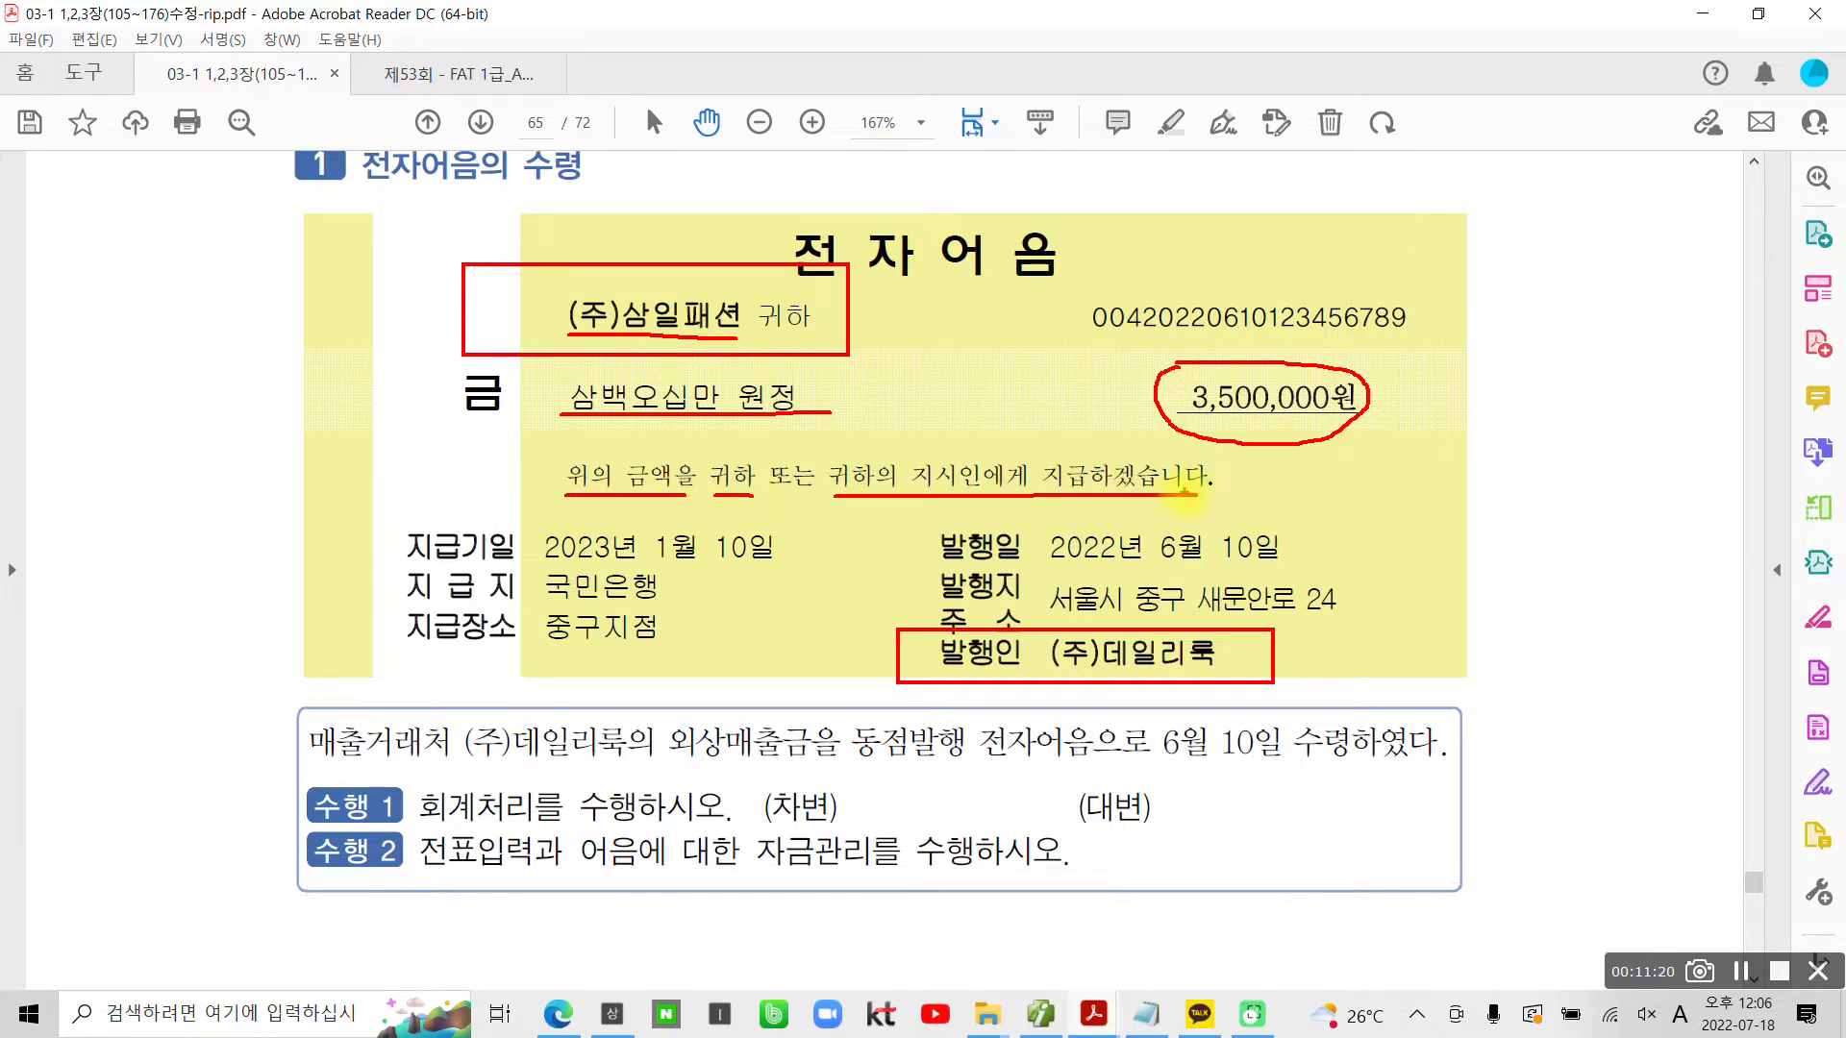
mouse_move(633, 253)
left_mouse_down()
mouse_move(658, 271)
mouse_move(680, 245)
left_mouse_up()
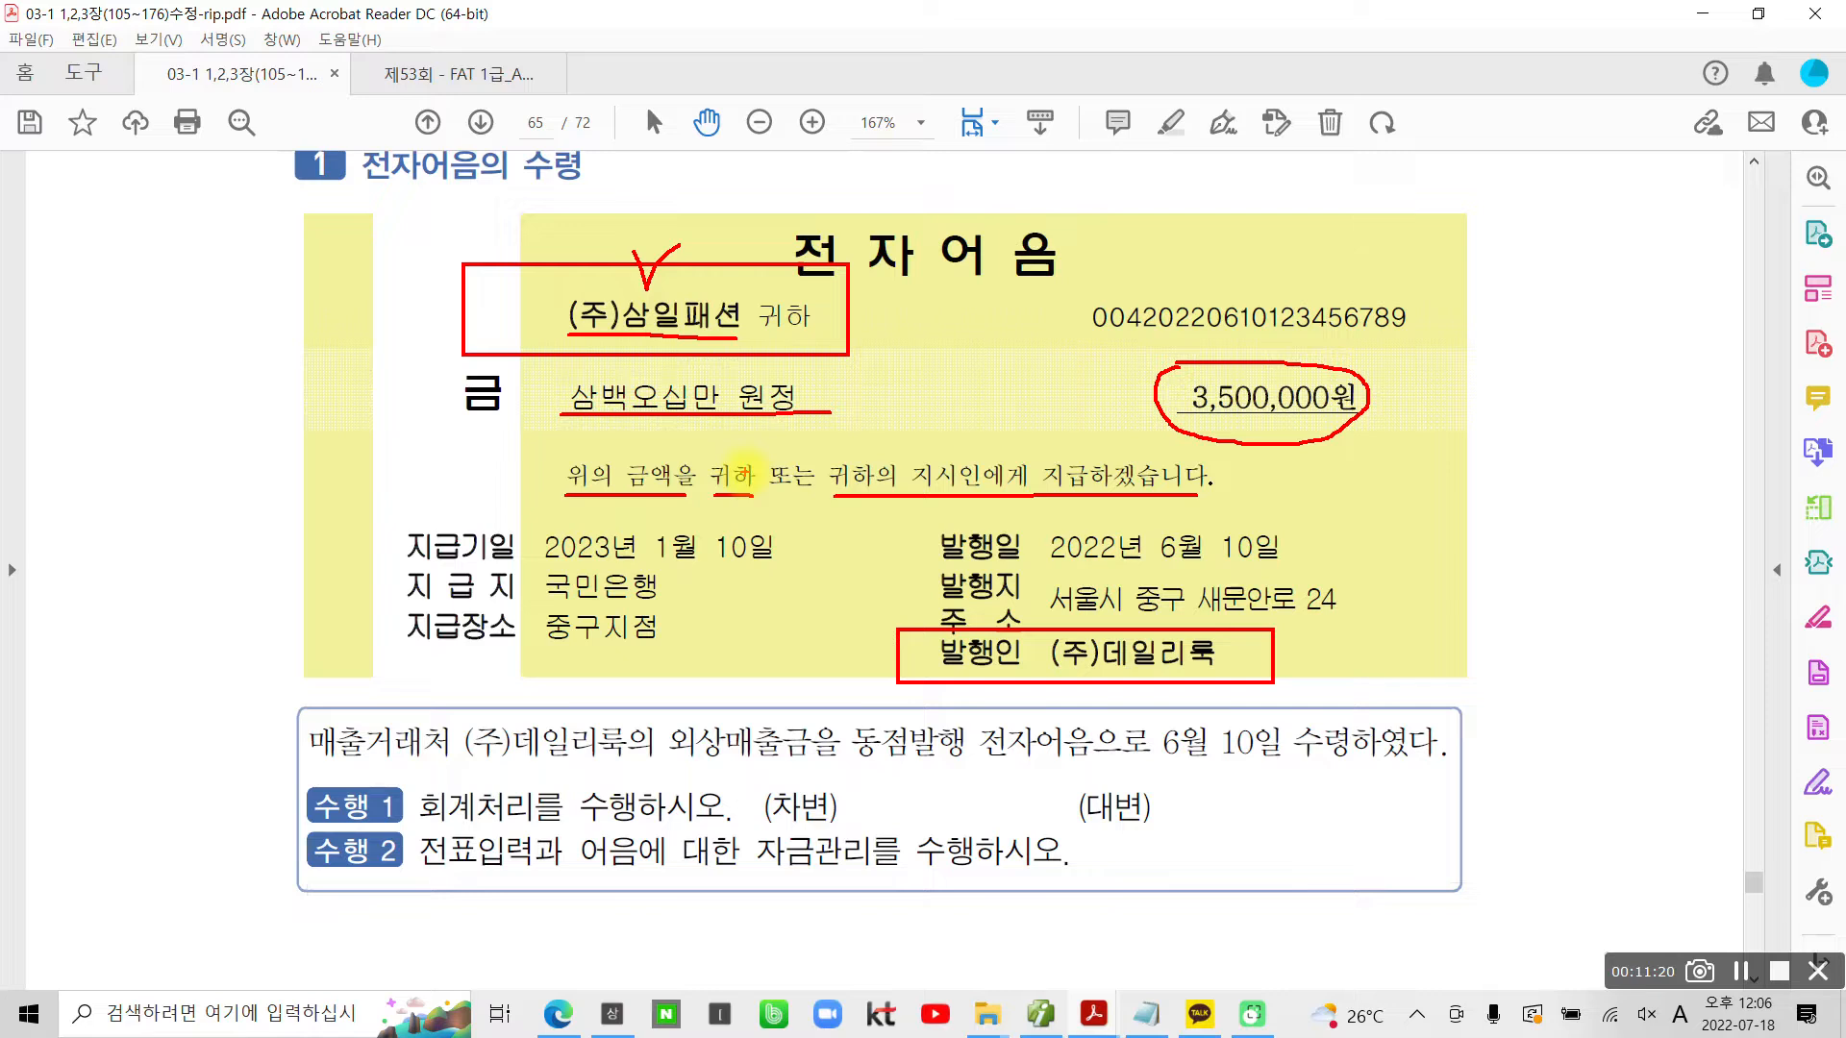
mouse_move(291, 554)
left_mouse_down()
mouse_move(210, 411)
mouse_move(192, 432)
mouse_move(261, 382)
mouse_move(204, 389)
left_mouse_up()
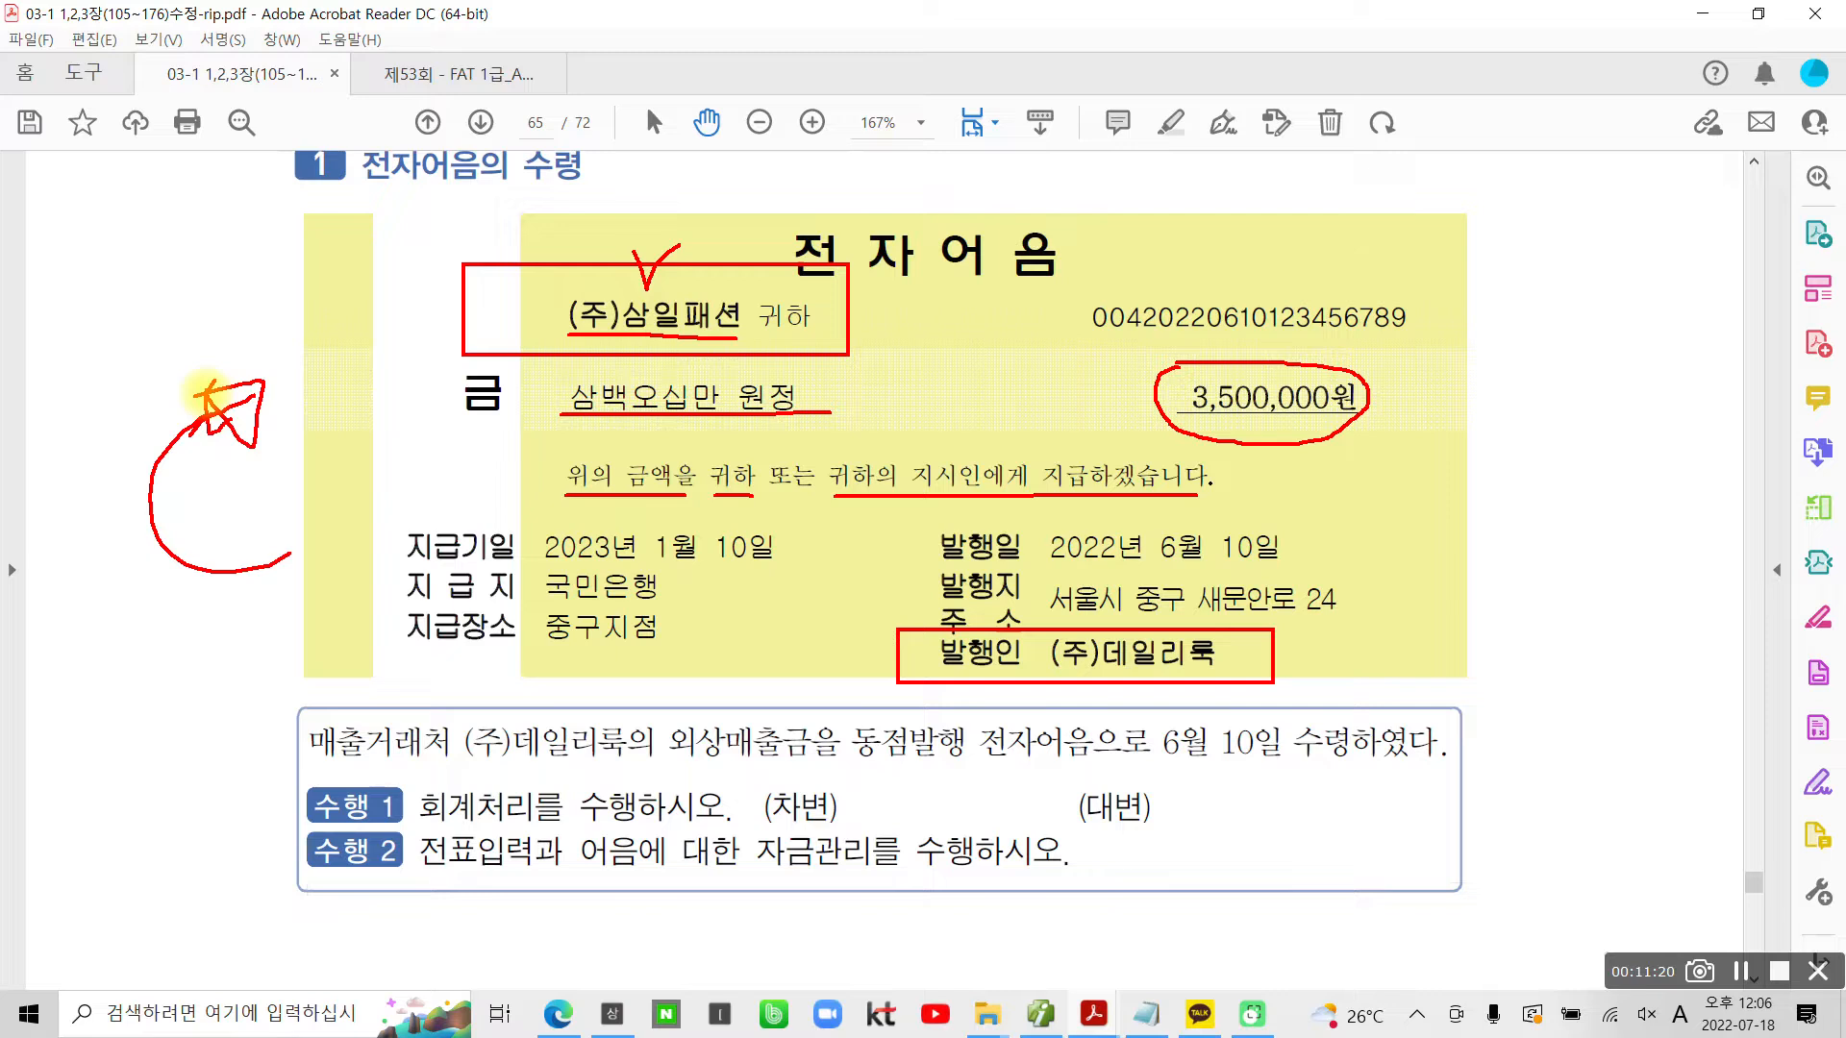
left_click_drag(1279, 646, 1342, 642)
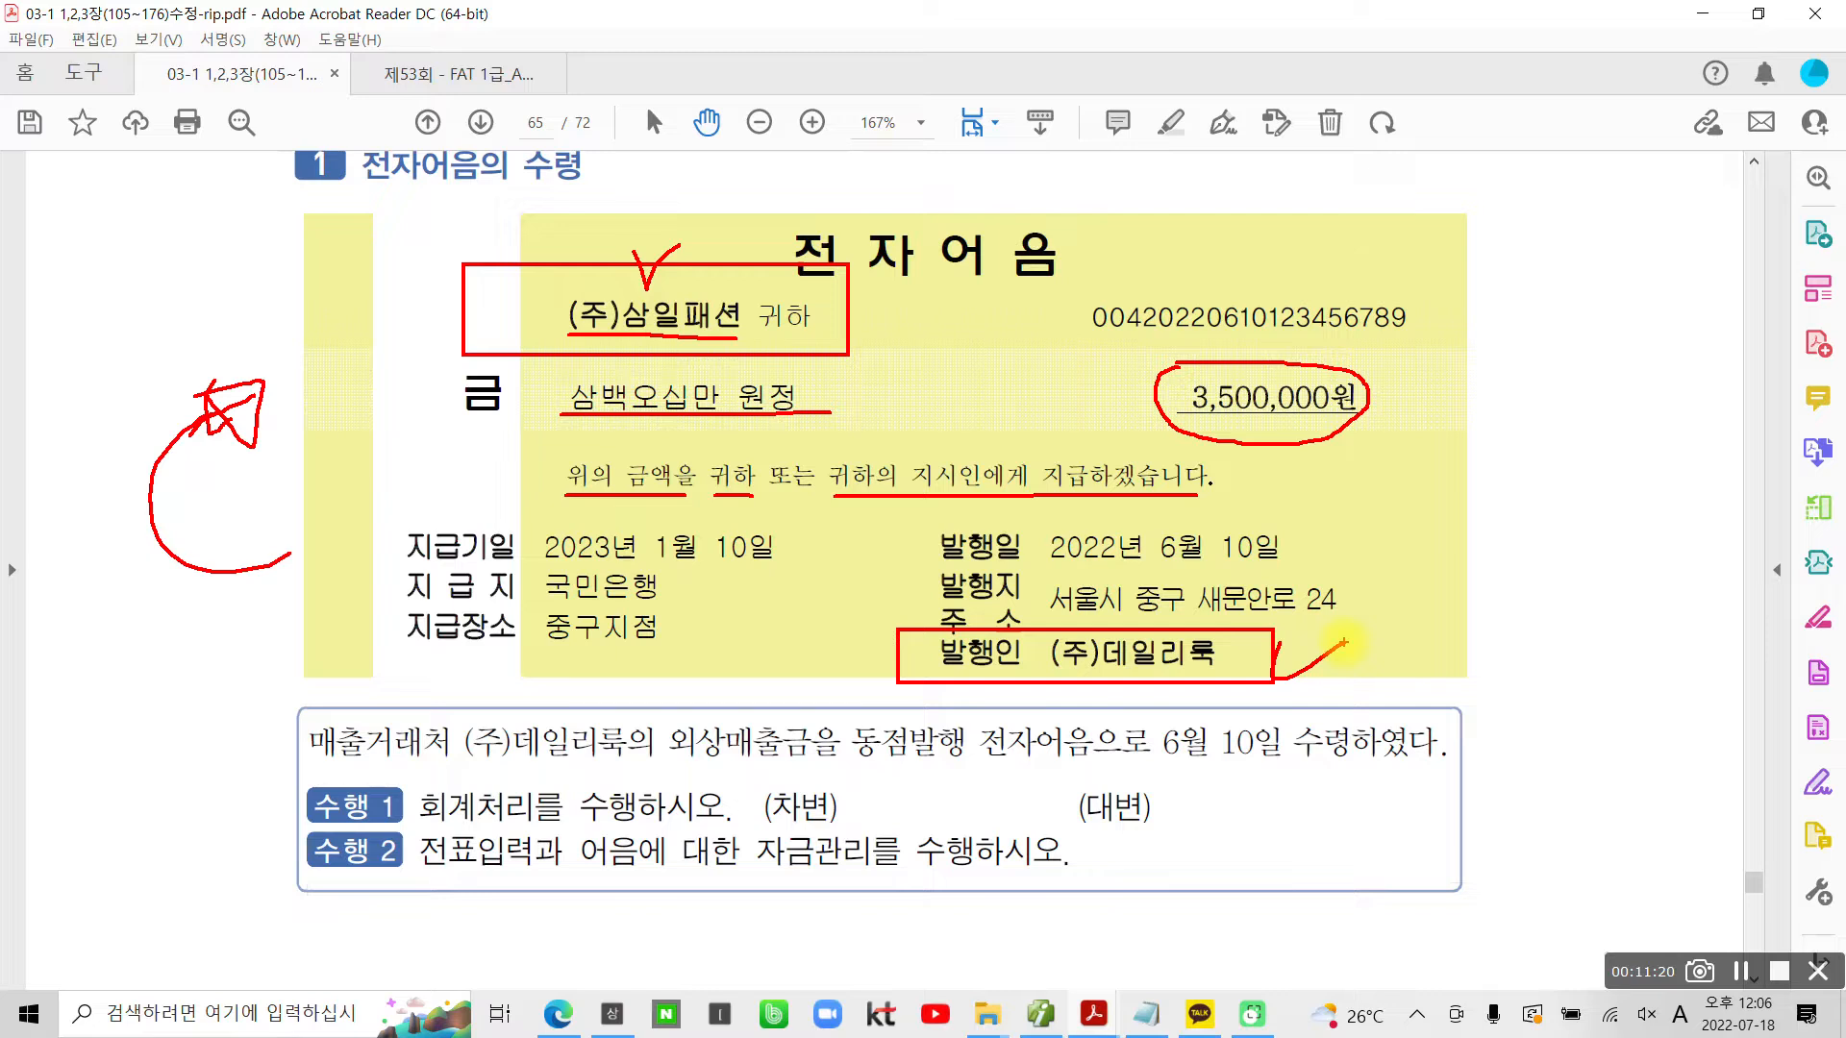
mouse_move(850, 500)
left_mouse_down()
mouse_move(828, 465)
mouse_move(951, 515)
left_mouse_up()
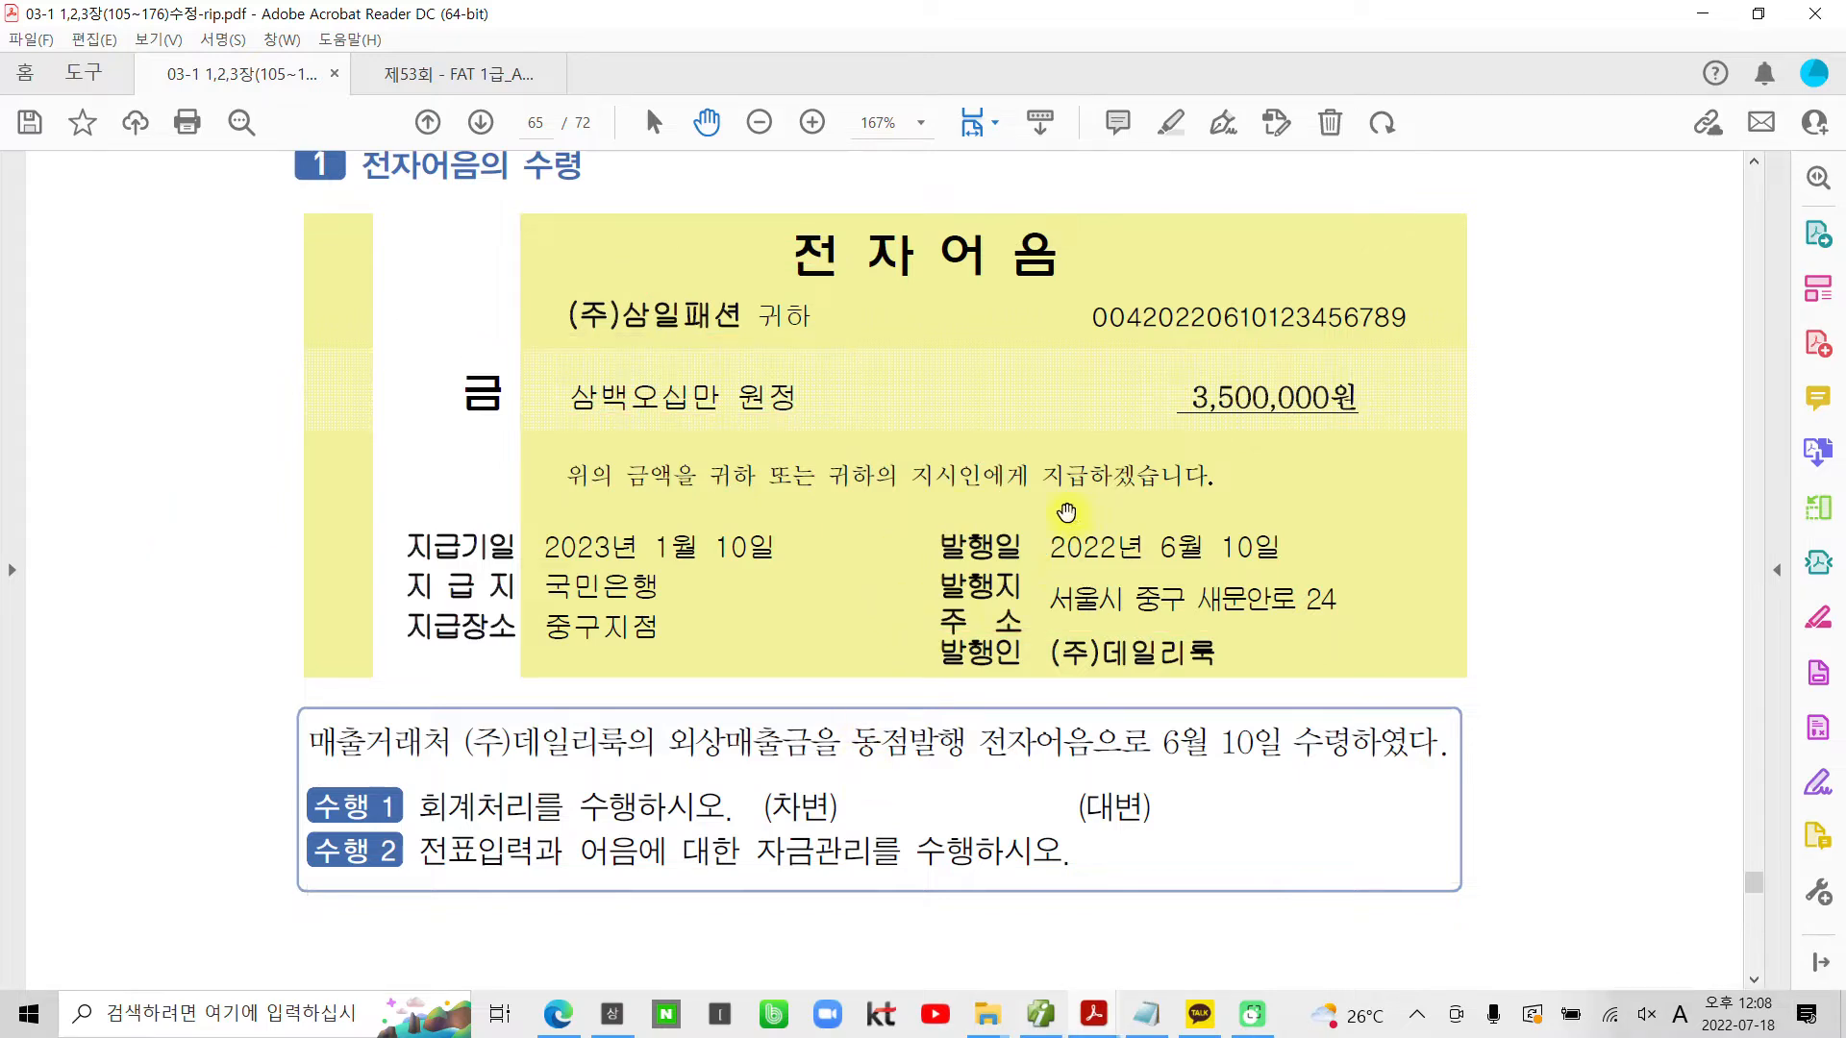
Mark 귀하의 지시인에게, the 지급기일 2023년 1월 10일, 국민은행 and 중구지점 on the note, and clear the marks
left_click_drag(831, 496, 999, 496)
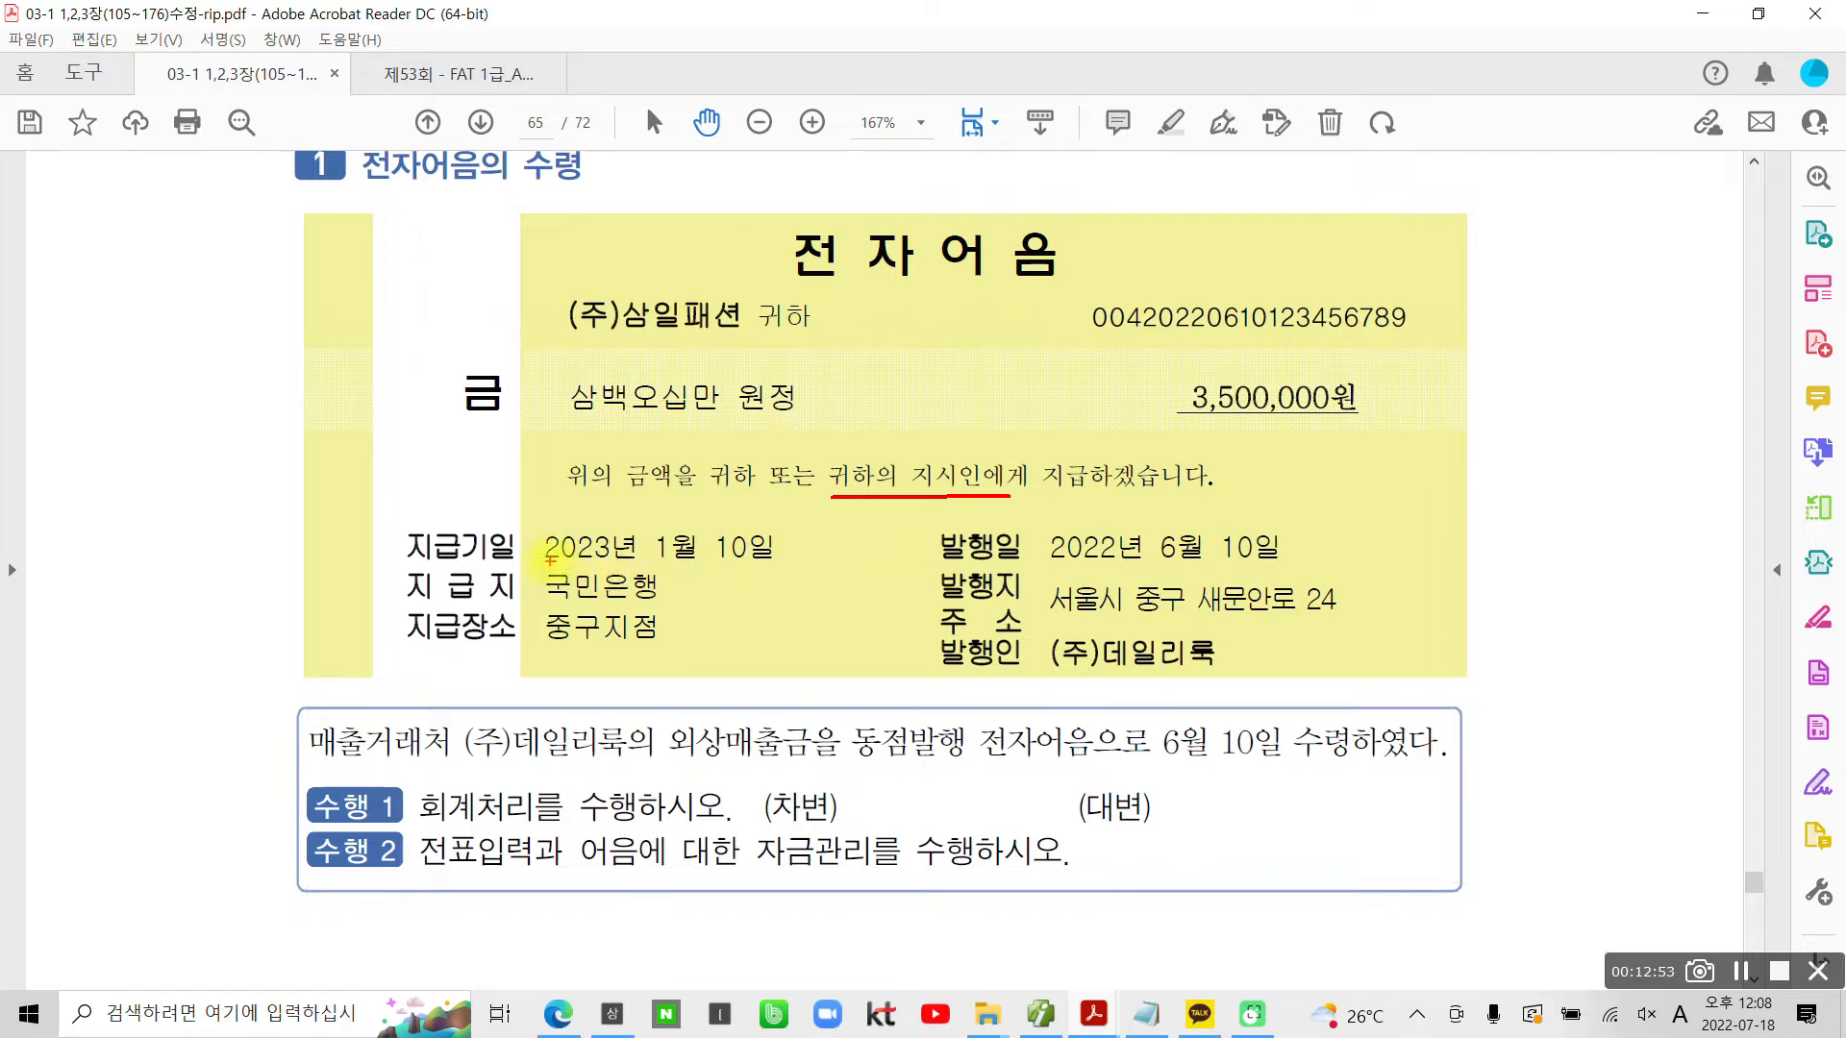
left_click_drag(545, 560, 769, 559)
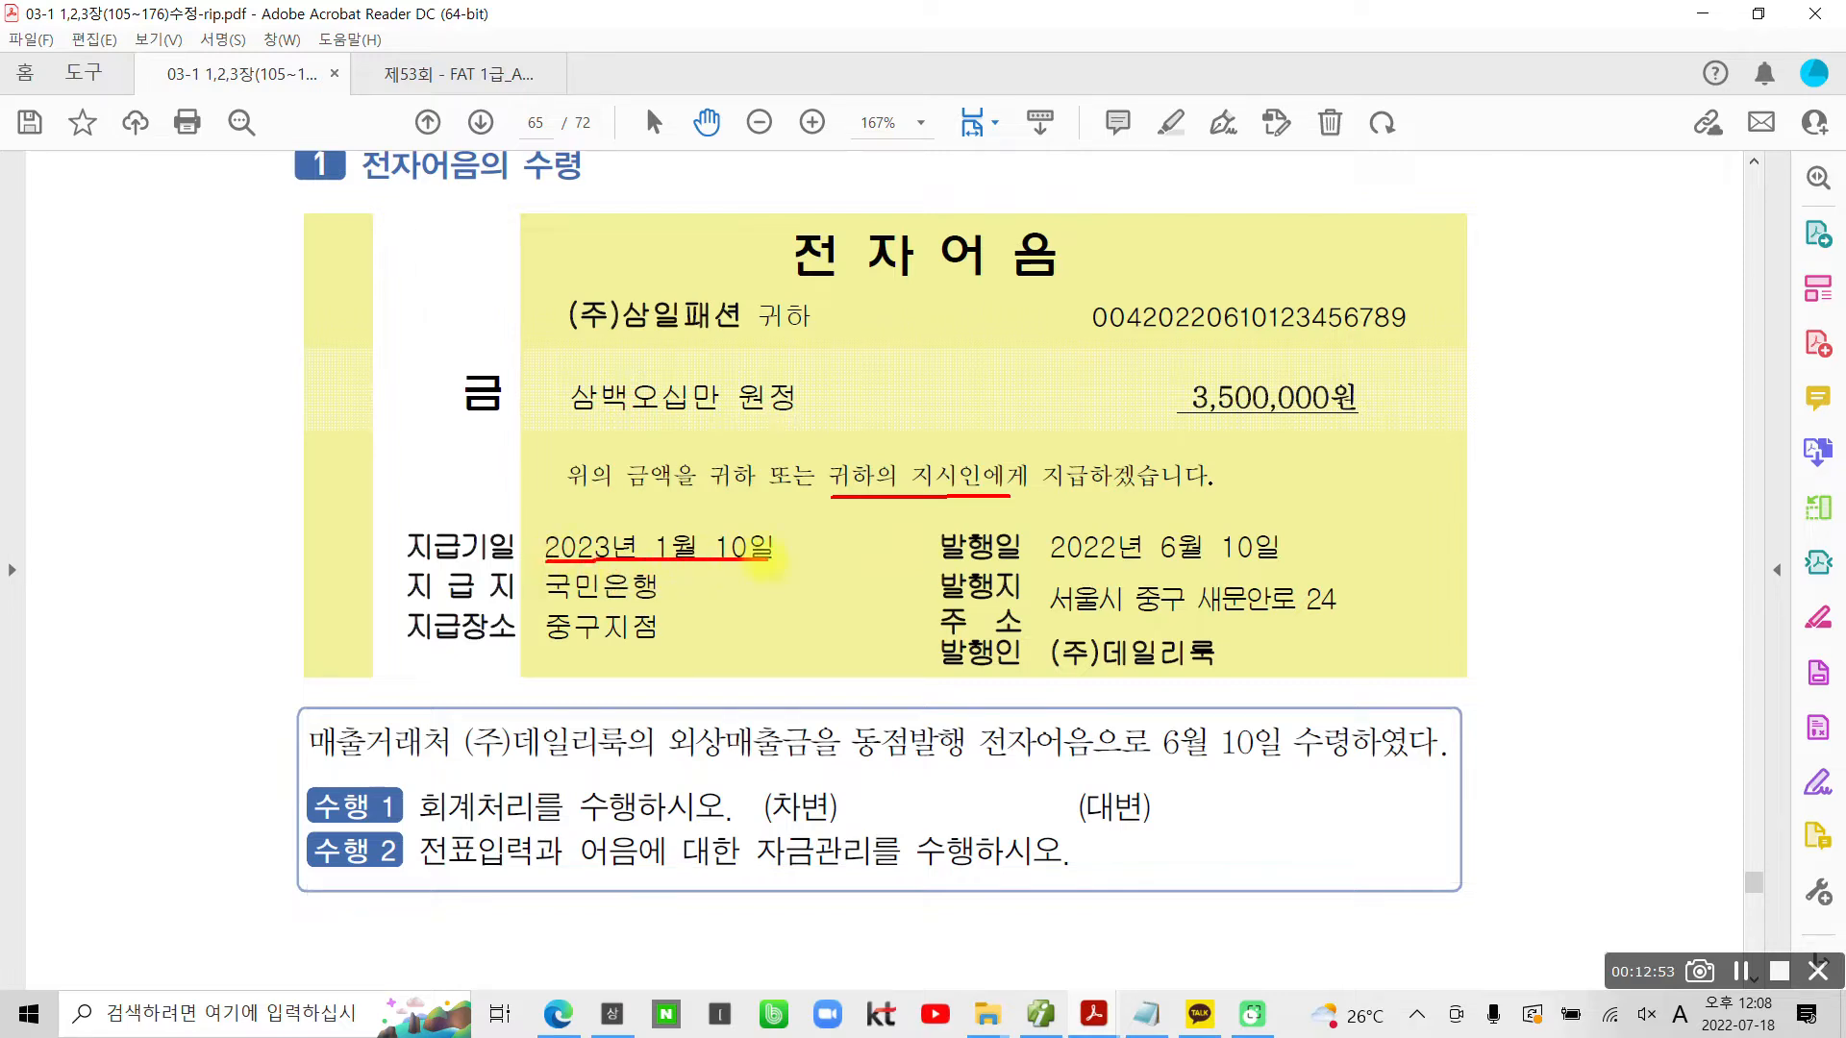
left_click_drag(563, 606, 678, 598)
left_click_drag(545, 649, 632, 646)
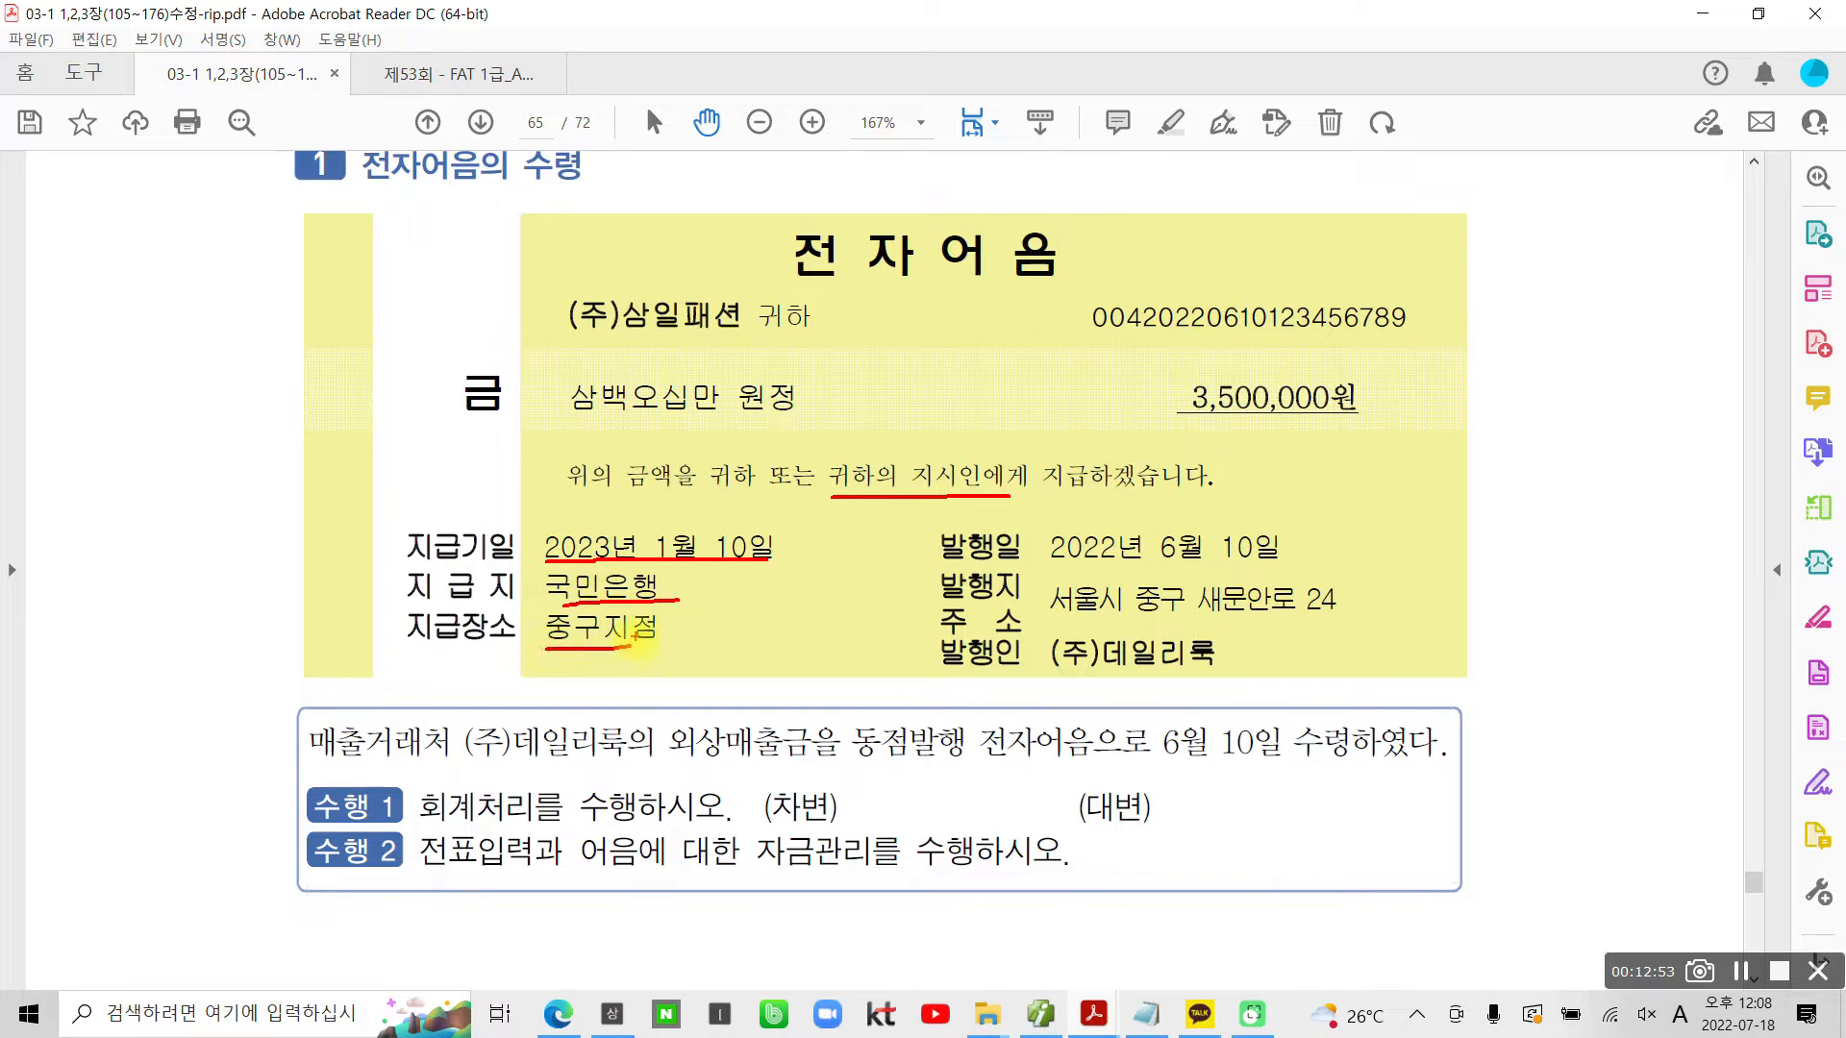
left_click_drag(441, 510, 473, 511)
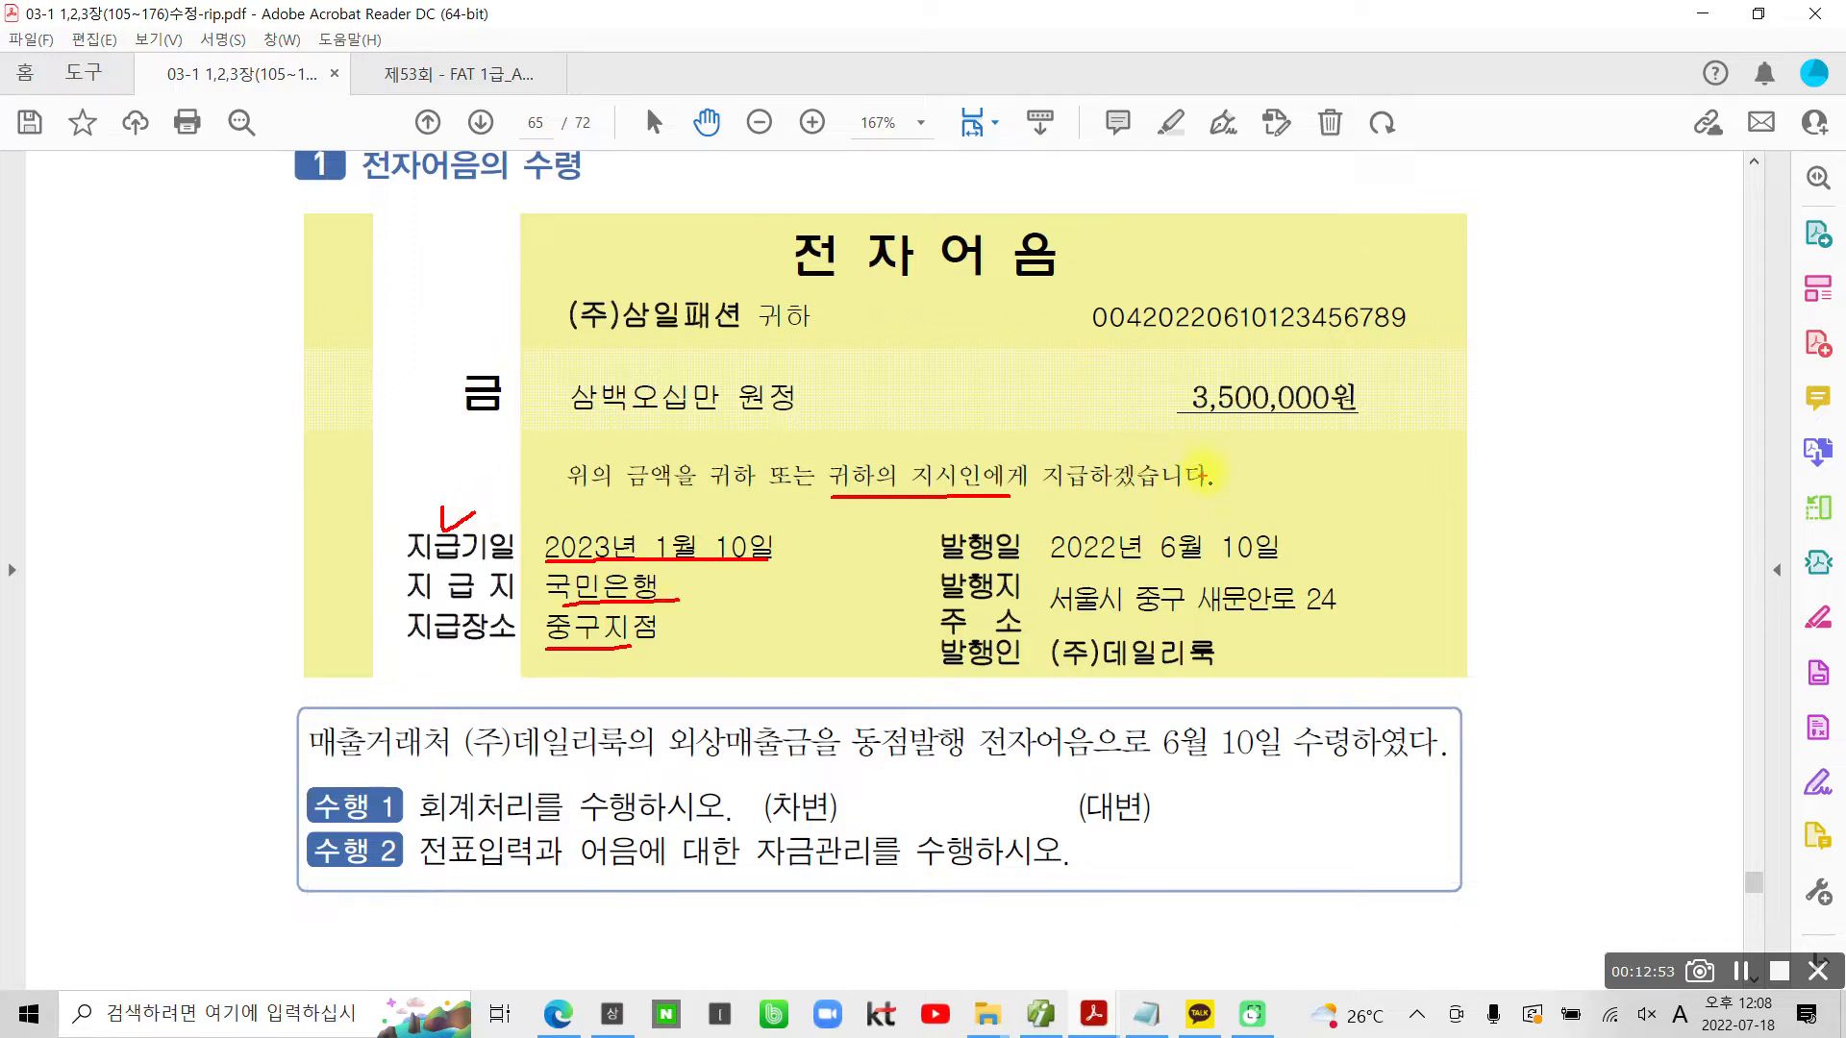
mouse_move(556, 562)
left_mouse_down()
mouse_move(542, 553)
mouse_move(644, 521)
mouse_move(760, 524)
mouse_move(771, 556)
left_mouse_up()
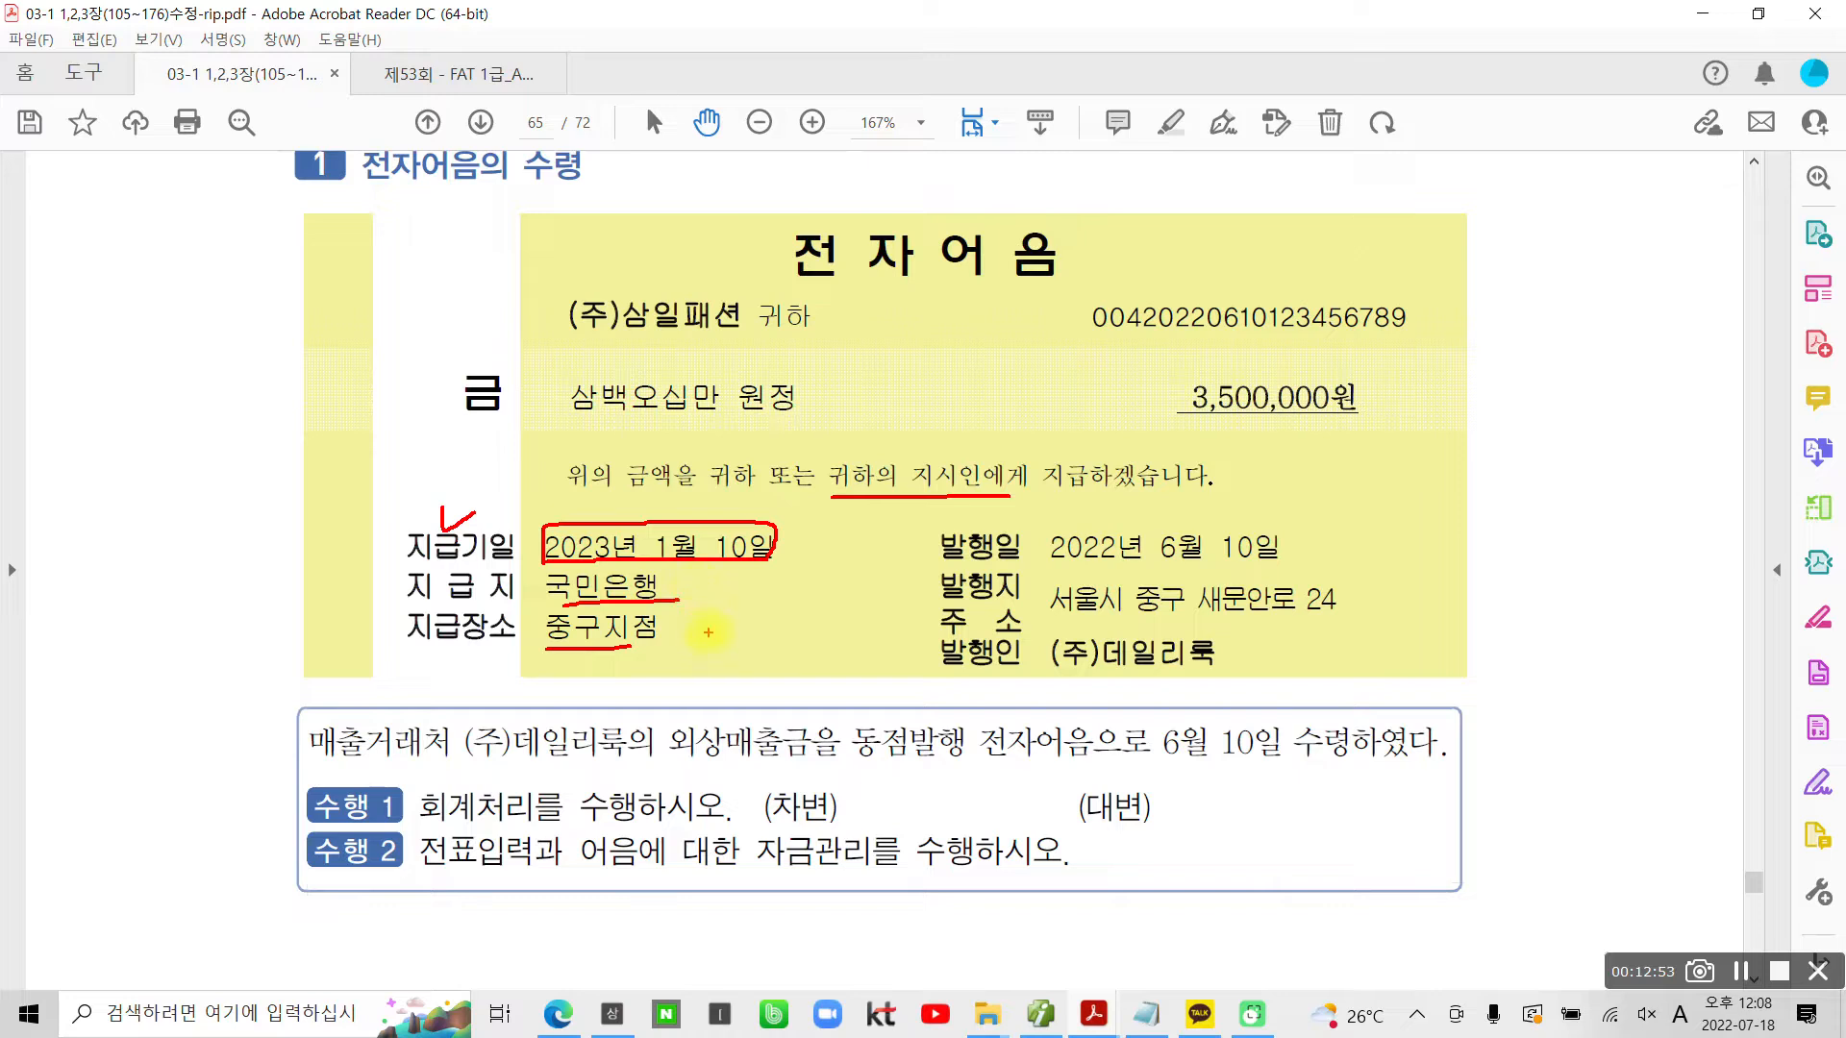
left_click_drag(721, 560, 700, 636)
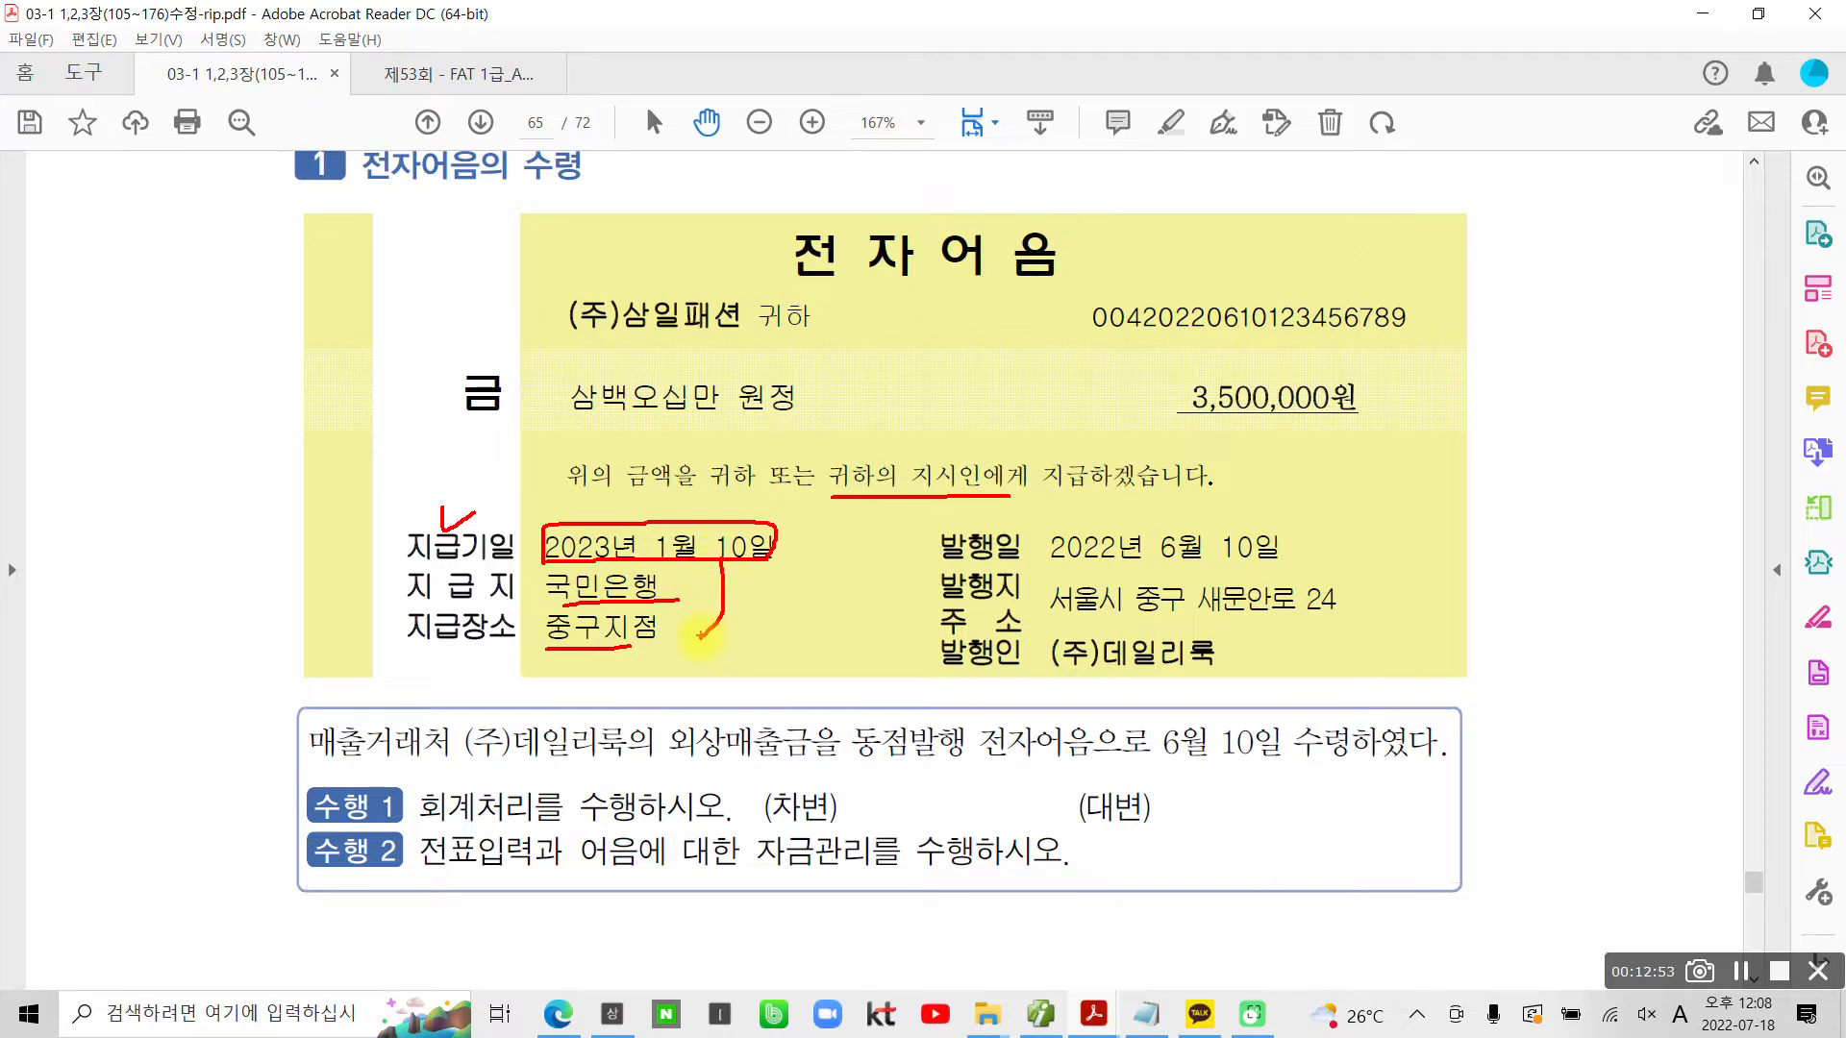
left_click_drag(684, 639, 700, 628)
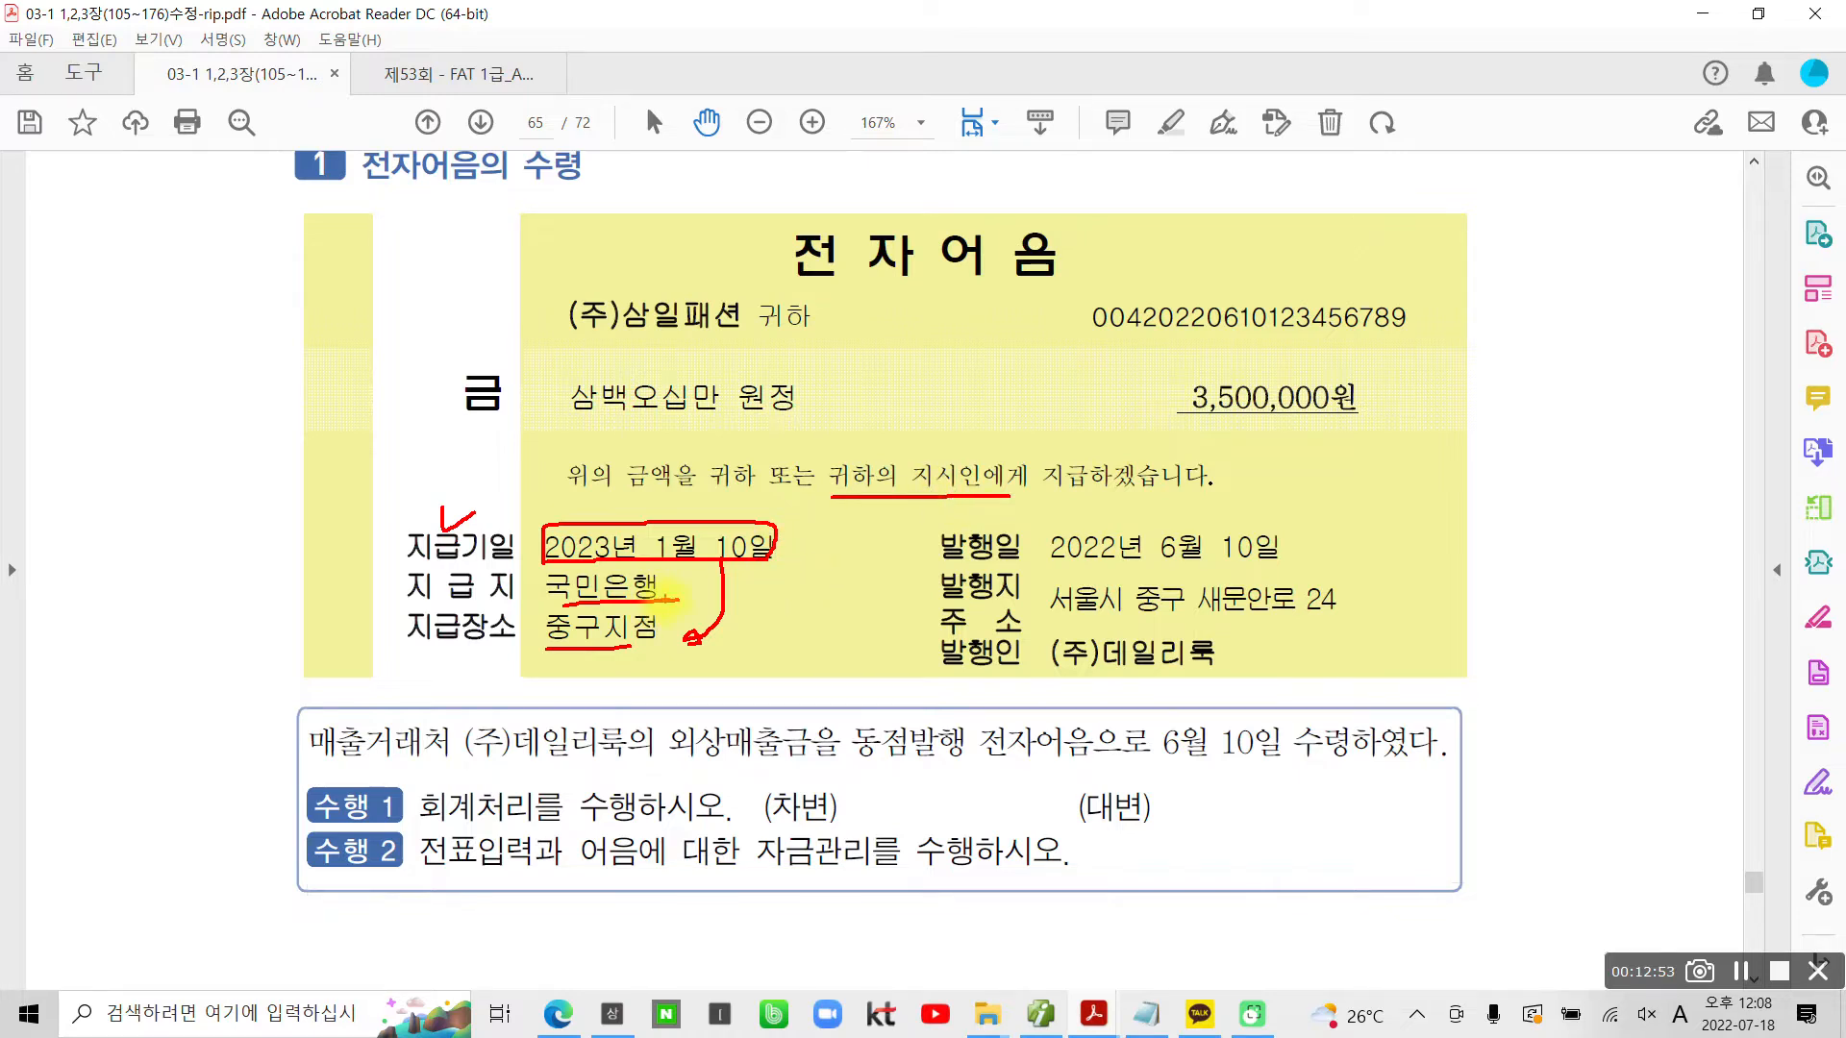
key("Escape")
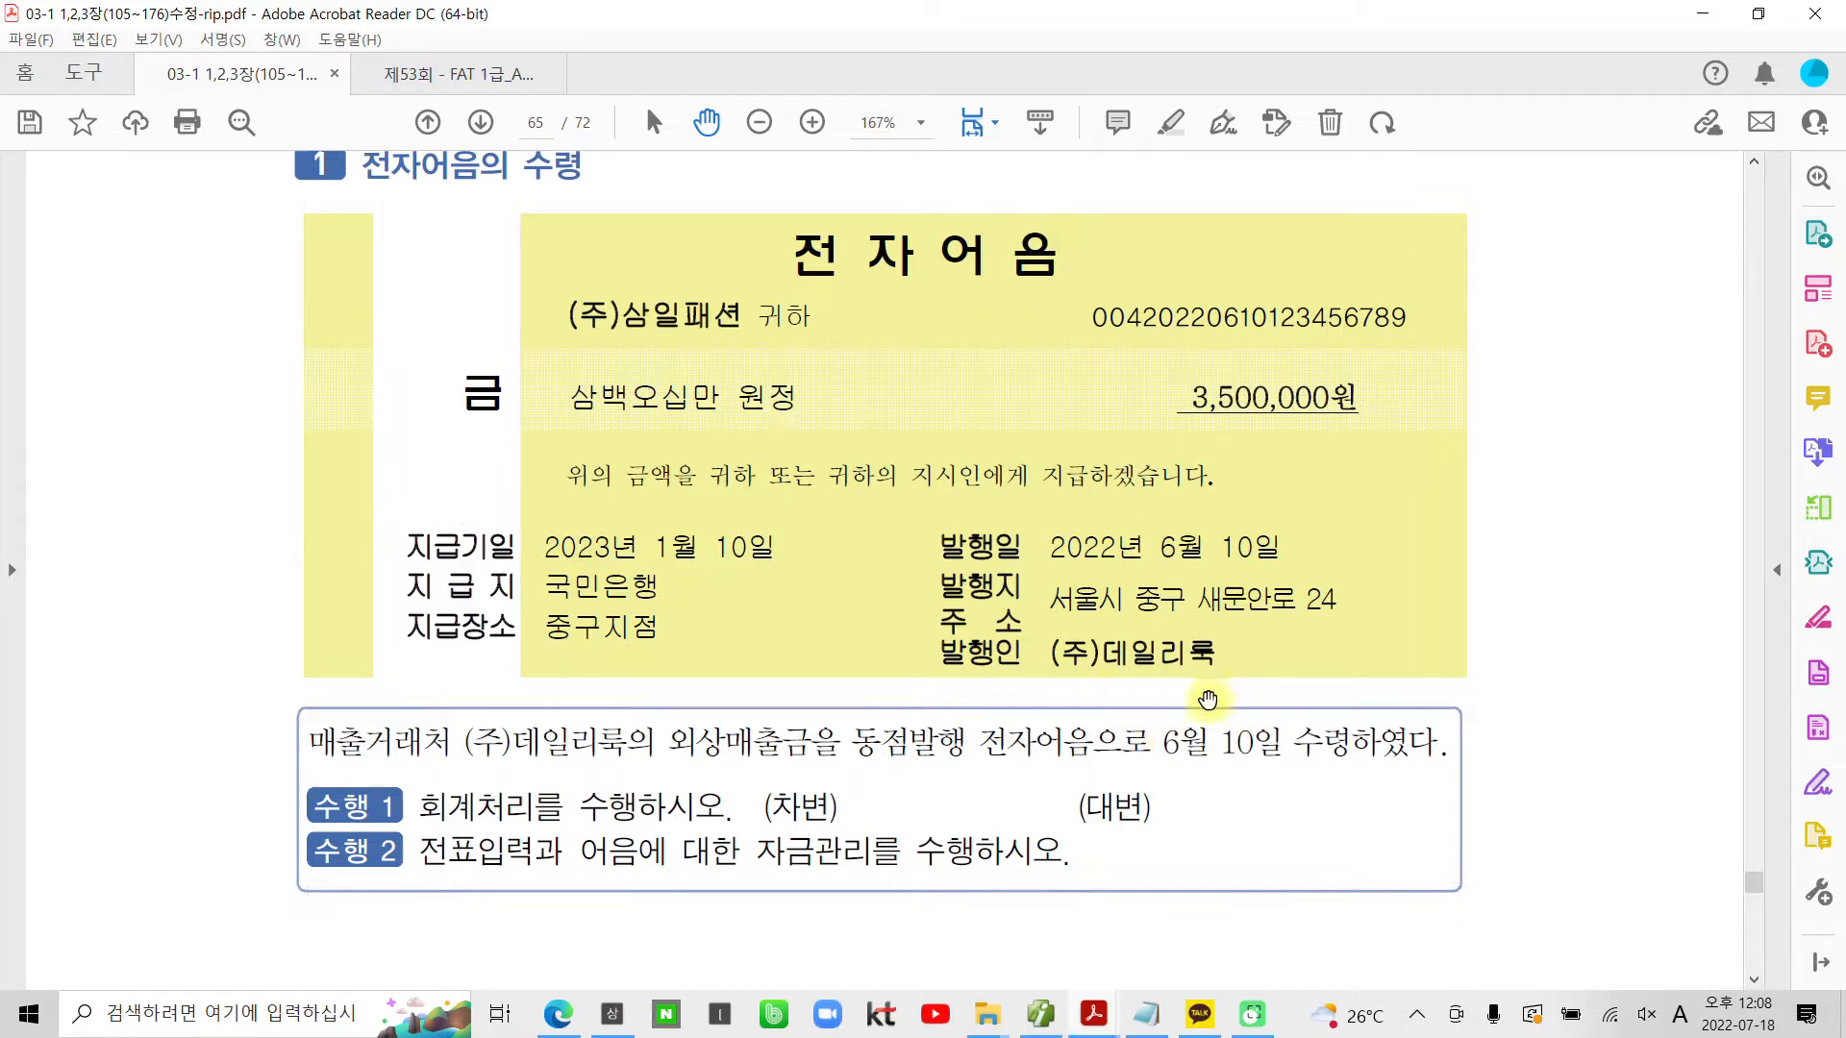
Highlight the words 만기도래 in the heading of exercise 2, 전자어음의 만기도래
scroll(889, 721, "down", 10)
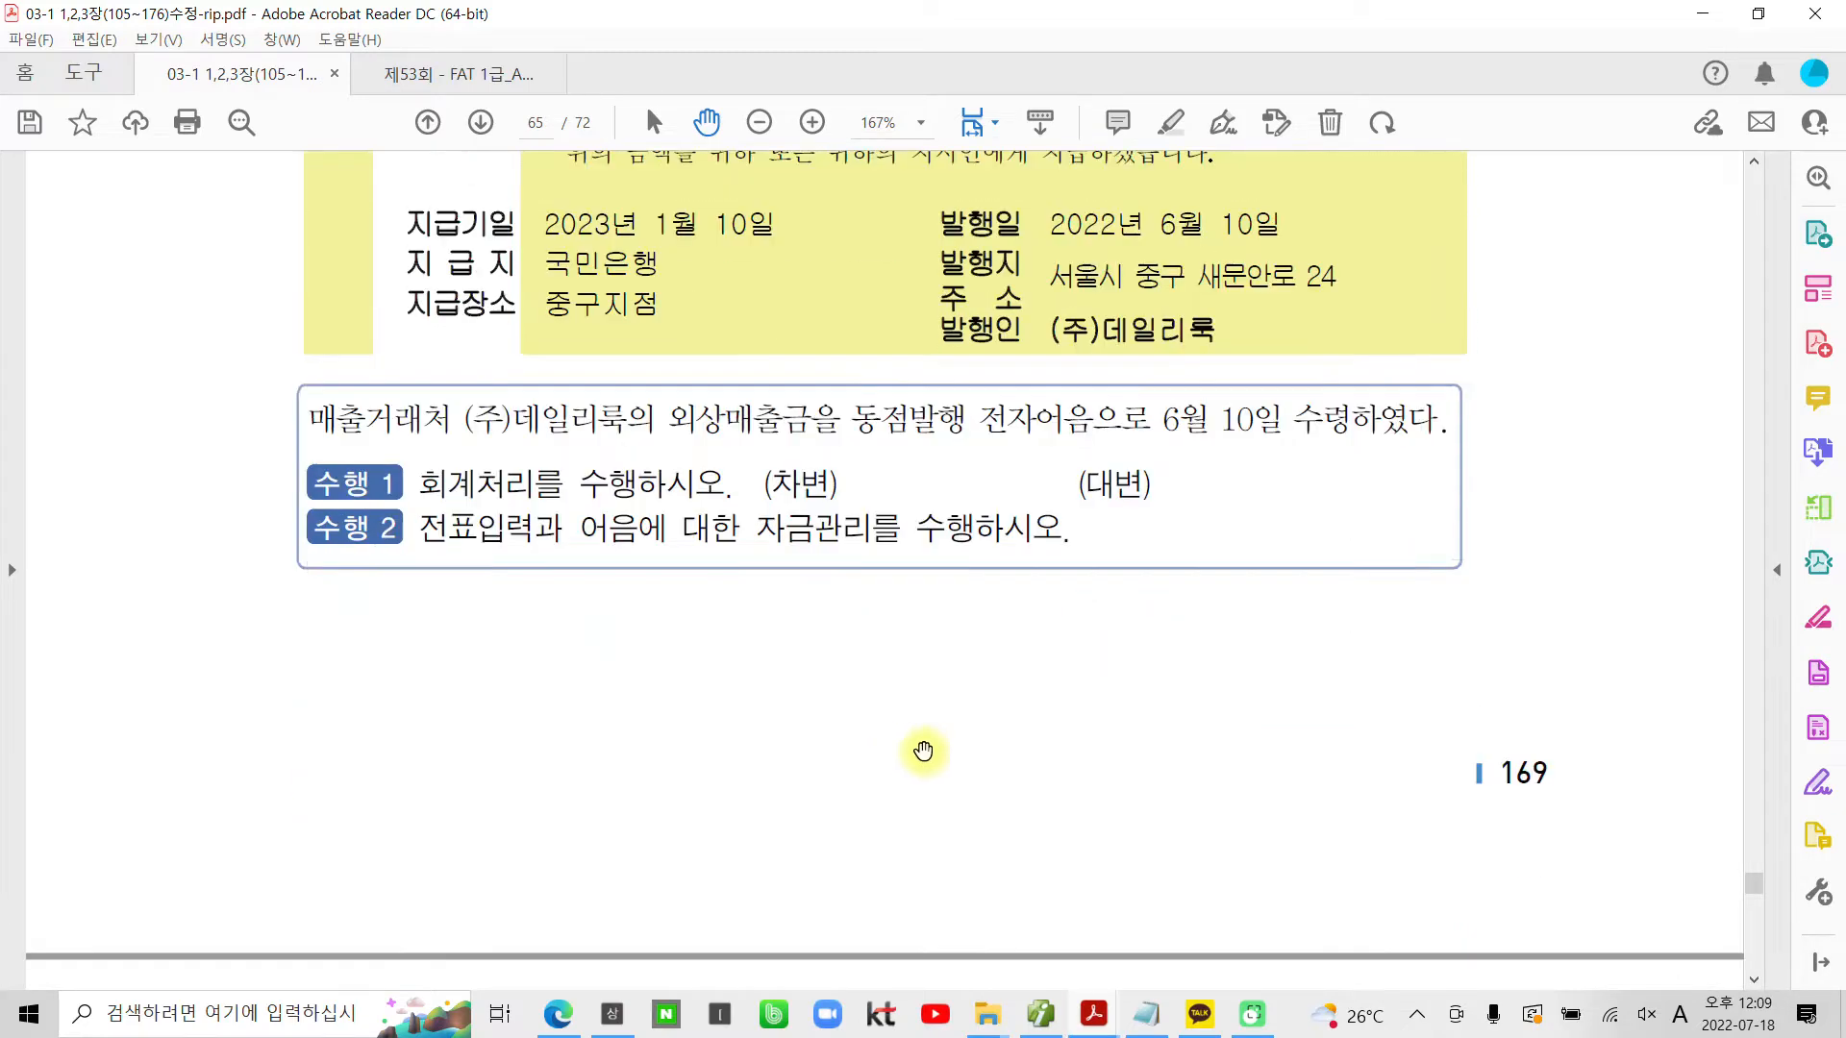
scroll(923, 732, "down", 5)
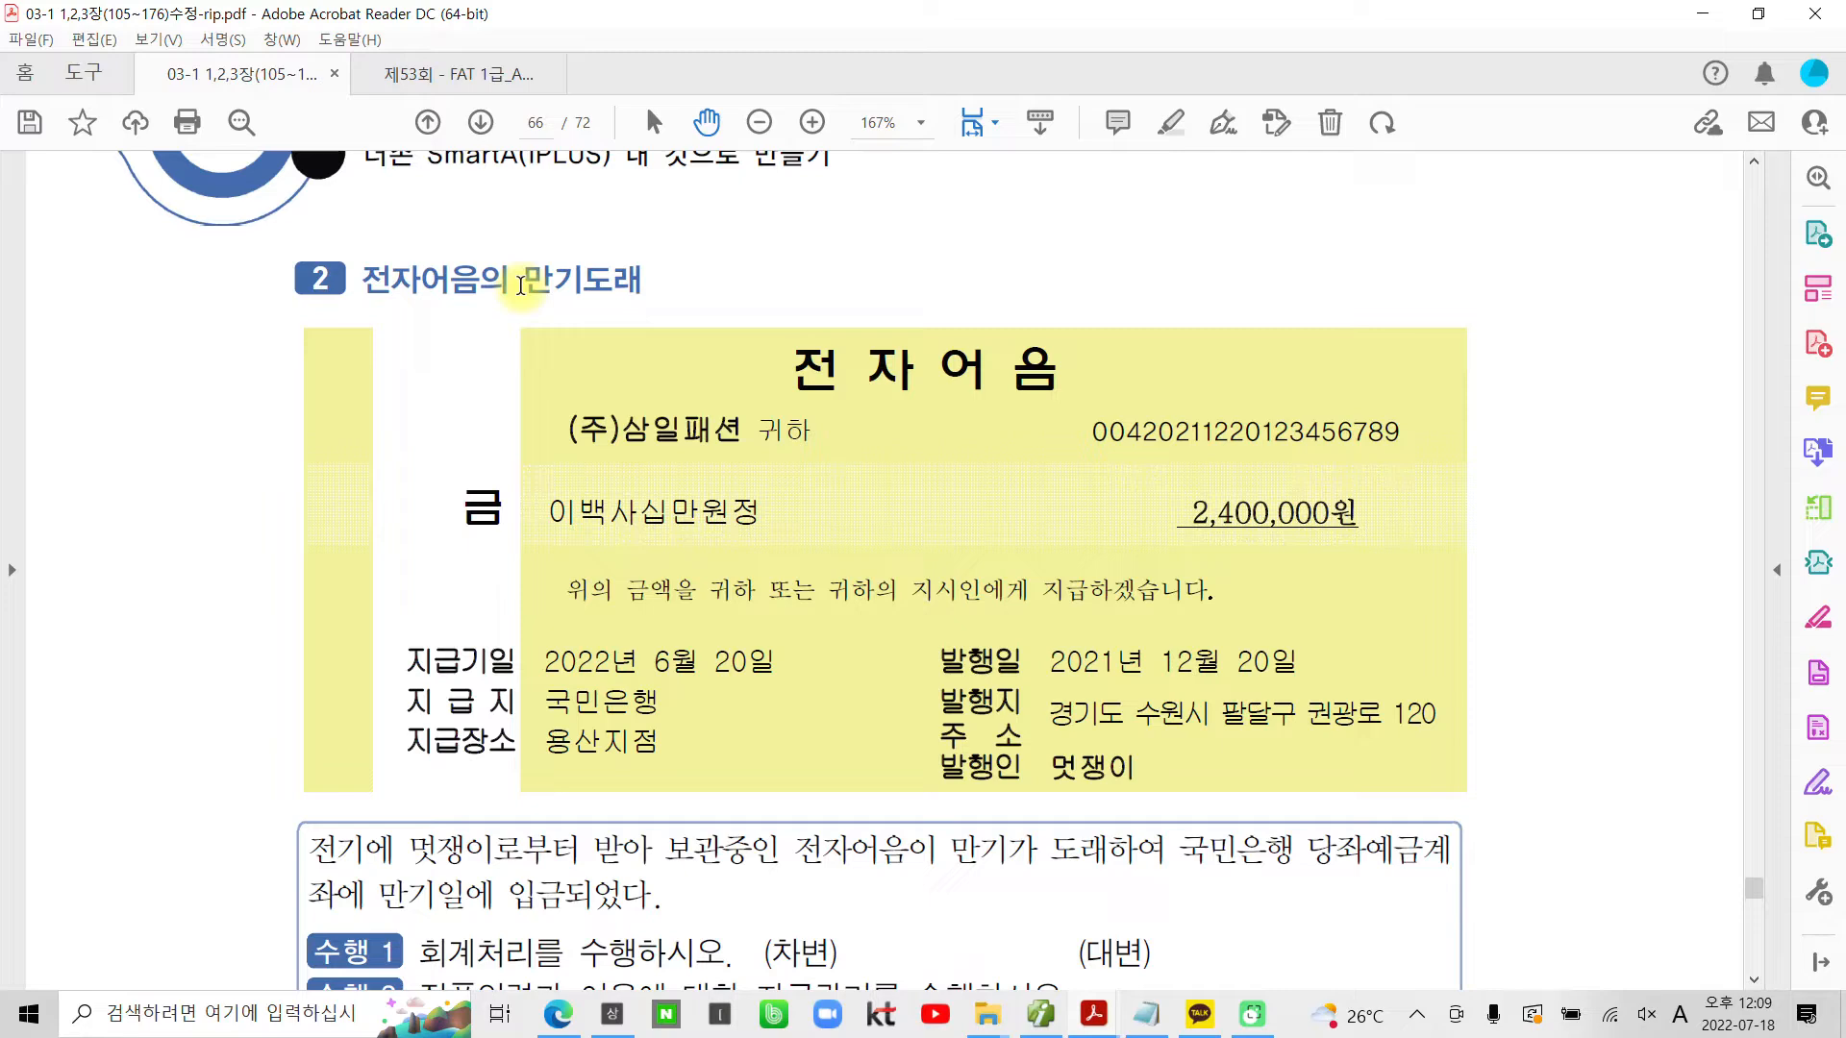
left_click_drag(520, 286, 642, 280)
right_click(606, 285)
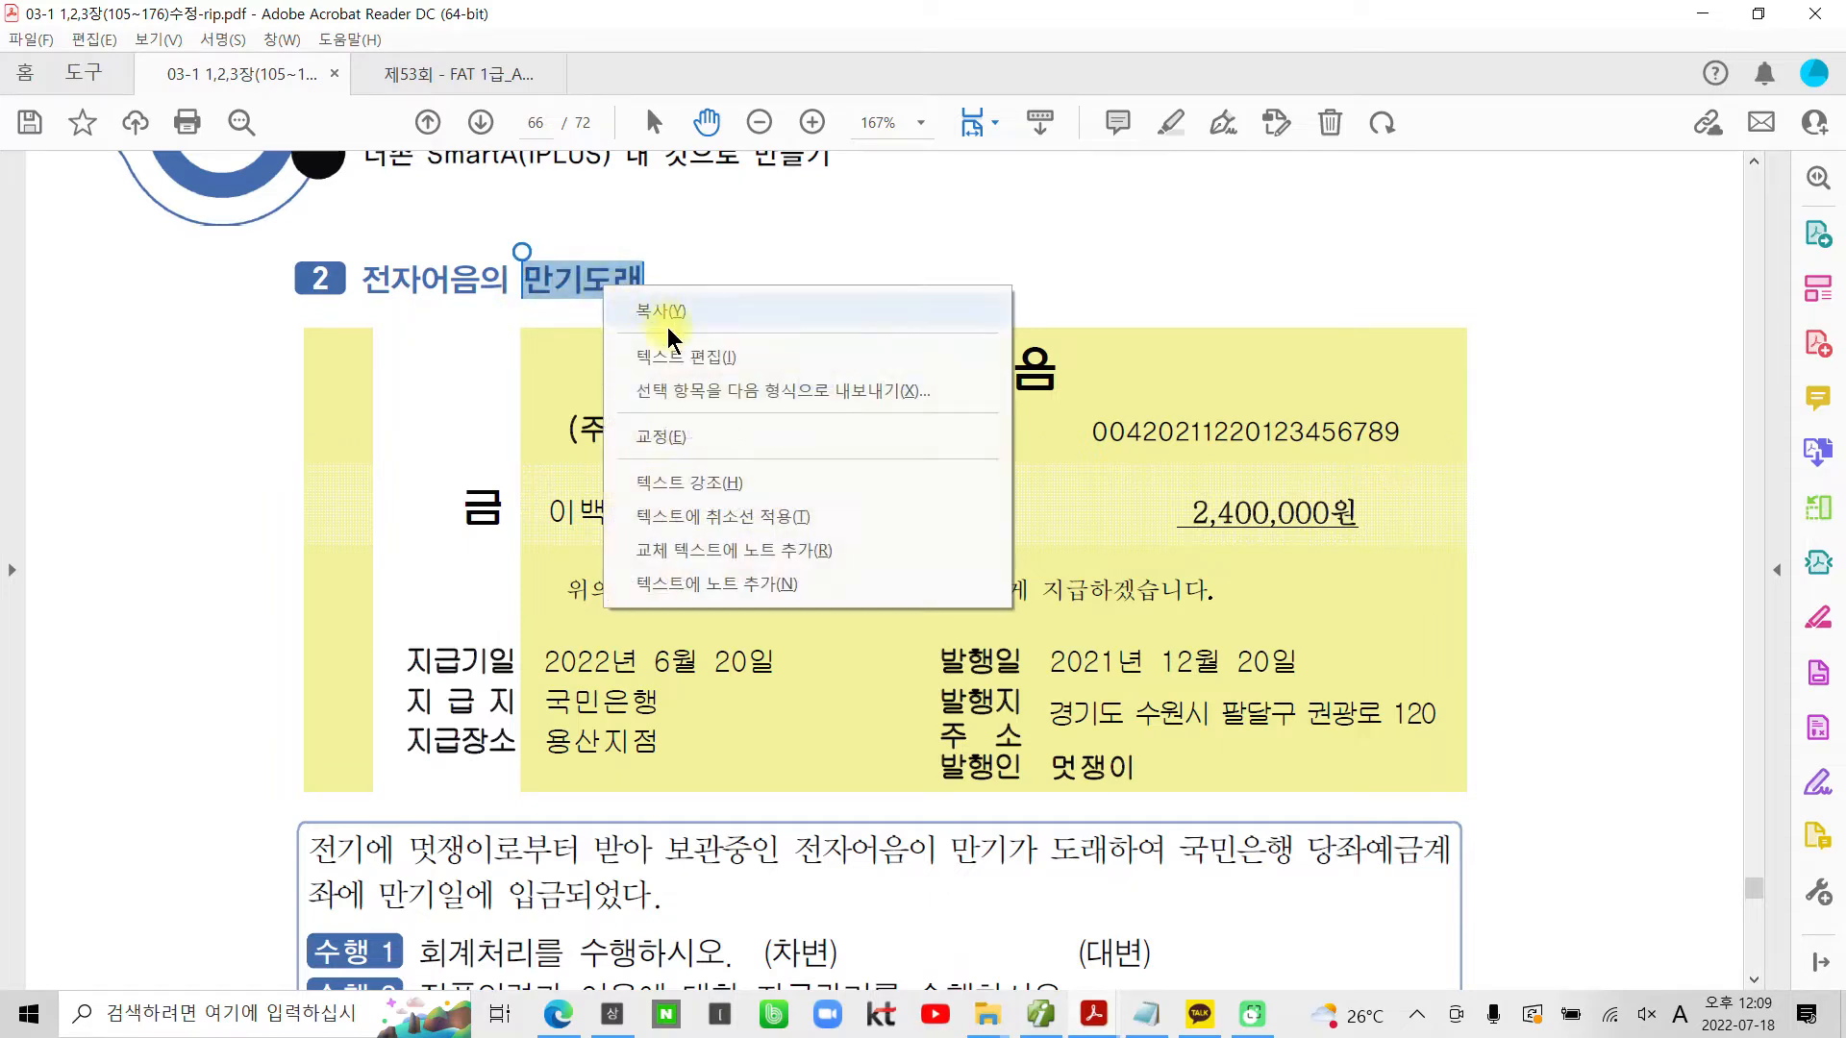
left_click(678, 482)
scroll(719, 553, "down", 2)
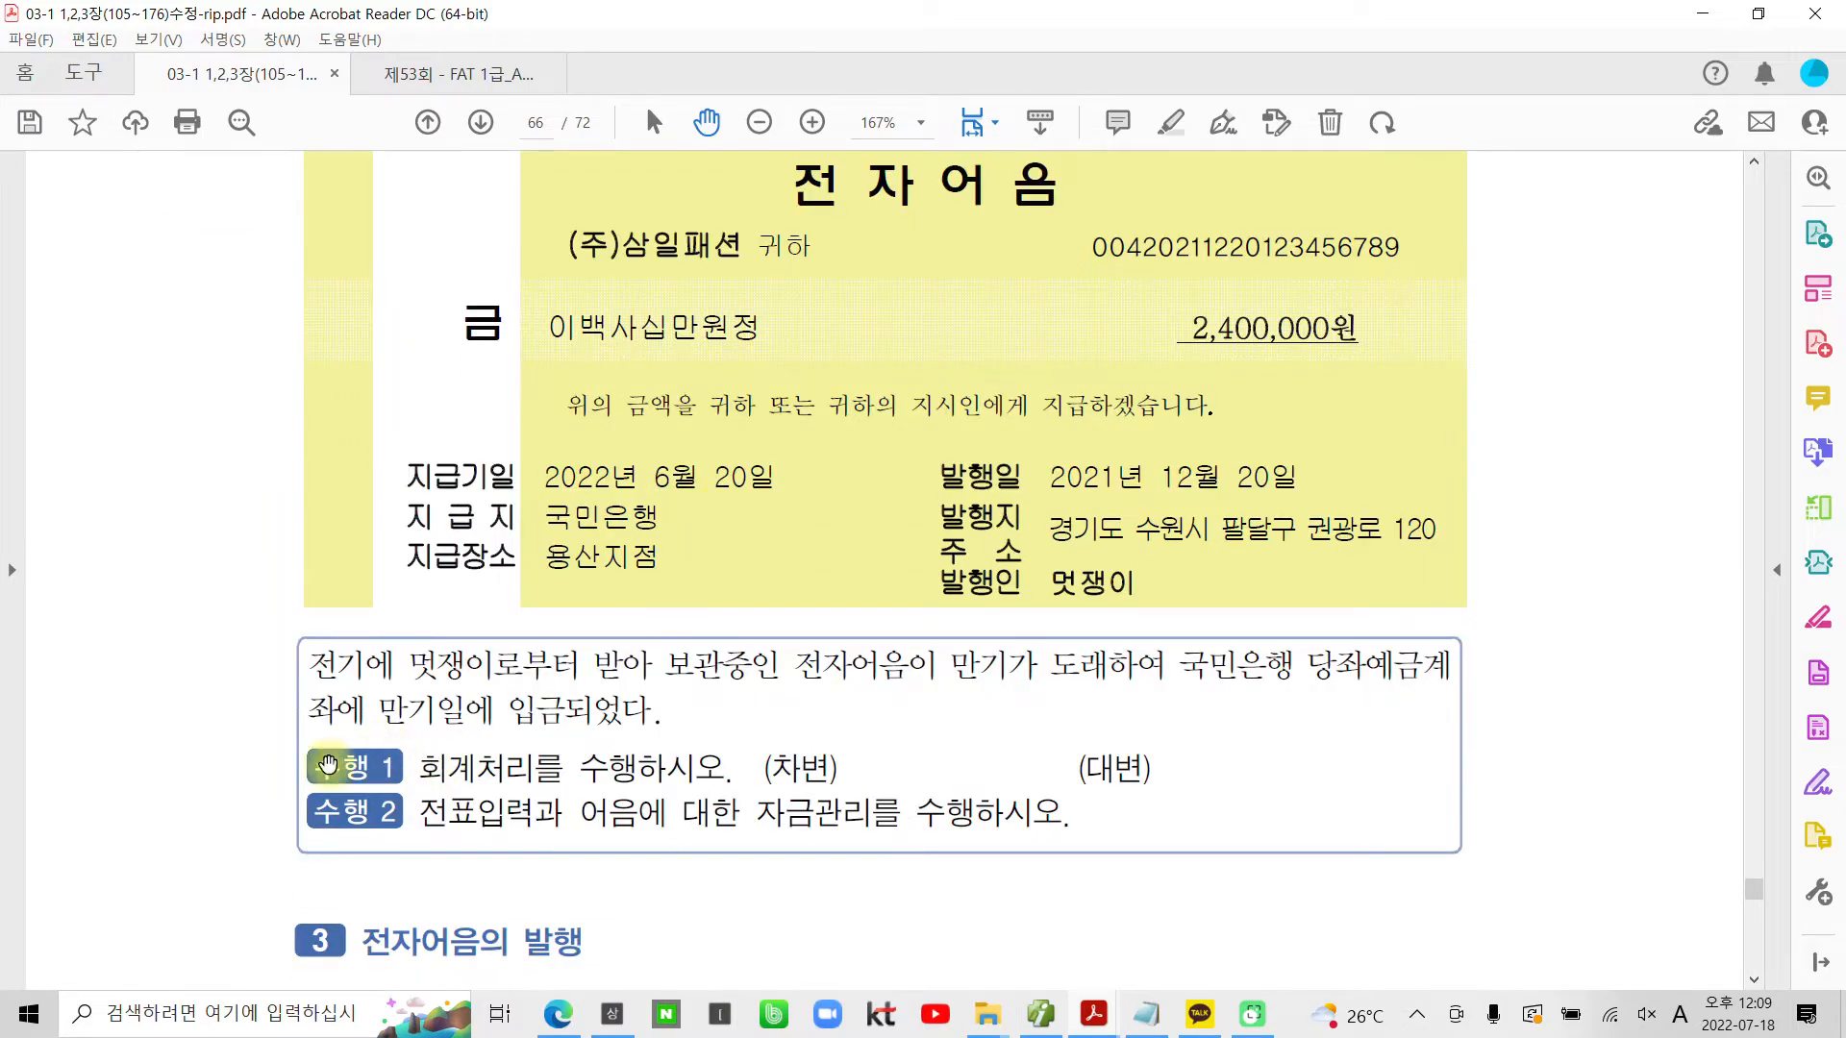
Box the 발행인 멋쟁이, underline (주)삼일패션 and the 발행일, and circle the 지급기일 2022년 6월 20일 on the second note
scroll(317, 743, "up", 2)
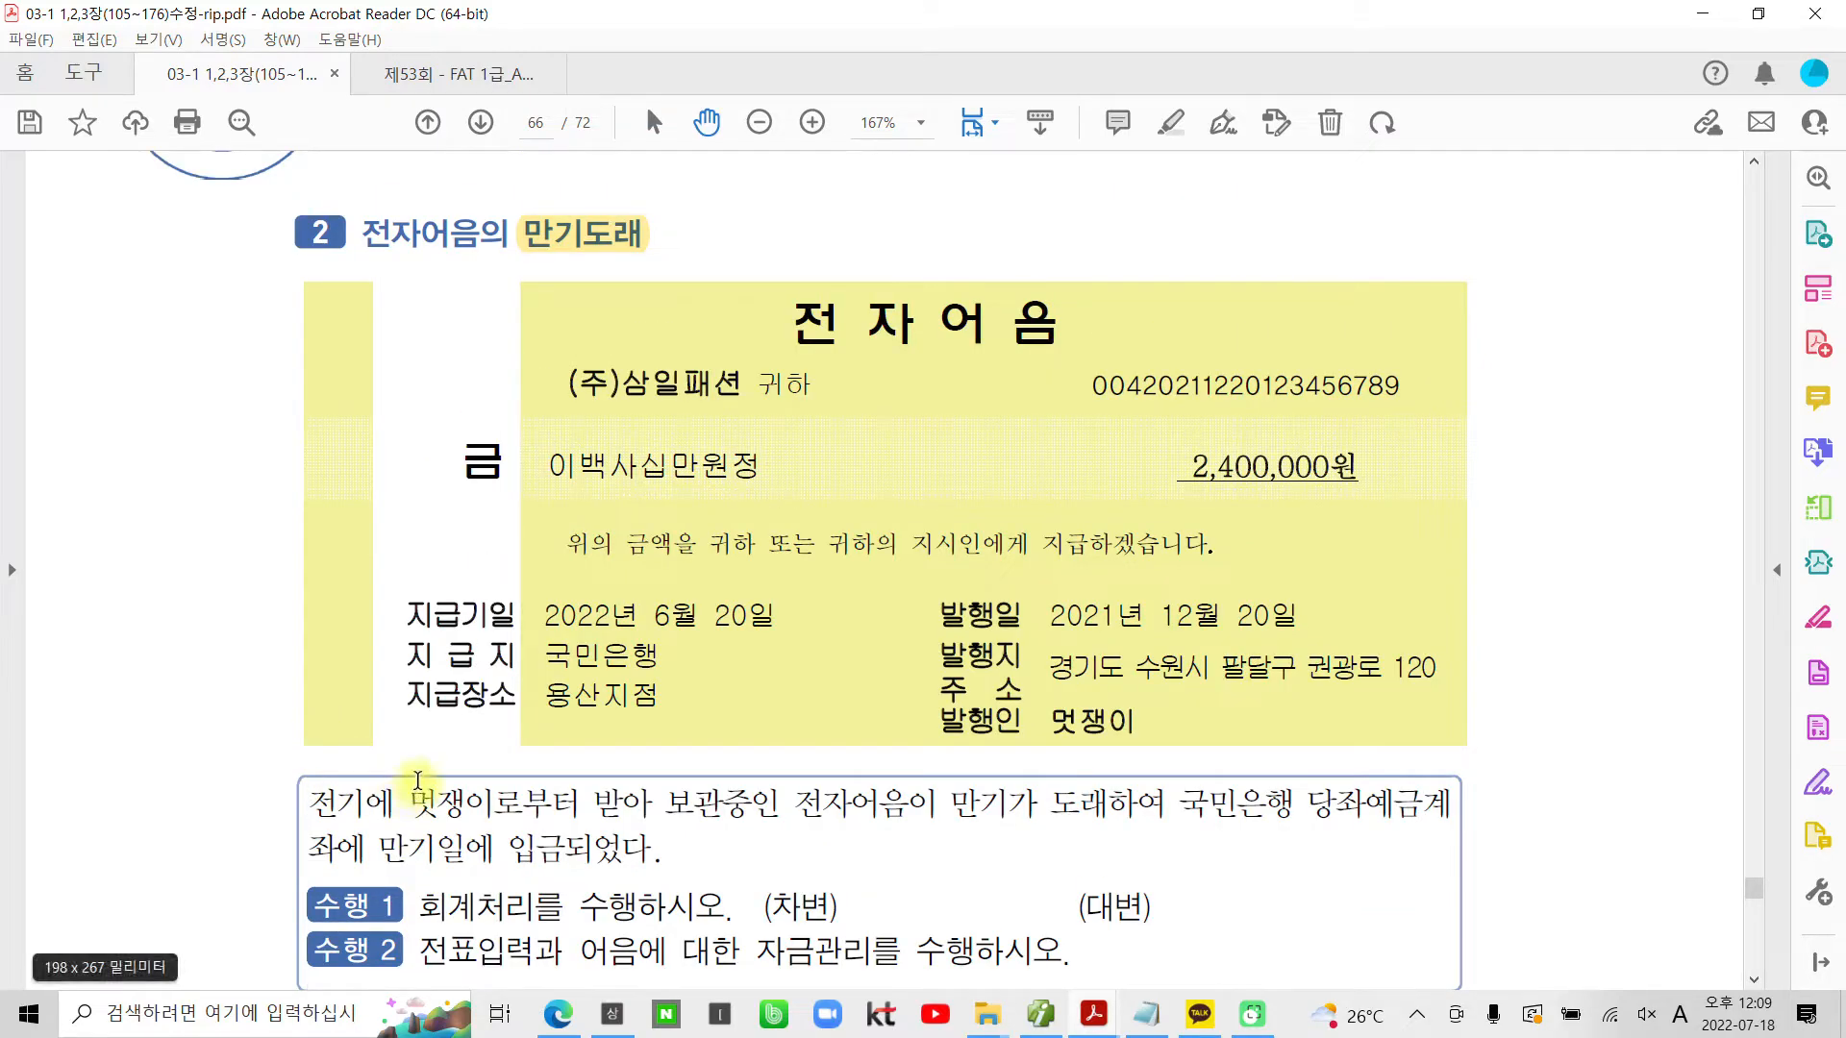
scroll(416, 769, "down", 2)
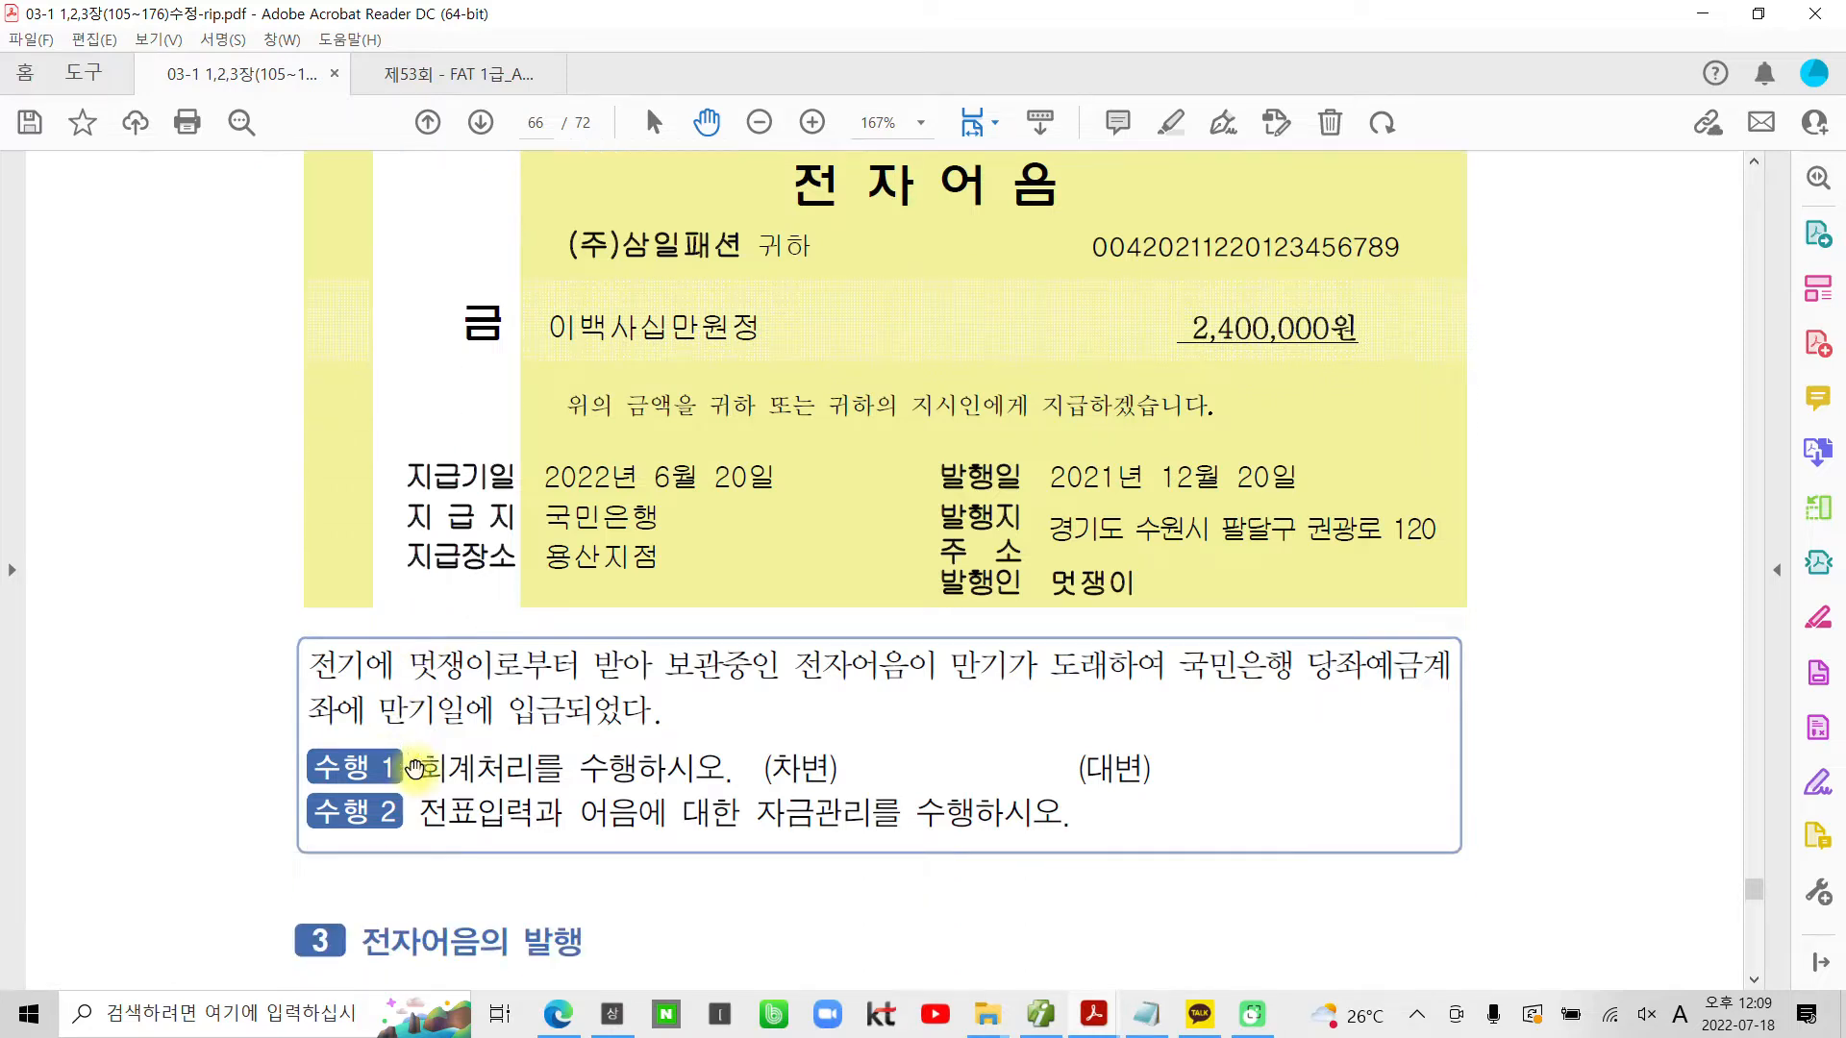
left_click_drag(306, 670, 394, 665)
left_click(420, 671)
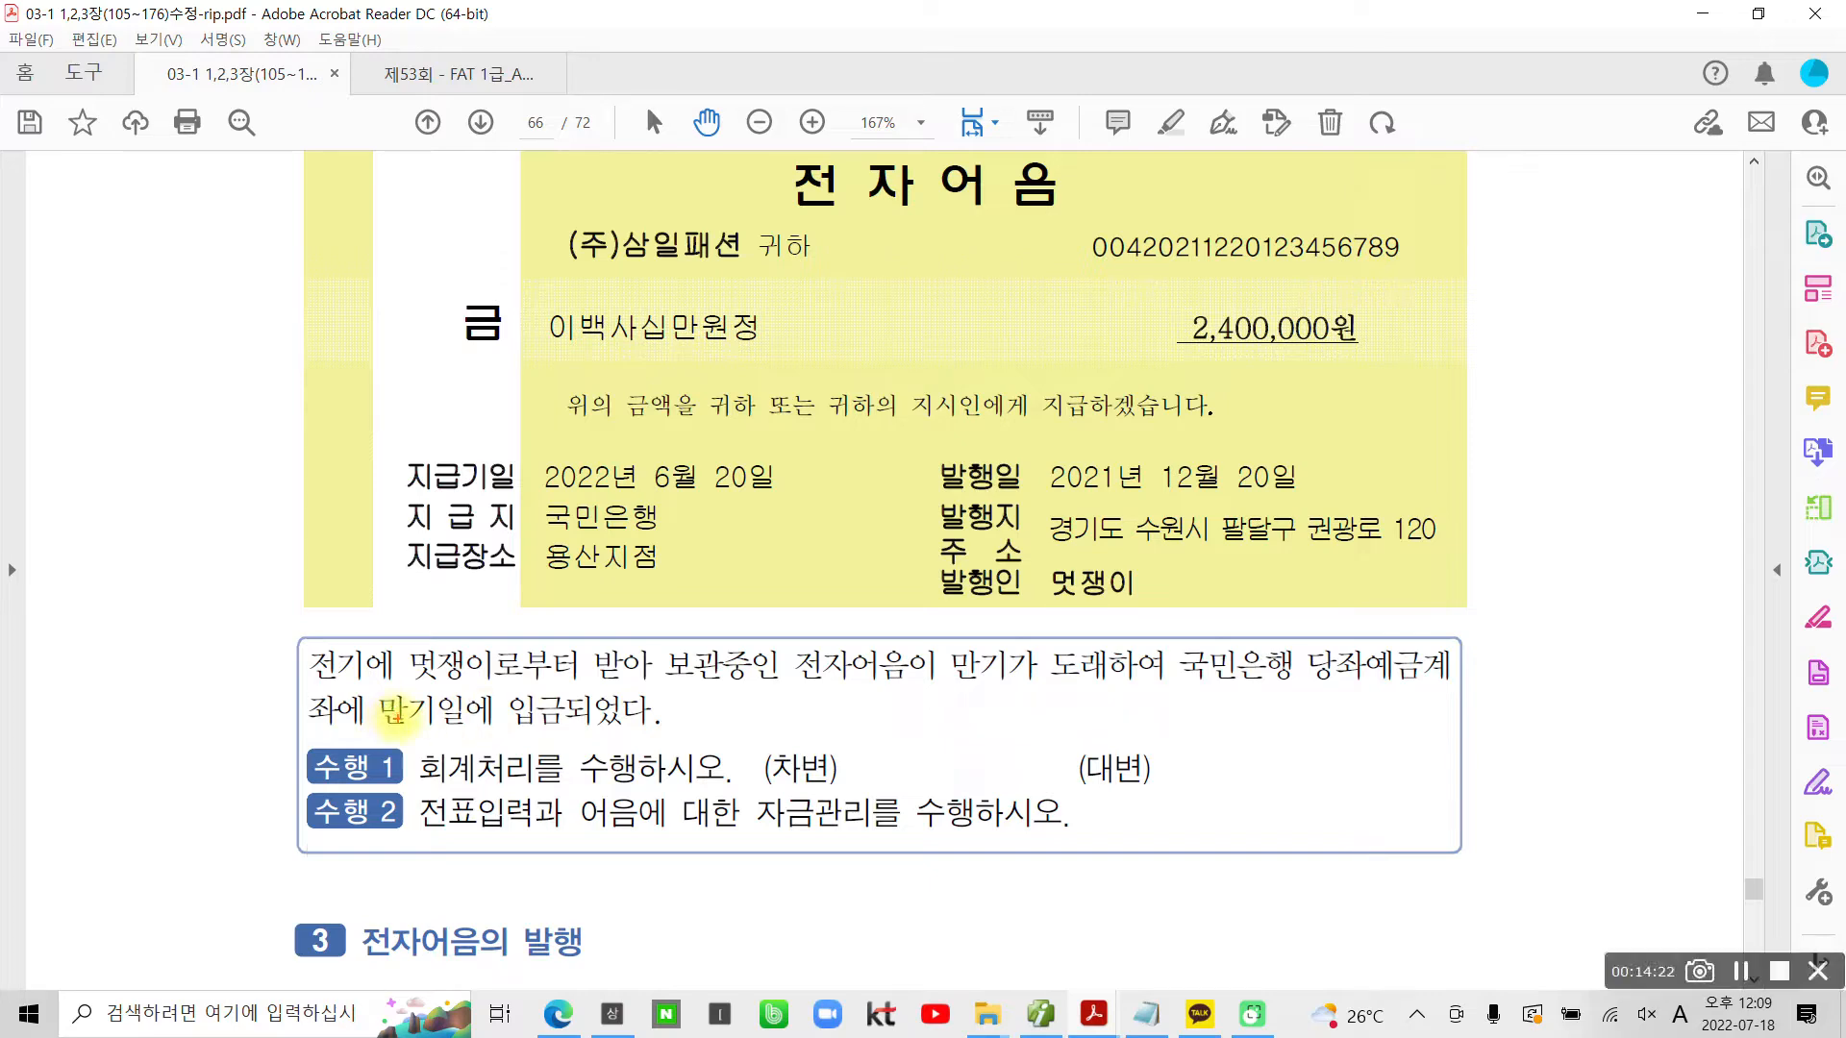
left_click_drag(918, 557, 1250, 623)
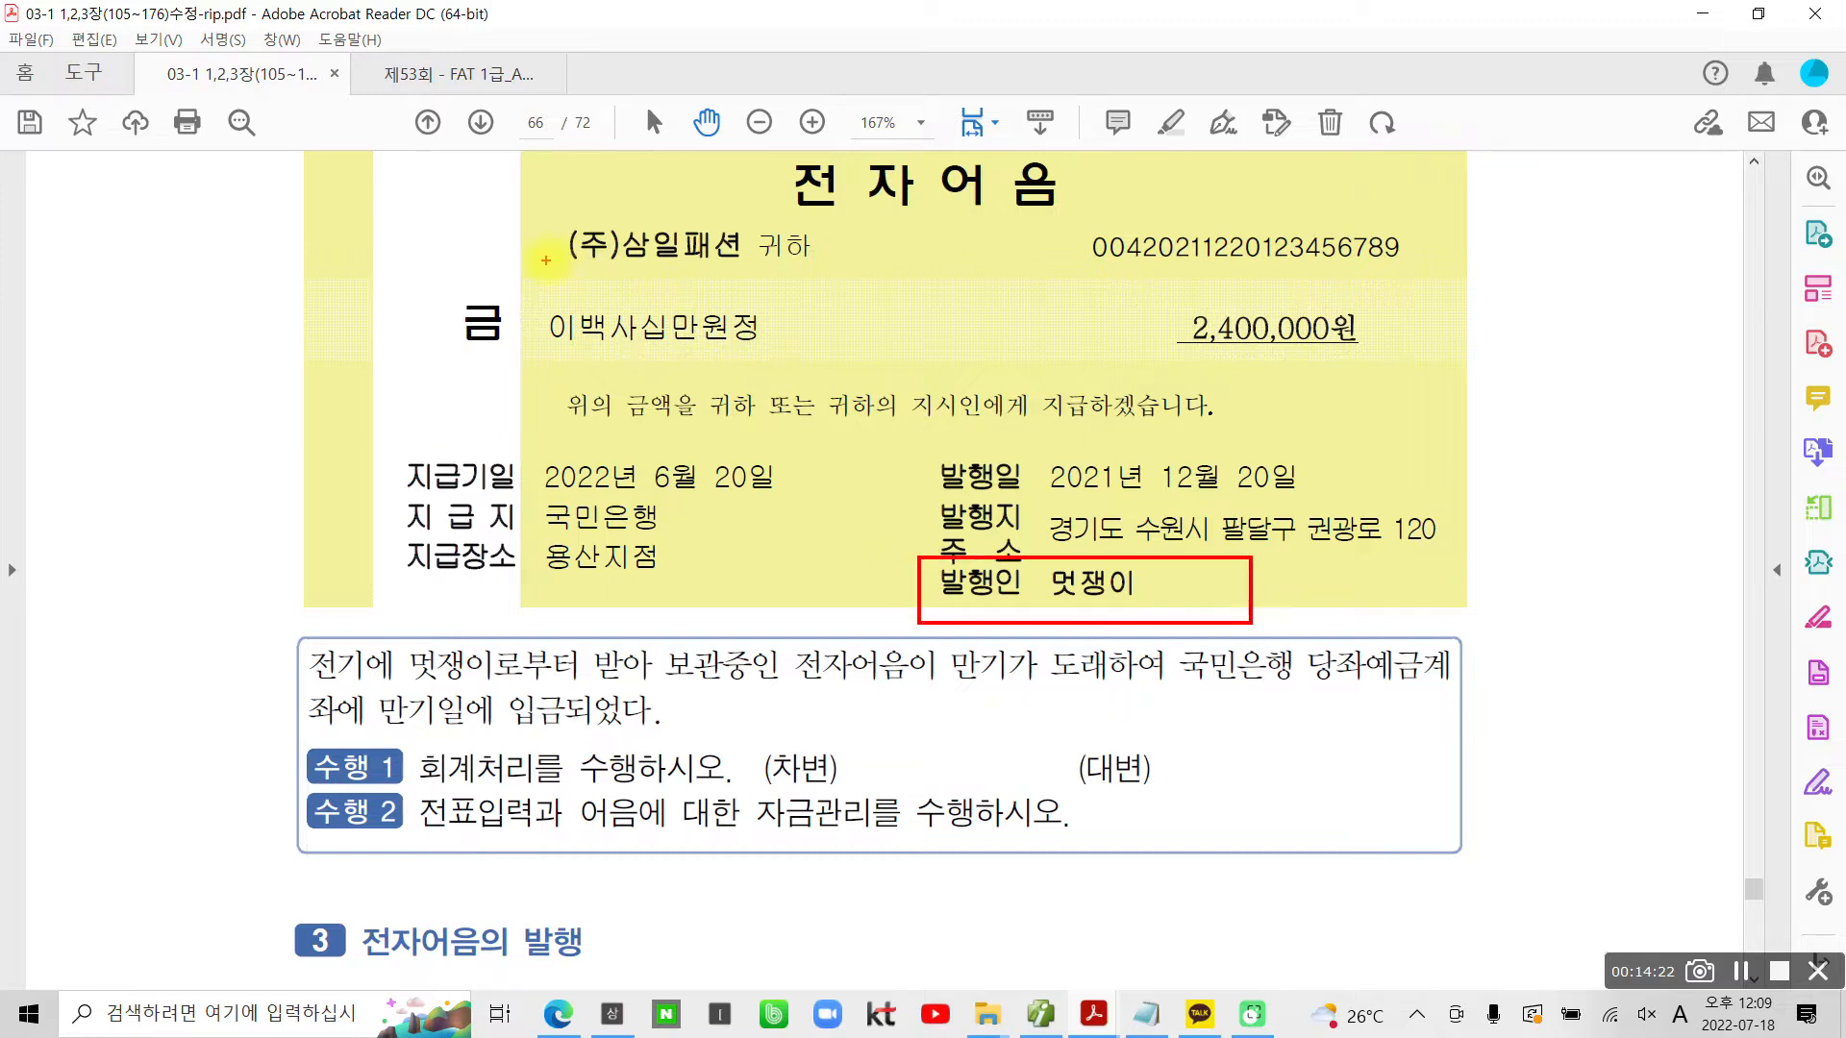
left_click_drag(545, 261, 807, 268)
left_click_drag(1040, 492, 1315, 490)
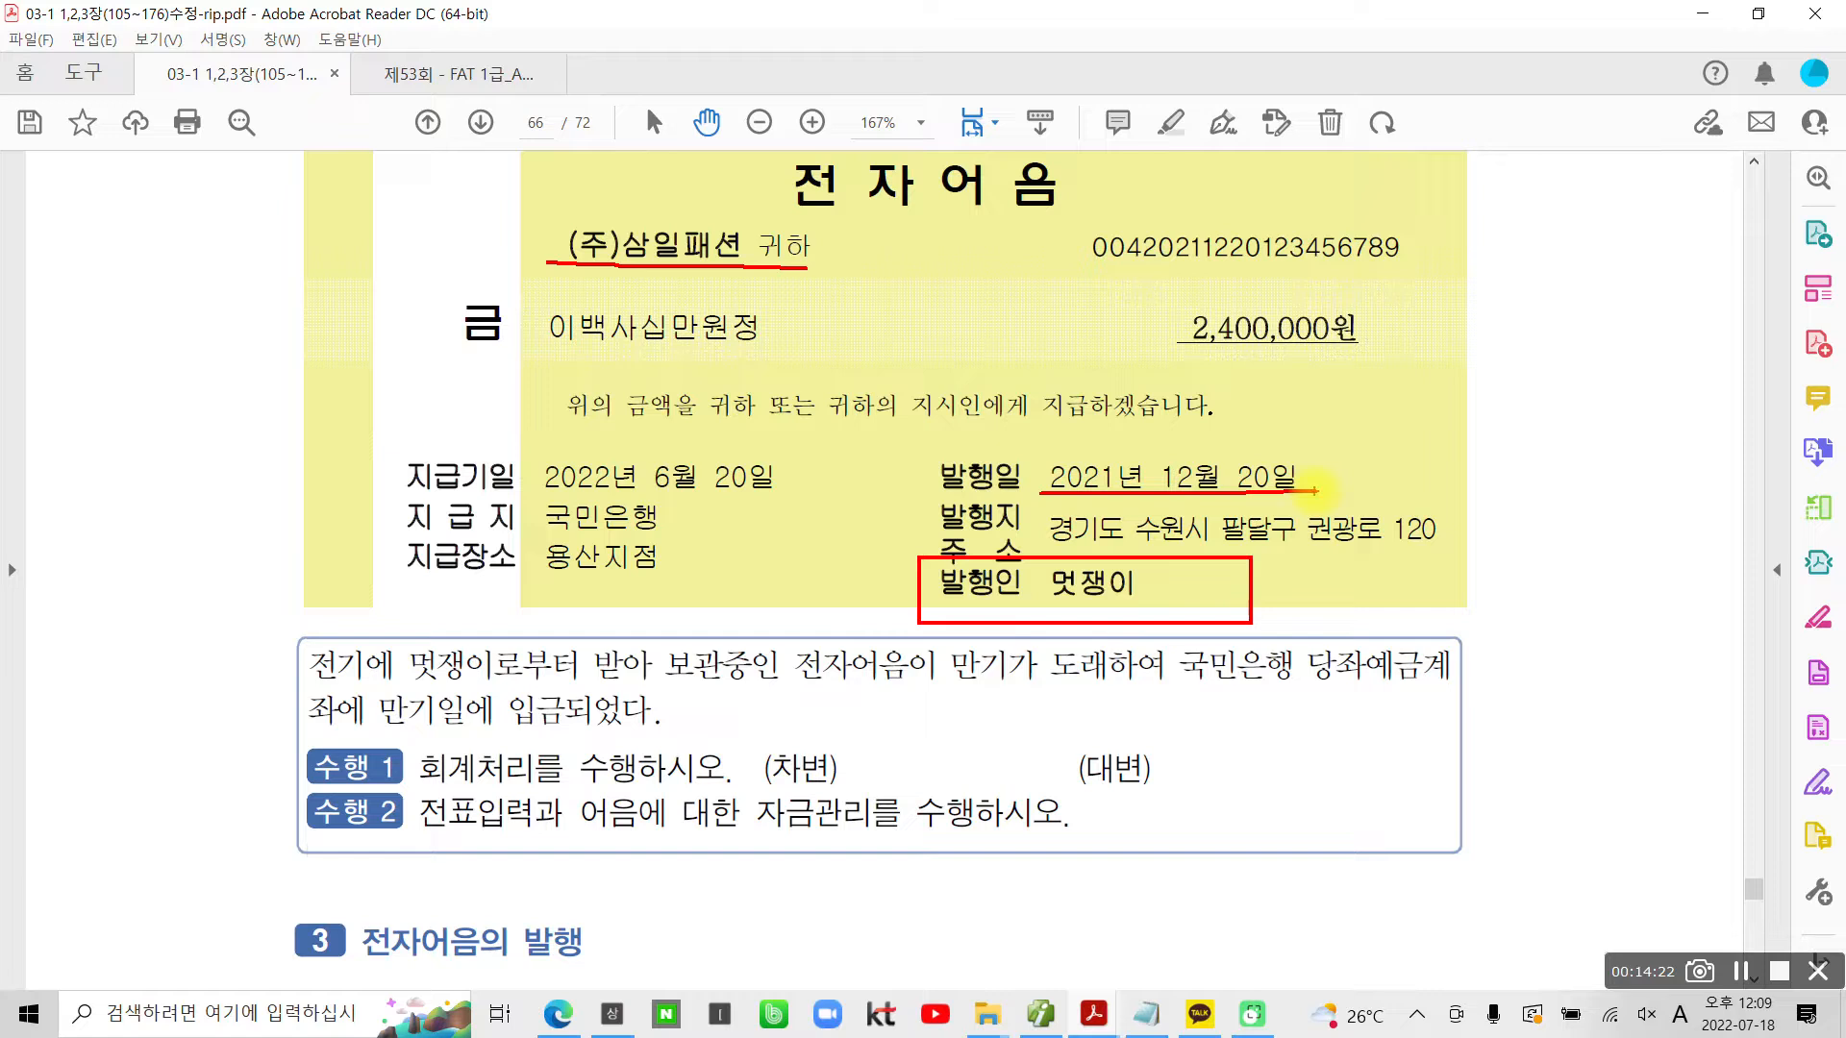
mouse_move(533, 489)
left_mouse_down()
mouse_move(626, 500)
mouse_move(817, 471)
mouse_move(526, 457)
mouse_move(527, 434)
mouse_move(608, 397)
left_mouse_up()
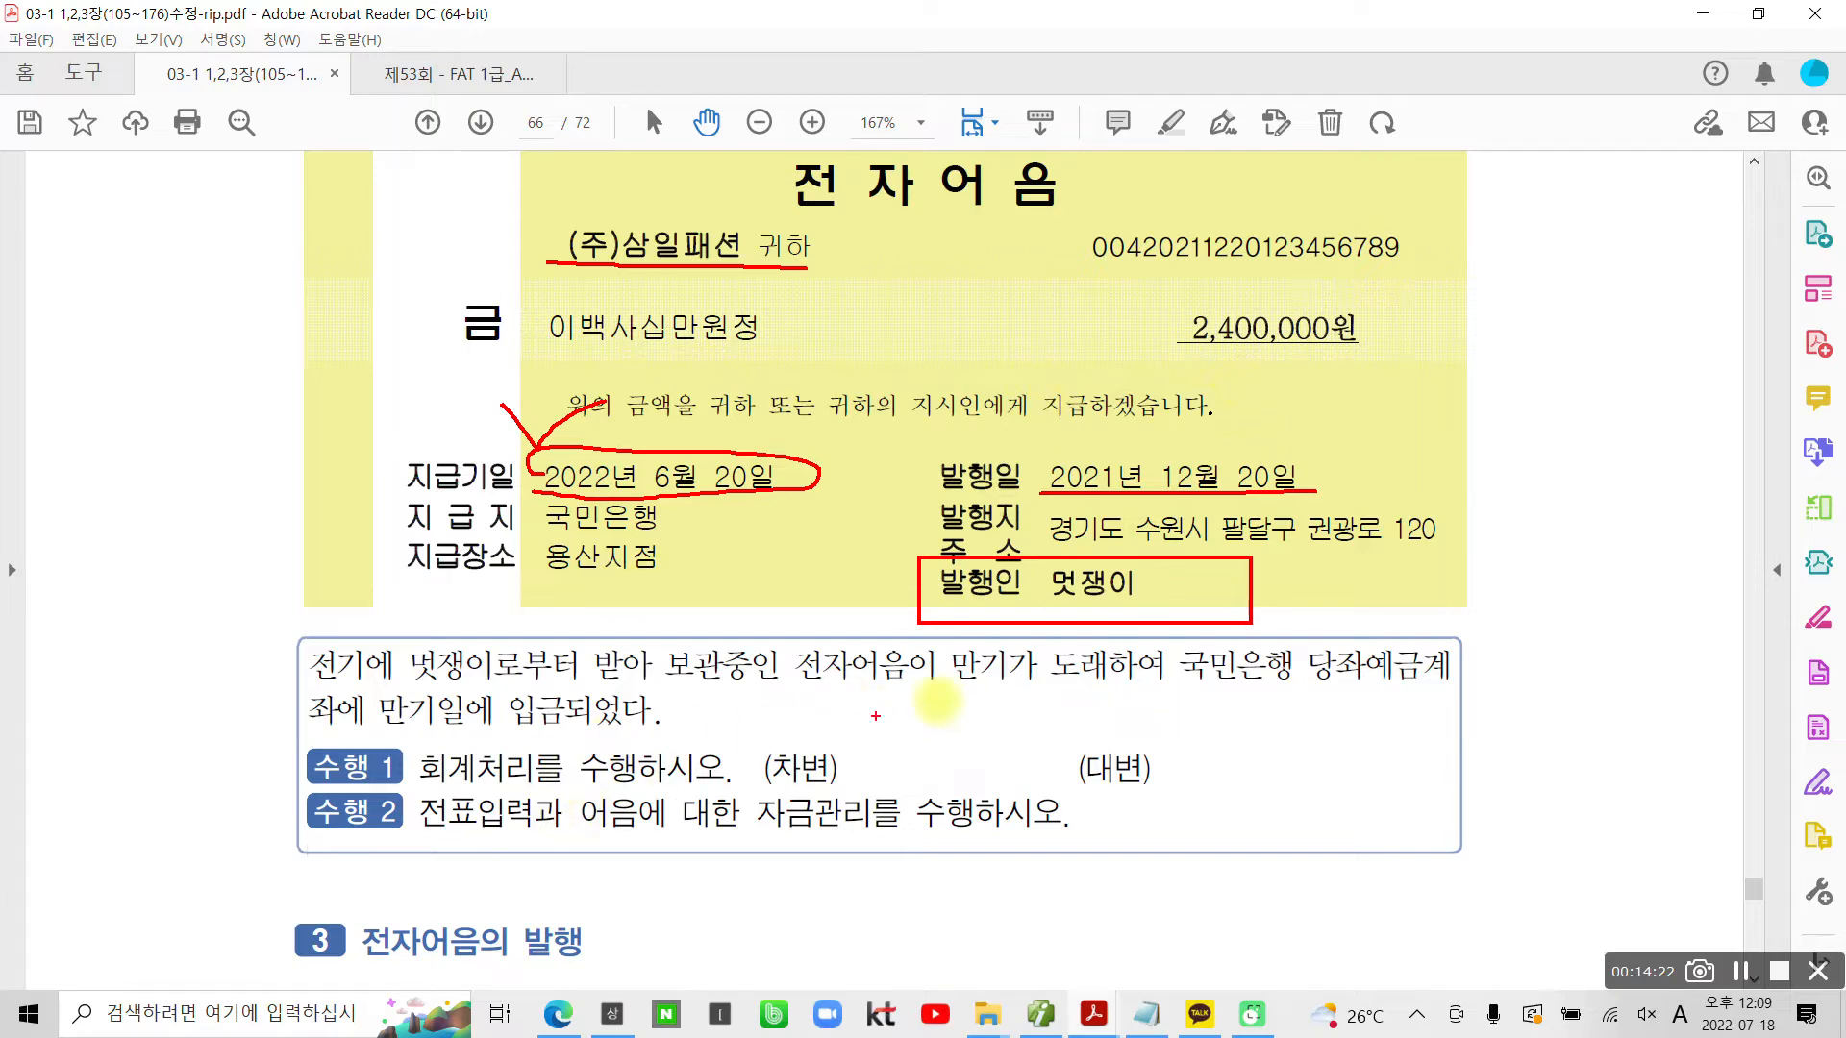
Circle 당좌예금 with an arrow to the 차변, and 보관중인 전자어음 with an arrow to the 대변
mouse_move(1315, 690)
left_mouse_down()
mouse_move(1302, 663)
mouse_move(1433, 642)
mouse_move(1355, 688)
mouse_move(1308, 672)
mouse_move(1283, 700)
mouse_move(999, 721)
mouse_move(860, 755)
mouse_move(873, 742)
left_mouse_up()
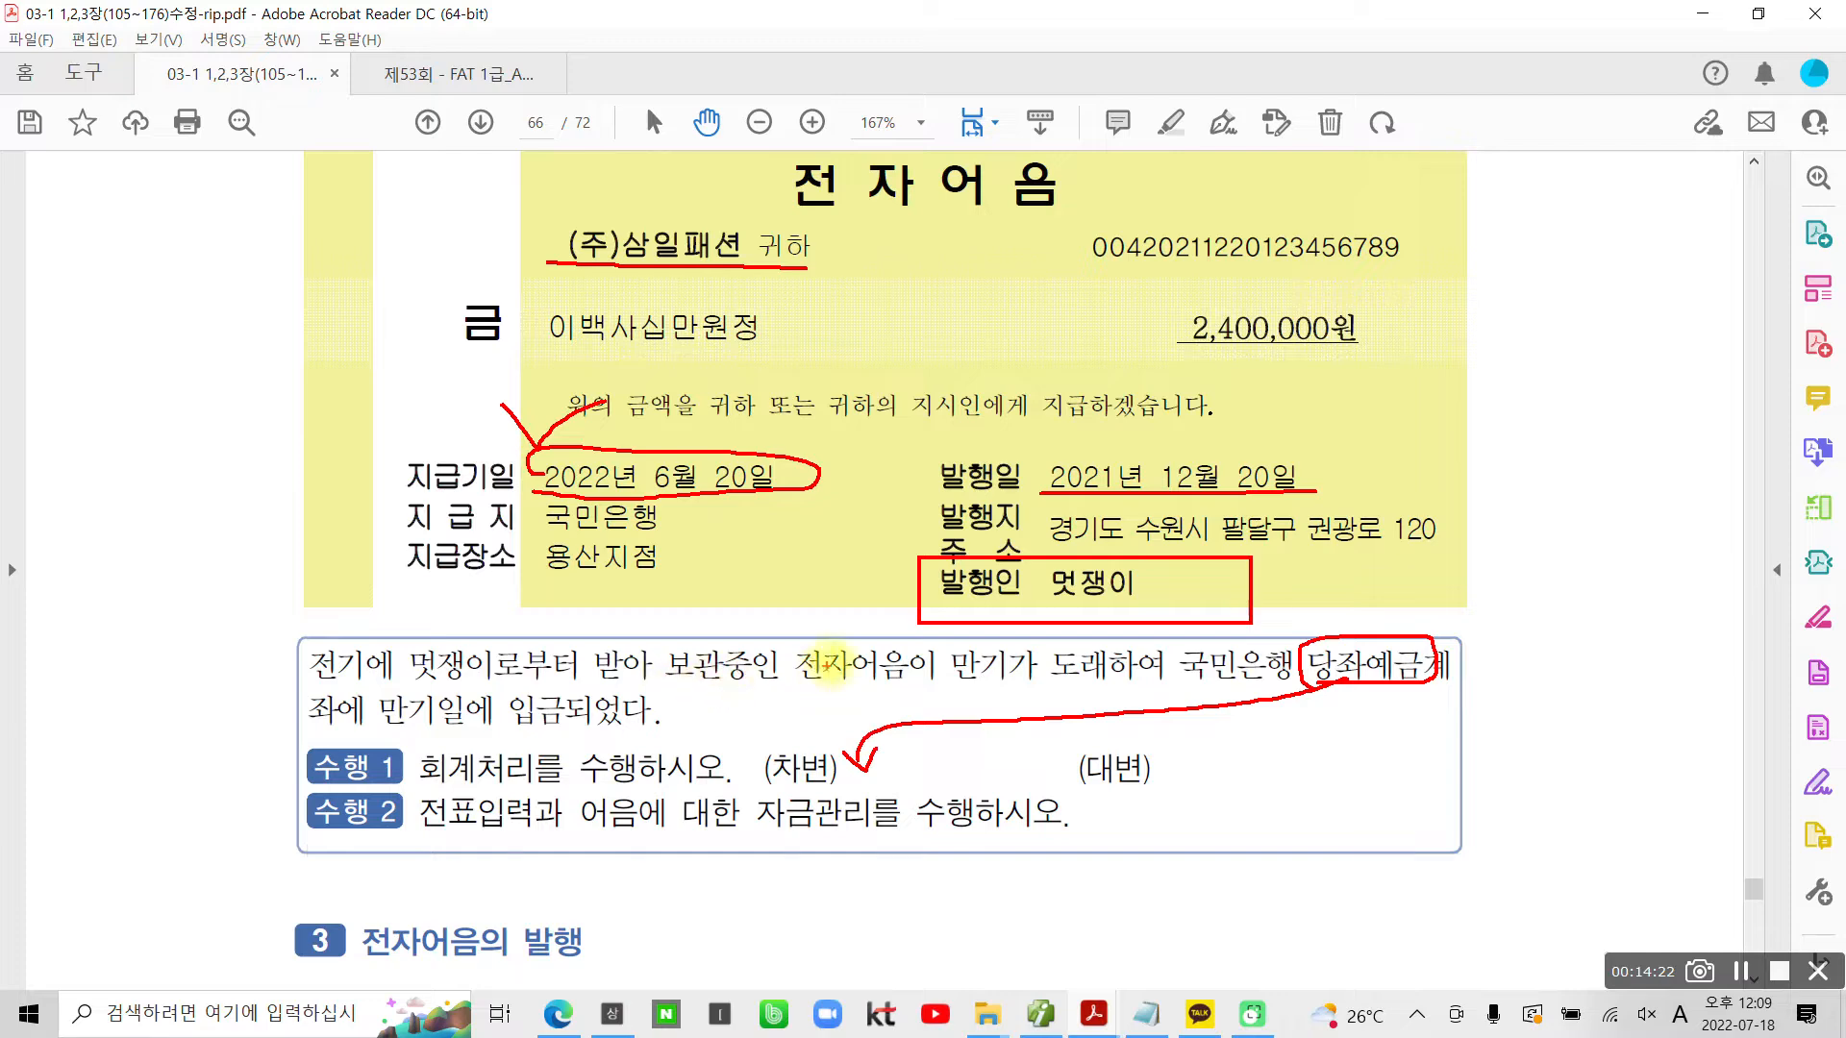
mouse_move(665, 636)
left_mouse_down()
mouse_move(673, 685)
mouse_move(928, 692)
mouse_move(708, 634)
mouse_move(623, 638)
left_mouse_up()
mouse_move(937, 673)
left_mouse_down()
mouse_move(1173, 676)
mouse_move(1276, 766)
left_mouse_up()
mouse_move(1261, 749)
left_mouse_down()
mouse_move(1277, 766)
mouse_move(1302, 749)
left_mouse_up()
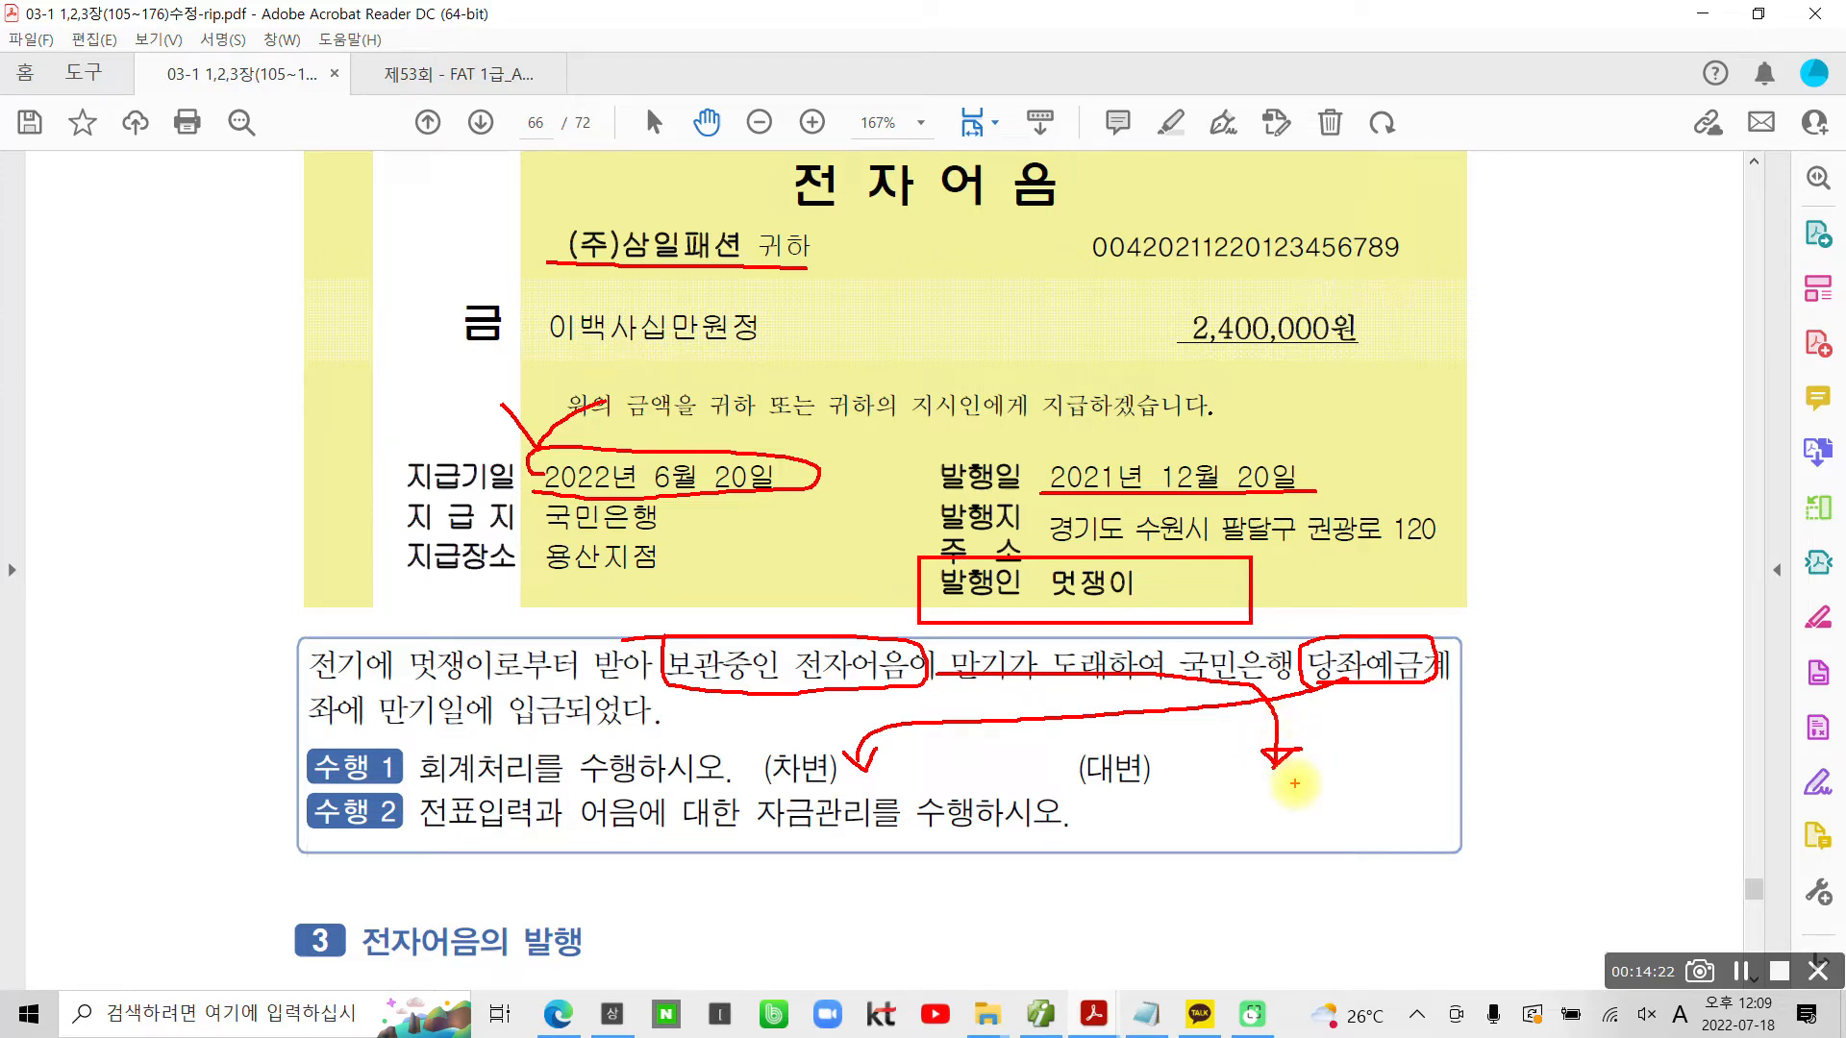
Handwrite 받을어음 beside the 대변 and 당좌예금 beside the 차변 of 수행 1
mouse_move(1192, 740)
left_mouse_down()
mouse_move(1195, 786)
mouse_move(1211, 742)
mouse_move(1243, 777)
mouse_move(1269, 764)
mouse_move(1261, 800)
left_mouse_up()
mouse_move(1267, 736)
left_mouse_down()
mouse_move(1307, 742)
mouse_move(1298, 769)
mouse_move(1331, 817)
left_mouse_up()
left_click_drag(1331, 740, 1350, 798)
mouse_move(1393, 730)
left_mouse_down()
mouse_move(1437, 756)
mouse_move(1435, 811)
left_mouse_up()
mouse_move(815, 745)
left_mouse_down()
mouse_move(879, 707)
mouse_move(911, 726)
left_mouse_up()
left_click_drag(895, 700, 899, 798)
left_click_drag(903, 731, 942, 716)
left_click_drag(865, 773, 870, 817)
left_click_drag(914, 721, 959, 740)
mouse_move(947, 726)
left_mouse_down()
mouse_move(942, 780)
mouse_move(990, 824)
mouse_move(1019, 730)
left_mouse_up()
mouse_move(999, 730)
left_mouse_down()
mouse_move(1028, 755)
mouse_move(1036, 846)
mouse_move(1096, 760)
mouse_move(1086, 774)
left_mouse_up()
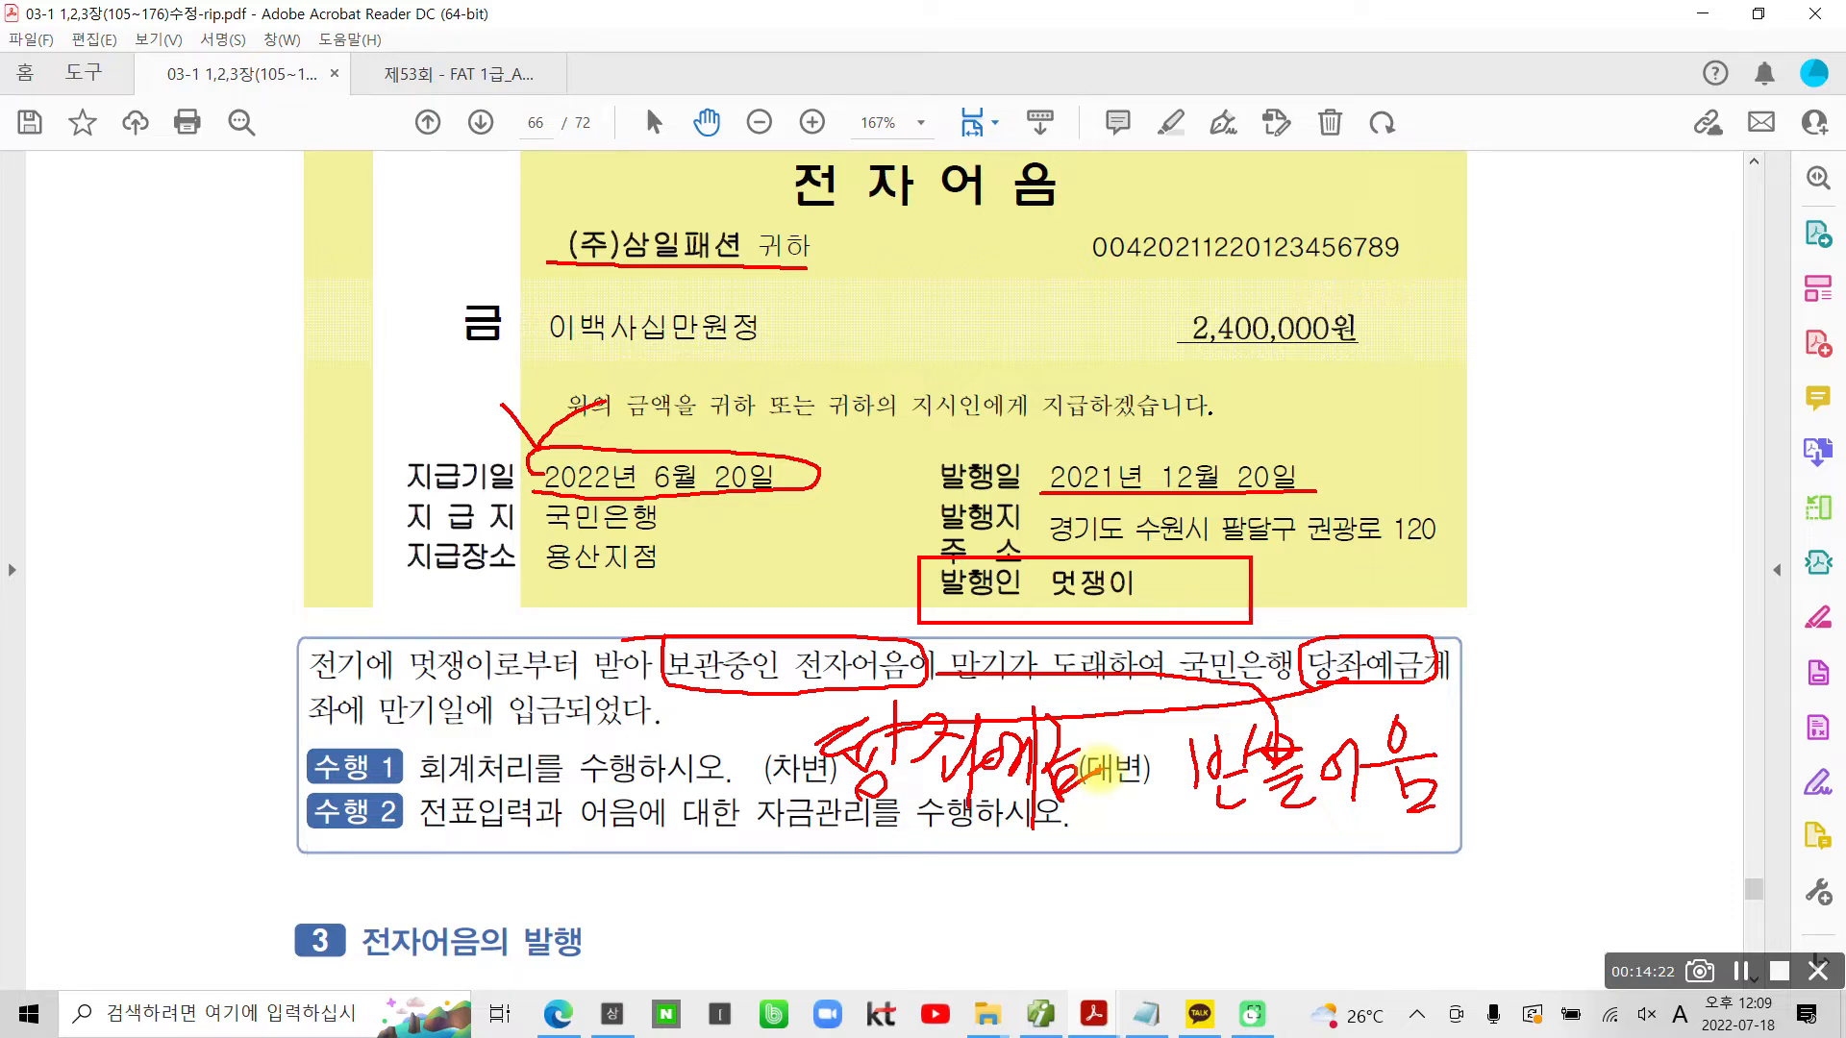
Circle 전표입력 and 자금관리 in 수행 2 and the note's 지급기일 again, and clear all marks
mouse_move(514, 888)
left_mouse_down()
mouse_move(394, 843)
mouse_move(532, 859)
left_mouse_up()
mouse_move(822, 873)
left_mouse_down()
mouse_move(699, 889)
mouse_move(865, 827)
mouse_move(827, 907)
left_mouse_up()
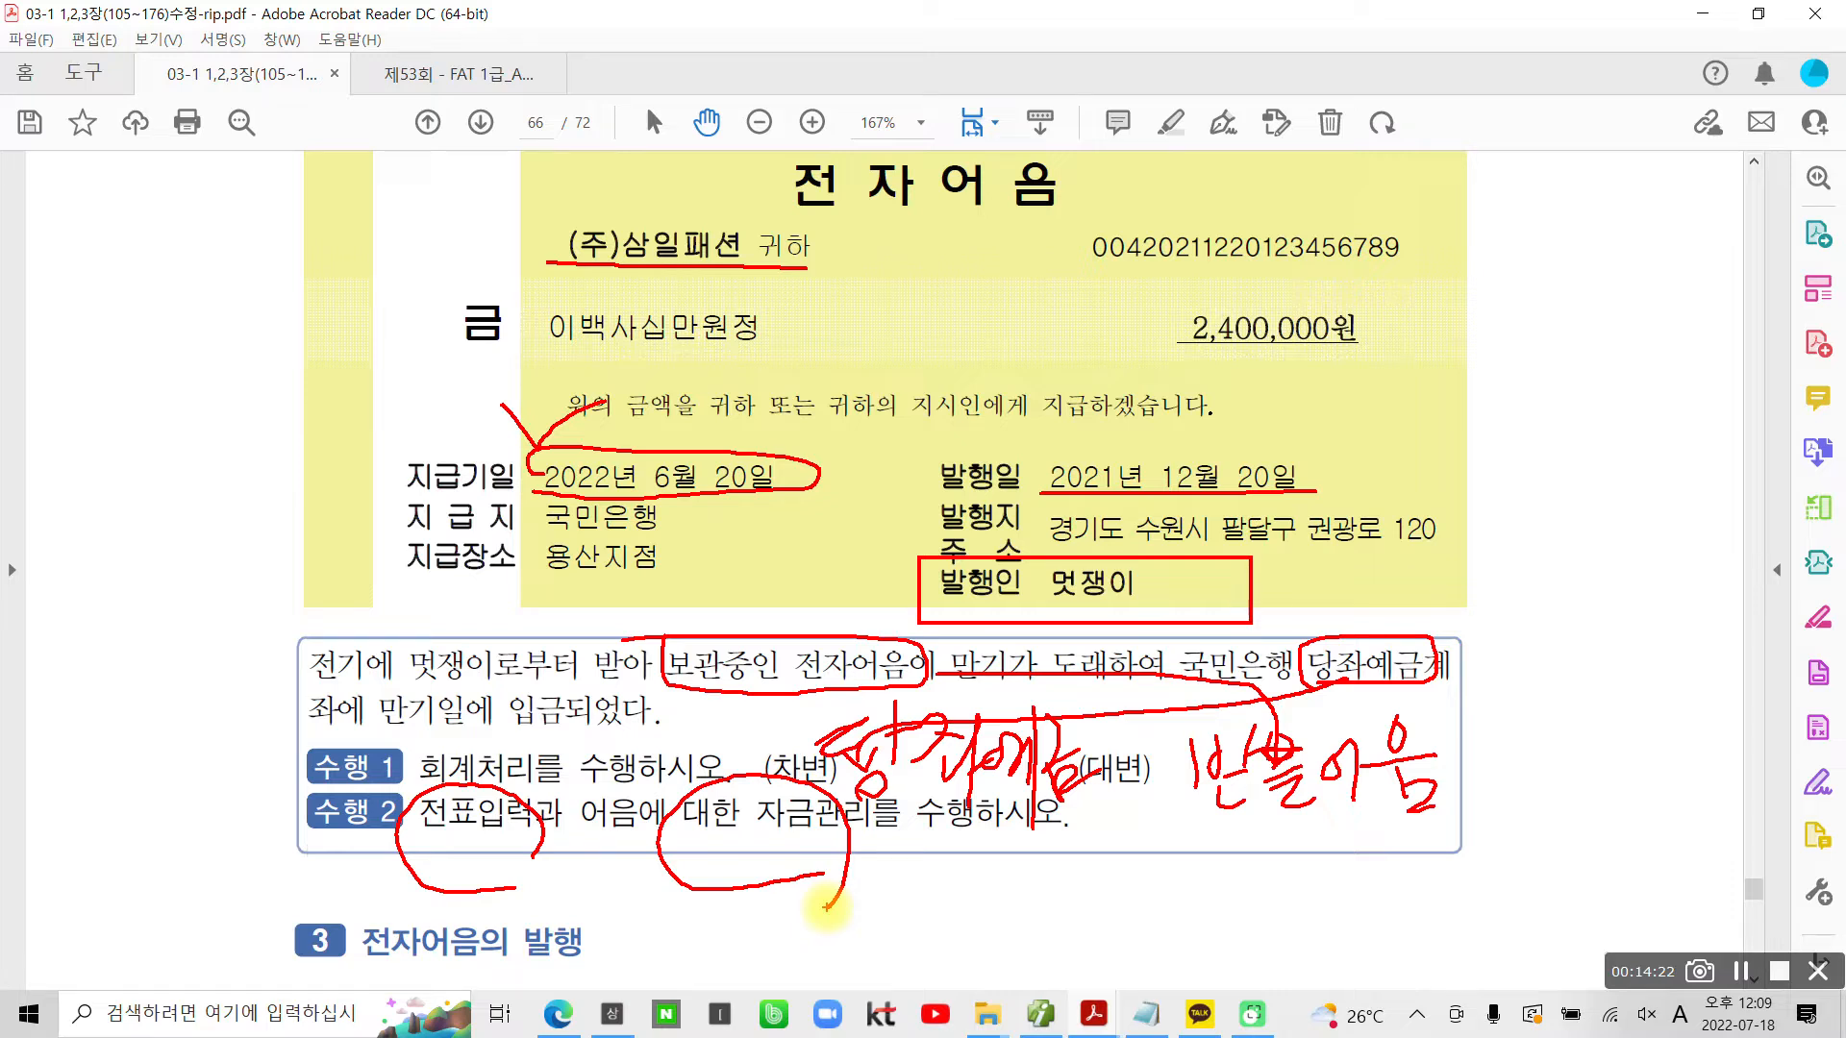
mouse_move(568, 414)
left_mouse_down()
mouse_move(539, 505)
mouse_move(828, 432)
mouse_move(502, 454)
left_mouse_up()
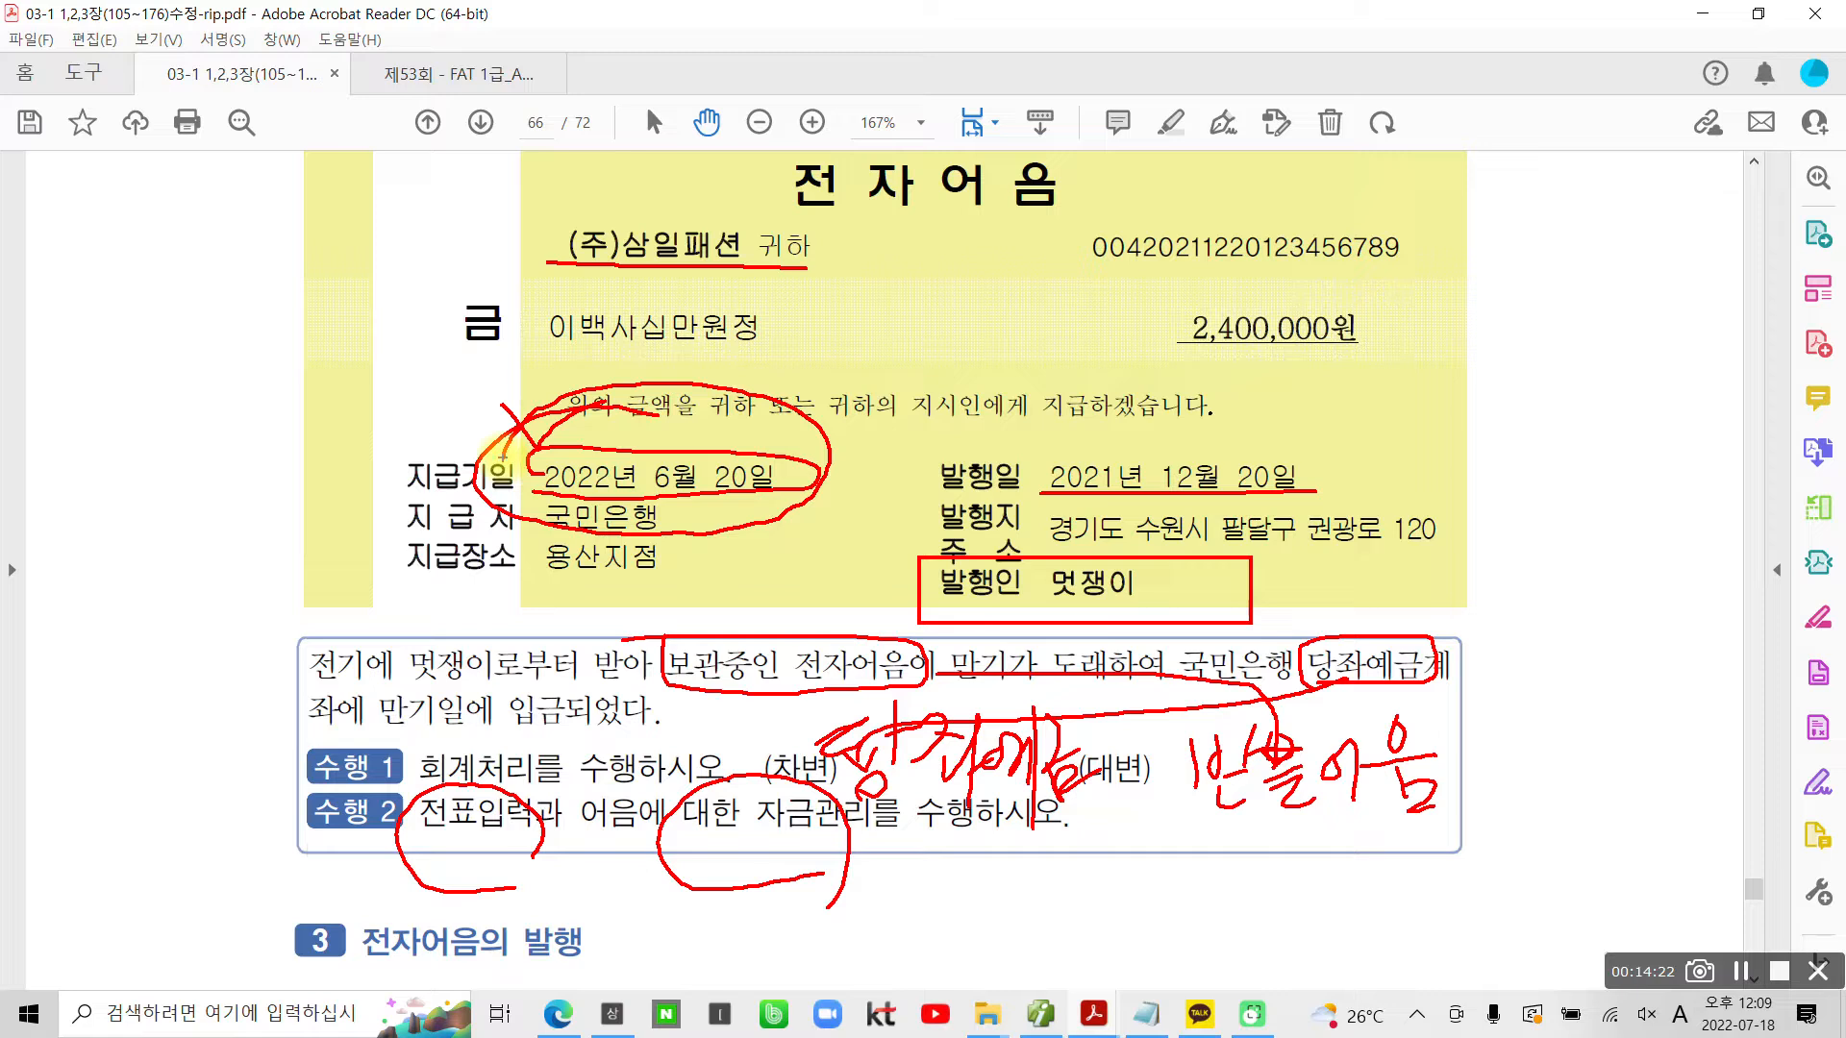
key("b")
mouse_move(785, 546)
left_mouse_down()
mouse_move(756, 411)
mouse_move(696, 601)
left_mouse_up()
key("Escape")
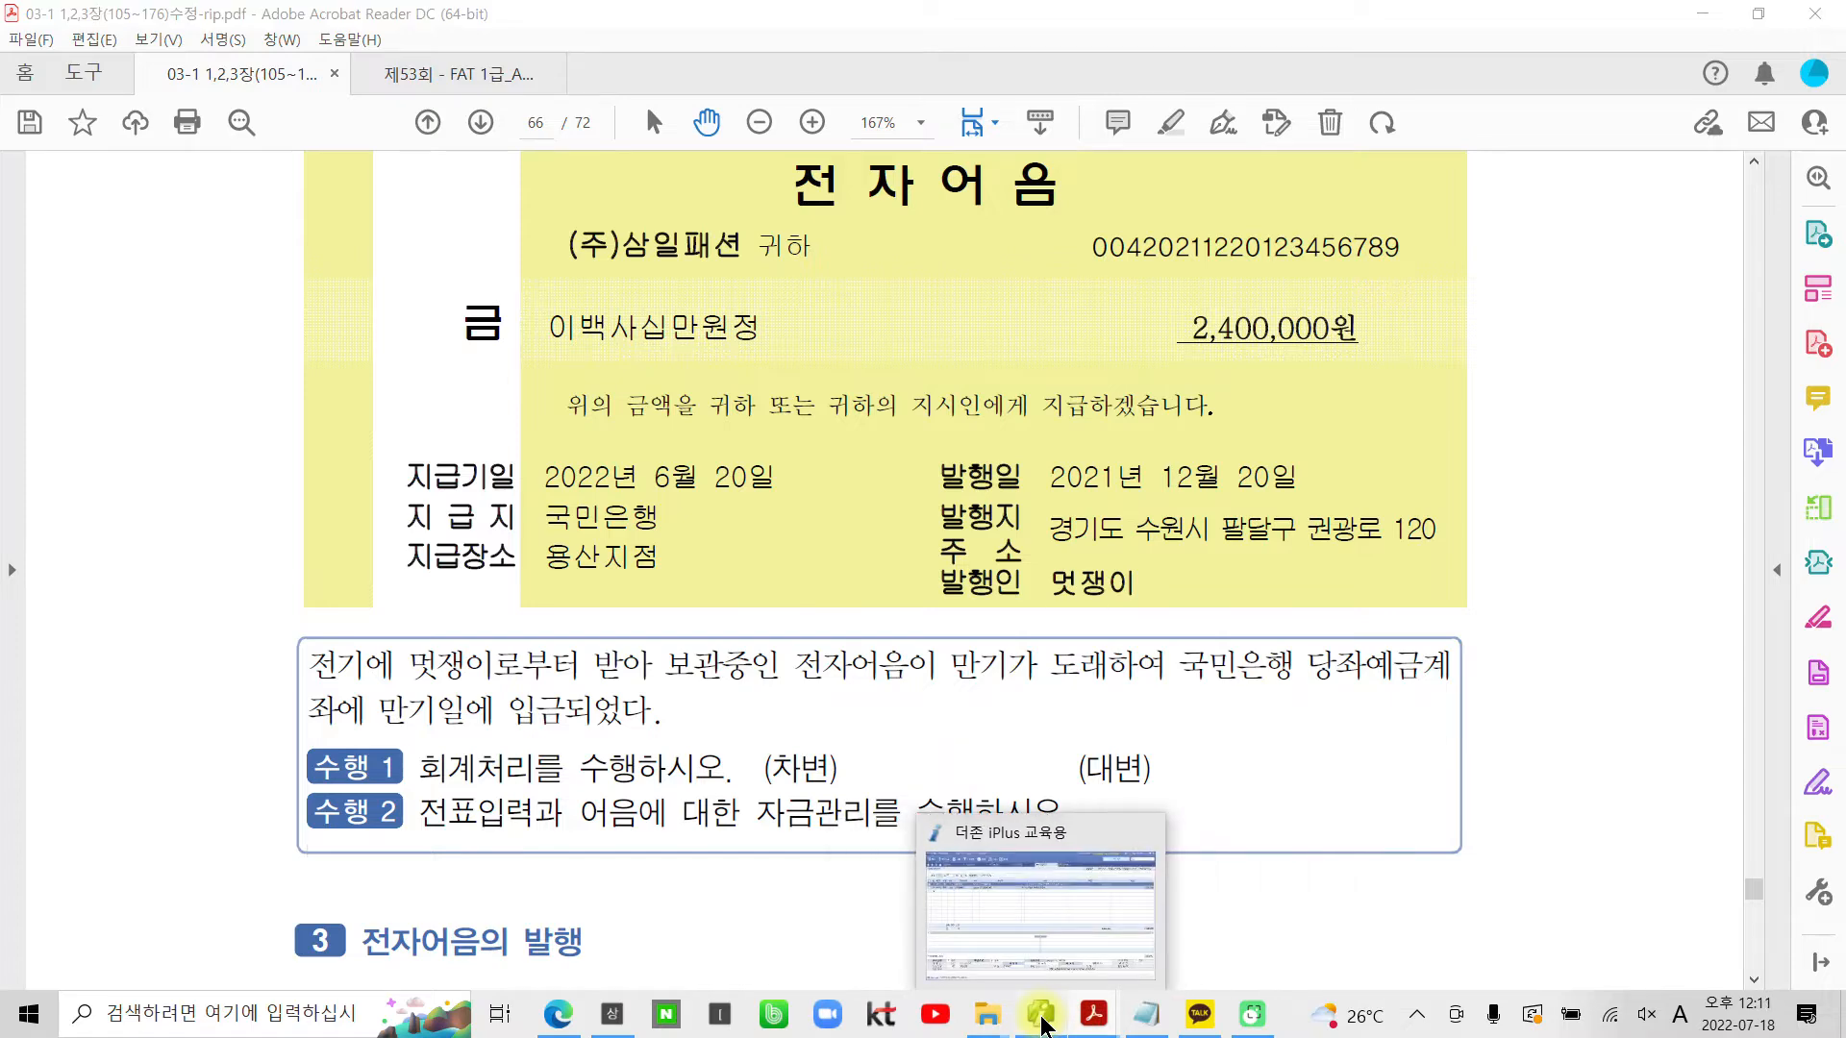
Switch to 더존 iPlus and load the 일반전표입력 entries for June 20, 2022
left_click(1040, 1014)
left_click(339, 185)
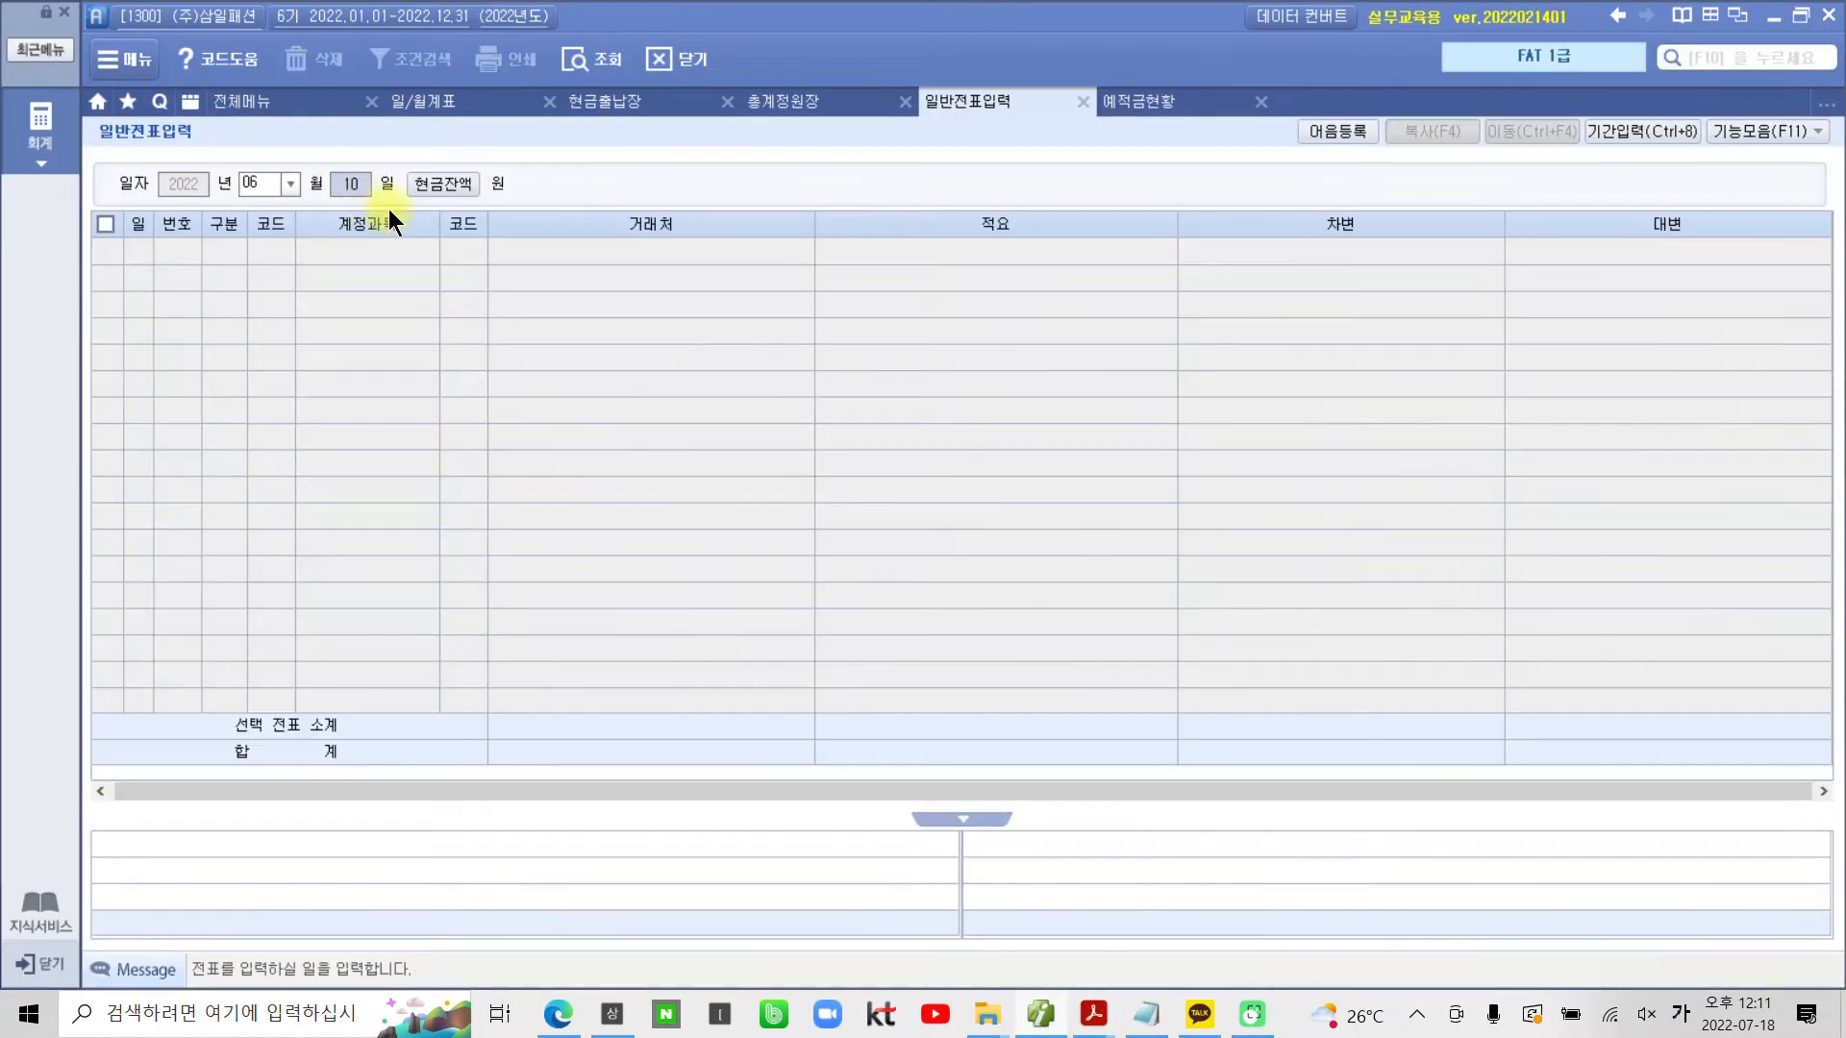
type("20")
key("Return")
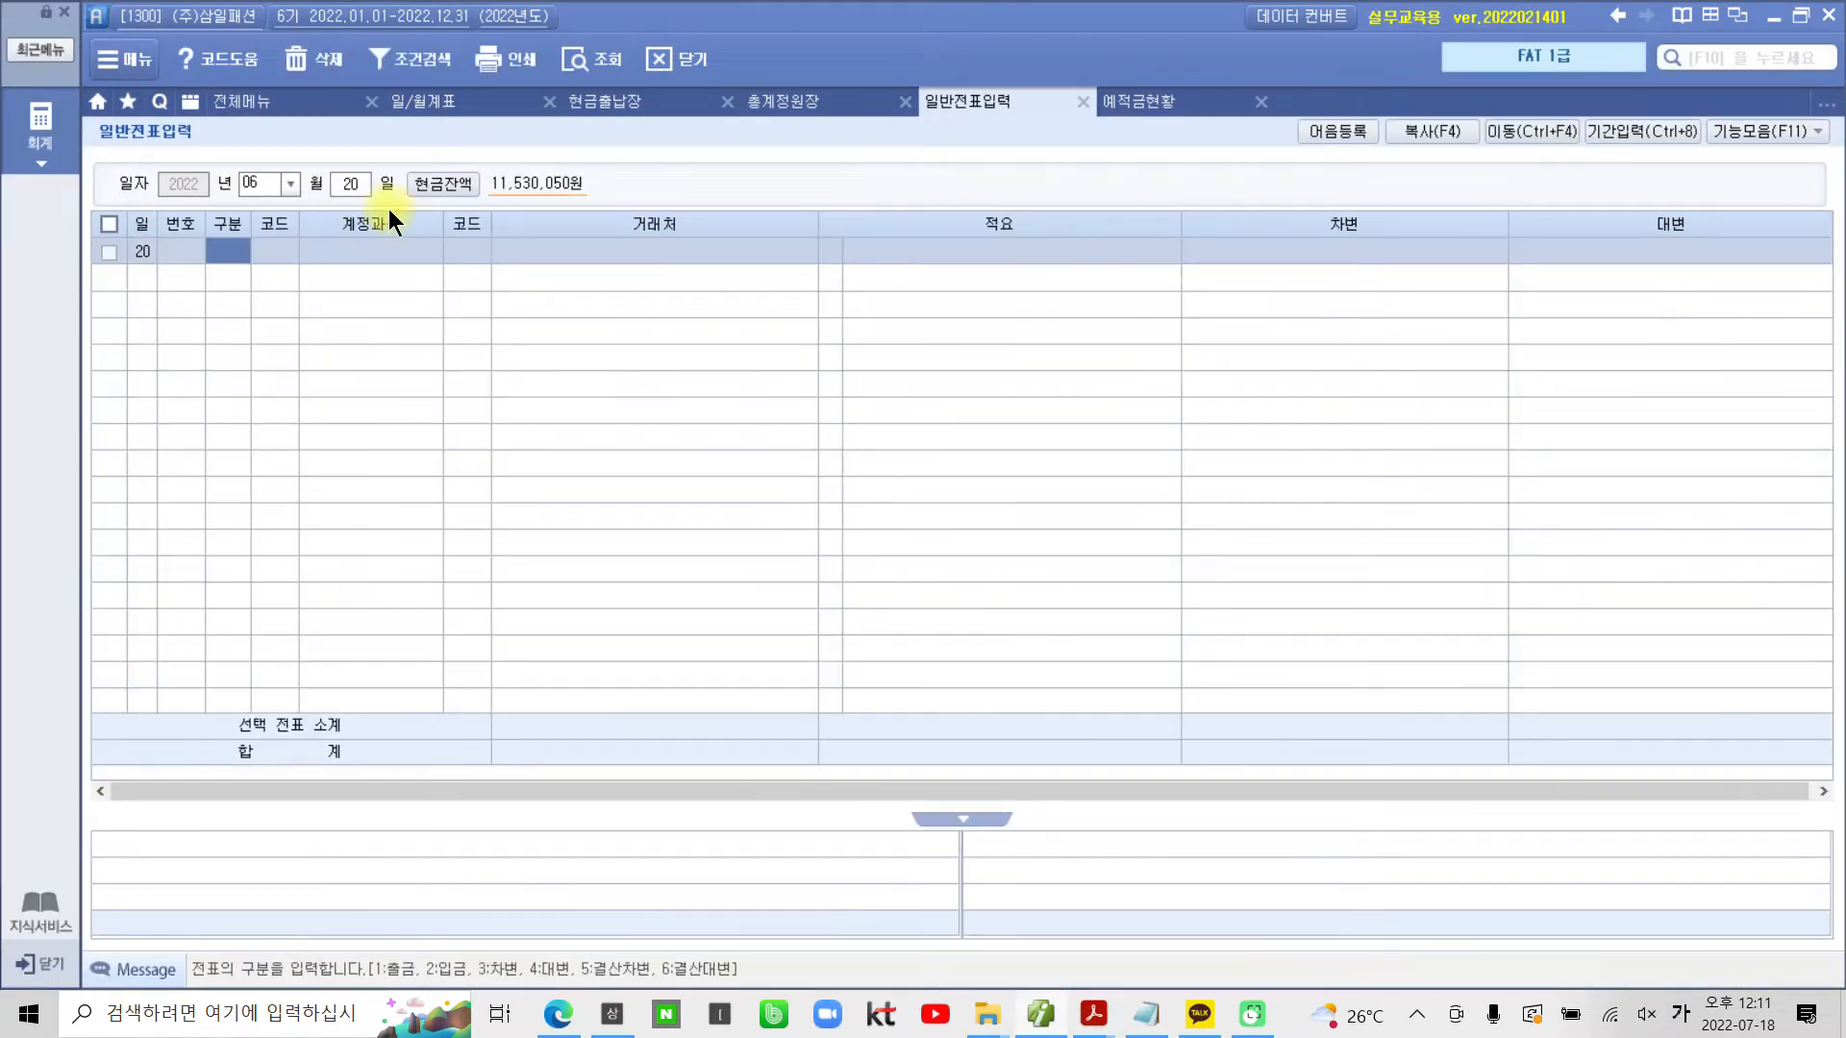
Enter a 차변 line for 102 당좌예금 with 거래처 멋쟁이, 적요 02 받을어음 당좌추심 and amount 2,400,000
type("3")
key("Return")
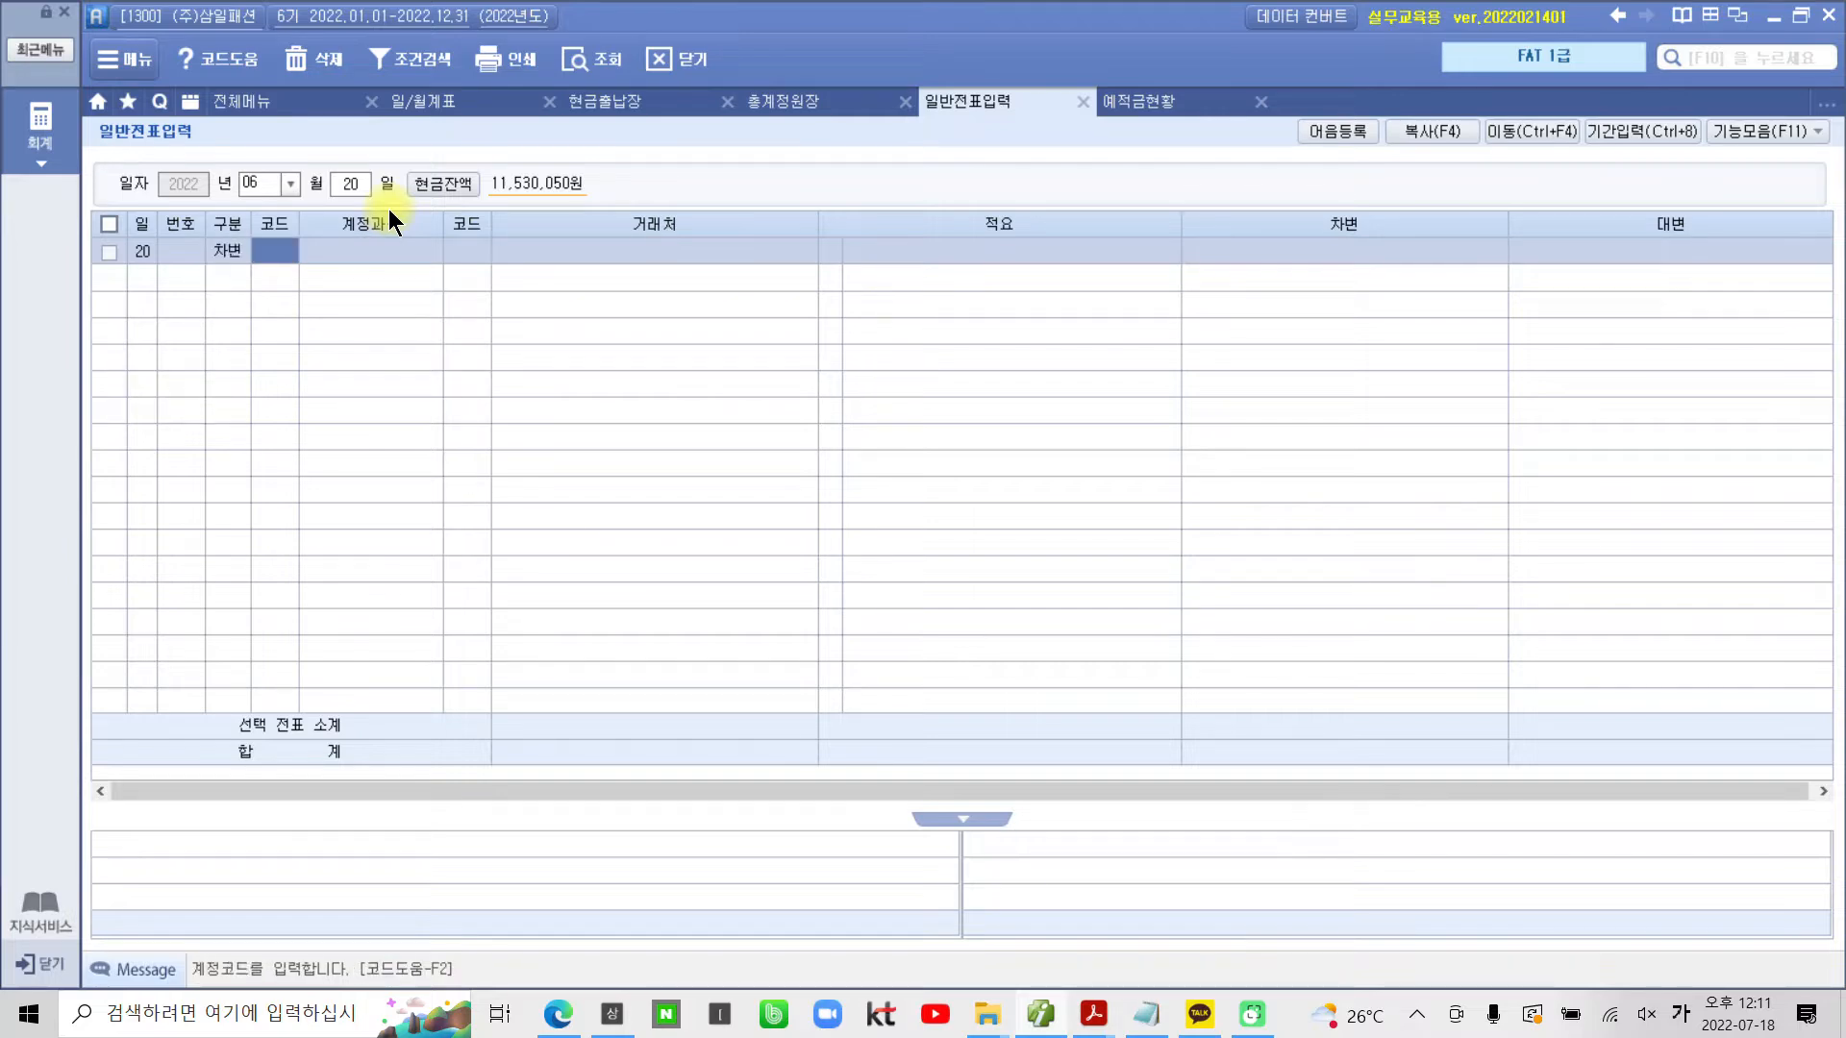
type("102")
key("Return")
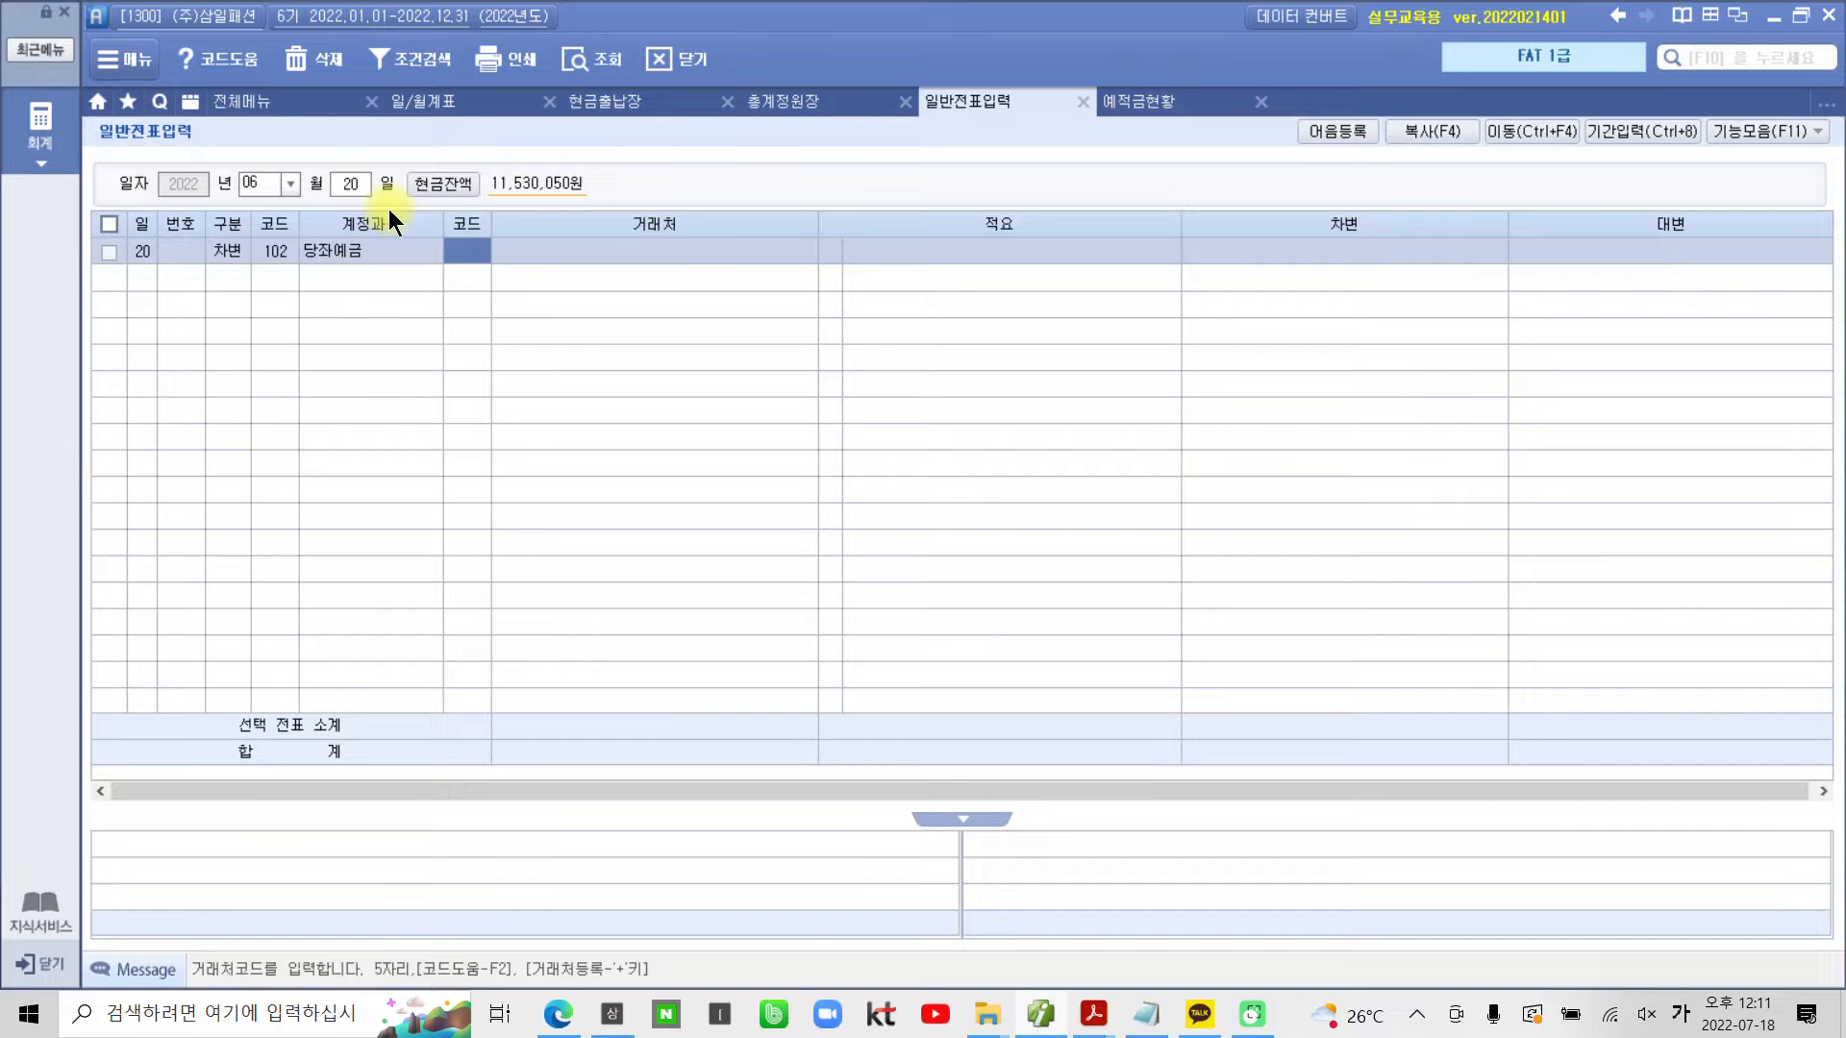
type("멋쟁")
key("Return")
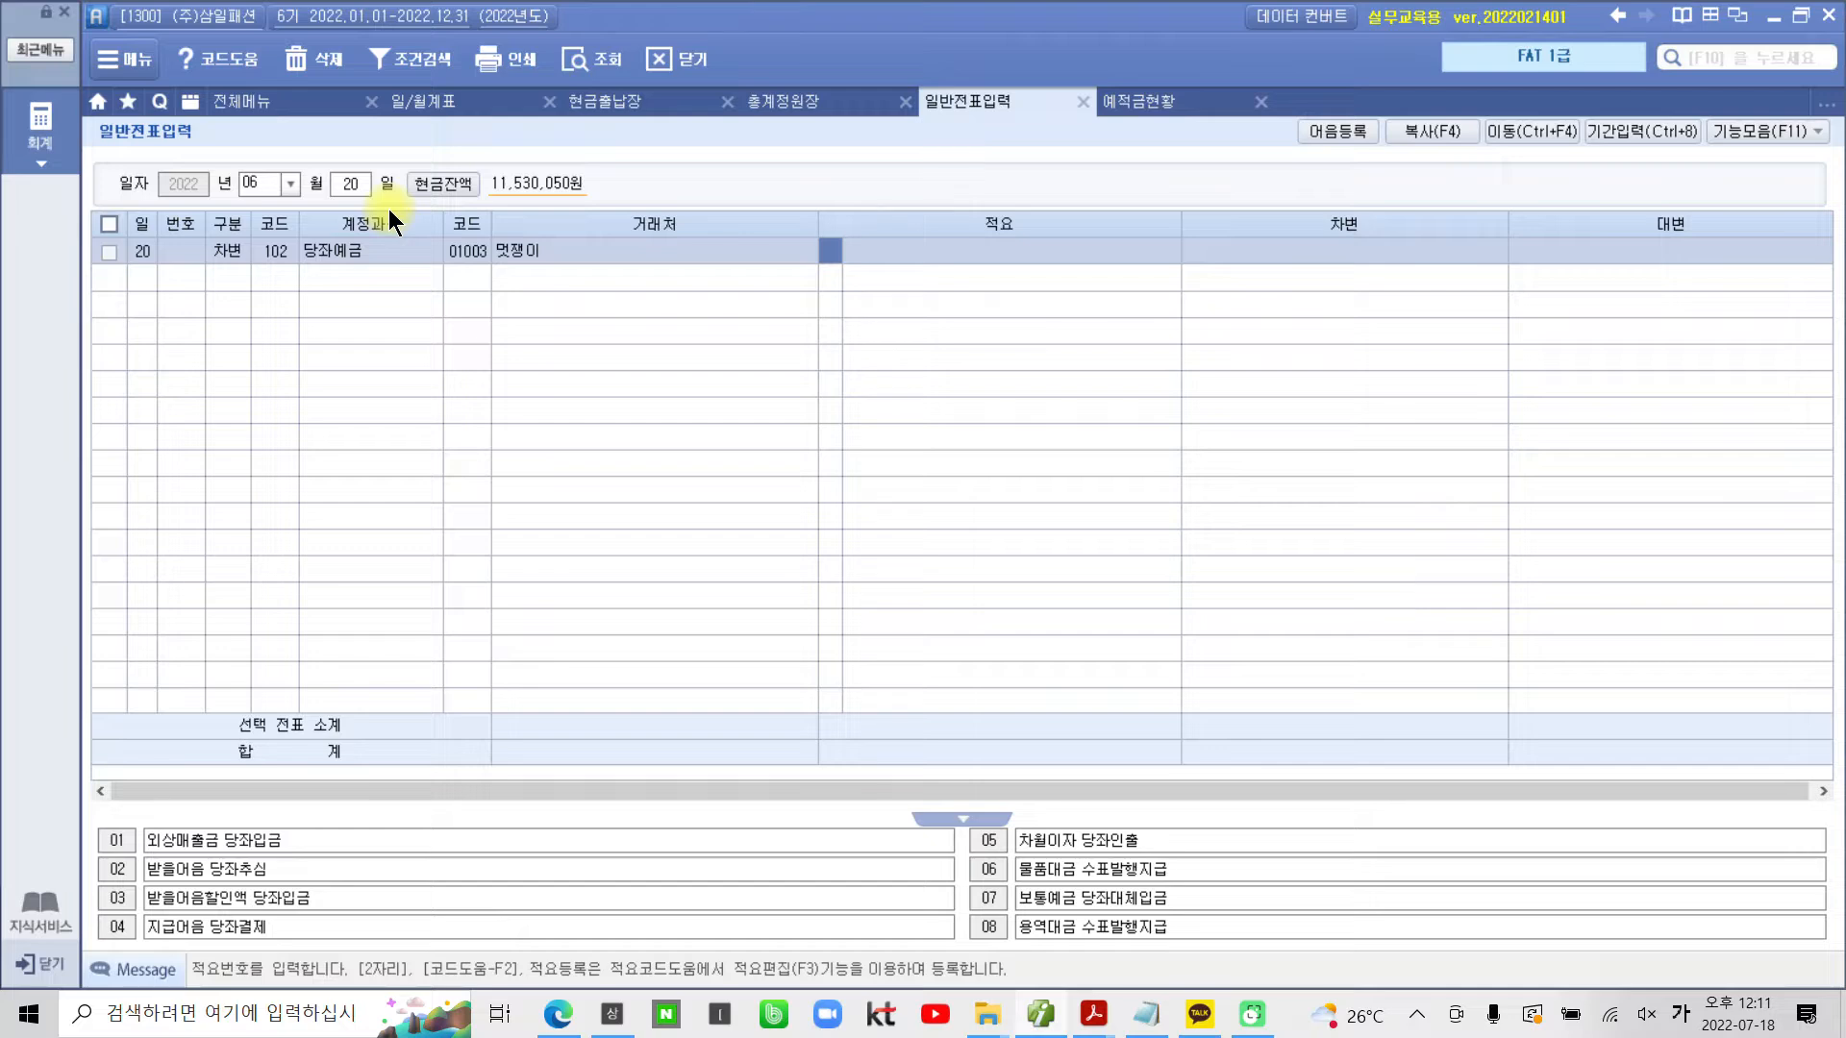
type("2")
key("Return")
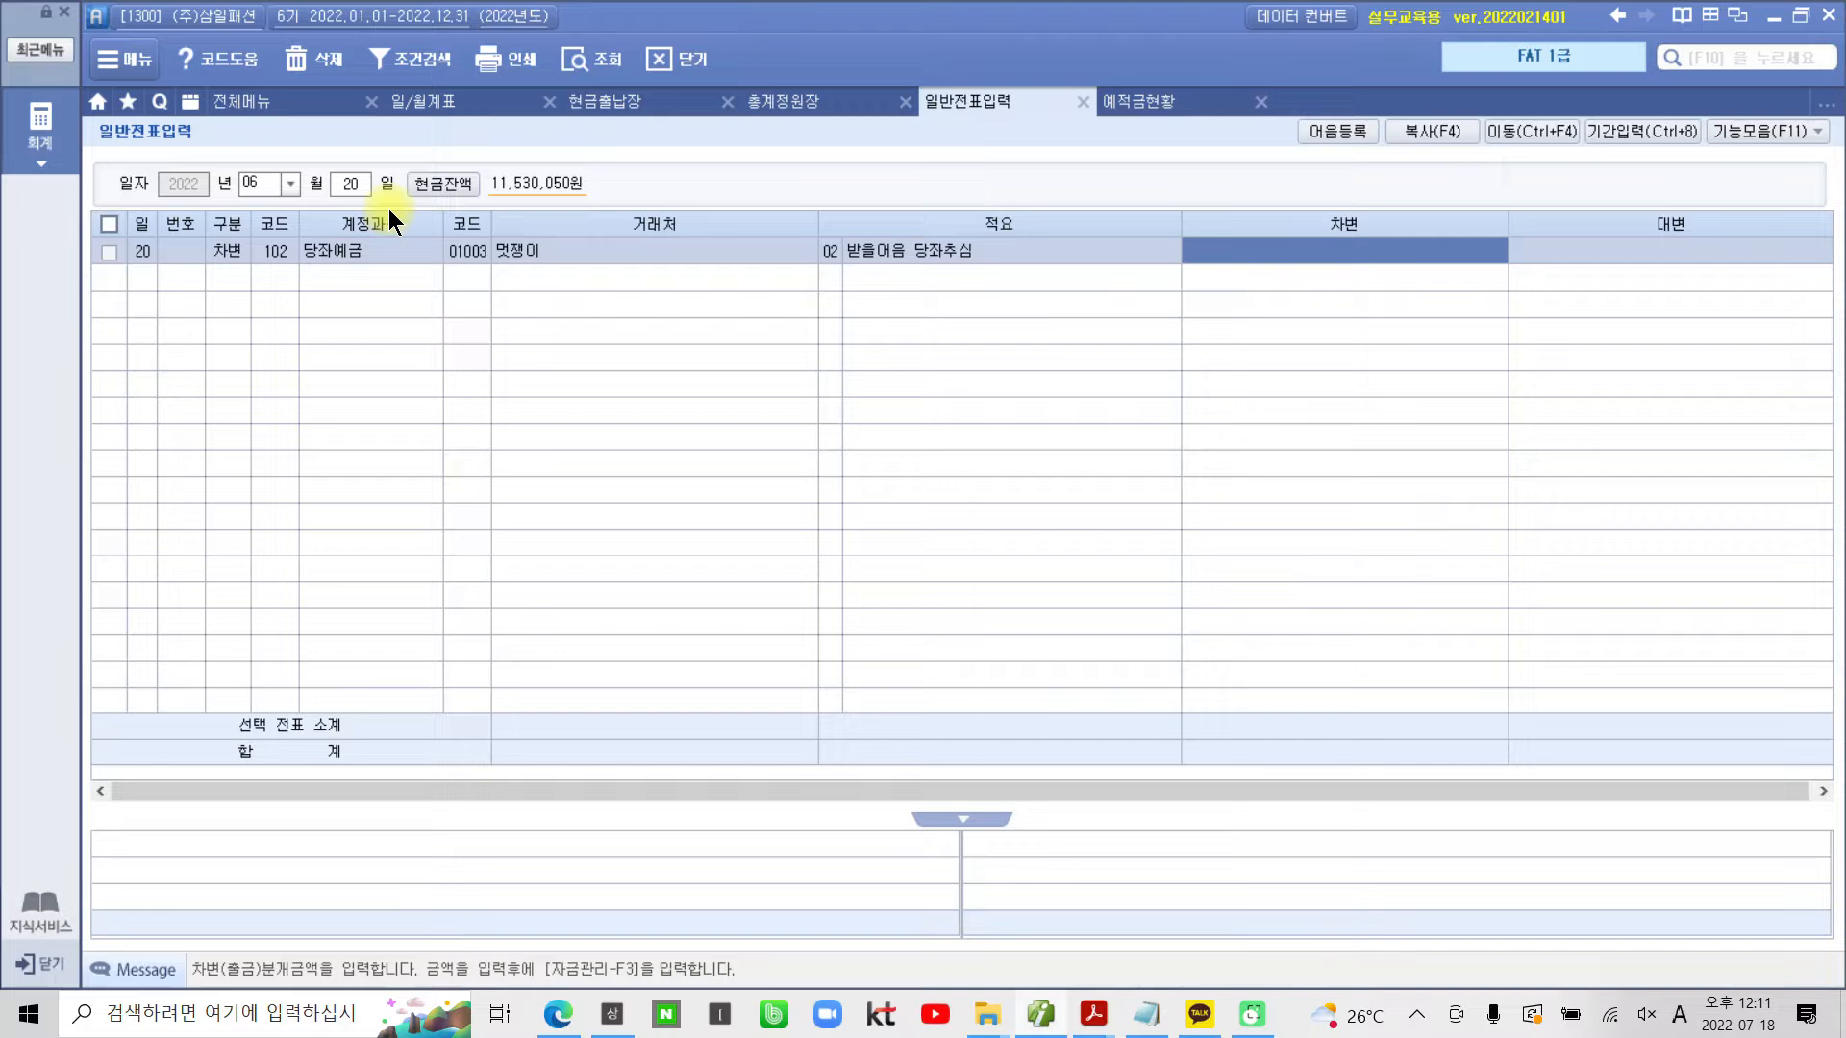
type("2400000")
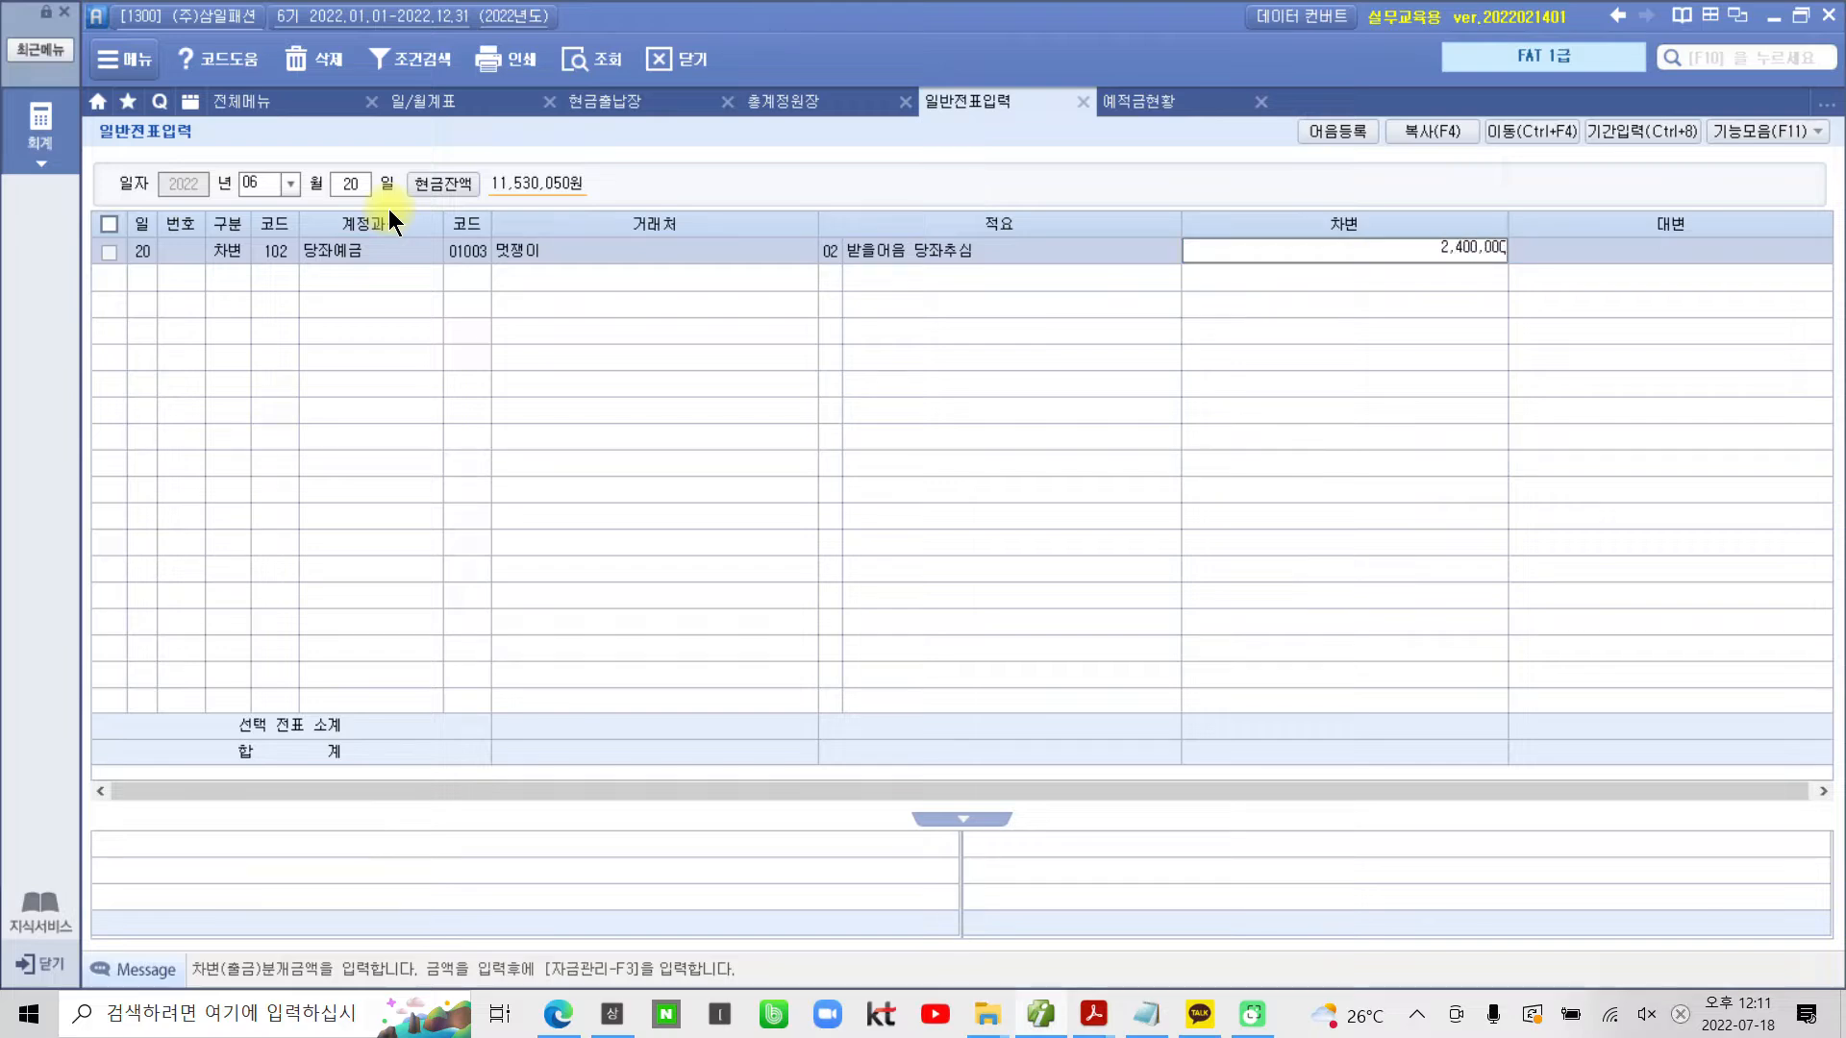
key("Return")
Enter a 대변 line for 102 당좌예금 with 거래처 국민은행(당좌), 적요 02 받을어음 당좌추심 and amount 2,400,000
type("4")
key("Return")
type("102")
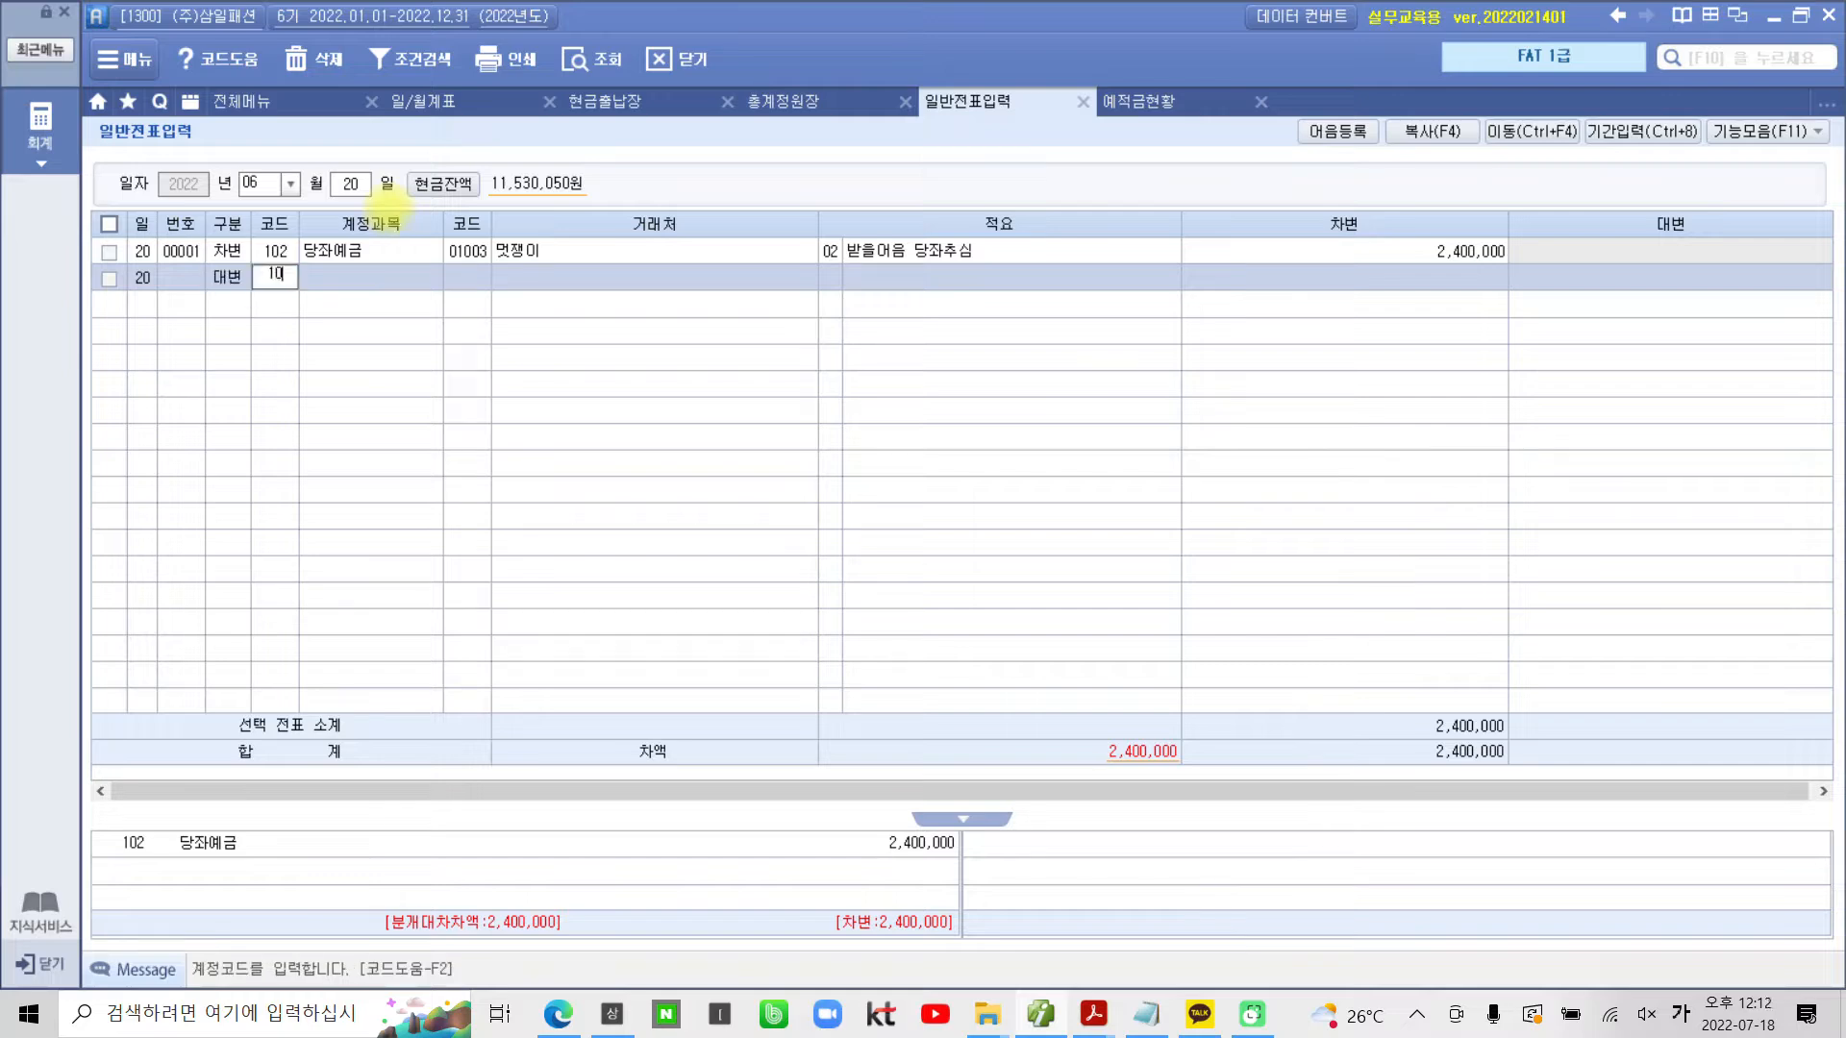
key("Return")
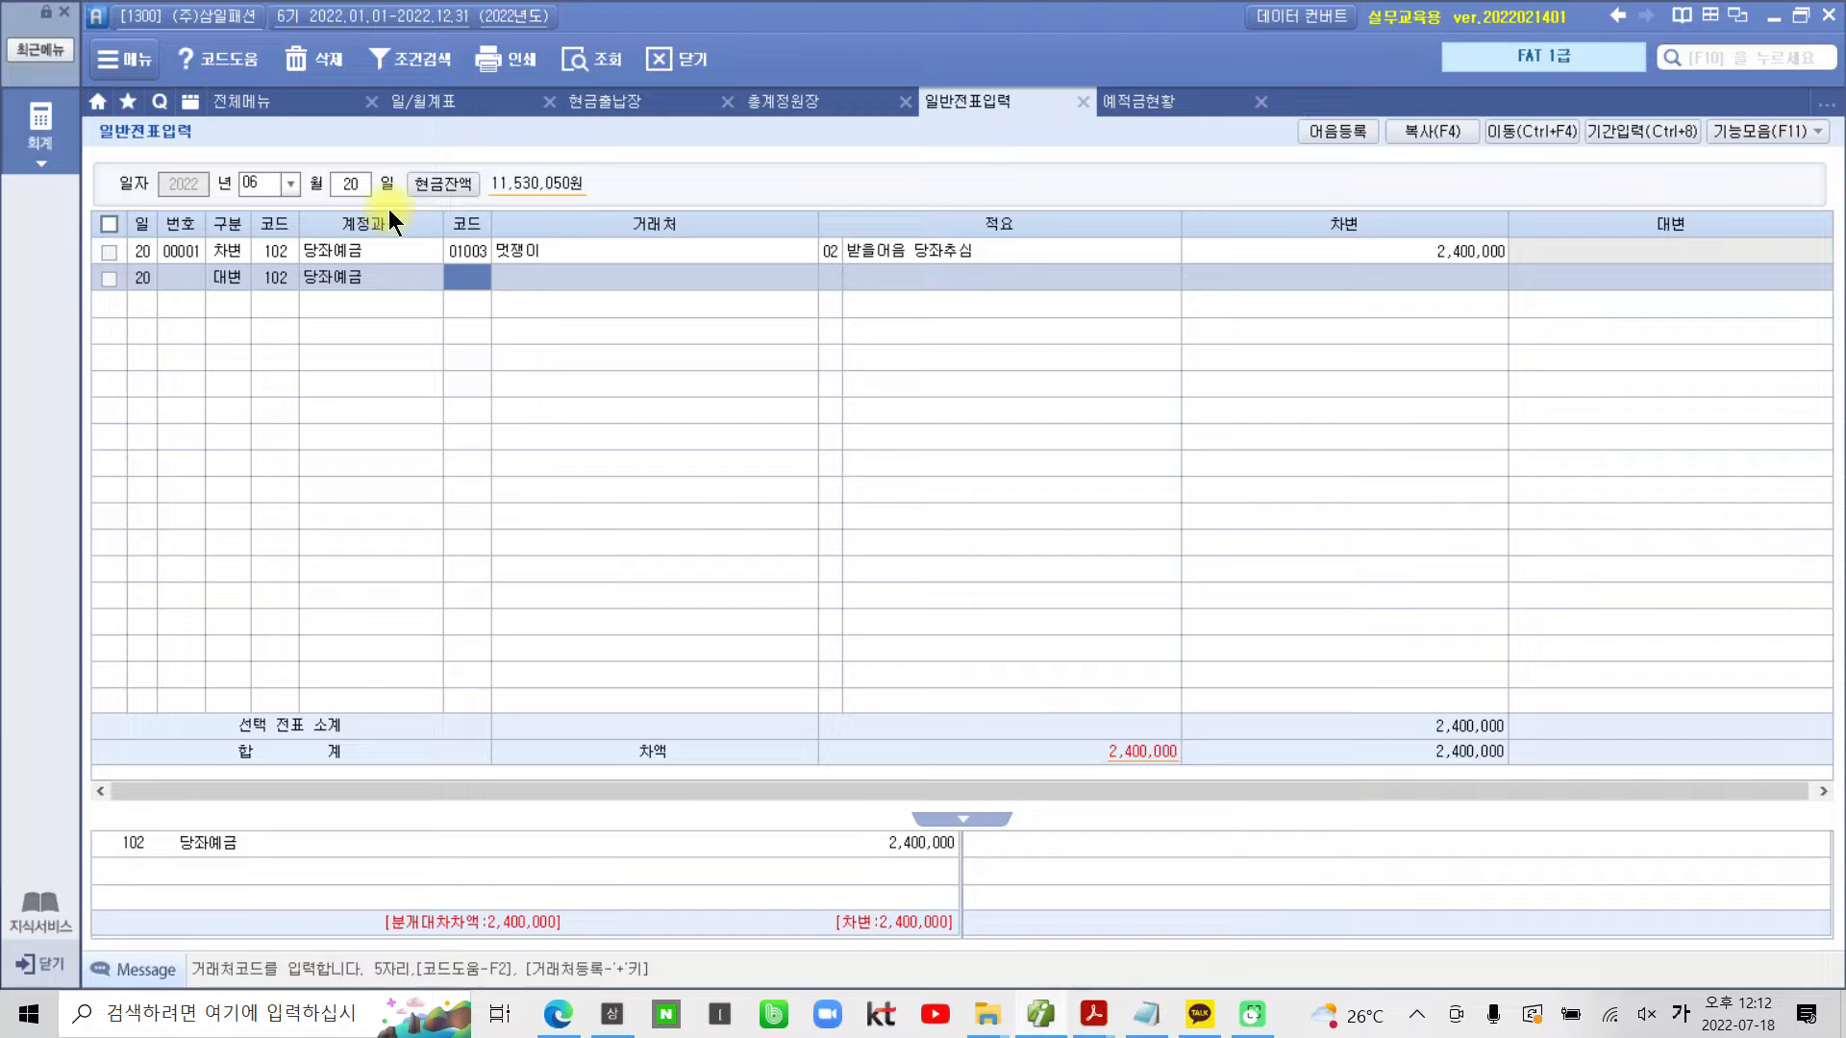
type("국민")
key("Return")
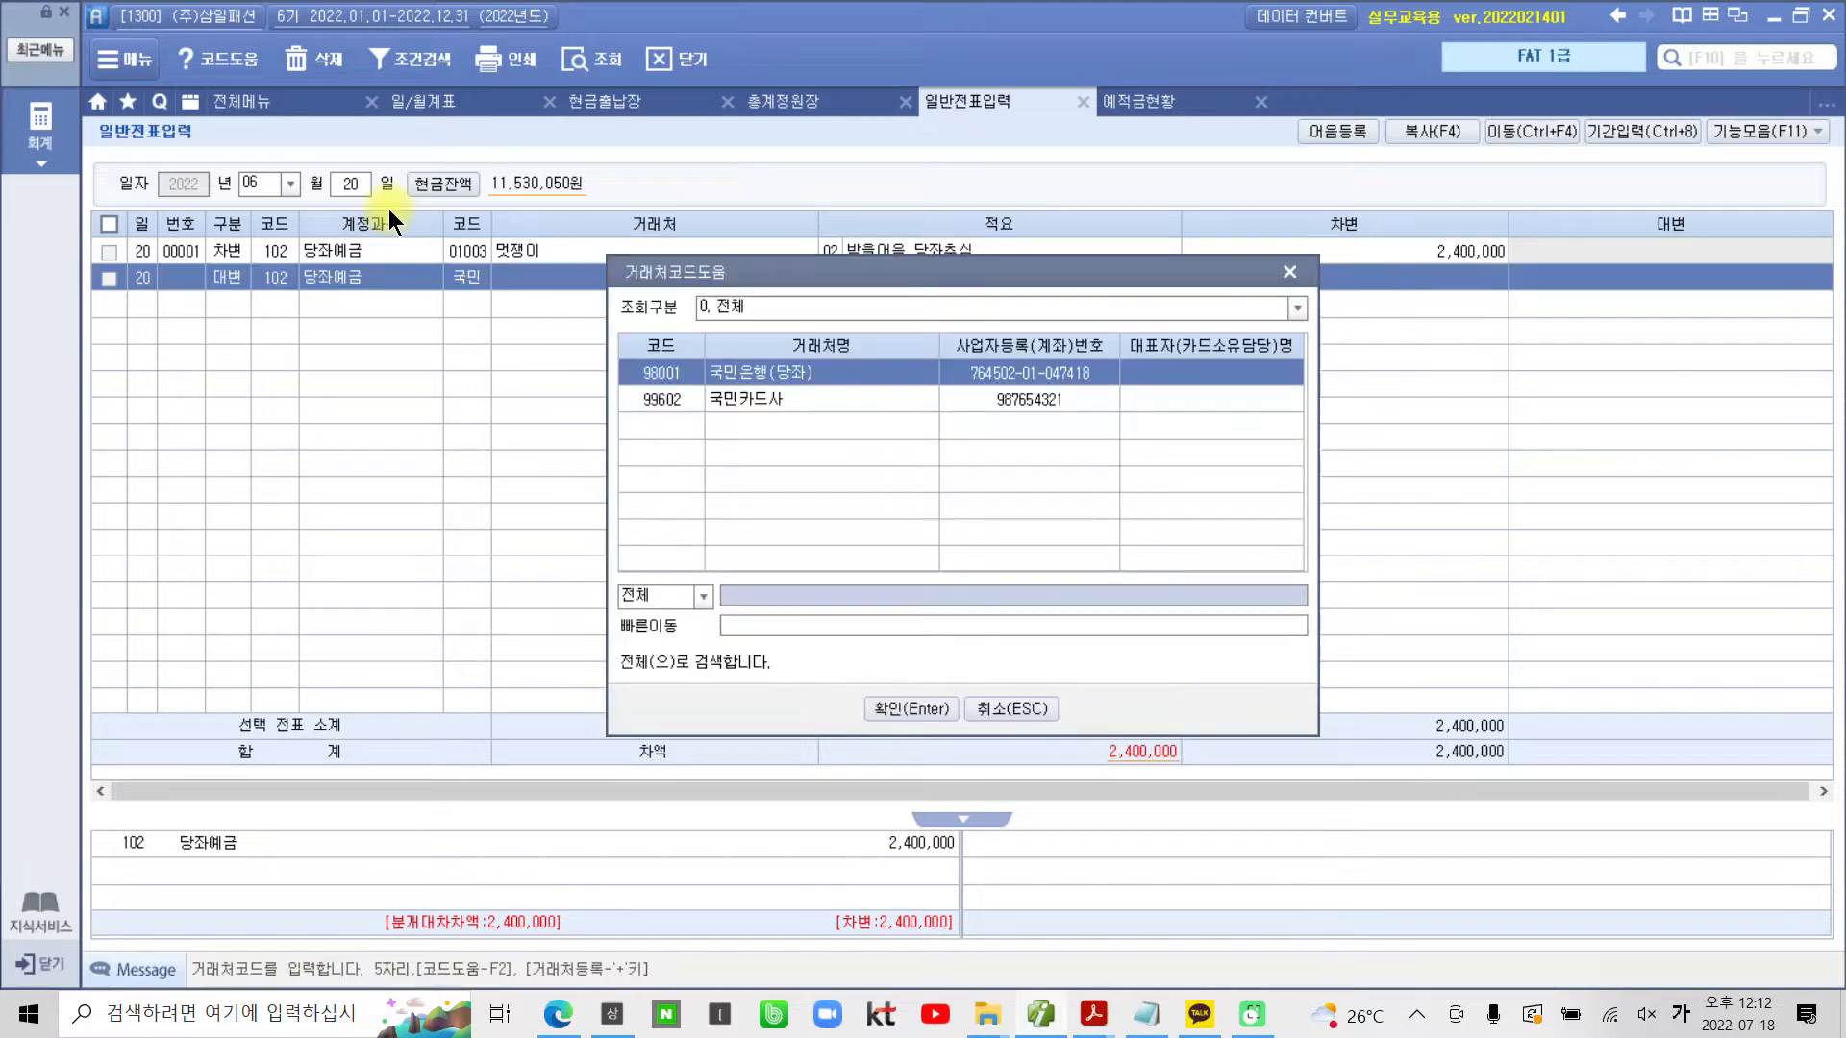
key("Return")
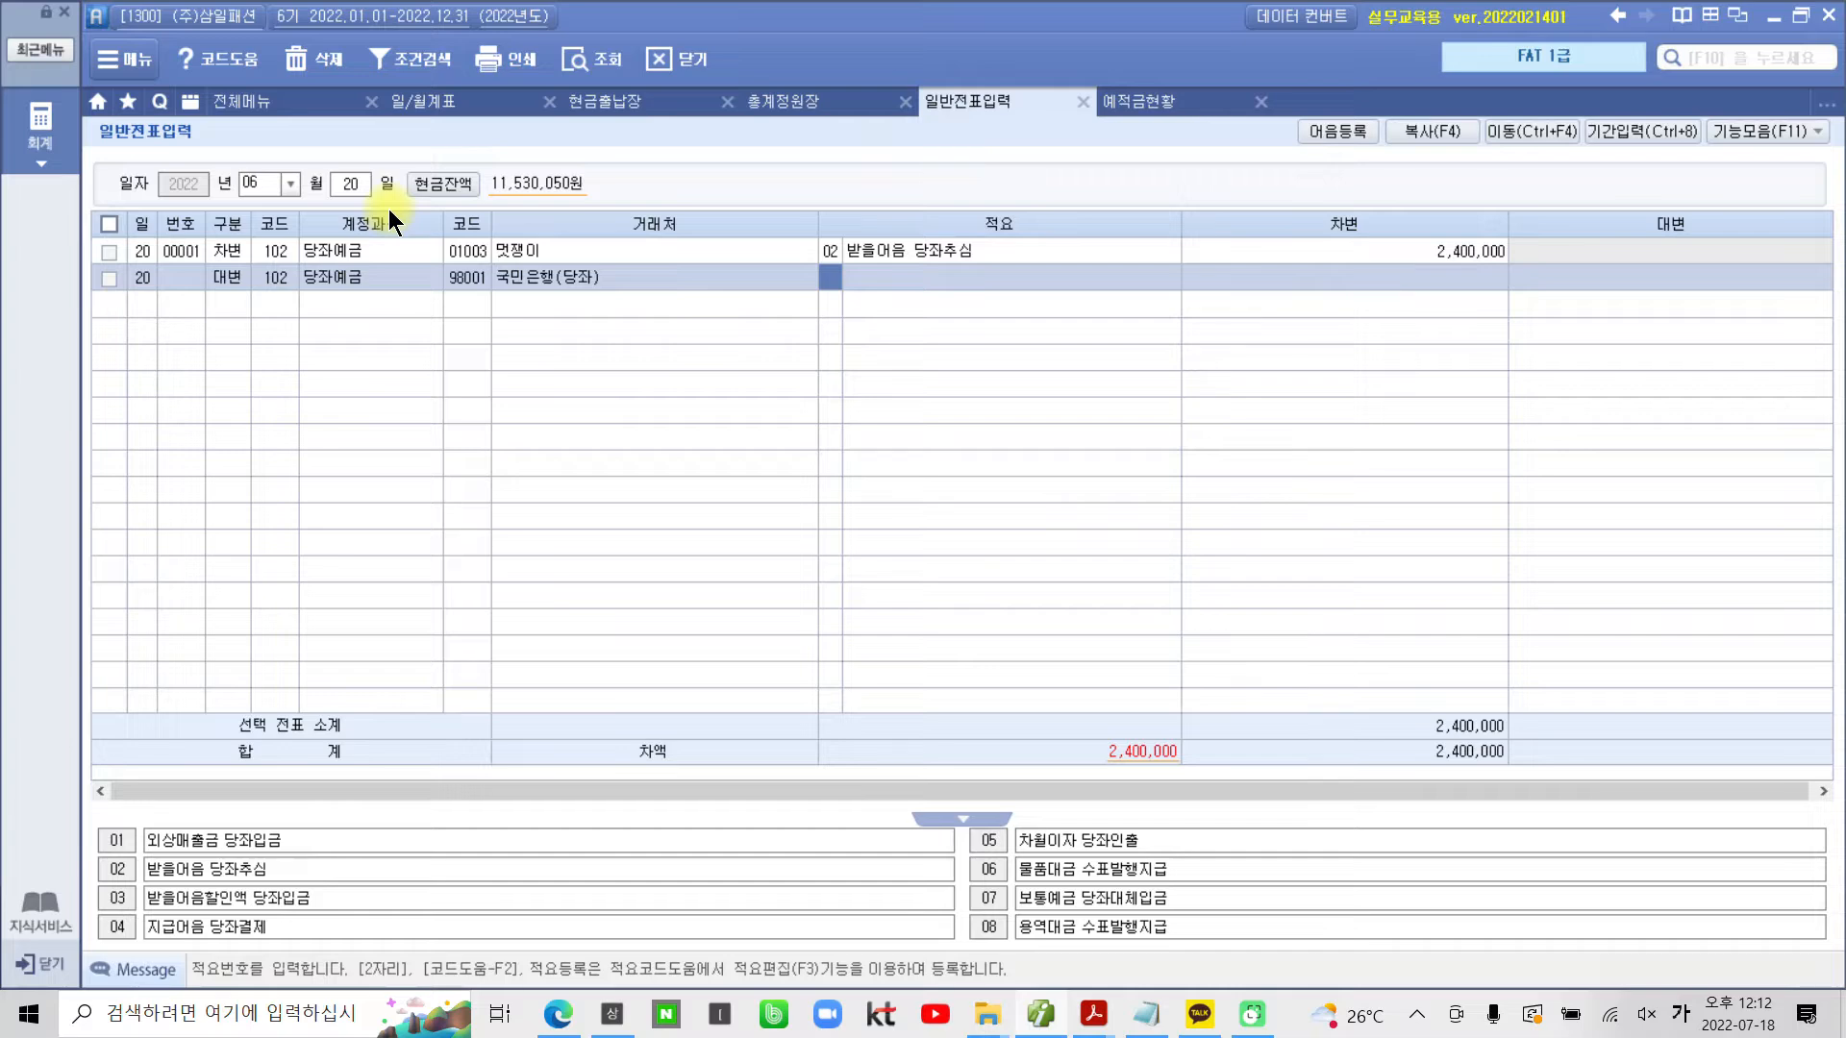
type("2")
key("Return")
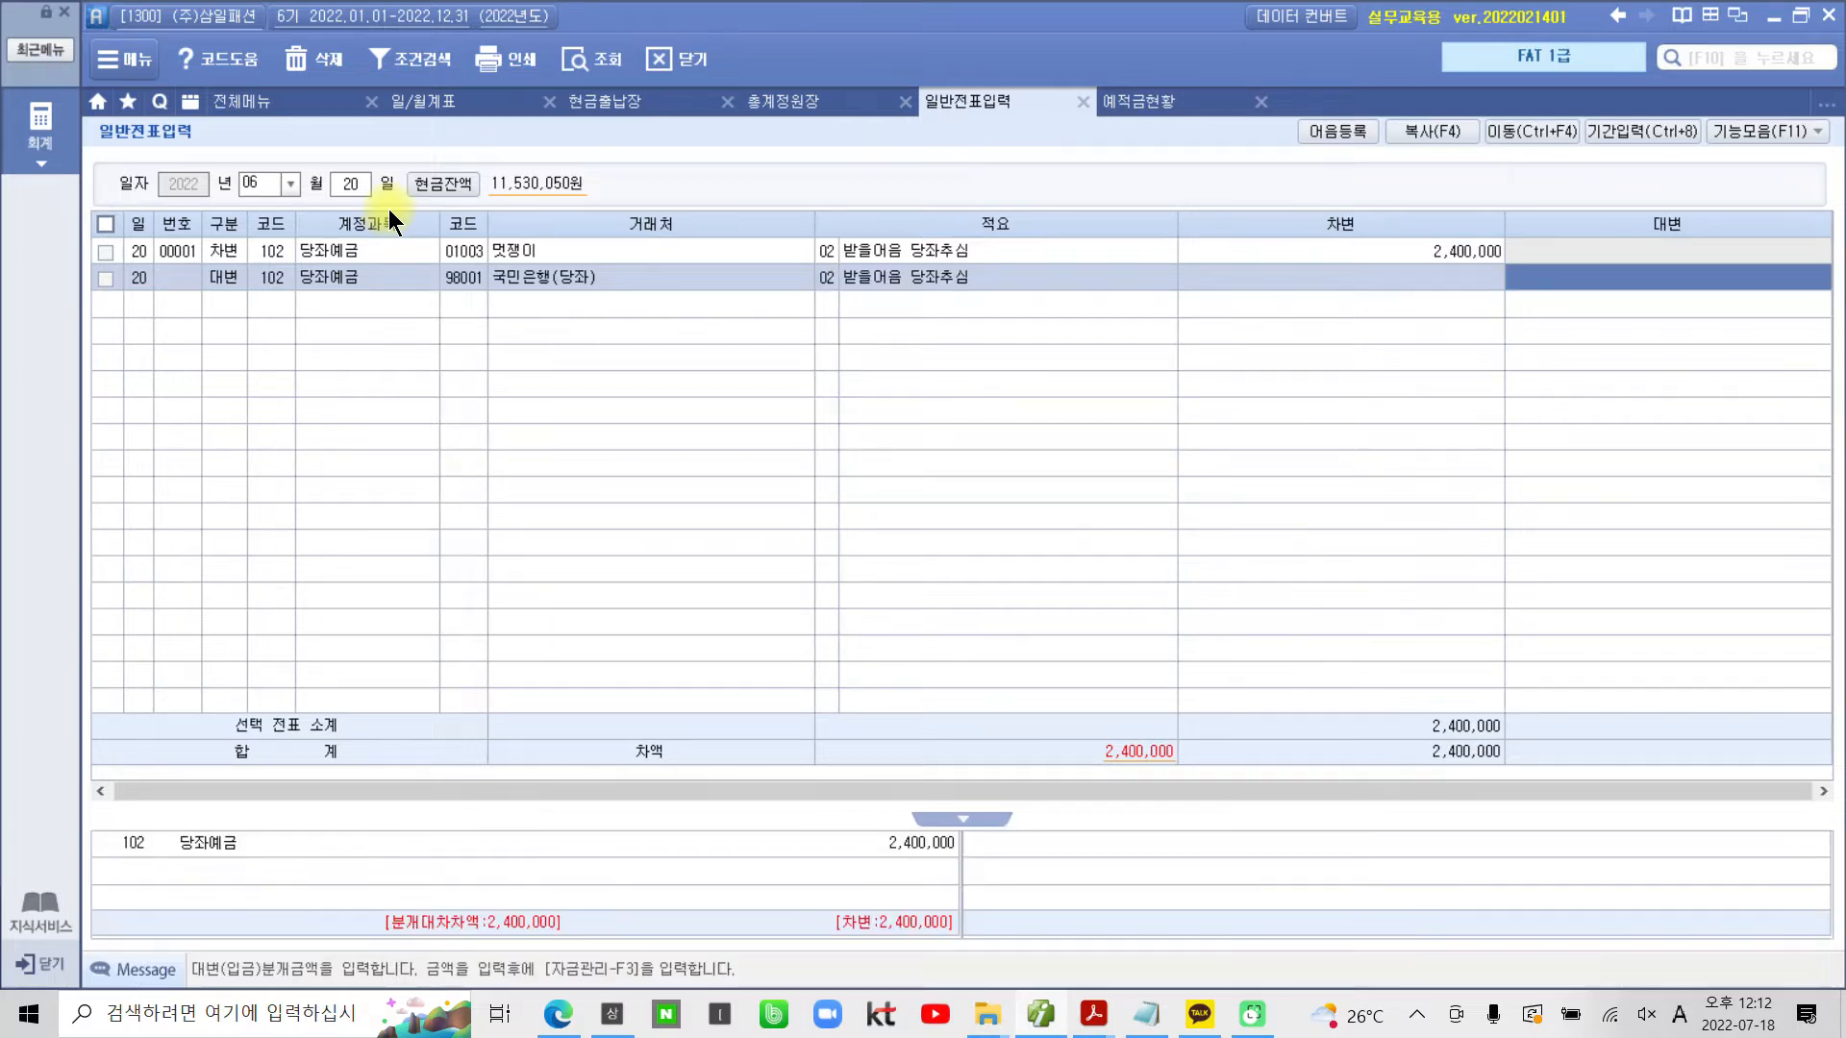
type("2400000")
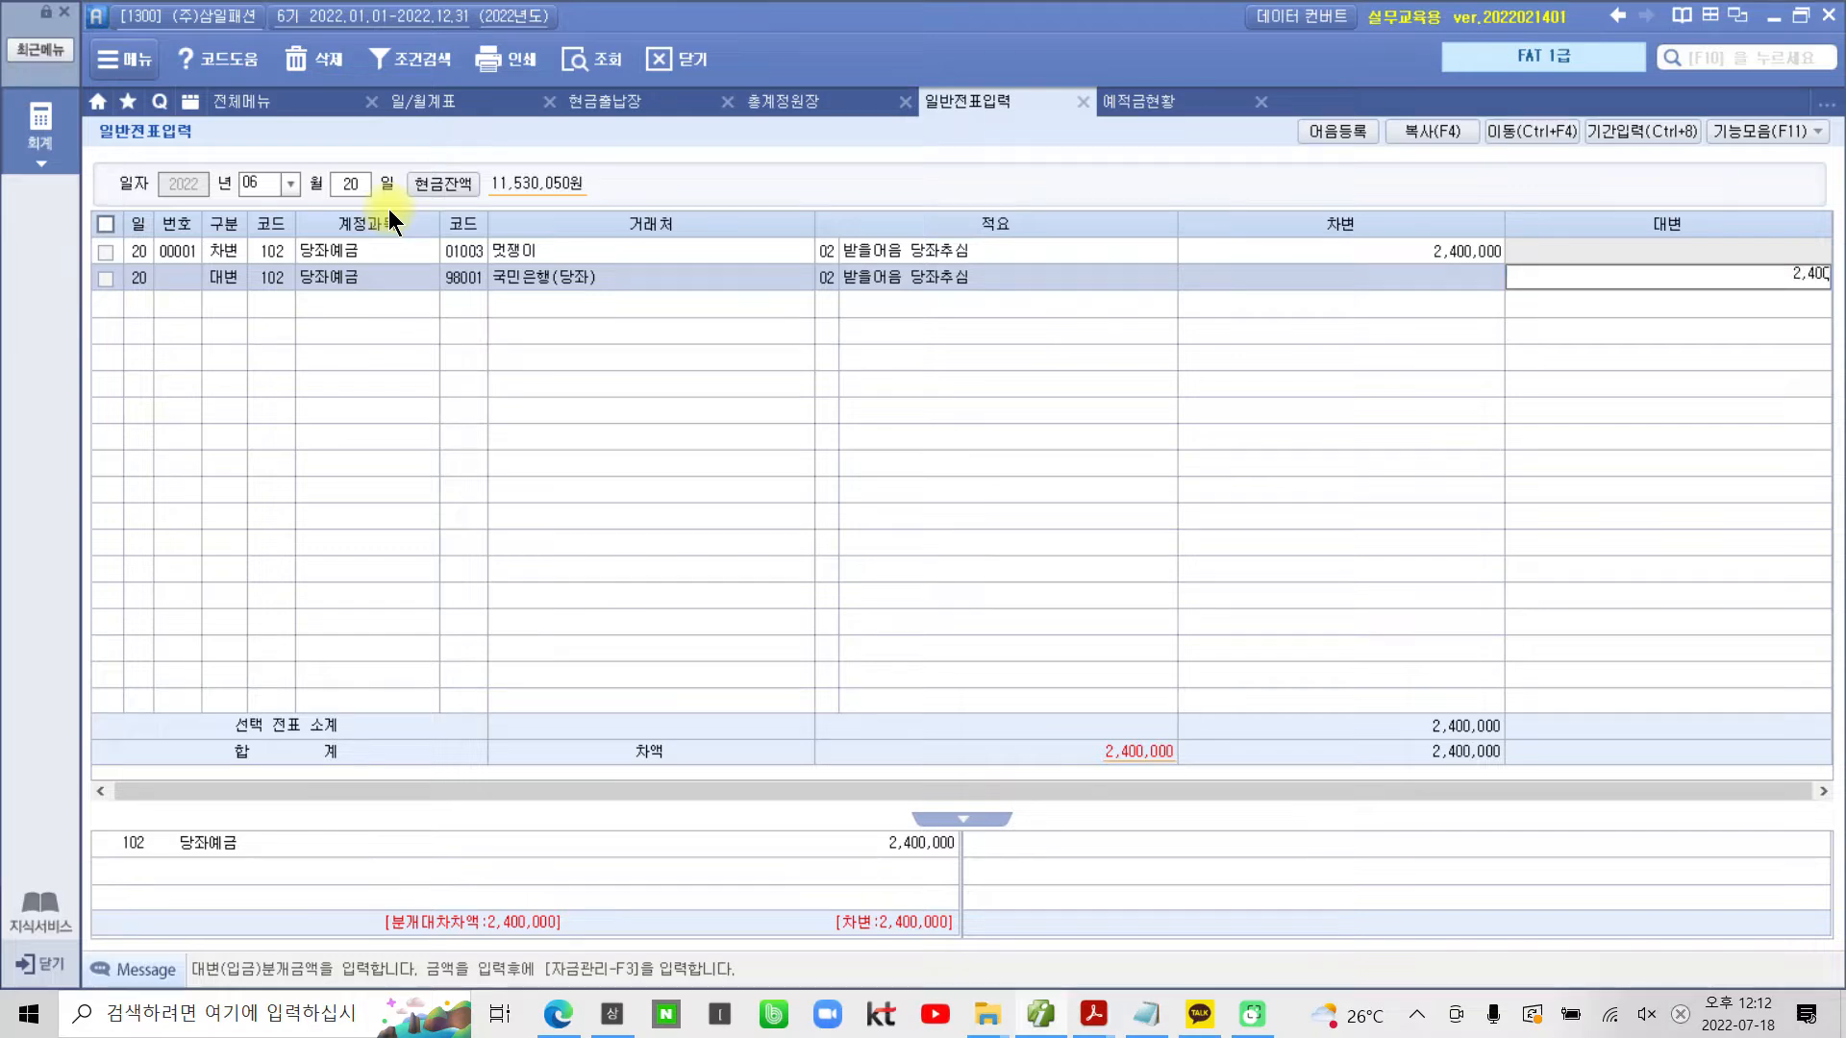
key("Return")
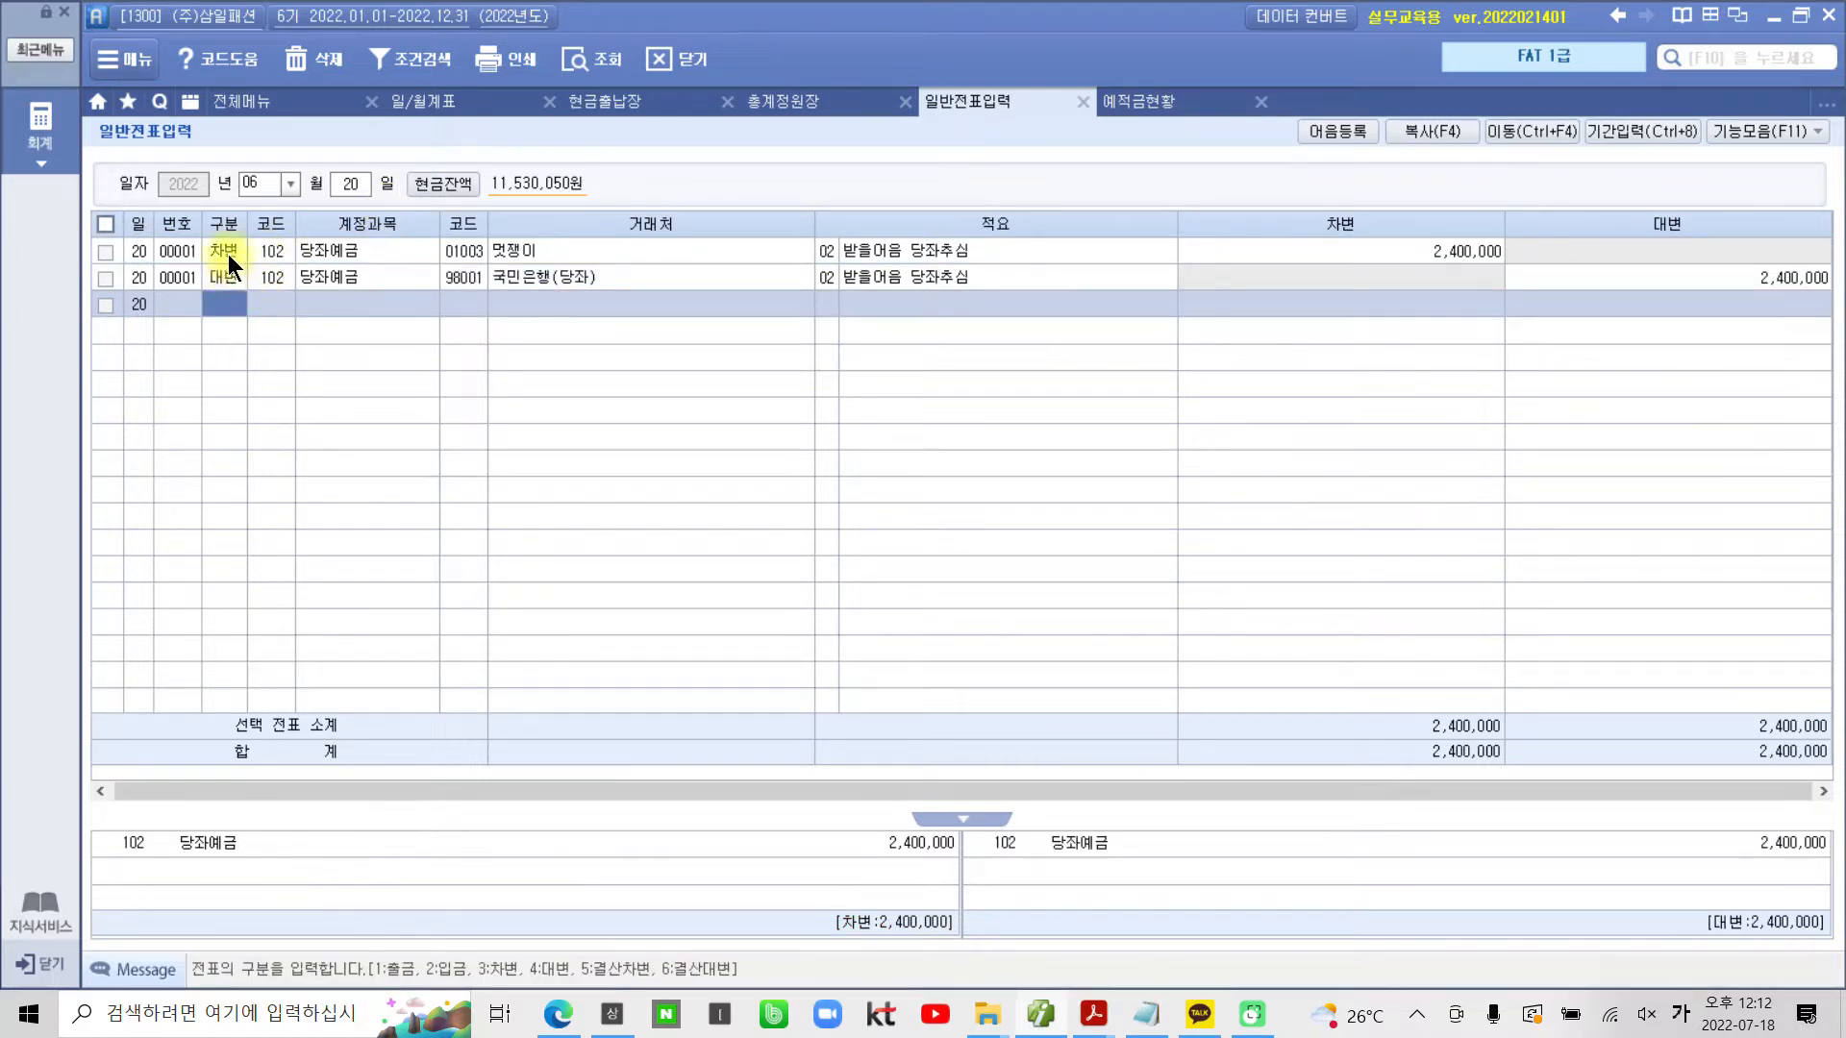
Change the 대변 line's account to 110 받을어음 and its 거래처 to 01003 멋쟁이
left_click(279, 279)
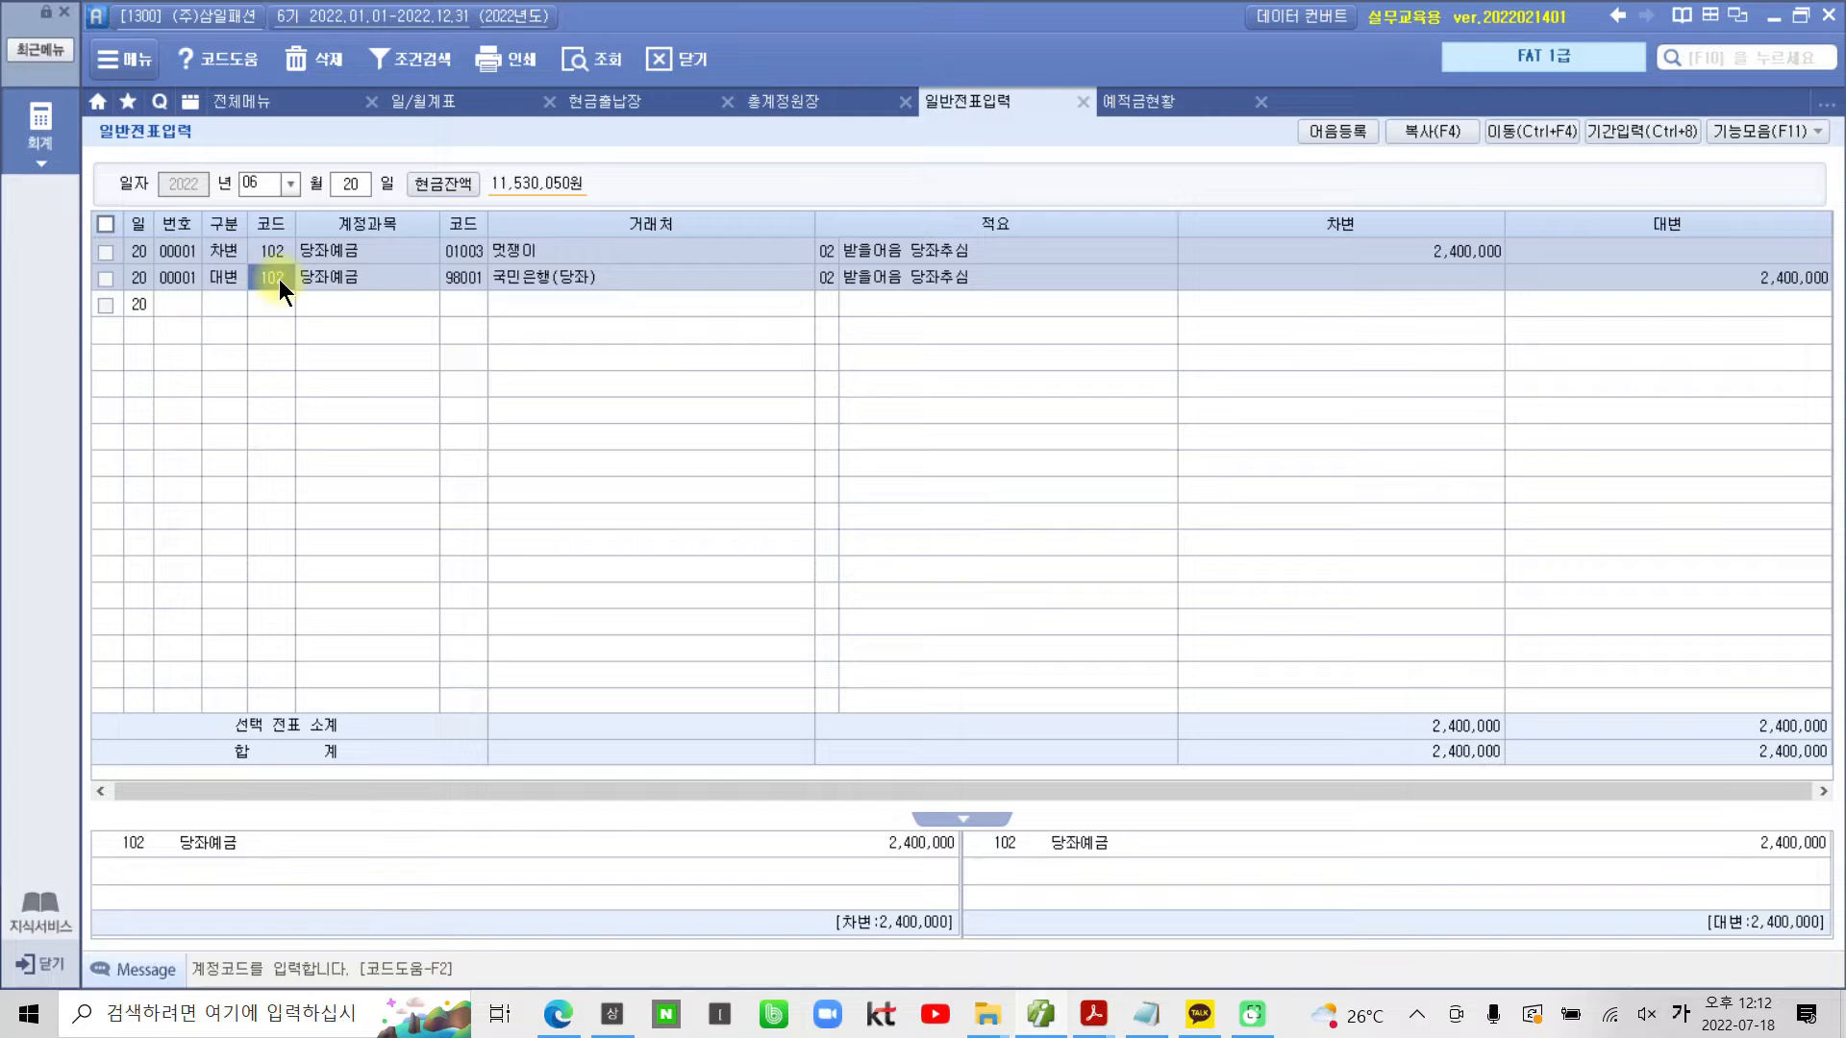
type("110")
key("Return")
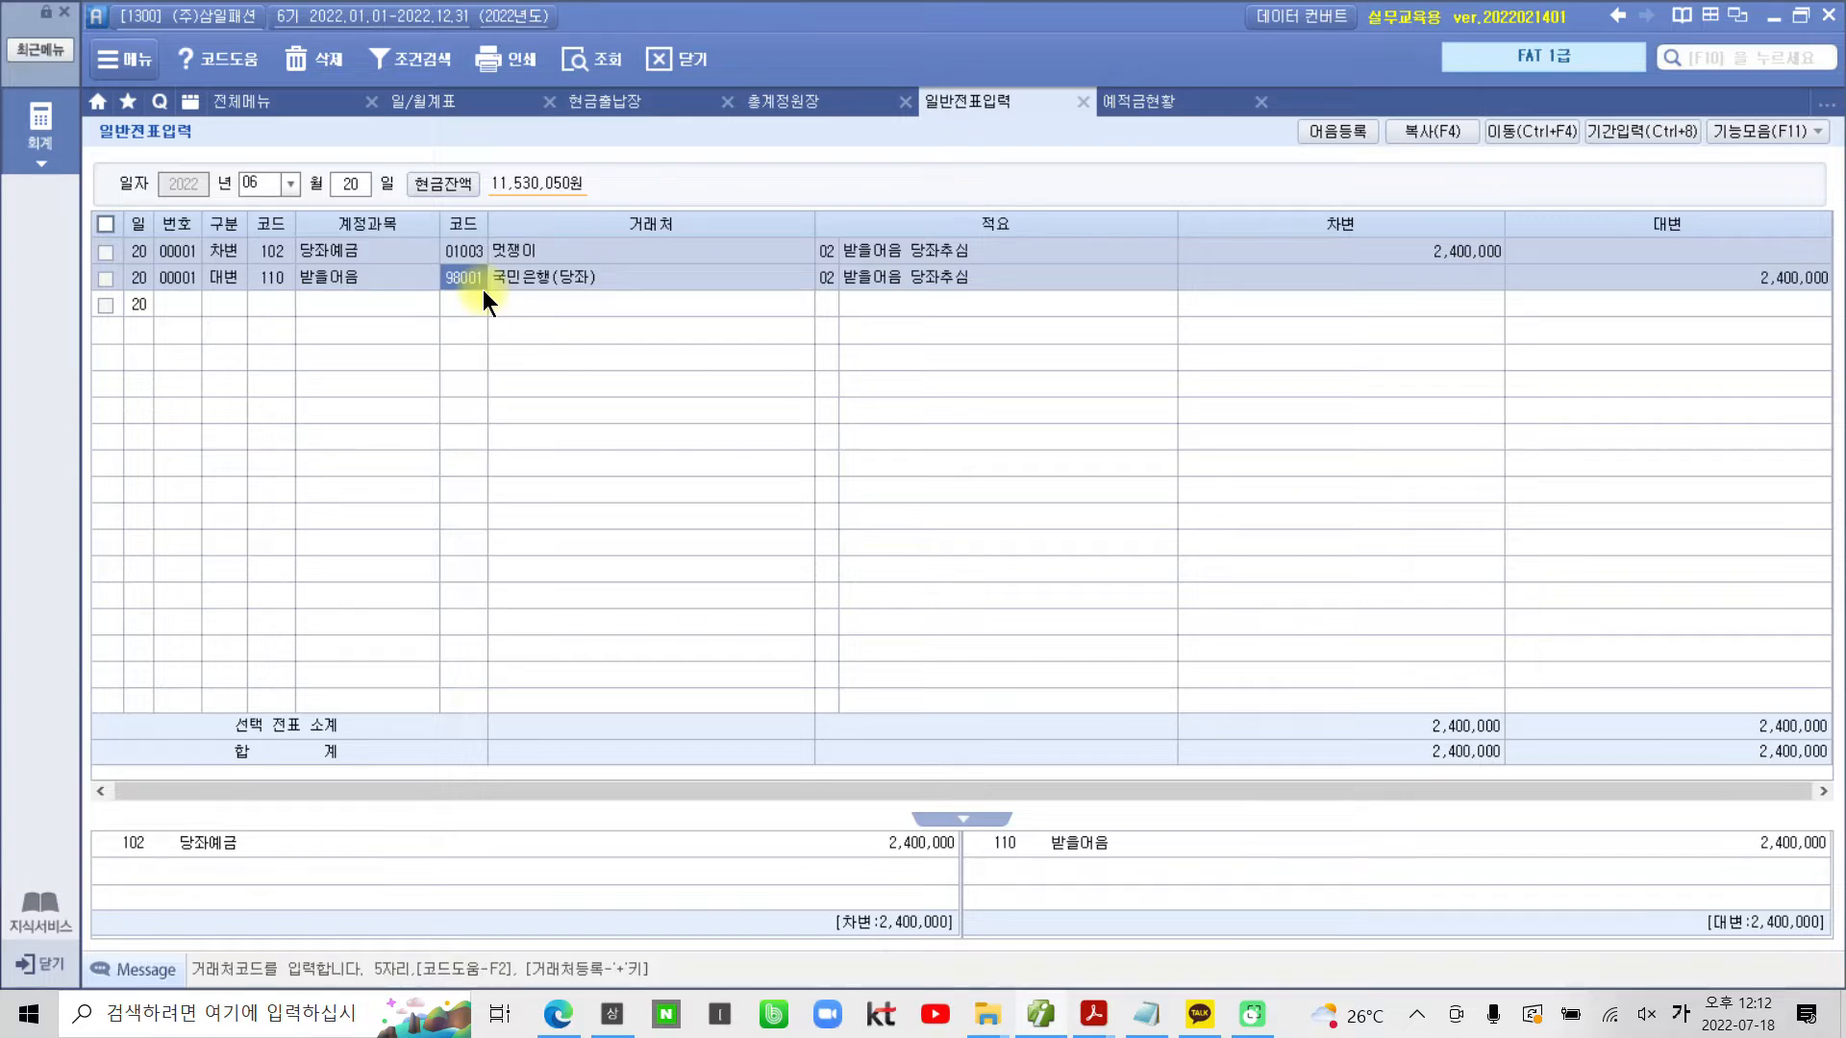
type("01003")
key("Return")
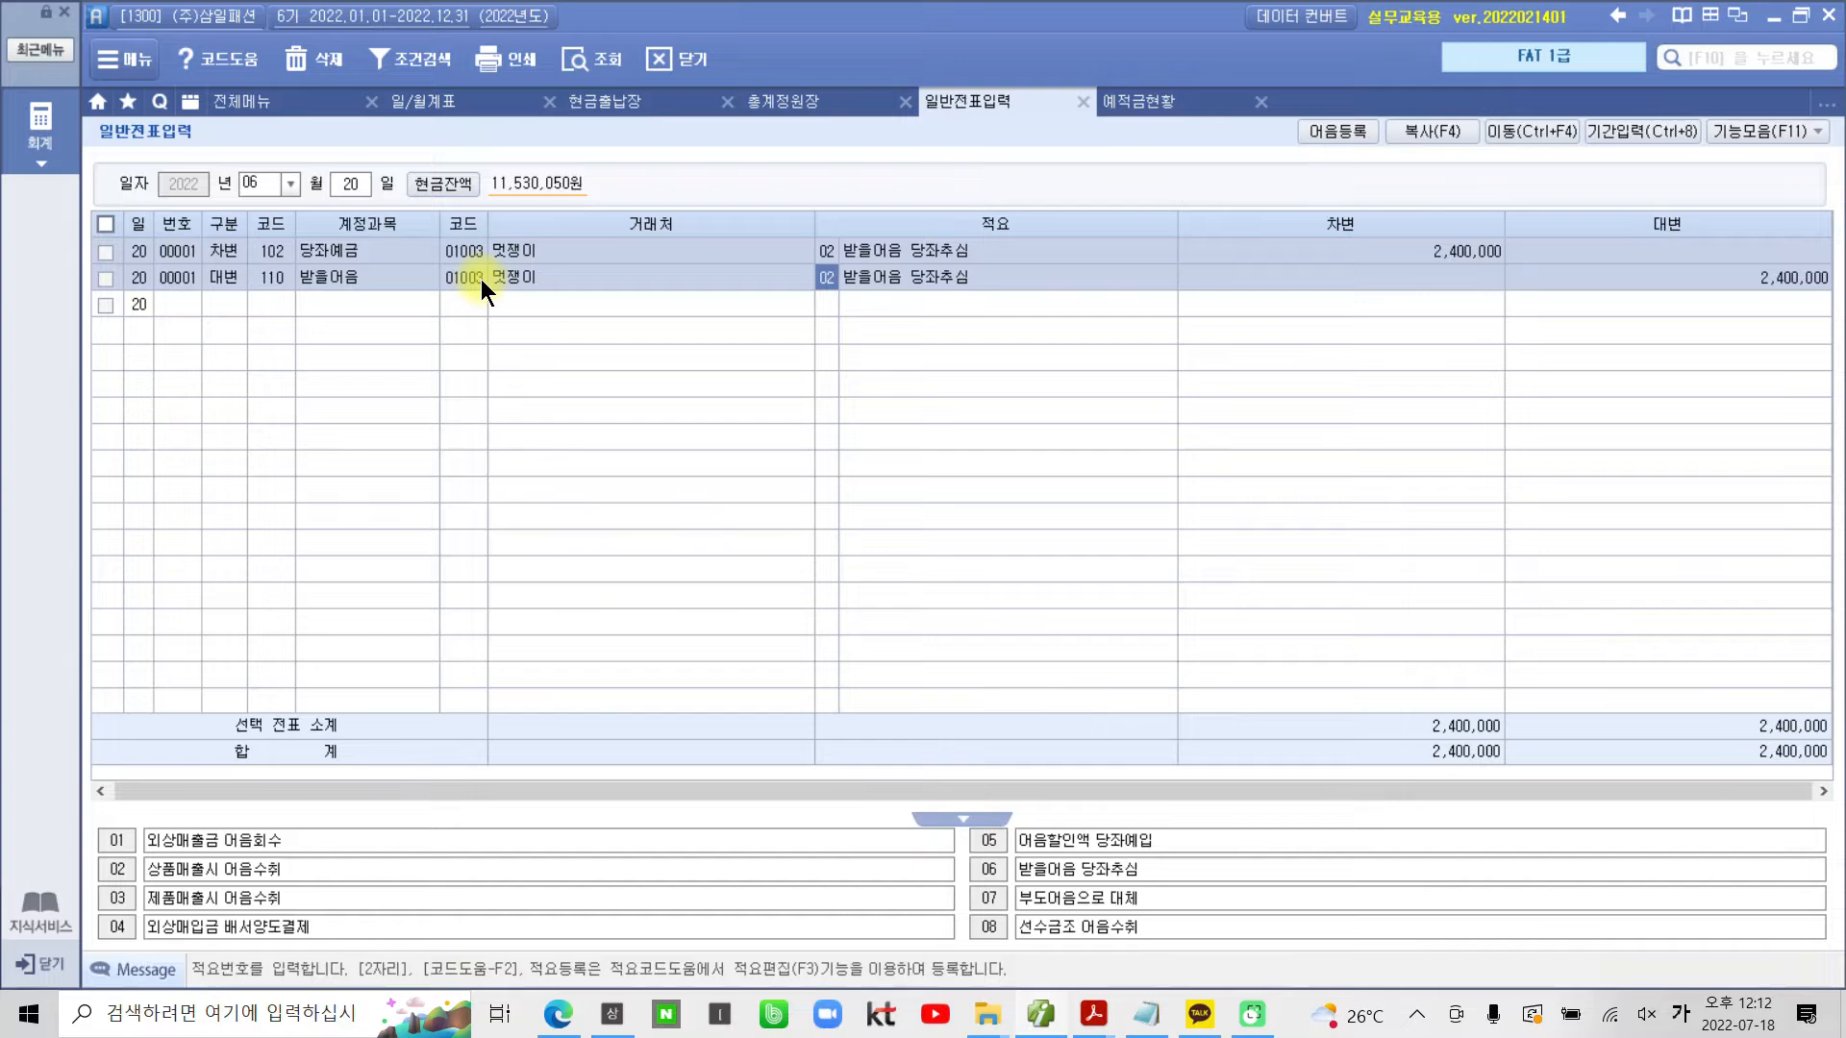
Change the 거래처 of the 차변 당좌예금 line to 국민은행(당좌)
key("Up")
key("Left")
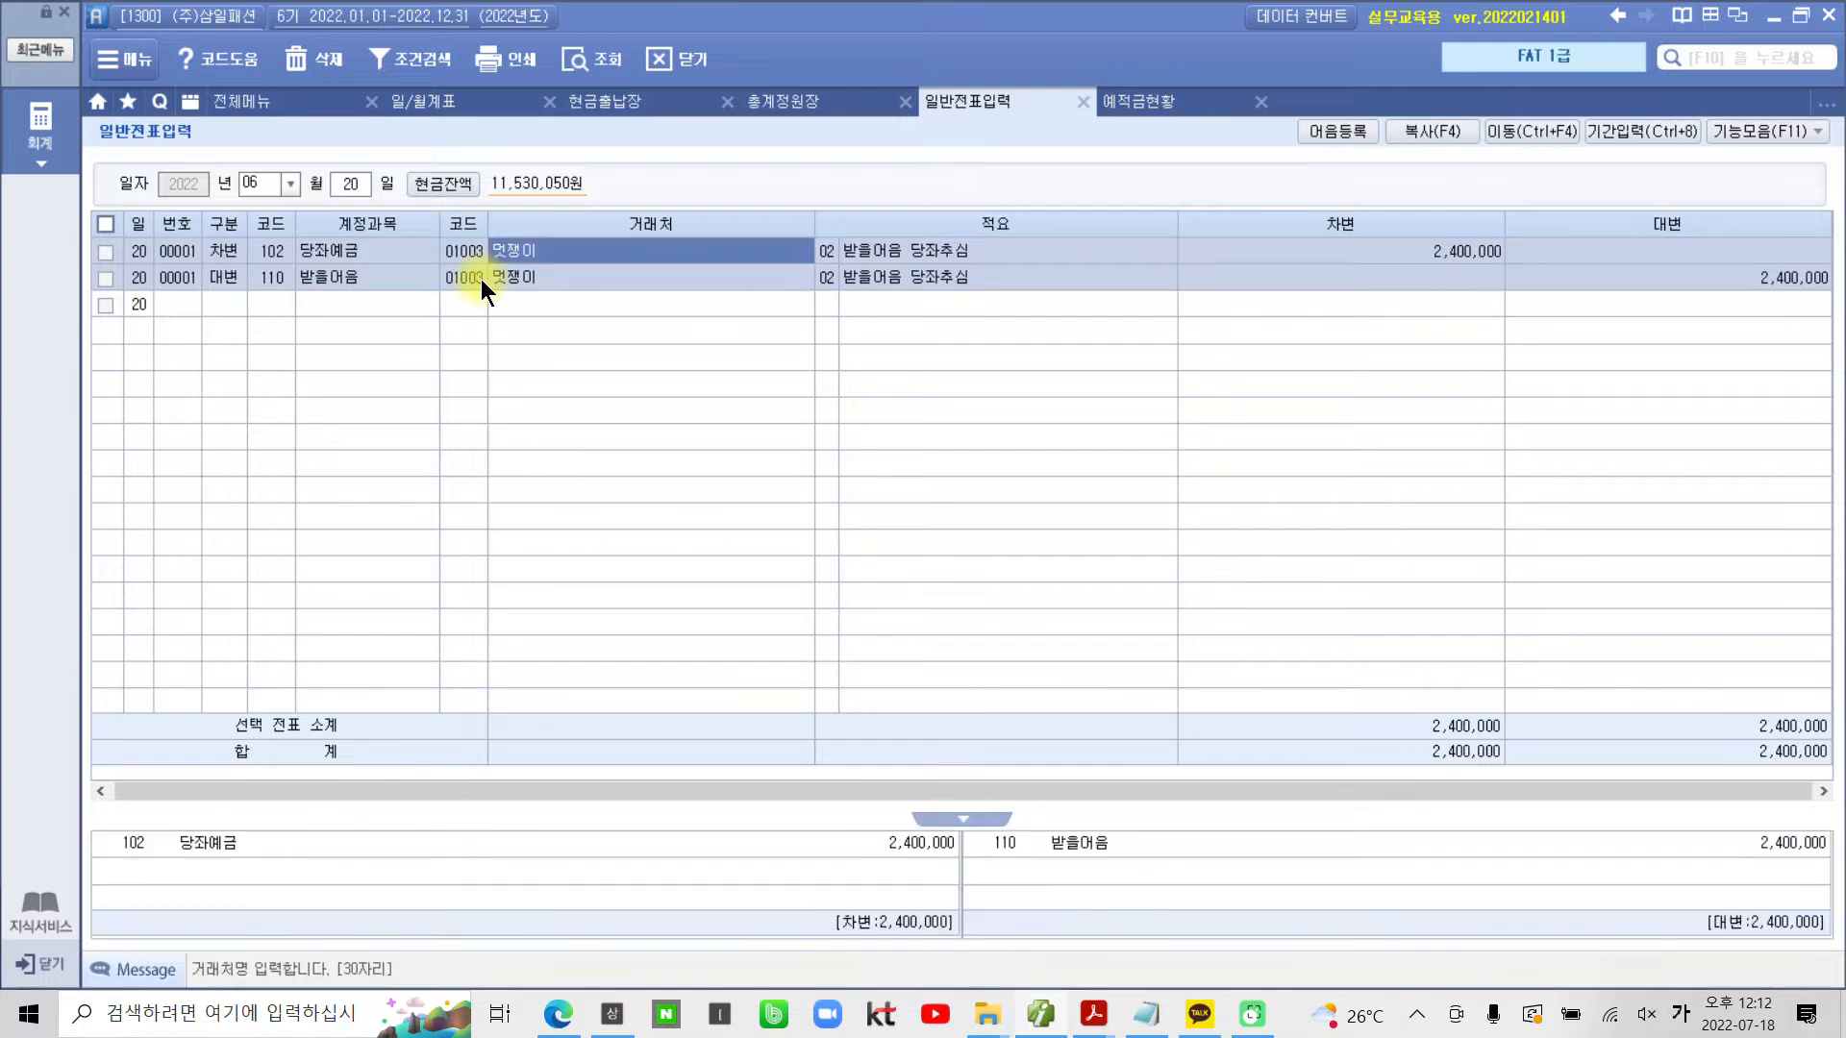
key("Left")
type("국민")
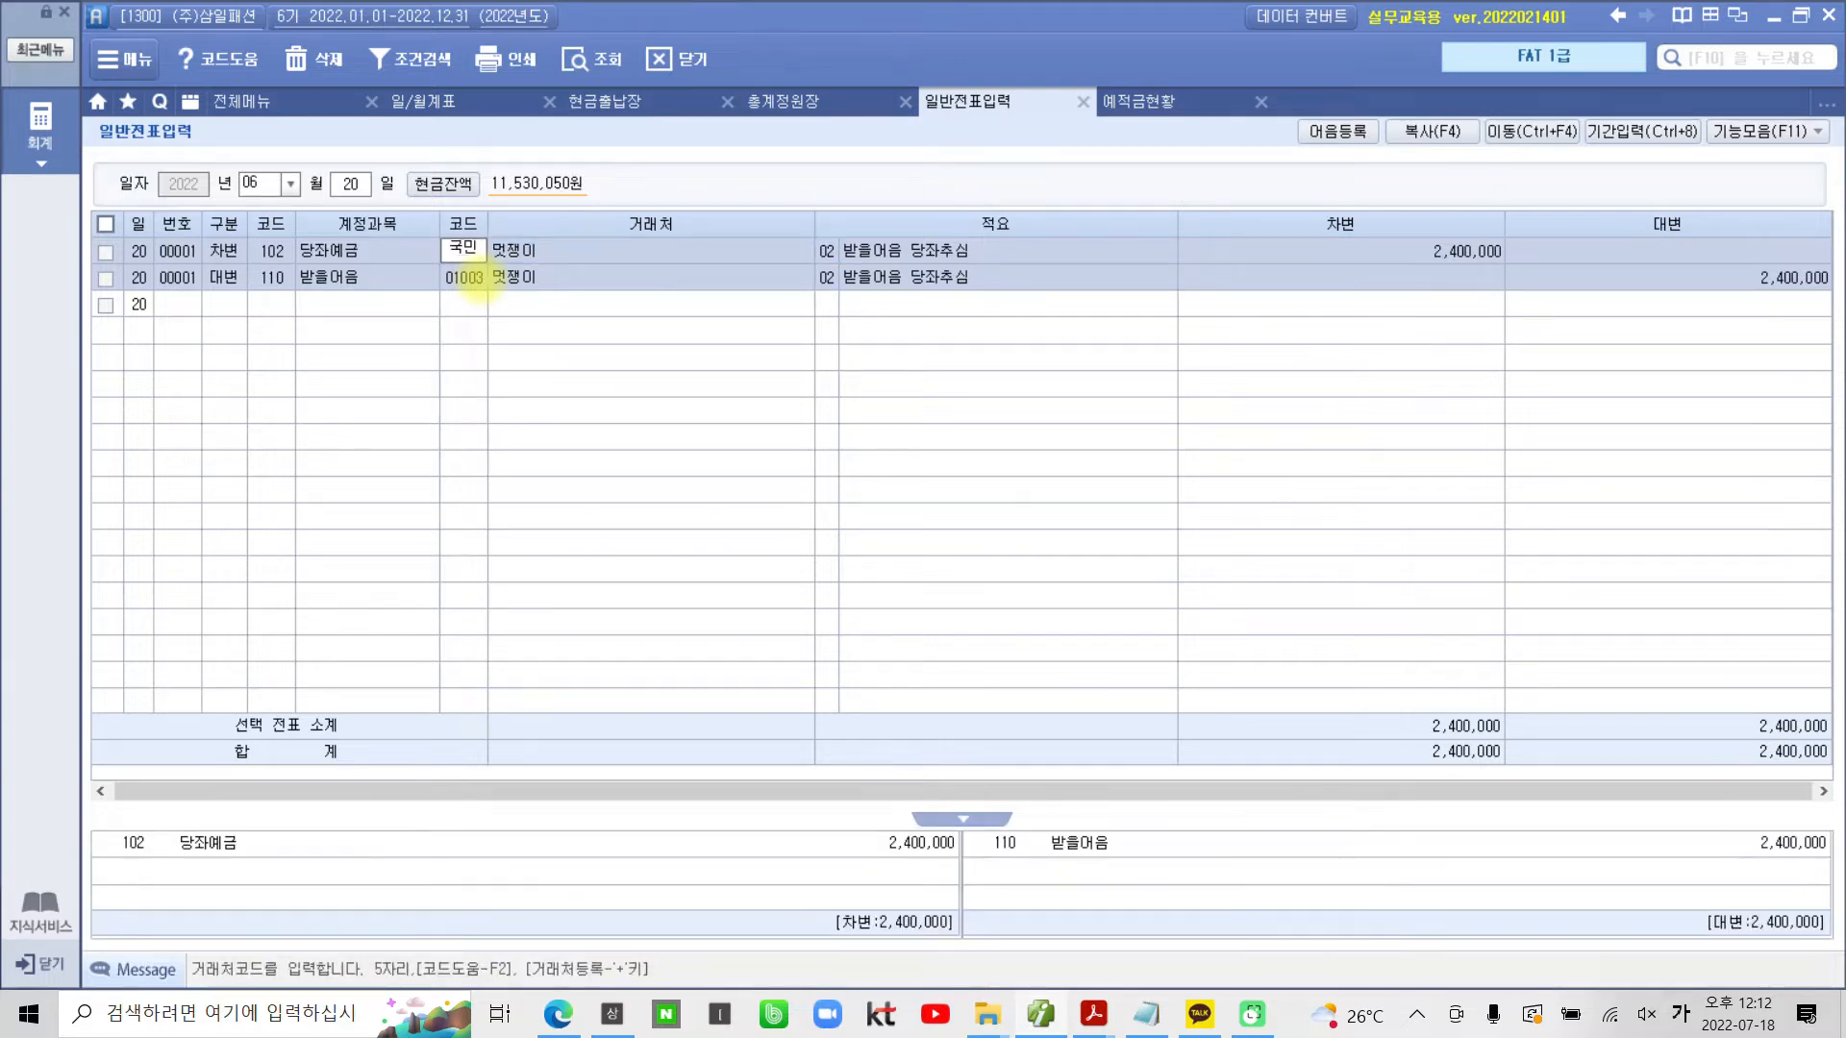
key("Return")
key("Return")
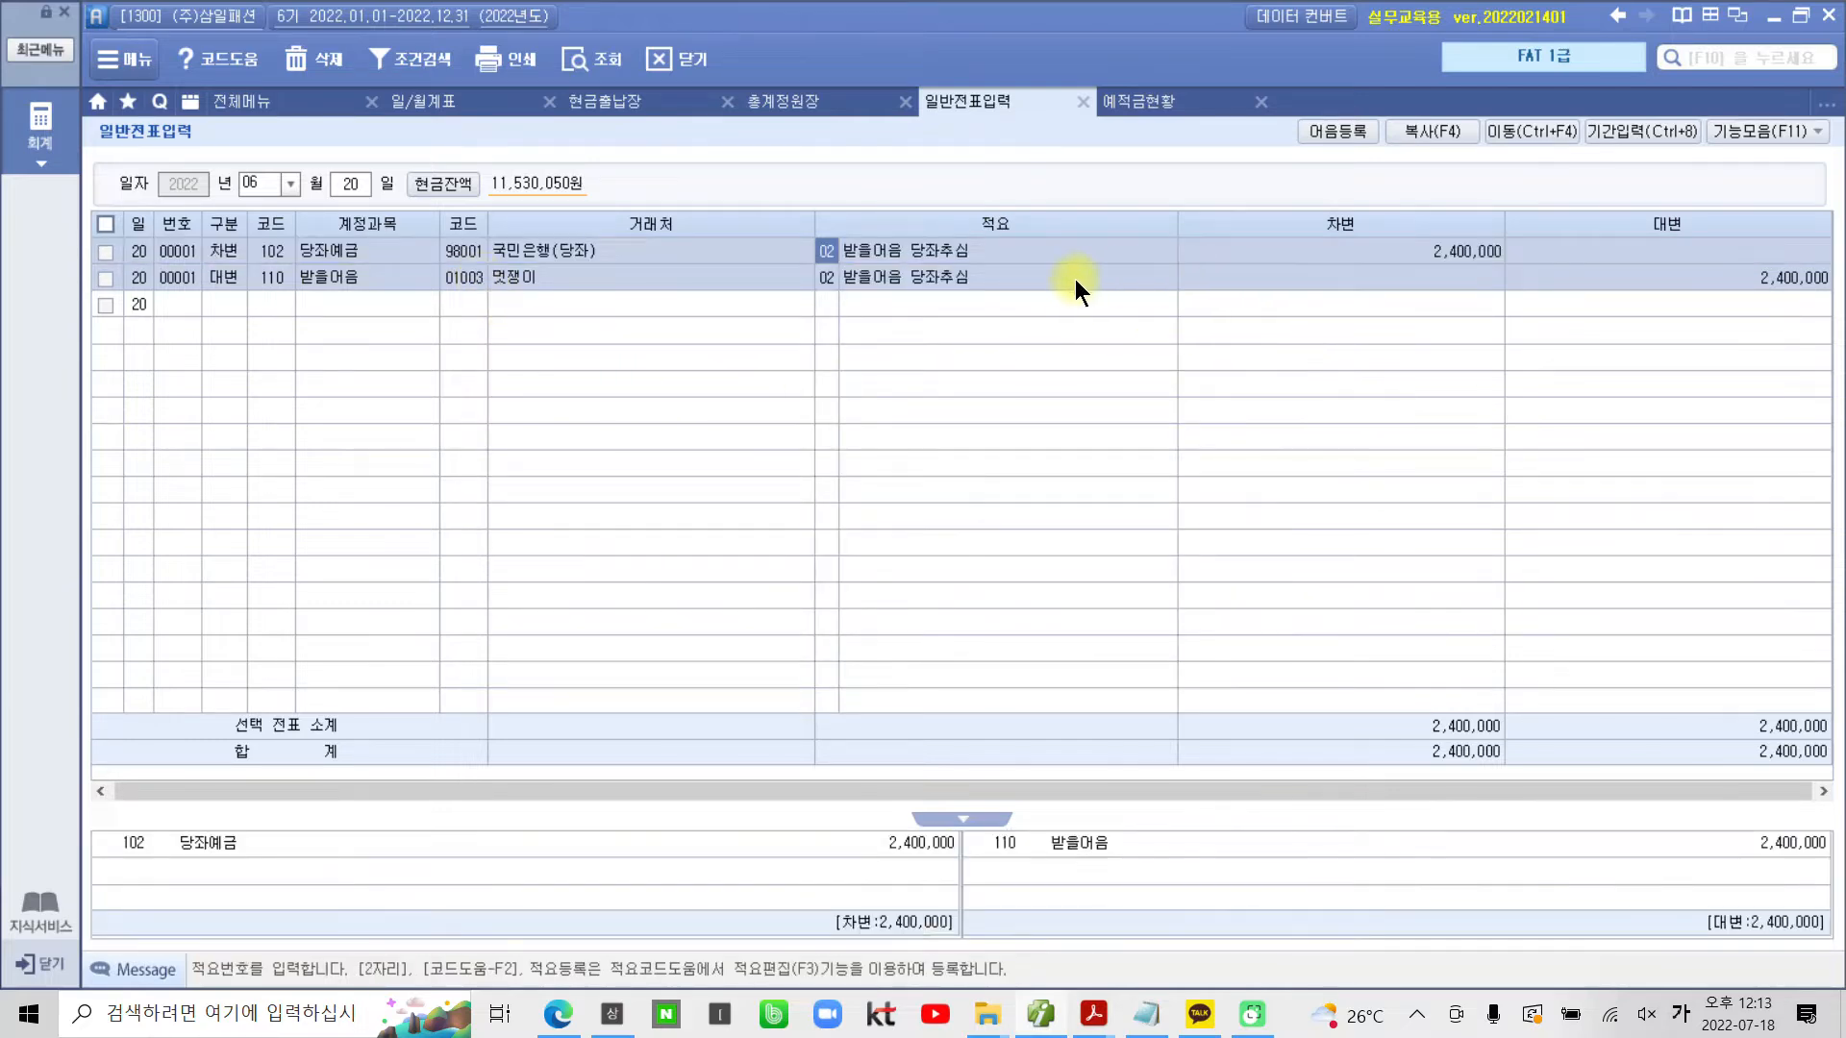
mouse_move(88, 238)
left_mouse_down()
mouse_move(677, 317)
mouse_move(1132, 306)
left_mouse_up()
left_click_drag(1282, 310, 1768, 330)
left_click(499, 252)
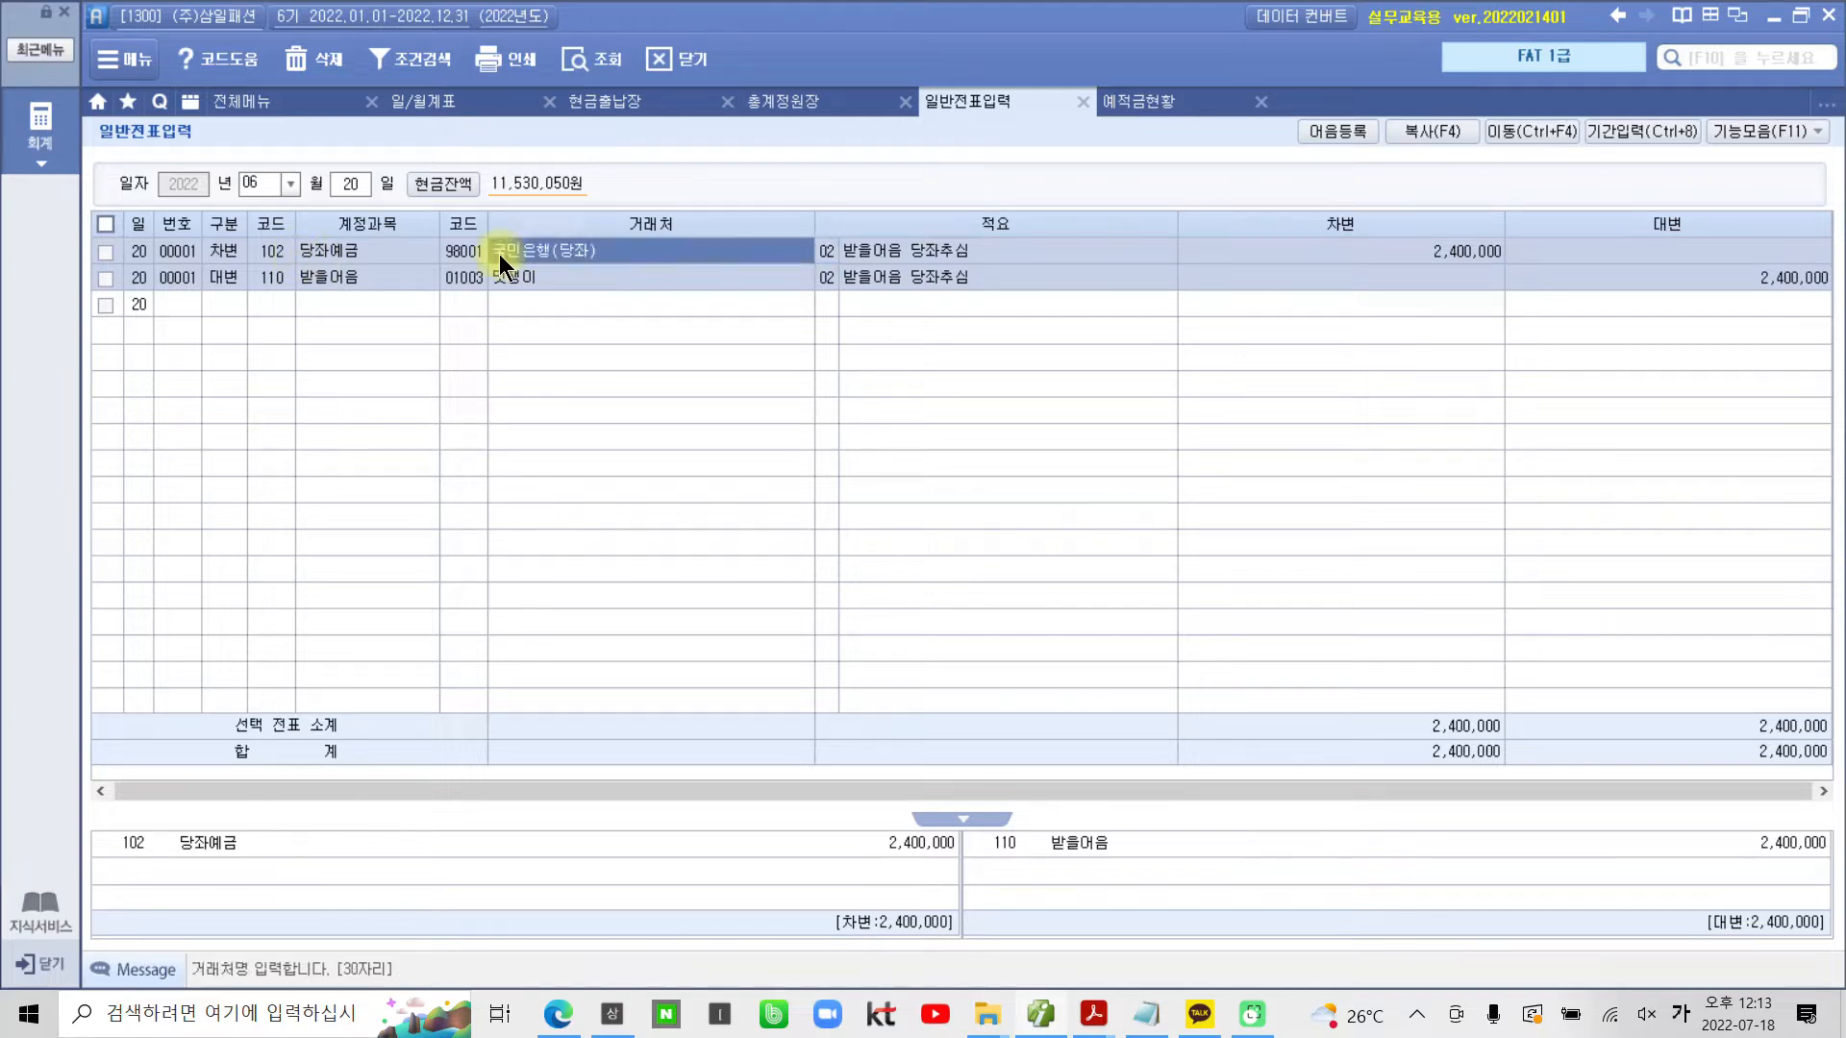
Open 자금관리 for the 받을어음 line, set 어음상태 to 4 만기 and choose 멋쟁이's note maturing 2022-06-20
left_click(271, 284)
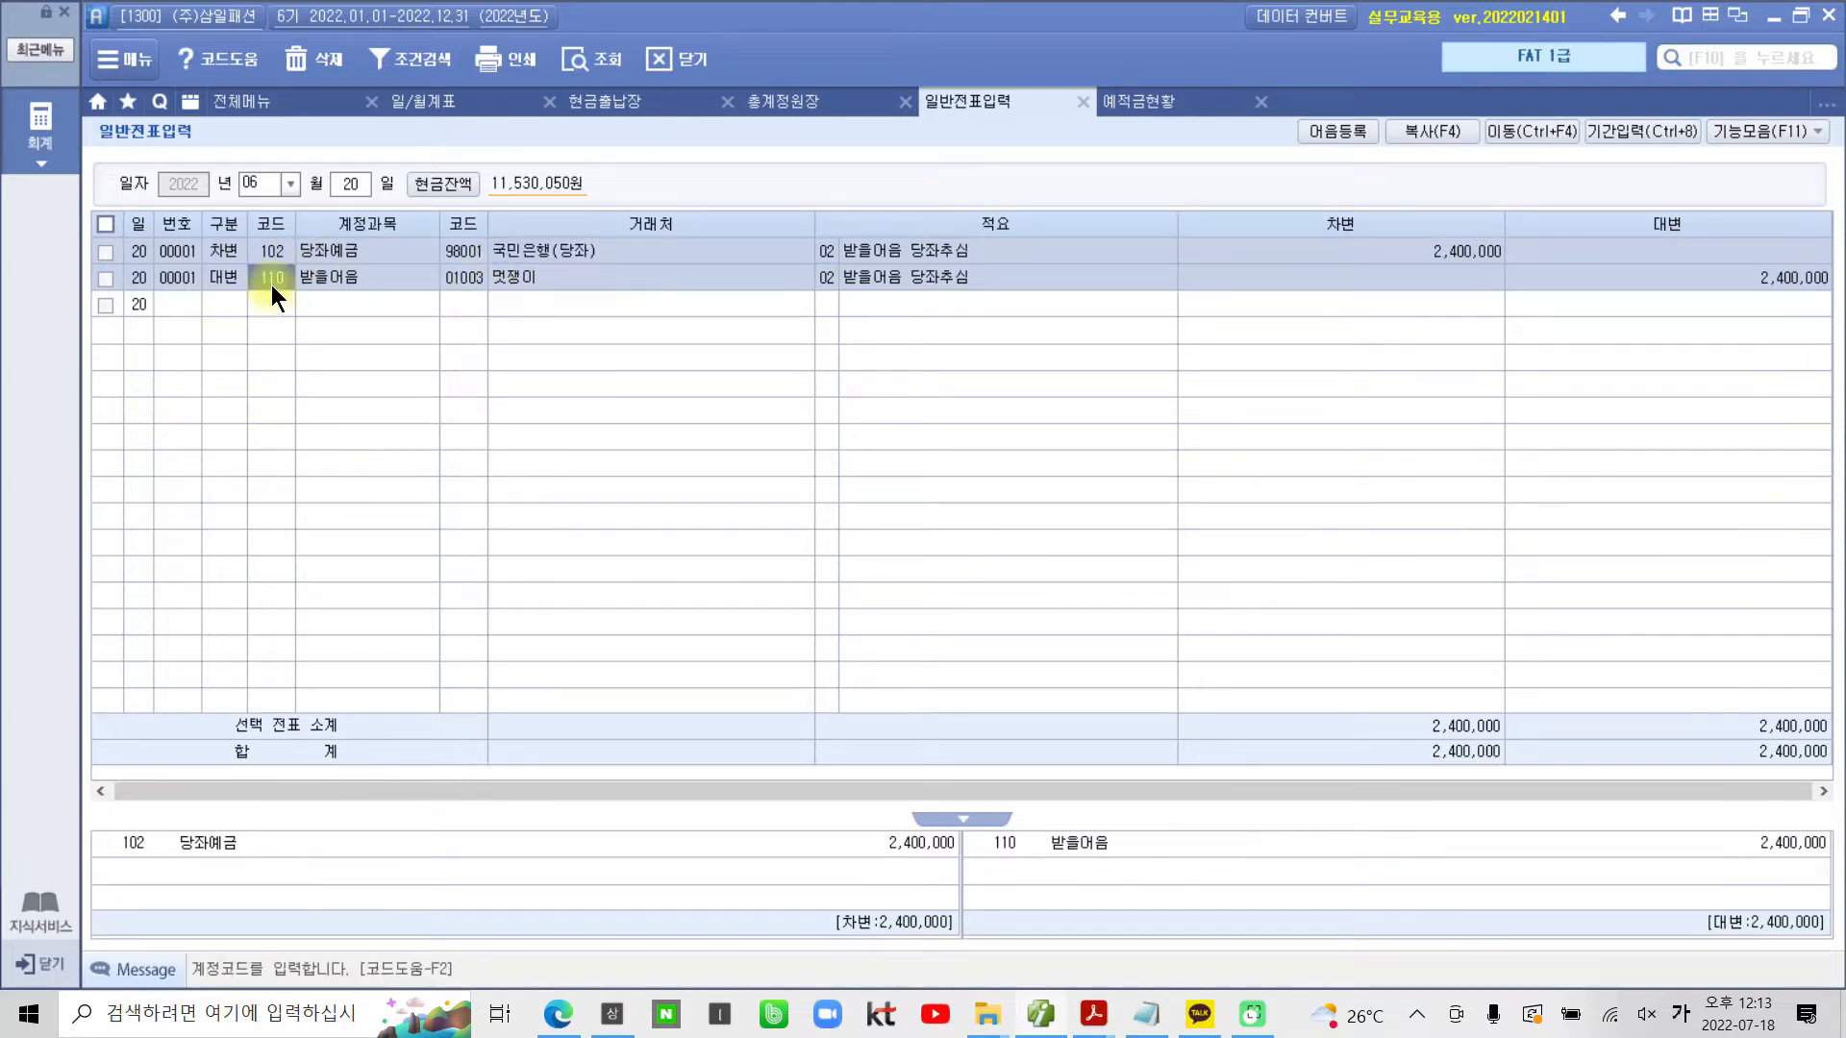
left_click(447, 280)
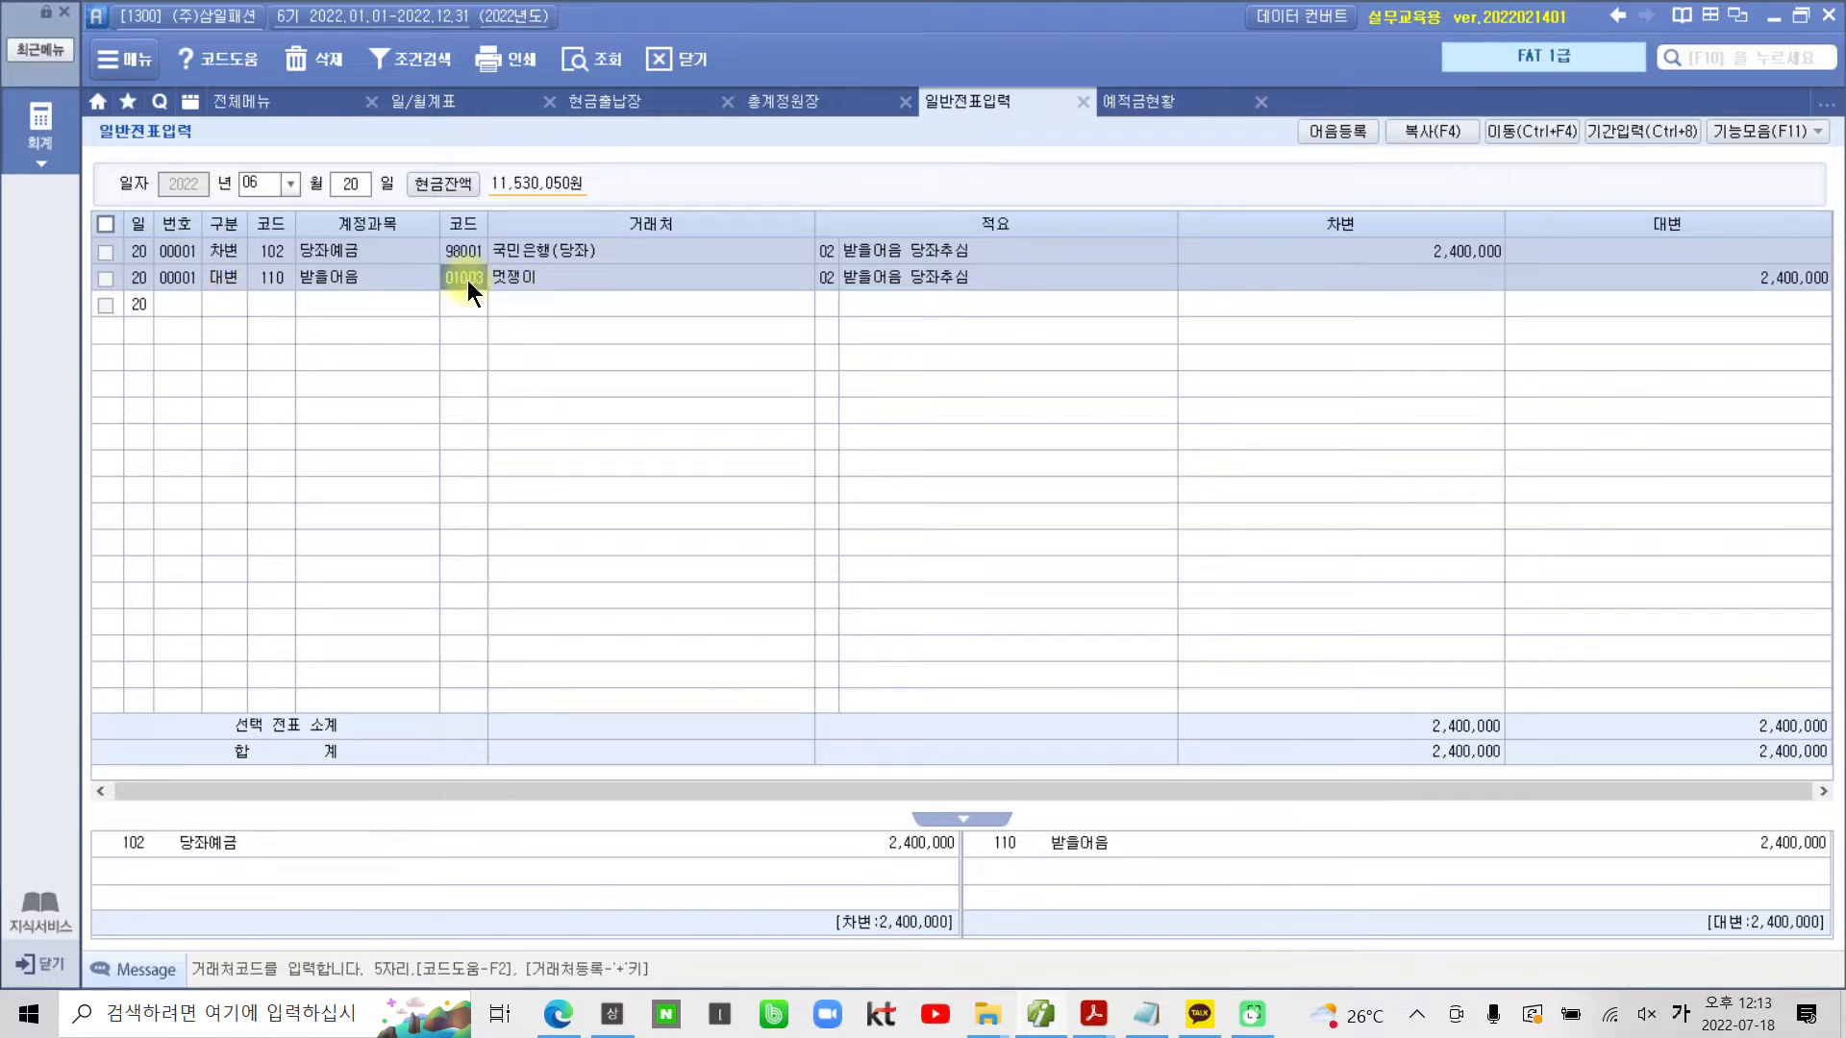
key("Return")
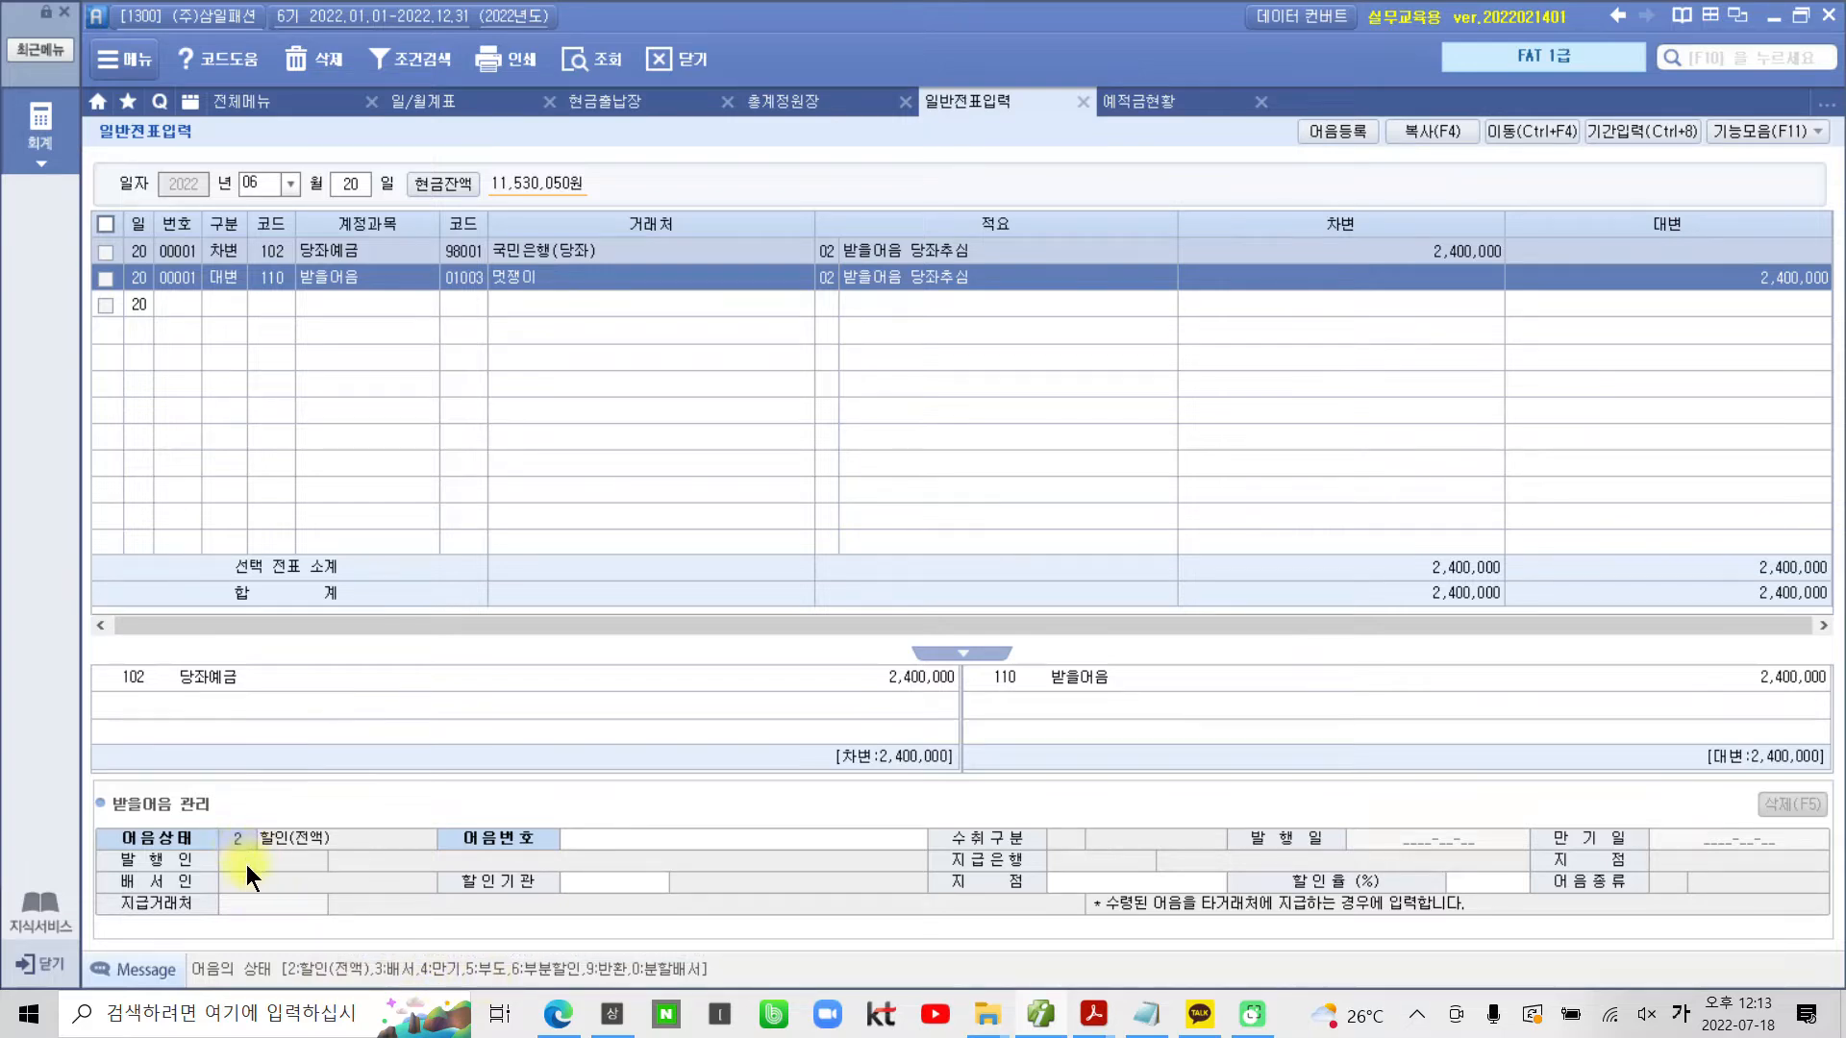
type("4")
key("Return")
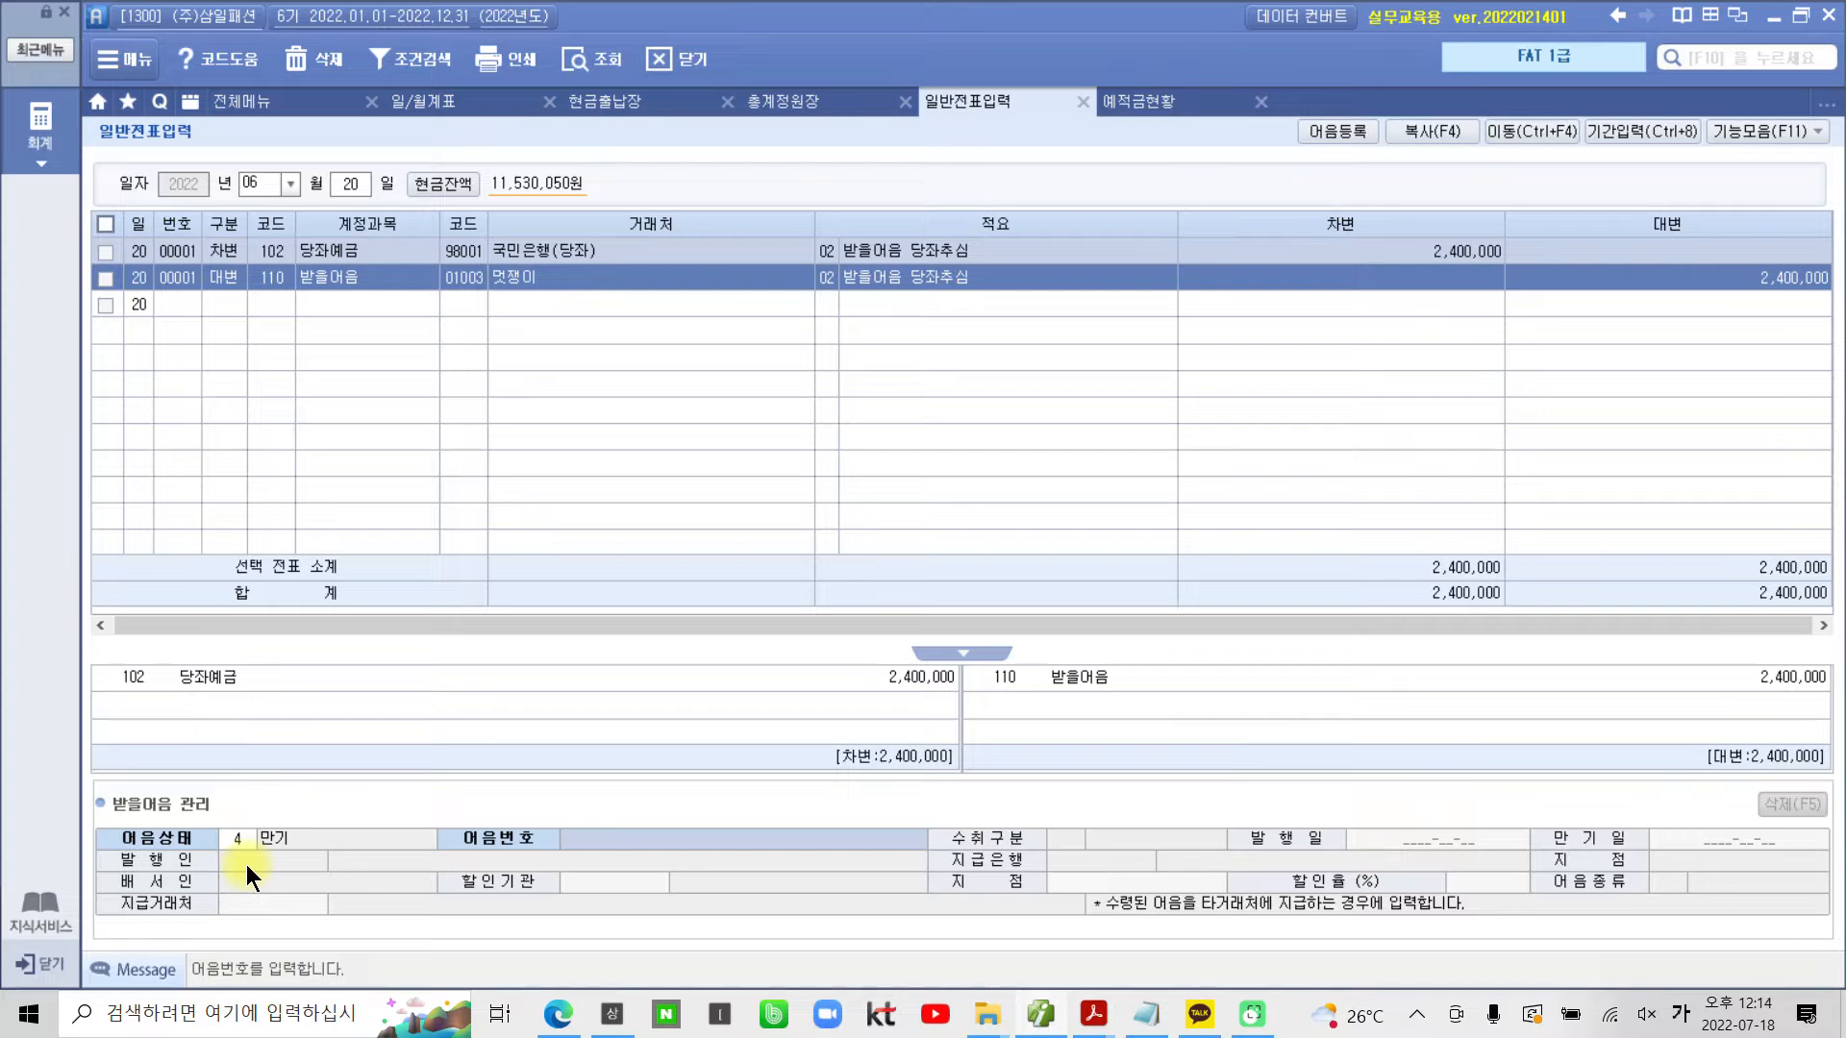
left_click(689, 838)
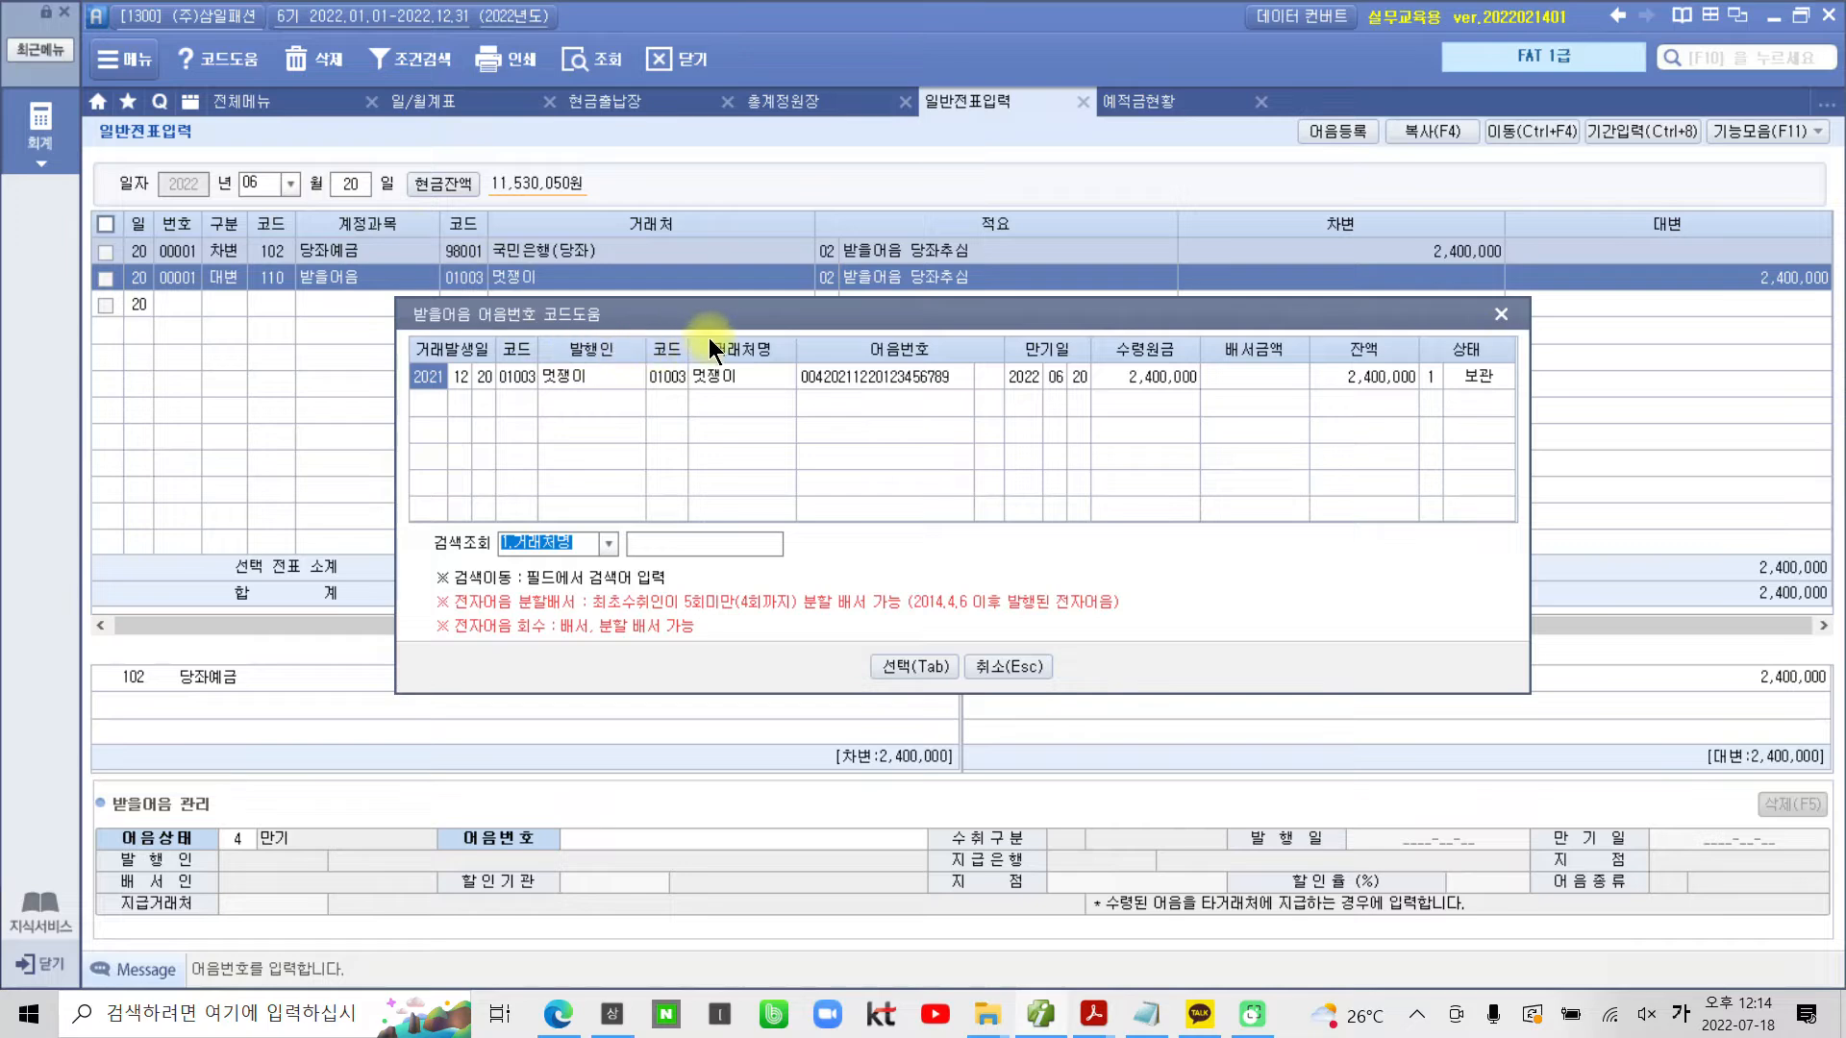
left_click_drag(718, 316, 594, 386)
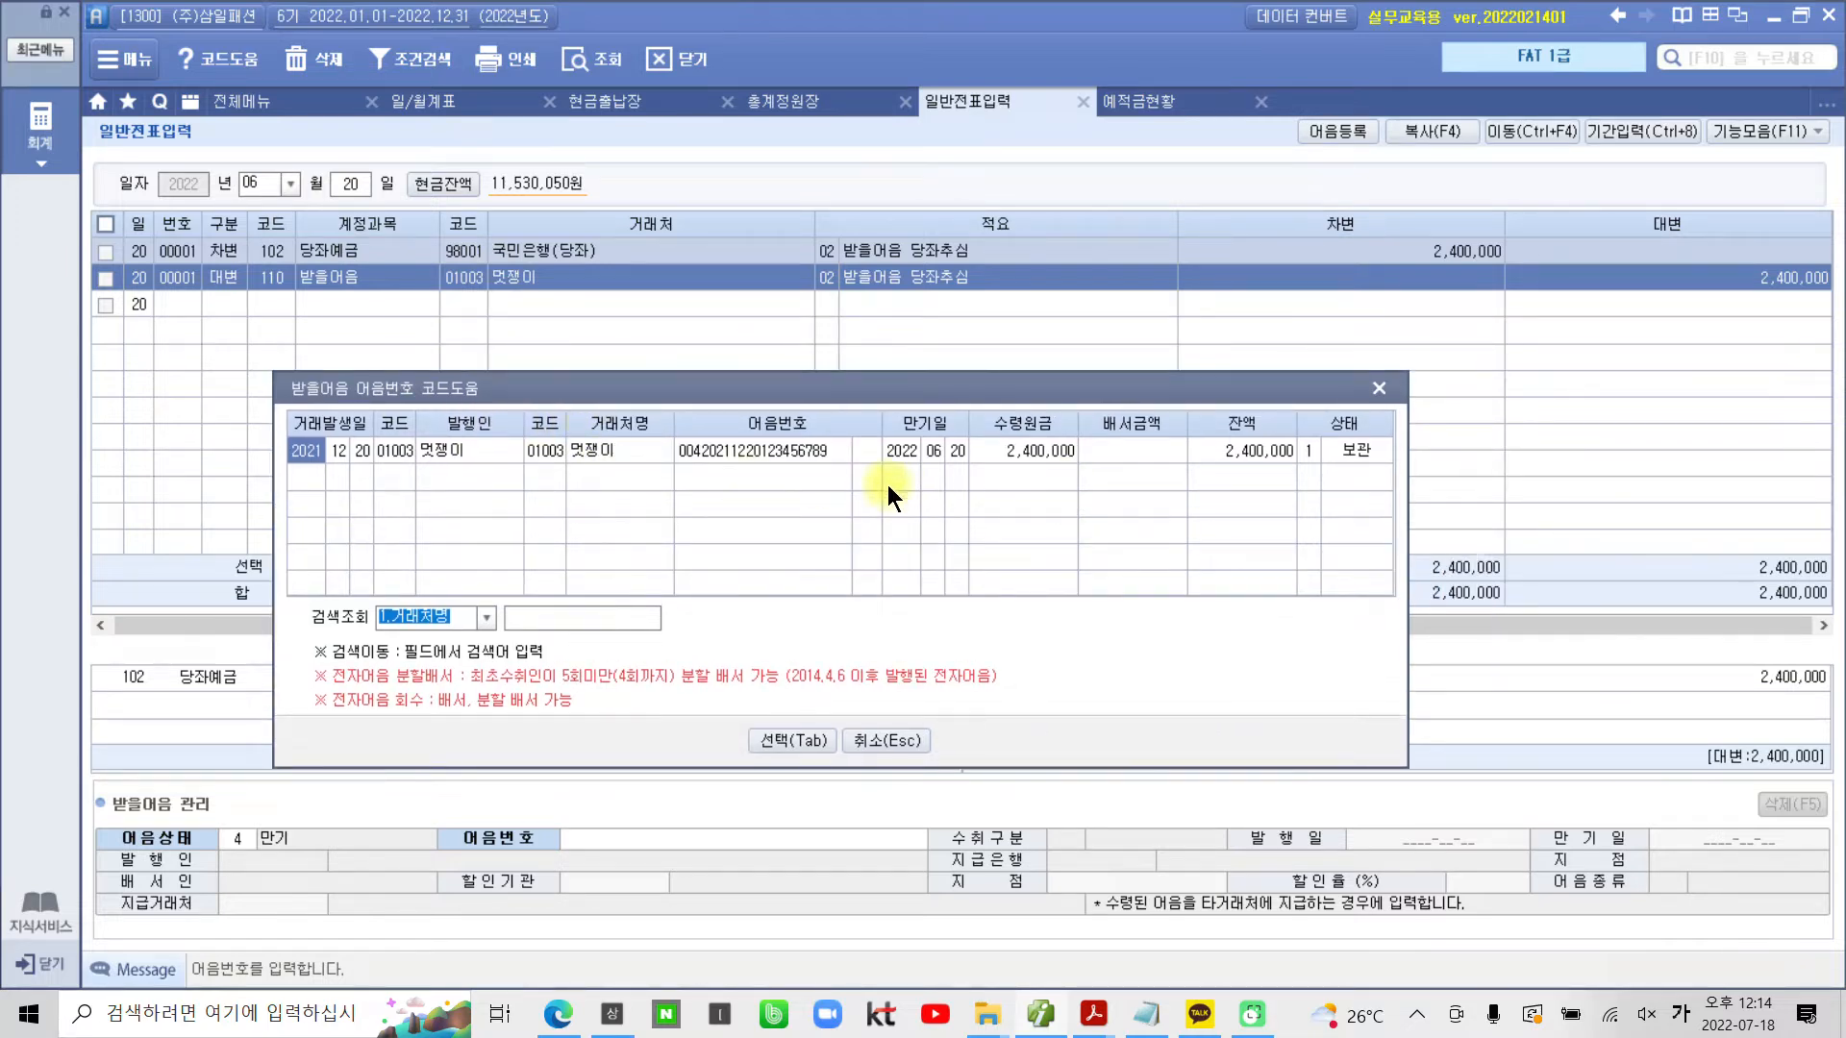
left_click(775, 740)
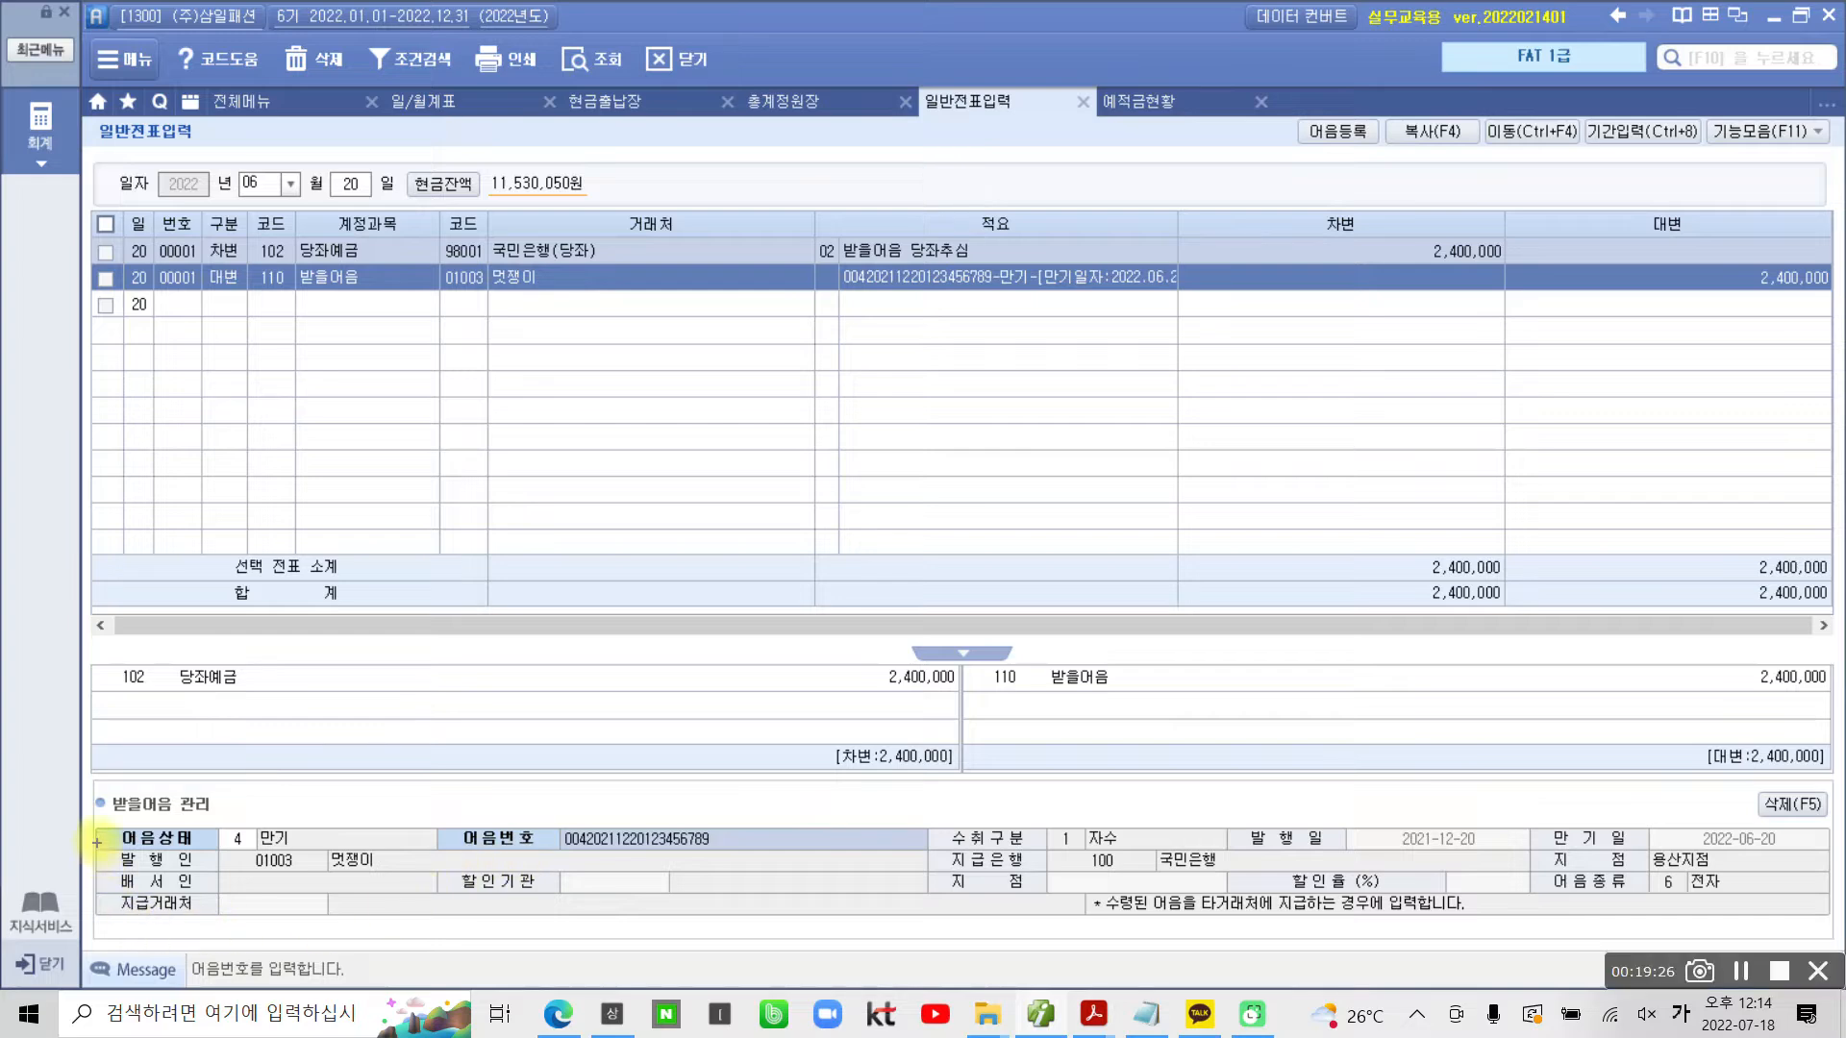
Box the 어음상태 and 어음번호 fields, draw an arrow from 어음번호 to the 받을어음 line's 적요, and clear the marks
left_click_drag(98, 824, 299, 852)
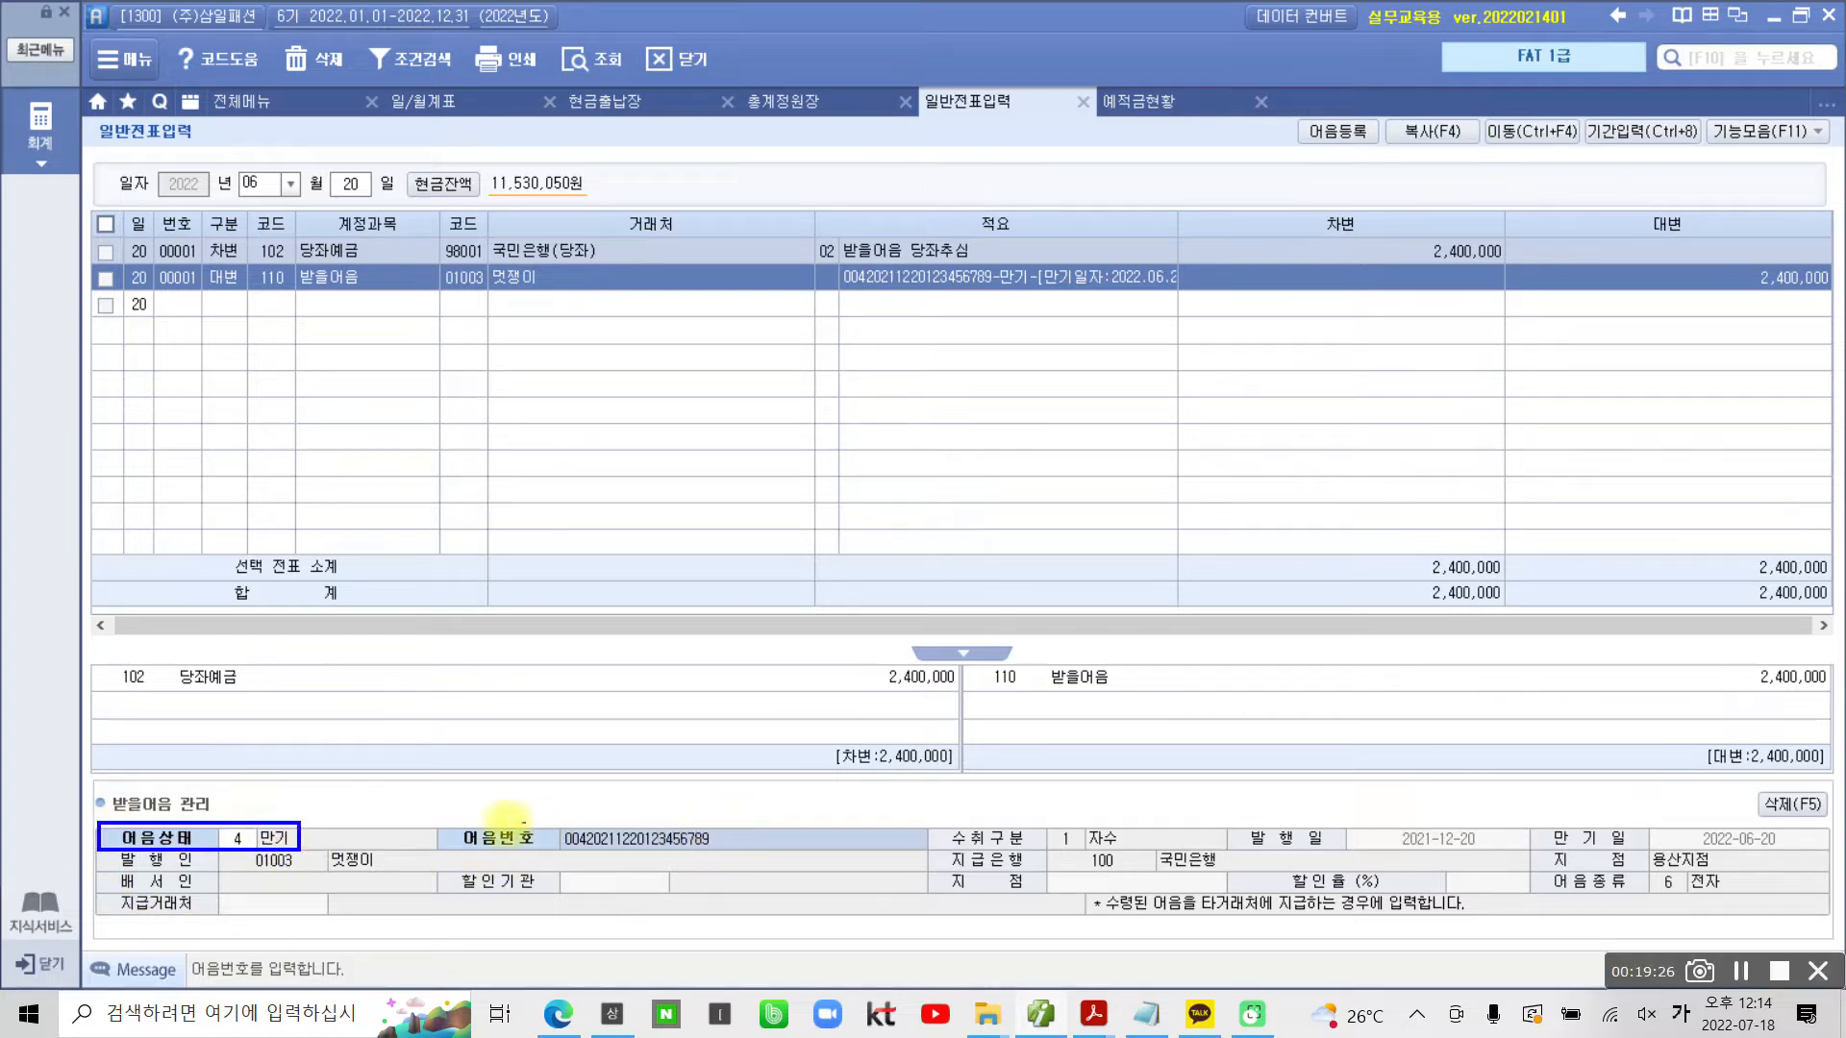
left_click_drag(448, 815, 893, 856)
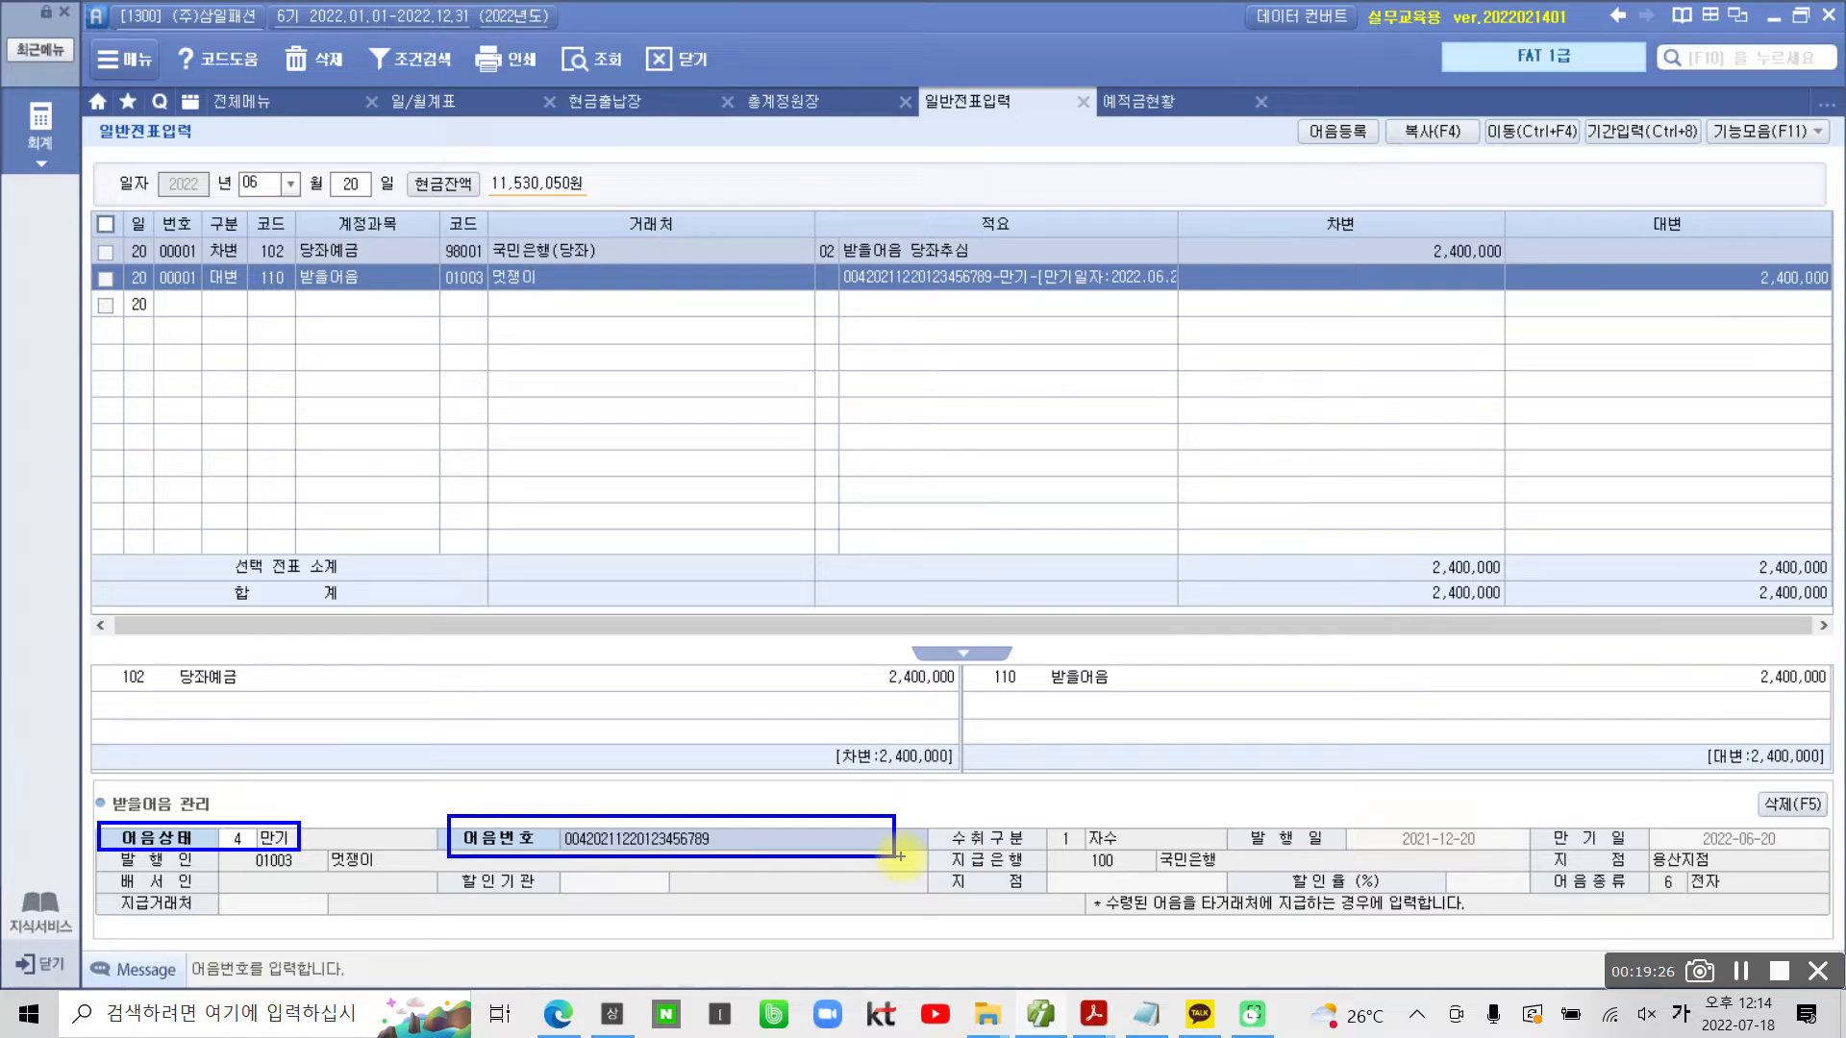
mouse_move(956, 291)
left_mouse_down()
mouse_move(919, 425)
mouse_move(921, 306)
mouse_move(950, 288)
left_mouse_up()
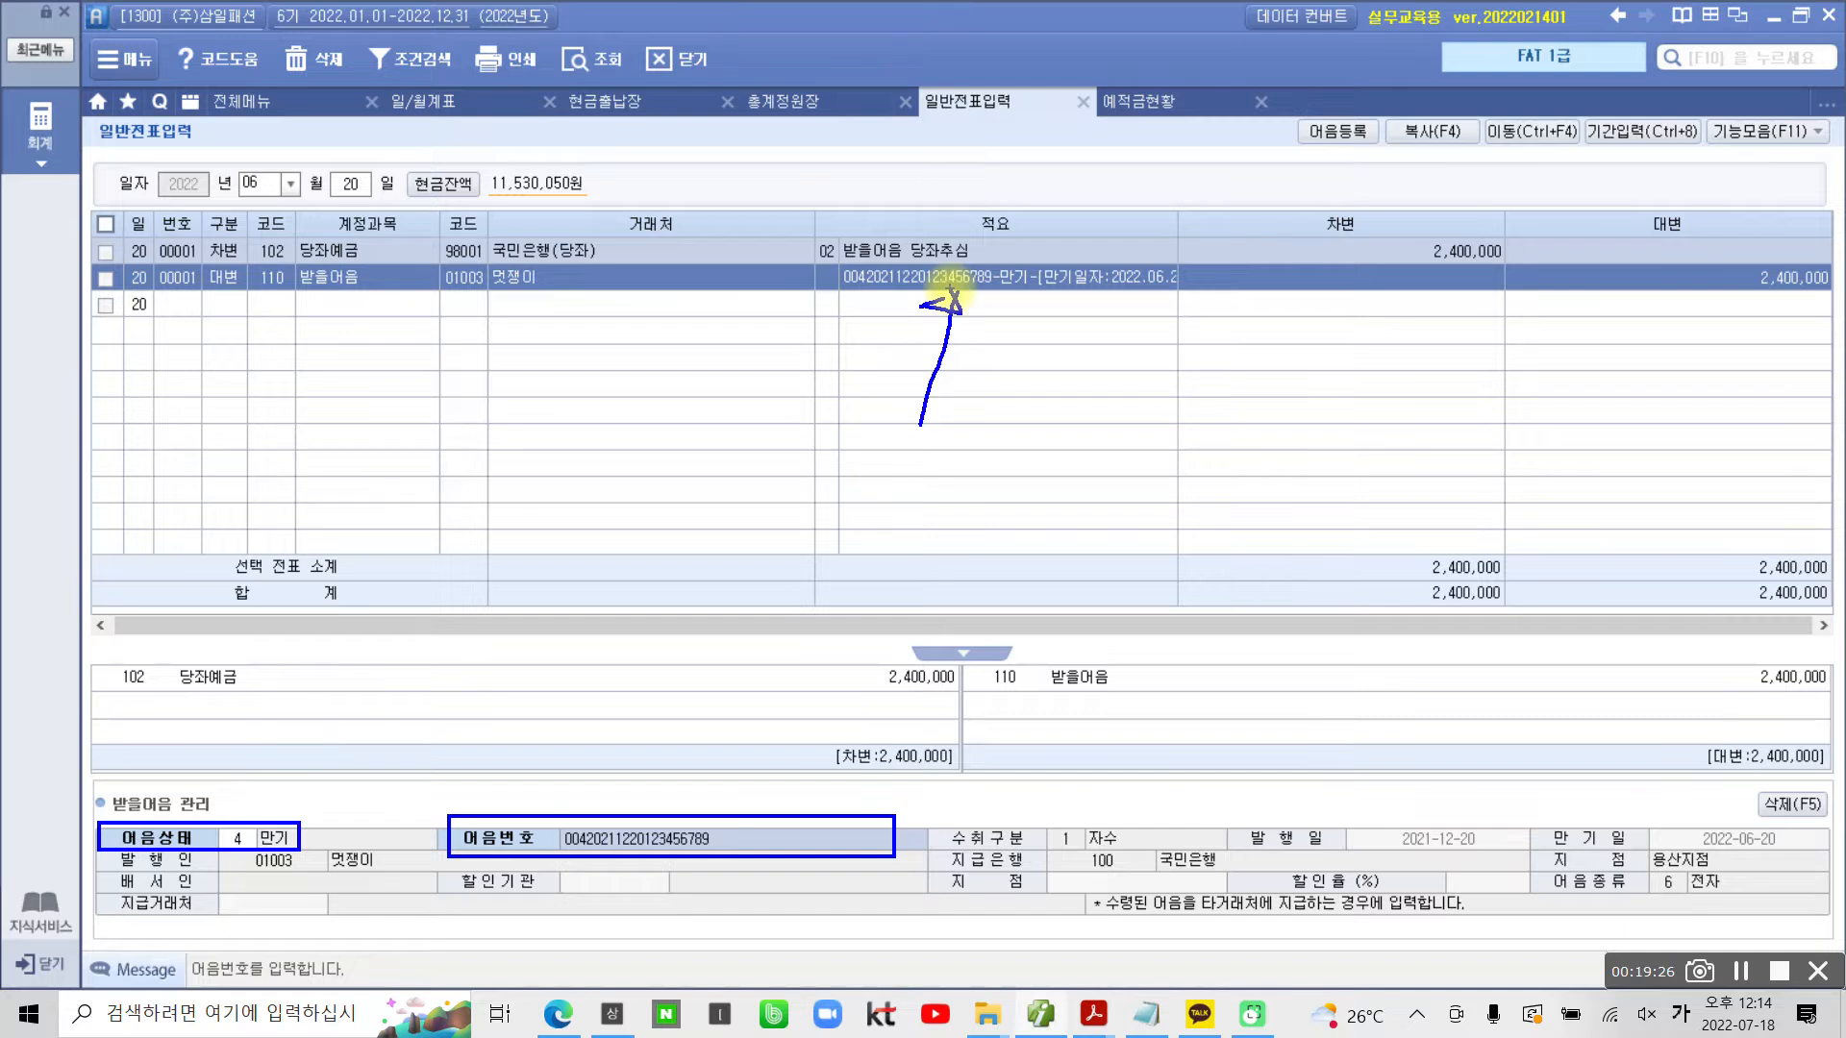
left_click_drag(796, 817, 918, 416)
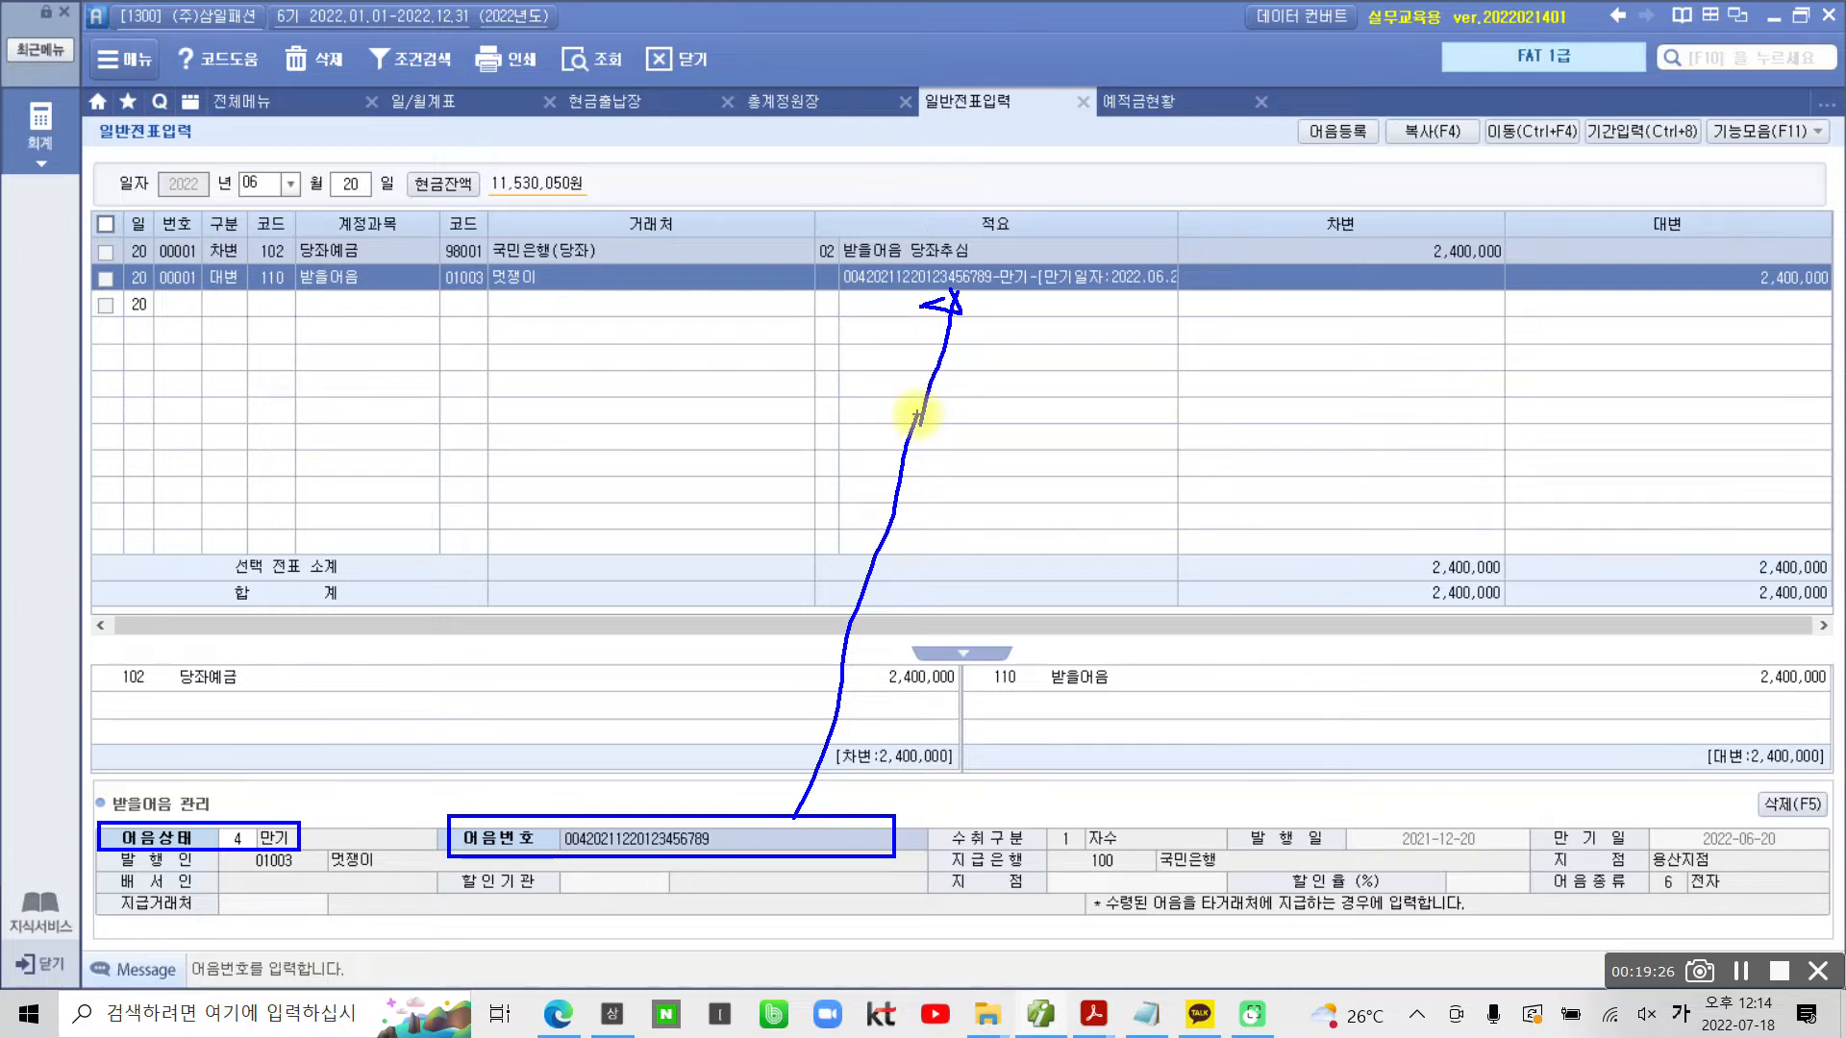
key("Escape")
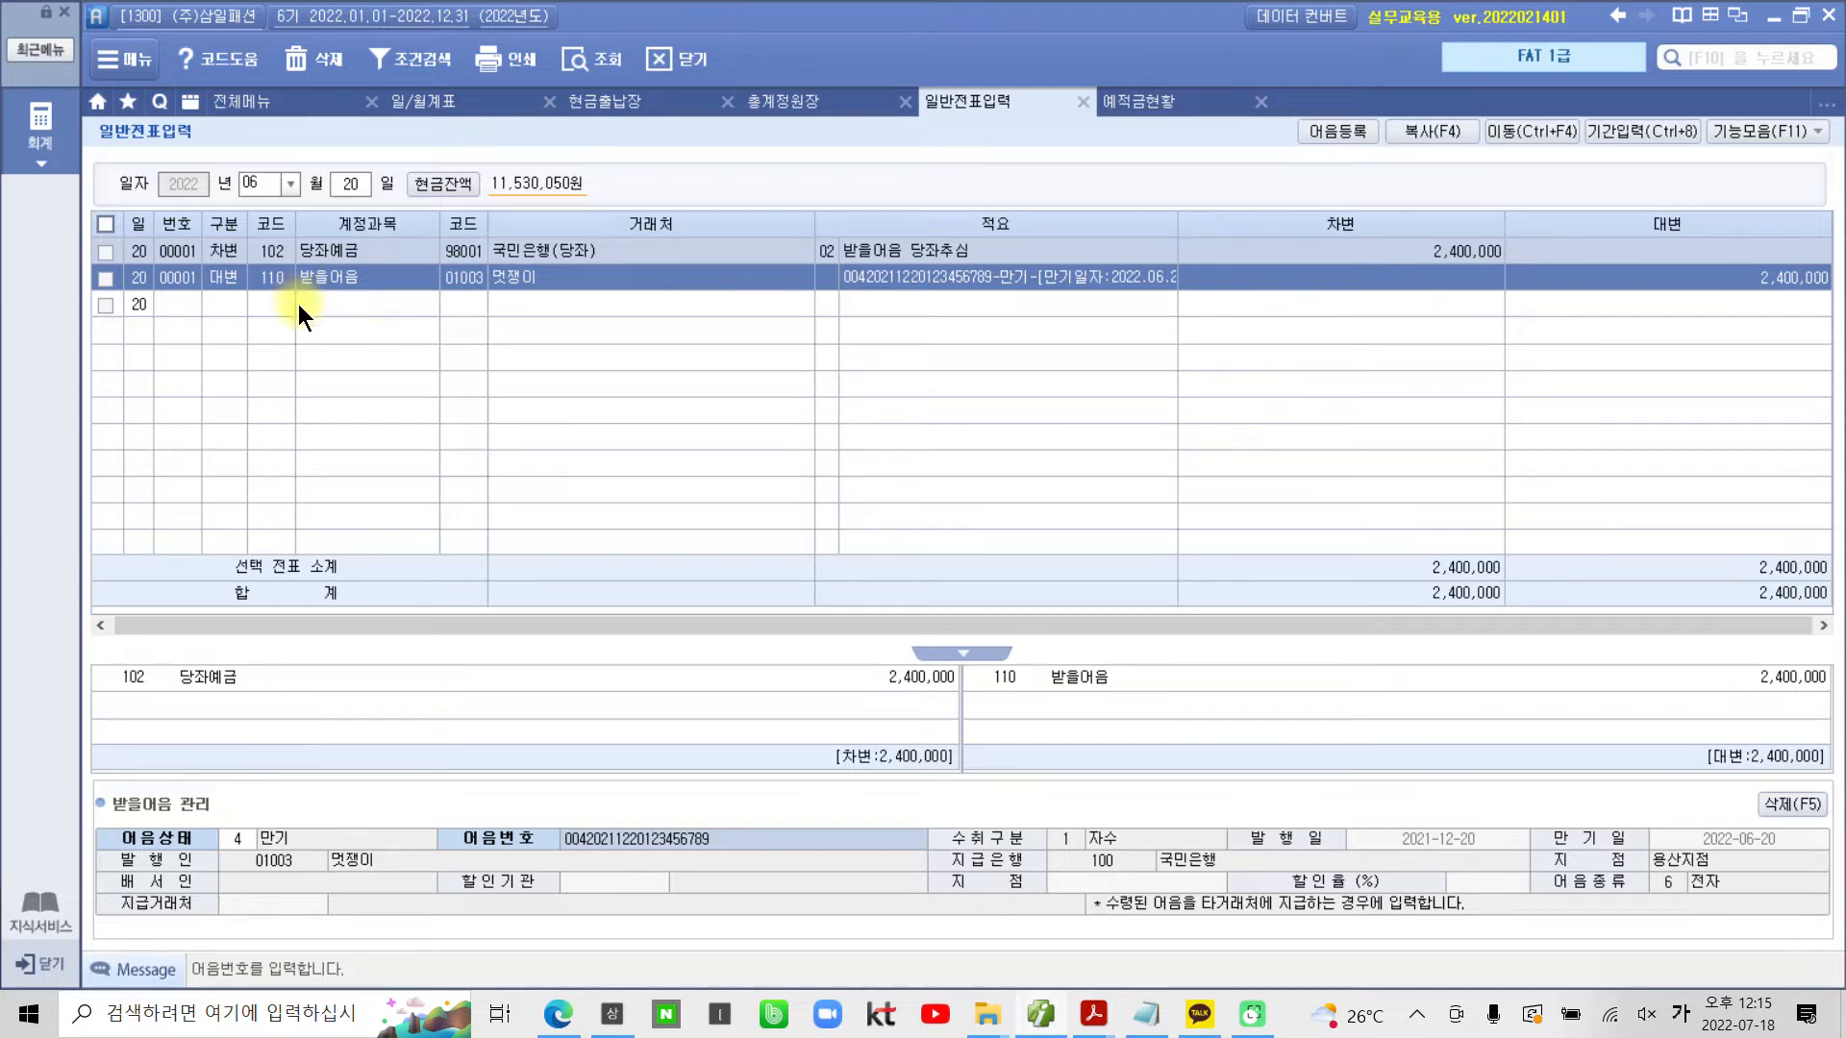
Review the 당좌예금 and 받을어음 lines and redisplay the 받을어음 관리 details of the 대변 line
left_click(334, 256)
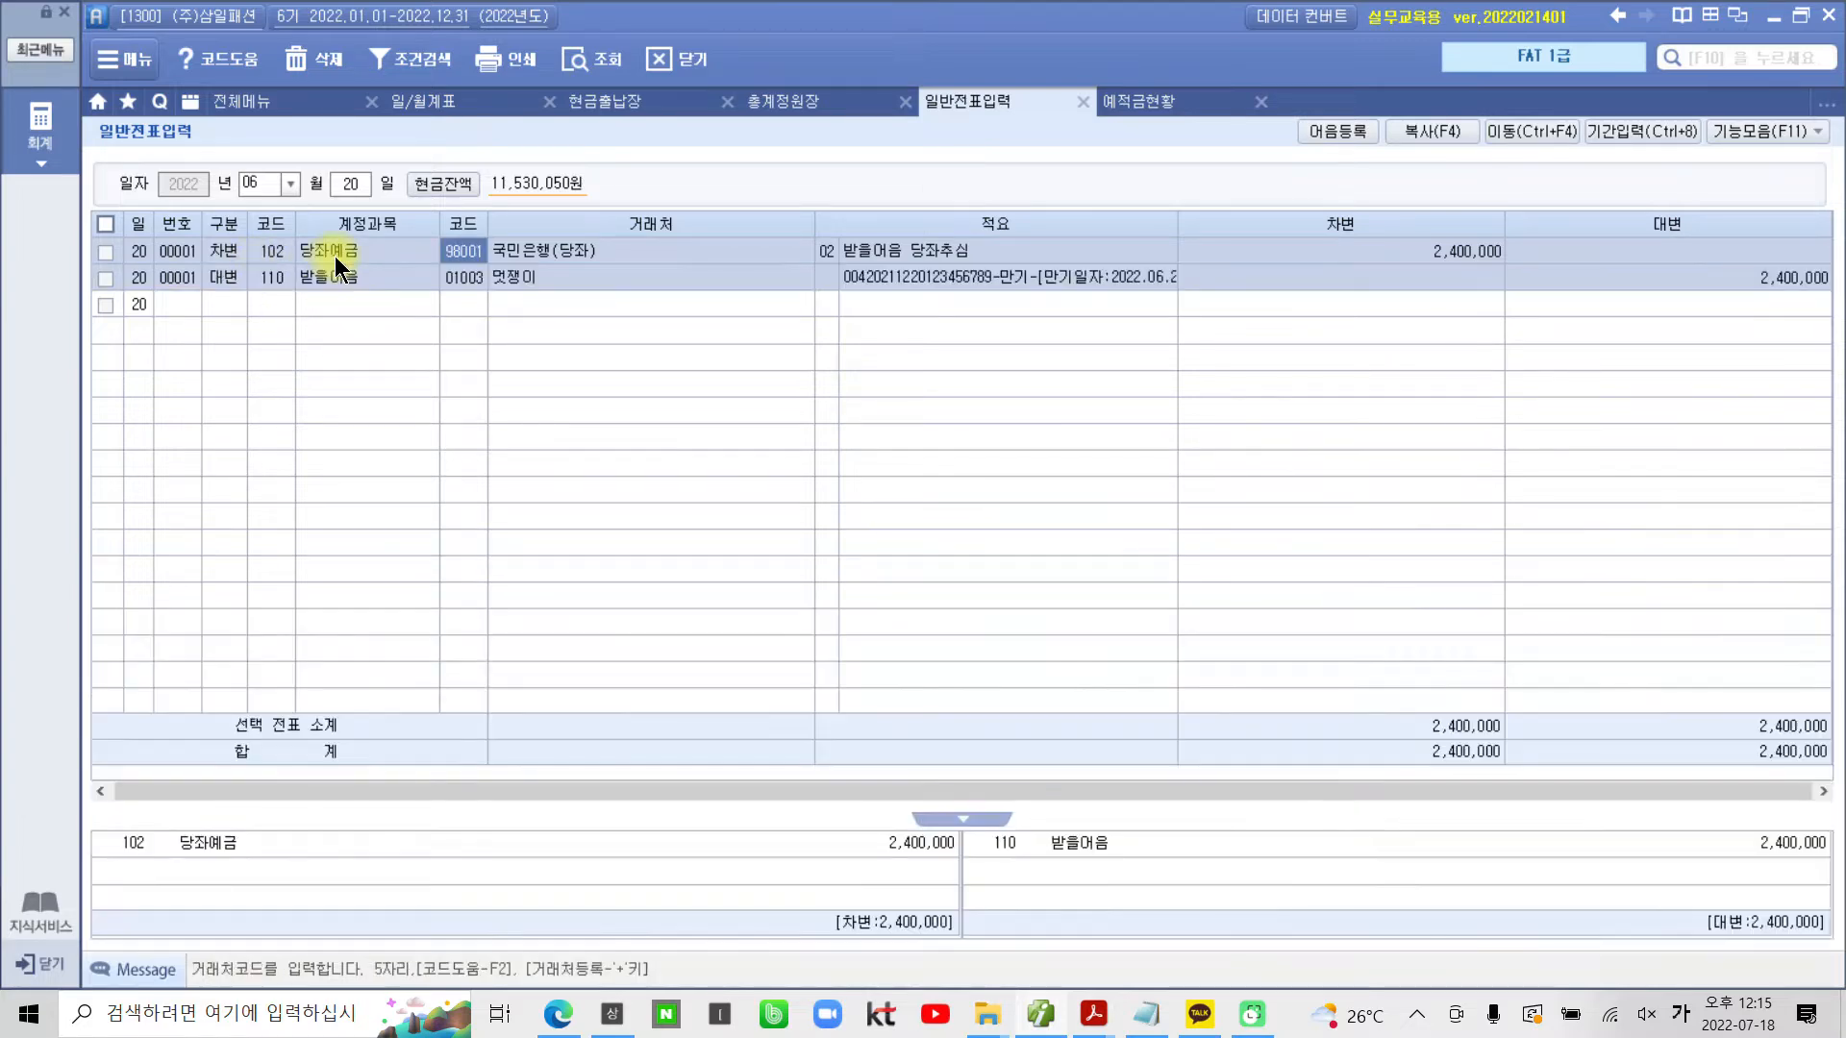
left_click(332, 276)
left_click(231, 278)
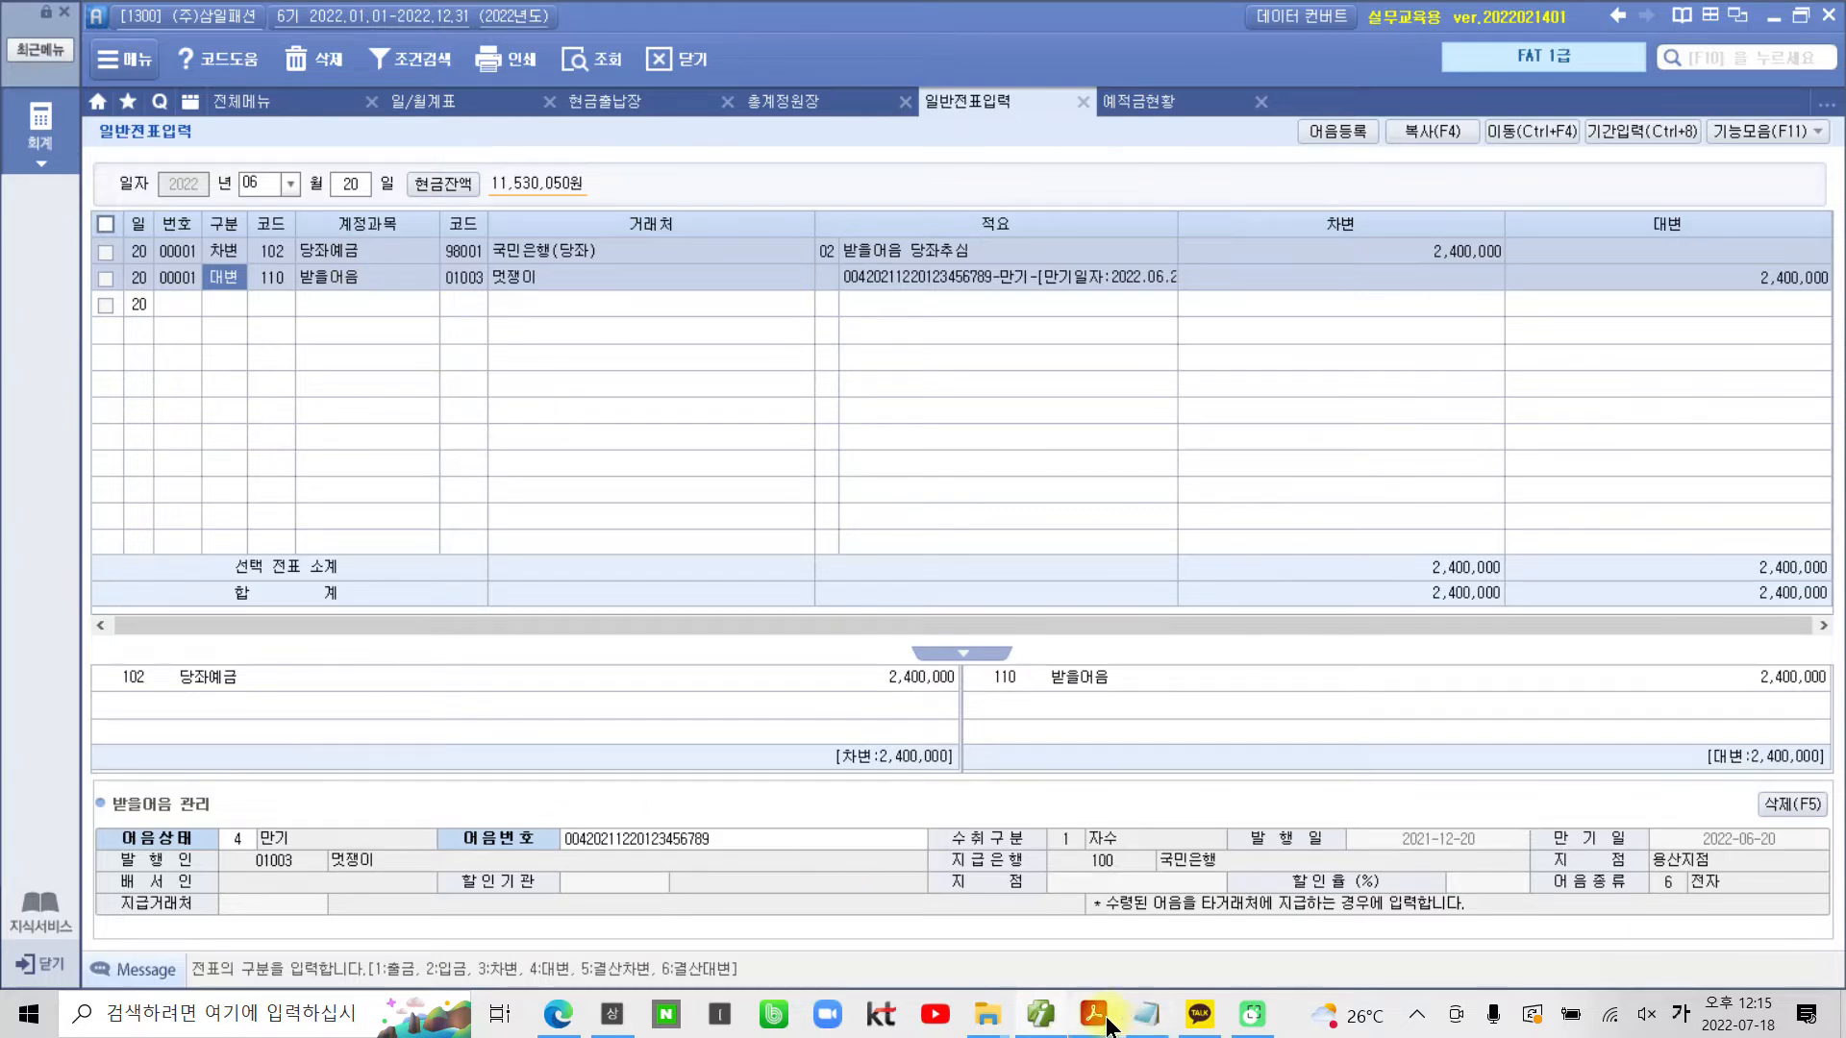
Switch to the exercise PDF in Adobe Acrobat Reader and highlight the section 3 heading 전자어음의 발행
mouse_move(1098, 1021)
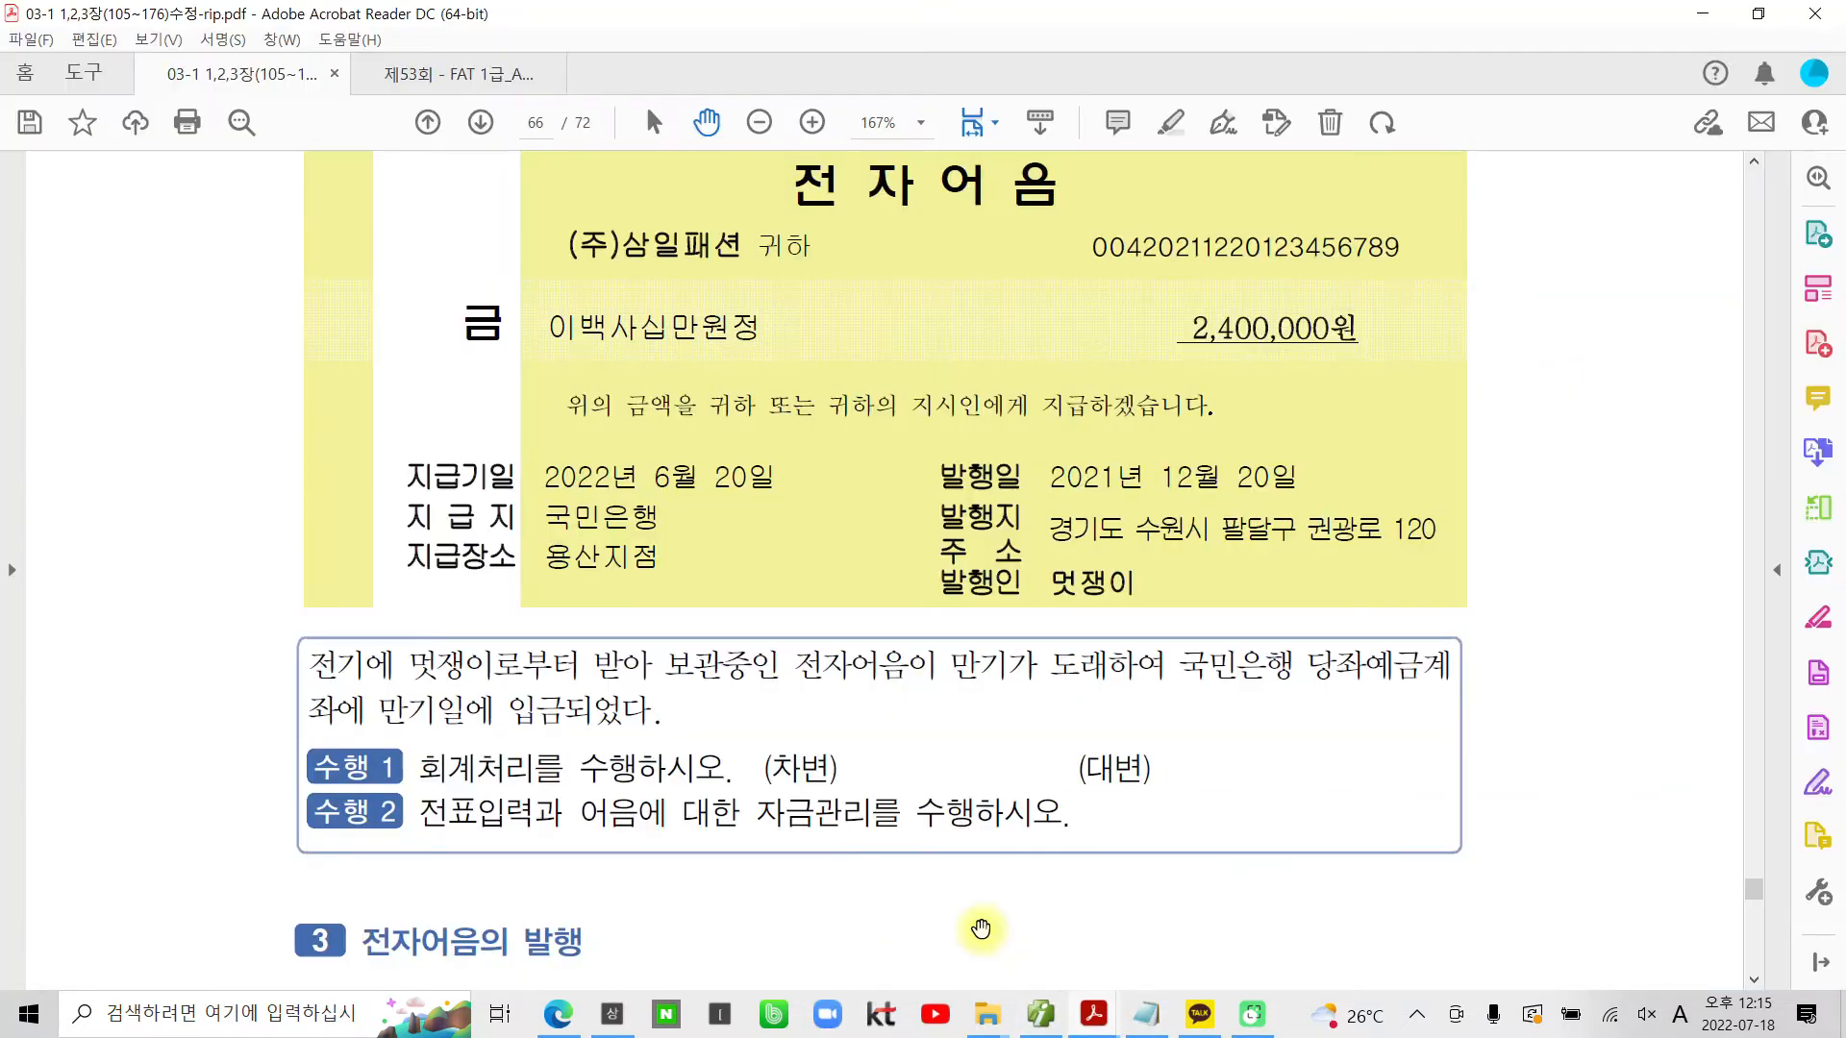
left_click(982, 930)
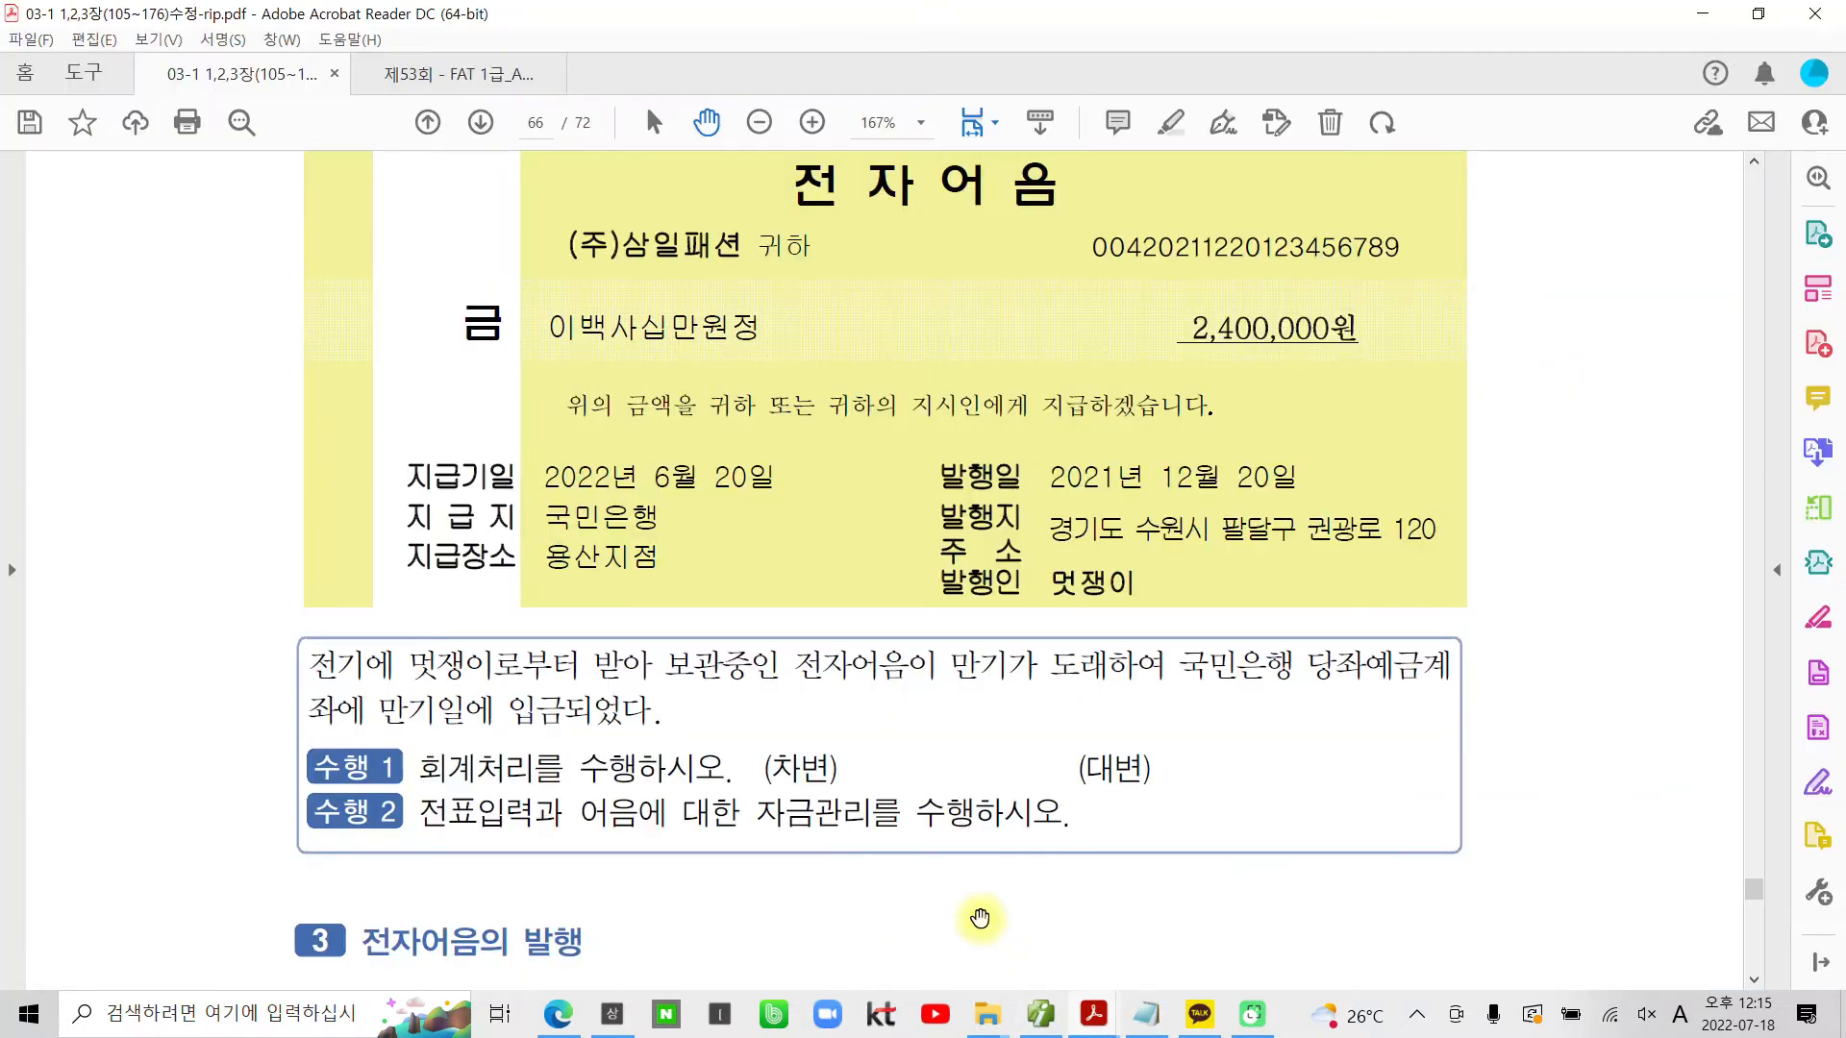
scroll(701, 836, "down", 3)
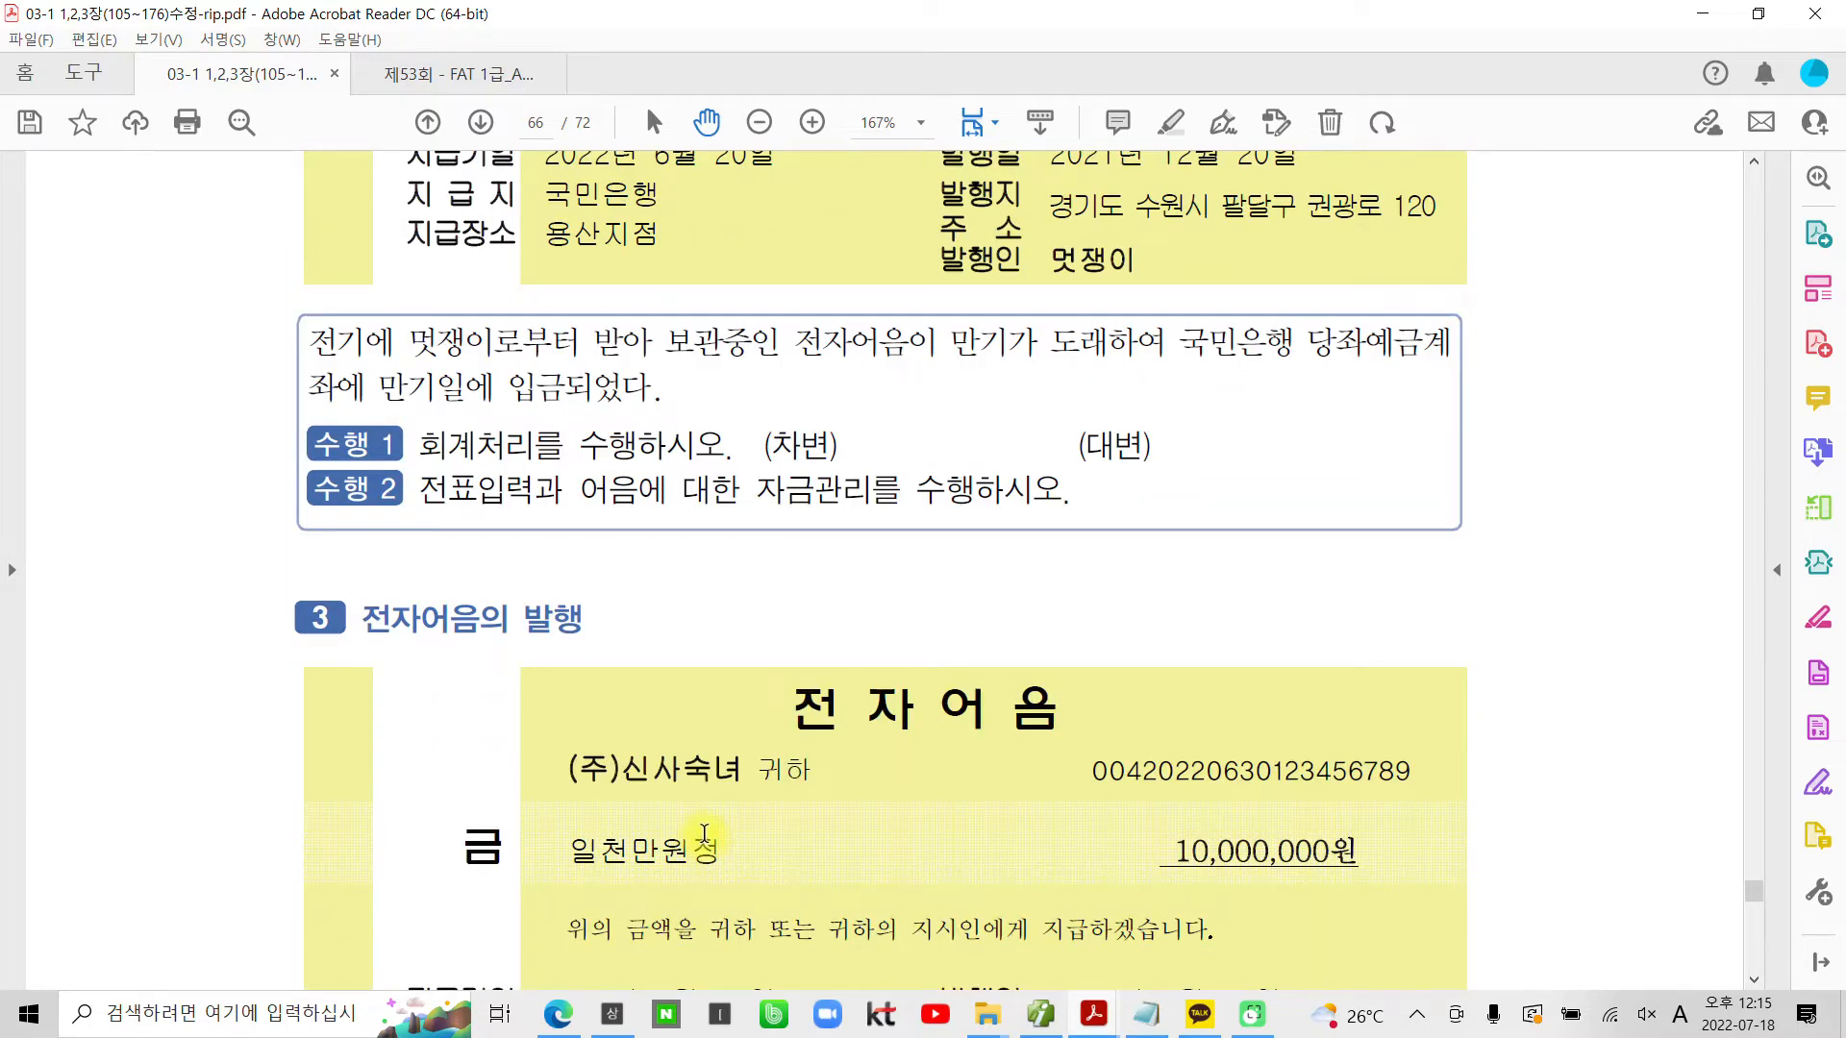
scroll(705, 834, "down", 2)
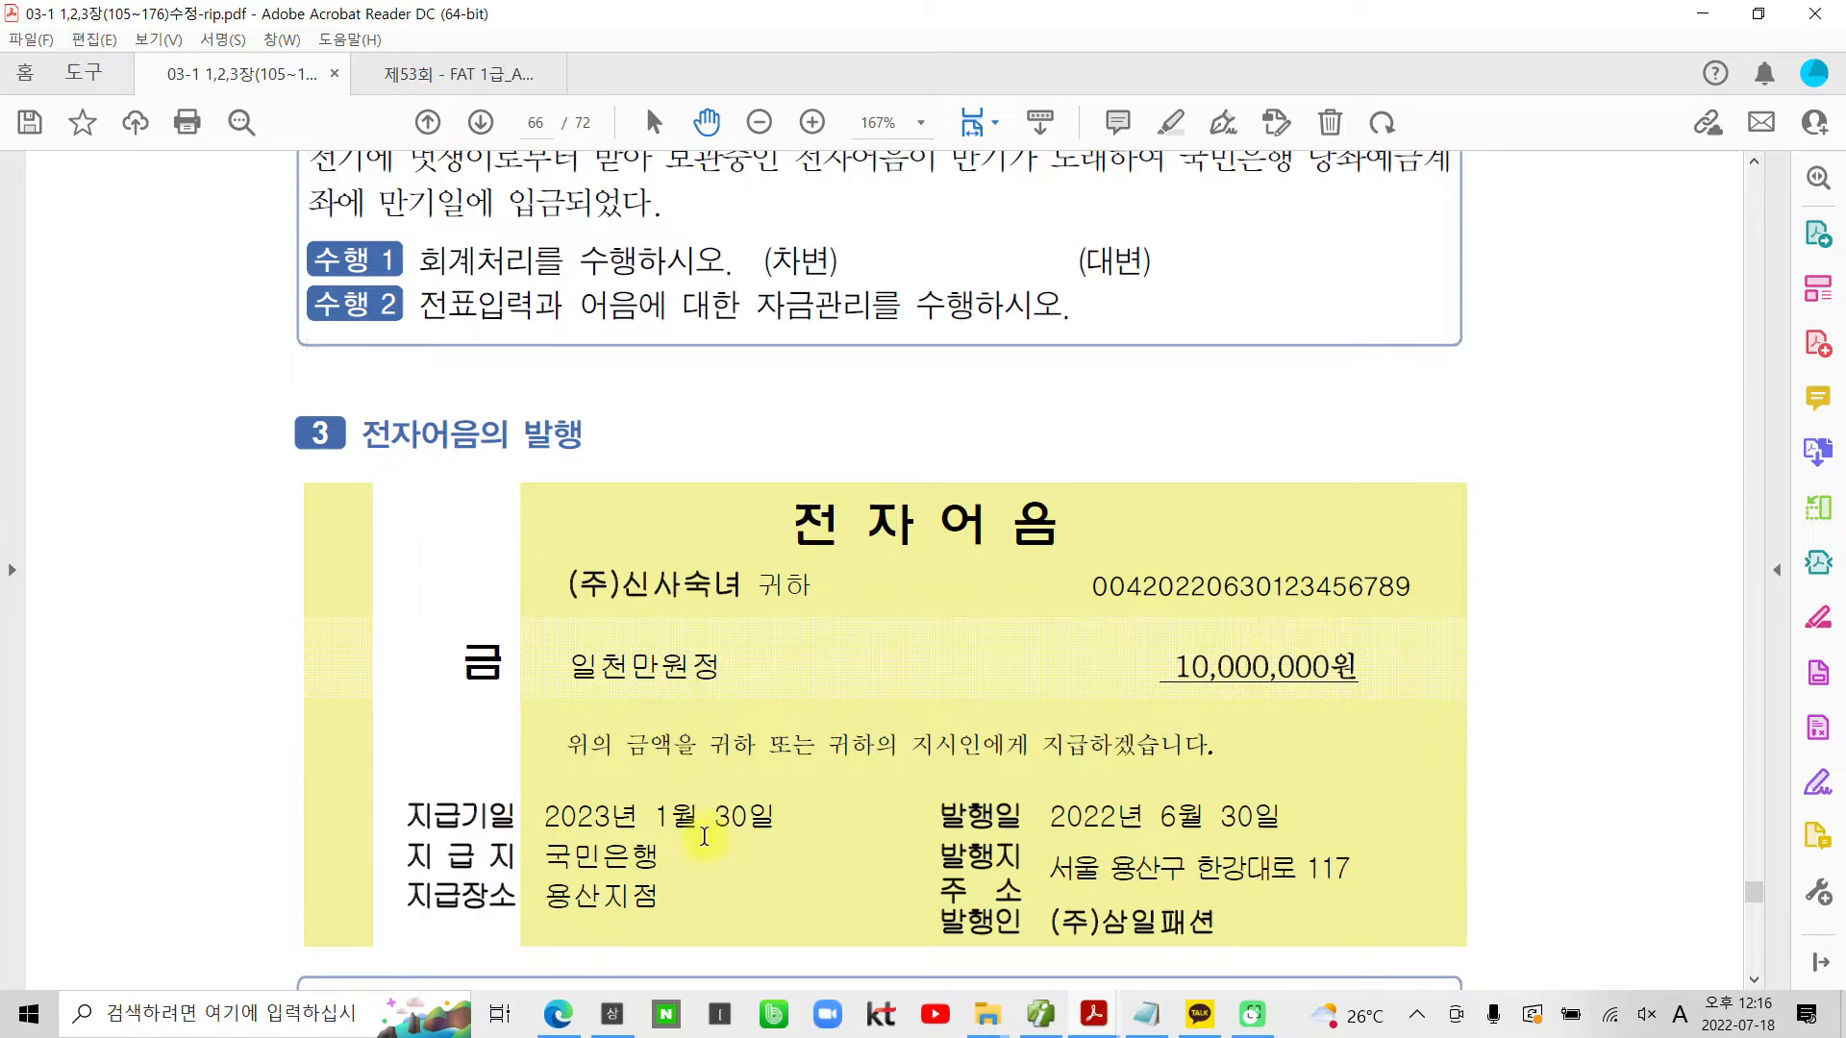
left_click_drag(361, 434, 582, 438)
right_click(581, 447)
left_click(688, 644)
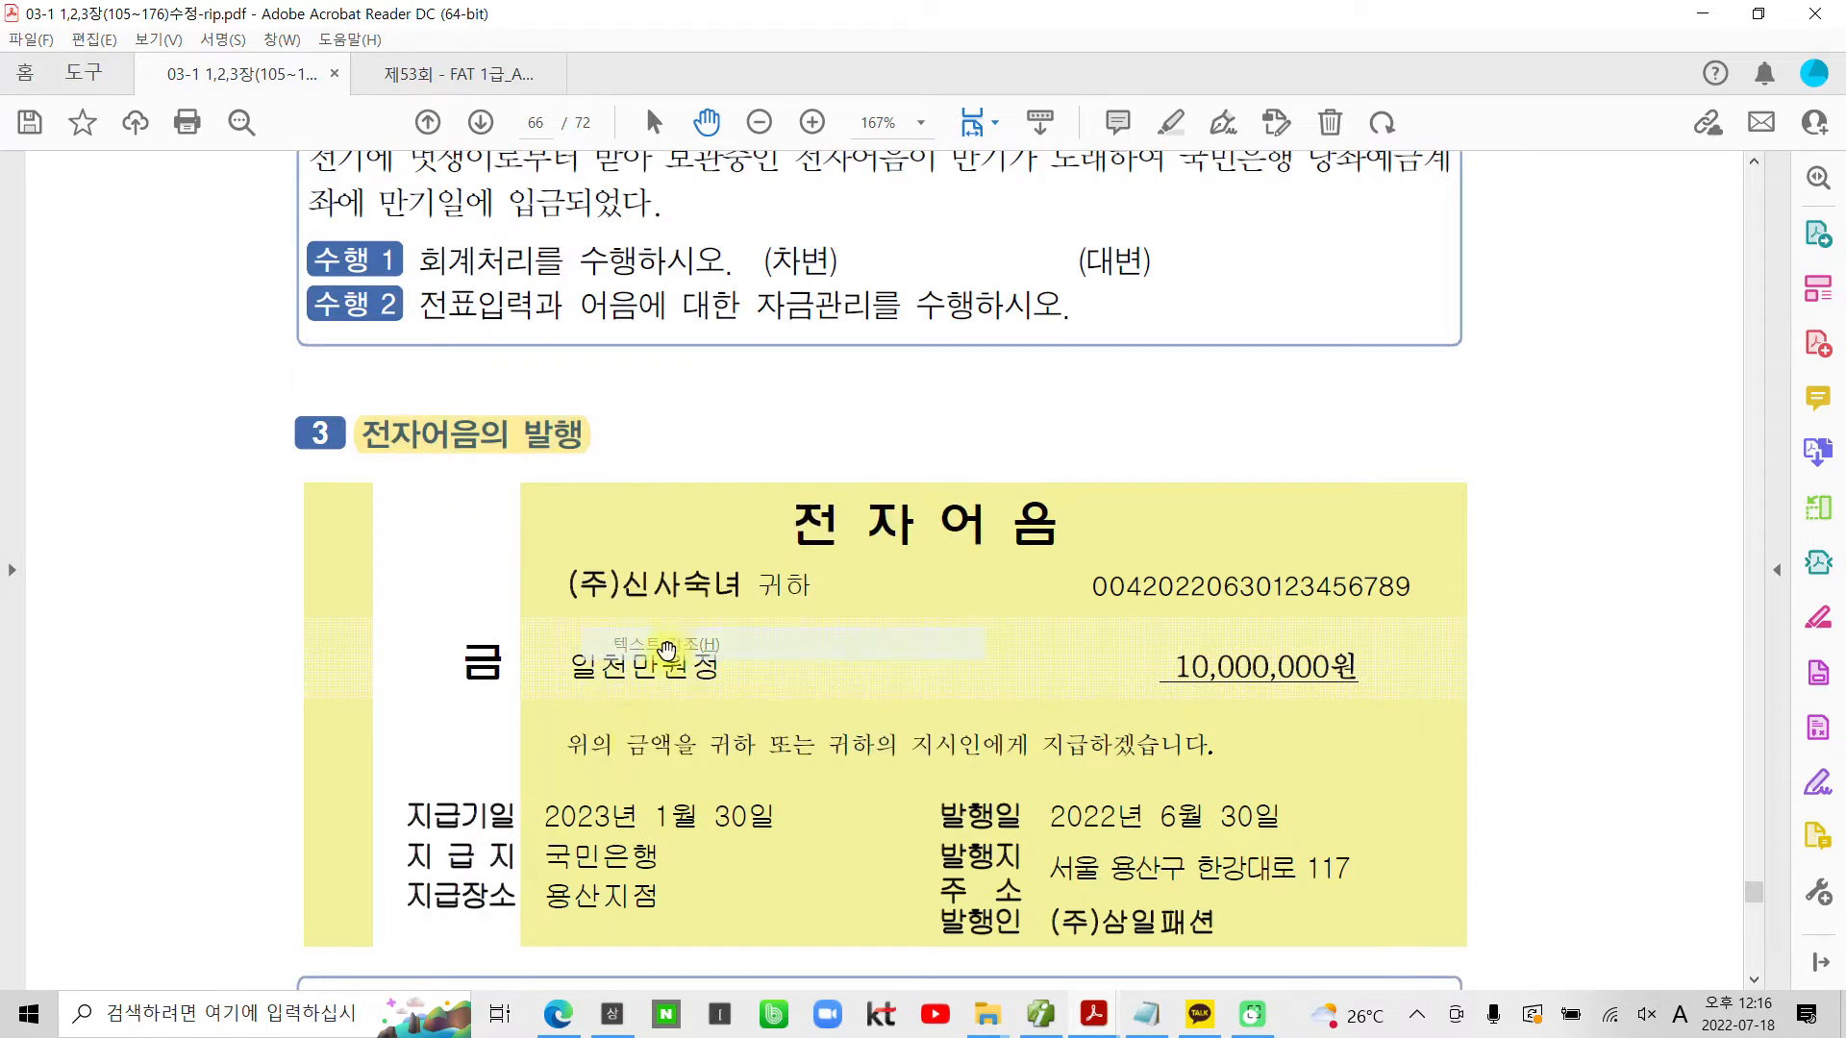
Mark 발행인 (주)삼일패션, the payee (주)신사숙녀, 10,000,000원, and the phrases 외상매입금 and 어음을 발행하여 지급하였다 in red
scroll(673, 790, "down", 3)
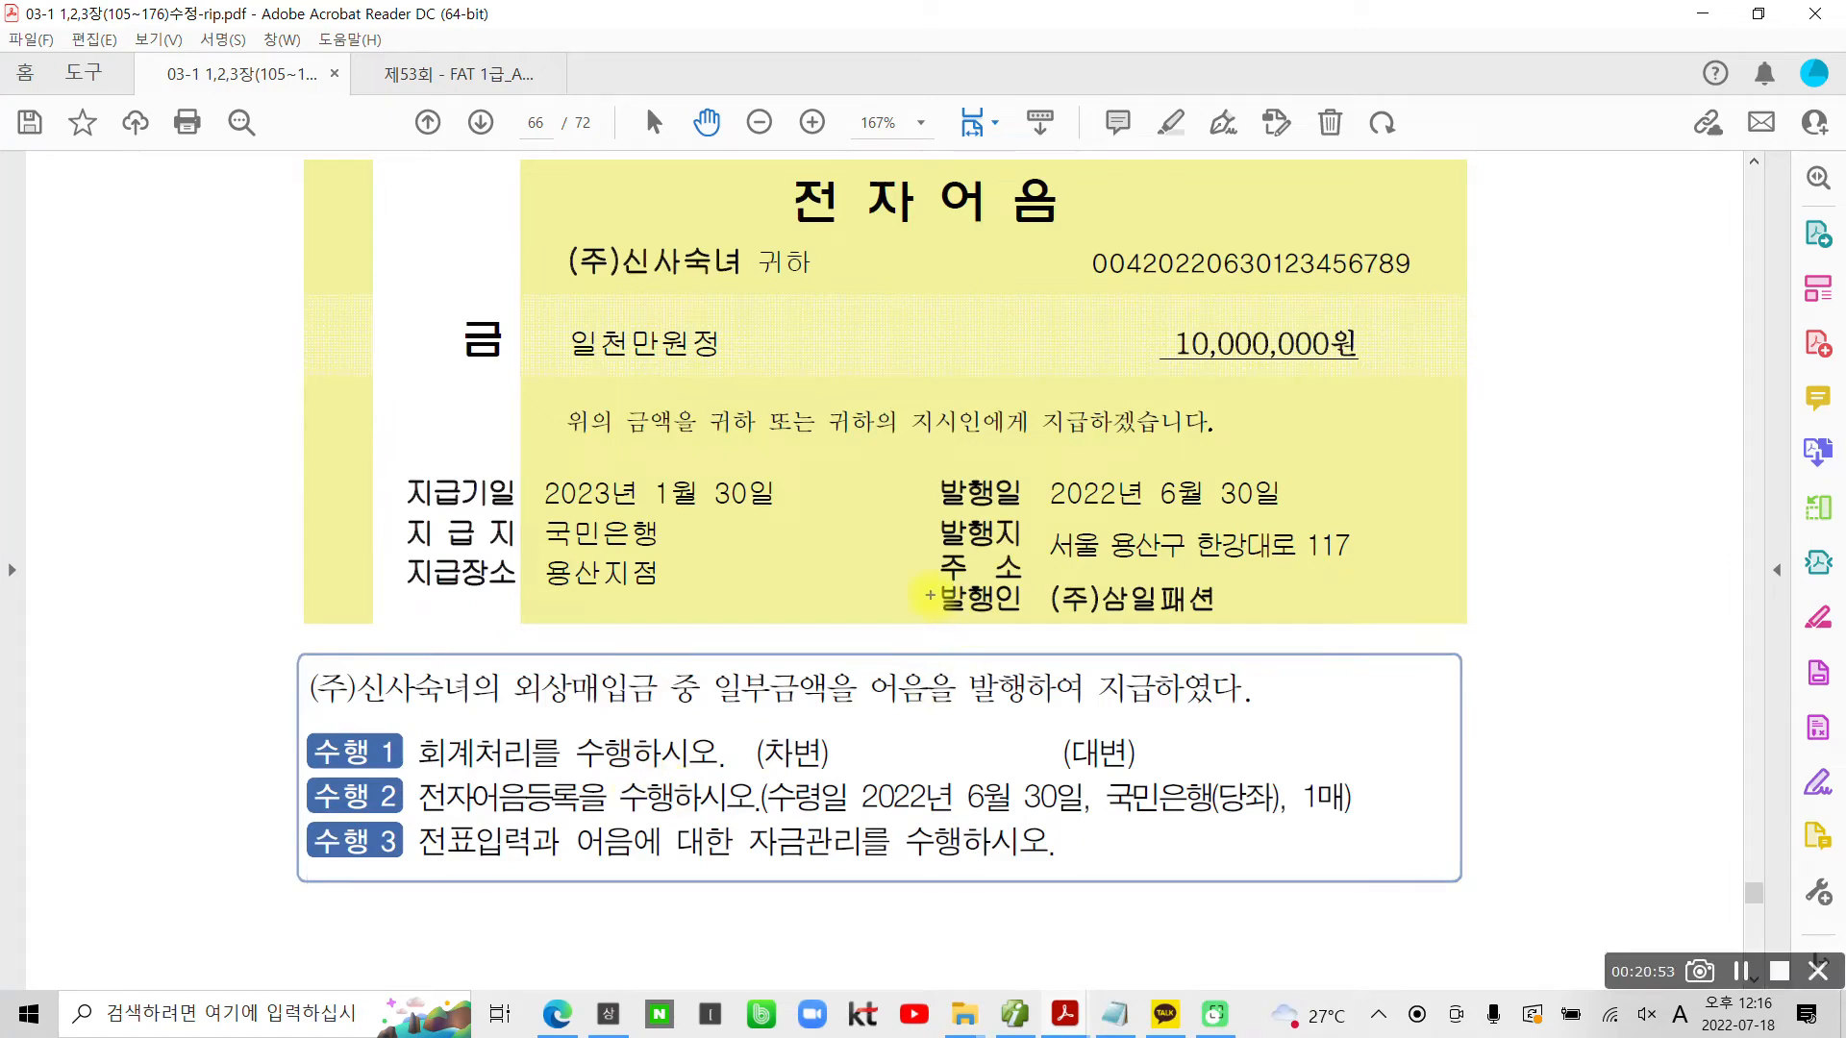
mouse_move(903, 572)
left_mouse_down()
mouse_move(1336, 629)
mouse_move(1309, 590)
left_mouse_up()
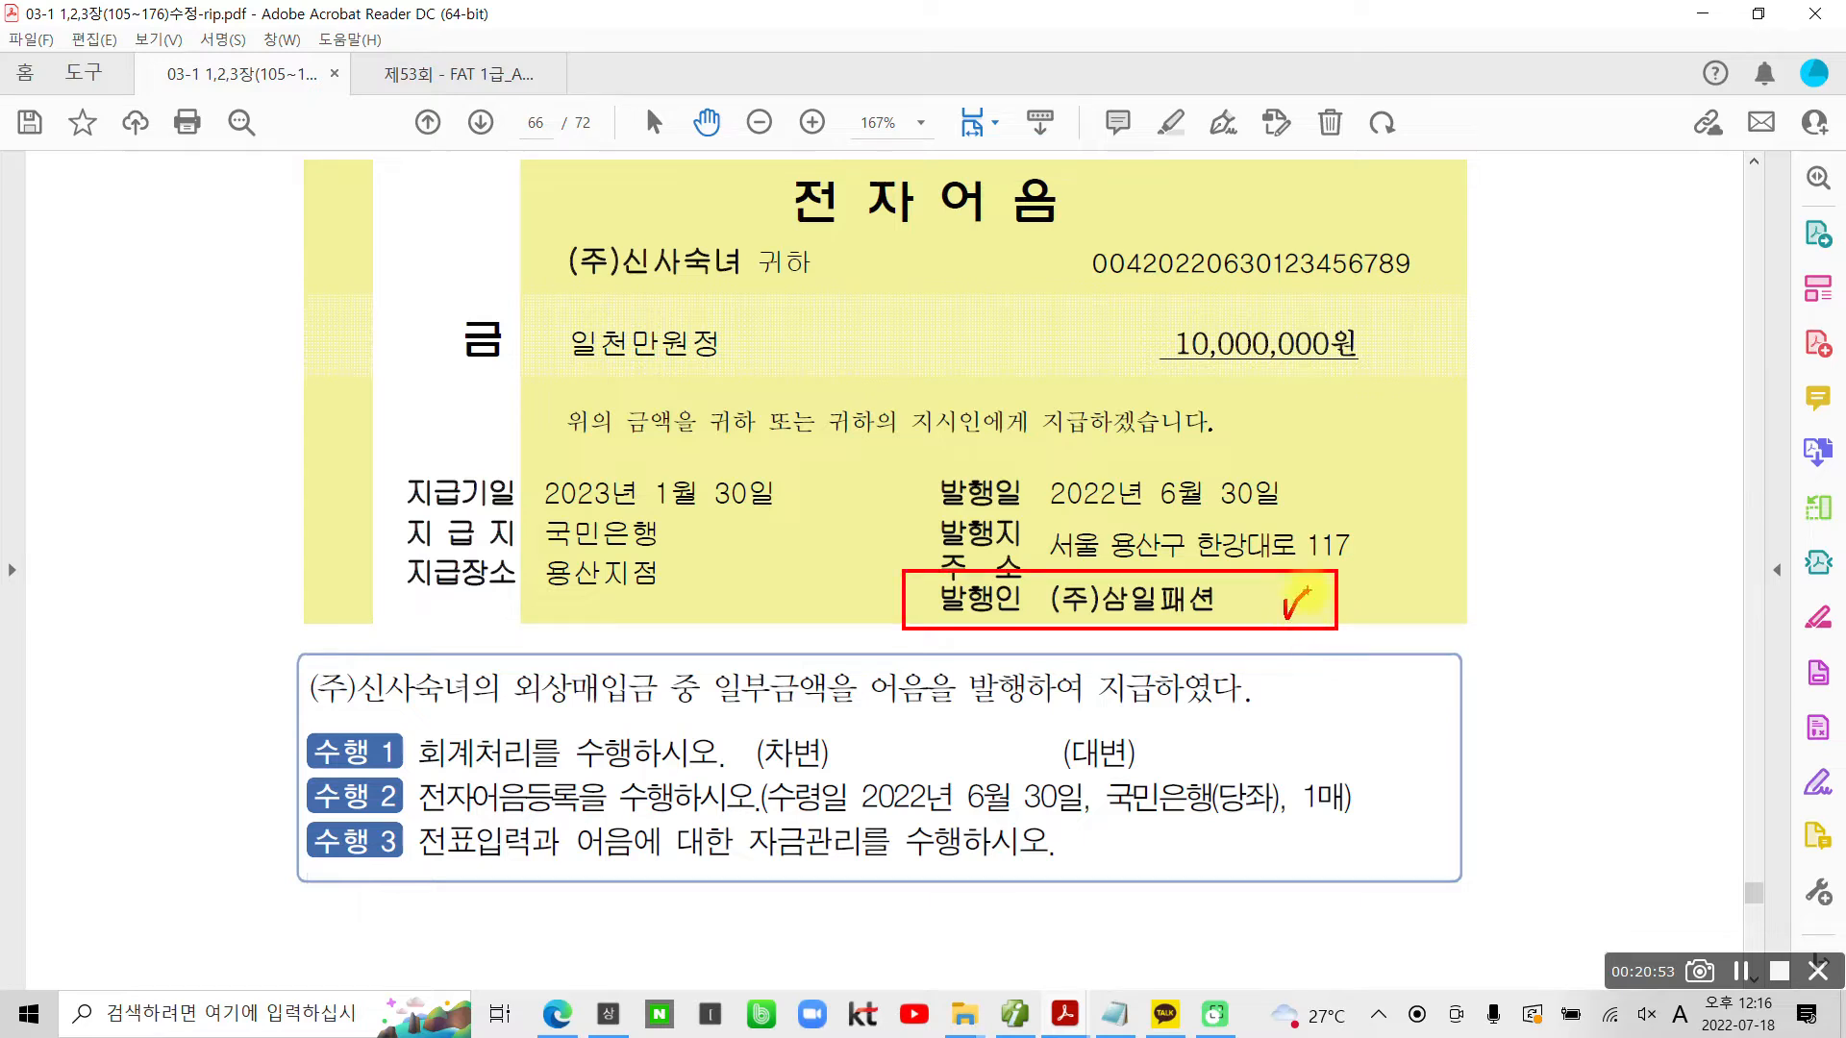
left_click_drag(561, 282, 845, 279)
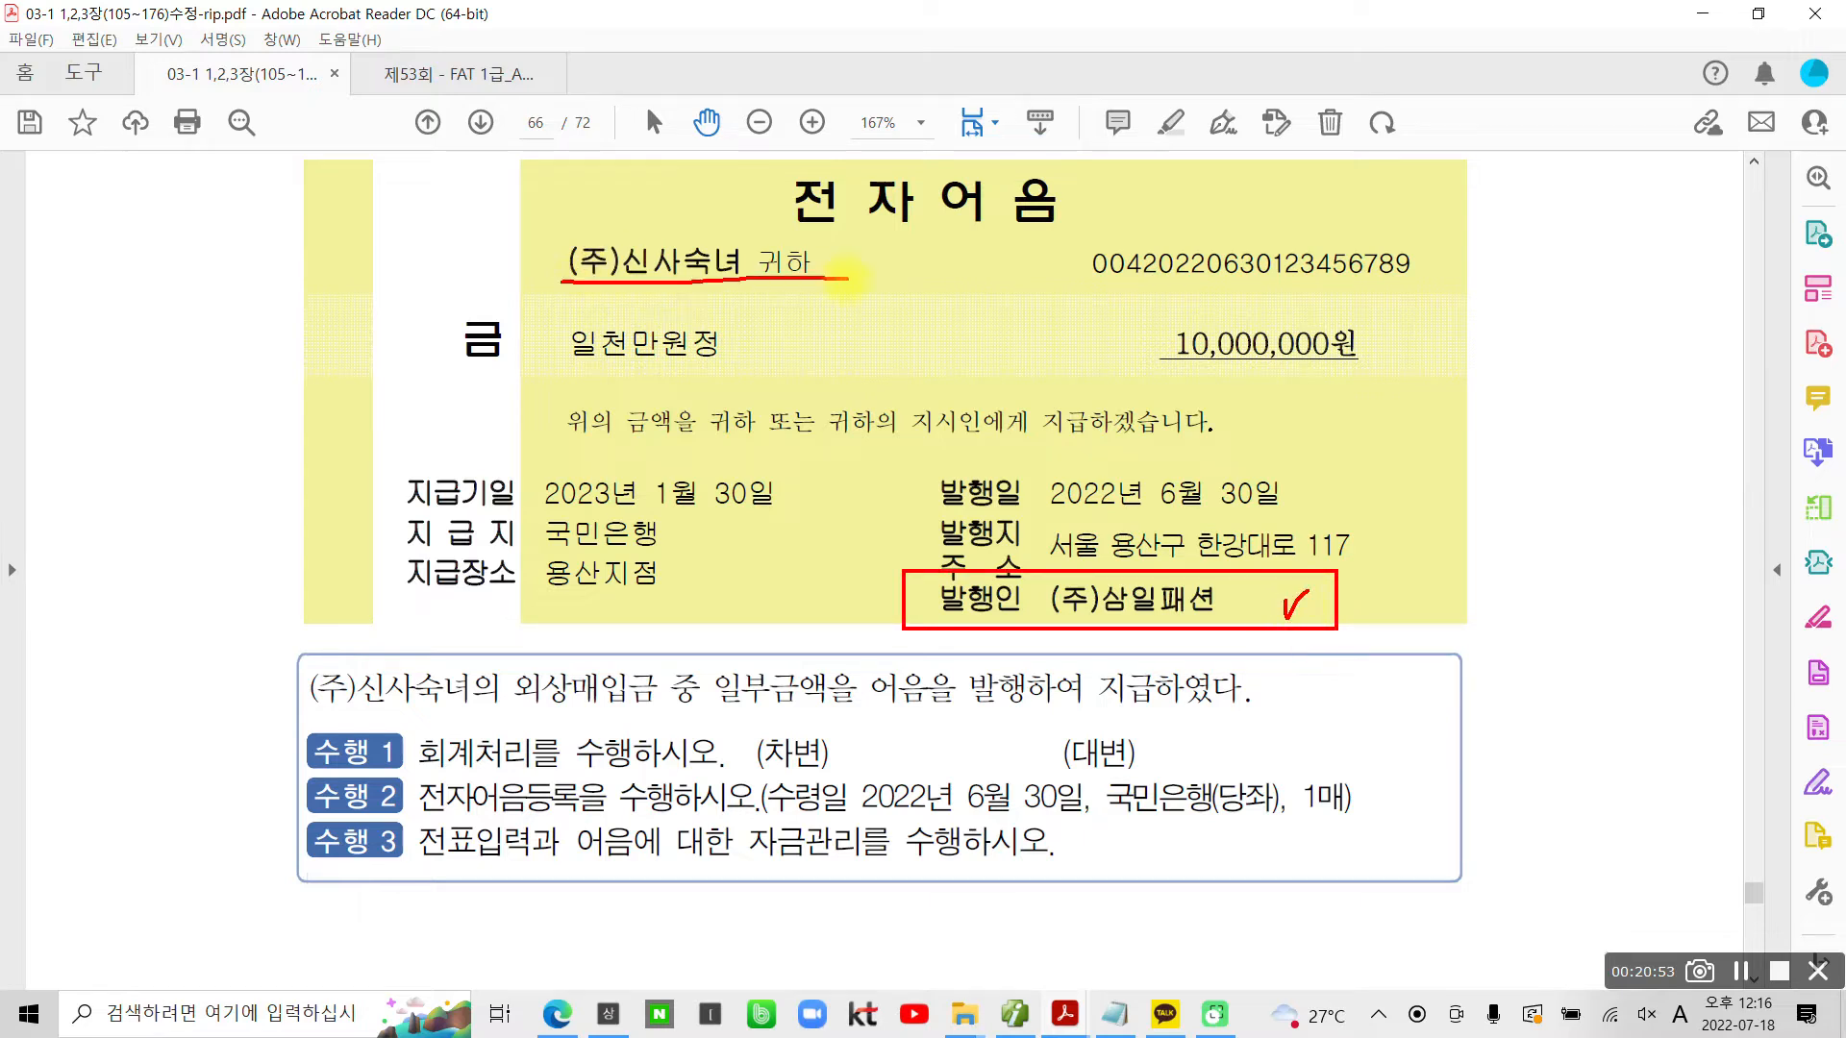
mouse_move(246, 655)
left_mouse_down()
mouse_move(256, 680)
mouse_move(301, 658)
left_mouse_up()
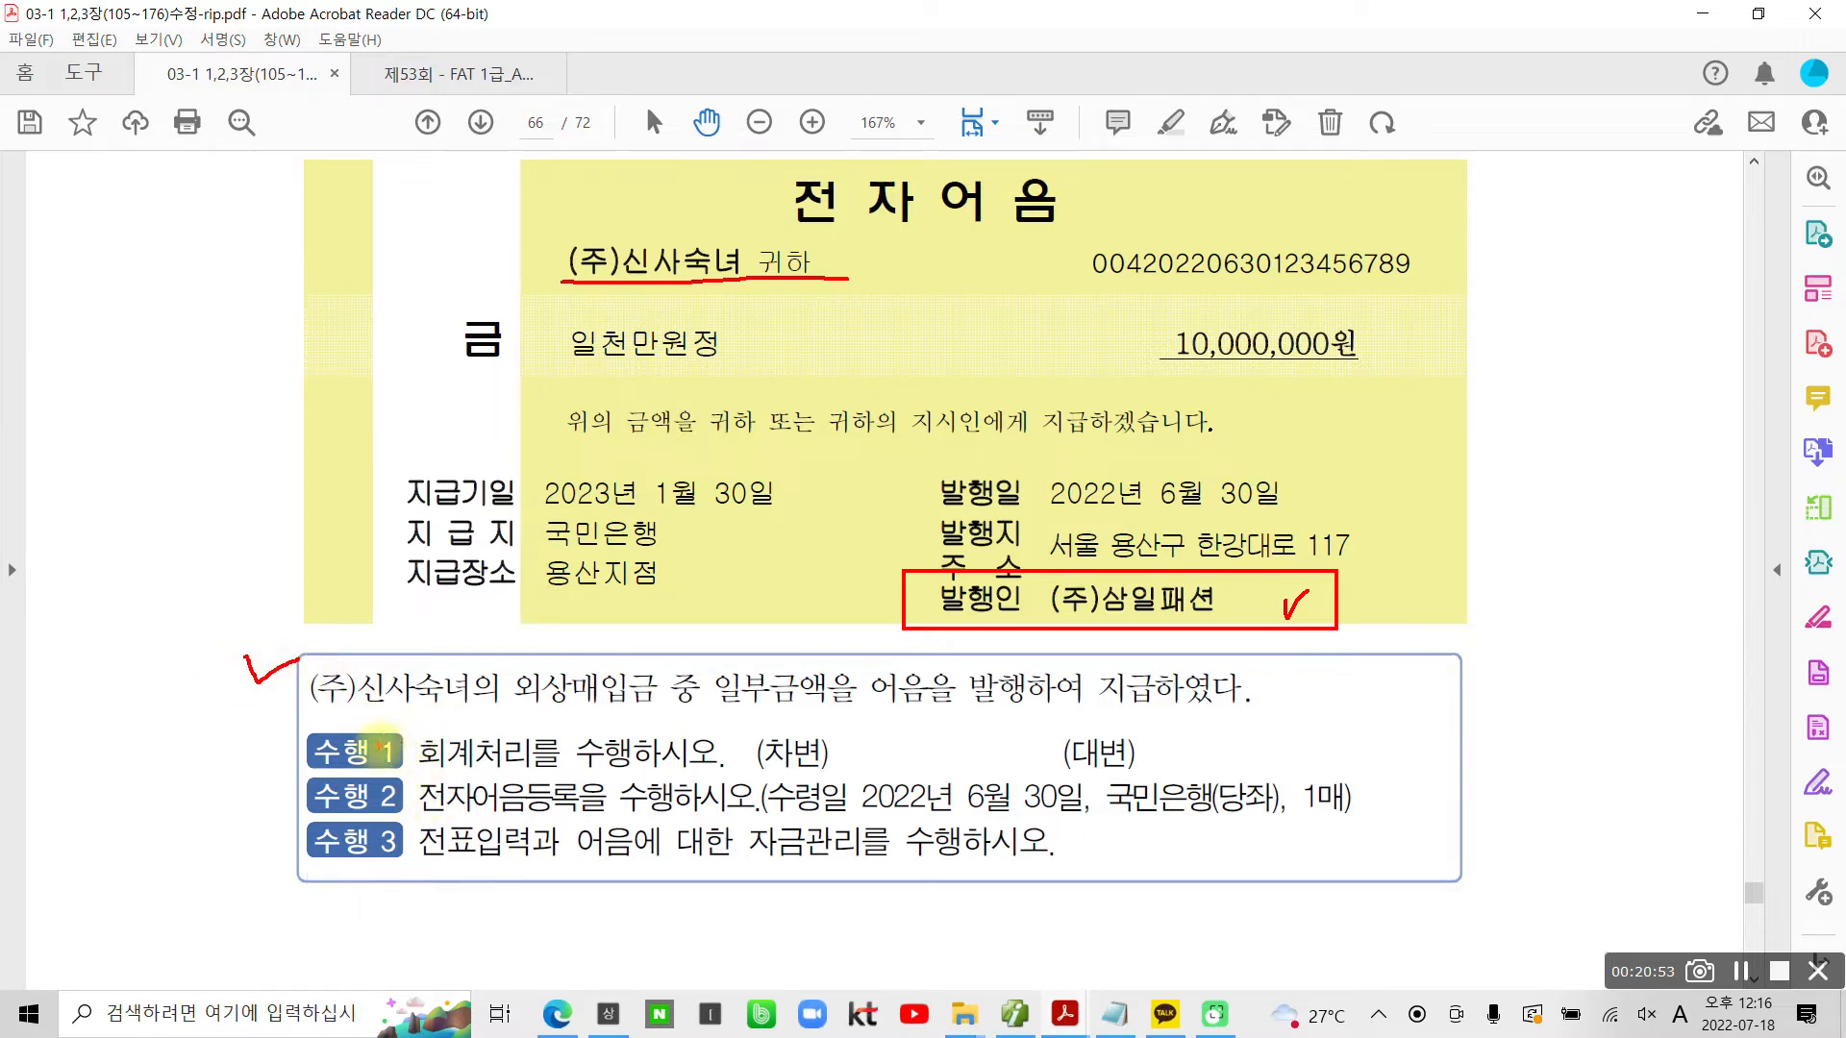
left_click_drag(646, 713, 512, 708)
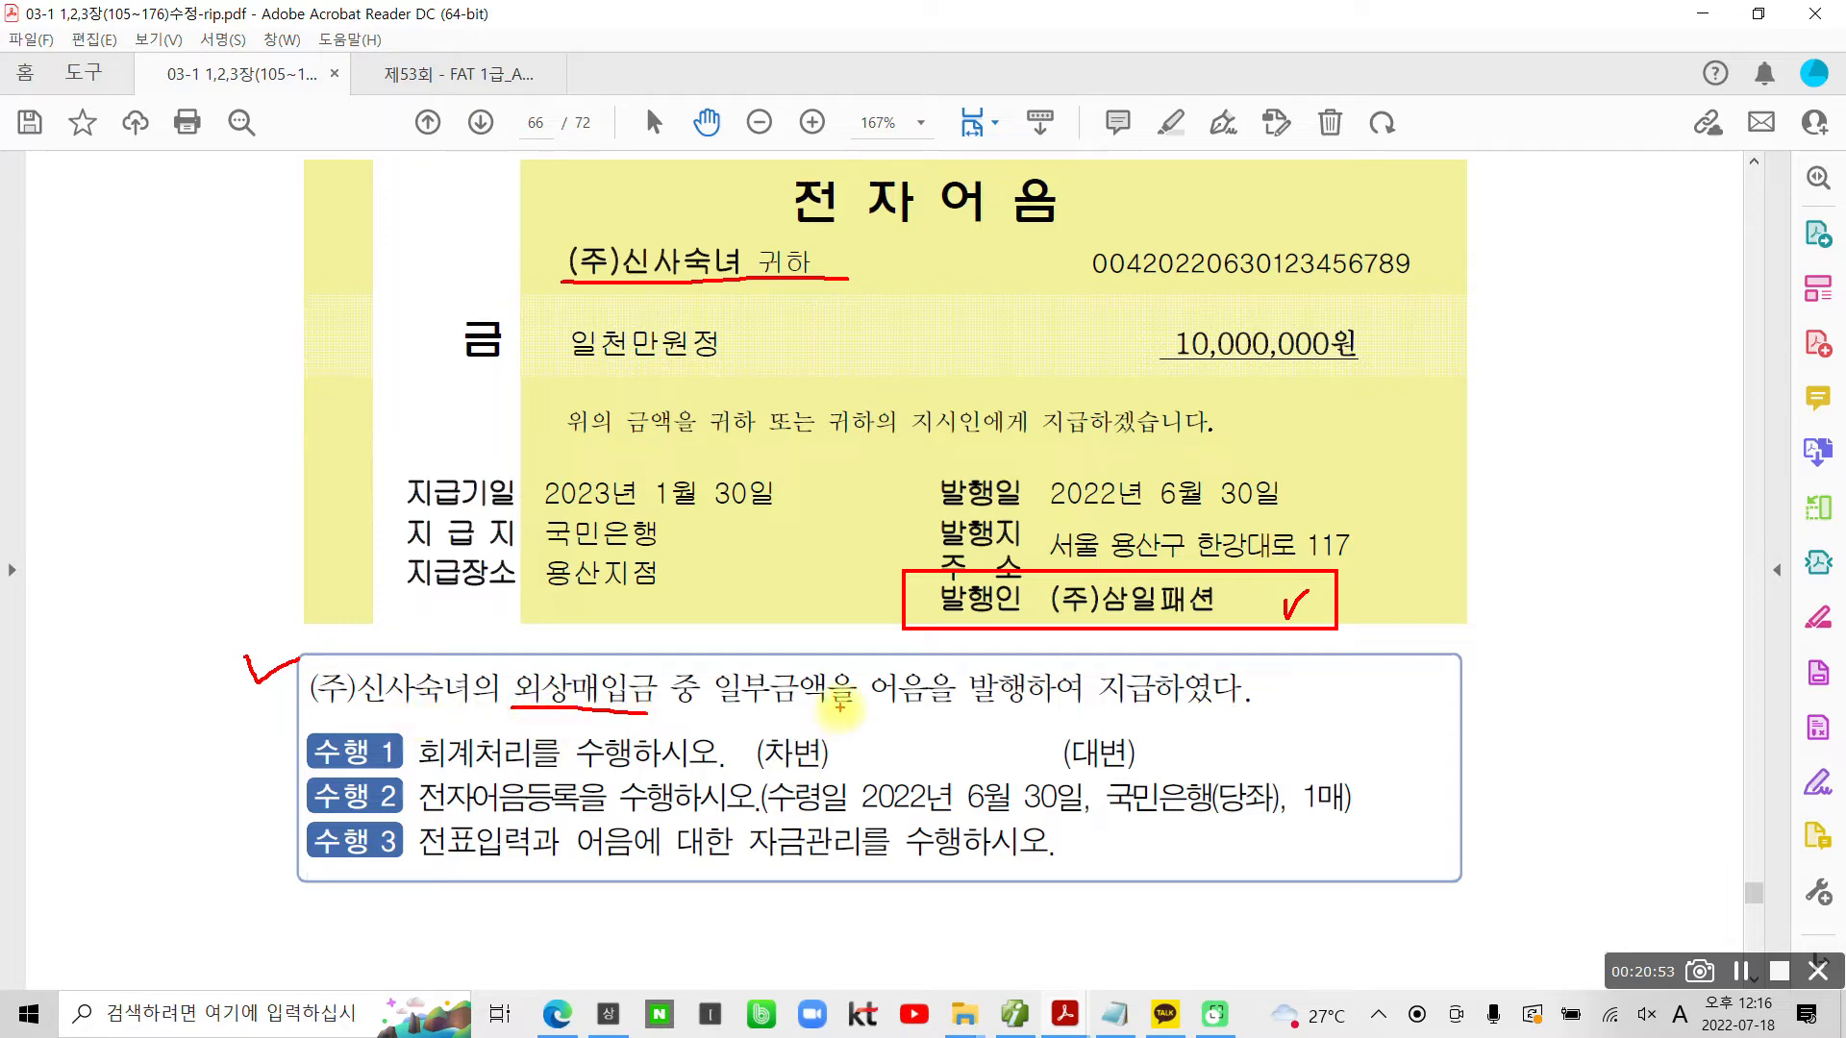
mouse_move(886, 709)
left_mouse_down()
mouse_move(1244, 711)
mouse_move(1253, 685)
mouse_move(899, 663)
mouse_move(862, 694)
mouse_move(951, 712)
left_mouse_up()
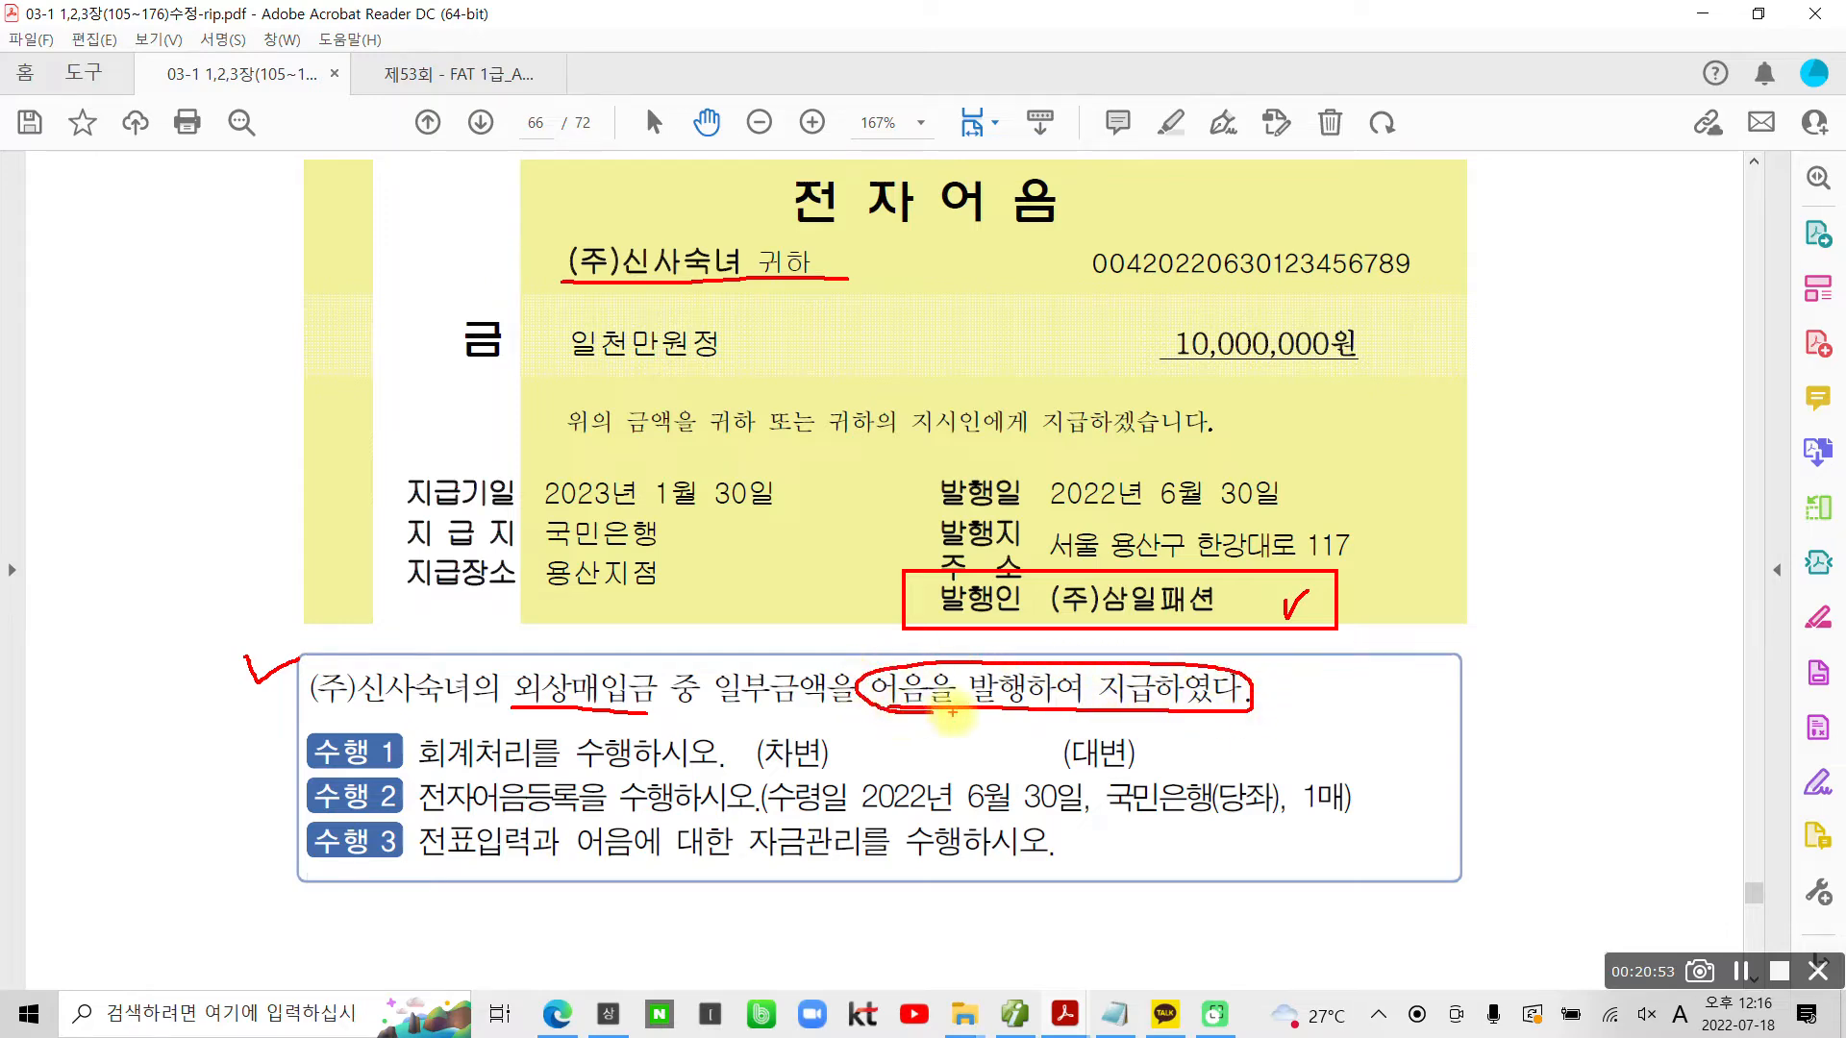
left_click_drag(506, 713, 677, 710)
mouse_move(1283, 306)
left_mouse_down()
mouse_move(1163, 310)
mouse_move(1293, 370)
mouse_move(1351, 317)
mouse_move(1246, 308)
left_mouse_up()
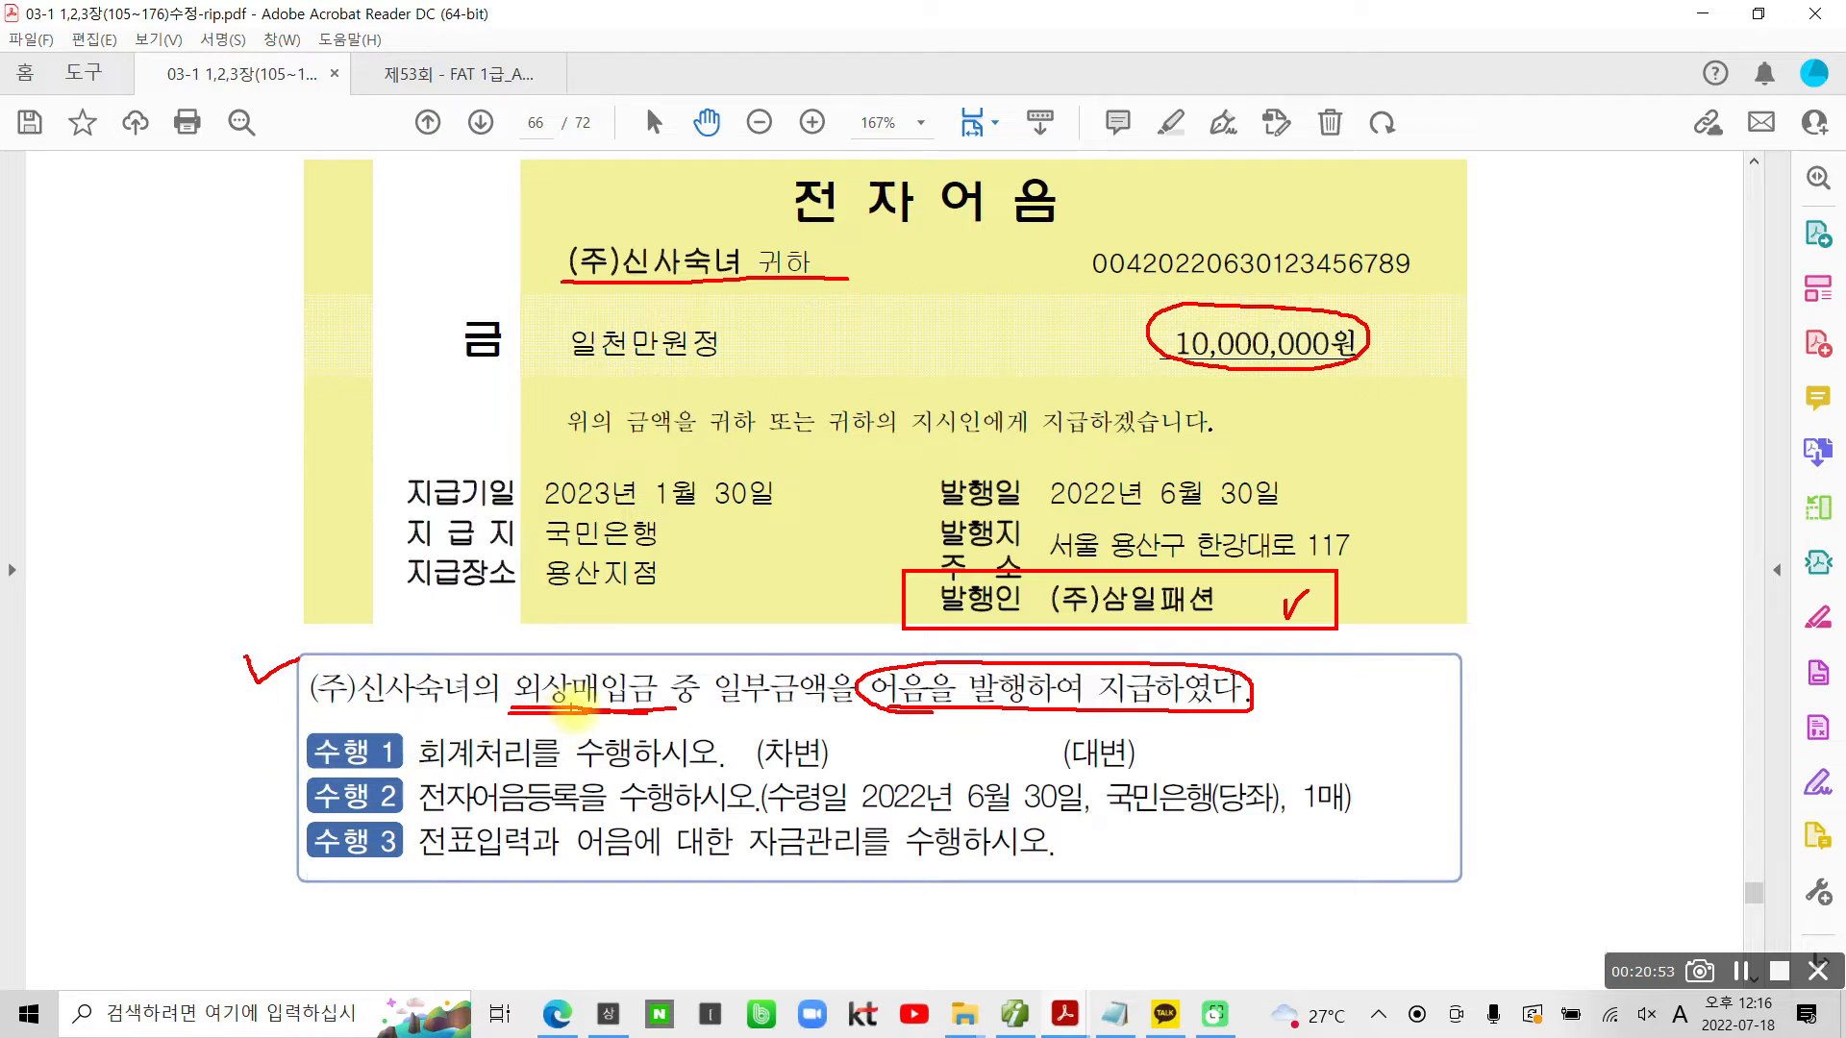
Box 외상매입금 and draw arrows from it to 차변 and from the note-issuing phrase to 대변
mouse_move(677, 707)
left_mouse_down()
mouse_move(856, 716)
mouse_move(918, 753)
mouse_move(909, 767)
left_mouse_up()
mouse_move(523, 709)
left_mouse_down()
mouse_move(534, 660)
mouse_move(664, 667)
mouse_move(671, 711)
left_mouse_up()
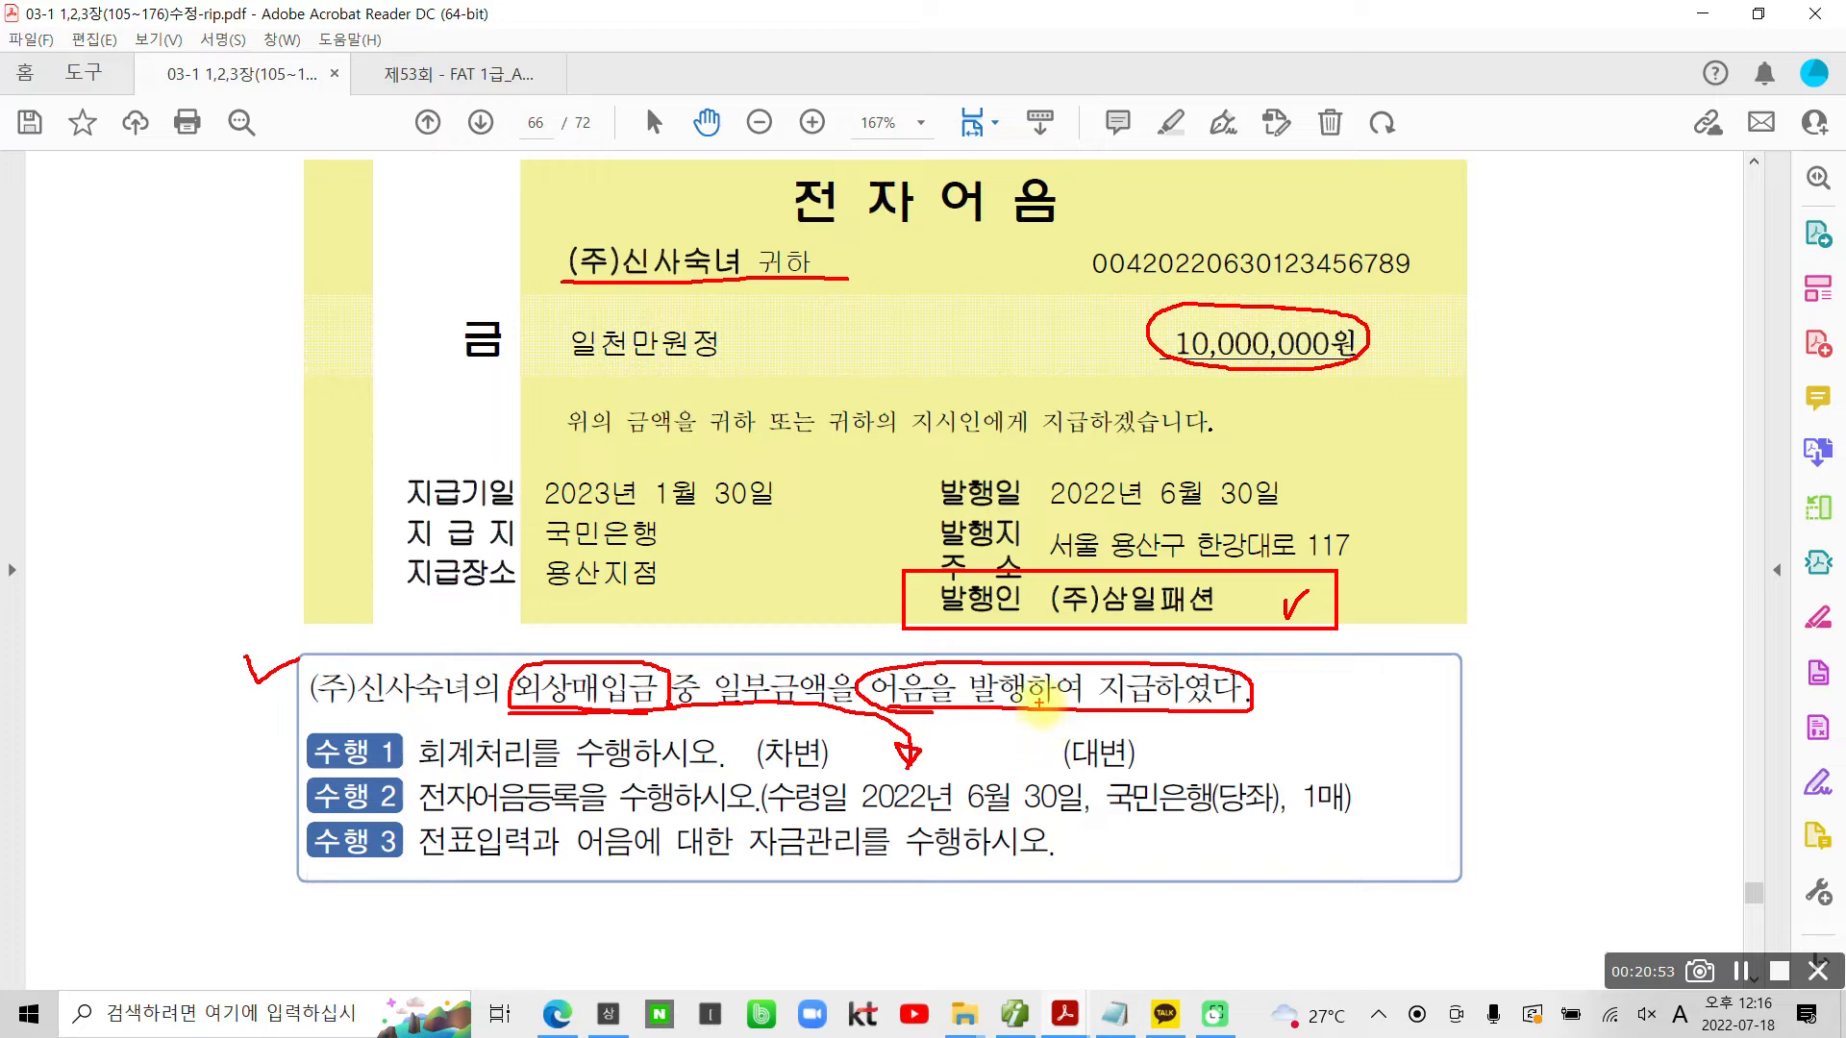
mouse_move(1172, 700)
left_mouse_down()
mouse_move(1219, 709)
mouse_move(1250, 758)
mouse_move(1264, 741)
left_mouse_up()
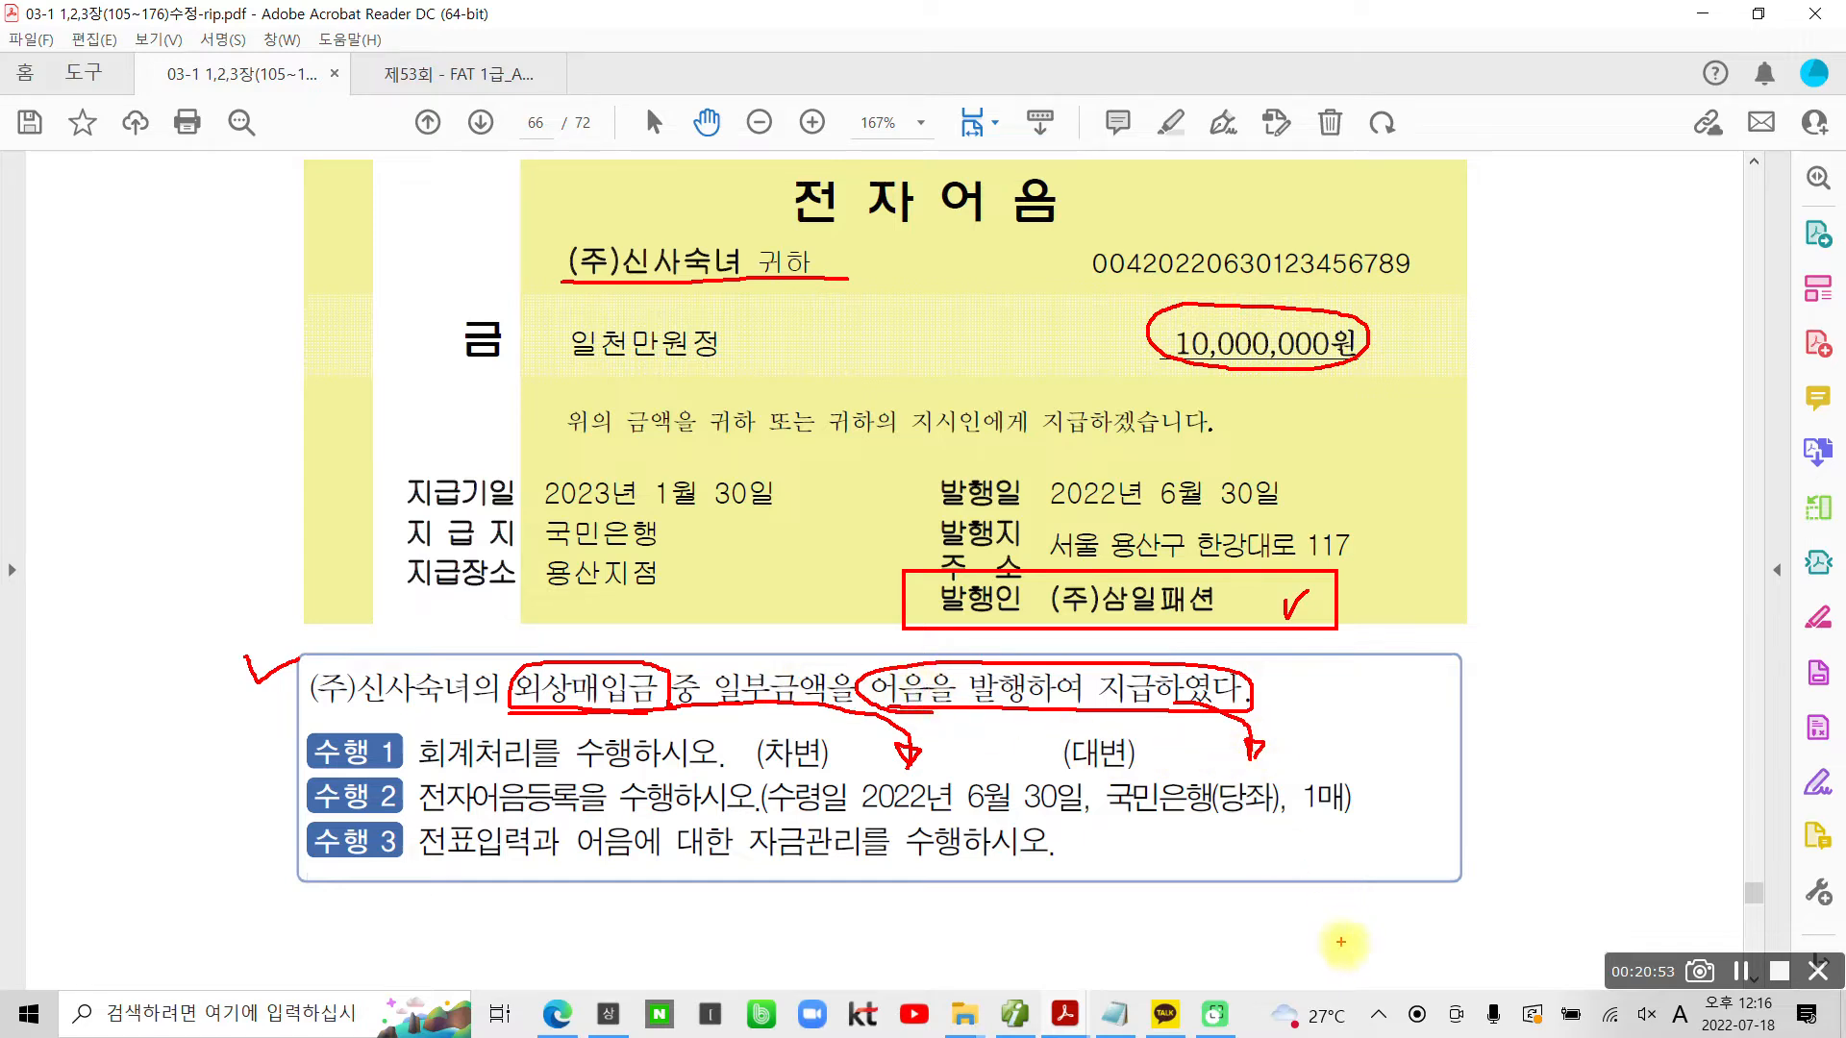
Handwrite 지급어음 (신사) beside 대변 and add a check mark above the payee (주)신사숙녀
mouse_move(1315, 727)
left_mouse_down()
mouse_move(1277, 759)
mouse_move(1341, 769)
left_mouse_up()
mouse_move(1345, 679)
left_mouse_down()
mouse_move(1342, 824)
mouse_move(1389, 719)
mouse_move(1405, 731)
mouse_move(1394, 793)
left_mouse_up()
left_click_drag(1413, 730, 1411, 764)
left_click_drag(1446, 700, 1442, 788)
mouse_move(1495, 680)
left_mouse_down()
mouse_move(1500, 716)
mouse_move(1538, 742)
mouse_move(1500, 808)
mouse_move(1521, 780)
left_mouse_up()
left_click_drag(1586, 700, 1579, 783)
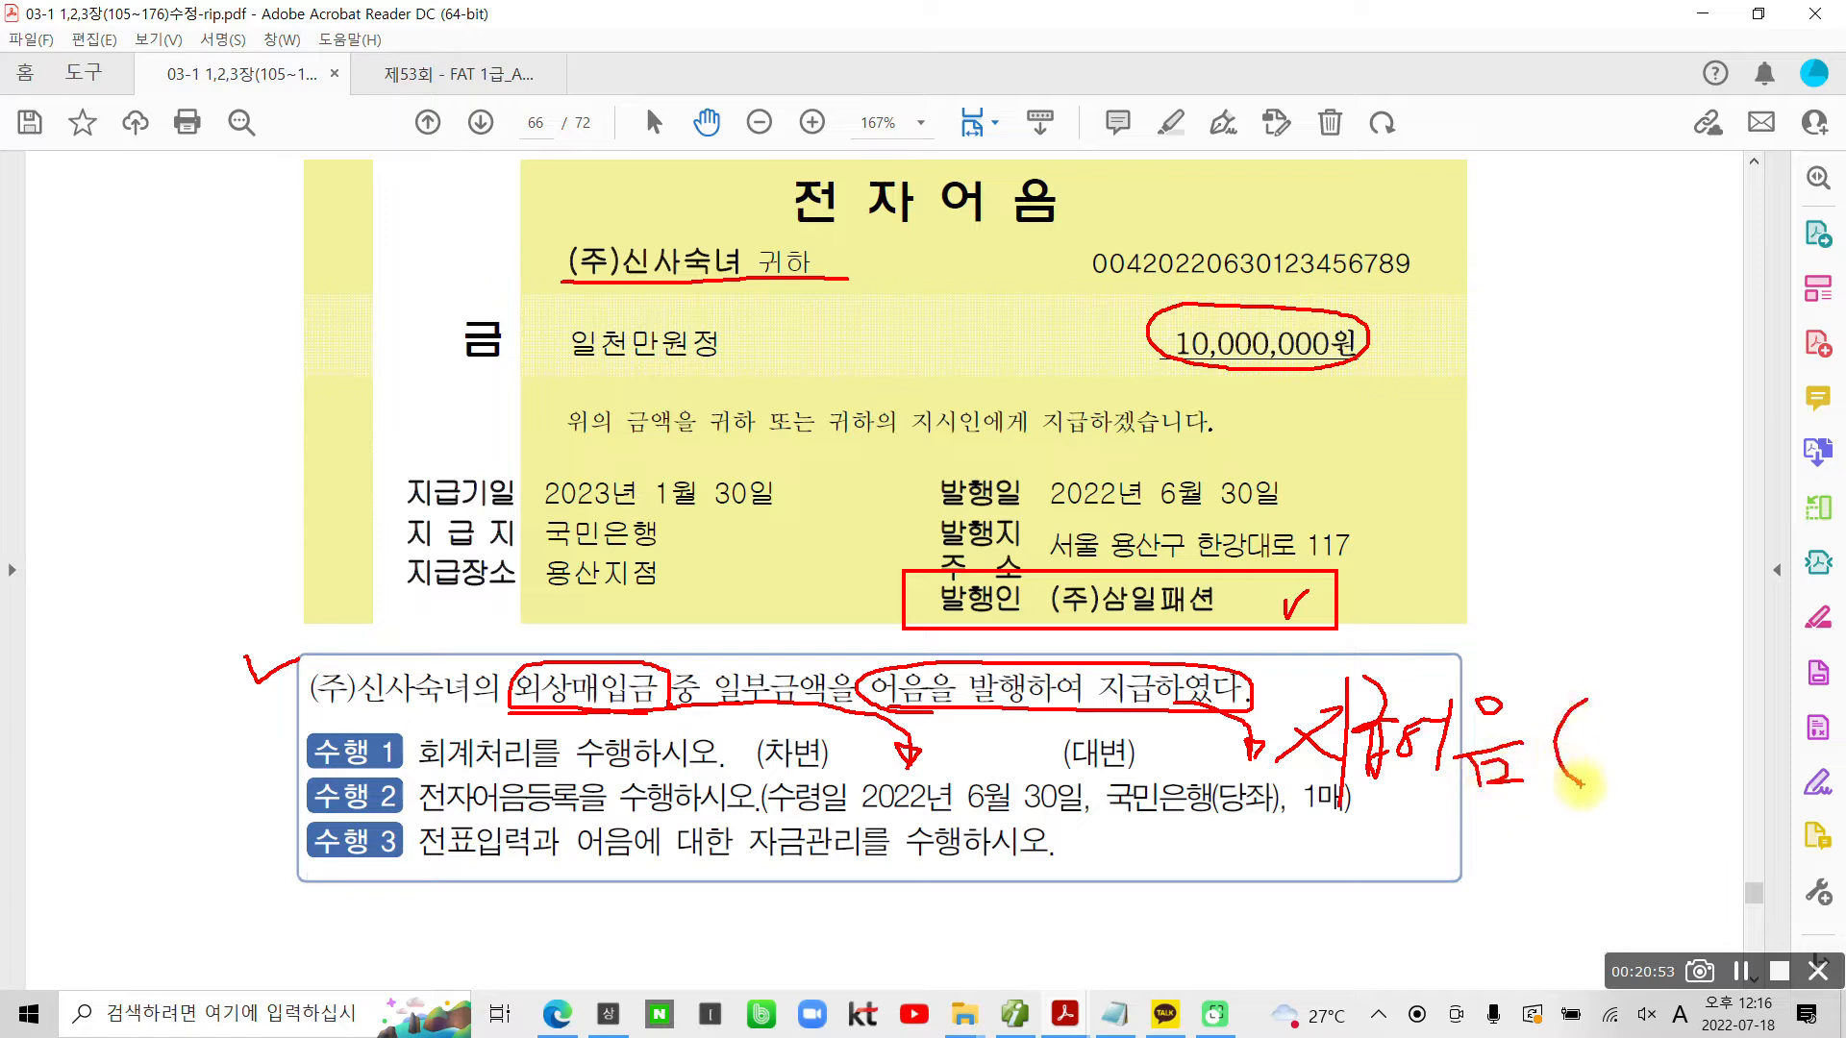
left_click_drag(571, 212, 631, 204)
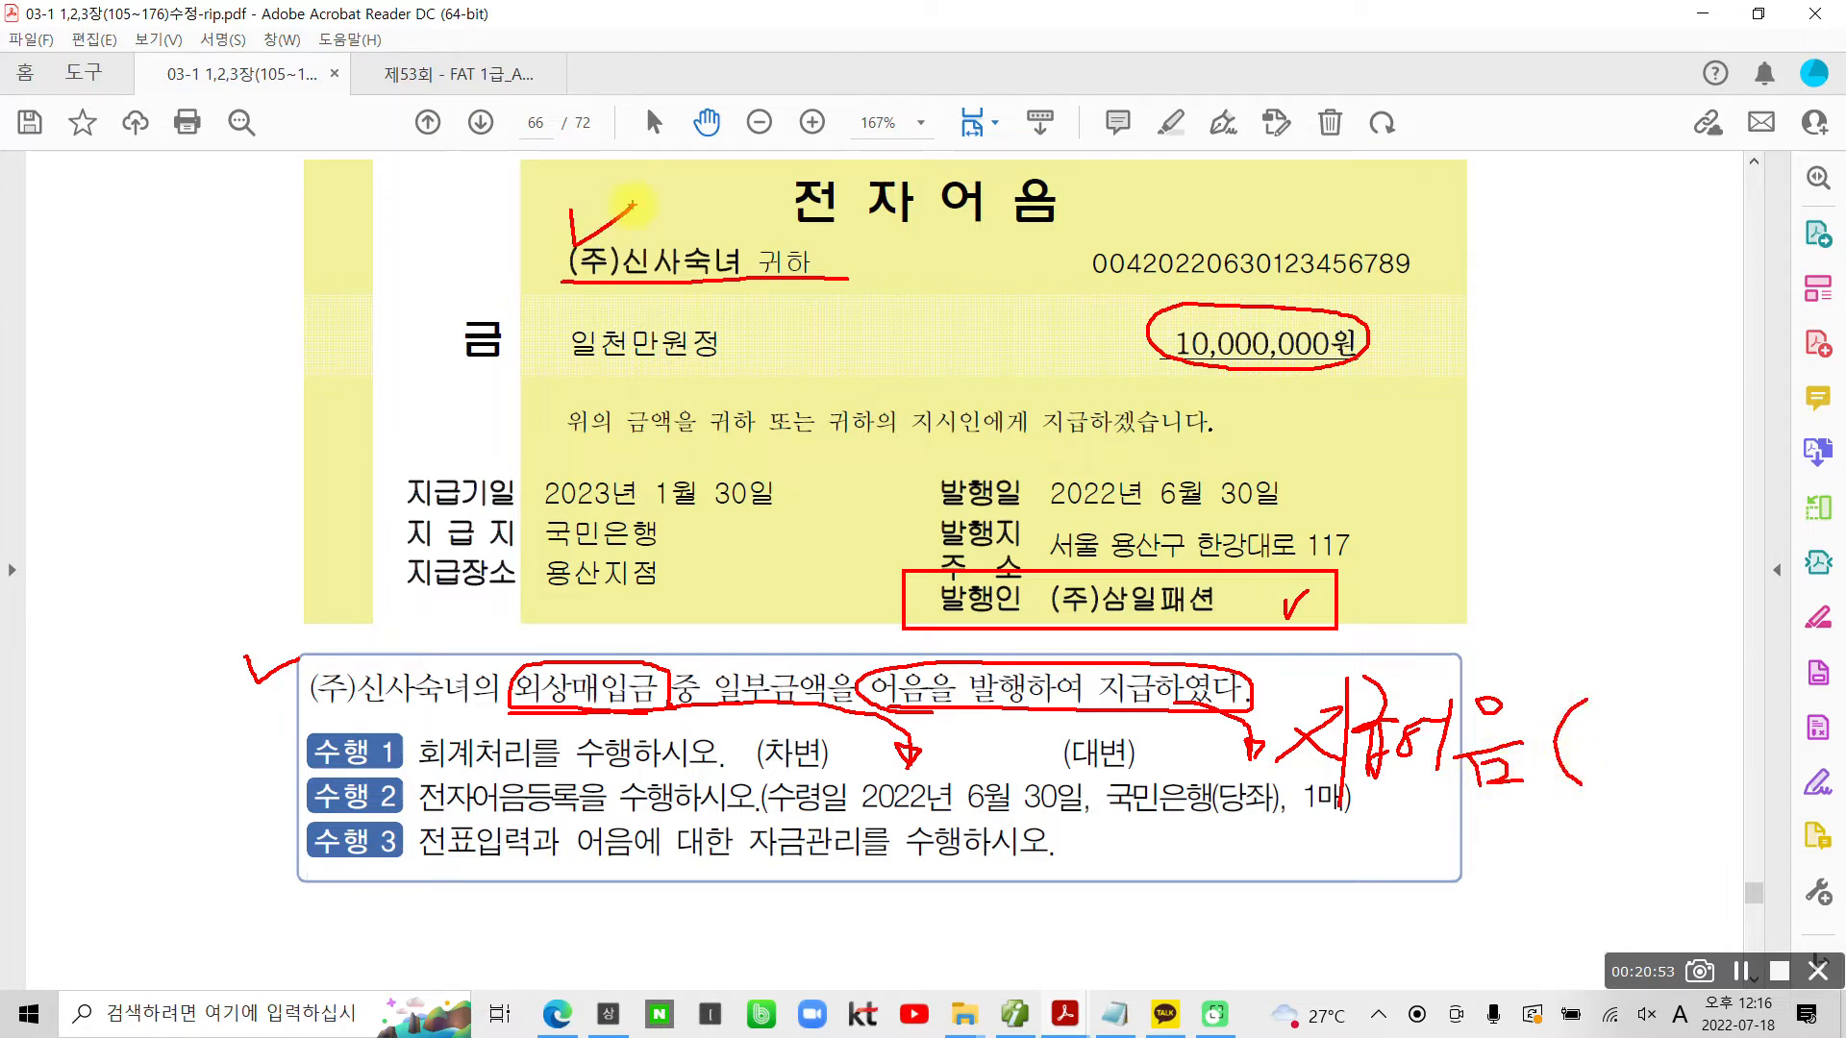
left_click_drag(1603, 713, 1581, 769)
left_click_drag(1597, 739, 1661, 779)
mouse_move(1669, 692)
left_mouse_down()
mouse_move(1662, 748)
mouse_move(1699, 783)
left_mouse_up()
mouse_move(1692, 685)
left_mouse_down()
mouse_move(1694, 799)
mouse_move(1731, 740)
mouse_move(1700, 793)
left_mouse_up()
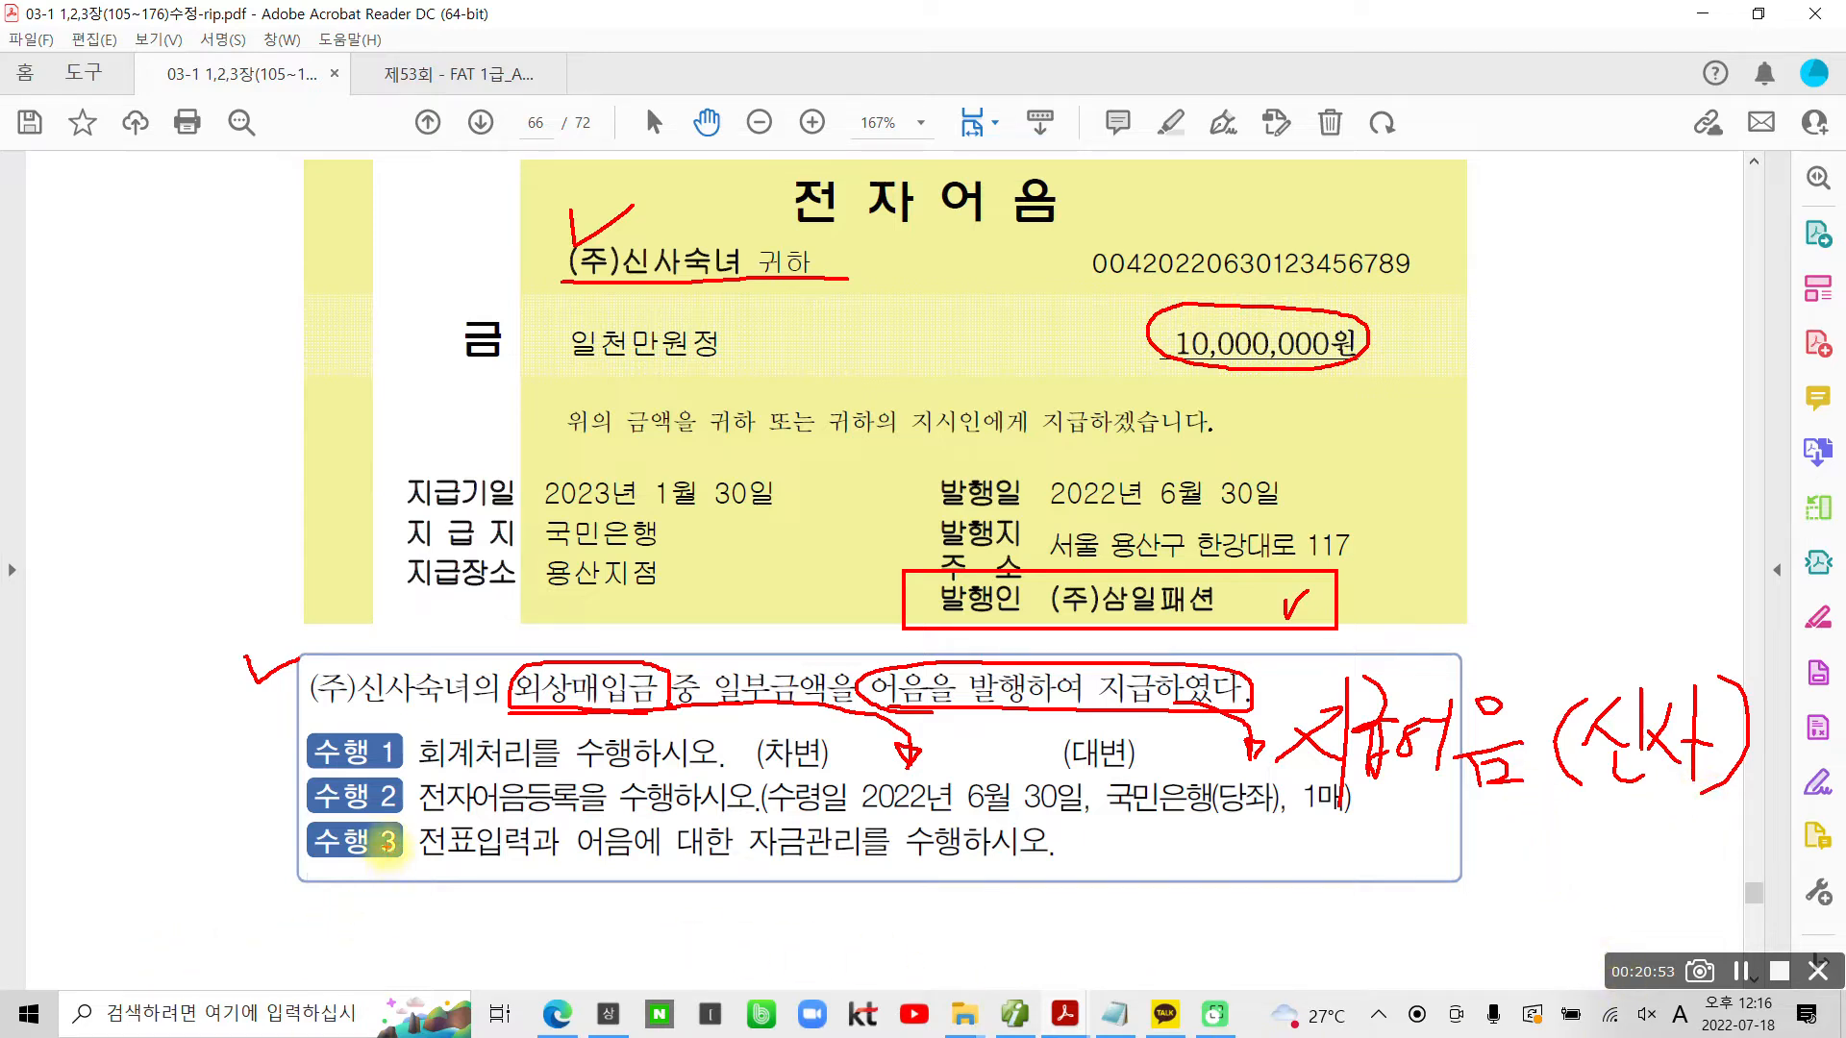
Circle 전자어음등록, the 발행일 and the 수령일 2022년 6월 30일, underline 국민은행(당좌), 1매, and clear all marks
mouse_move(416, 817)
left_mouse_down()
mouse_move(610, 822)
mouse_move(615, 780)
mouse_move(486, 764)
mouse_move(402, 780)
mouse_move(416, 817)
left_mouse_up()
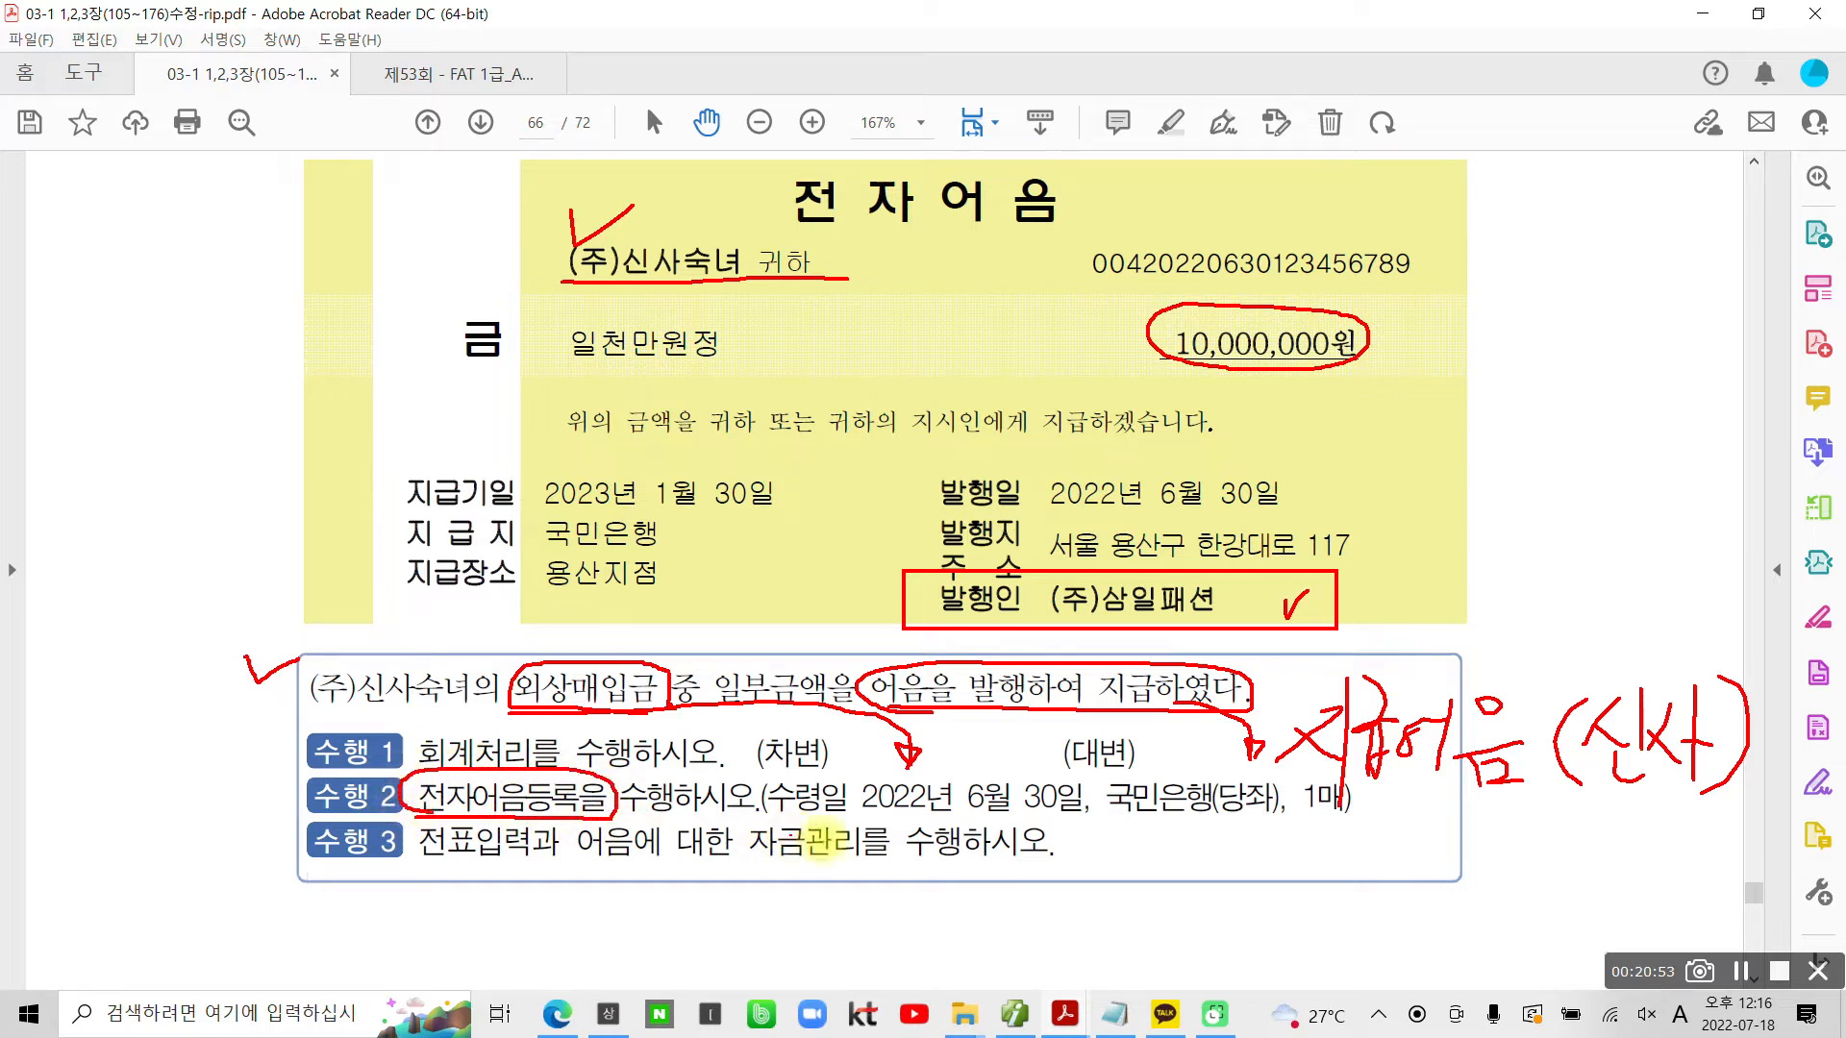
left_click_drag(1086, 815, 922, 817)
mouse_move(956, 469)
left_mouse_down()
mouse_move(932, 501)
mouse_move(1307, 529)
mouse_move(1043, 444)
mouse_move(904, 467)
left_mouse_up()
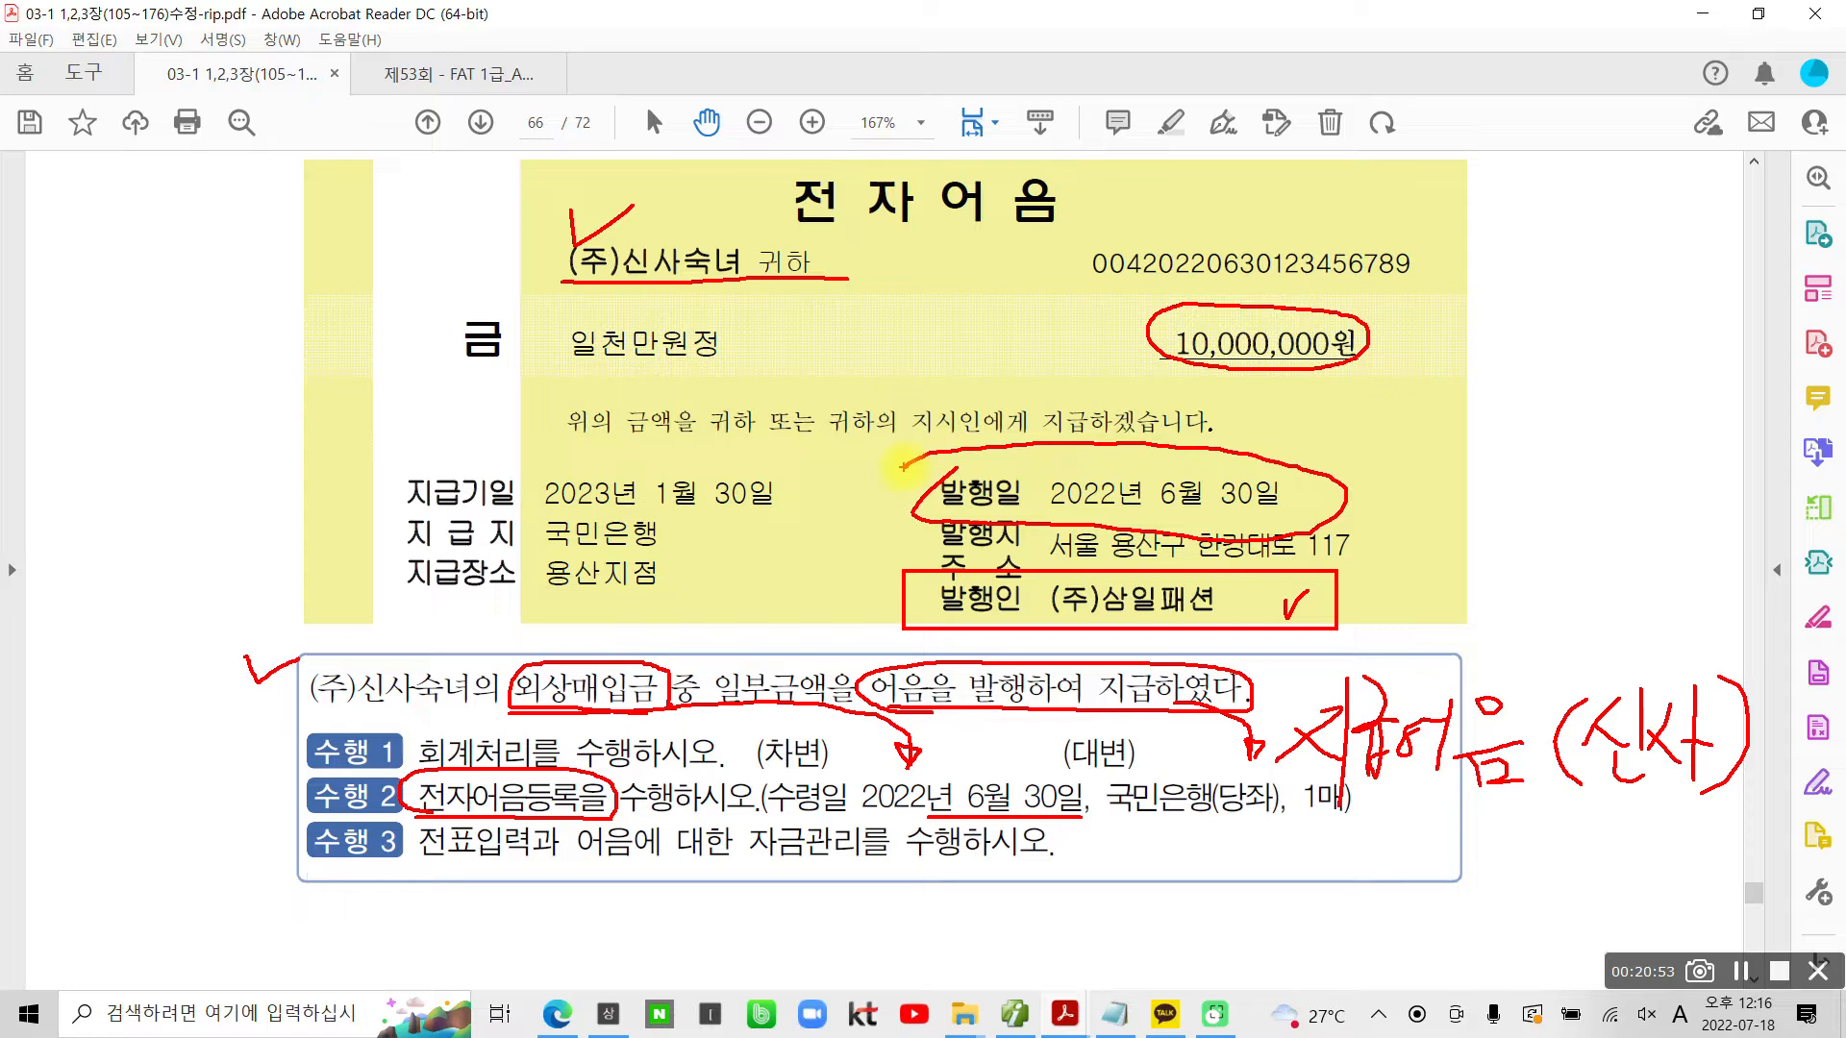
mouse_move(826, 761)
left_mouse_down()
mouse_move(980, 837)
mouse_move(913, 735)
mouse_move(798, 769)
left_mouse_up()
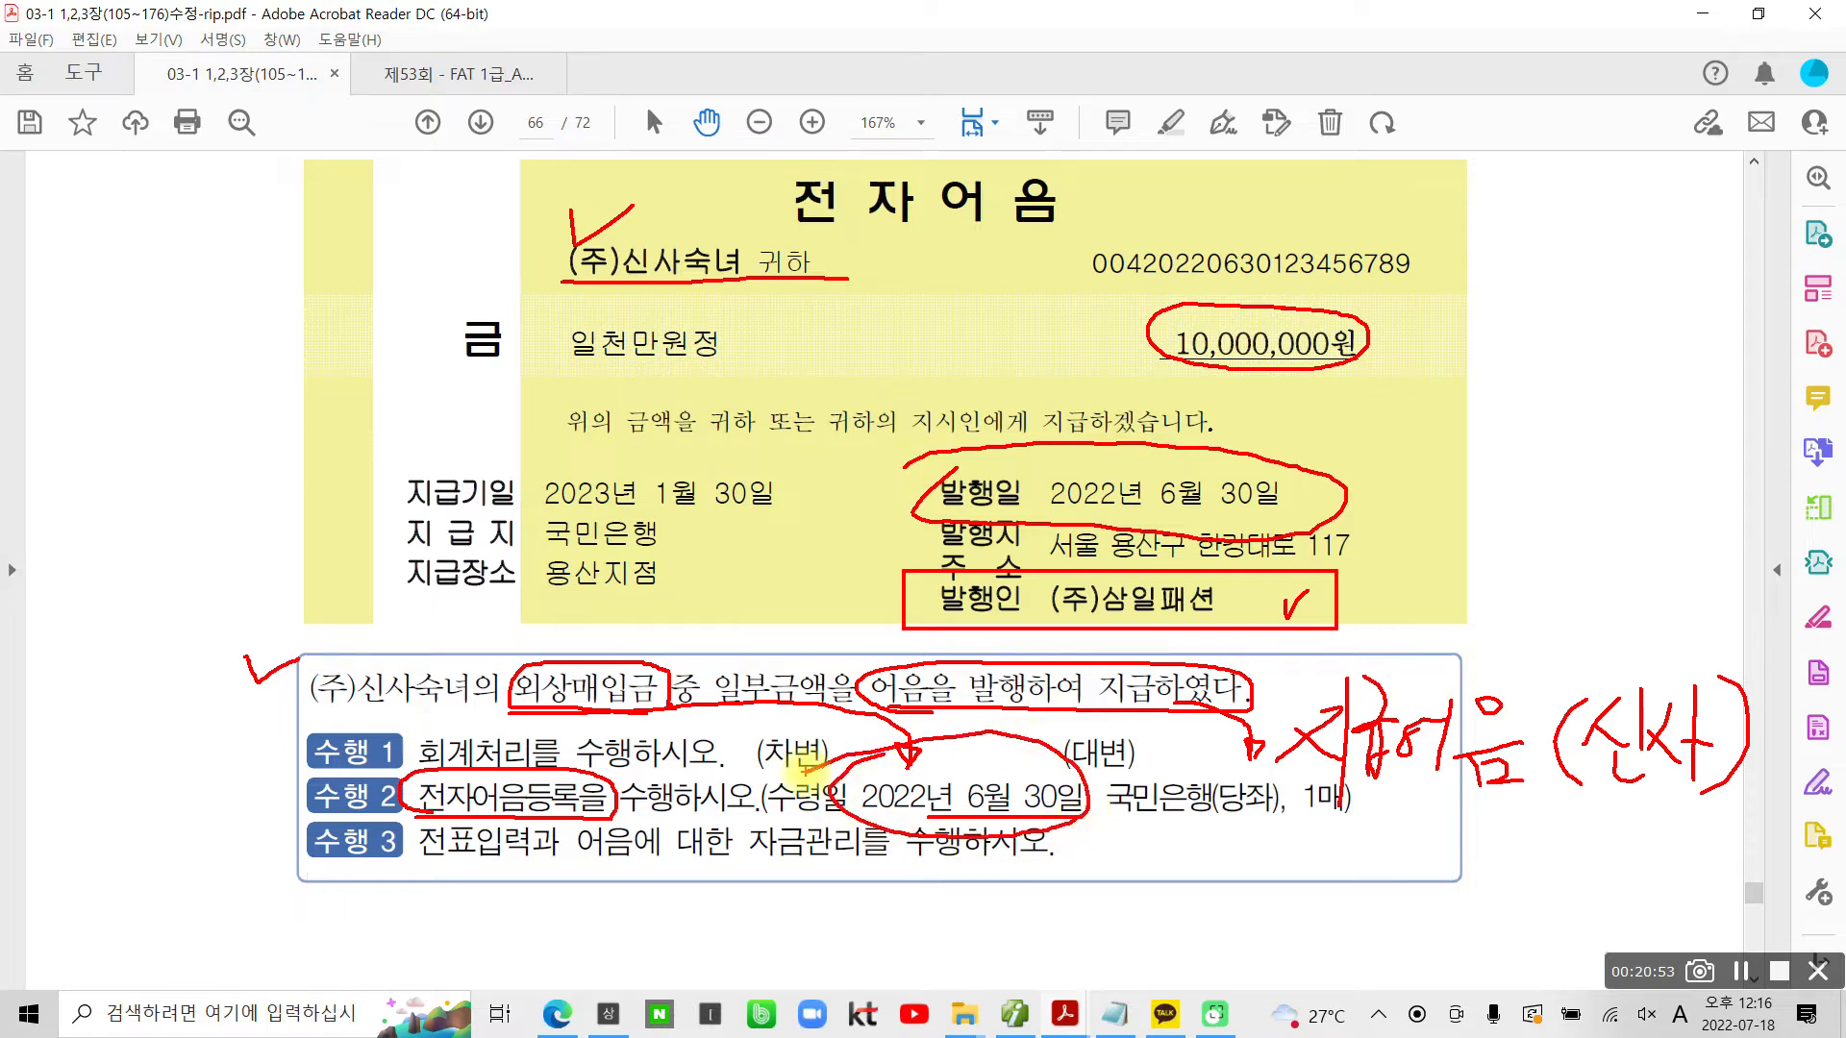
left_click_drag(1110, 816, 1304, 824)
key("Escape")
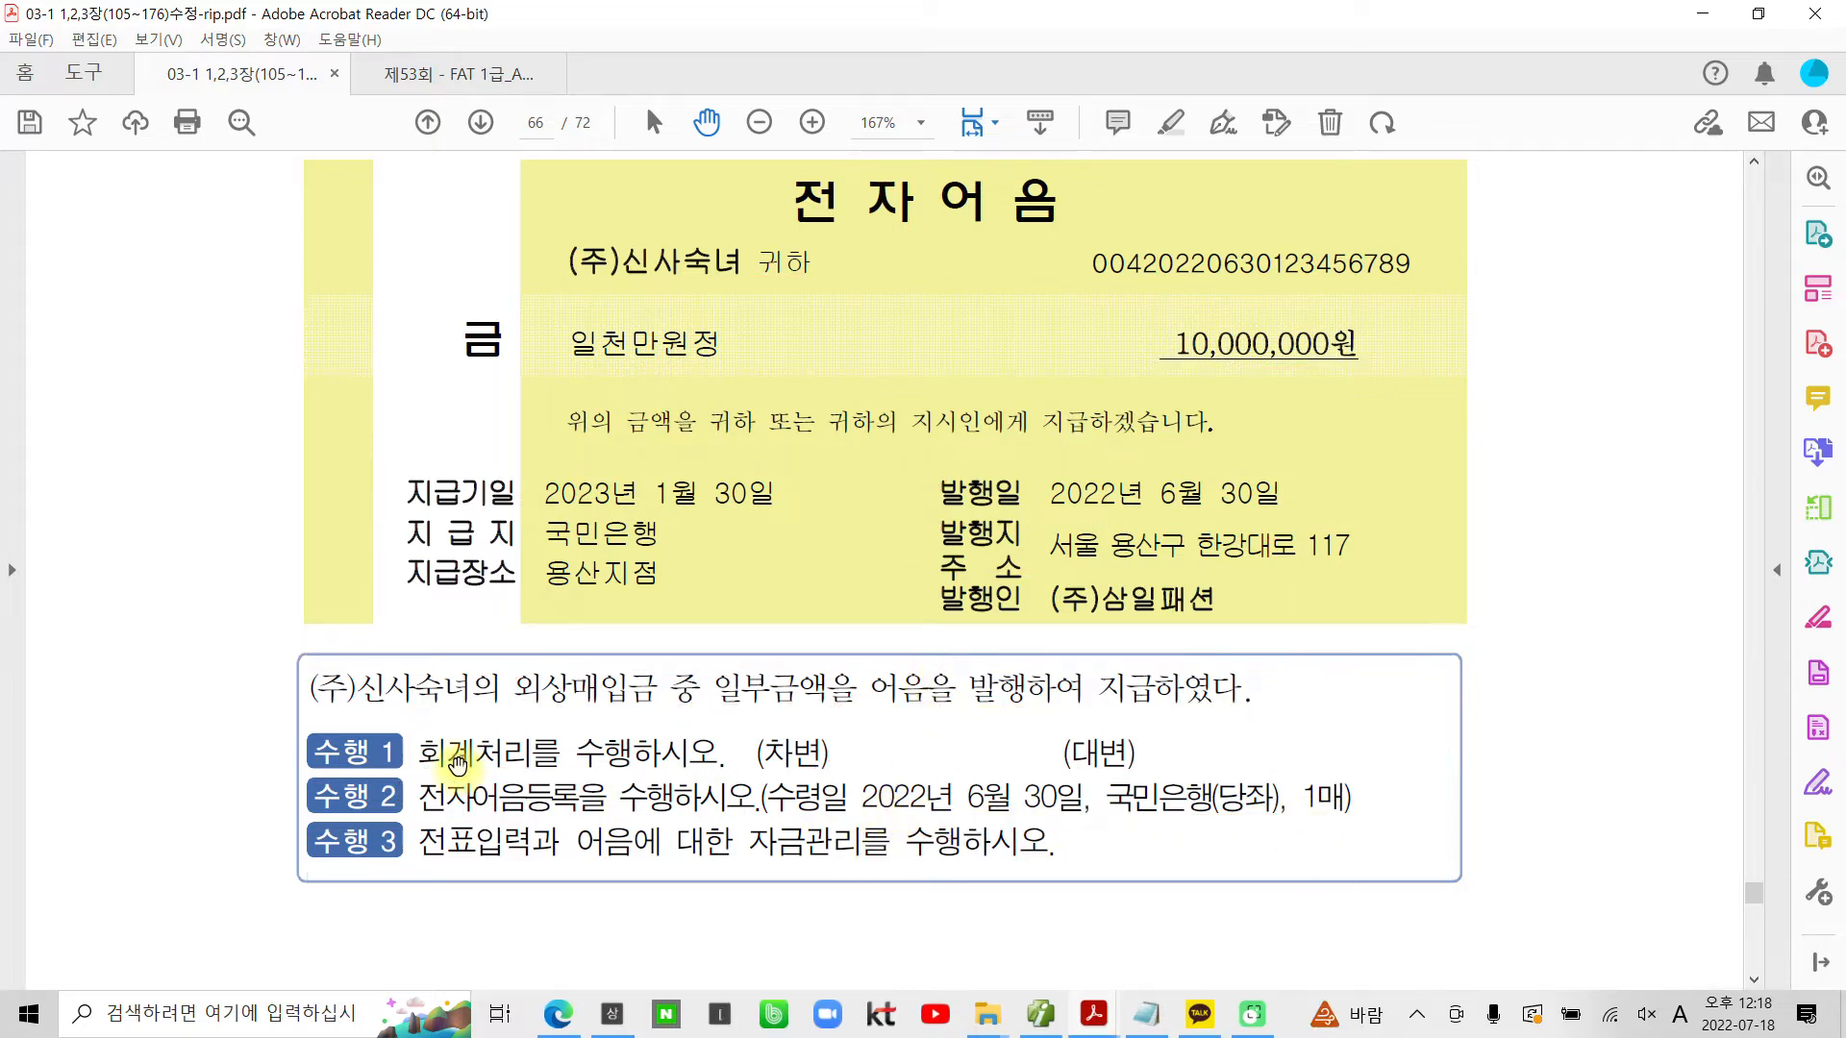
Draw a red box around 전자어음등록 in 수행 2 and clear it
key("ctrl+2")
mouse_move(406, 772)
left_mouse_down()
mouse_move(630, 819)
mouse_move(584, 821)
left_mouse_up()
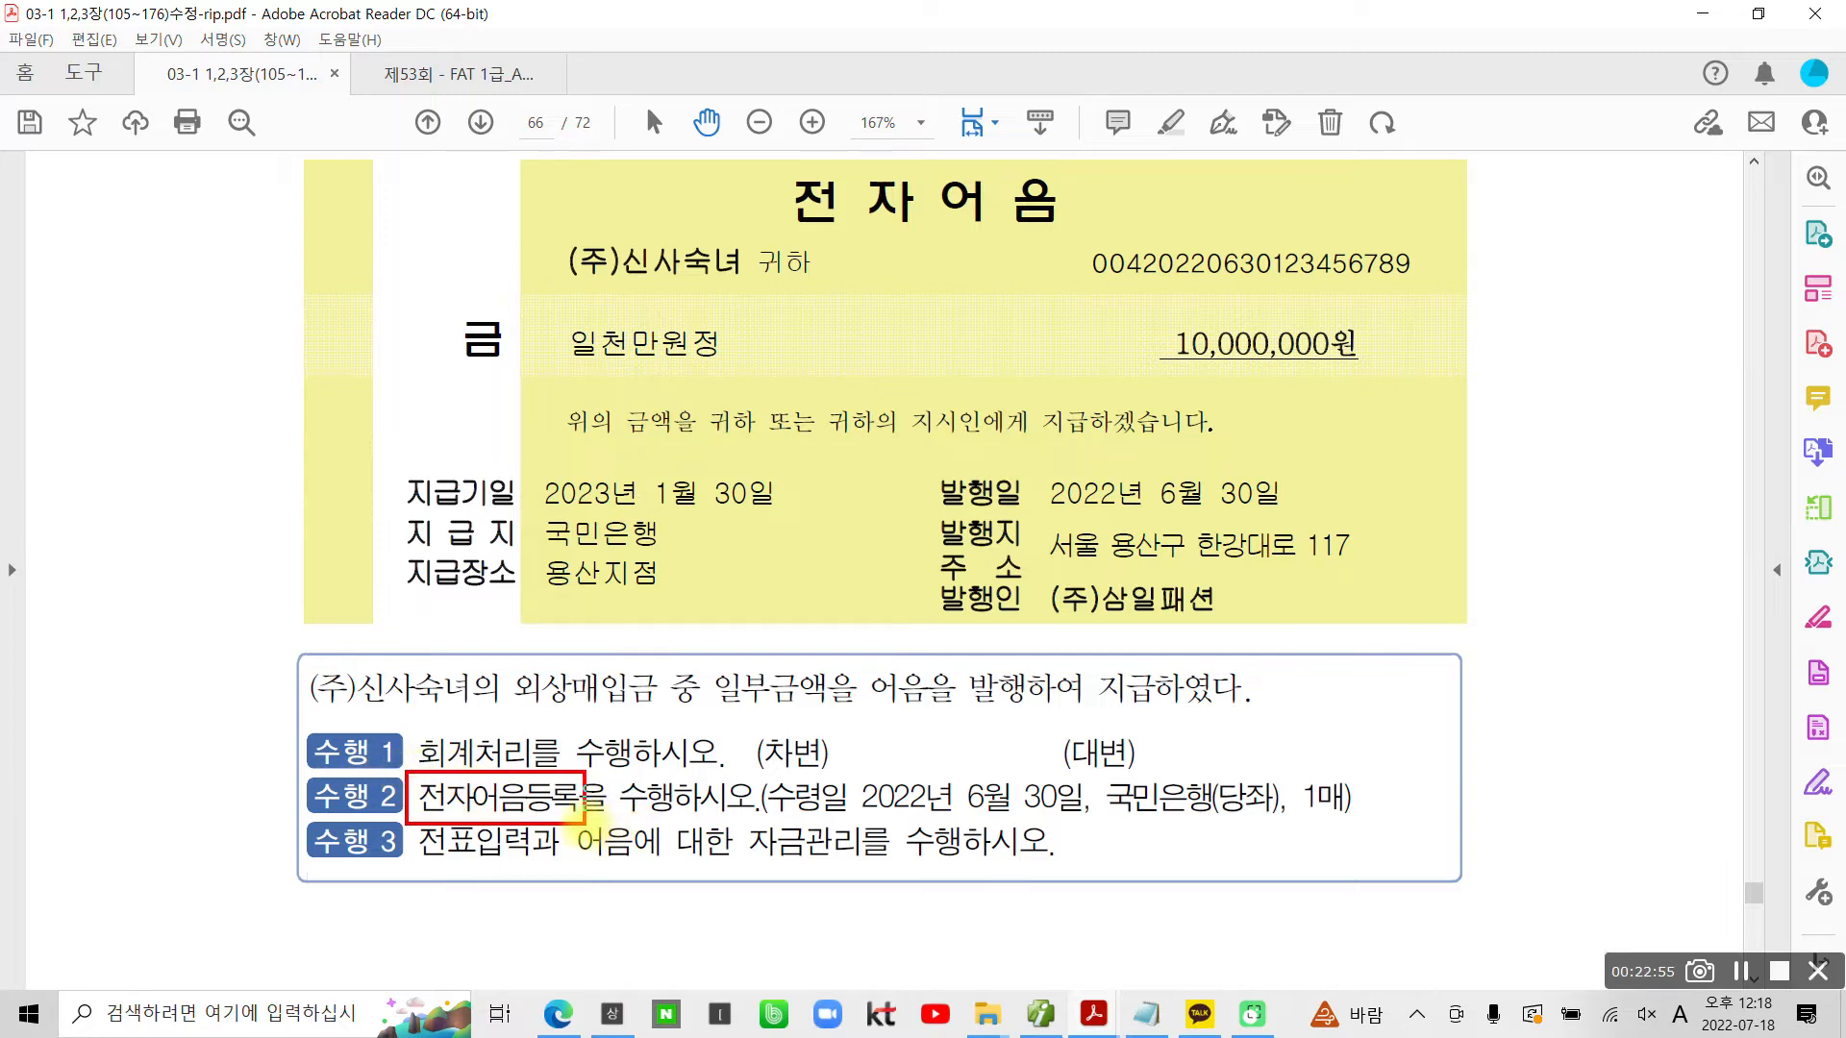
key("ctrl+2")
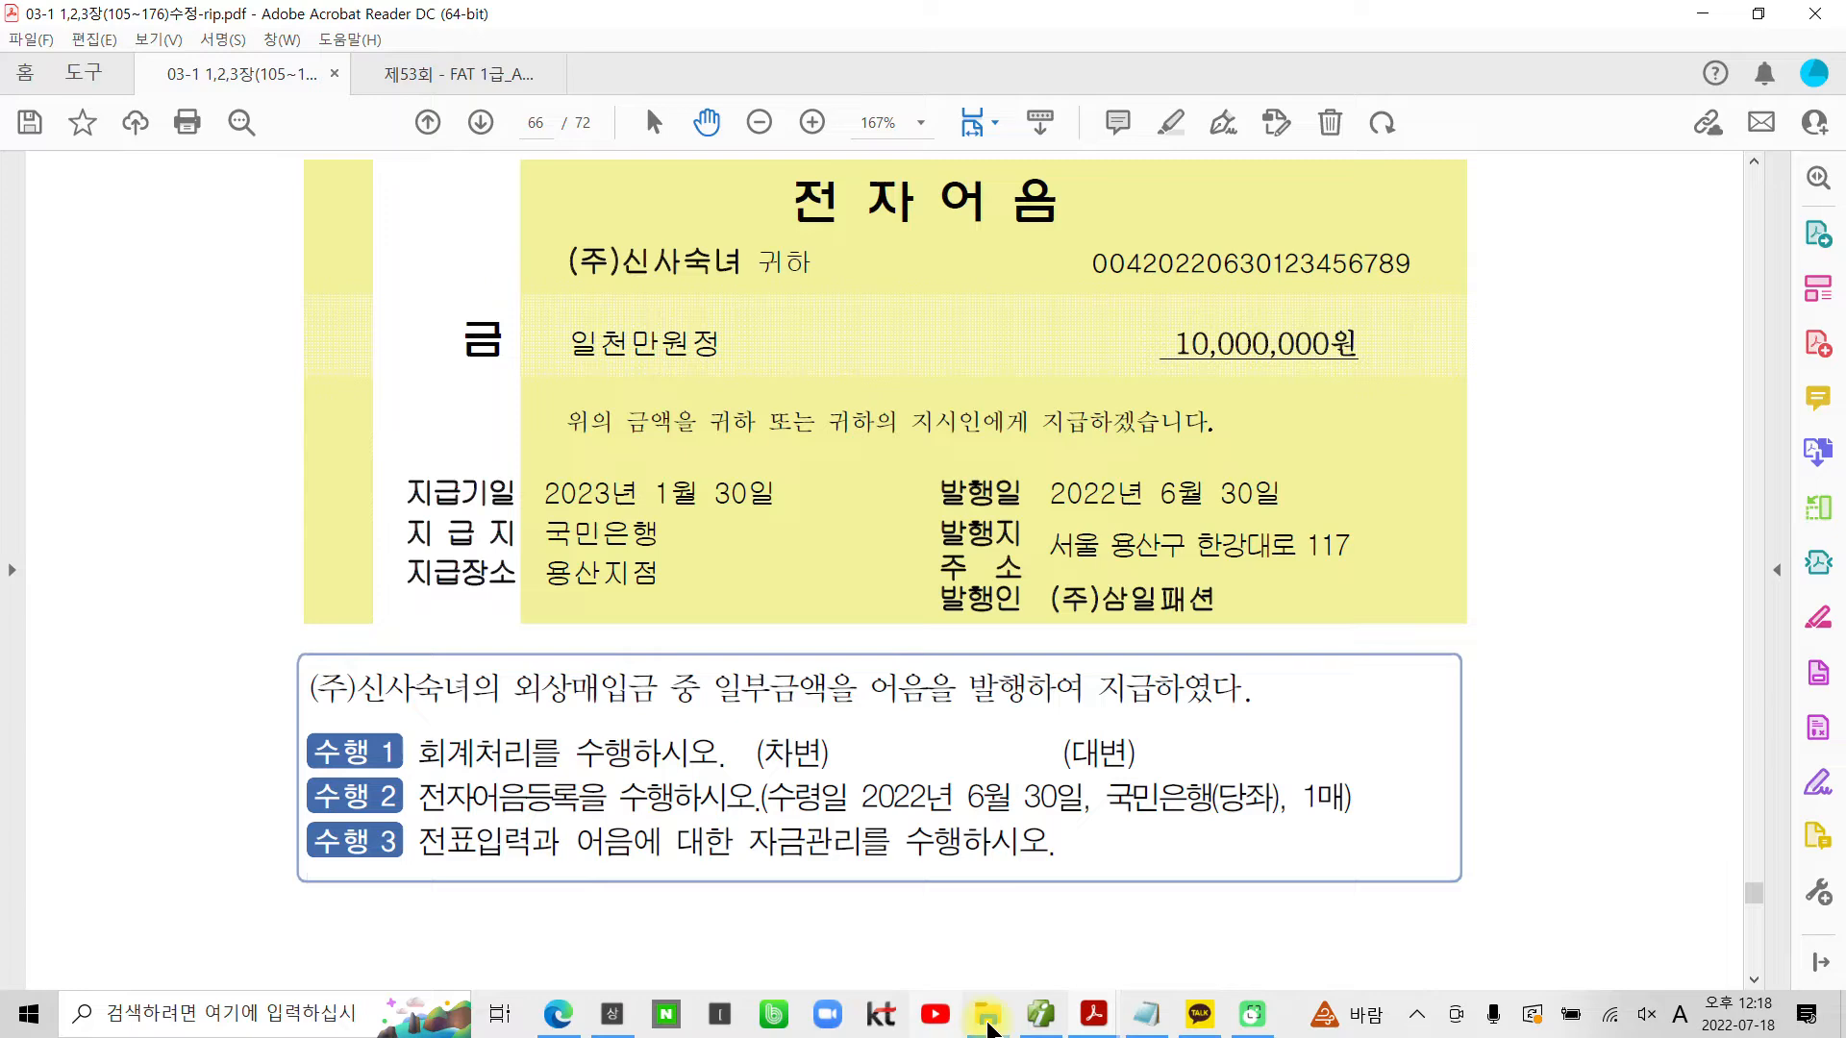
Switch to 일반전표입력 in the accounting program, then box 어음등록 and draw an arrow pointing to it
left_click(1041, 1014)
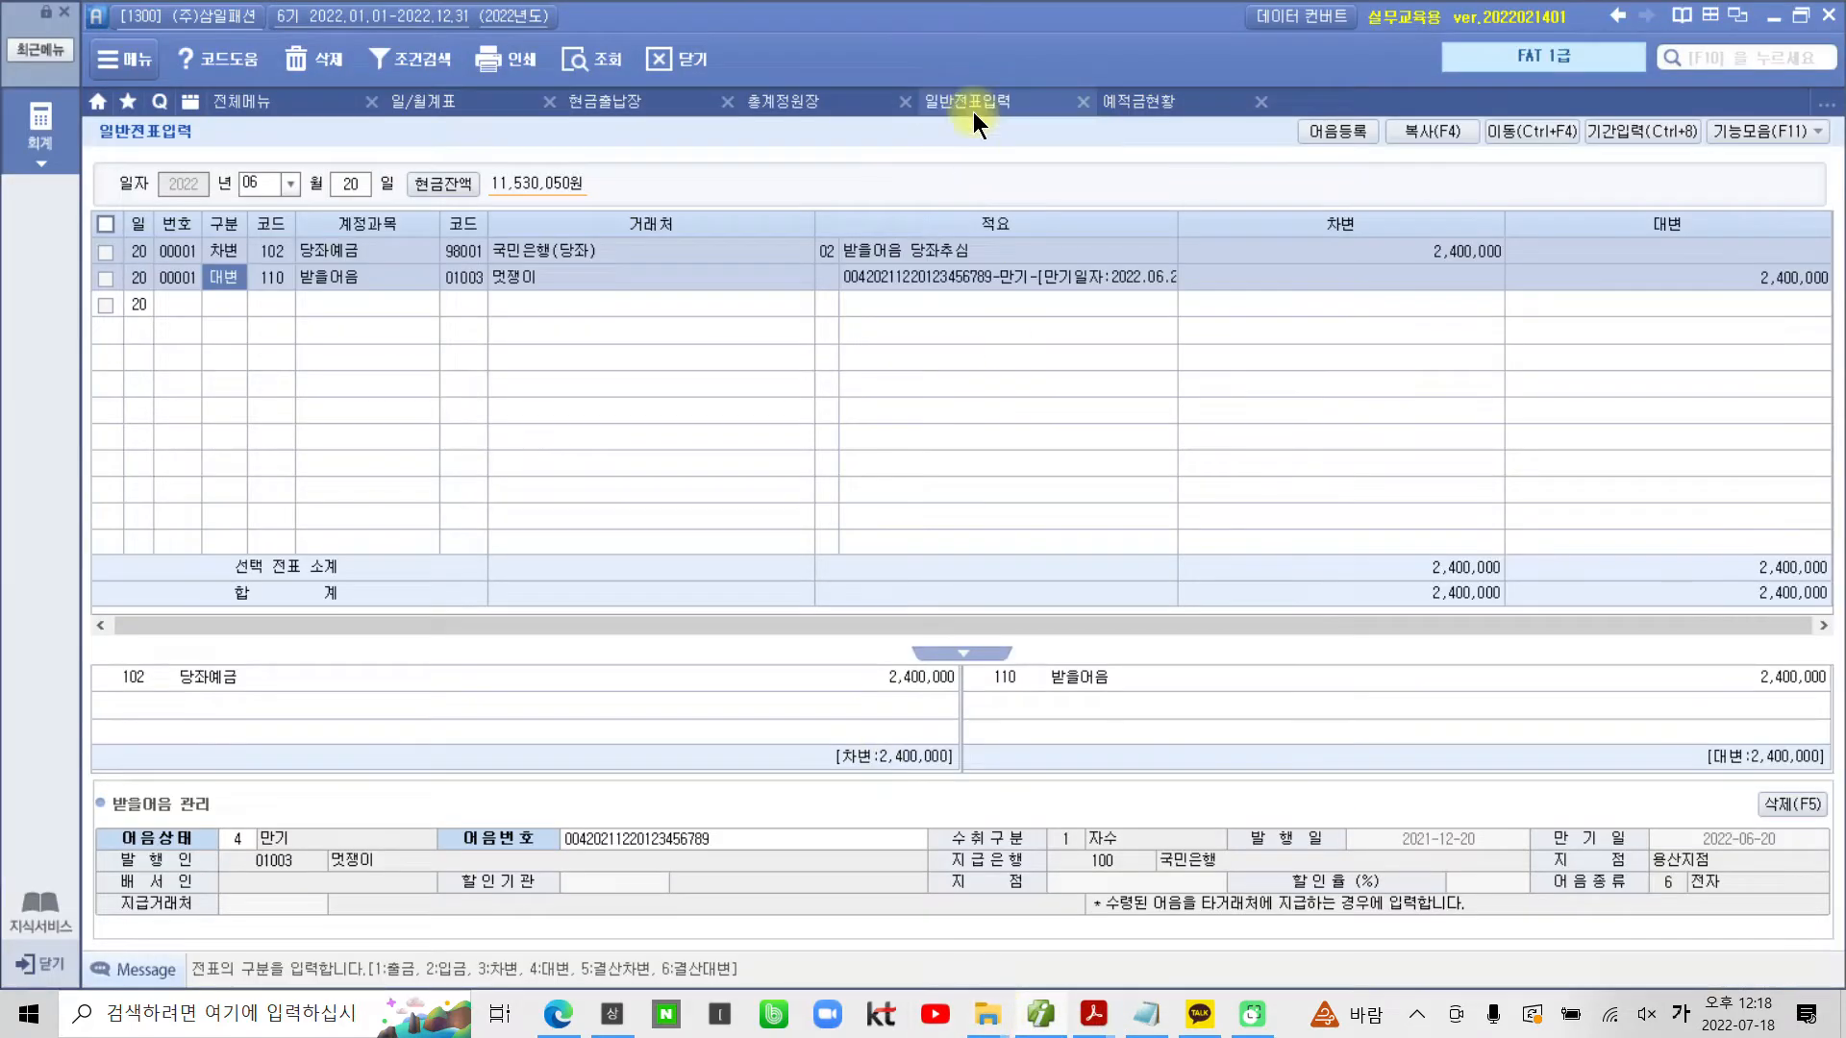
key("ctrl+2")
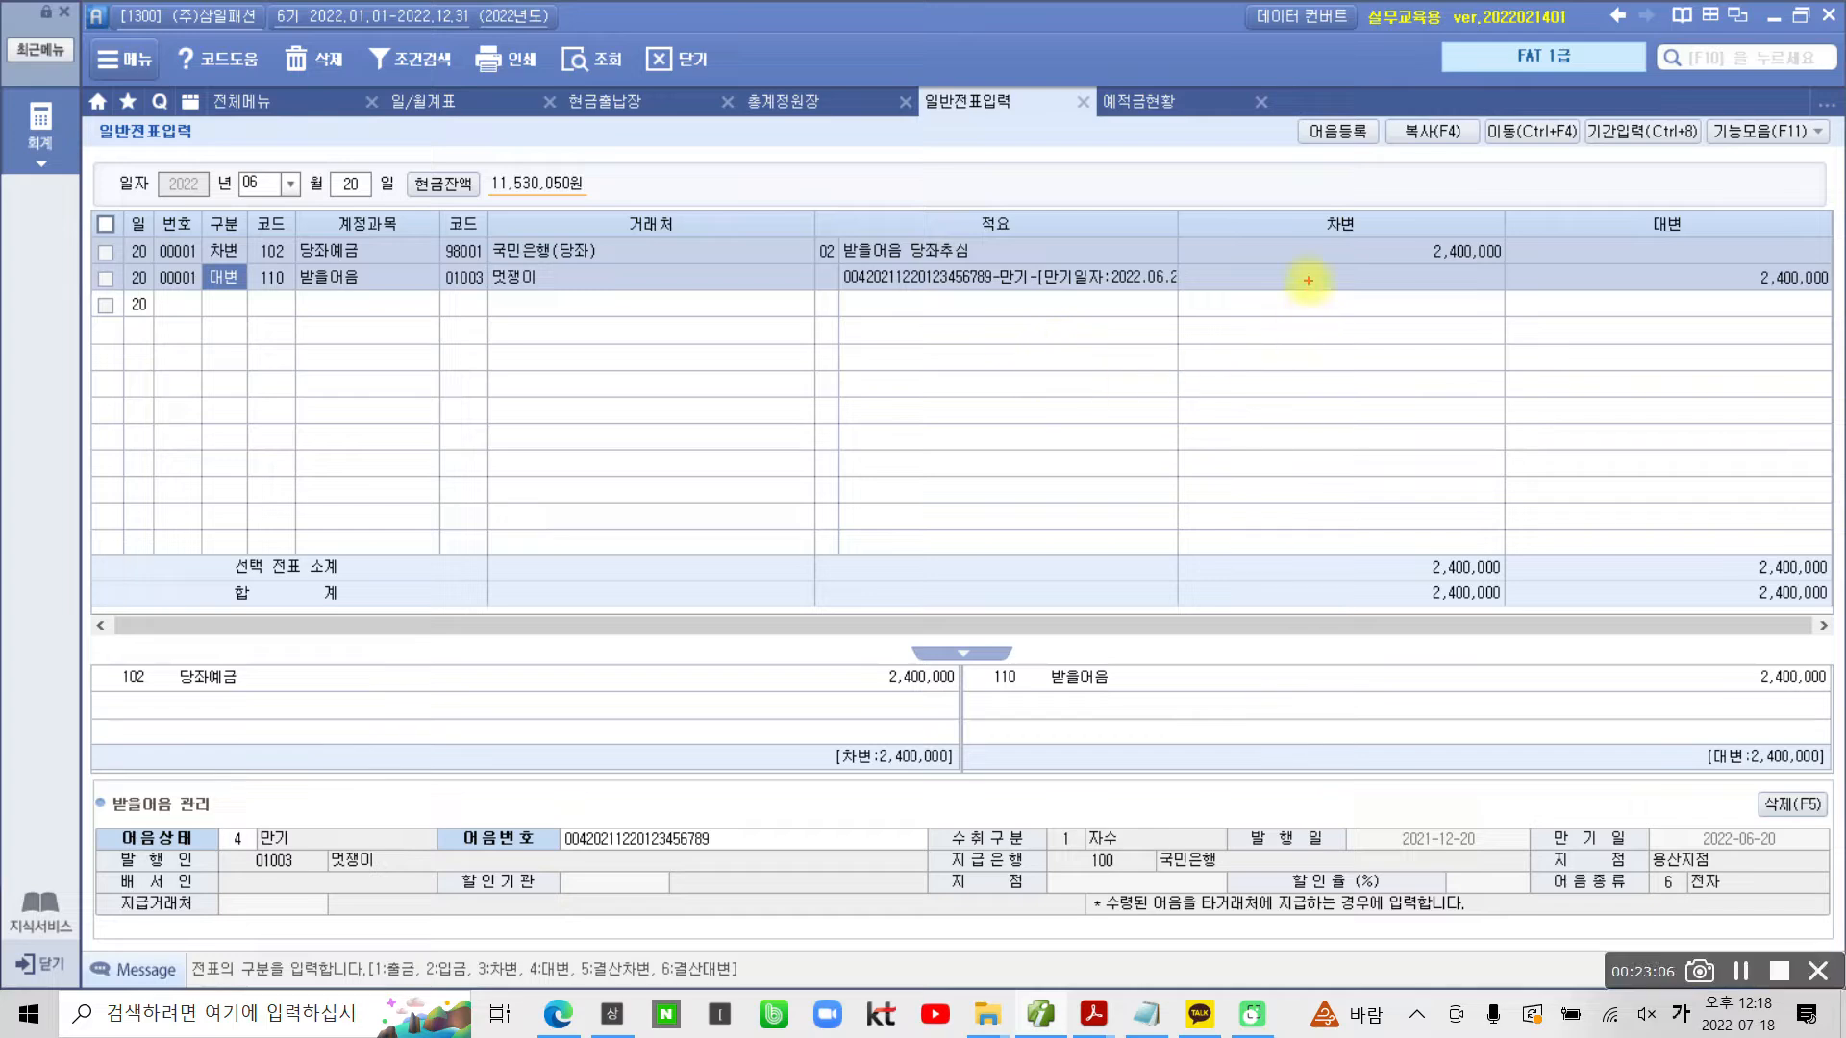
left_click_drag(1293, 105, 1381, 175)
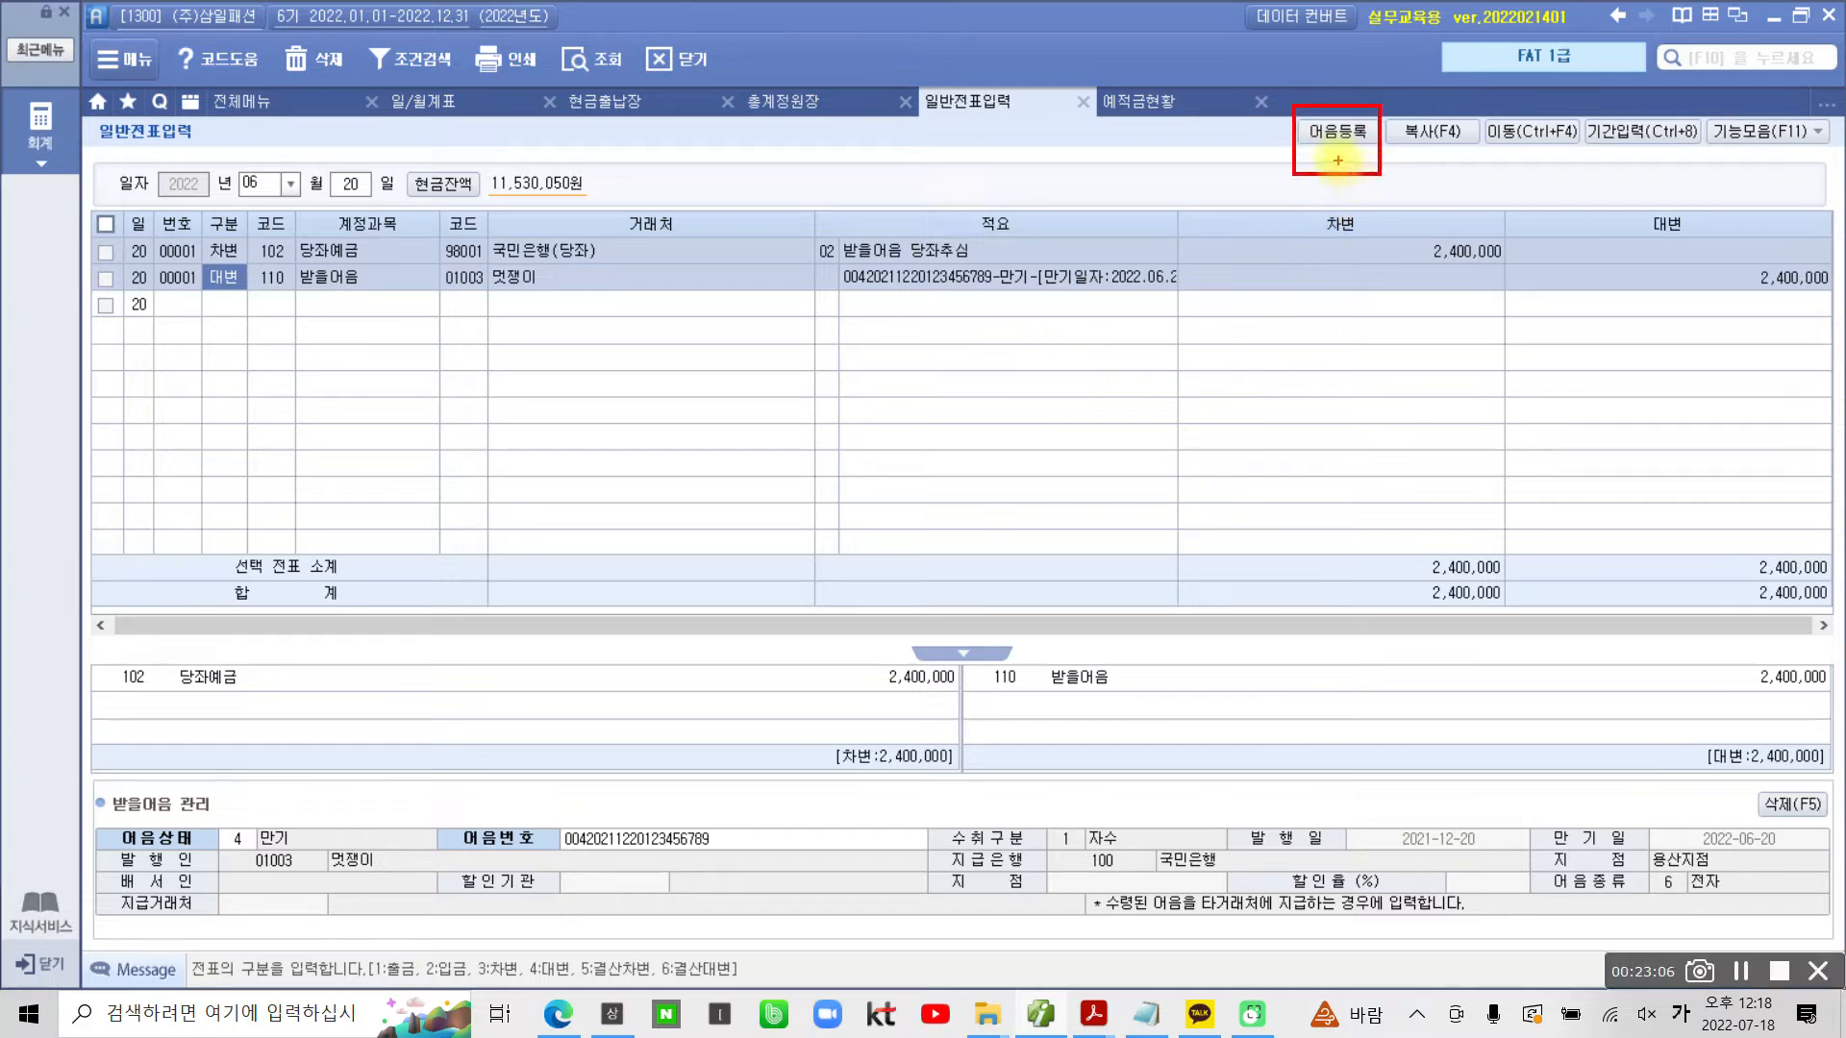
mouse_move(1334, 153)
left_mouse_down()
mouse_move(1328, 272)
mouse_move(1331, 162)
left_mouse_up()
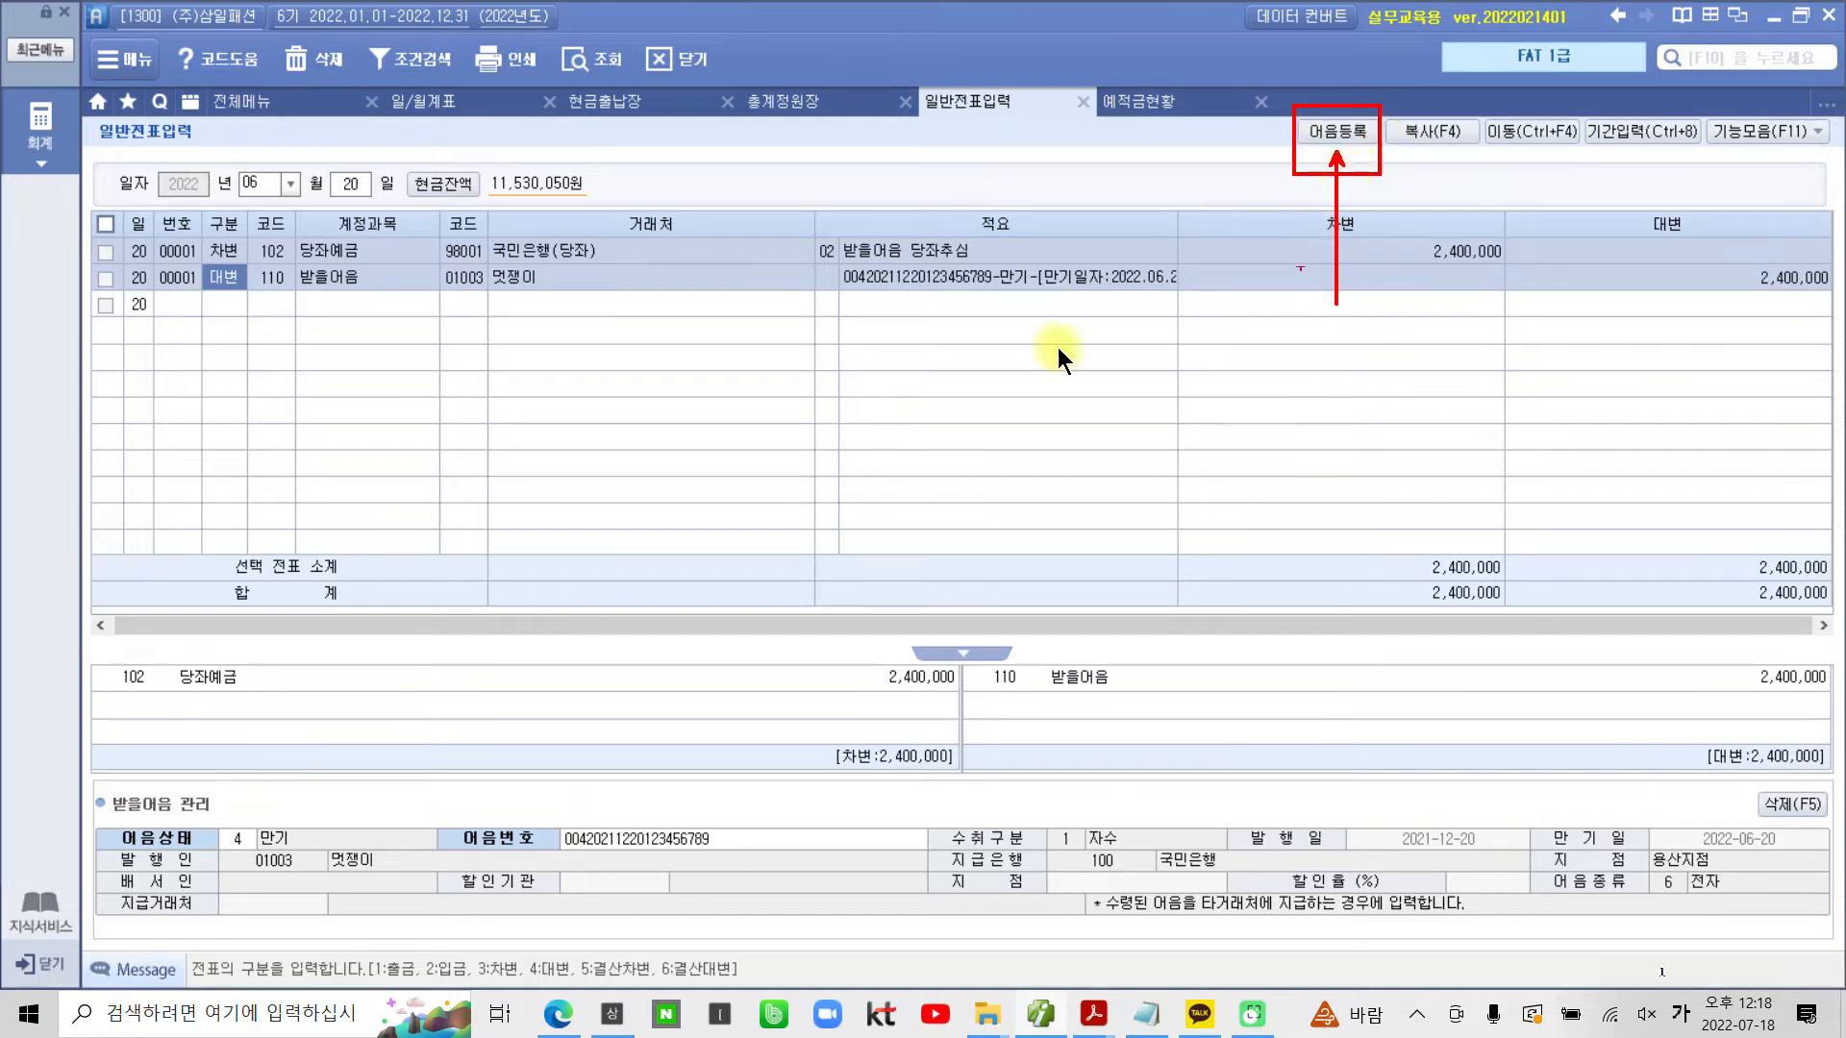
Open 어음책등록, box its 수령일, 어음종류, 금융기관 and 시작어음번호 fields, and clear the marks
left_click(1333, 134)
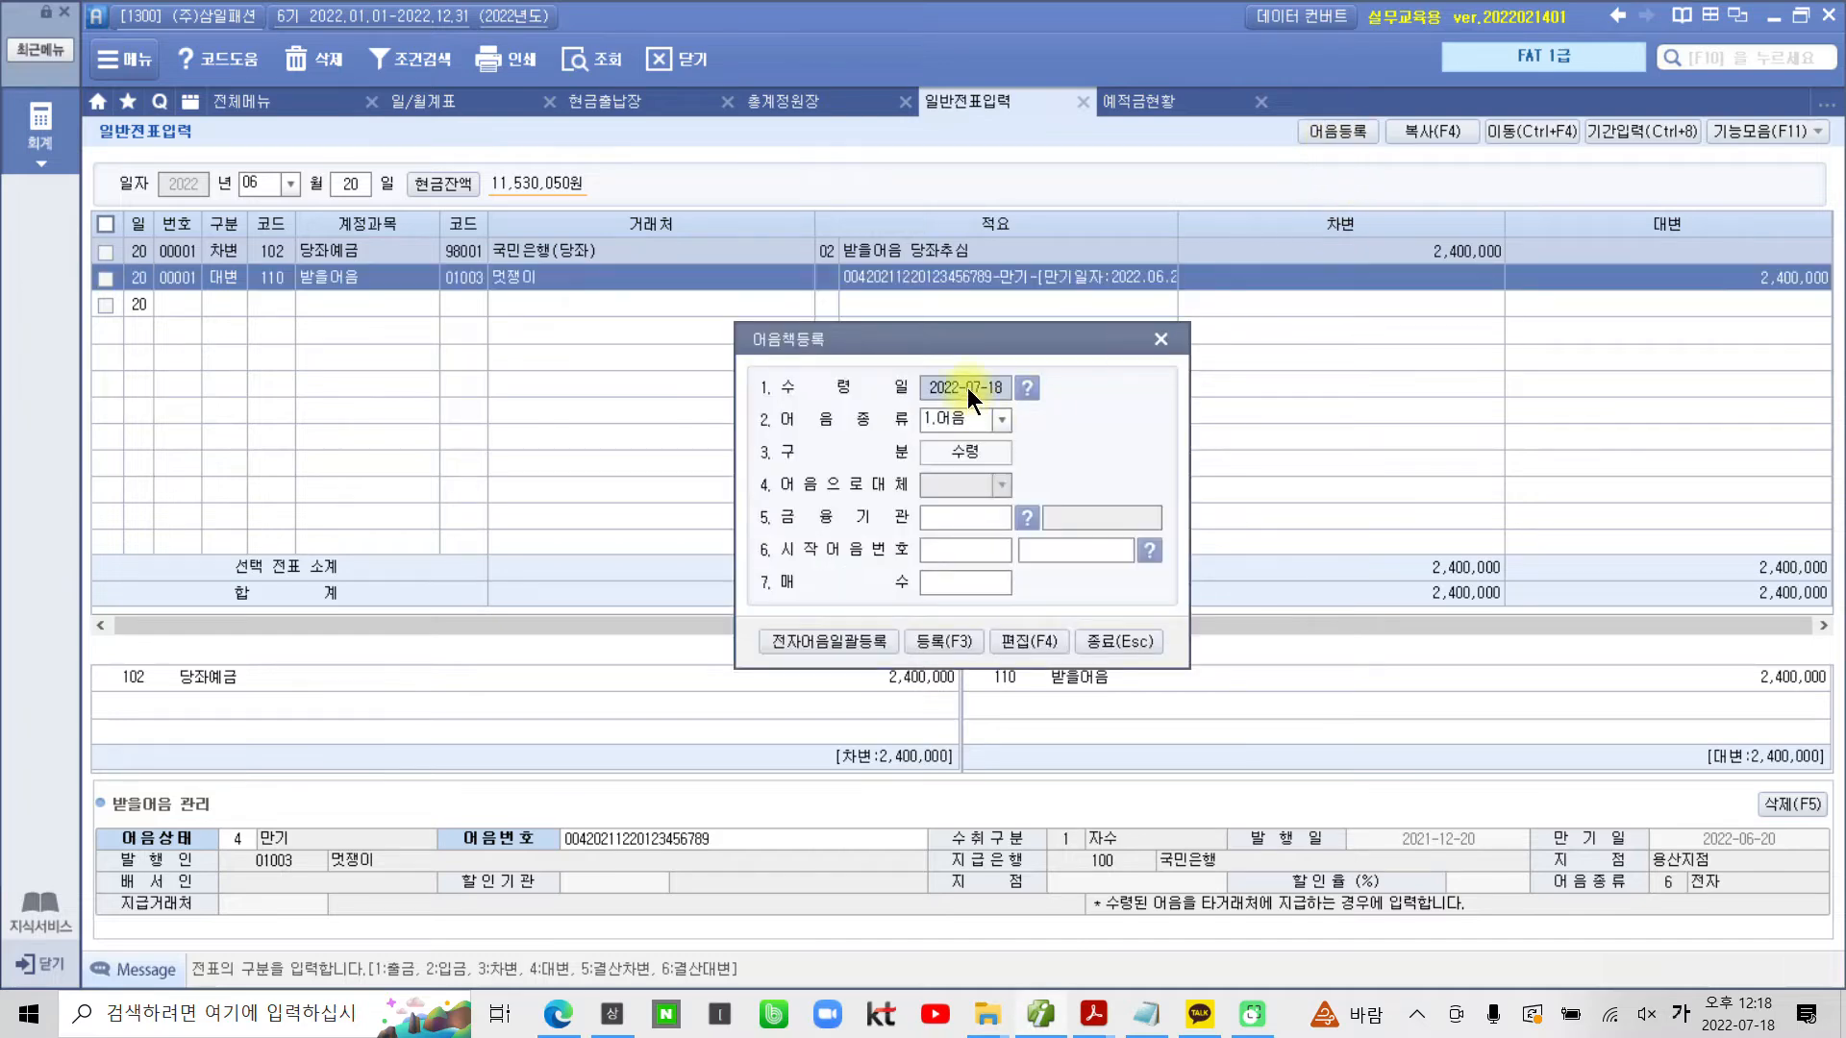
mouse_move(980, 336)
left_mouse_down()
mouse_move(936, 352)
mouse_move(1073, 416)
left_mouse_up()
left_click_drag(846, 418, 993, 454)
mouse_move(858, 507)
left_mouse_down()
mouse_move(1004, 562)
mouse_move(1019, 547)
mouse_move(1067, 585)
mouse_move(1127, 585)
left_mouse_up()
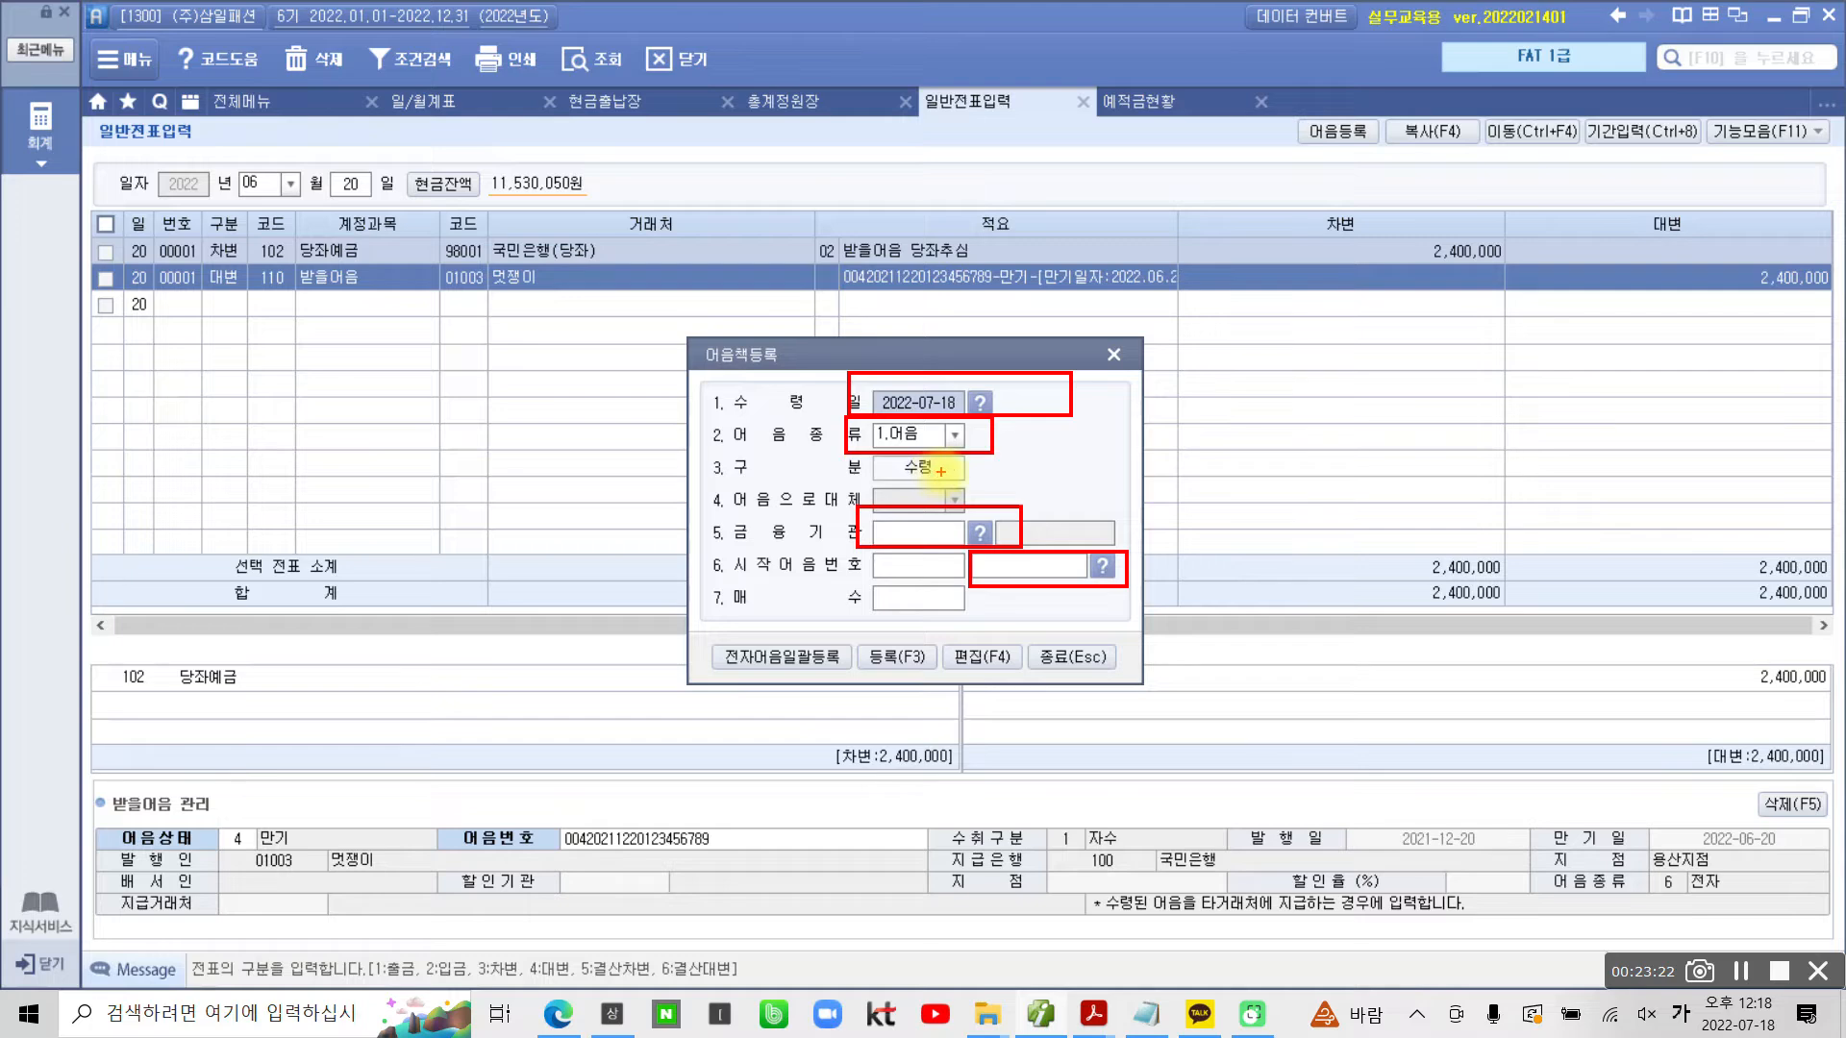
key("Escape")
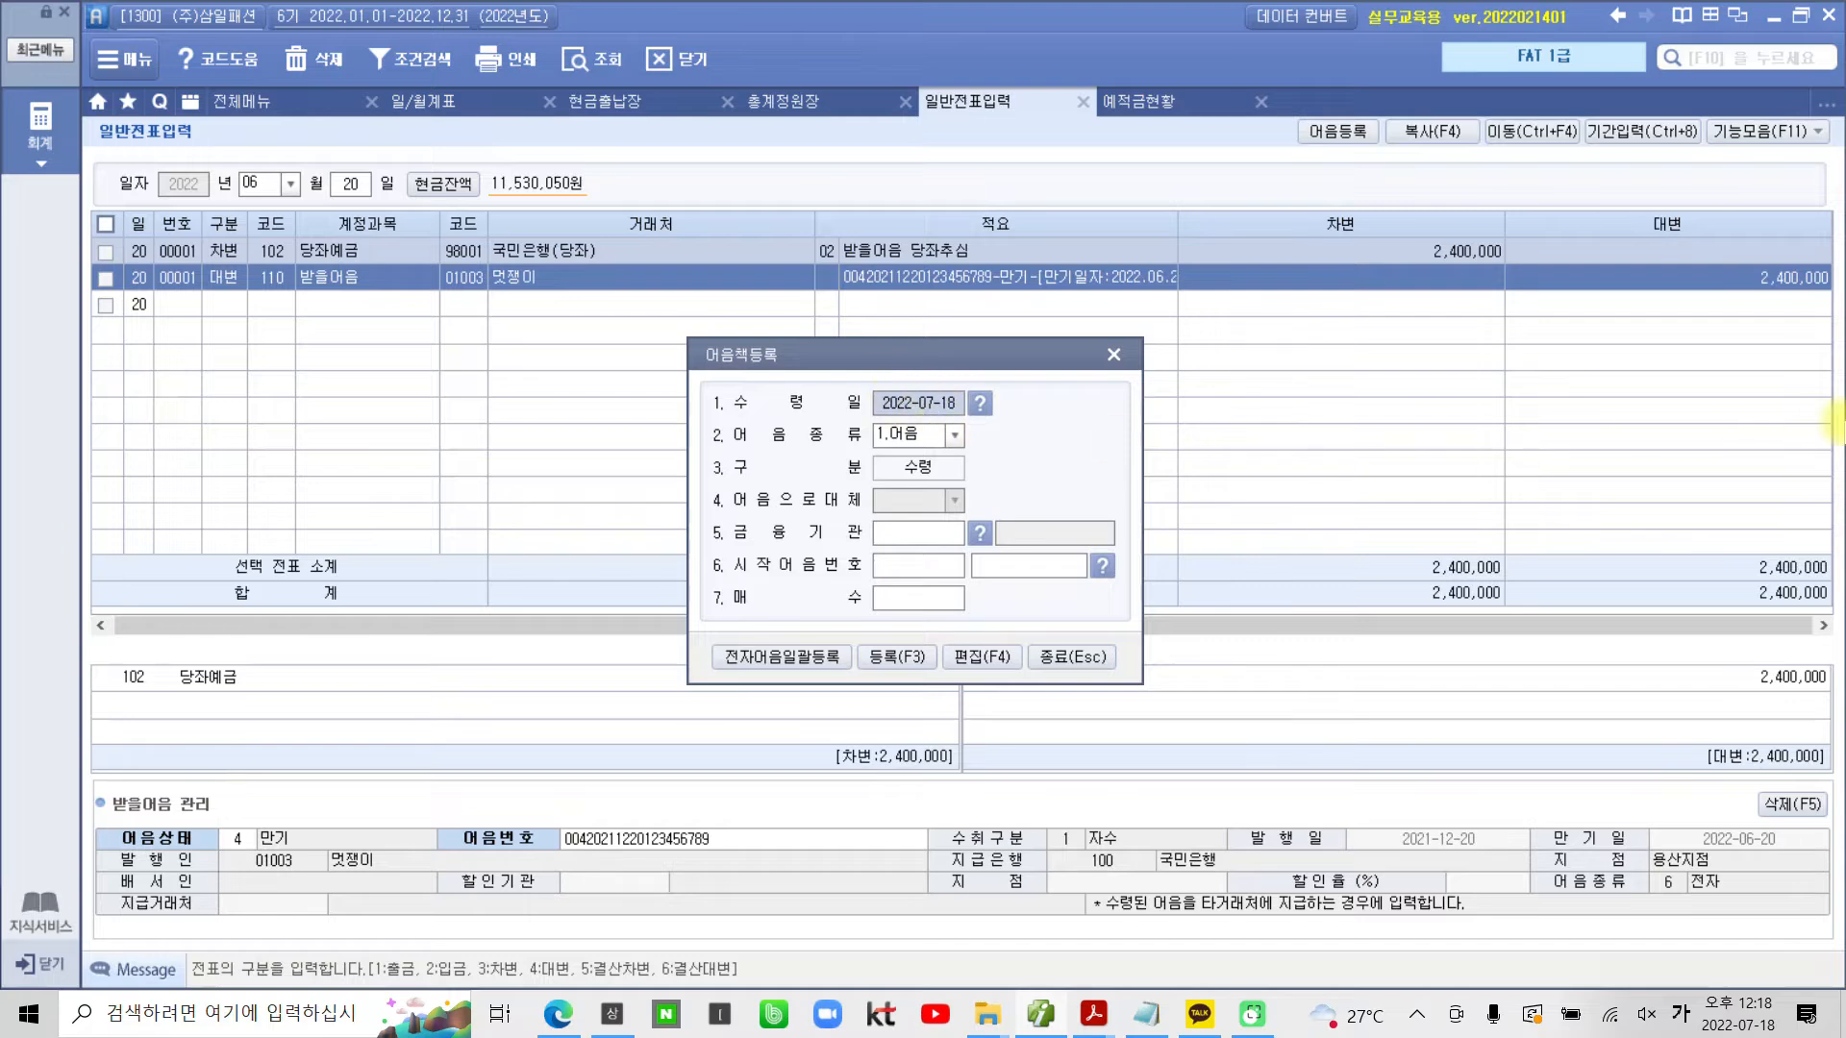
Set the 수령일 to 2022-06-30 and the 어음종류 to 4.전자 in 어음책등록
type("2022-")
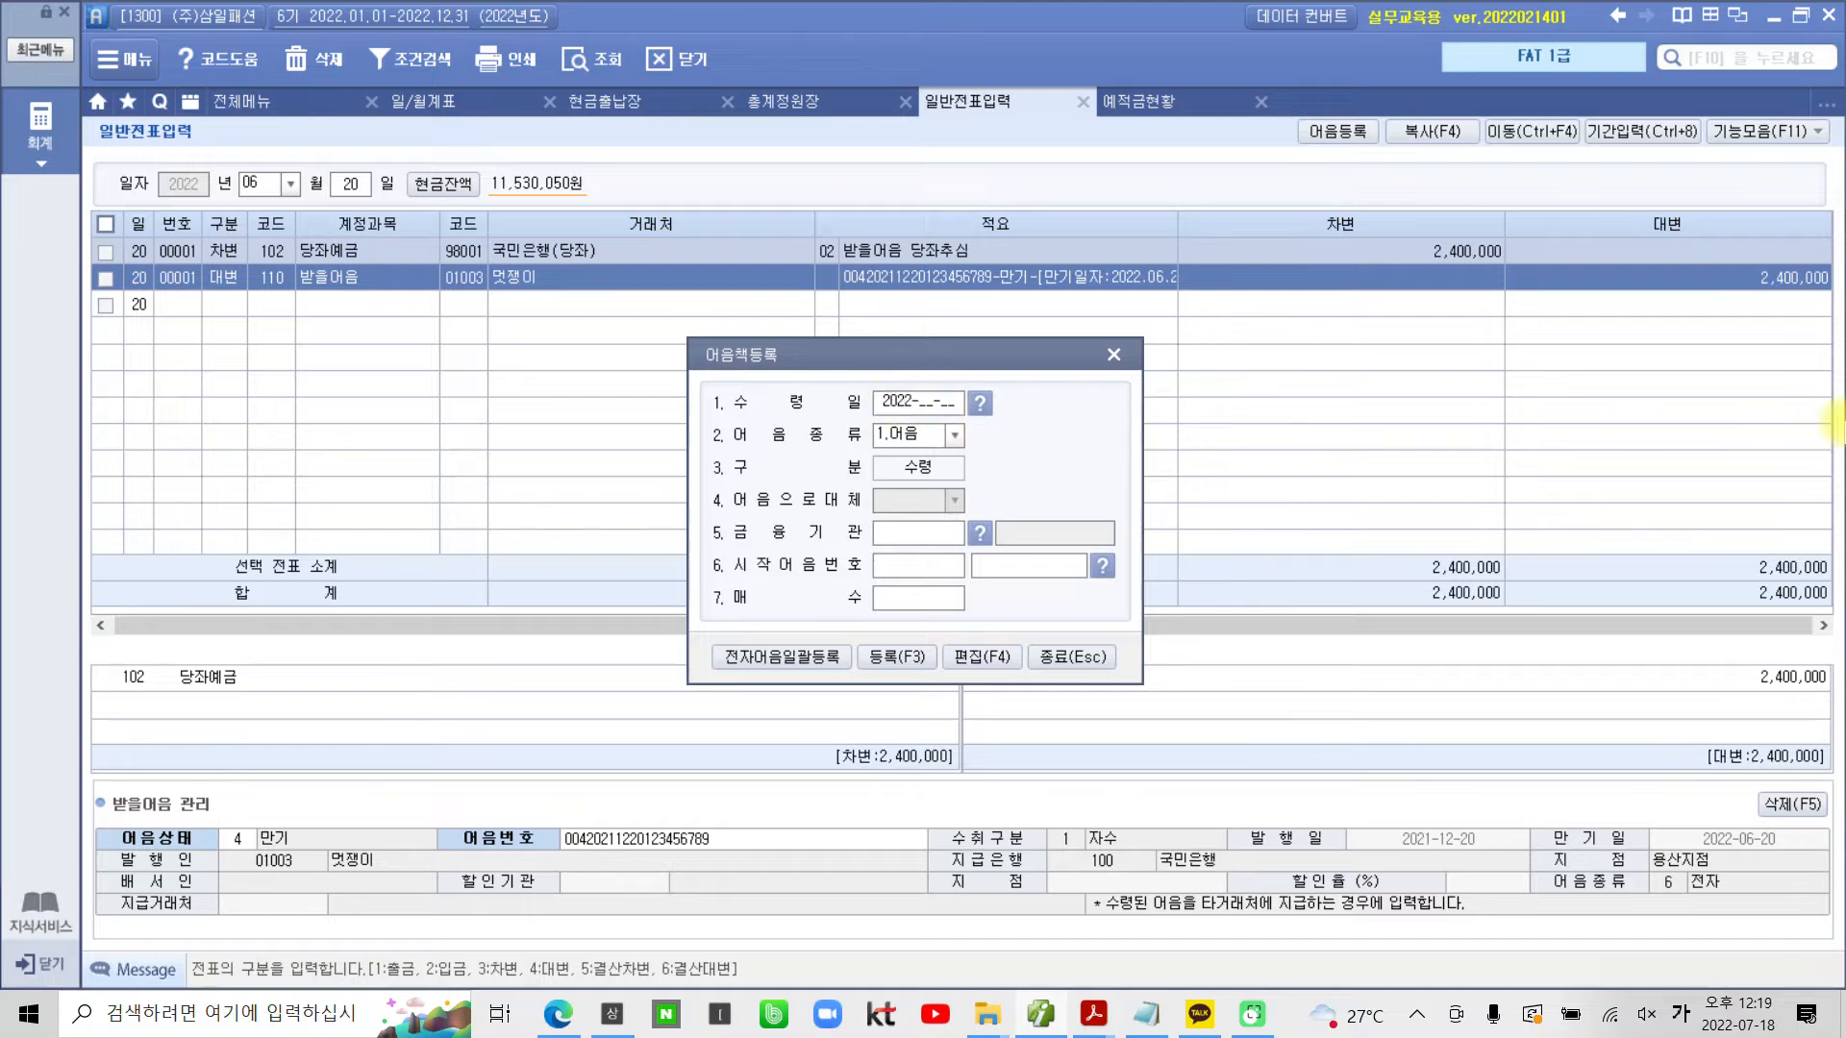
type("06-30")
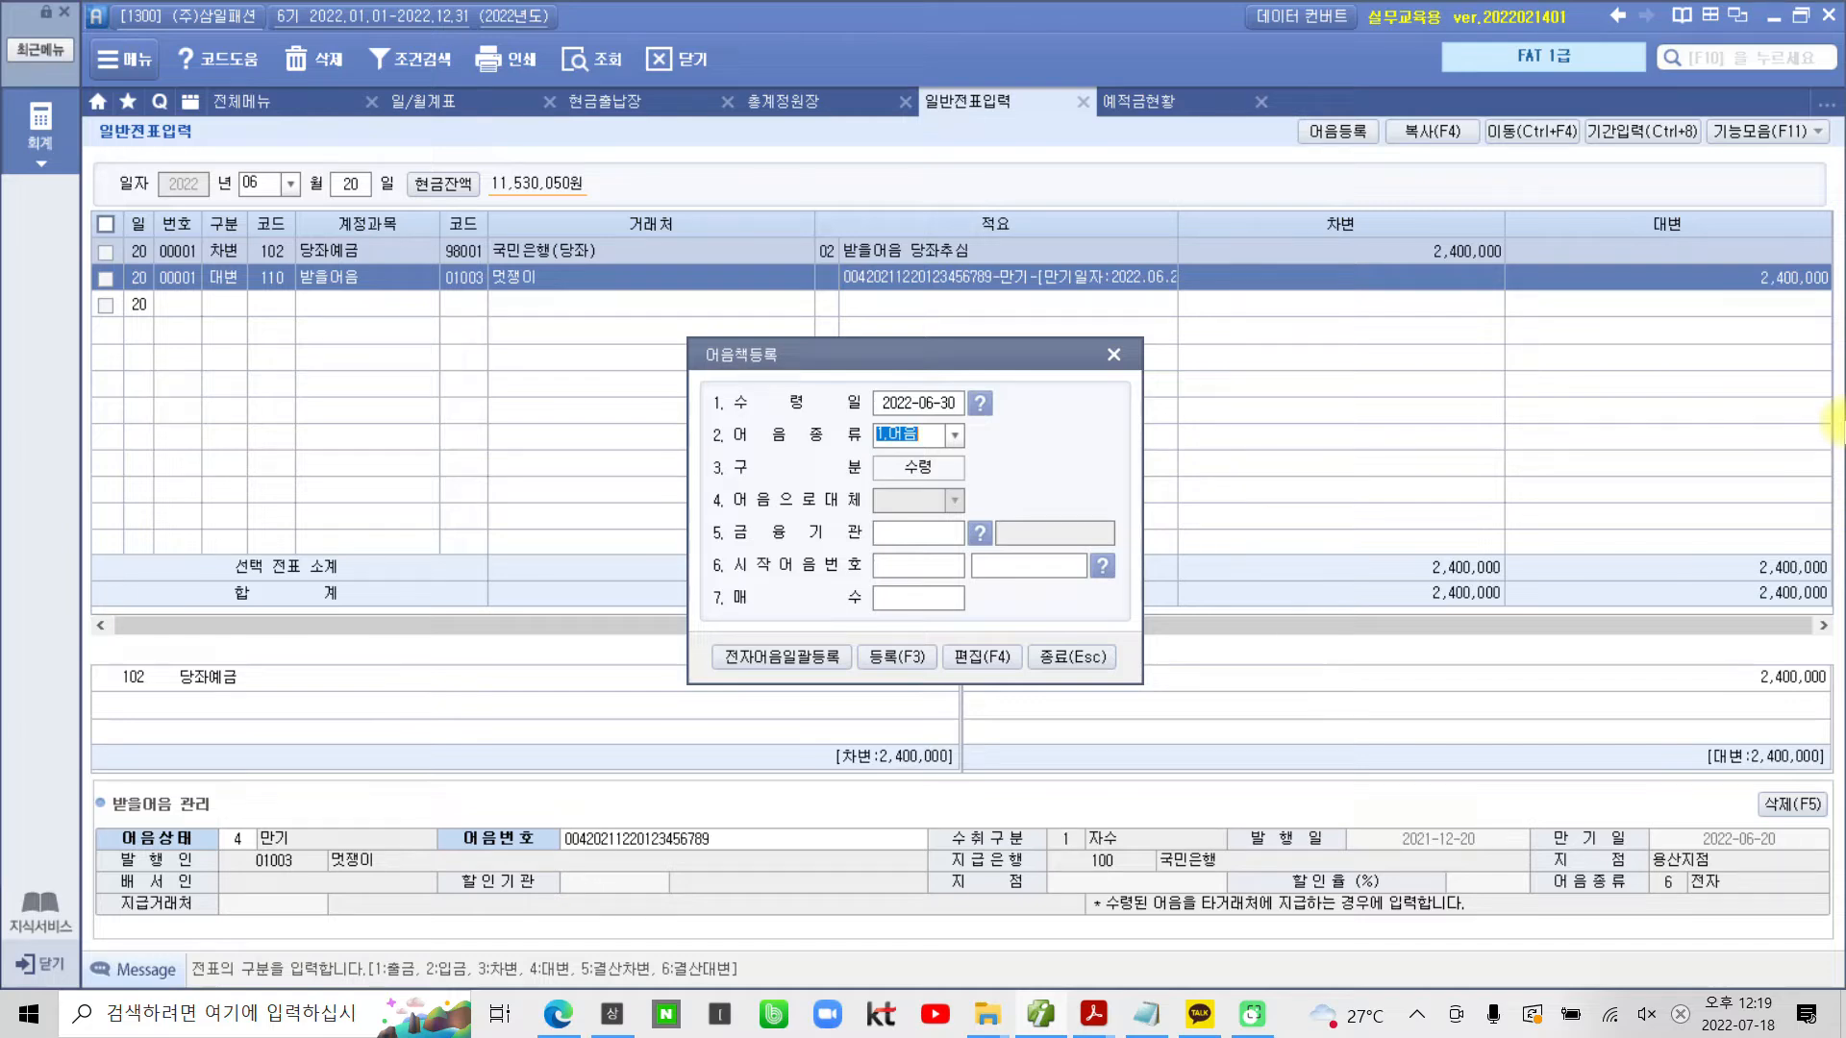
left_click(955, 435)
left_click(955, 436)
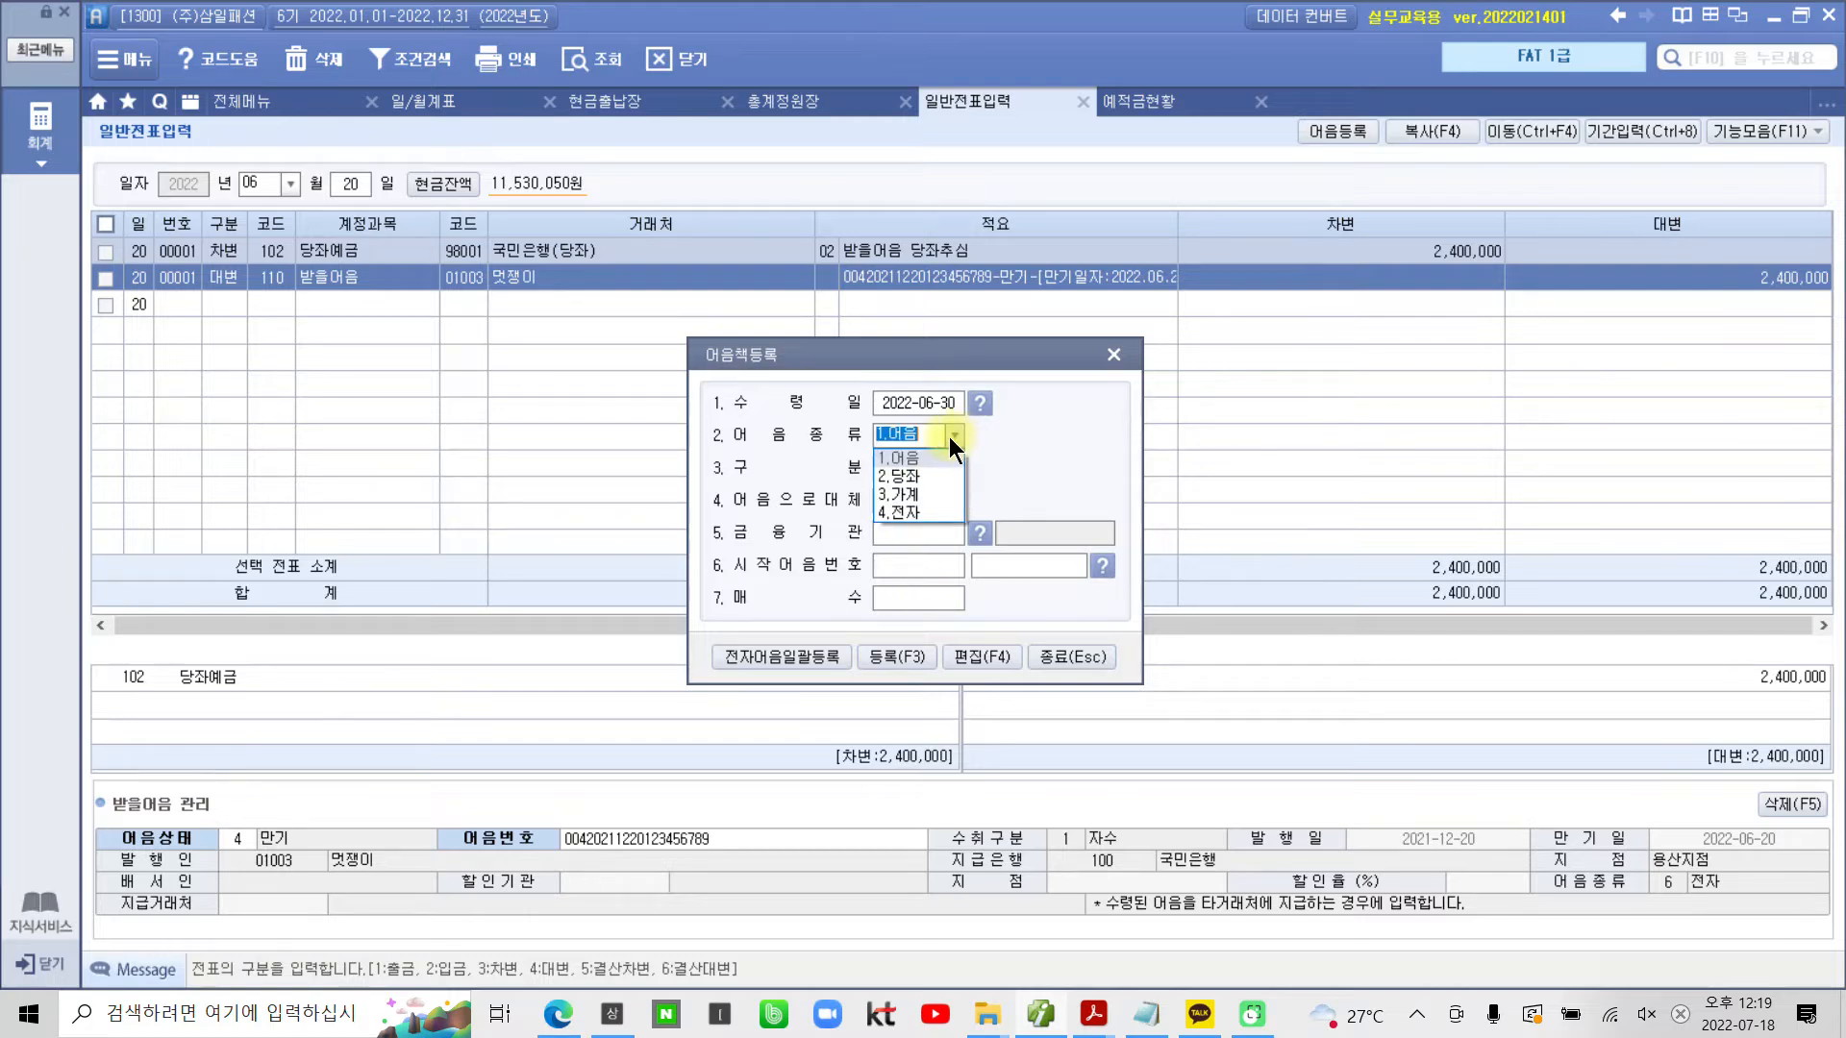
left_click(894, 512)
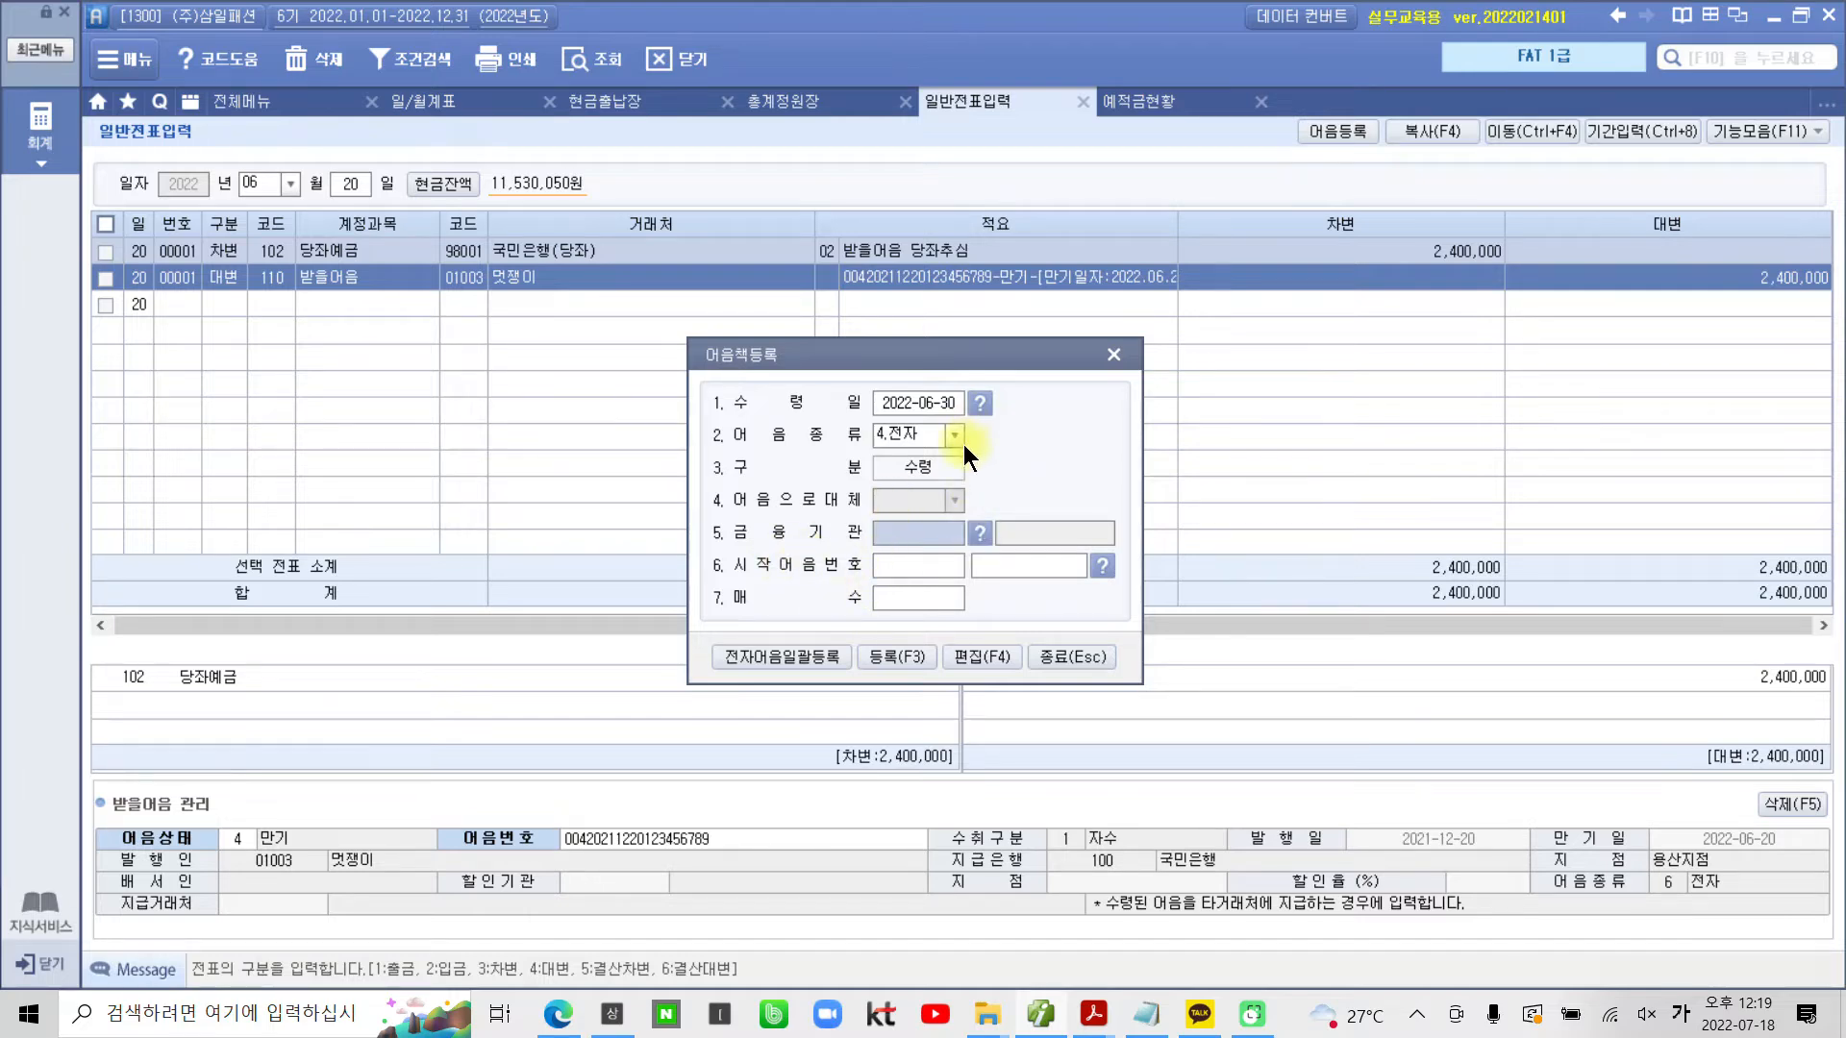
Choose 98001 국민은행(당좌) as the 금융기관 in 어음책등록
double_click(921, 534)
left_click(717, 387)
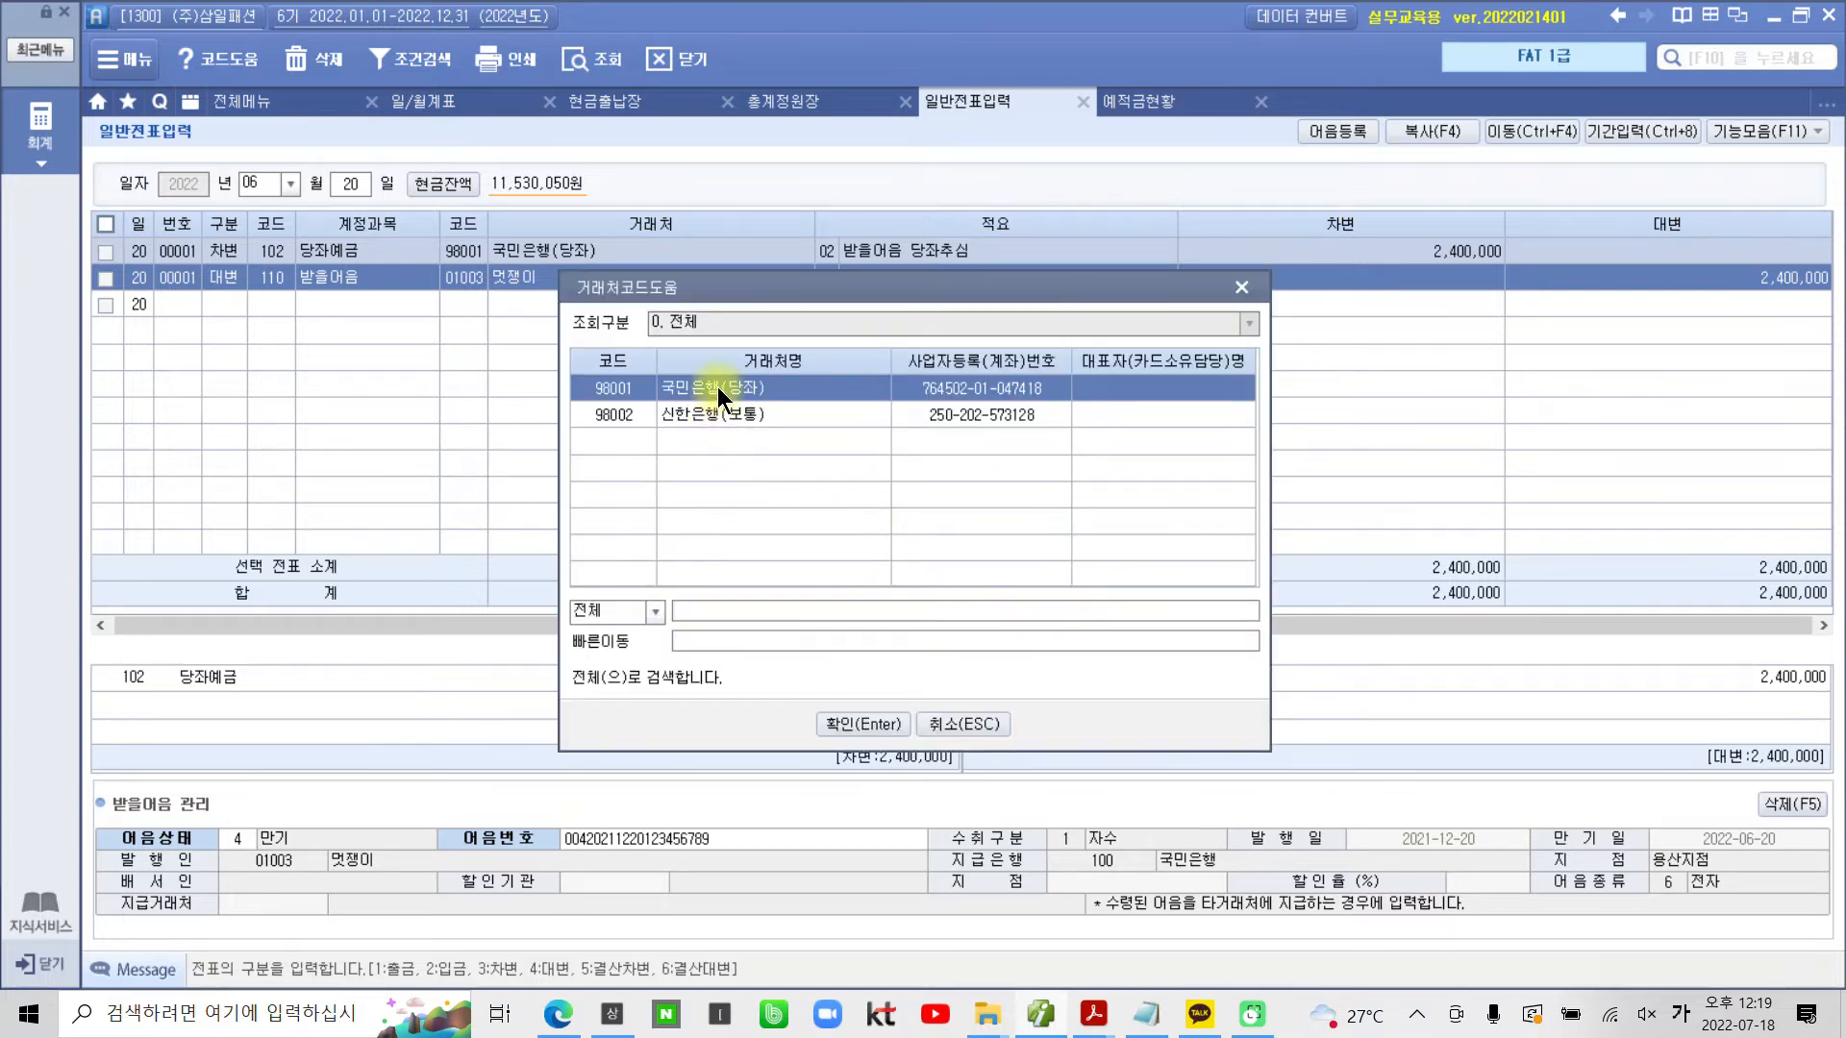
left_click(861, 721)
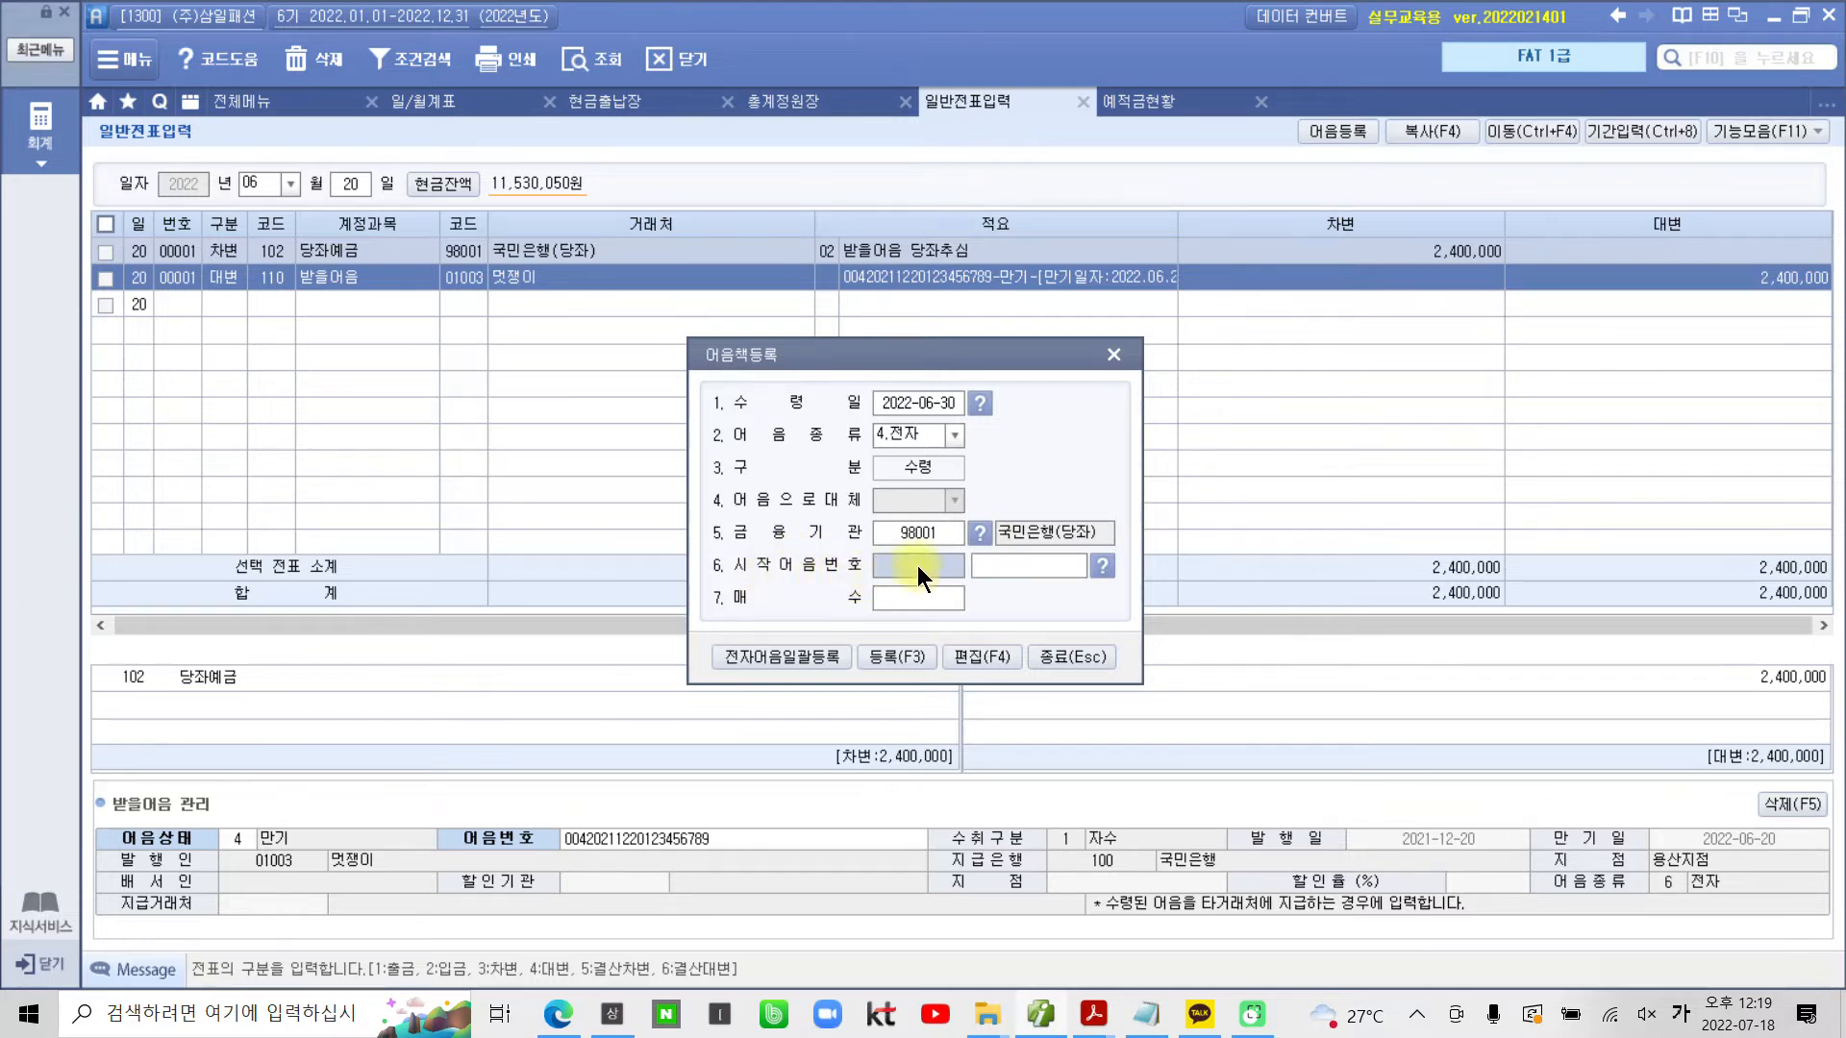
left_click(990, 565)
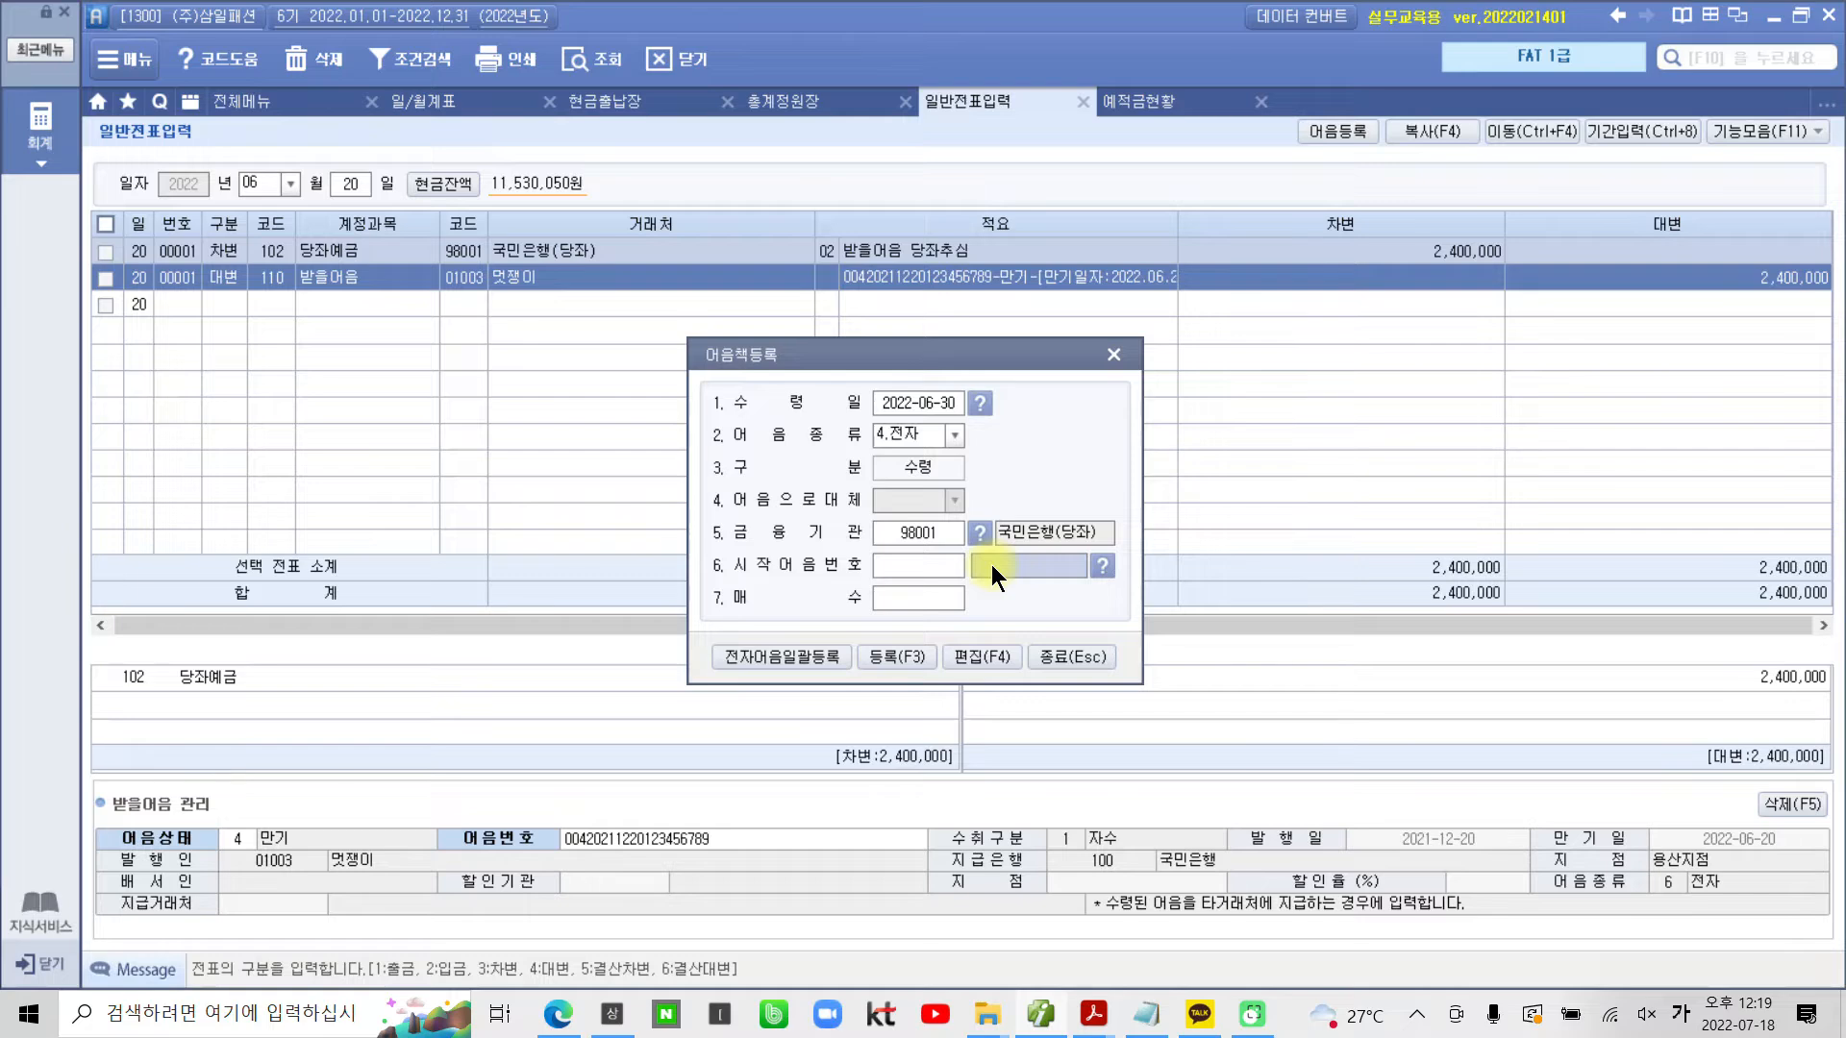
left_click(937, 569)
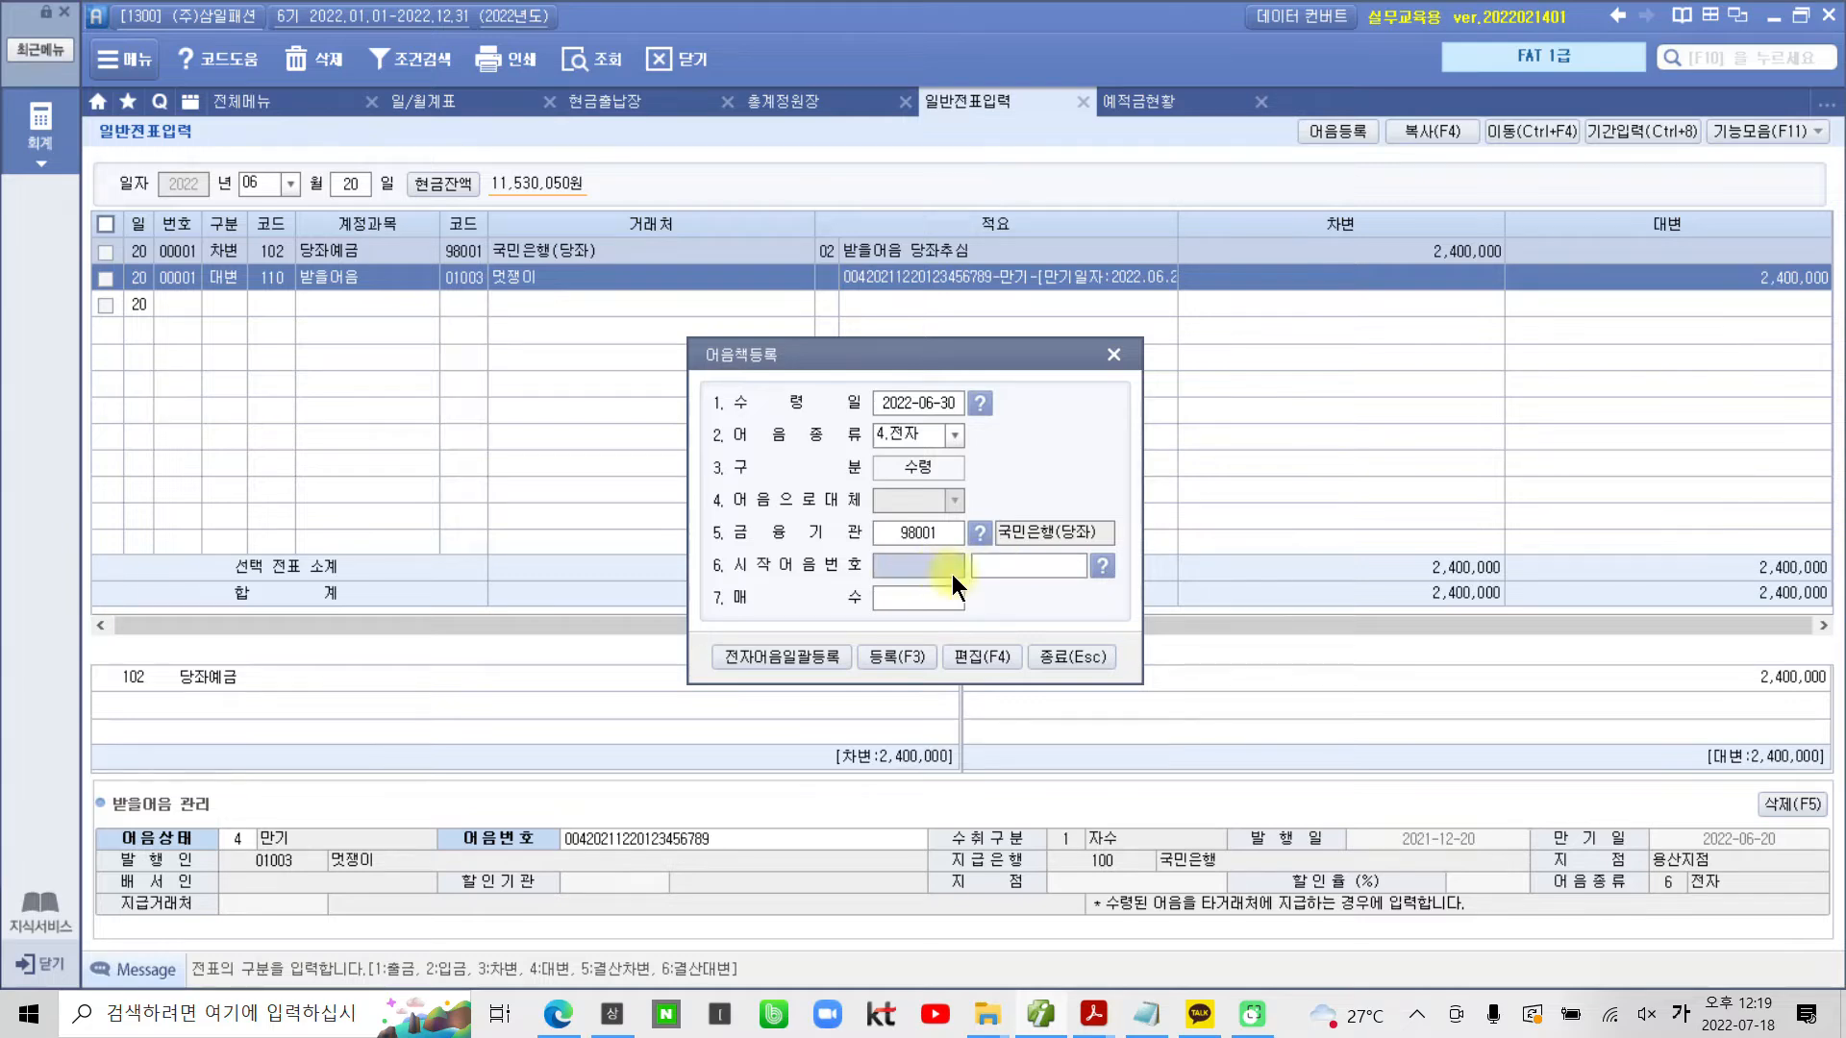
left_click(1023, 563)
left_click(902, 562)
left_click(1009, 559)
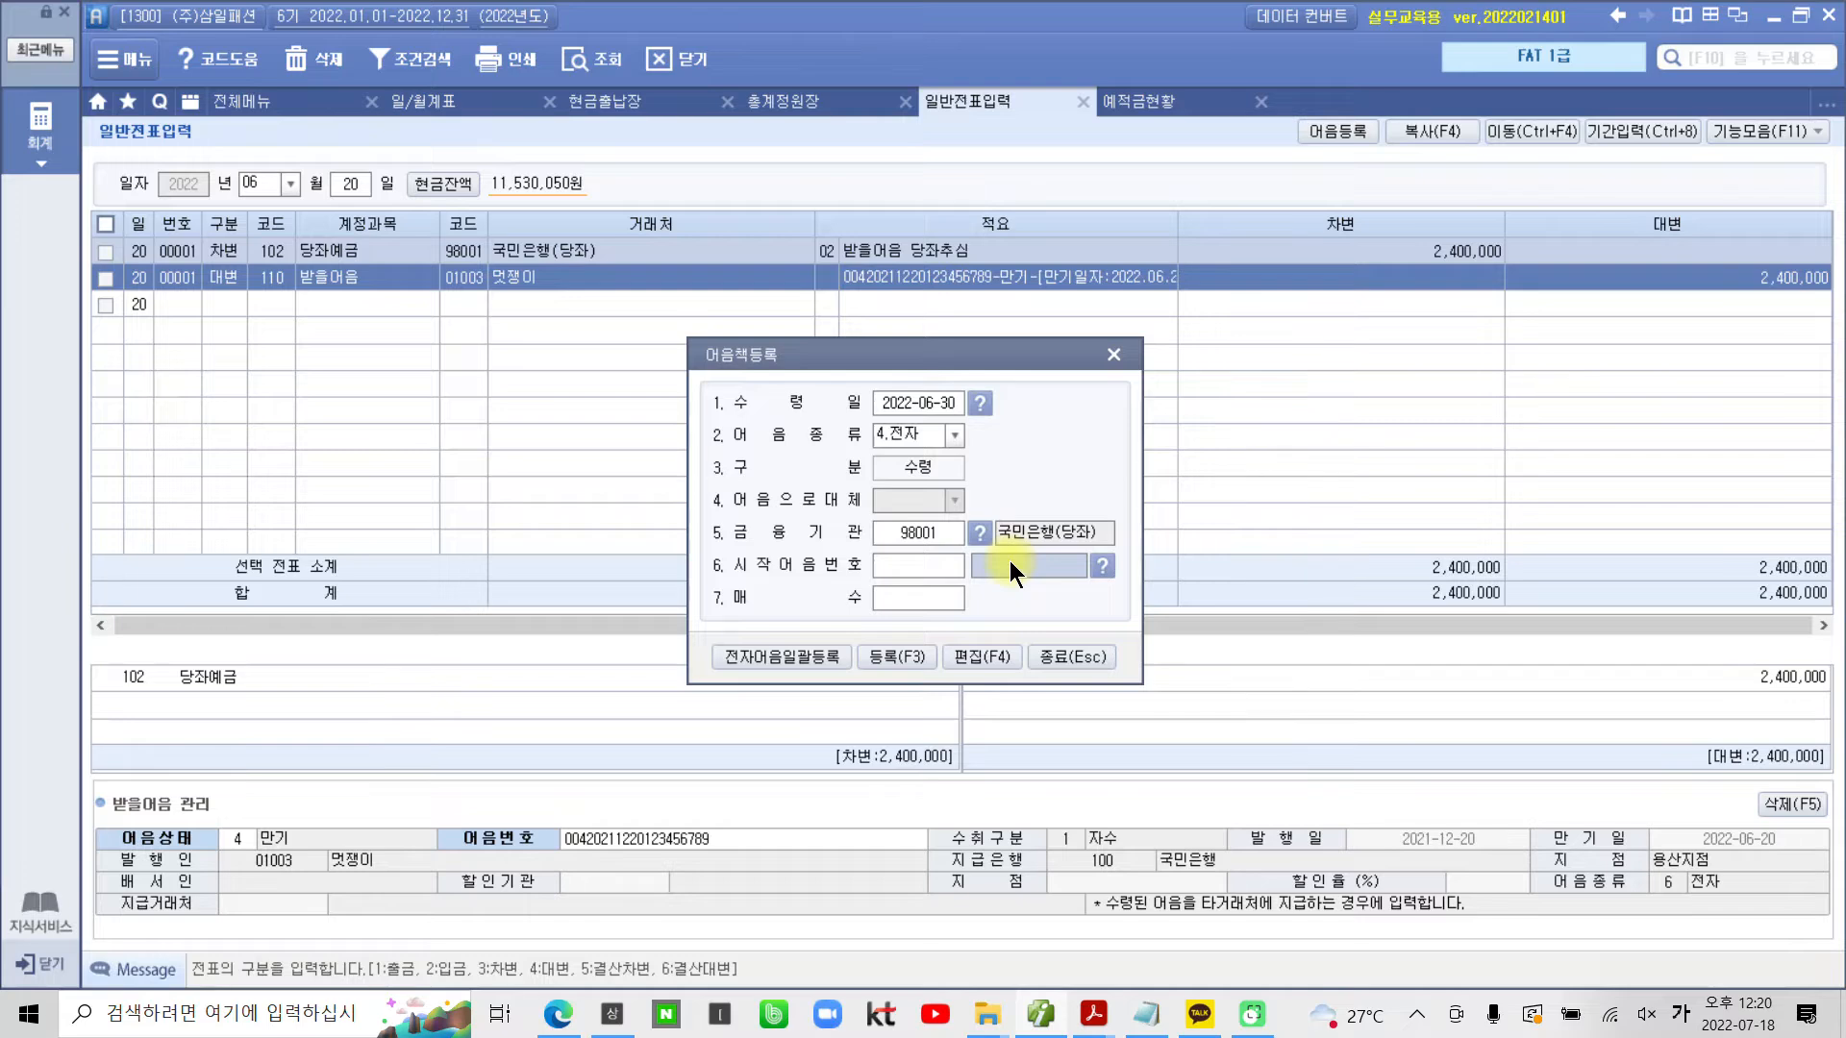
left_click(1009, 566)
type("004")
type("2022")
type("0630")
type("1234567")
type("89")
key("Return")
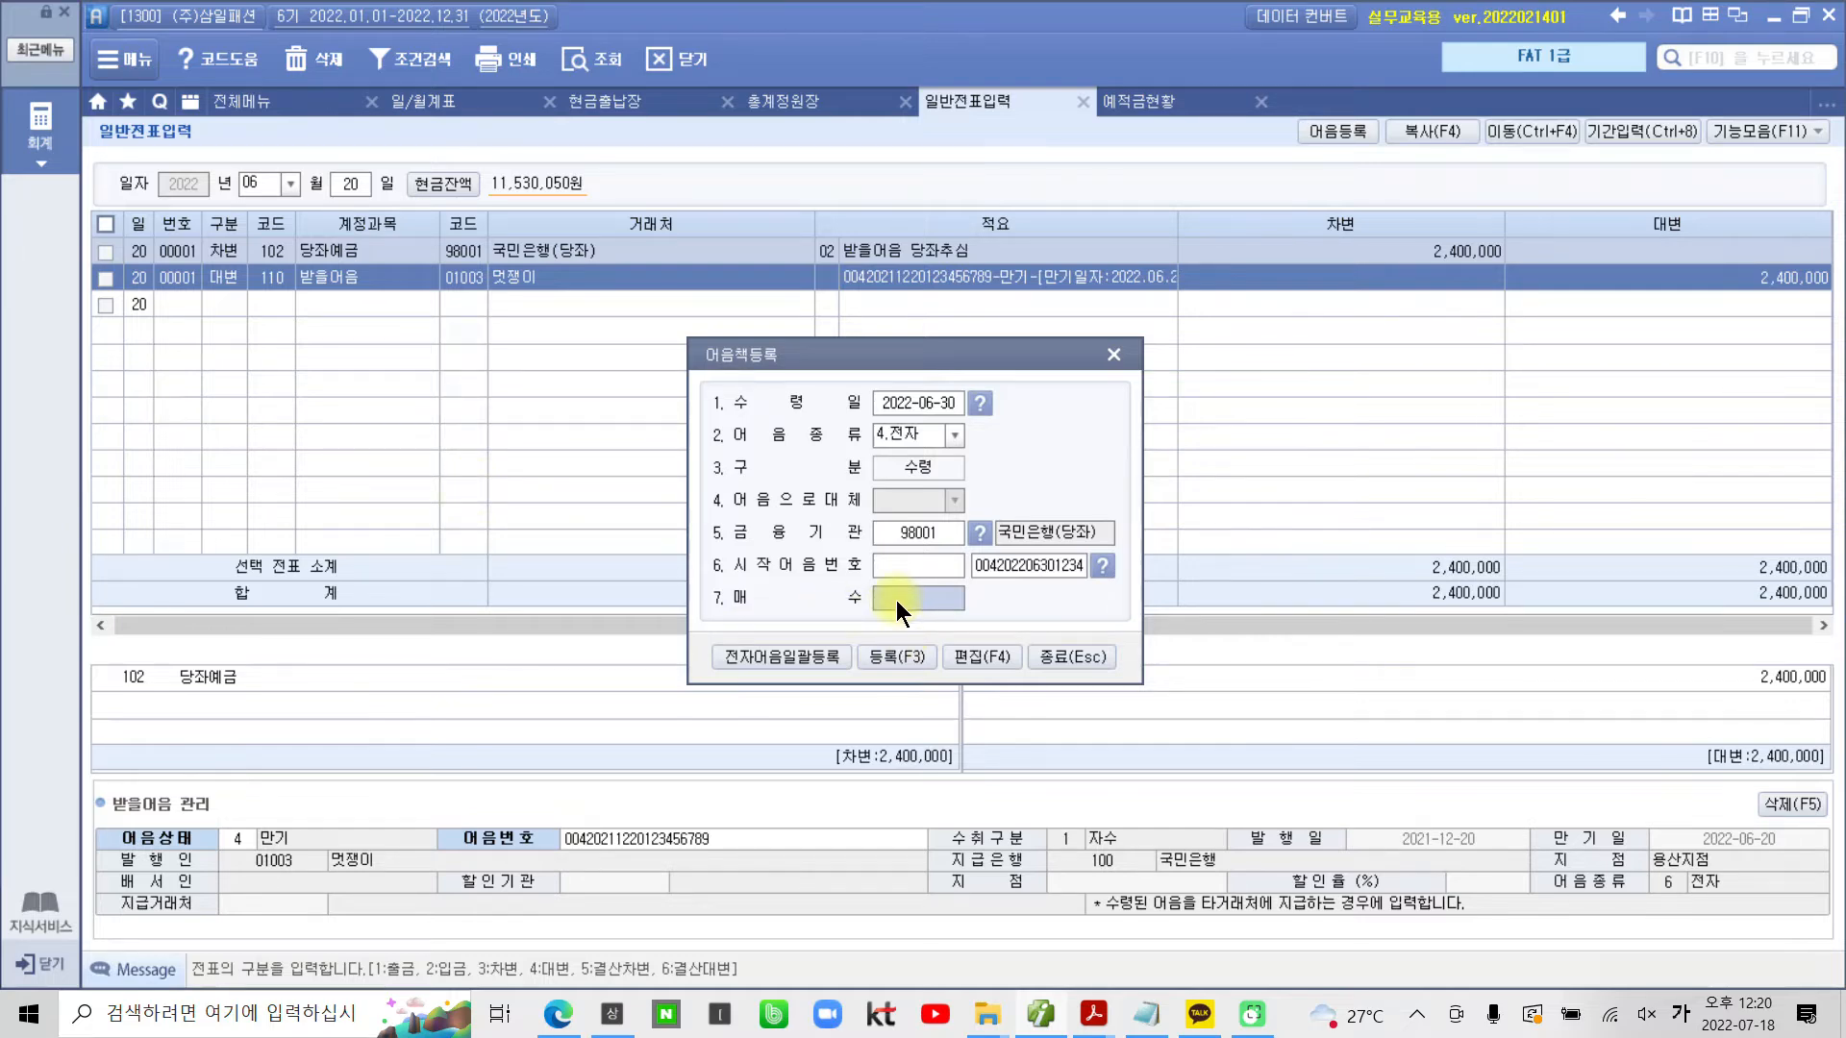
Set the 매수 to 1, box 등록 in red, and register the note without continuing to another registration
type("1")
key("Return")
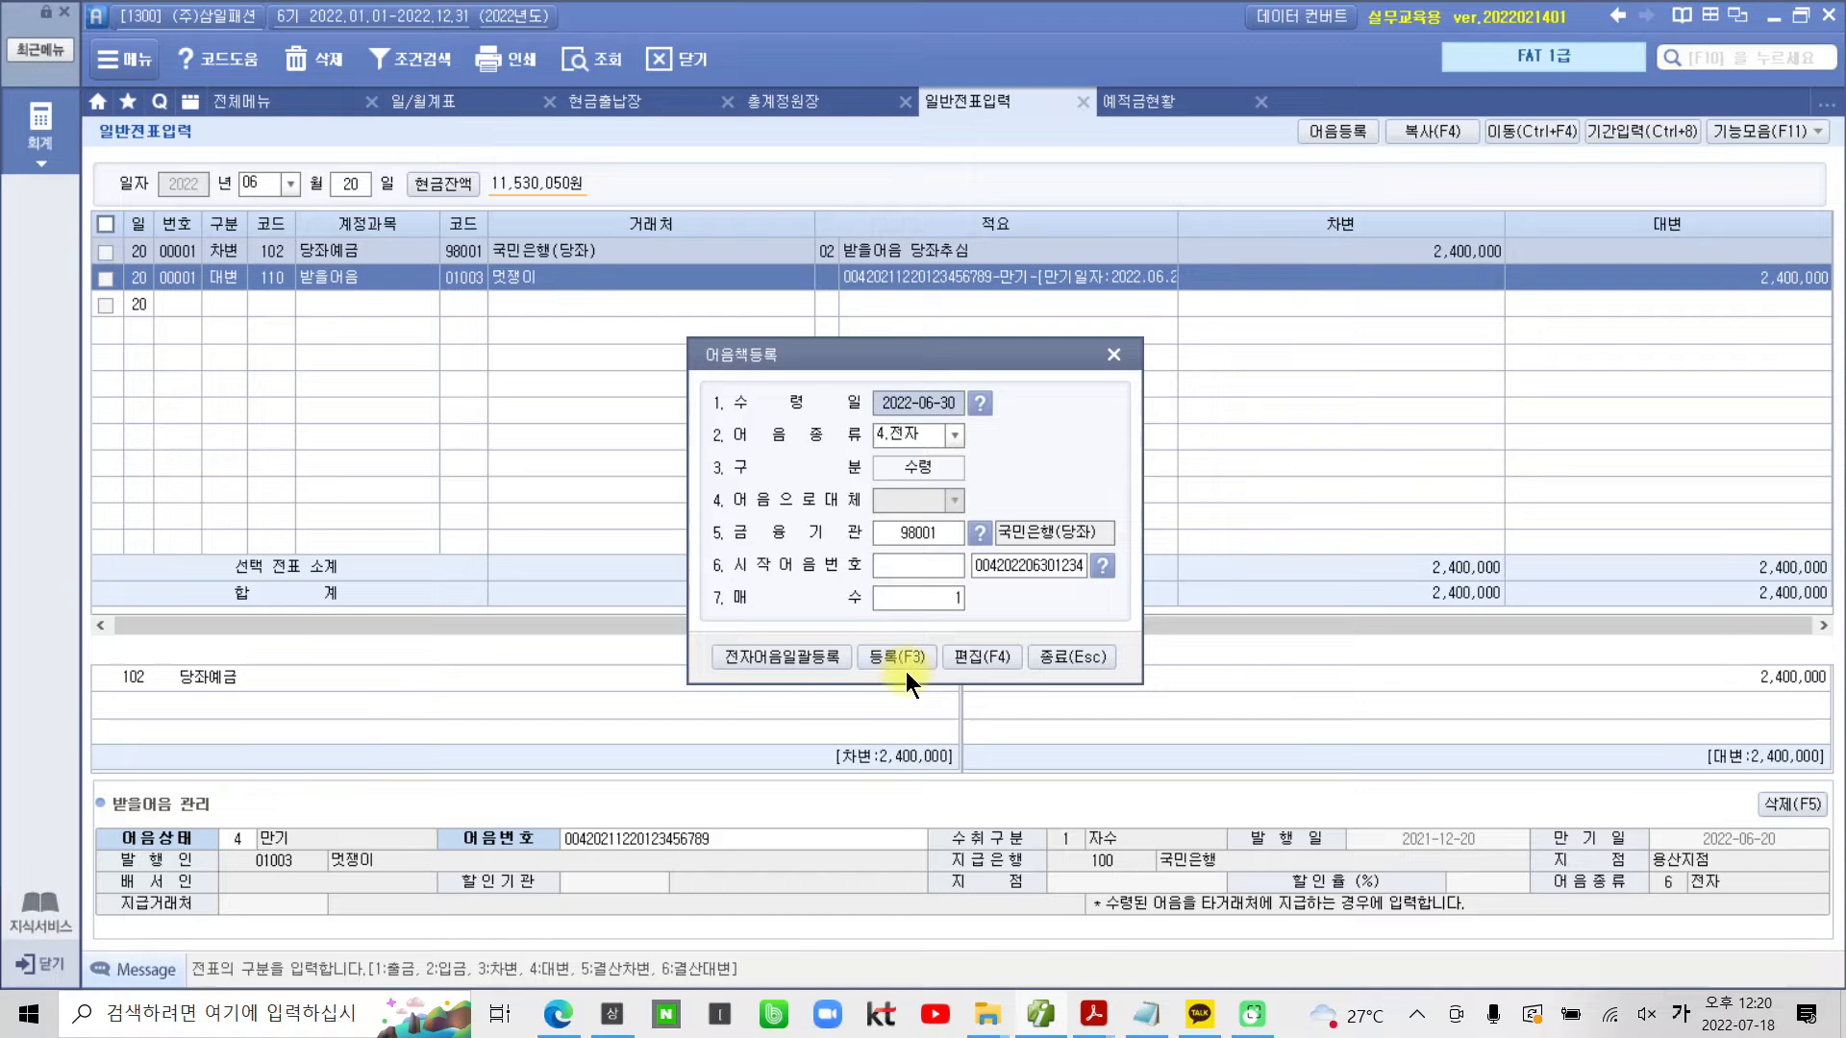
mouse_move(850, 634)
left_mouse_down()
mouse_move(947, 685)
mouse_move(893, 678)
left_mouse_up()
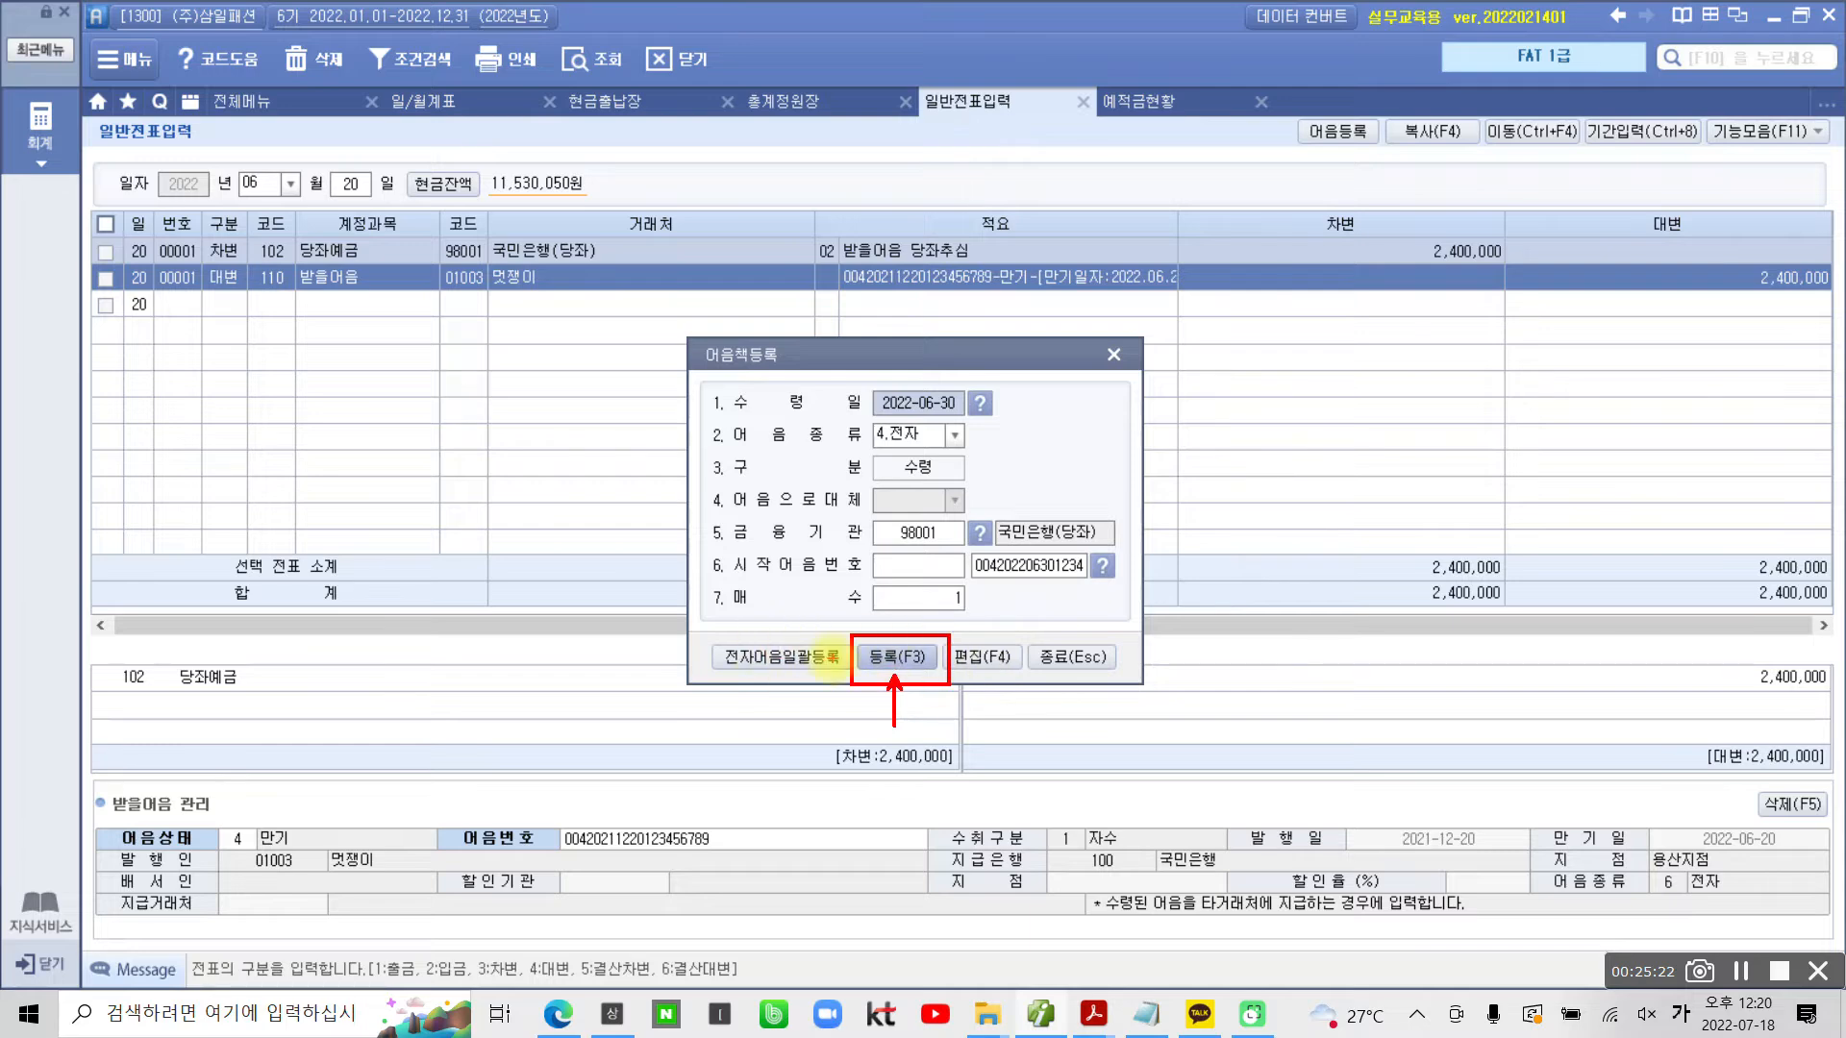
left_click(908, 657)
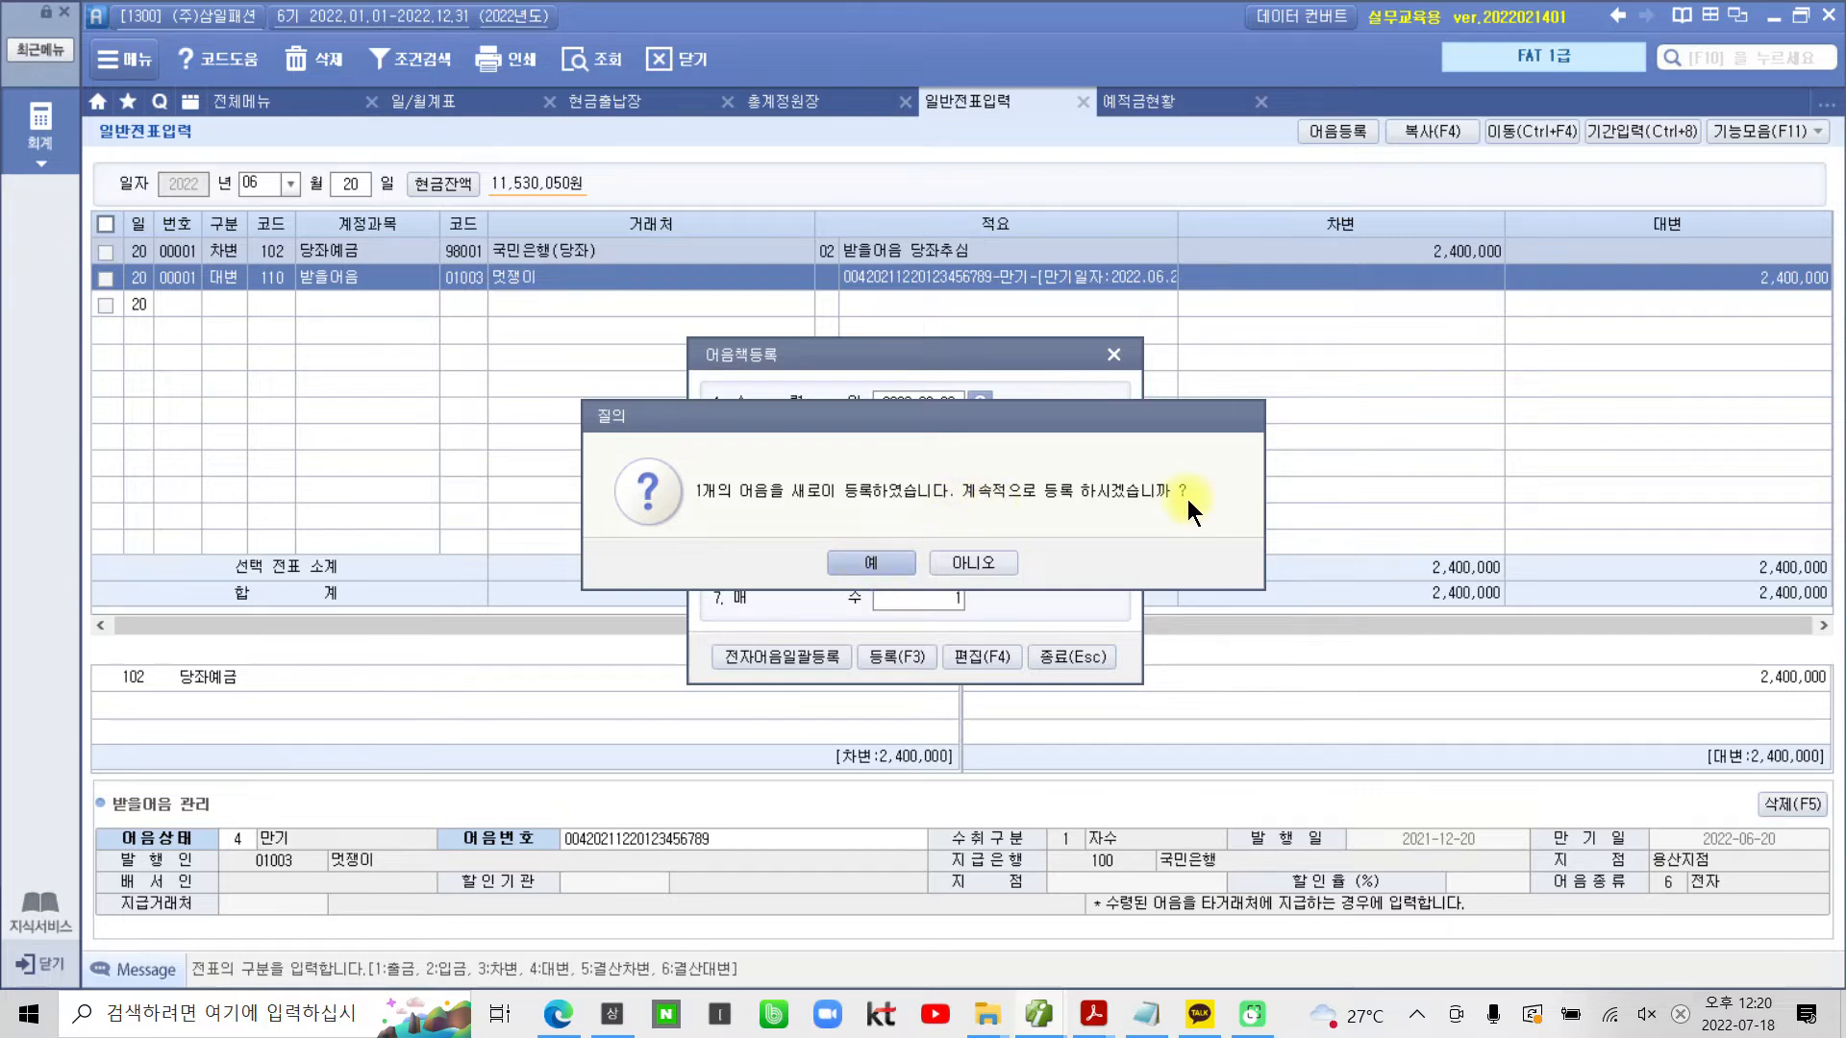
left_click(990, 560)
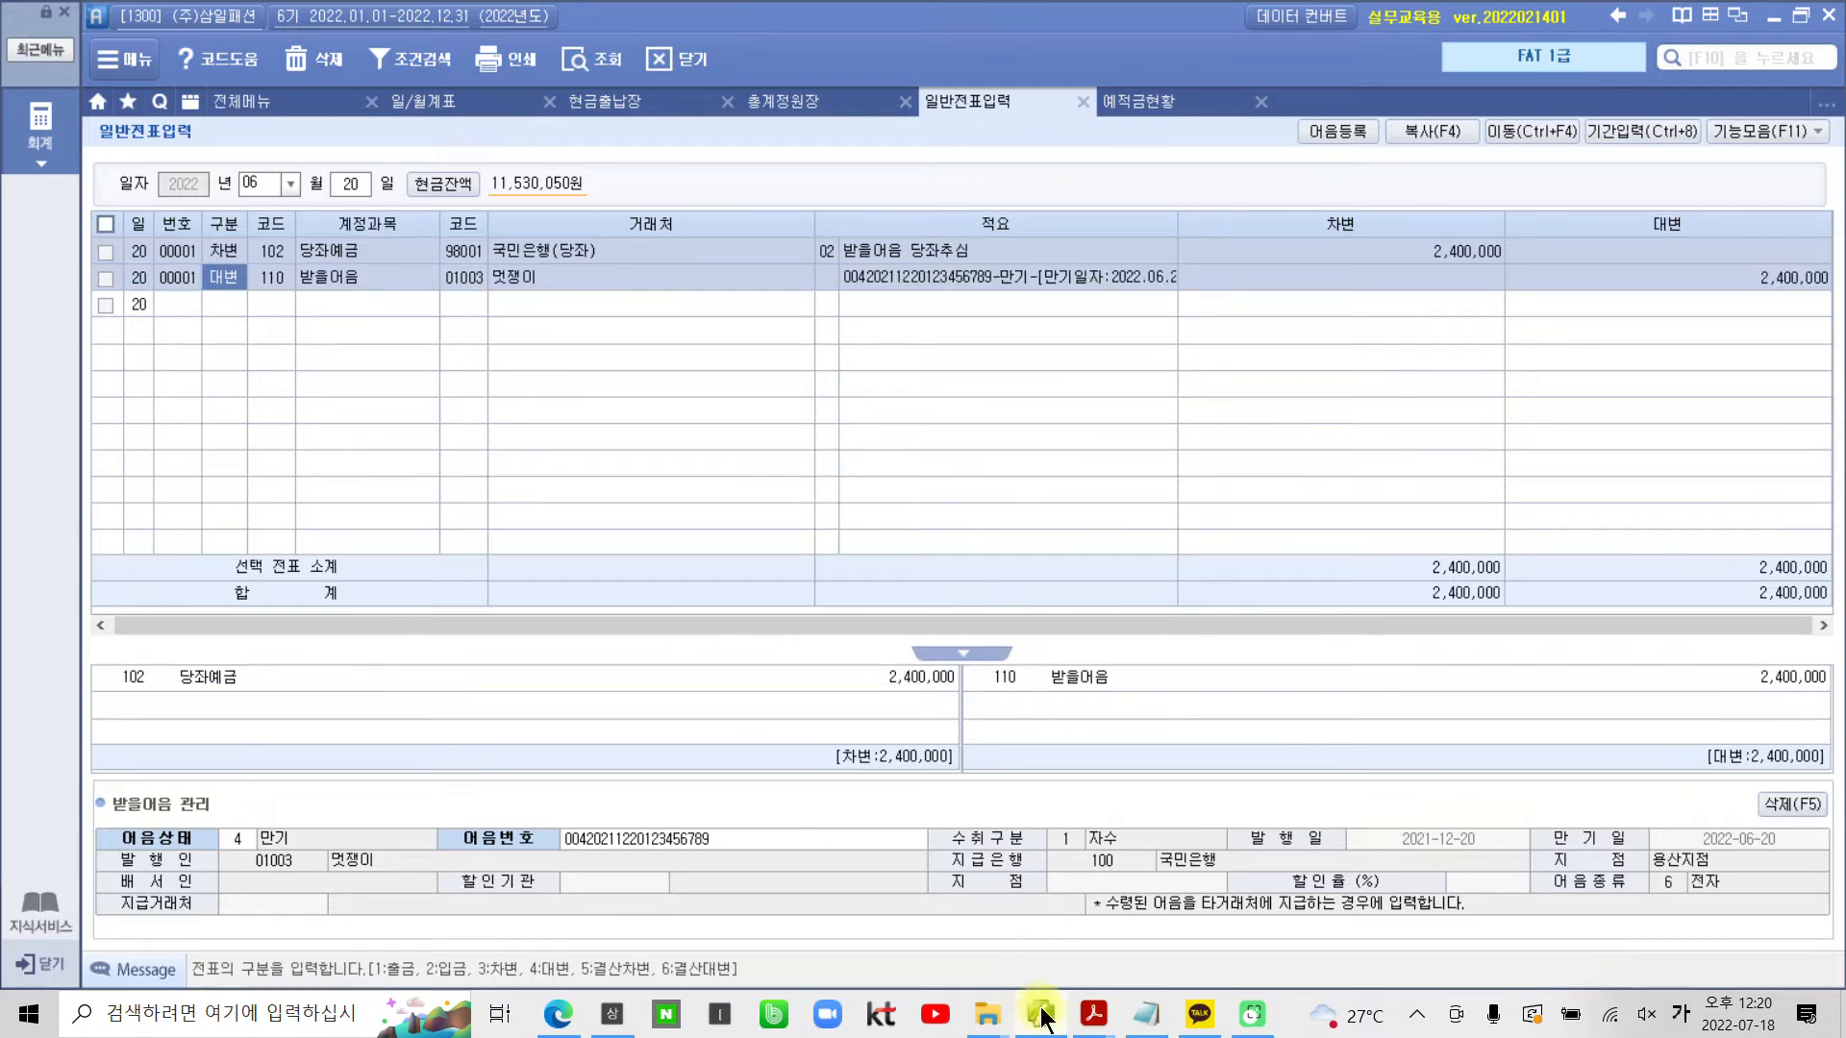
Switch to the PDF in Acrobat Reader and highlight 전자어음등록을 수행하시오 in 수행 2
mouse_move(1063, 1016)
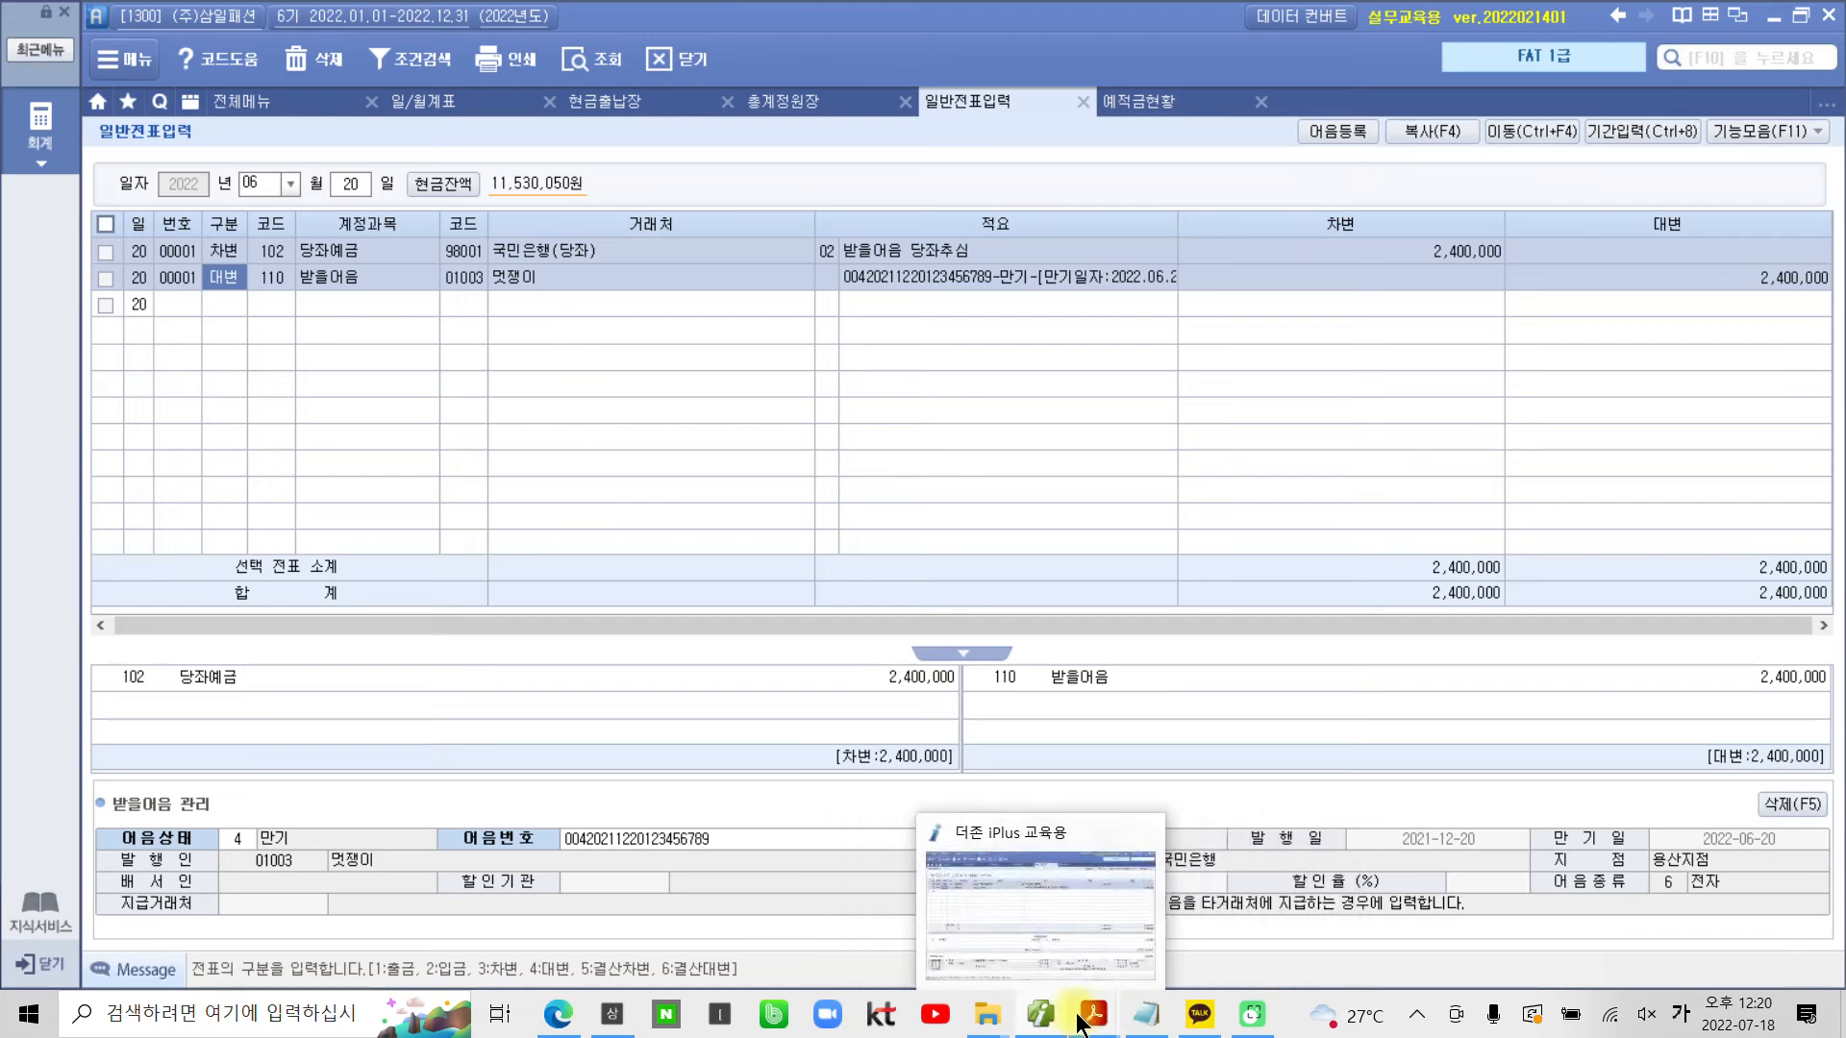
left_click(943, 923)
scroll(783, 793, "down", 2)
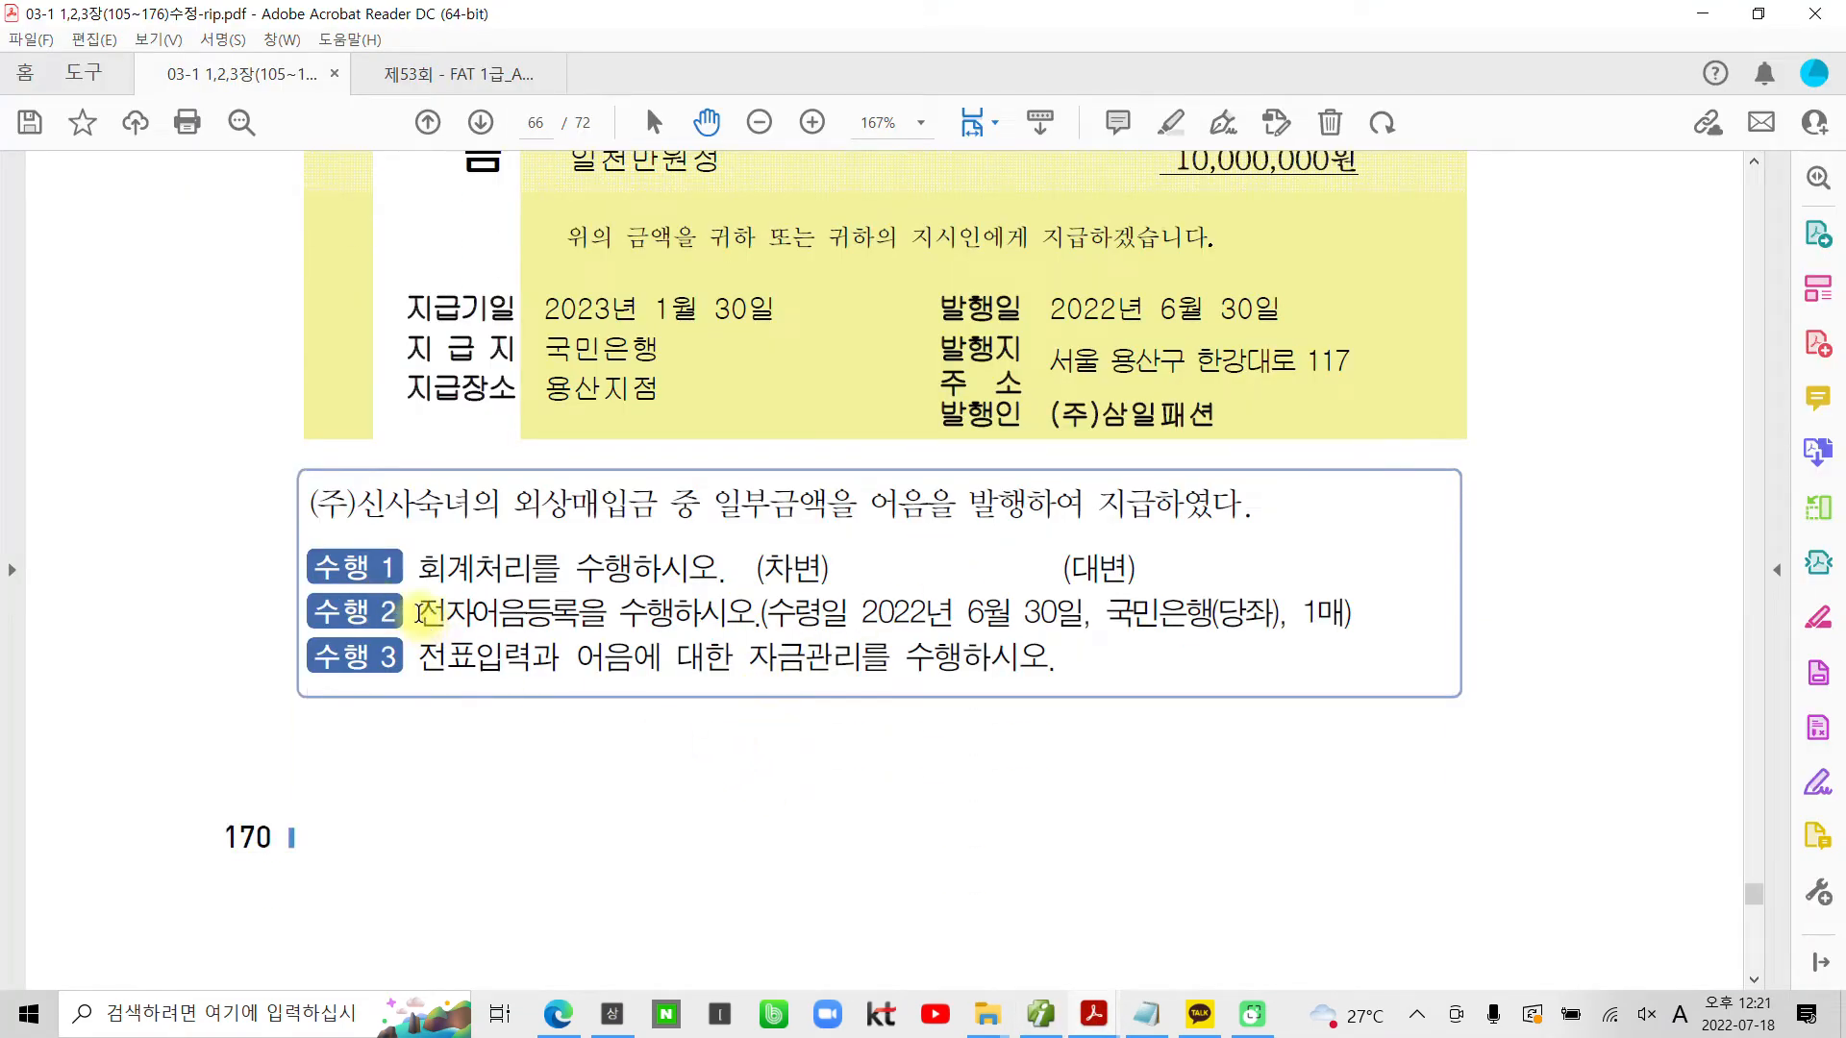
left_click_drag(419, 612, 721, 617)
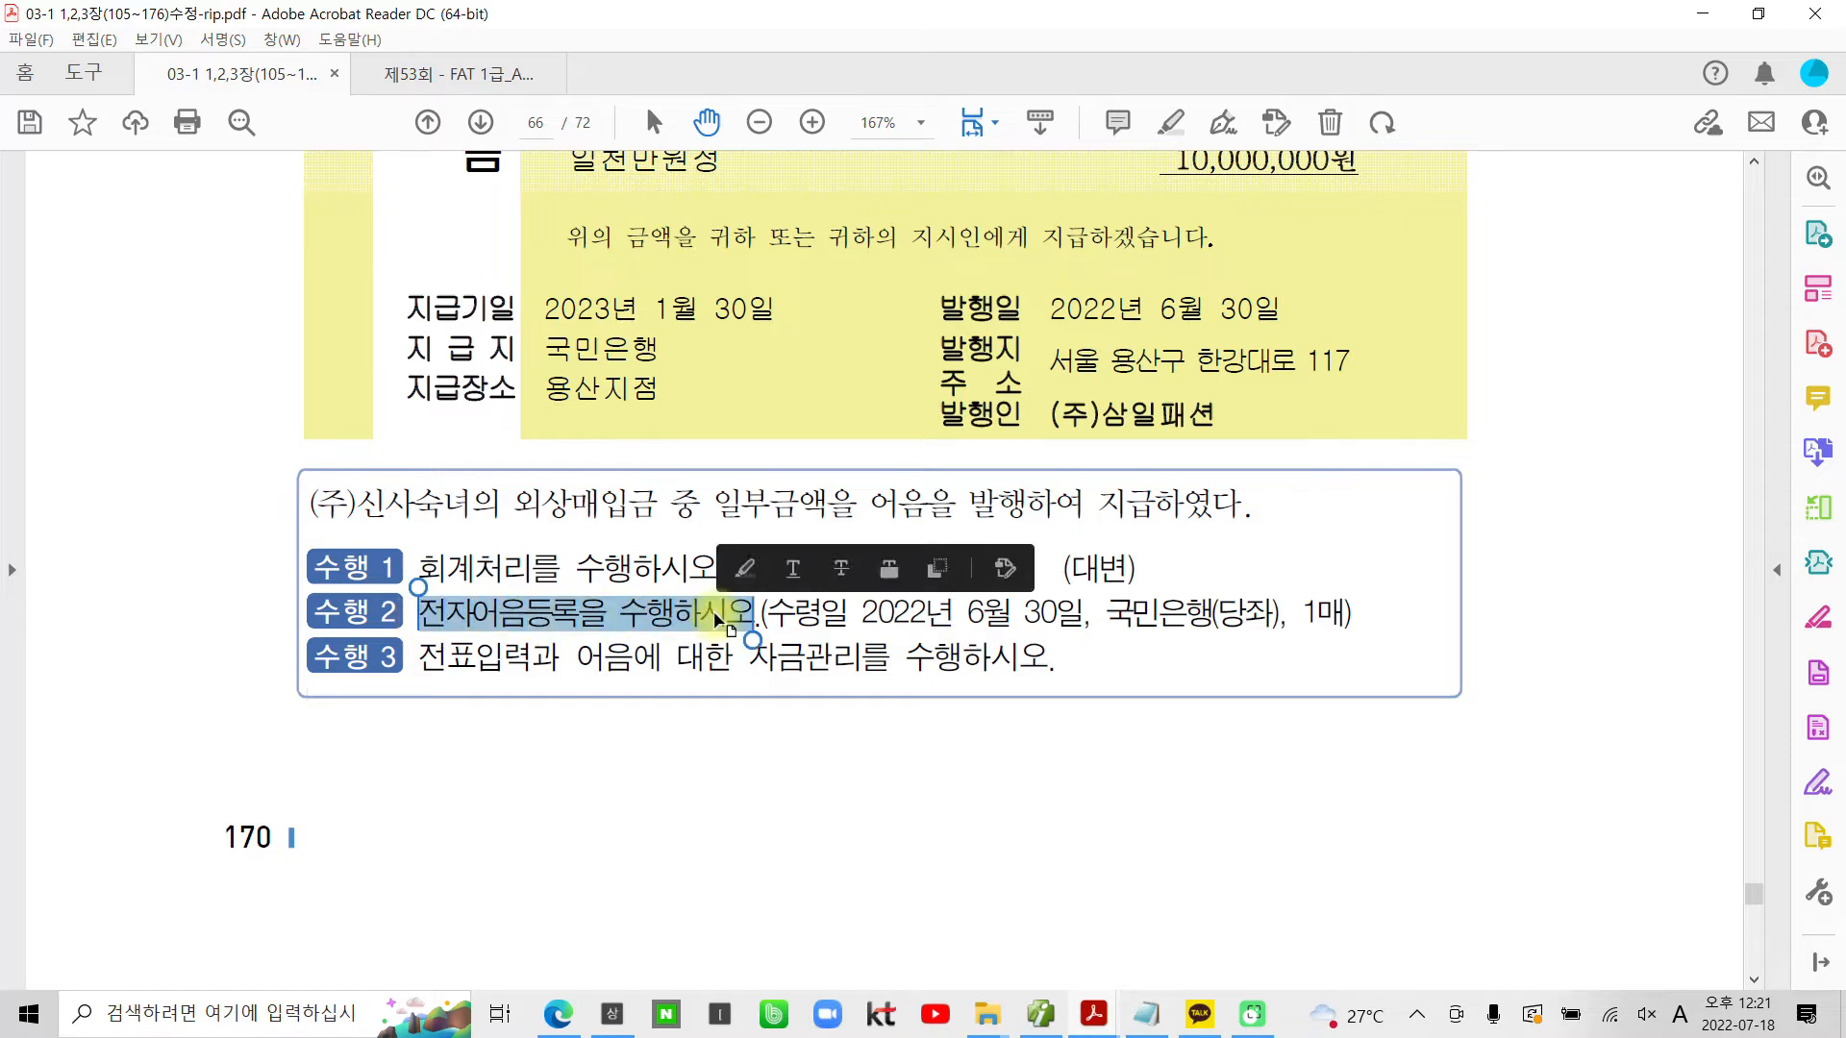
right_click(719, 620)
left_click(822, 812)
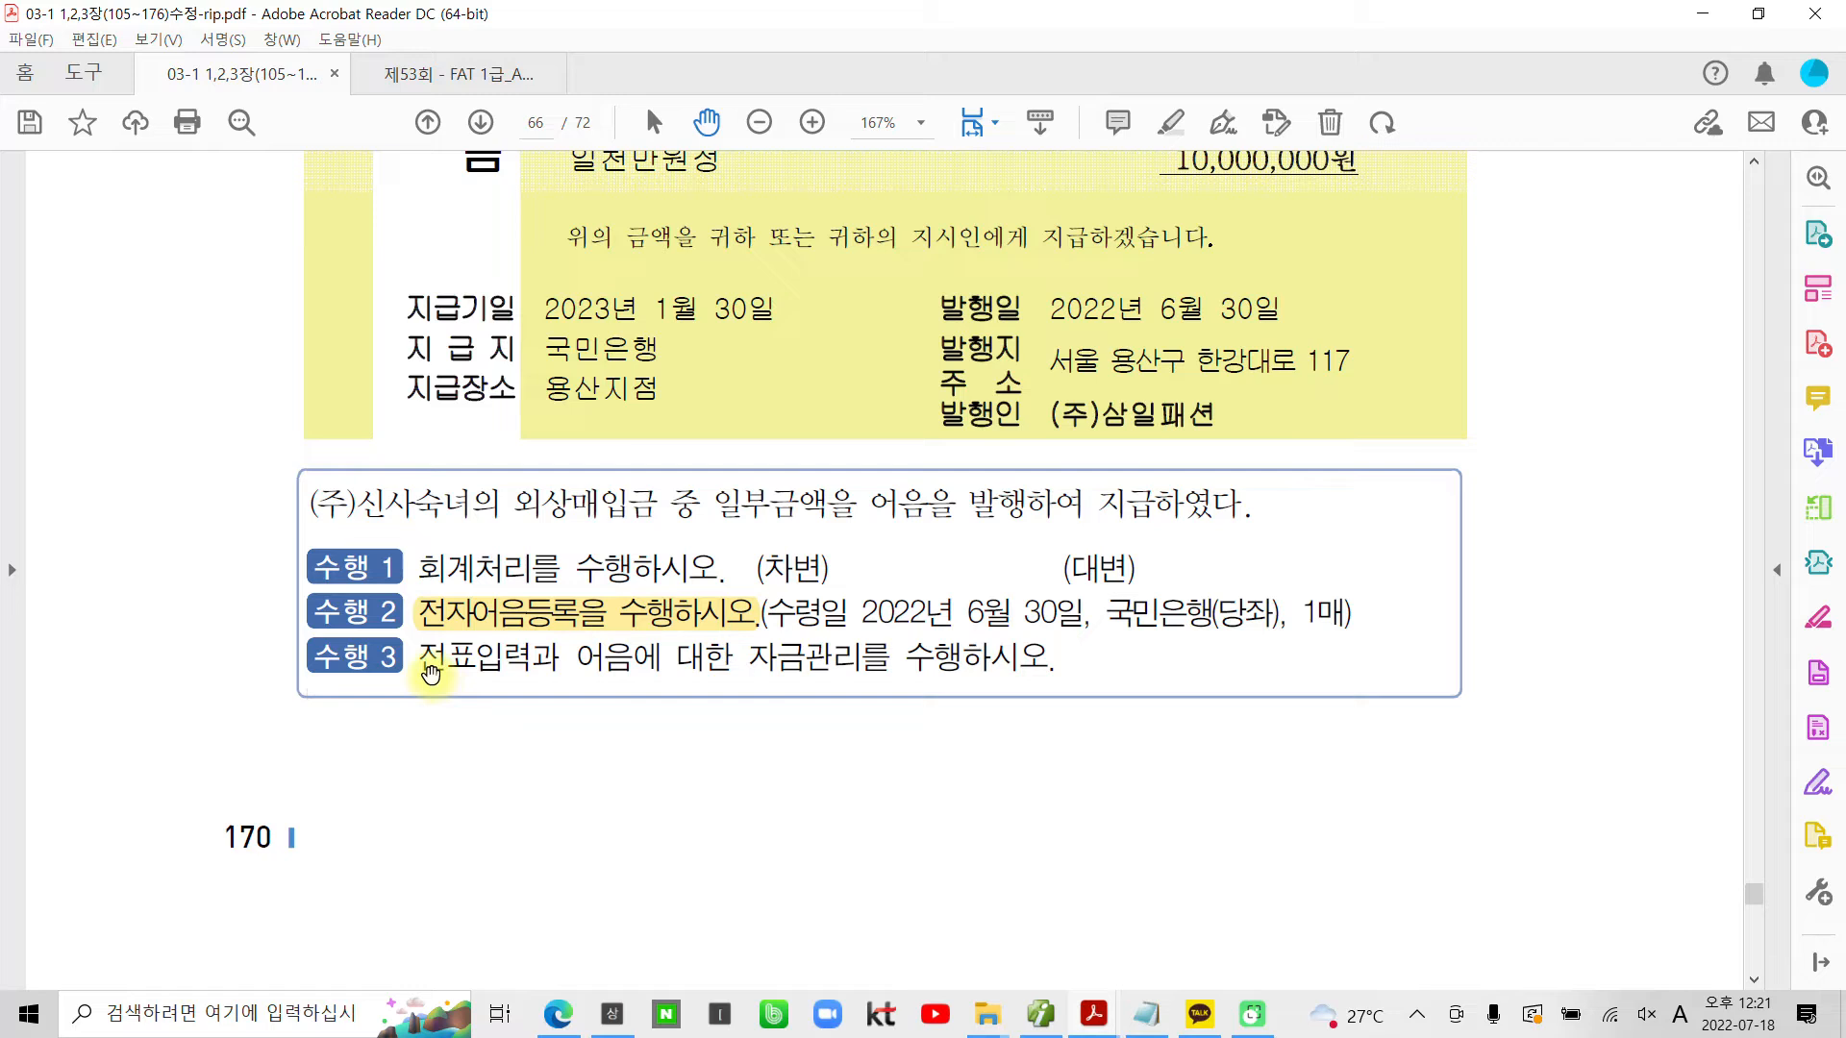
Highlight 전표입력과 and 자금관리를 in 수행 3
left_click_drag(420, 656, 574, 661)
right_click(546, 680)
left_click(629, 858)
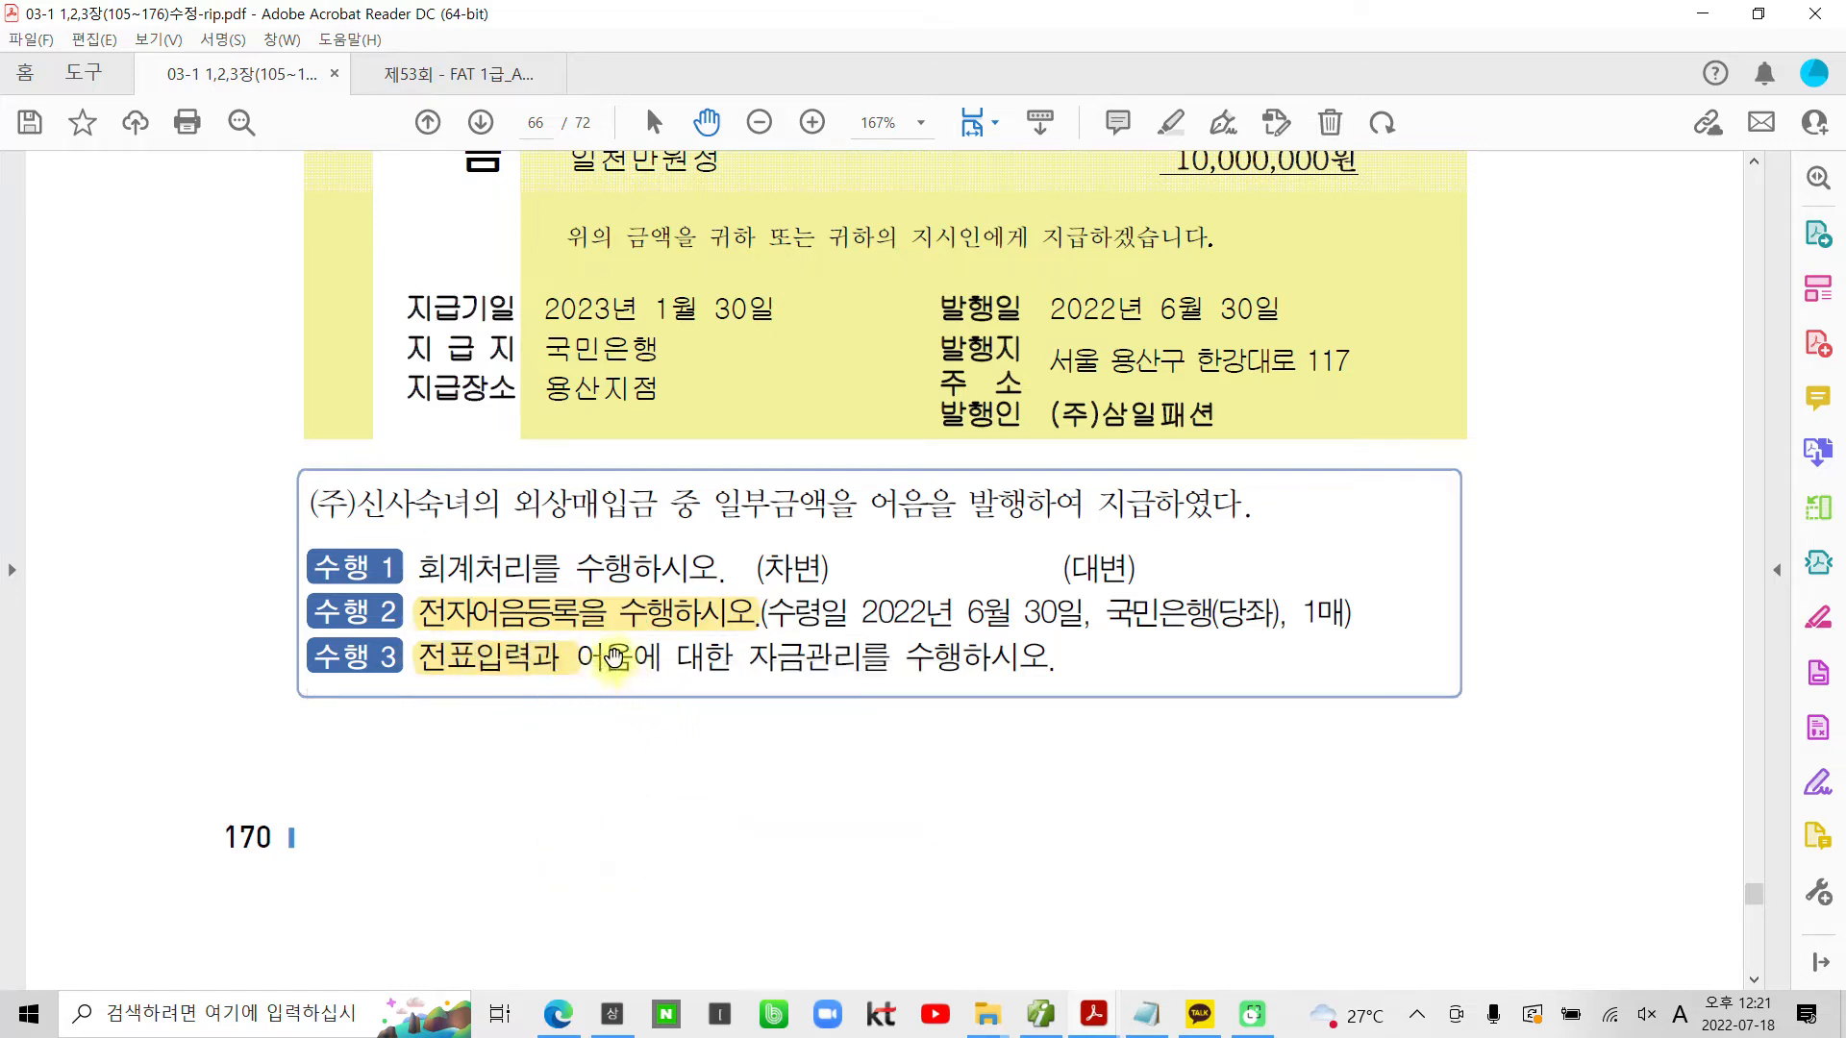
left_click_drag(748, 658, 889, 659)
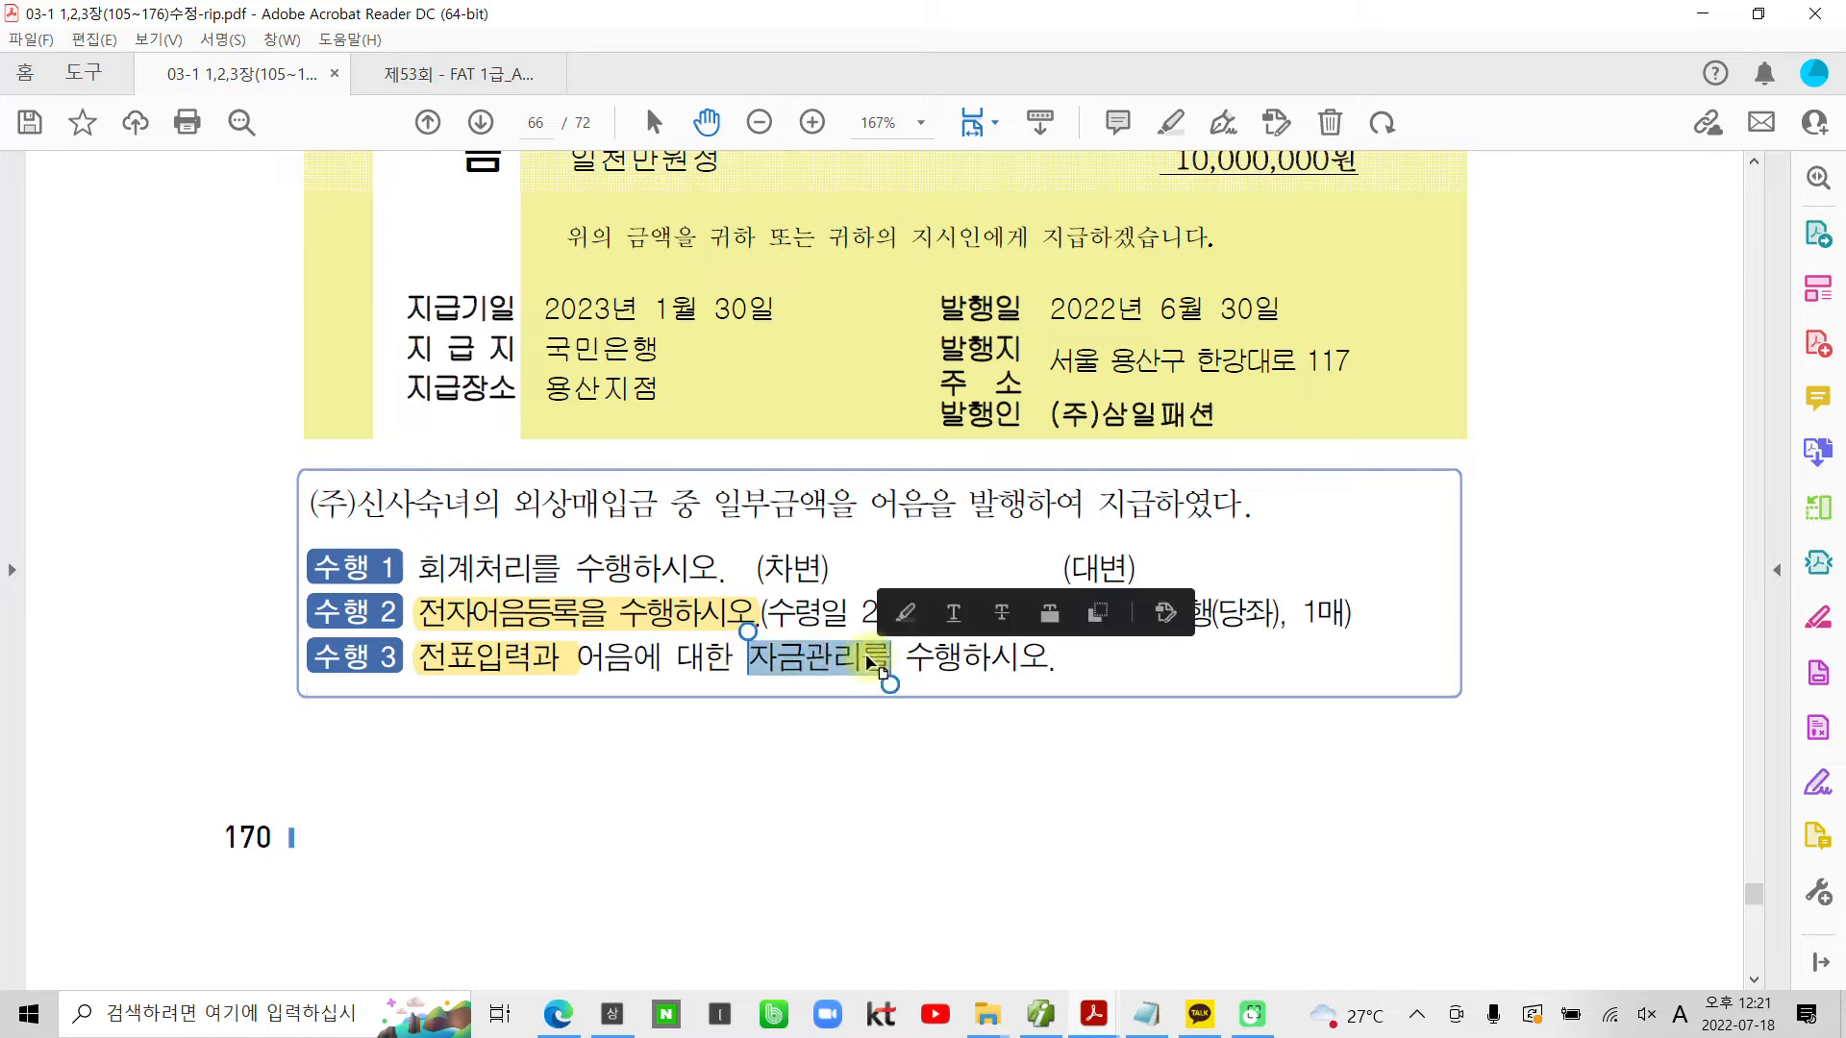
right_click(851, 662)
left_click(904, 854)
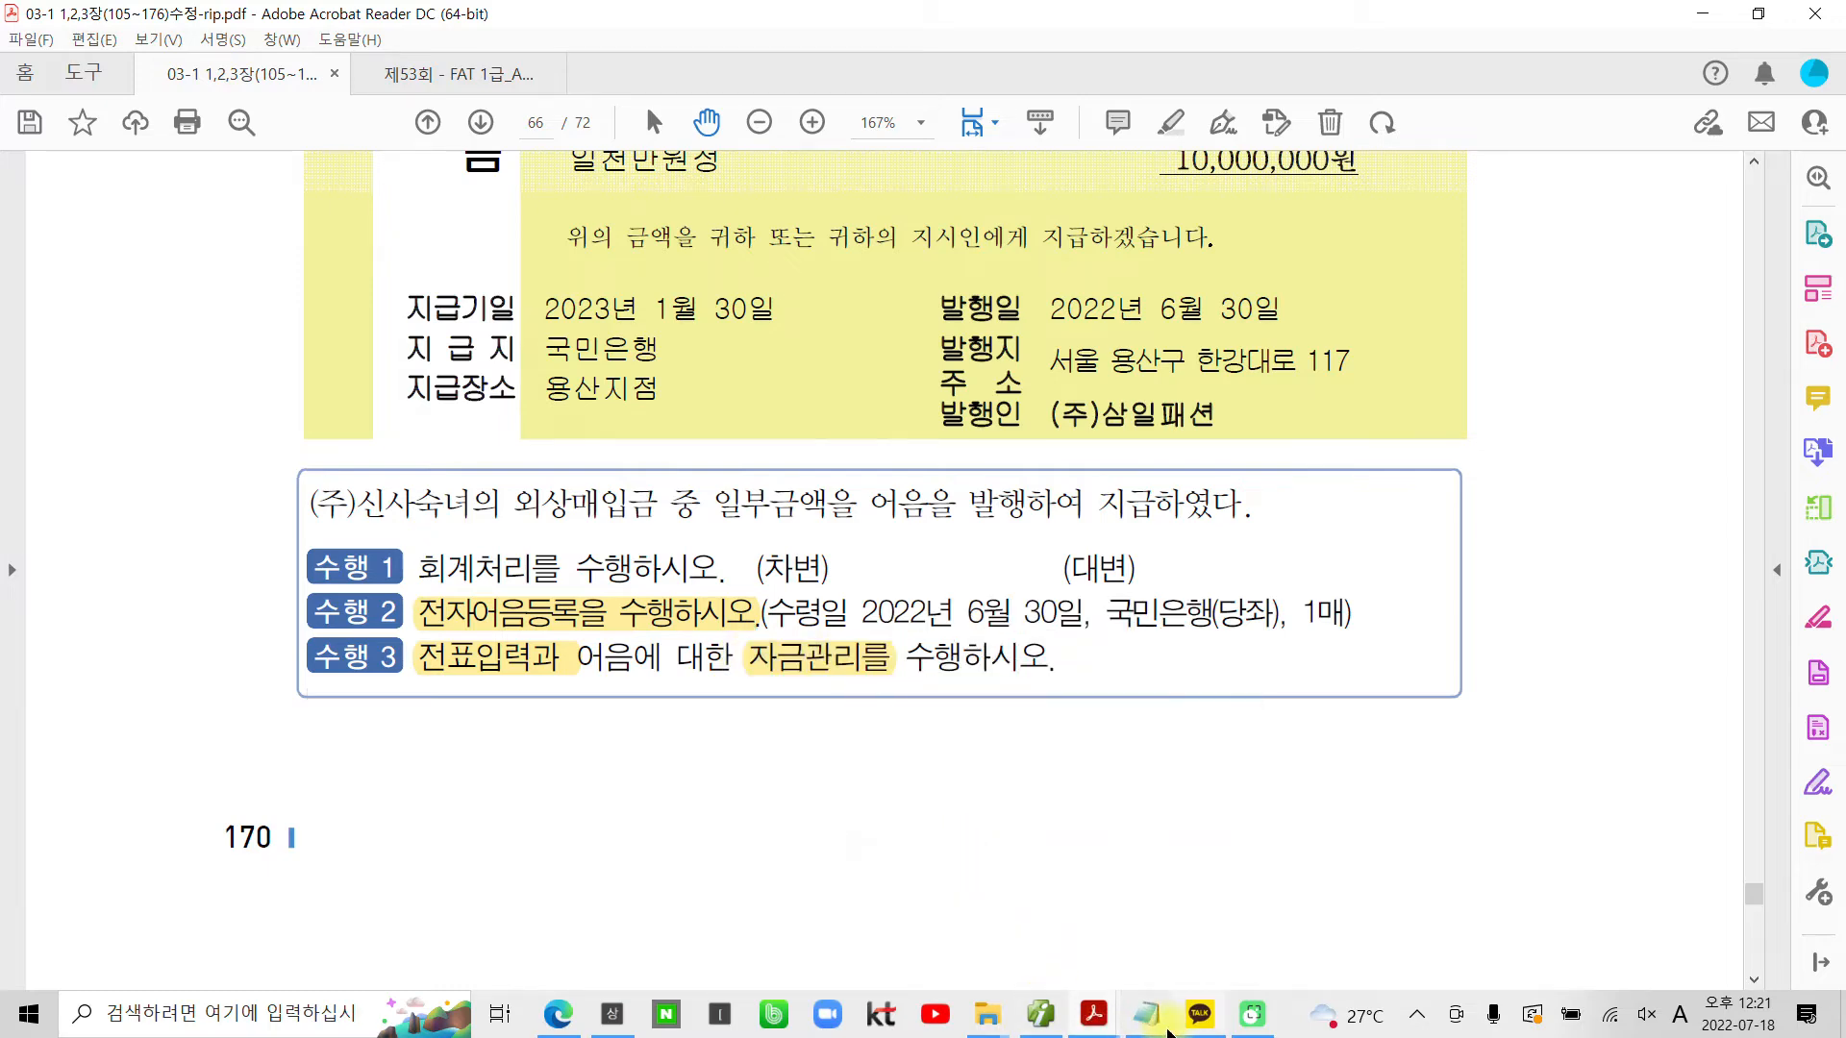
Switch back to 더존 iPlus and set the 일반전표입력 date to day 30 of month 06
left_click(1046, 1014)
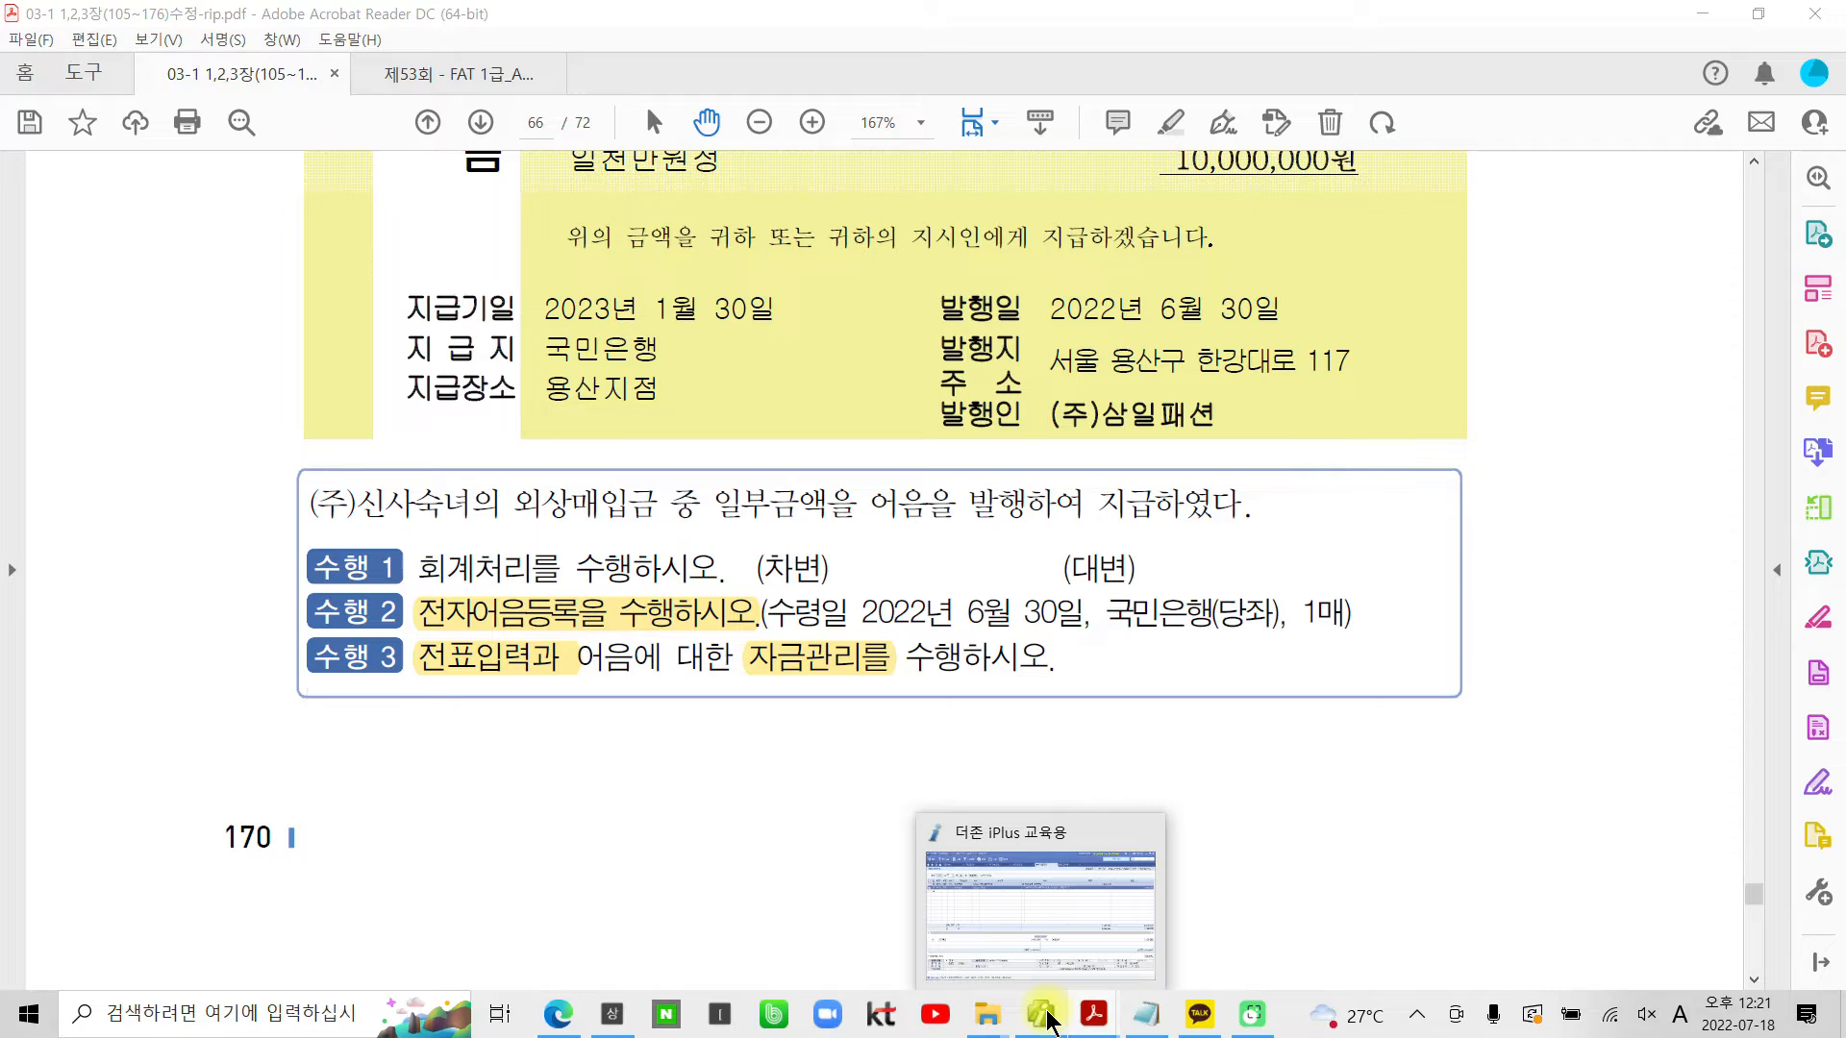
left_click(1048, 1015)
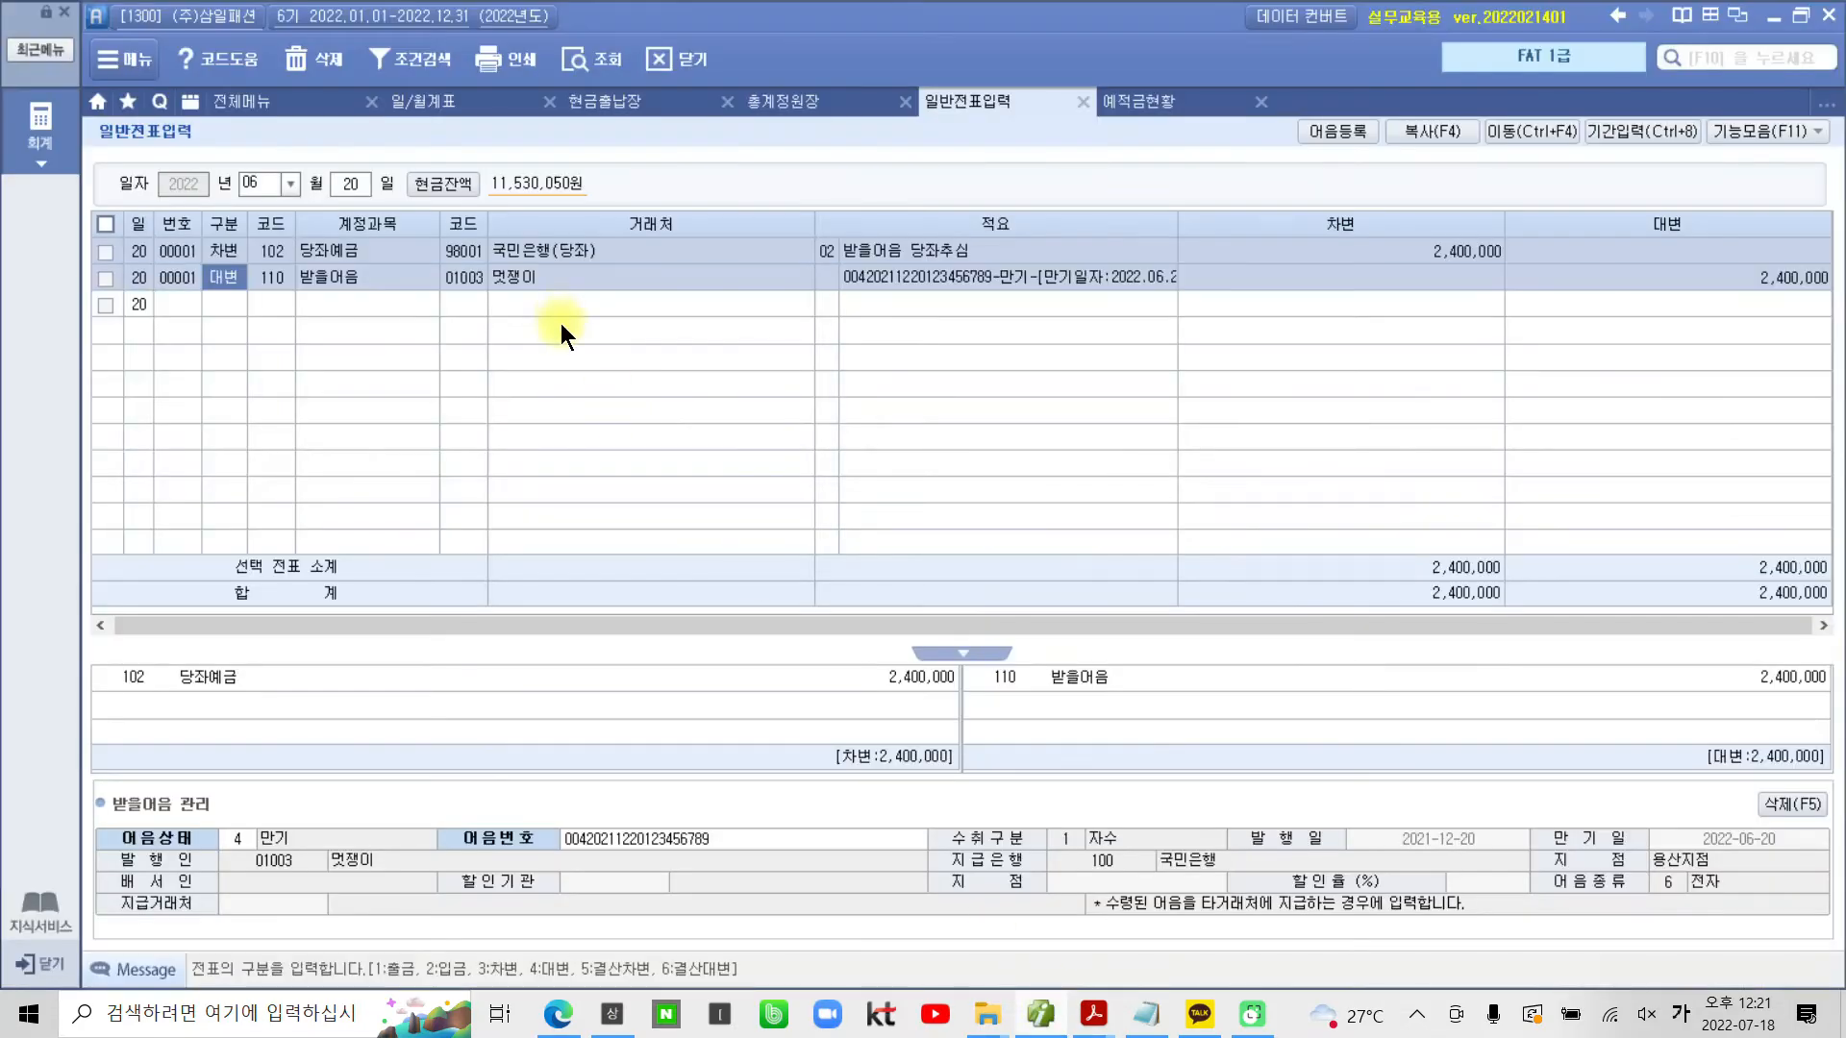
left_click(343, 192)
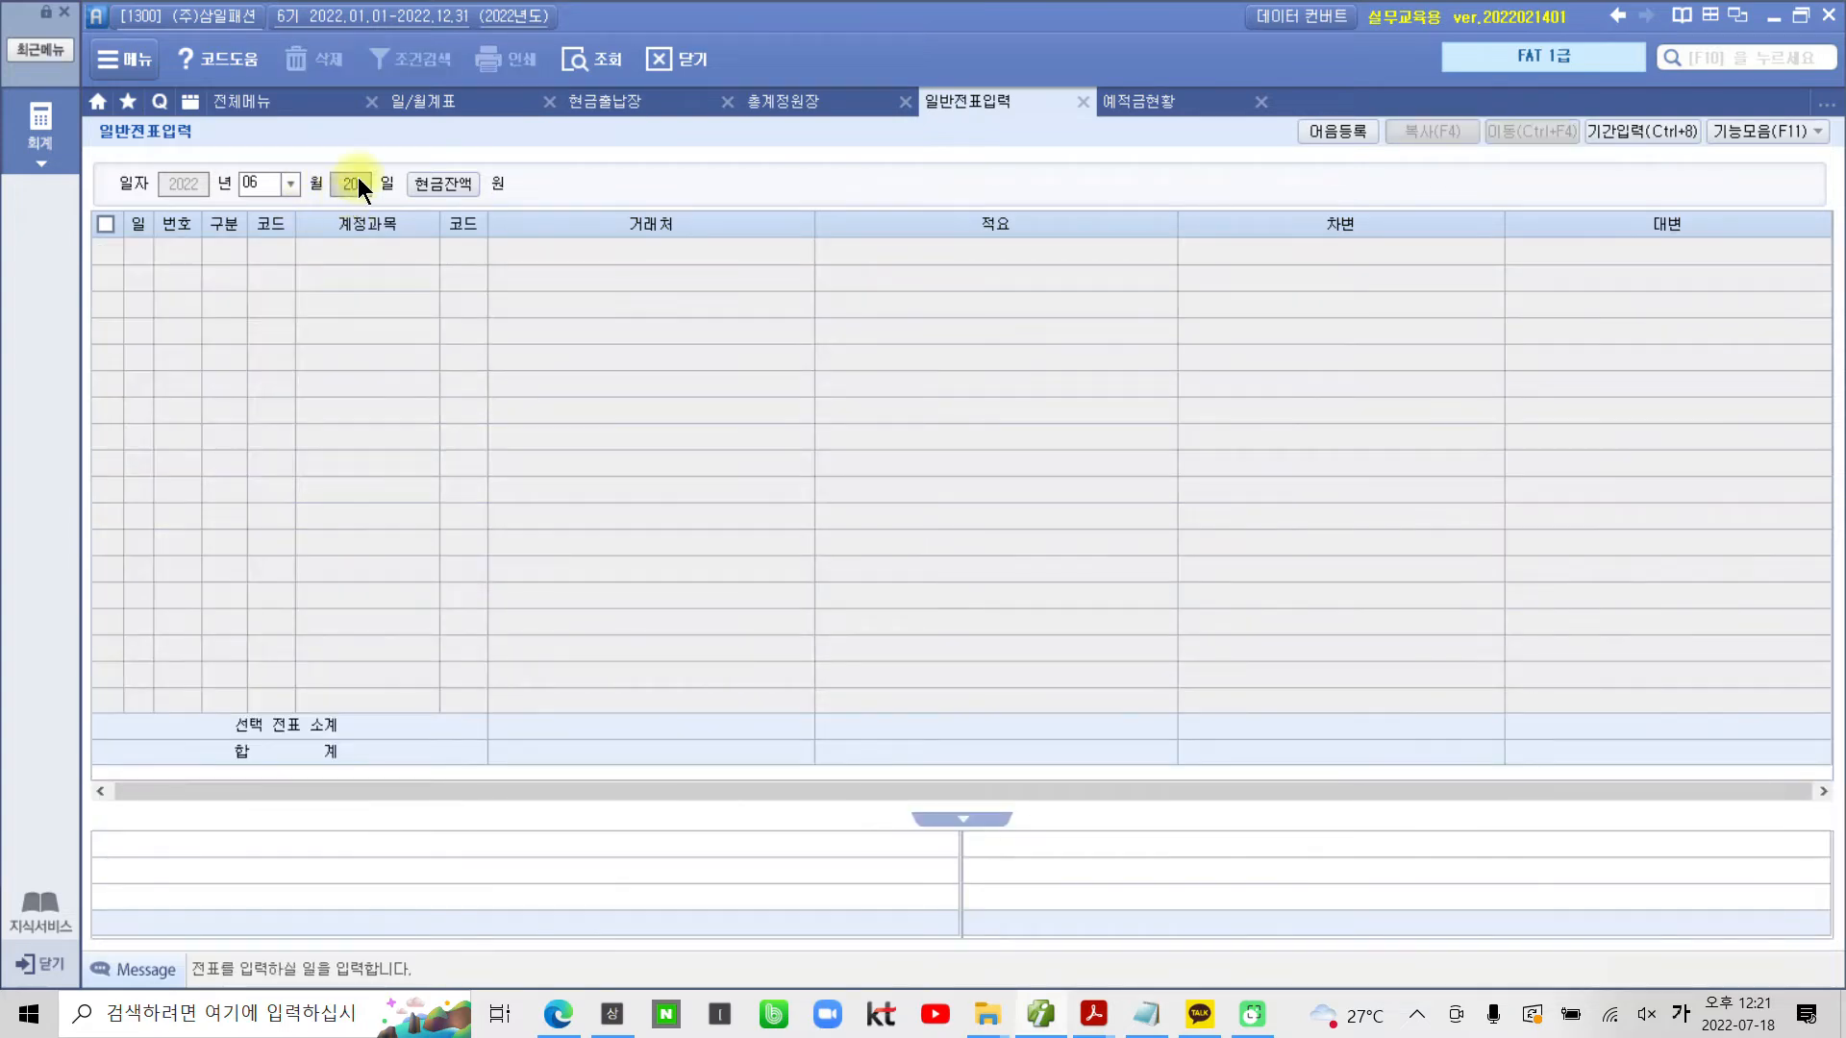
type("30")
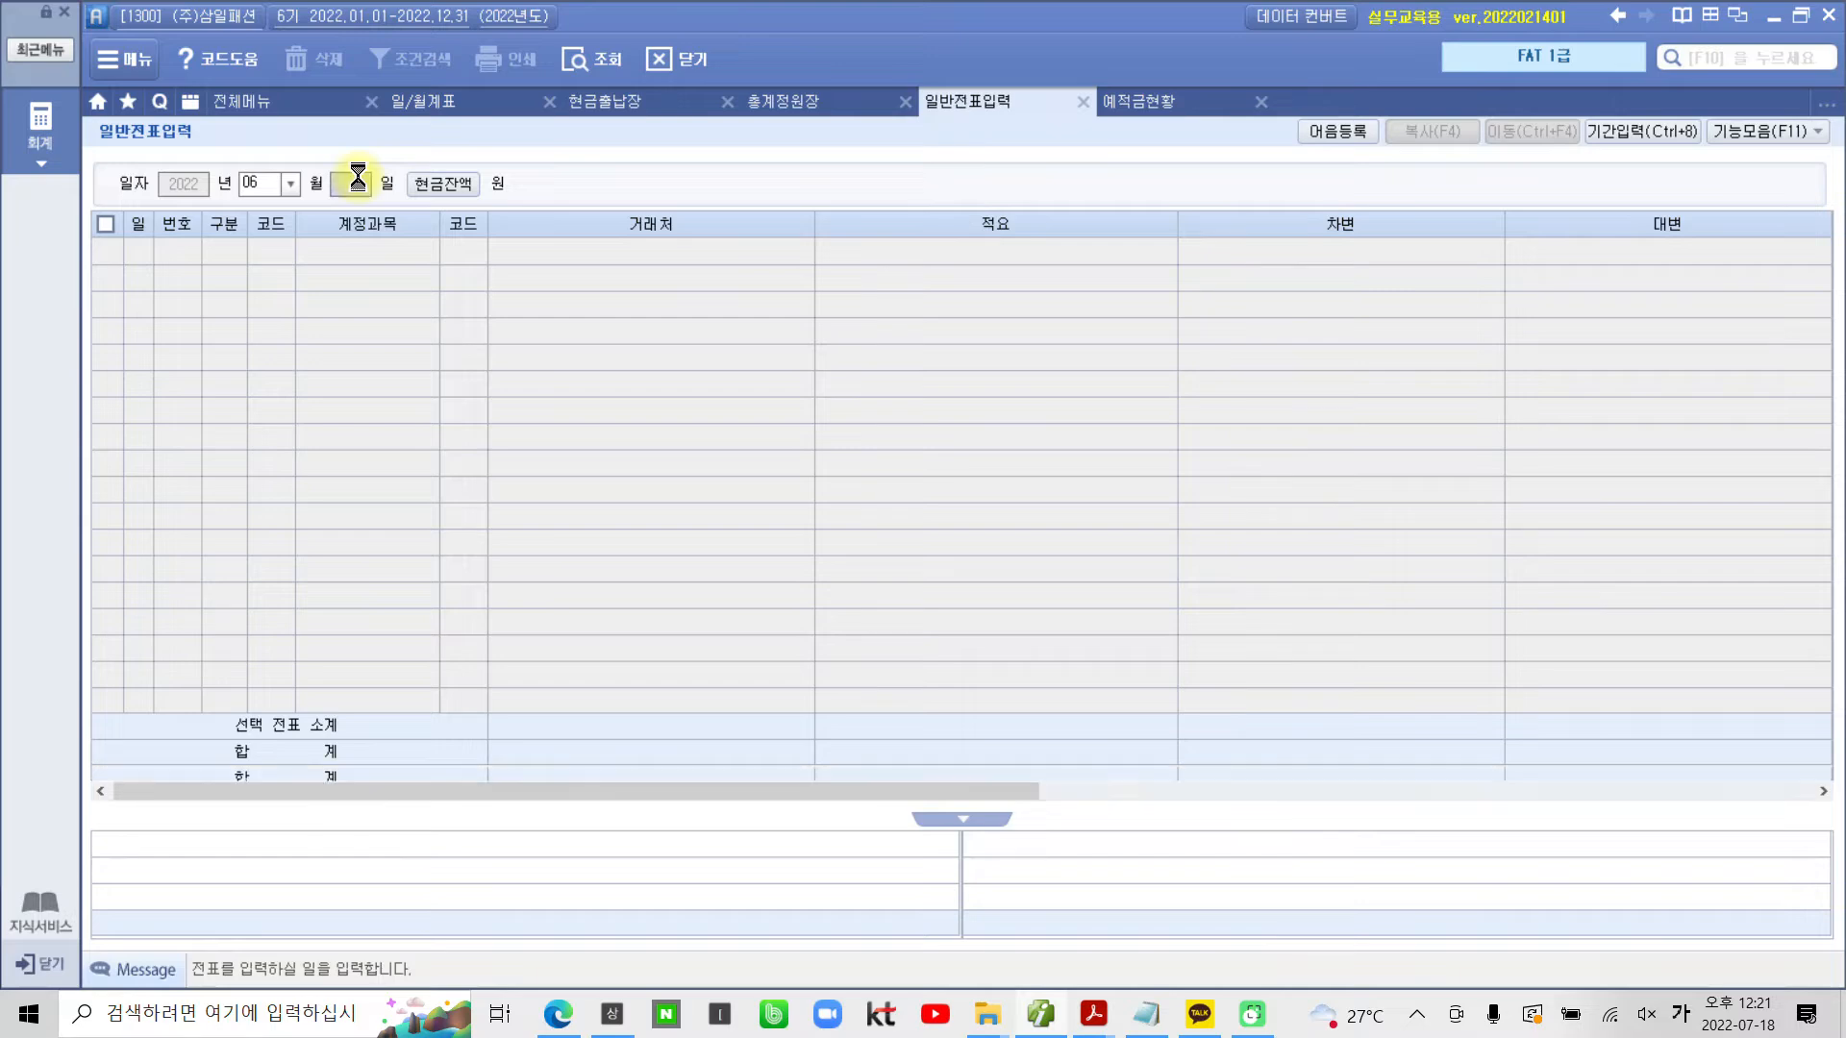
key("Return")
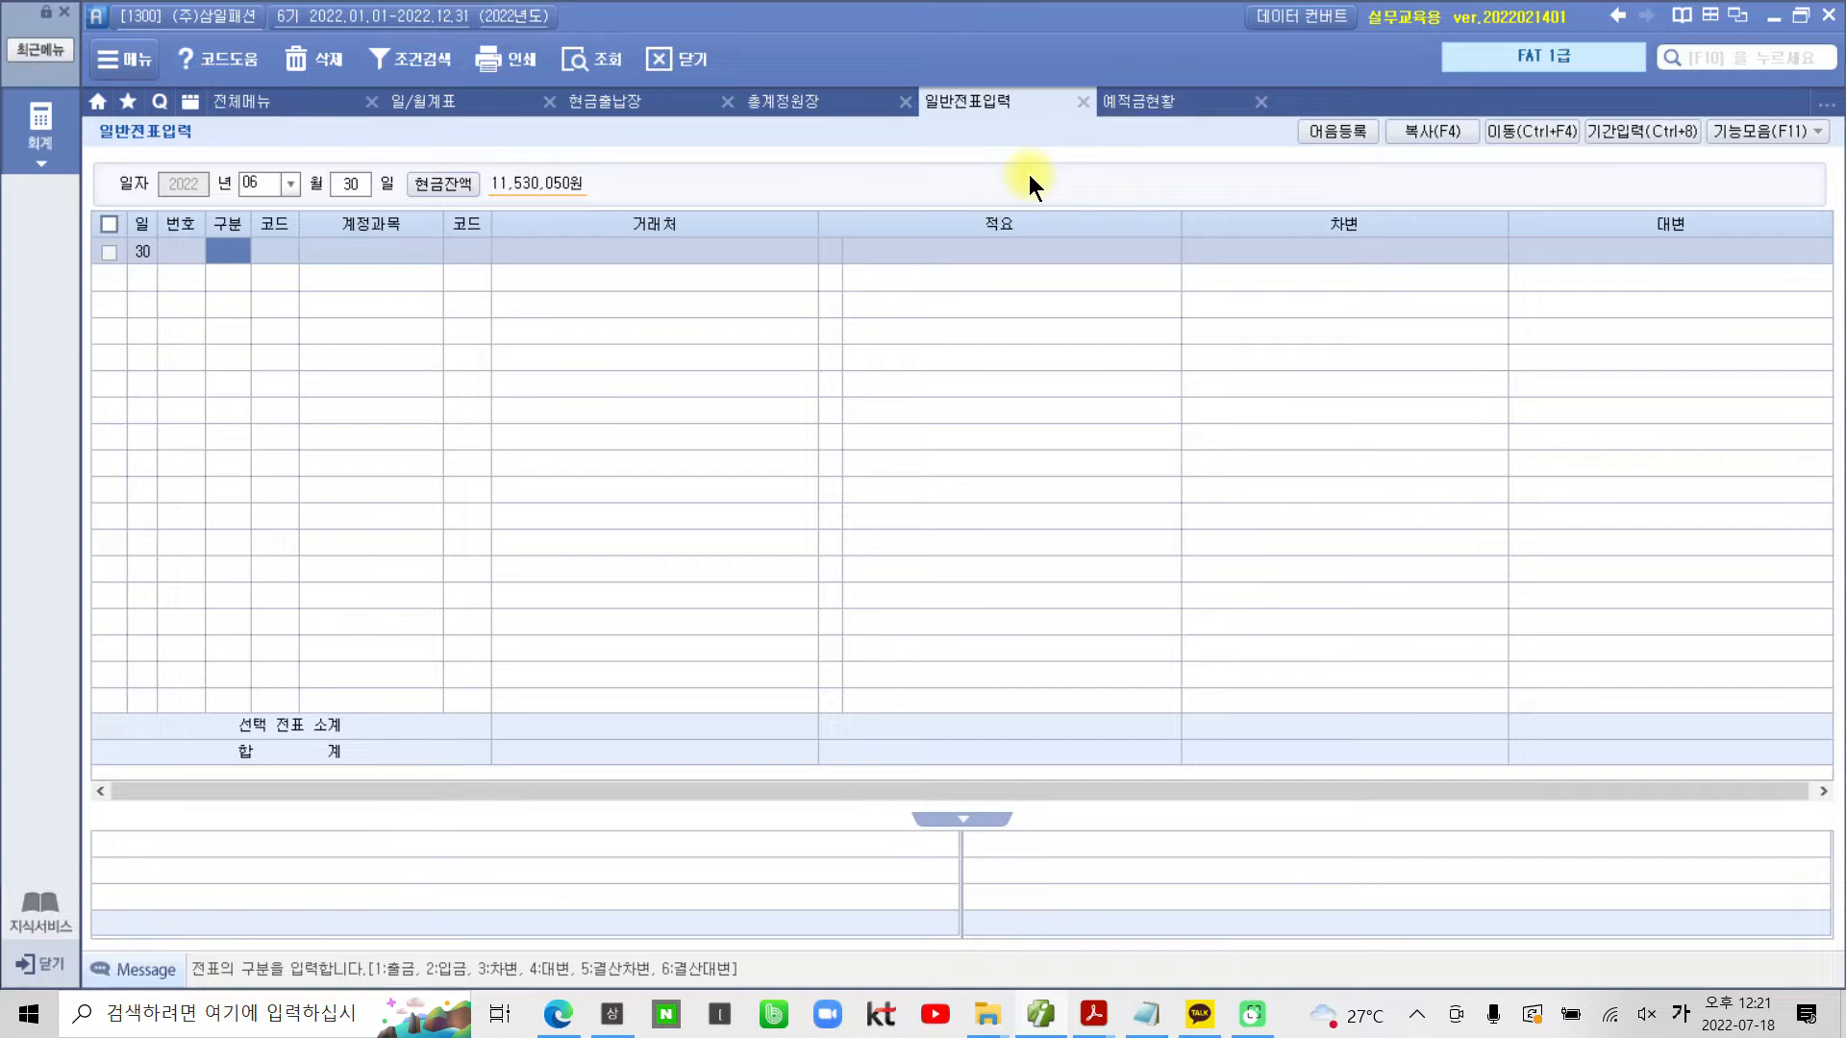
Enter the 차변 line: account 251 외상매입금, 거래처 01004 (주)신사숙녀, 적요 02 외상매입금반제 어음발행, amount 10,000,000
type("3")
key("Return")
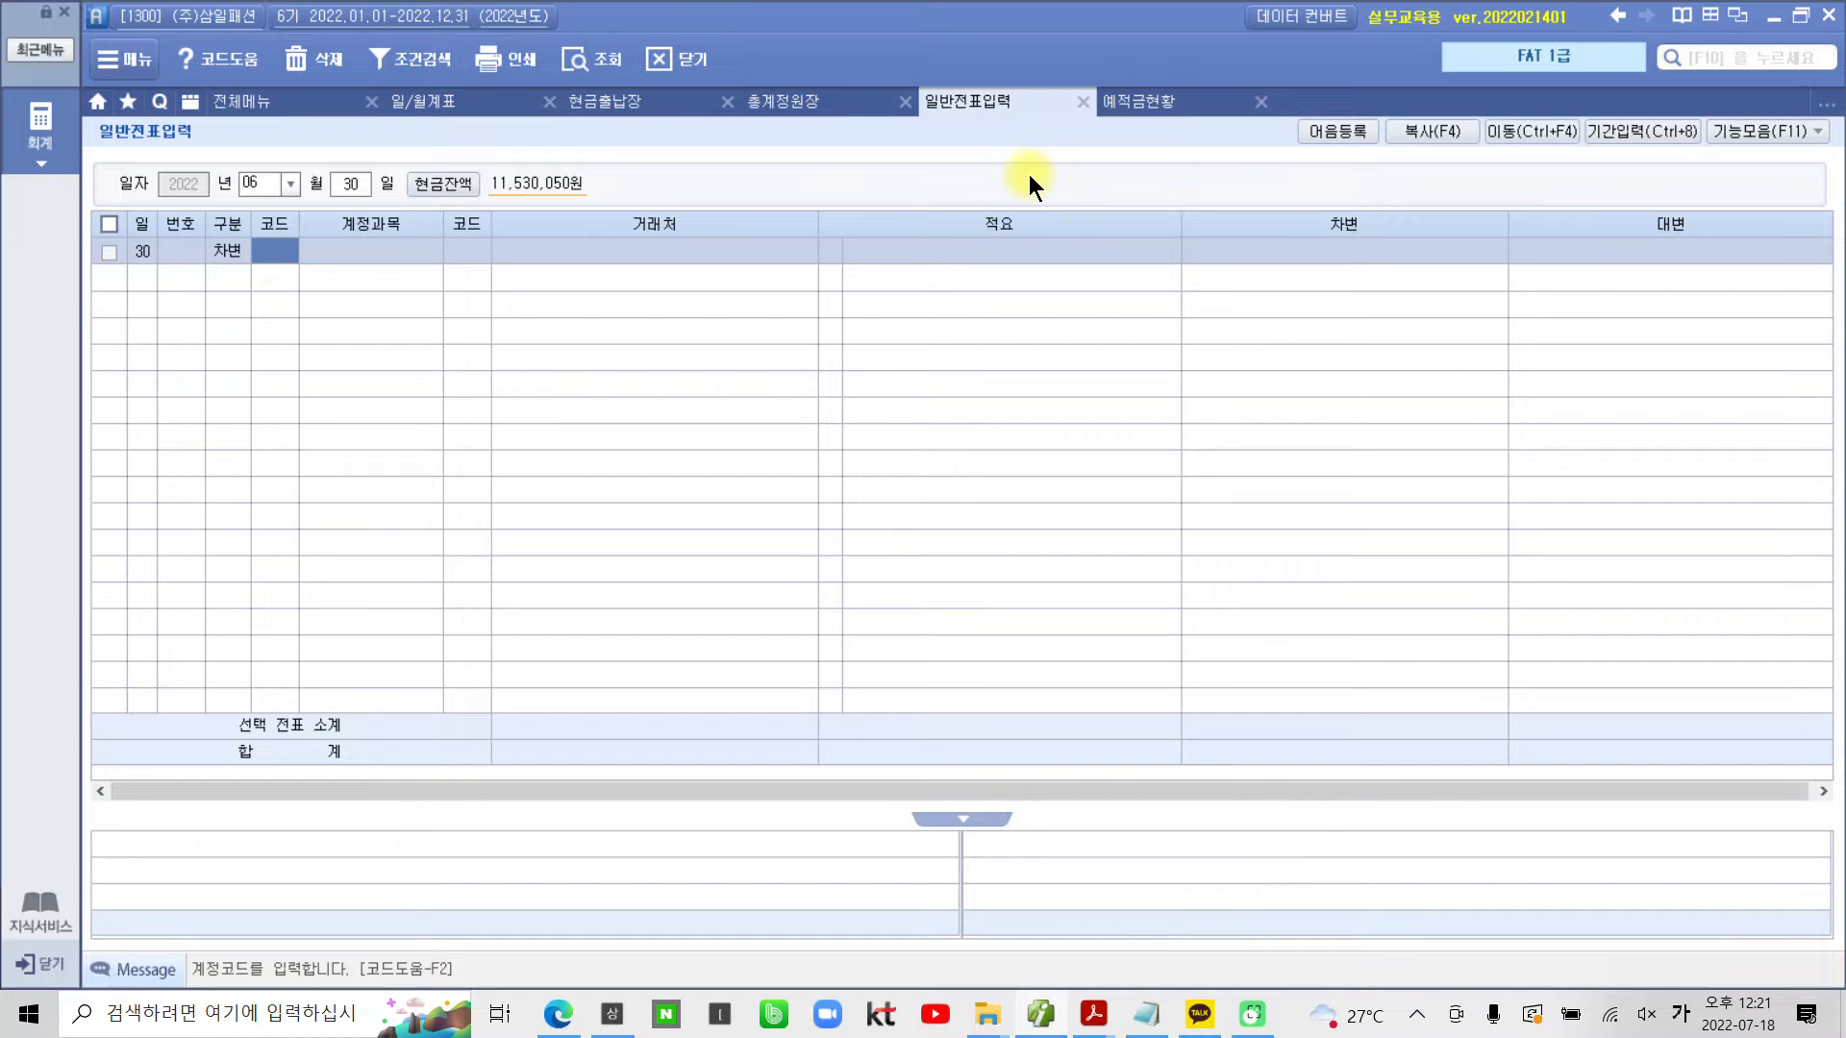
type("251")
key("Return")
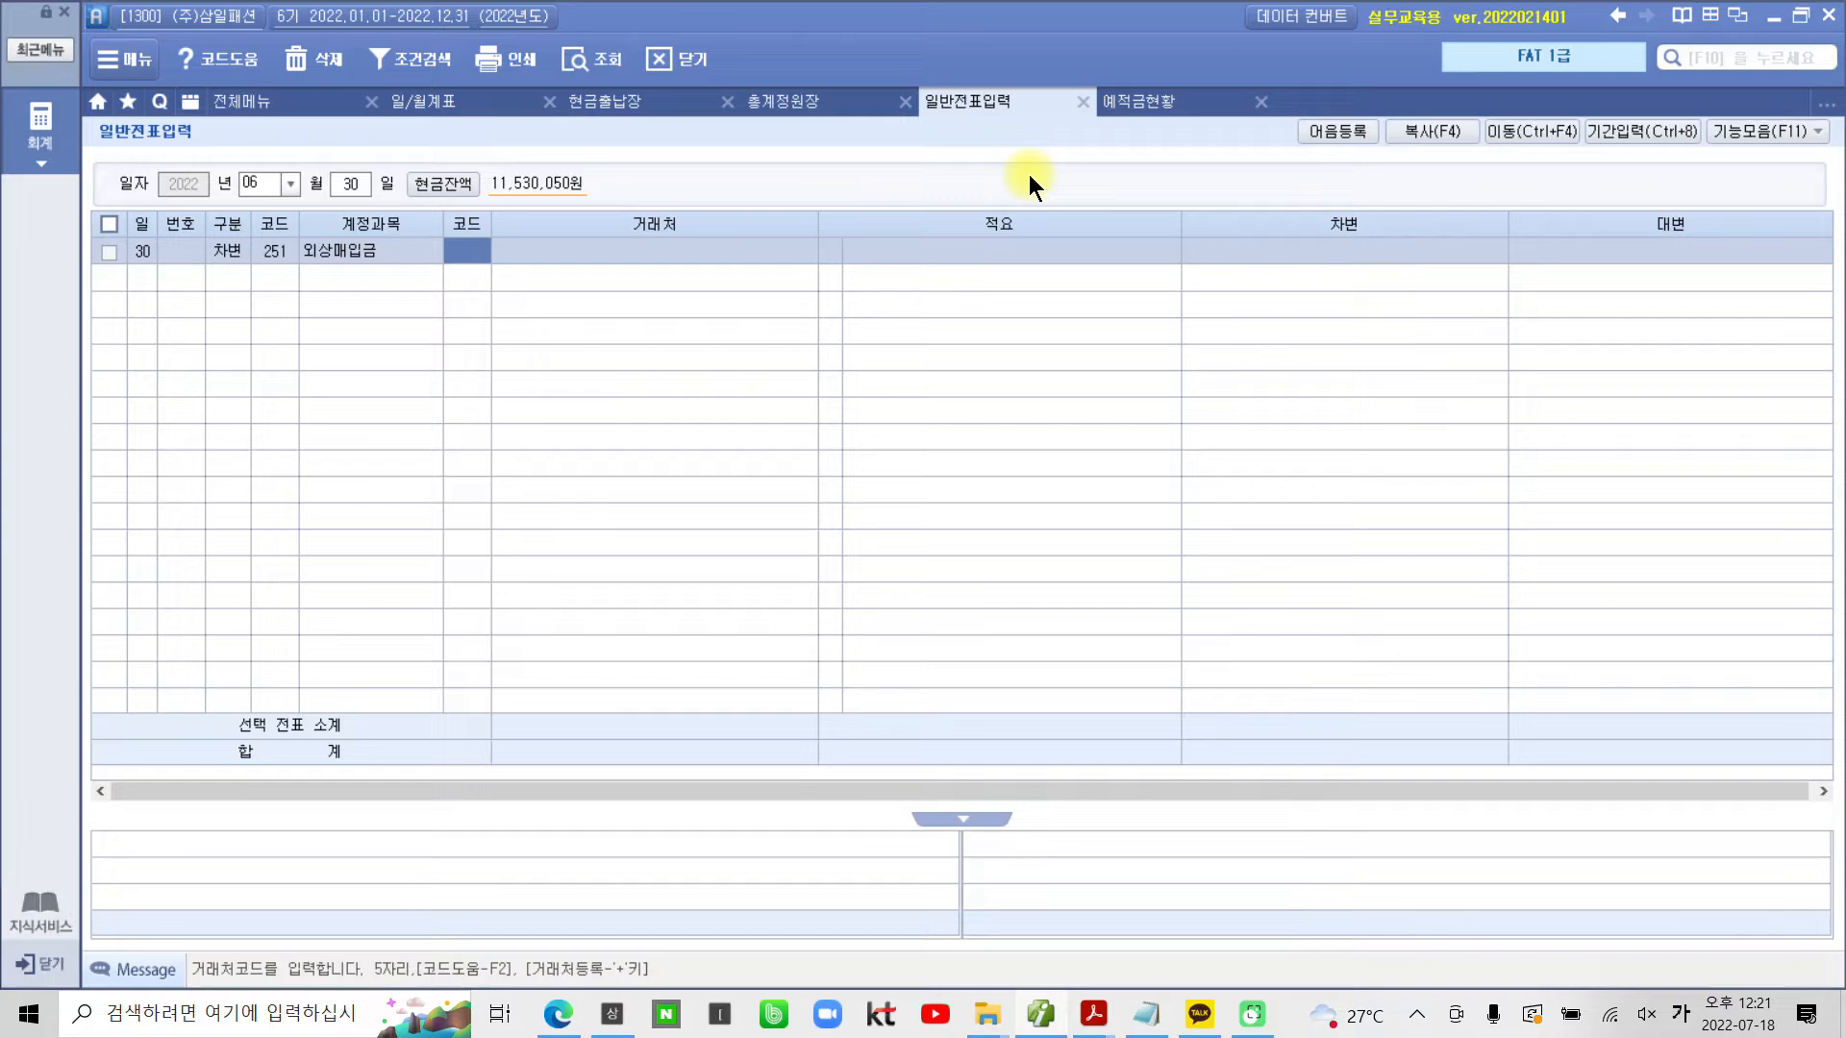
type("01004")
key("Return")
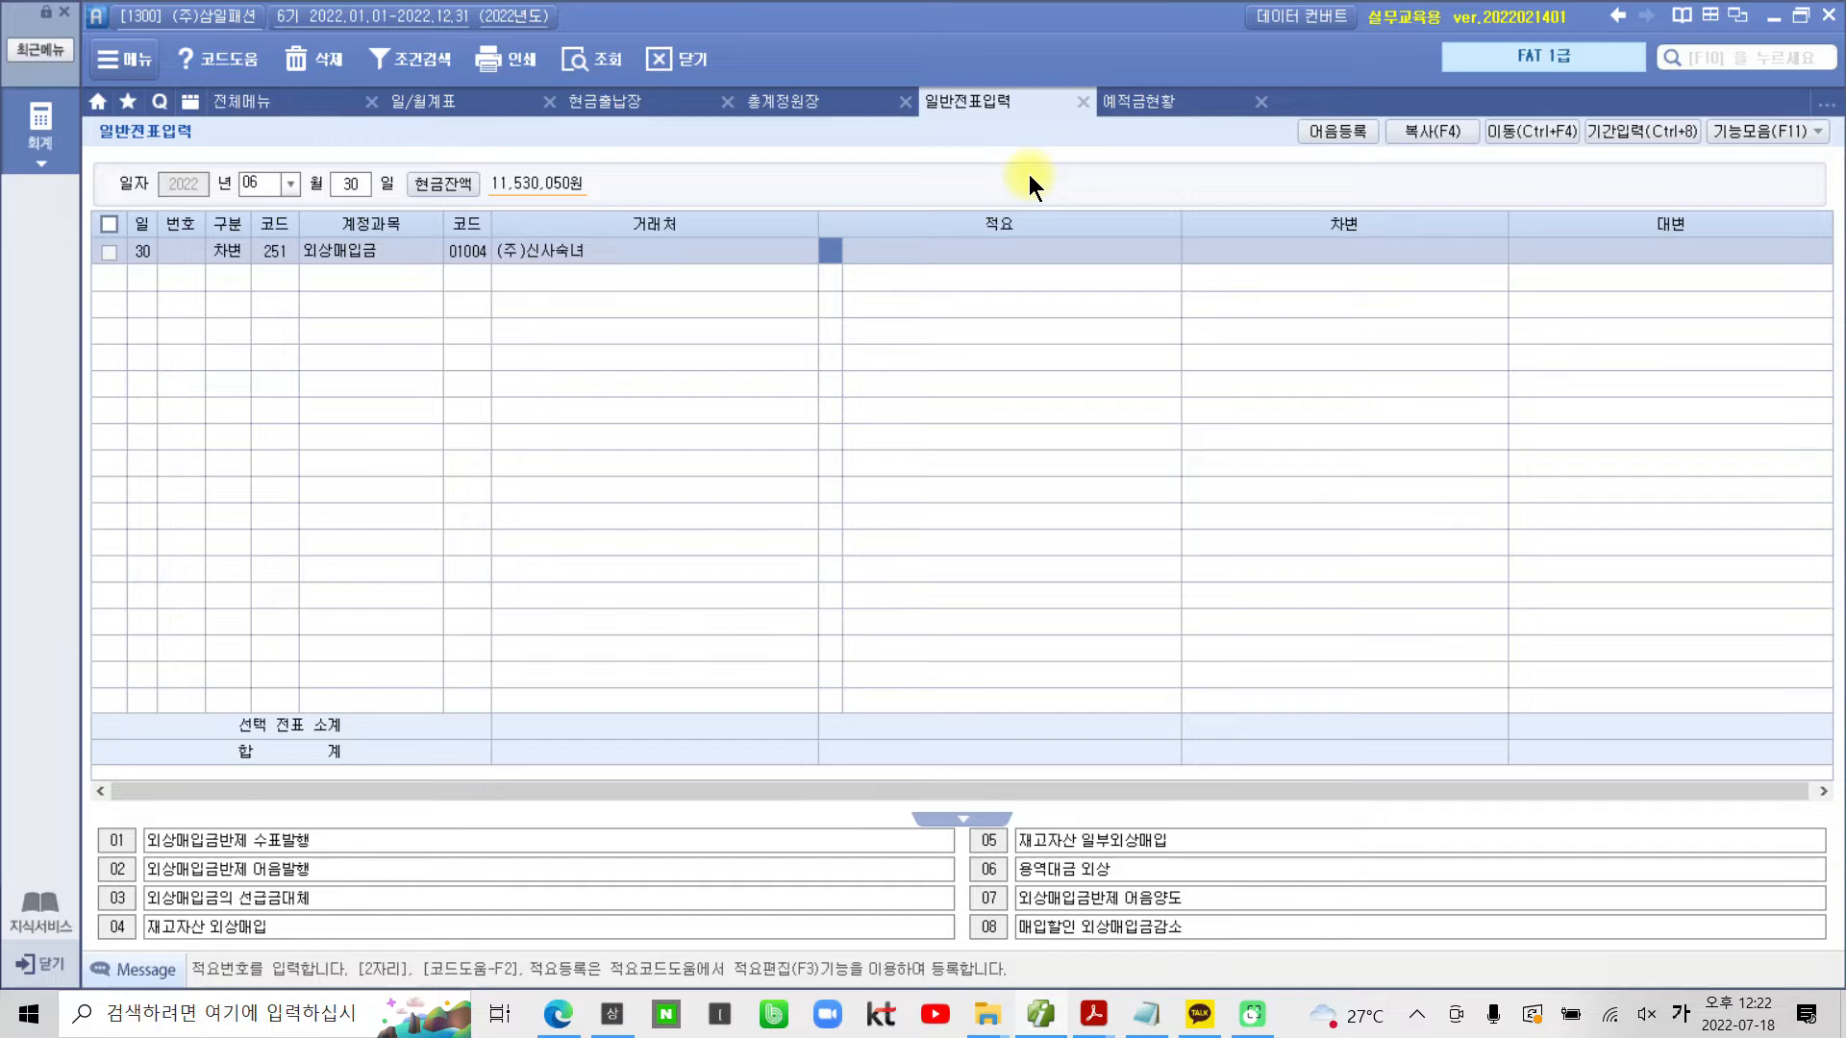
type("02")
key("Return")
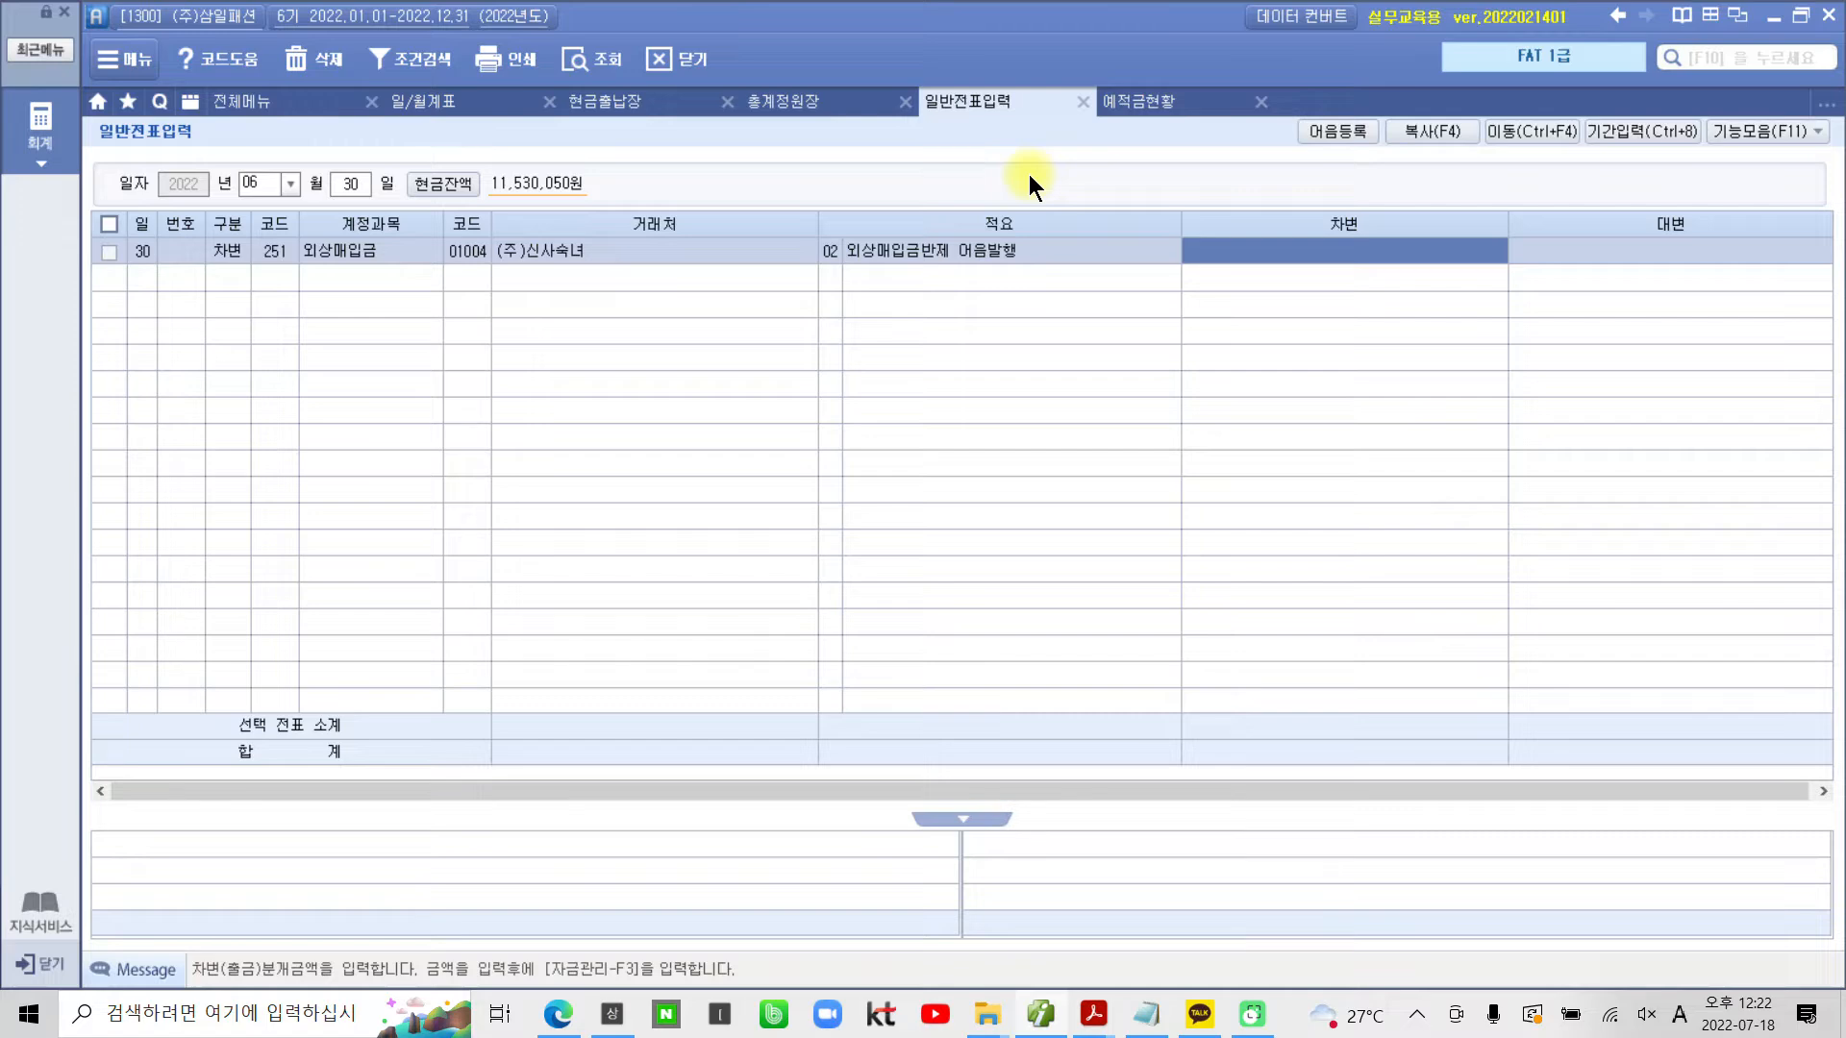
type("10000000")
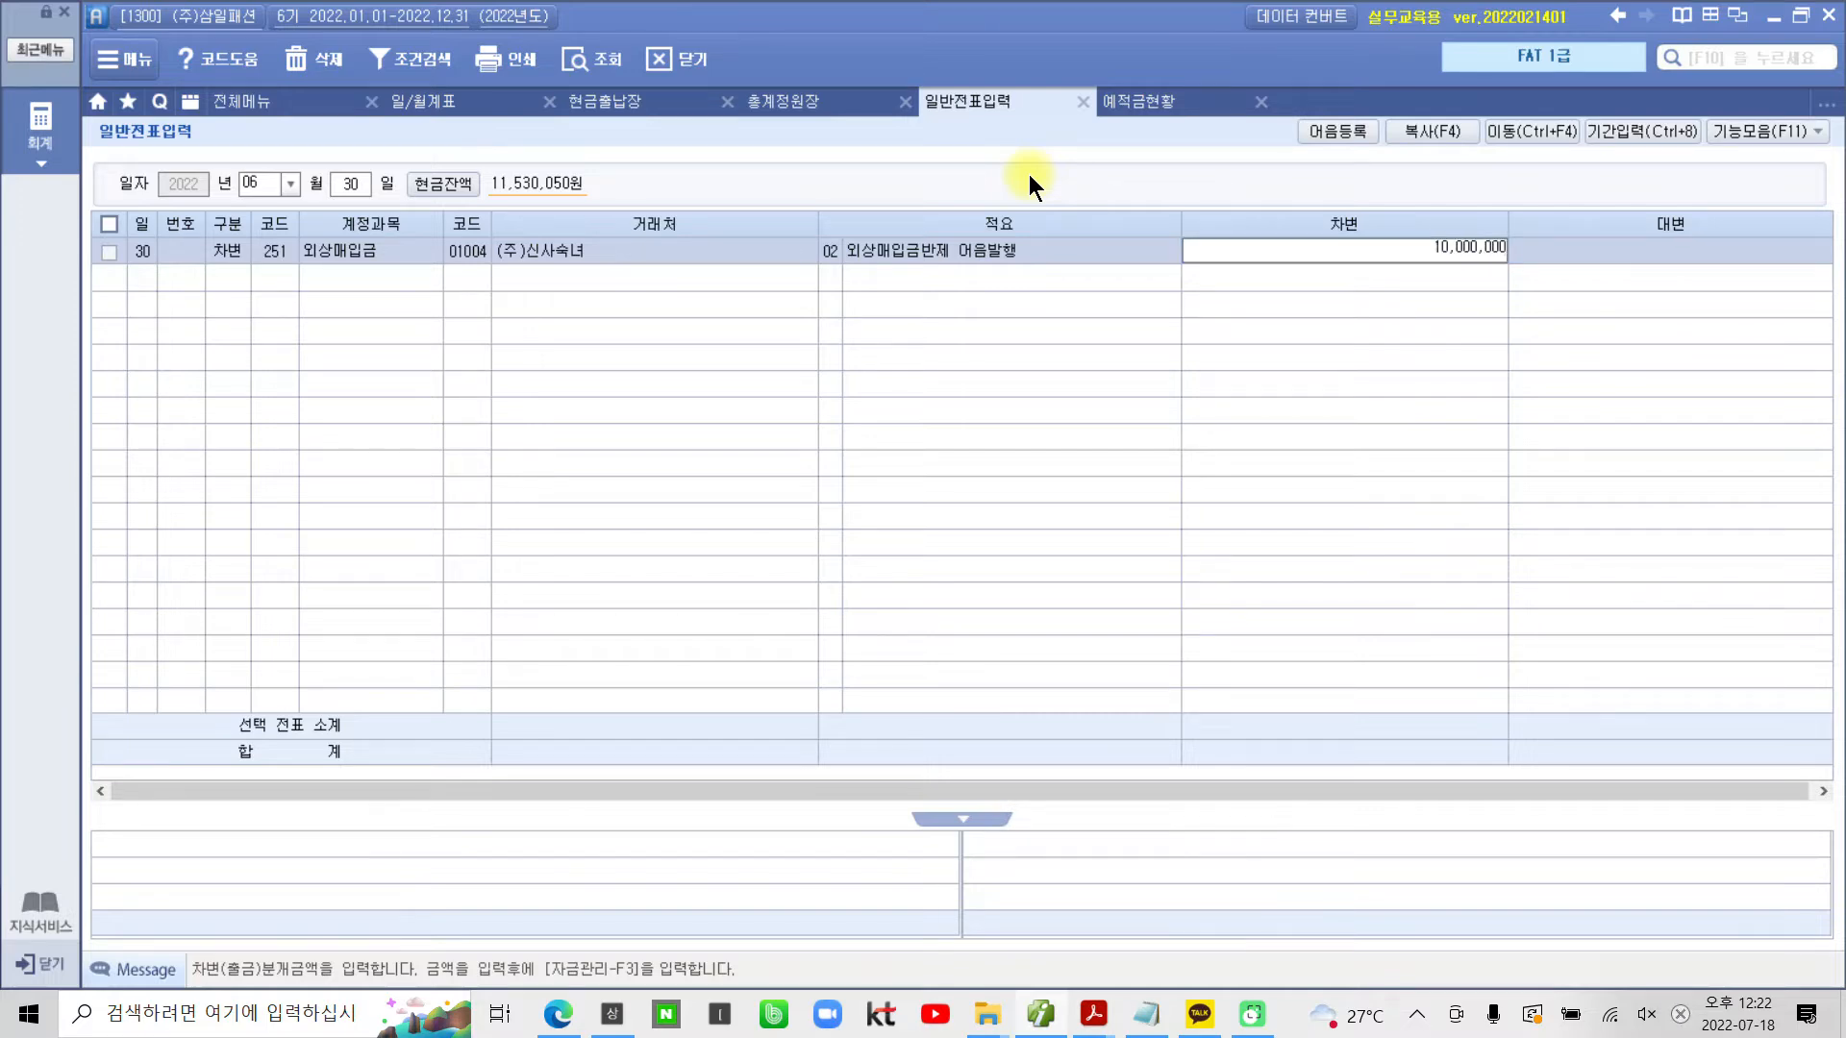
key("Return")
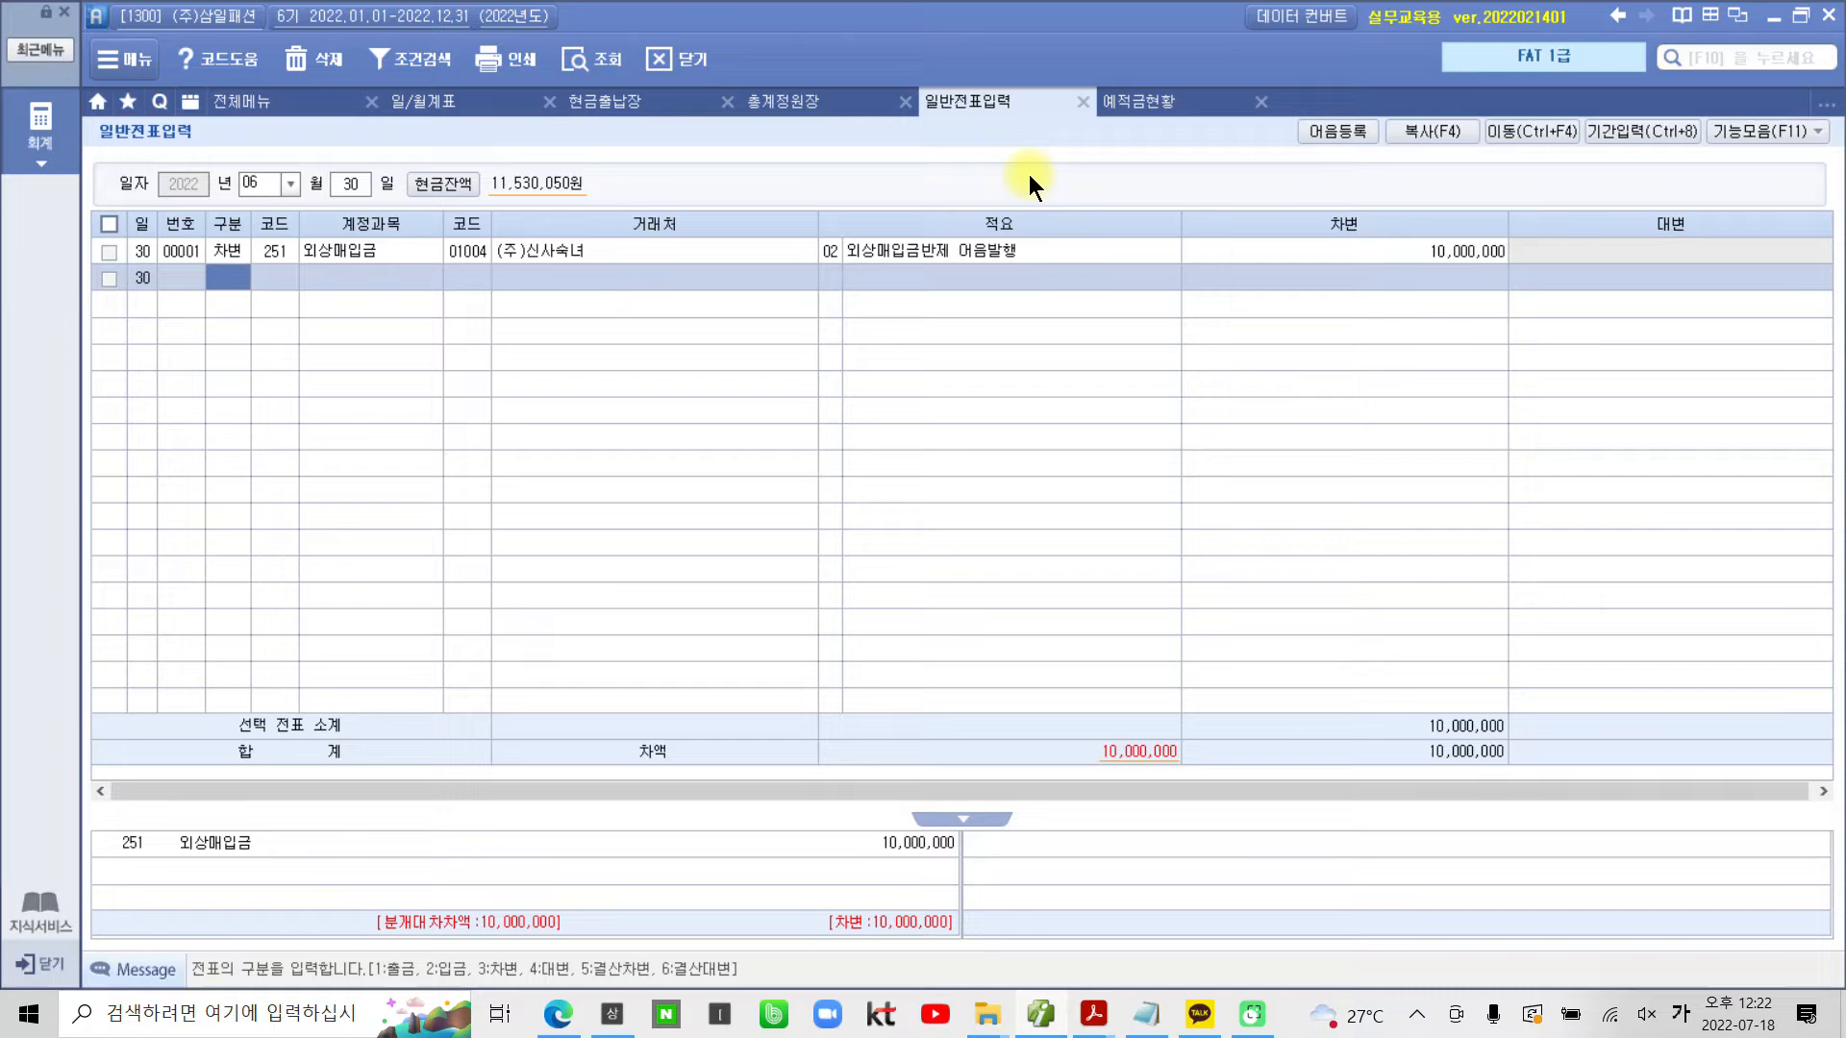
Enter the 대변 line: account 252 지급어음, 거래처 01004 (주)신사숙녀, the same 적요 text, amount 10,000,000
type("4")
key("Return")
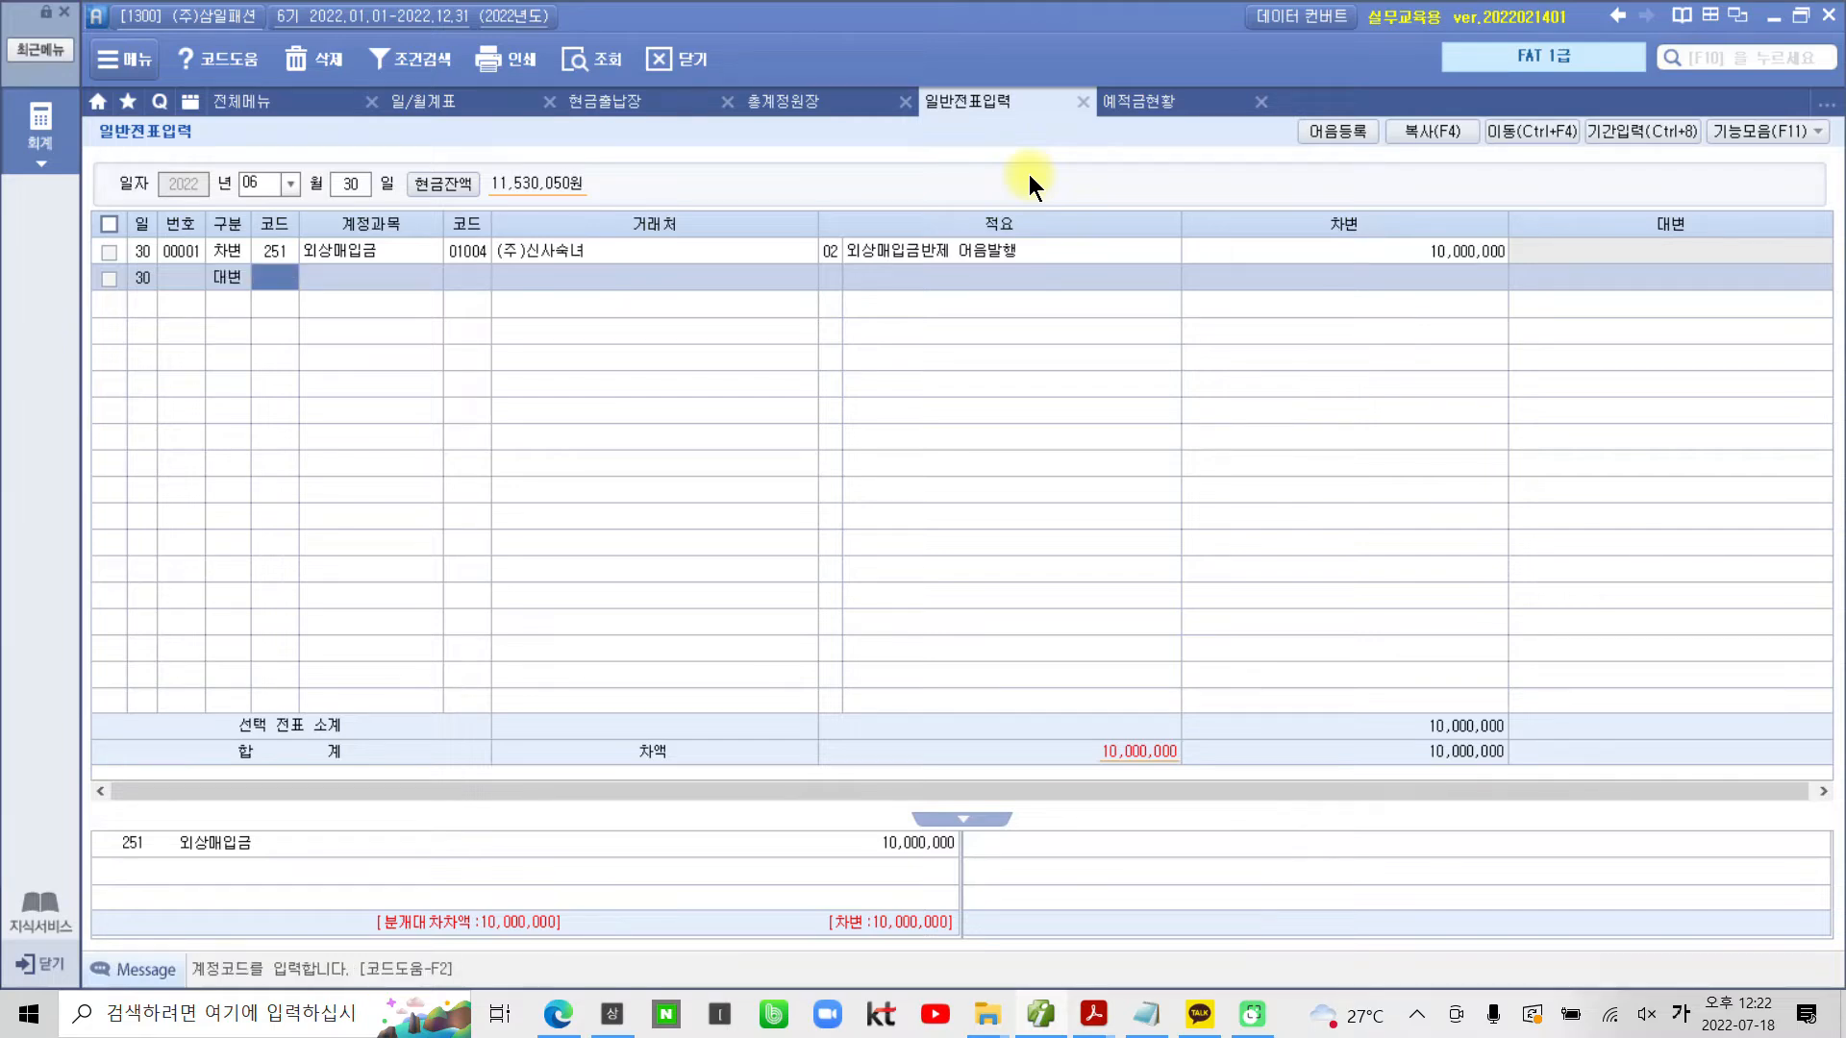
type("252")
key("Return")
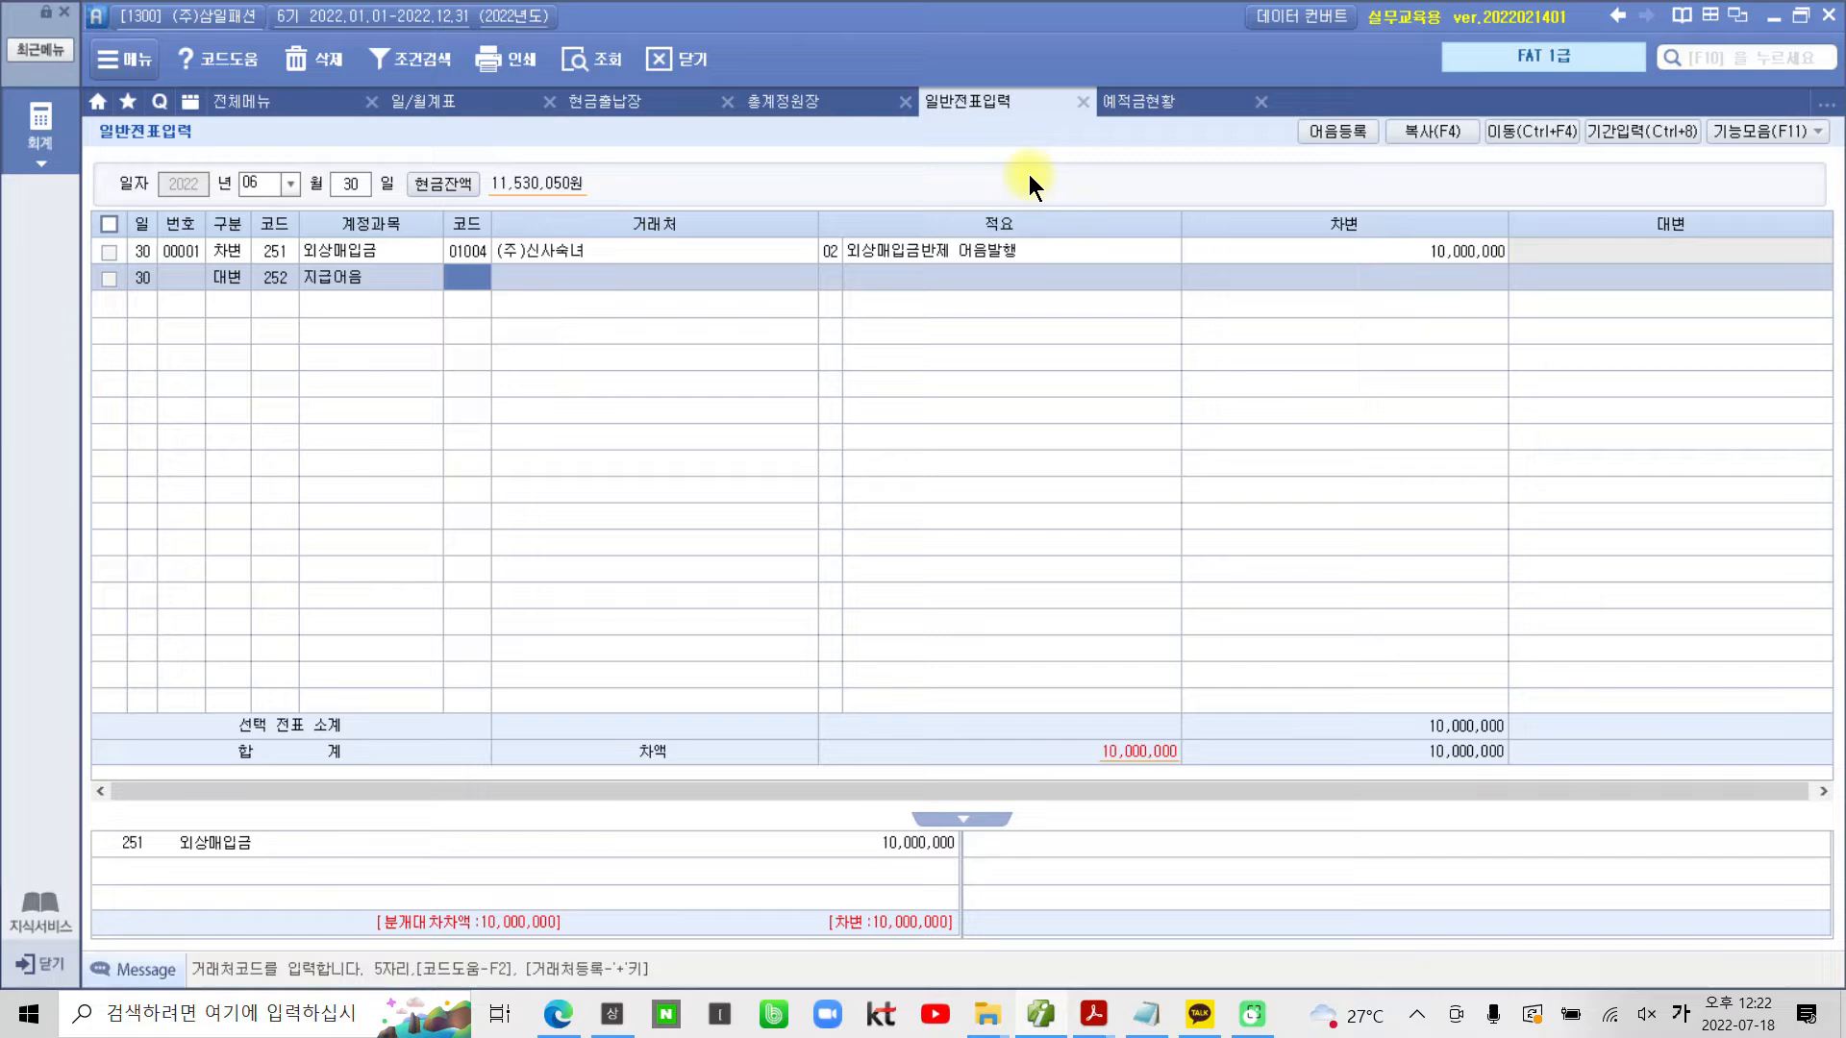
type("1004")
key("Return")
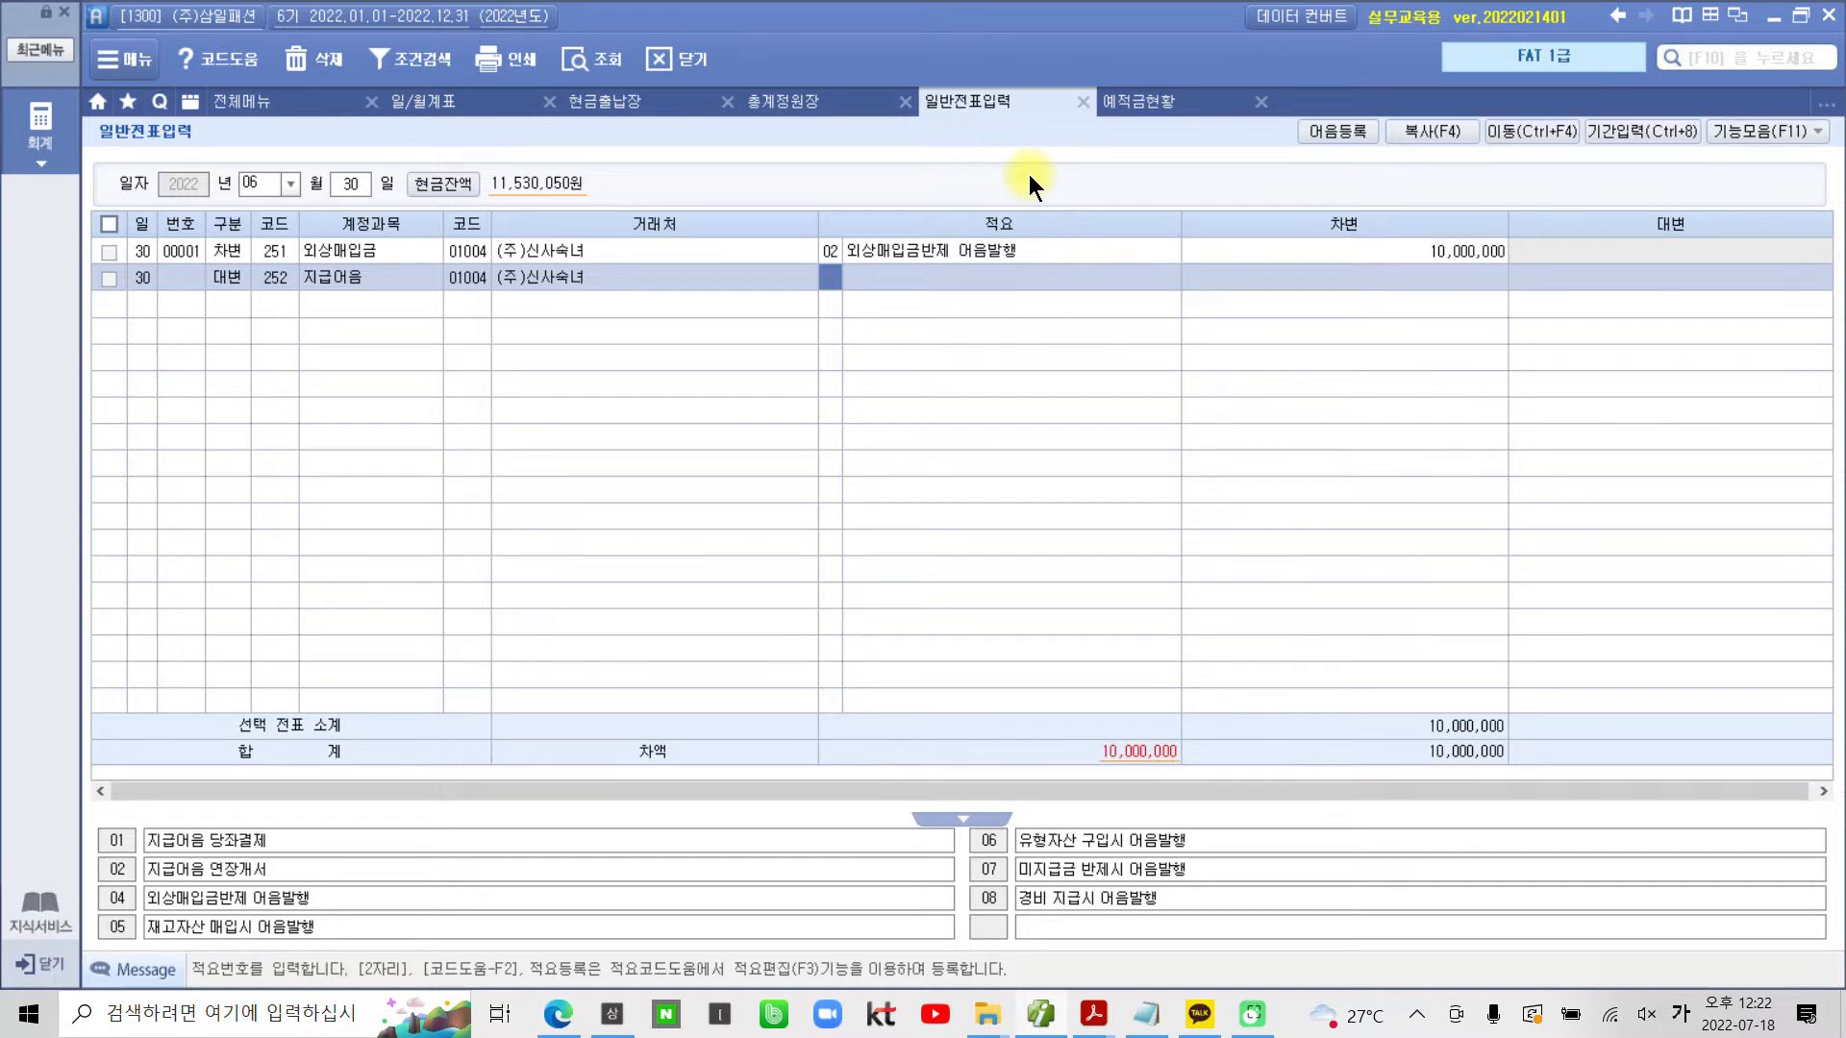
key("Return")
key("Return")
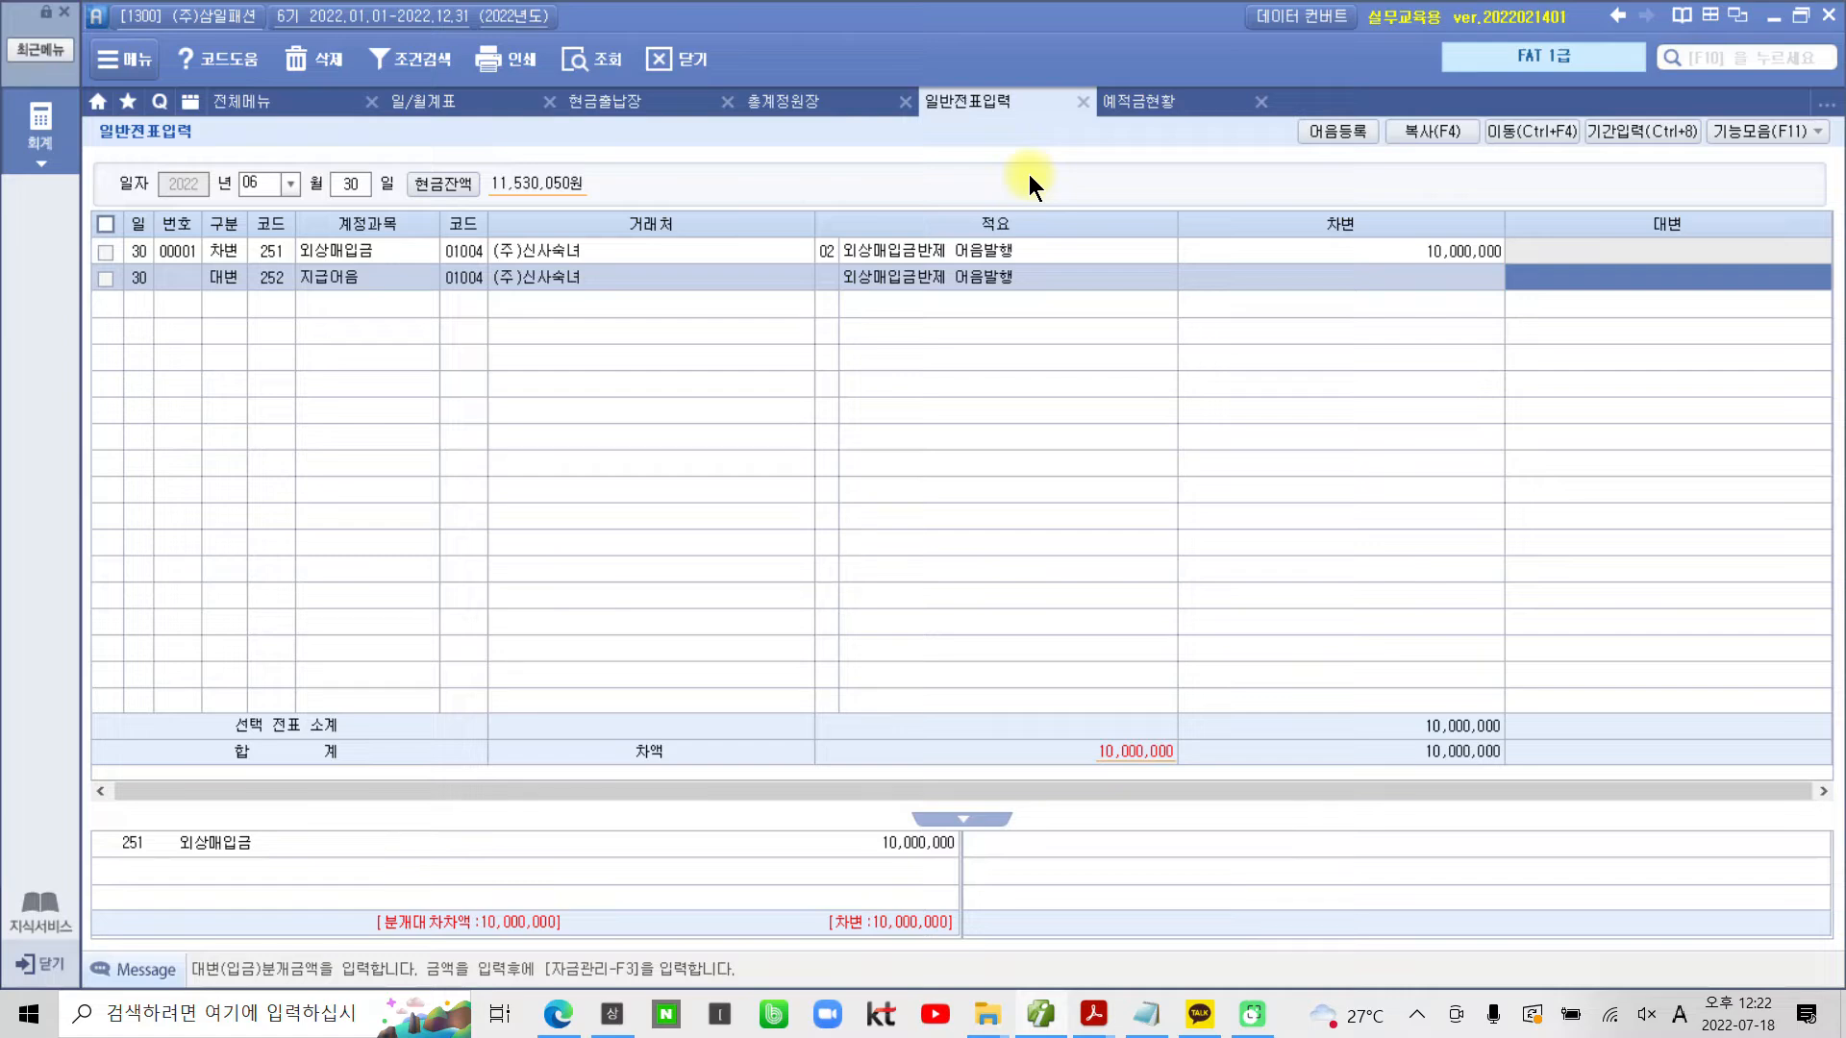
type("10000000")
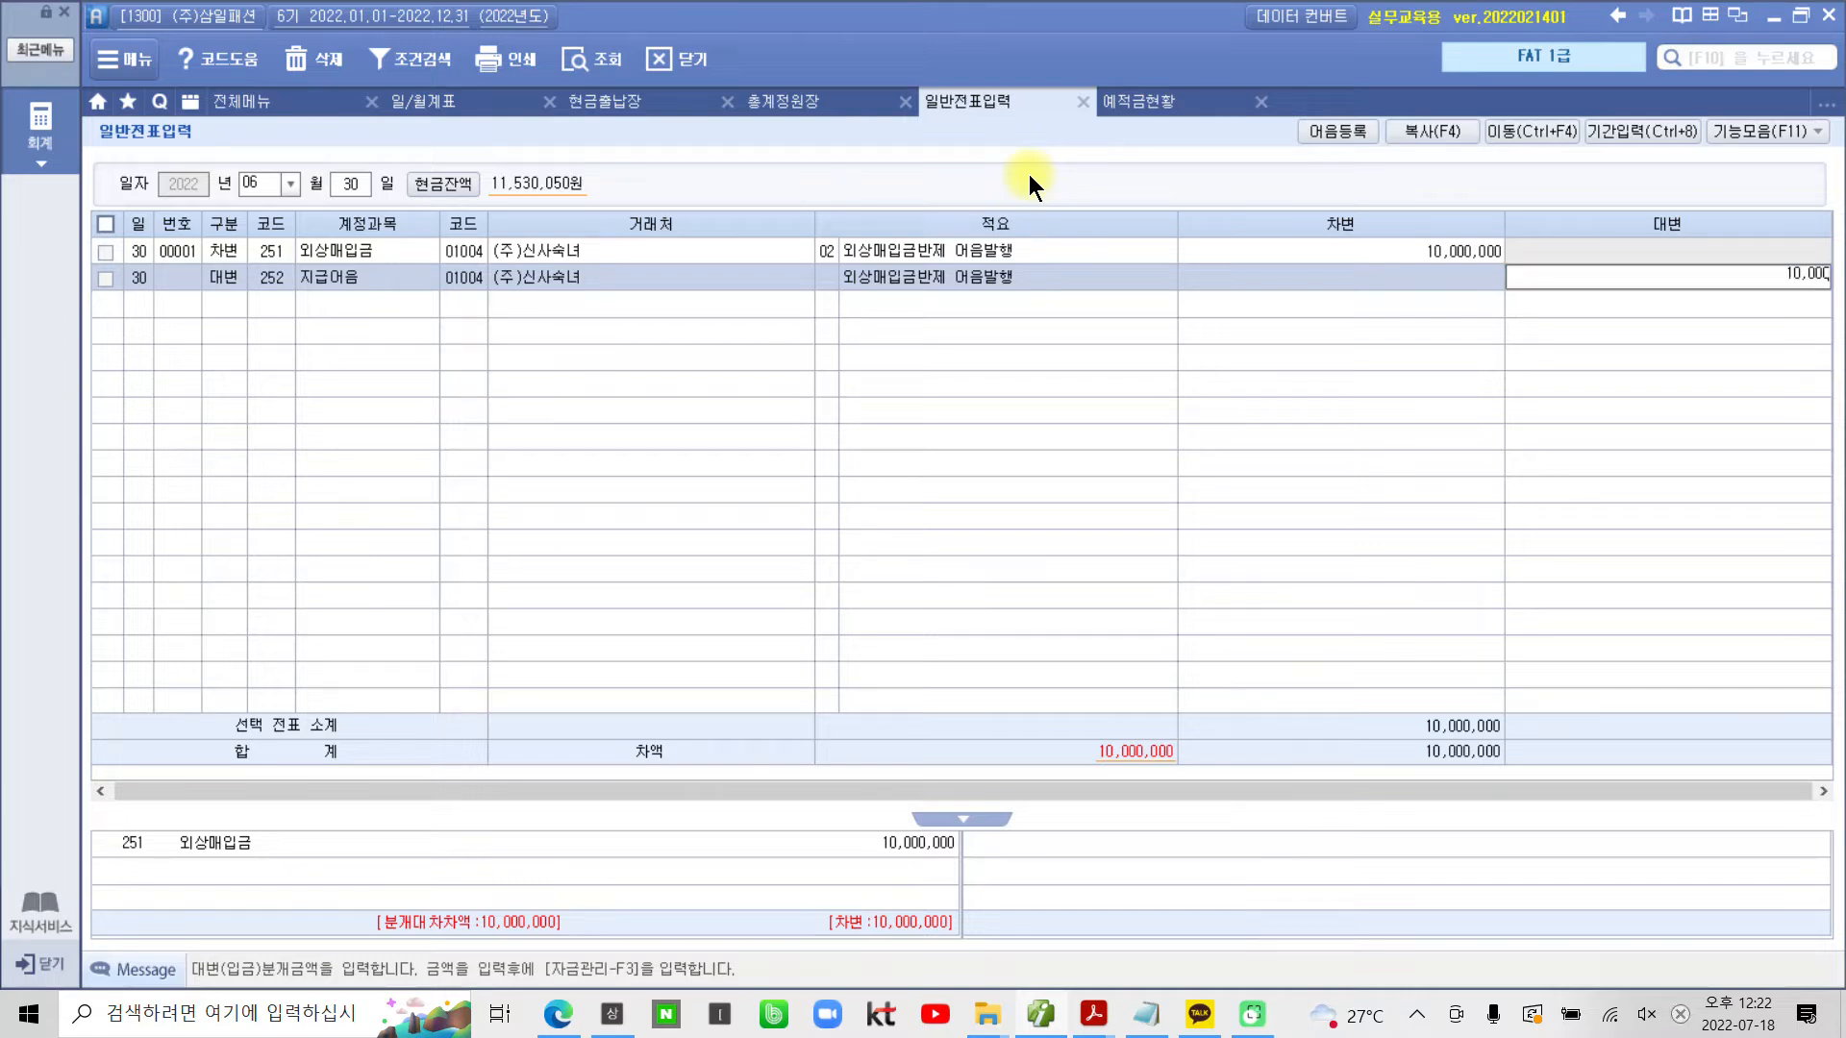
key("Return")
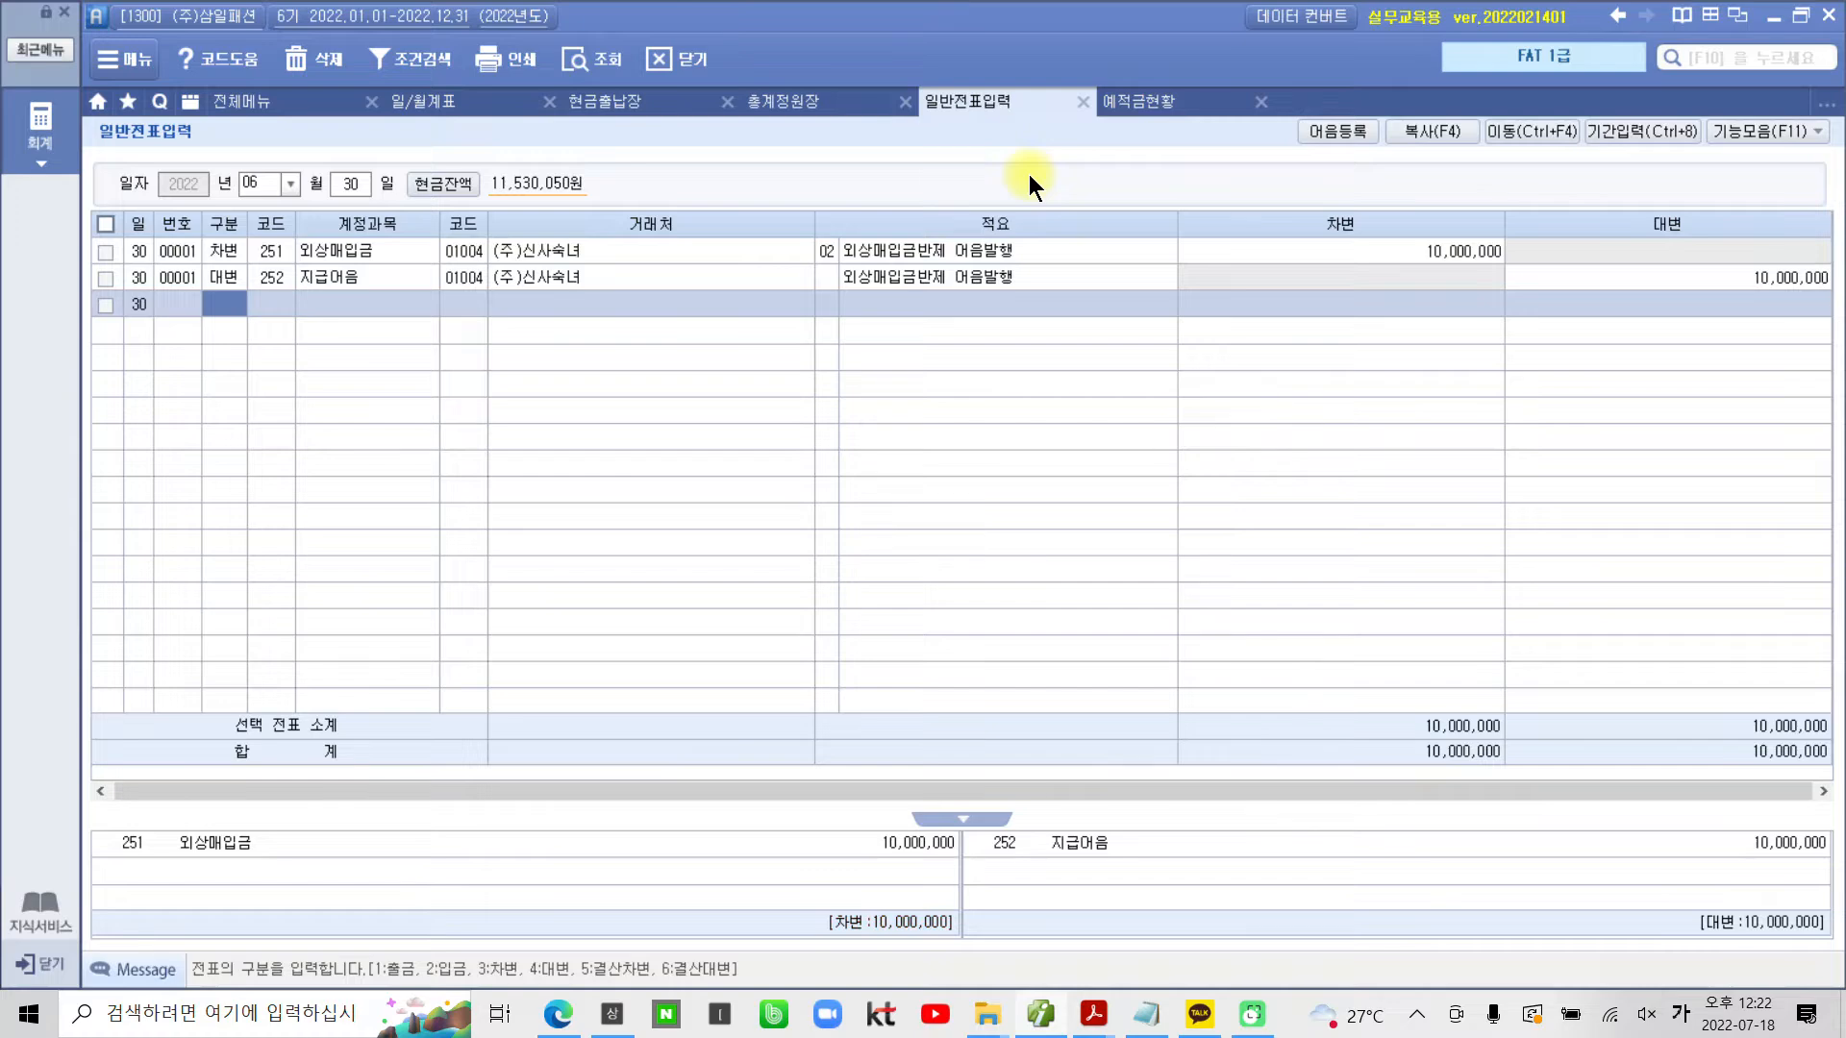
left_click(357, 257)
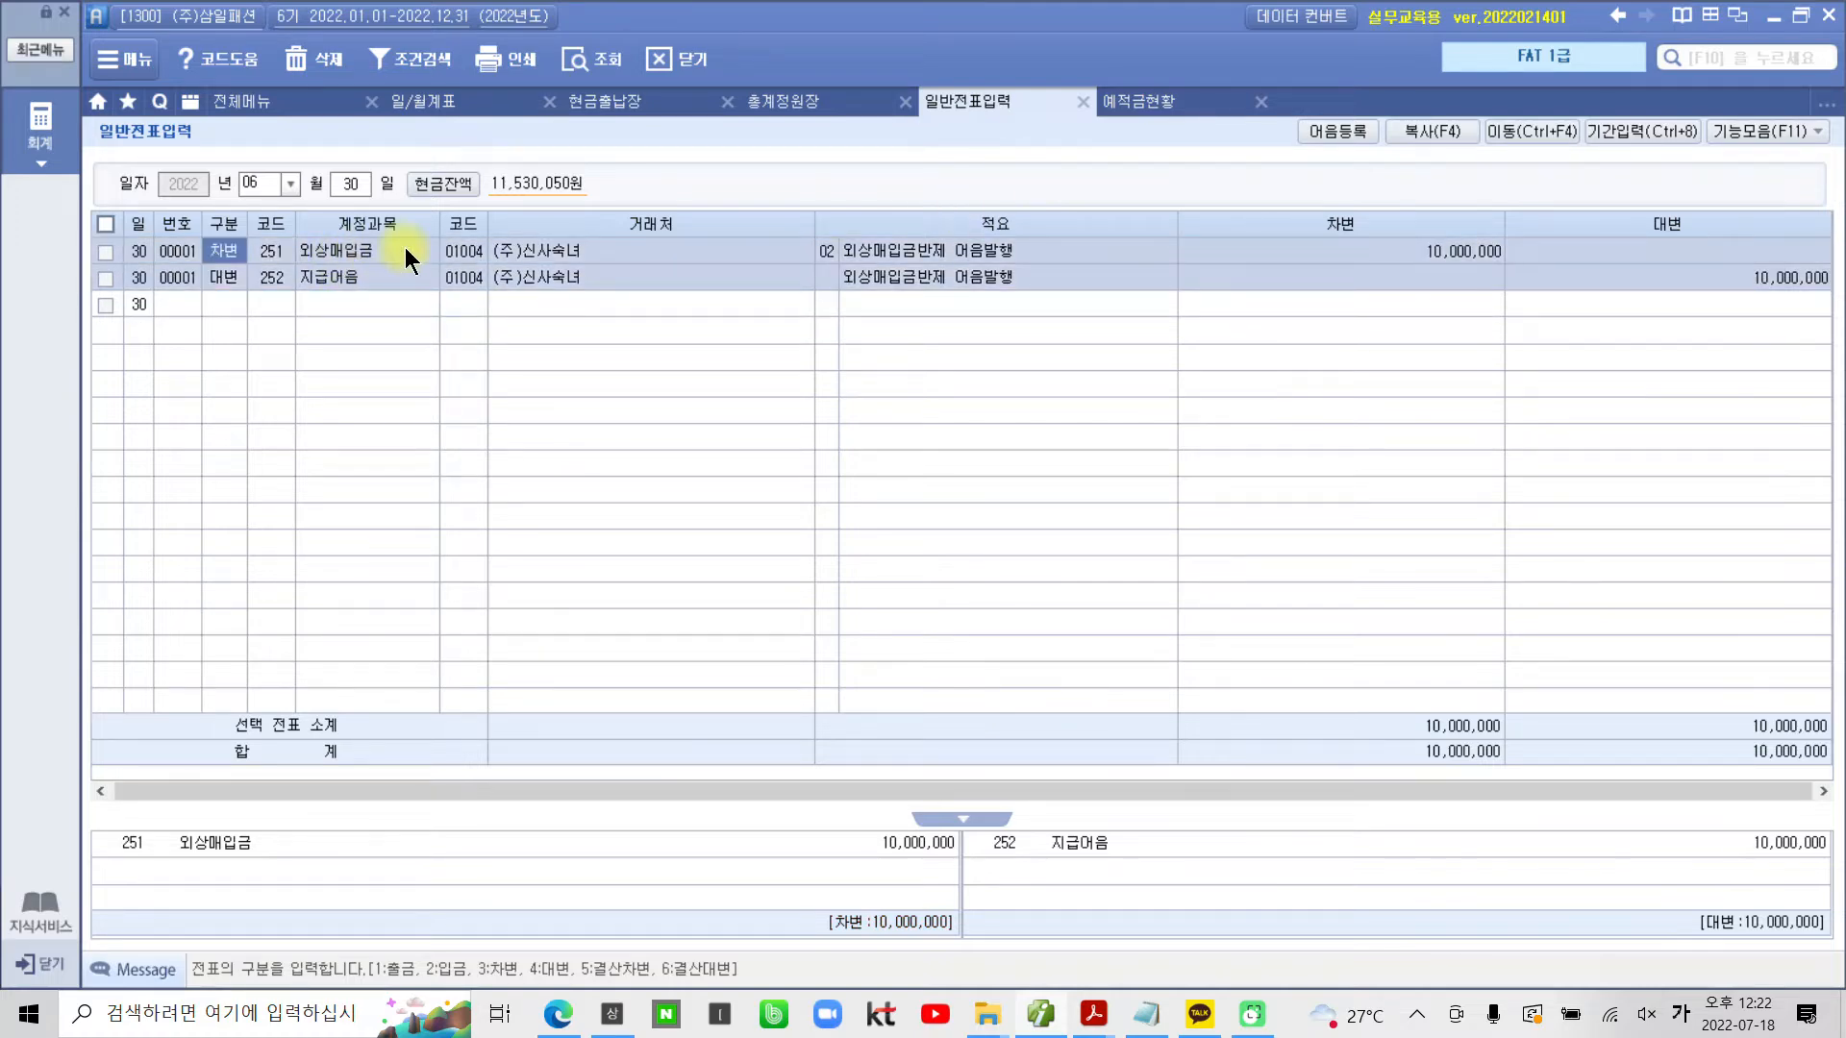
Open 자금관리 for the 대변 amount of the 252 지급어음 line
left_click(291, 282)
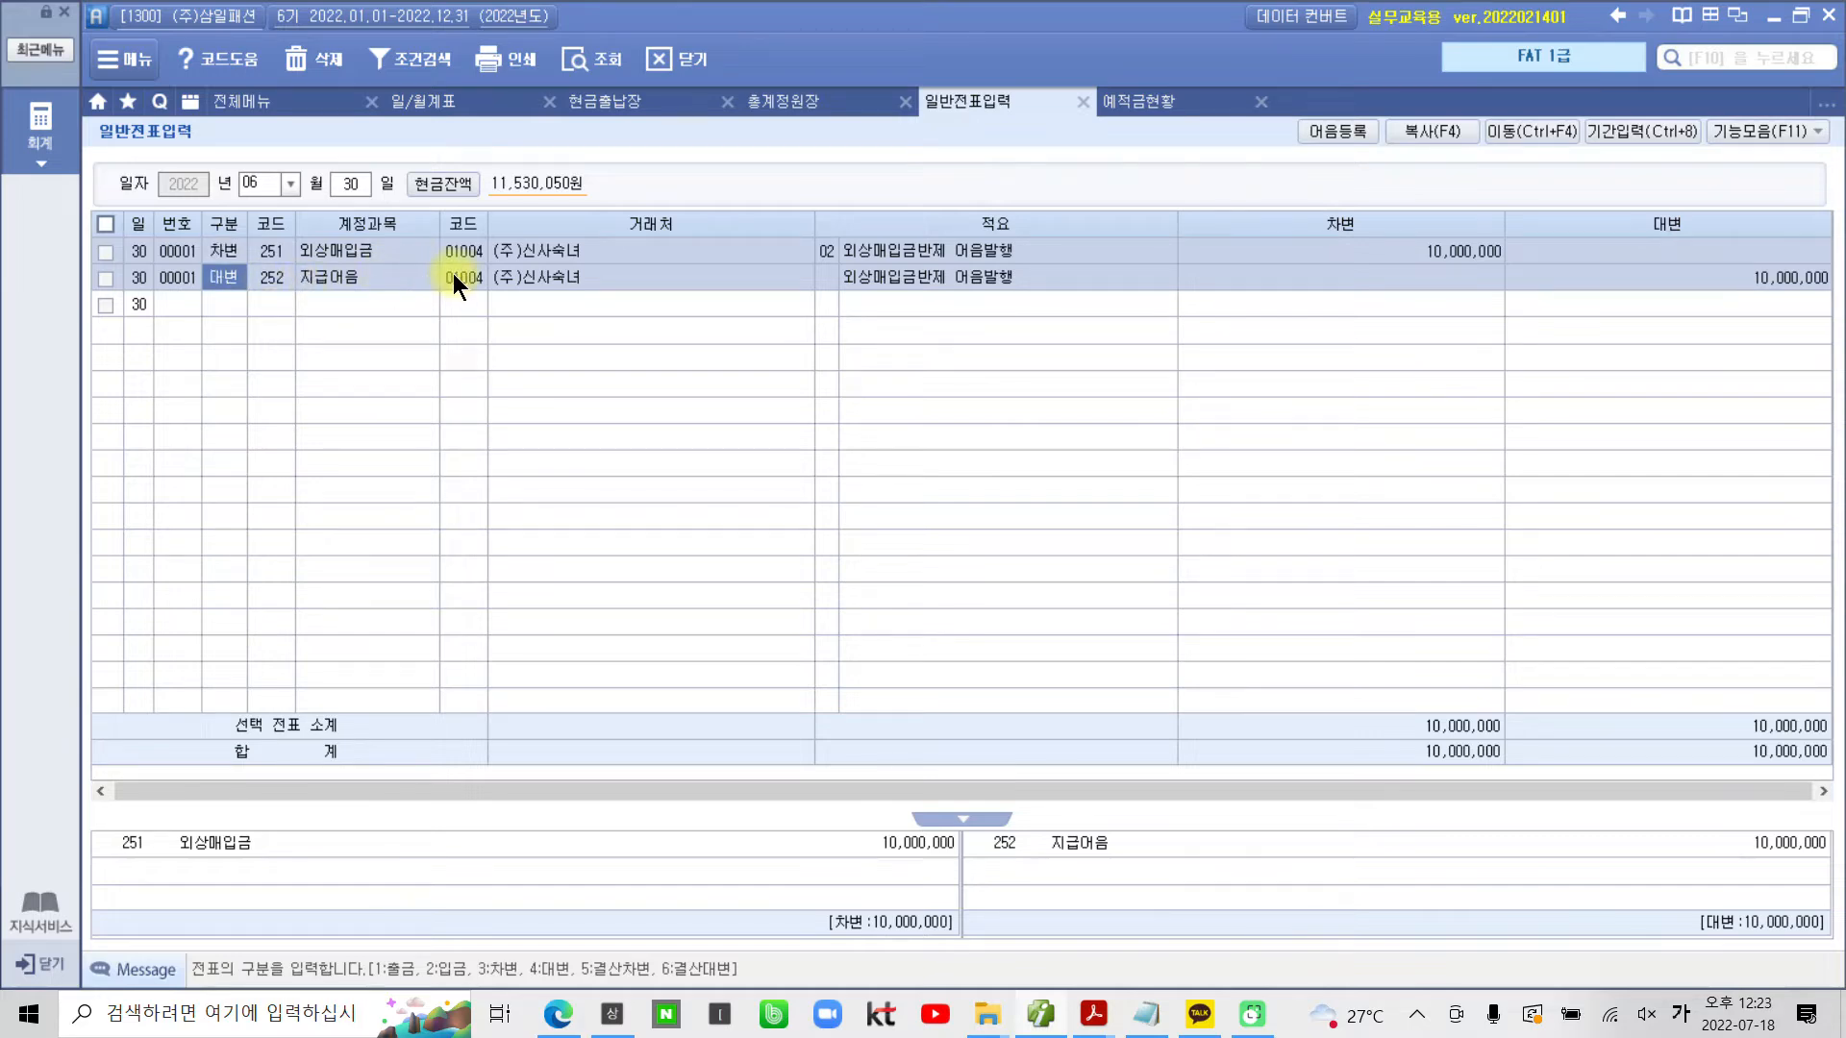
left_click(1480, 250)
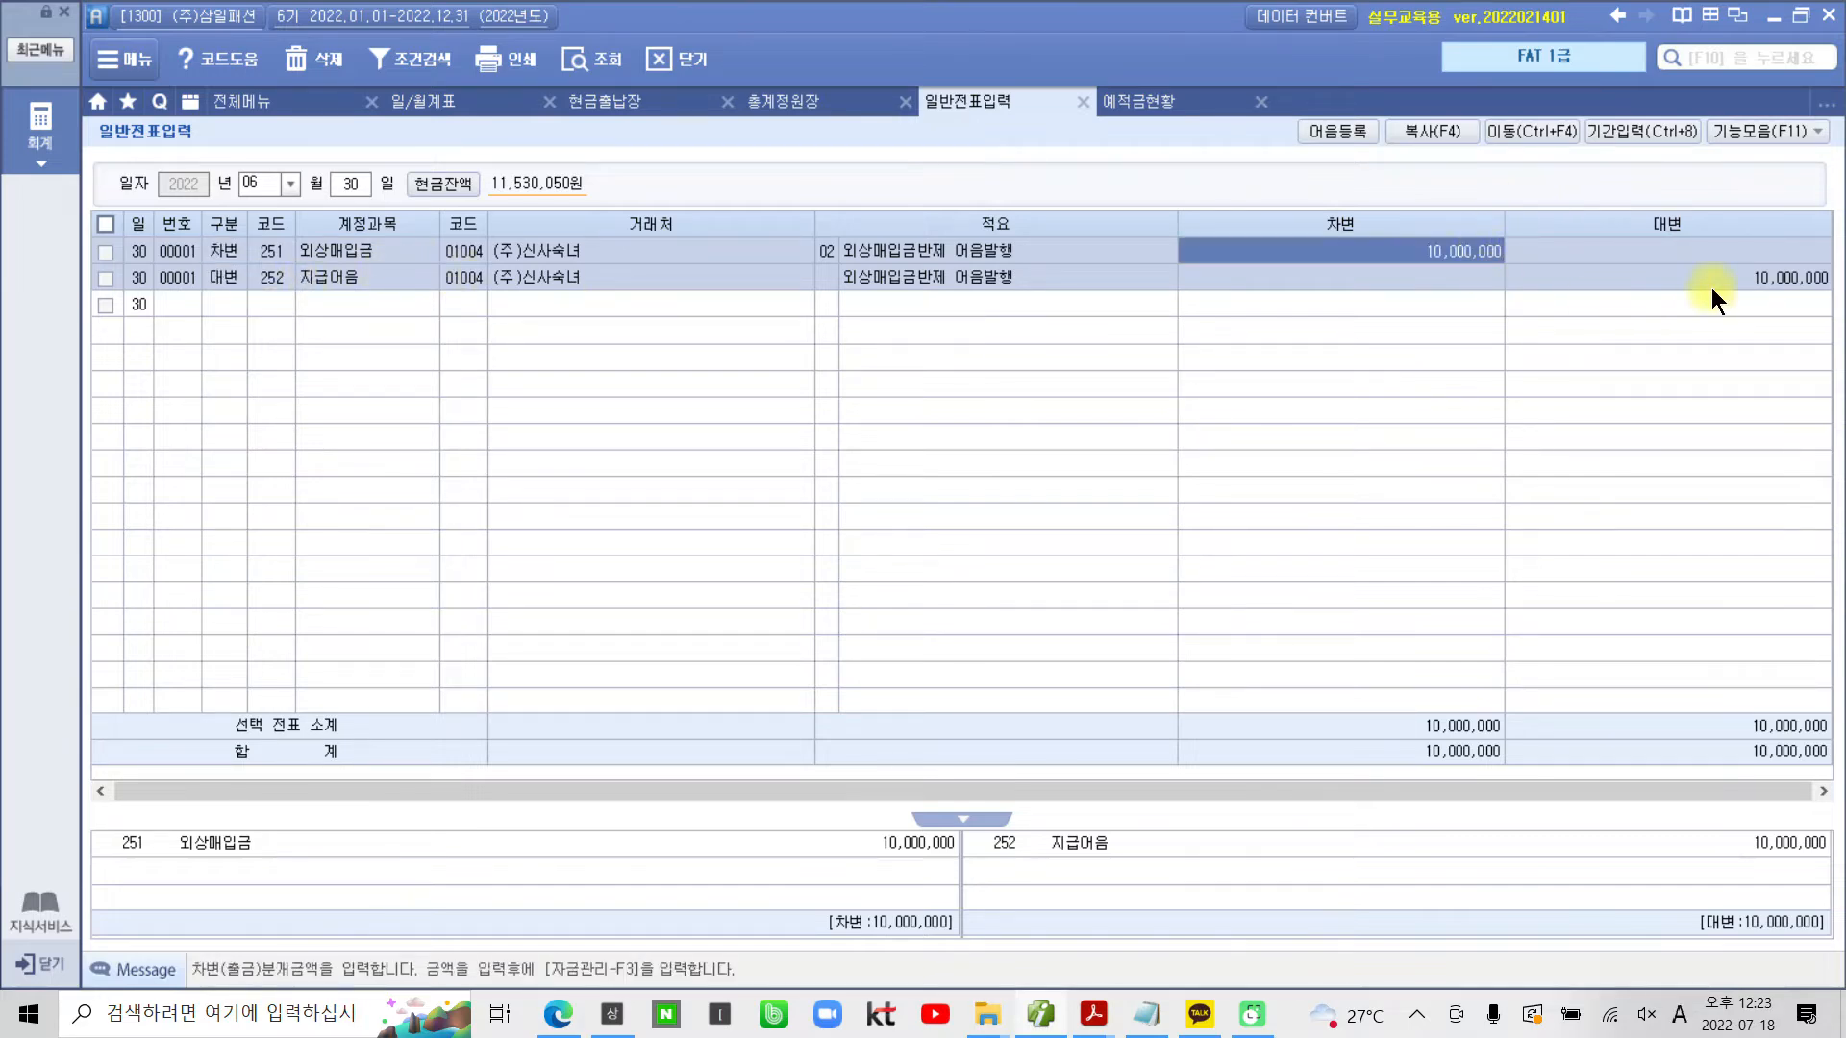
left_click(1711, 286)
left_click(1456, 252)
left_click(1709, 284)
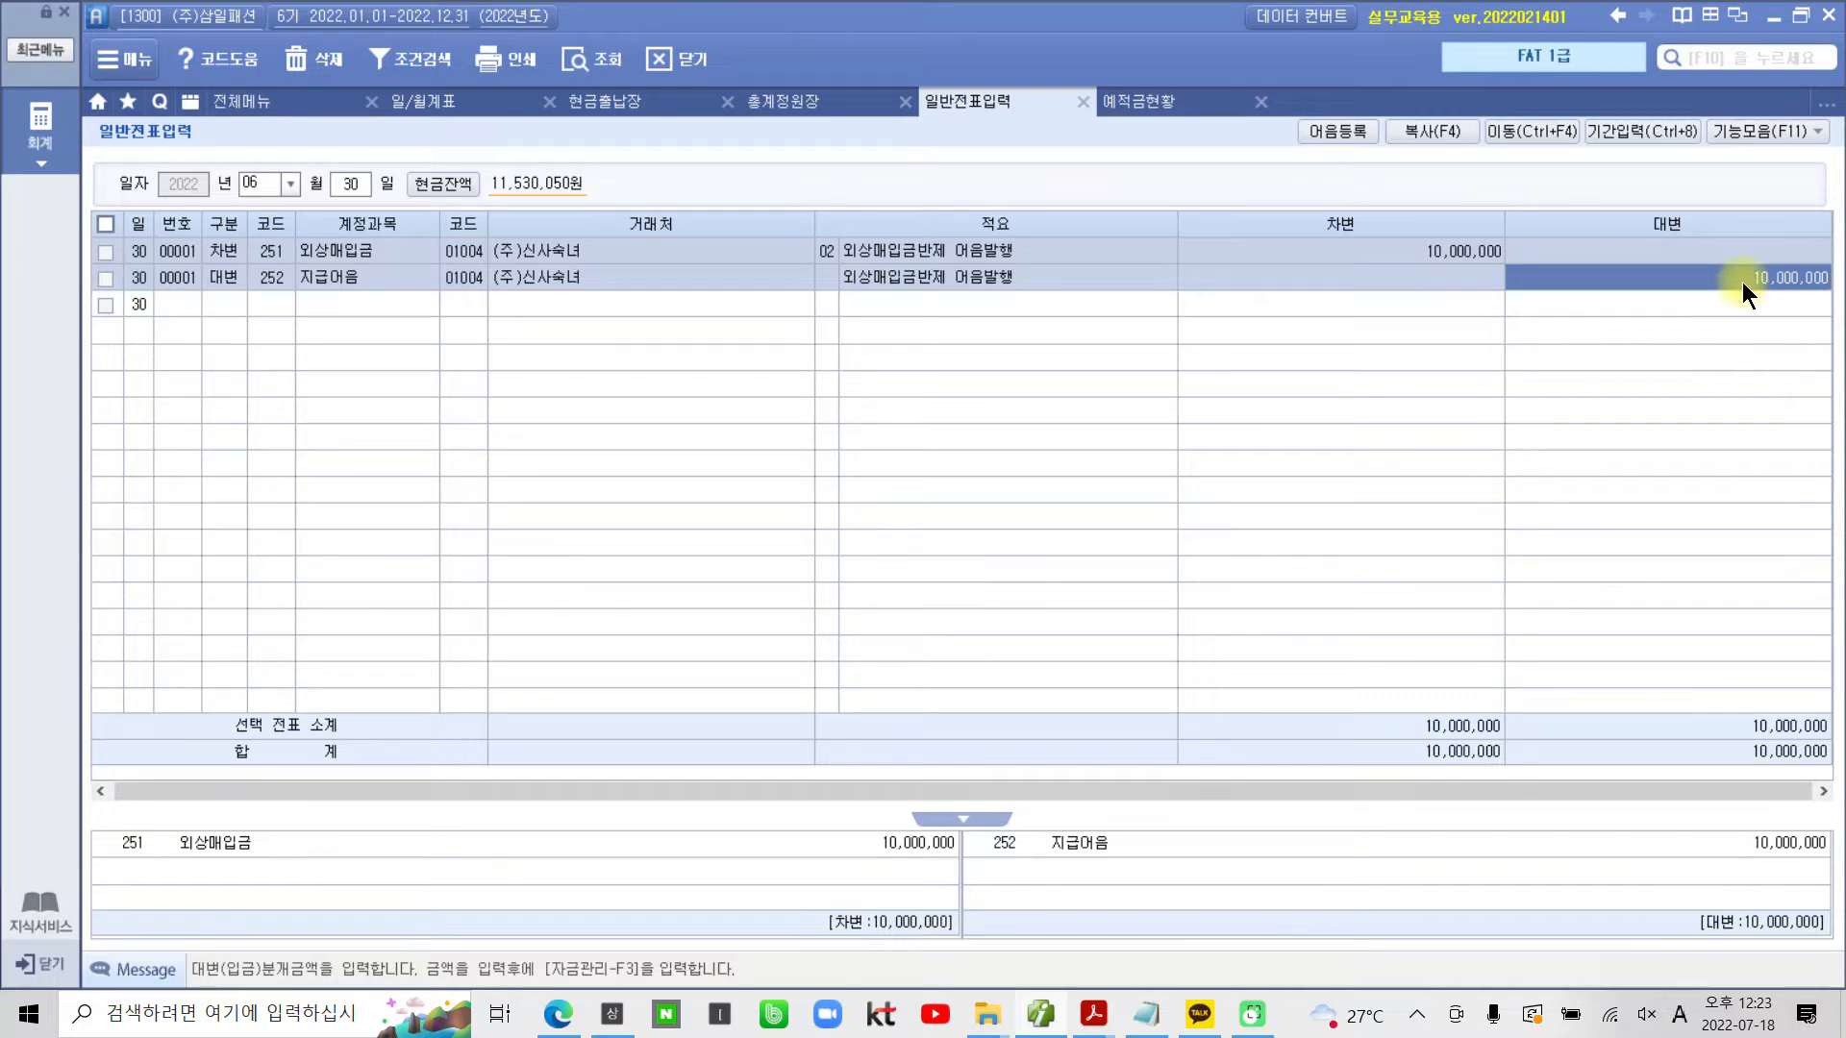
key("F3")
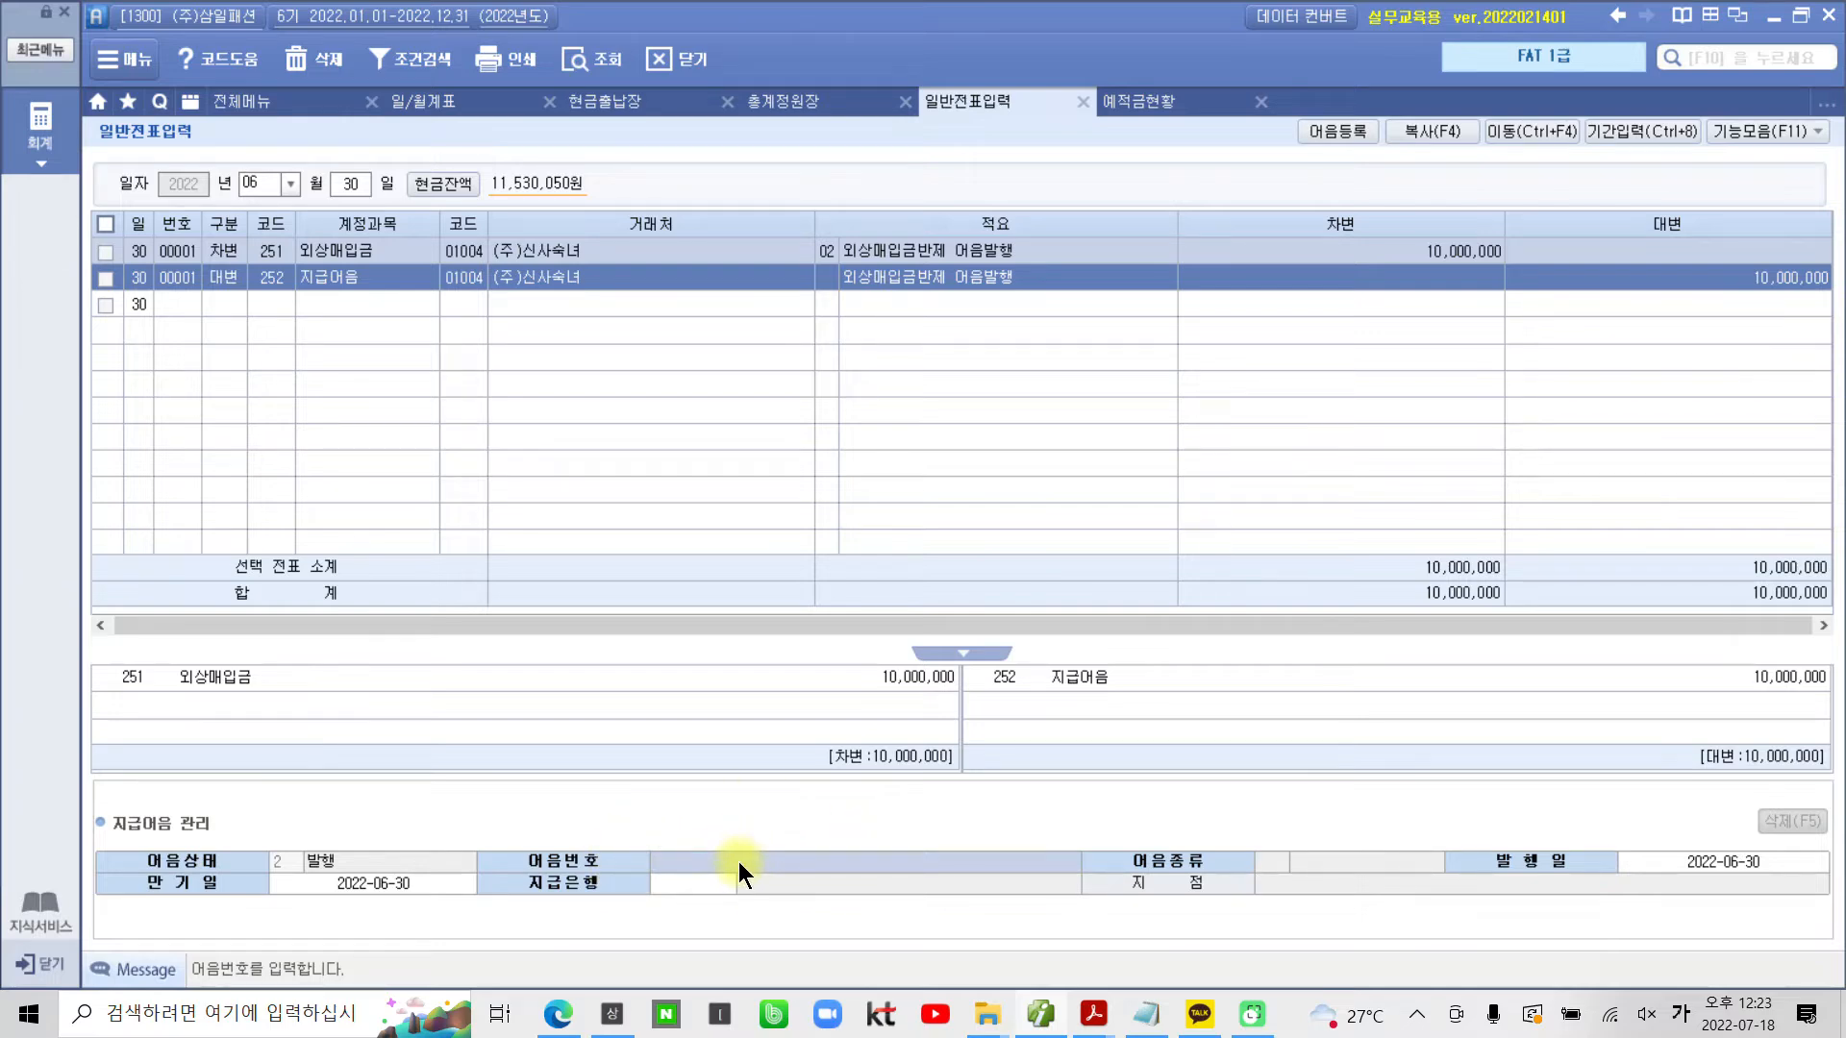
Fill in 어음번호 with the registered 전자 note of 98001 국민은행(당좌) dated 2022-06-30
key("F2")
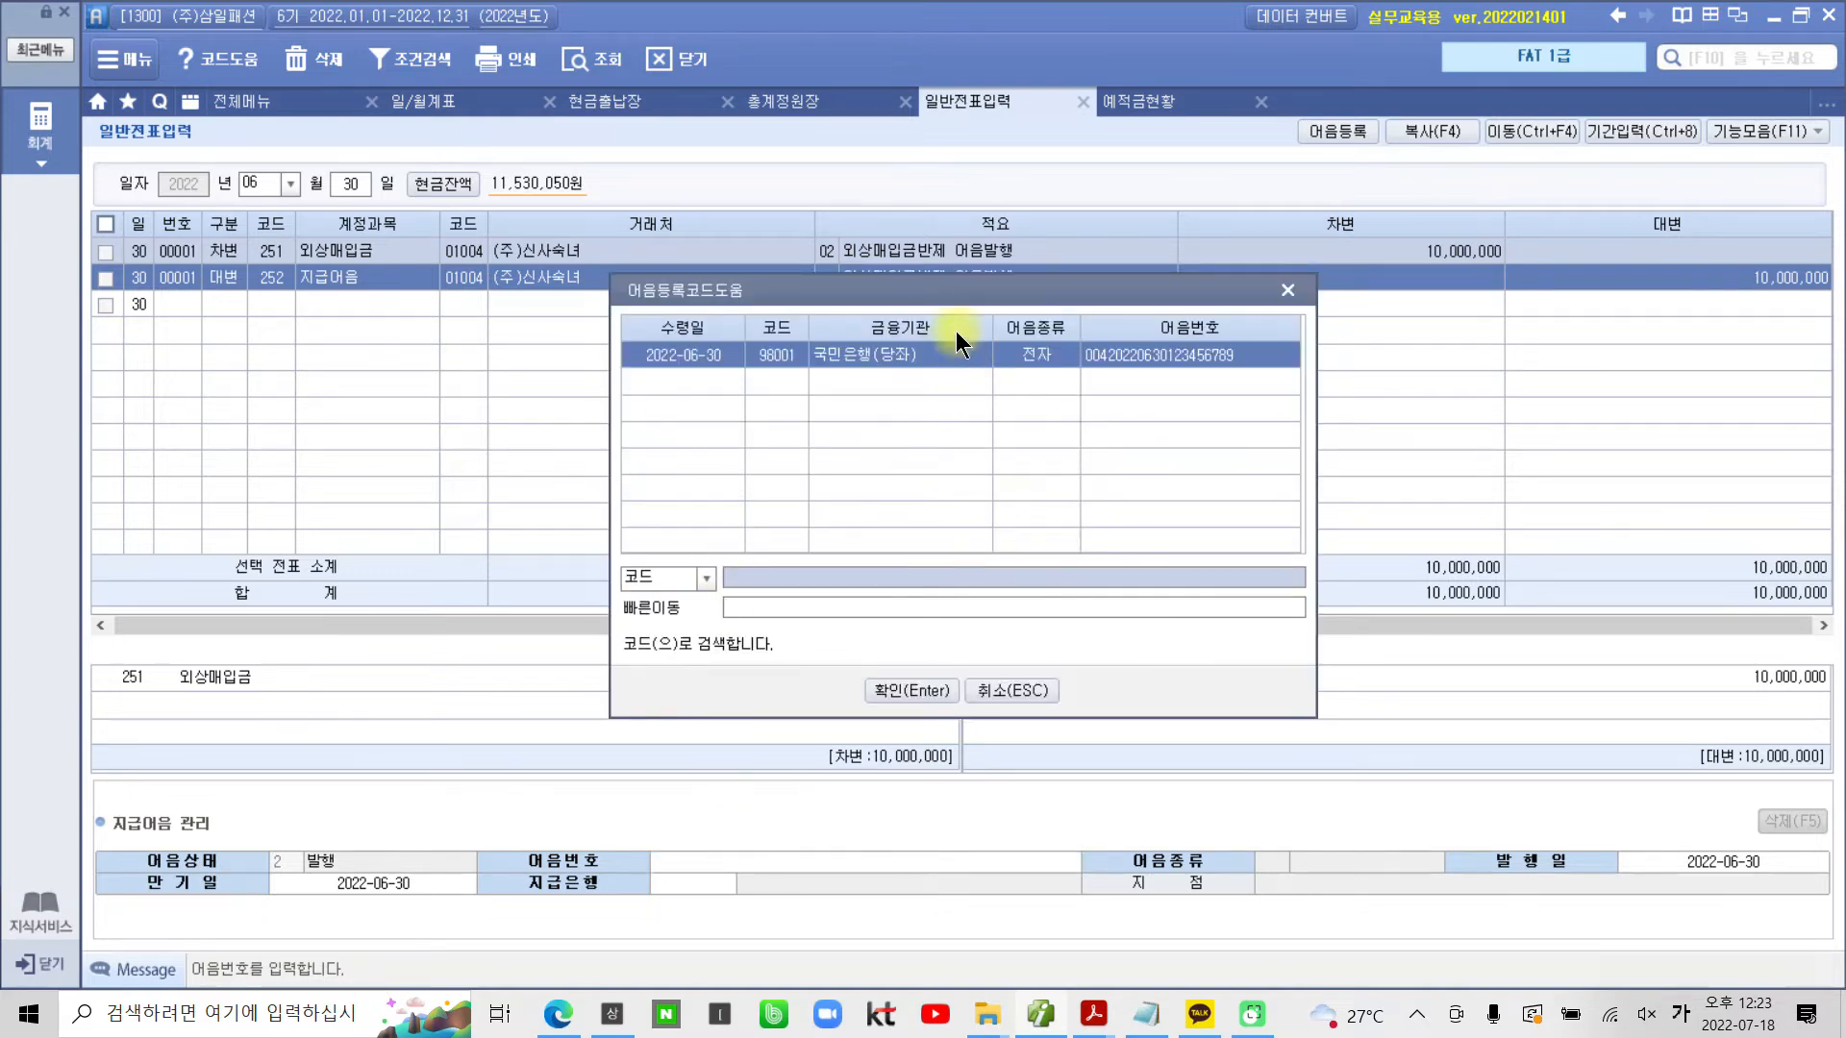
left_click_drag(966, 295, 828, 368)
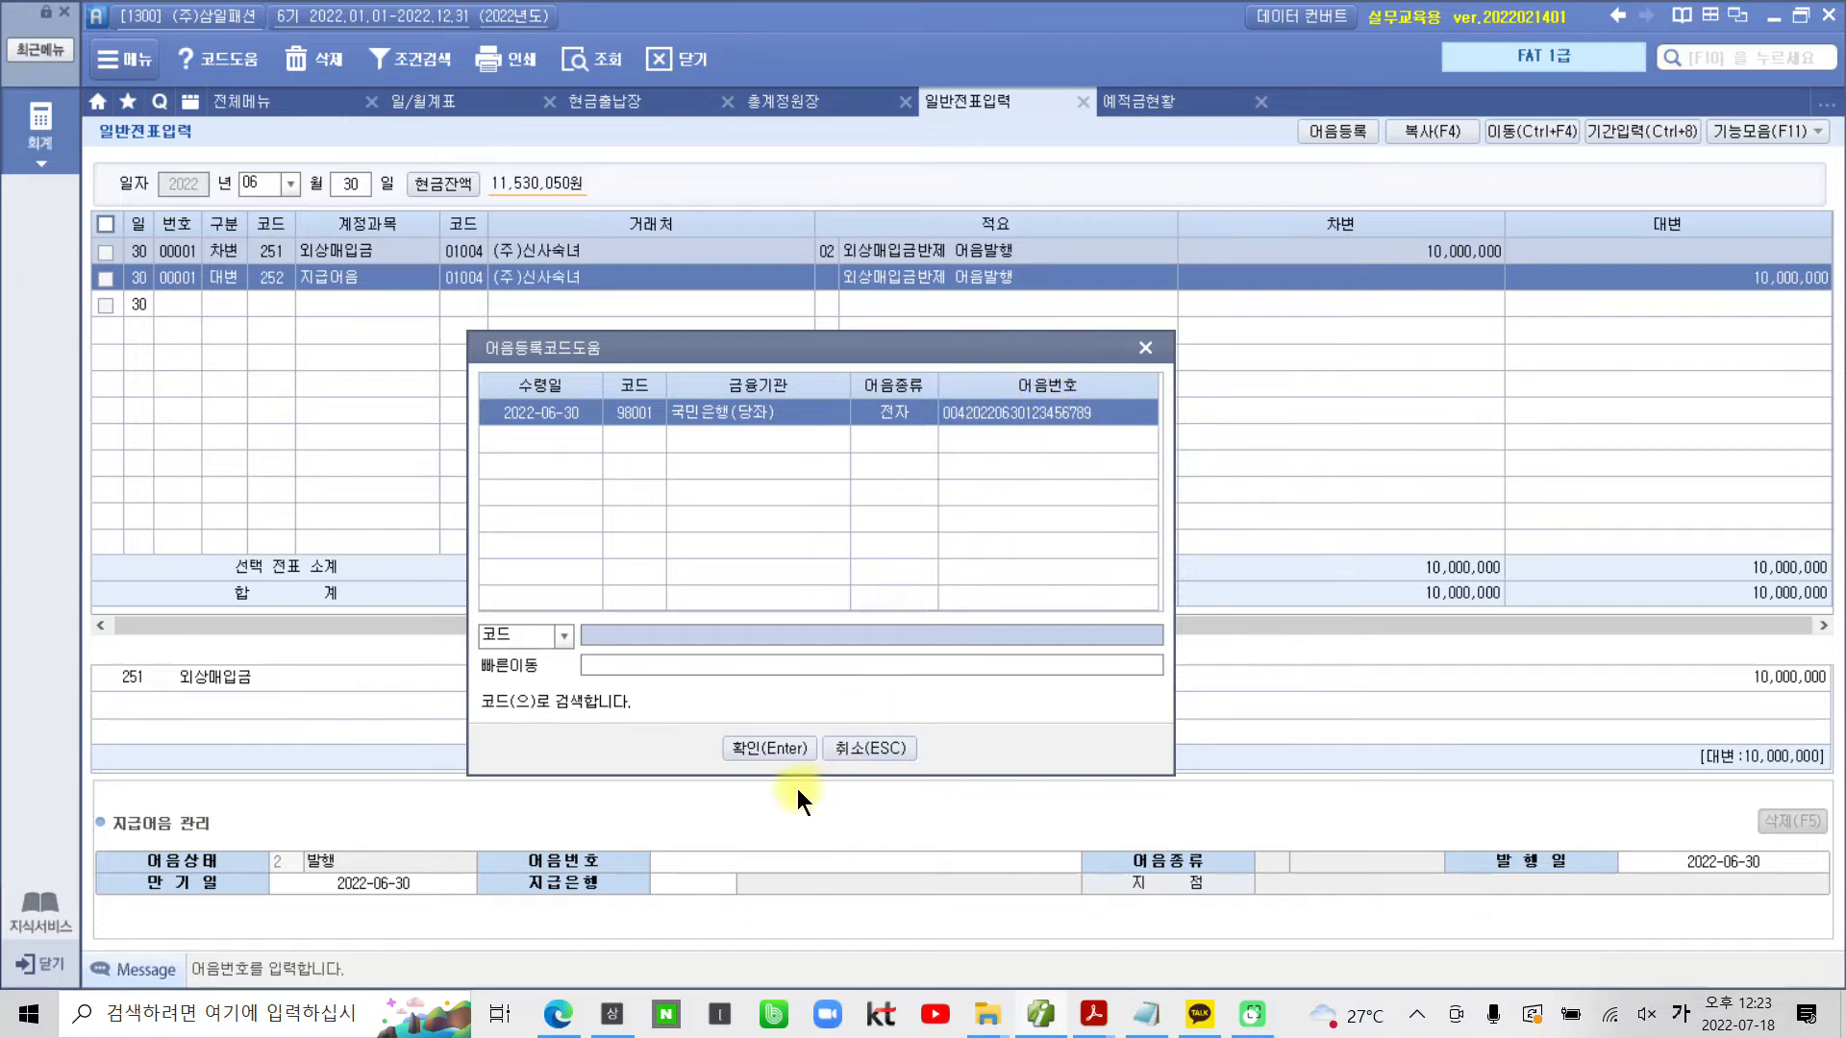
left_click(785, 741)
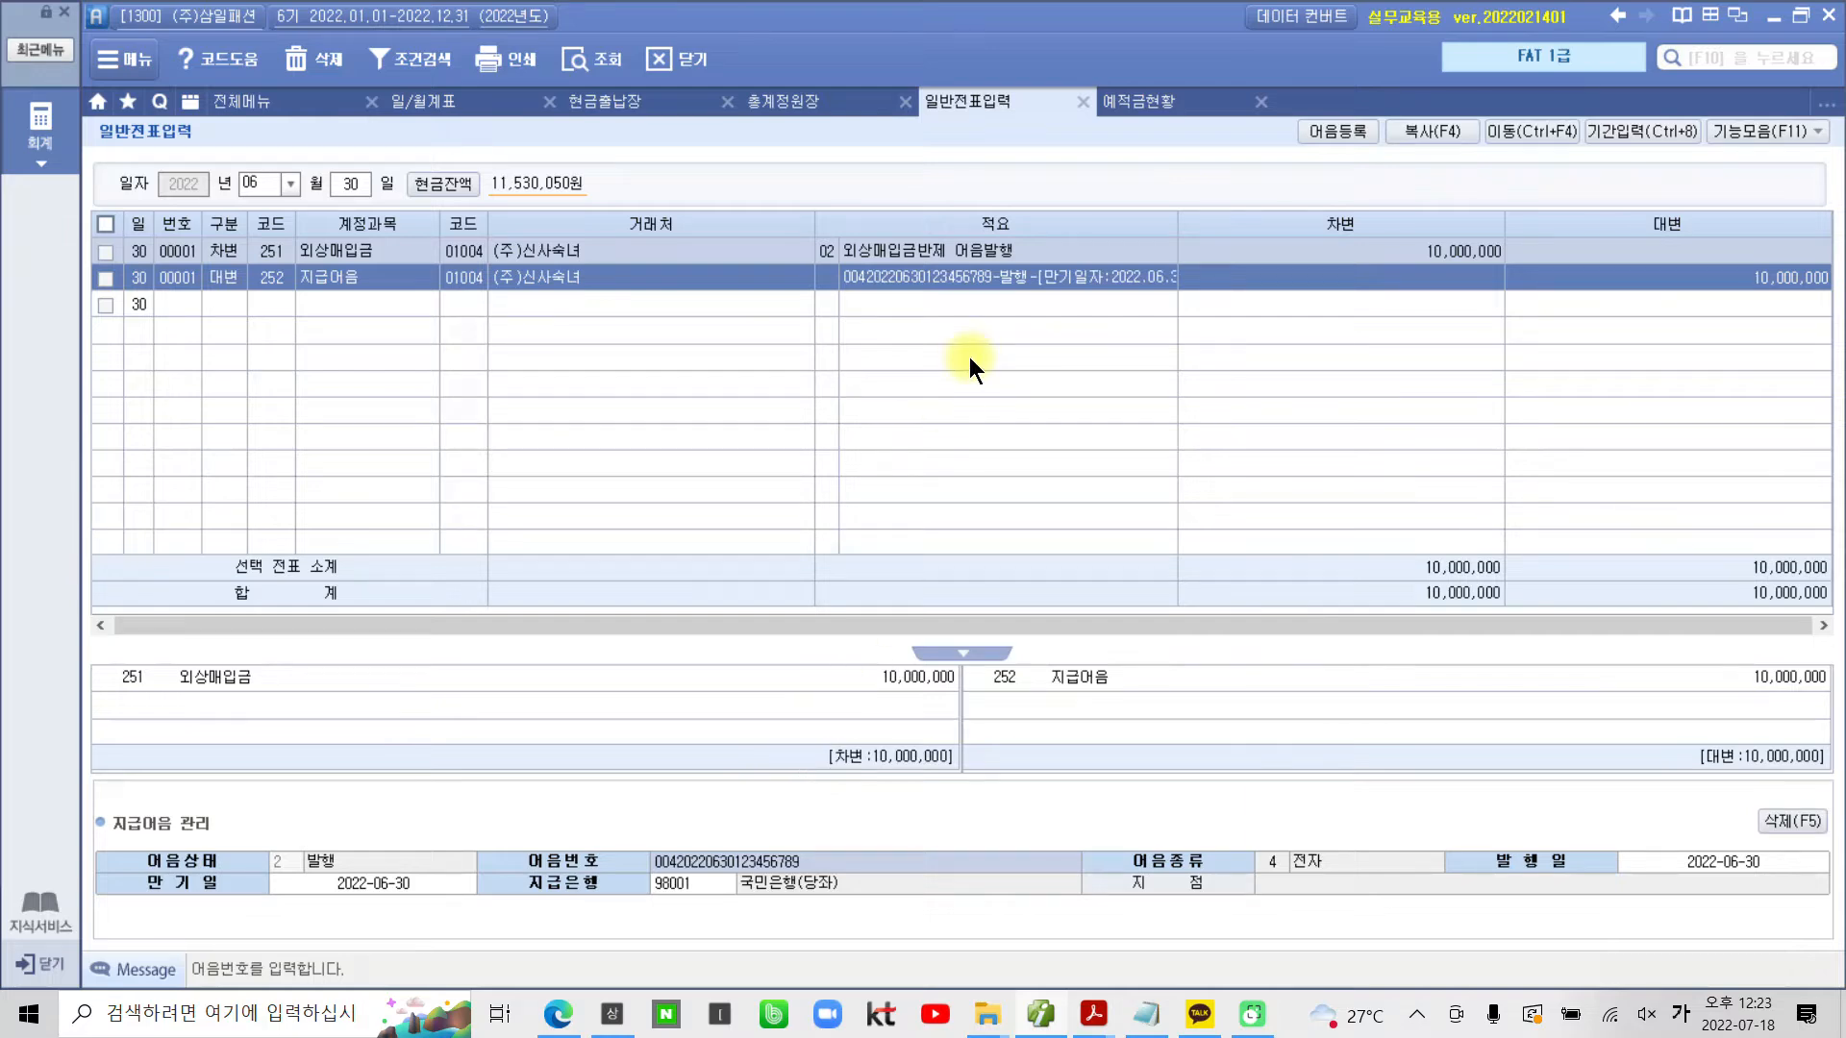
Set the note's 만기일 to 2023-01-30, complete 지급어음 관리, and draw an arrow from its fields to the 지급어음 line's 적요
key("Return")
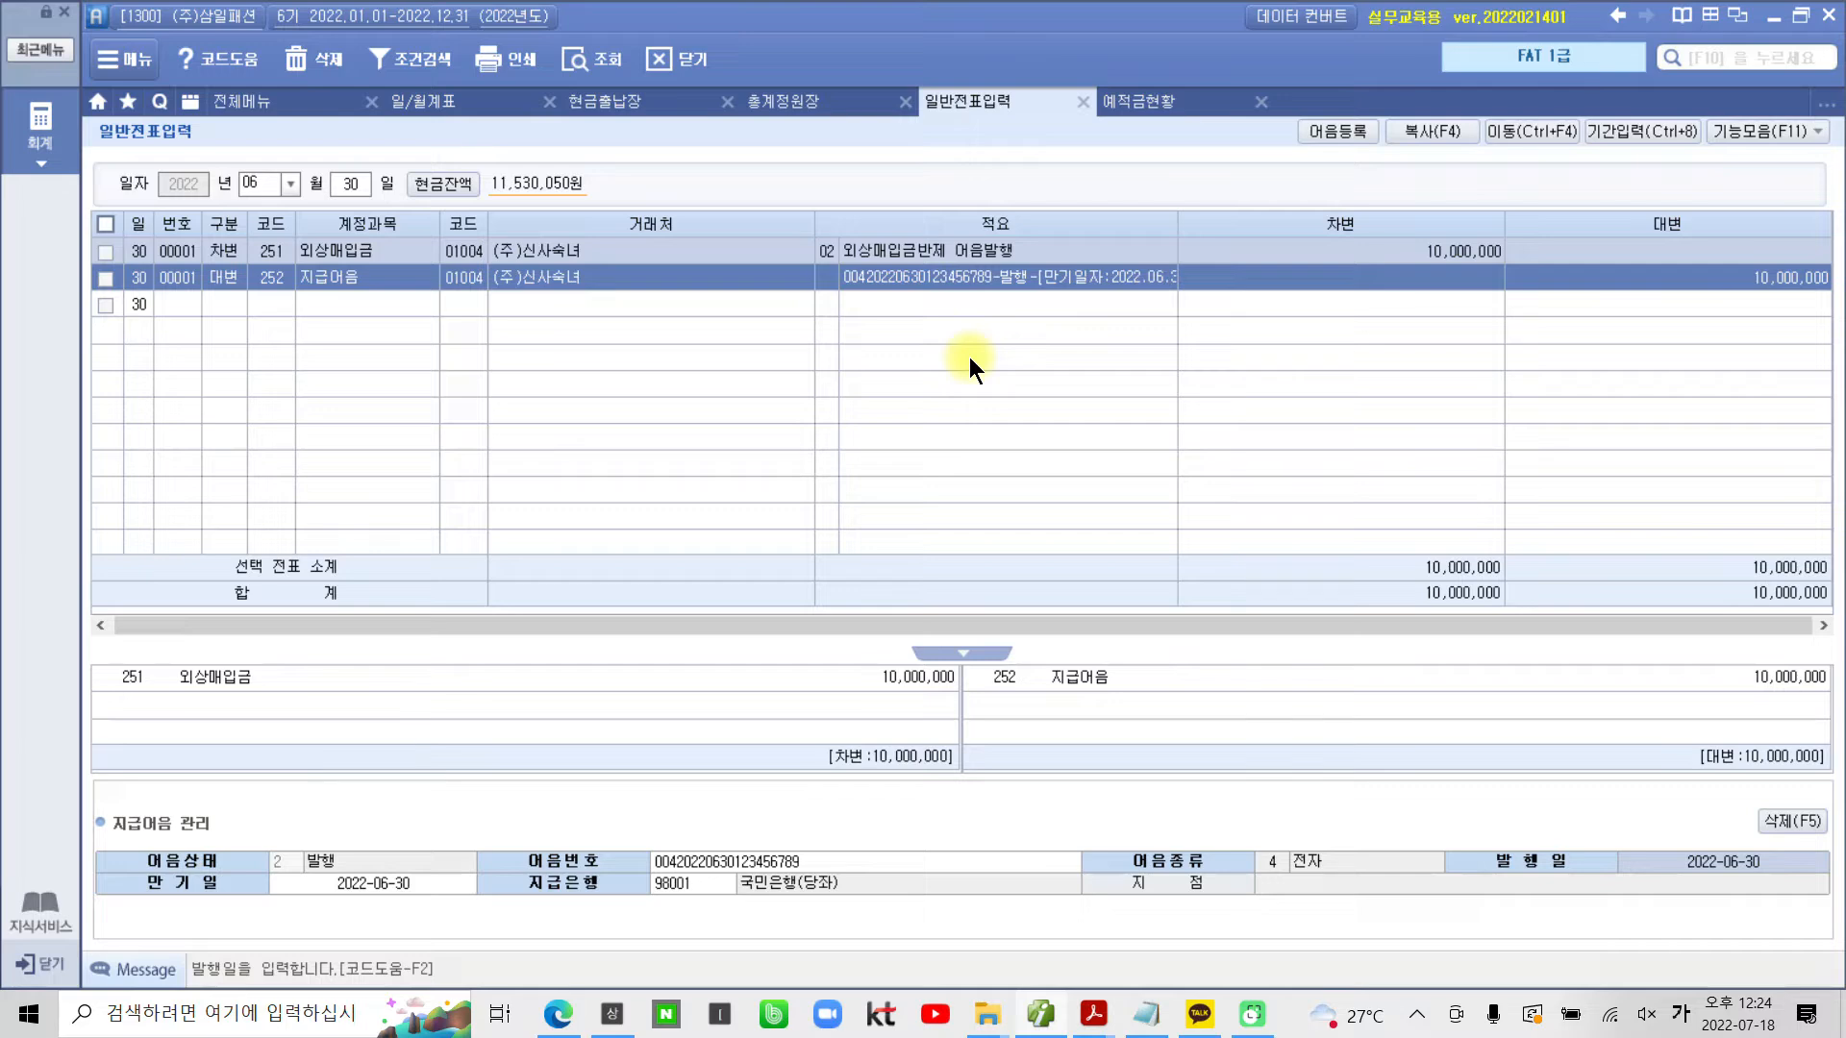
key("Return")
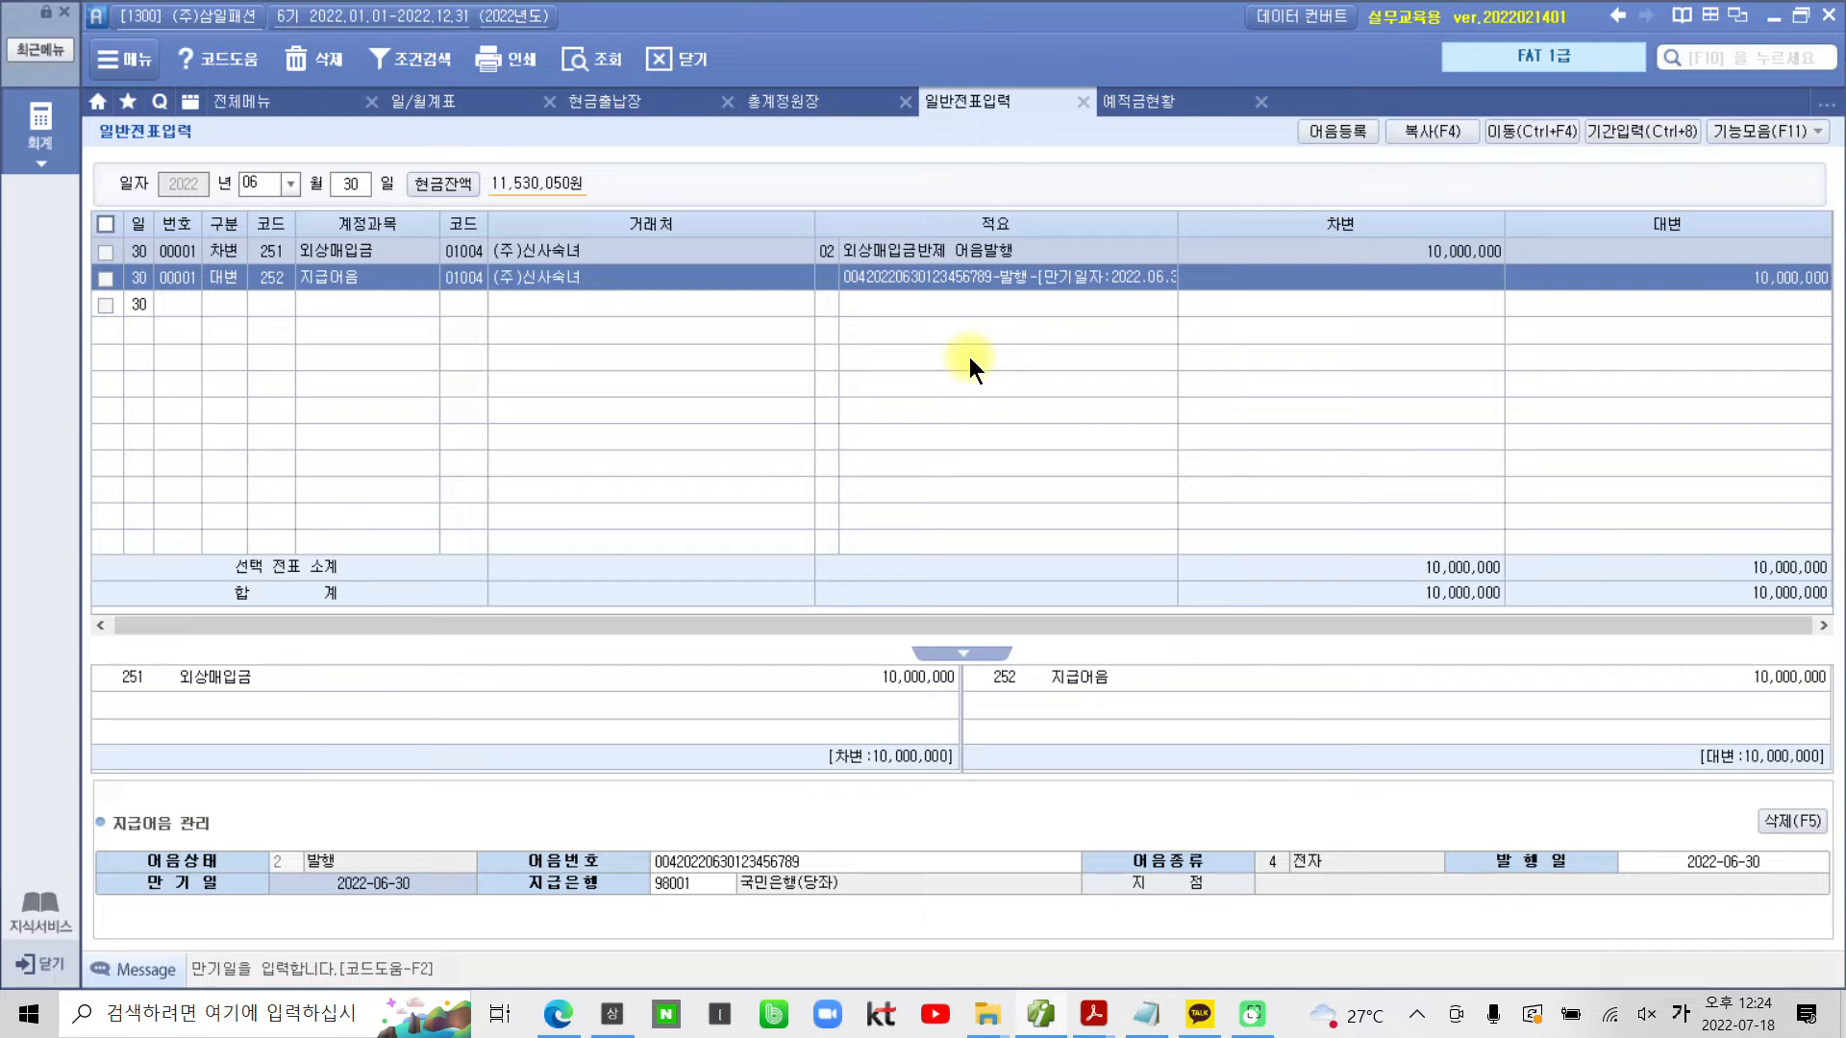
type("2")
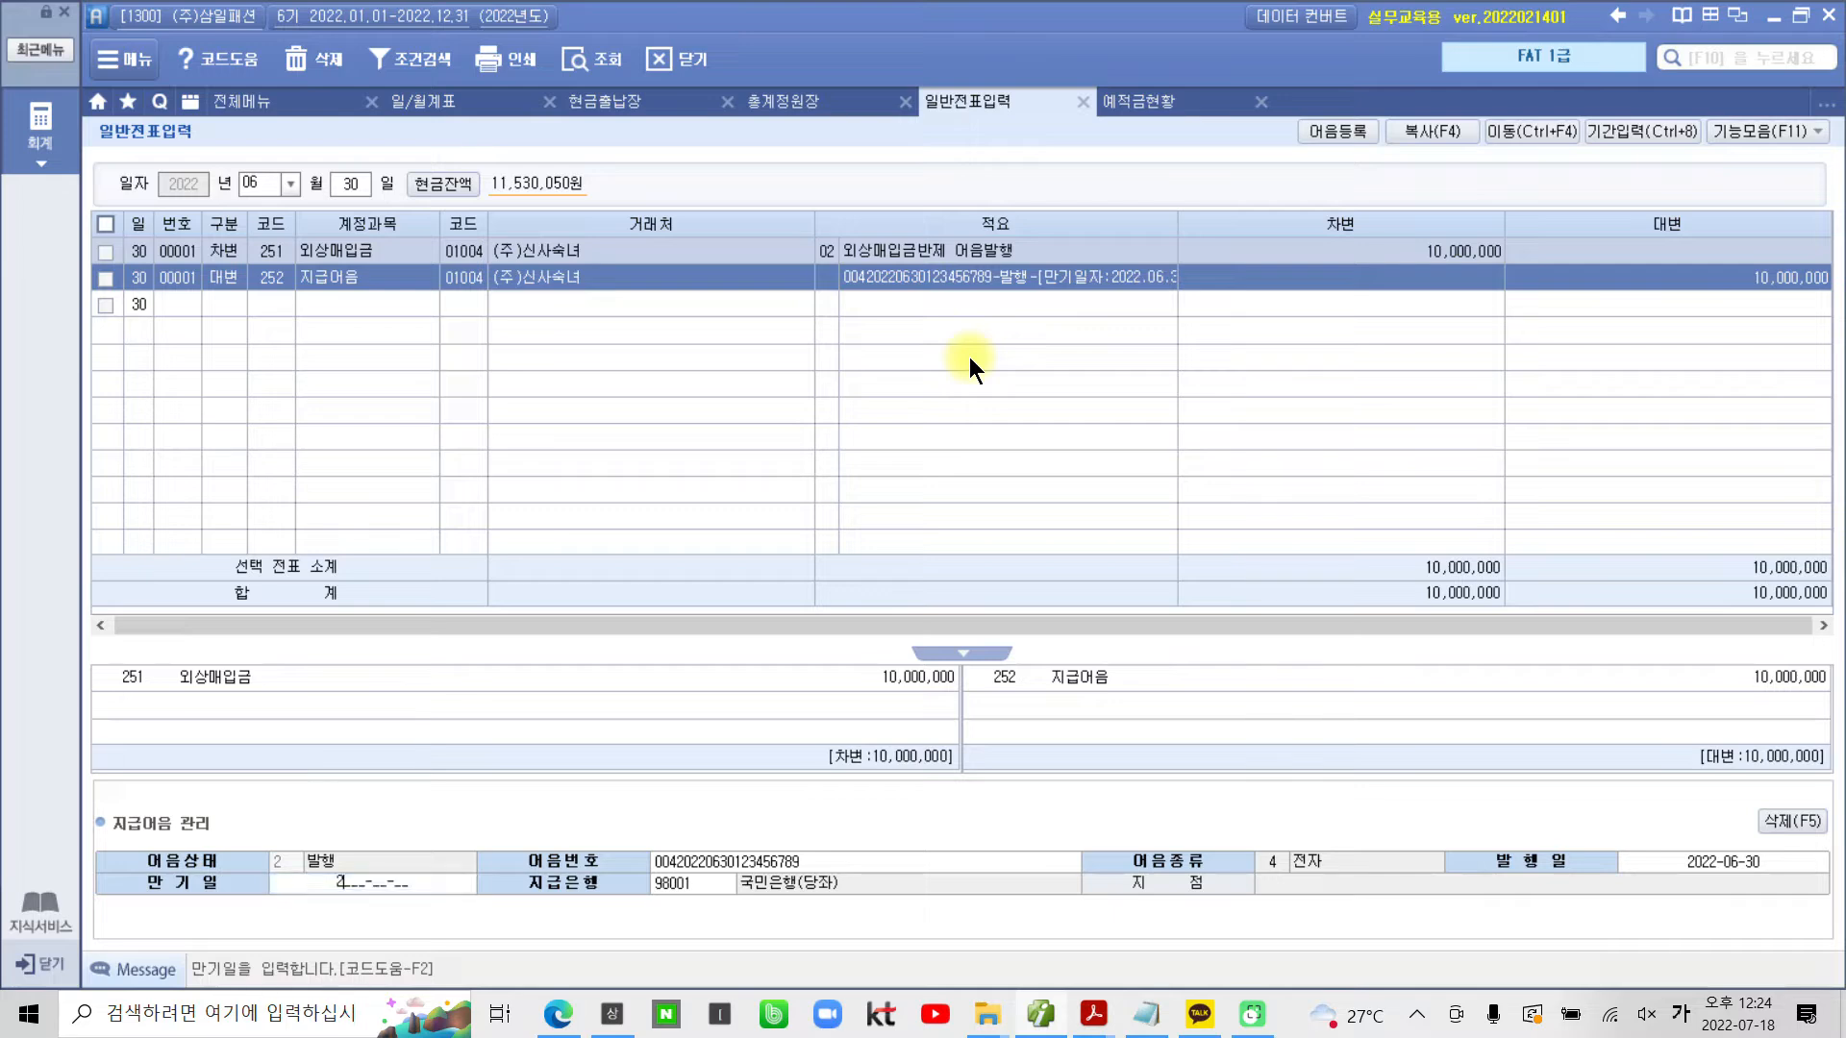
type("023-01-30")
key("Return")
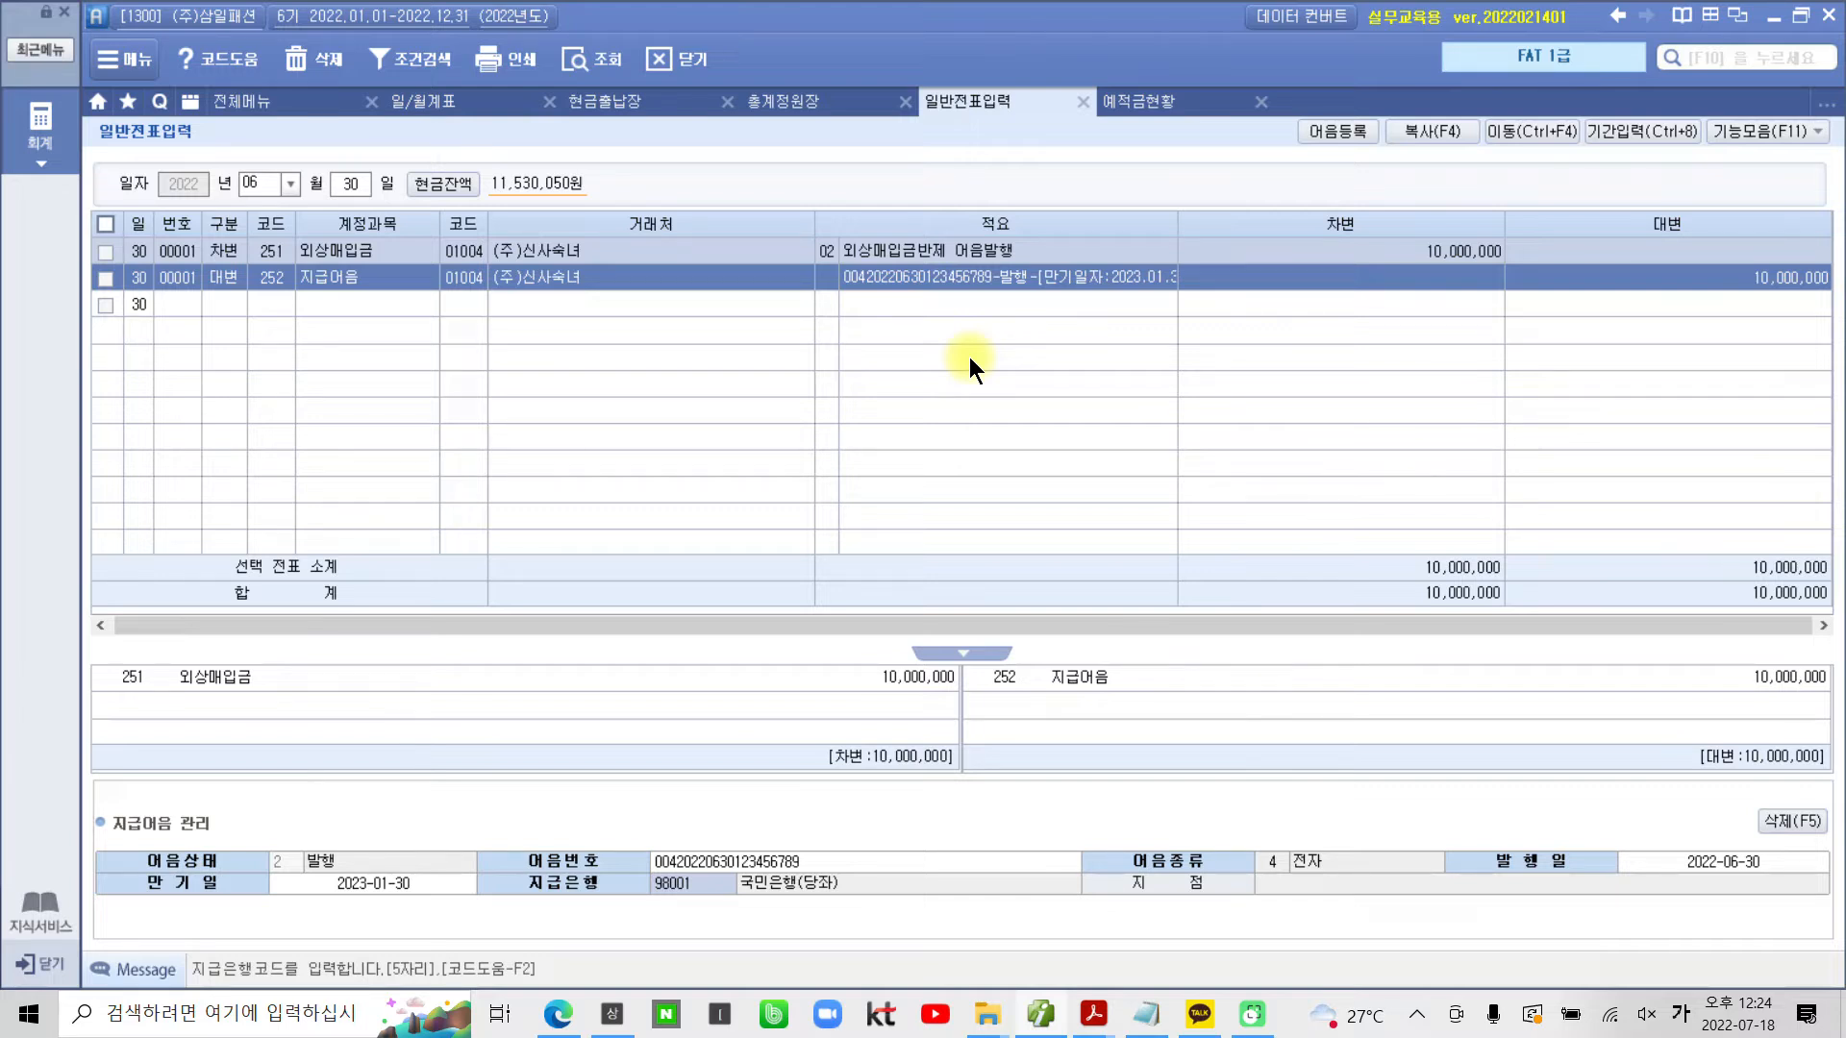
key("Return")
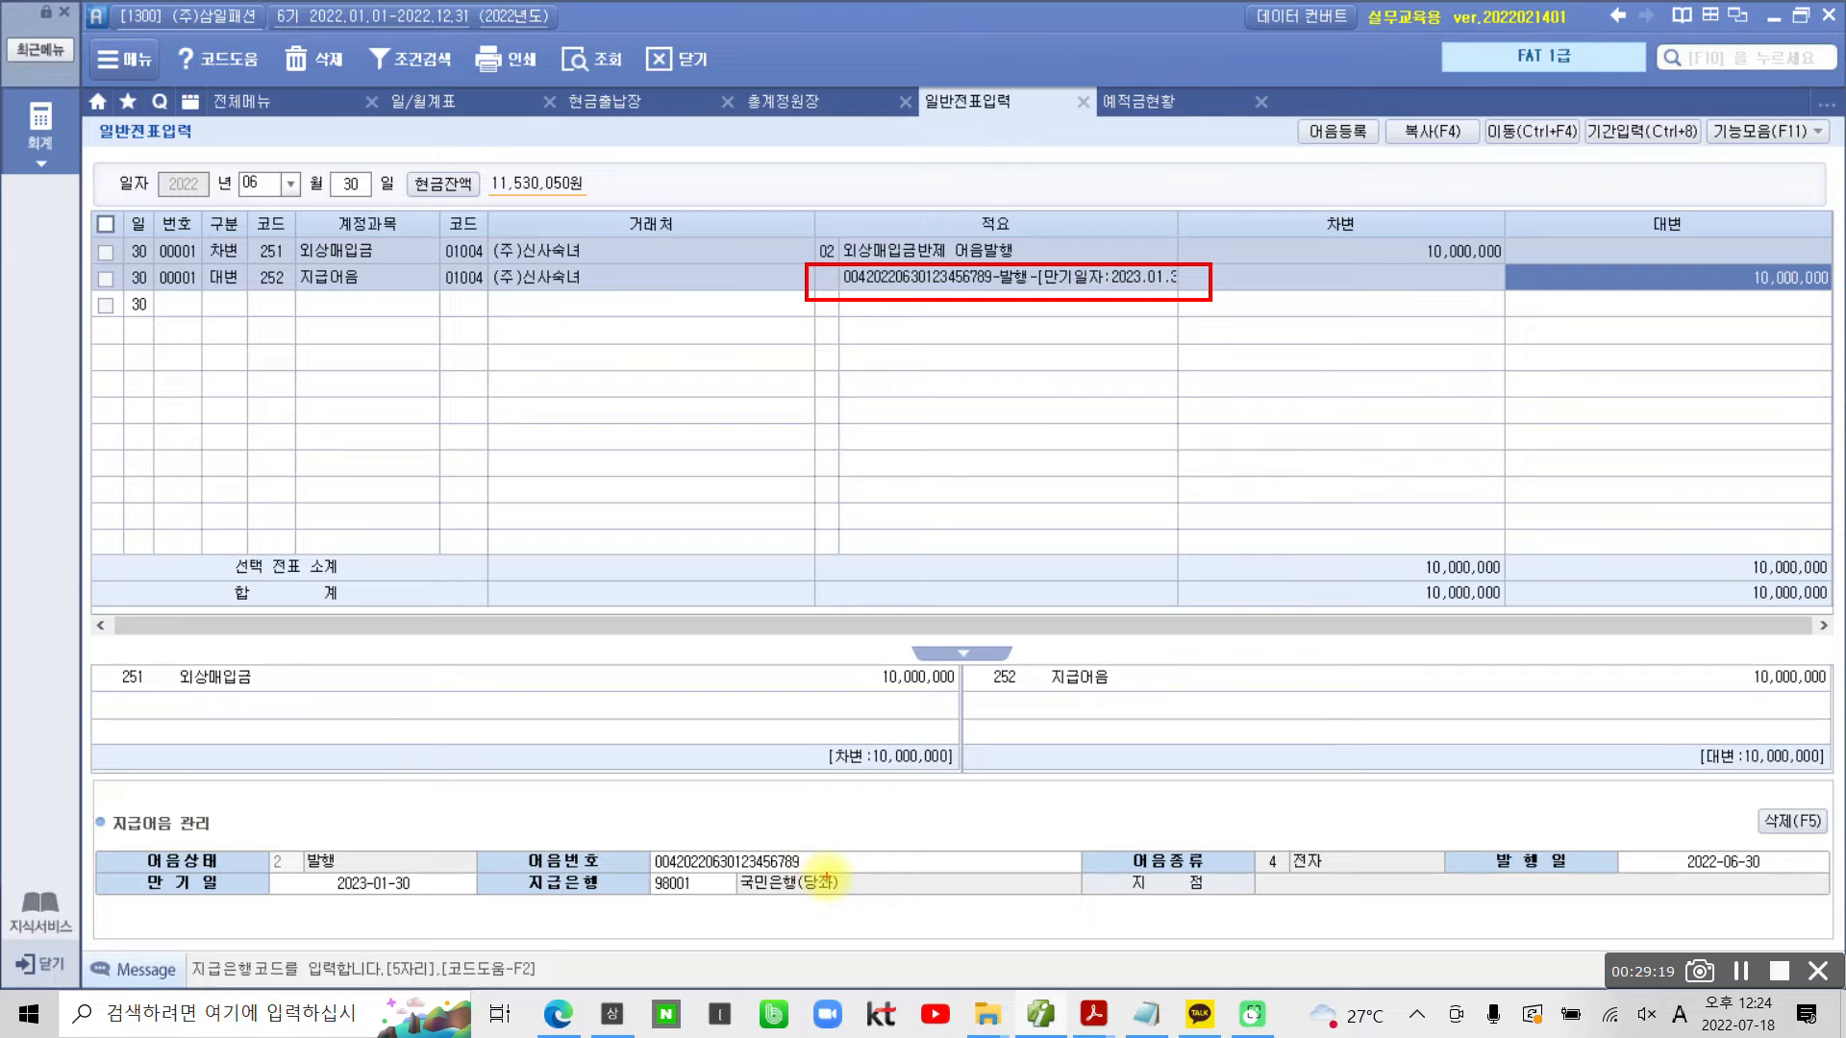
left_click_drag(867, 873, 1000, 288)
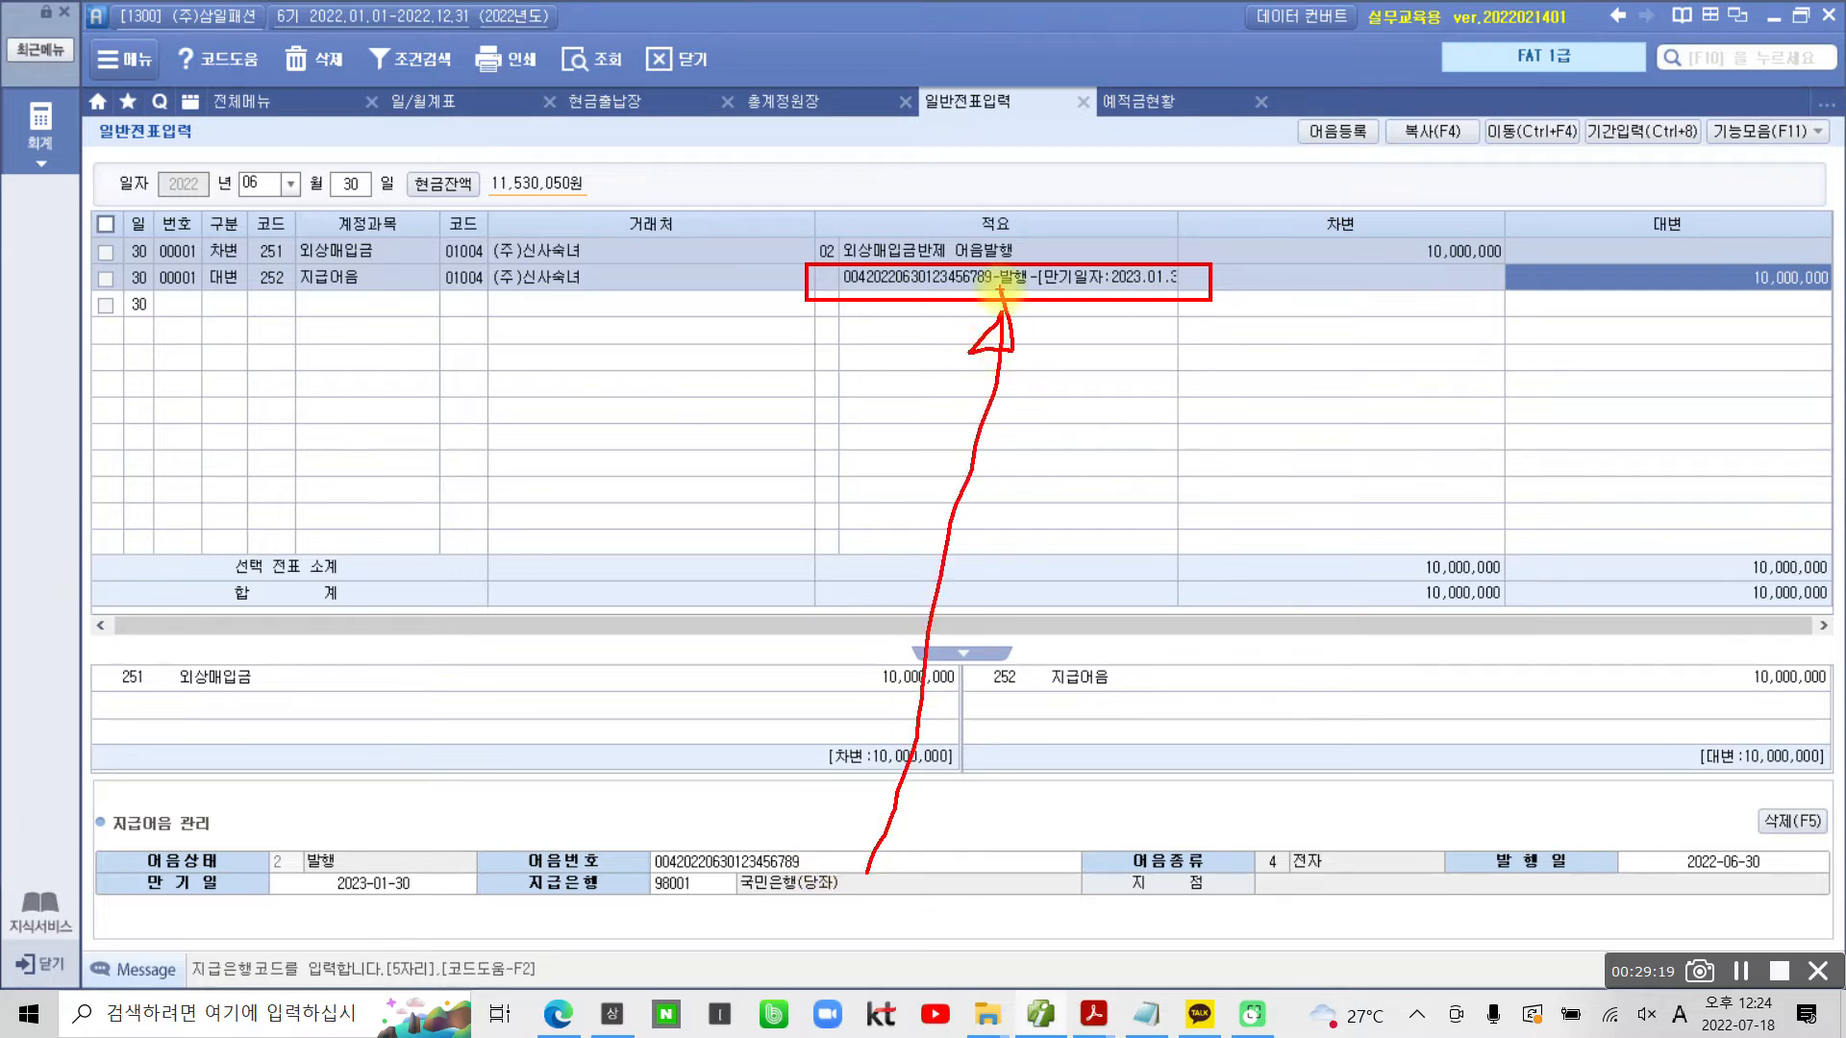
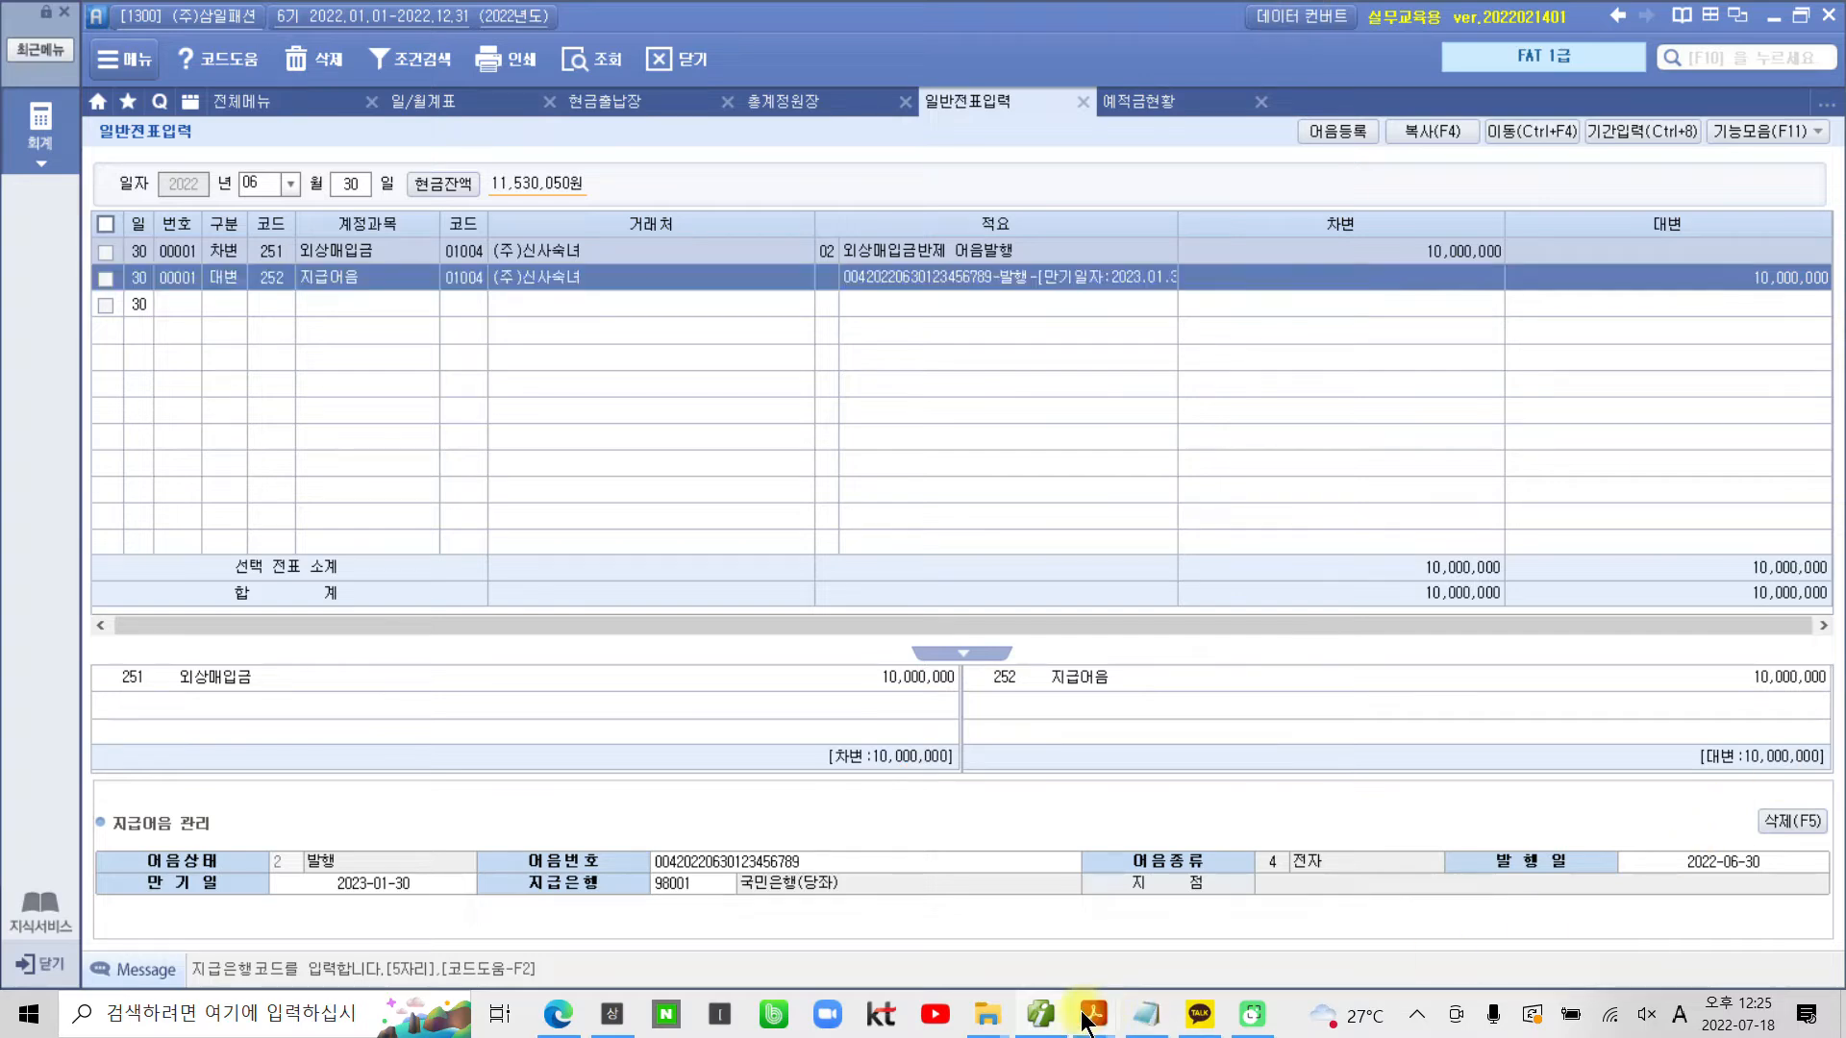
Switch to the textbook PDF in Adobe Acrobat Reader and go to section 4, 어음관리대장의 기록과 관리
mouse_move(1095, 1015)
left_click(1025, 967)
scroll(948, 835, "down", 2)
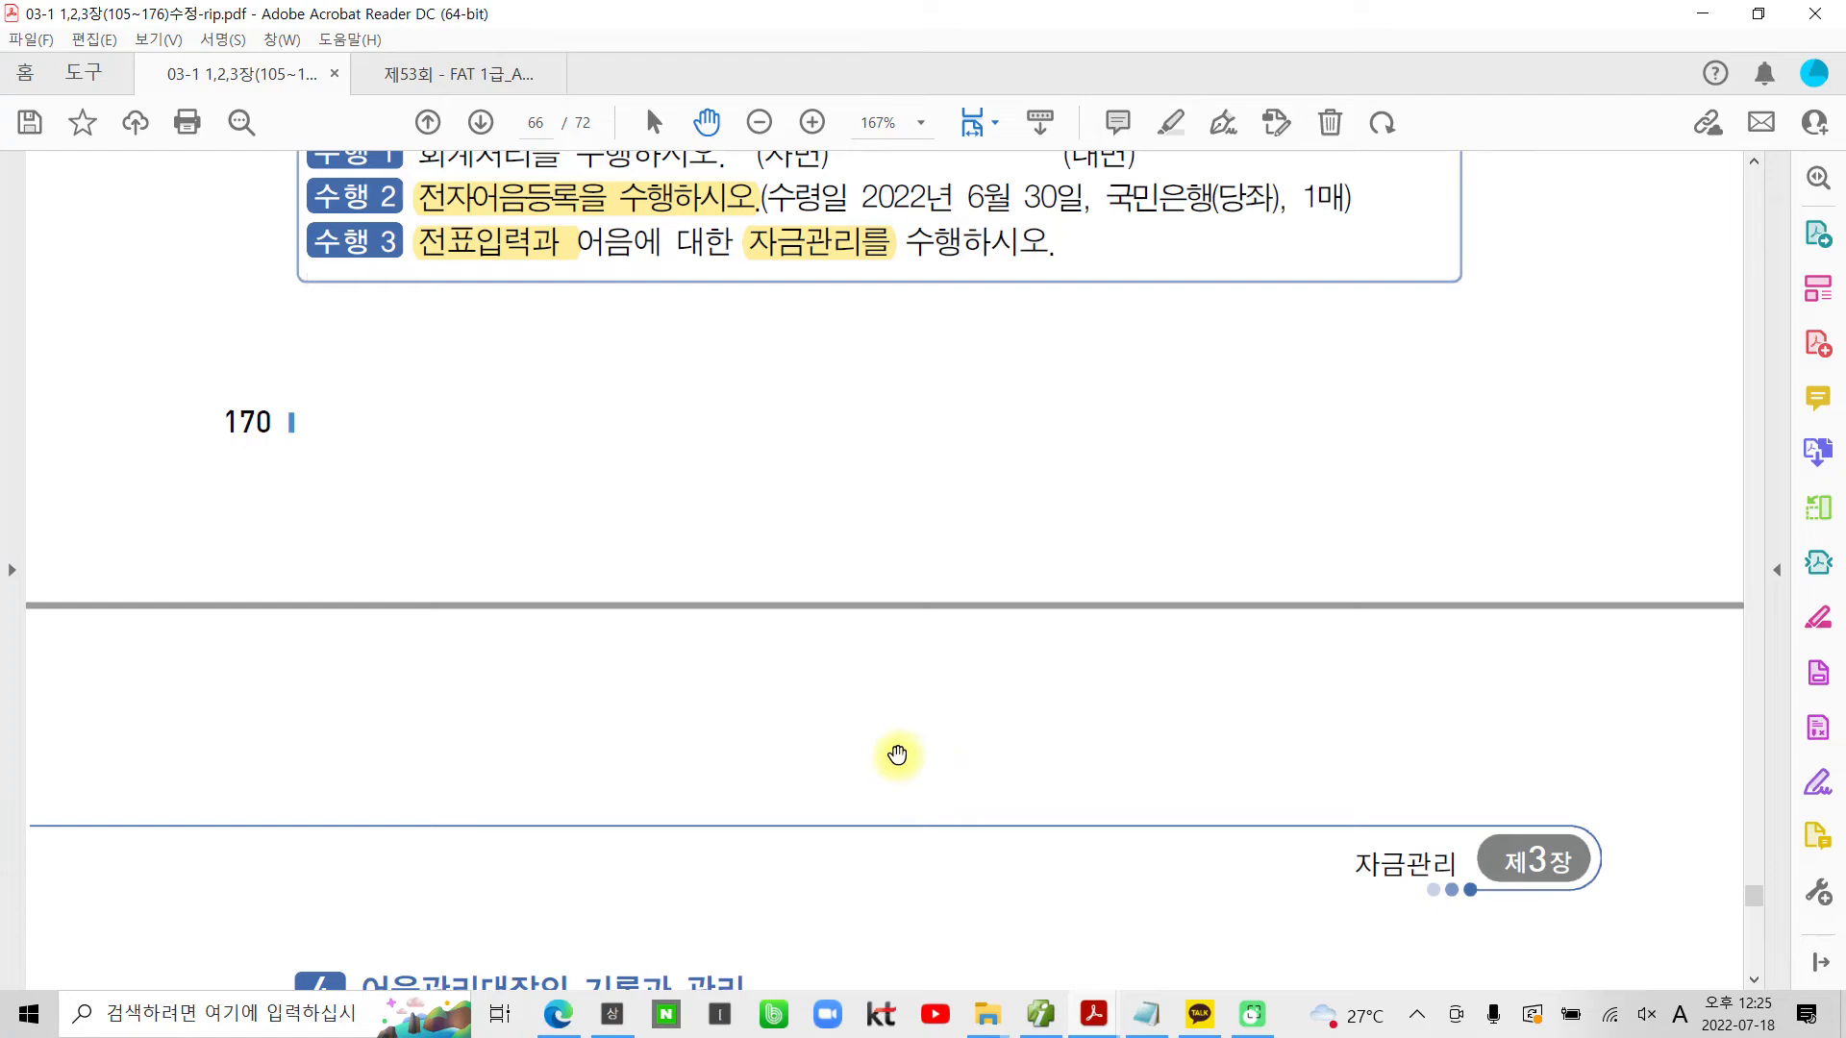
scroll(898, 753, "down", 5)
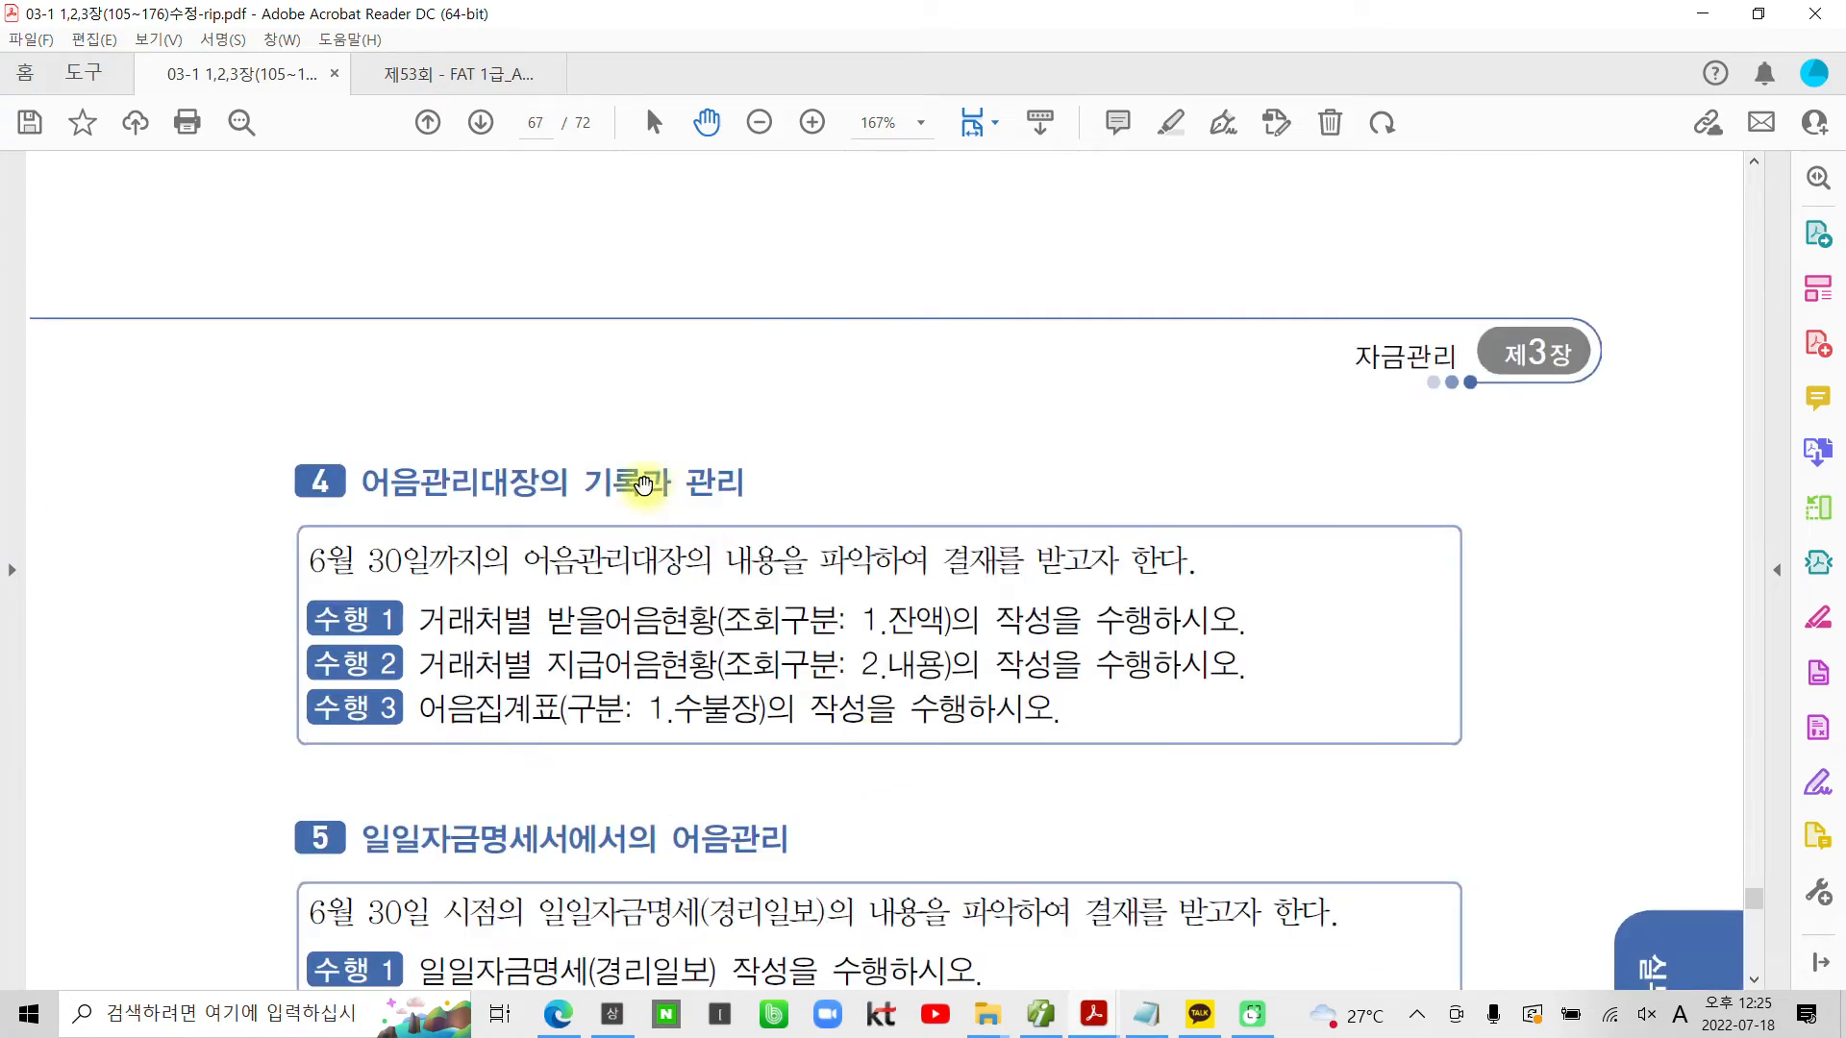
mouse_move(380, 505)
left_mouse_down()
mouse_move(567, 495)
mouse_move(563, 454)
mouse_move(357, 449)
mouse_move(413, 511)
left_mouse_up()
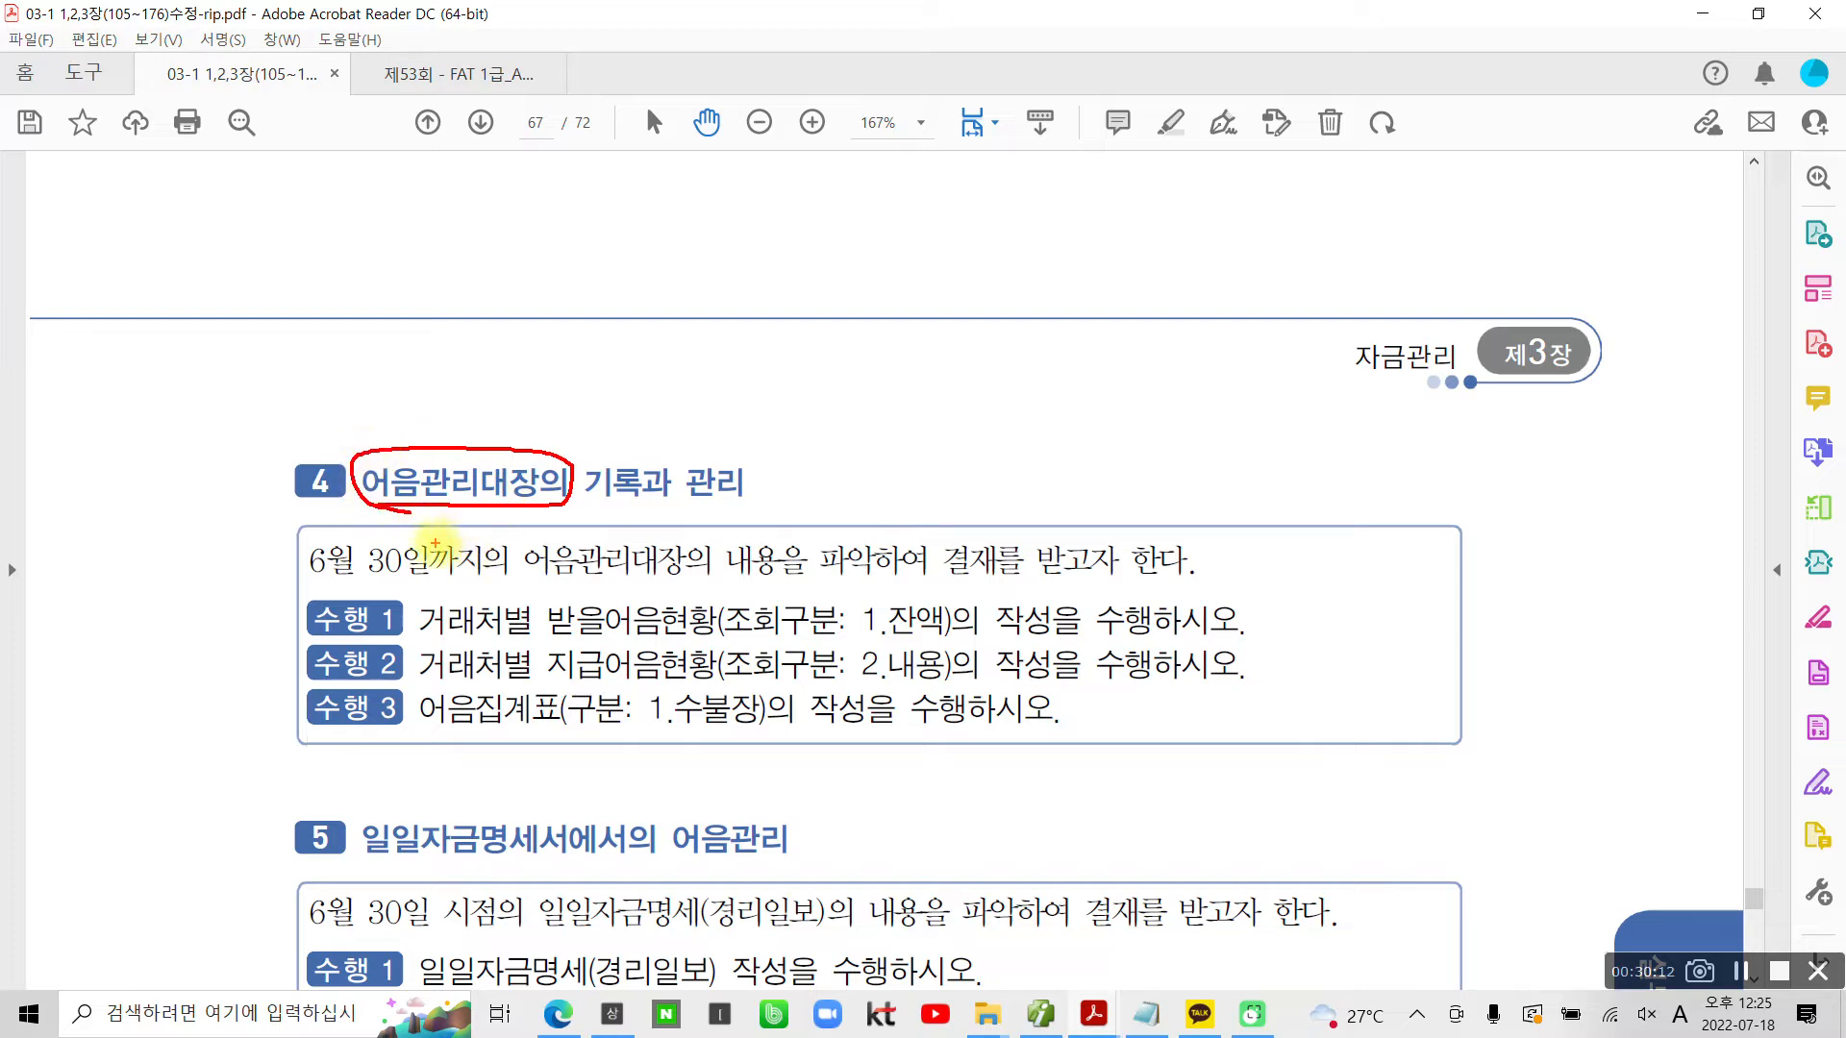
mouse_move(309, 580)
left_mouse_down()
mouse_move(1004, 582)
mouse_move(937, 530)
mouse_move(1053, 514)
mouse_move(1110, 548)
mouse_move(985, 585)
mouse_move(1232, 586)
left_mouse_up()
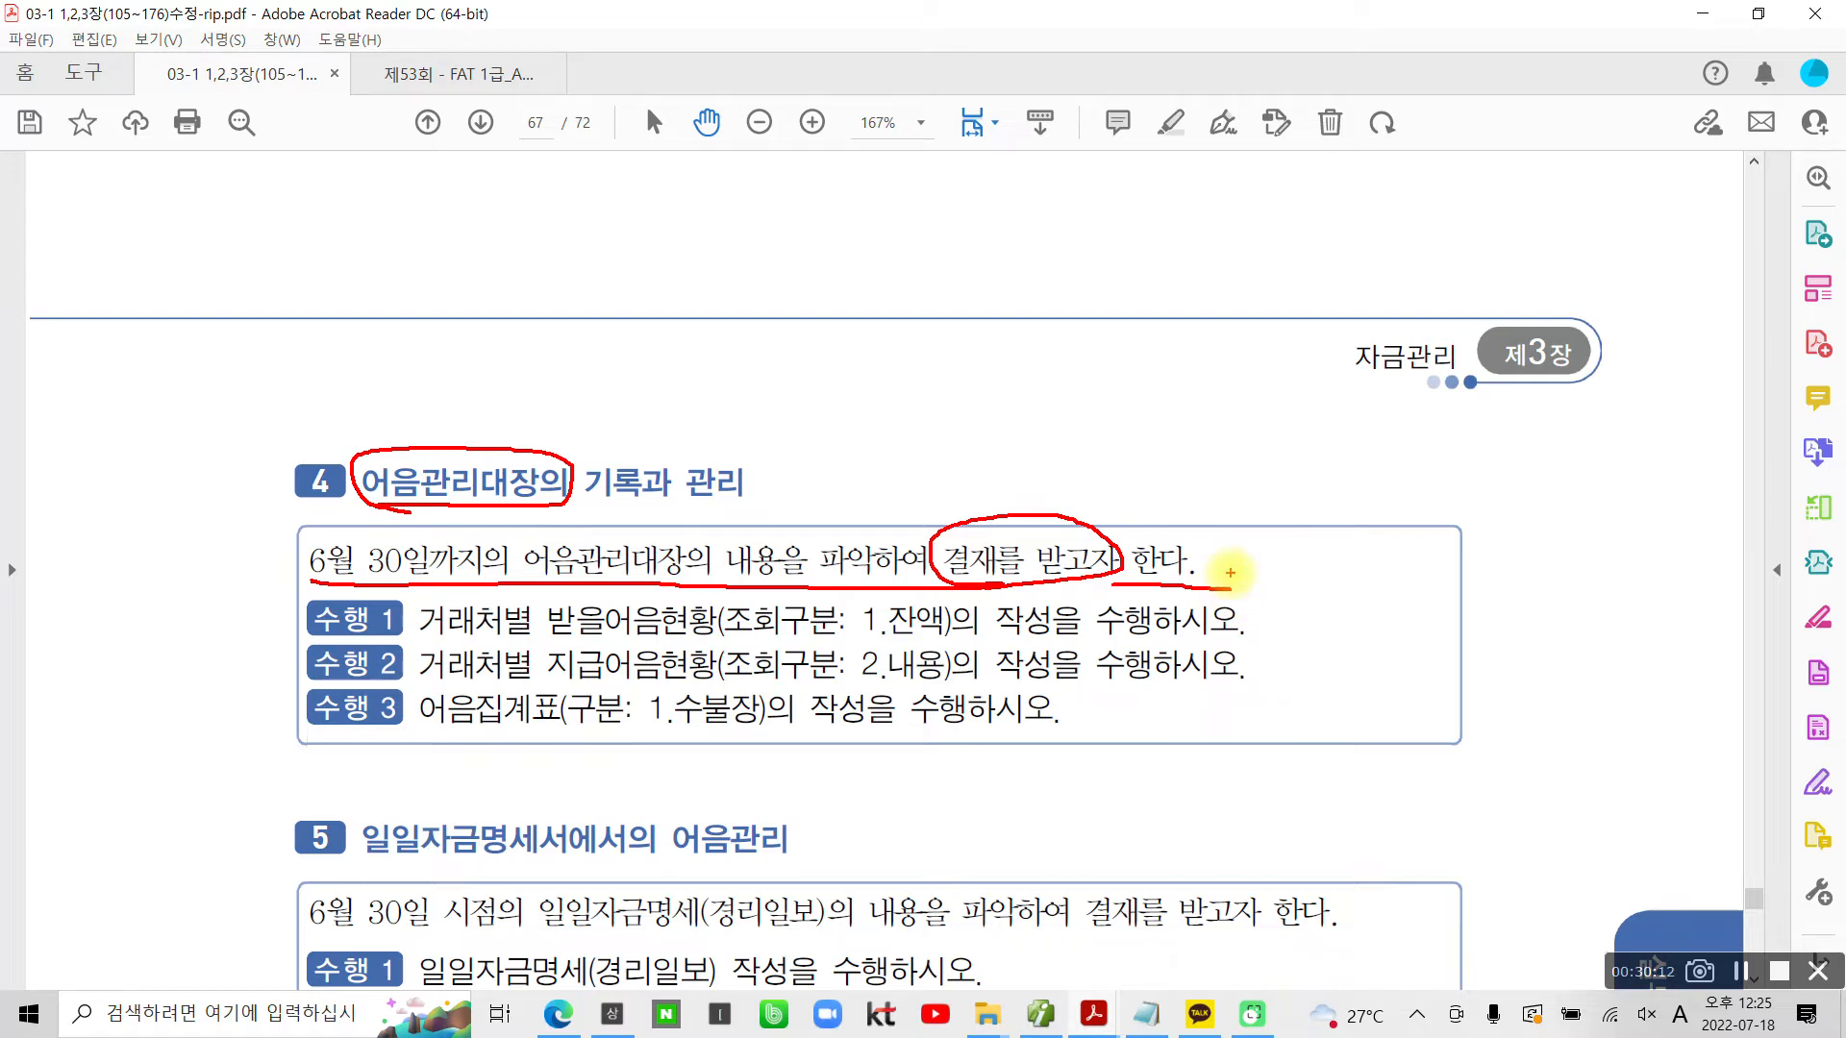
mouse_move(1087, 465)
left_mouse_down()
mouse_move(1088, 217)
mouse_move(1516, 206)
mouse_move(1586, 452)
mouse_move(1140, 454)
left_mouse_up()
left_click_drag(1075, 301, 1581, 310)
left_click_drag(1238, 216, 1243, 430)
left_click_drag(1432, 255, 1437, 486)
left_click_drag(1423, 216, 1437, 302)
mouse_move(1158, 268)
left_mouse_down()
mouse_move(1188, 247)
mouse_move(1170, 265)
left_mouse_up()
mouse_move(1336, 234)
left_mouse_down()
mouse_move(1377, 252)
mouse_move(1356, 293)
left_mouse_up()
mouse_move(1533, 281)
left_mouse_down()
mouse_move(1500, 285)
mouse_move(1533, 229)
mouse_move(1515, 300)
left_mouse_up()
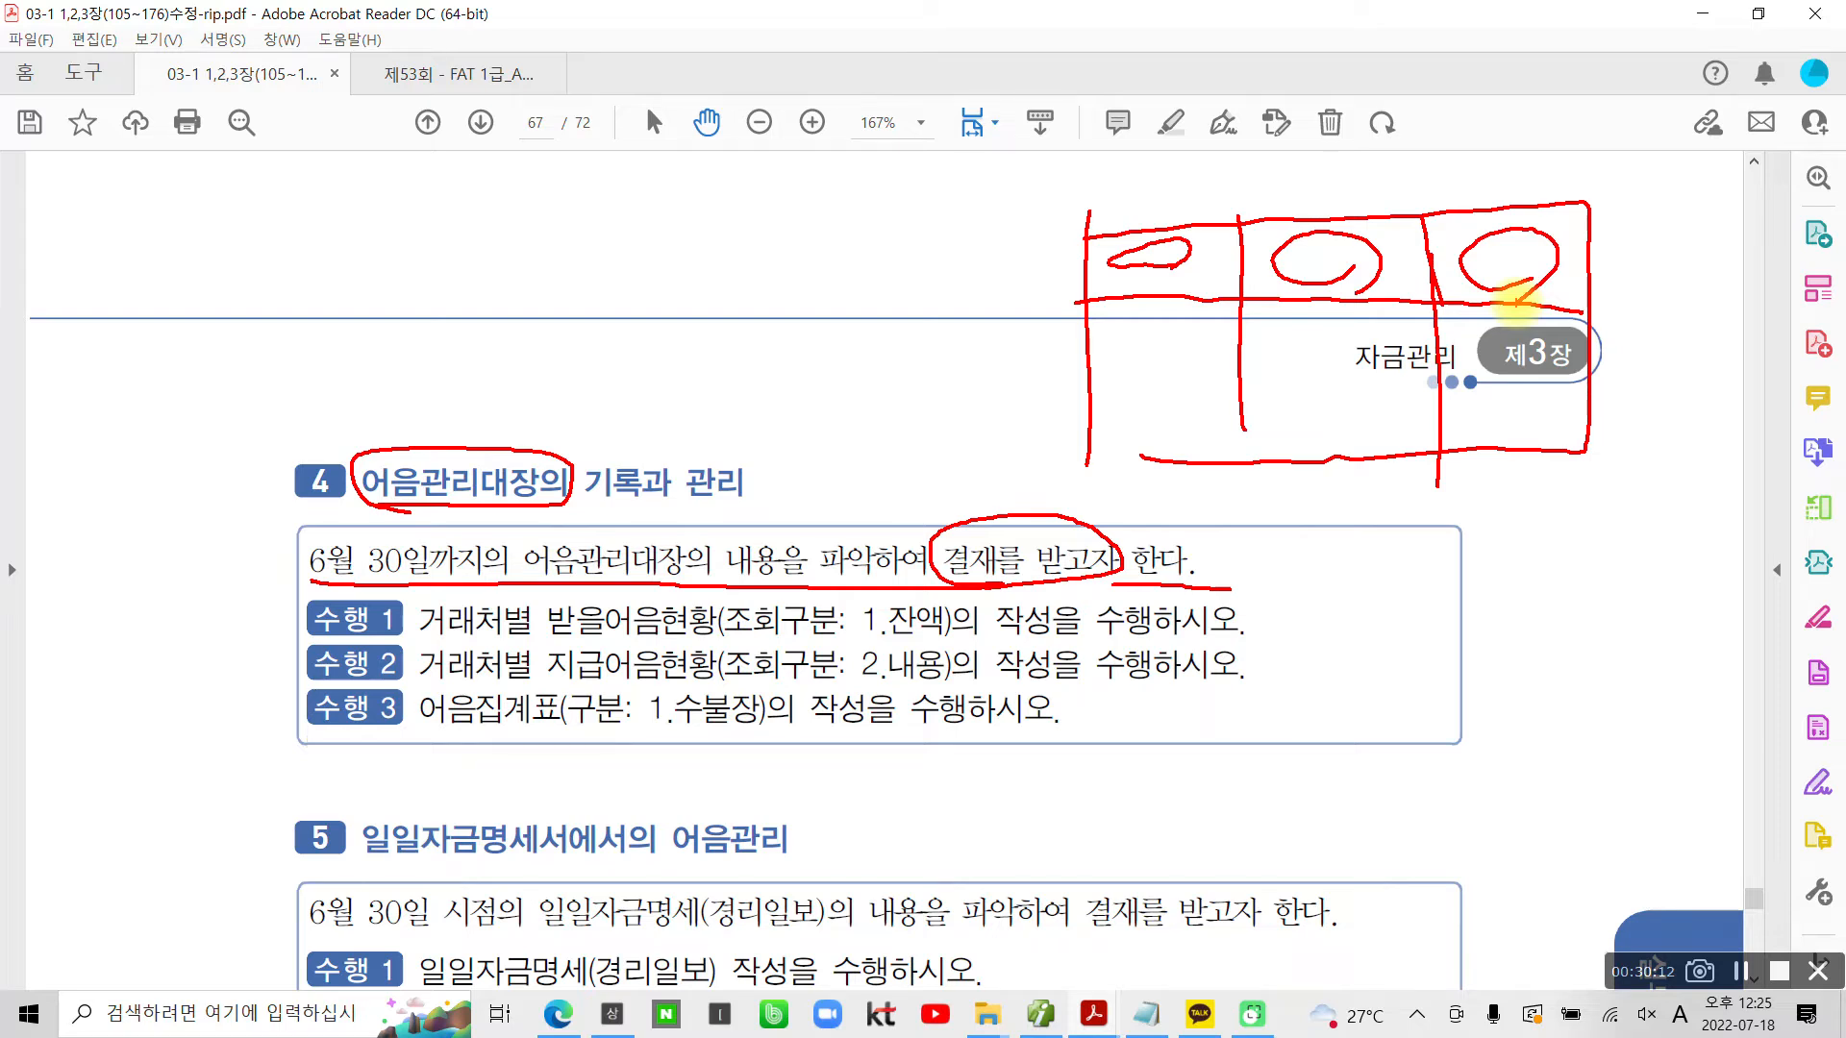
key("Escape")
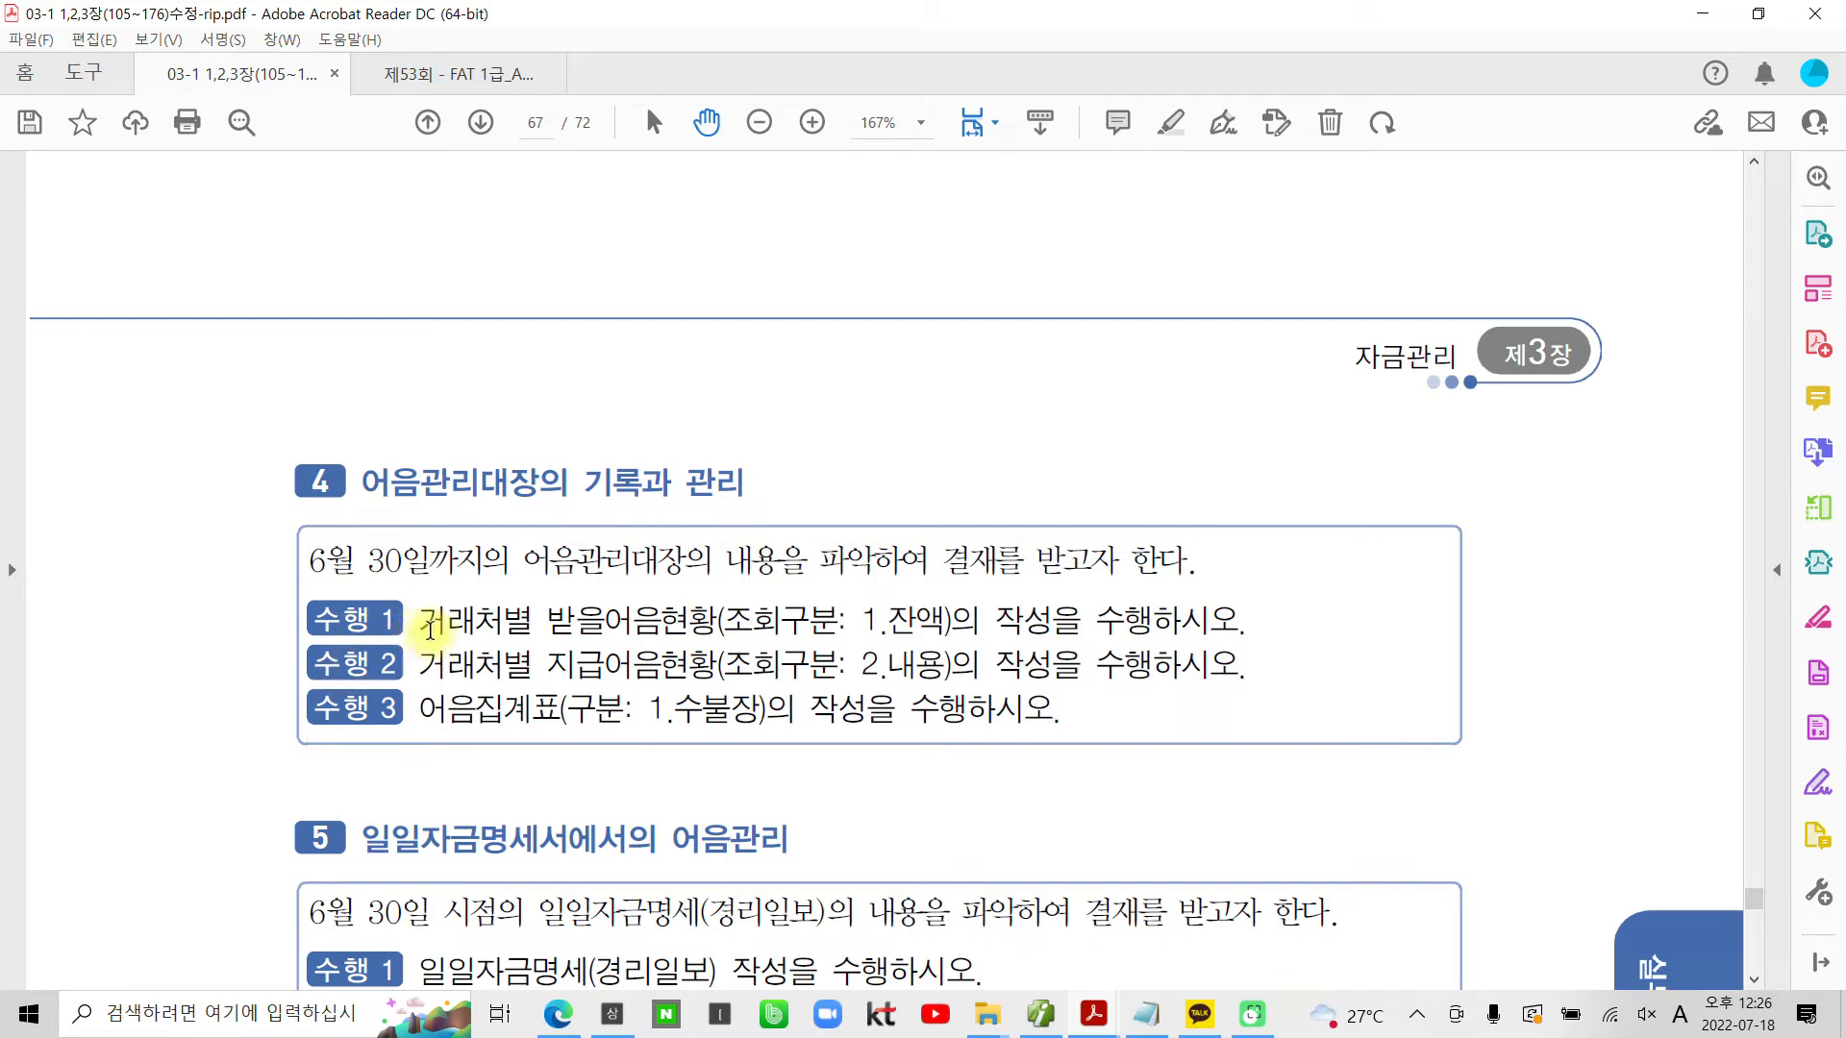
Highlight "거래처별 받을어음현황", "1.잔액" and "작성" in the 수행 1 line of section 4
left_click_drag(431, 630, 623, 634)
right_click(622, 634)
left_click(673, 822)
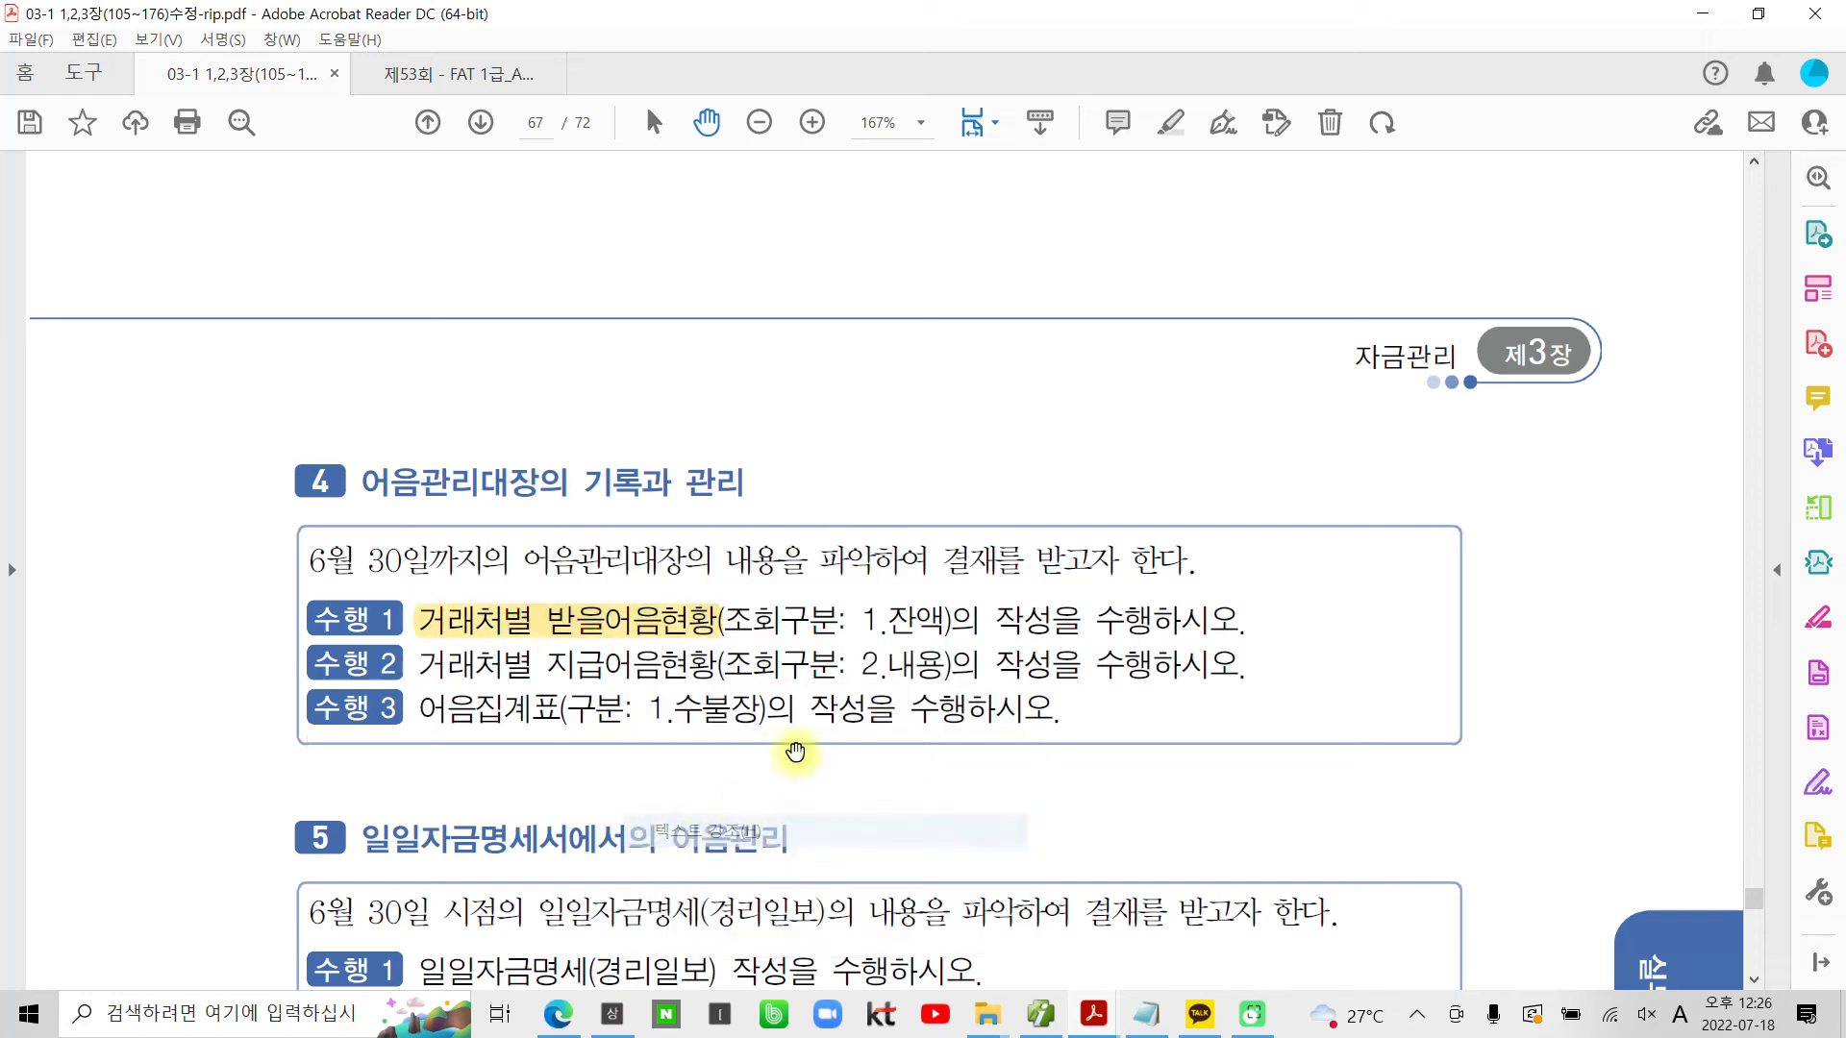
left_click_drag(862, 620, 1051, 620)
right_click(949, 625)
left_click(1002, 822)
right_click(1046, 625)
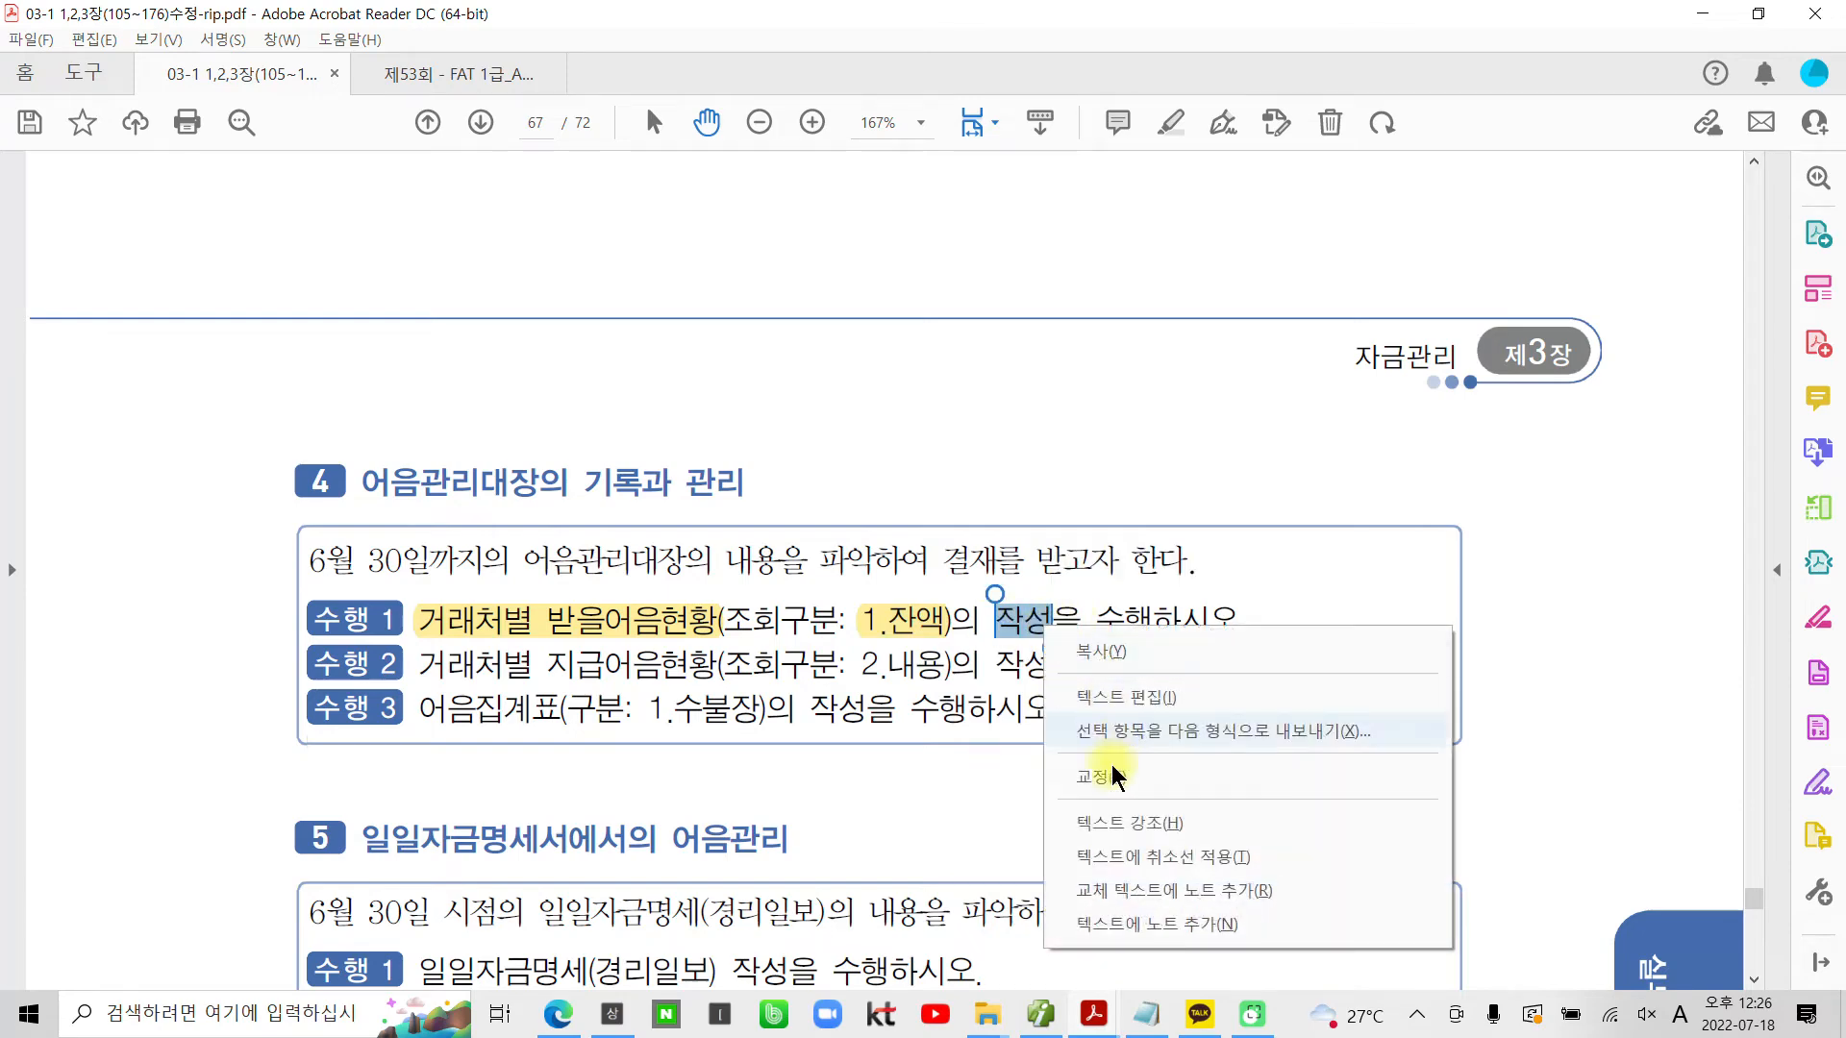
left_click(1095, 832)
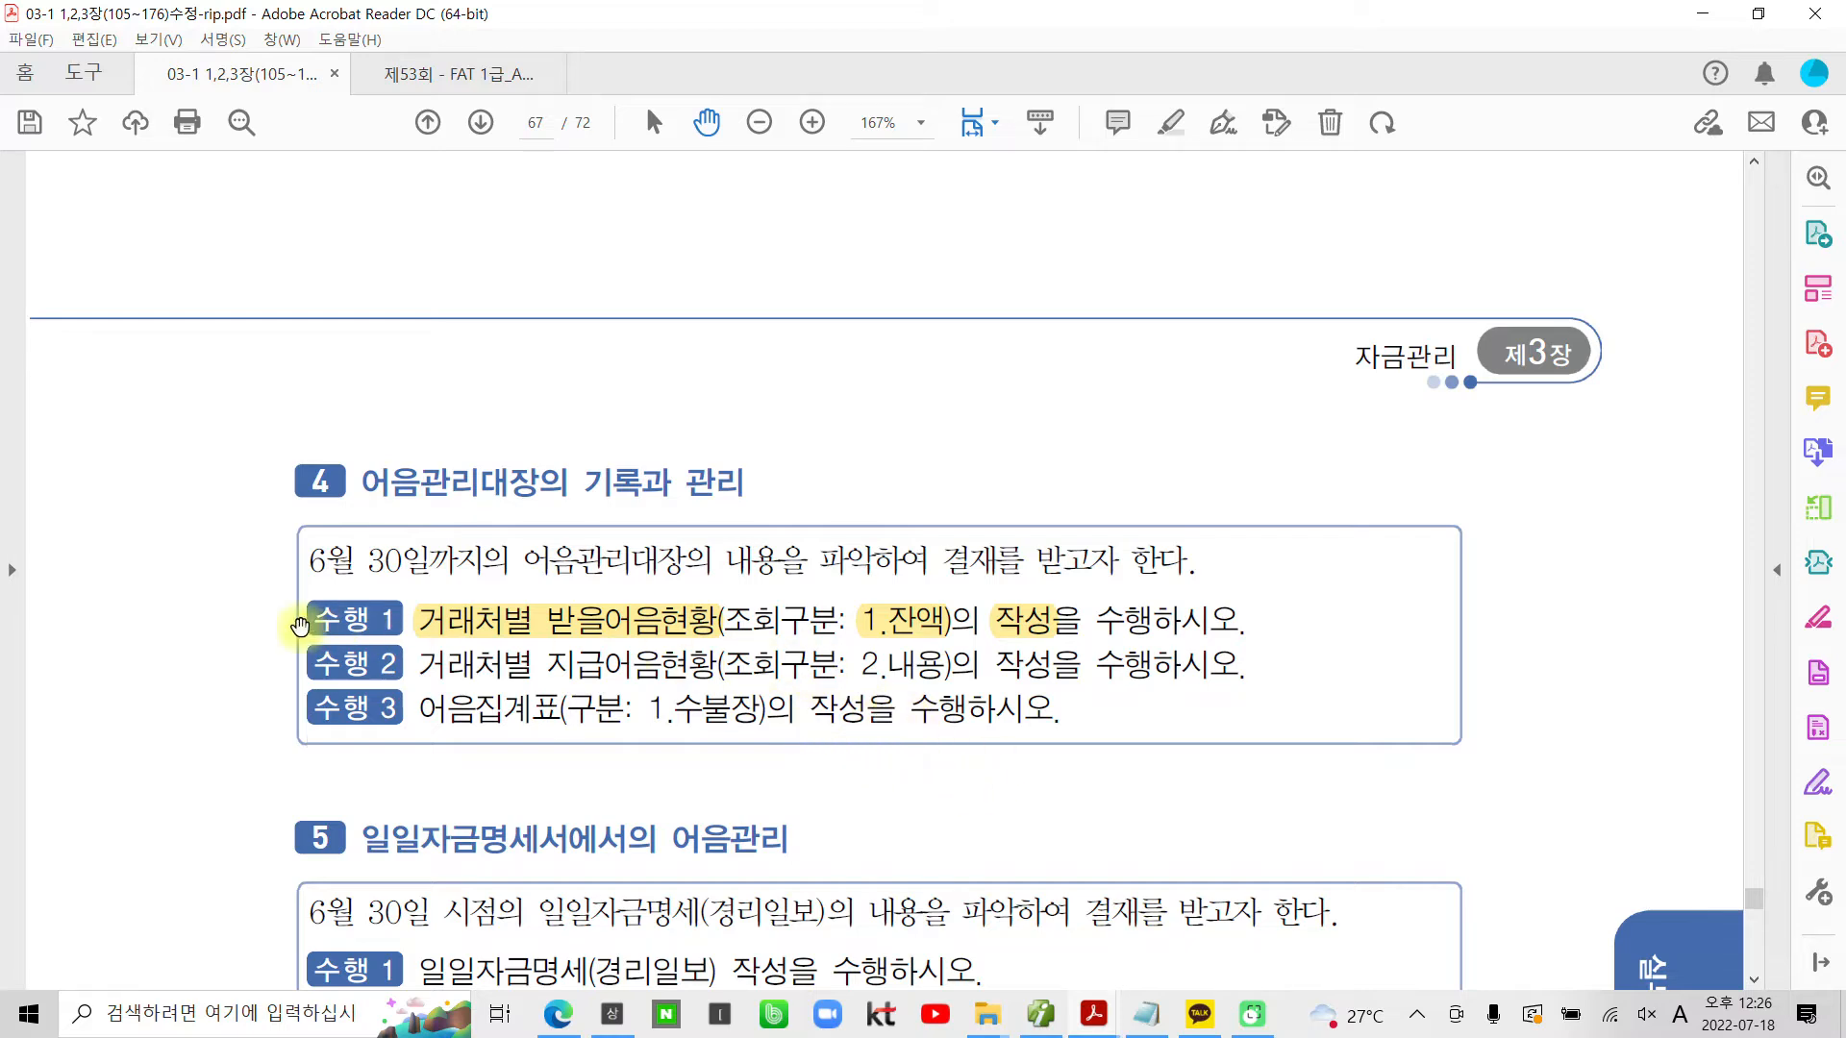
left_click_drag(300, 542, 481, 581)
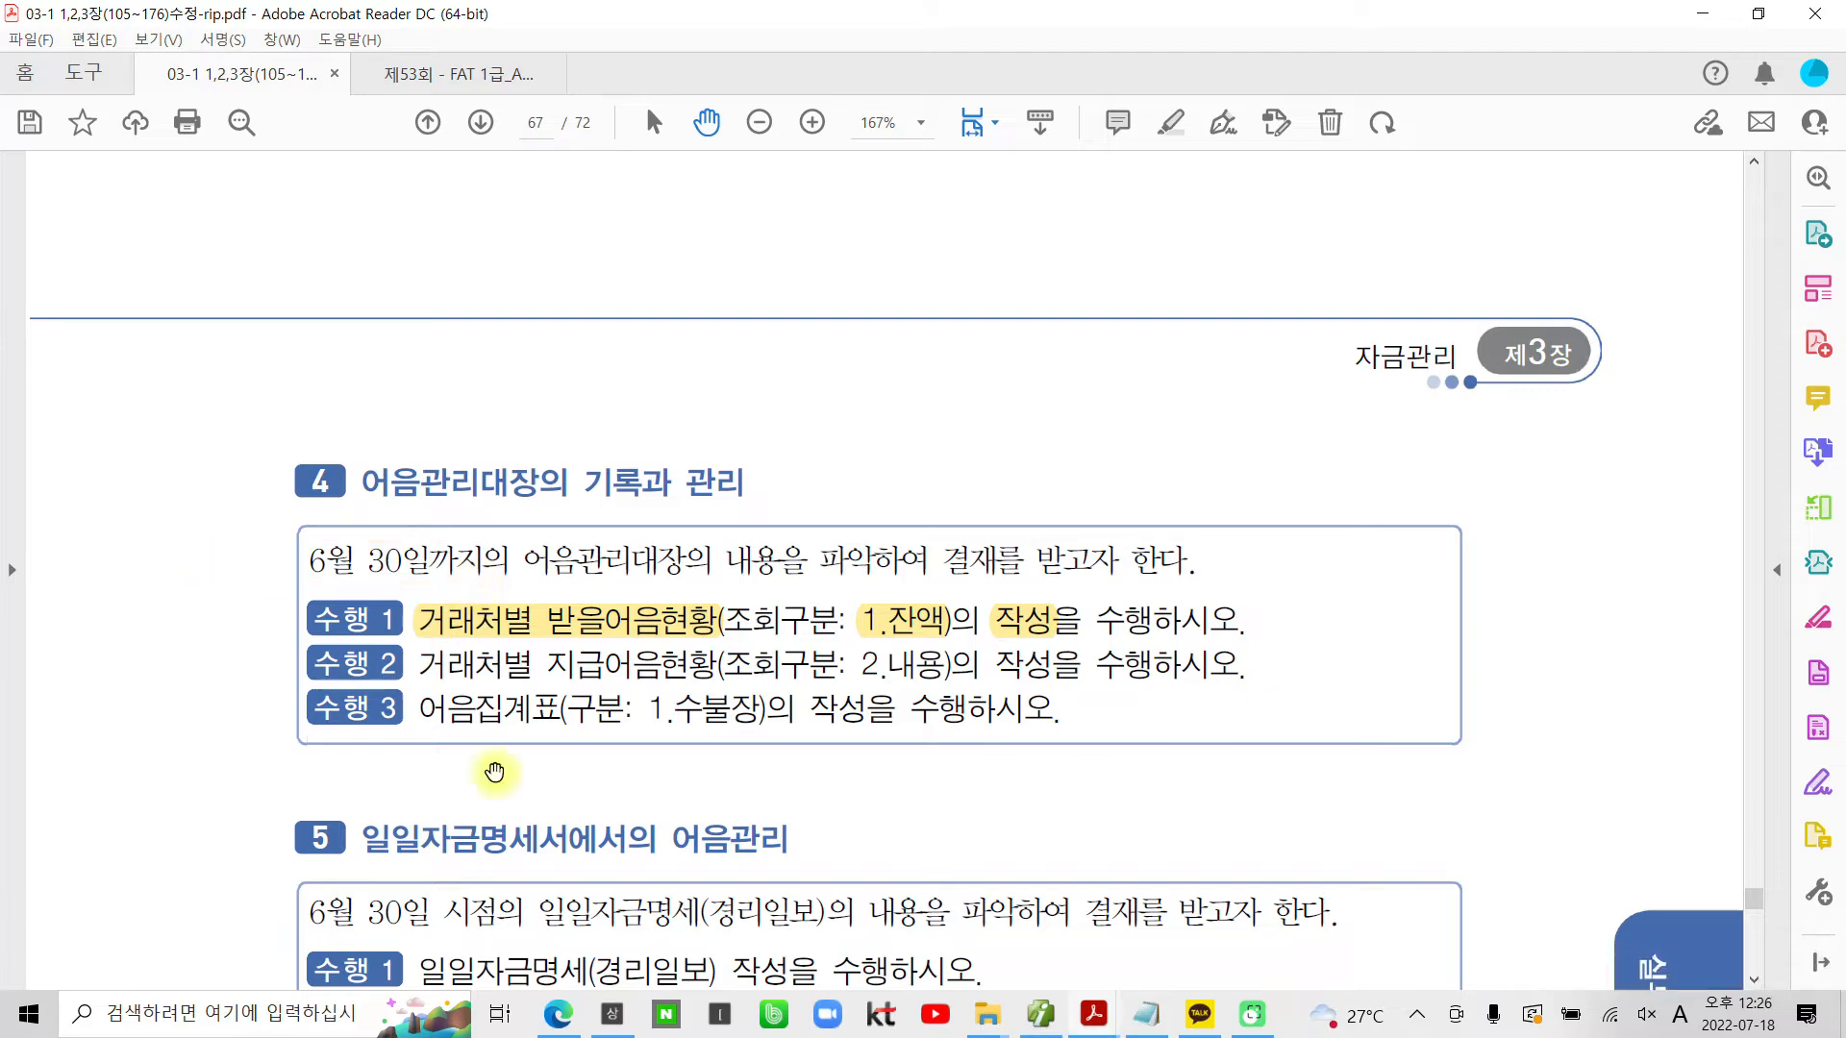
Switch to the Smart A accounting program and open 받을어음현황 from the 금융/자금관리 group
left_click(1042, 1017)
left_click(40, 154)
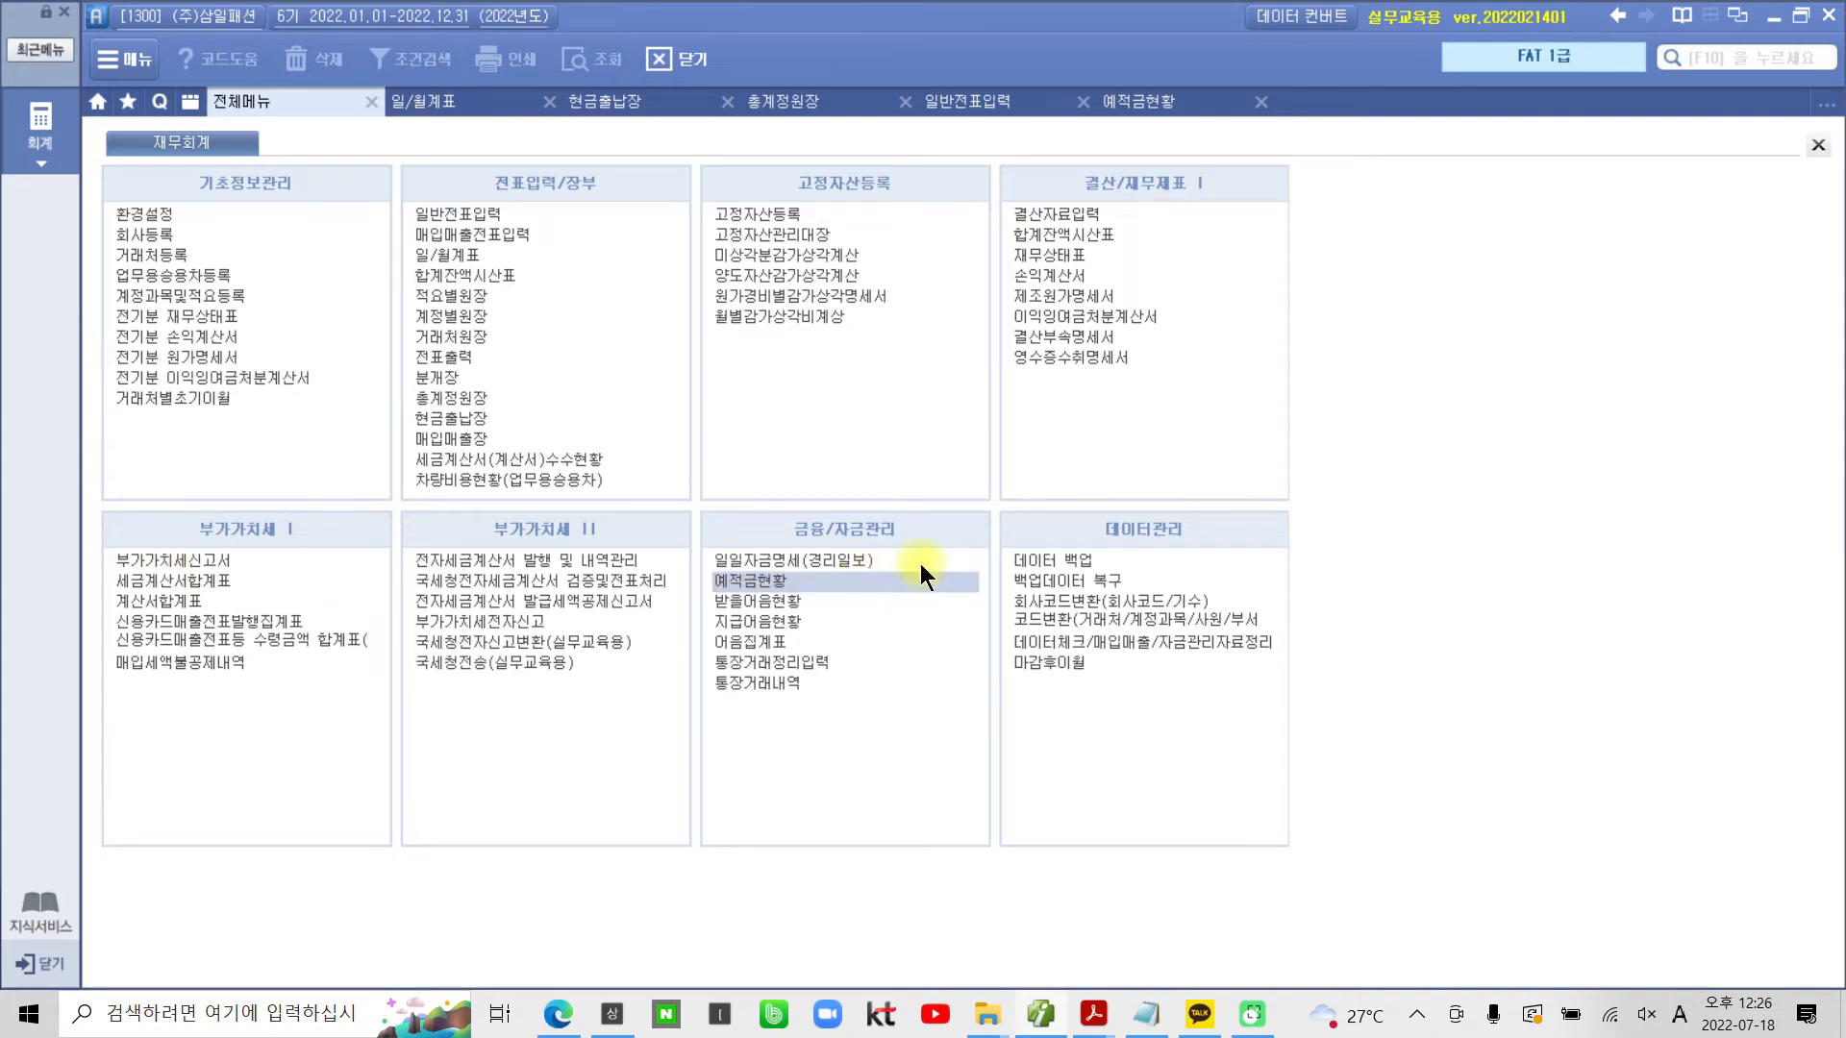
key("ctrl+2")
left_click_drag(712, 507, 979, 747)
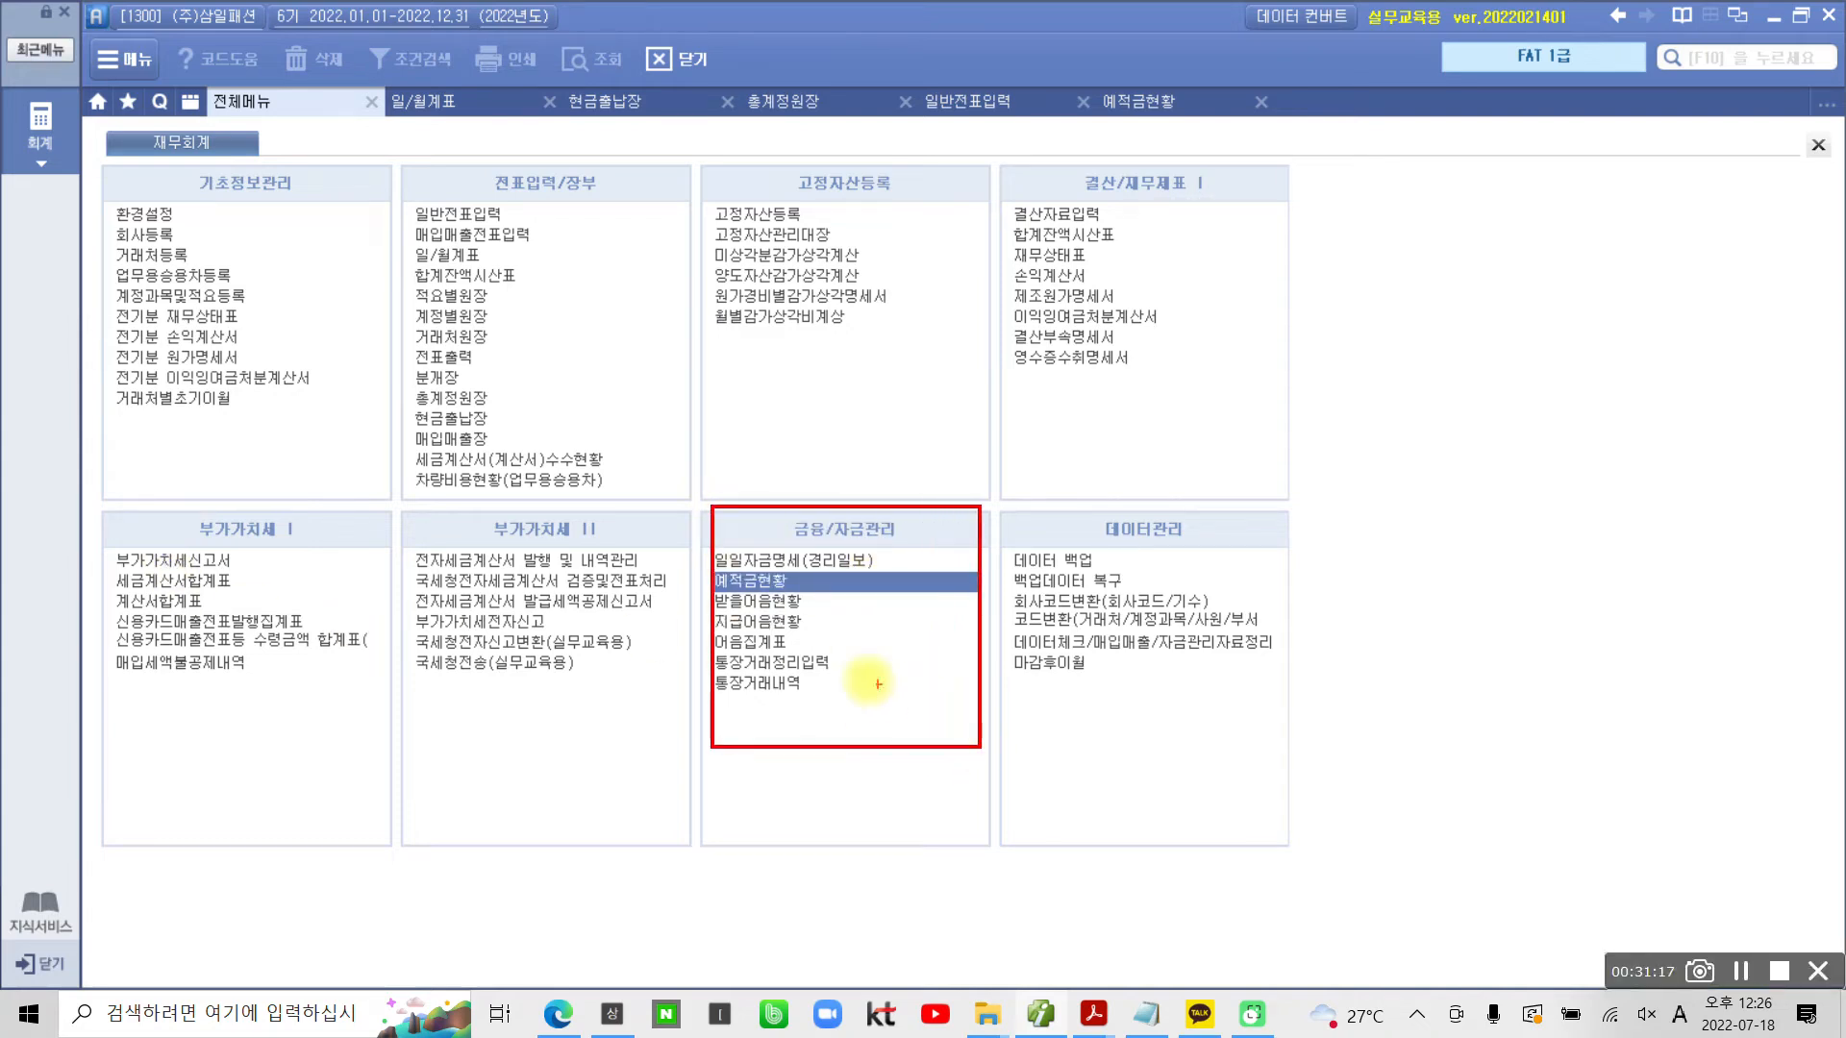
mouse_move(695, 612)
left_mouse_down()
mouse_move(841, 618)
mouse_move(788, 583)
mouse_move(673, 592)
mouse_move(700, 616)
left_mouse_up()
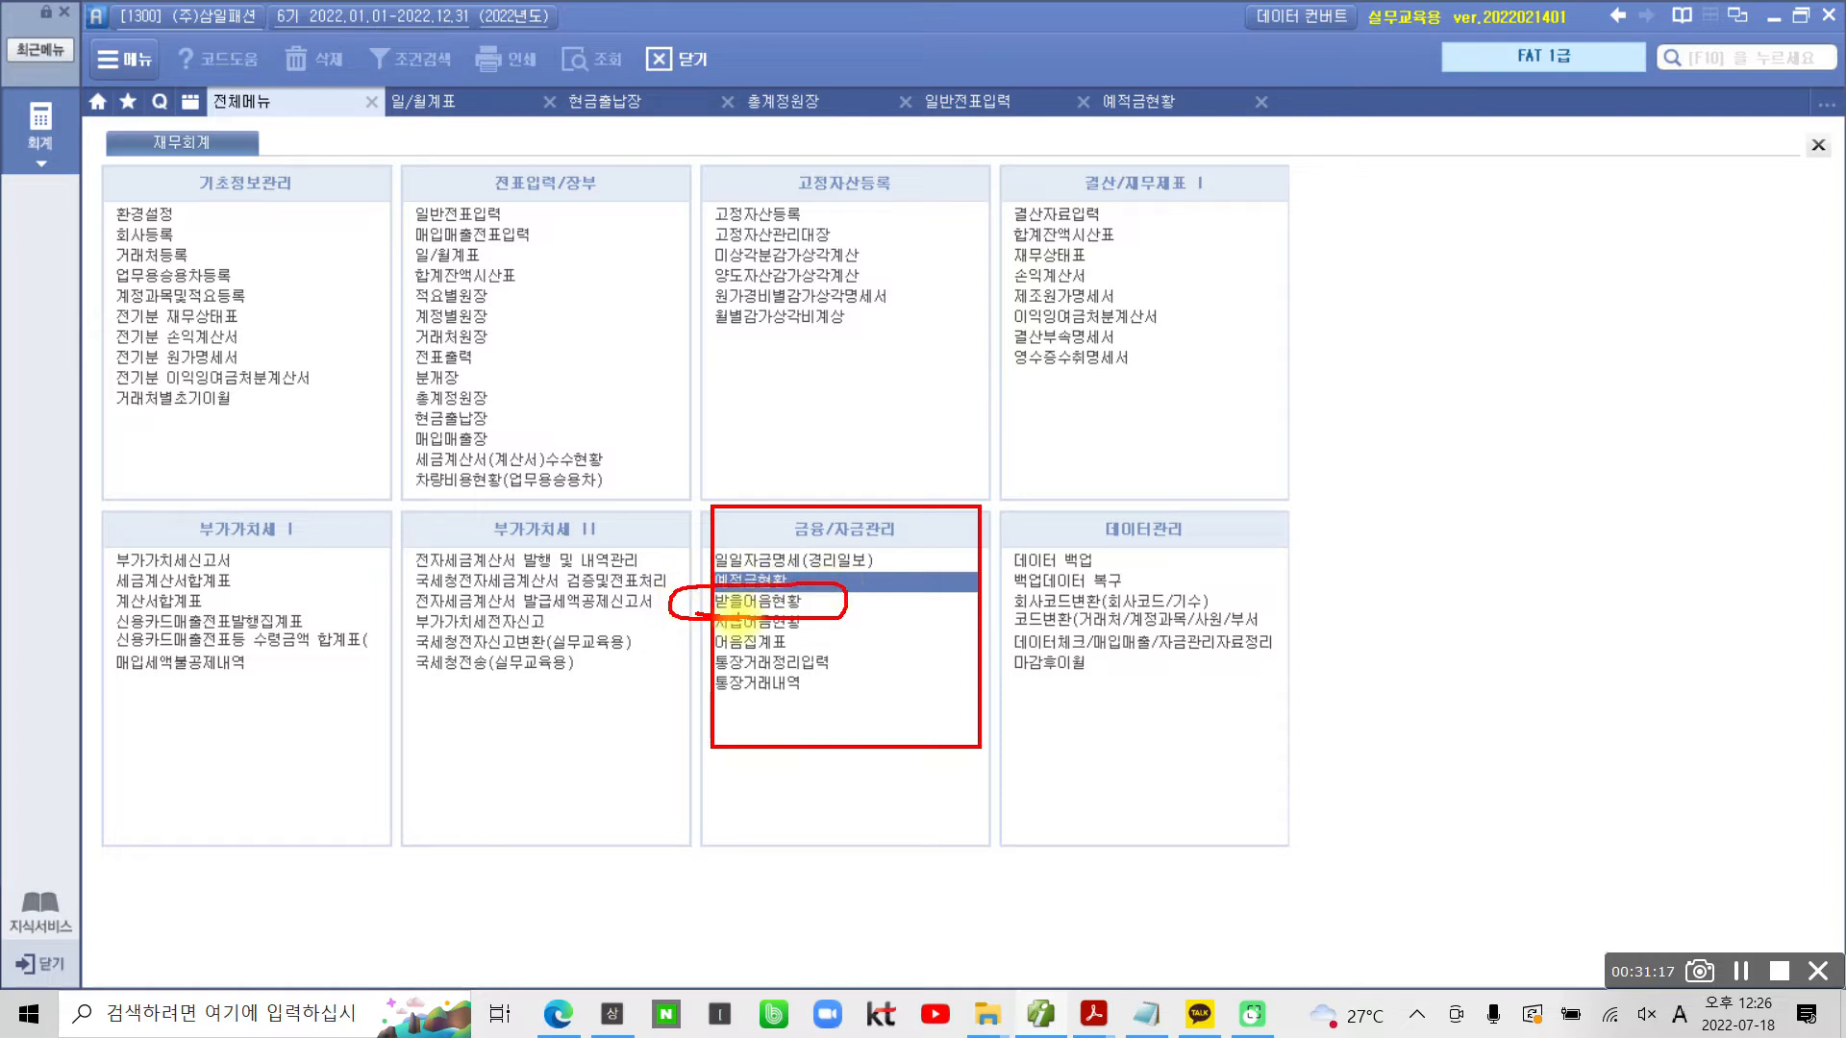
key("Escape")
left_click(805, 603)
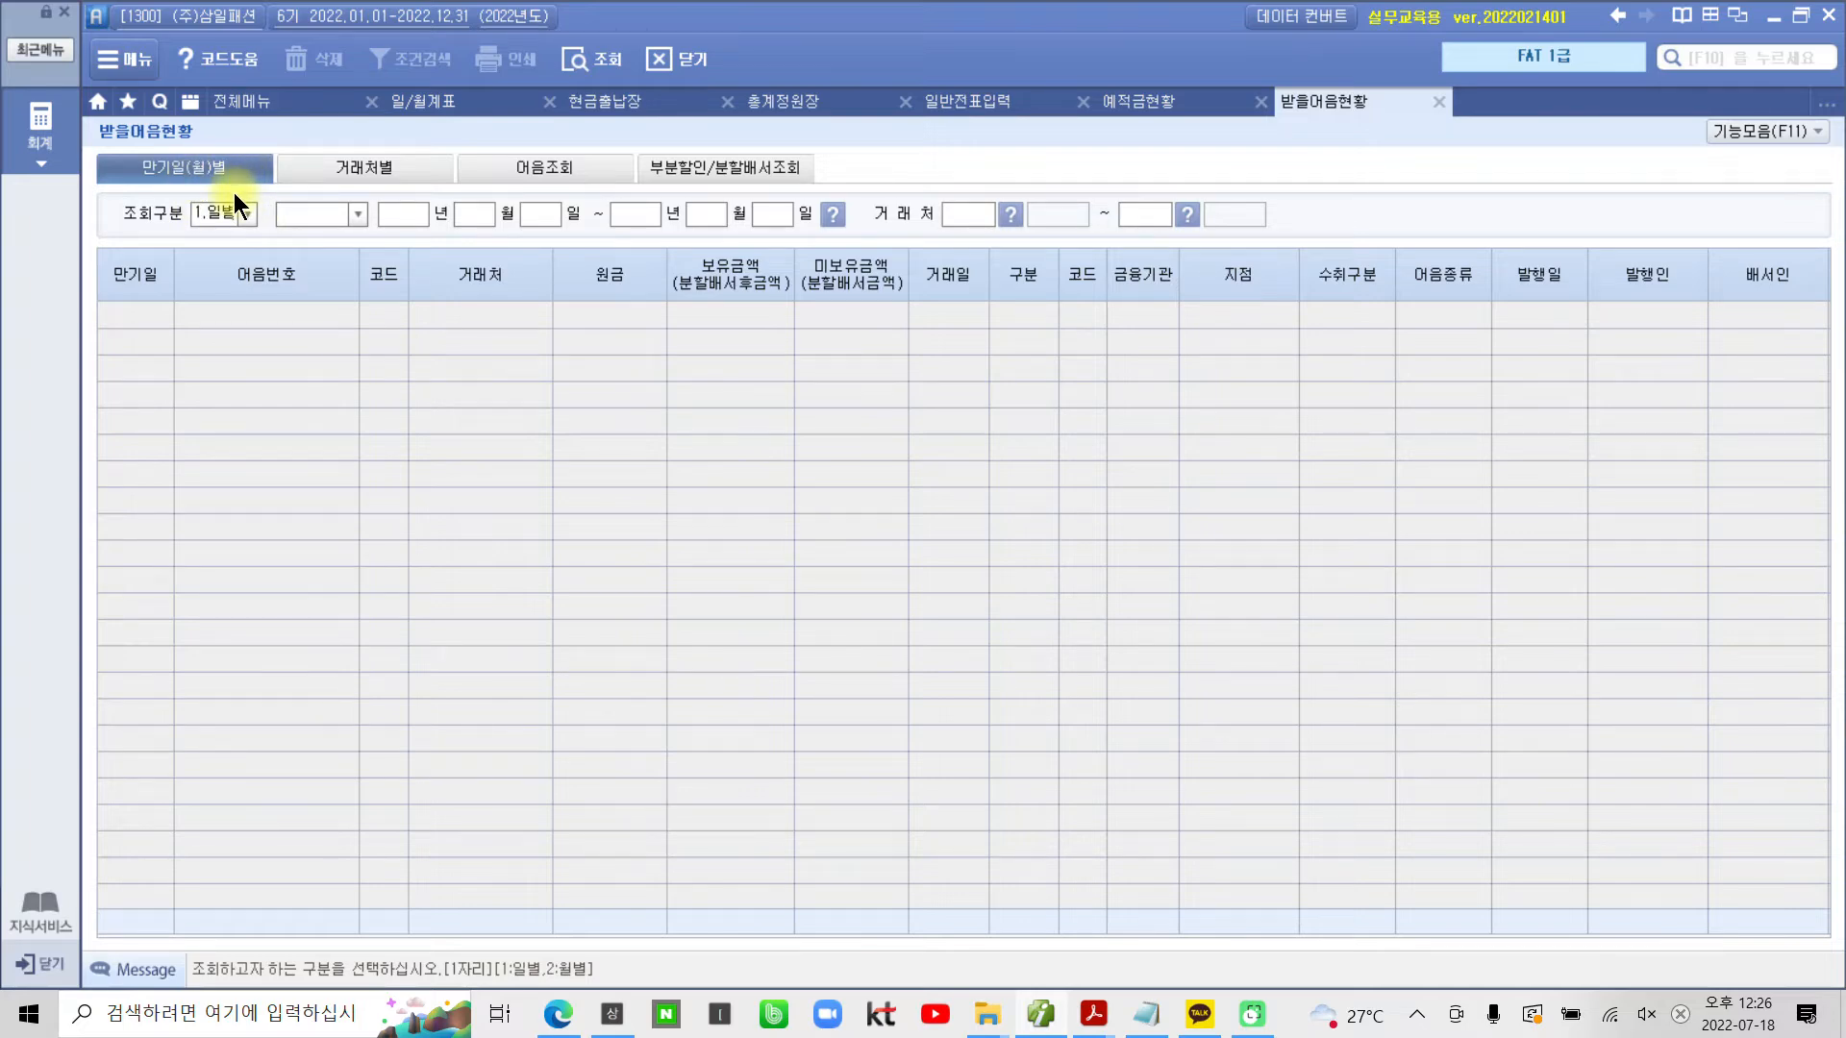
Query the 거래처별 notes receivable with 조회구분 1.잔액 for 2022-01-01 to 2022-06-30, covering customers from 처음 to 끝
left_click(292, 174)
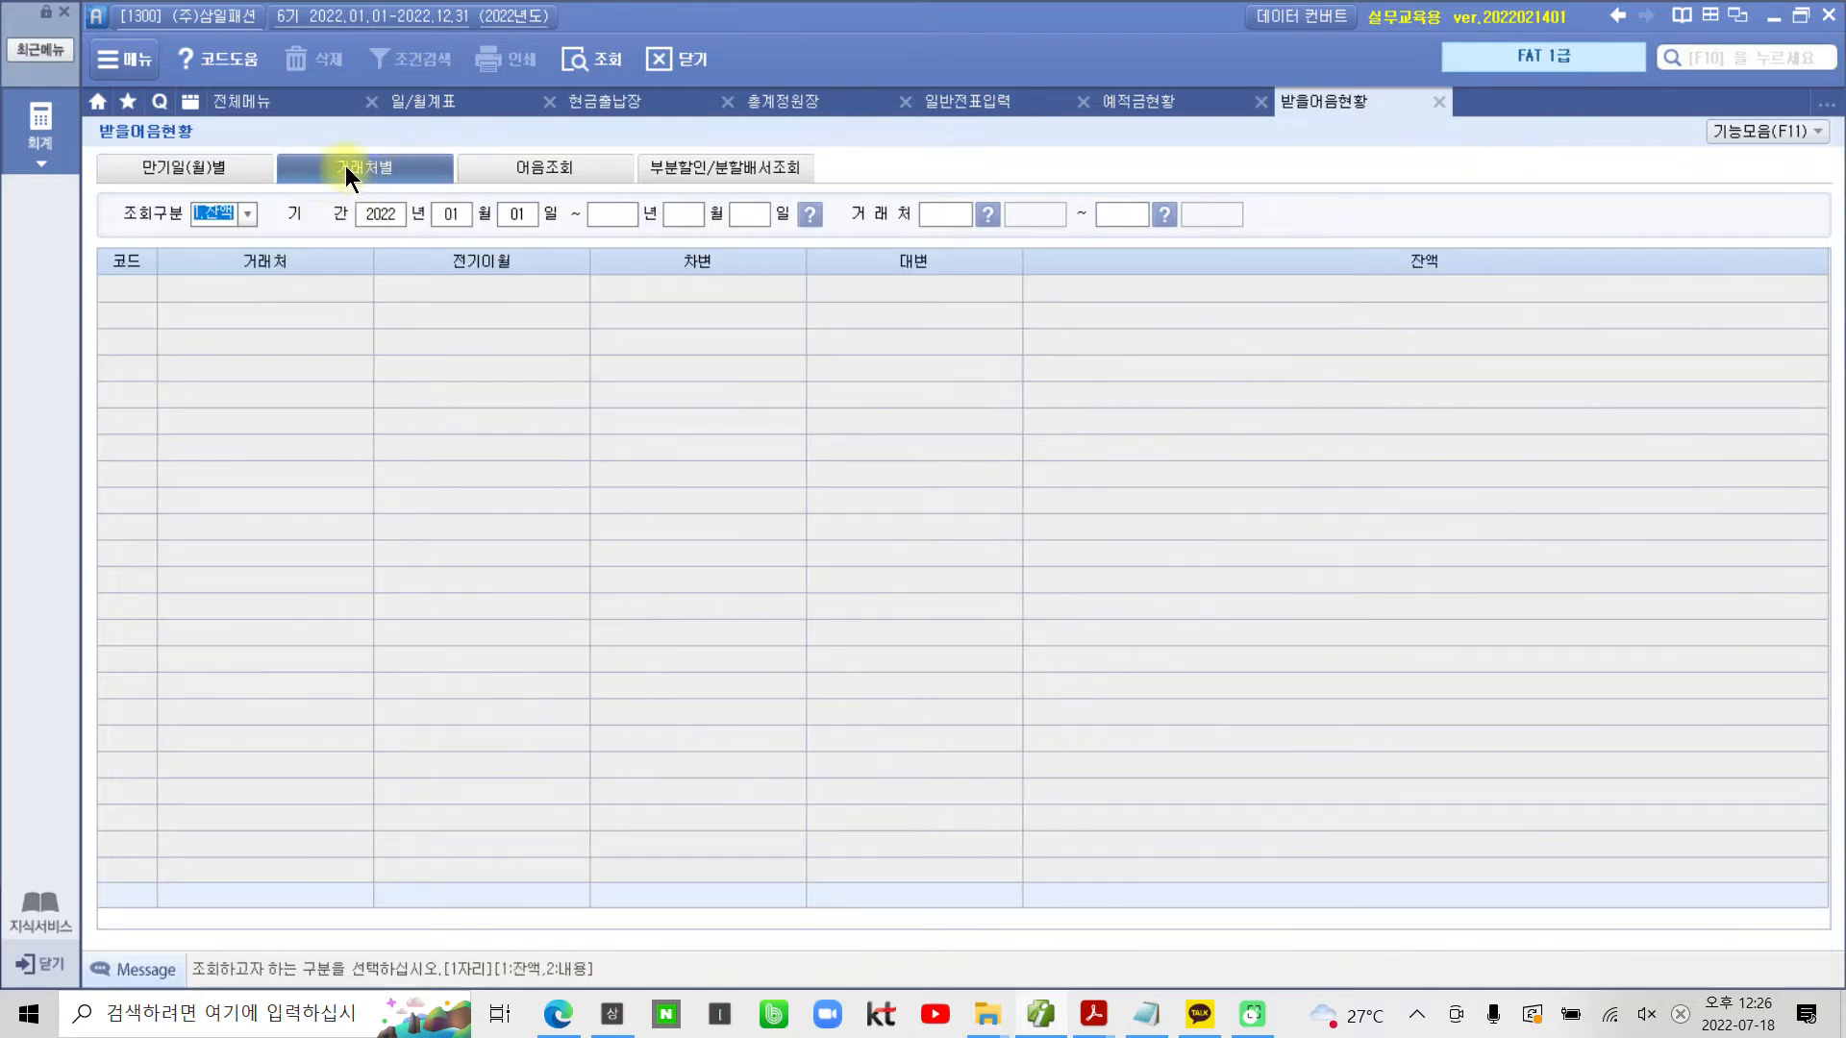
left_click(389, 165)
left_click(222, 243)
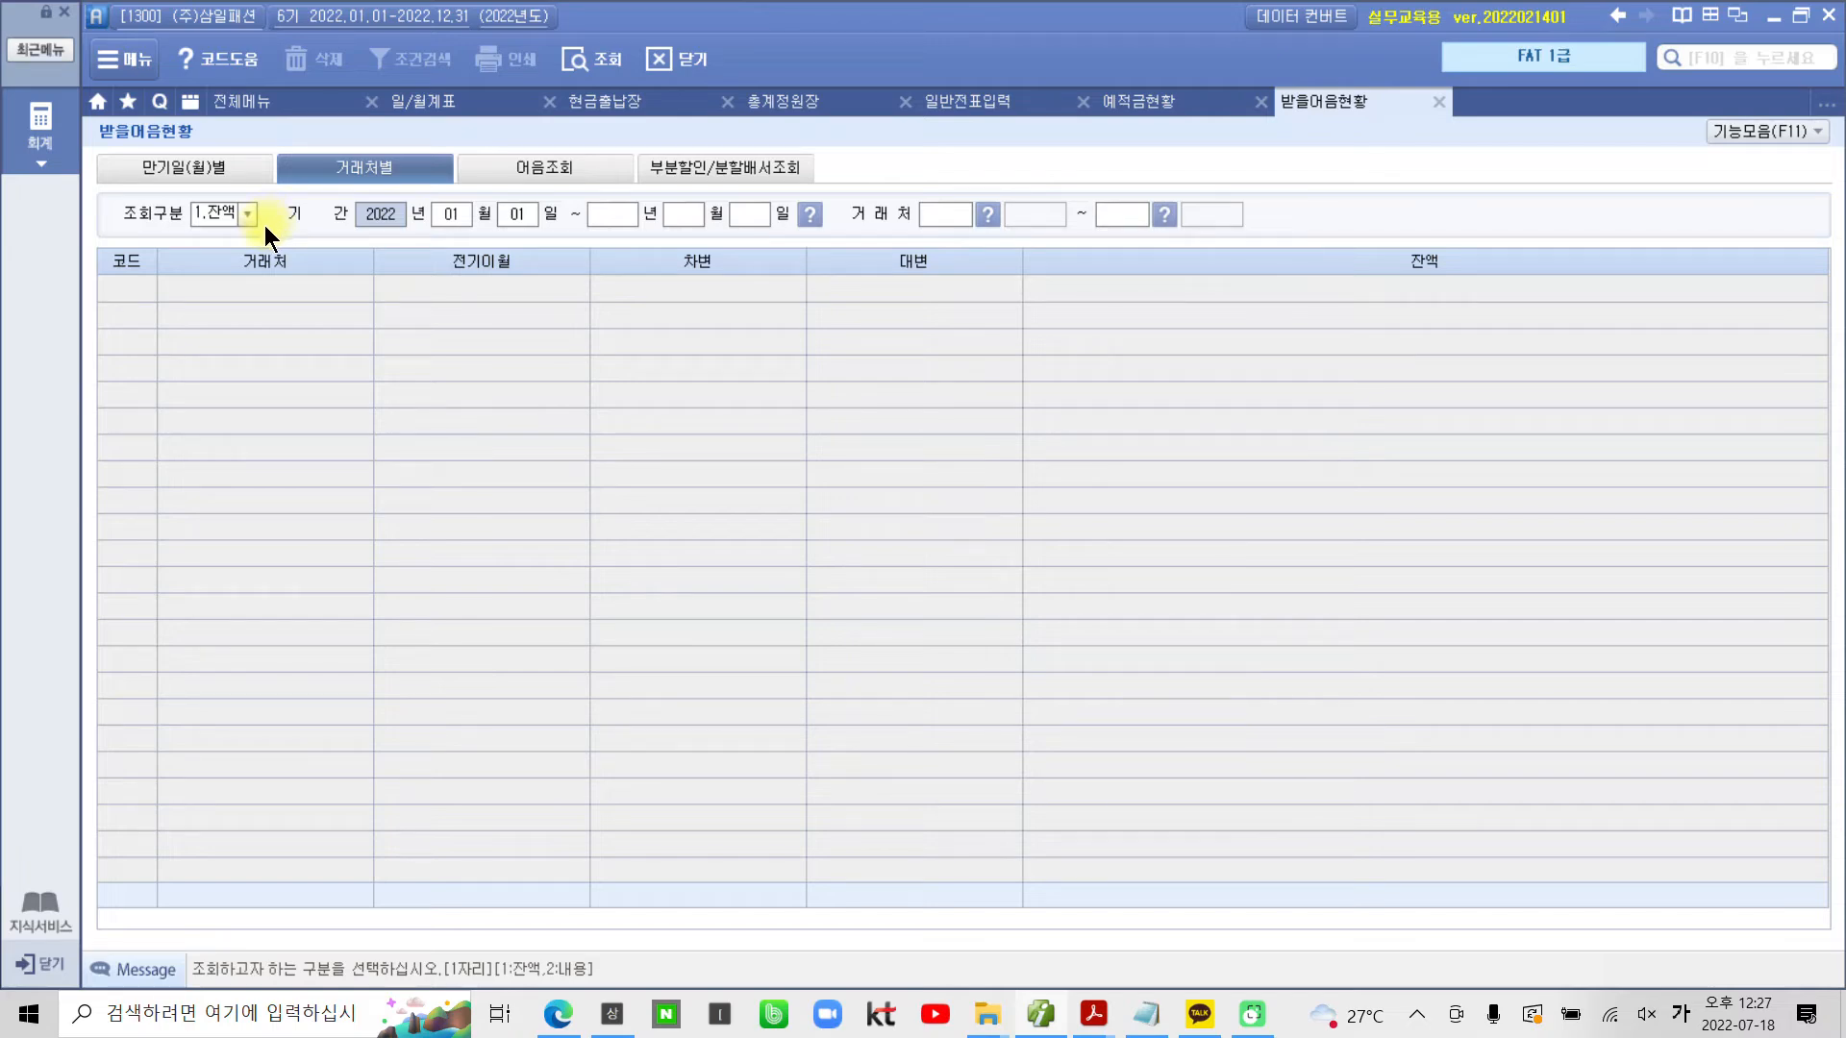
left_click(620, 213)
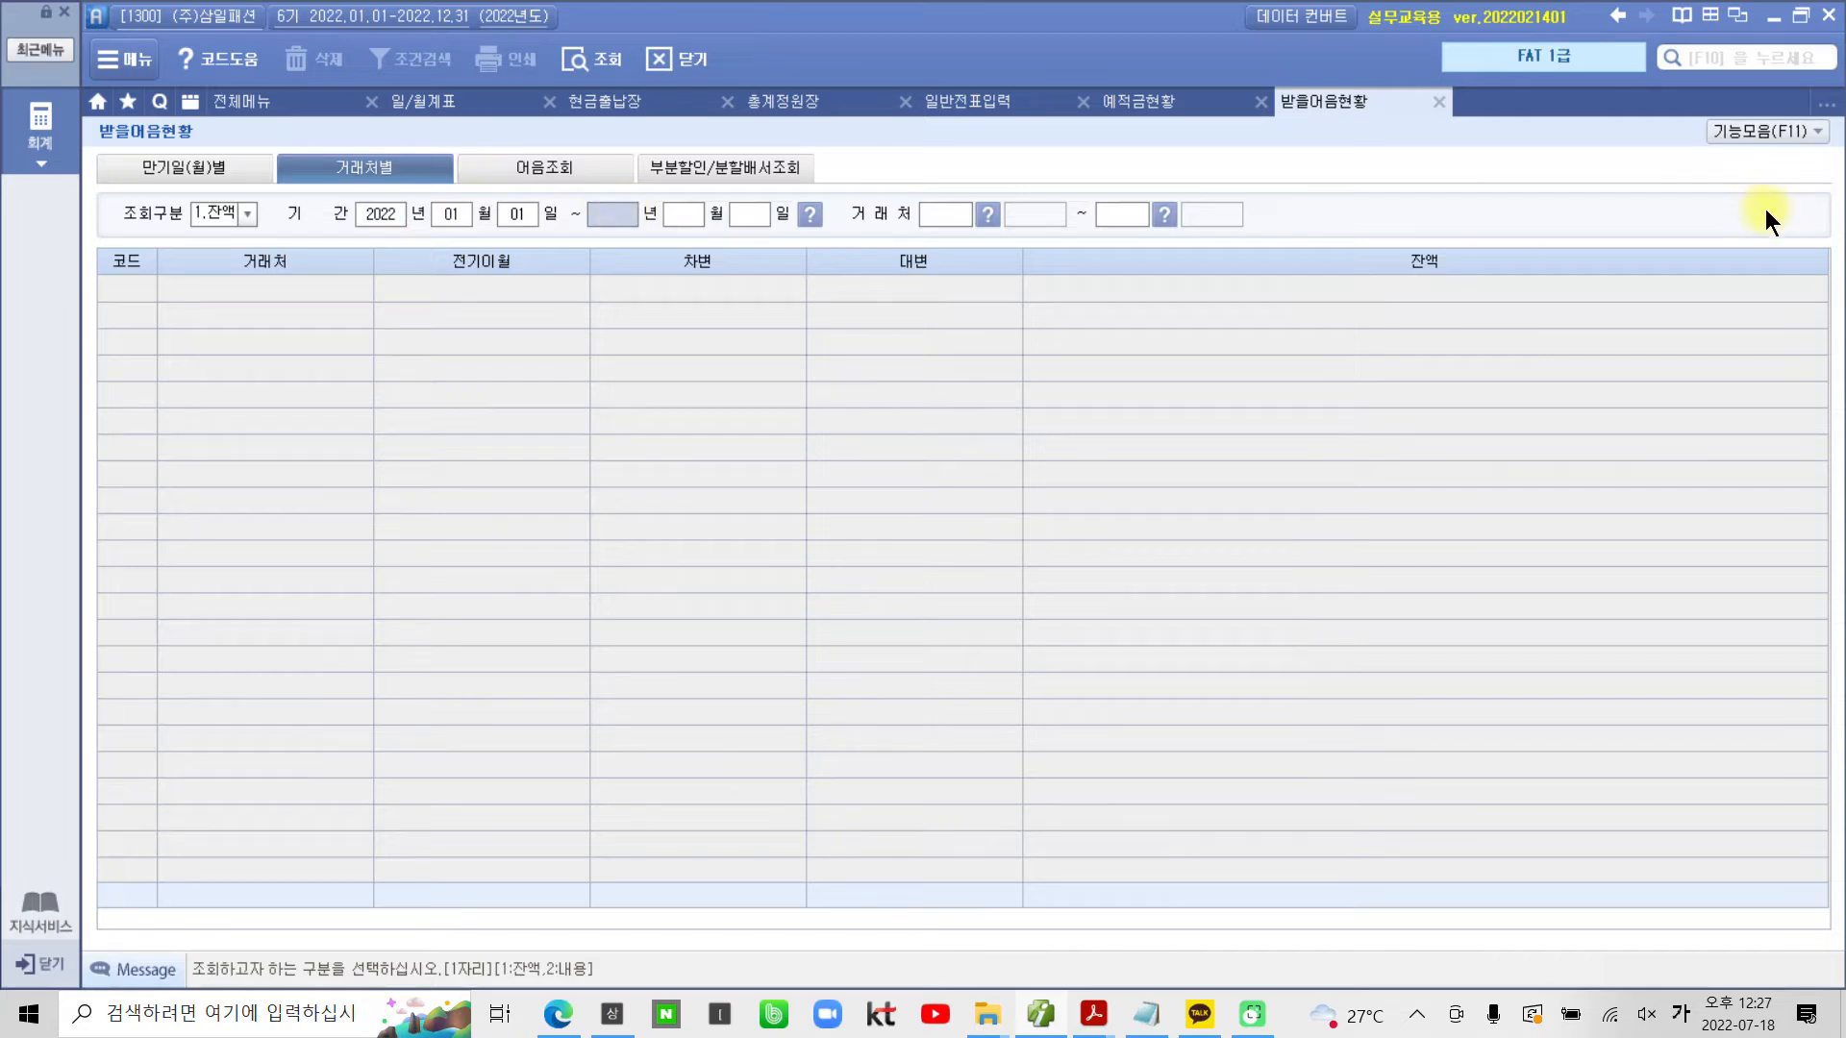
type("2022 년 06 월 30 일")
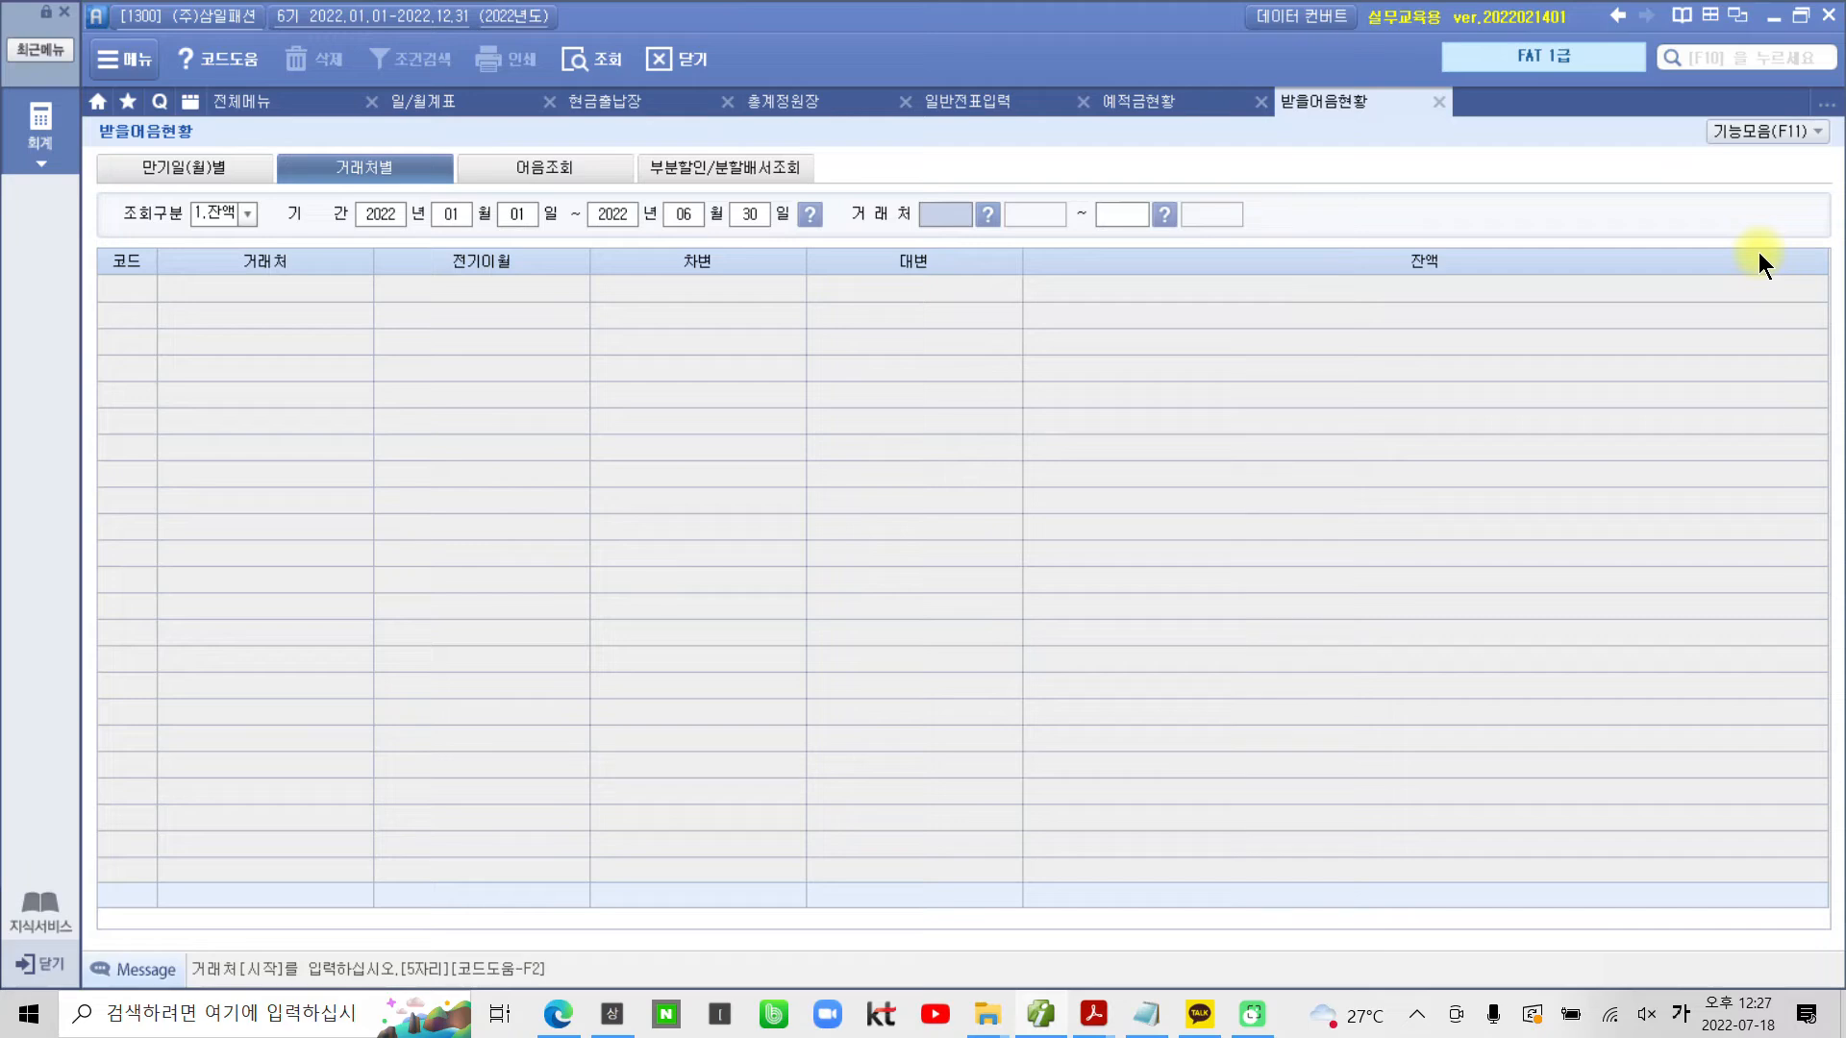
key("Return")
key("Return")
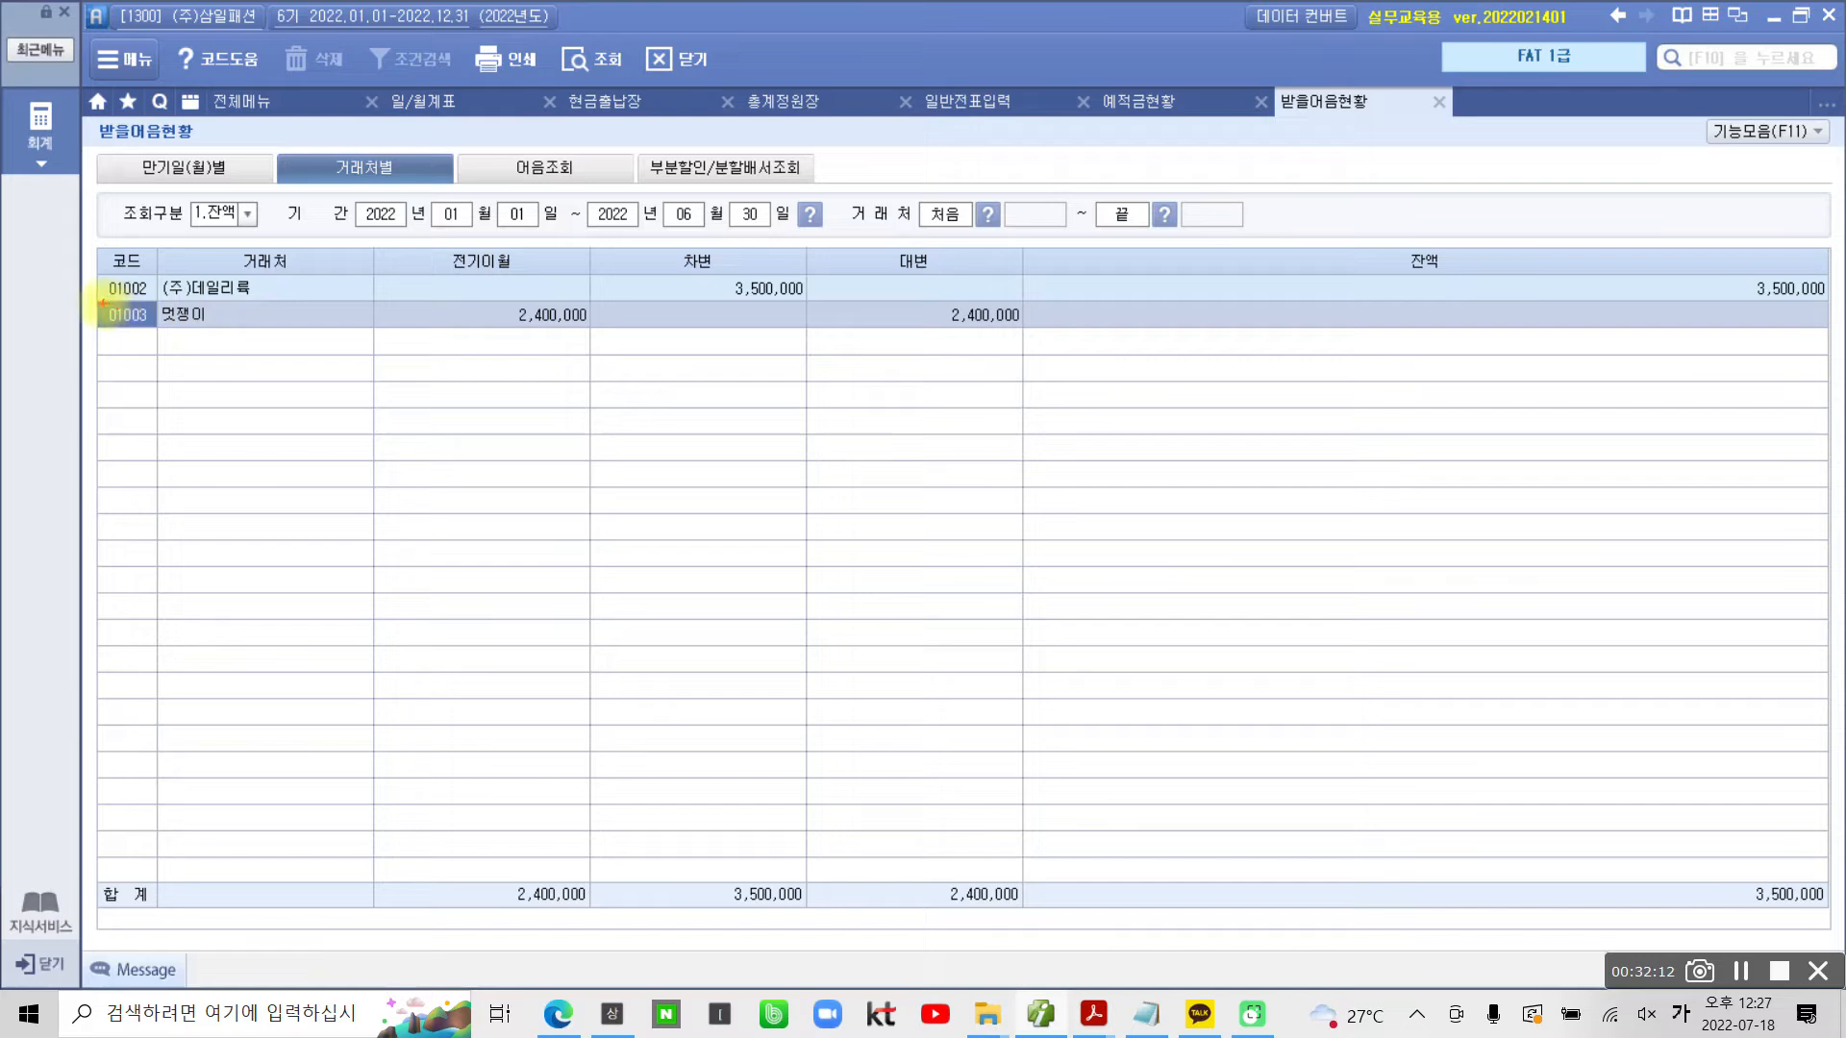
left_click_drag(102, 302, 355, 308)
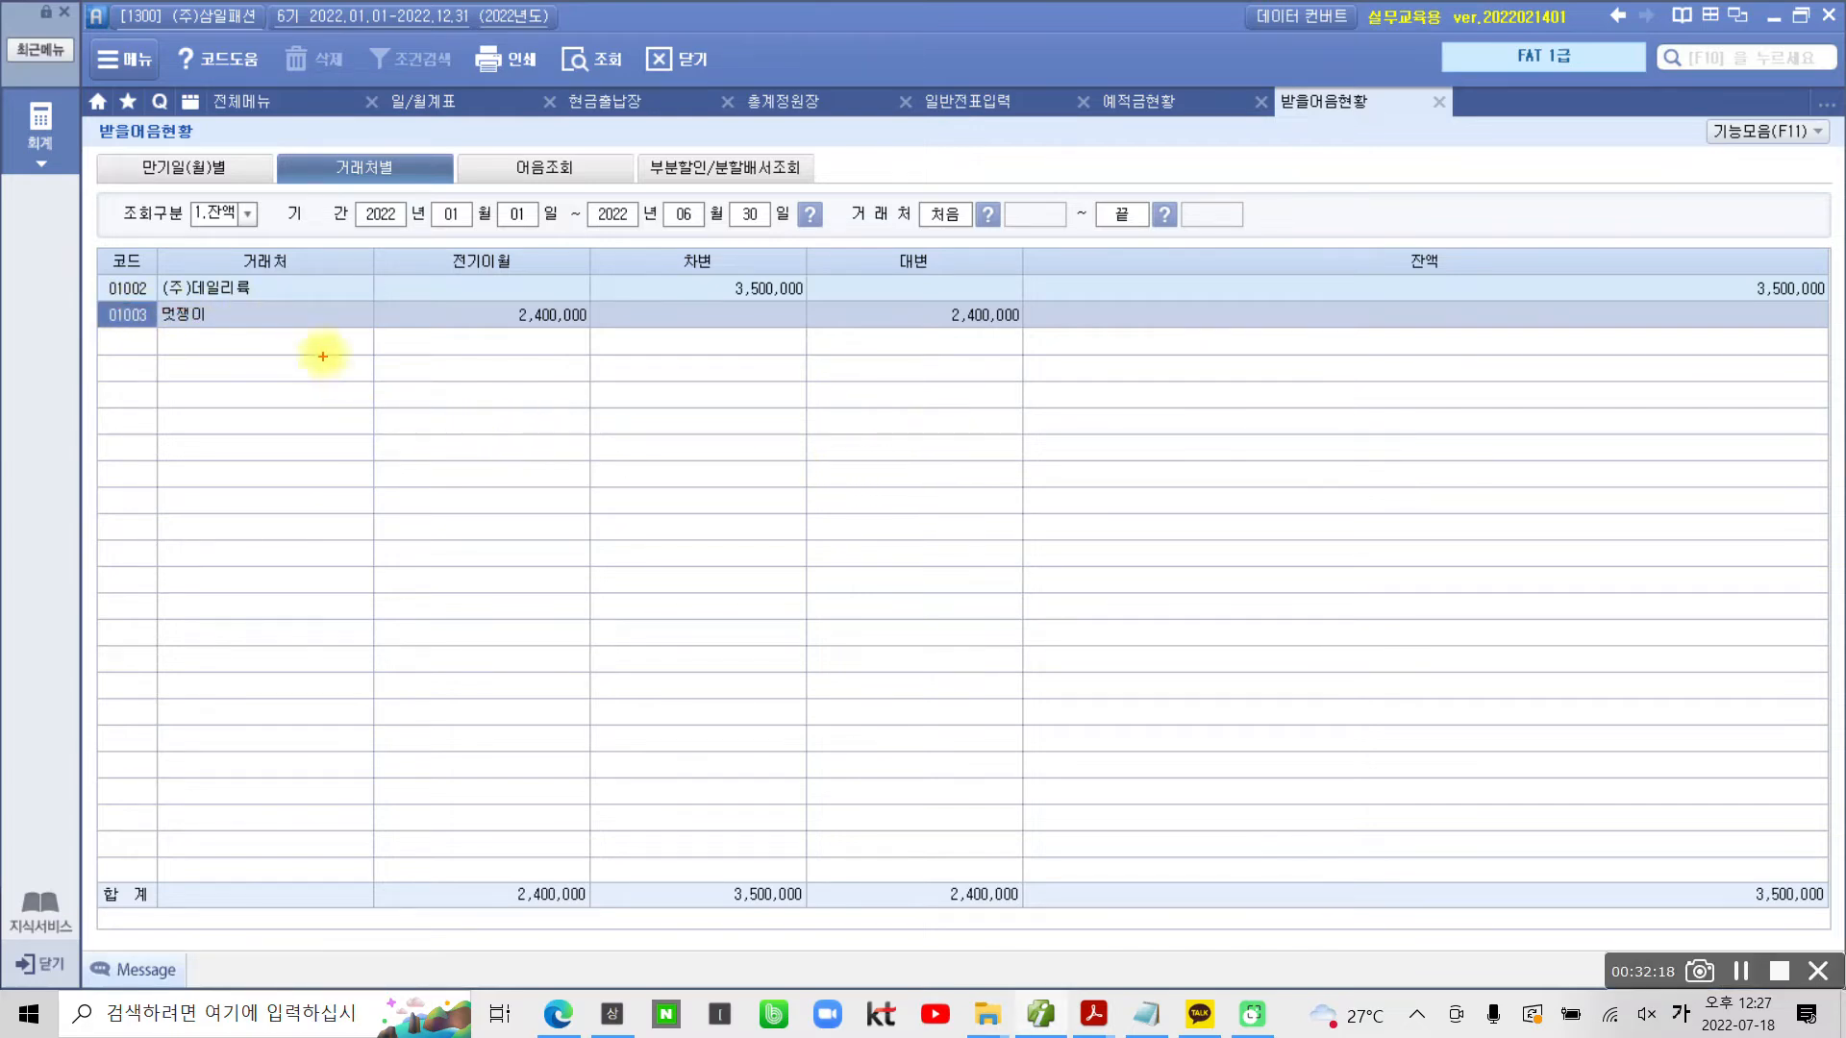
mouse_move(316, 277)
left_mouse_down()
mouse_move(348, 276)
mouse_move(334, 310)
left_mouse_up()
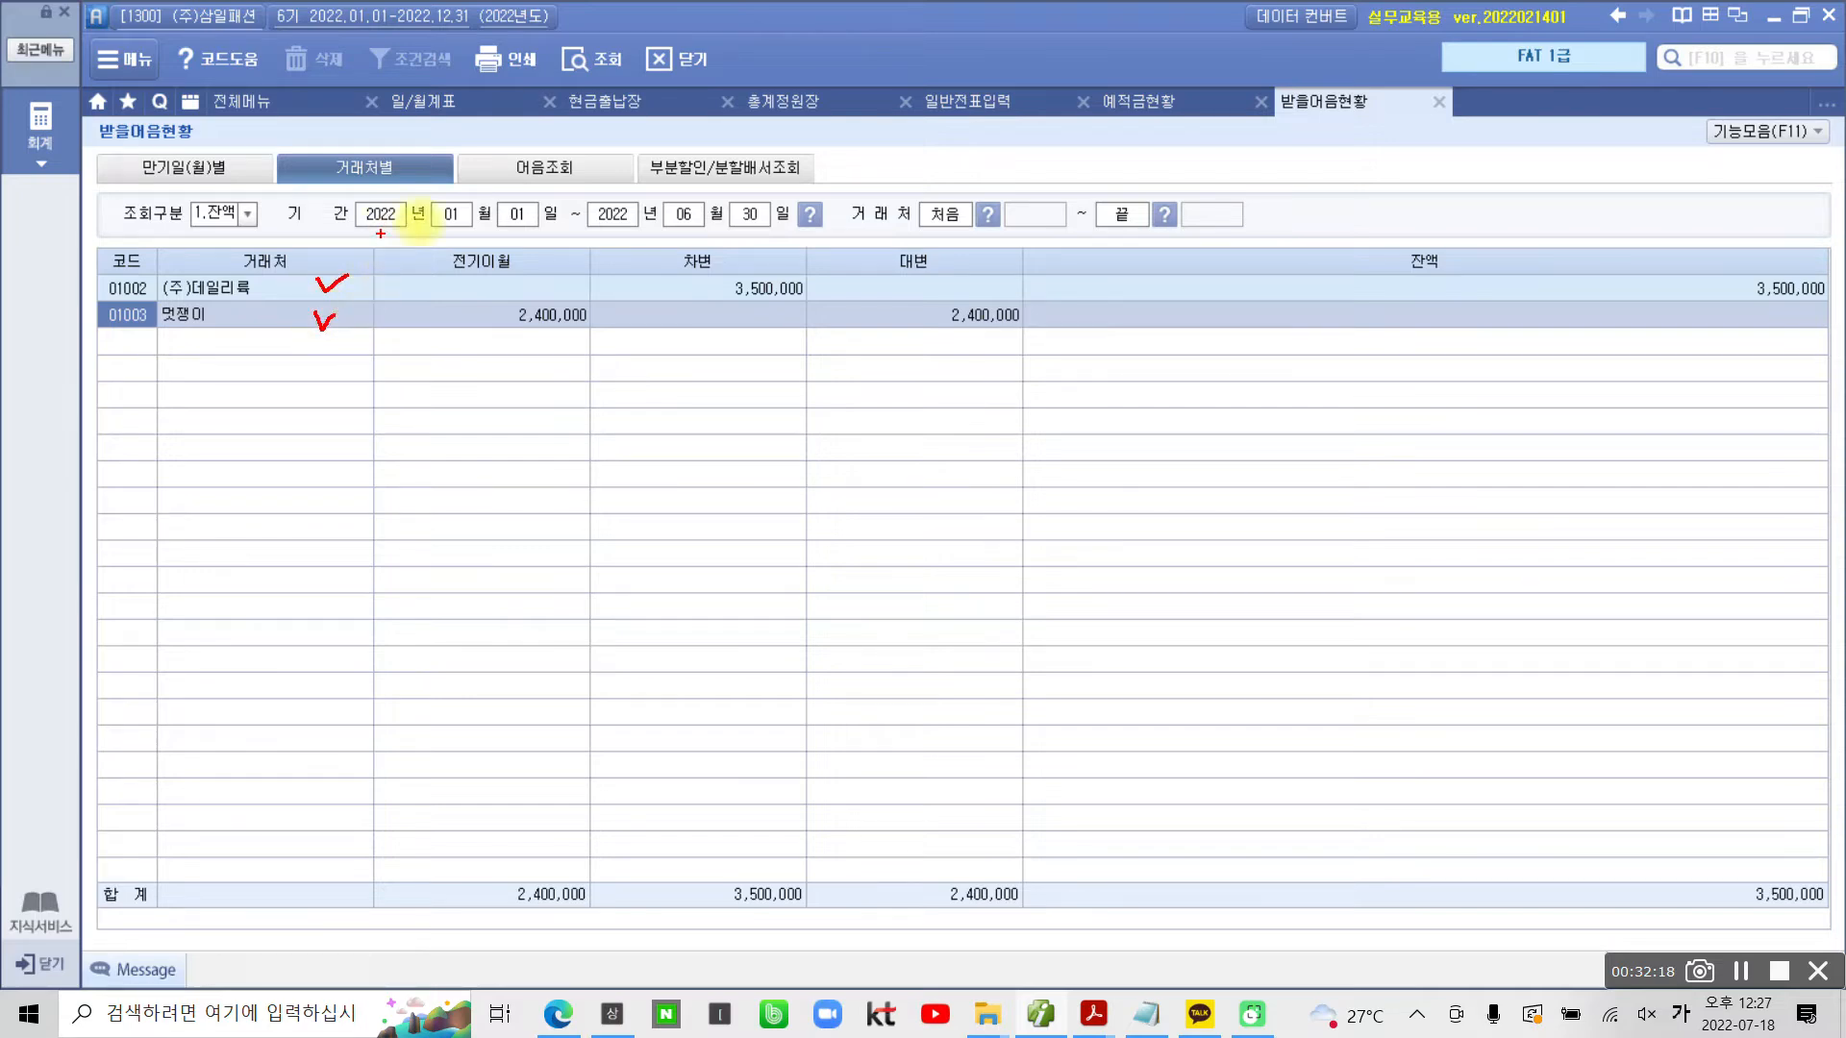
mouse_move(1341, 139)
left_mouse_down()
mouse_move(1277, 76)
mouse_move(1384, 107)
mouse_move(1361, 125)
left_mouse_up()
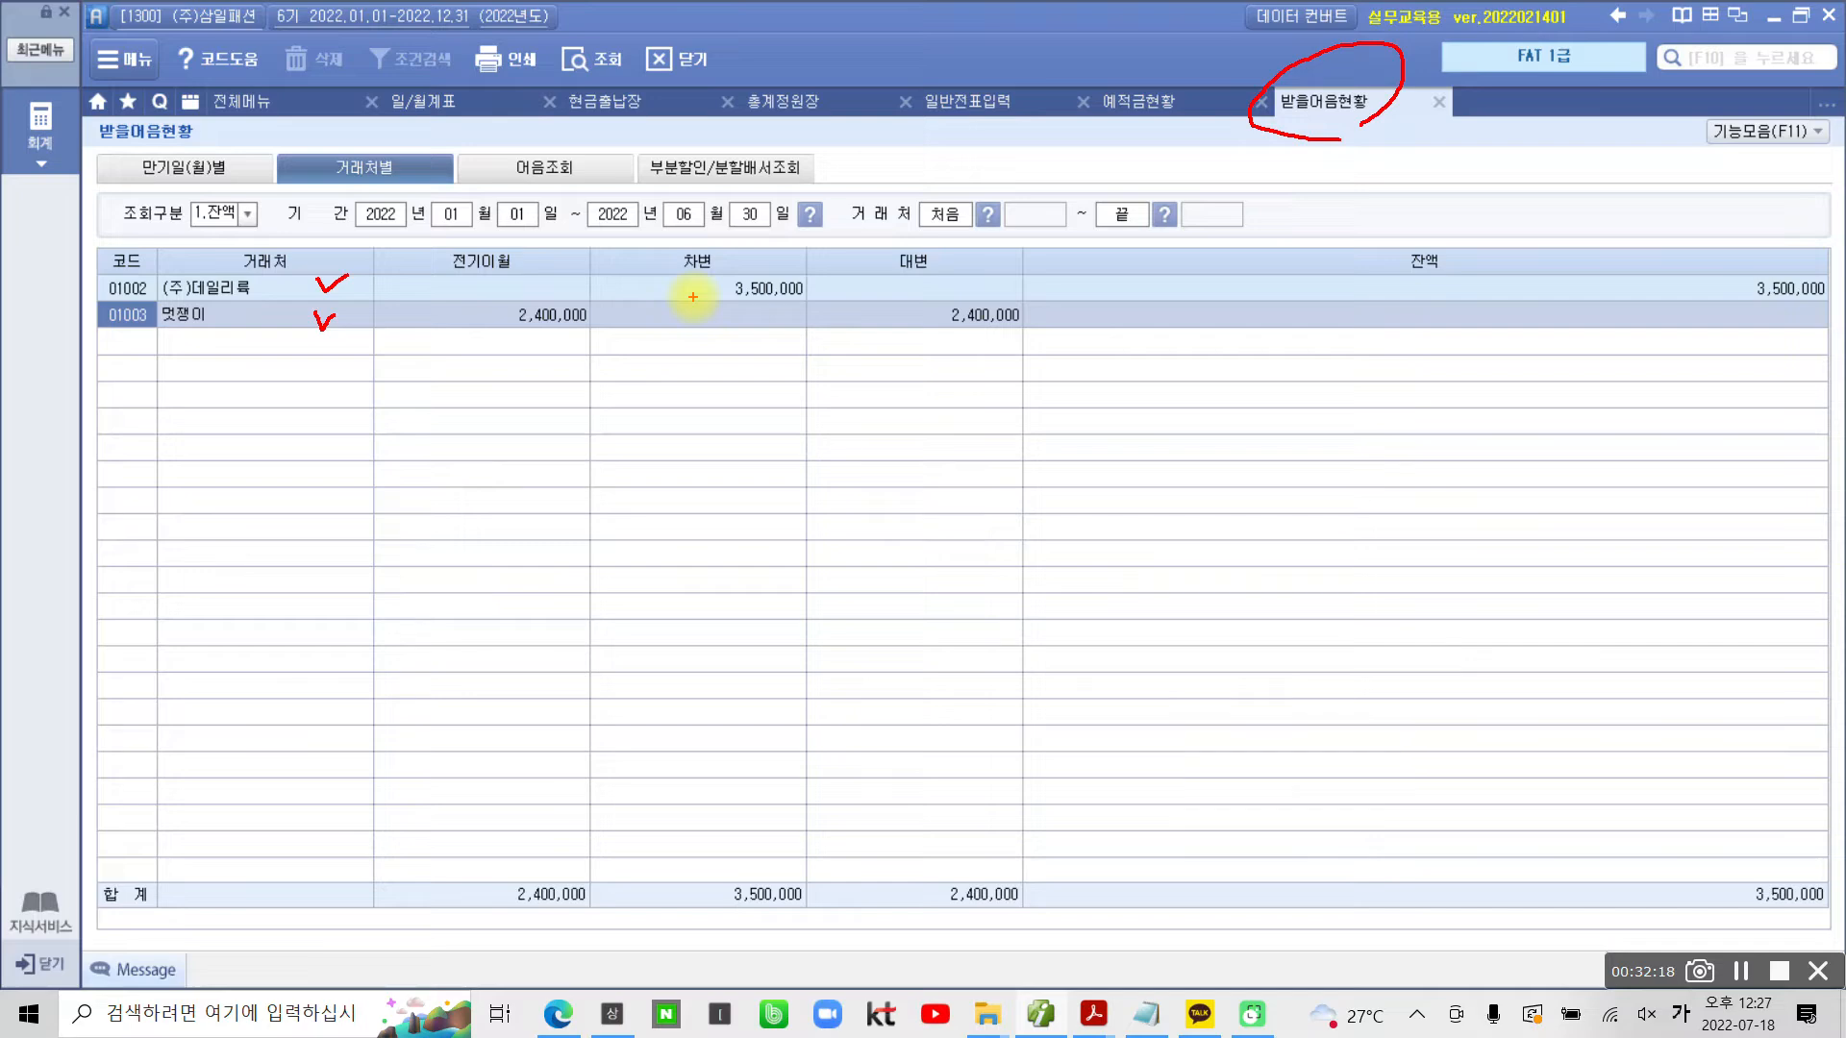
left_click_drag(692, 295, 824, 298)
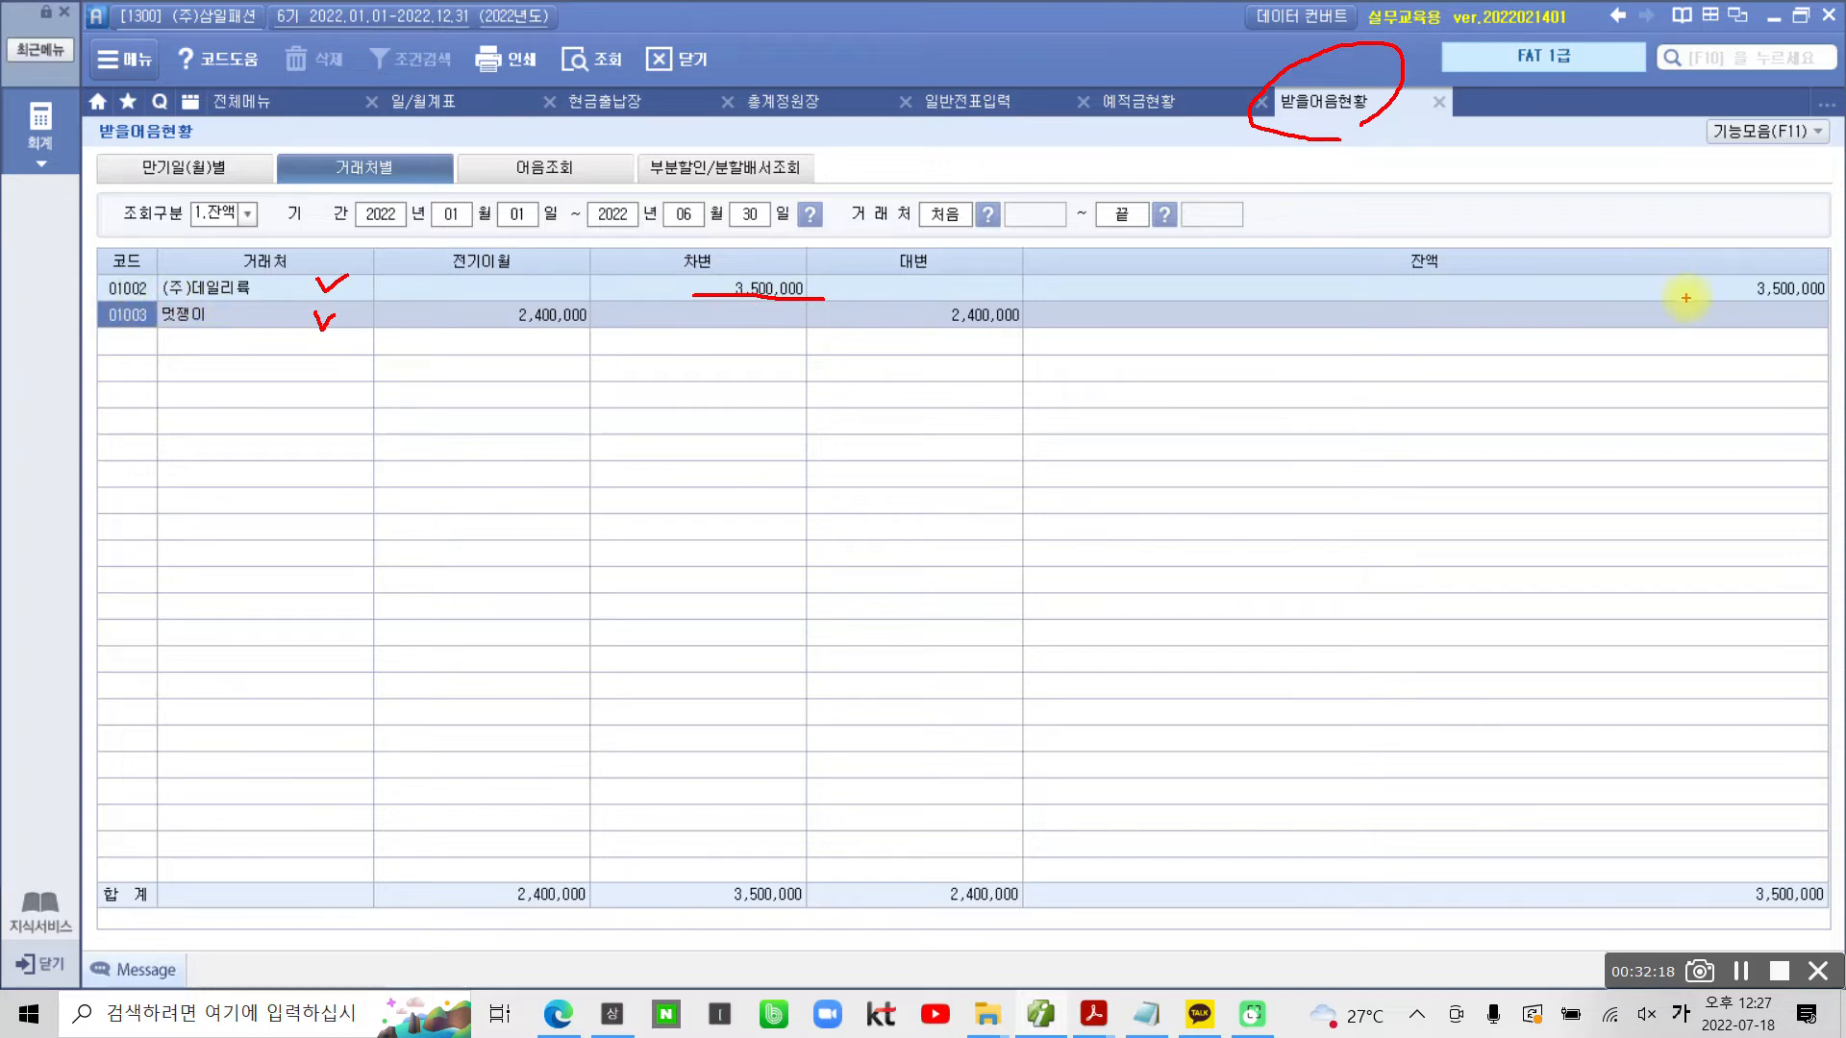
left_click_drag(1714, 301, 1834, 302)
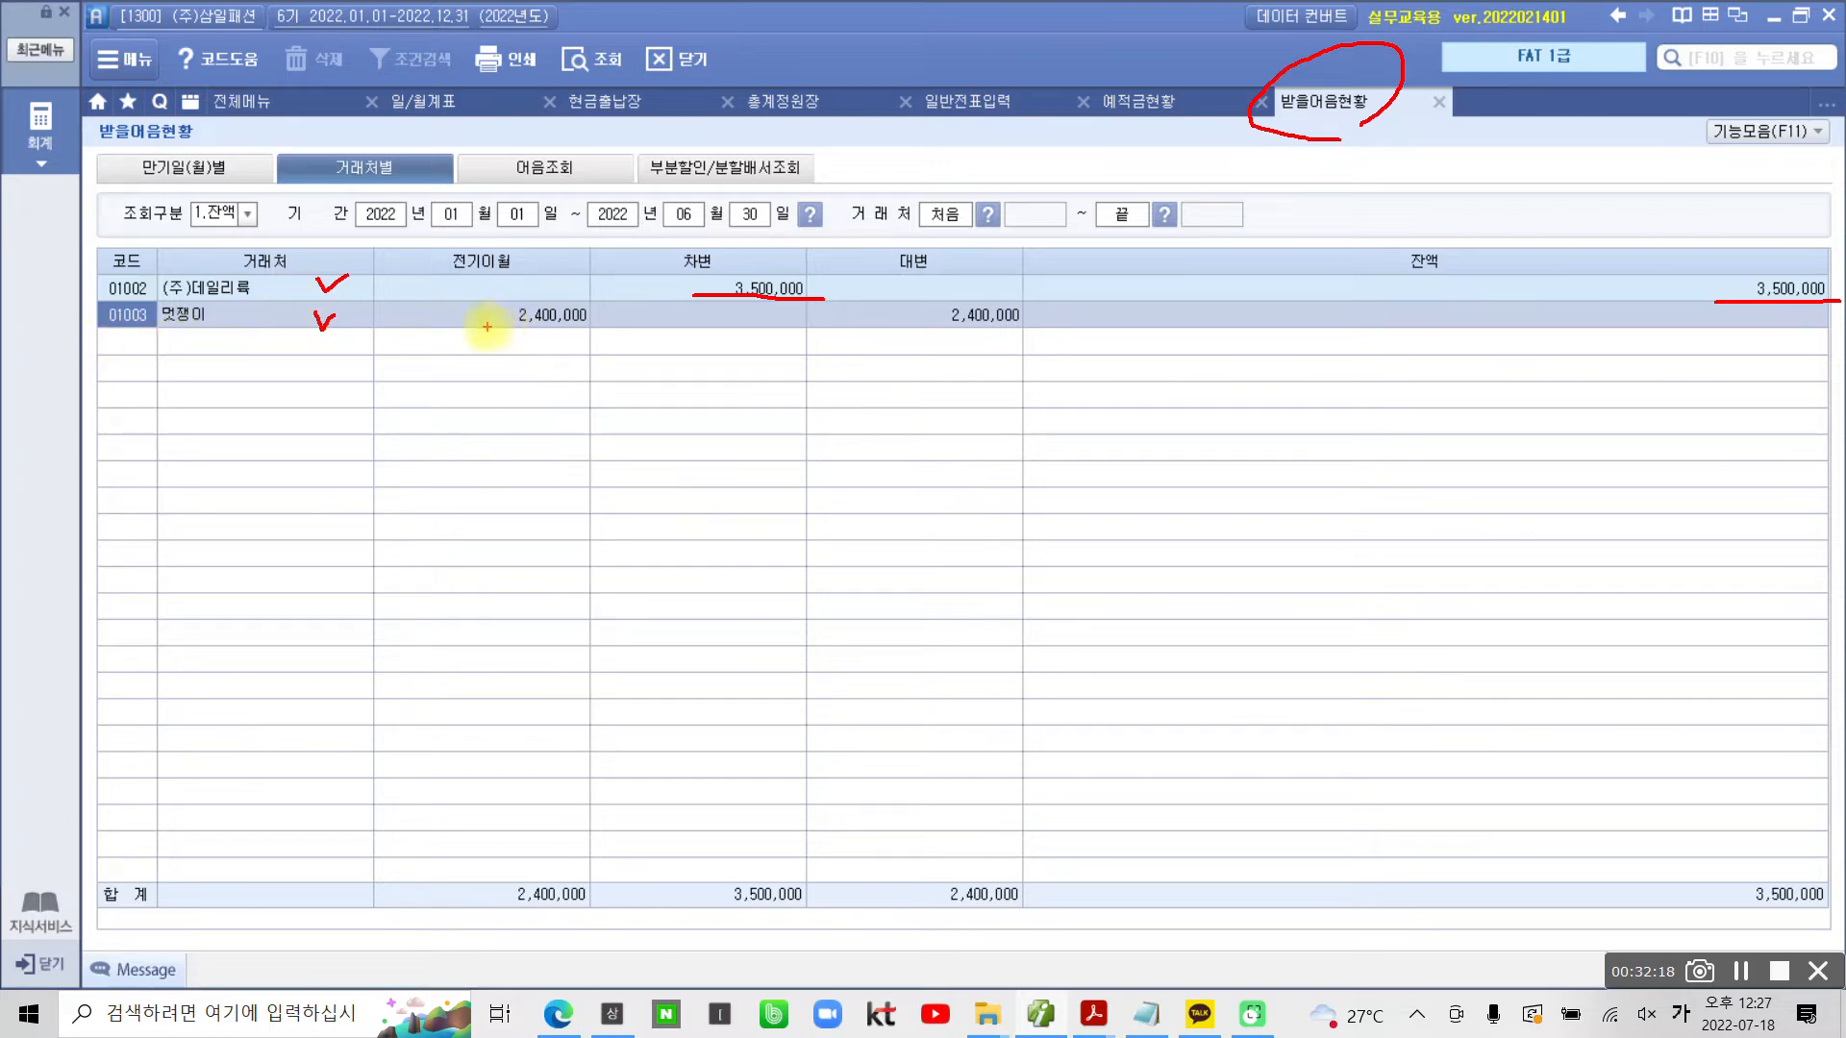
left_click_drag(486, 327, 601, 332)
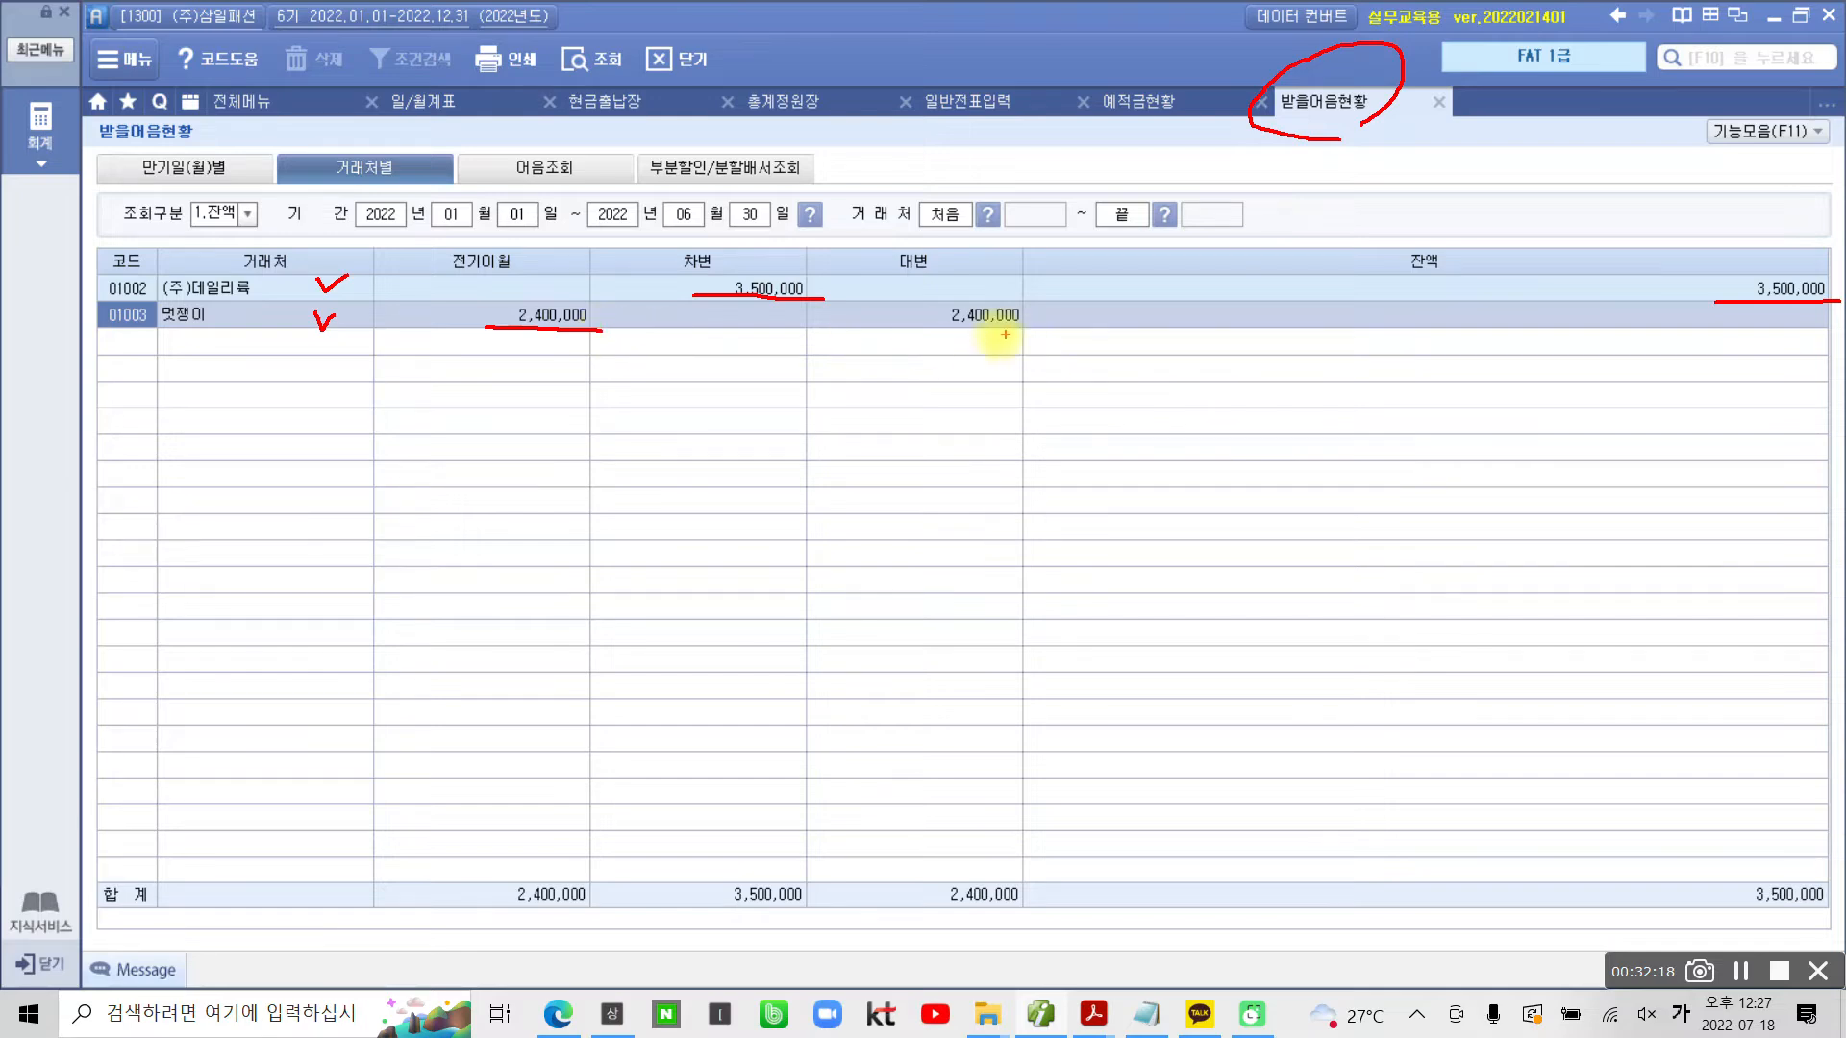
left_click_drag(929, 328, 1022, 327)
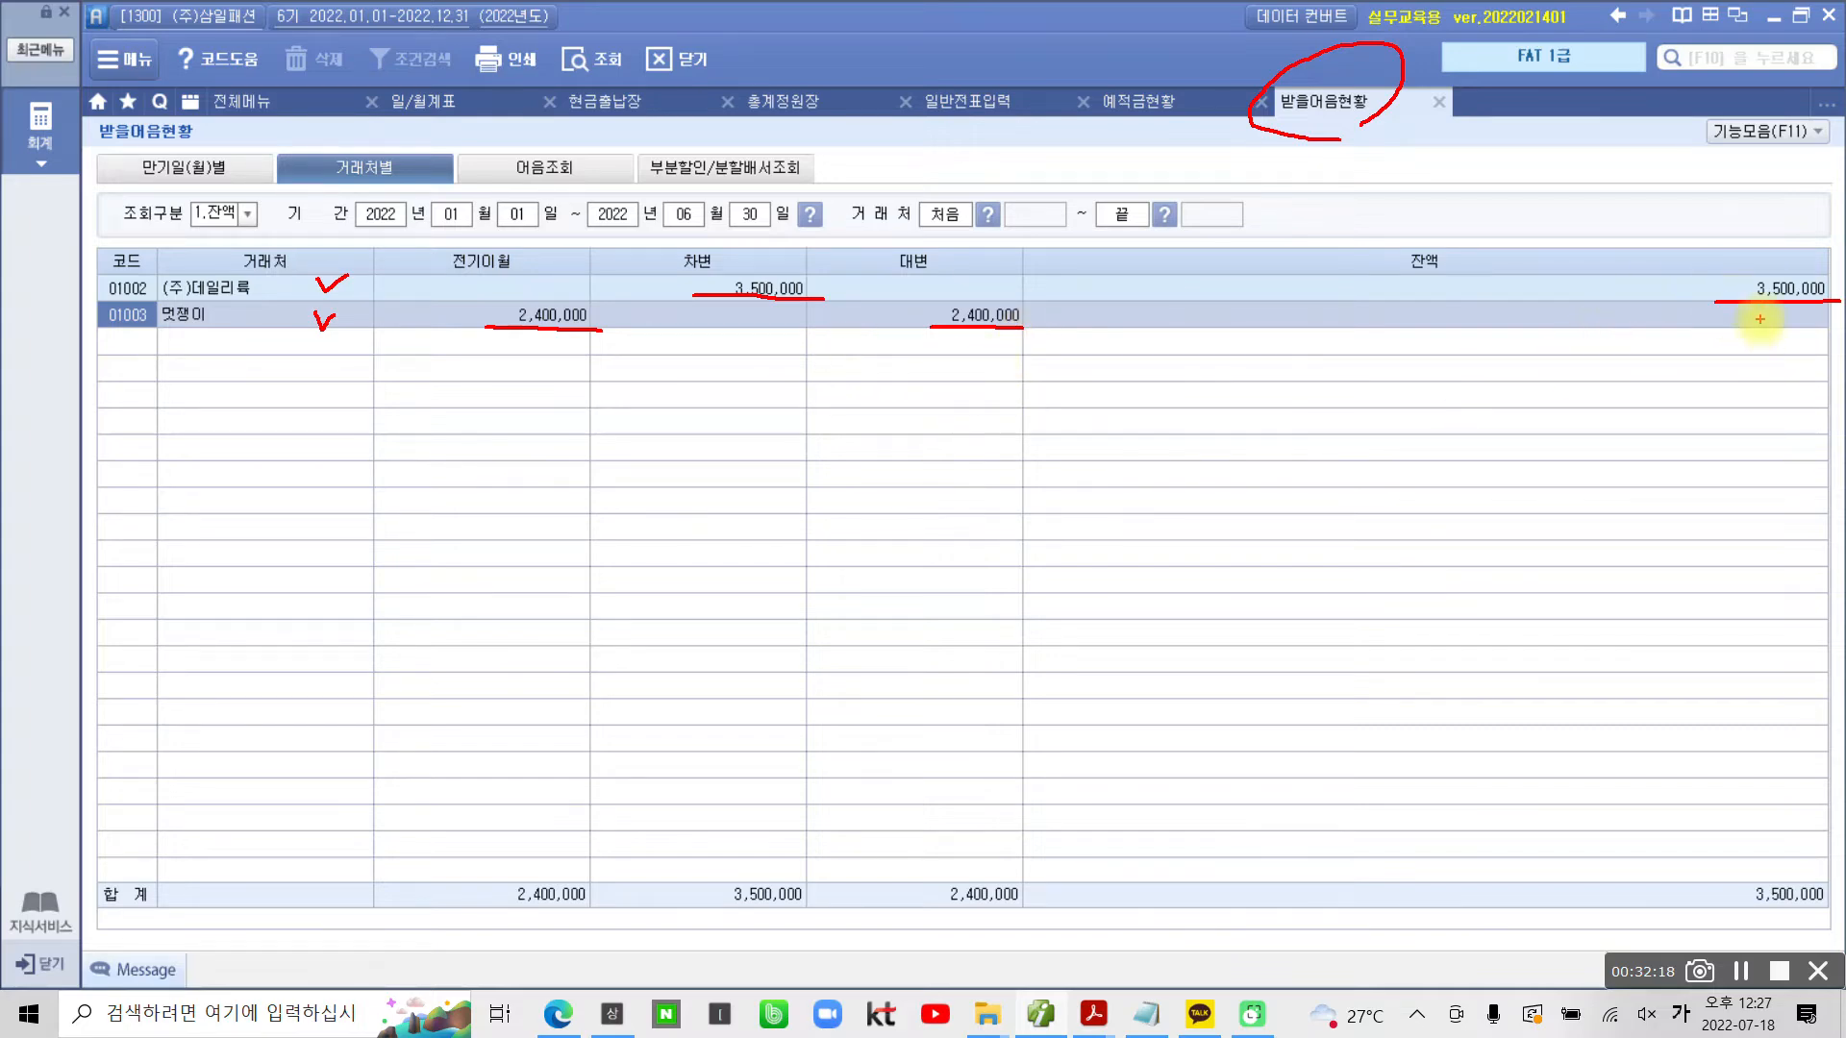
left_click_drag(1808, 310, 1800, 317)
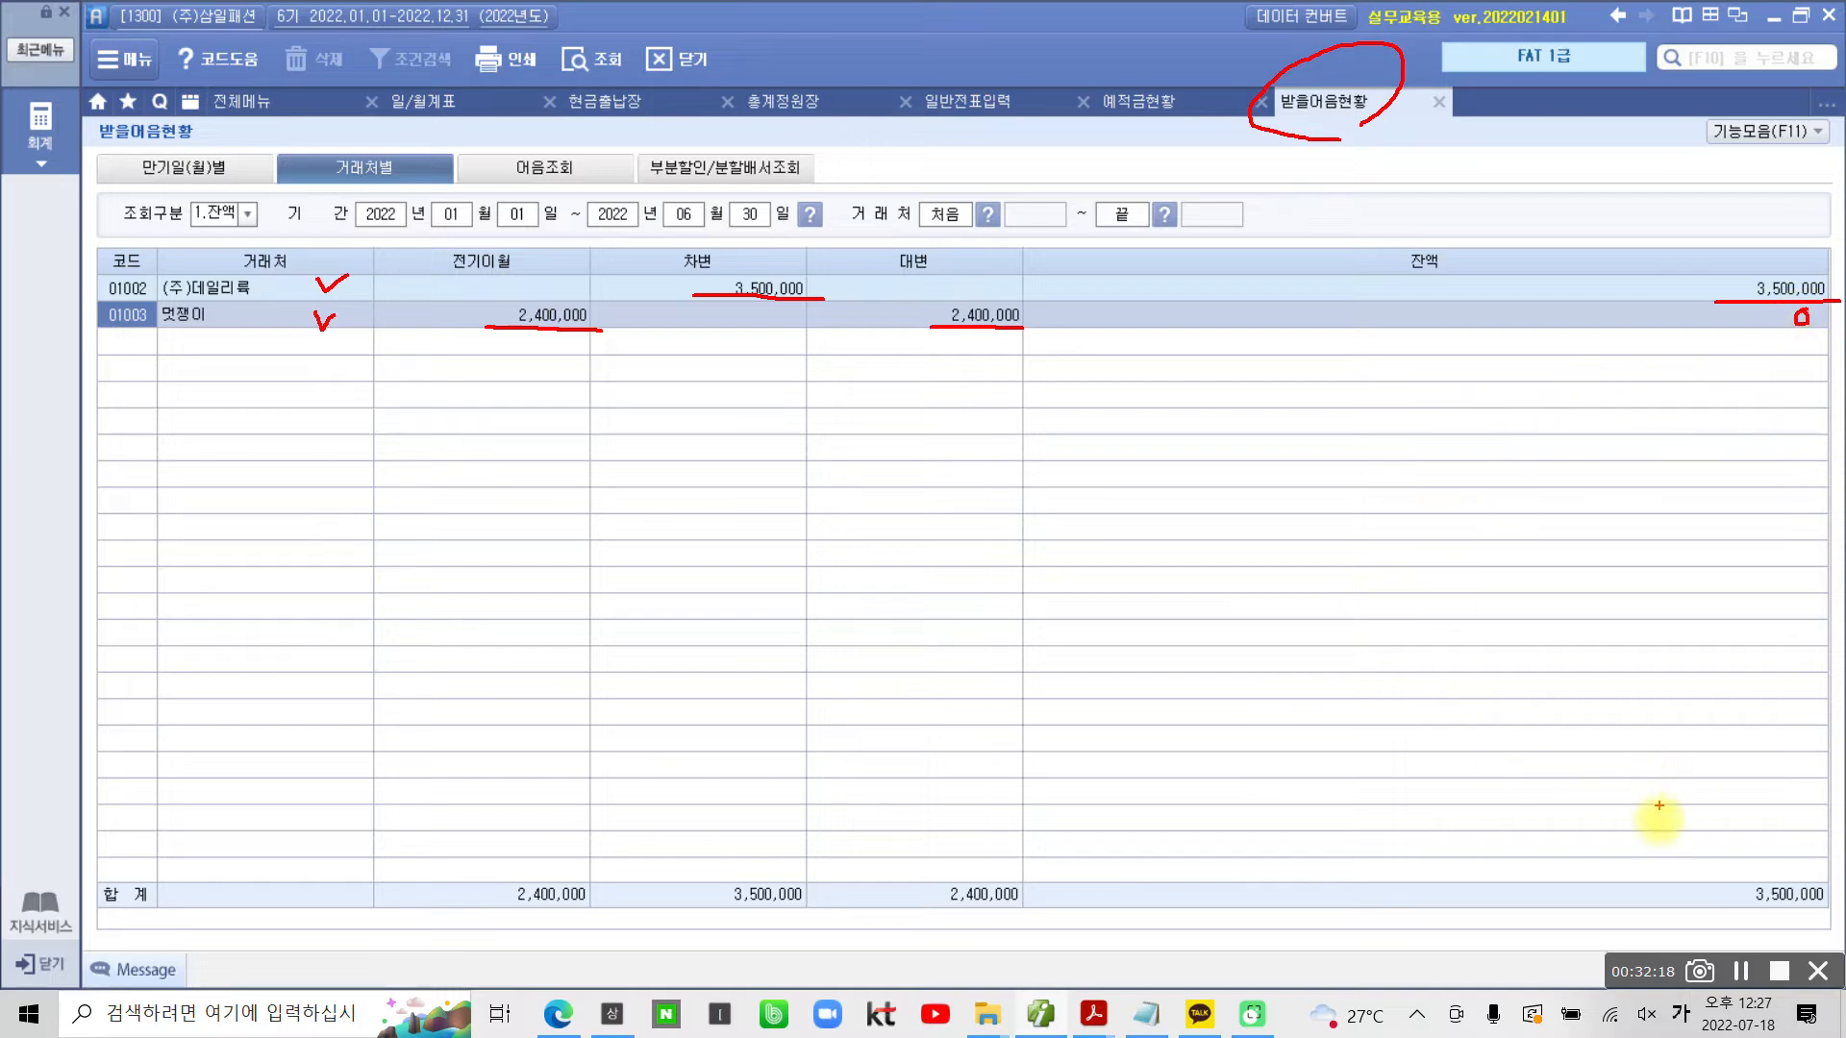
mouse_move(1776, 858)
left_mouse_down()
mouse_move(1742, 871)
mouse_move(1801, 921)
mouse_move(1834, 882)
mouse_move(1788, 860)
left_mouse_up()
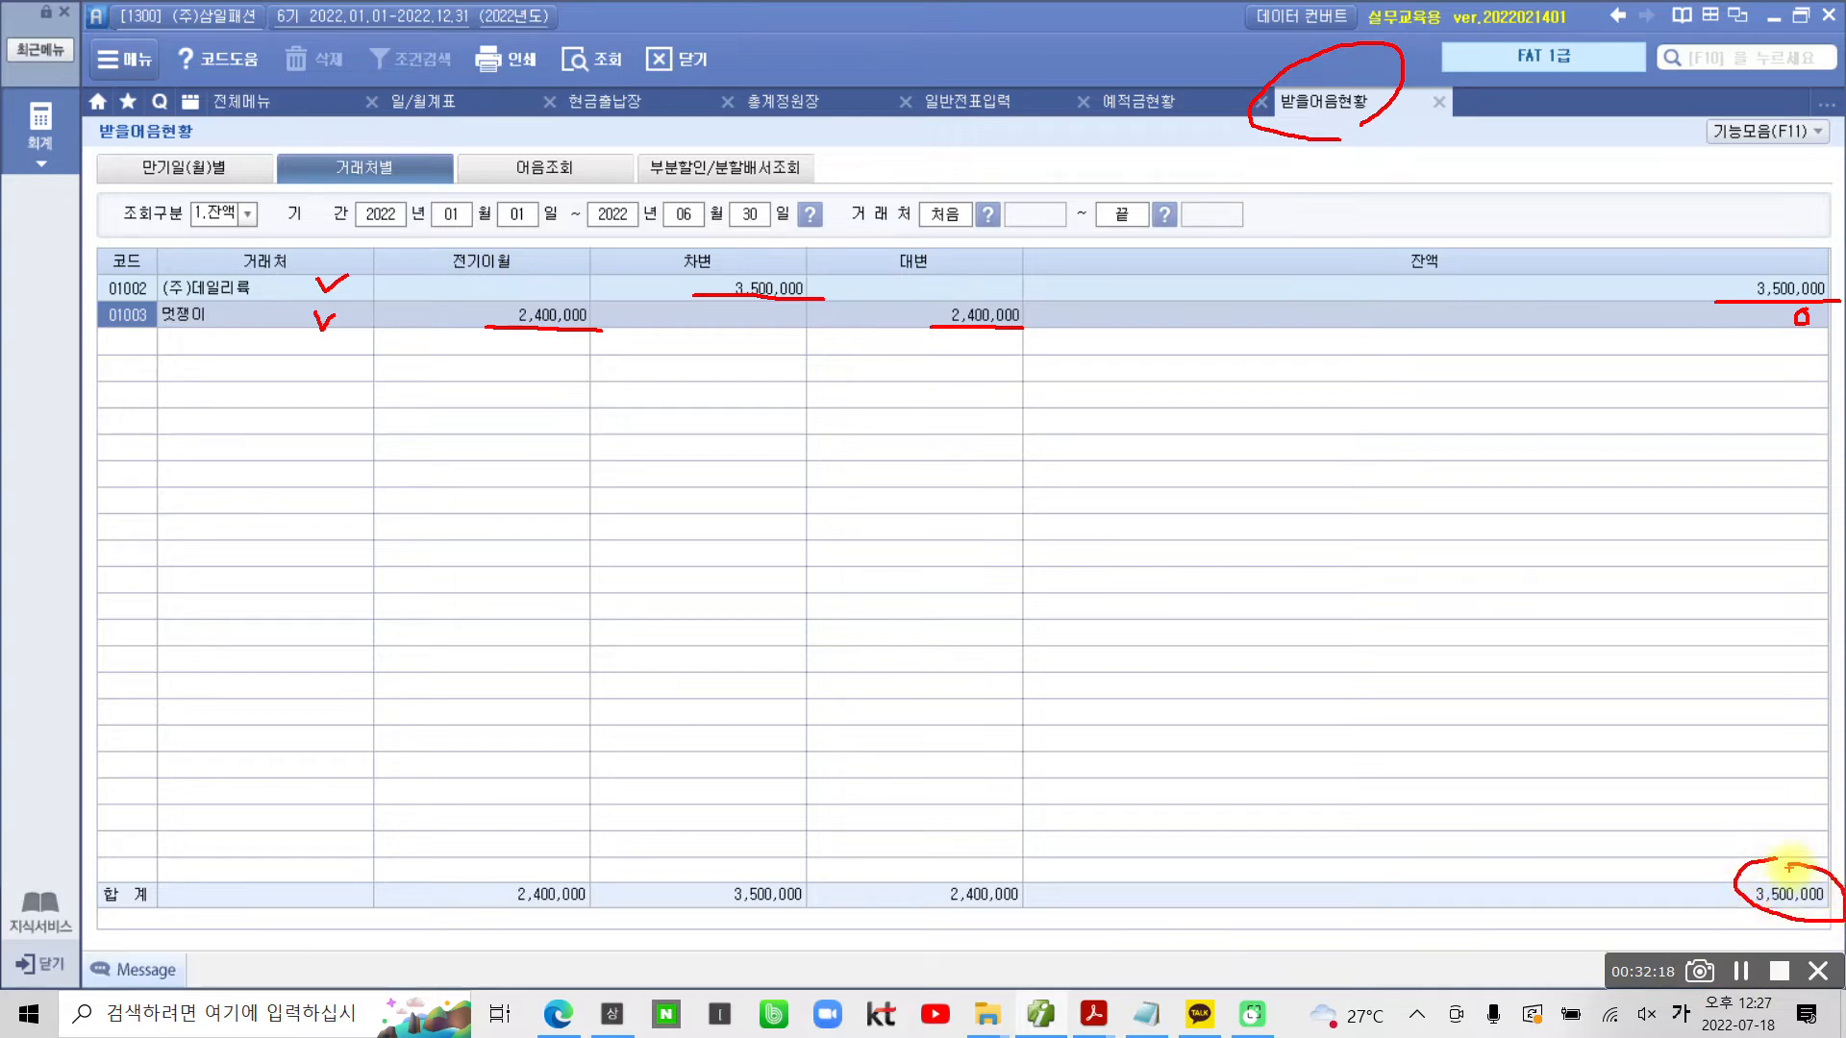
left_click_drag(1650, 859, 1709, 853)
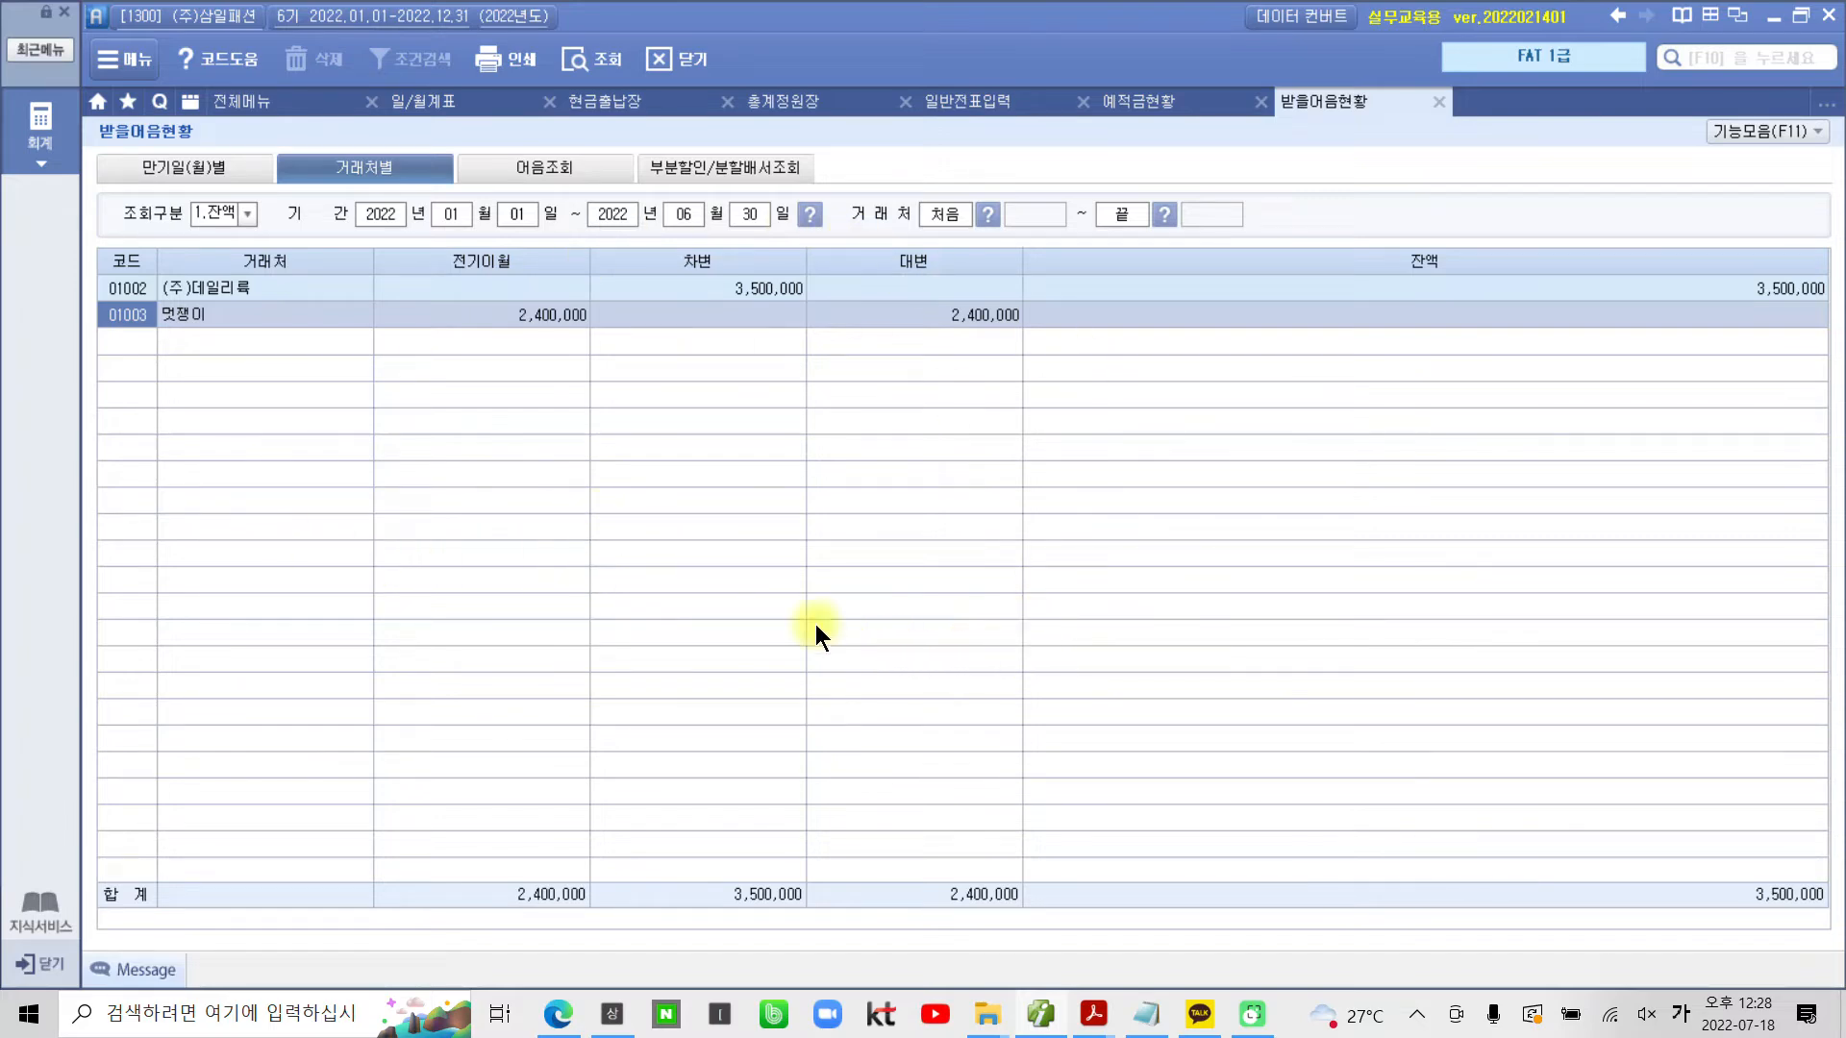
Open the print preview of the by-customer balance report and check its title, period and approval box
left_click(509, 64)
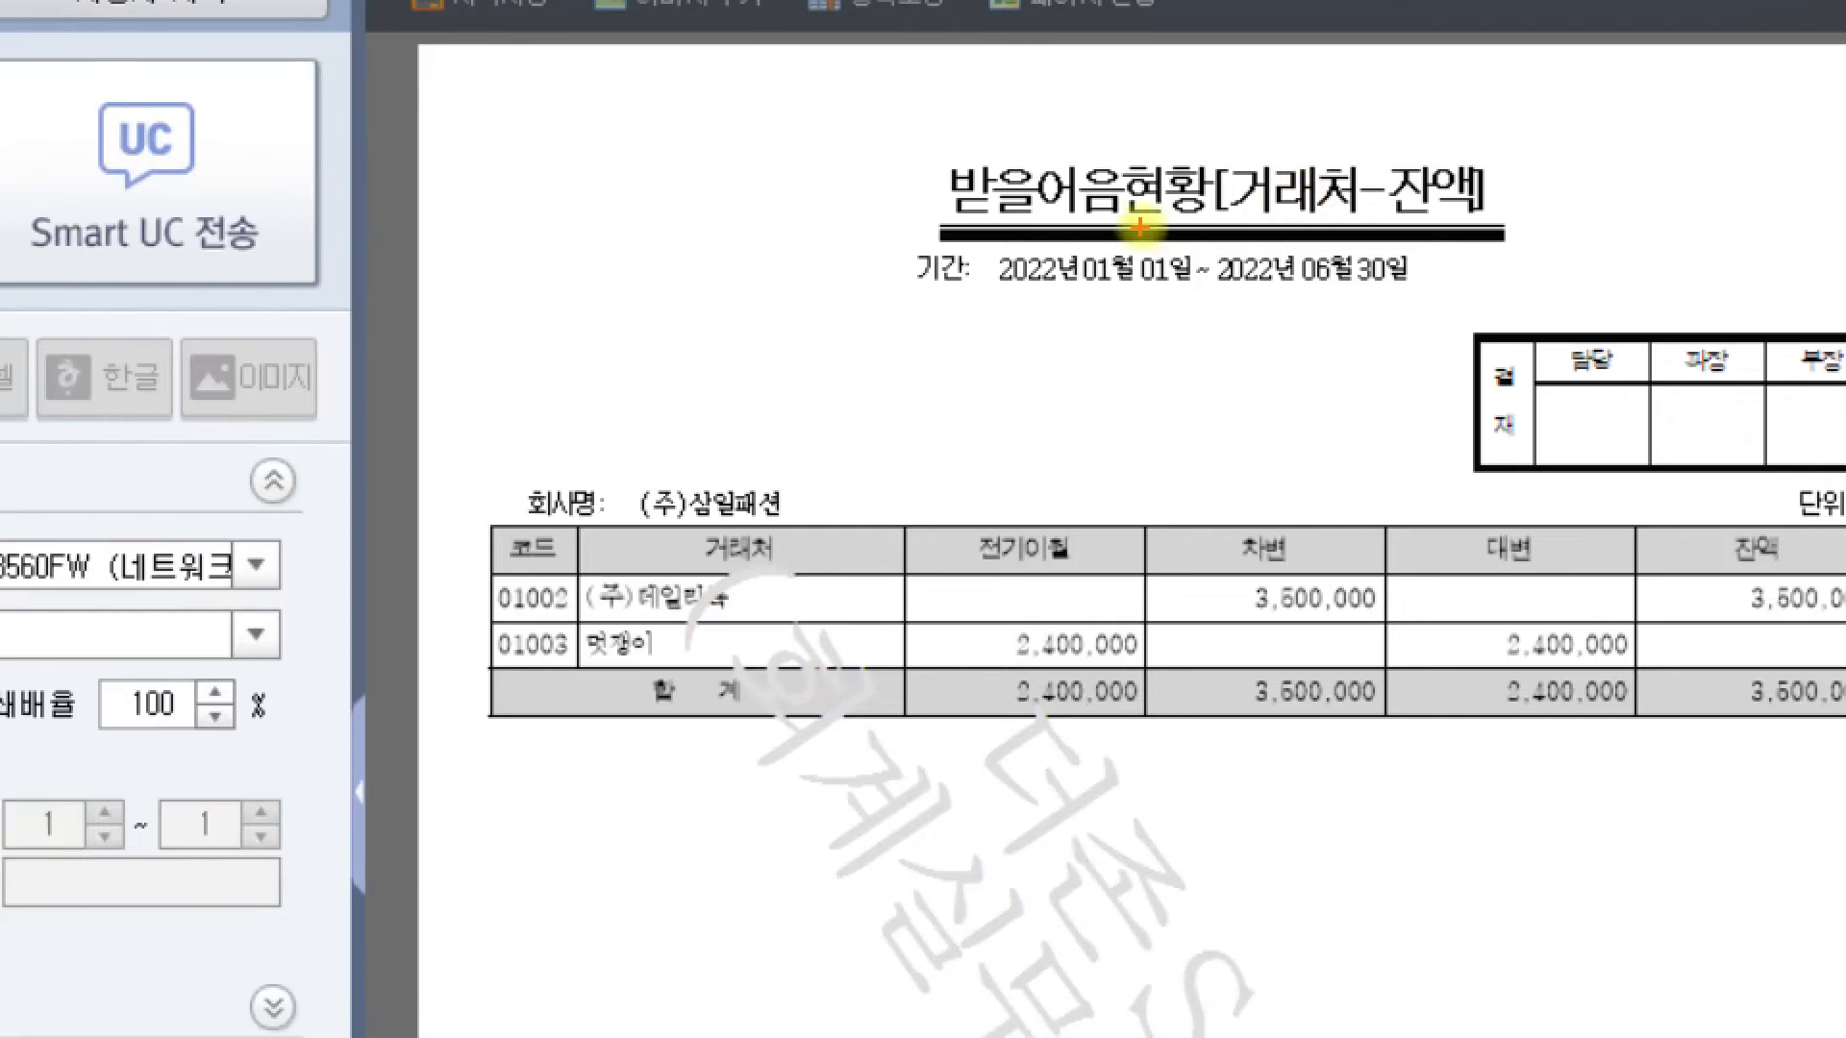
left_click_drag(896, 221, 1122, 219)
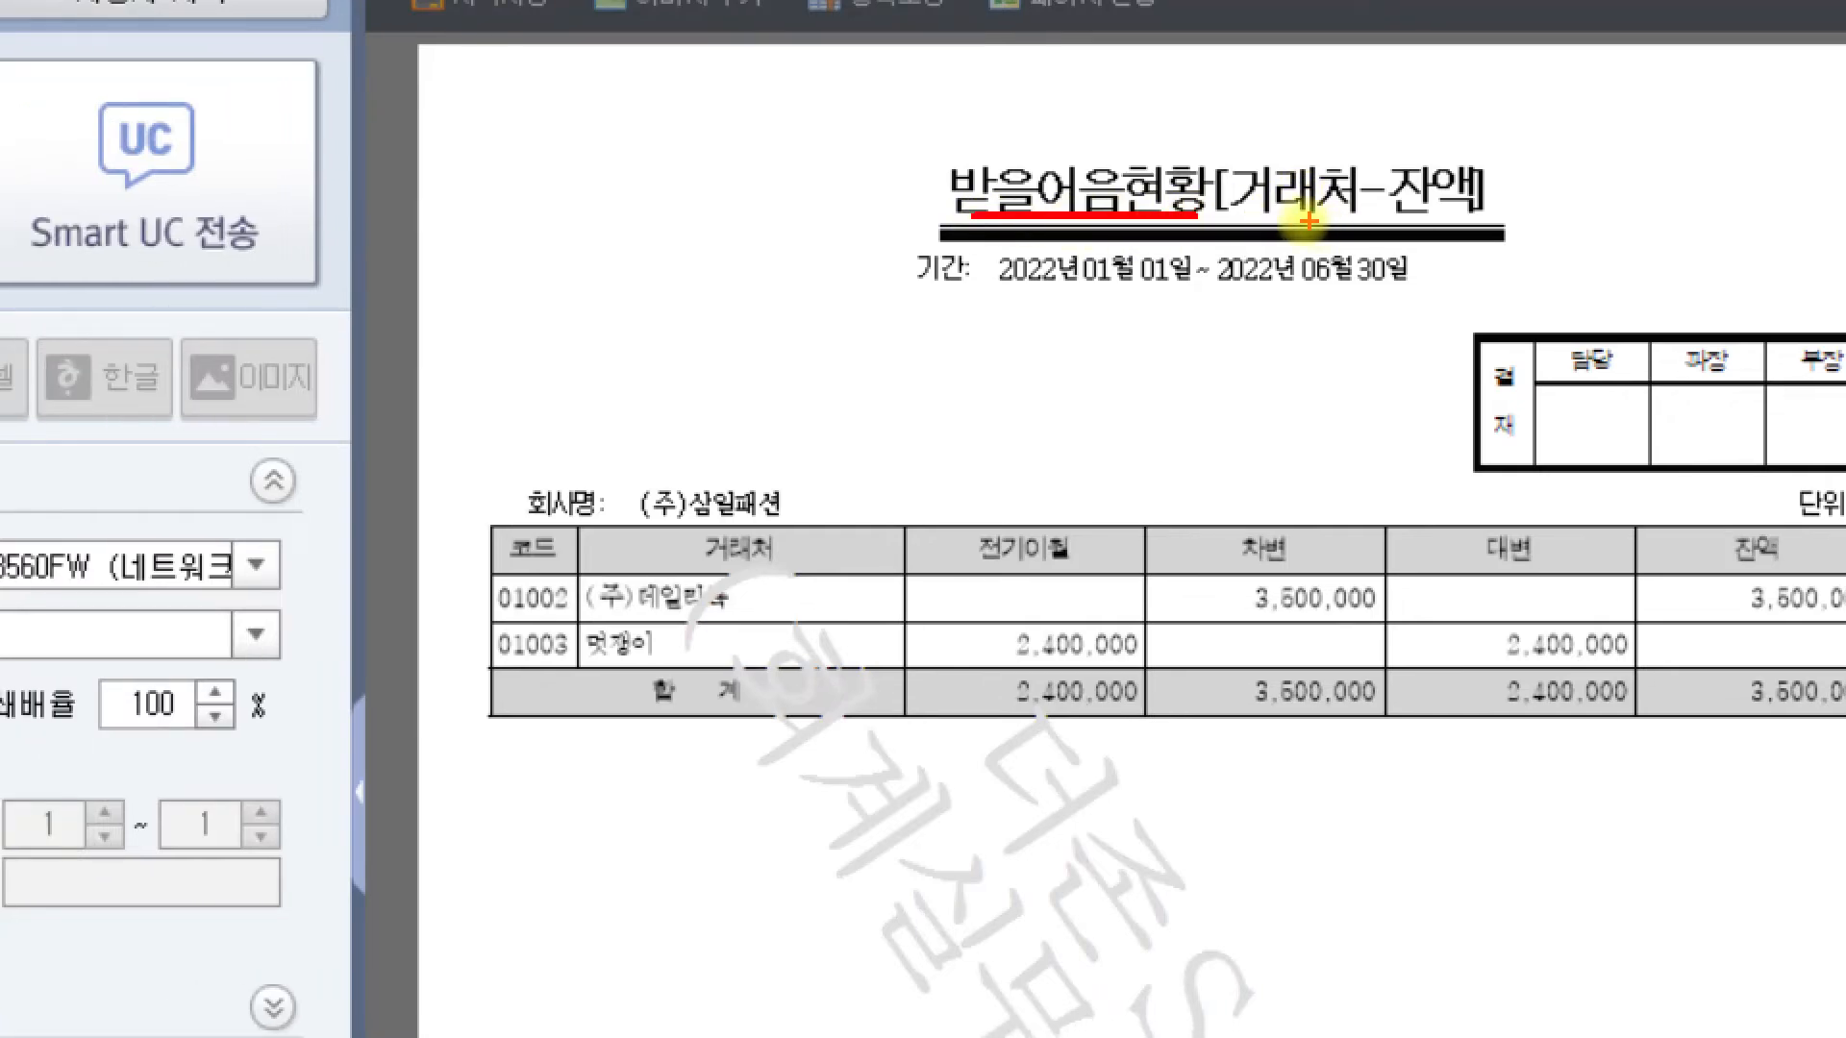
left_click_drag(1258, 218, 1476, 228)
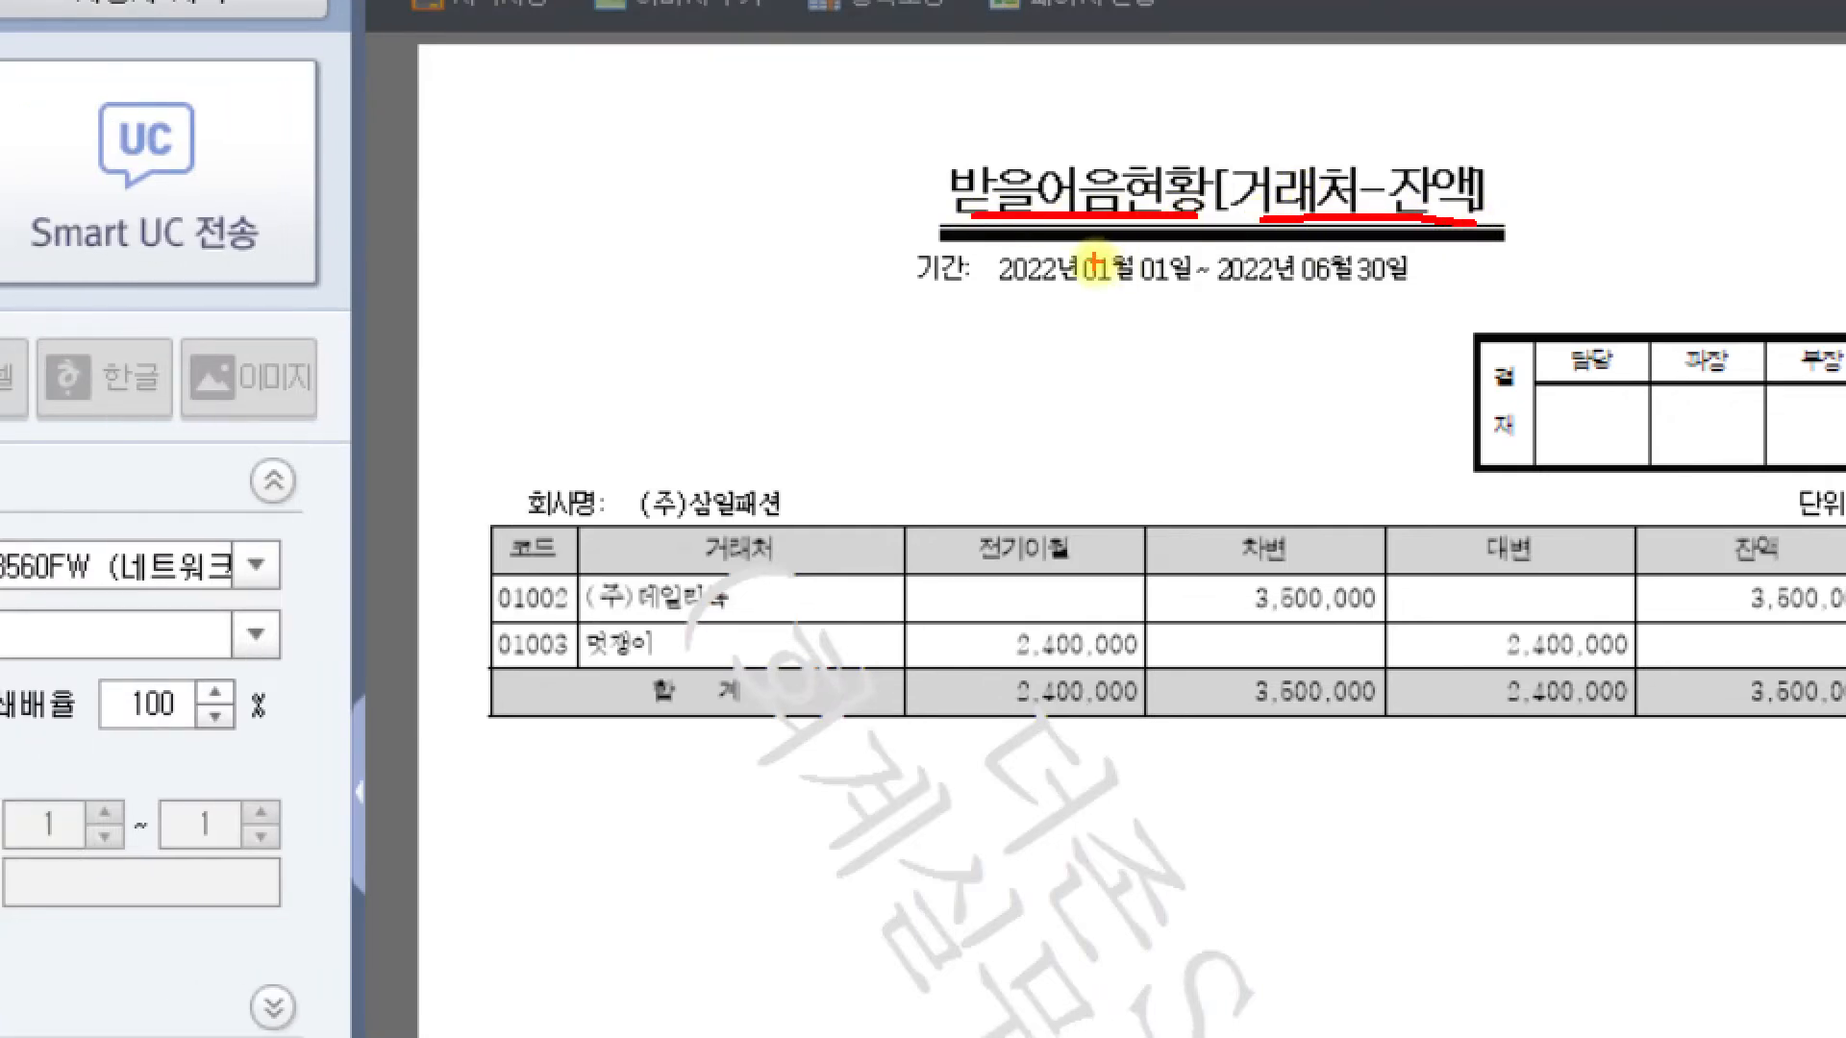
left_click_drag(993, 290, 1379, 290)
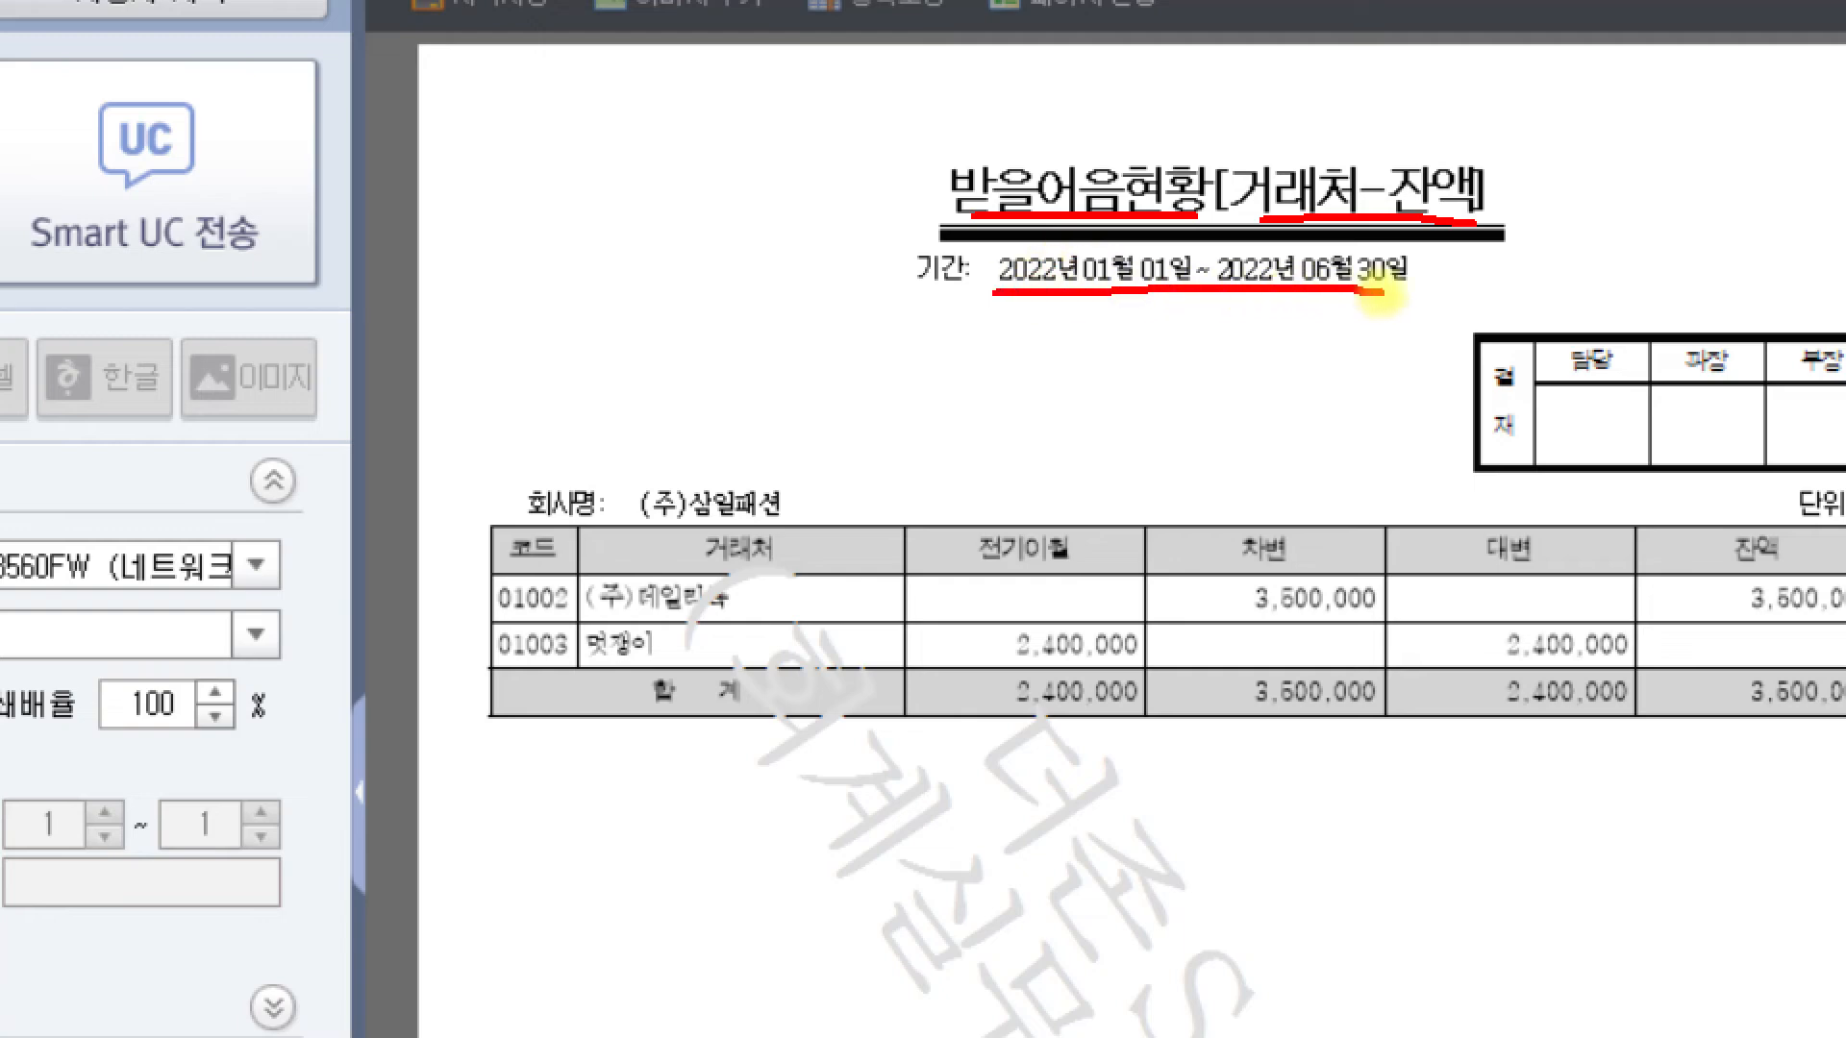
mouse_move(1514, 290)
left_mouse_down()
mouse_move(1434, 346)
mouse_move(1735, 471)
mouse_move(1694, 350)
left_mouse_up()
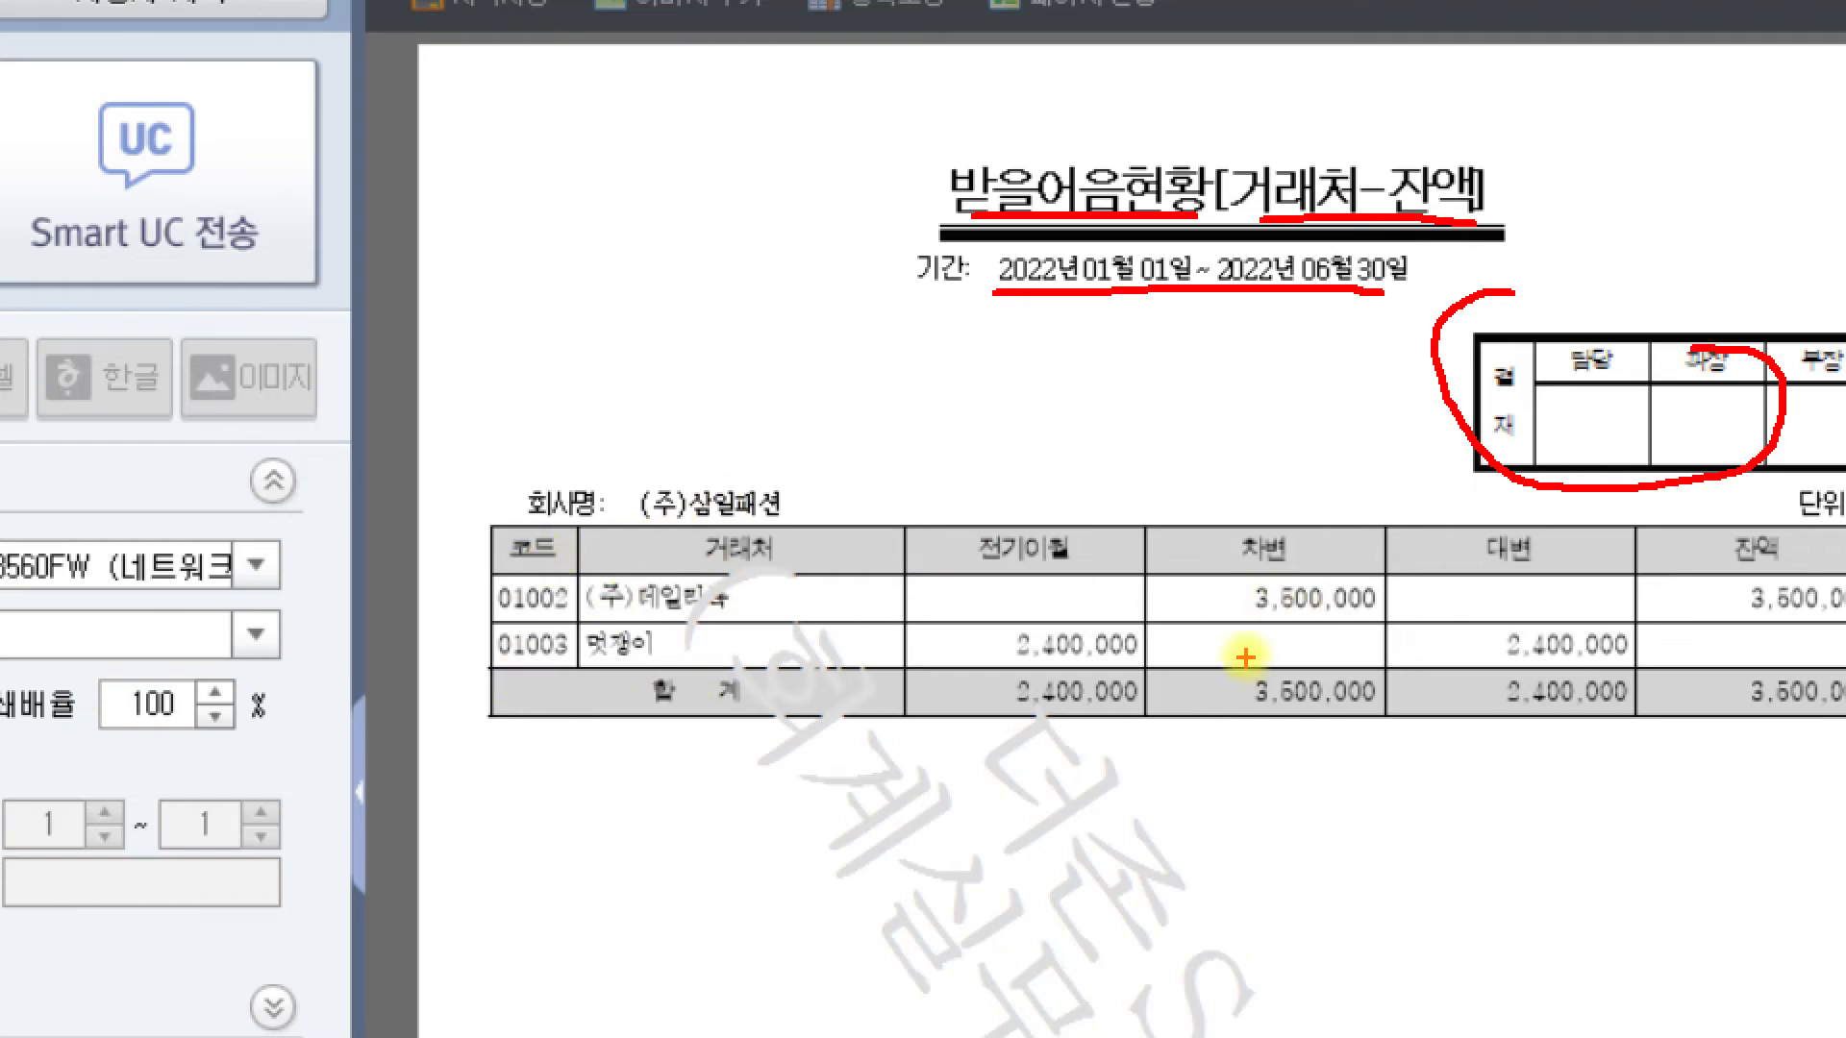
Underline the approver titles 담당, 과장 and 부장 in the approval box of the report preview
key("Escape")
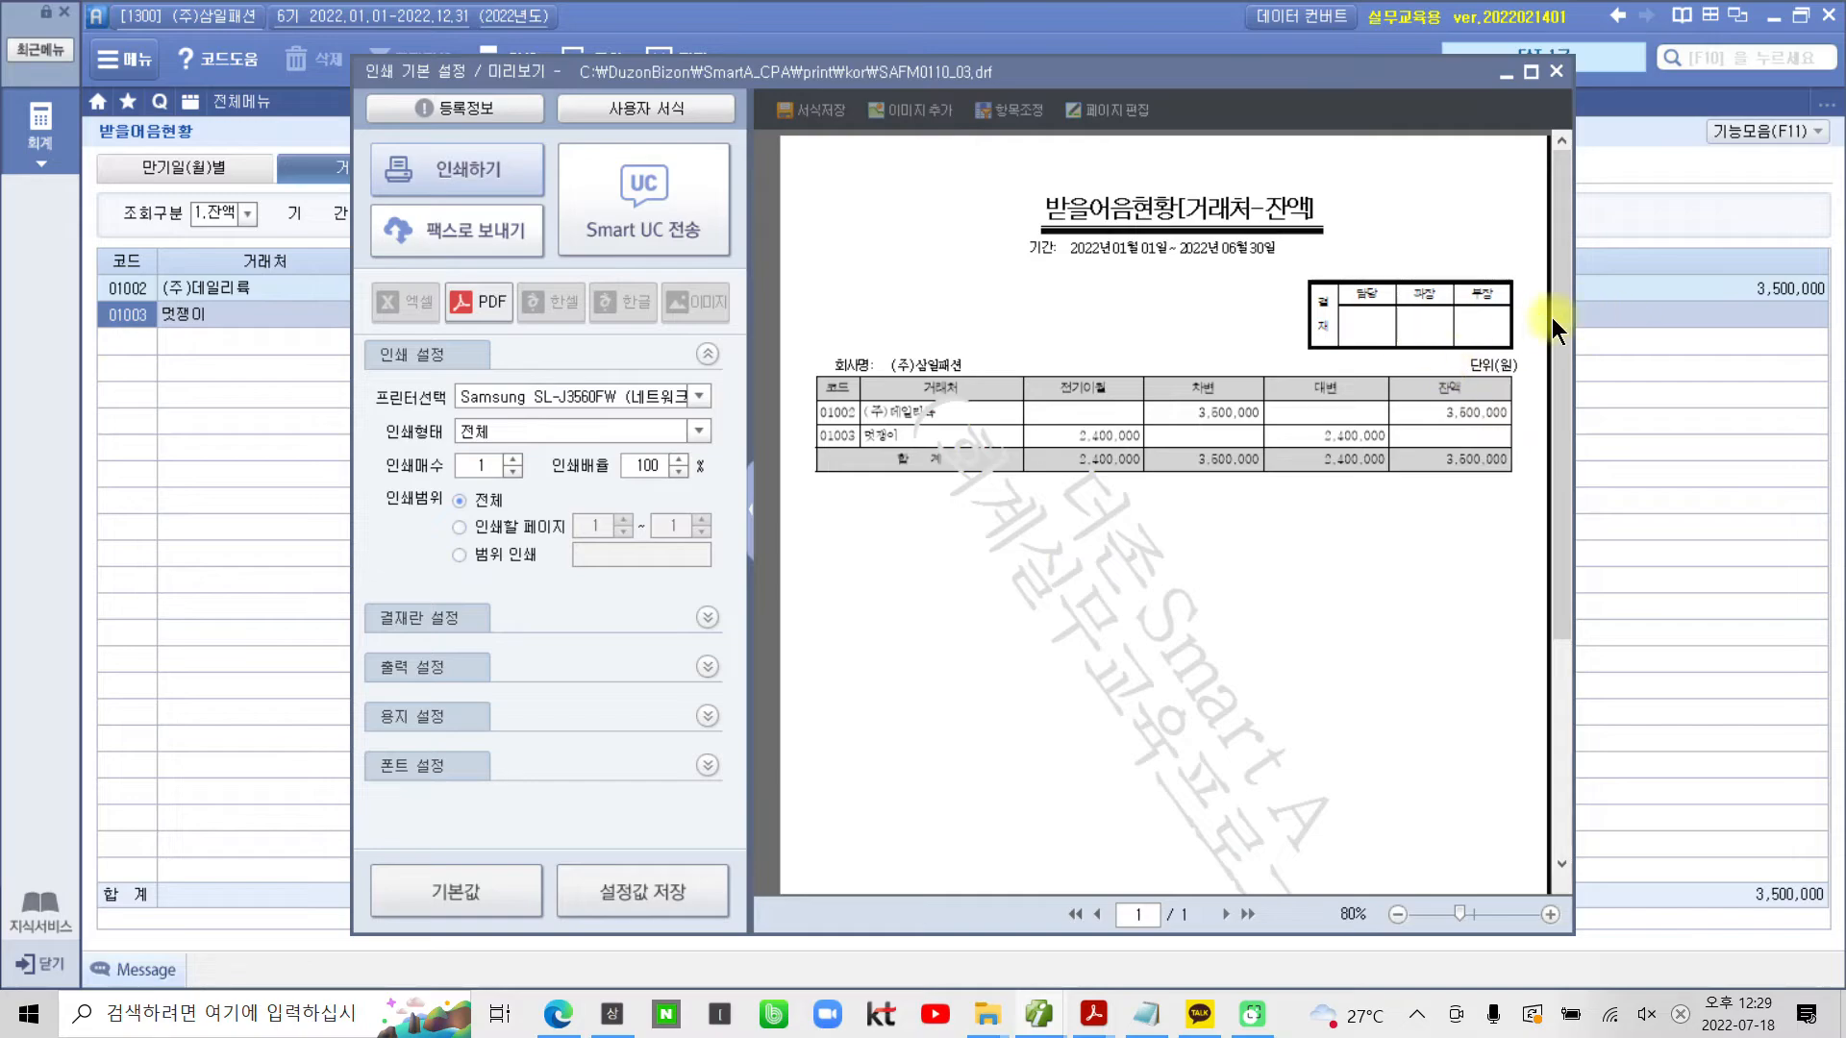
key("ctrl+1")
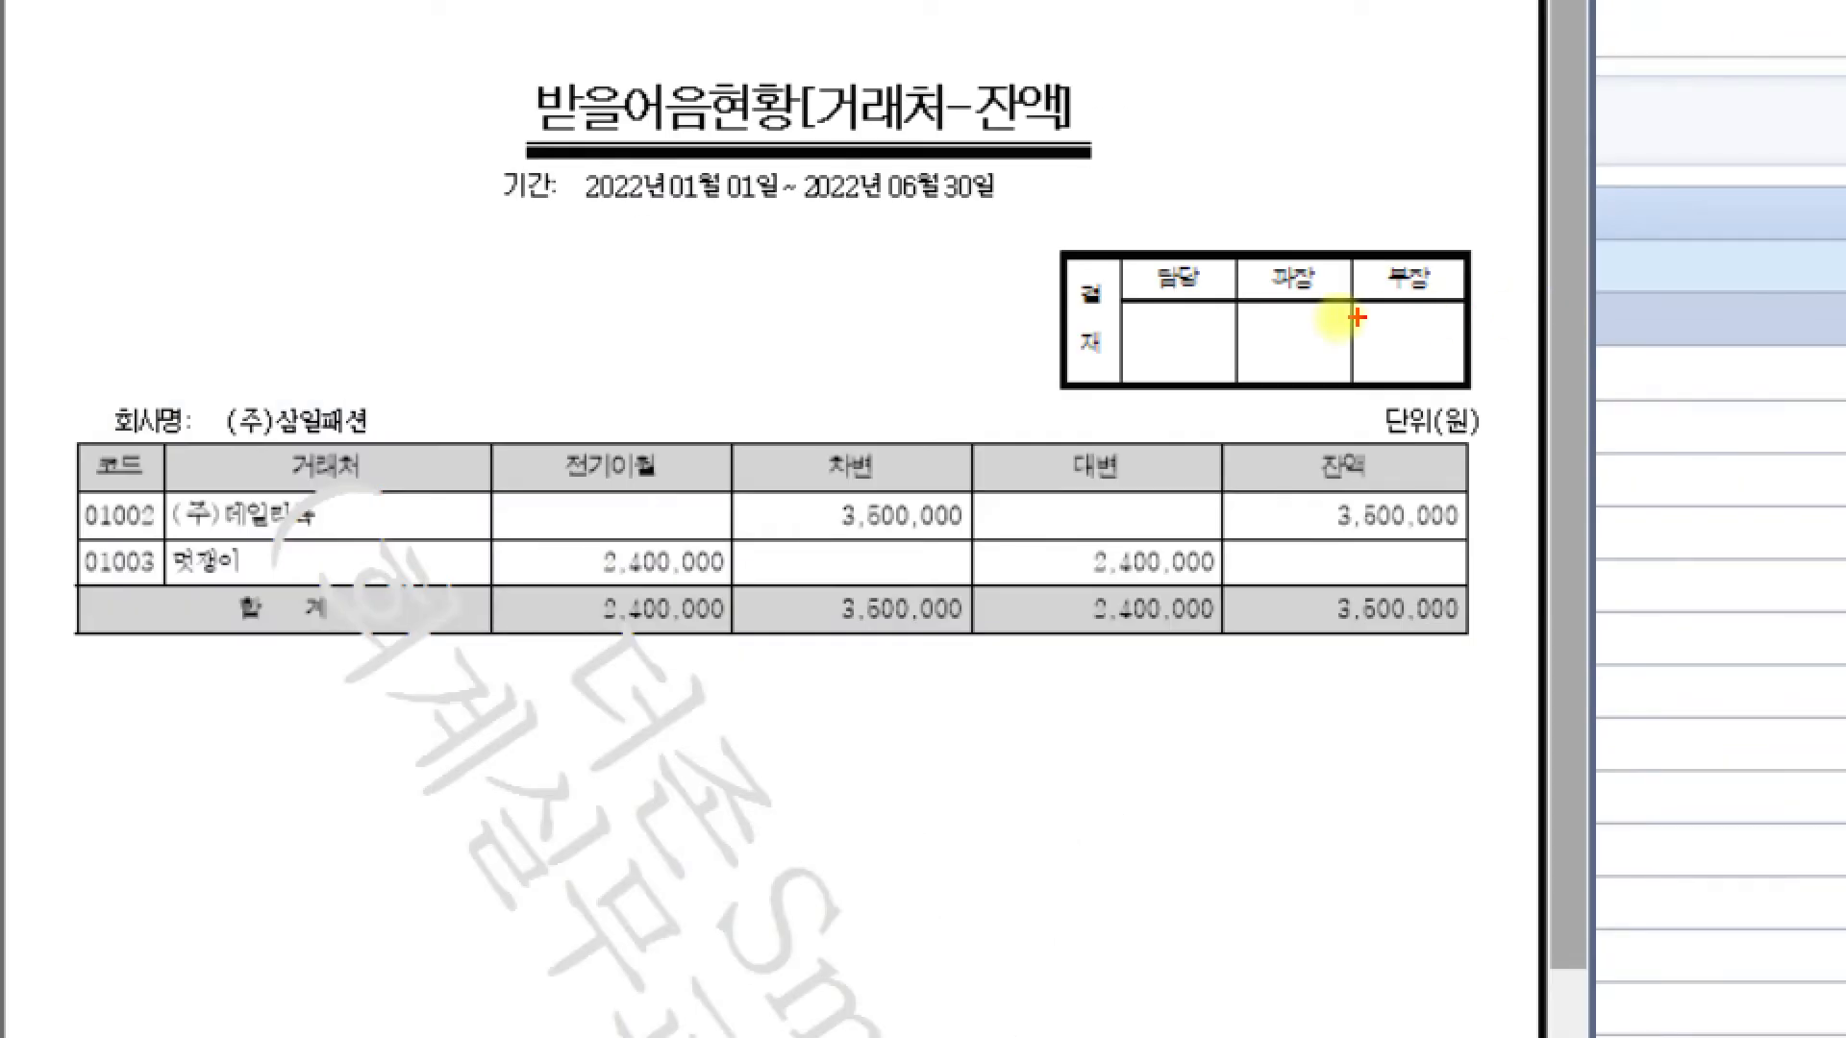
left_click_drag(1146, 295, 1429, 300)
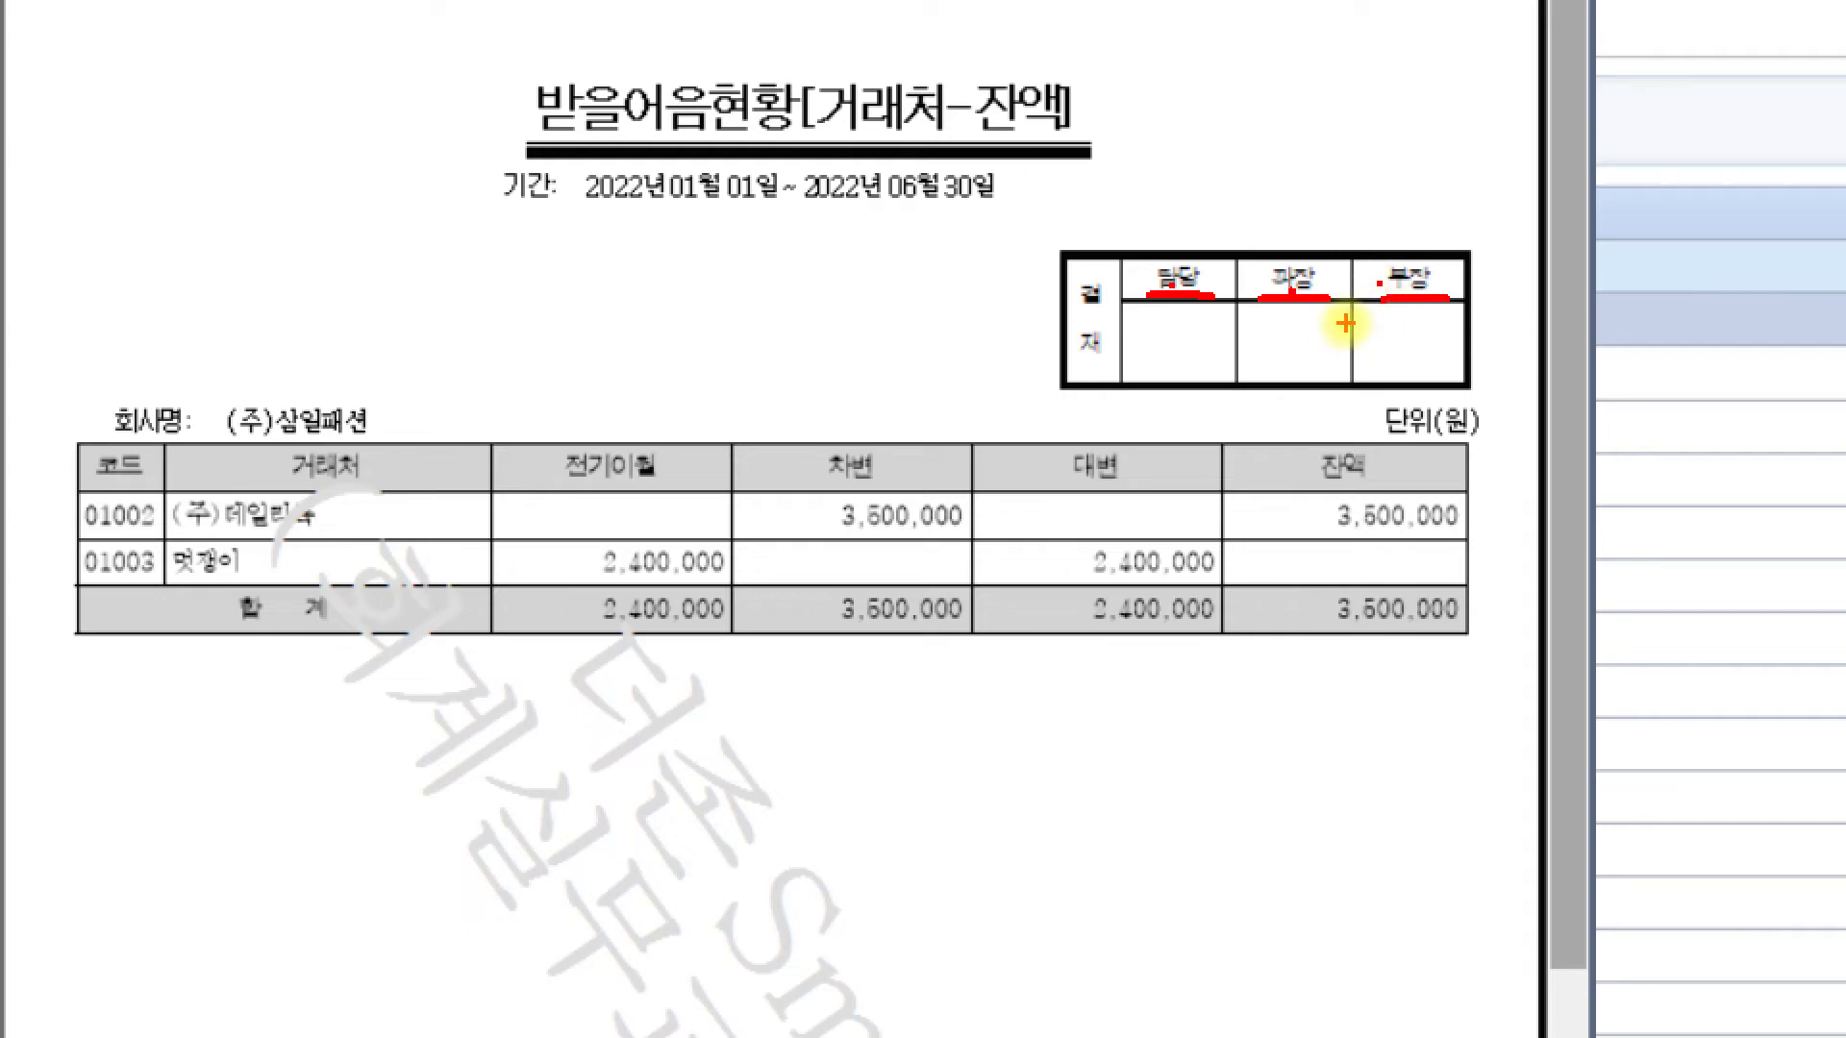
key("Escape")
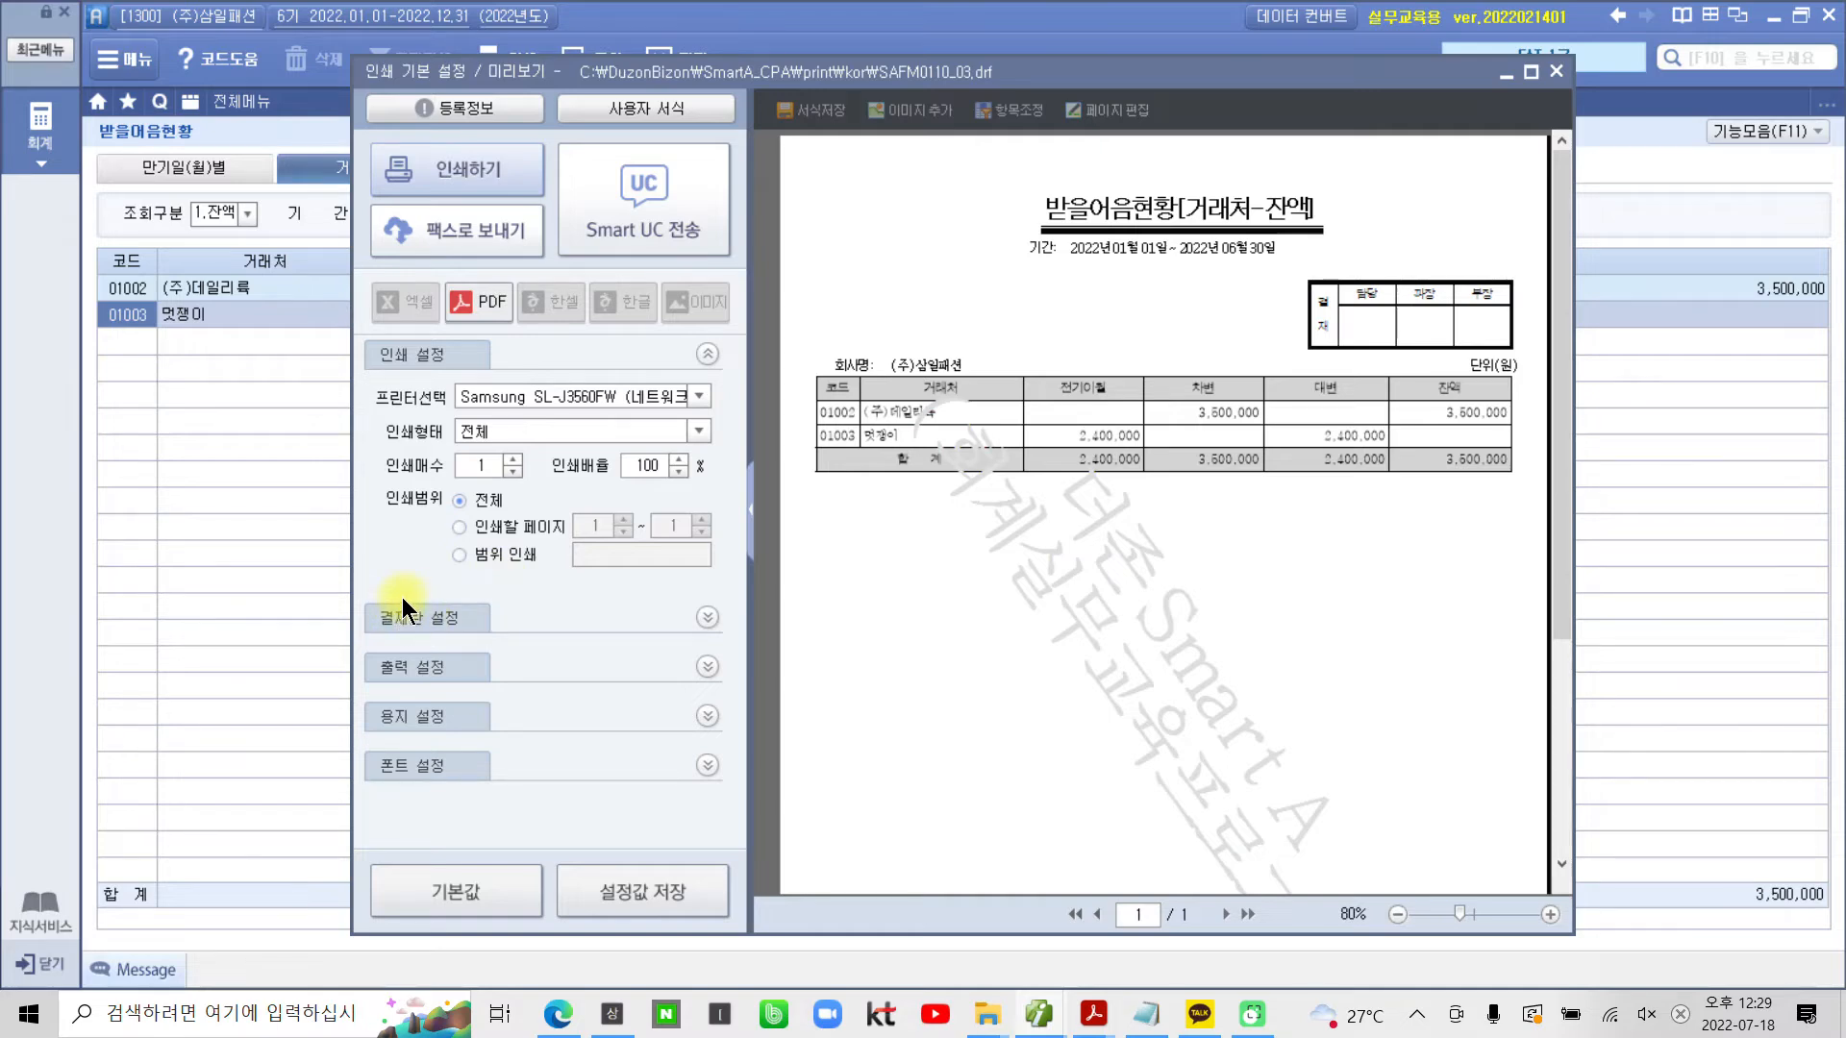
Expand the 결재란 설정 section and mark its 인쇄여부 and 인쇄위치 options against the title and approval box in the preview
left_click_drag(362, 589, 542, 647)
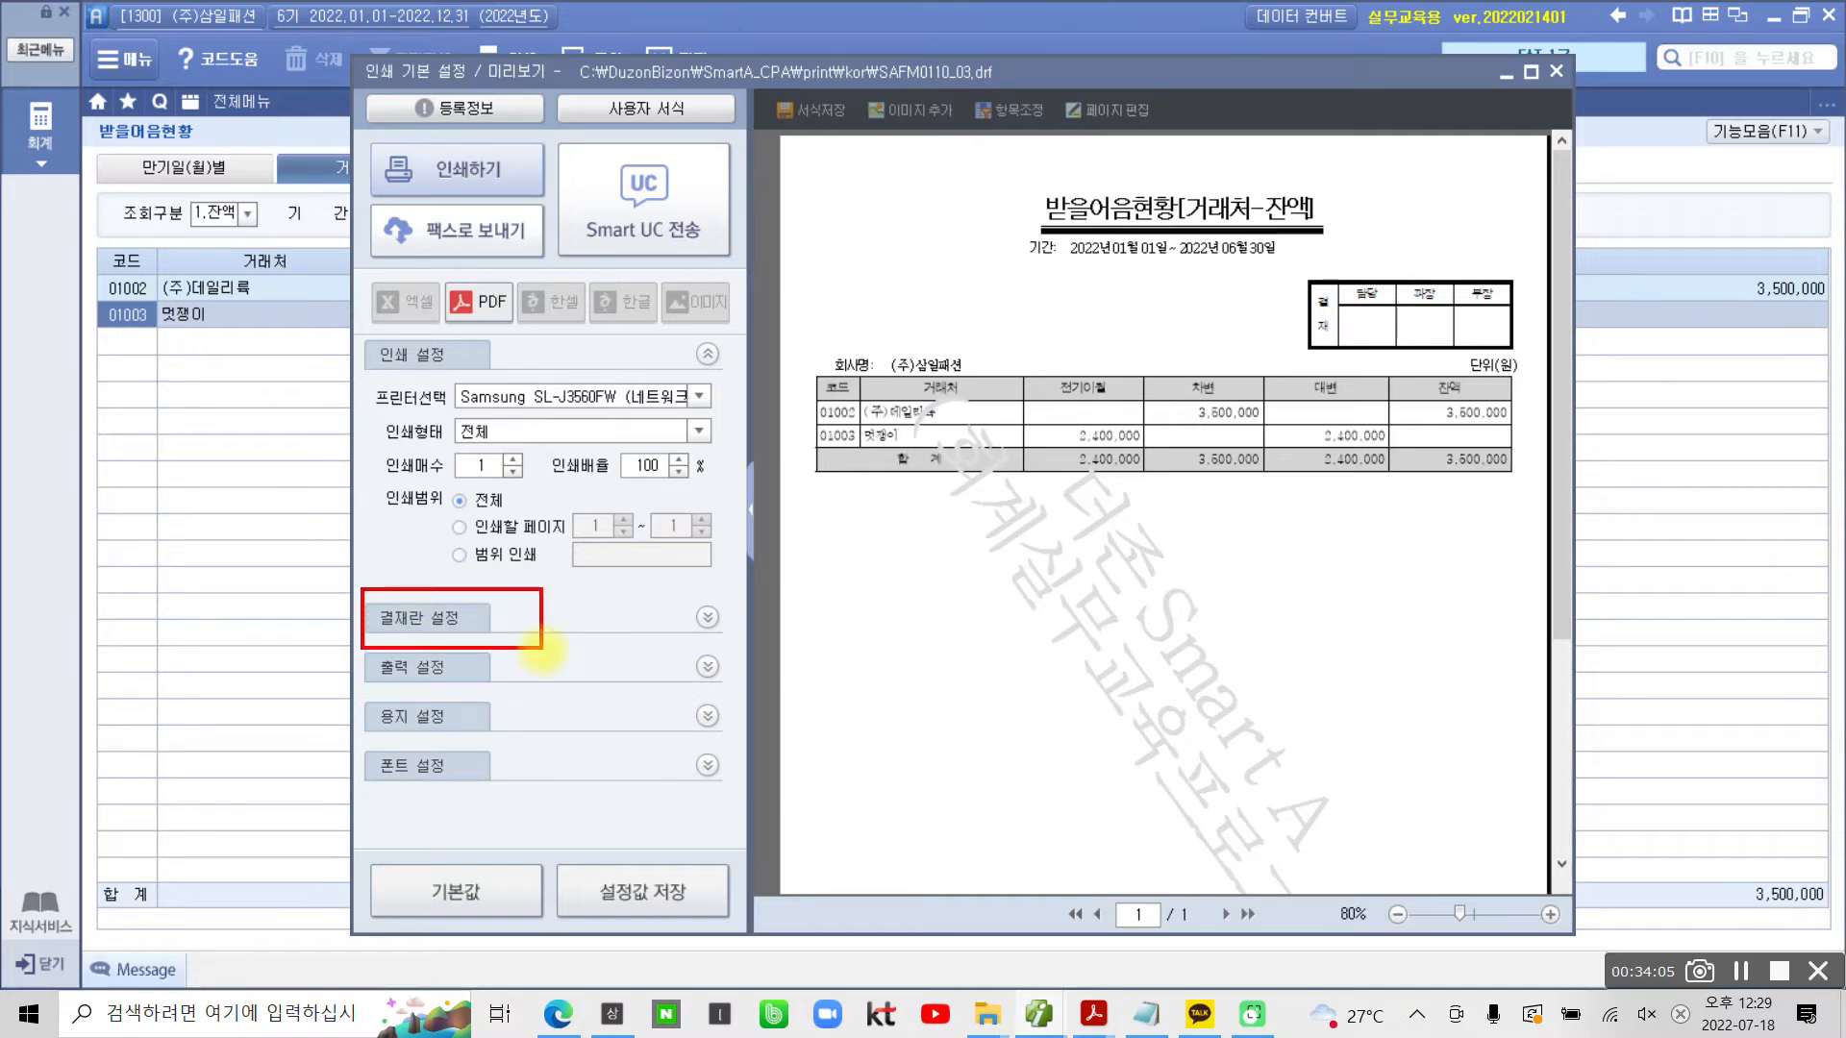
mouse_move(716, 596)
left_mouse_down()
mouse_move(684, 608)
mouse_move(745, 597)
left_mouse_up()
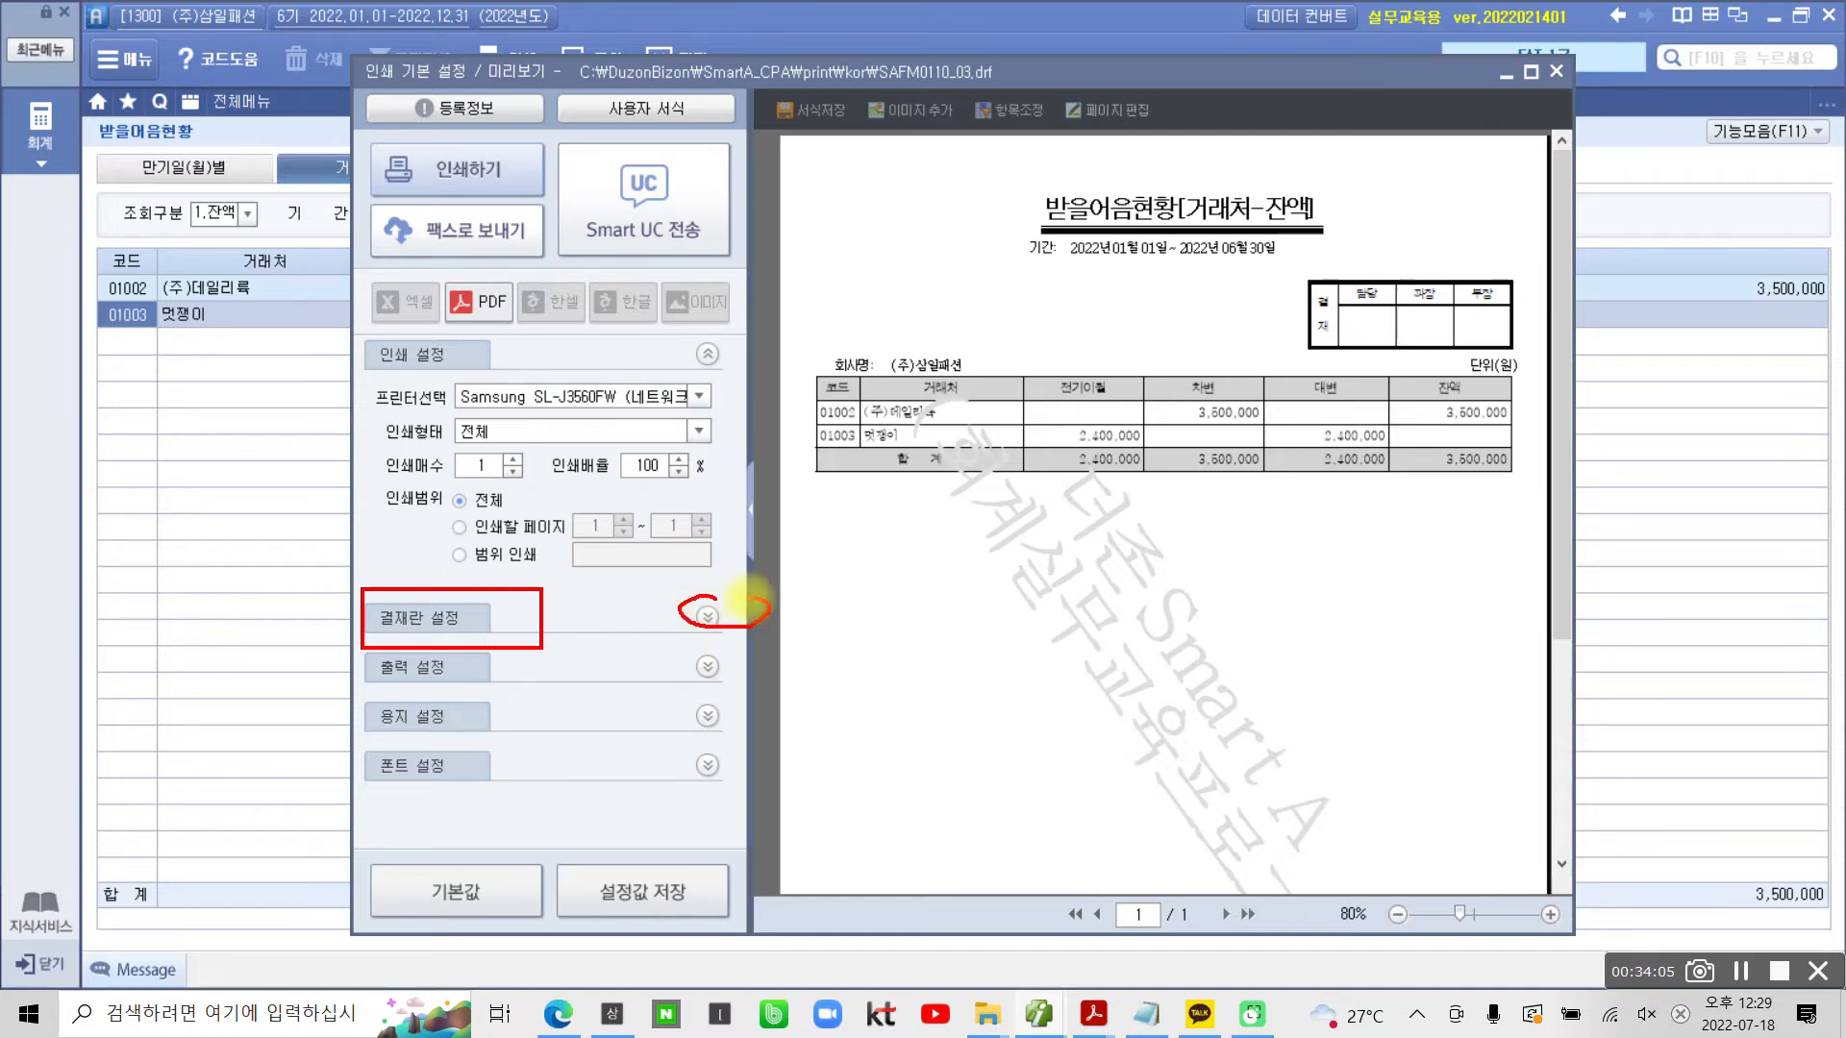
left_click(701, 620)
scroll(624, 629, "down", 2)
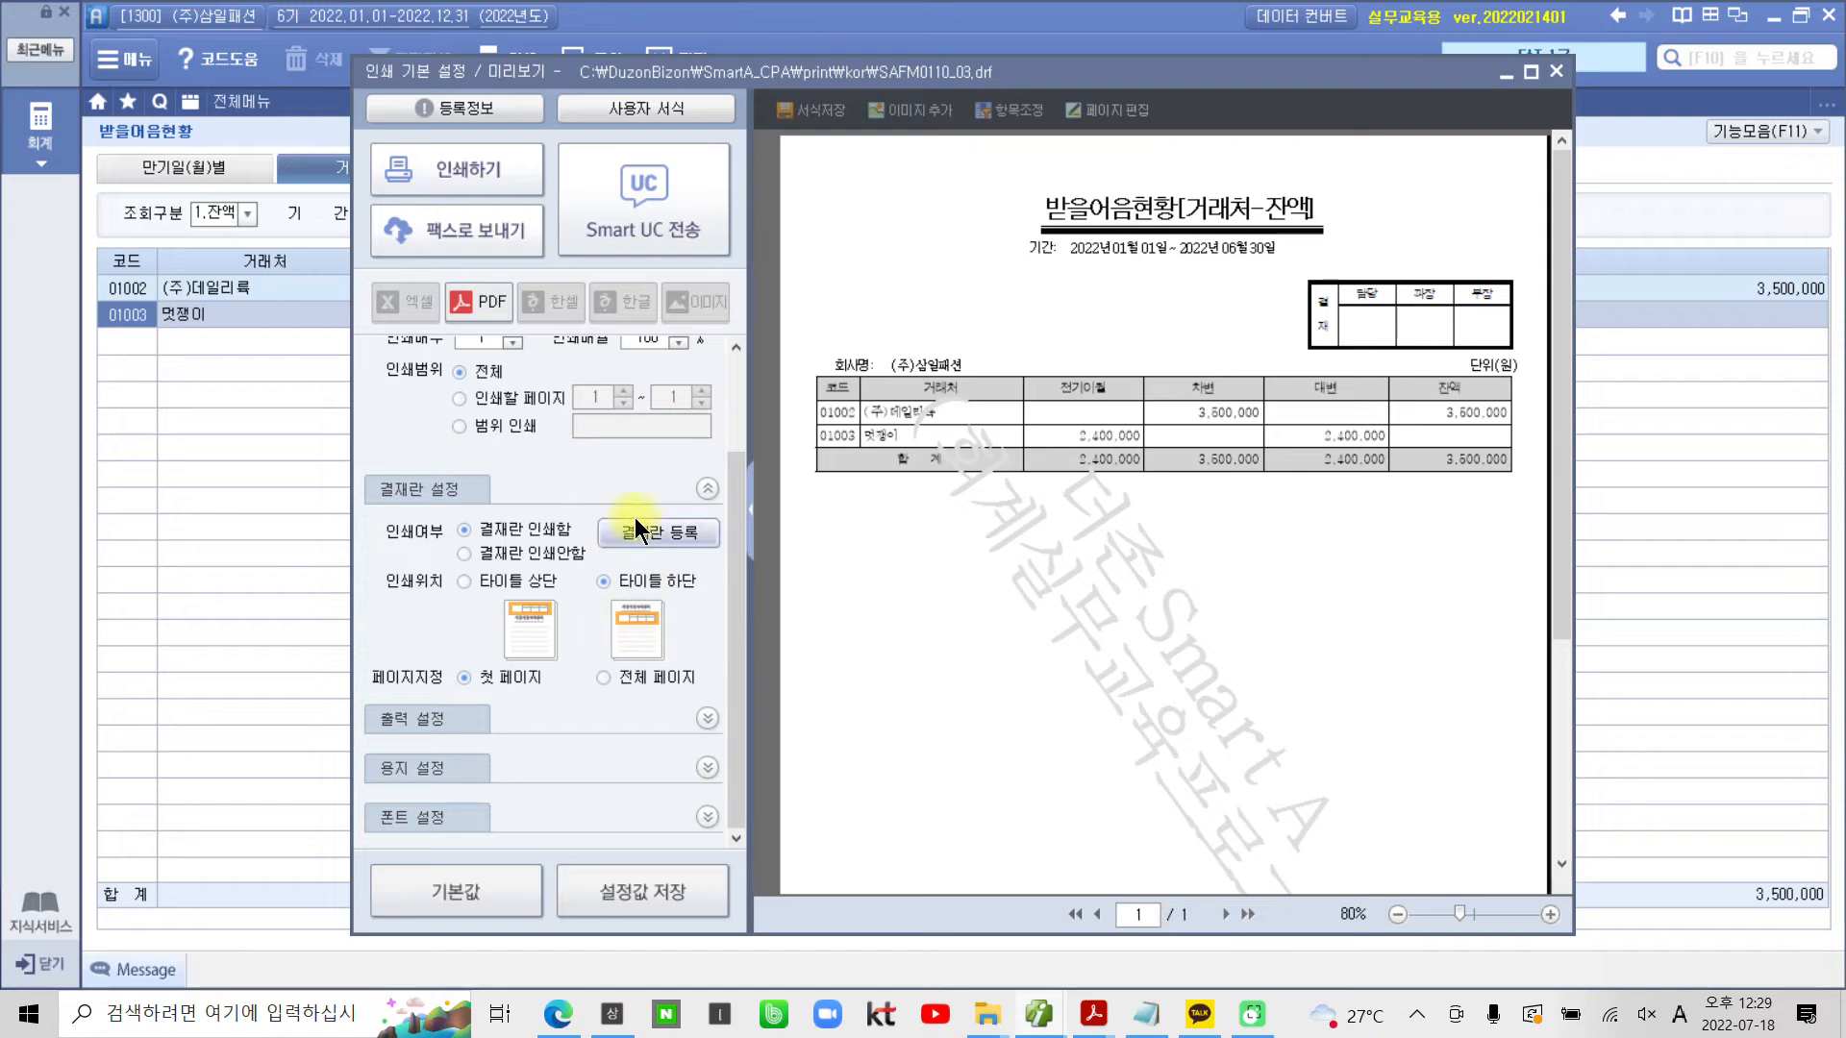
left_click(462, 553)
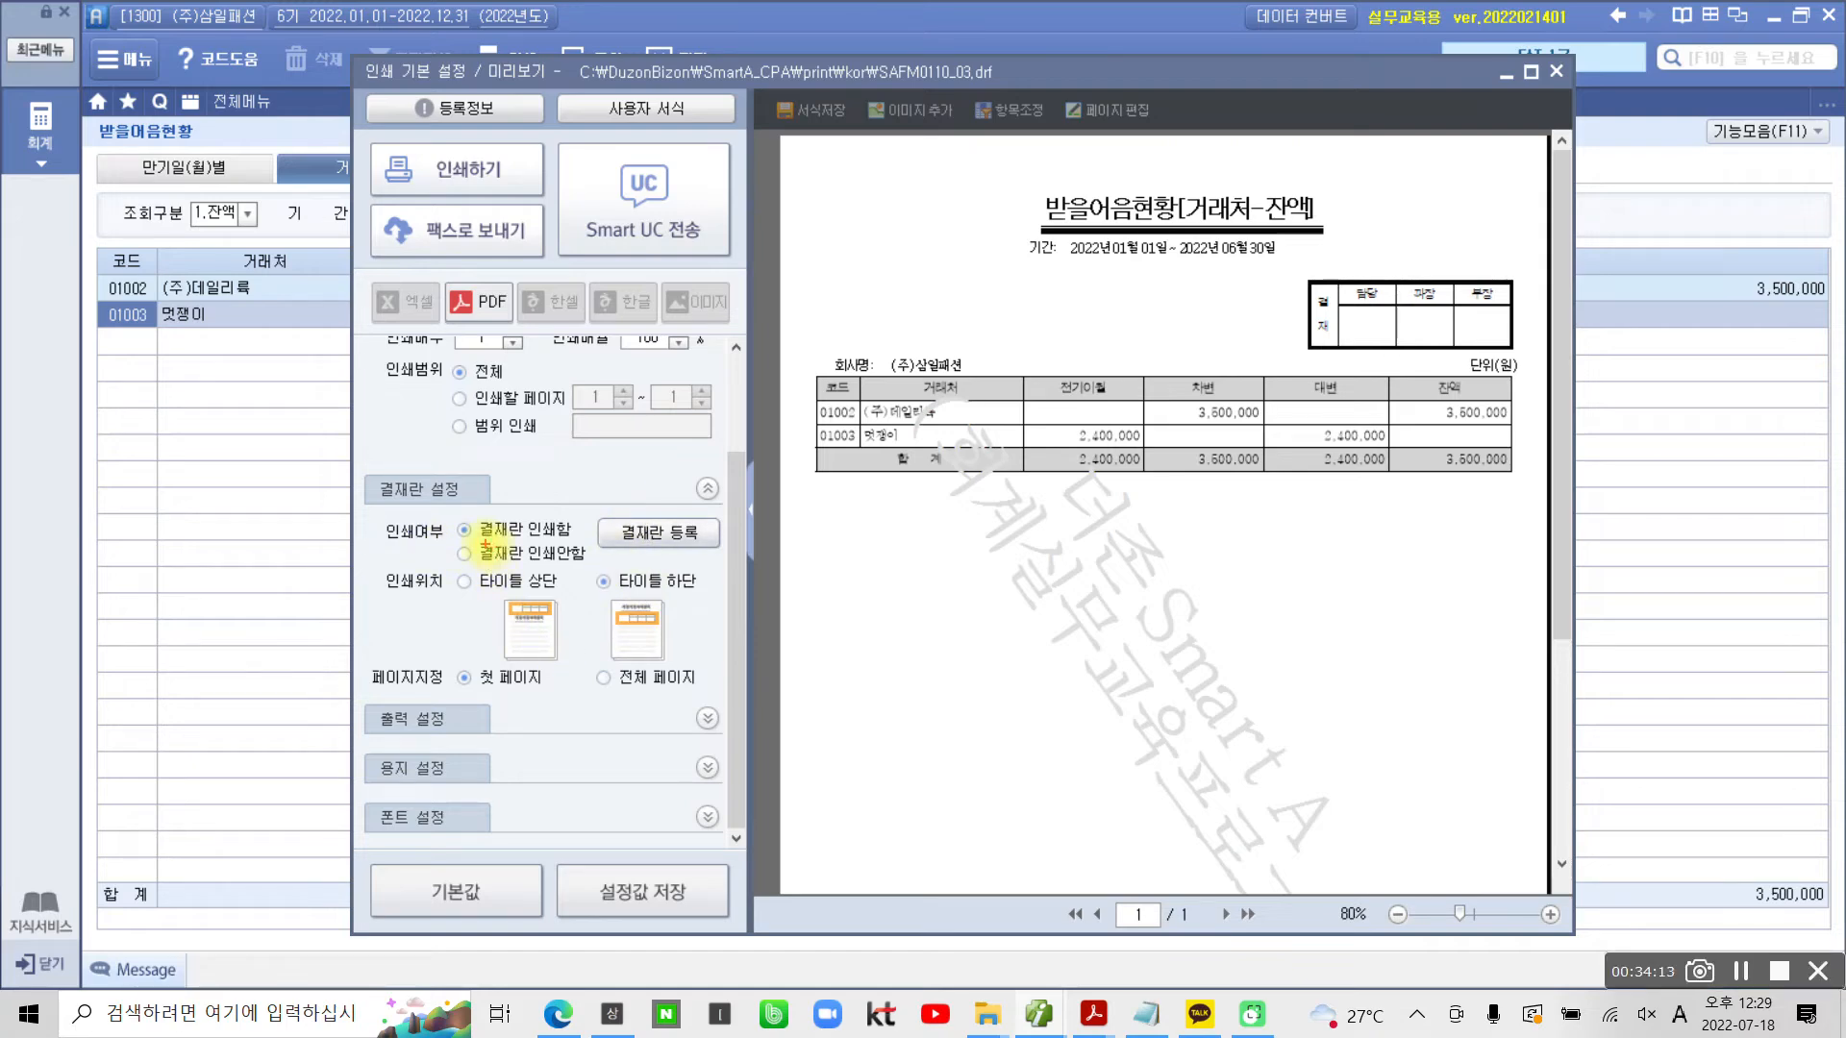
mouse_move(484, 544)
left_mouse_down()
mouse_move(580, 544)
mouse_move(552, 565)
mouse_move(585, 564)
left_mouse_up()
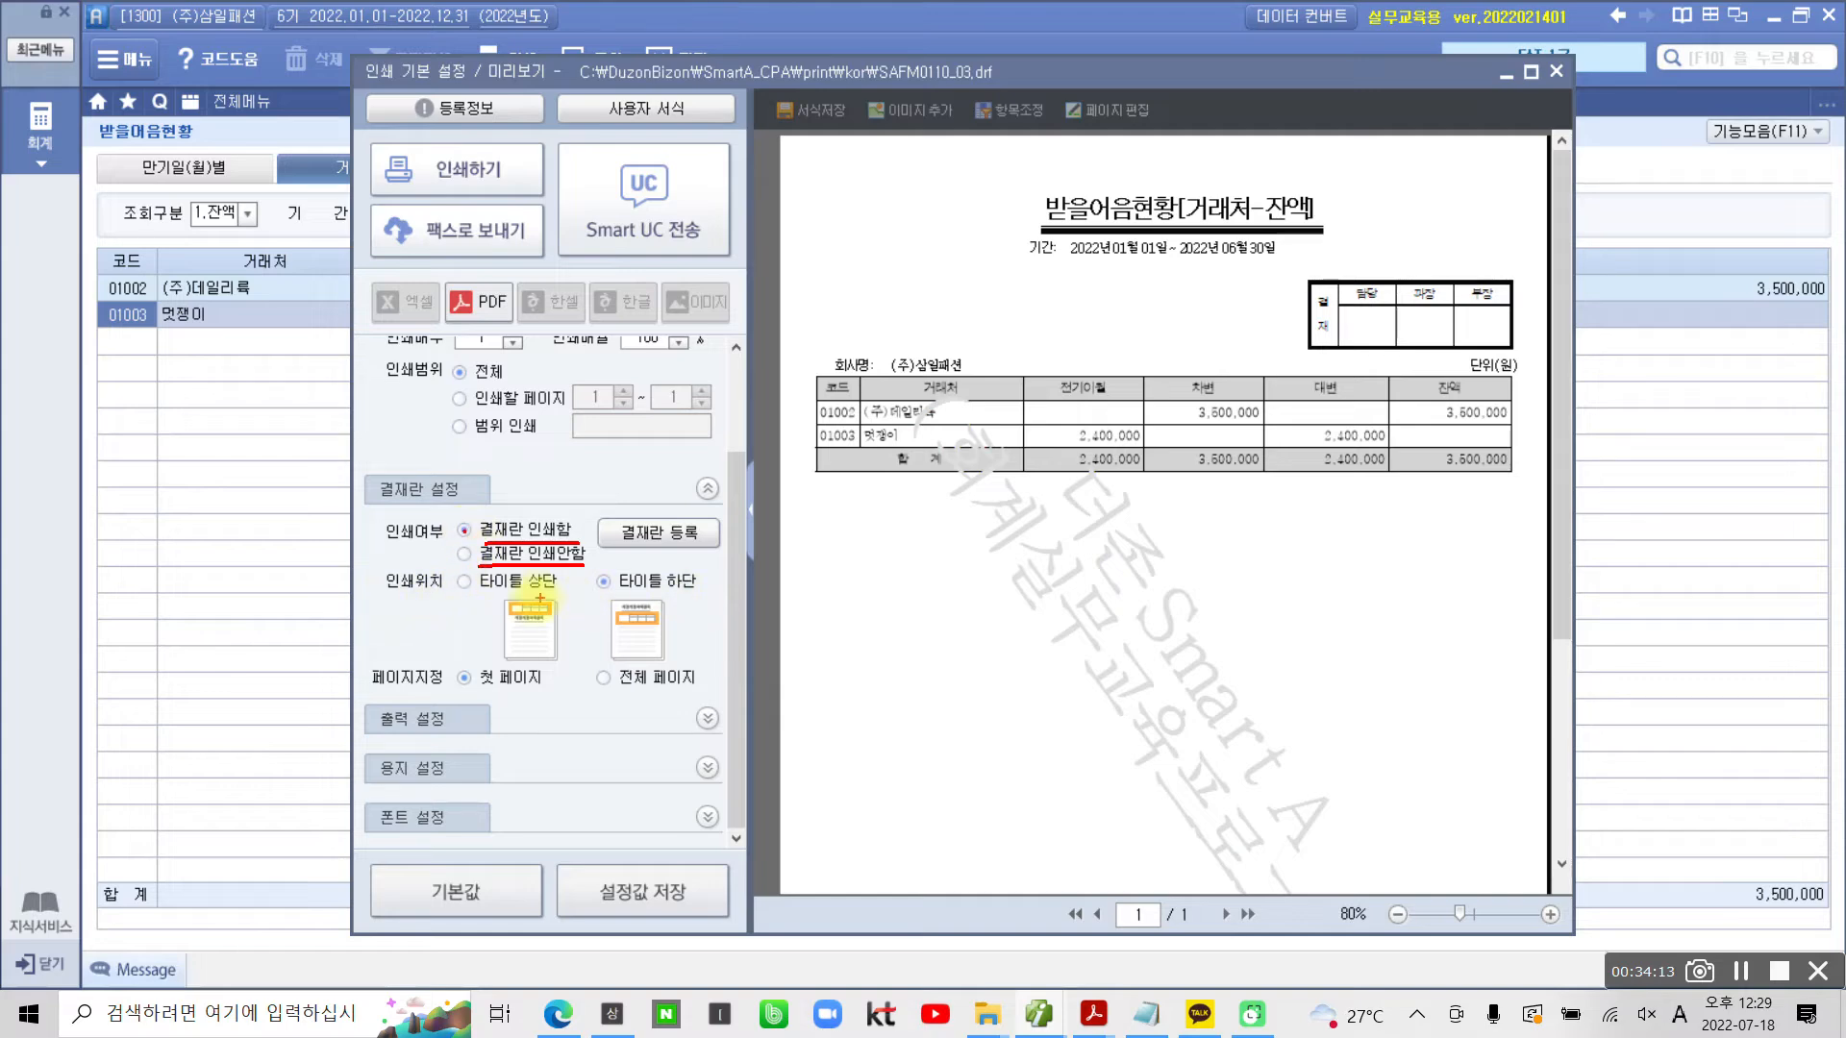
left_click_drag(490, 595, 731, 608)
mouse_move(1069, 176)
left_mouse_down()
mouse_move(1075, 251)
mouse_move(1331, 178)
mouse_move(1081, 173)
mouse_move(1432, 290)
mouse_move(1422, 120)
mouse_move(1377, 113)
left_mouse_up()
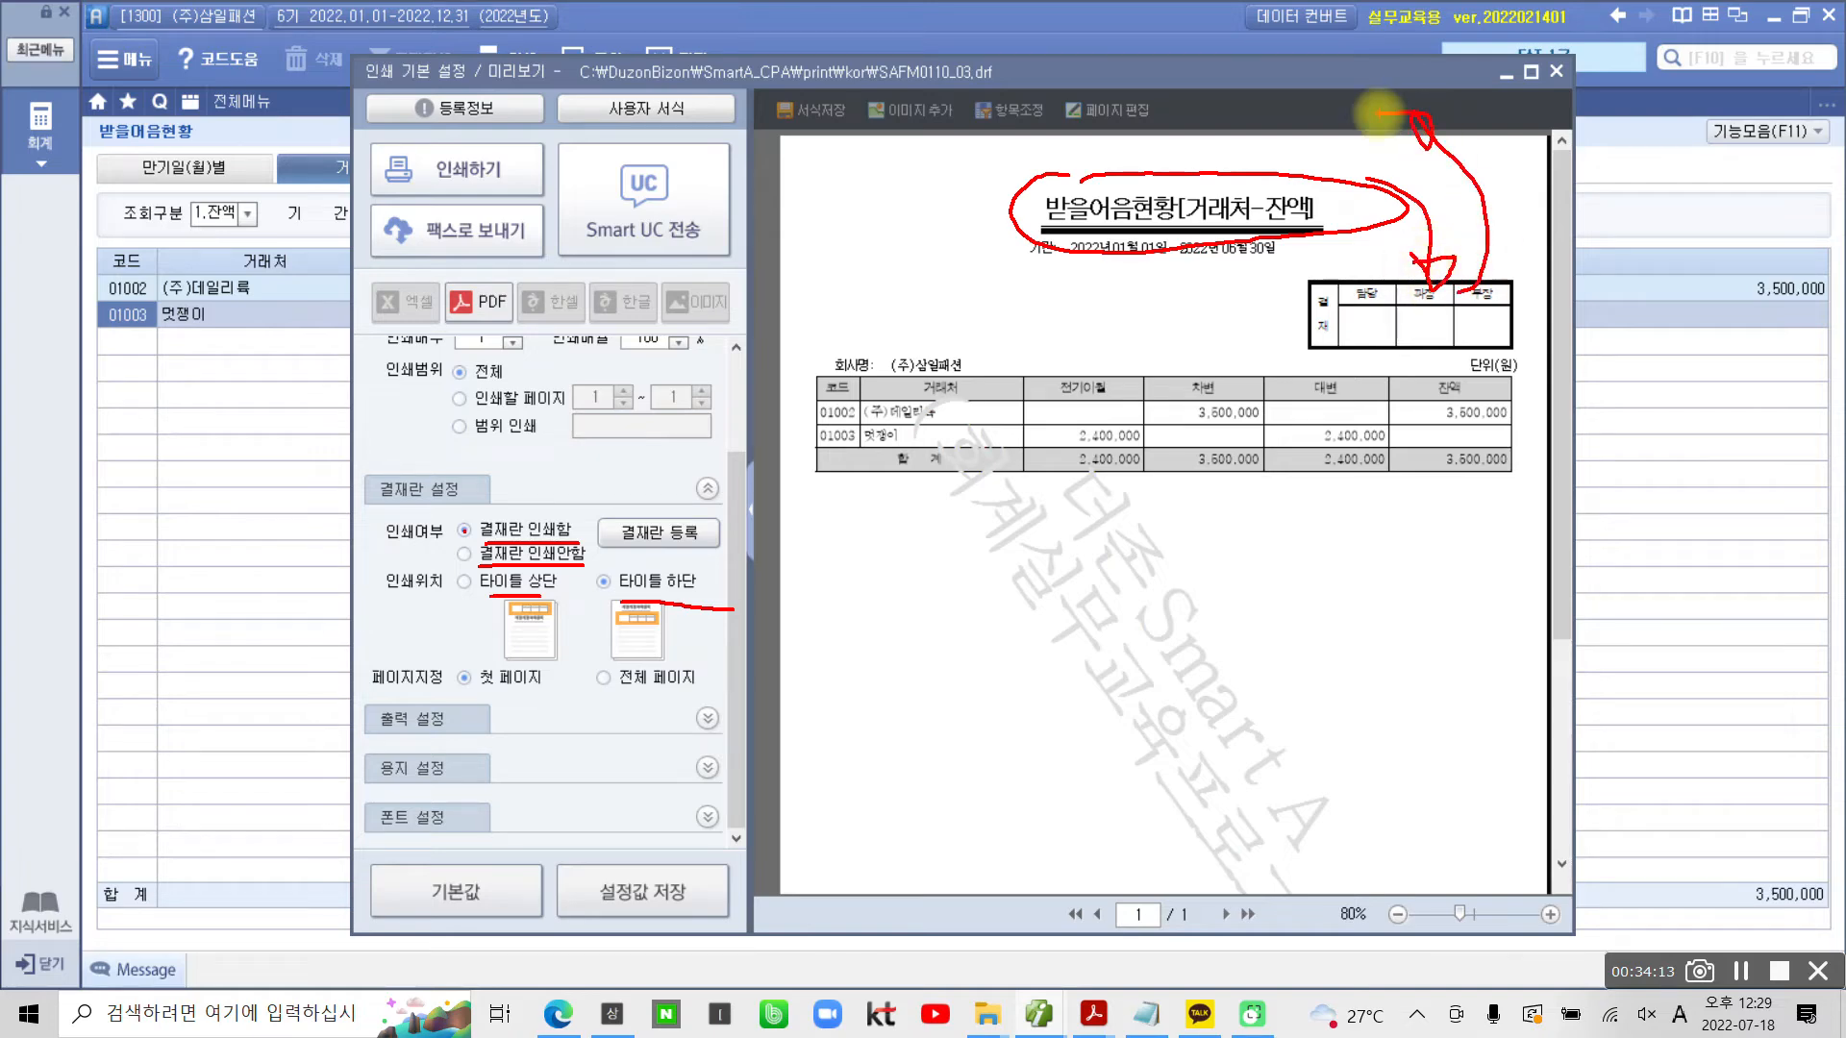
key("Escape")
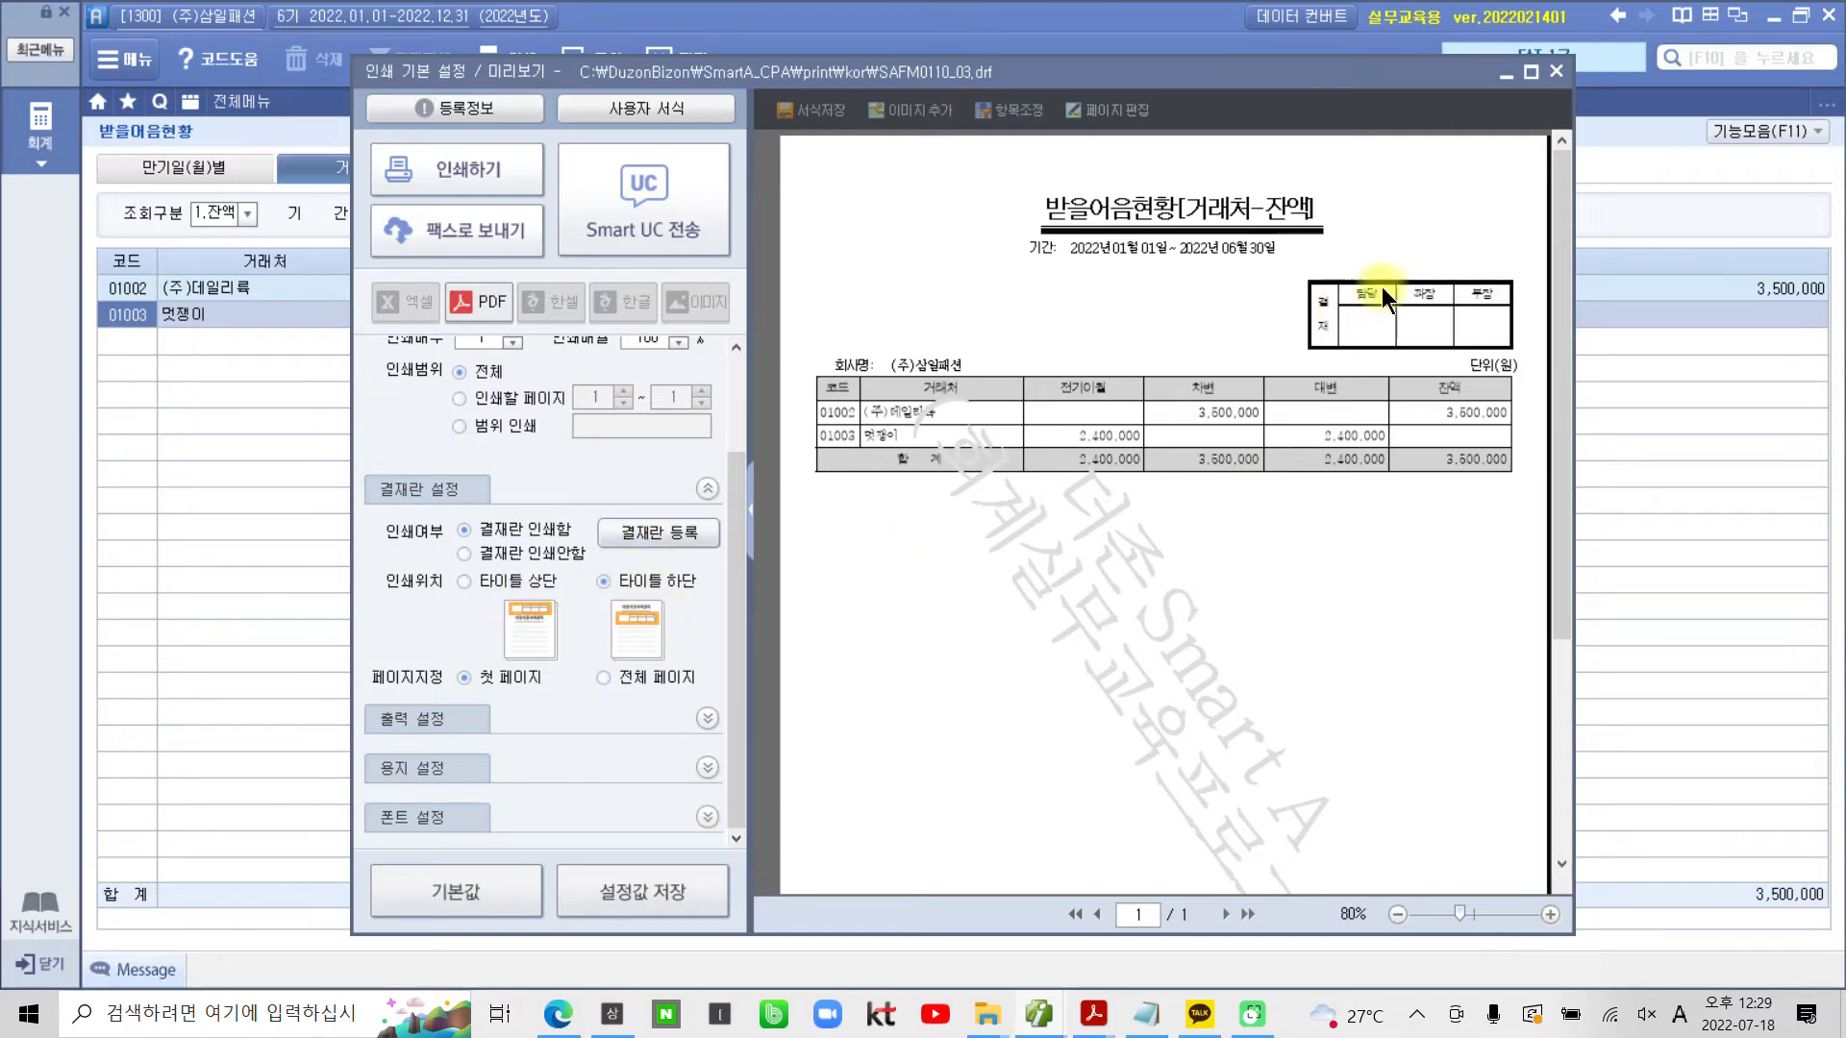
Open 결재란 등록 and mark the number of approval boxes and the three approver titles
left_click(642, 538)
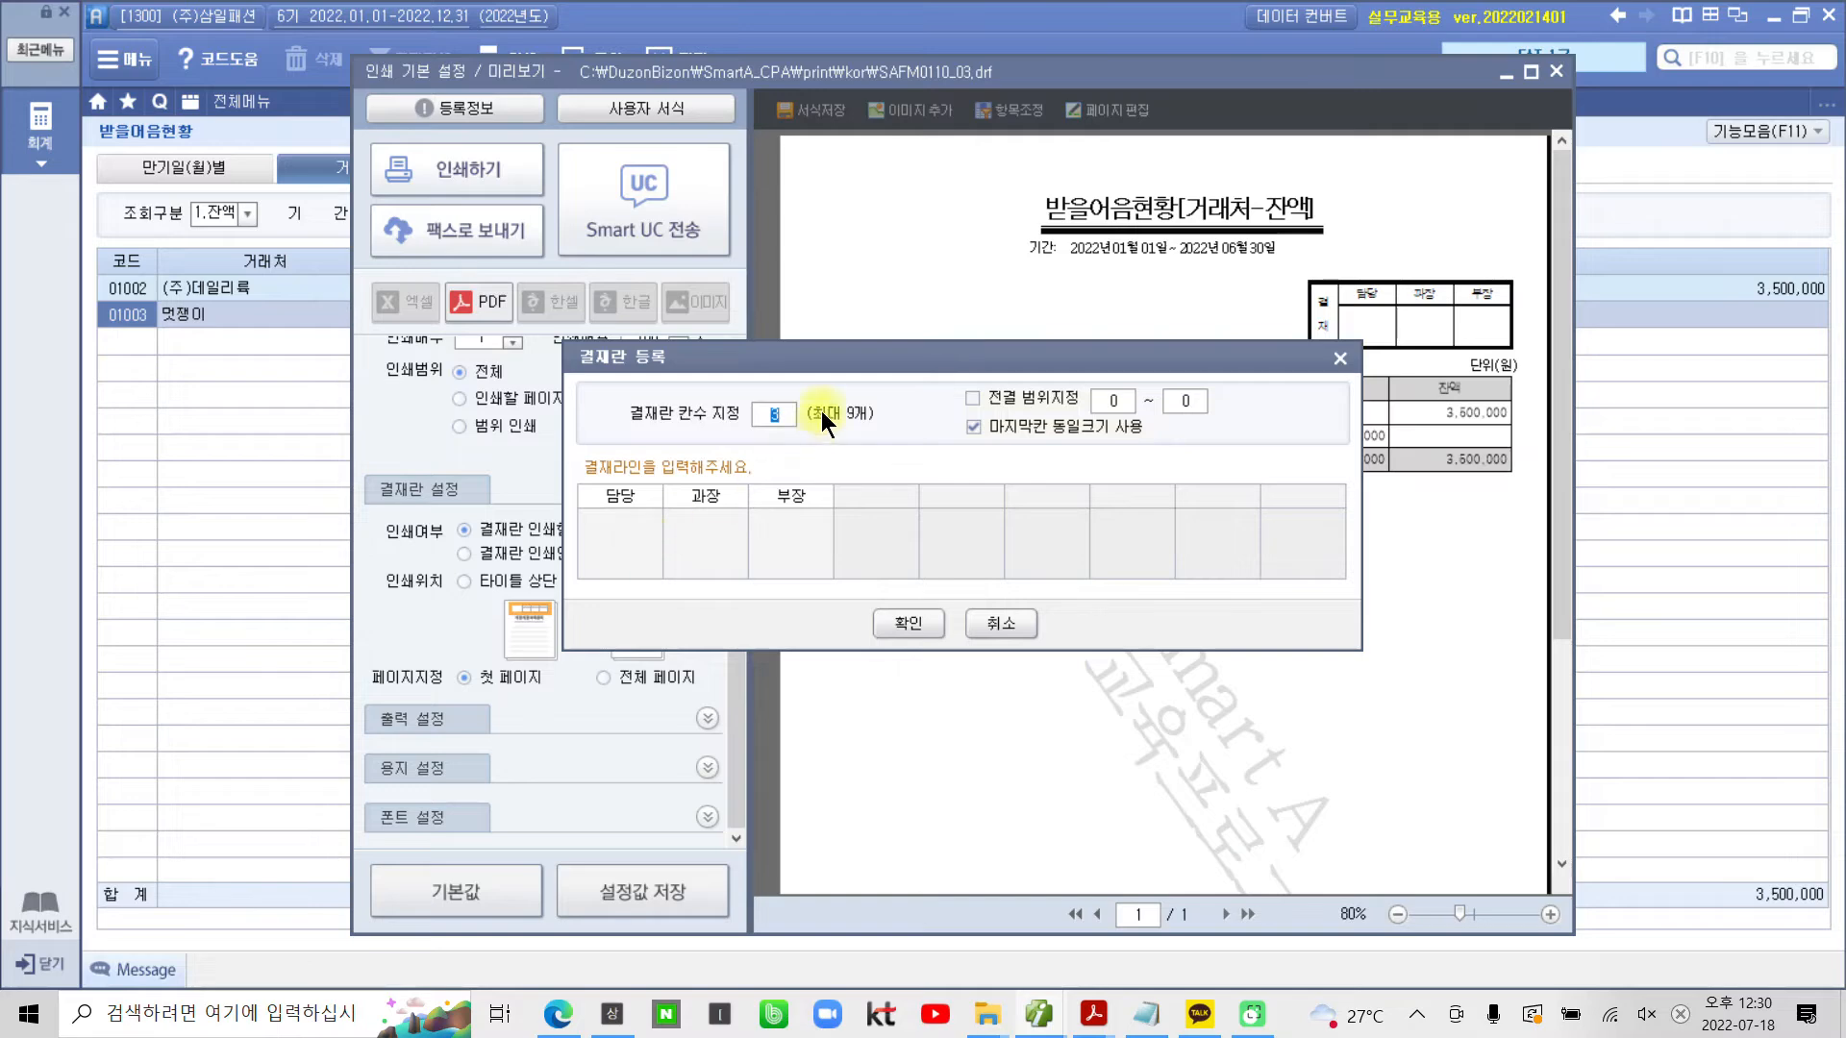
left_click_drag(846, 369, 640, 461)
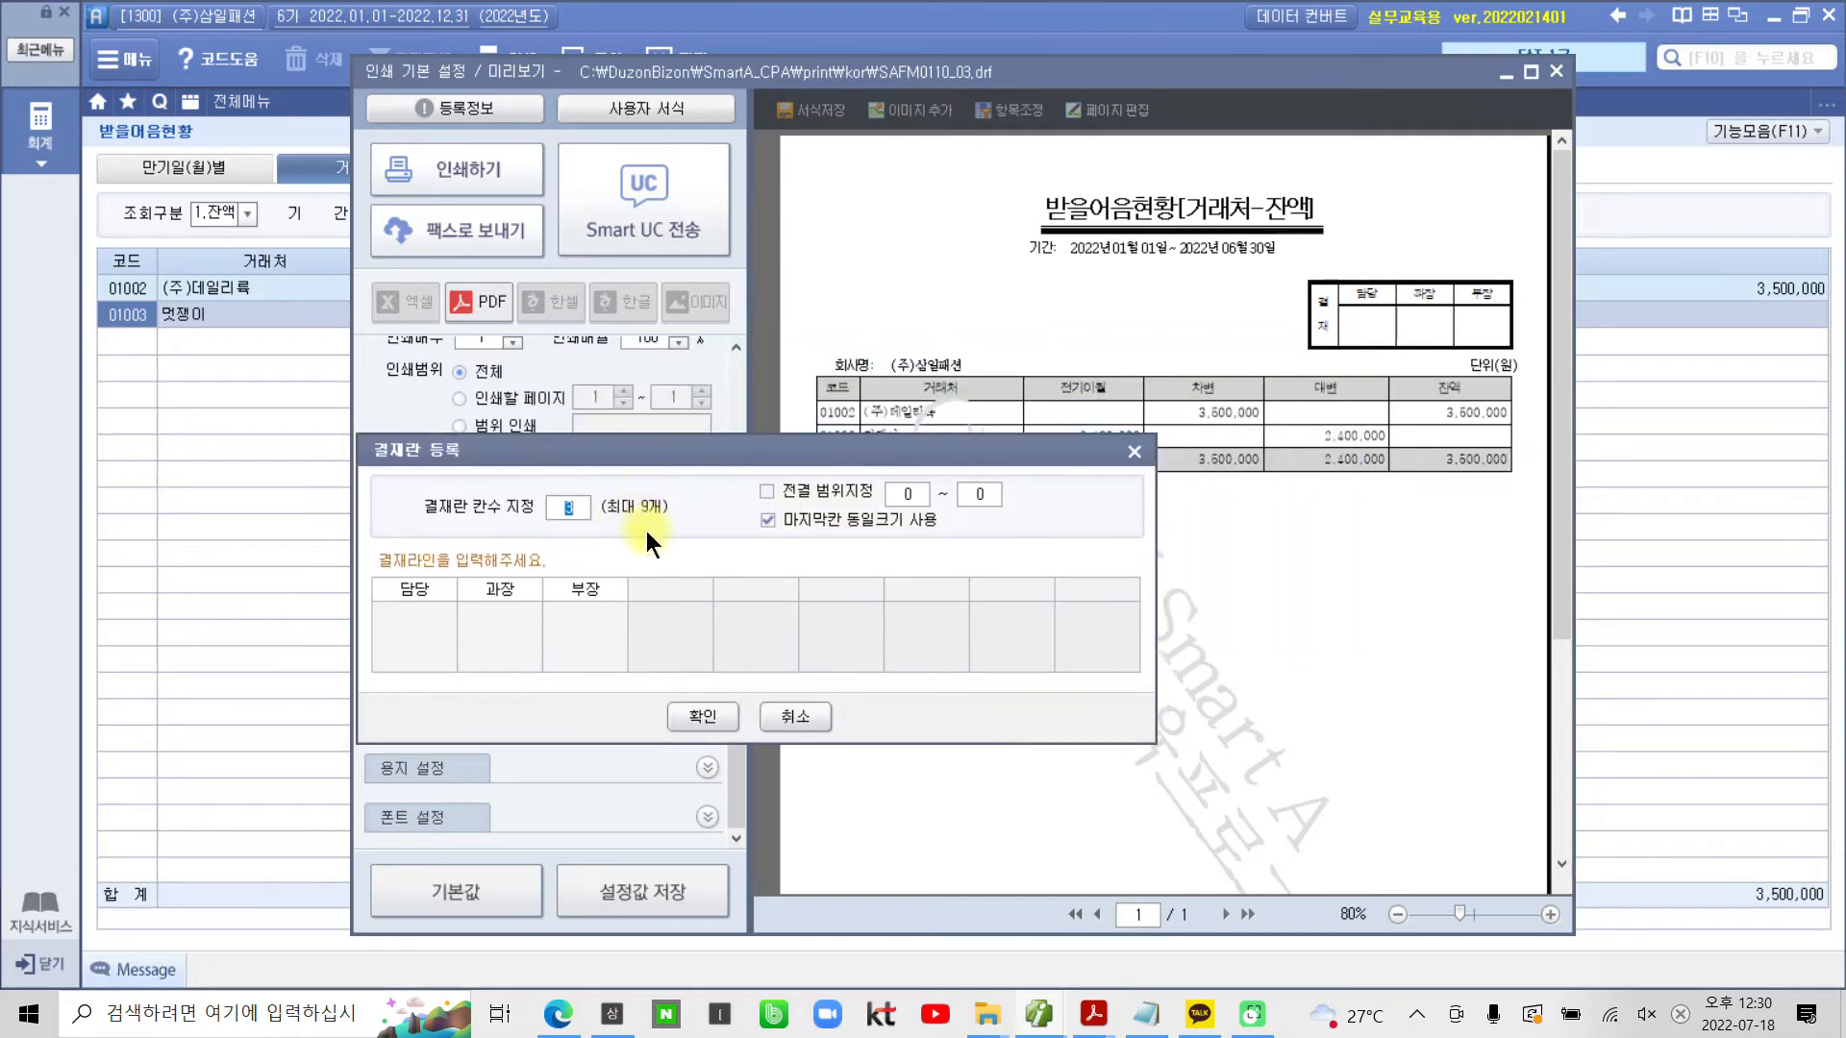
left_click(575, 511)
left_click_drag(606, 519, 682, 519)
left_click_drag(515, 478, 542, 475)
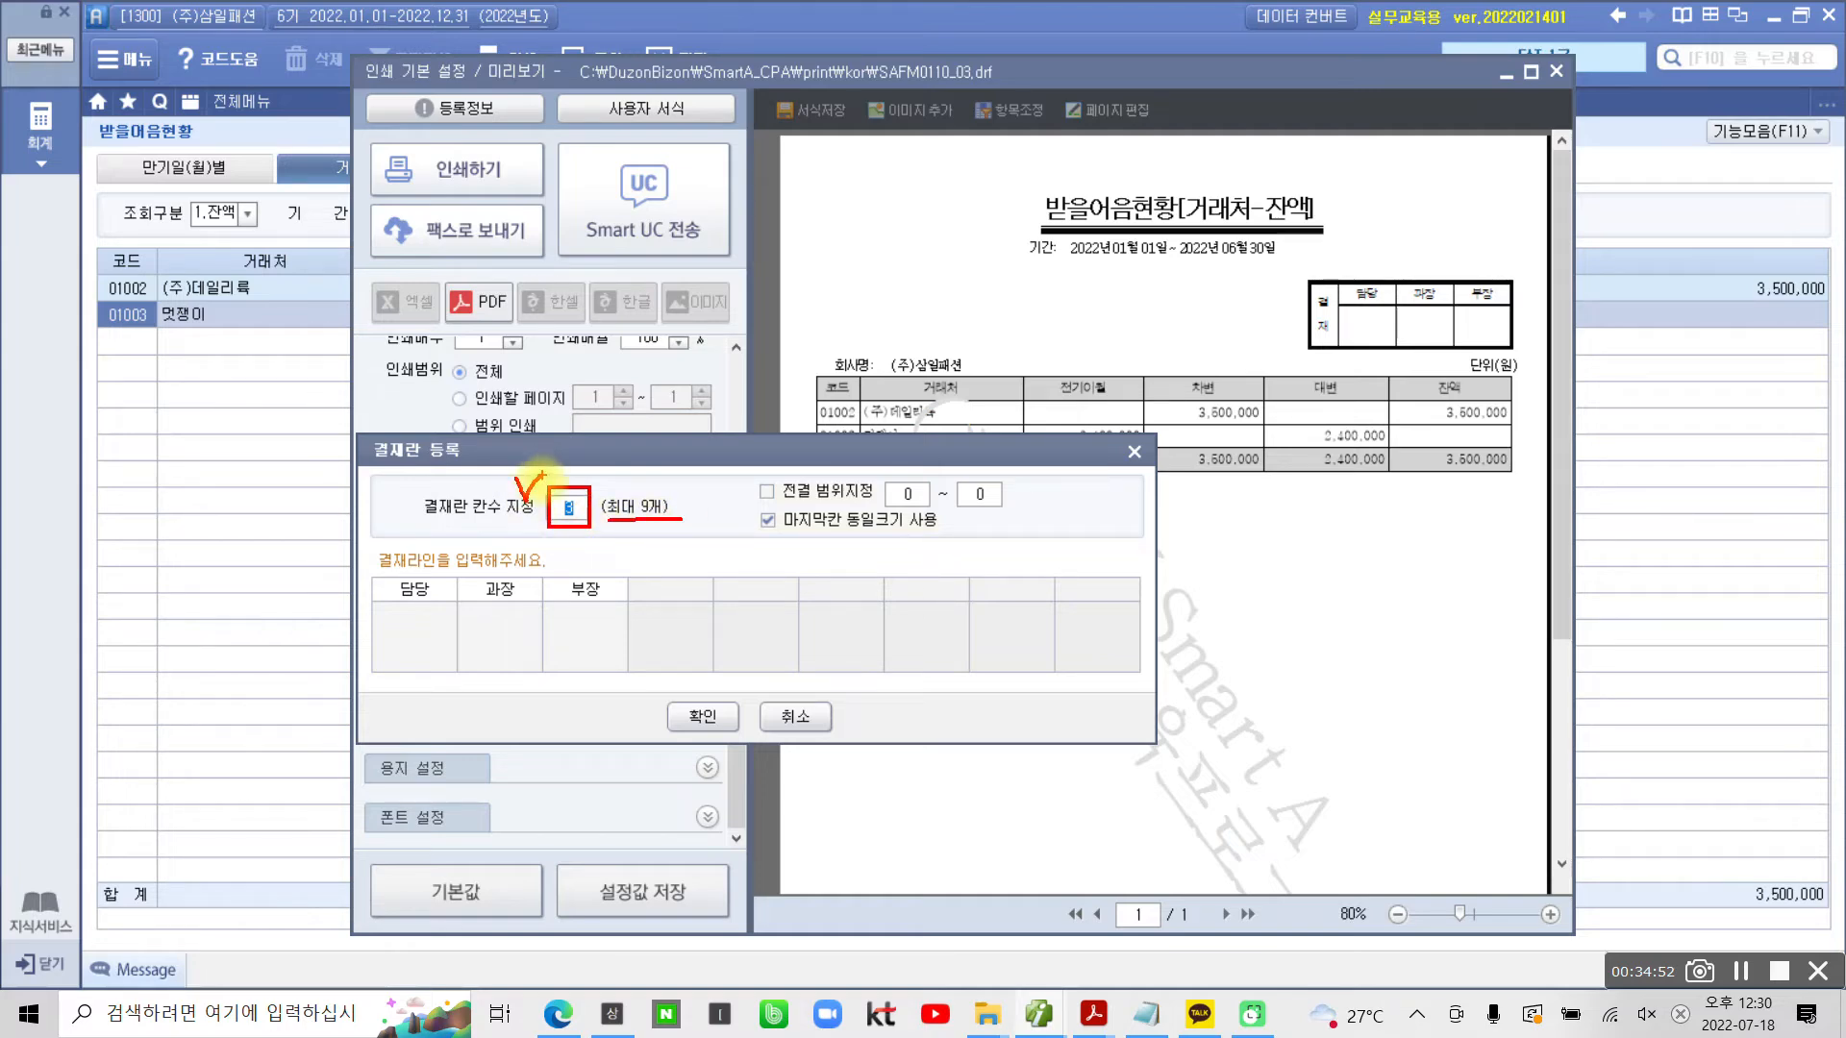
left_click_drag(382, 596, 621, 596)
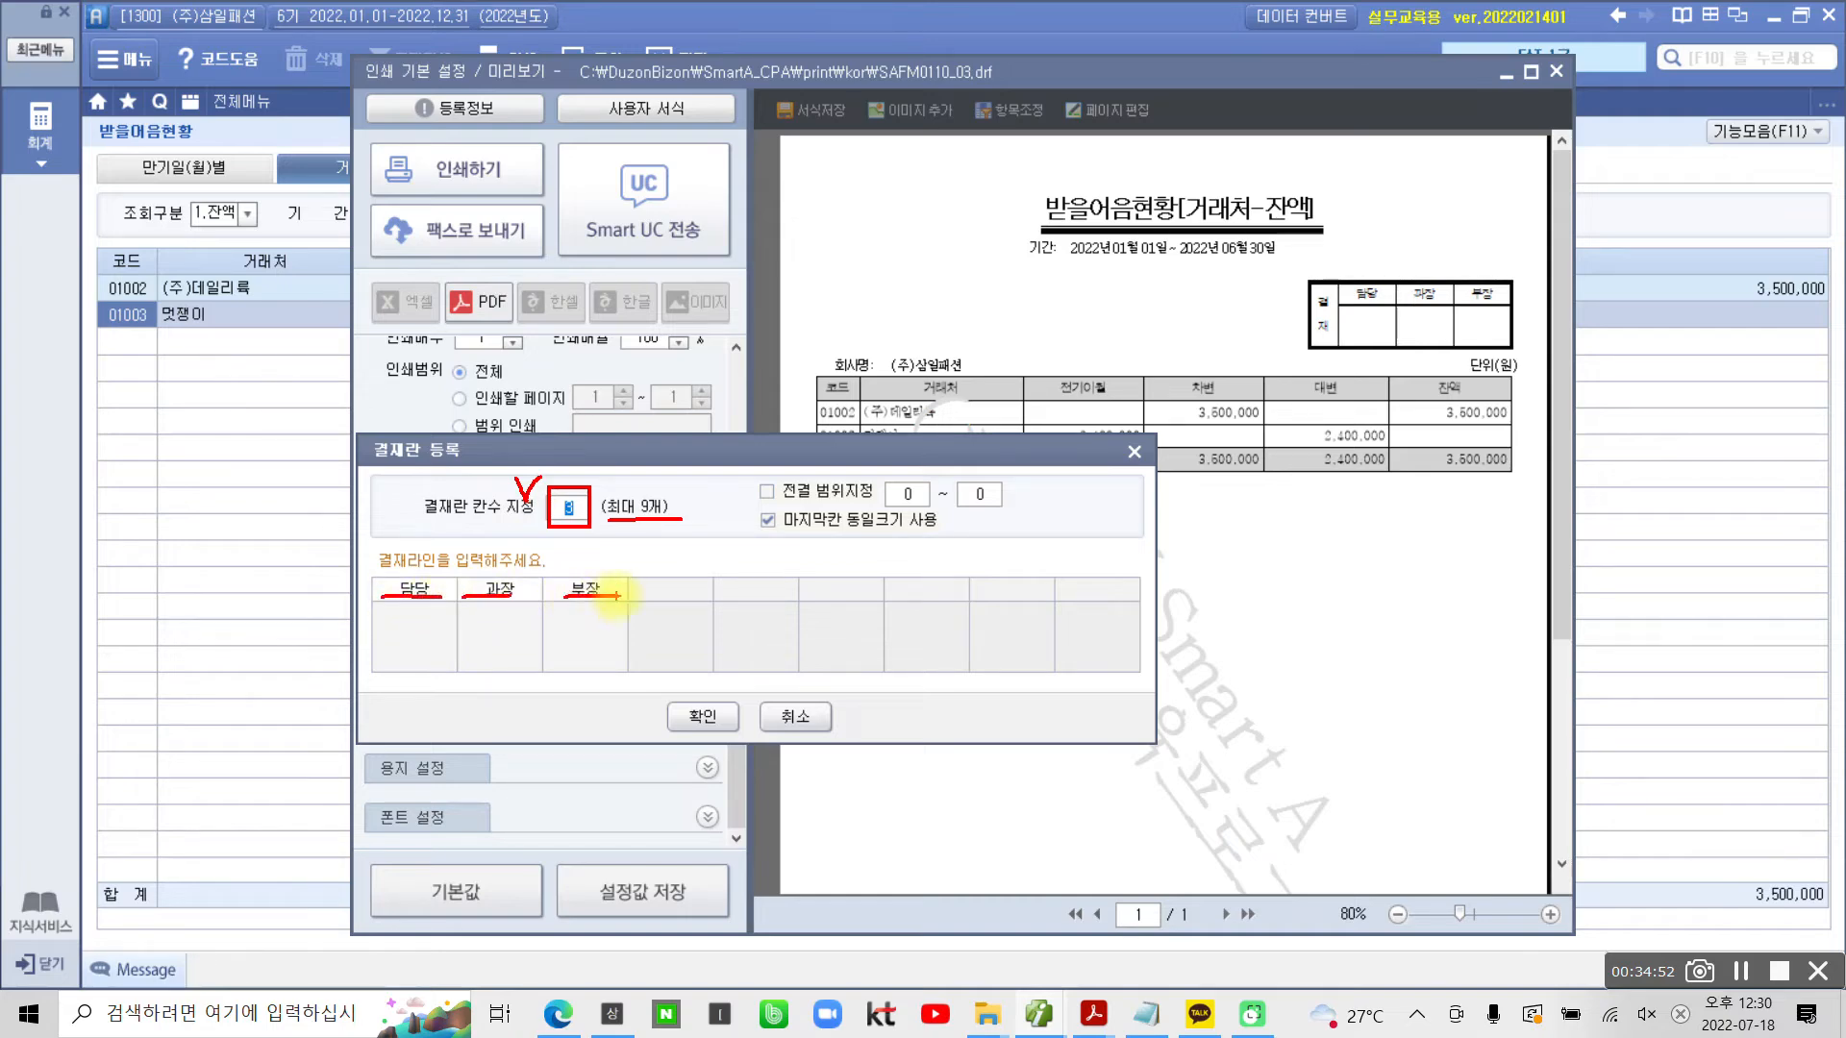
key("Escape")
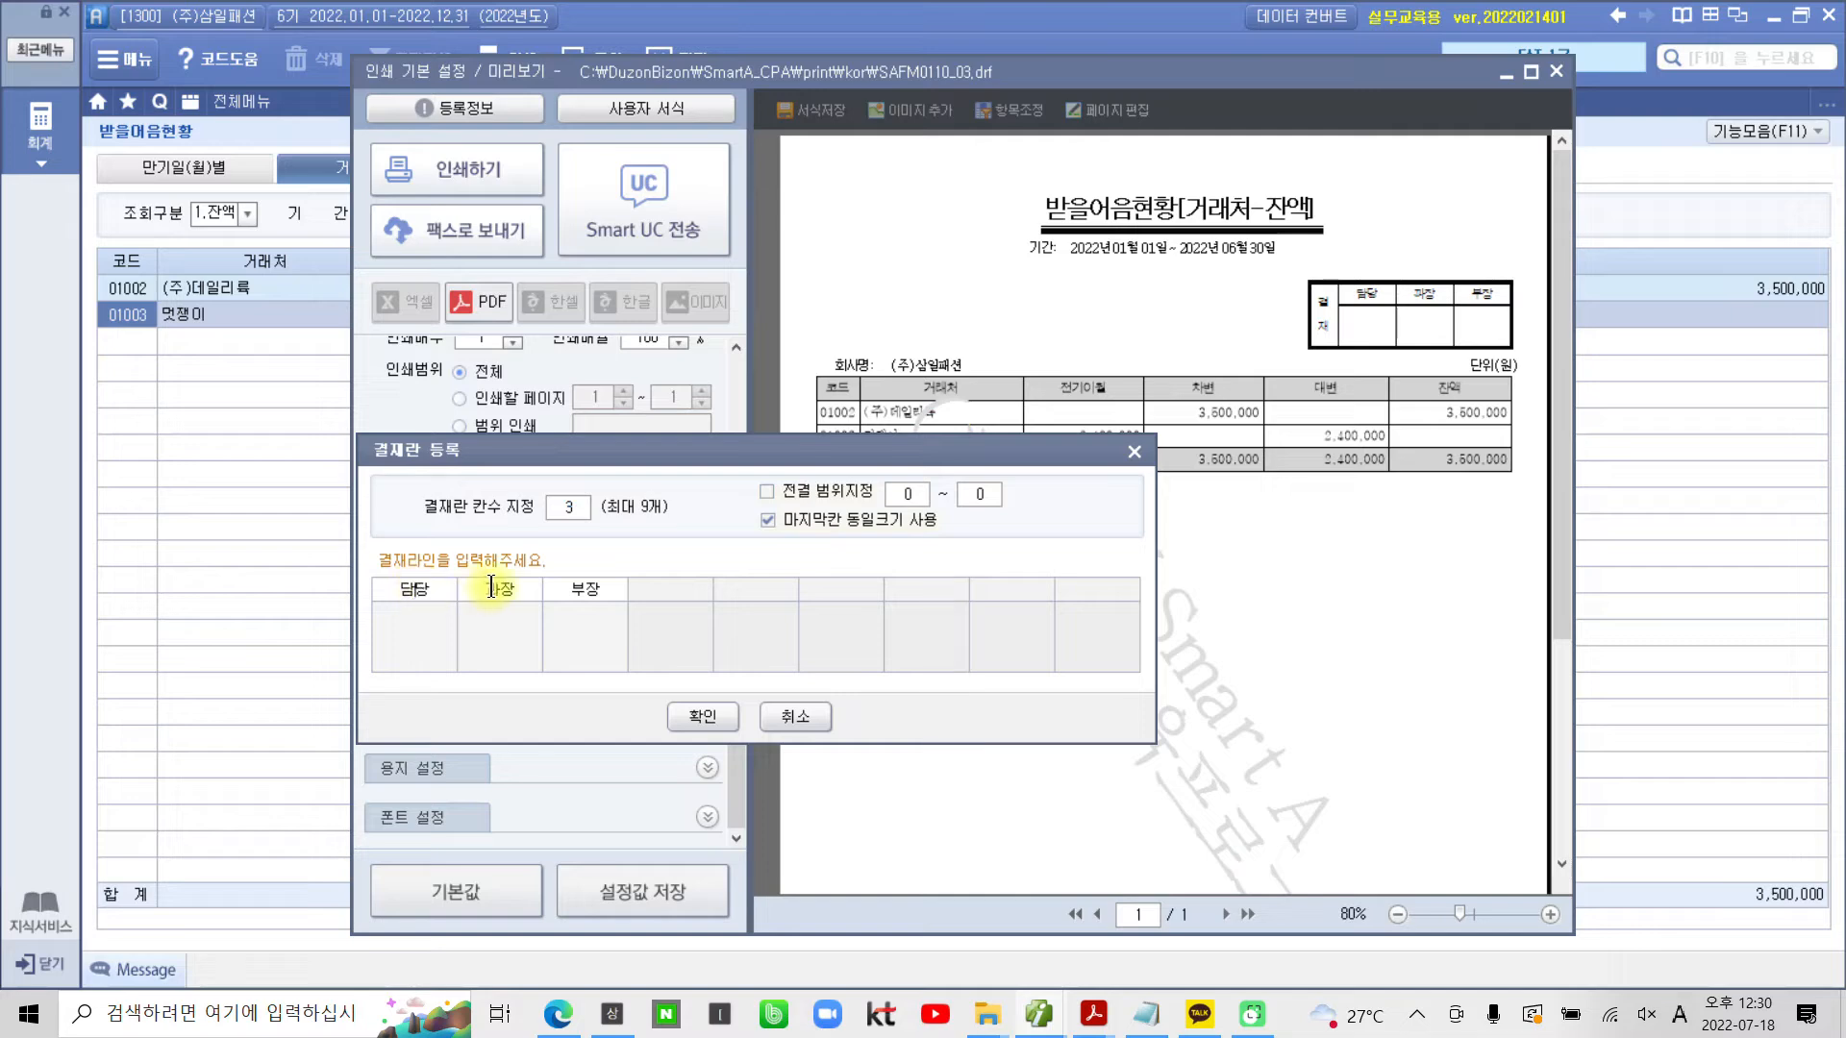
Change the second approver title to 팀장 and the third to 사장, and apply the approval box registration
left_click(504, 592)
type("xlaxlawkd")
left_click(588, 588)
type("tkwkd")
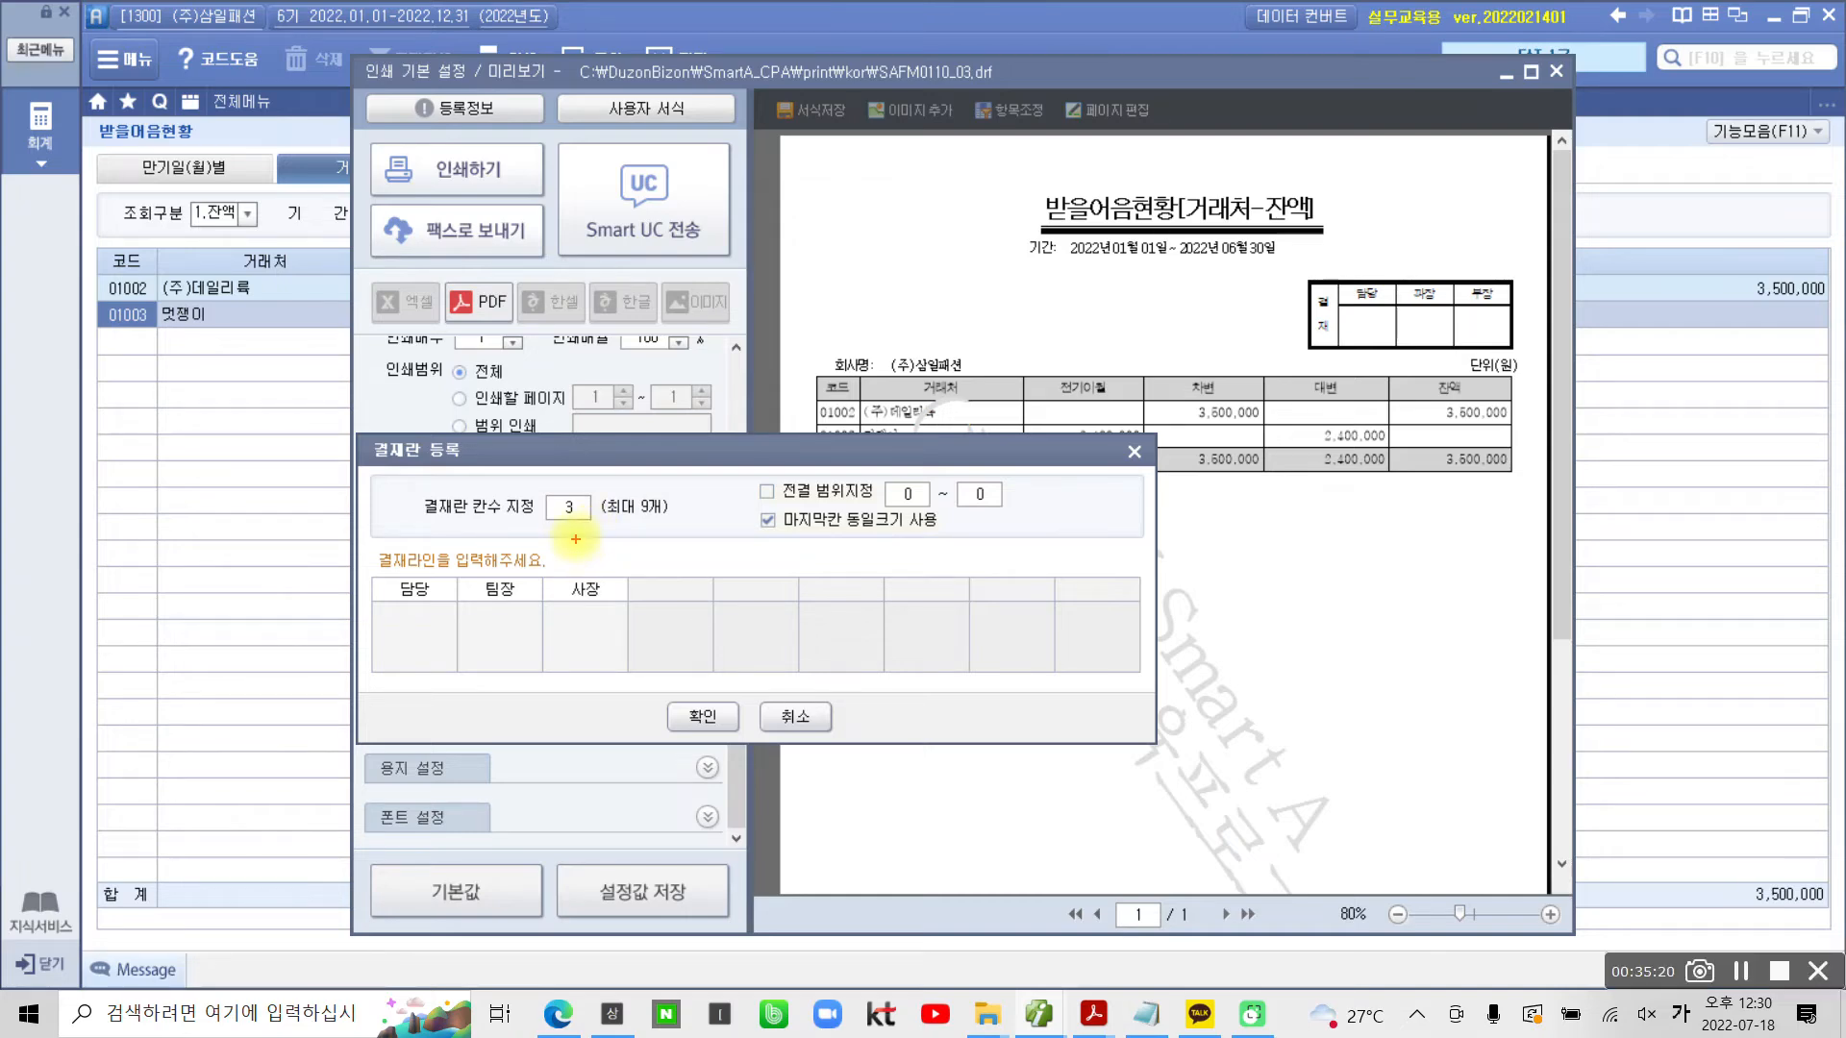
left_click_drag(536, 490, 695, 532)
left_click_drag(357, 563, 657, 603)
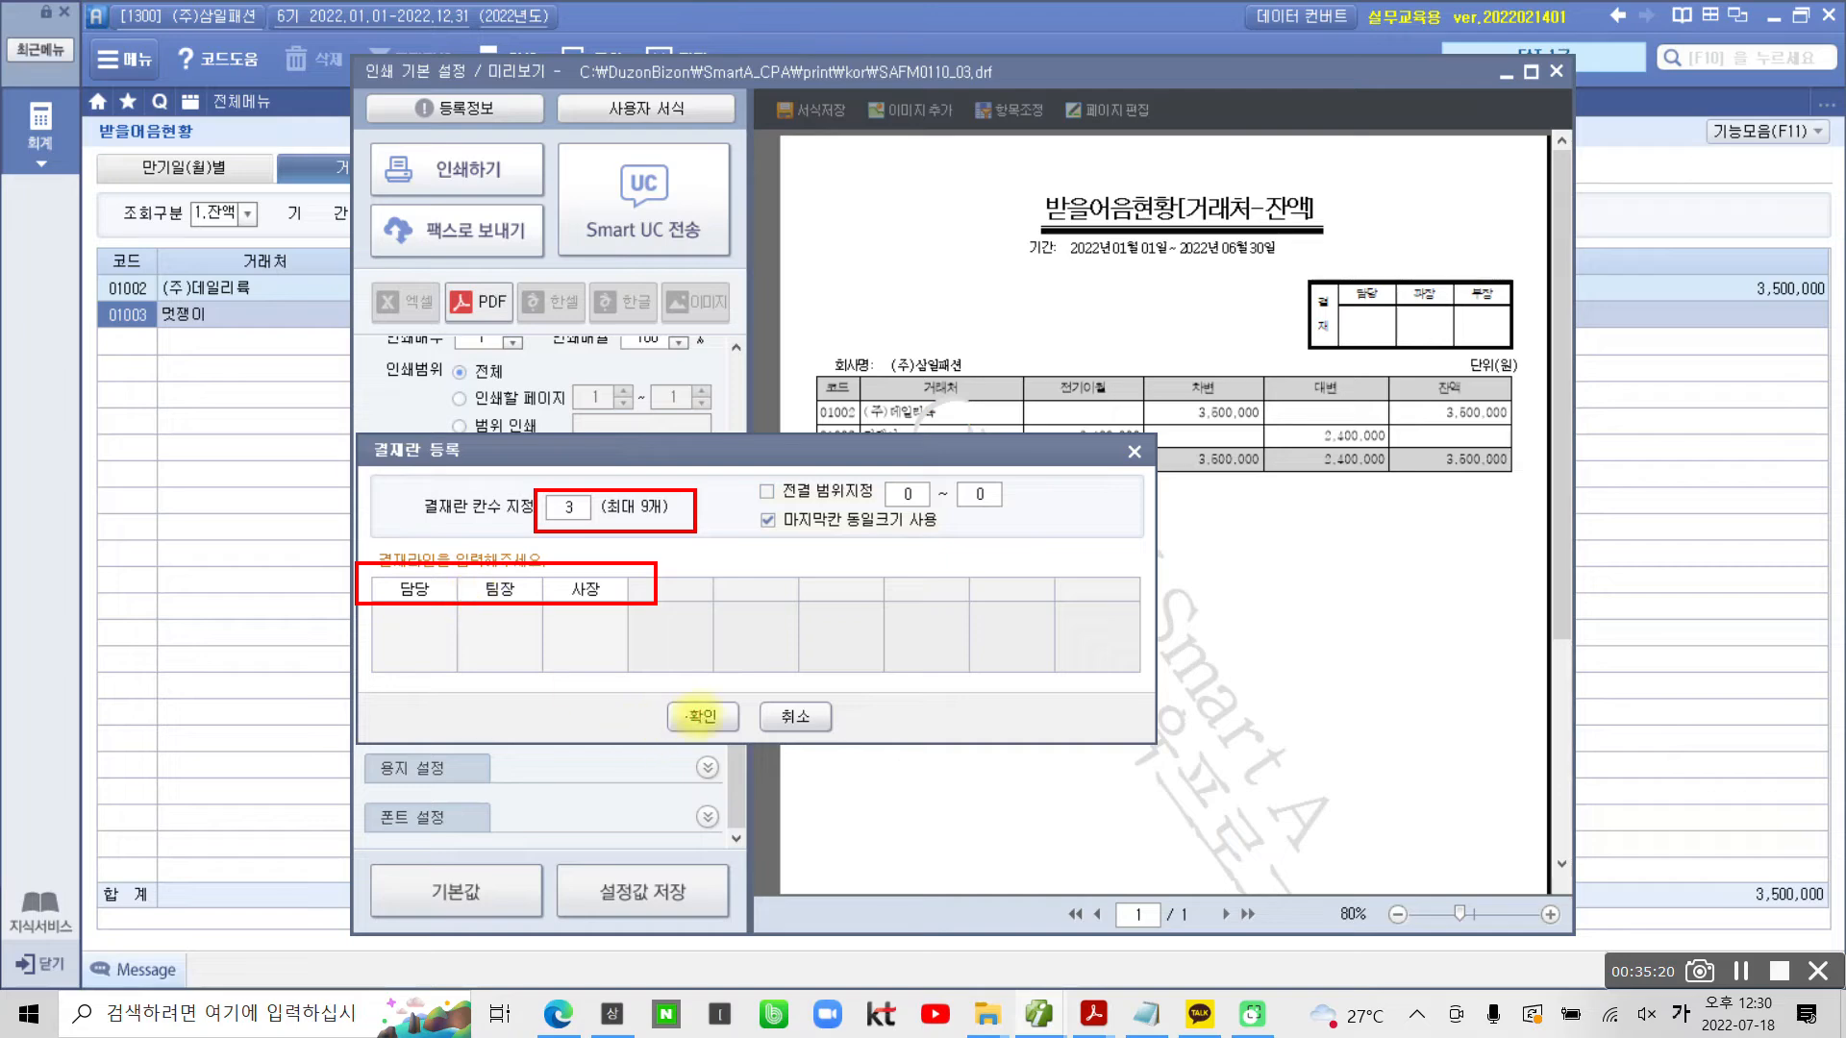
mouse_move(686, 689)
left_mouse_down()
mouse_move(740, 711)
mouse_move(678, 688)
left_mouse_up()
key("Escape")
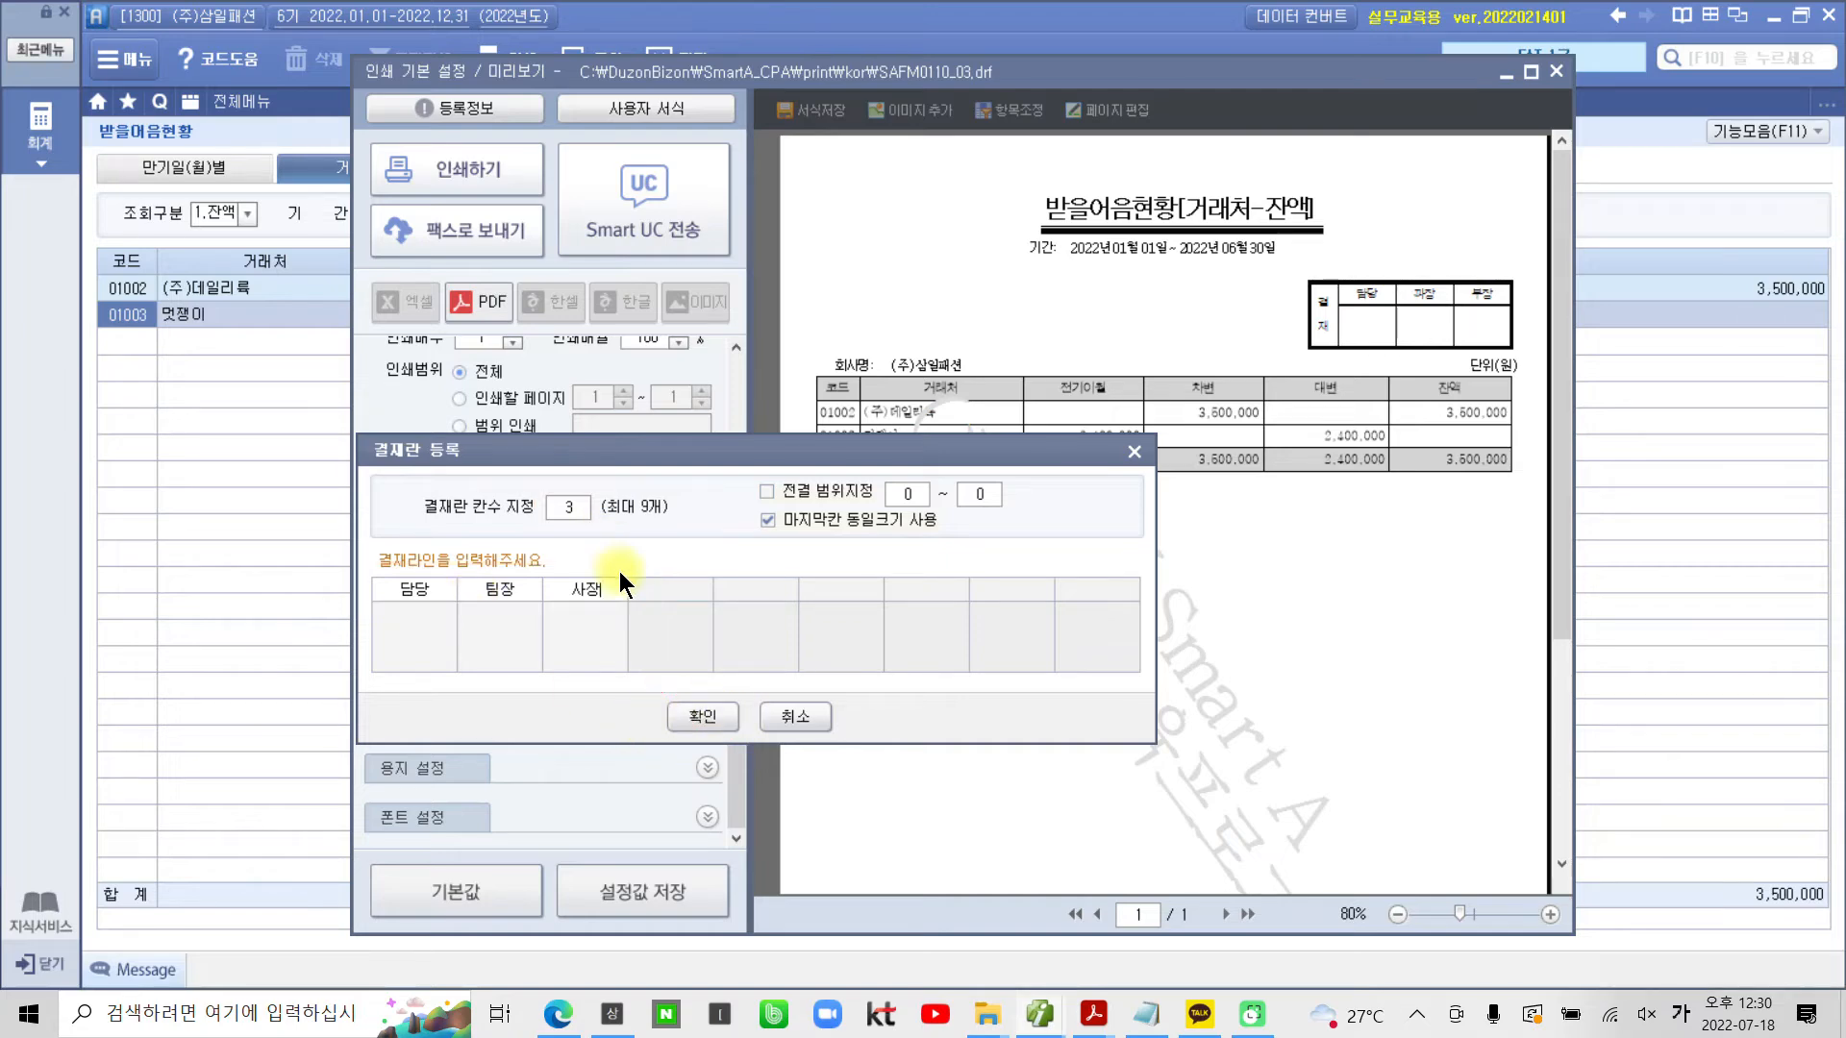
left_click(706, 719)
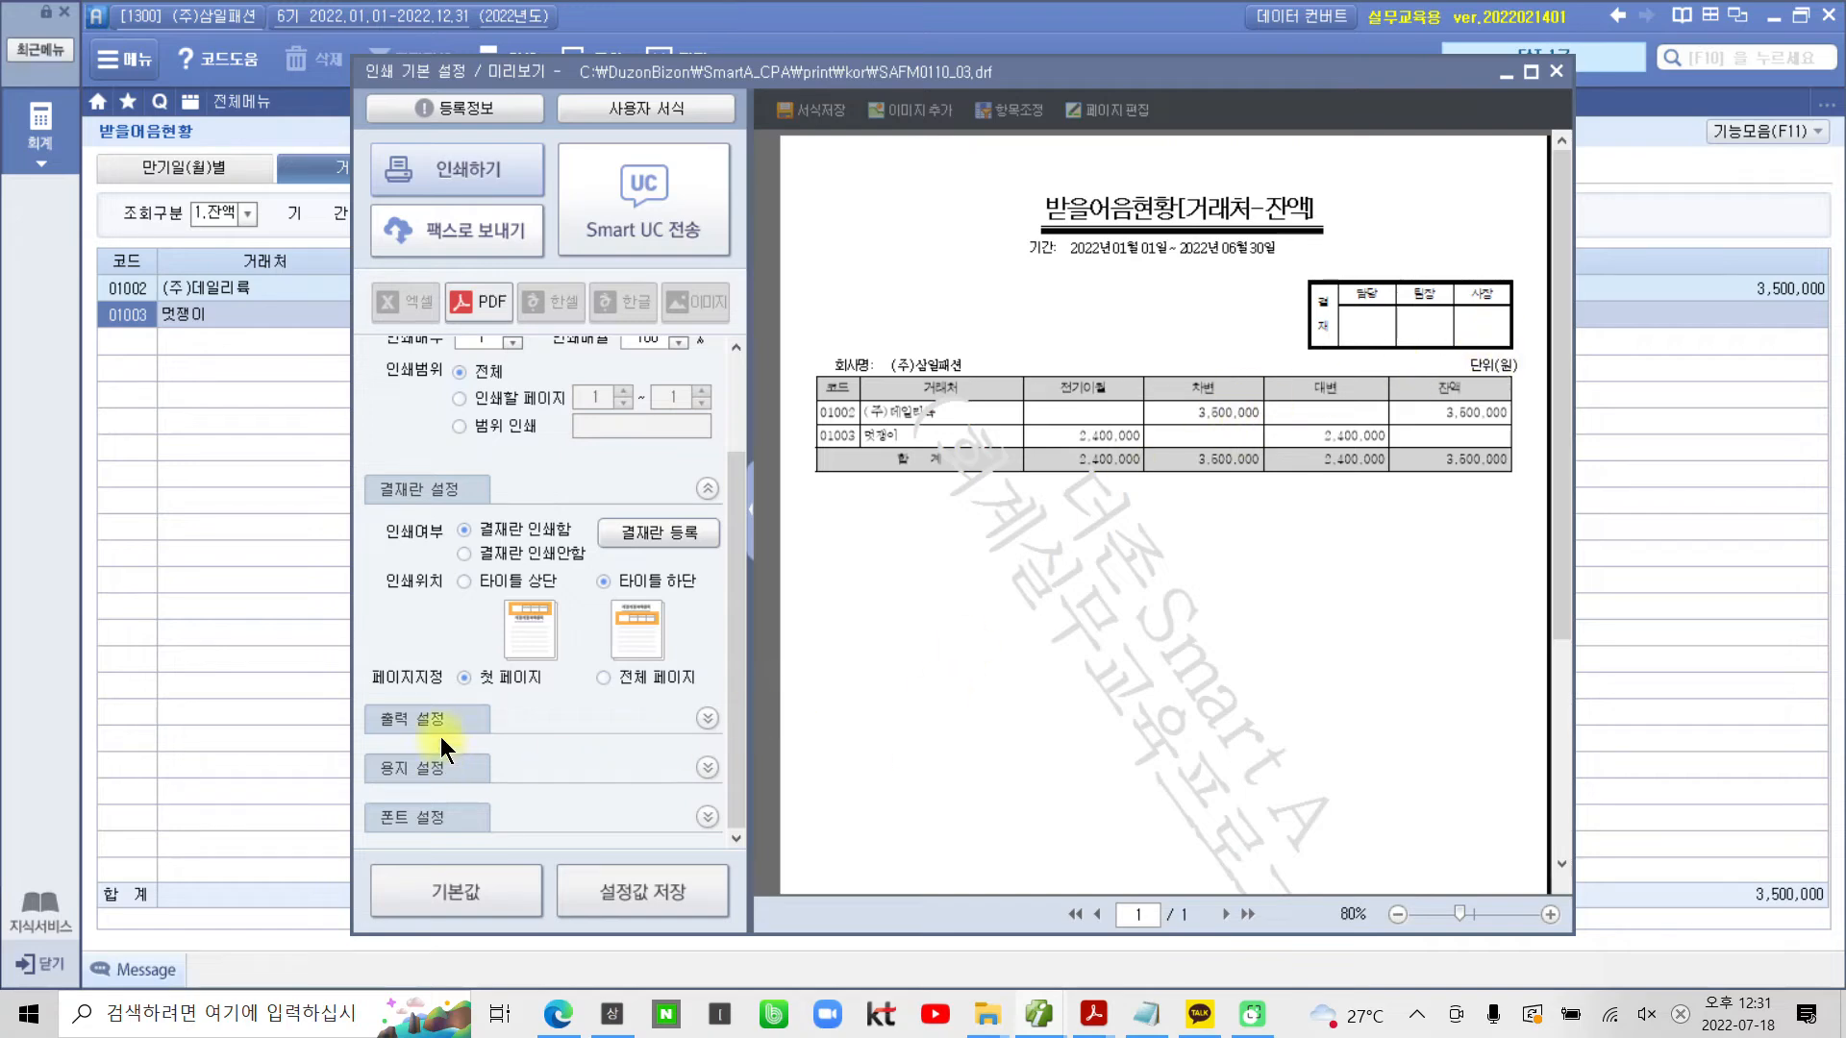
Review the options under 출력 설정, 용지 설정 and 폰트 설정, collapsing each section again, and look over the 인쇄 설정 values
left_click(707, 719)
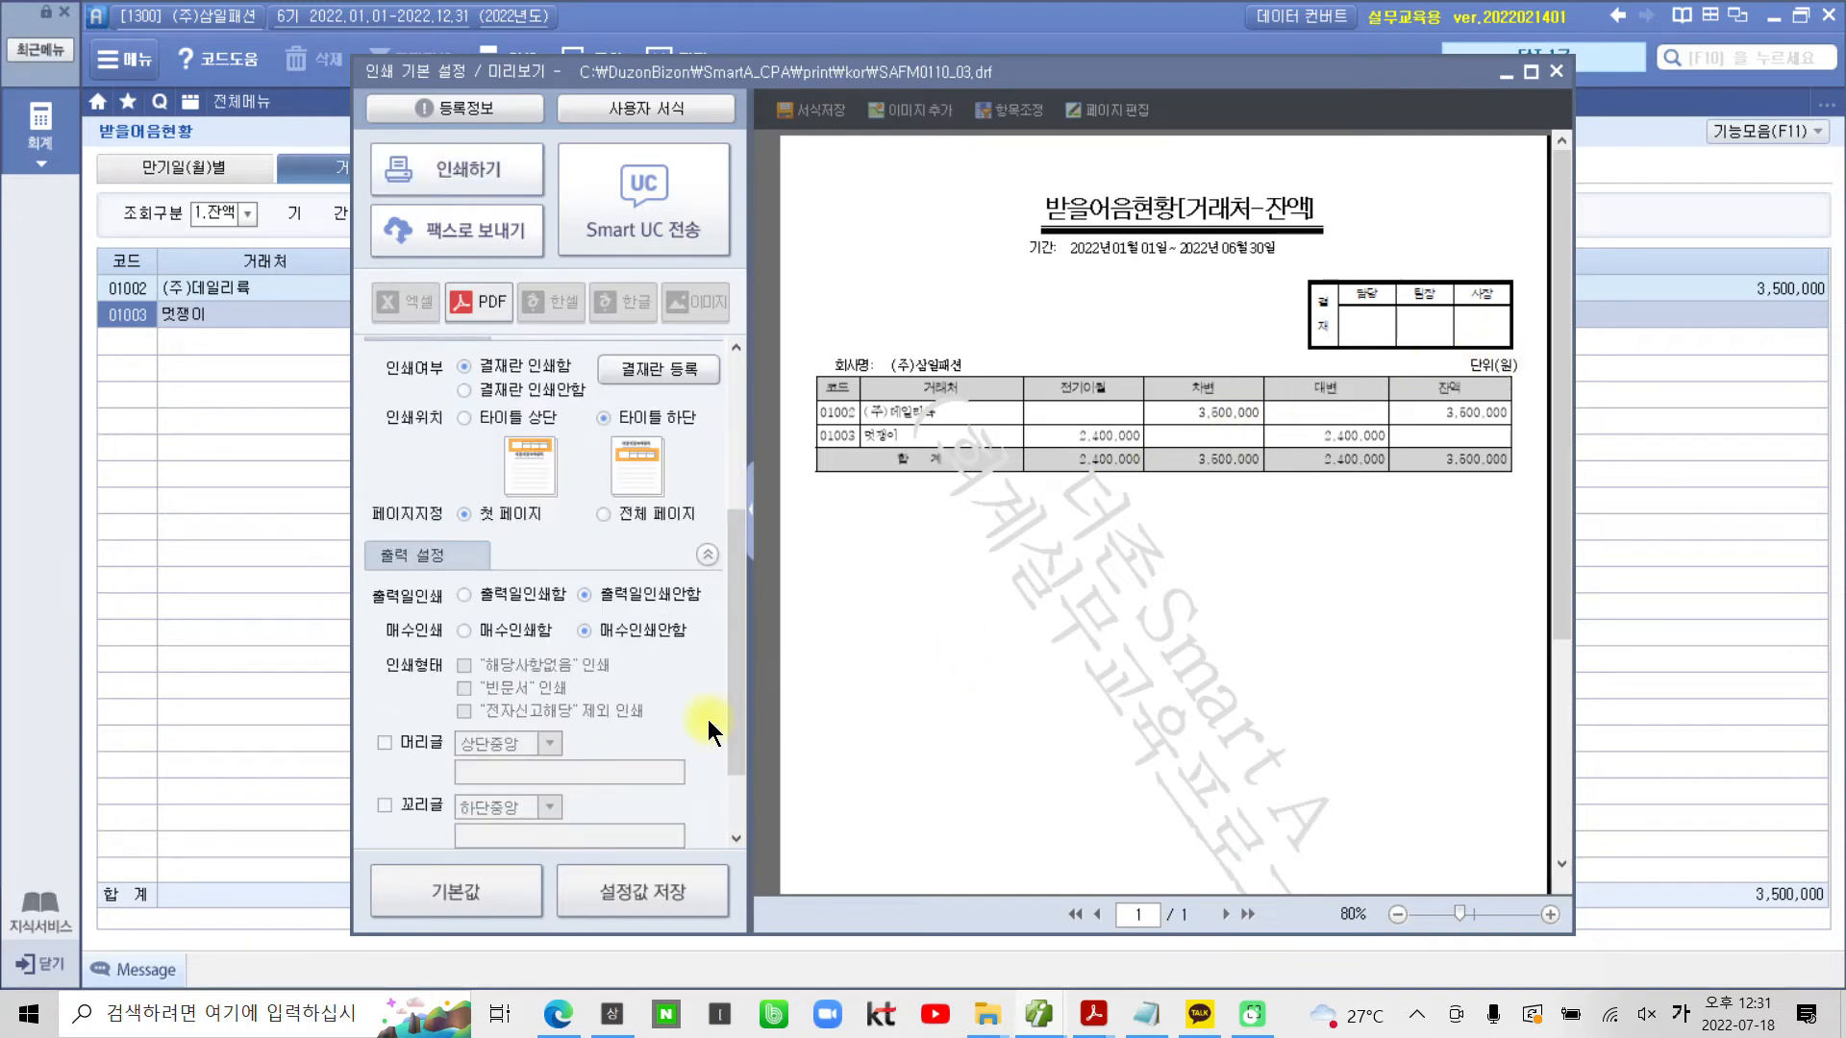
left_click(709, 554)
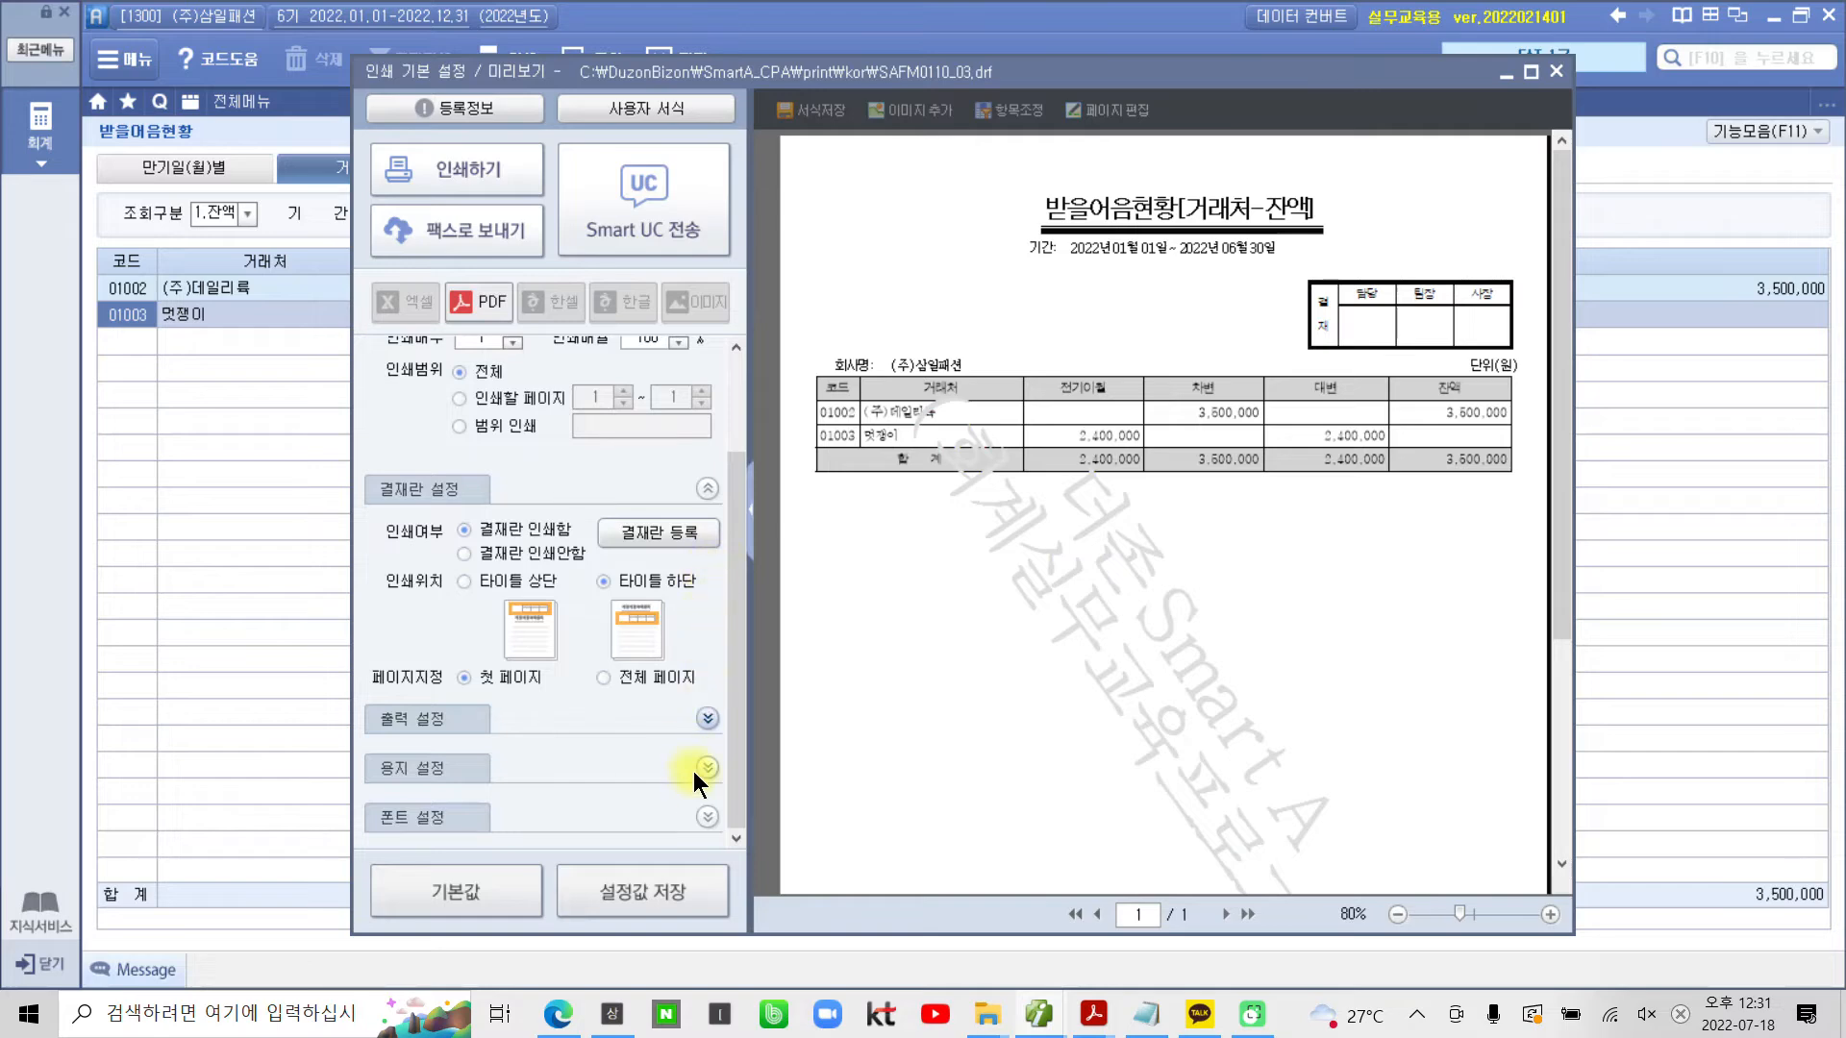
left_click(707, 768)
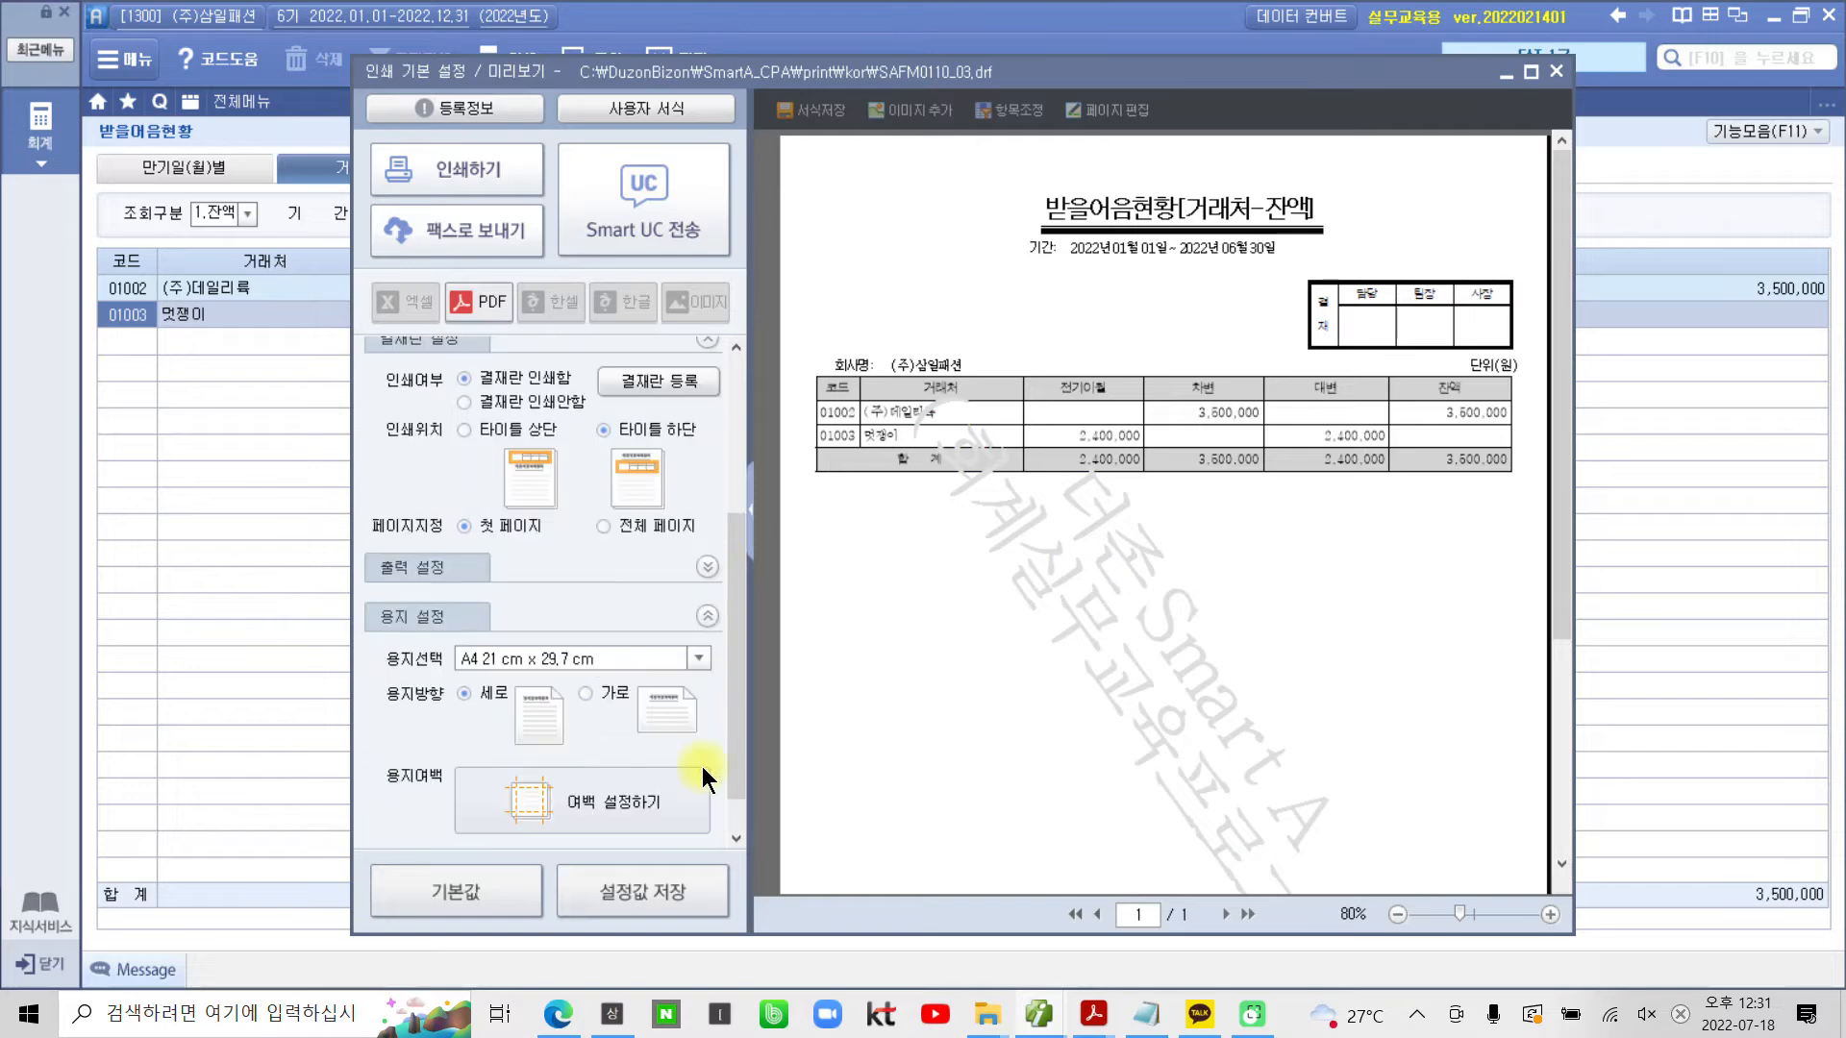
left_click(708, 616)
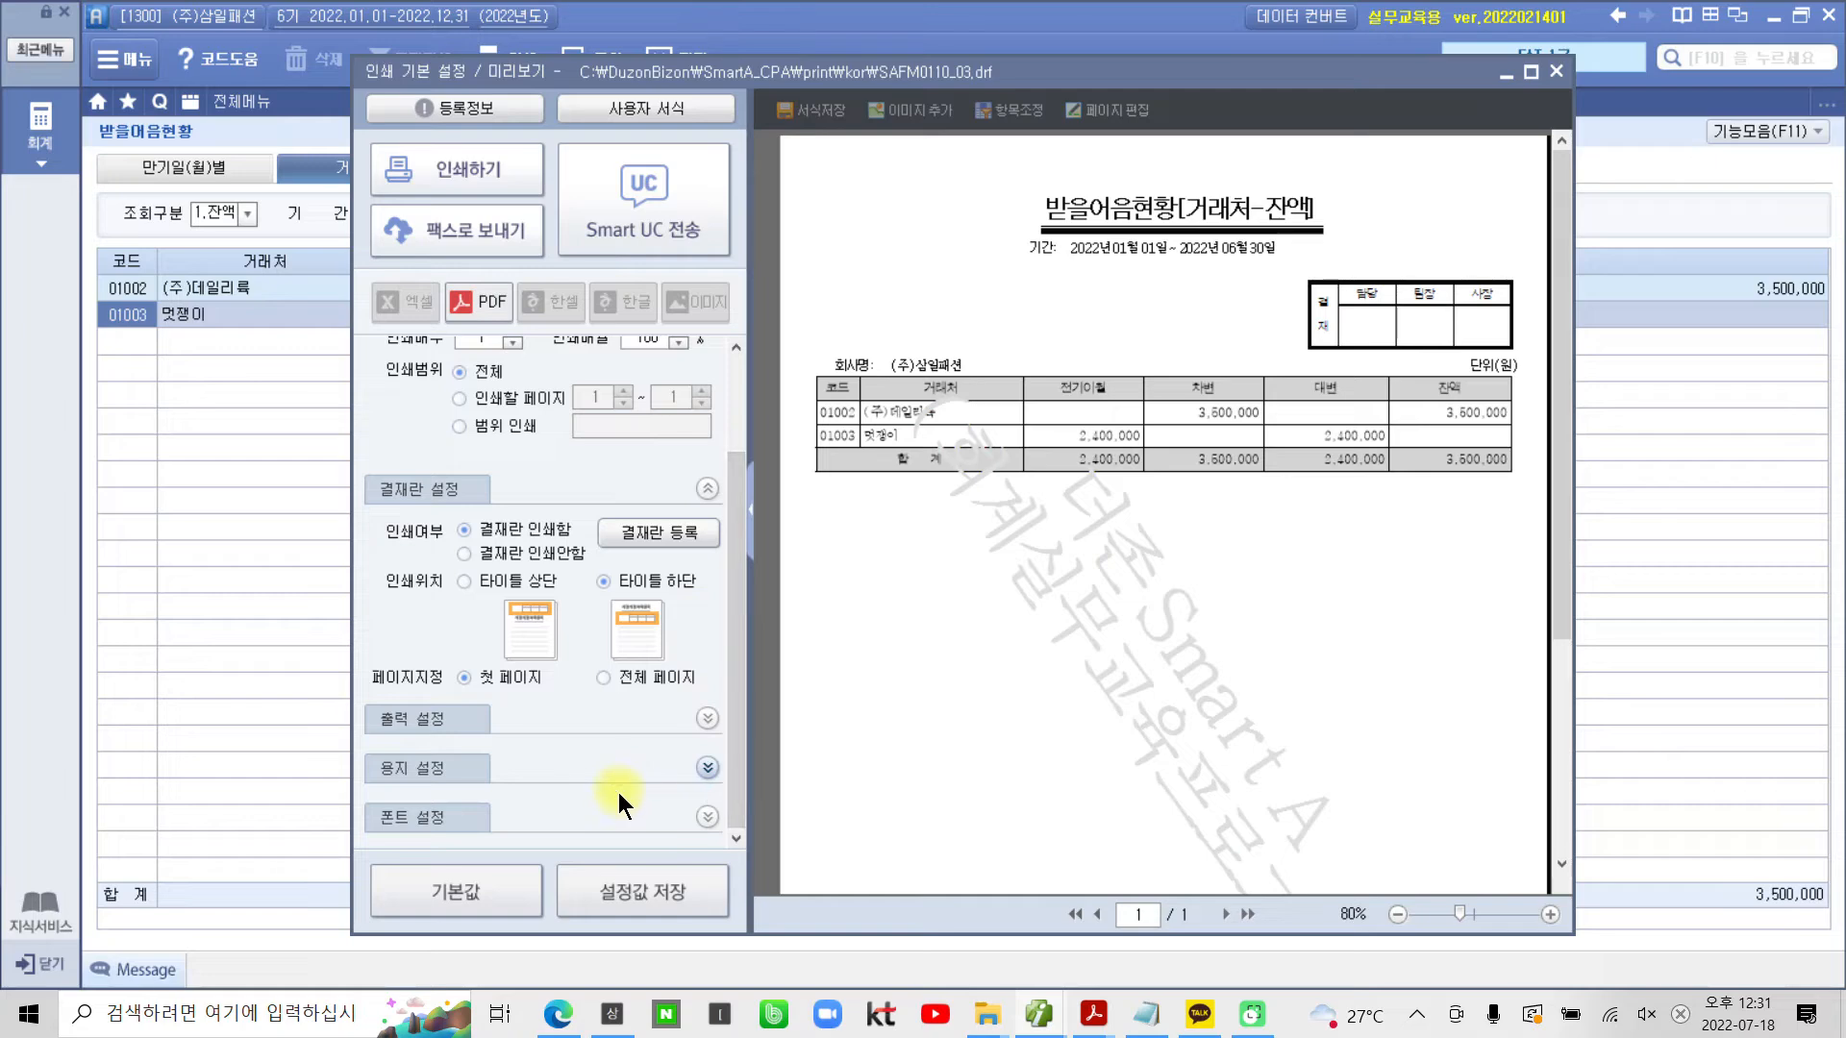
left_click(708, 816)
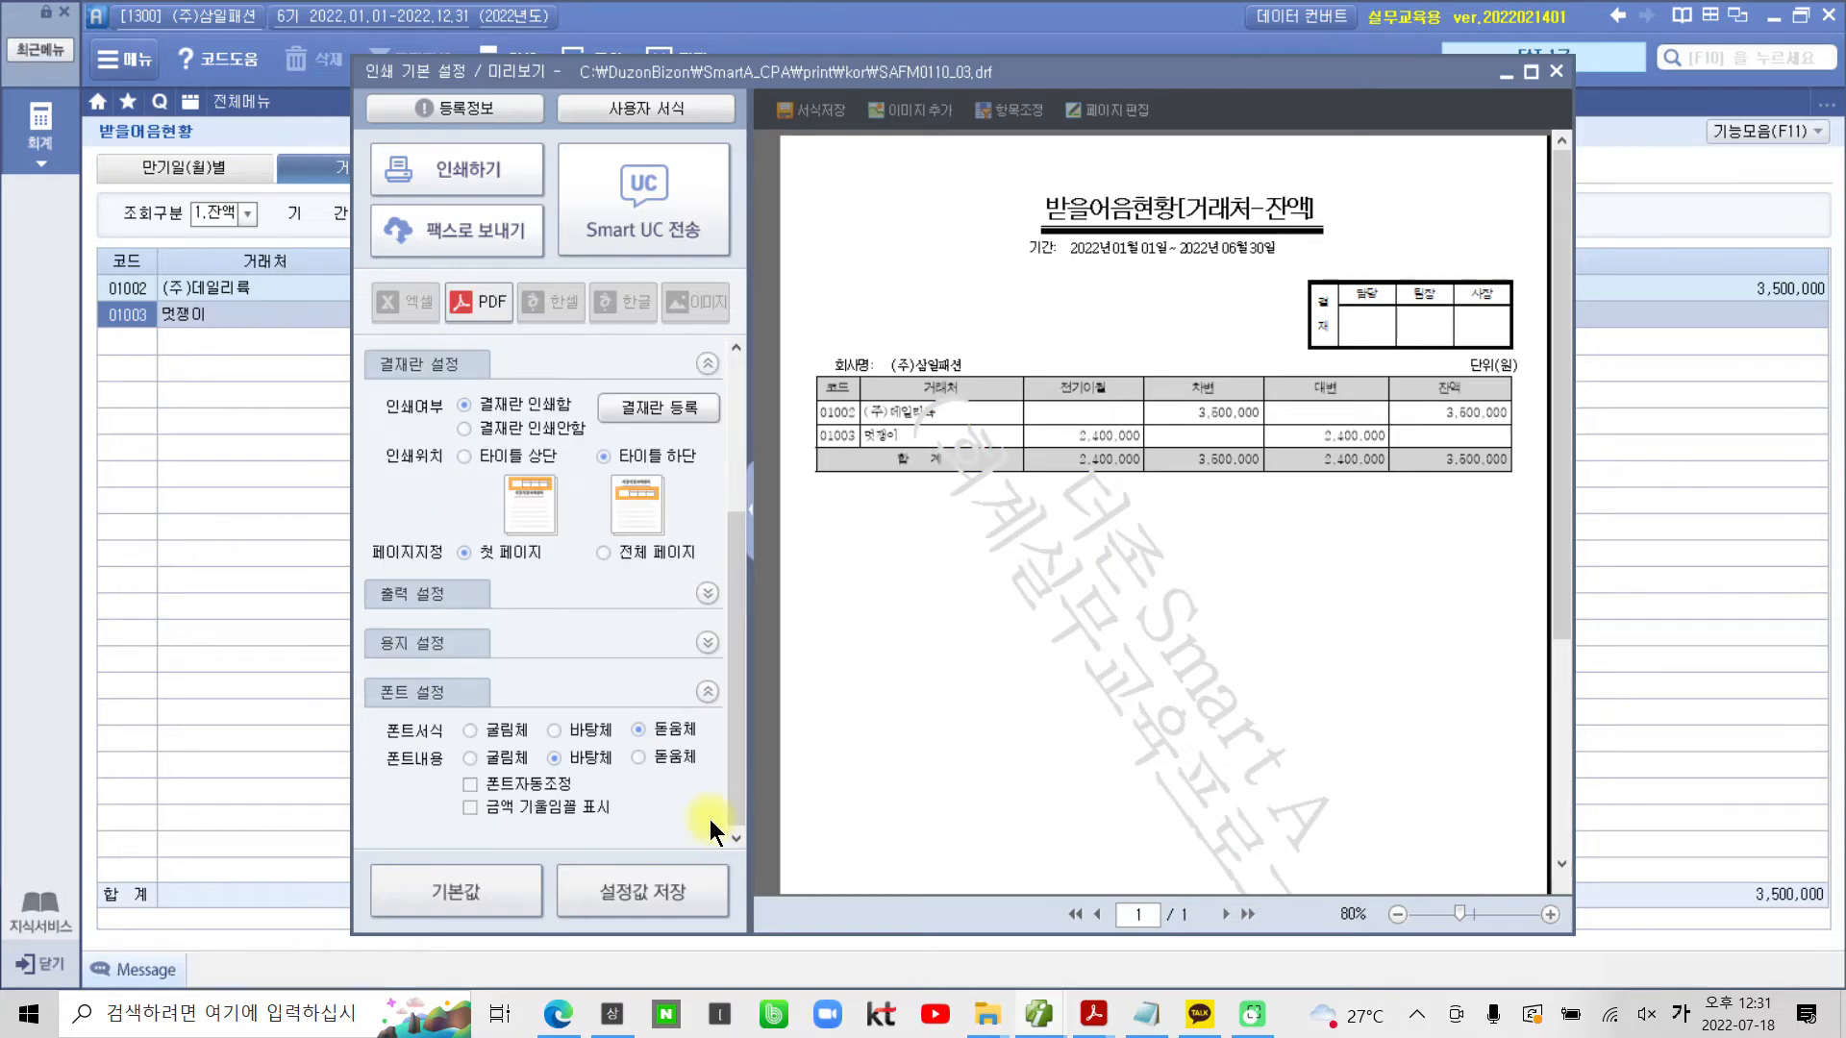
left_click(707, 689)
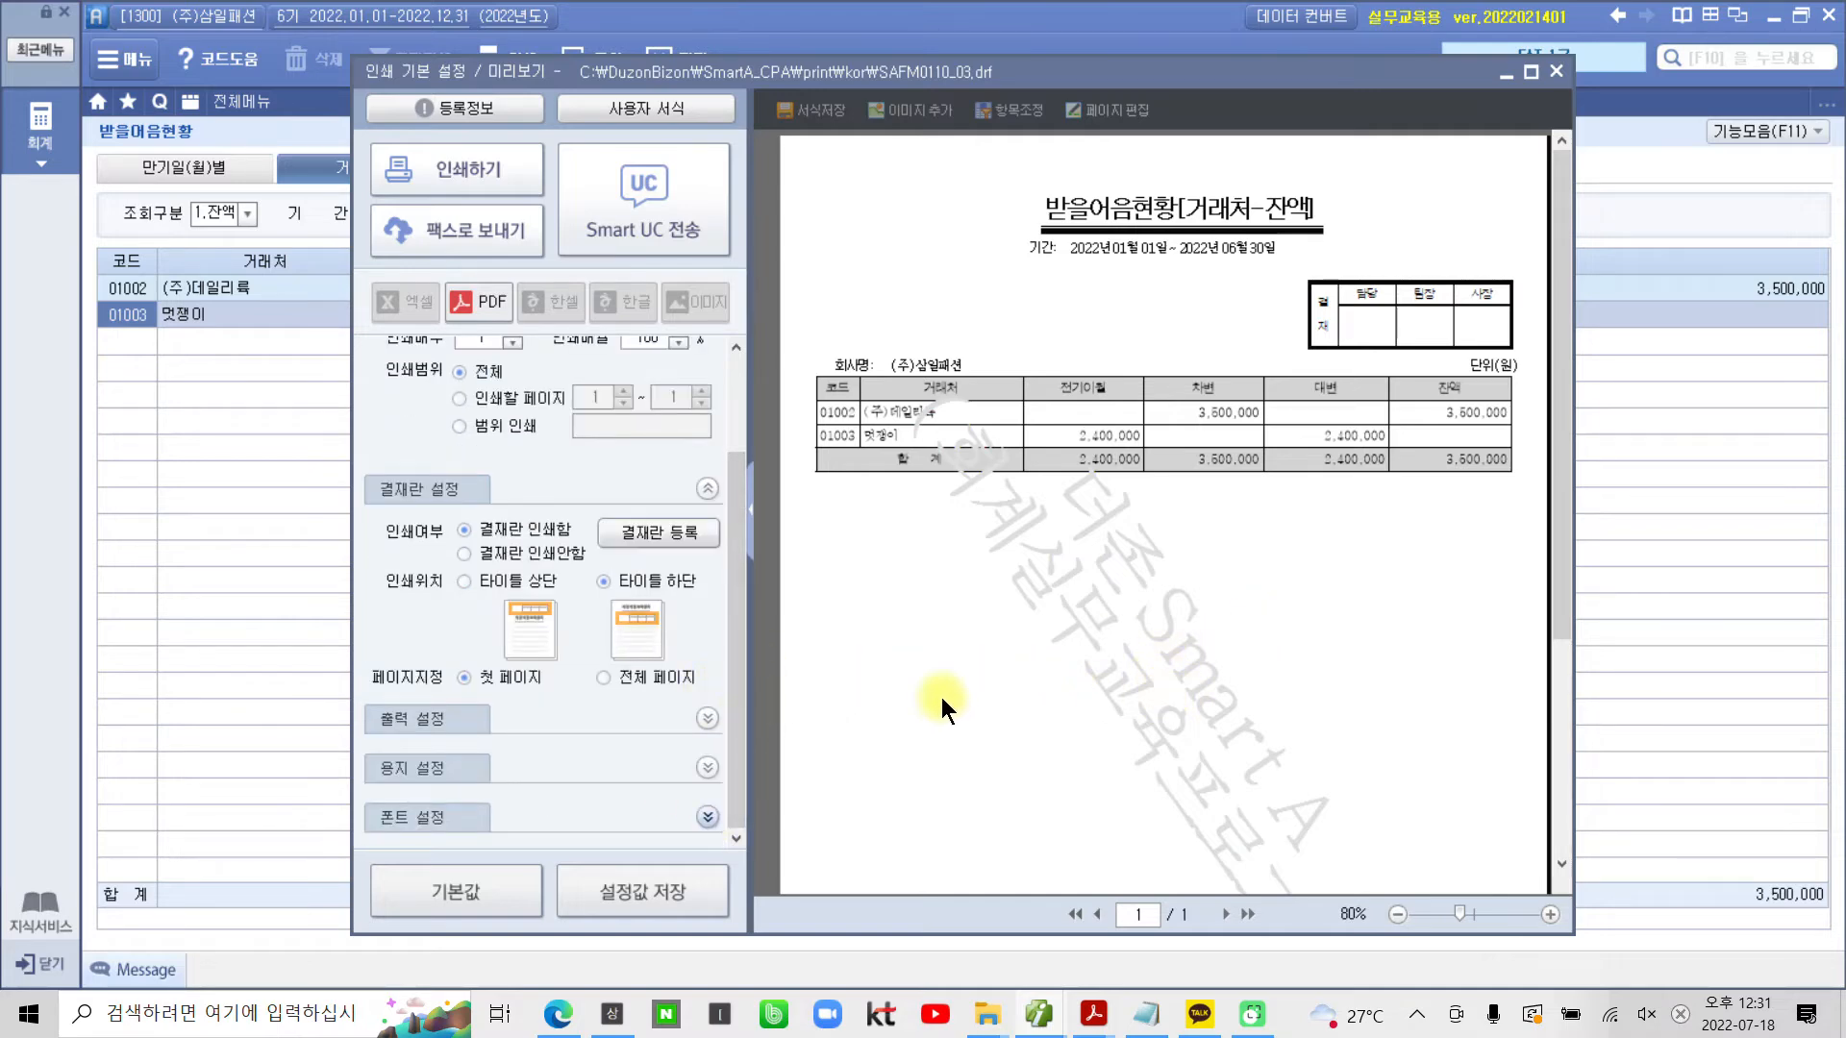
scroll(609, 529, "up", 2)
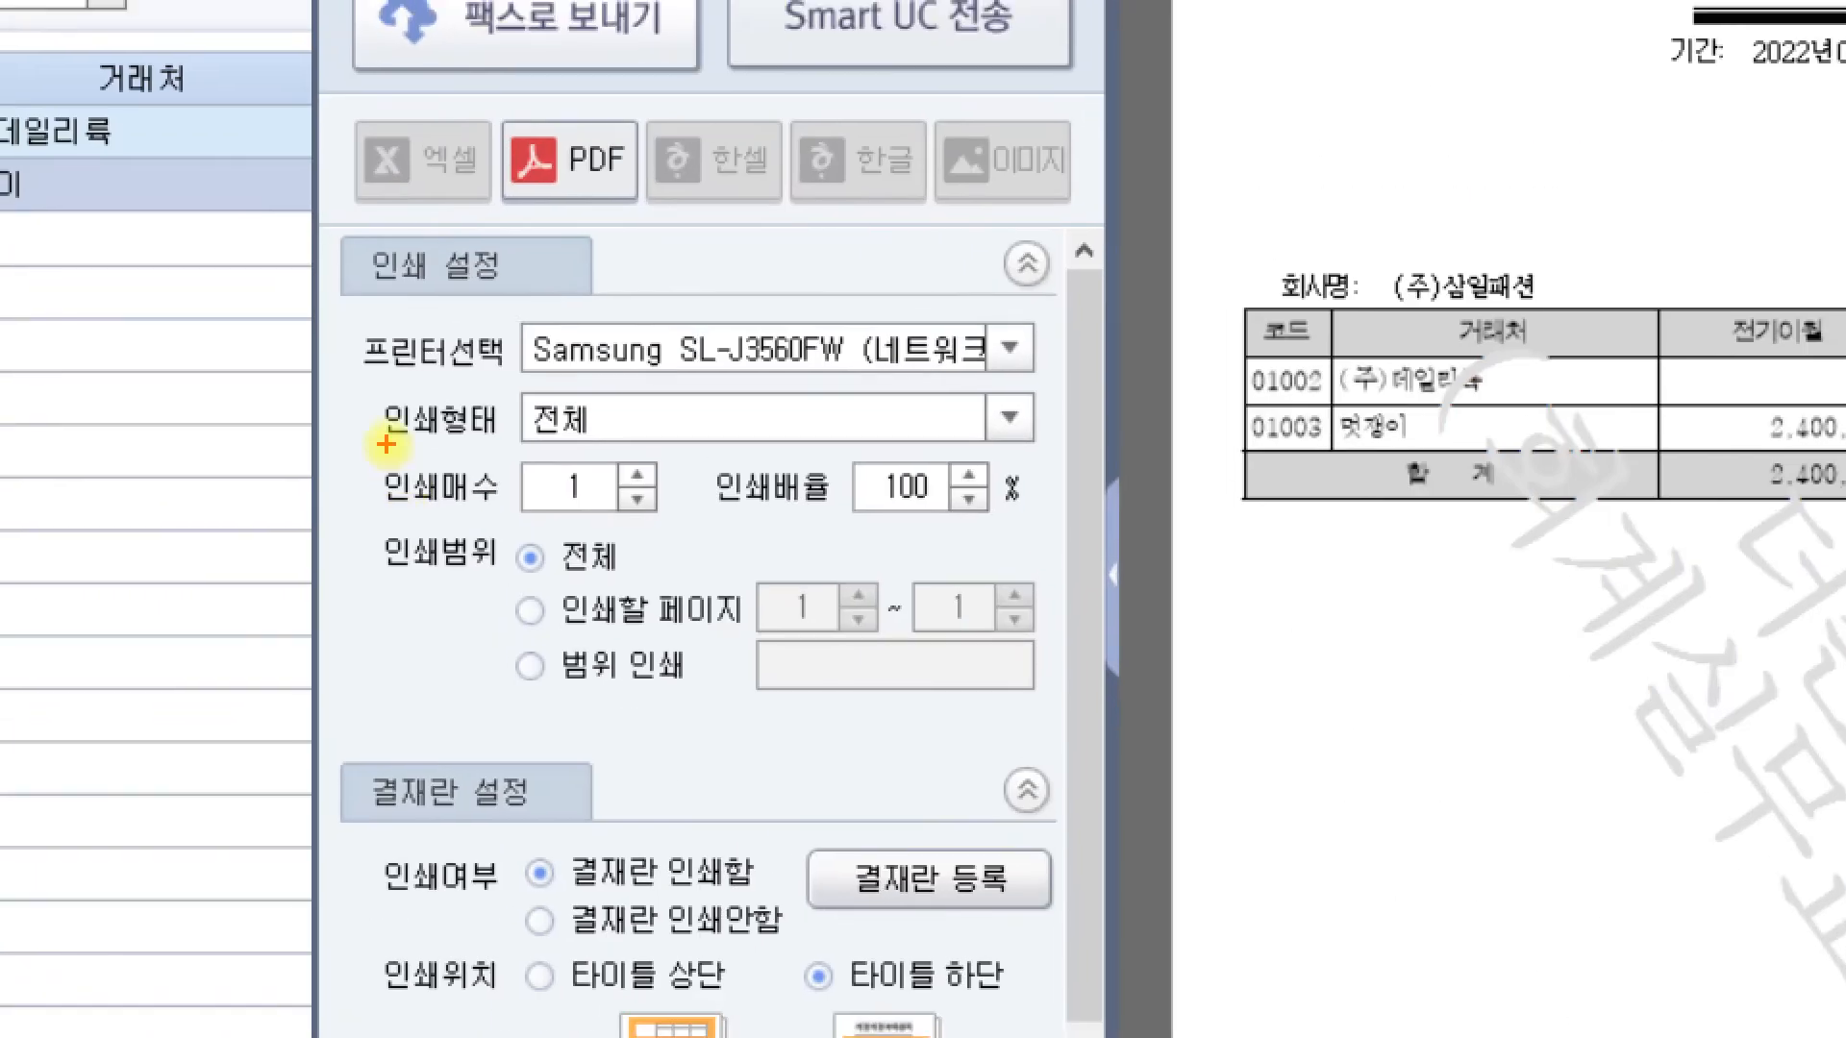
scroll(385, 444, "down", 2)
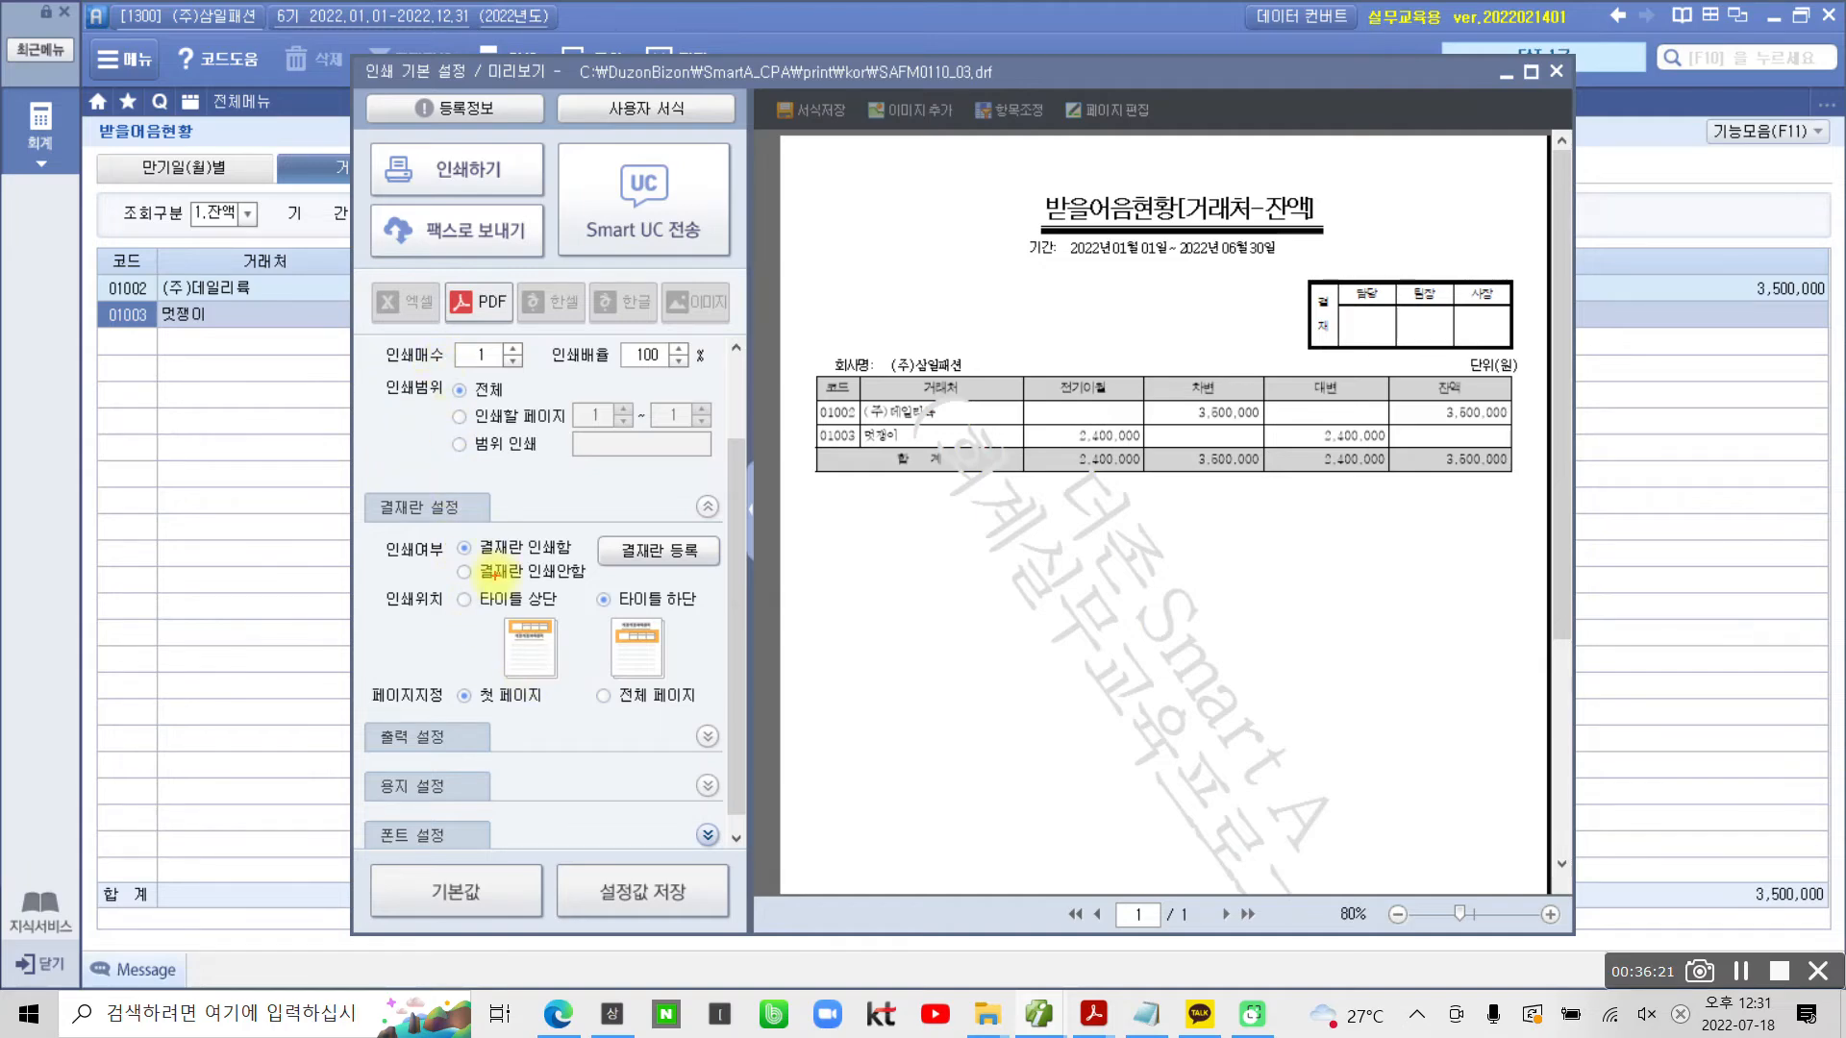
scroll(456, 459, "up", 2)
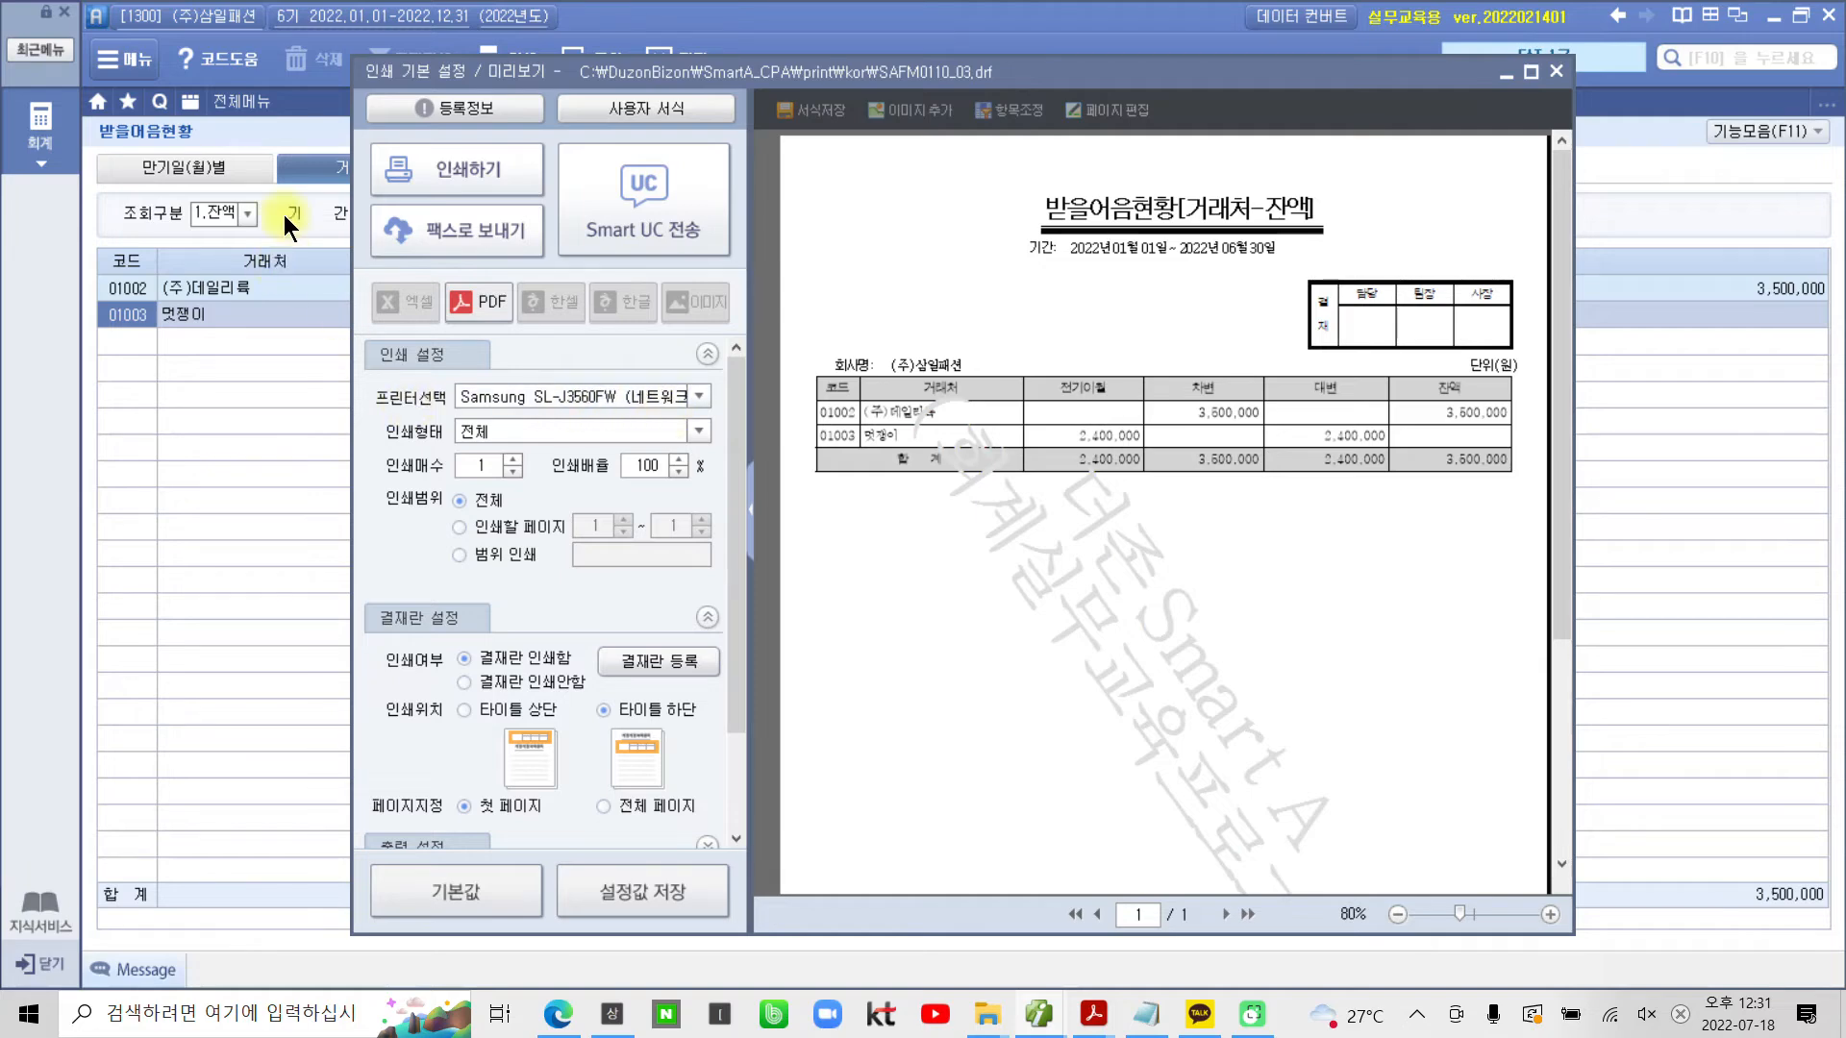
Highlight the 인쇄하기 command and the selected Samsung SL-J3560FW printer in the print settings
left_click_drag(369, 147, 539, 193)
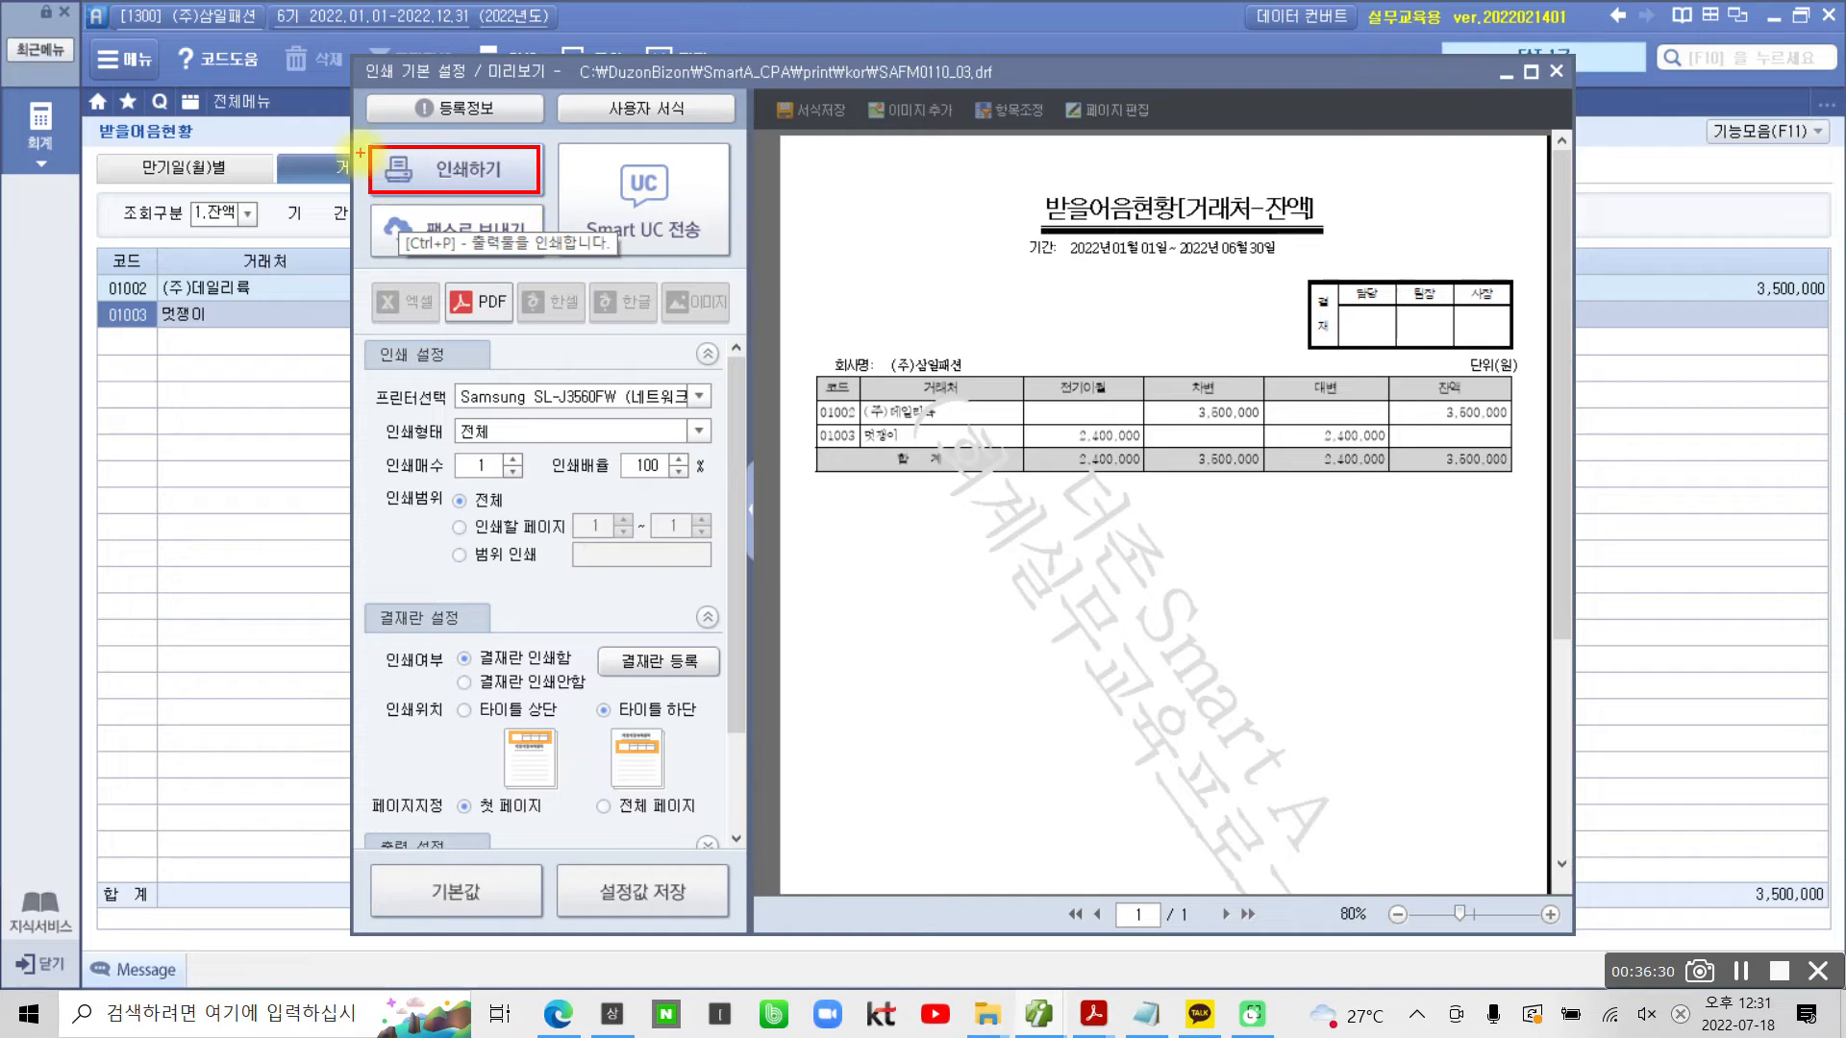
left_click_drag(370, 152, 421, 143)
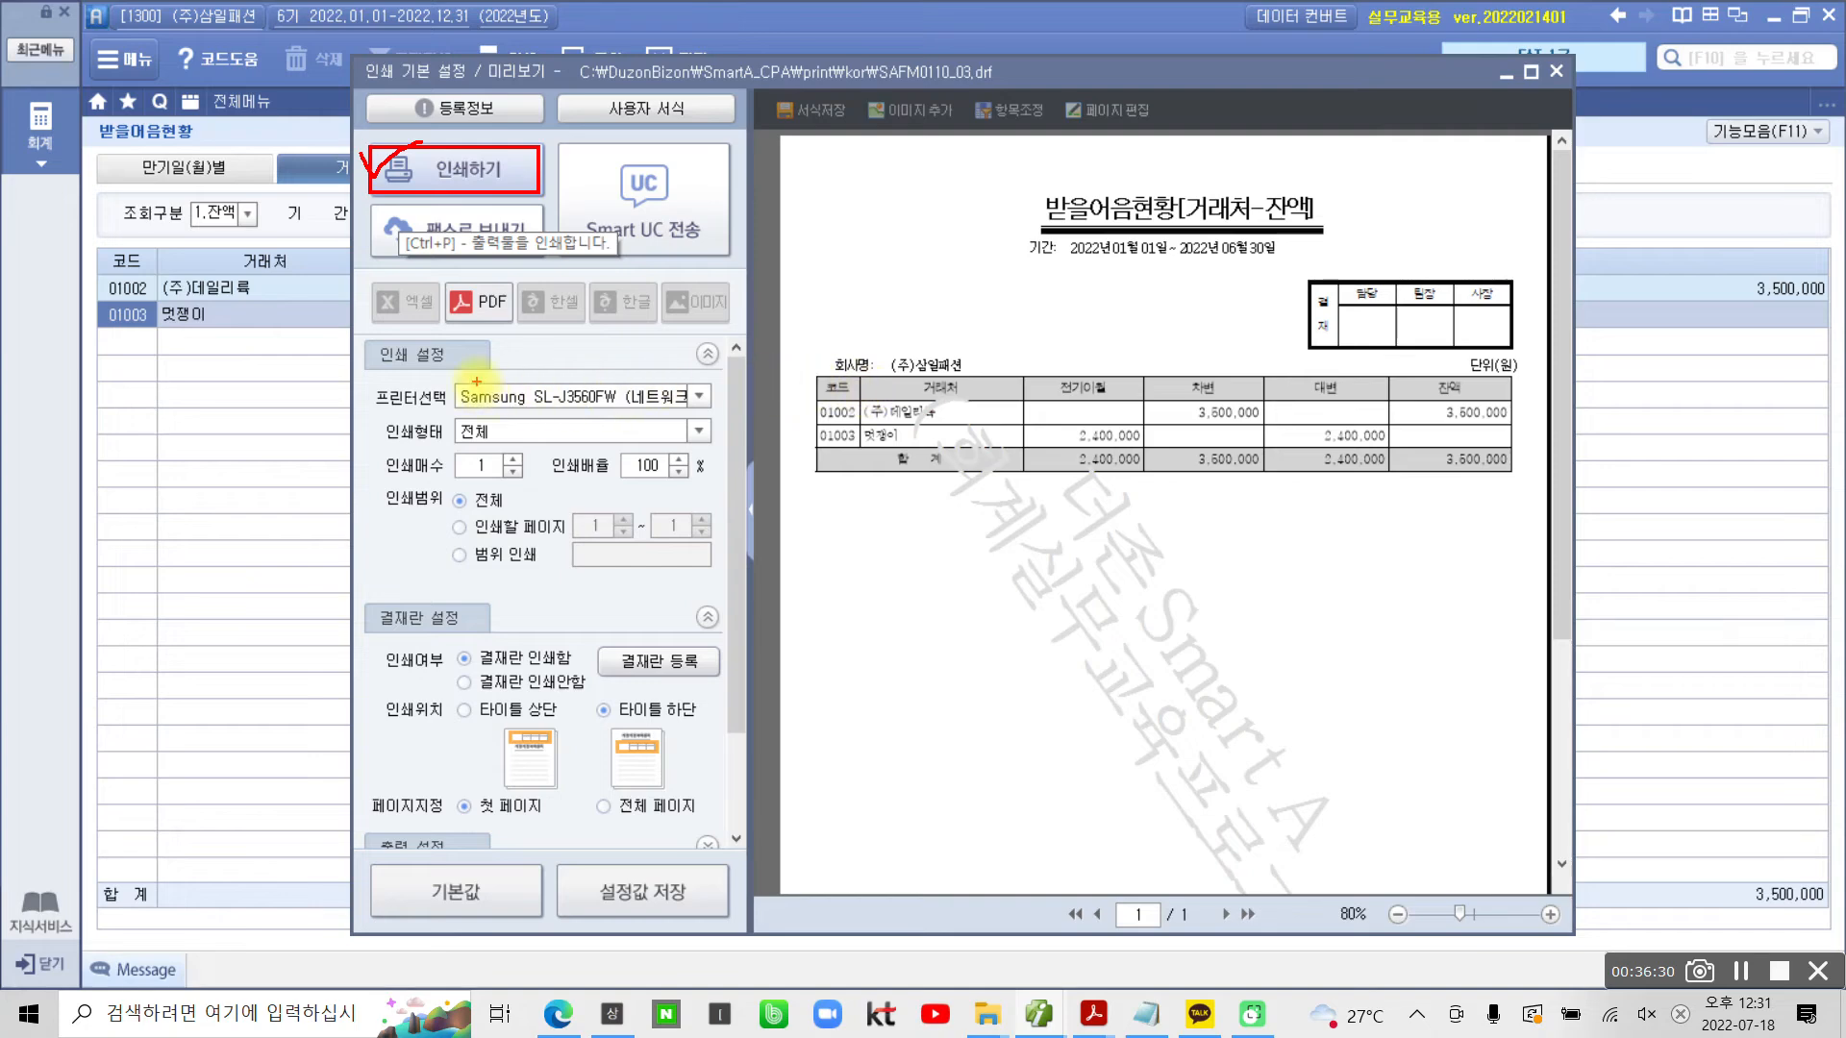
mouse_move(453, 377)
left_mouse_down()
mouse_move(471, 413)
mouse_move(615, 417)
mouse_move(644, 393)
mouse_move(422, 370)
mouse_move(440, 411)
left_mouse_up()
left_click_drag(501, 357, 550, 363)
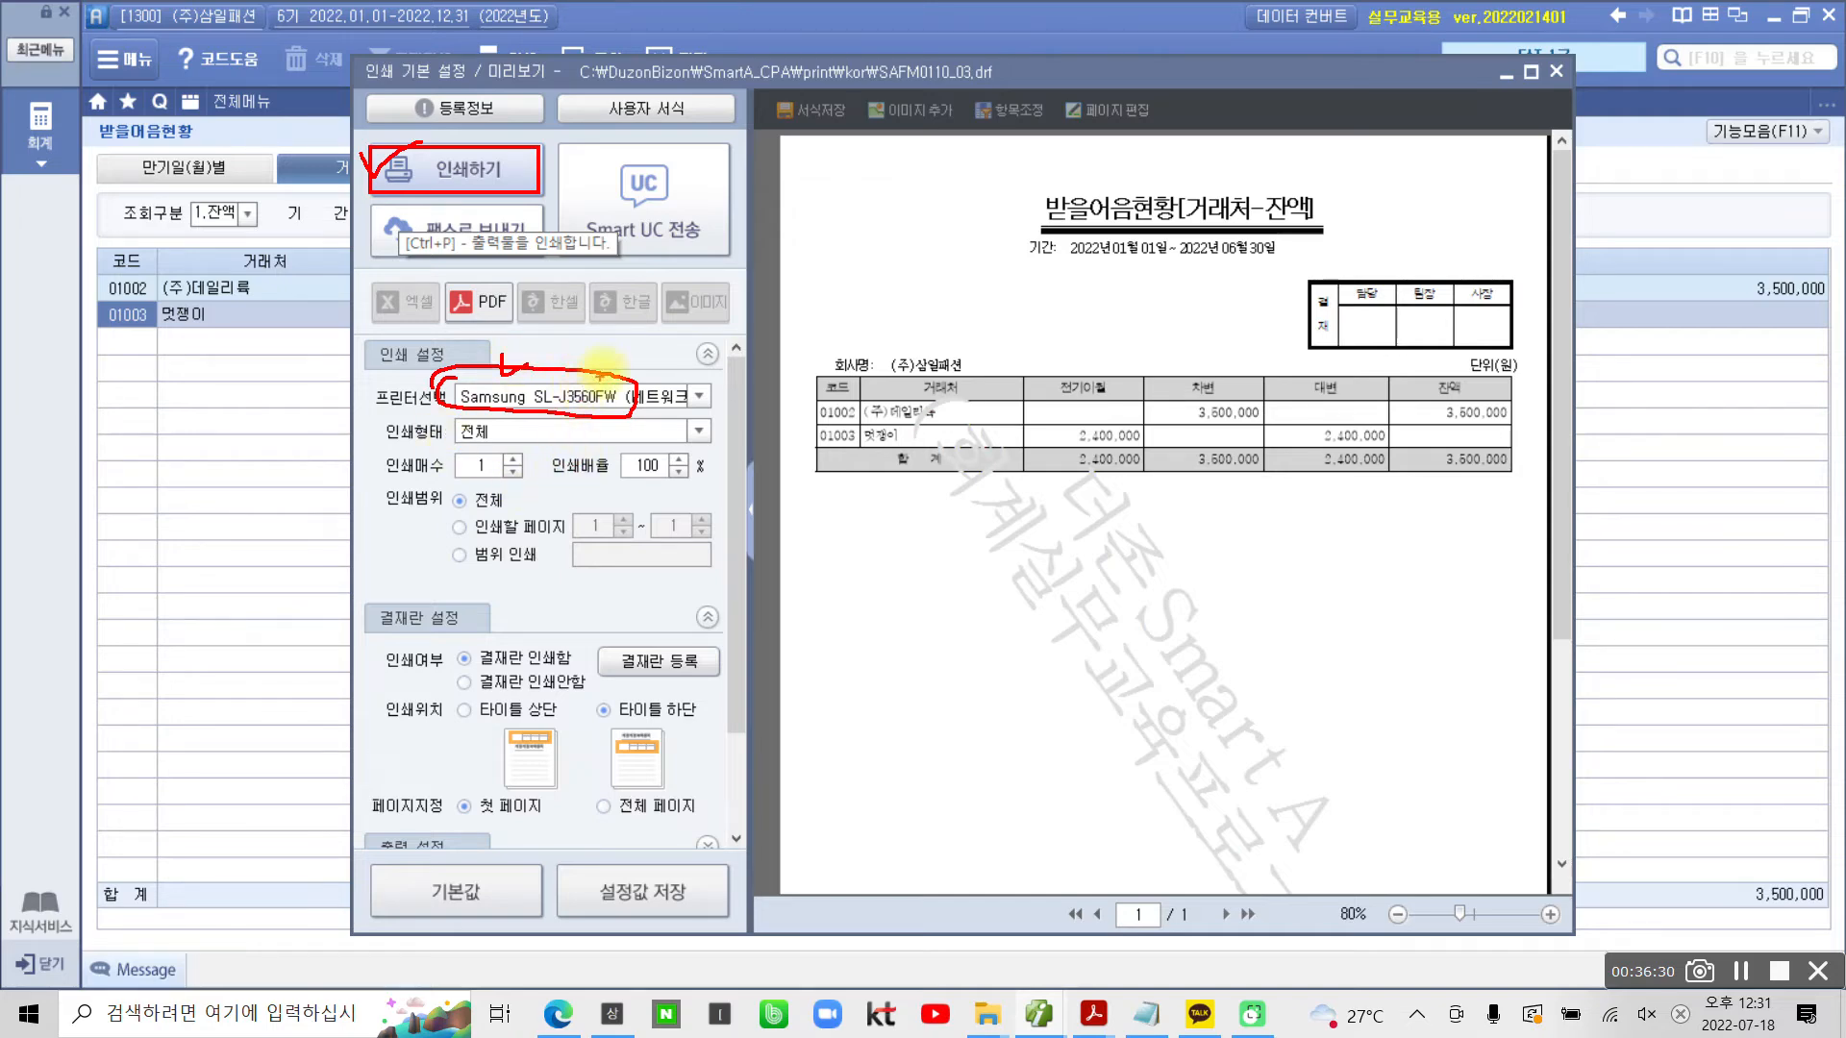
key("Escape")
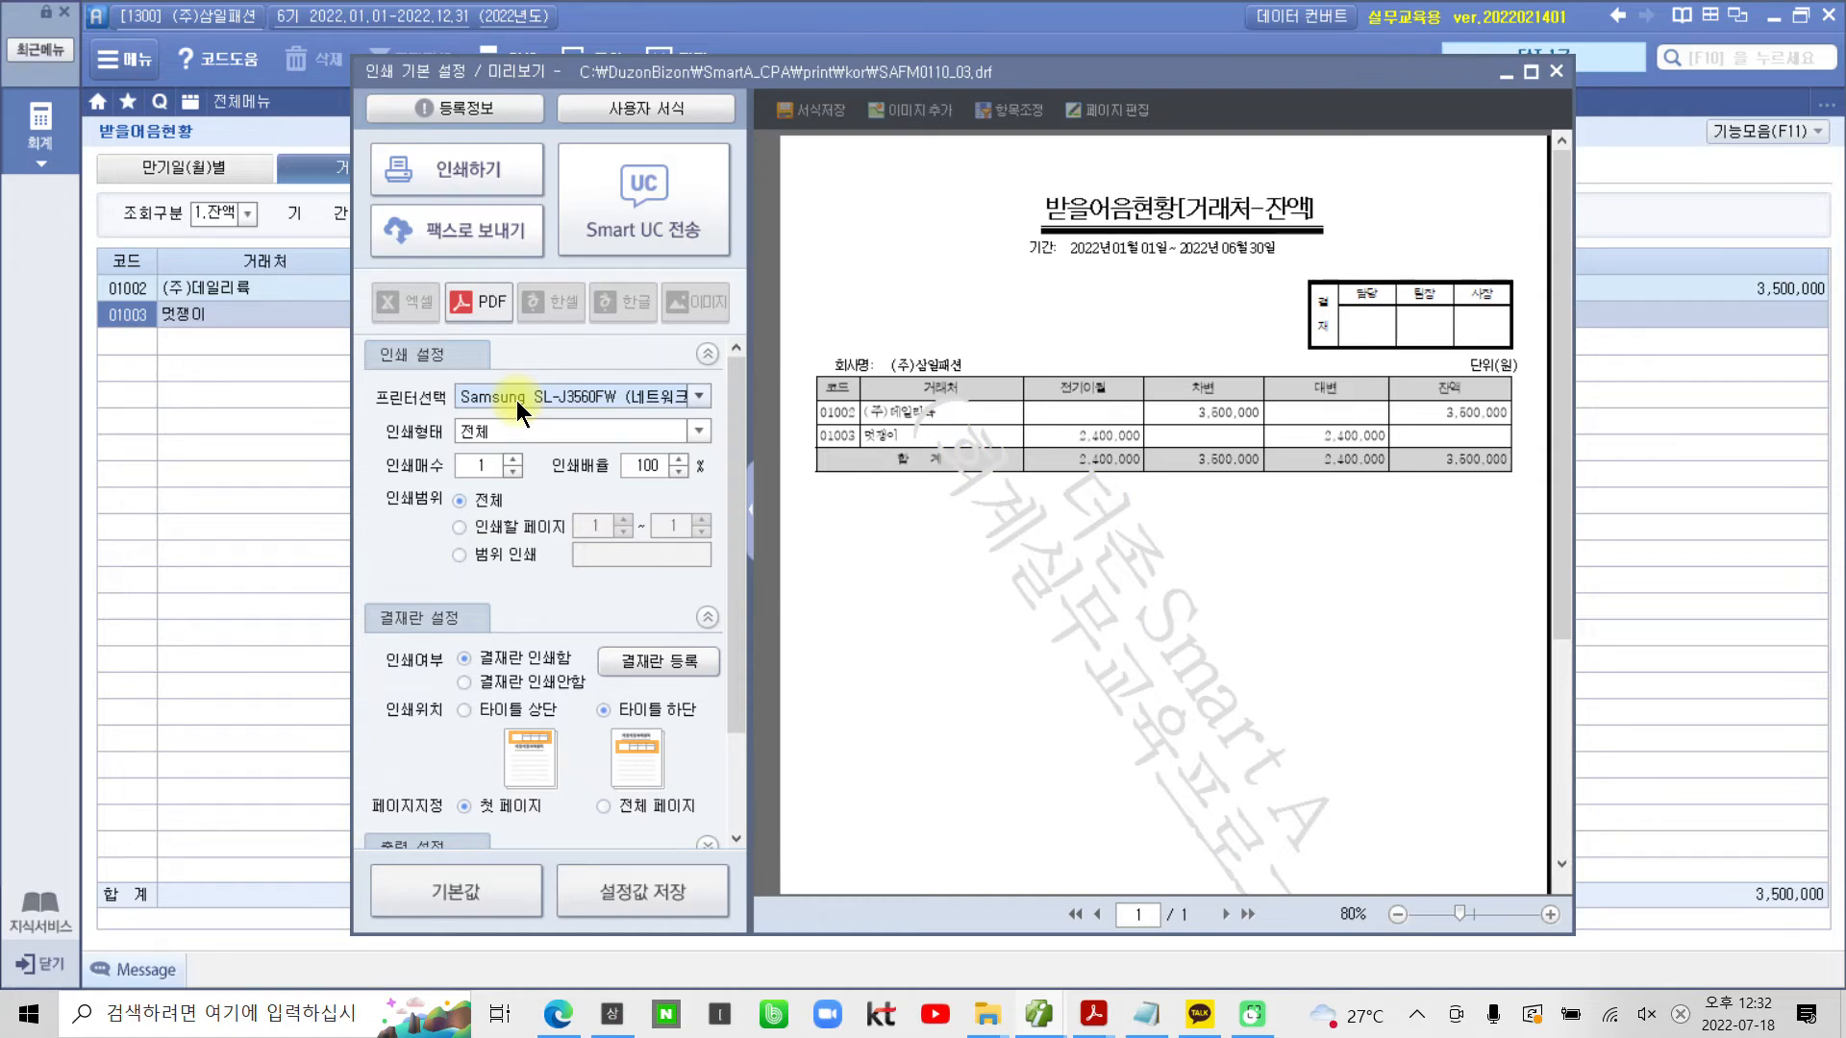
Close the print preview and reopen it from the by-customer 받을어음현황 report
left_click(1556, 71)
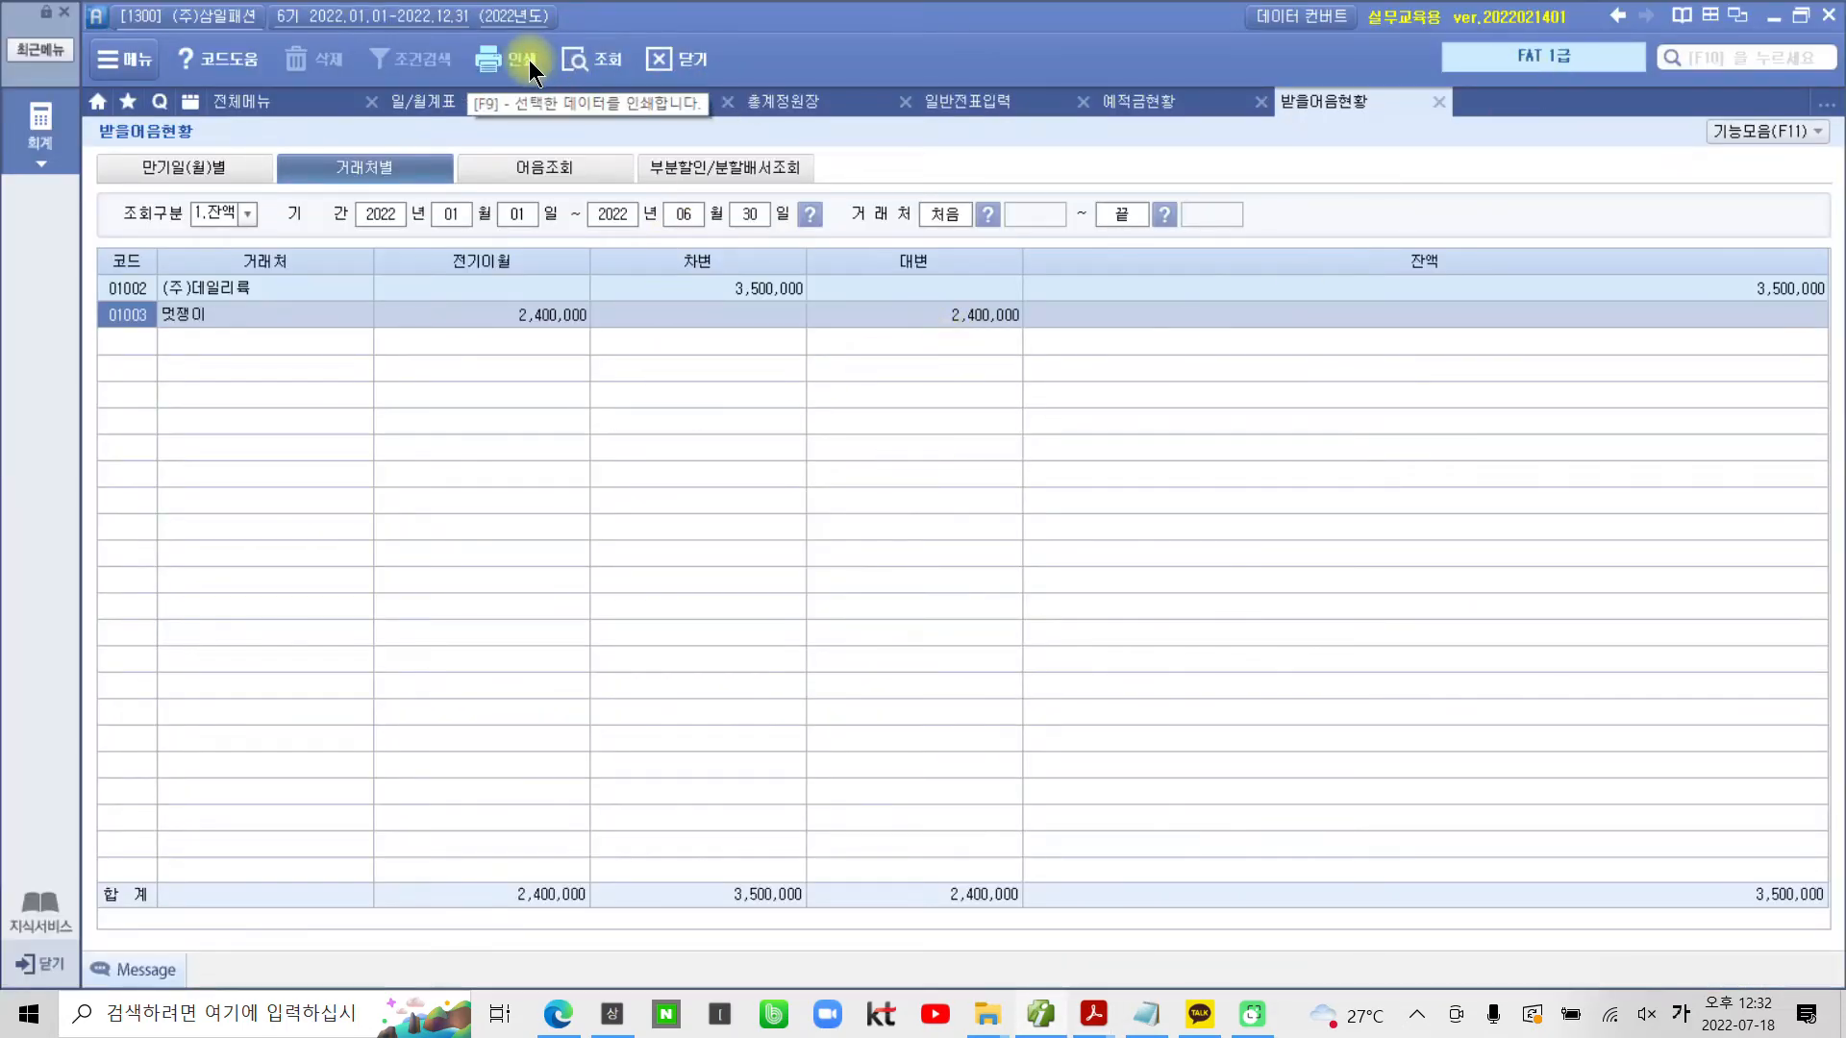
left_click(486, 62)
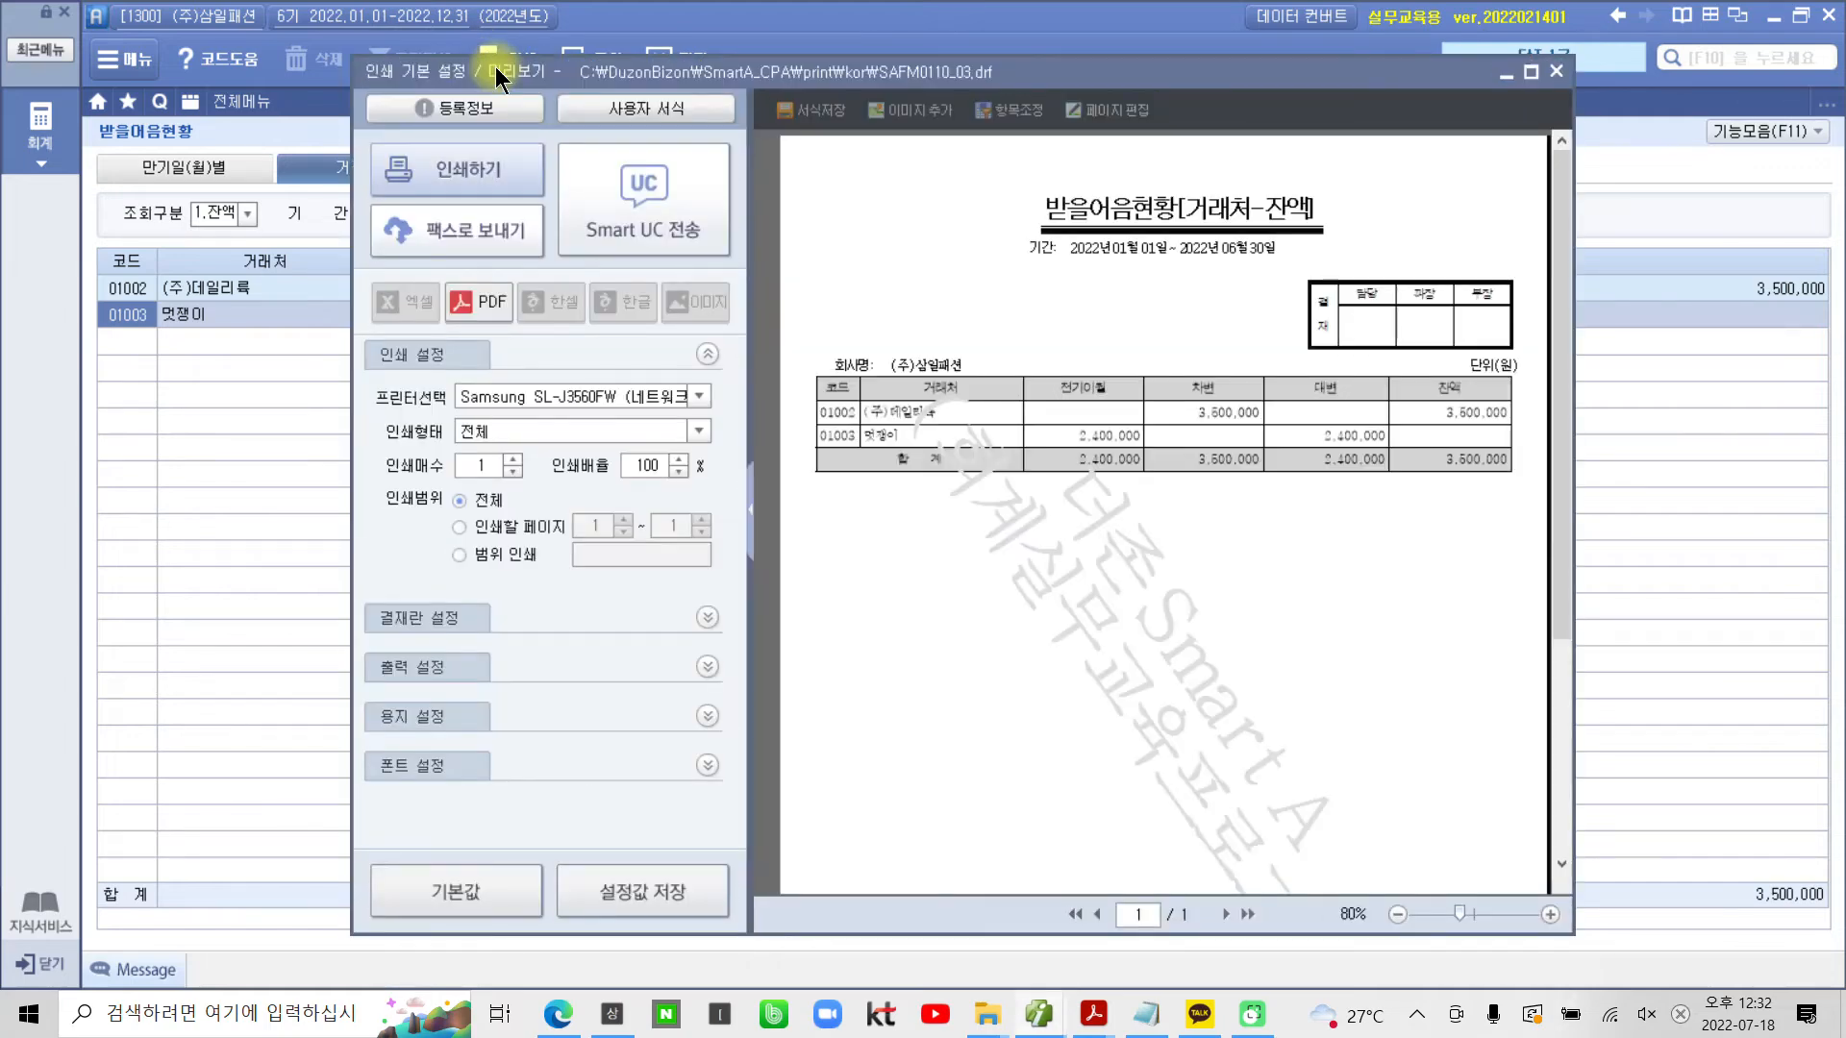
Mark the 결재란, 출력, 용지 and 폰트 설정 sections in the print settings, clear the markings and close the print preview
left_click_drag(354, 570, 727, 813)
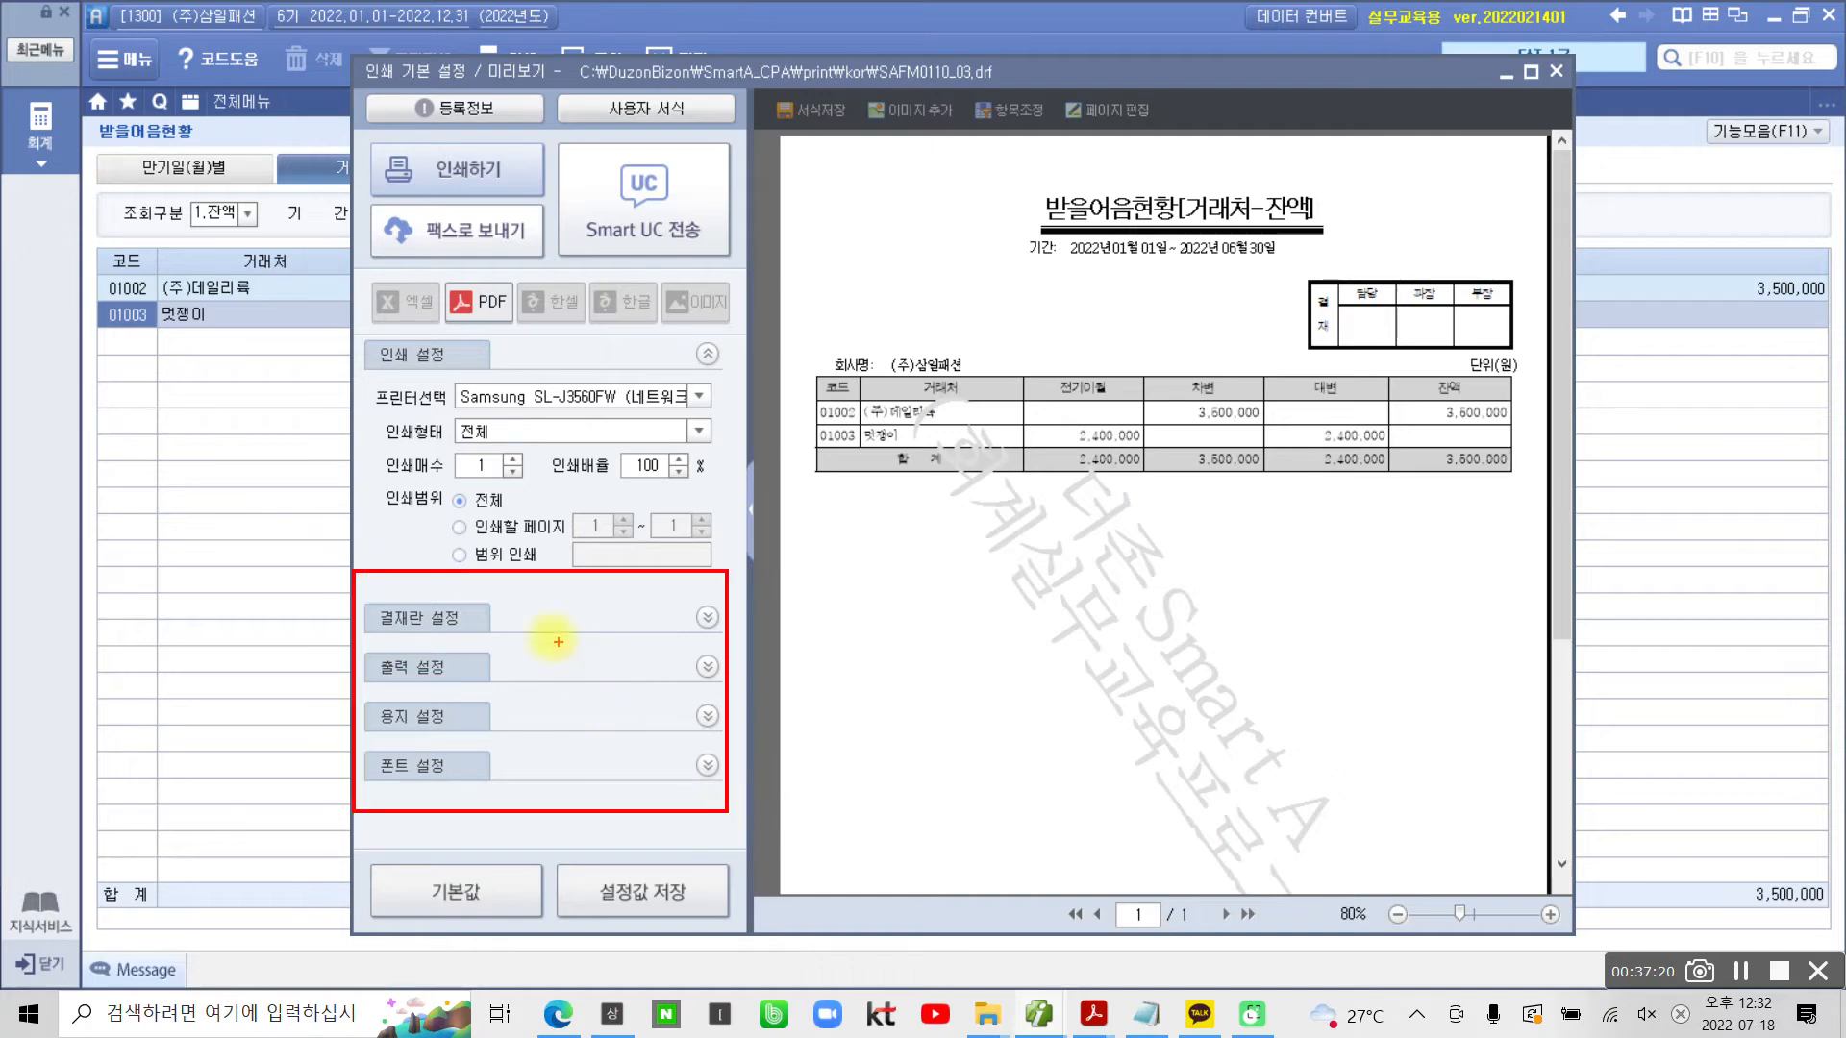
mouse_move(509, 588)
left_mouse_down()
mouse_move(555, 607)
mouse_move(516, 654)
mouse_move(549, 637)
left_mouse_up()
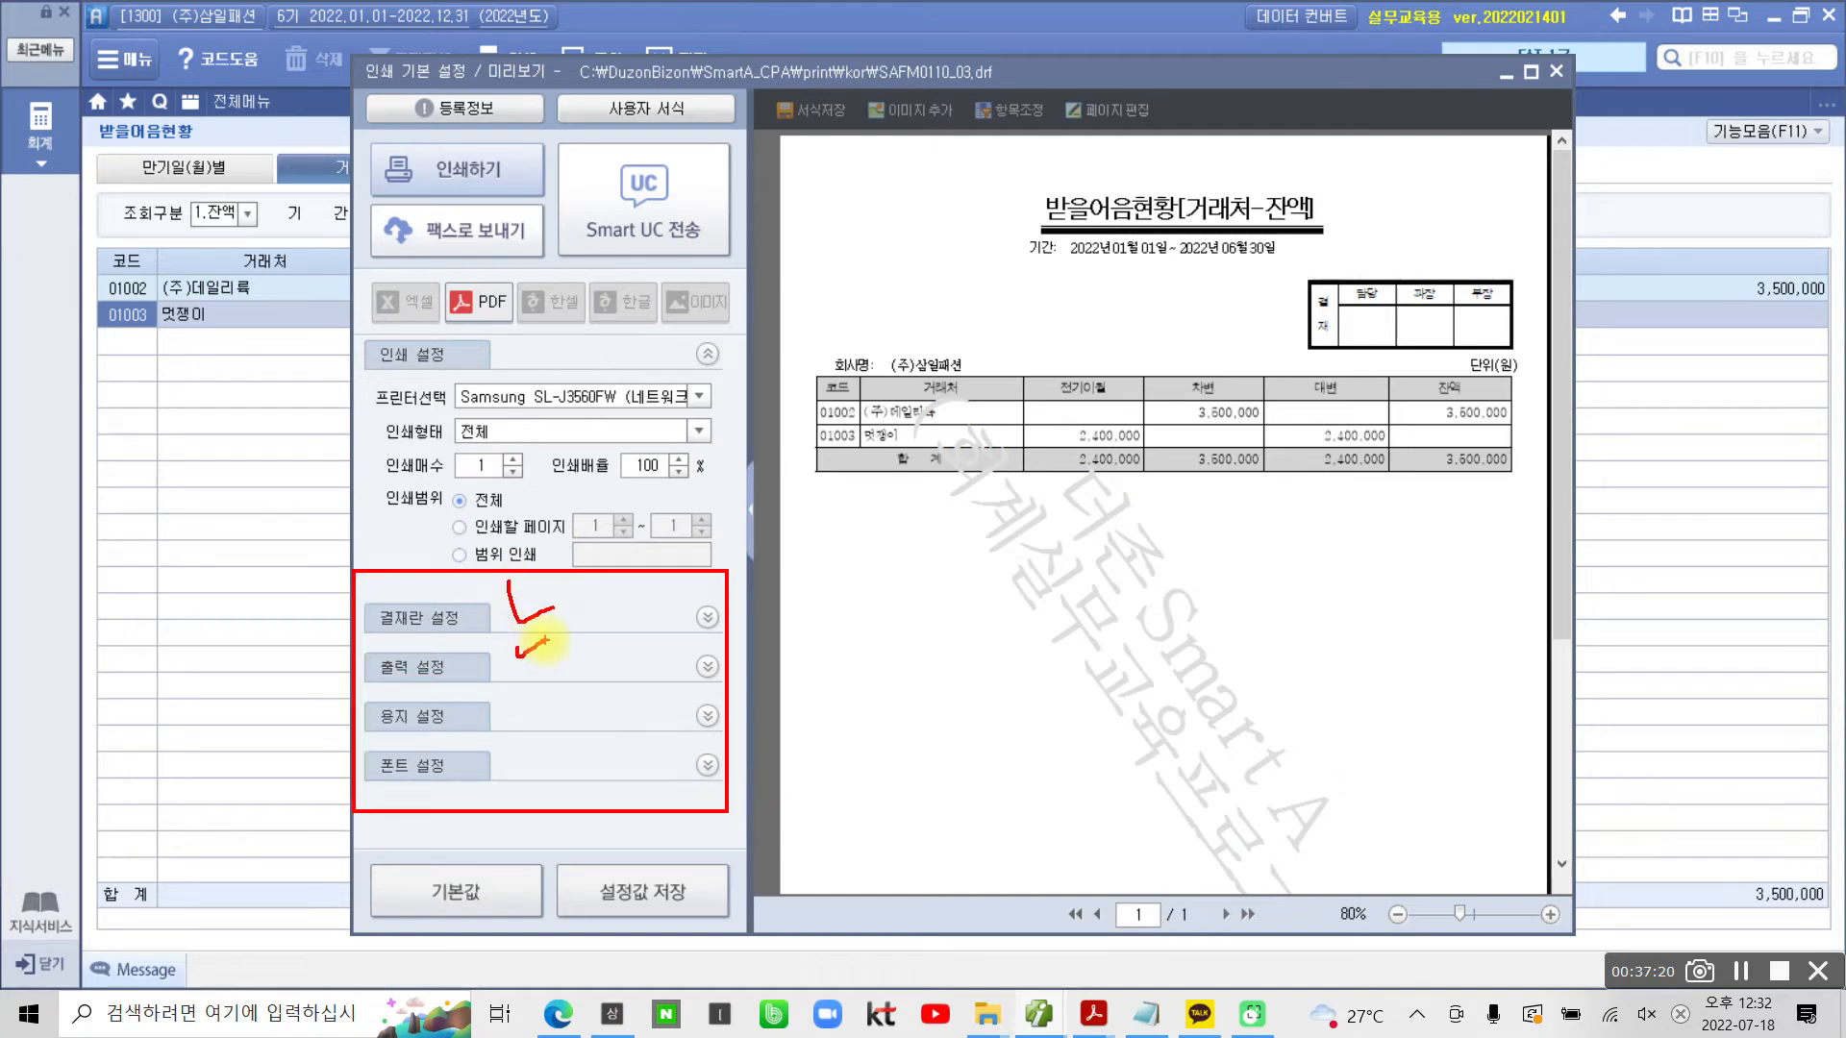
key("Escape")
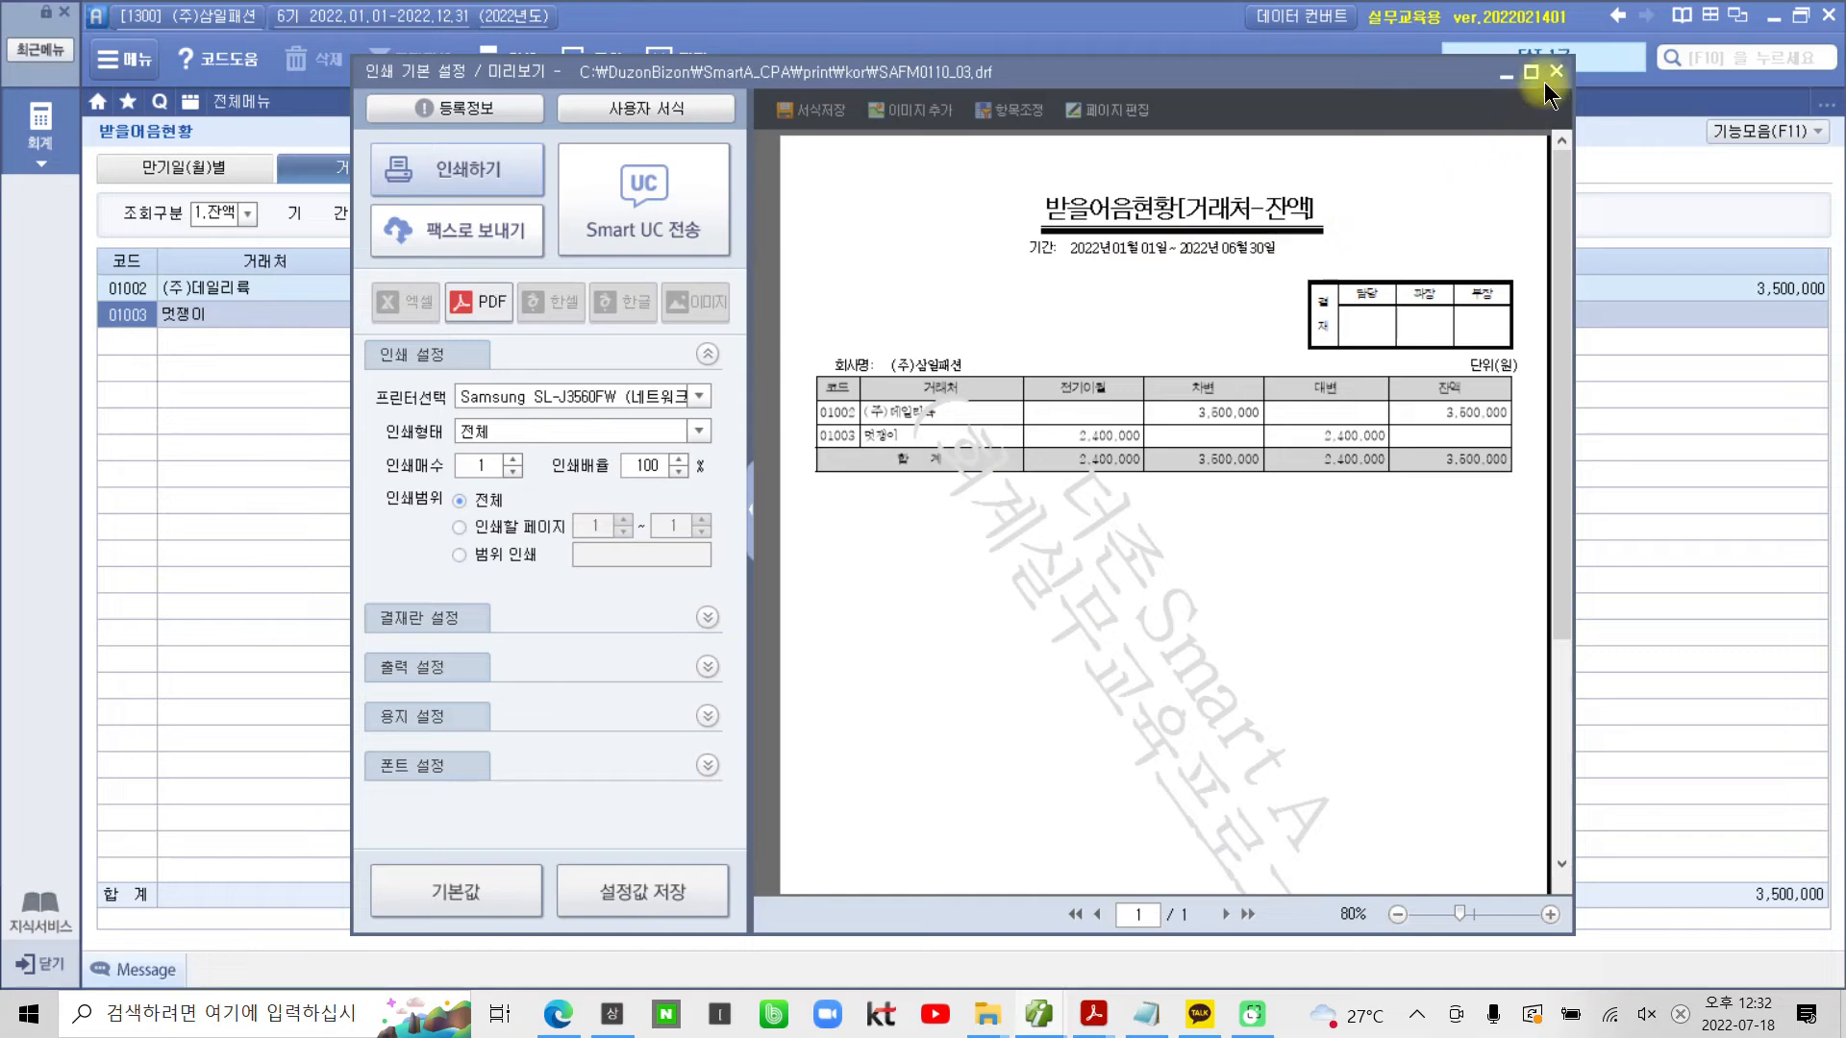
left_click(1545, 79)
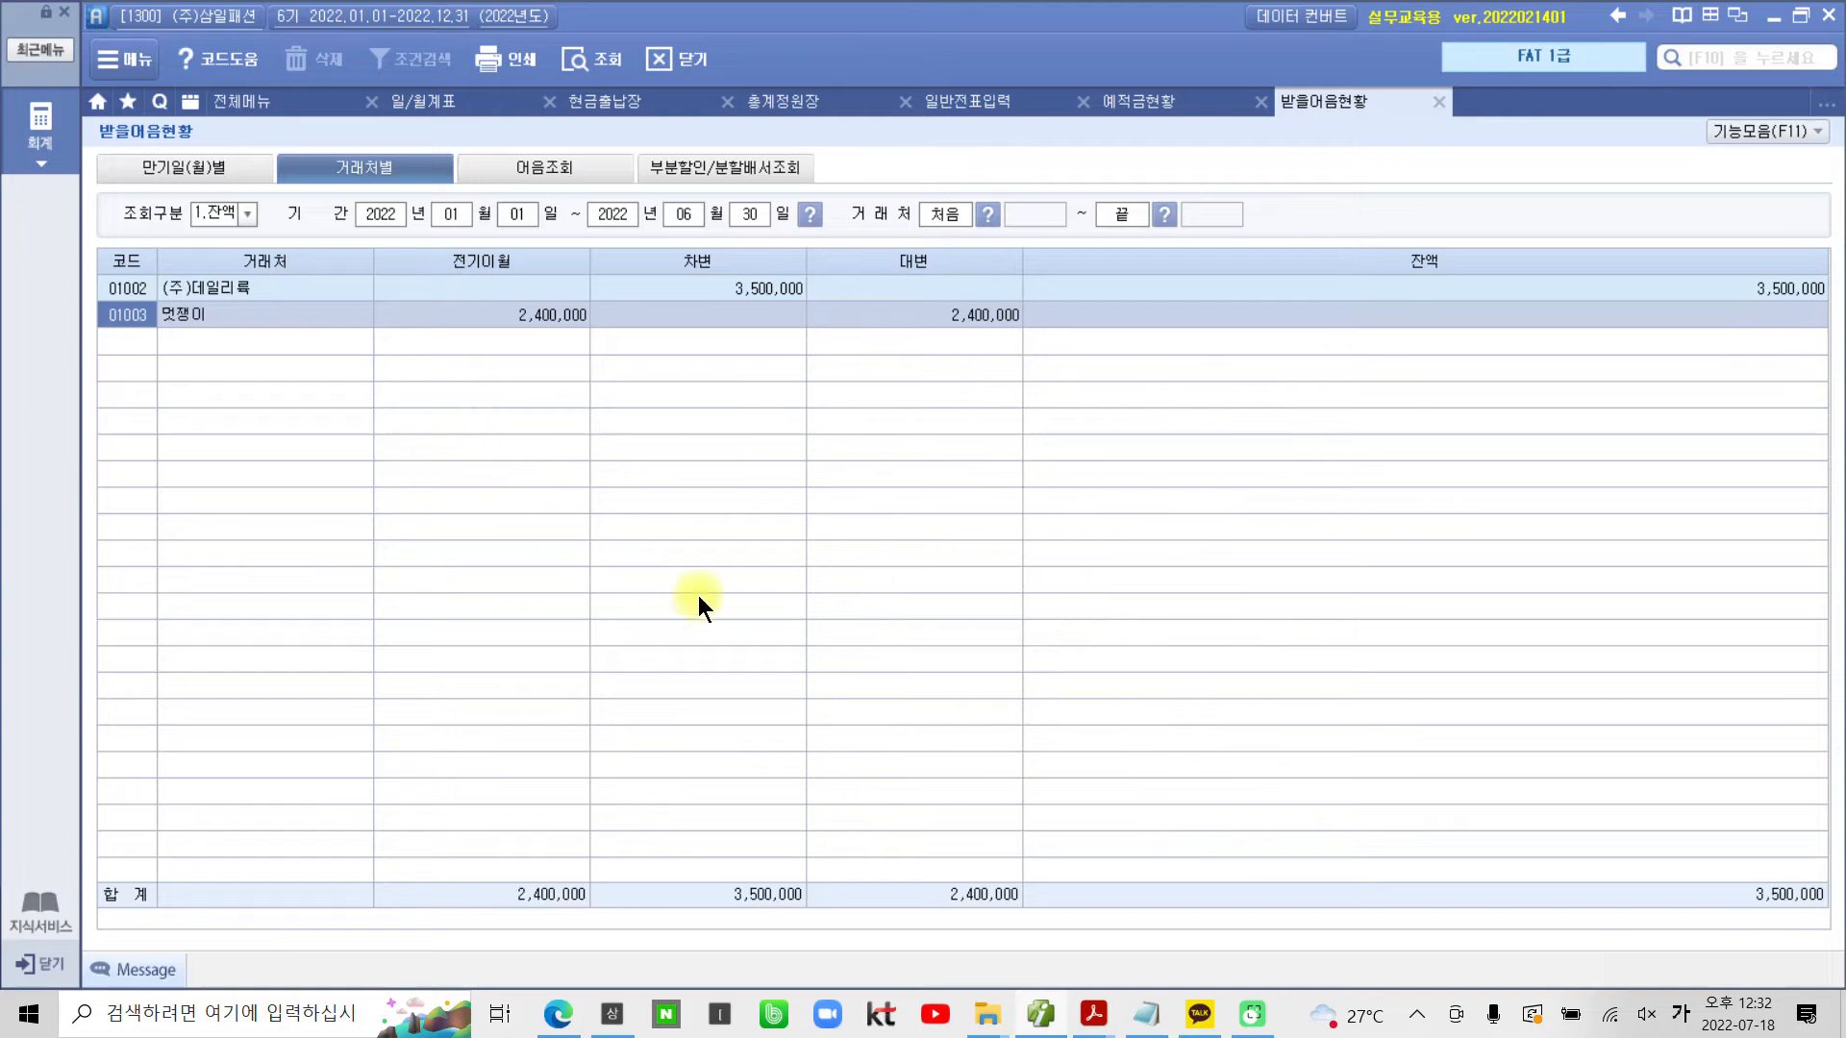
Switch to the textbook PDF in Acrobat Reader and highlight 거래처별 지급어음현황 and 2.내용 in 수행 2 of section 4
mouse_move(1093, 1014)
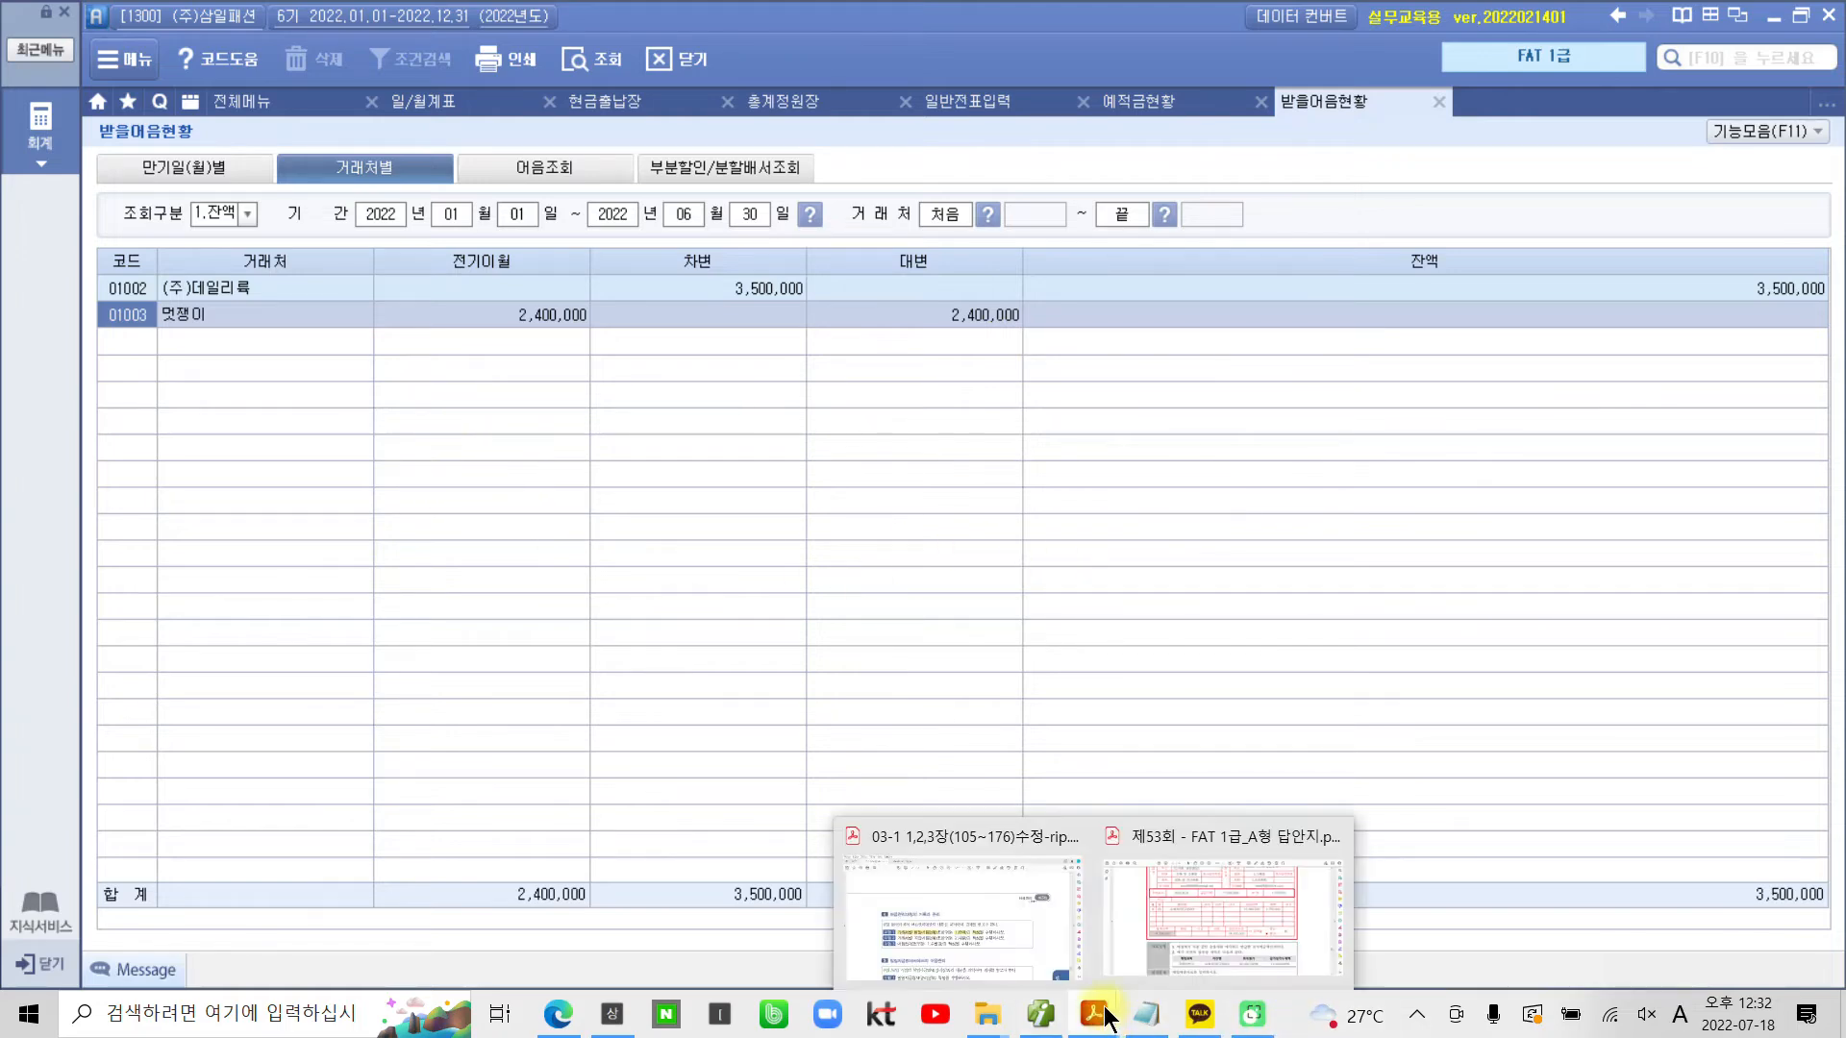
left_click(948, 932)
scroll(951, 800, "down", 2)
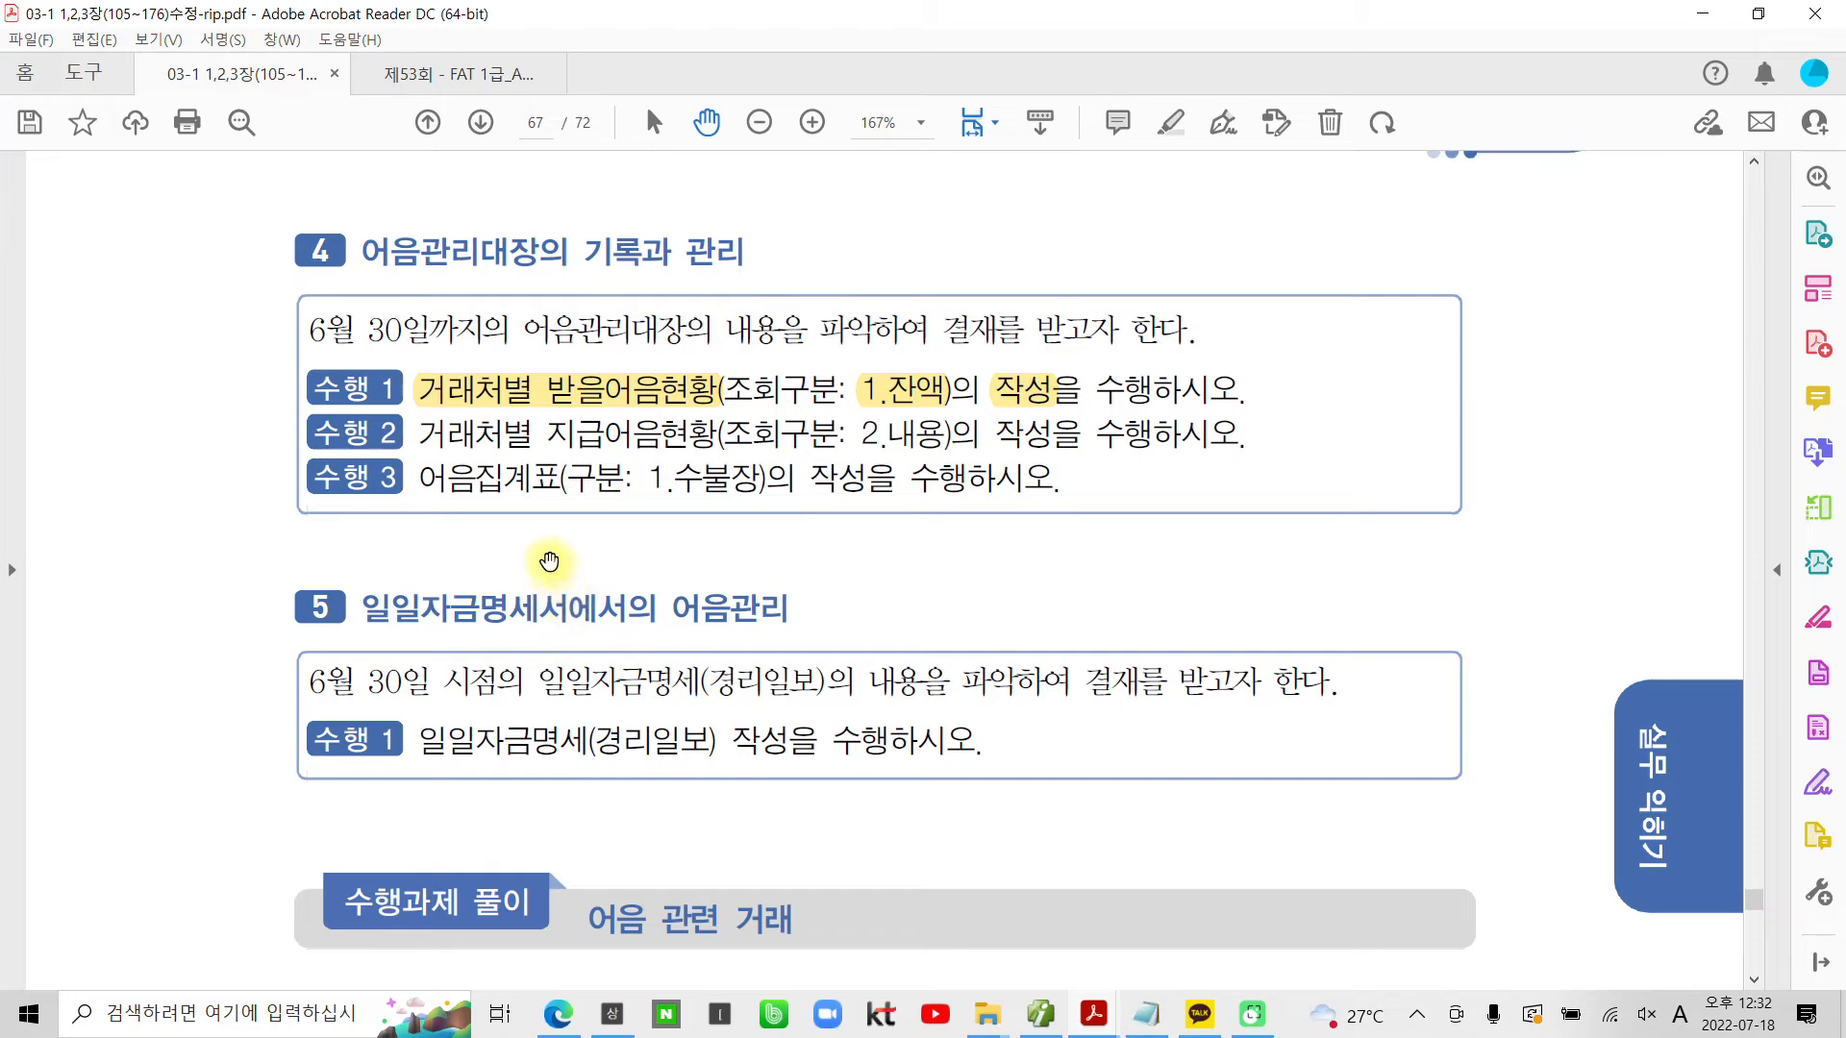
left_click_drag(420, 434, 692, 436)
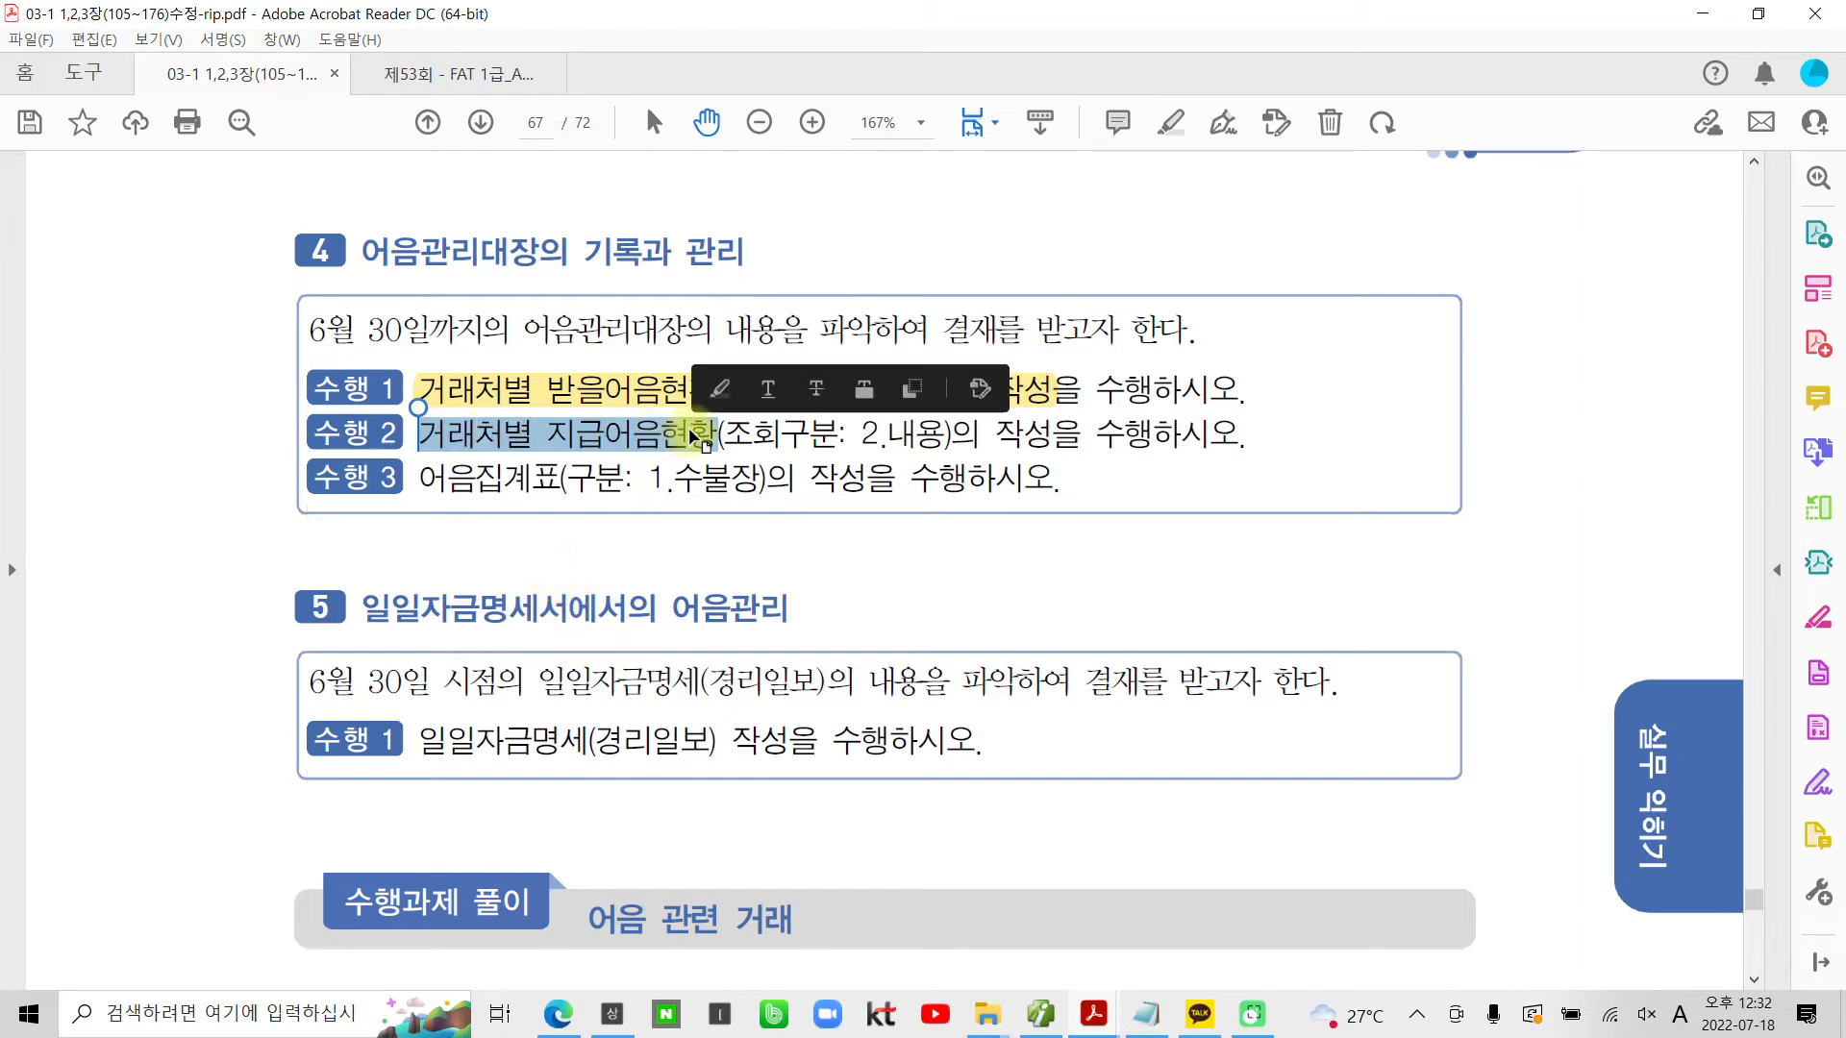
right_click(692, 436)
left_click(782, 623)
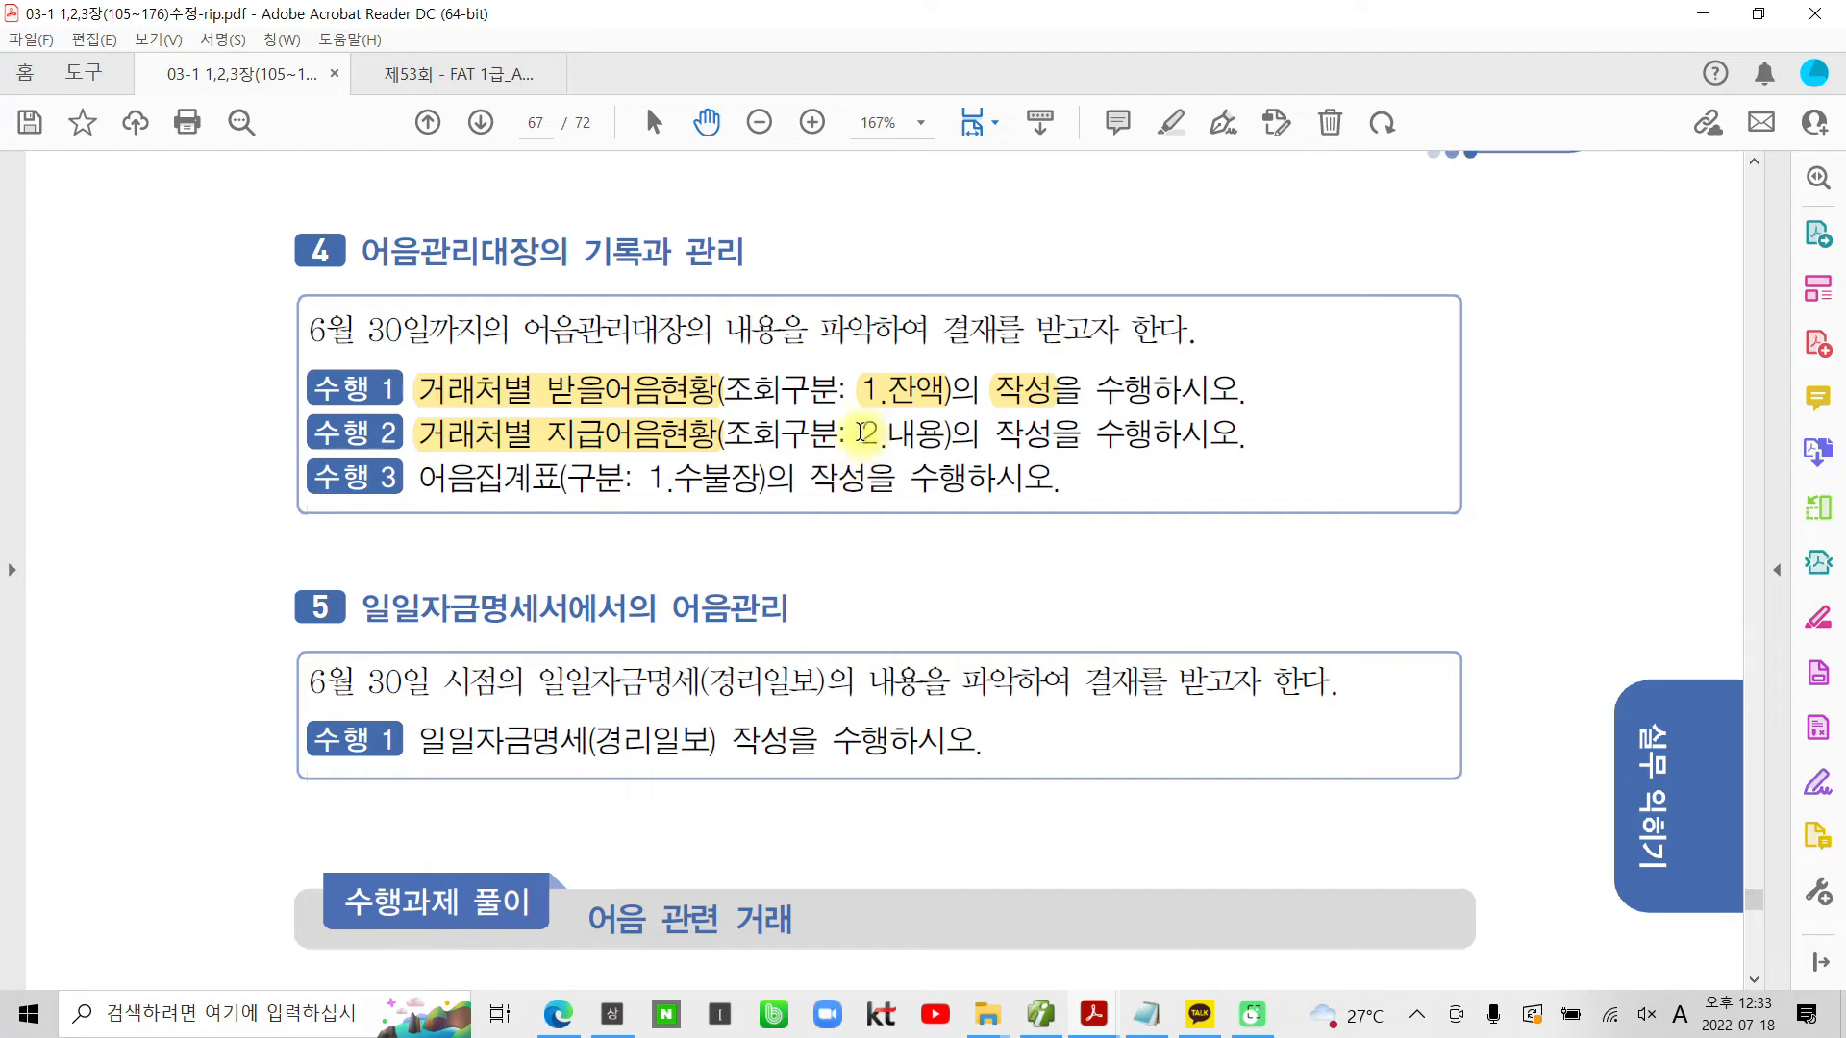
left_click_drag(862, 434, 937, 434)
right_click(937, 435)
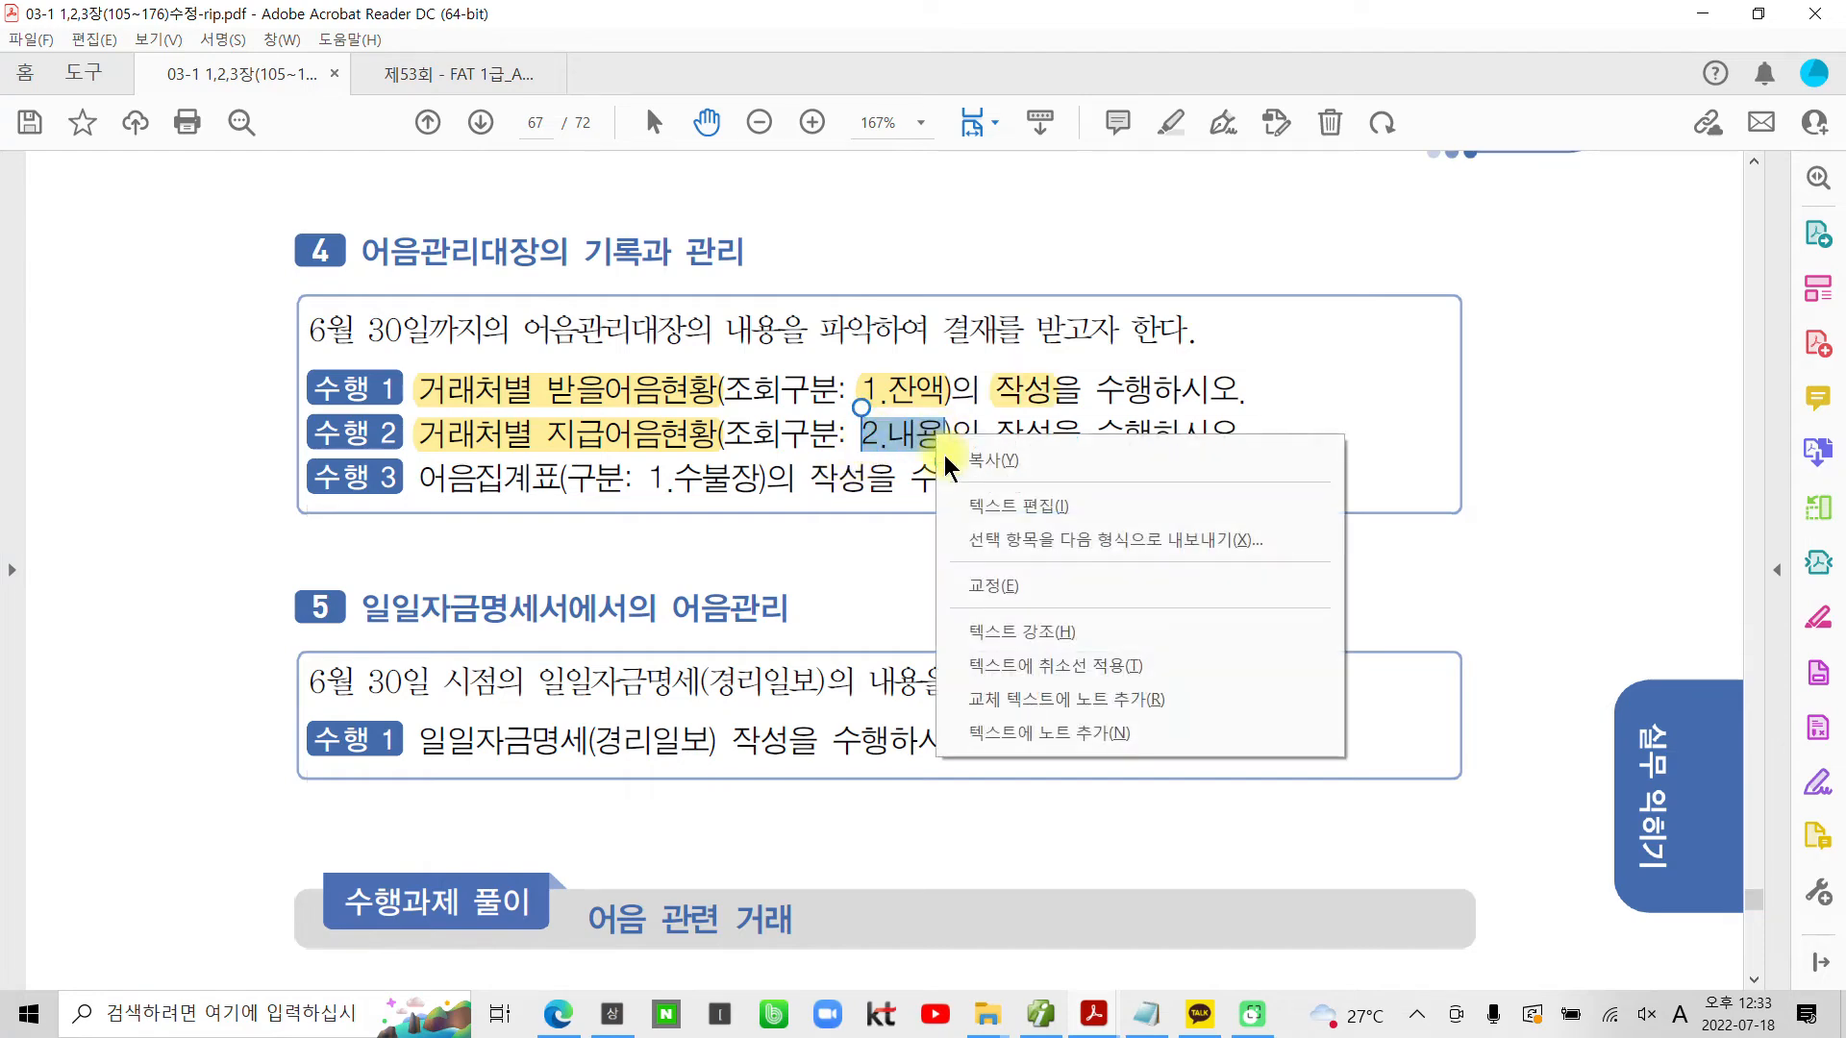
left_click(1019, 632)
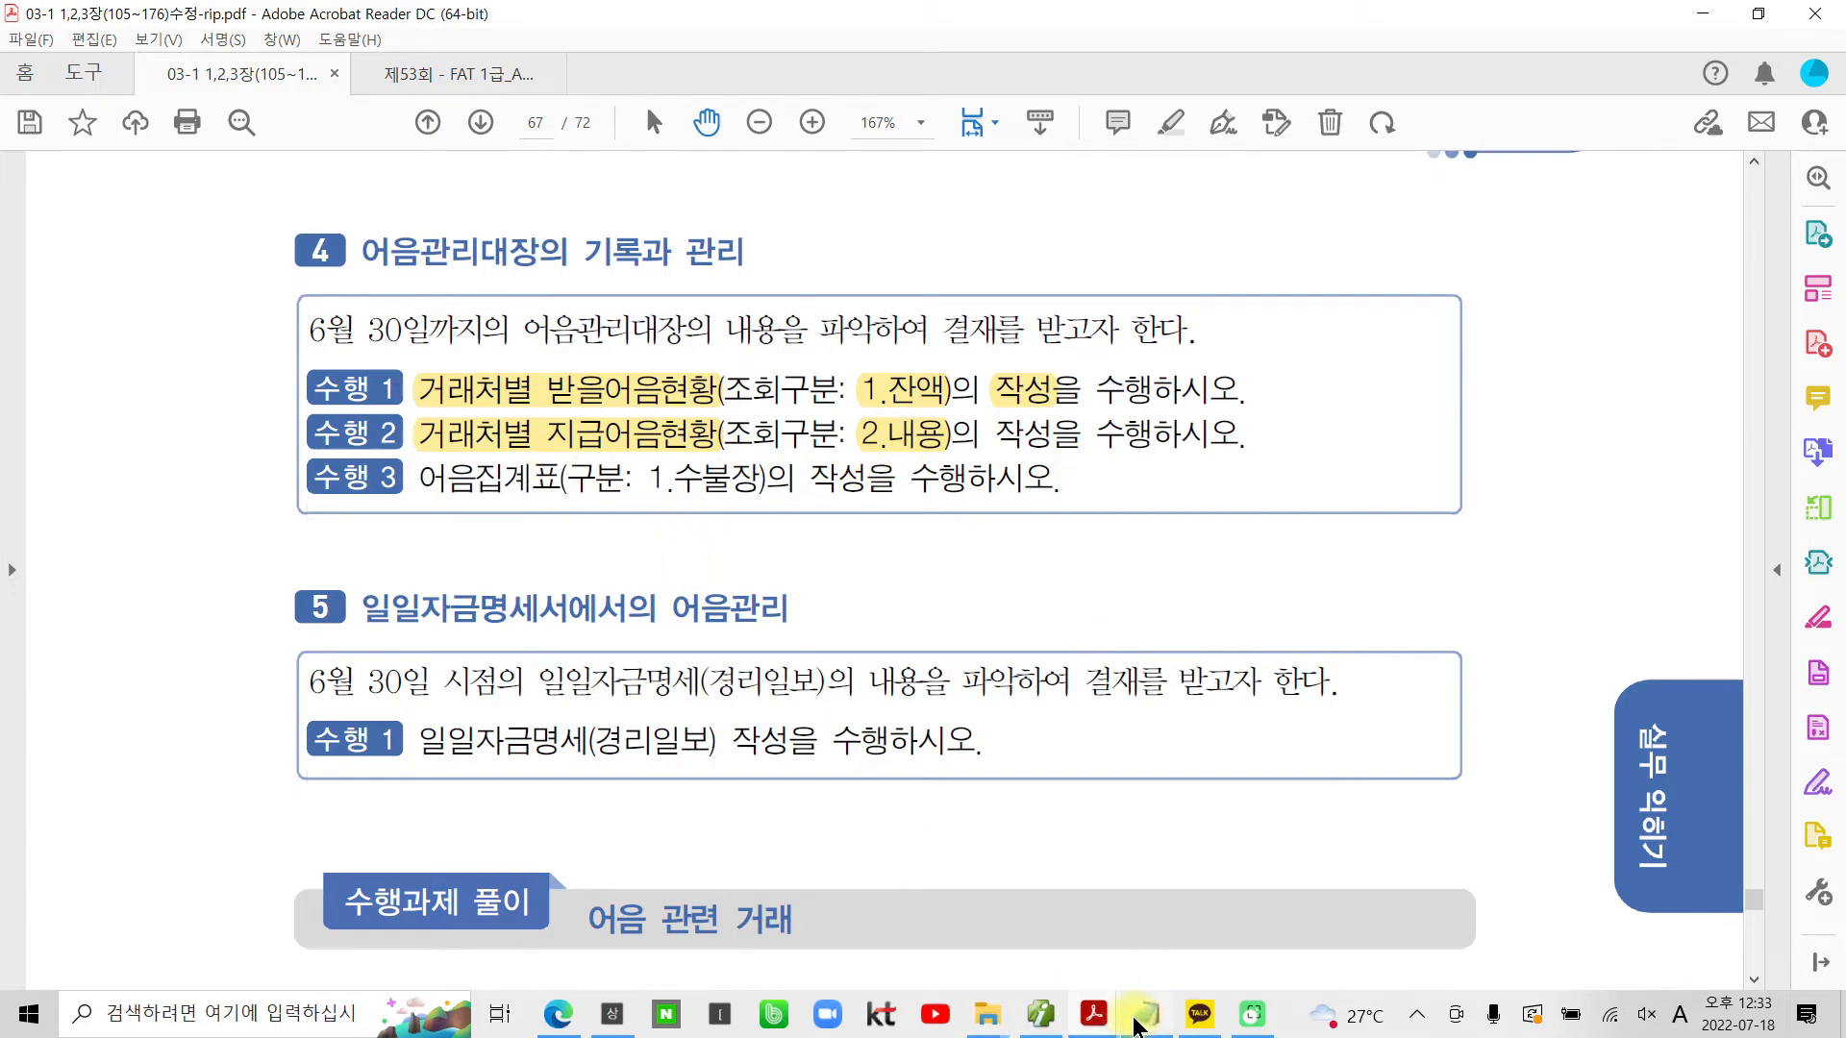
Return to Smart A, close the 받을어음현황 report and open the by-customer (거래처별) view of 지급어음현황
left_click(1141, 1019)
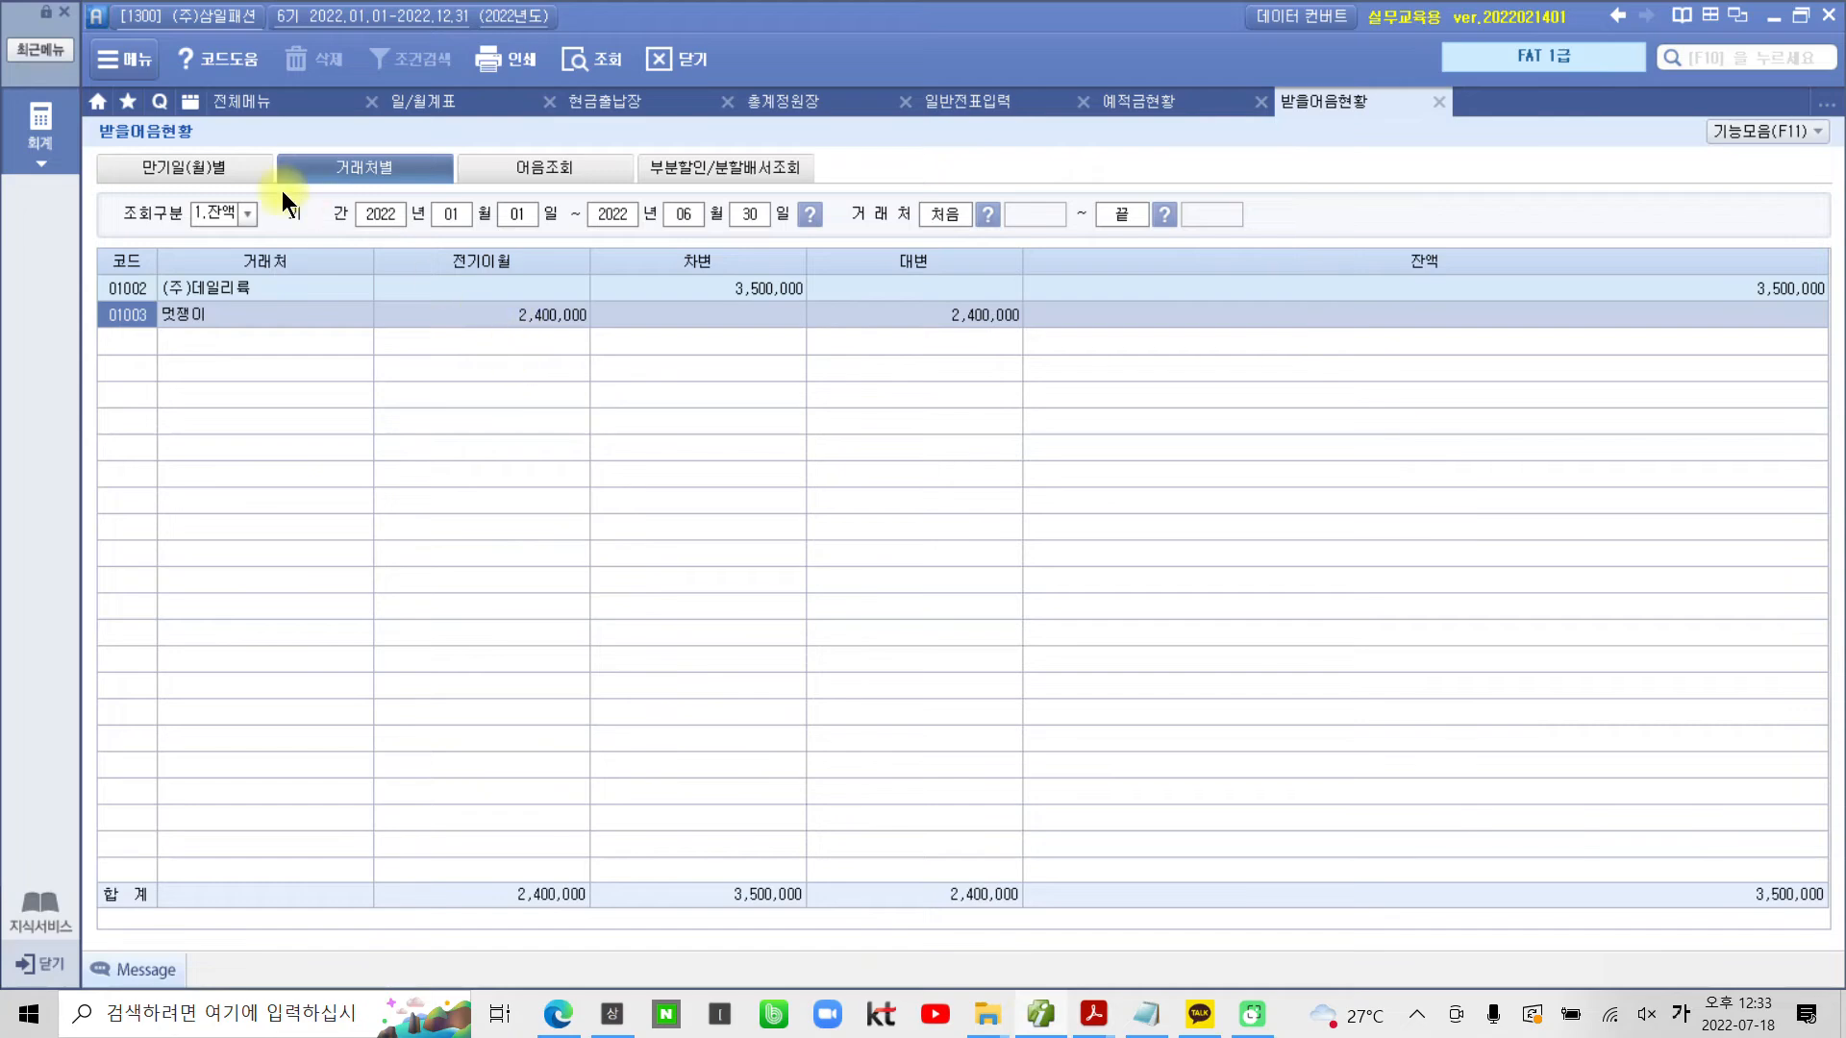
left_click(1438, 101)
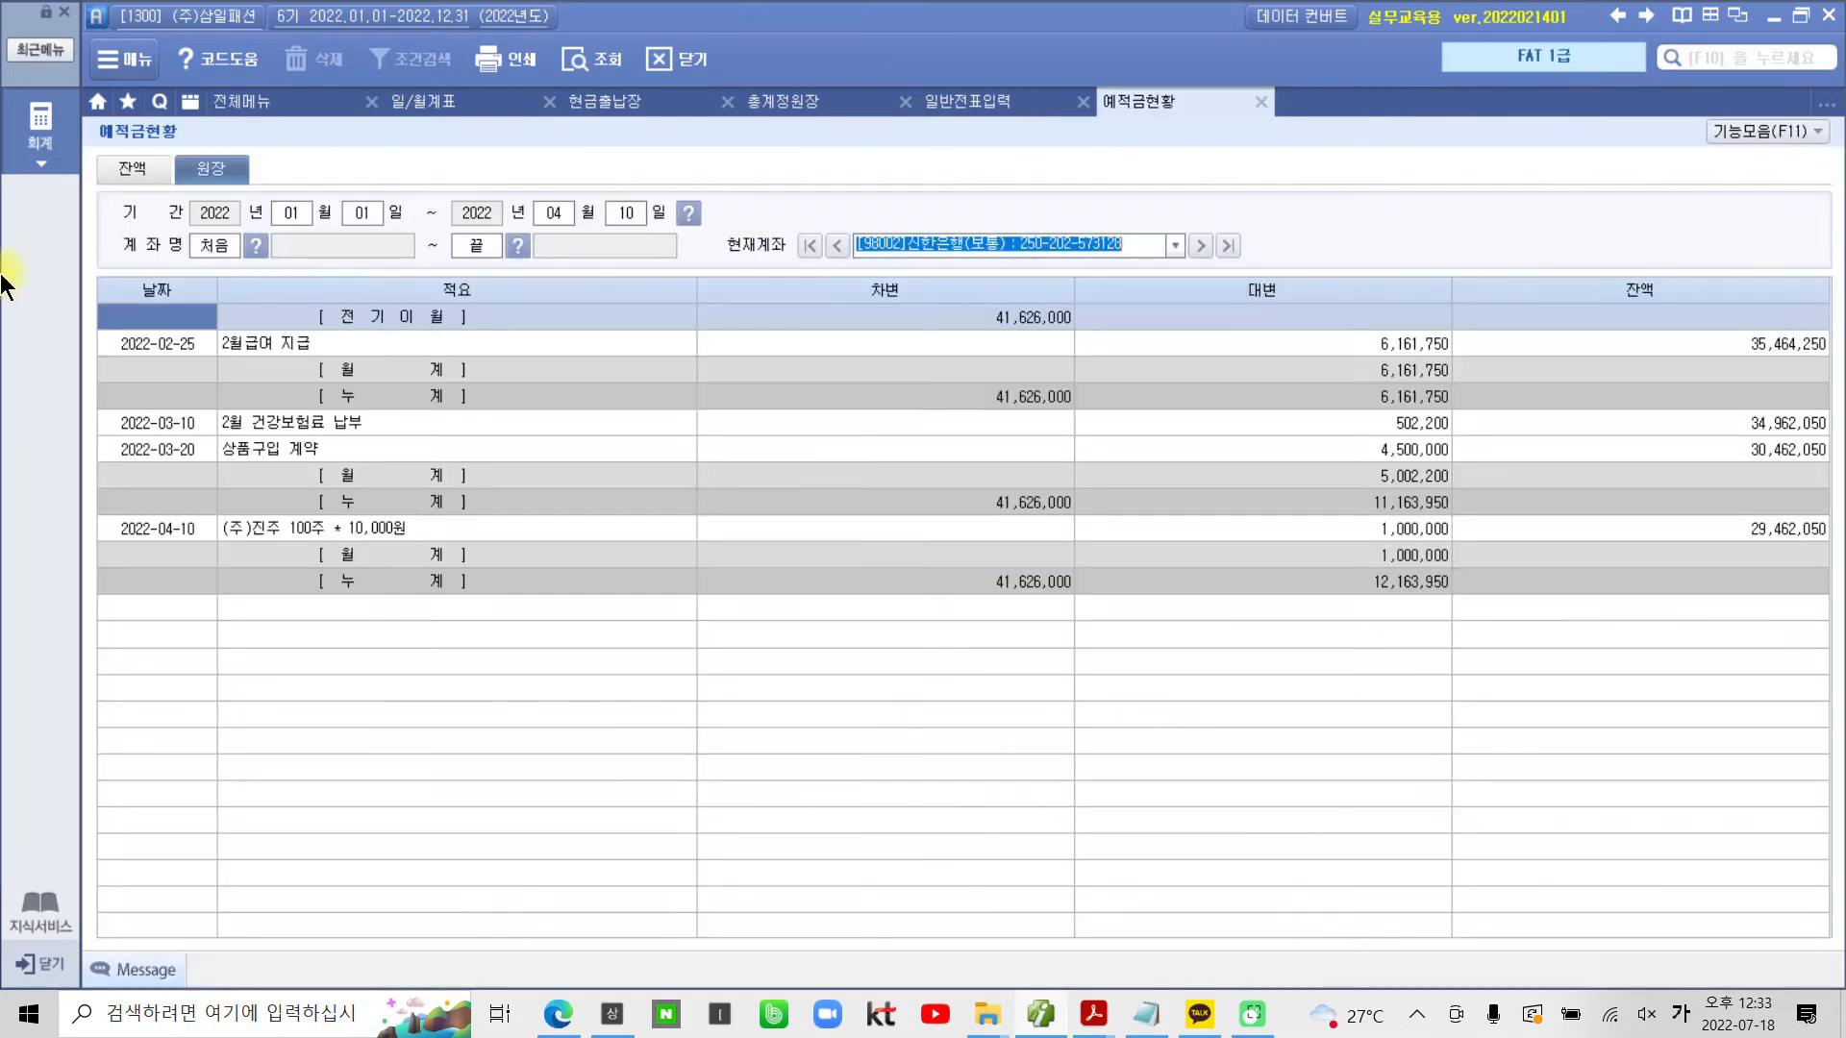
left_click(41, 127)
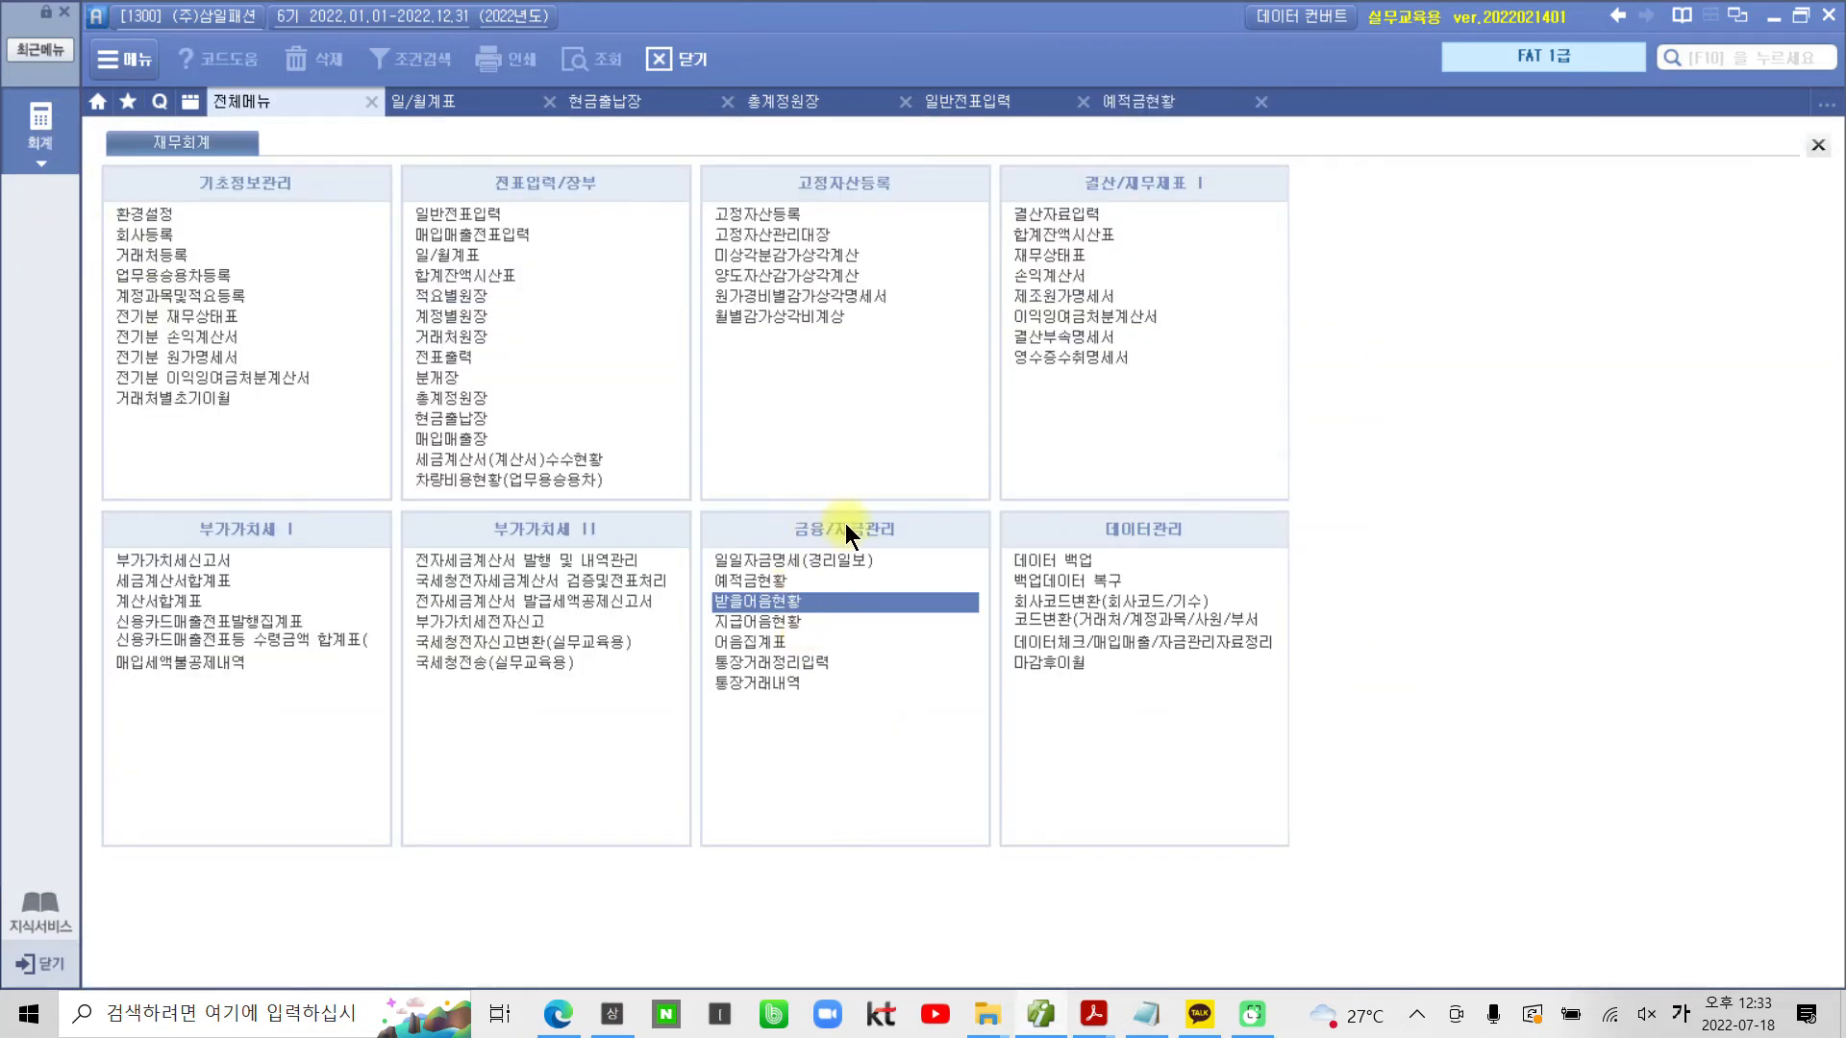
left_click(760, 621)
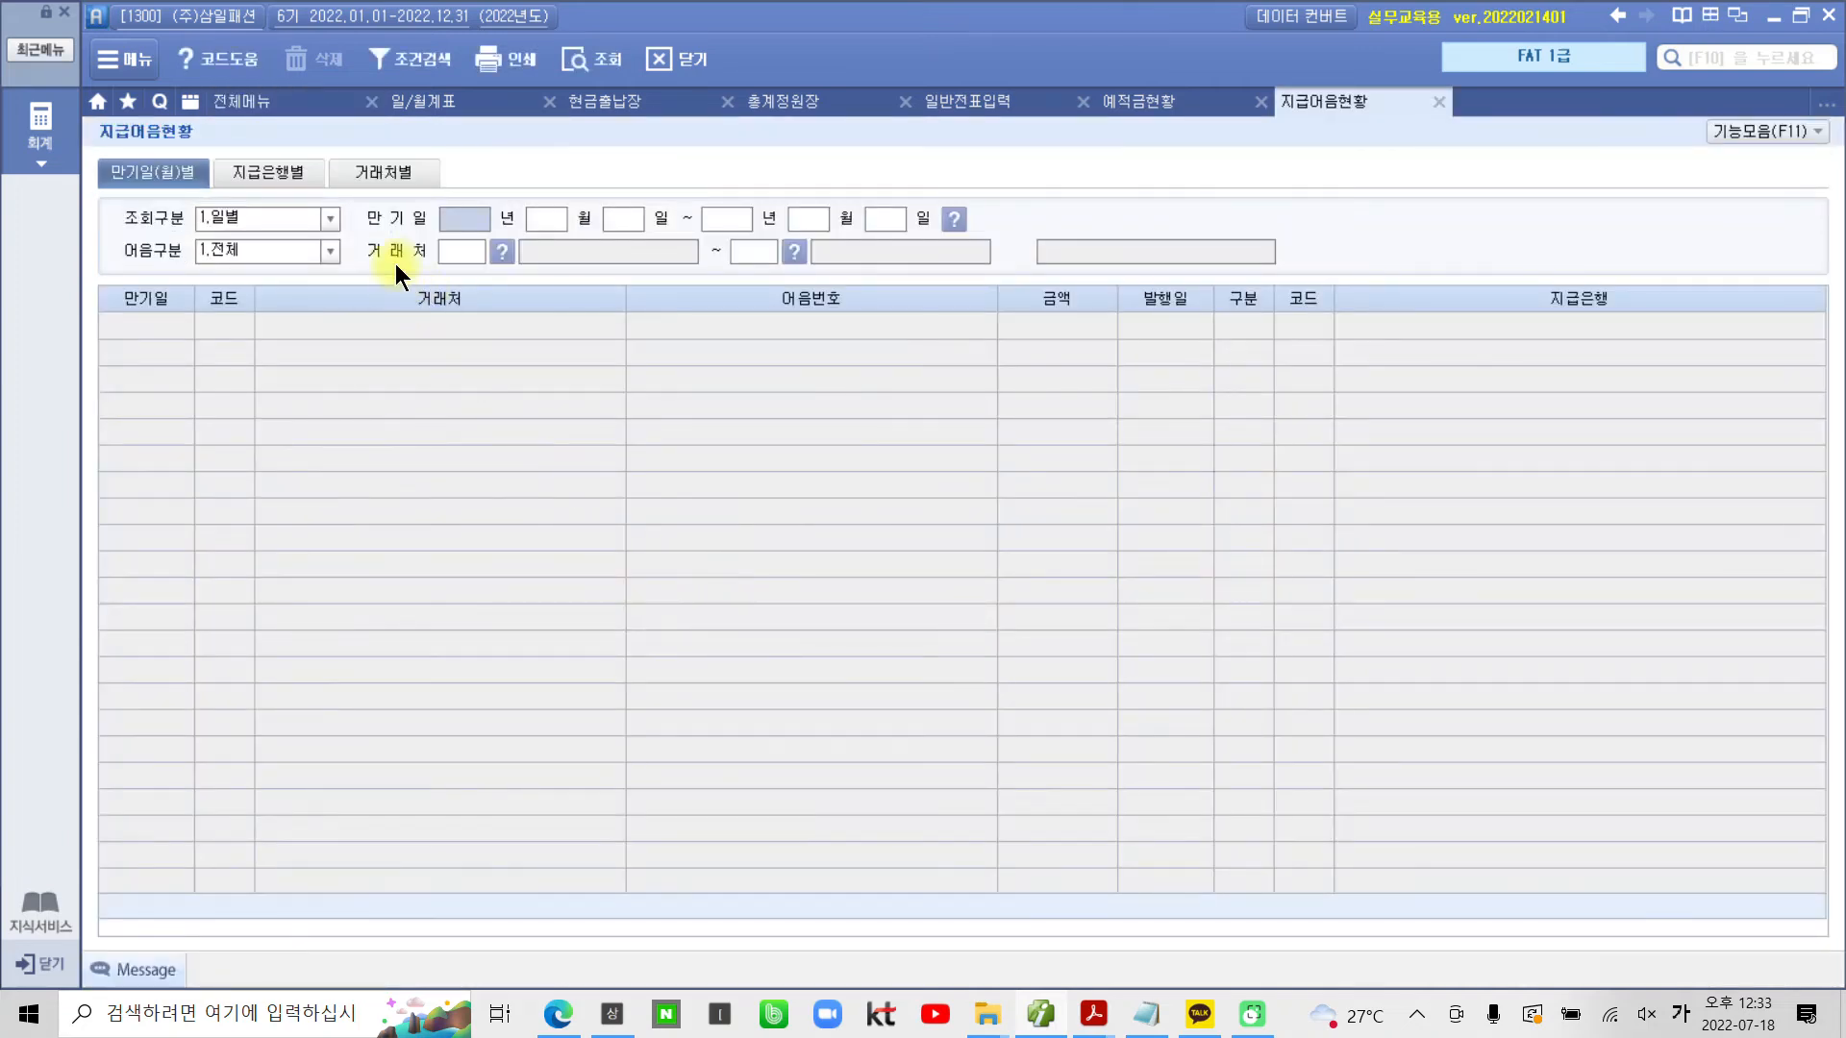
left_click(407, 169)
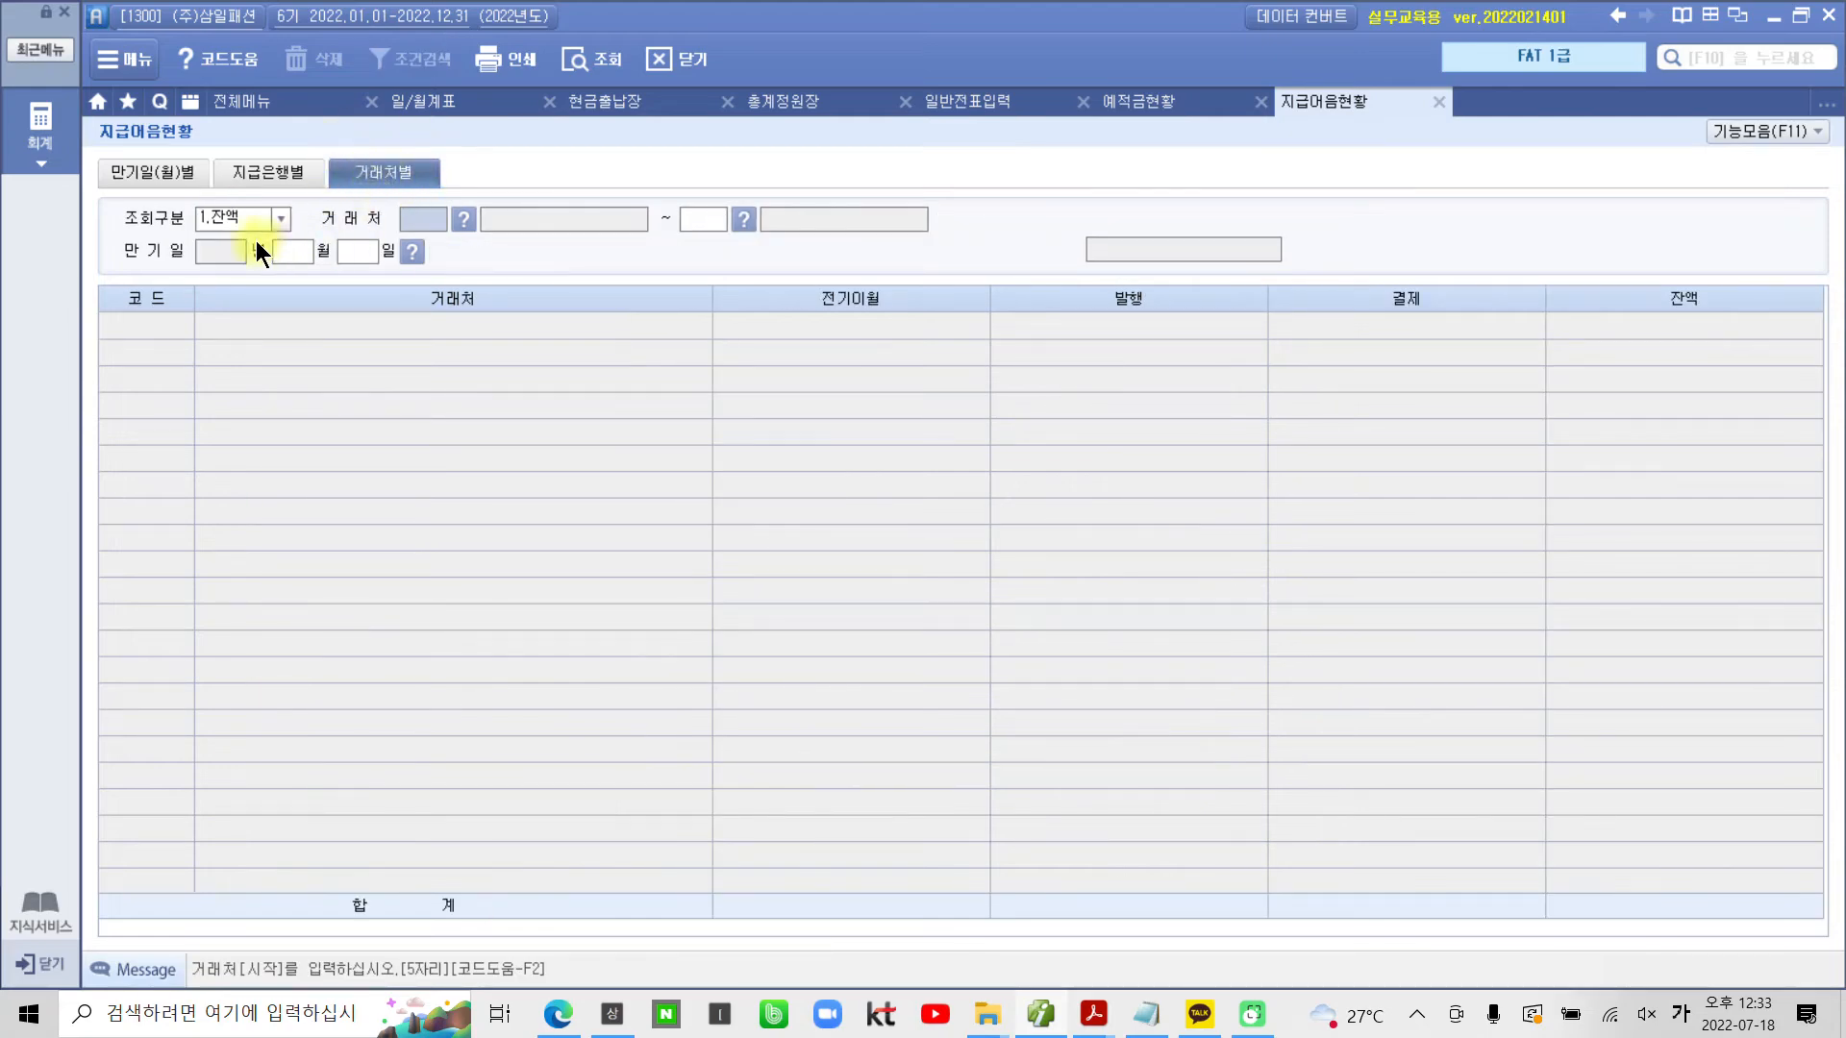
Set the 지급어음현황 조회구분 to 2.내용 and the customer range from 처음 to 끝
left_click(280, 218)
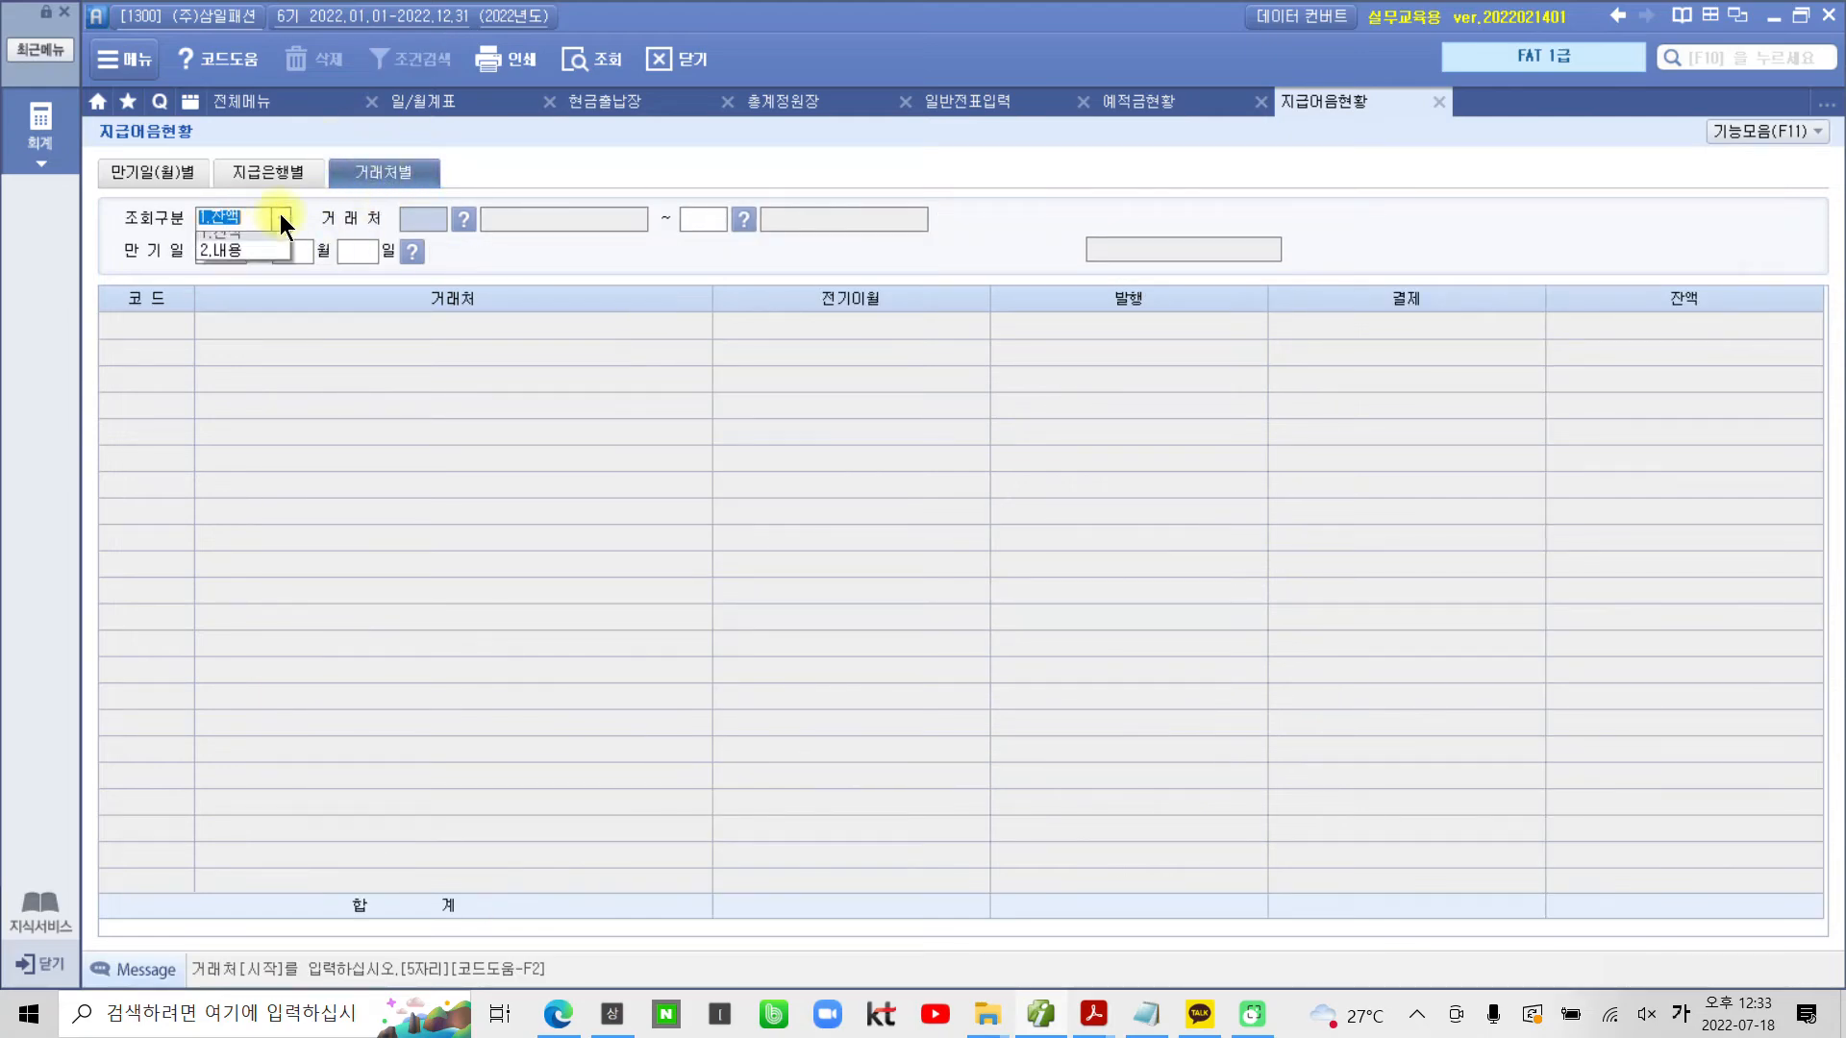
left_click(244, 259)
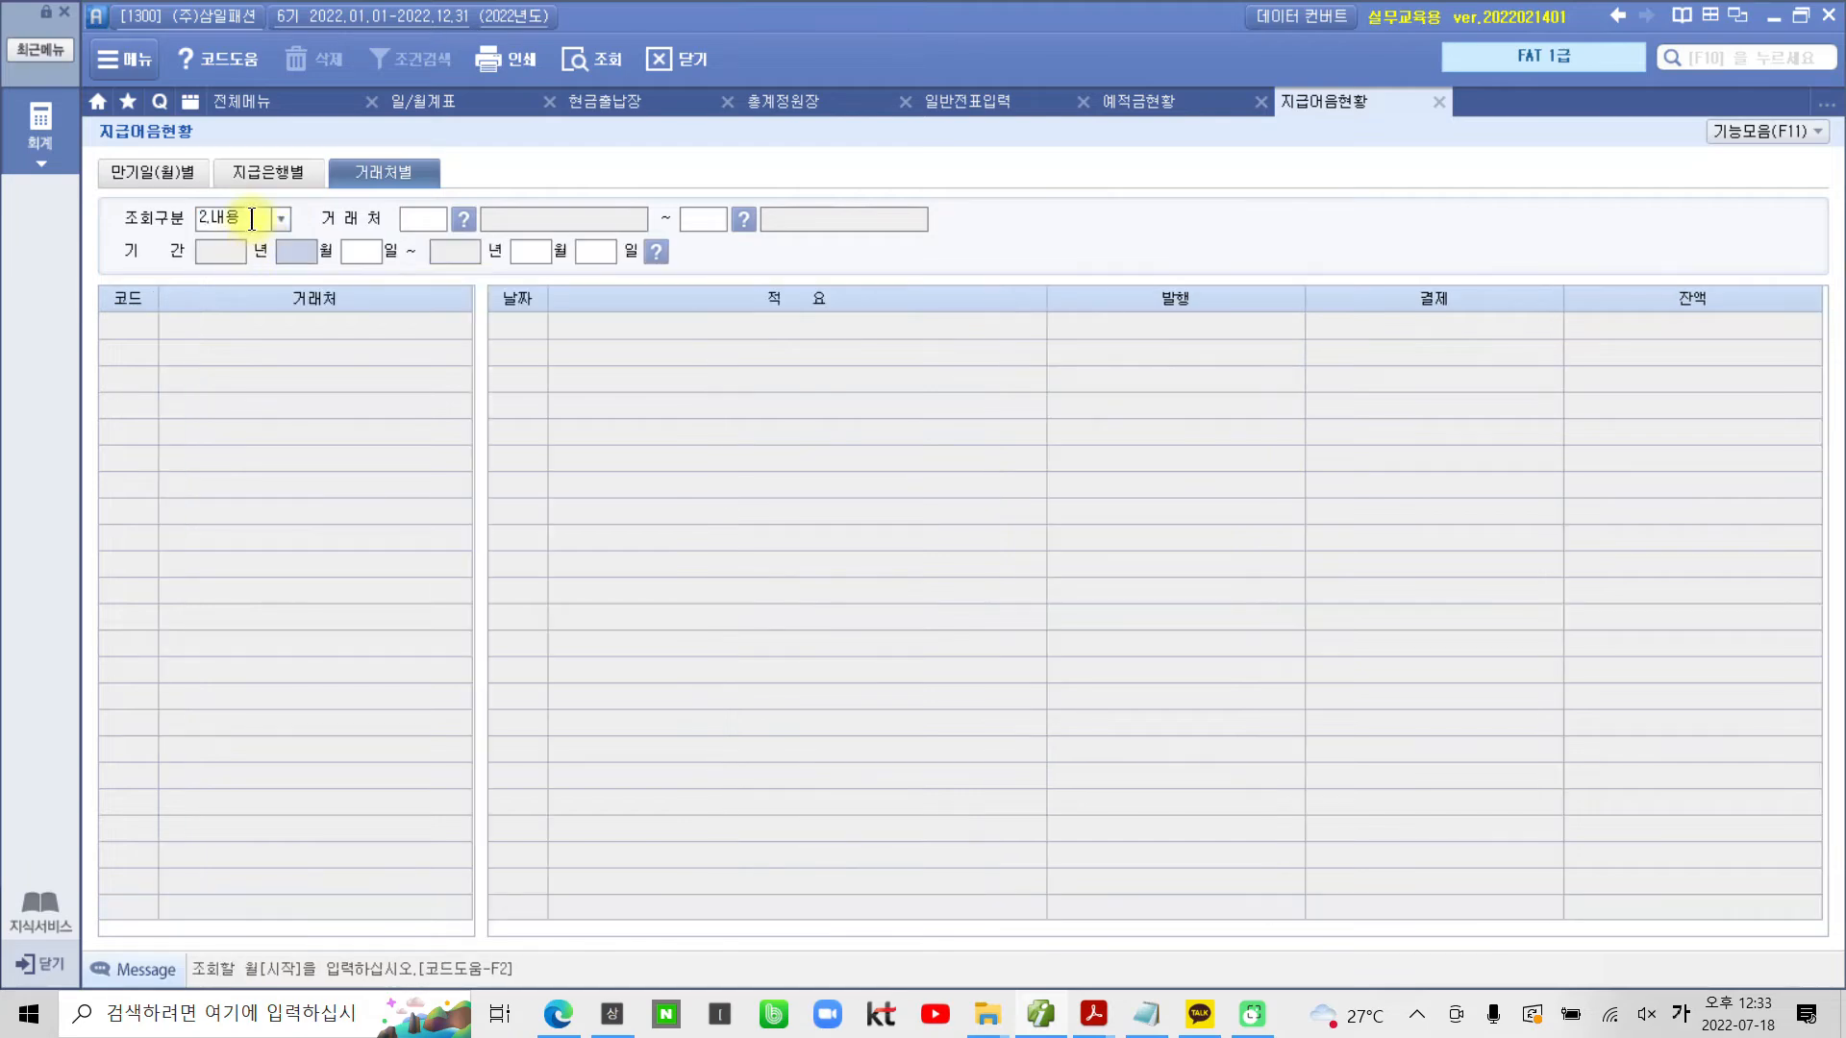
left_click(423, 220)
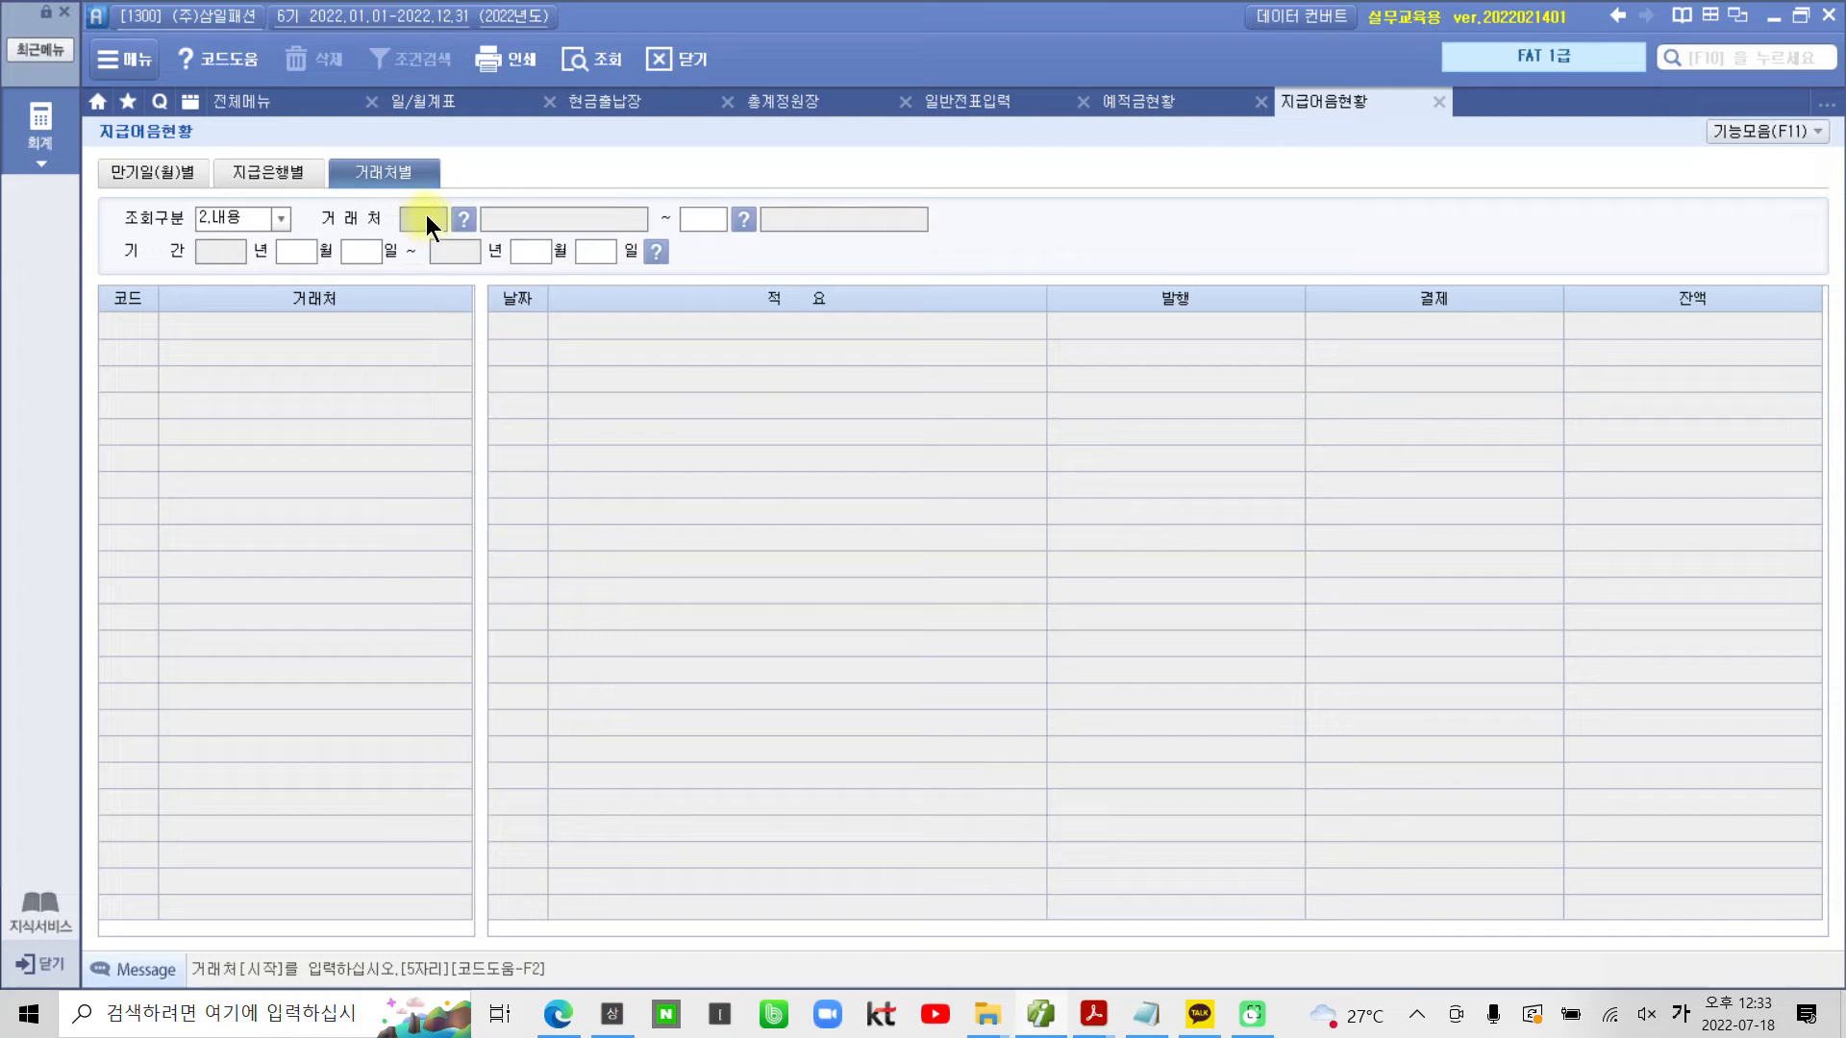
key("Return")
key("Return")
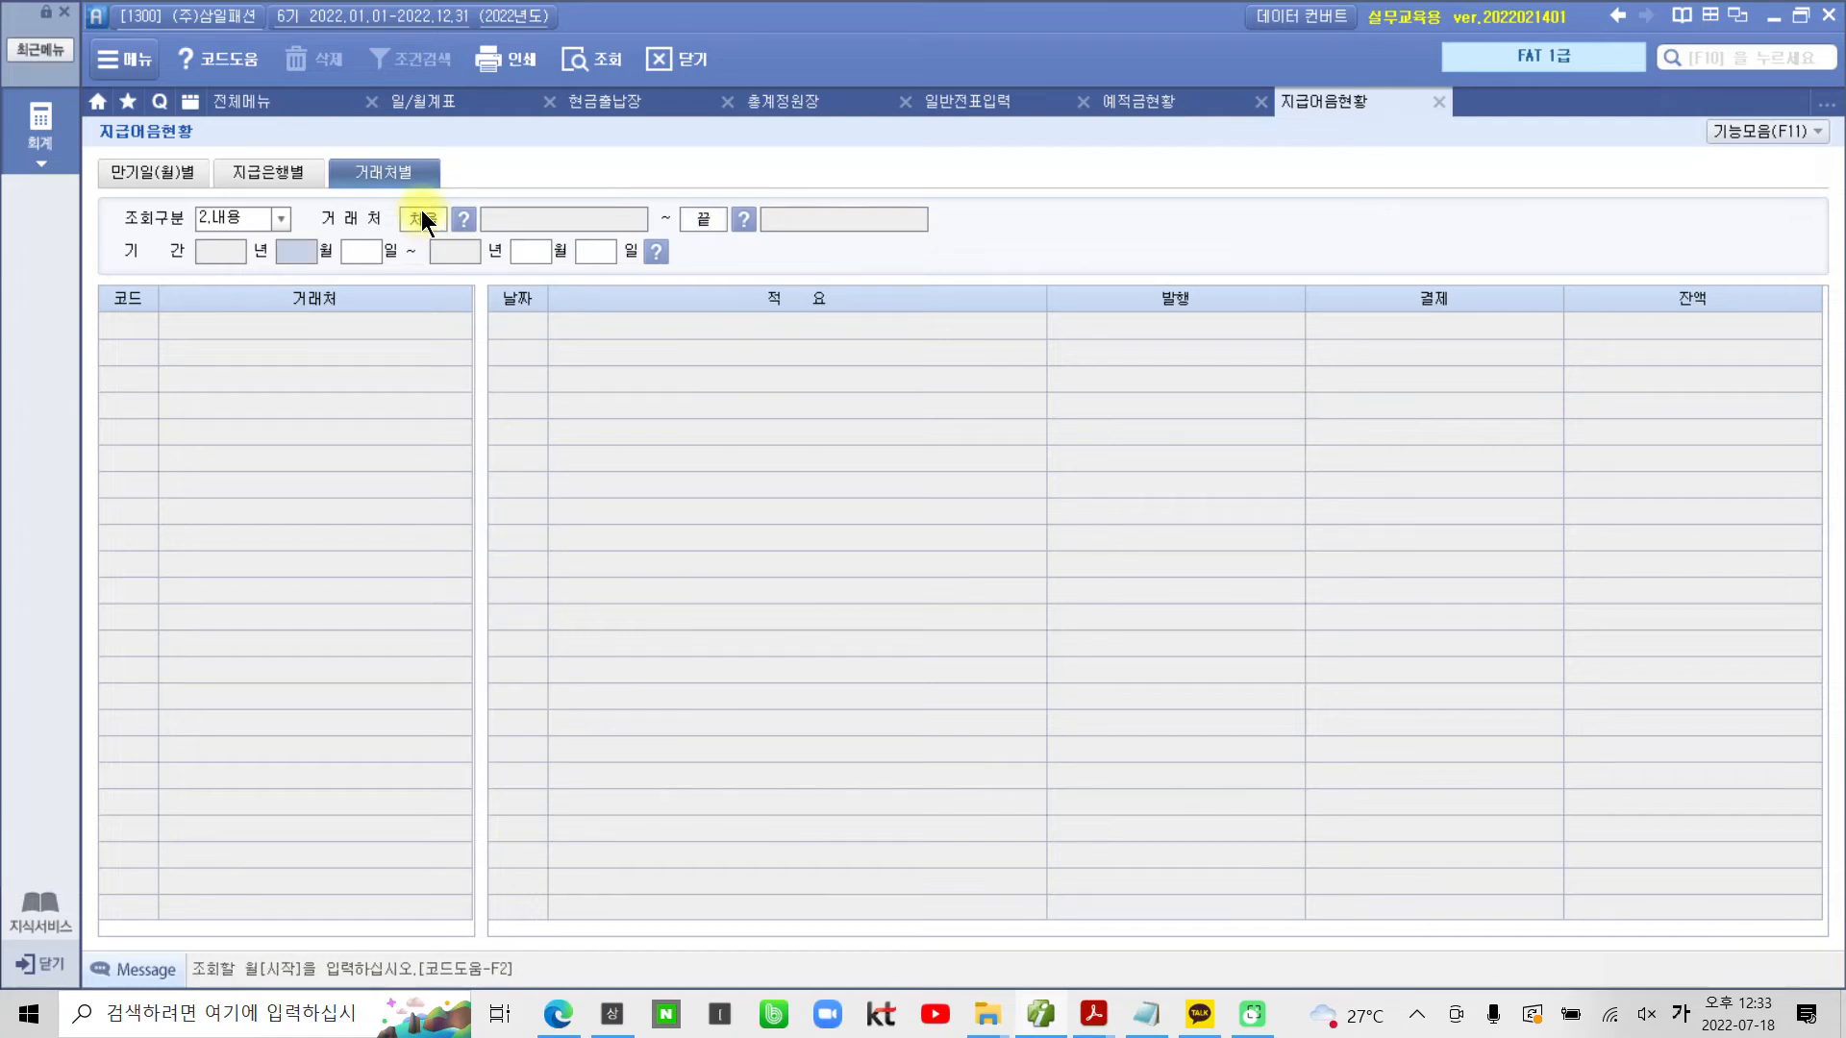
Set the inquiry period to January 1 through June 30, 2022 and run the by-customer notes payable query
type("1")
key("Return")
type("1")
key("Return")
type("3")
key("BackSpace")
type("6")
key("Return")
type("30")
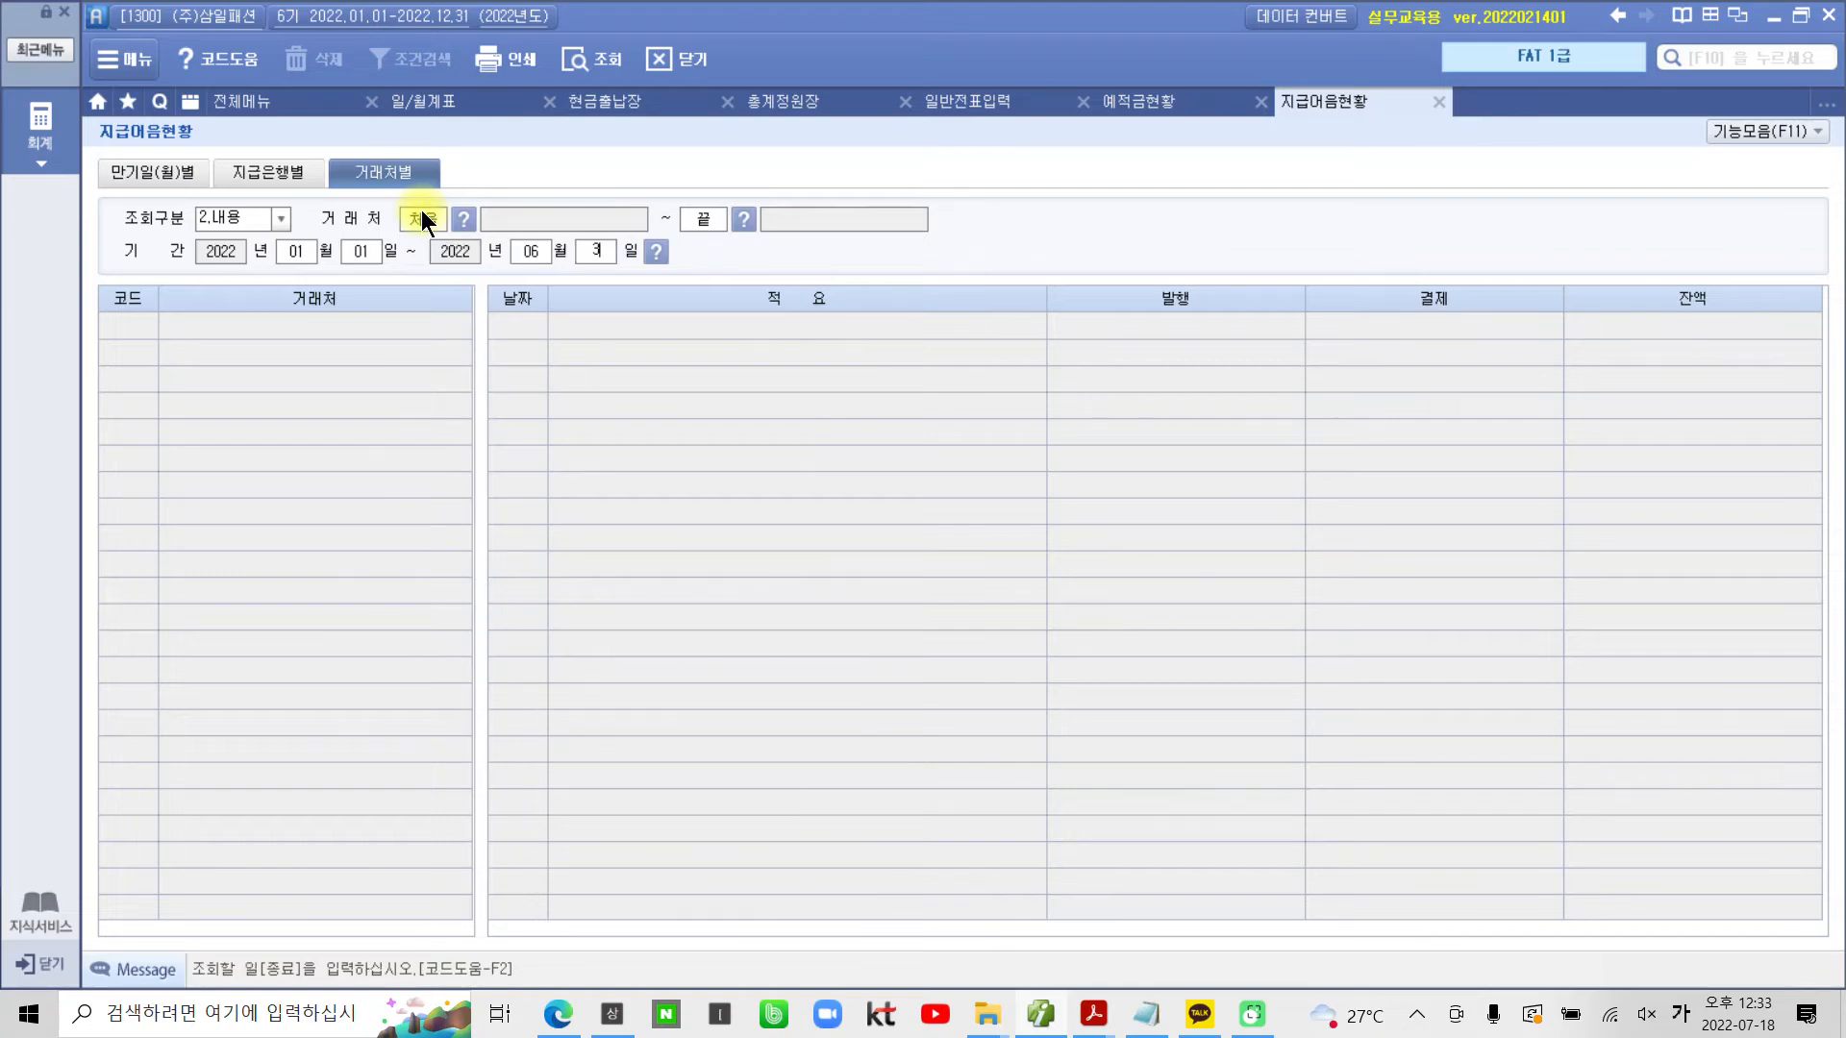
key("Return")
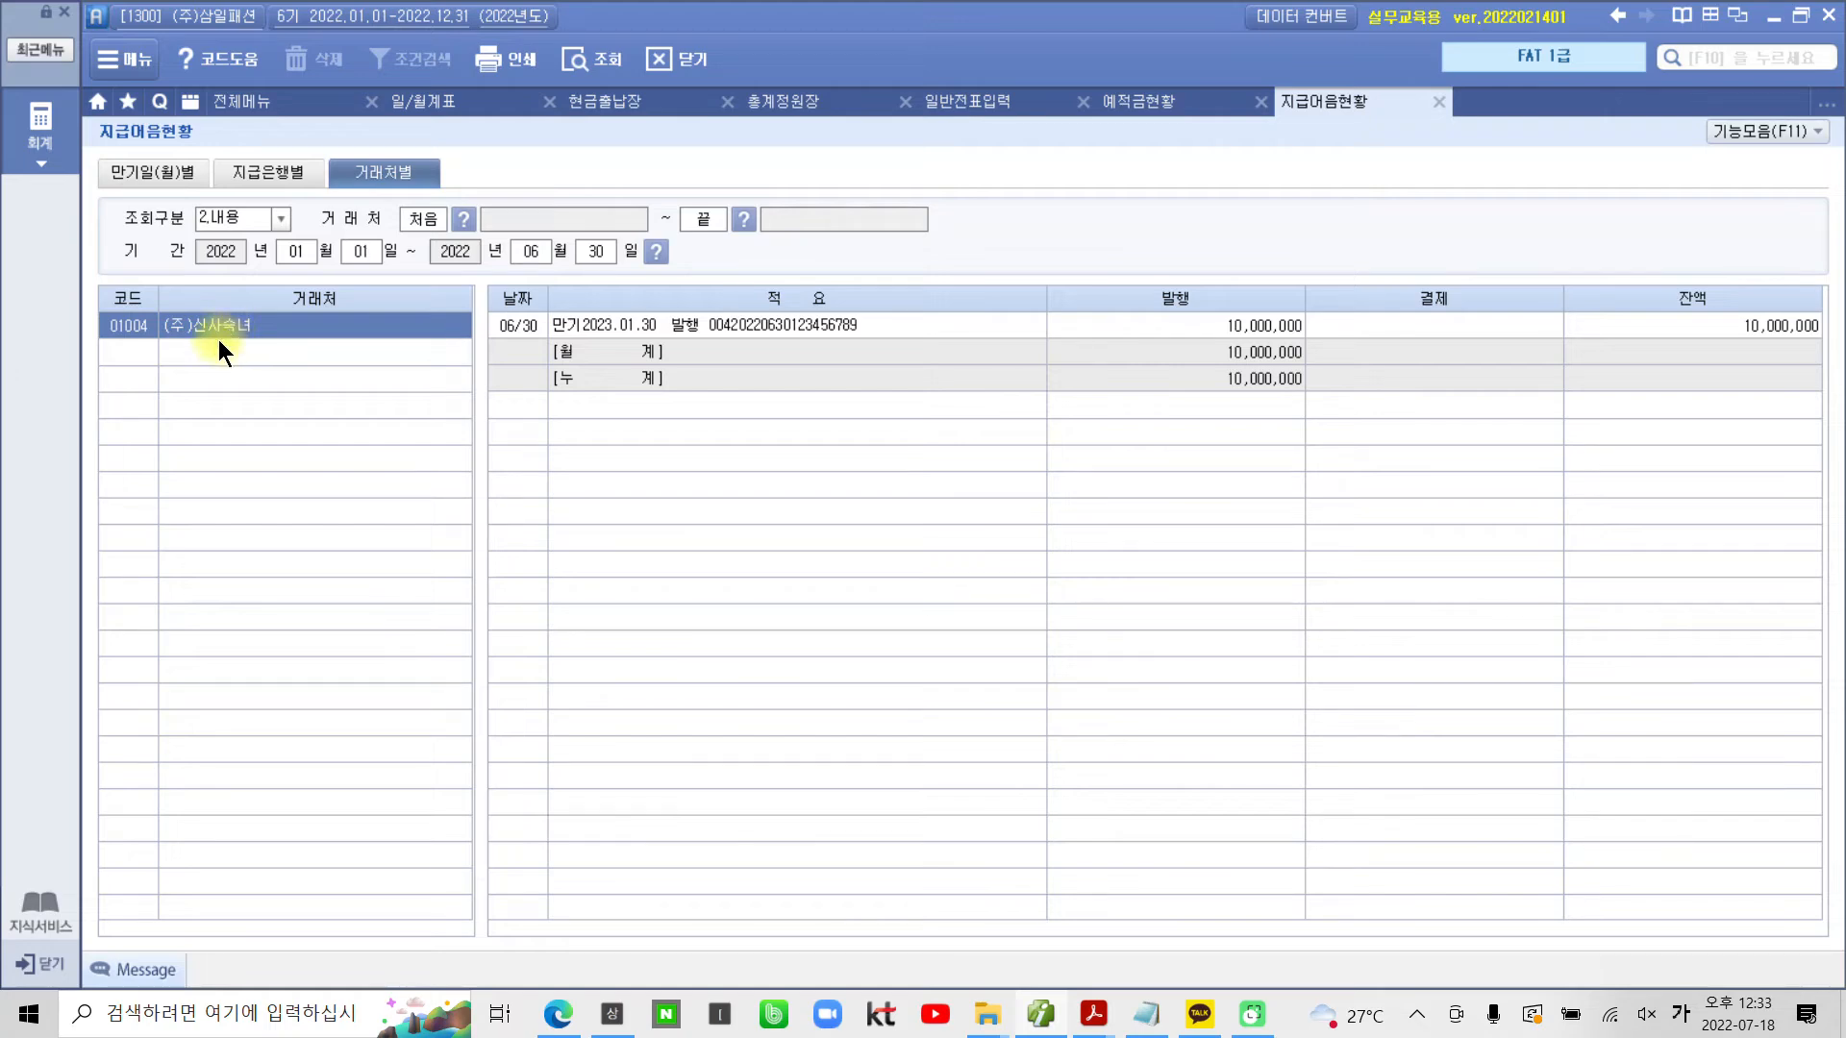
Mark the customer, the date, description and issued amount of its 06/30 note, and the three report view names, then clear the markings
left_click(320, 335)
left_click_drag(320, 335, 320, 336)
left_click_drag(484, 335, 894, 337)
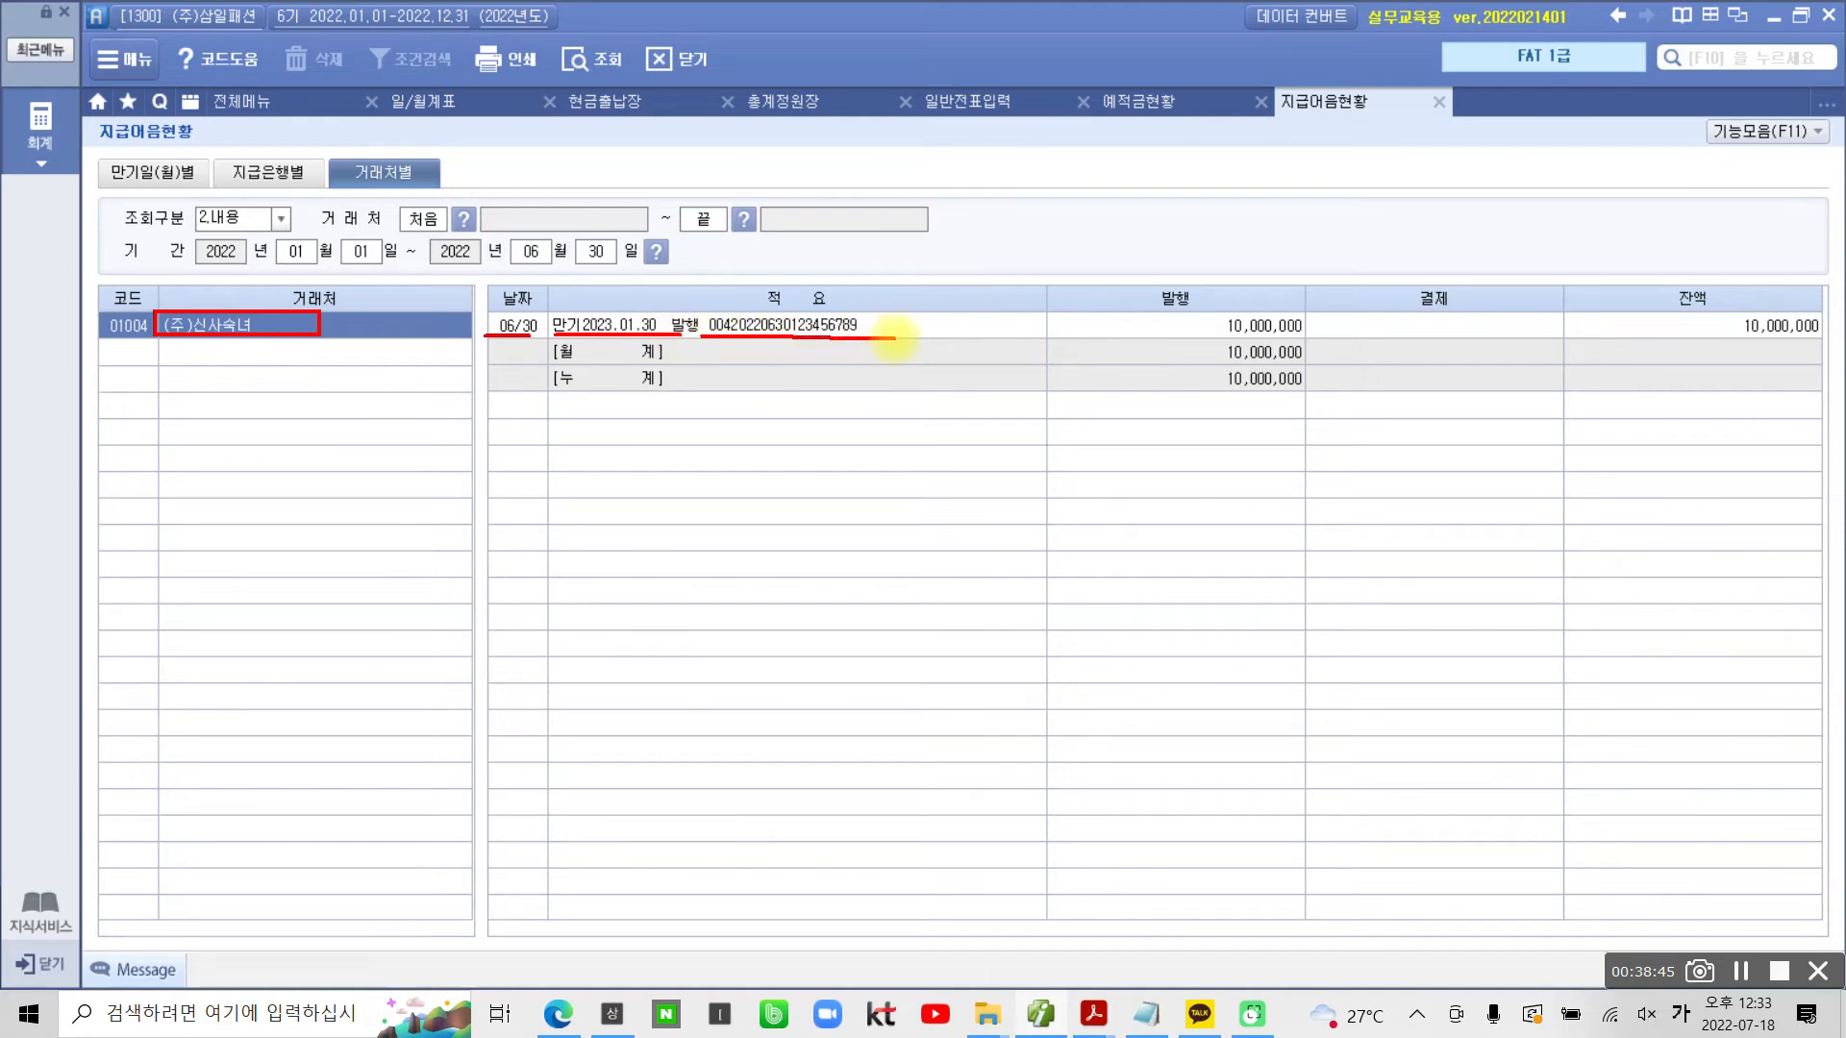
left_click_drag(1190, 334, 1321, 334)
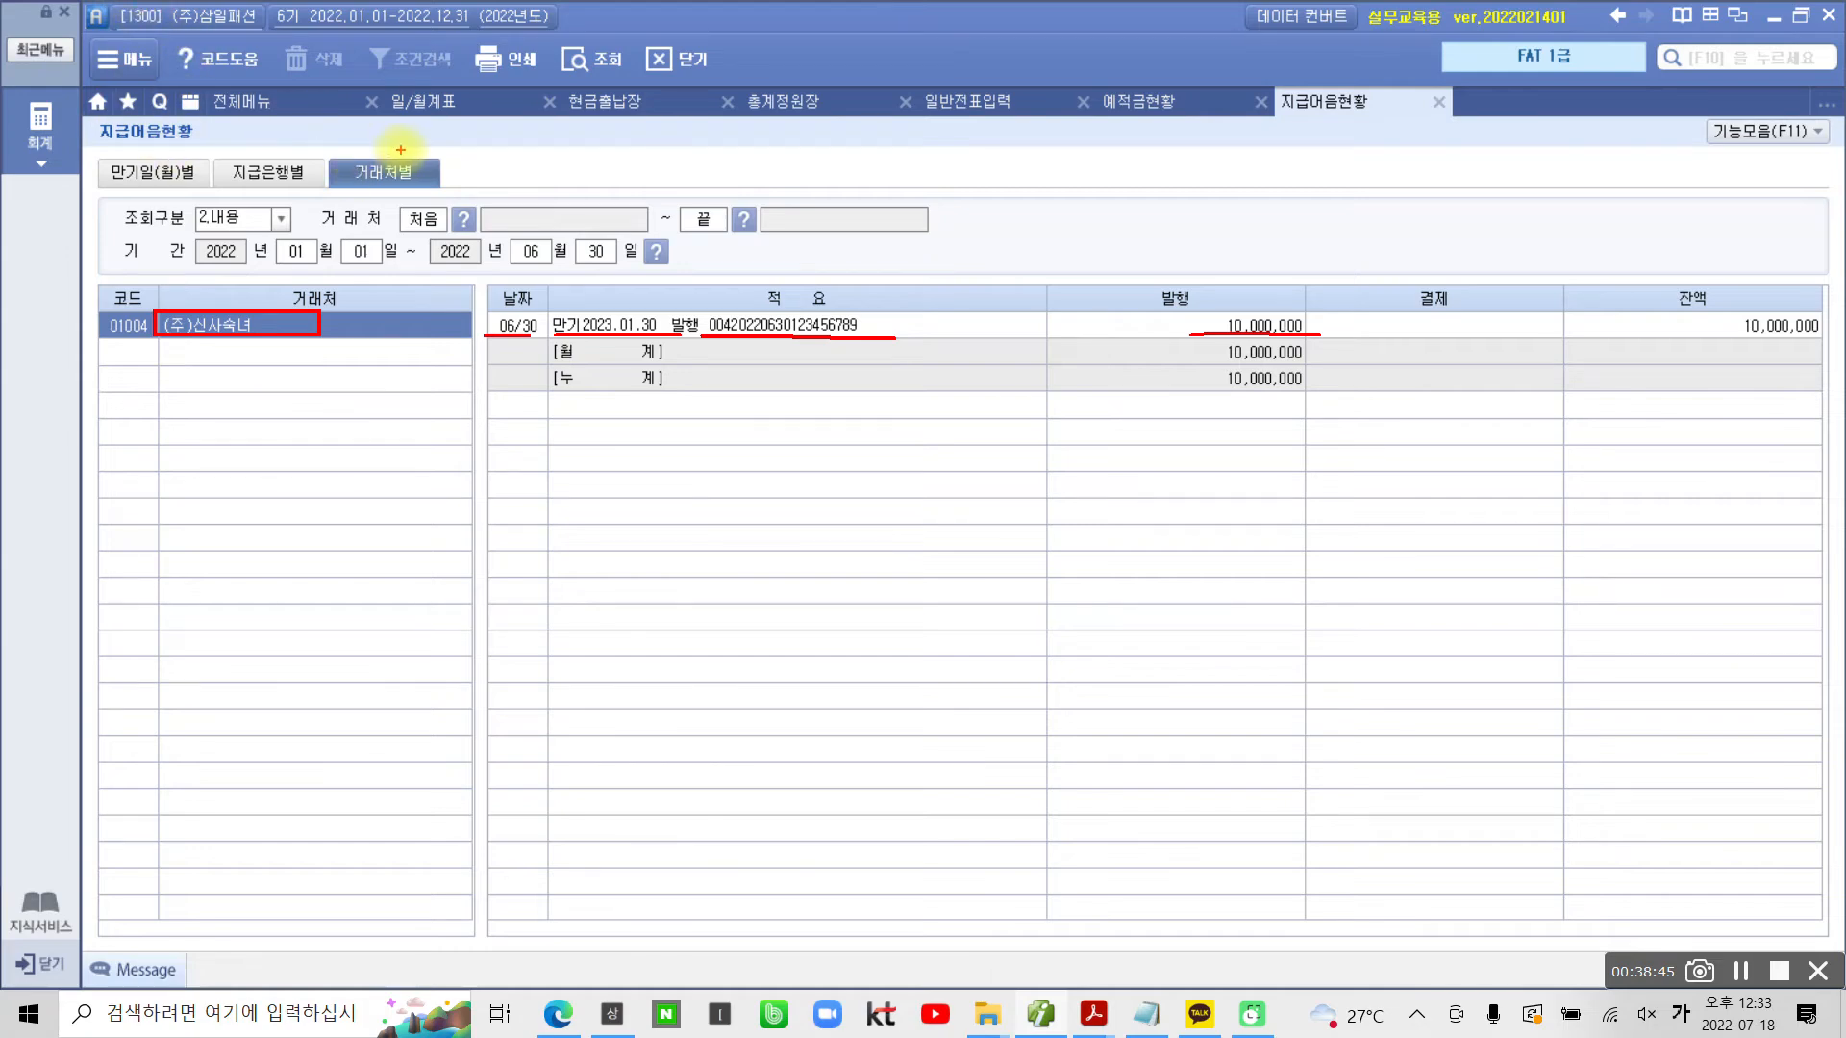
left_click_drag(406, 146, 458, 146)
mouse_move(142, 144)
left_mouse_down()
mouse_move(205, 135)
mouse_move(270, 161)
mouse_move(303, 142)
left_mouse_up()
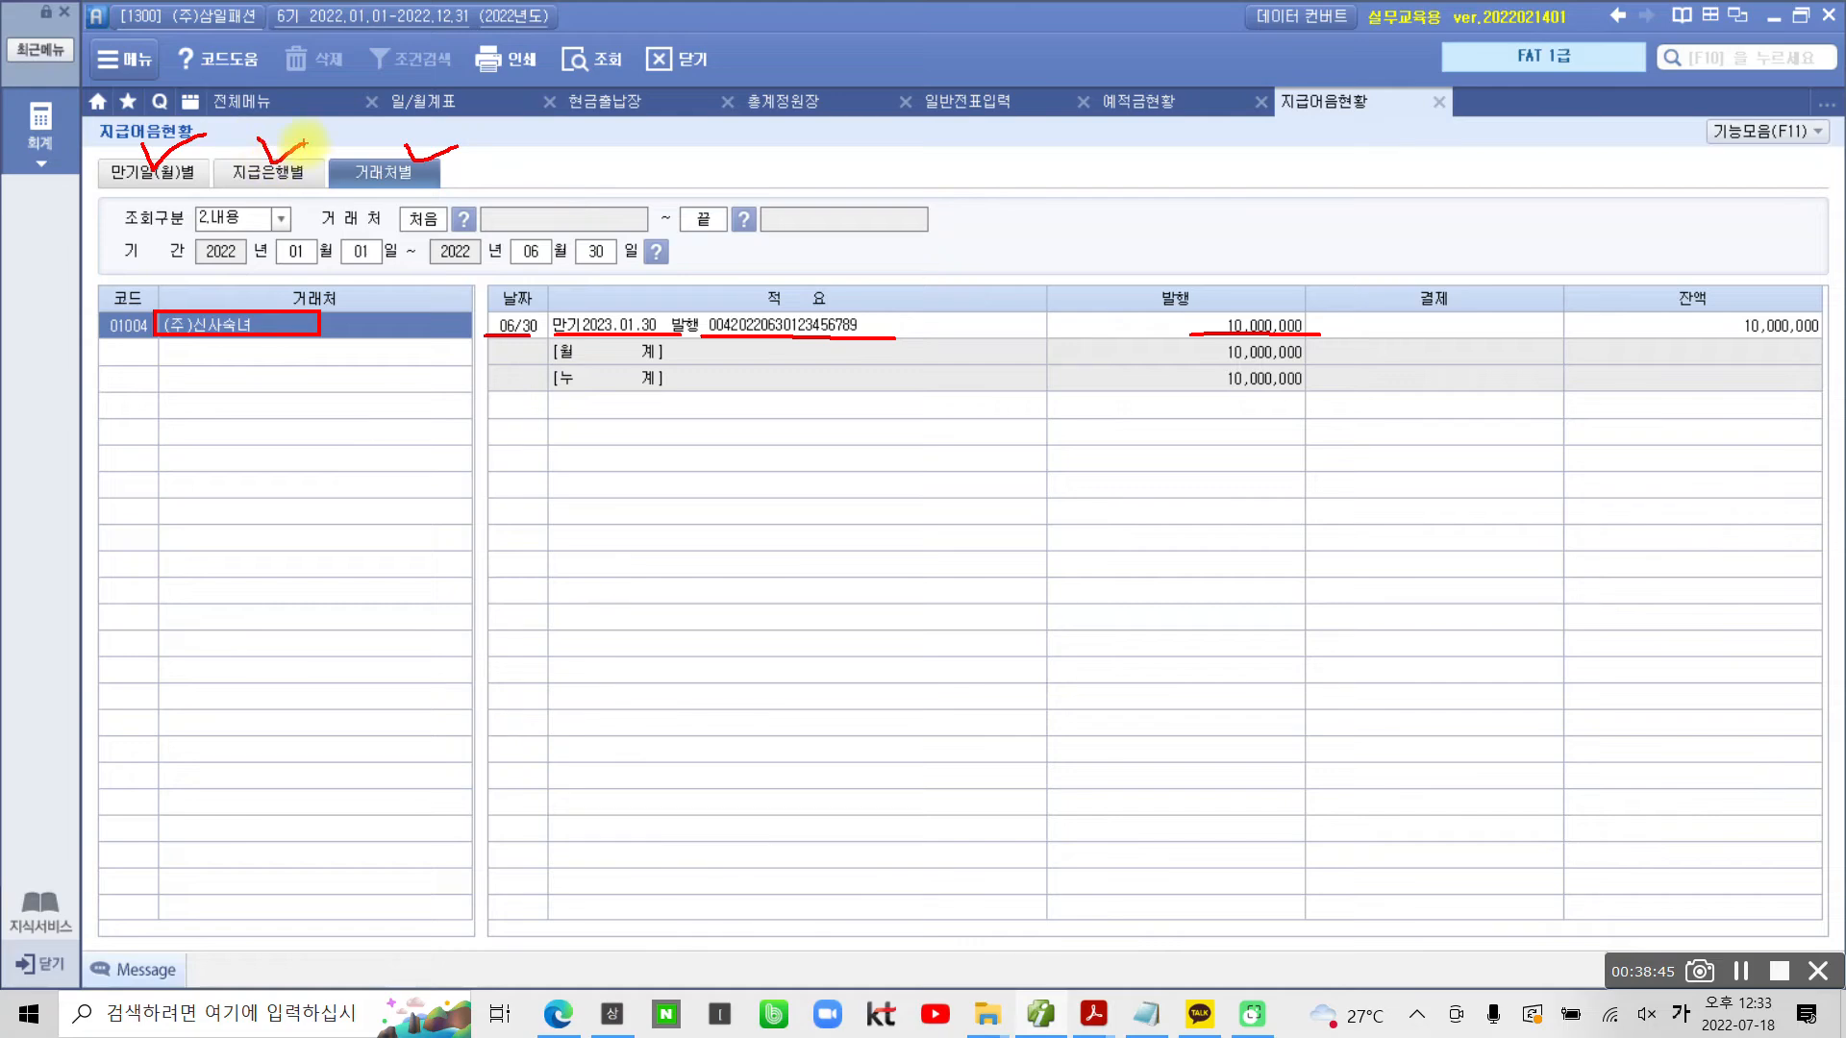
key("Escape")
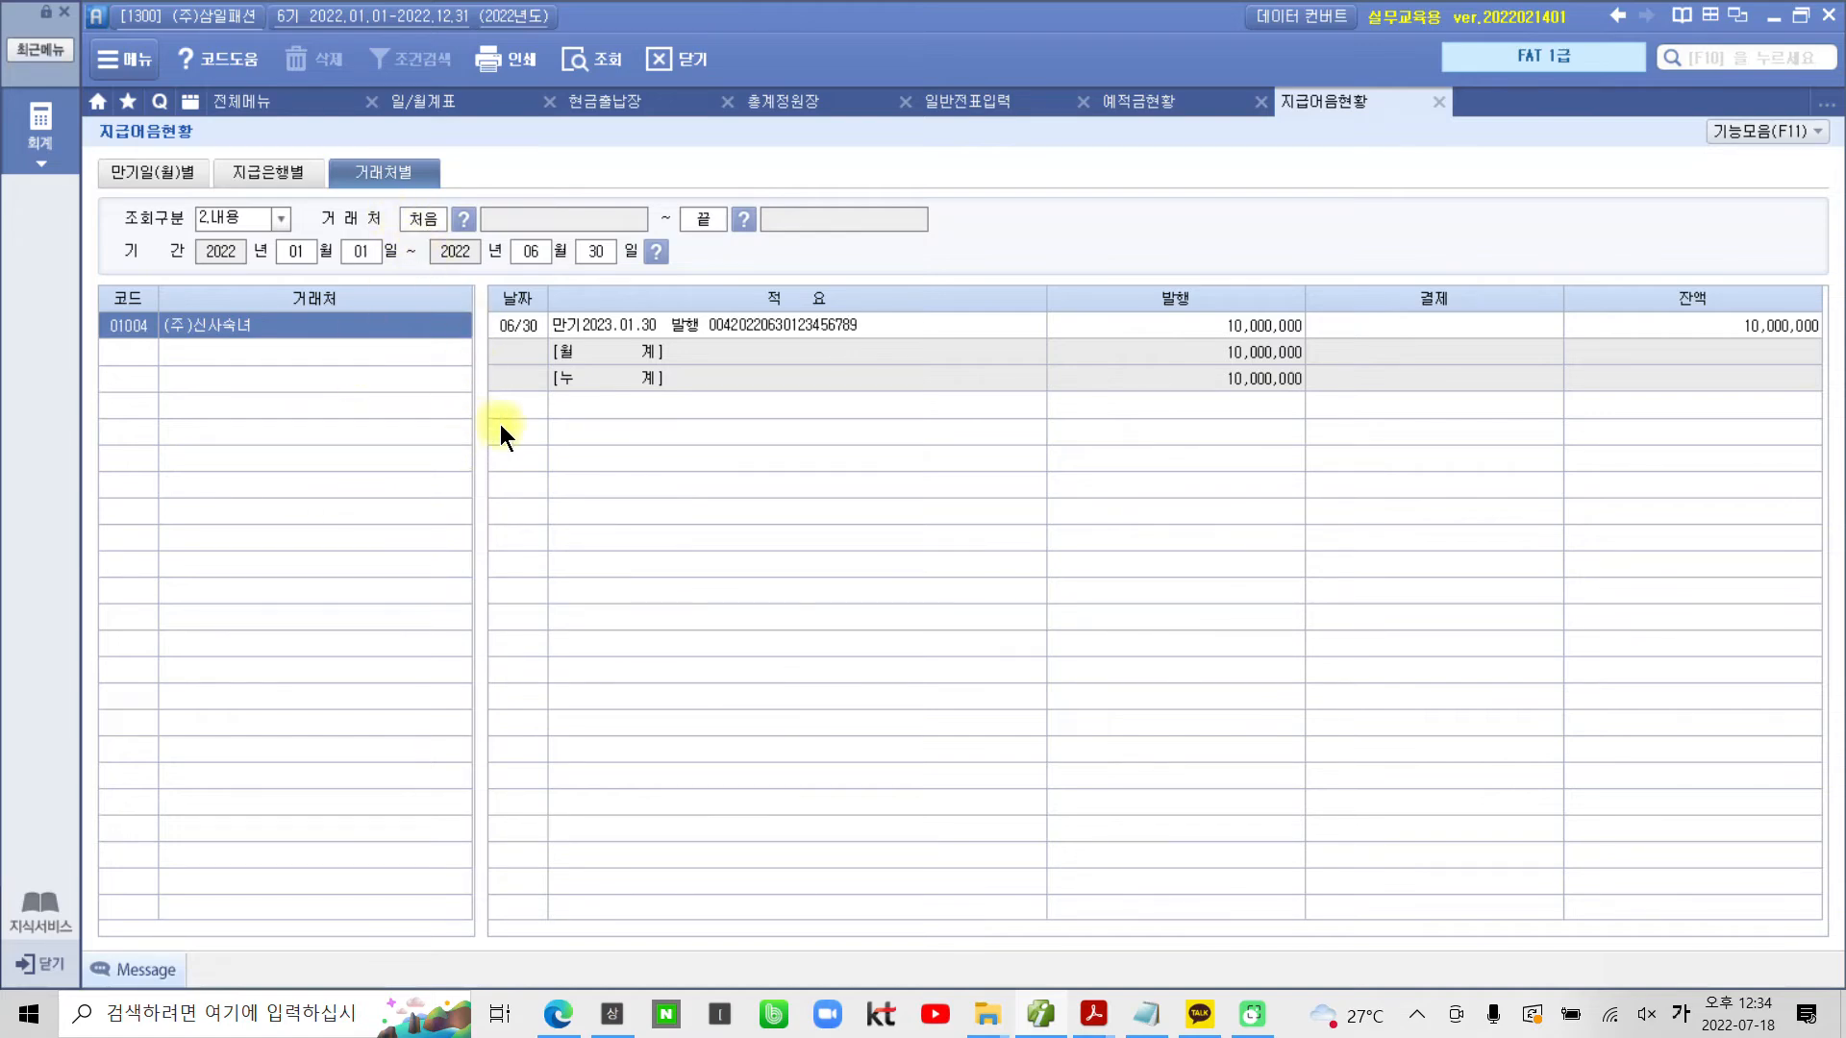
Open the print preview of the 지급어음현황 report and print the approval box (결재란 인쇄함) at the 타이틀 하단 position
left_click(488, 62)
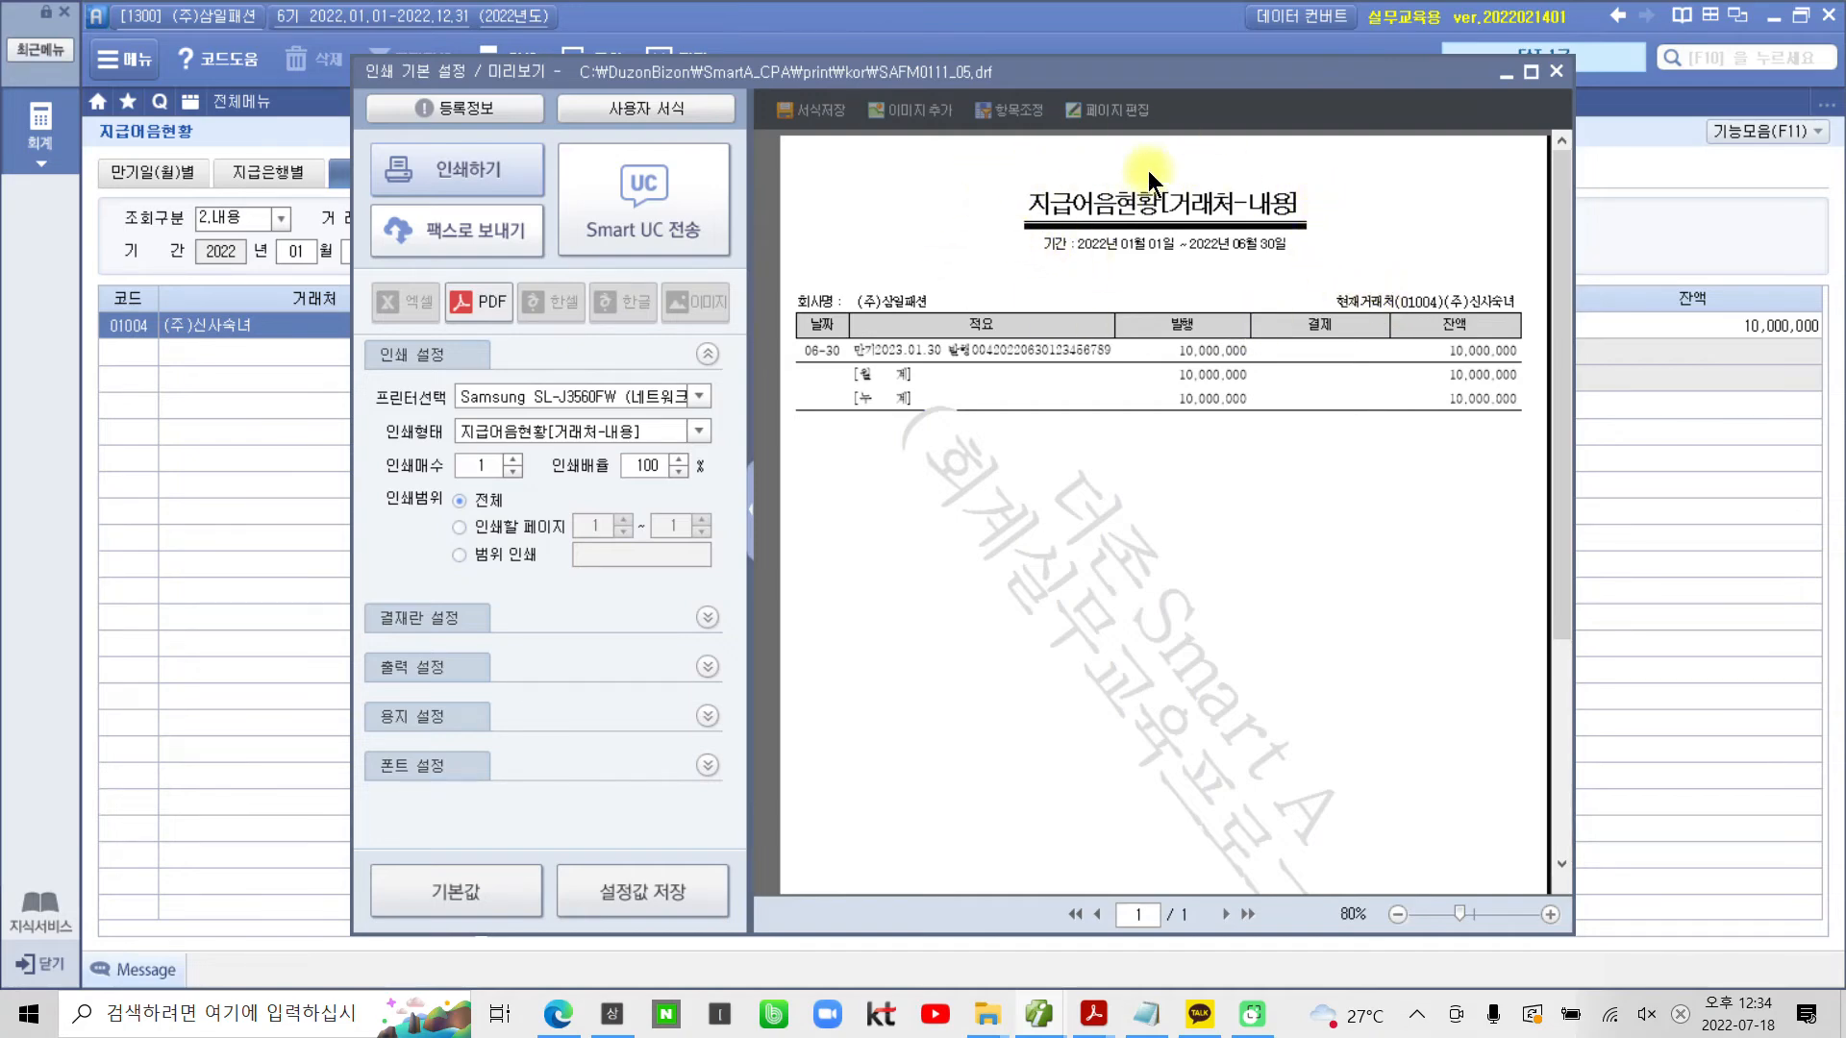
left_click(510, 620)
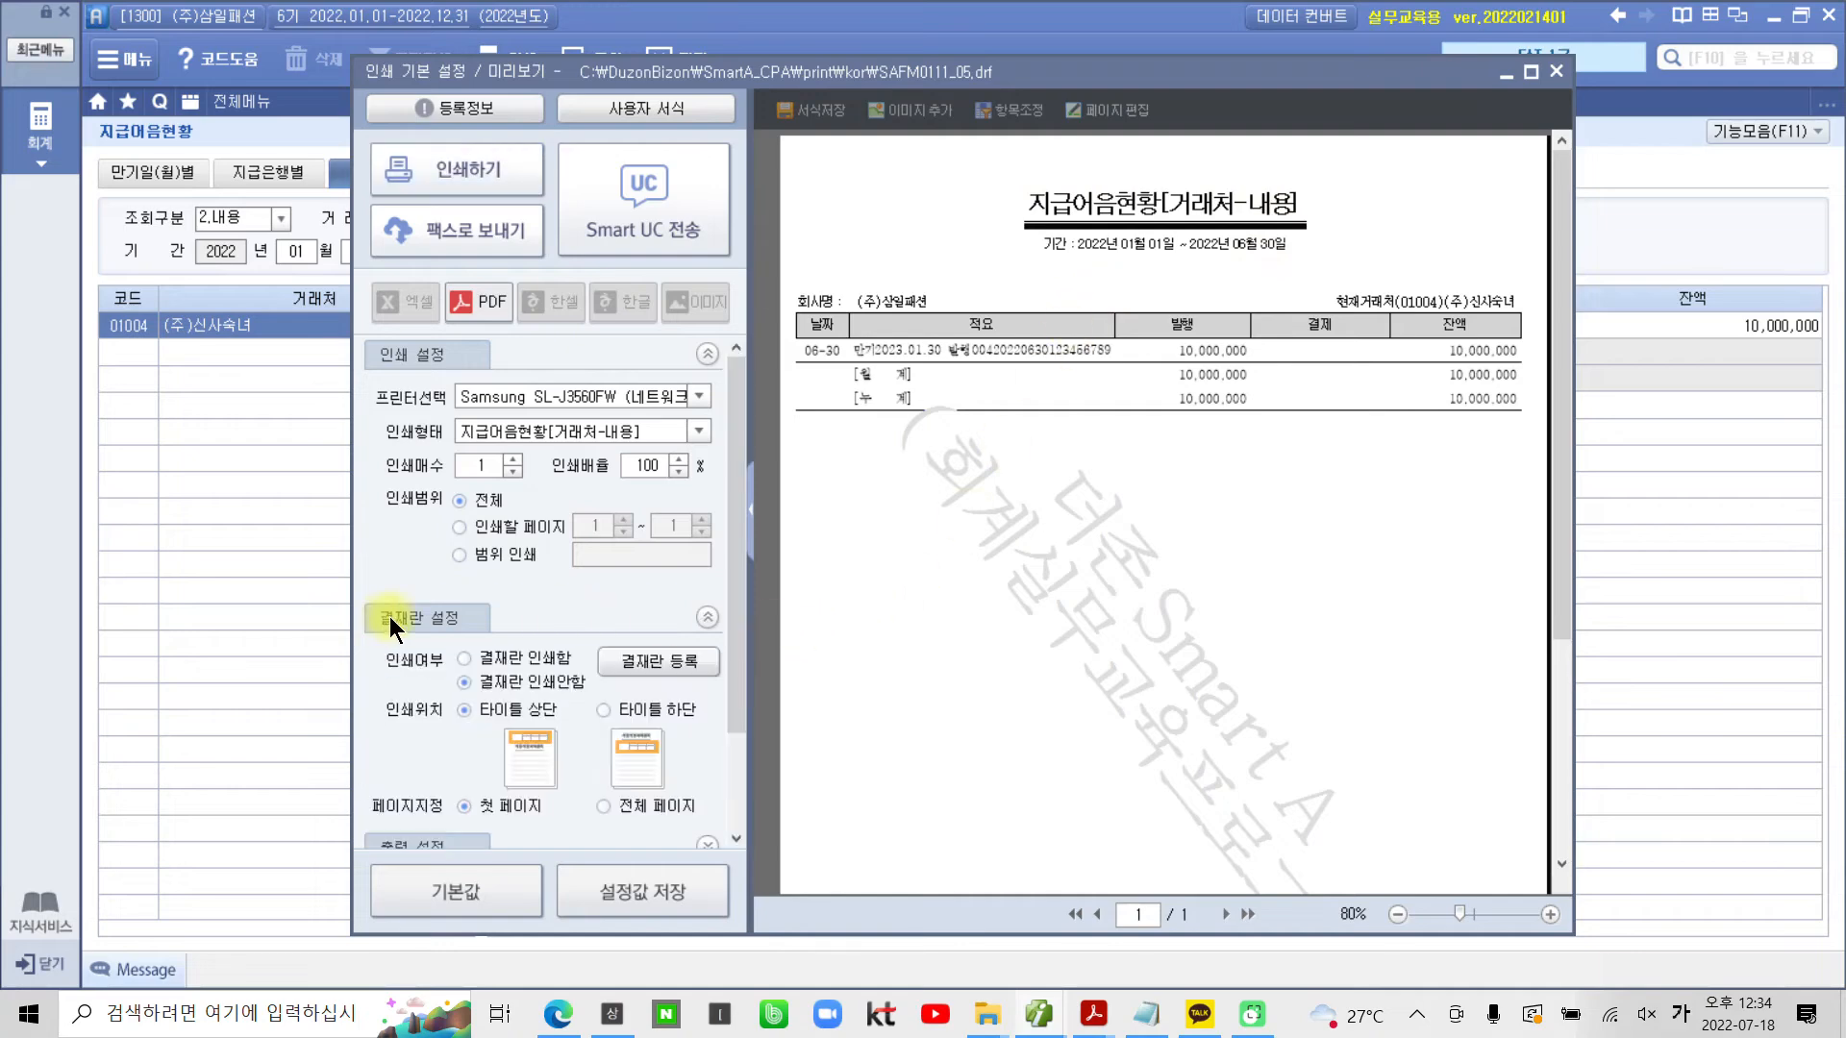
left_click(504, 659)
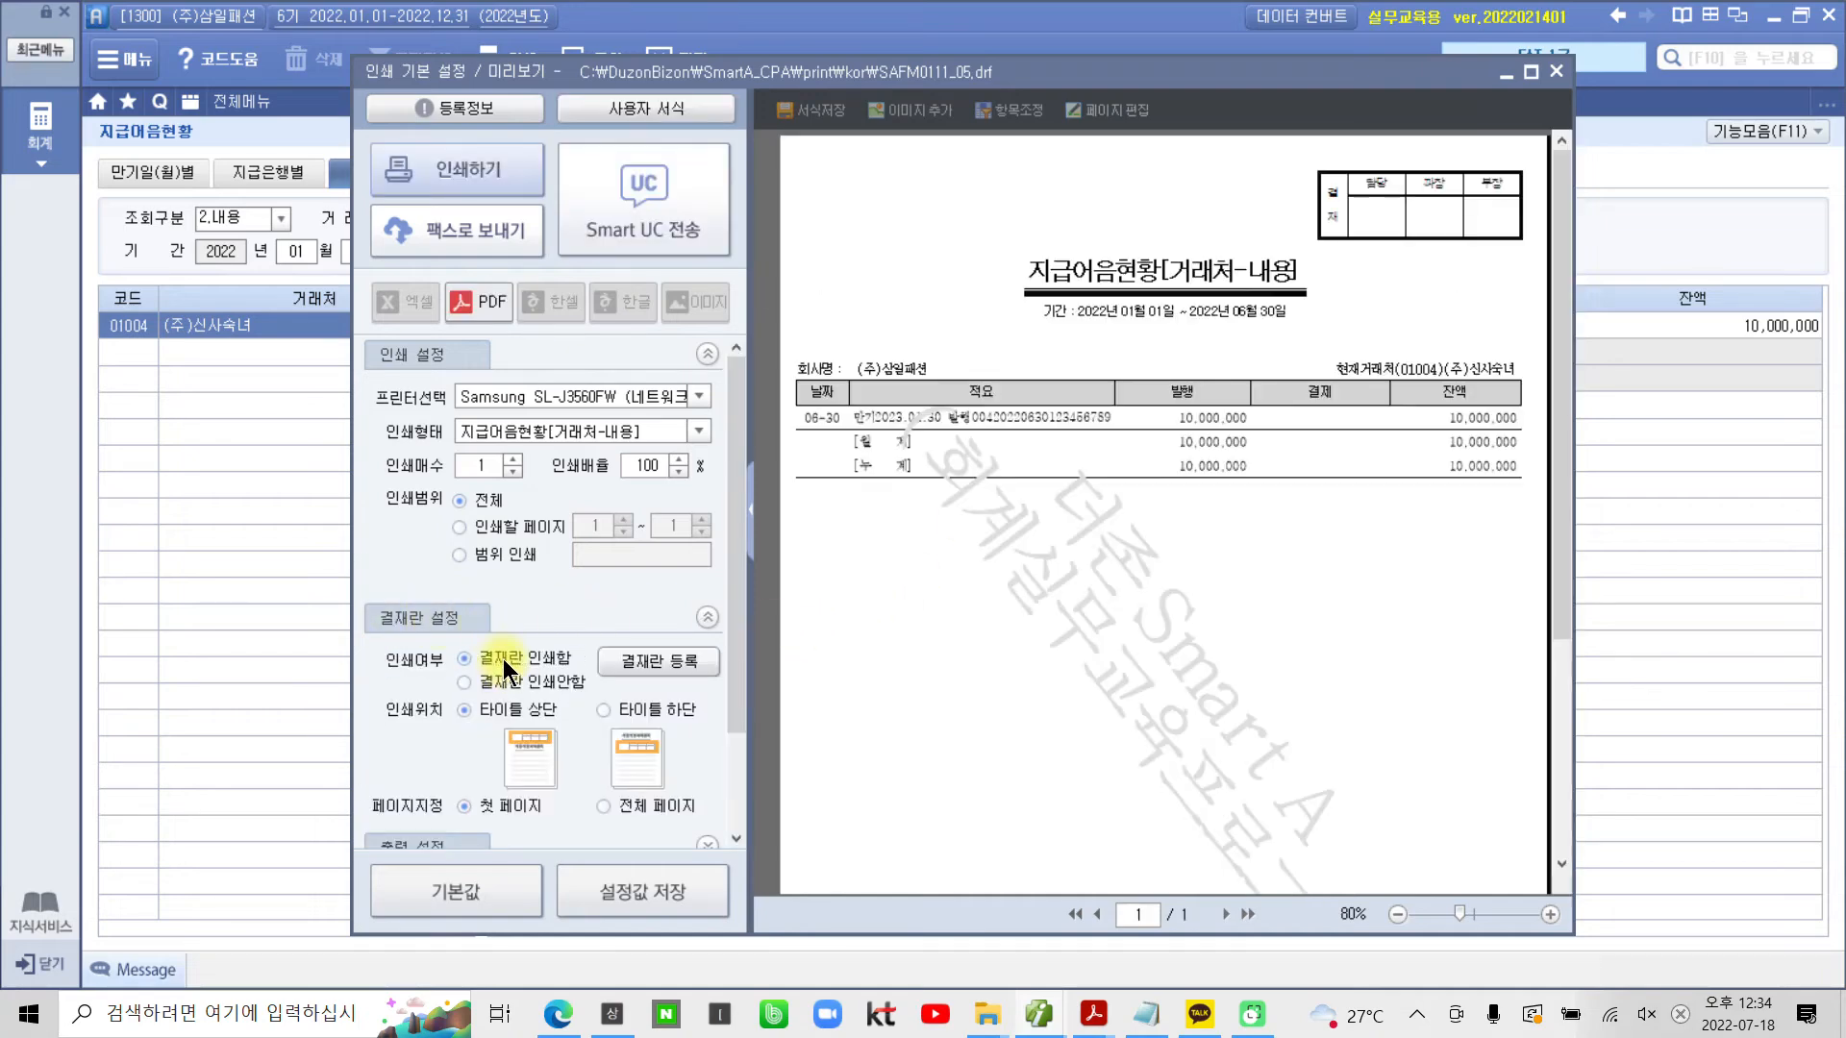
left_click(630, 712)
left_click(527, 715)
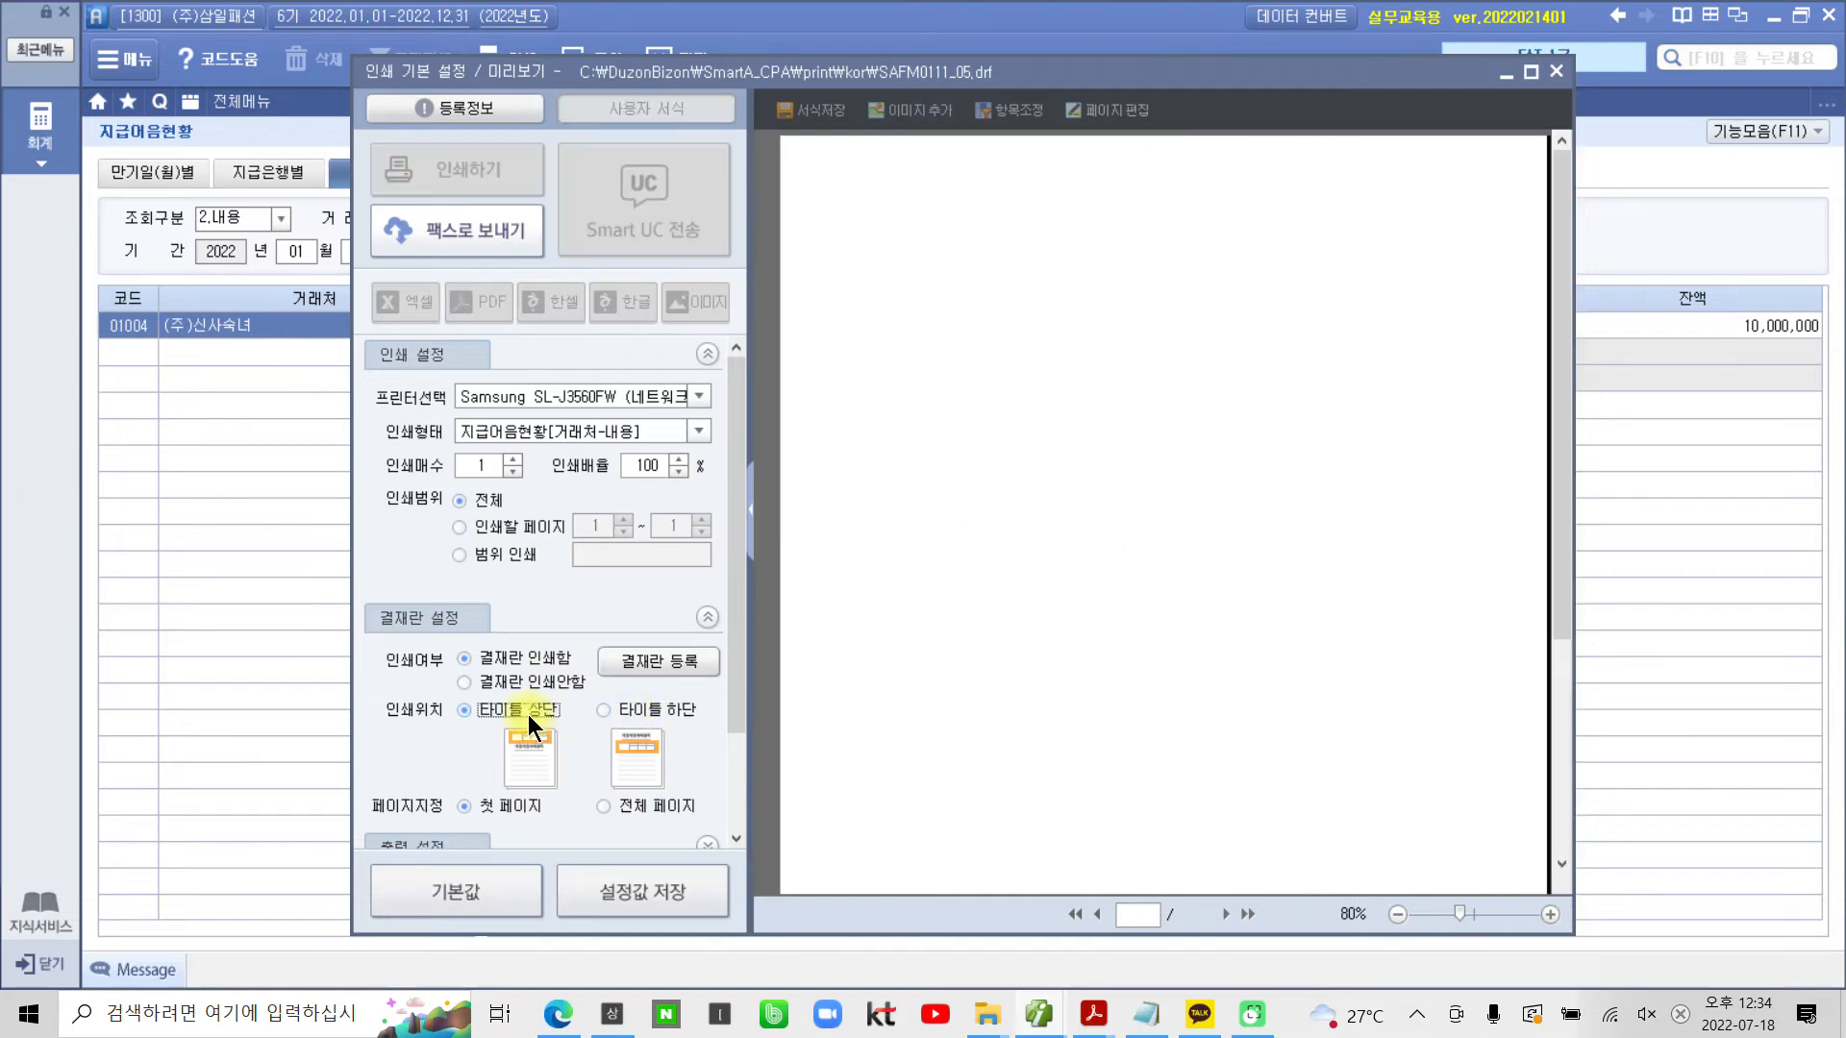
left_click(604, 709)
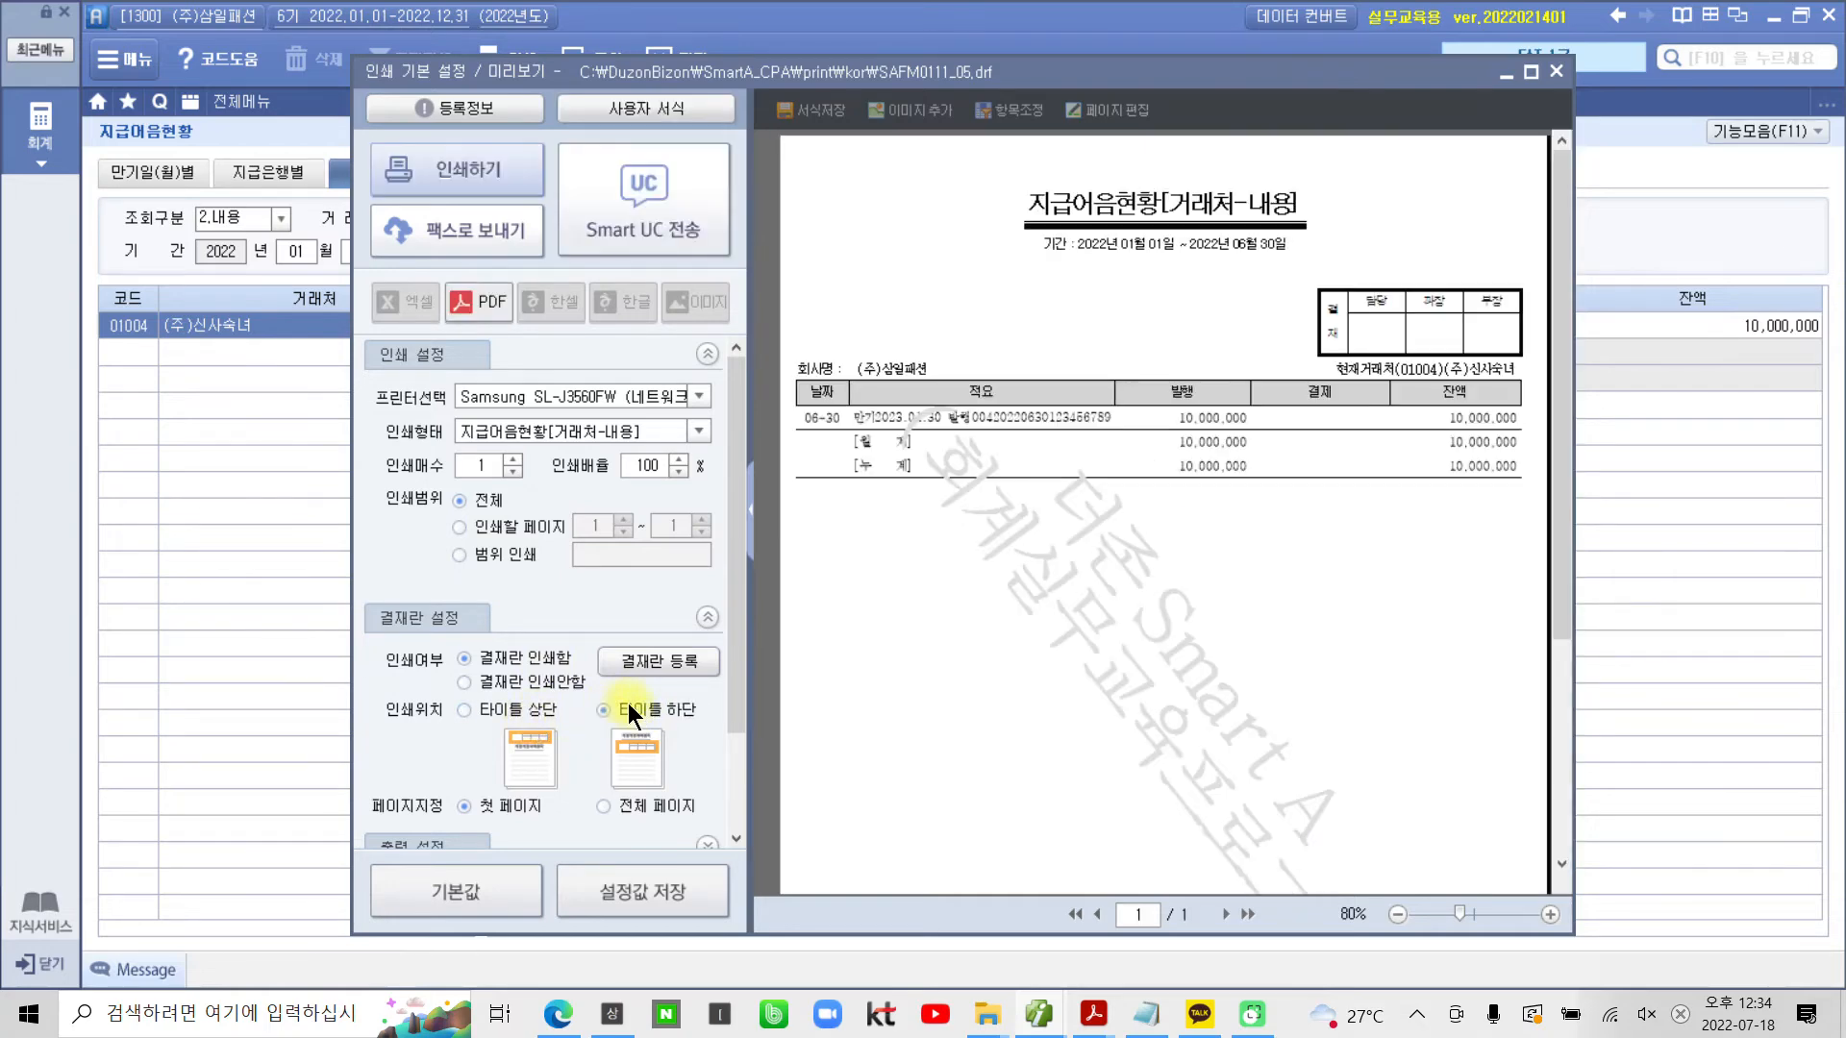
Review the approver titles in the 결재란 등록 dialog, accept the registration and close the print preview
left_click(667, 663)
left_click(620, 498)
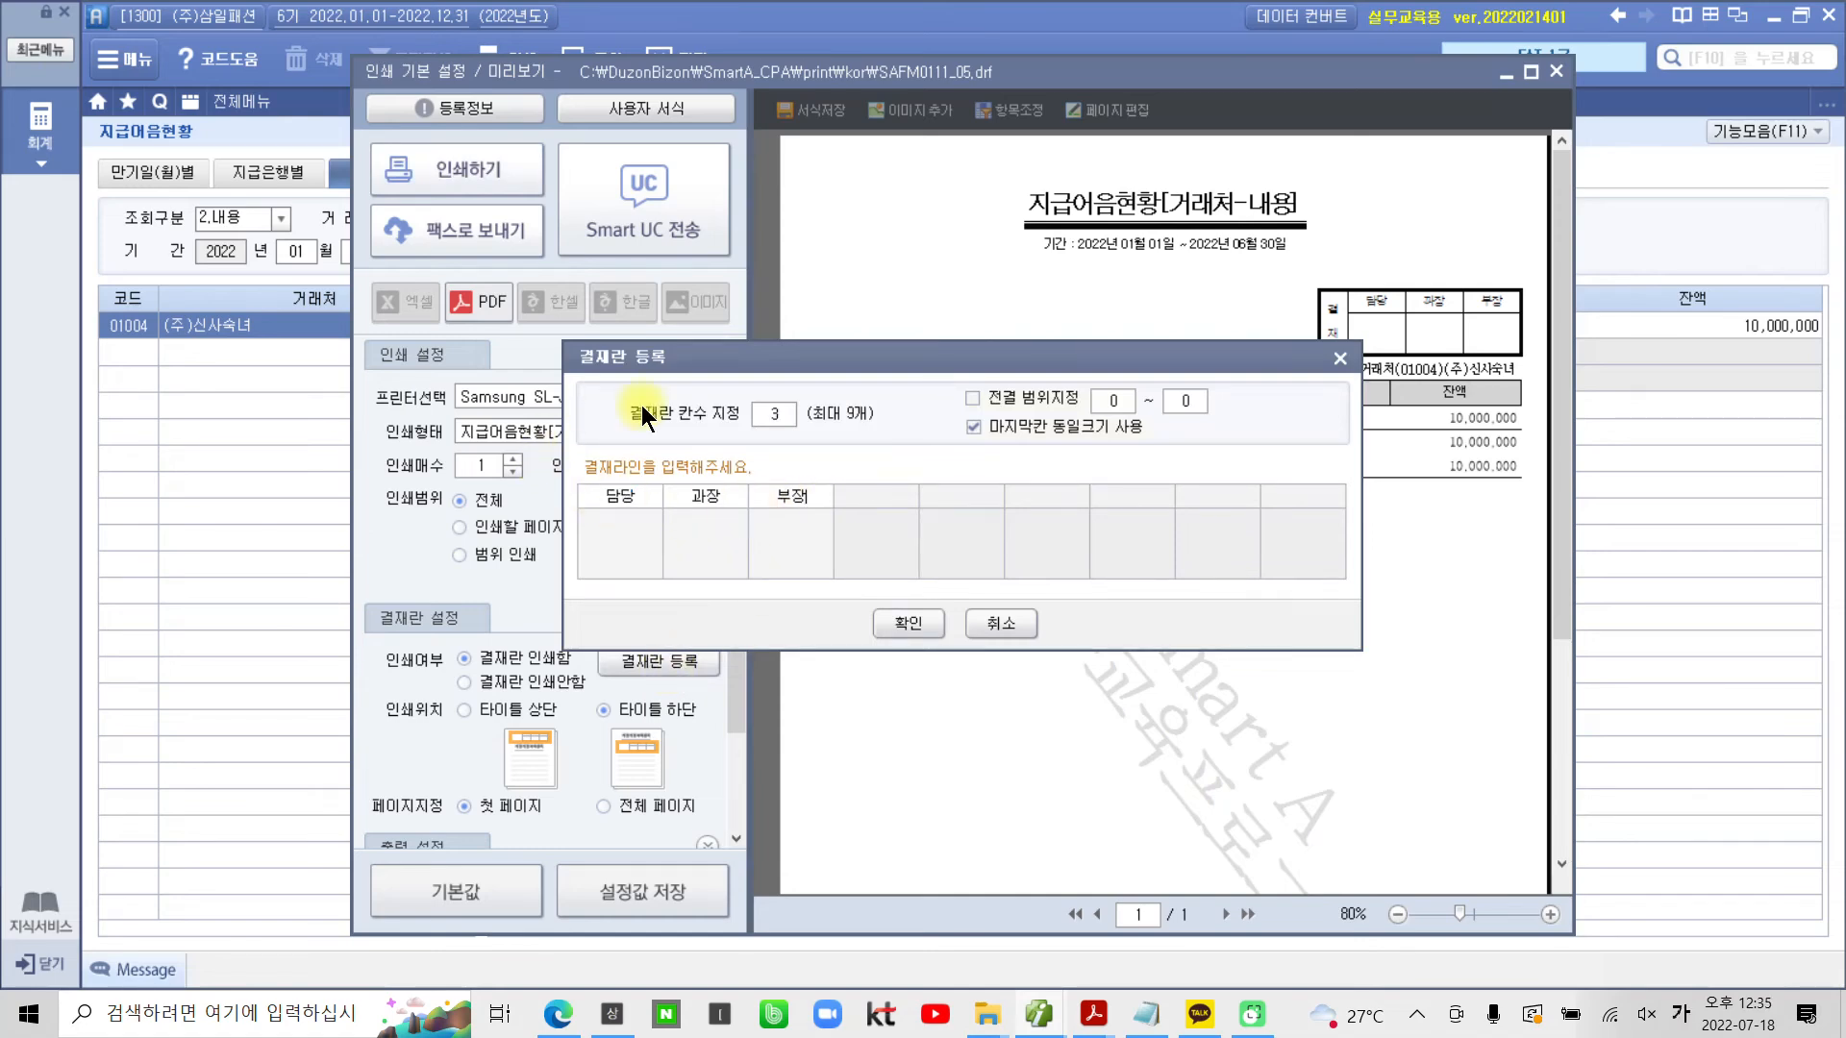
left_click(908, 623)
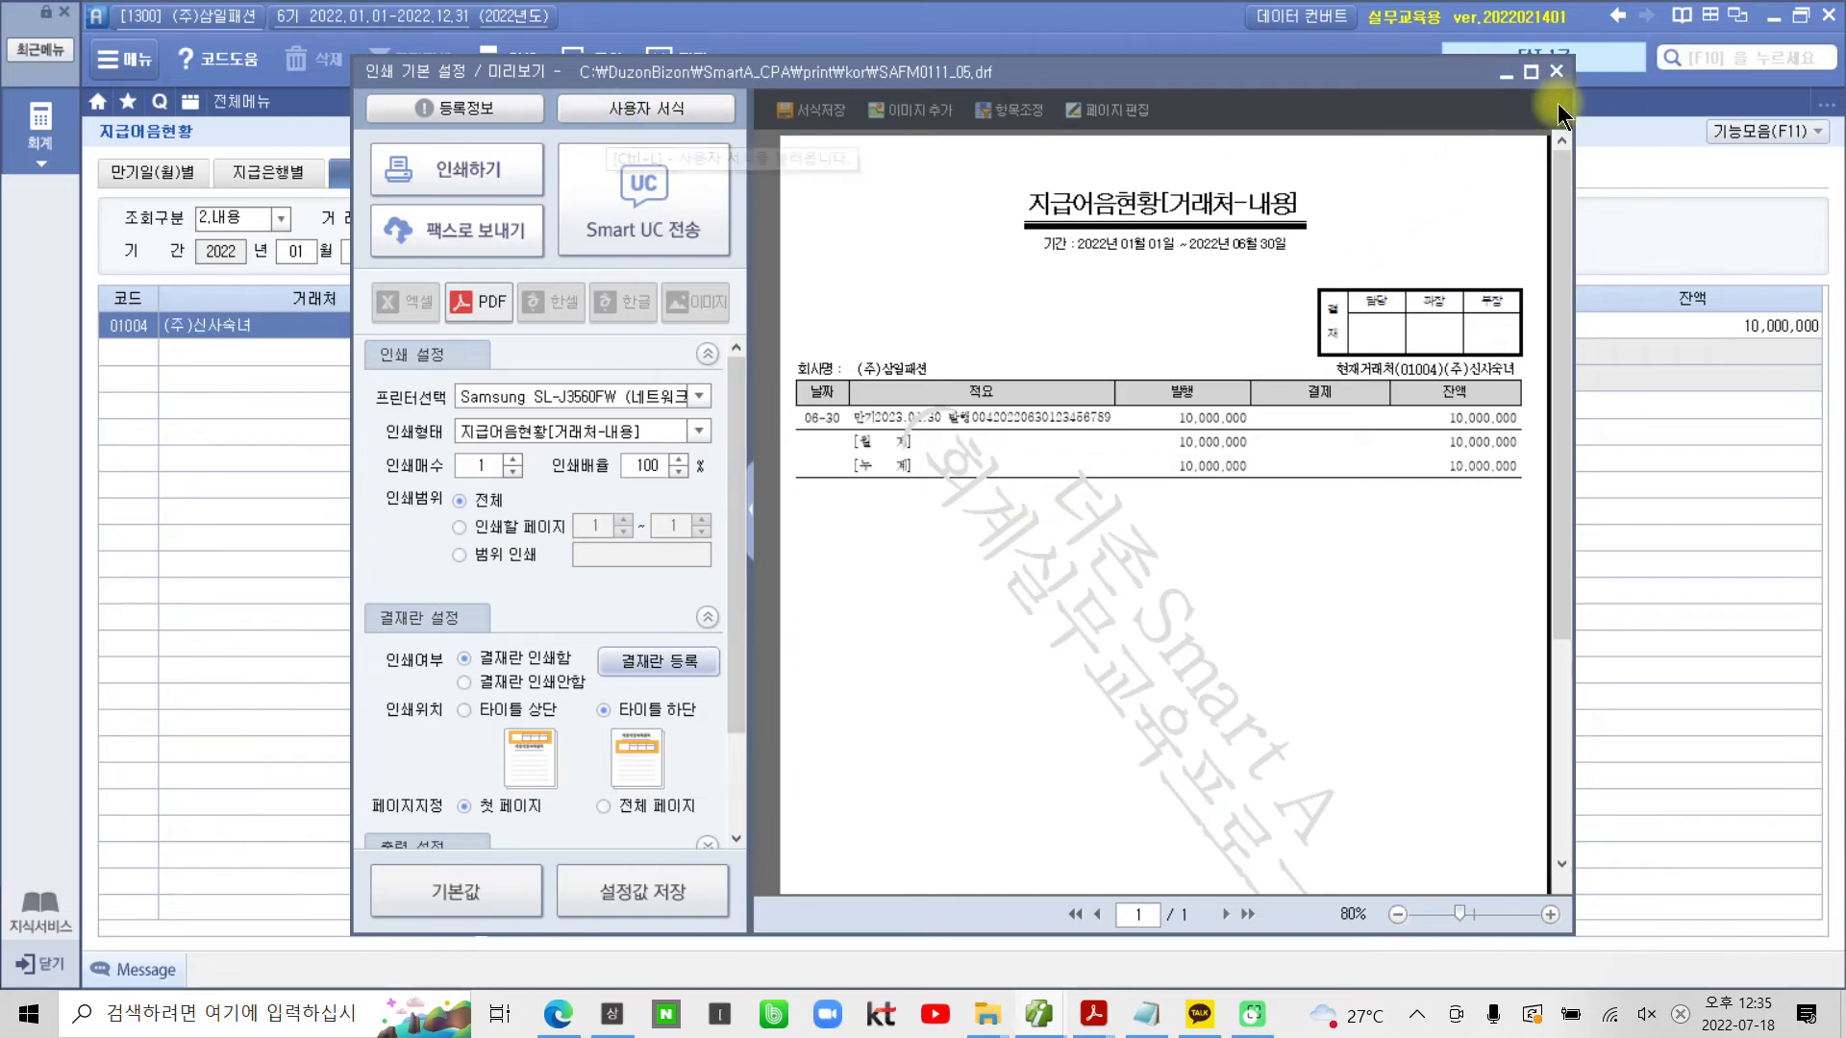
left_click(1556, 72)
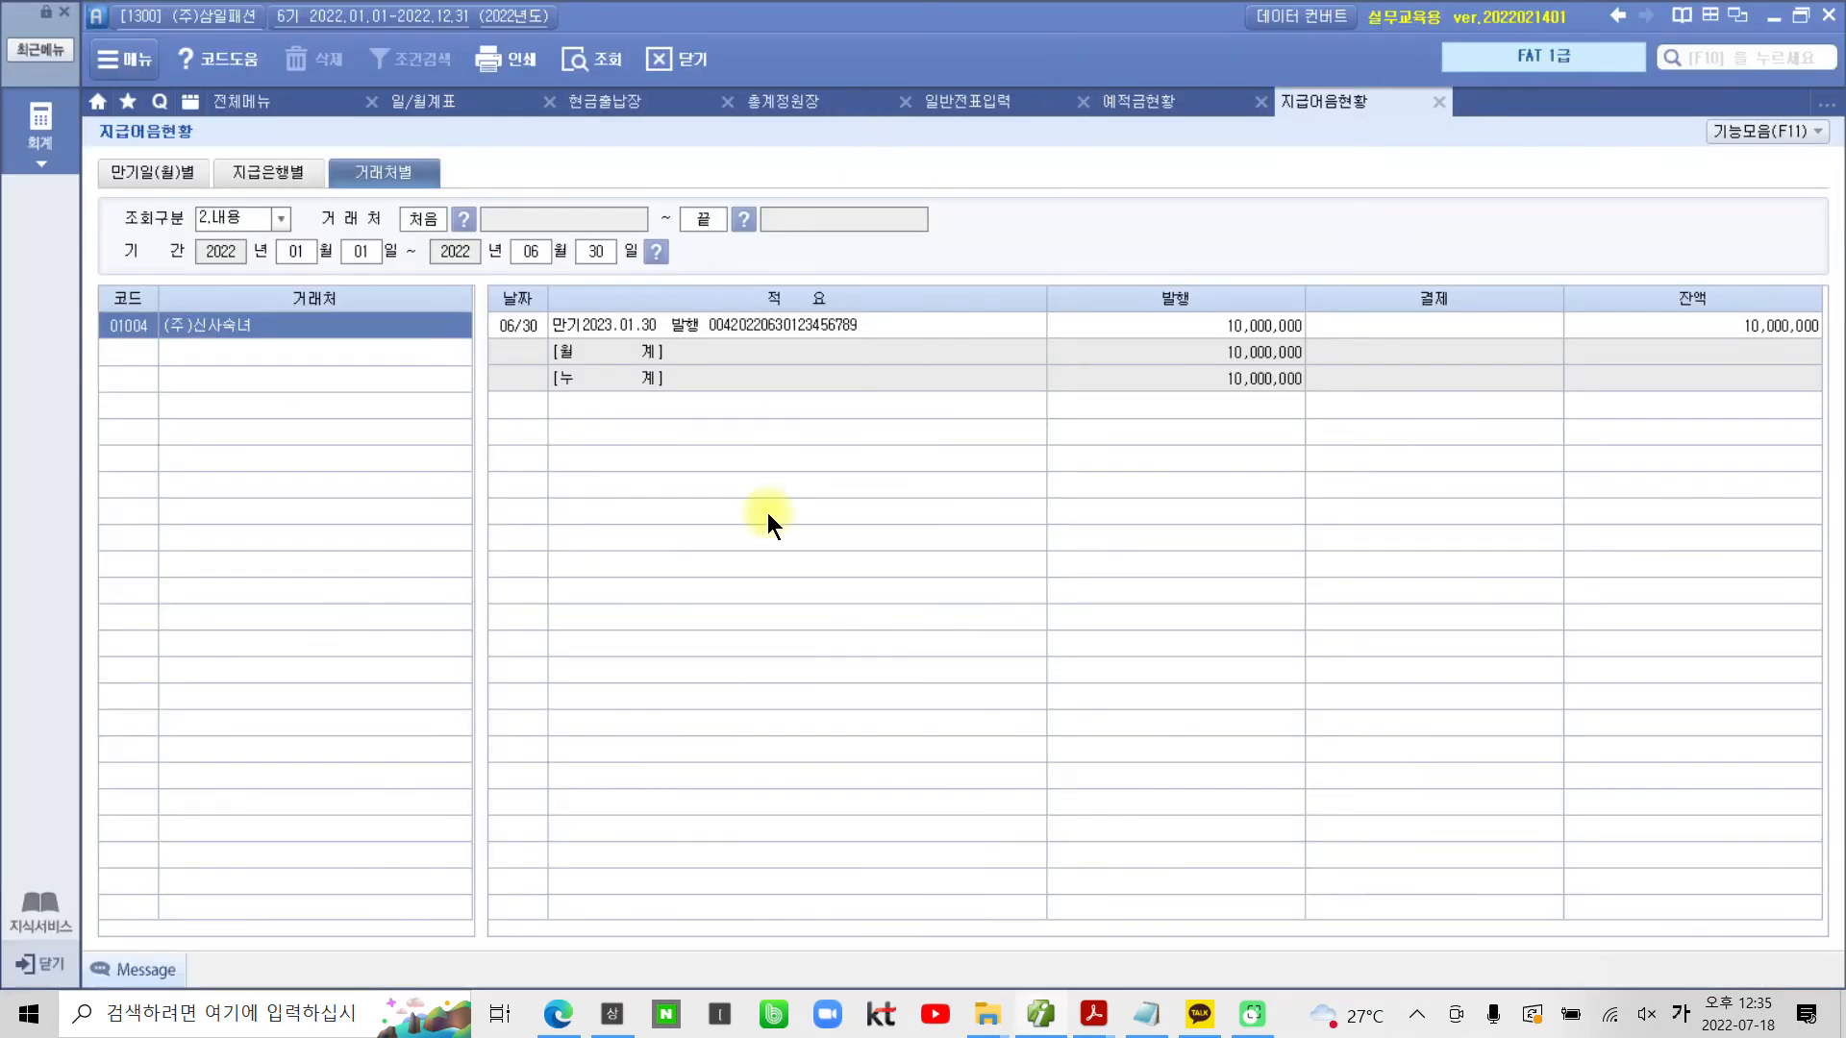
Switch to the textbook PDF, highlight 어음집계표 in 수행 3 of section 4, and select 1.수불장 to point it out
left_click(1092, 1014)
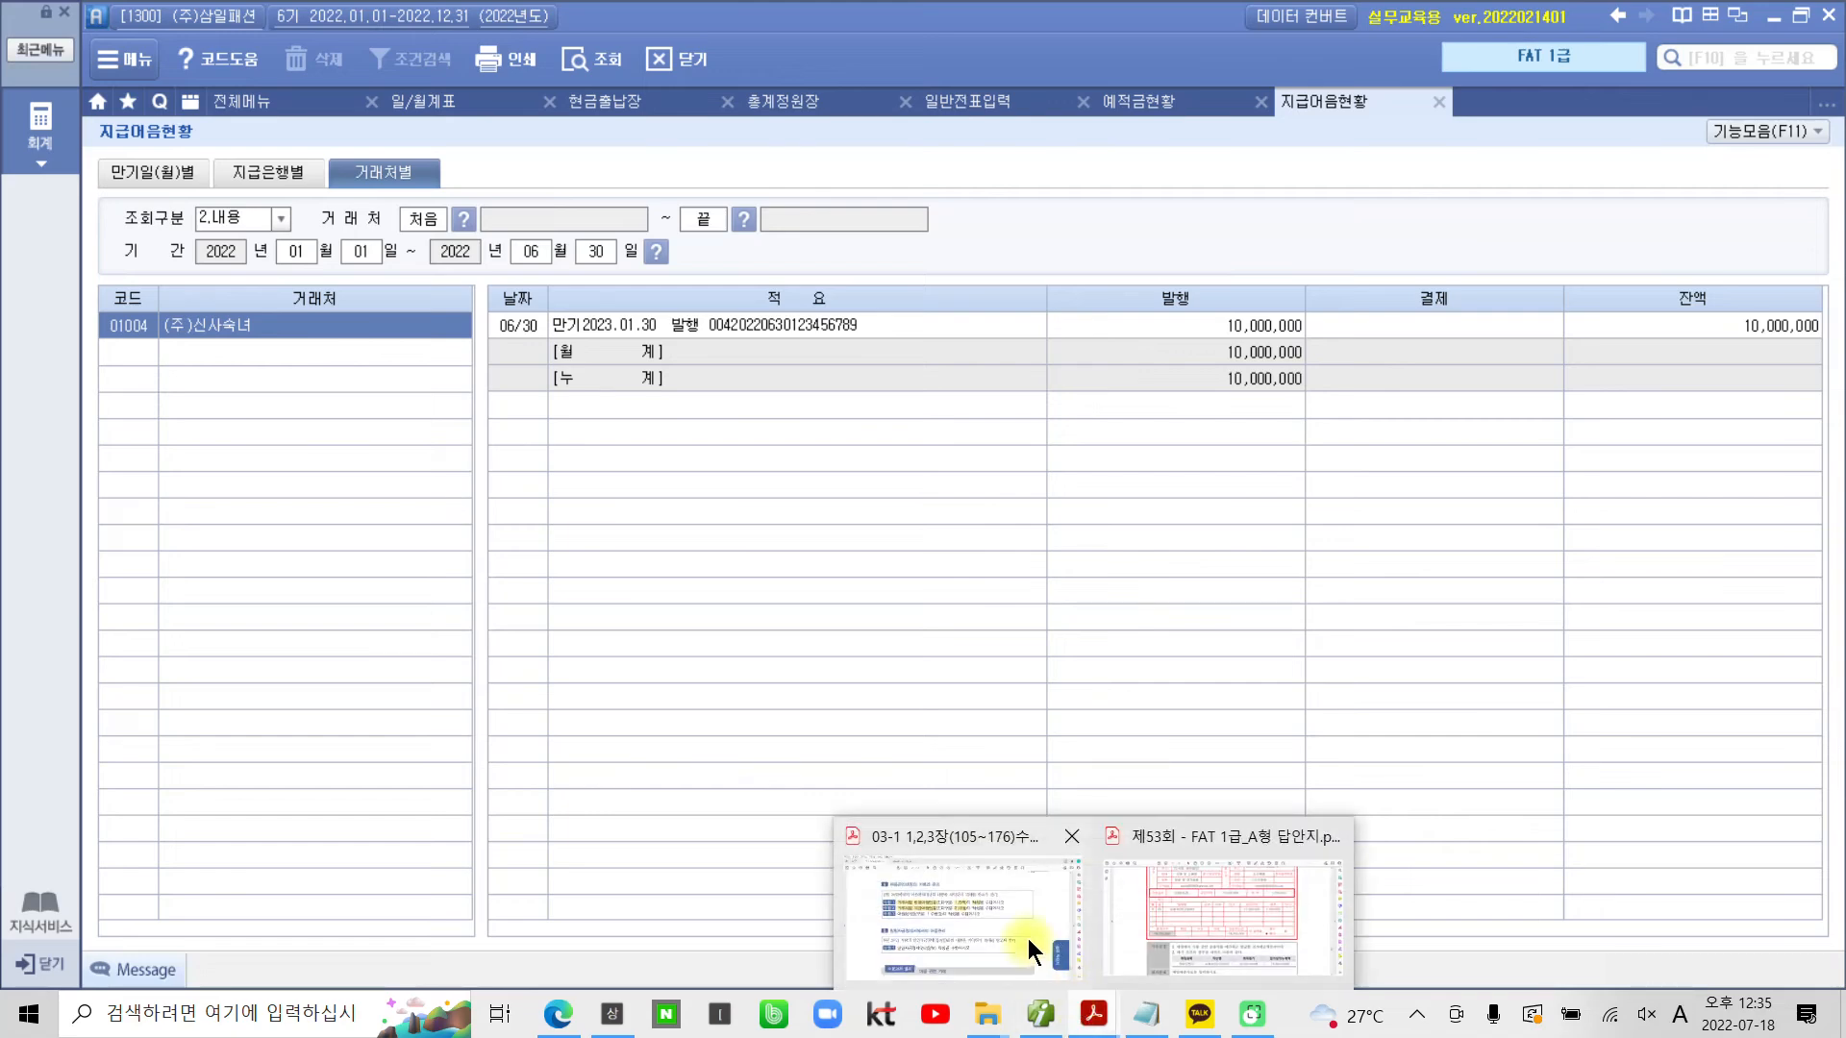
left_click(994, 911)
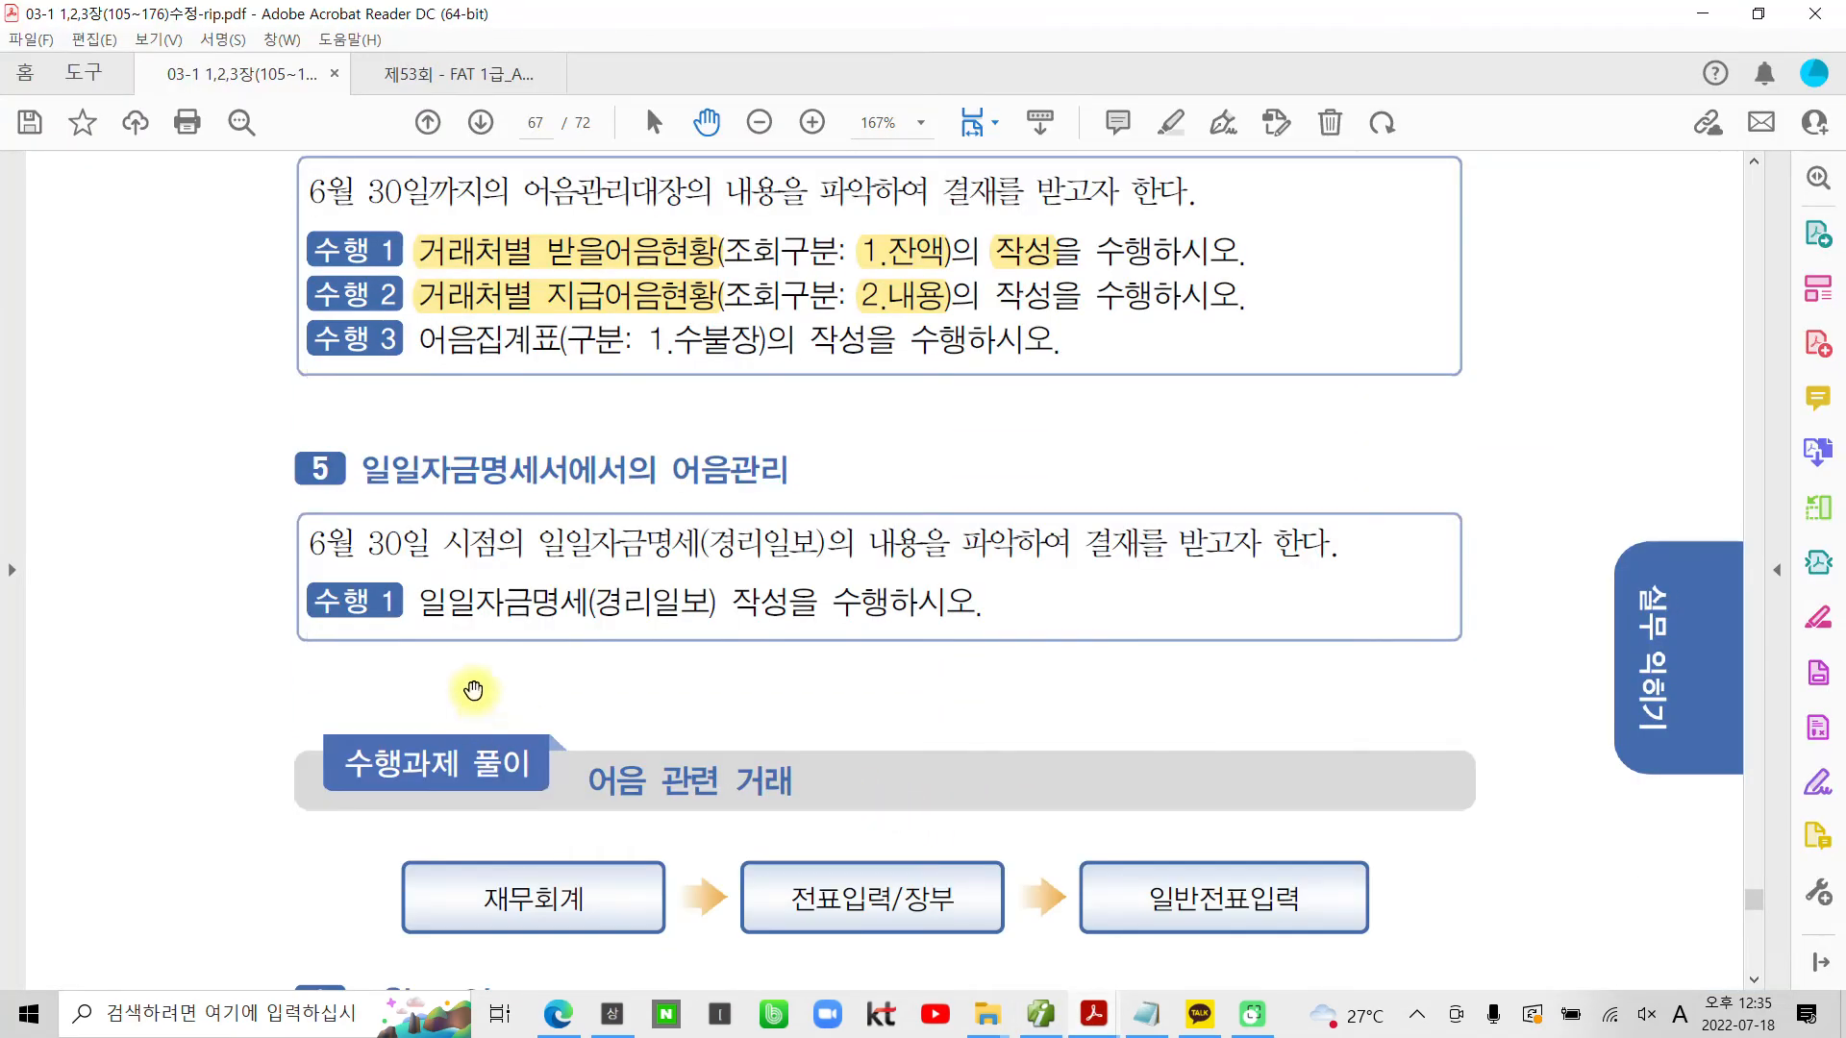
mouse_move(413, 321)
left_mouse_down()
mouse_move(442, 356)
mouse_move(567, 365)
left_mouse_up()
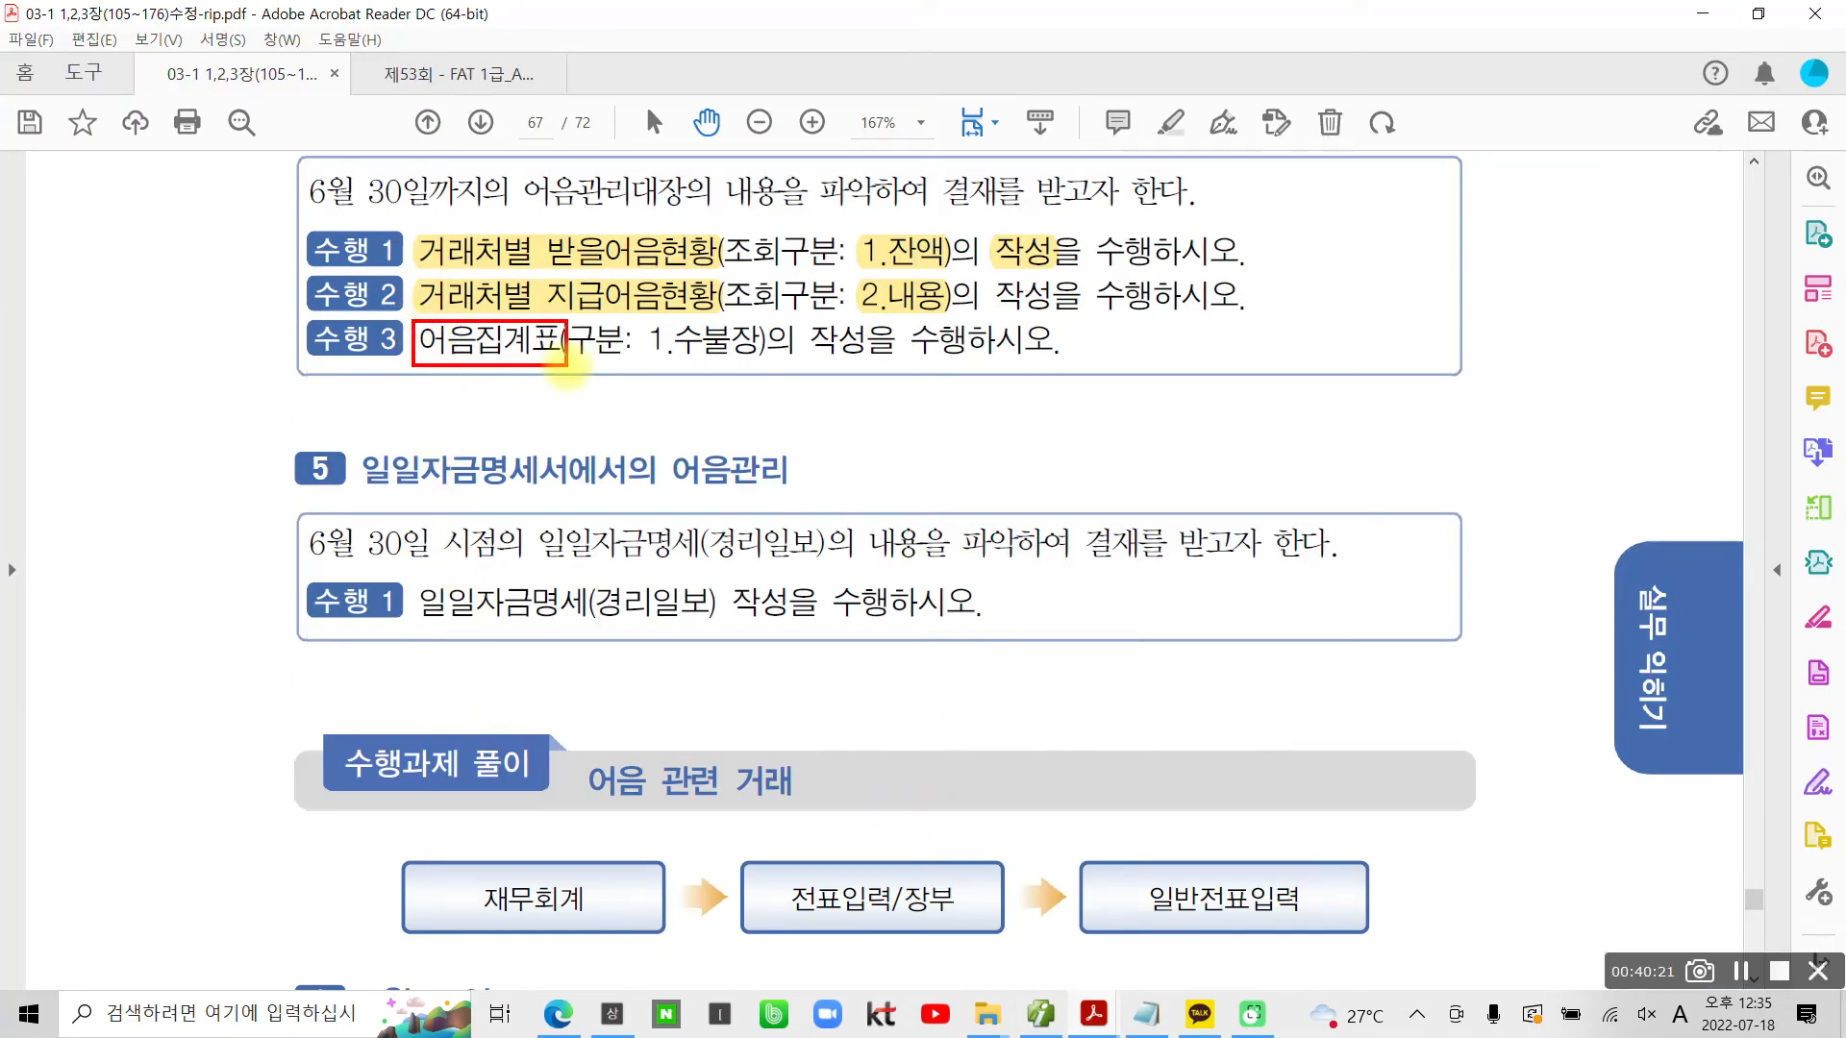
key("Escape")
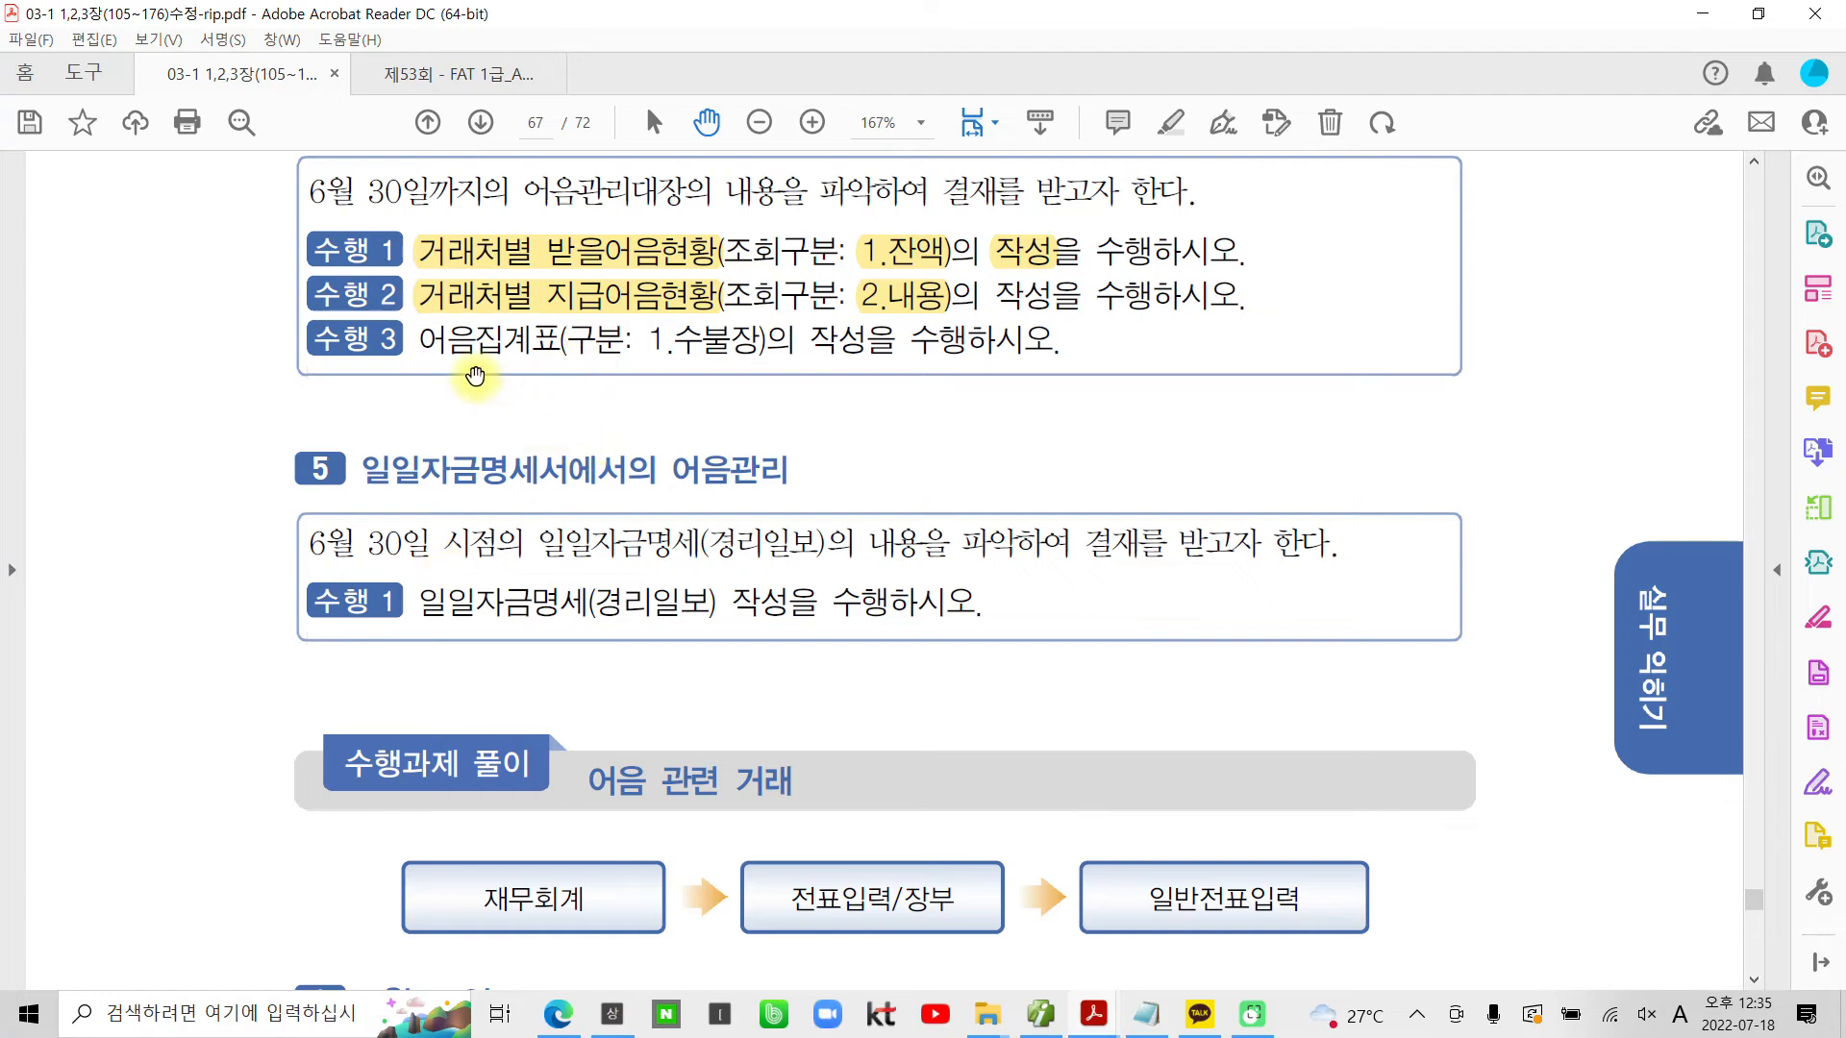
left_click_drag(424, 340, 561, 342)
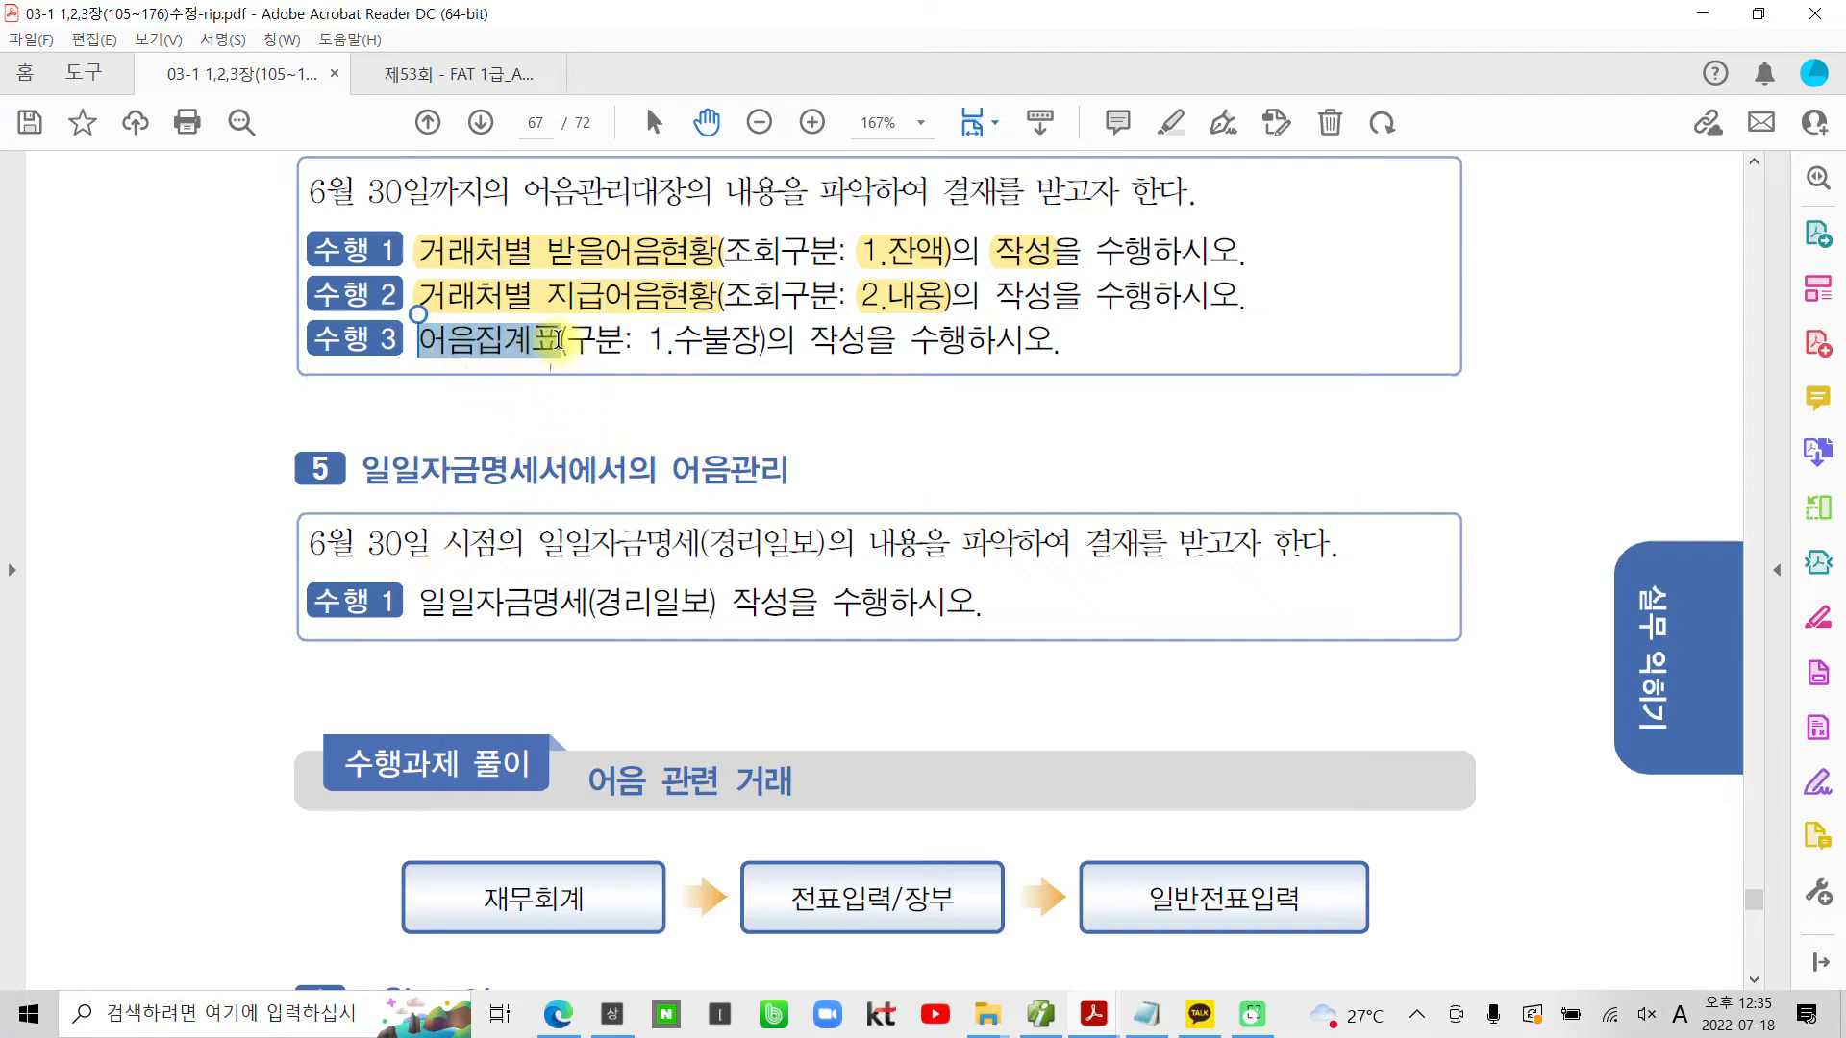
right_click(526, 352)
left_click(615, 546)
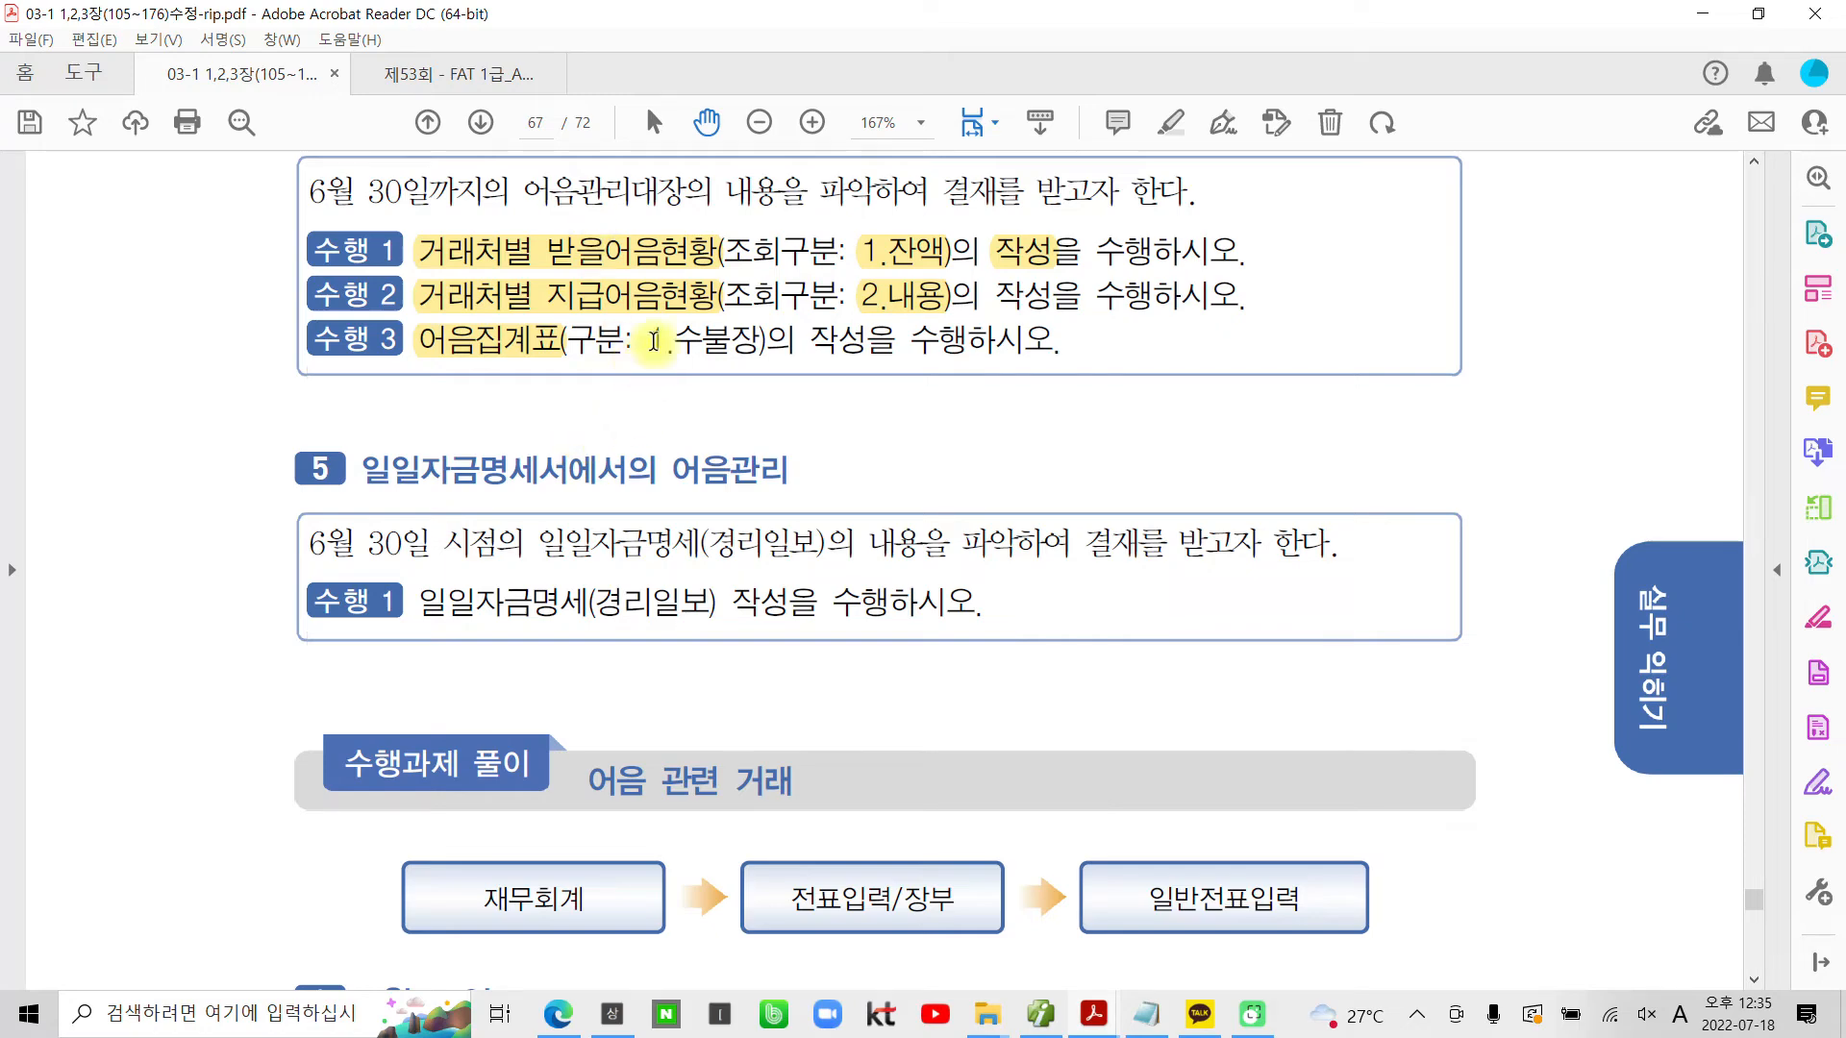
left_click_drag(654, 340, 763, 339)
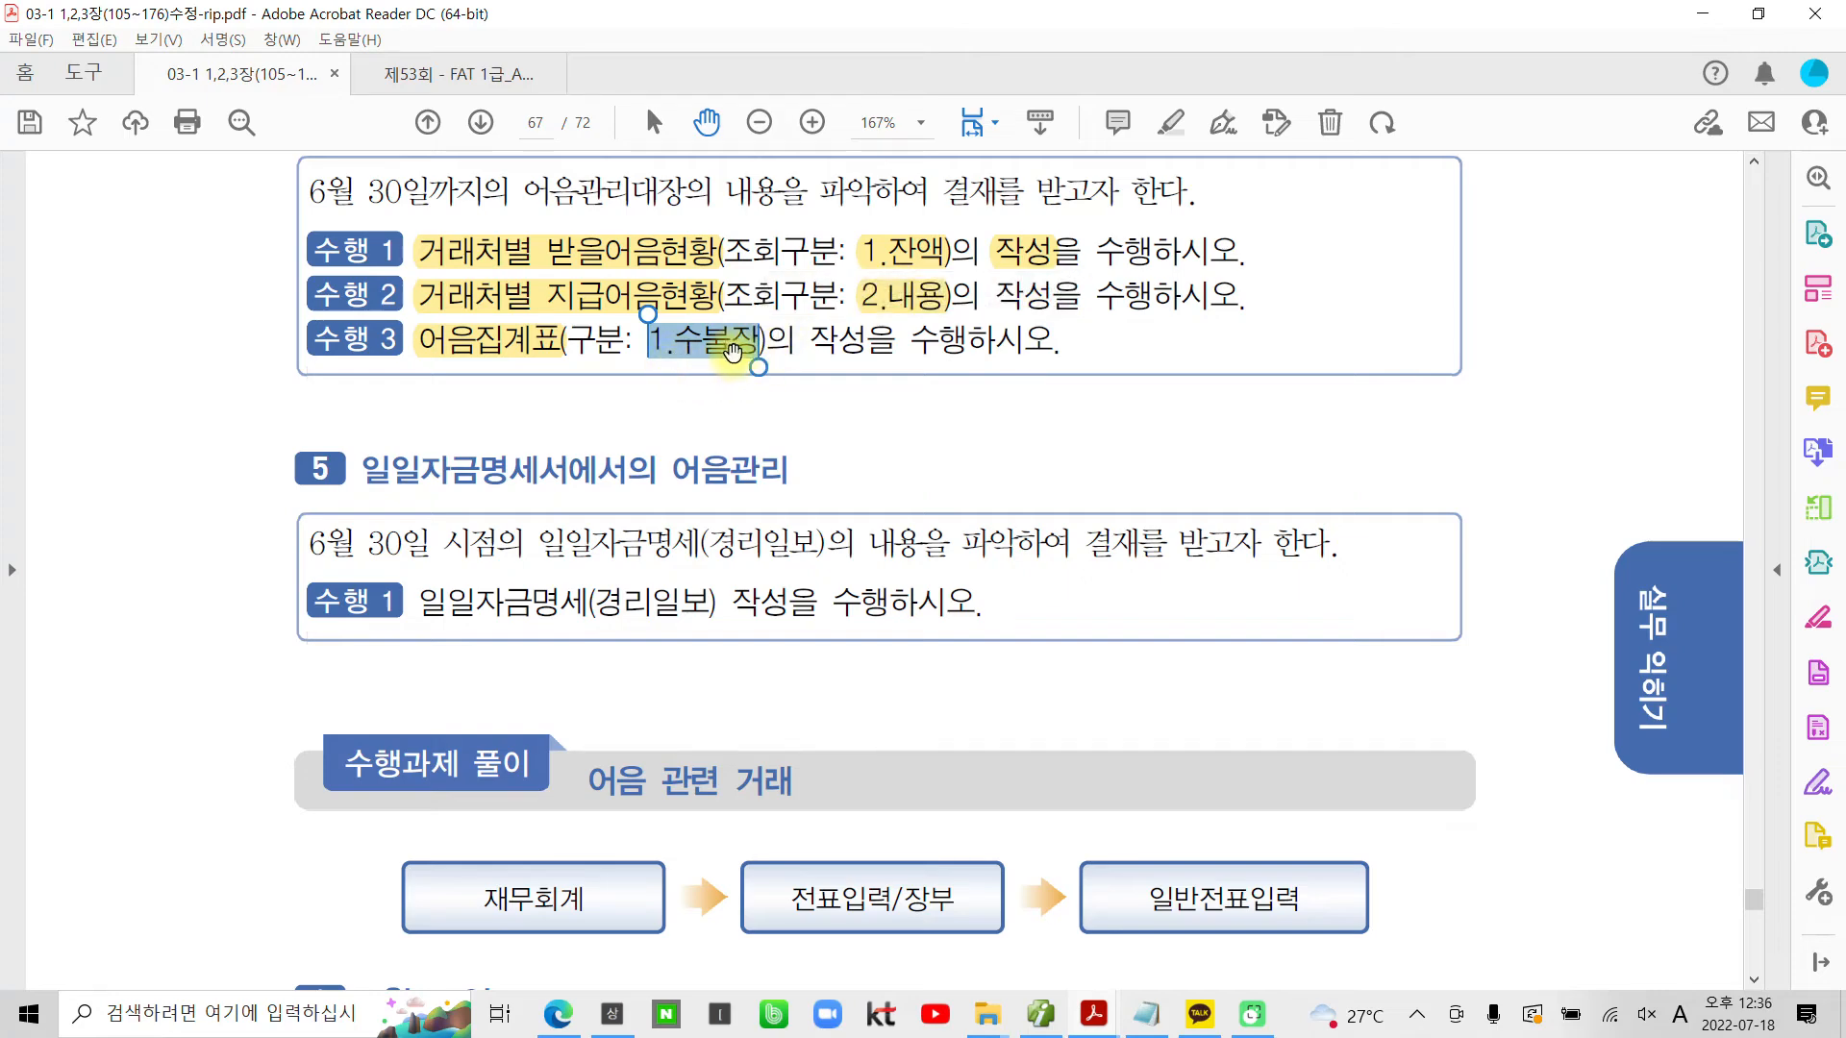
left_click(764, 342)
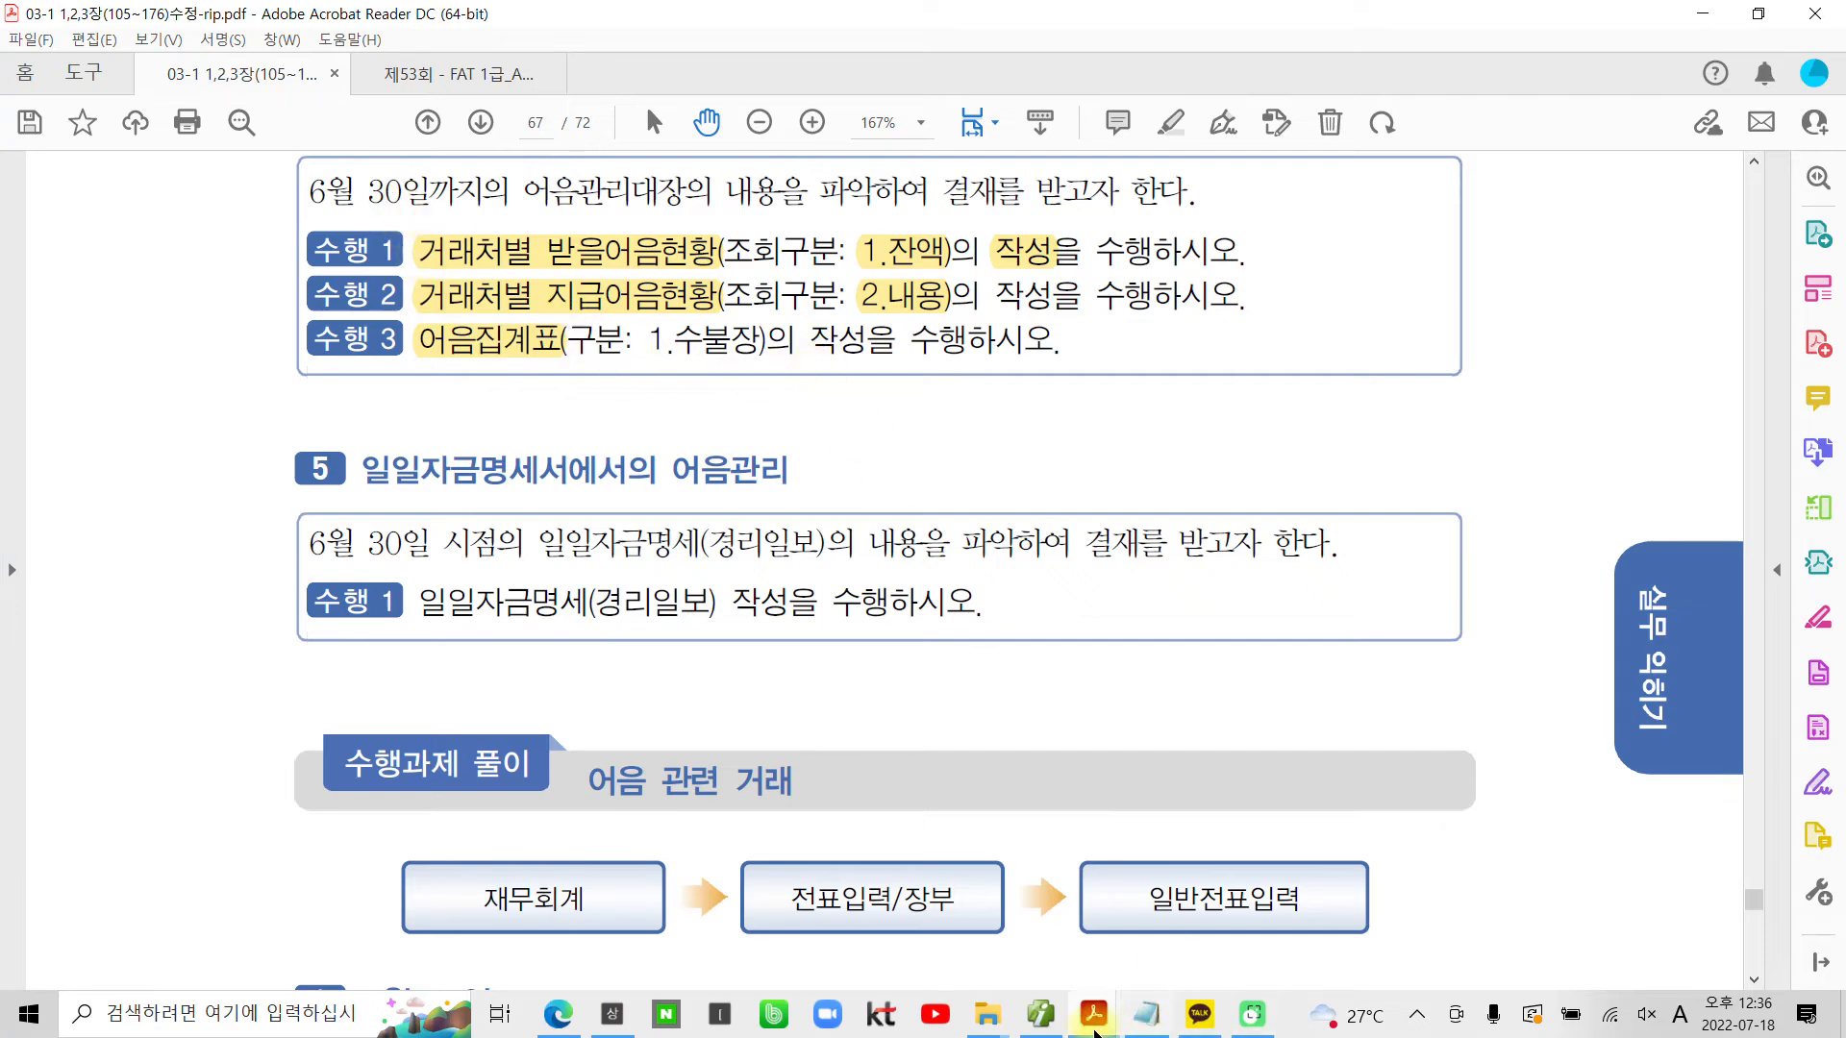
Switch to the accounting program and open the 어음집계표 report on 지급어음수불관리 with 구분 1.수불장
left_click(1040, 1014)
left_click(61, 152)
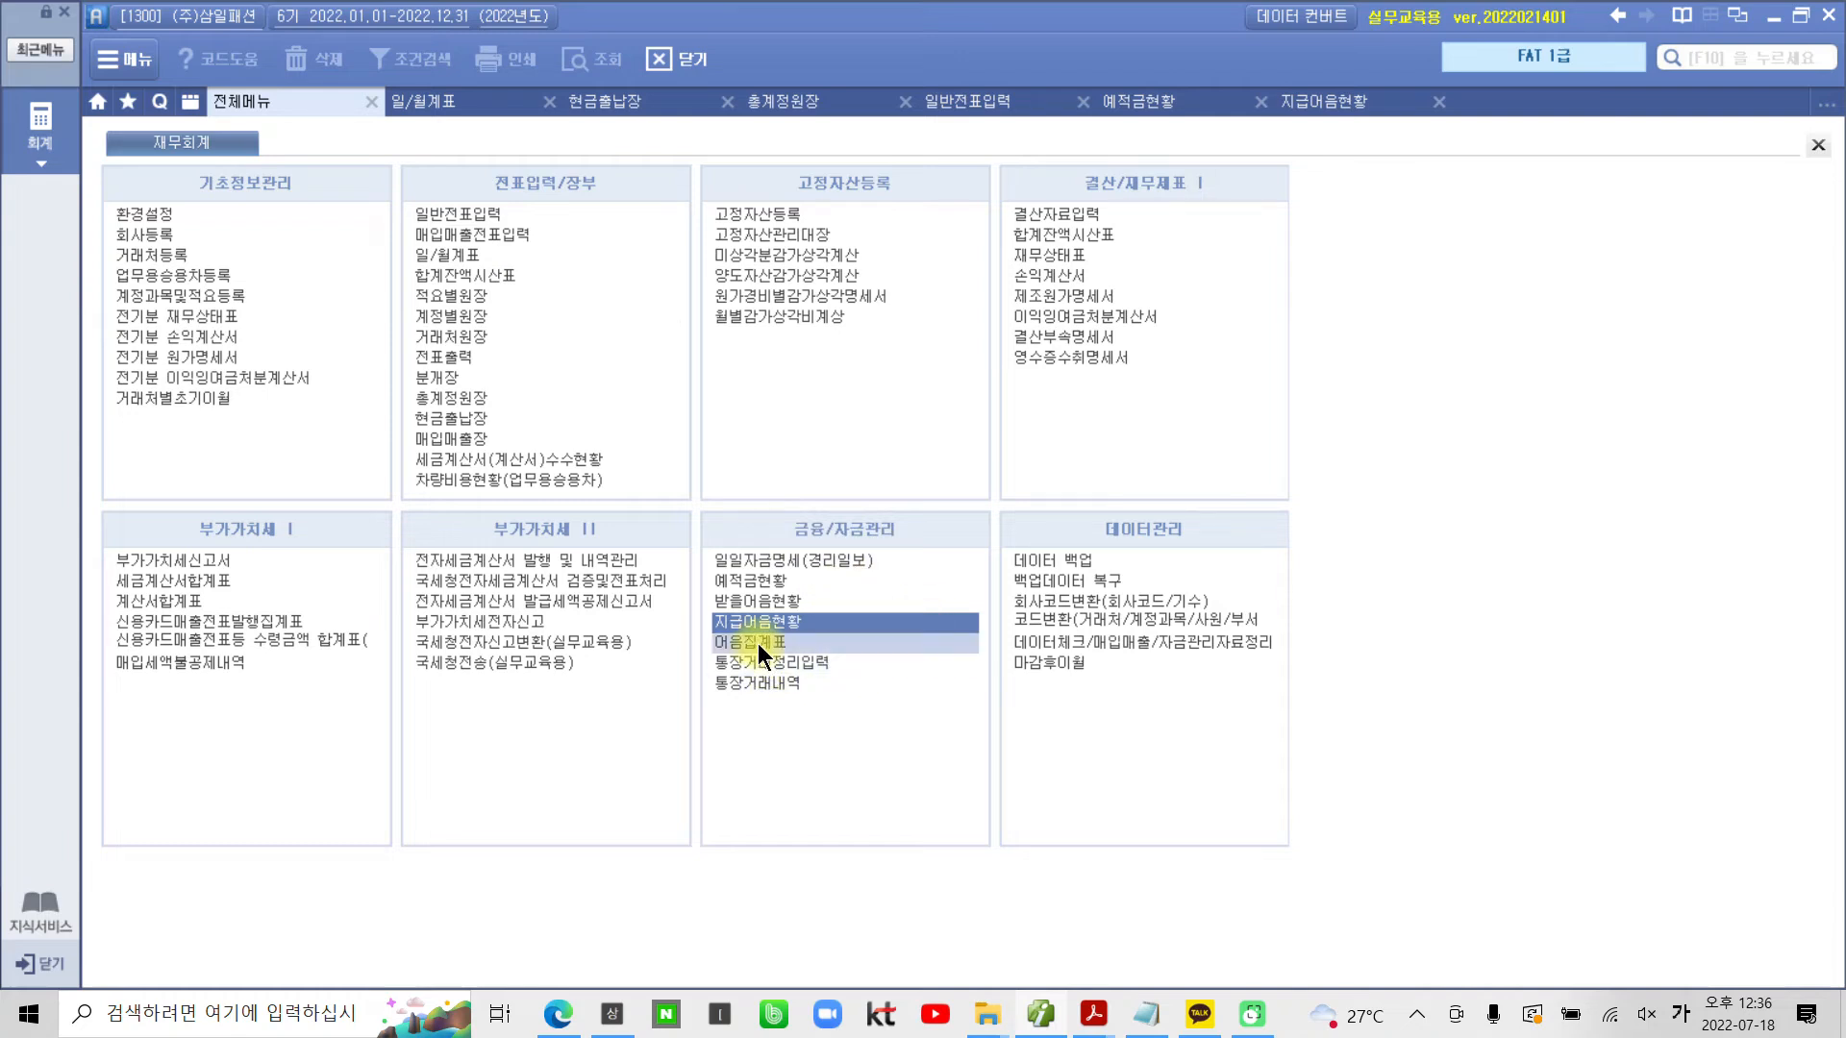
left_click(757, 643)
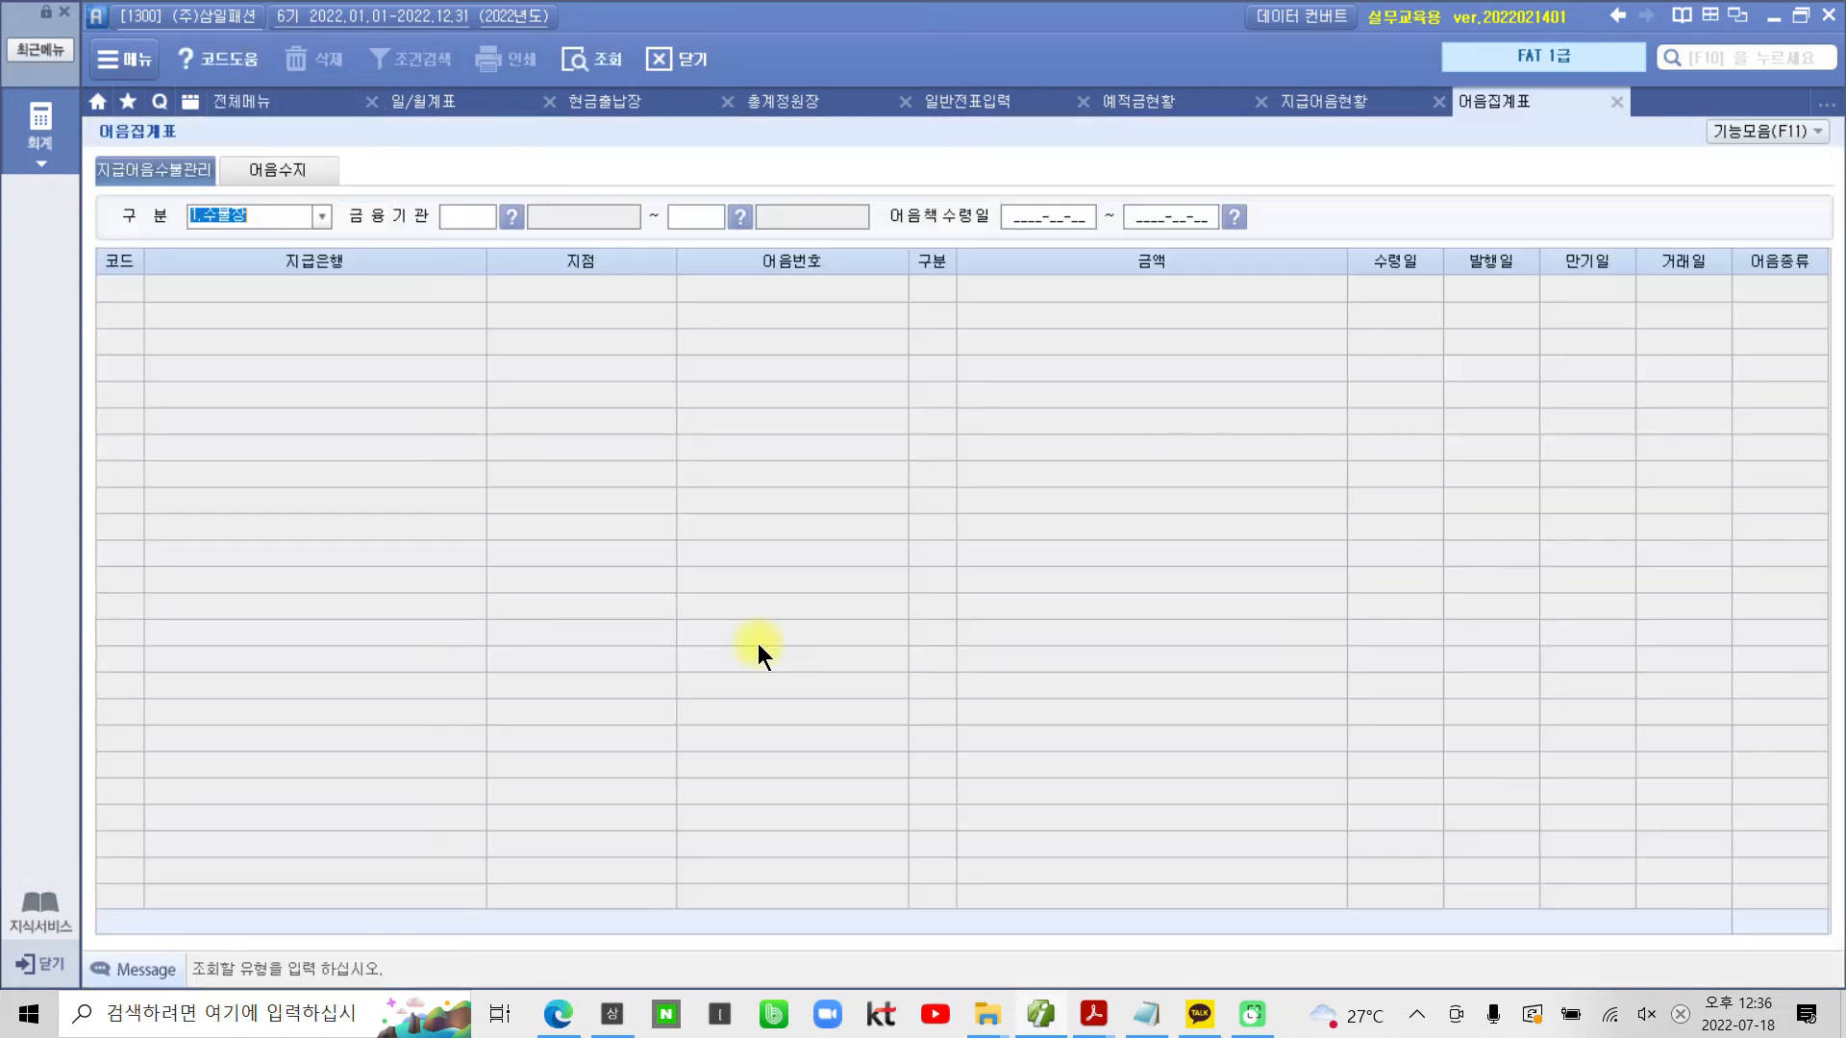
left_click(309, 214)
Query the note ledger for all financial institutions with 어음책 수령일 from 2022-01-01 to 2022-12-31
left_click(459, 215)
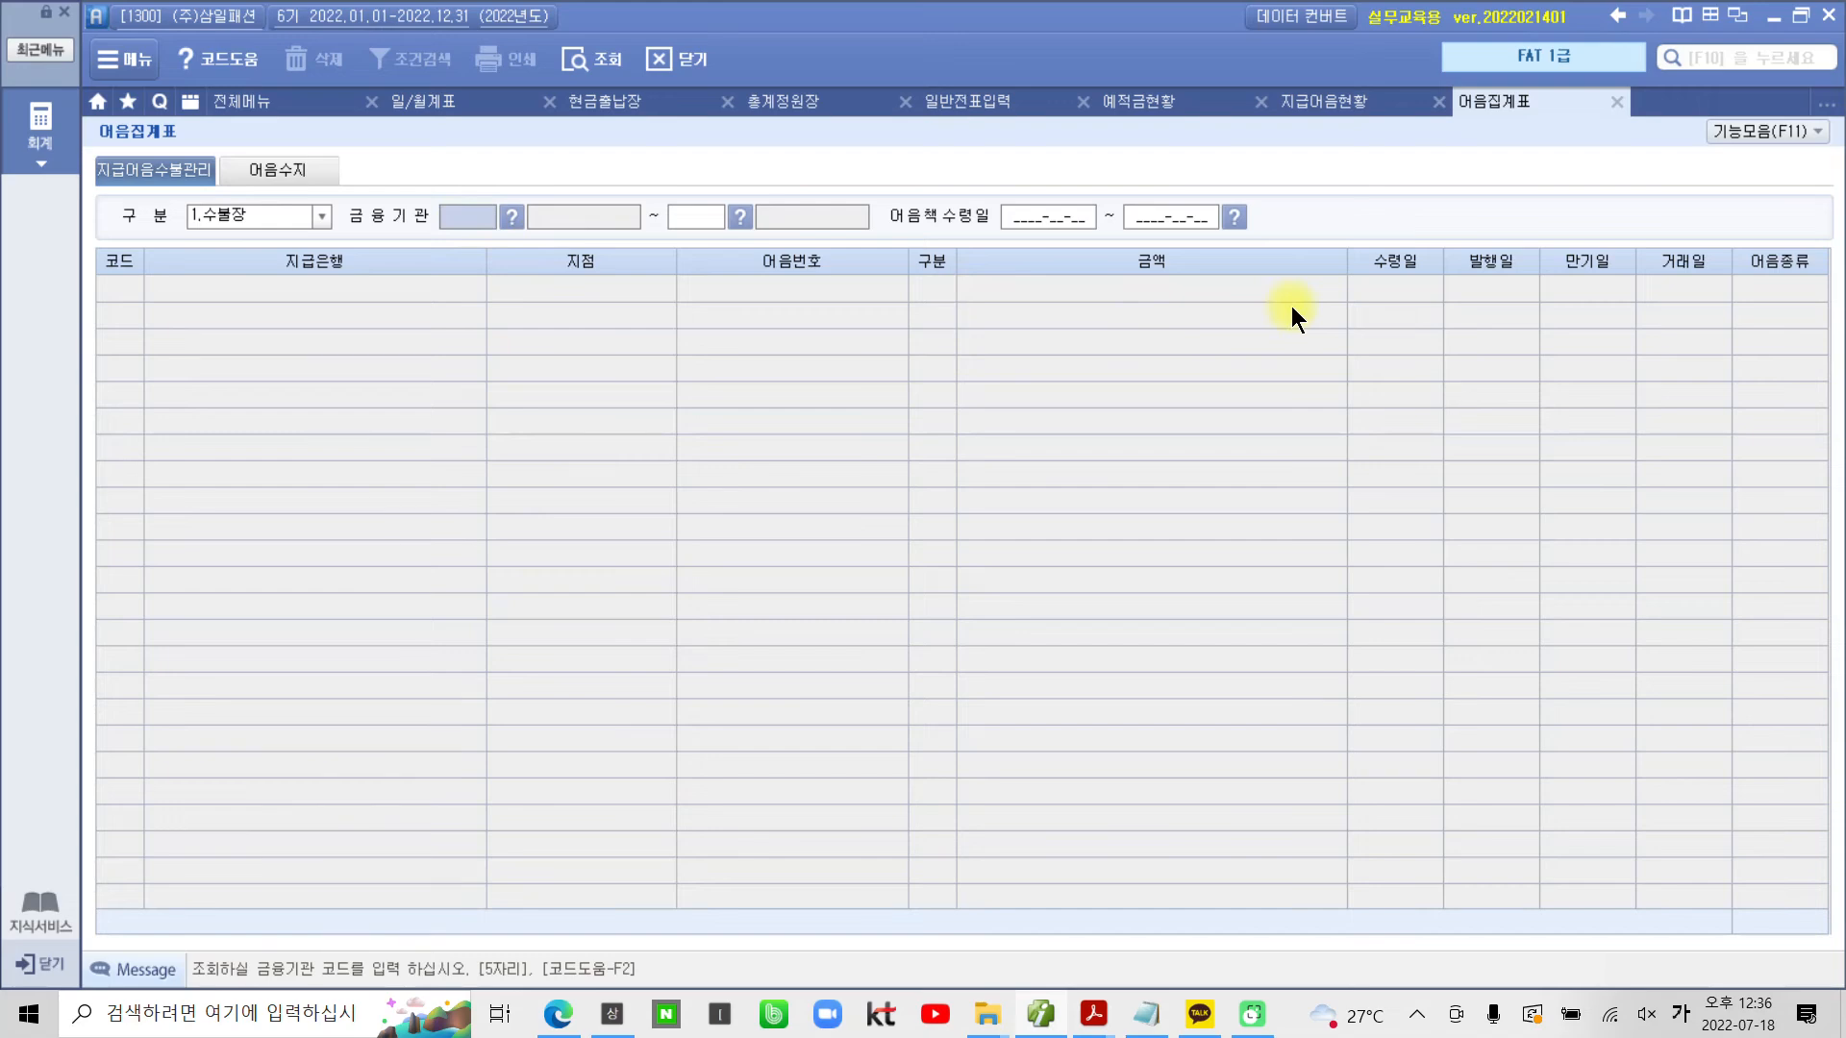
key("Return")
key("Return")
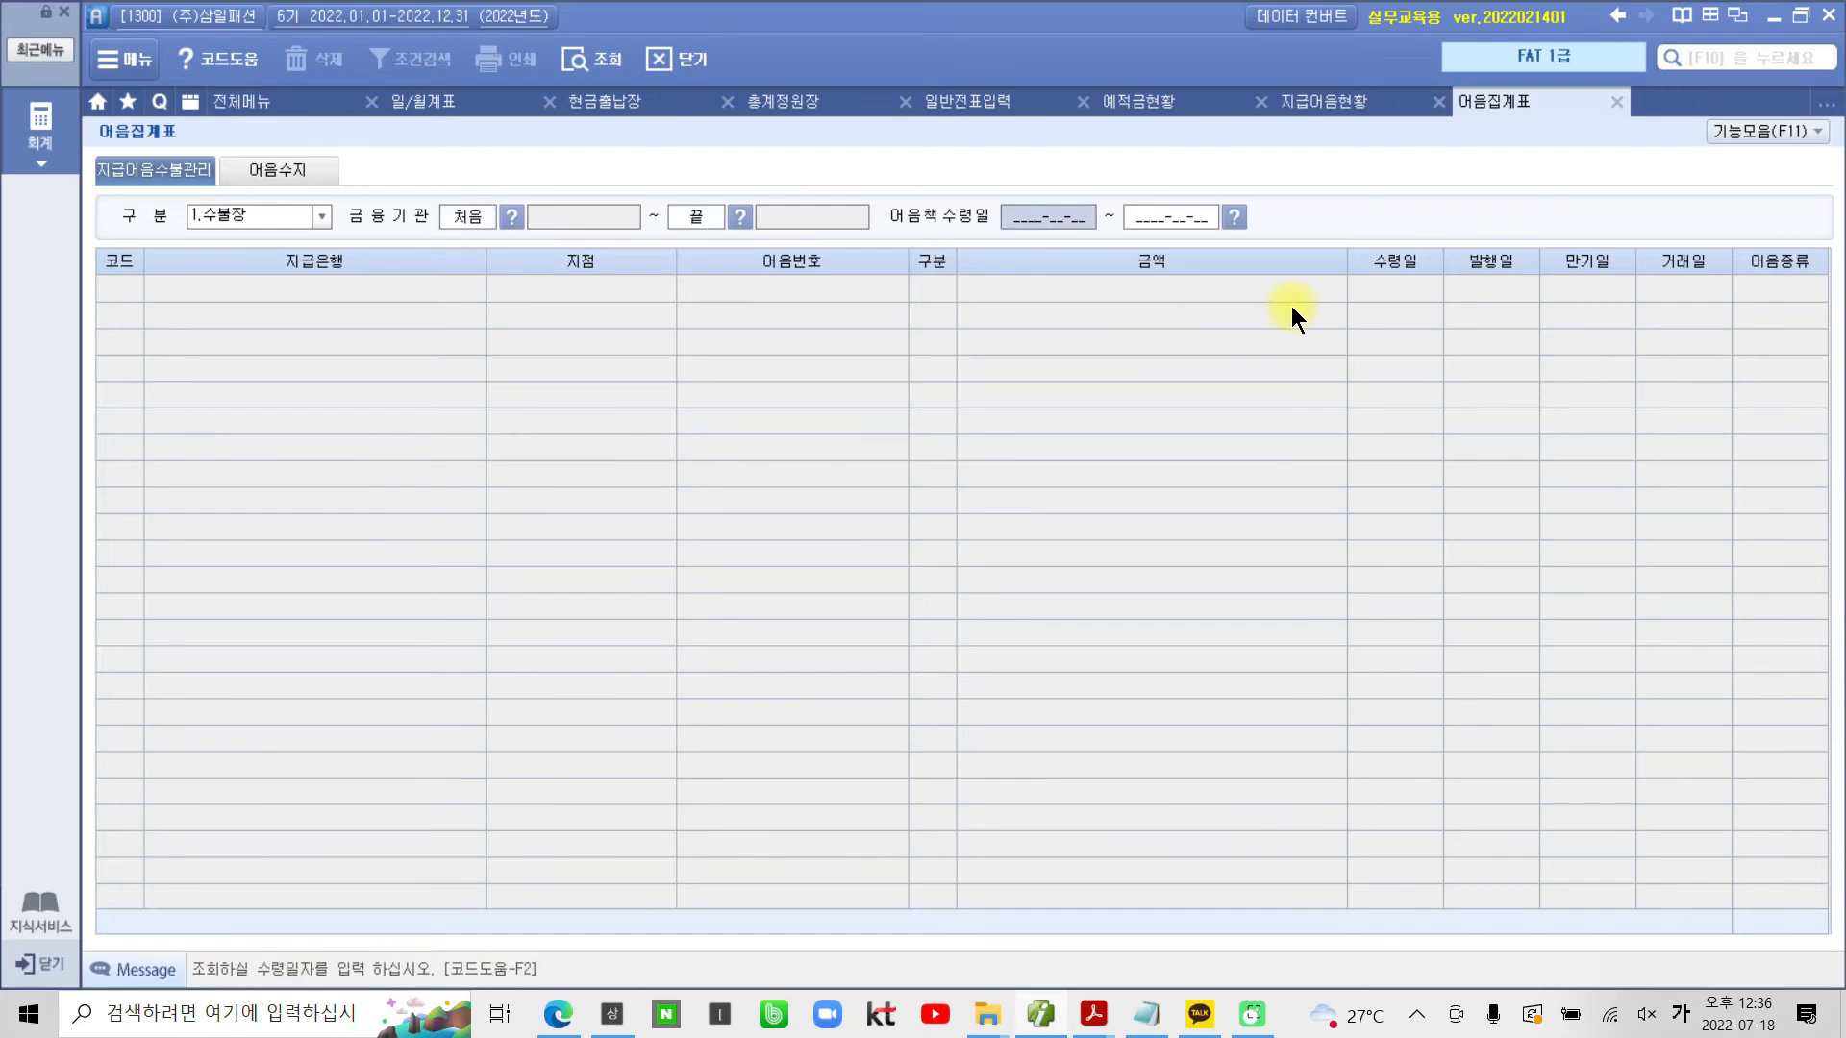
key("Return")
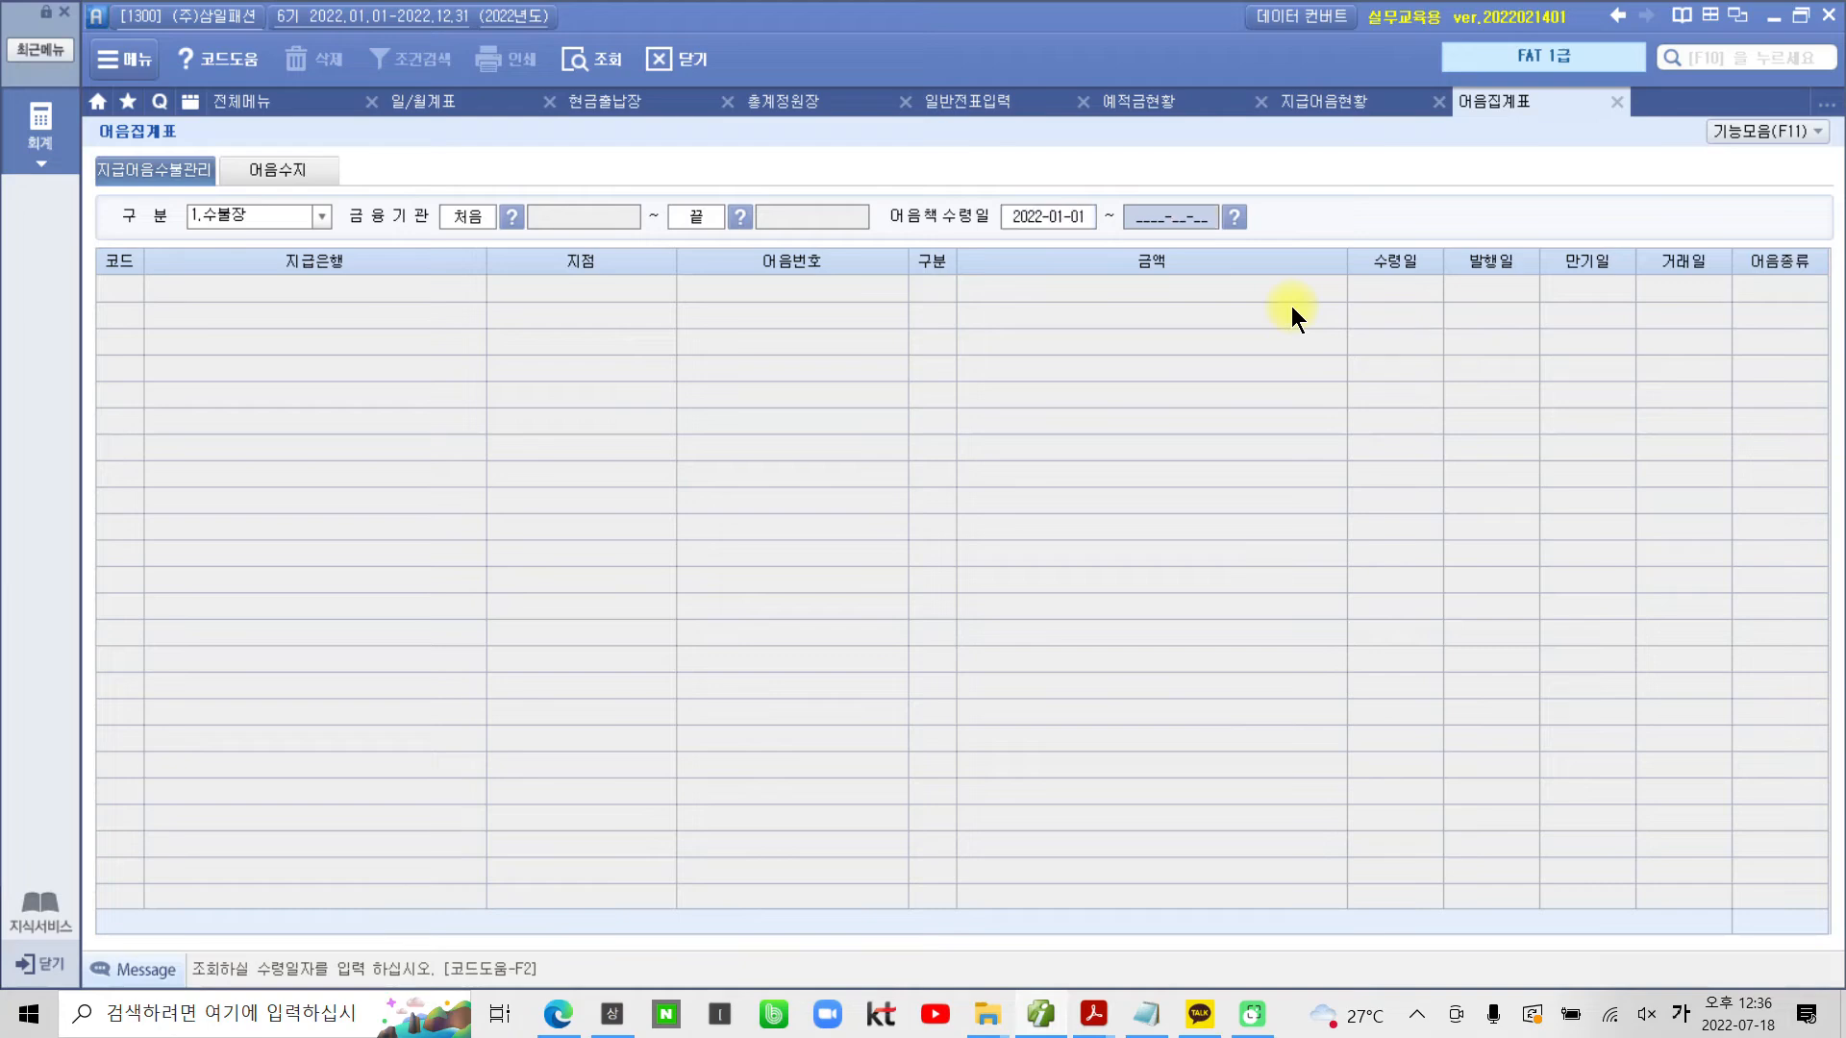
key("Return")
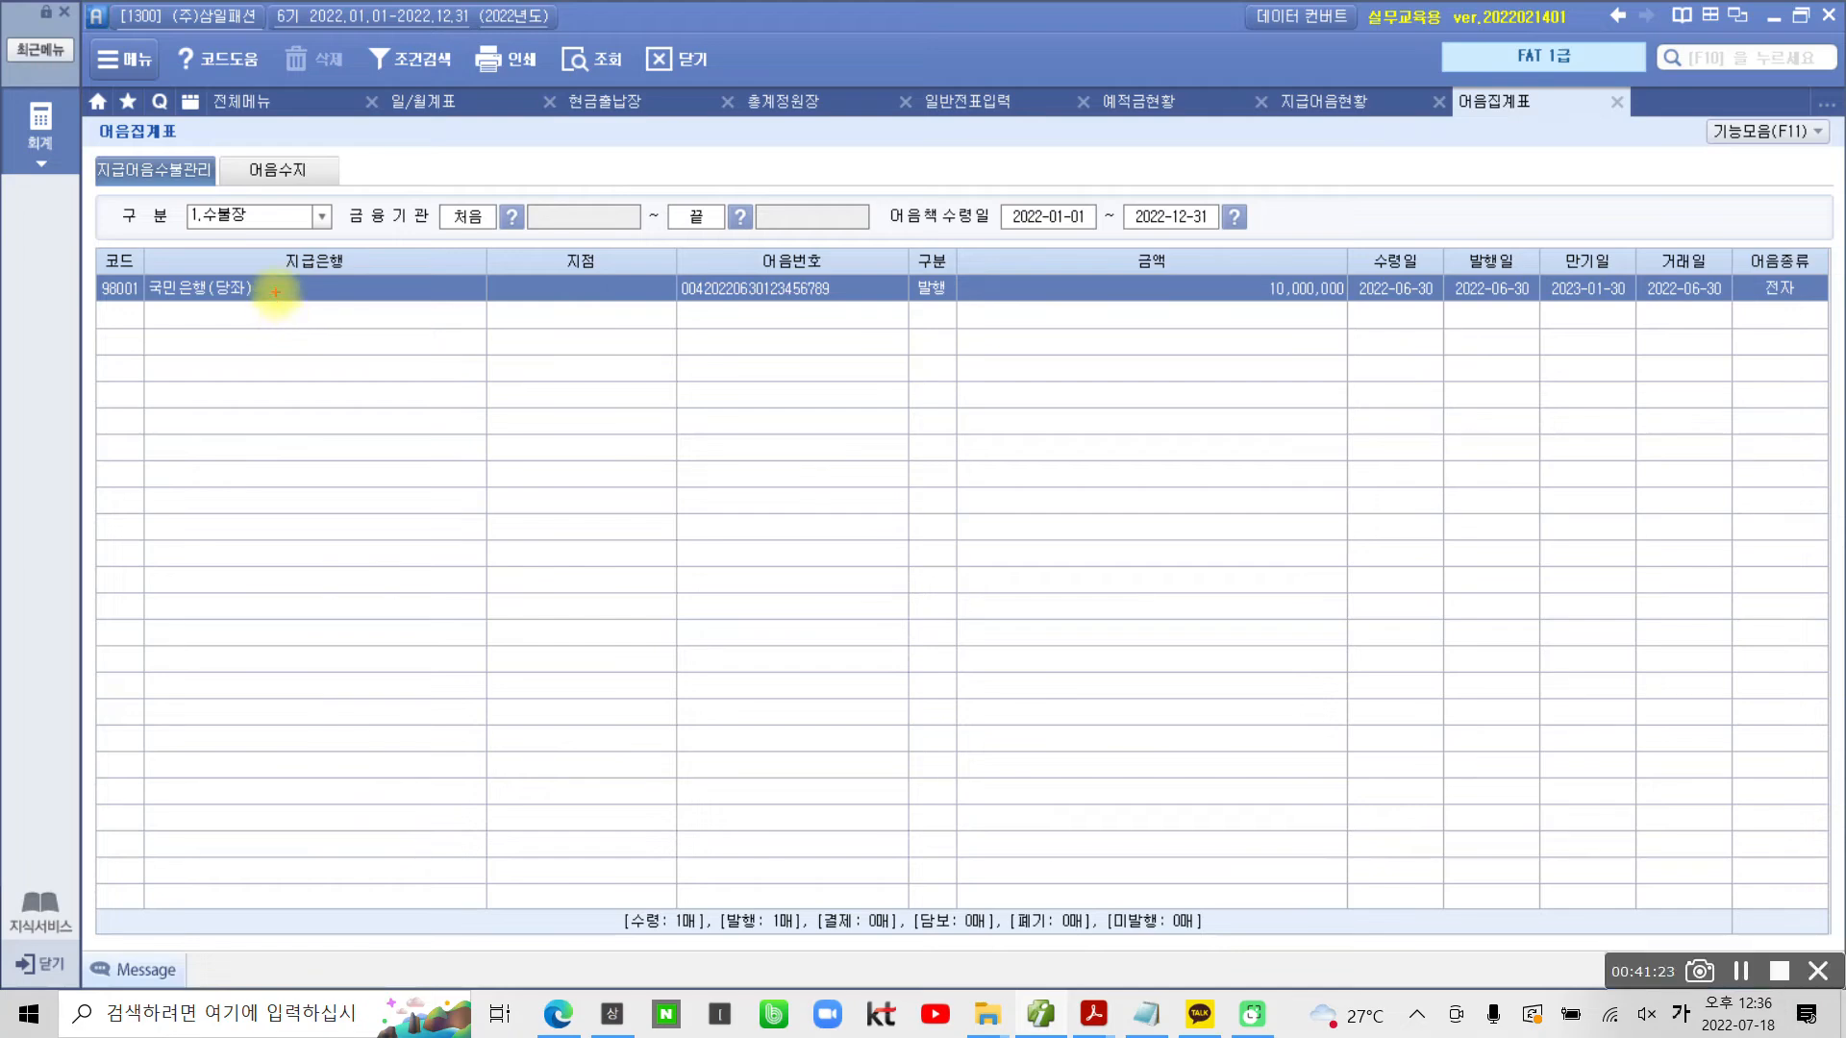
Underline the listed note's paying bank, note number, status, amount, receipt, issue, maturity and transaction dates, and note type
left_click_drag(141, 308, 231, 308)
left_click_drag(672, 306, 812, 306)
left_click_drag(903, 306, 954, 305)
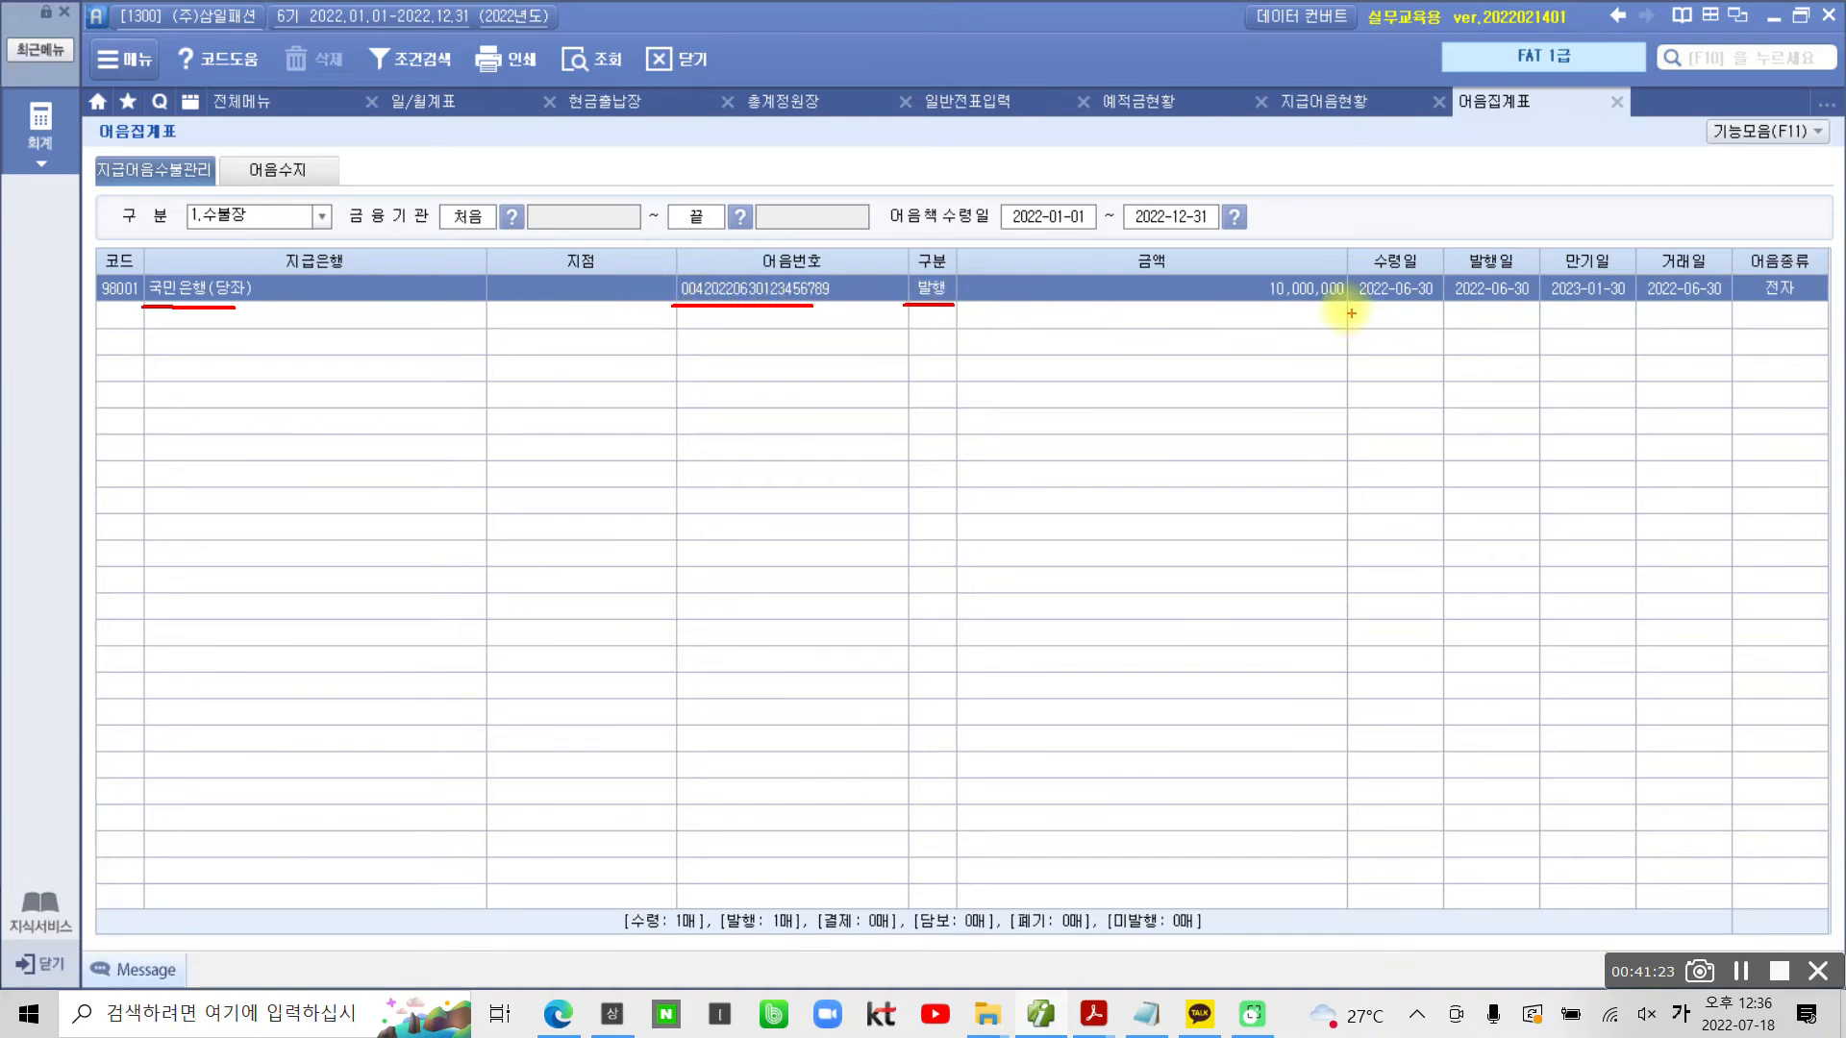
left_click_drag(1251, 305, 1622, 306)
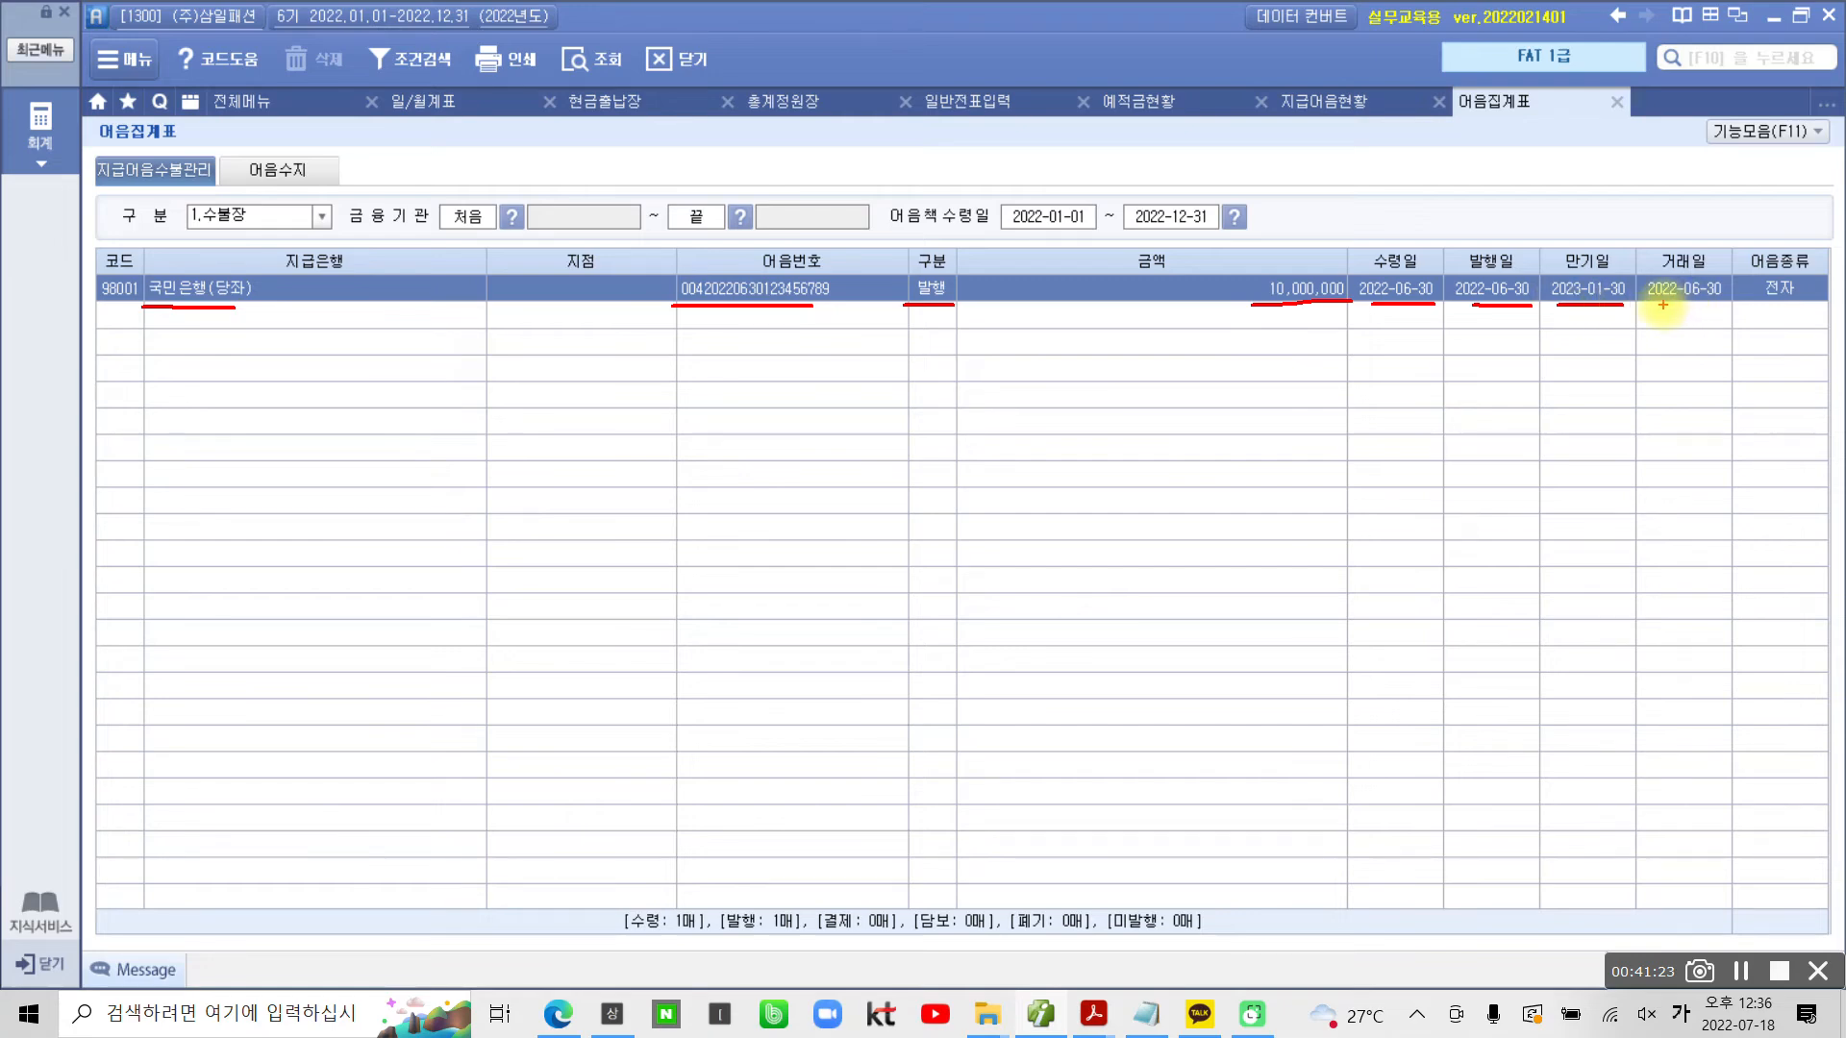
left_click_drag(1662, 306, 1805, 306)
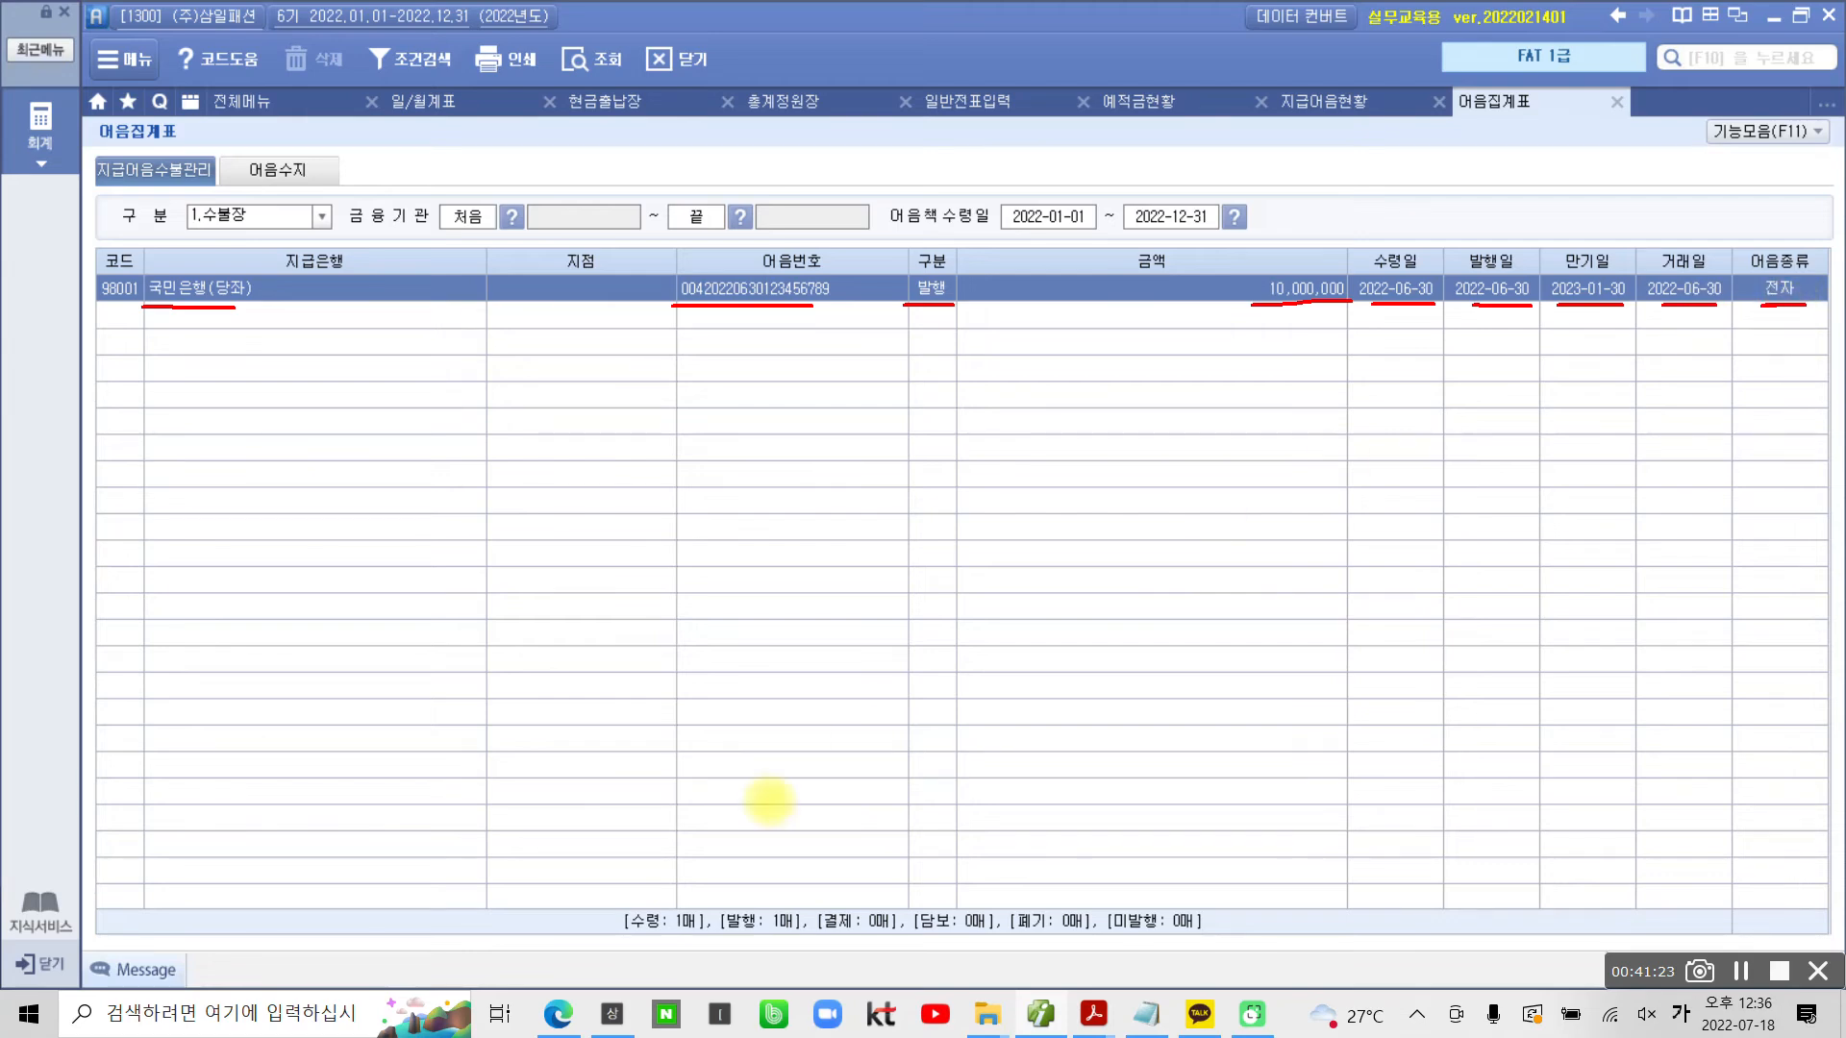
Box the note count summary, circle its 수령 and 발행 counts, outline the ledger area, and clear the markings
left_click_drag(543, 858, 1402, 961)
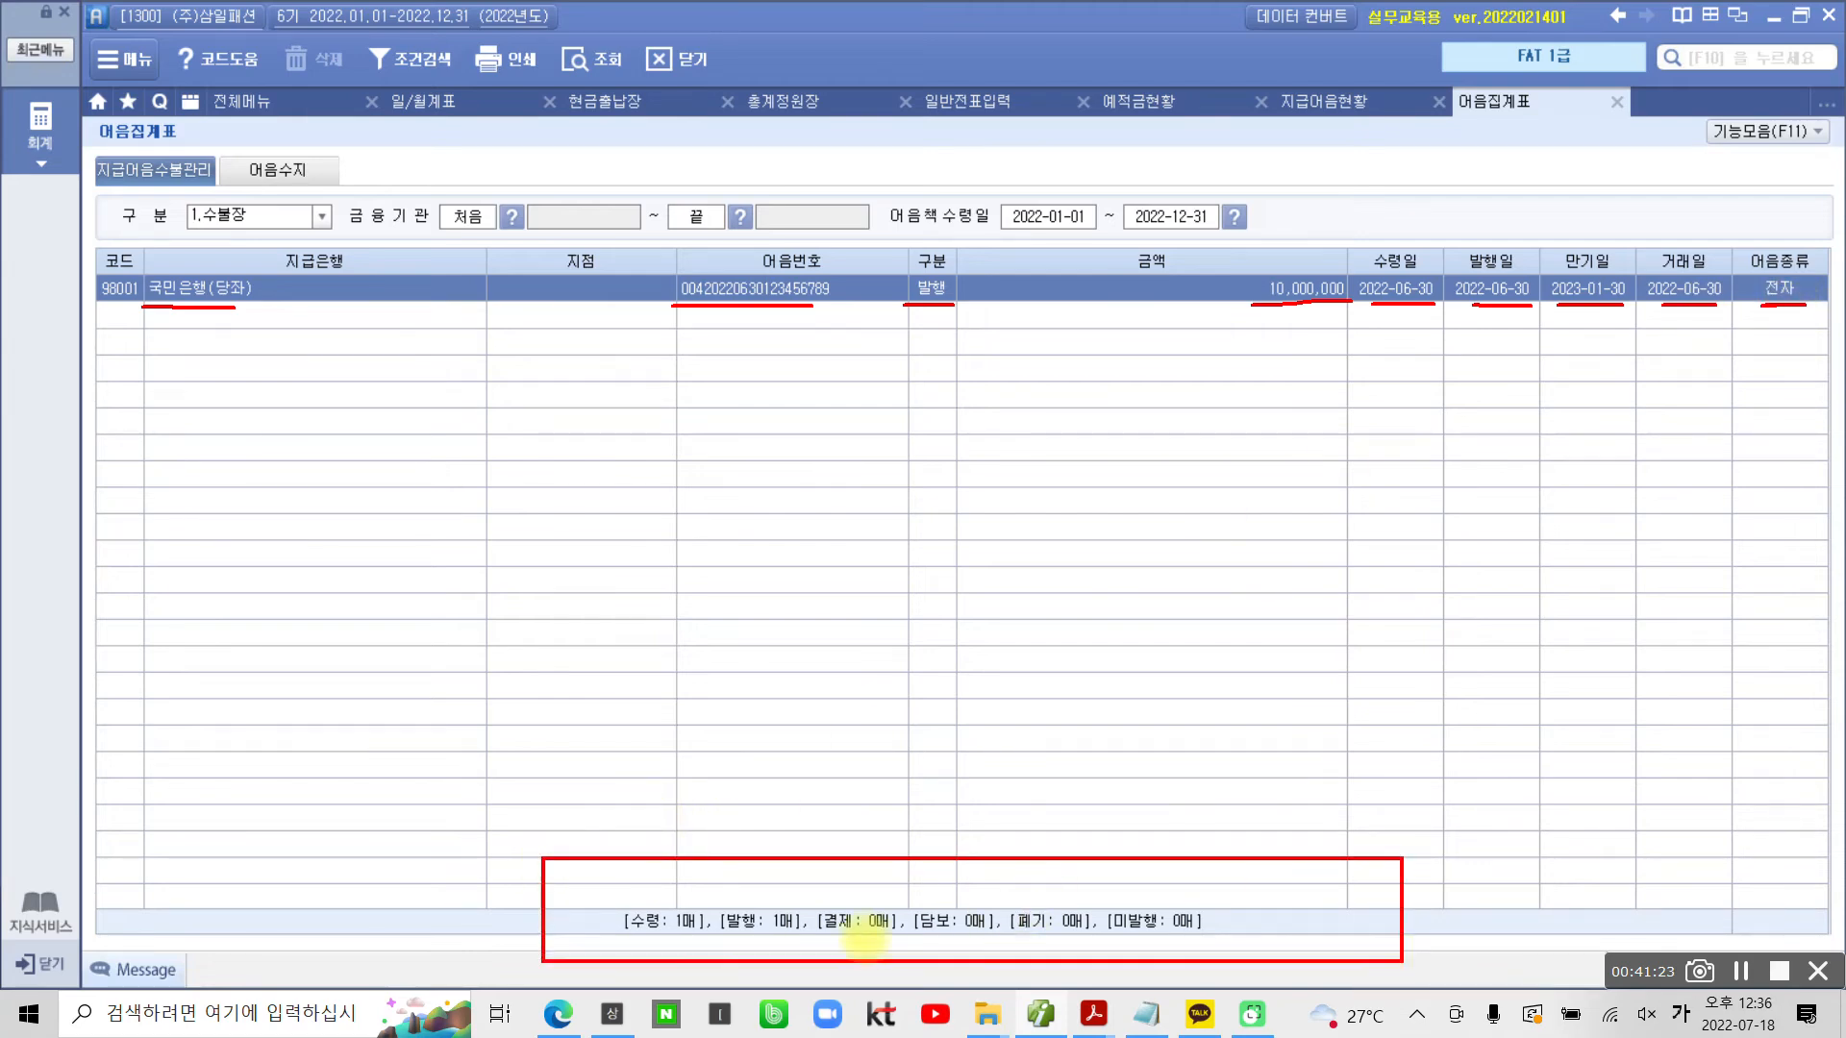
mouse_move(692, 947)
left_mouse_down()
mouse_move(618, 944)
mouse_move(620, 908)
mouse_move(700, 901)
mouse_move(694, 947)
mouse_move(798, 942)
mouse_move(764, 898)
mouse_move(800, 905)
mouse_move(804, 942)
left_mouse_up()
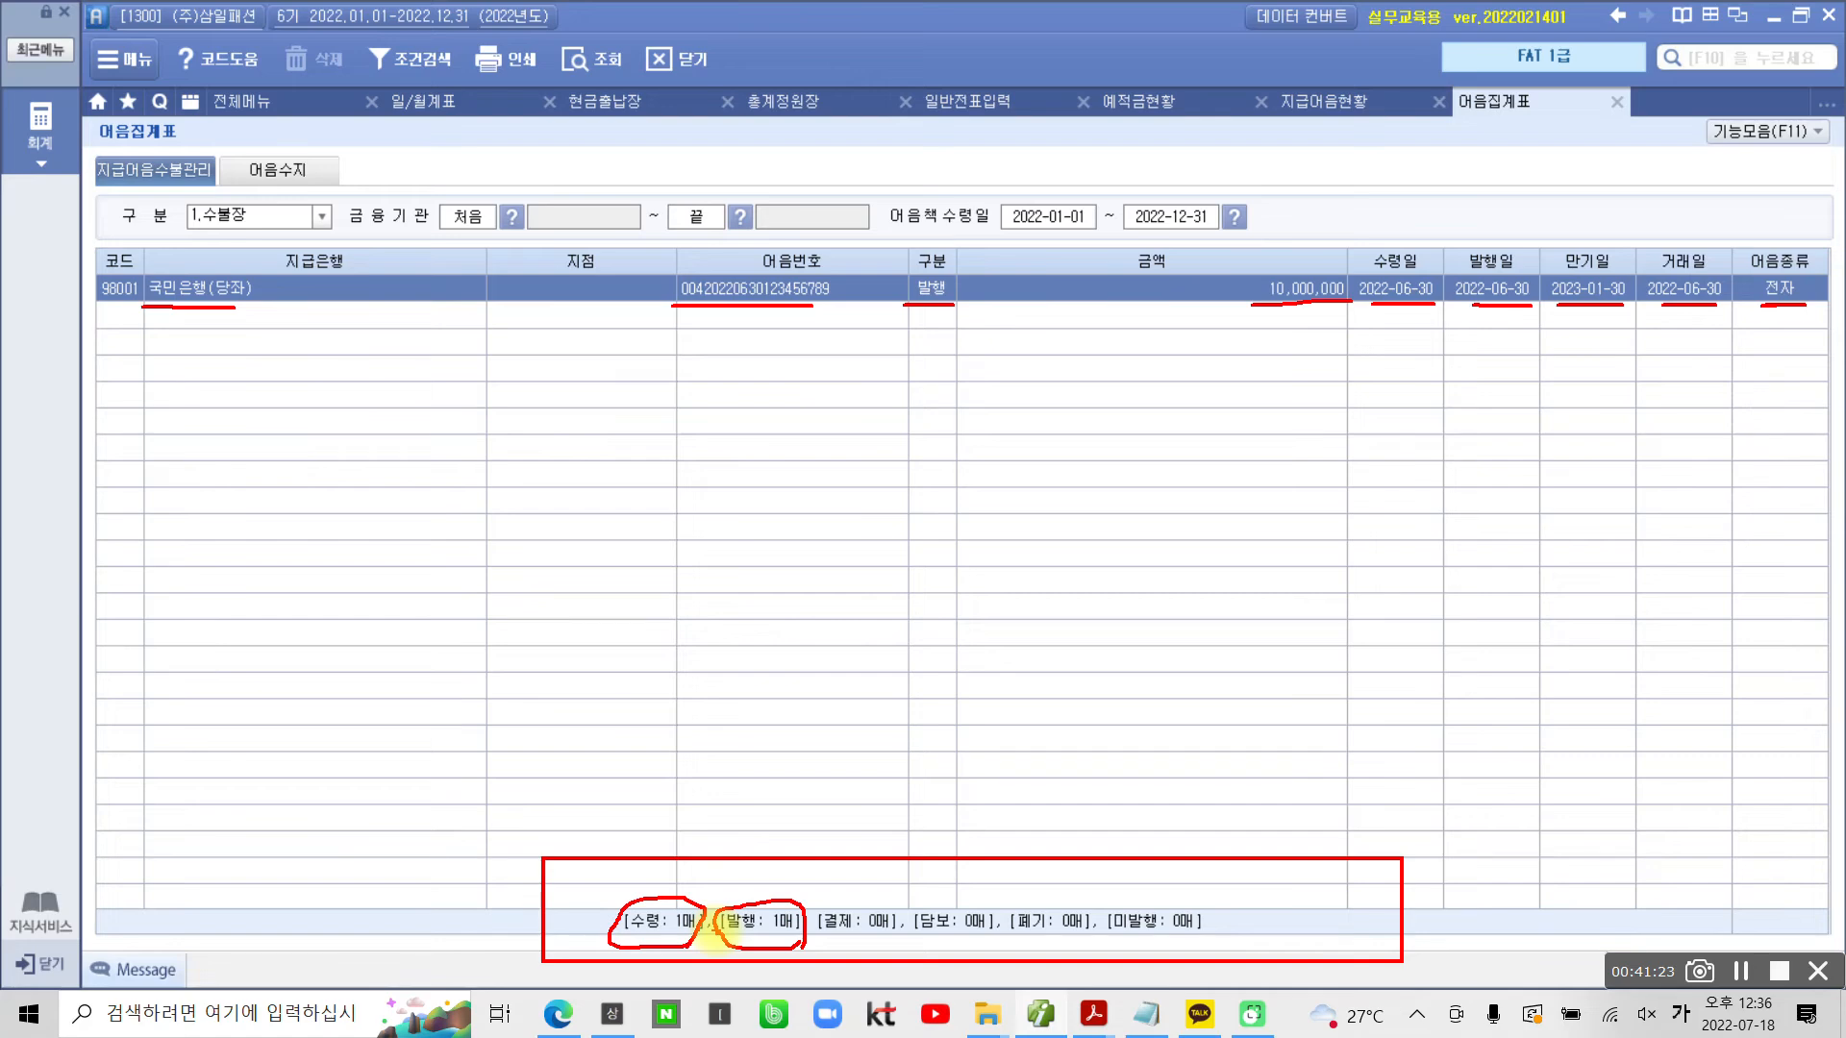
mouse_move(105, 332)
left_mouse_down()
mouse_move(101, 600)
mouse_move(1150, 609)
mouse_move(1788, 581)
mouse_move(1827, 309)
left_mouse_up()
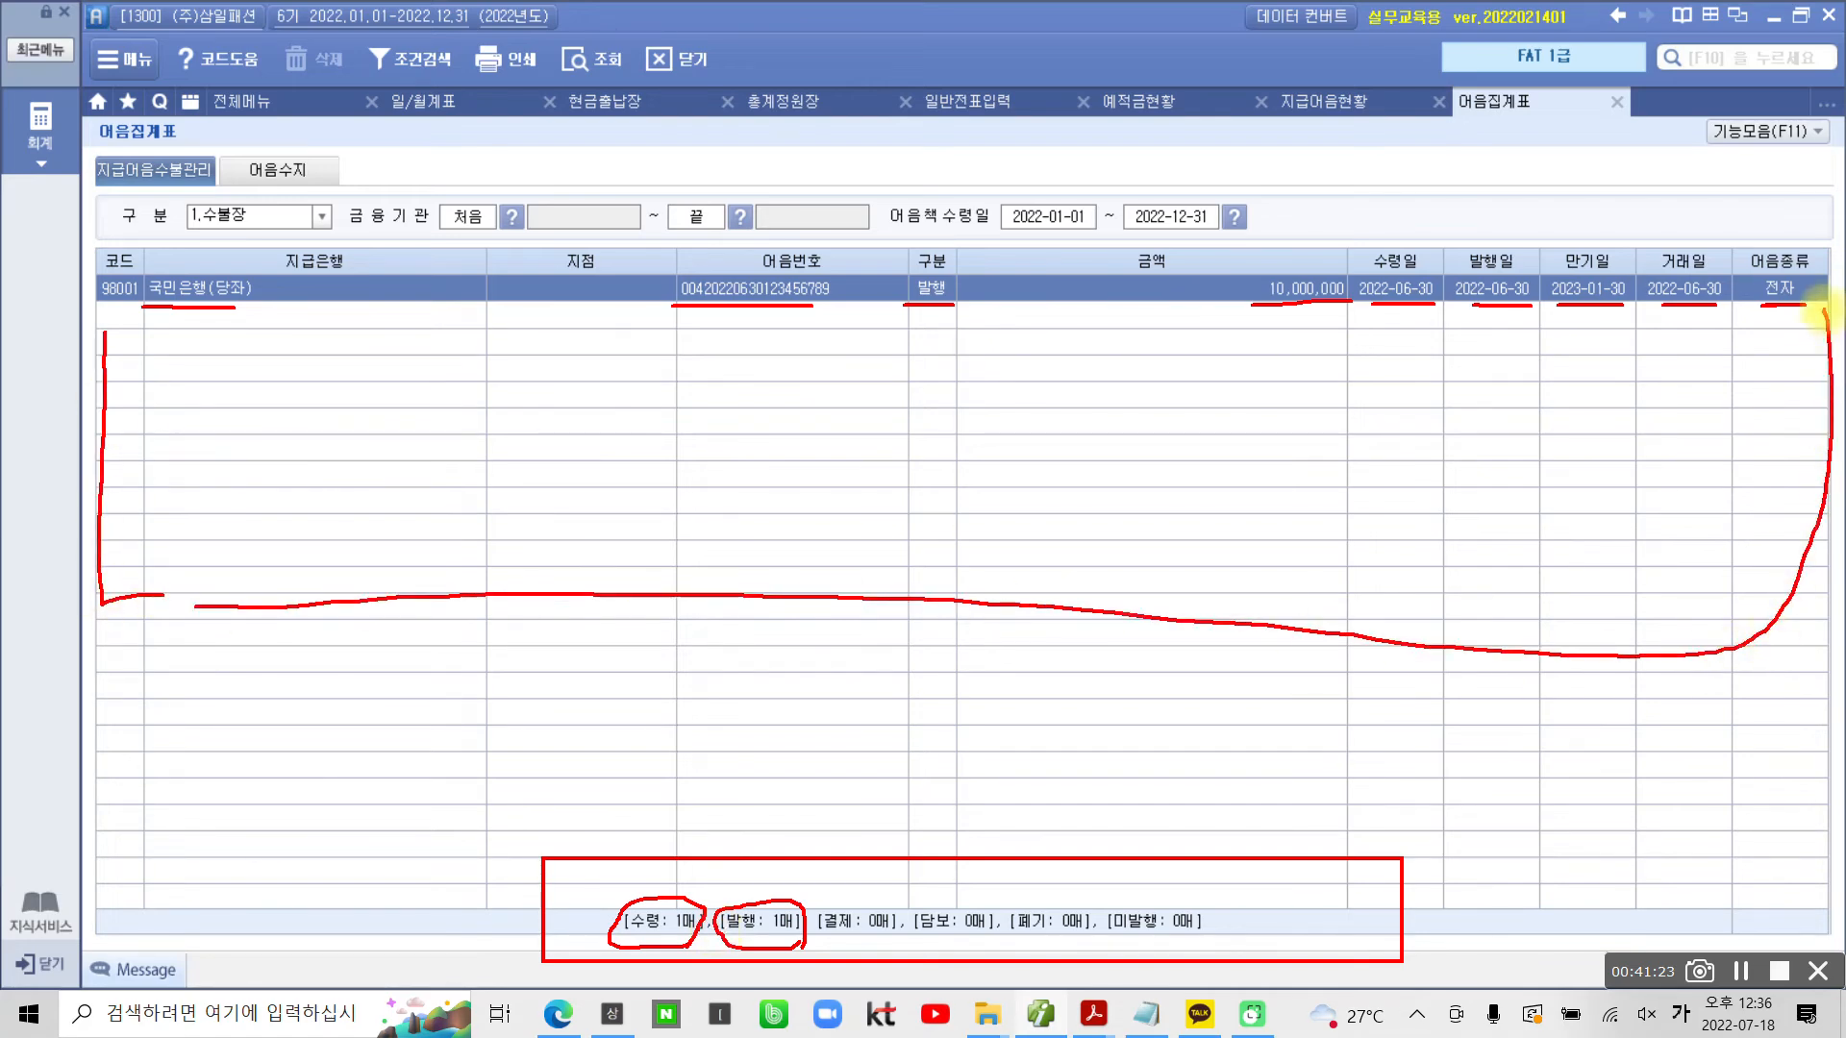
left_click_drag(58, 246, 99, 238)
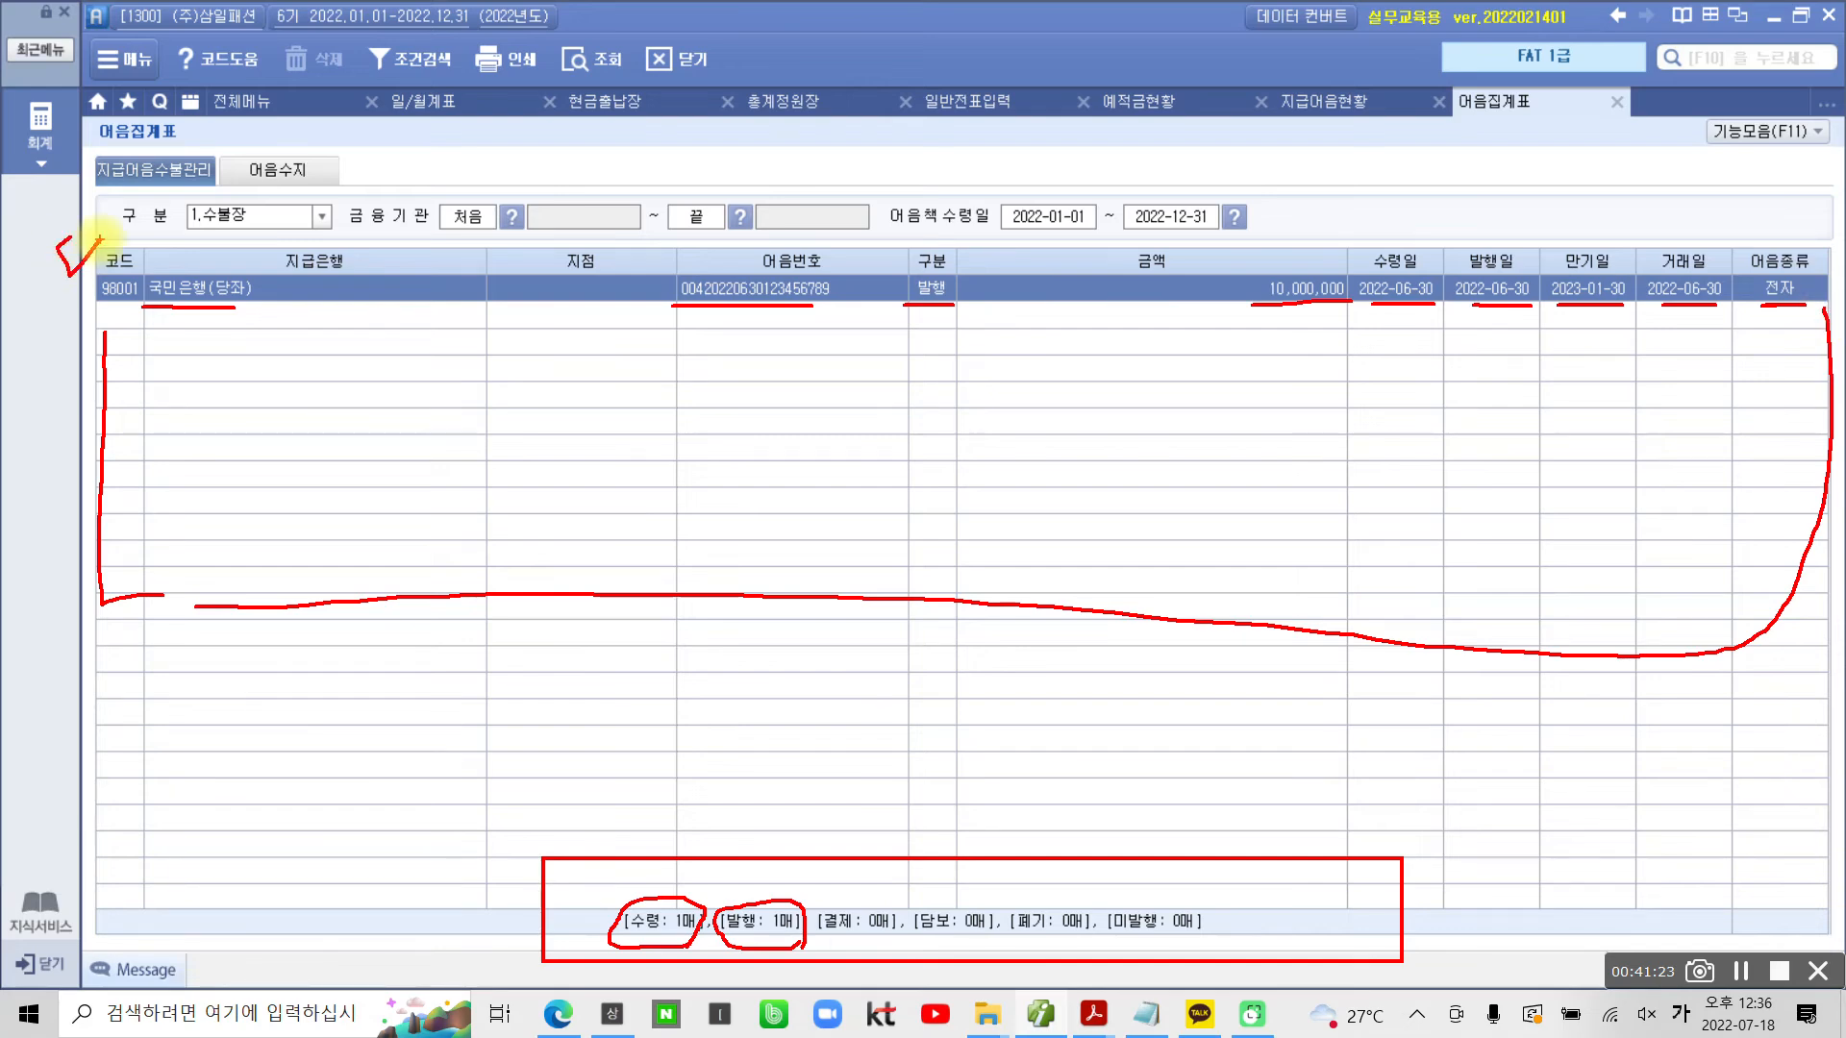
key("Escape")
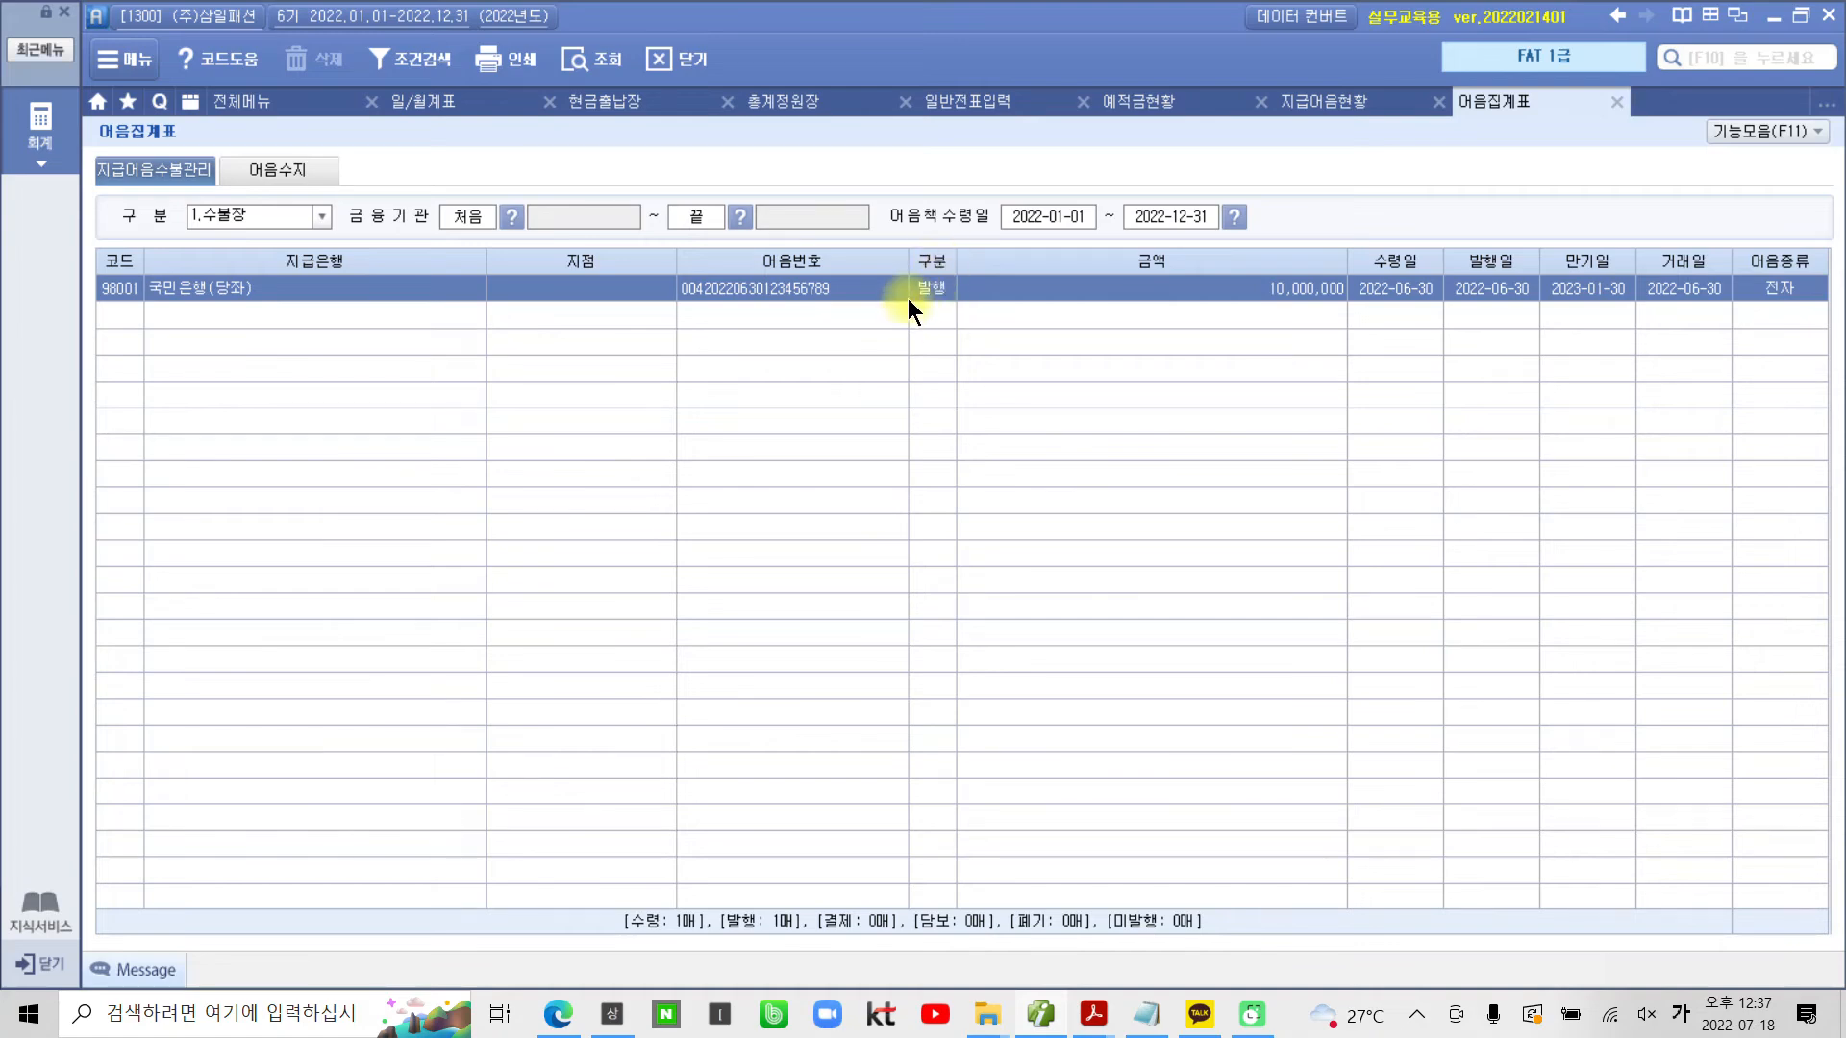
Mark the note's 발행 status and the 미발행 and 발행 counts in the summary, then clear the markings
left_click_drag(904, 273, 969, 313)
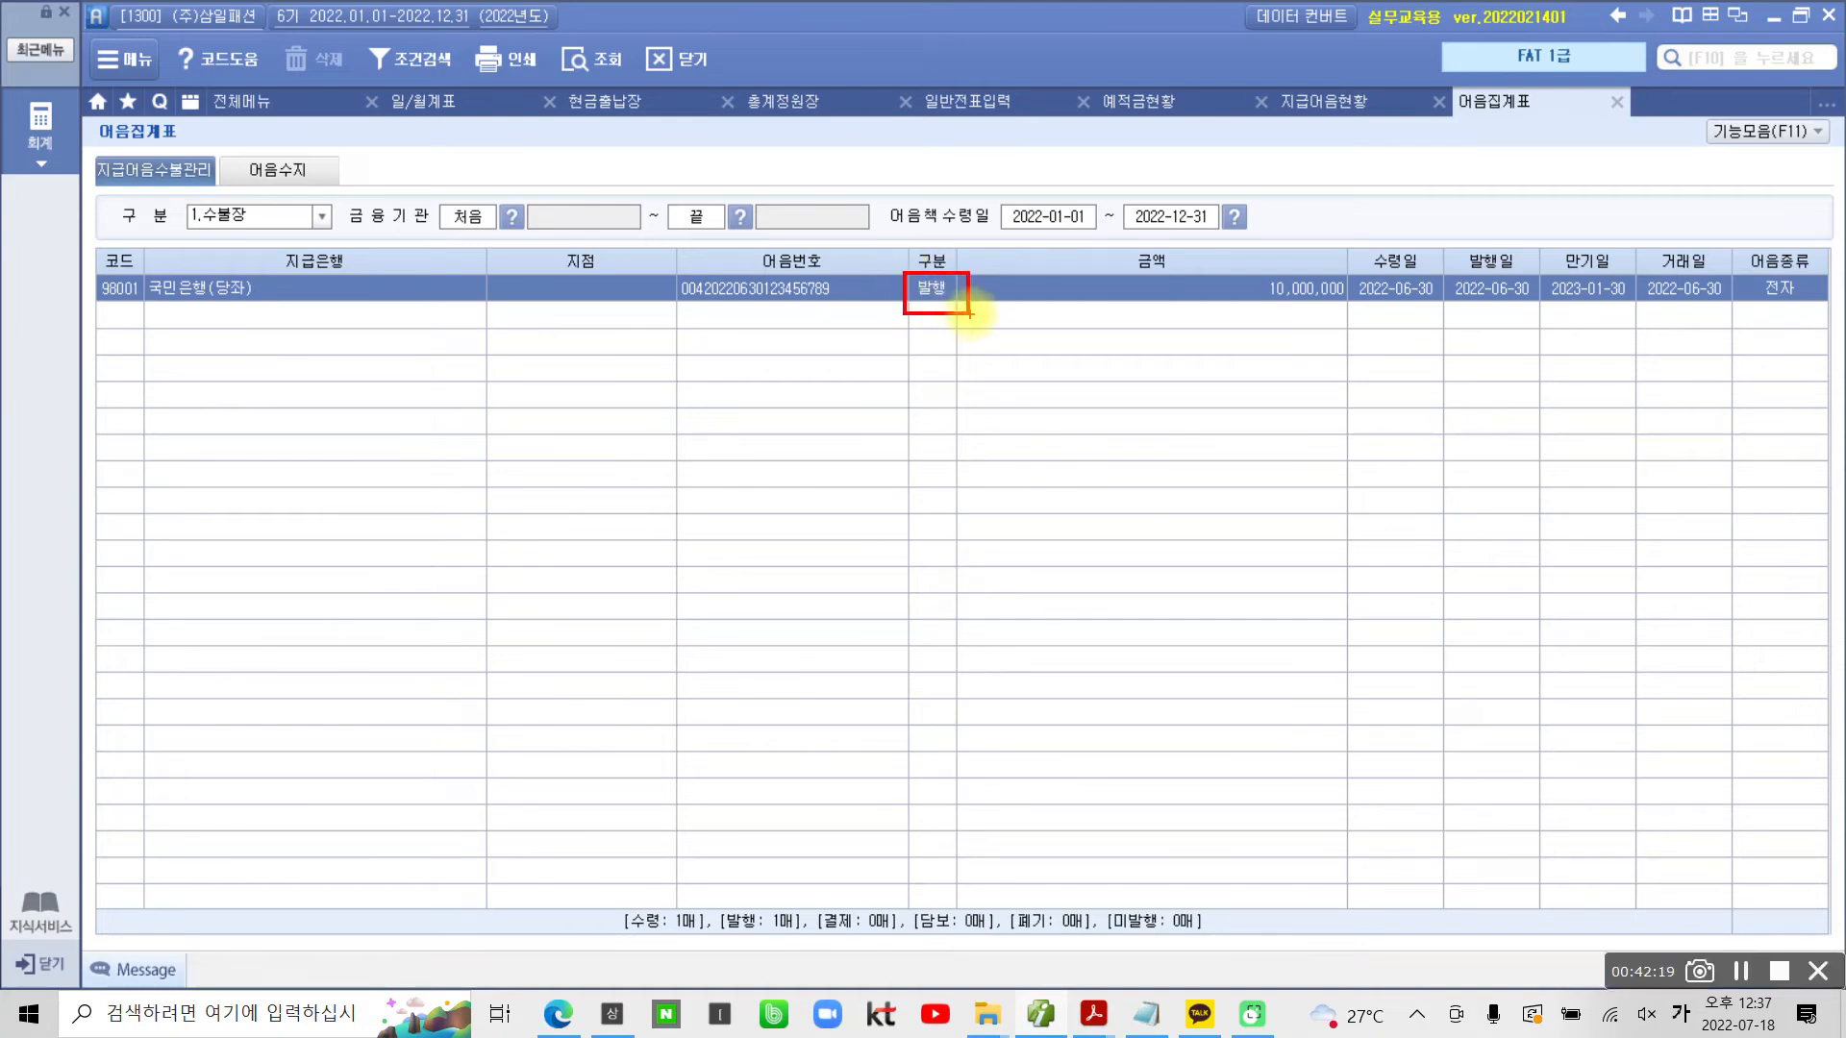
mouse_move(909, 327)
left_mouse_down()
mouse_move(952, 335)
mouse_move(913, 344)
left_mouse_up()
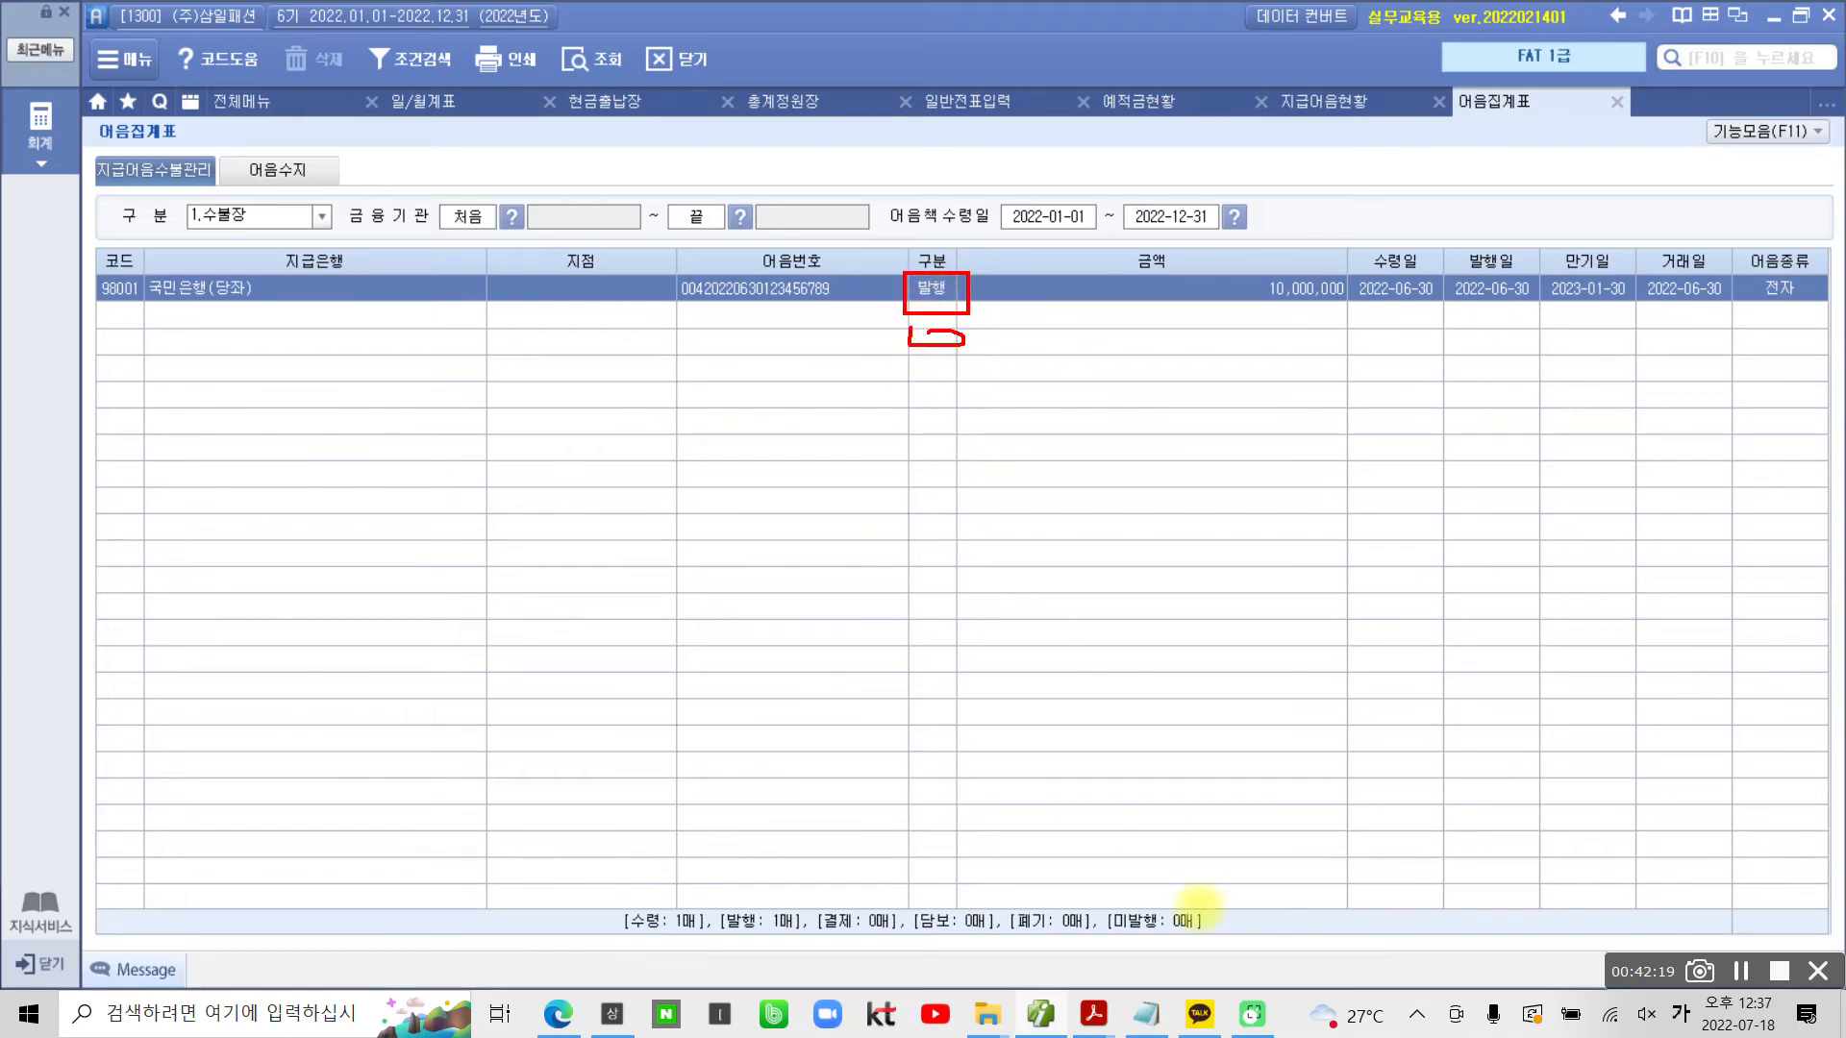
left_click_drag(1098, 899, 1233, 954)
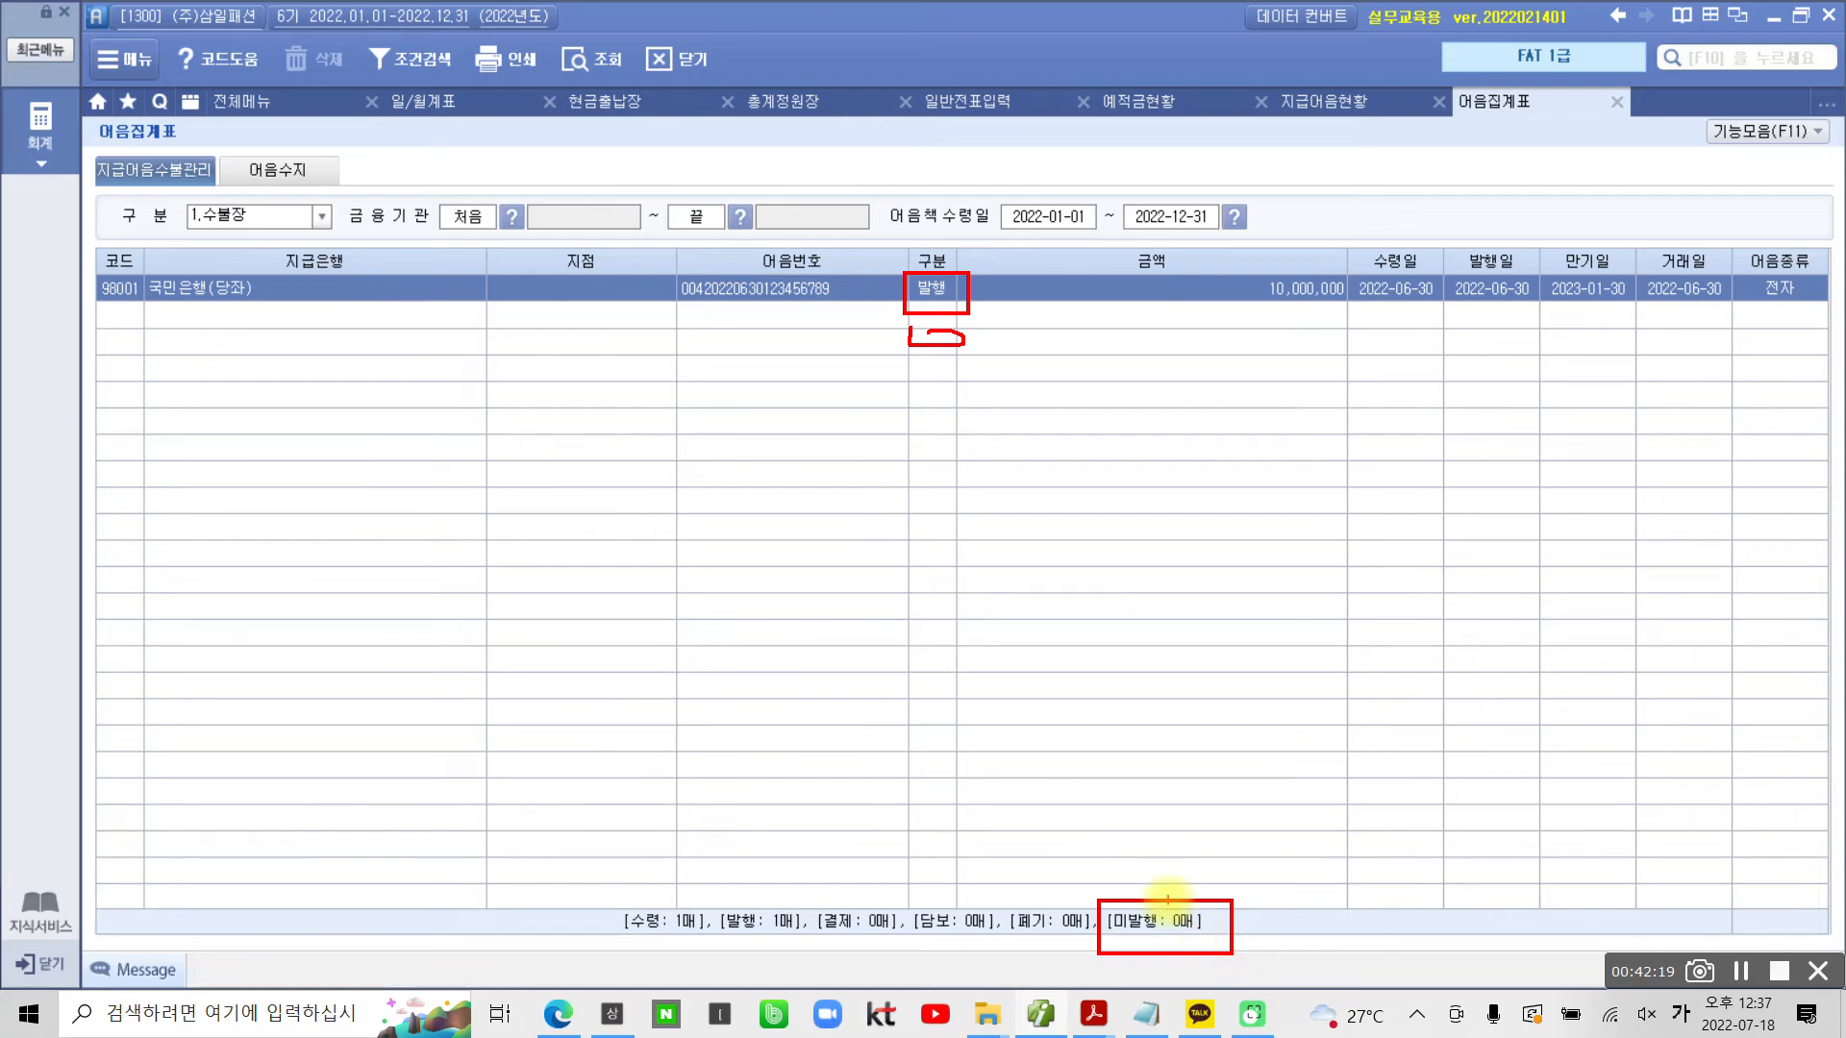
left_click_drag(709, 899, 812, 953)
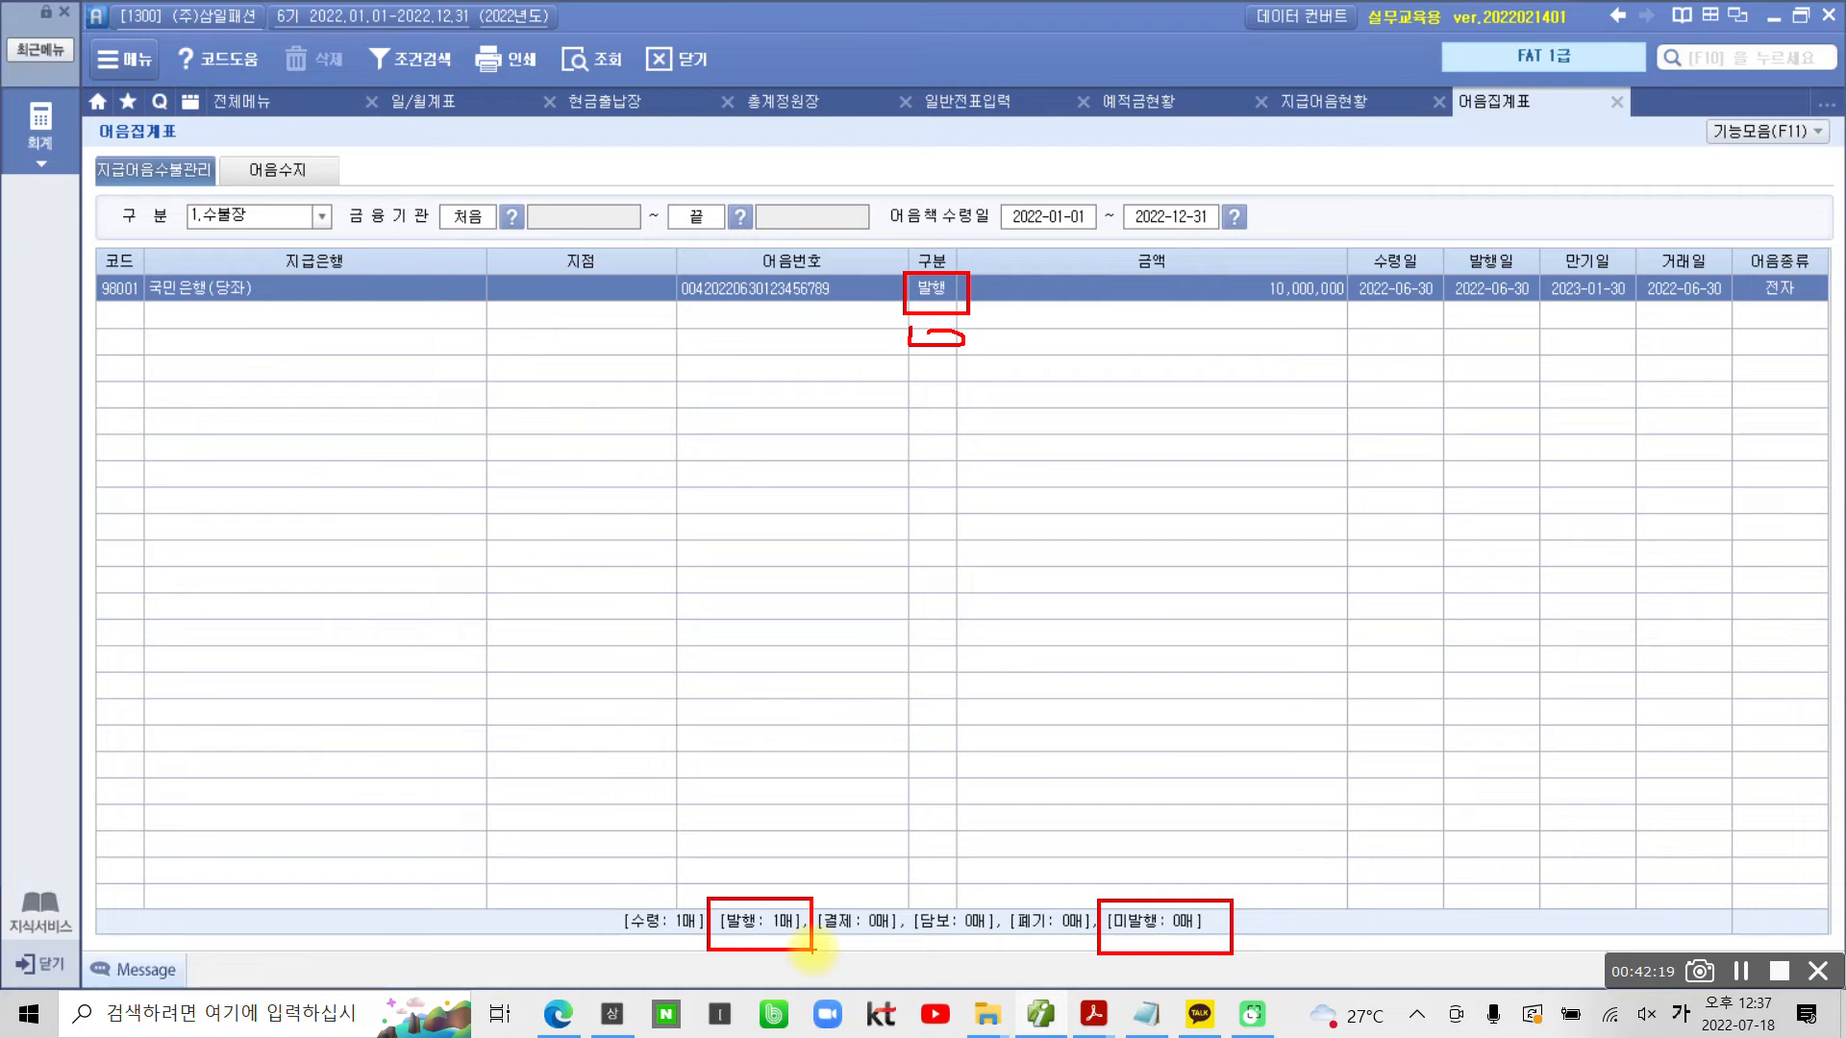
key("Escape")
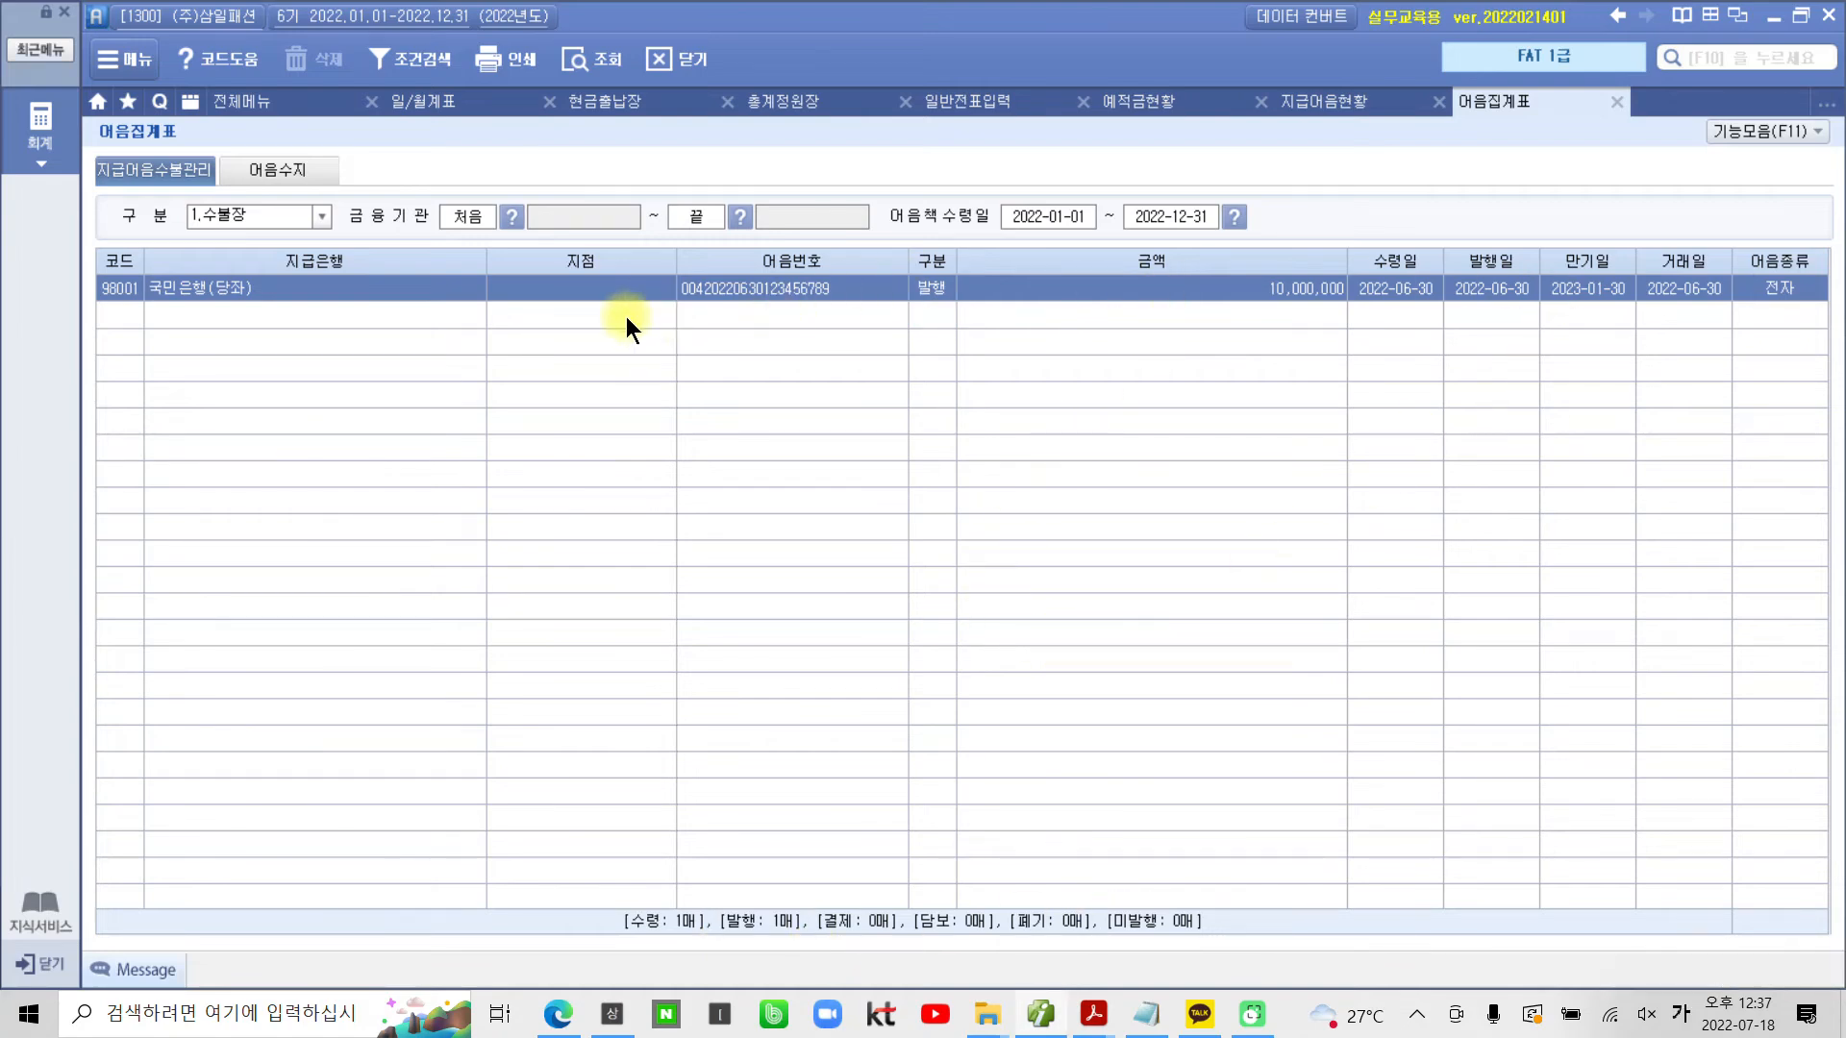
Close the 어음집계표, 지급어음현황 and 예적금현황 reports
left_click(1617, 102)
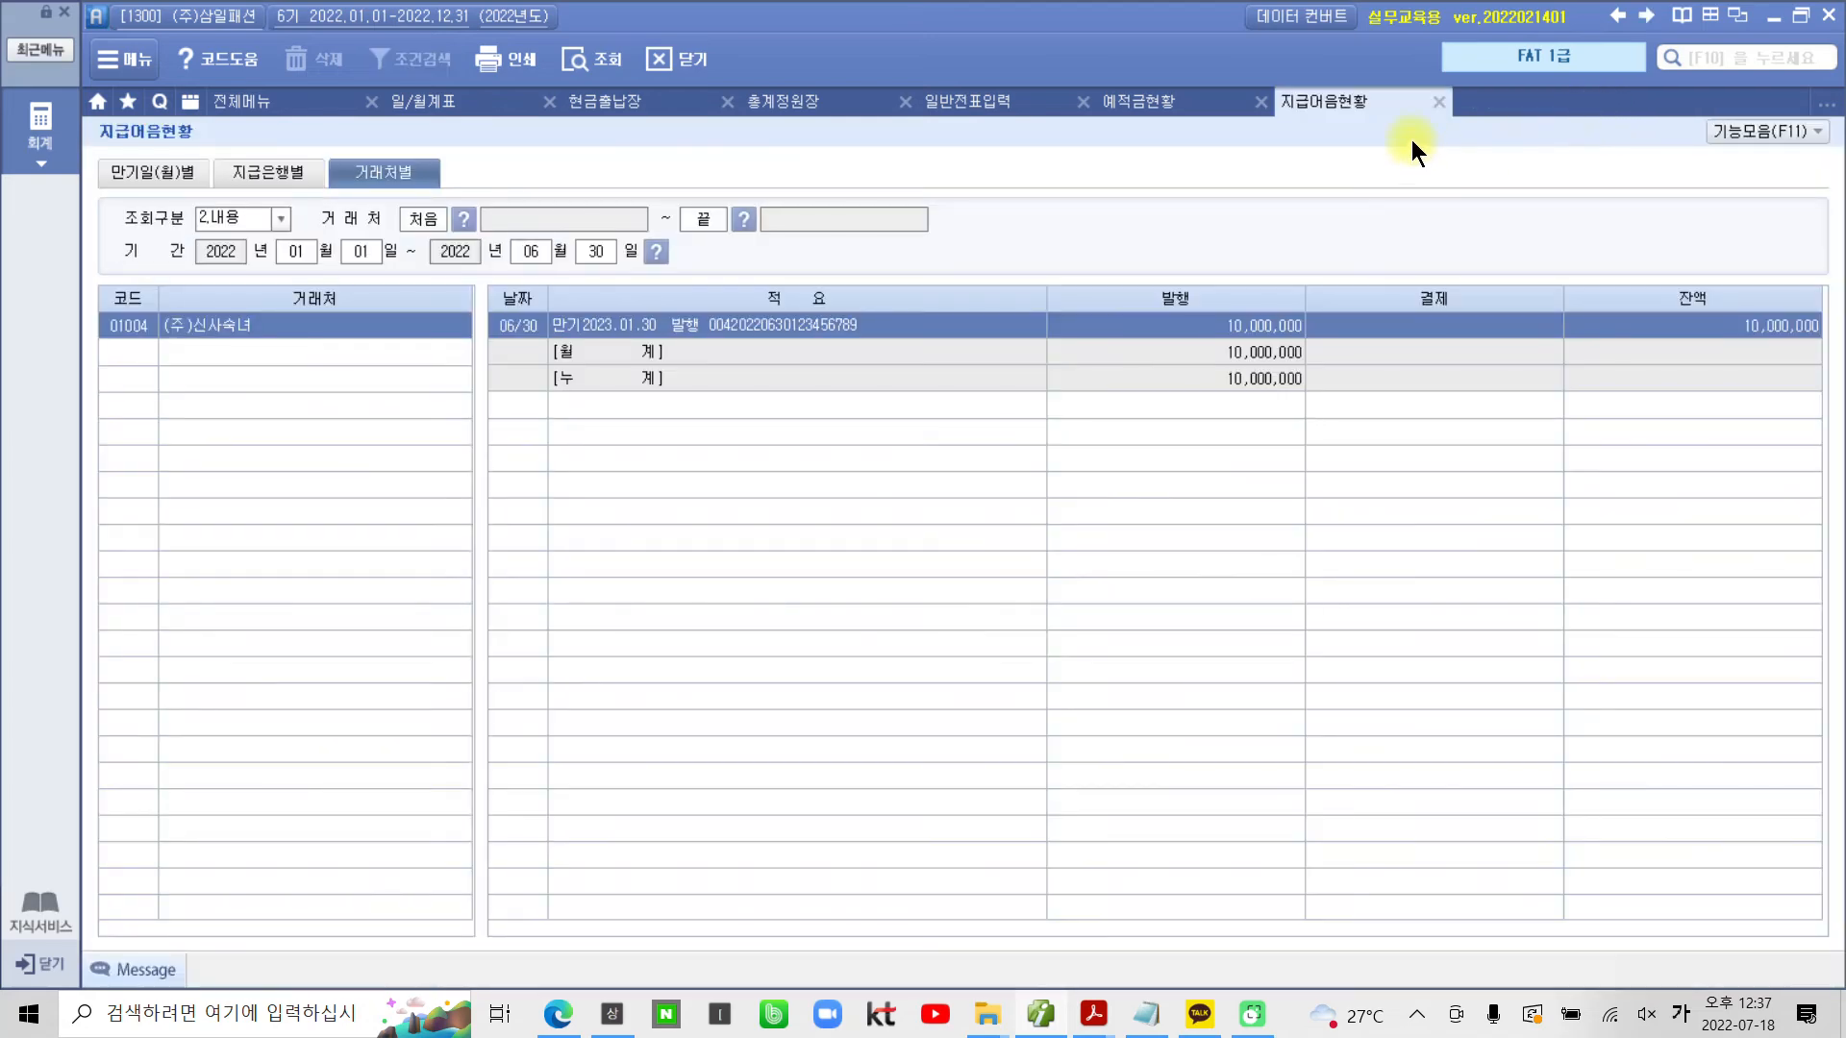
left_click(1439, 102)
left_click(1261, 102)
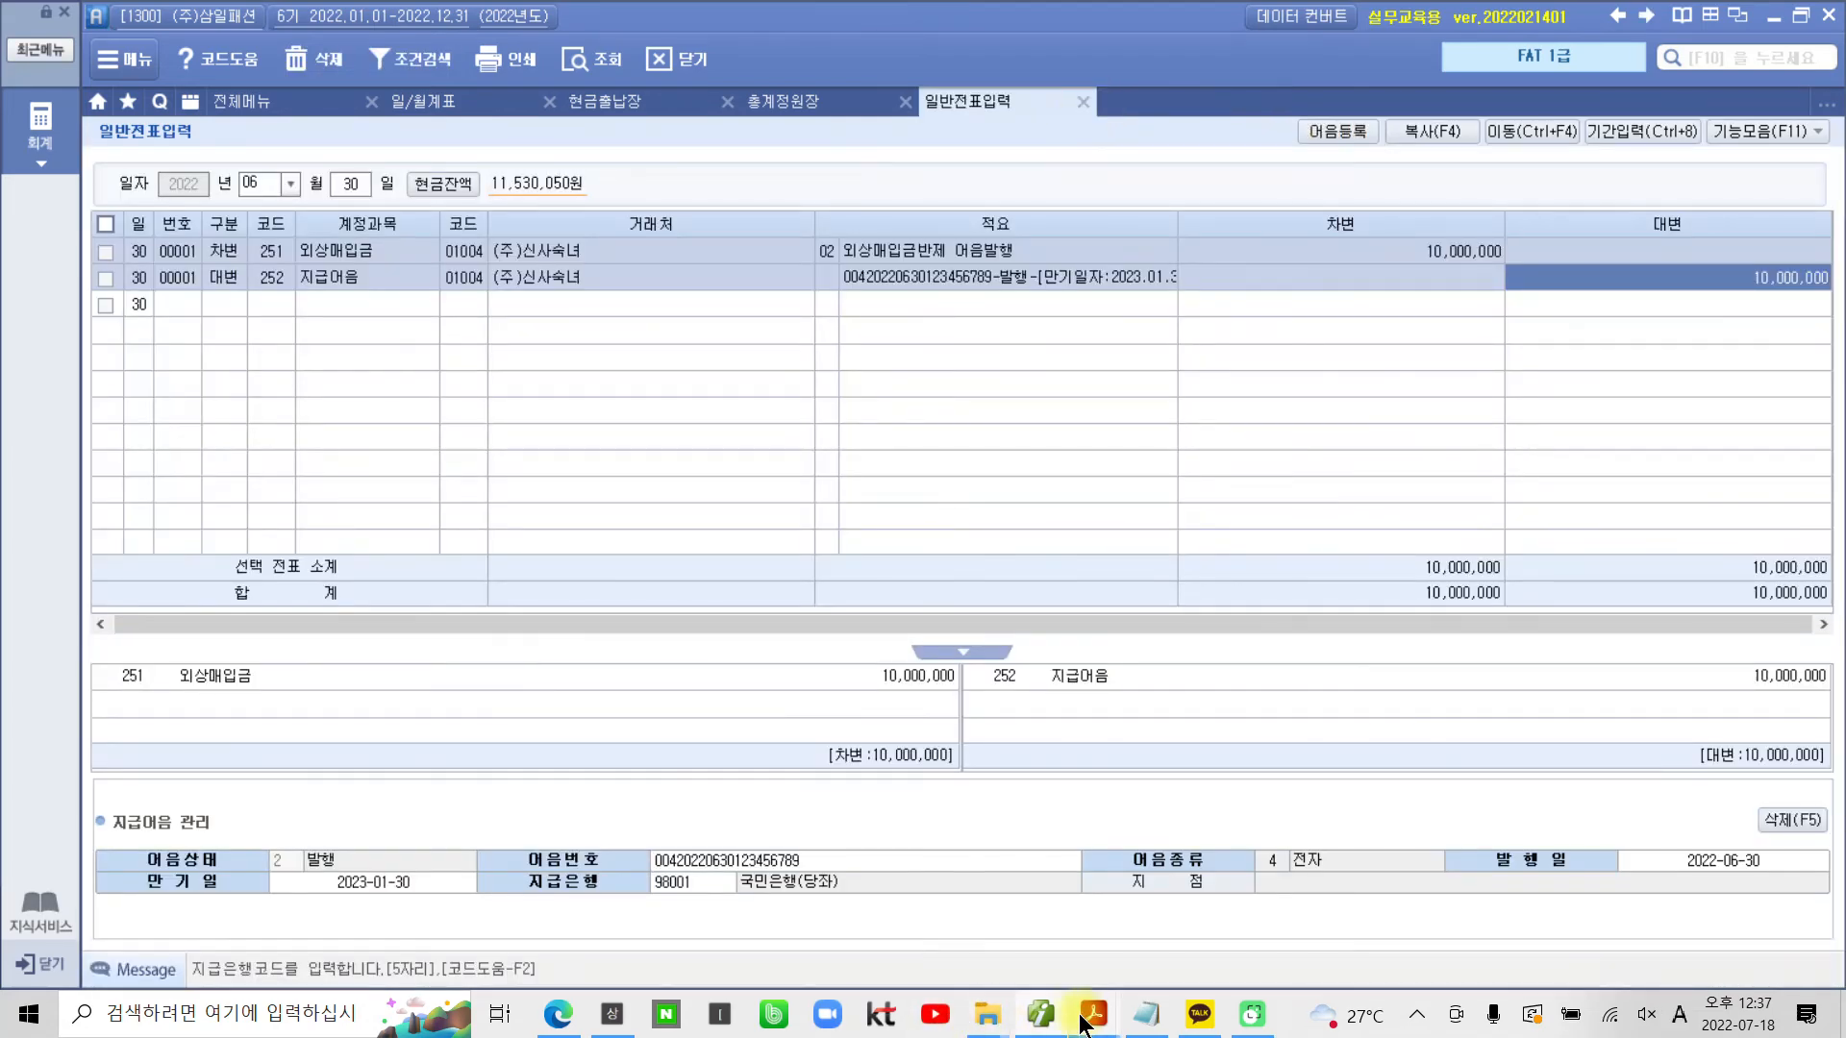
Switch to the textbook PDF and highlight 일일자금명세서 in the section 5 heading
mouse_move(1092, 1000)
left_click(1076, 931)
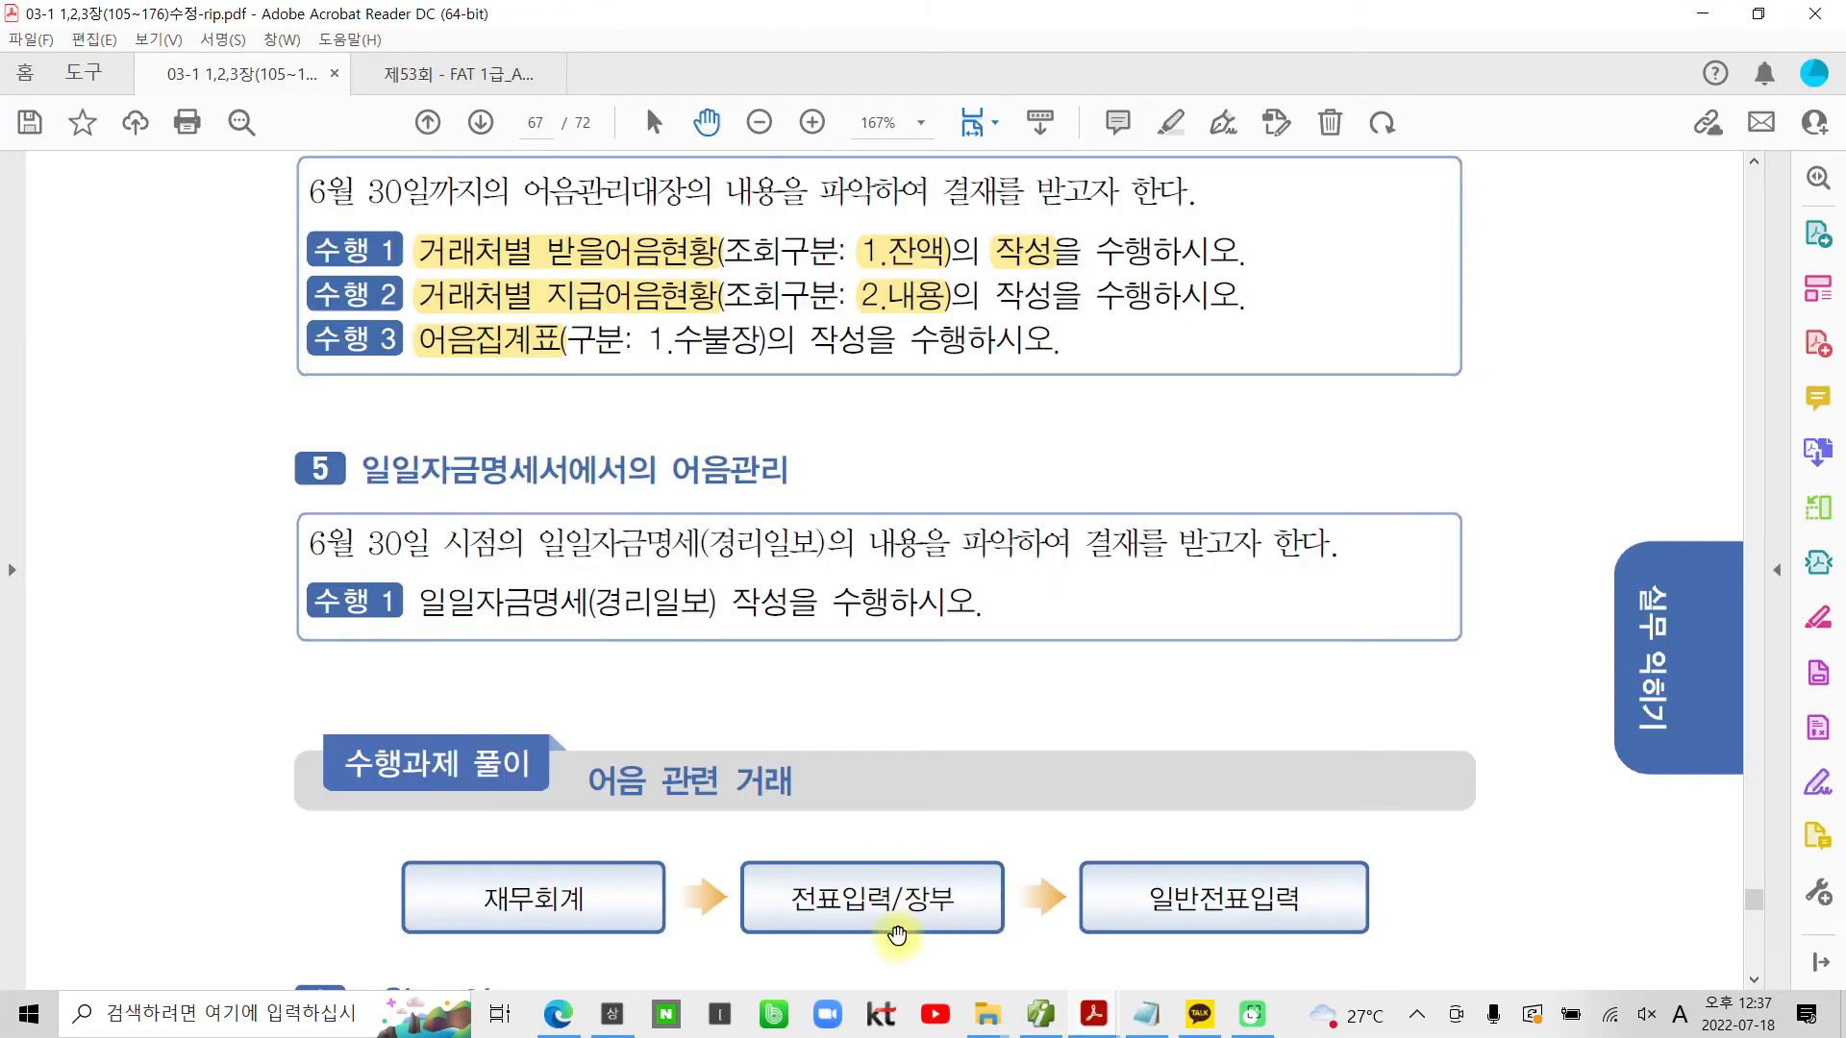
scroll(615, 837, "down", 1)
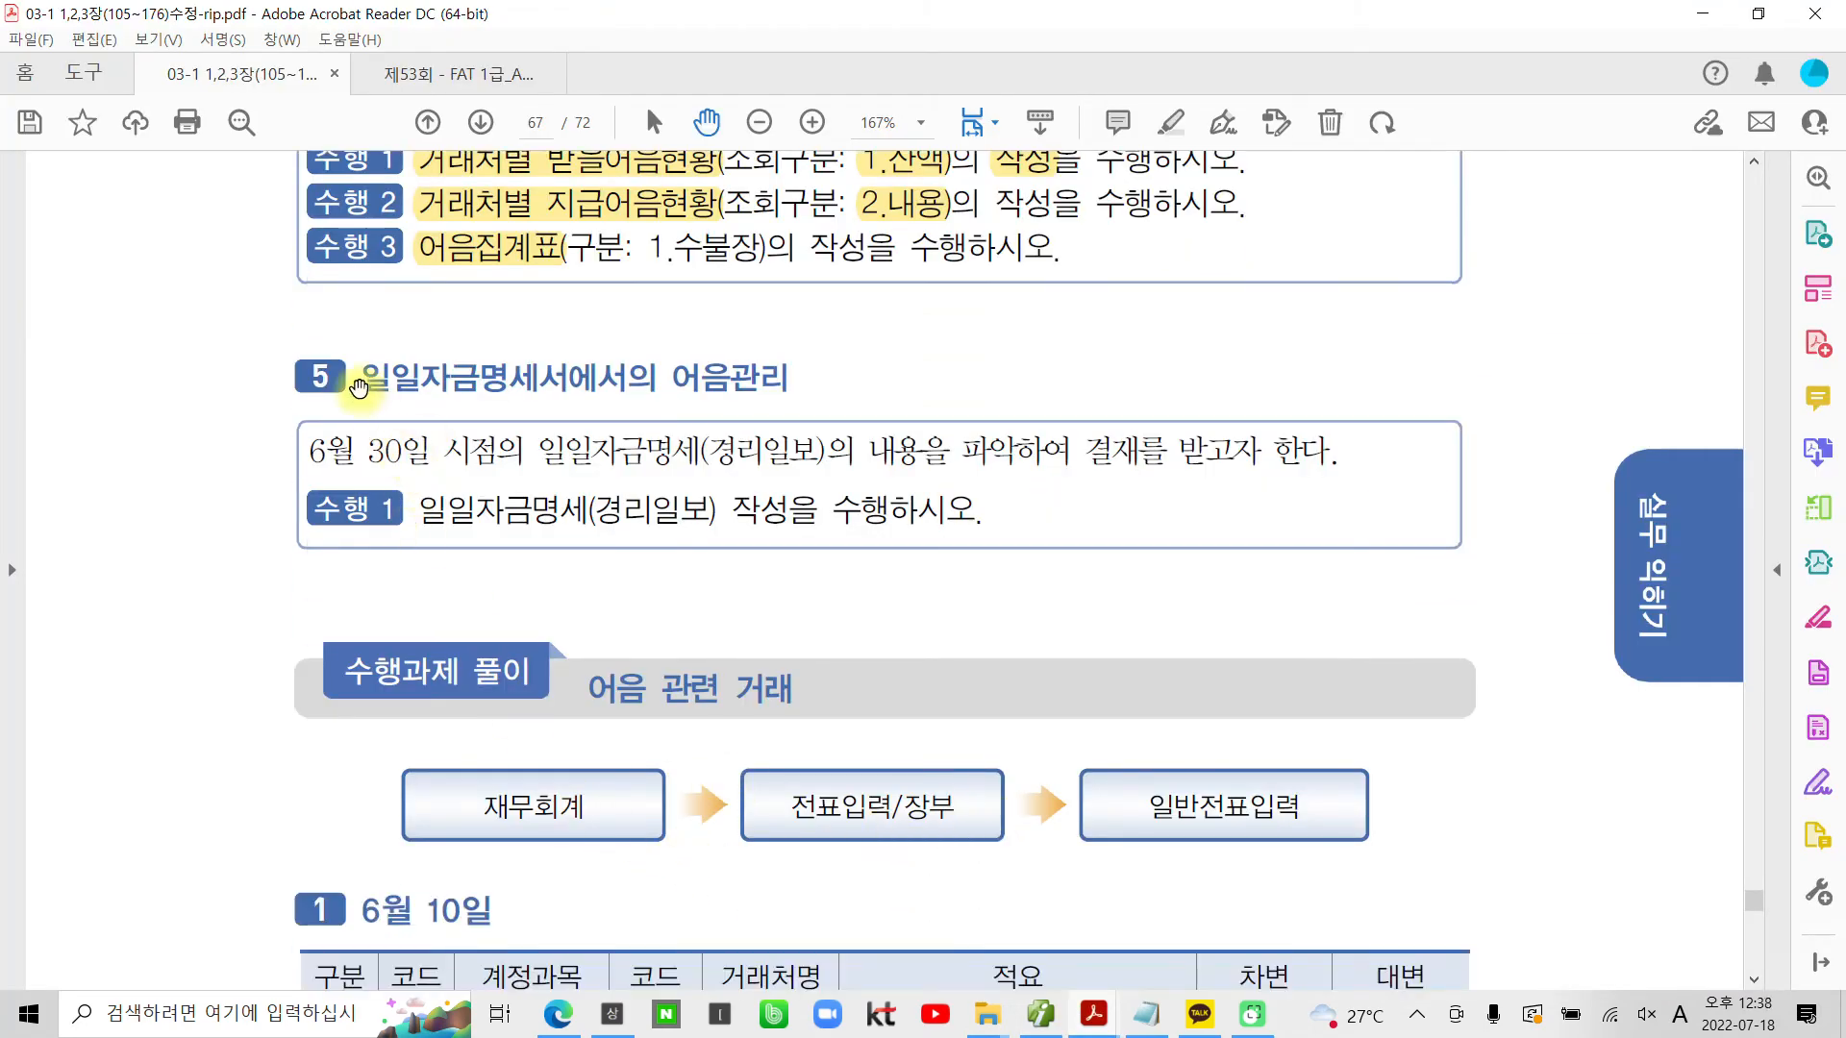
left_click_drag(362, 381, 558, 381)
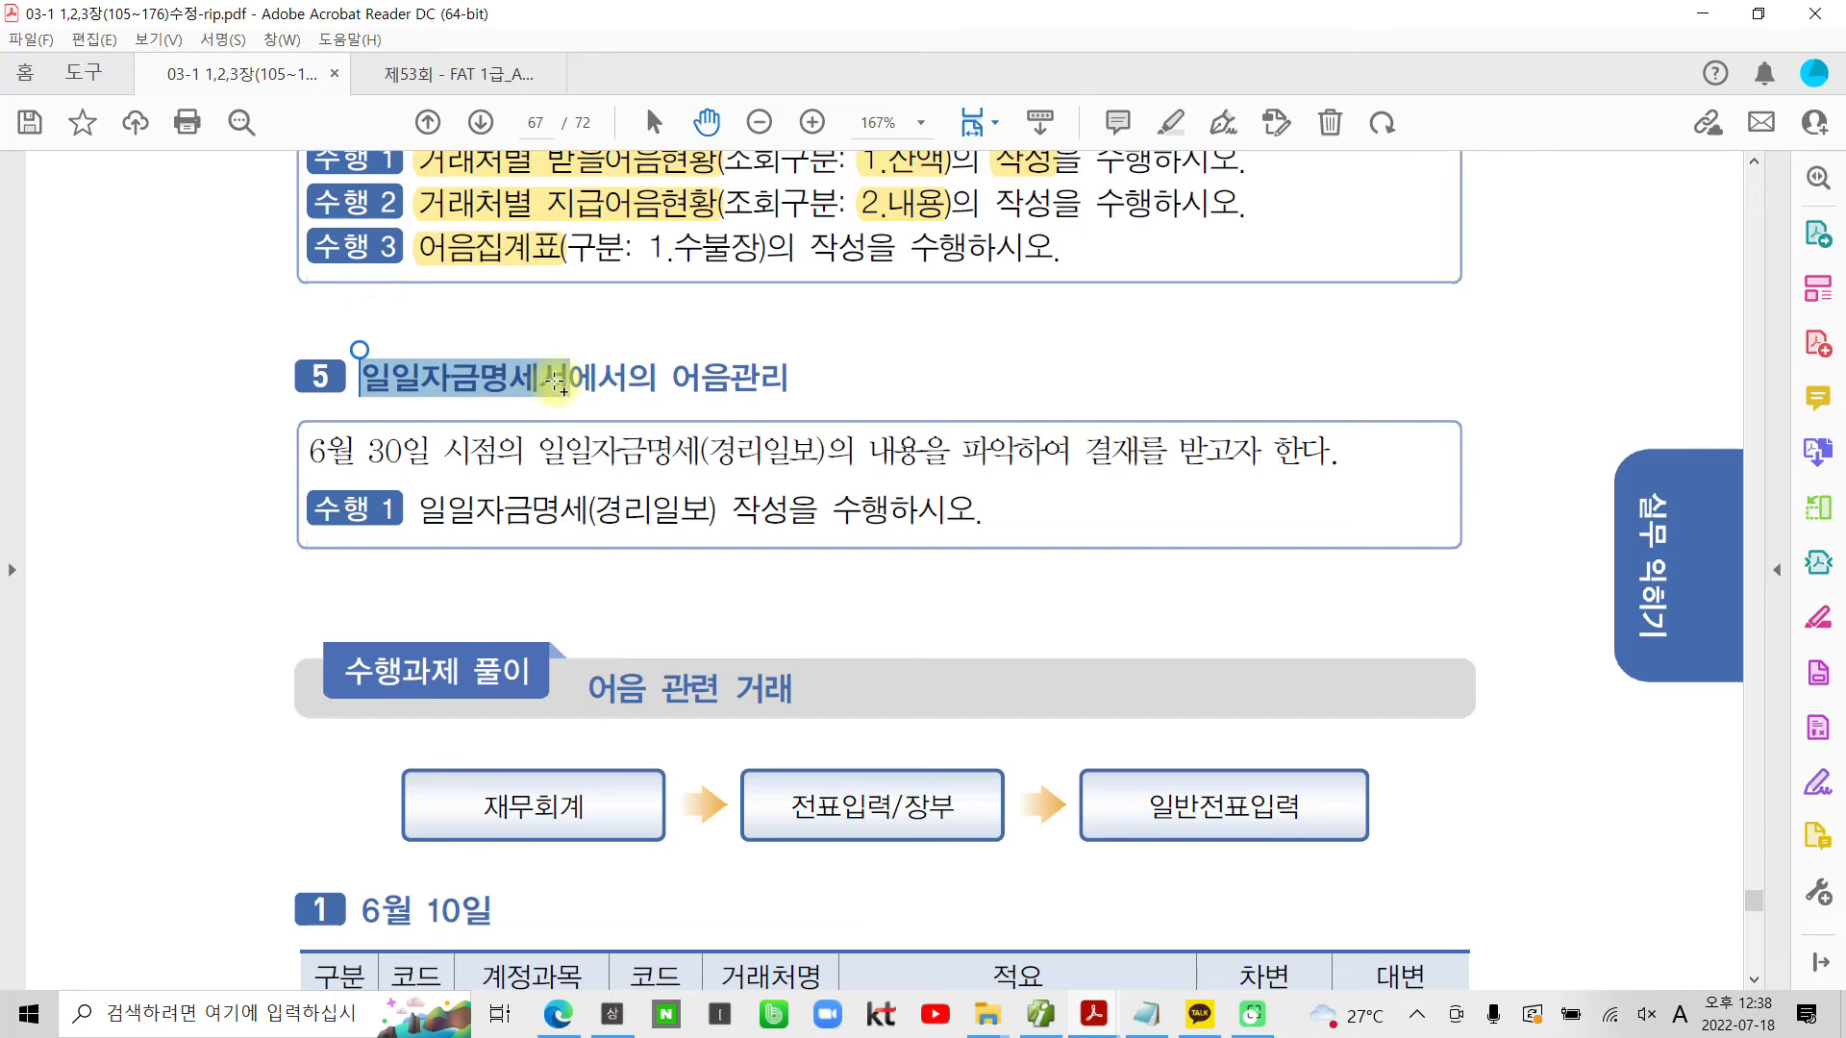
right_click(555, 382)
left_click(597, 579)
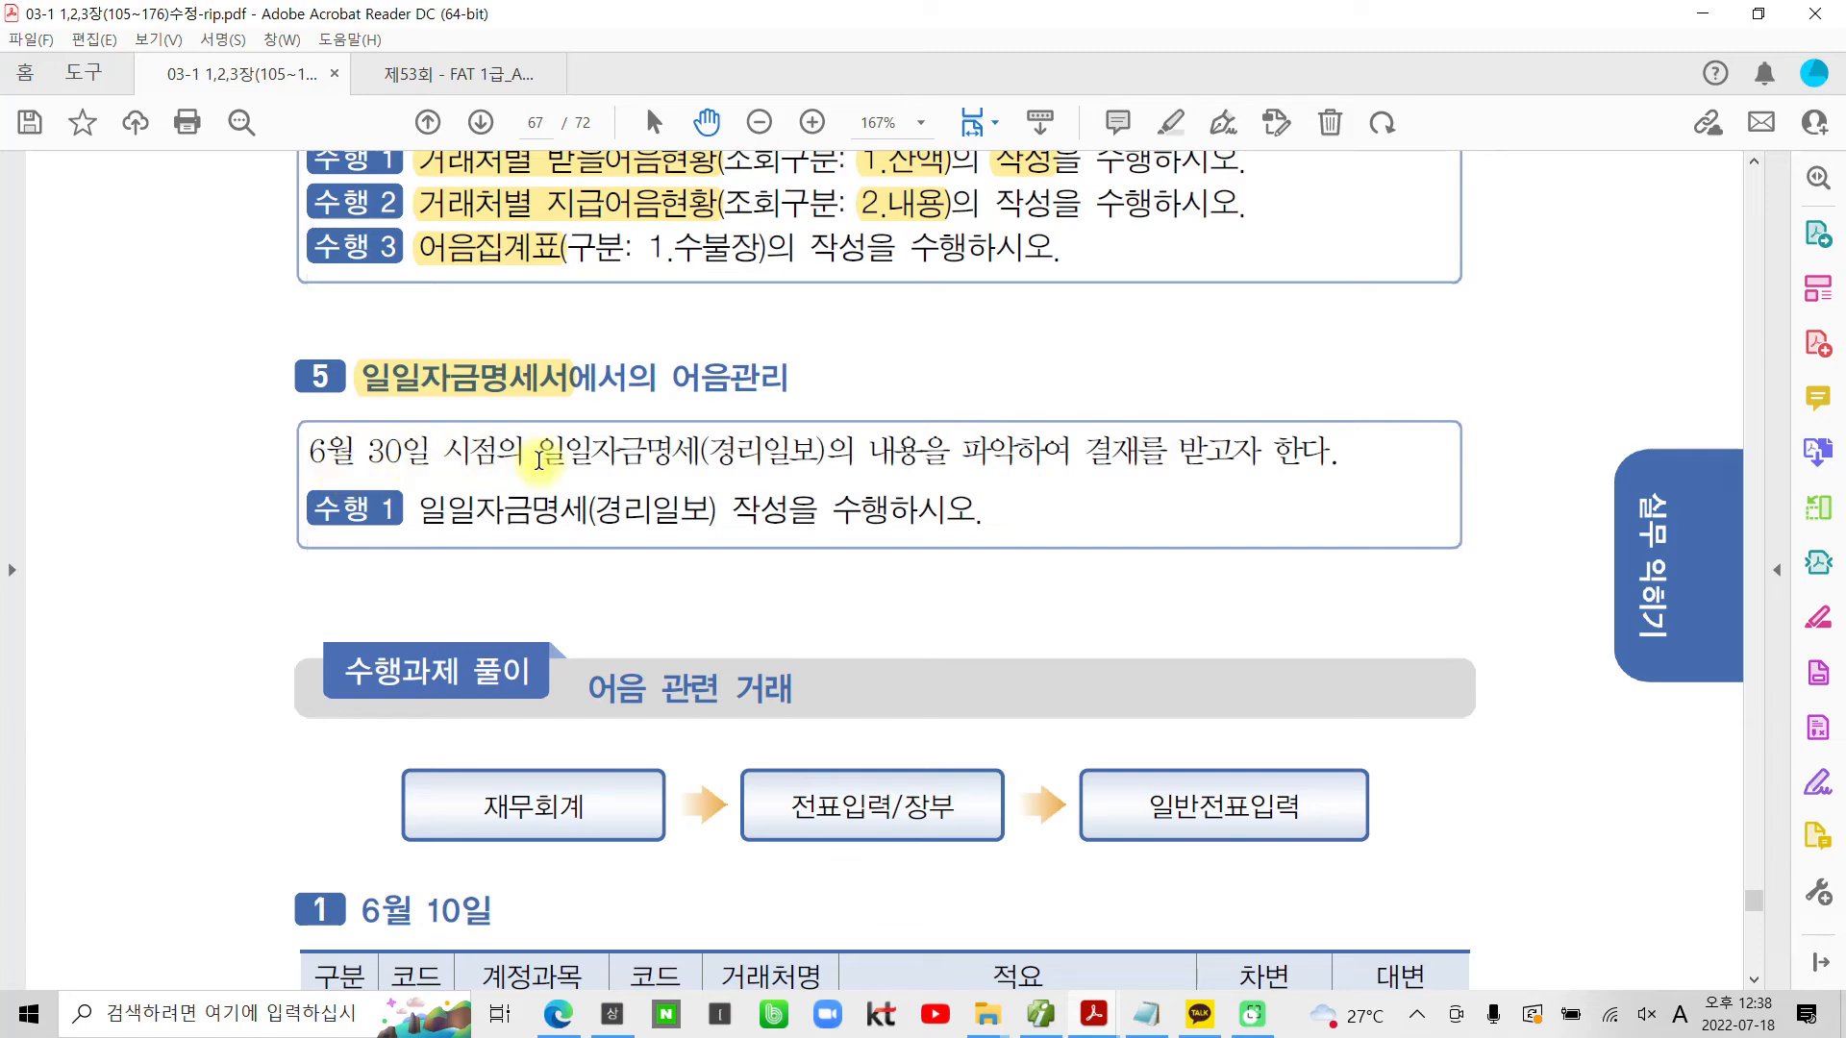
Highlight the section 5 task text from 일일자금명세(경리일보)의 to 결재를 받고자 한다
left_click_drag(538, 456, 1332, 453)
right_click(1255, 454)
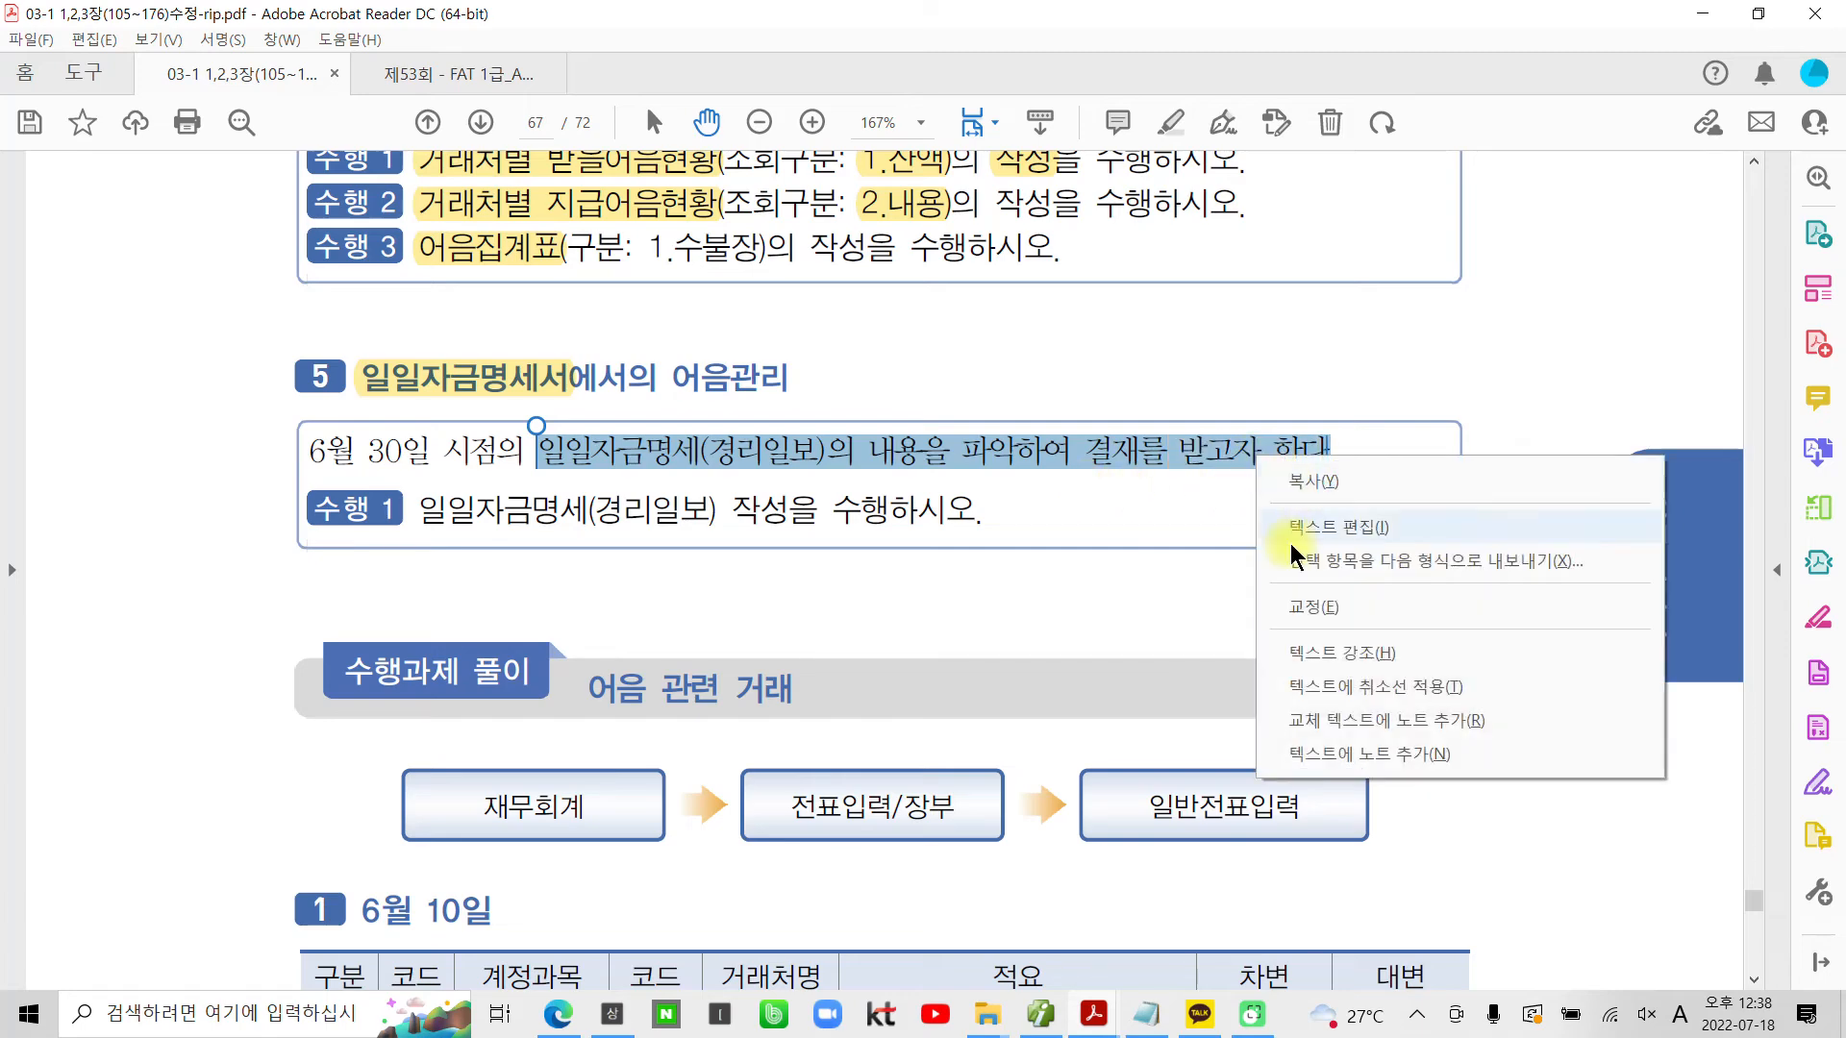
left_click(1295, 654)
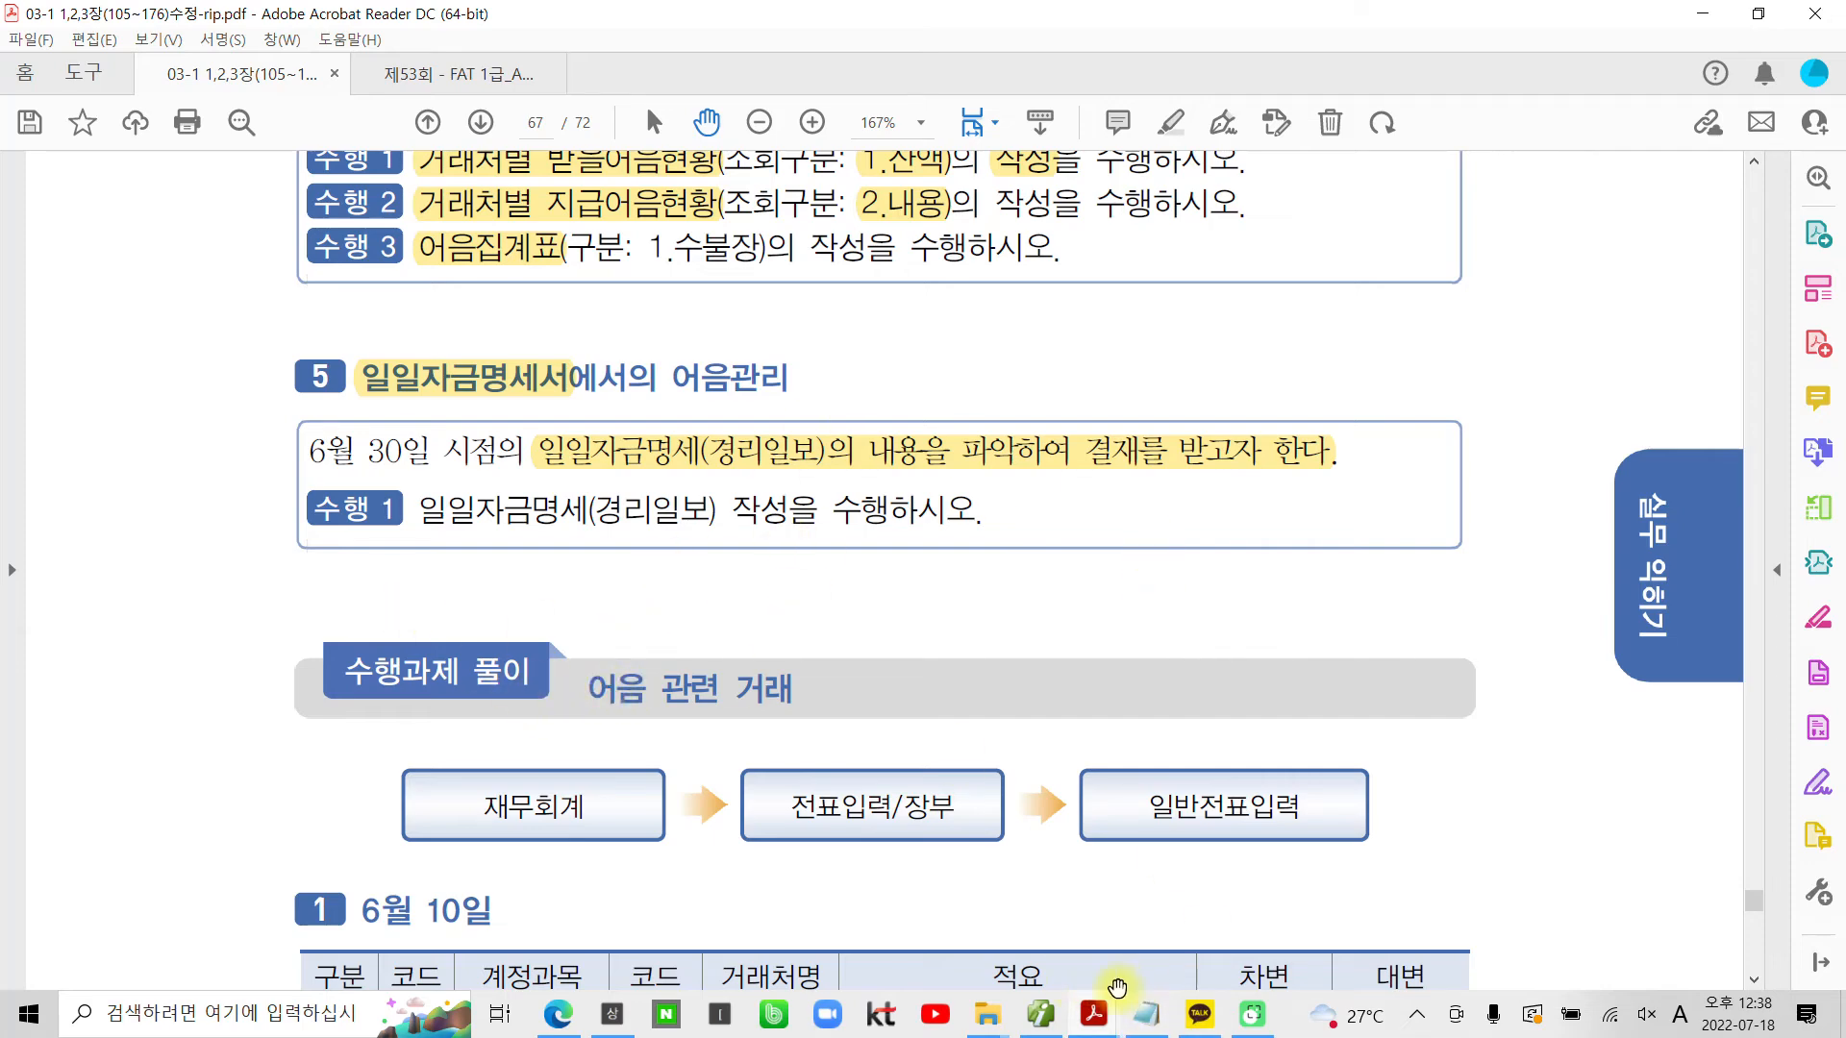
Switch back to the accounting program and open the 일일자금명세(경리일보) report from 금융/자금관리
left_click(1038, 1017)
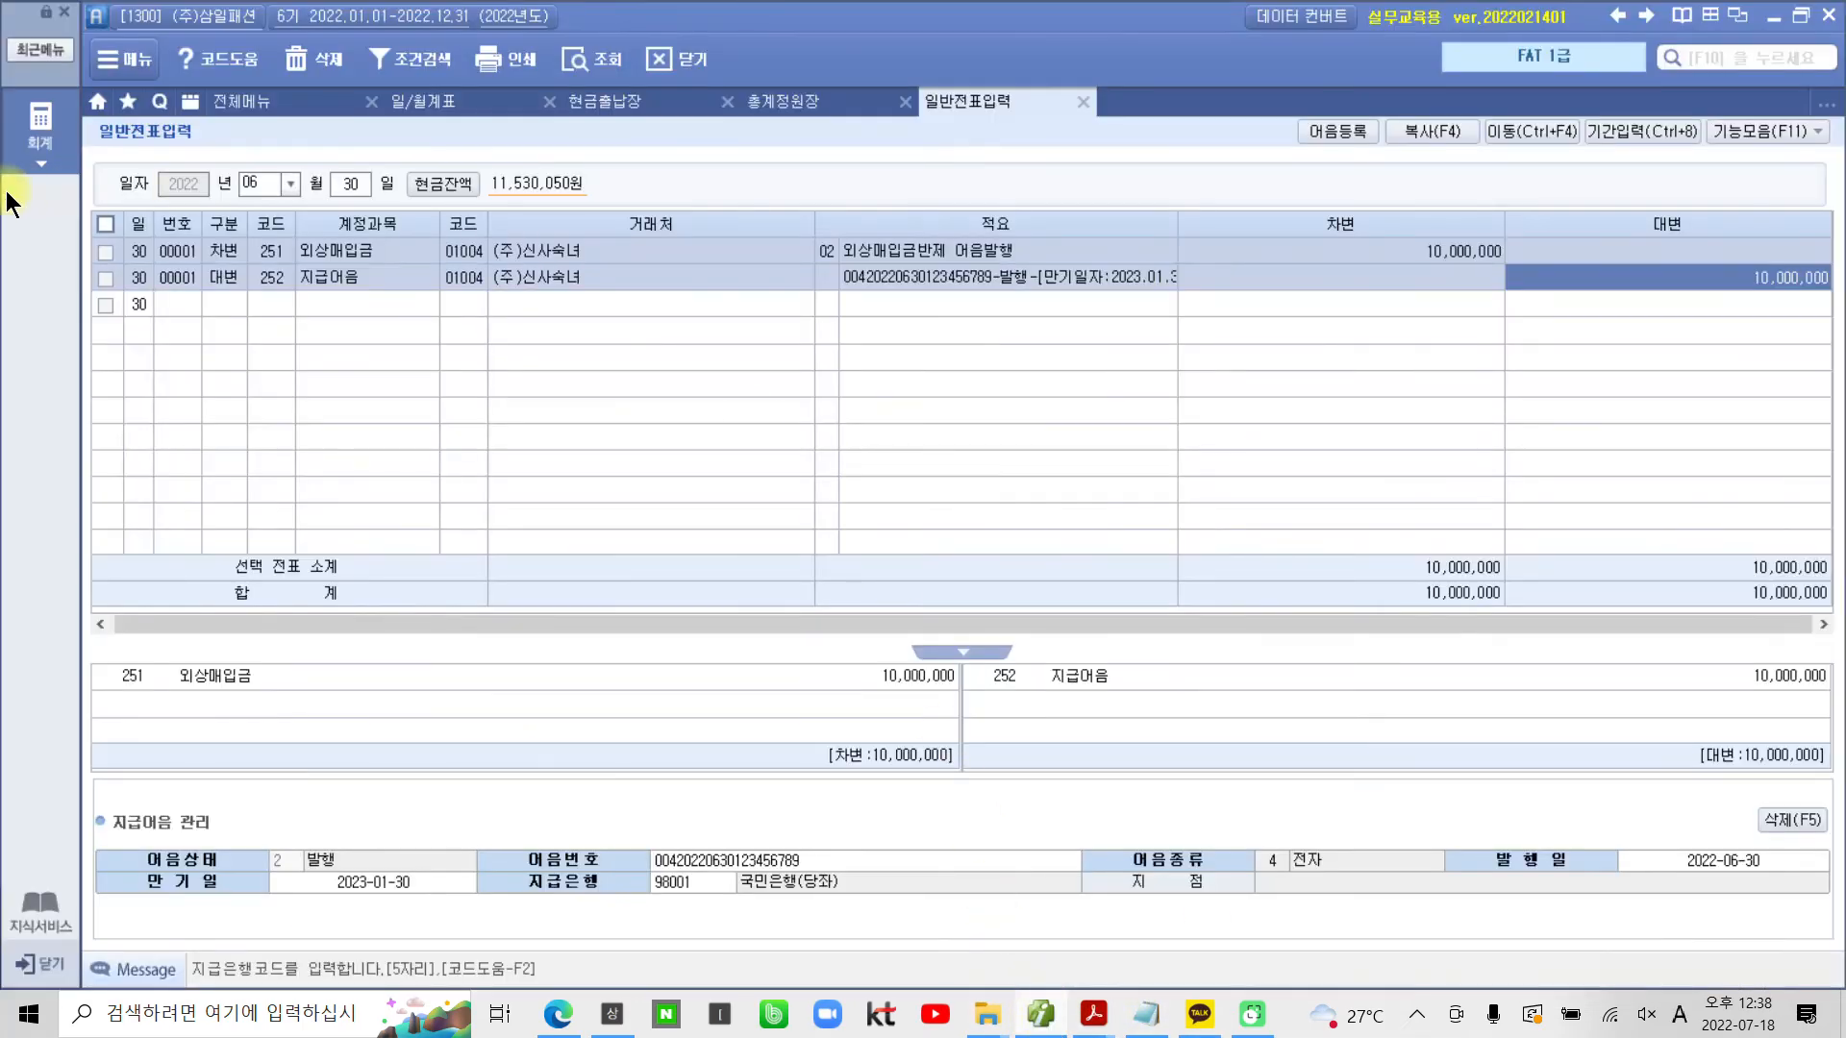
left_click(31, 147)
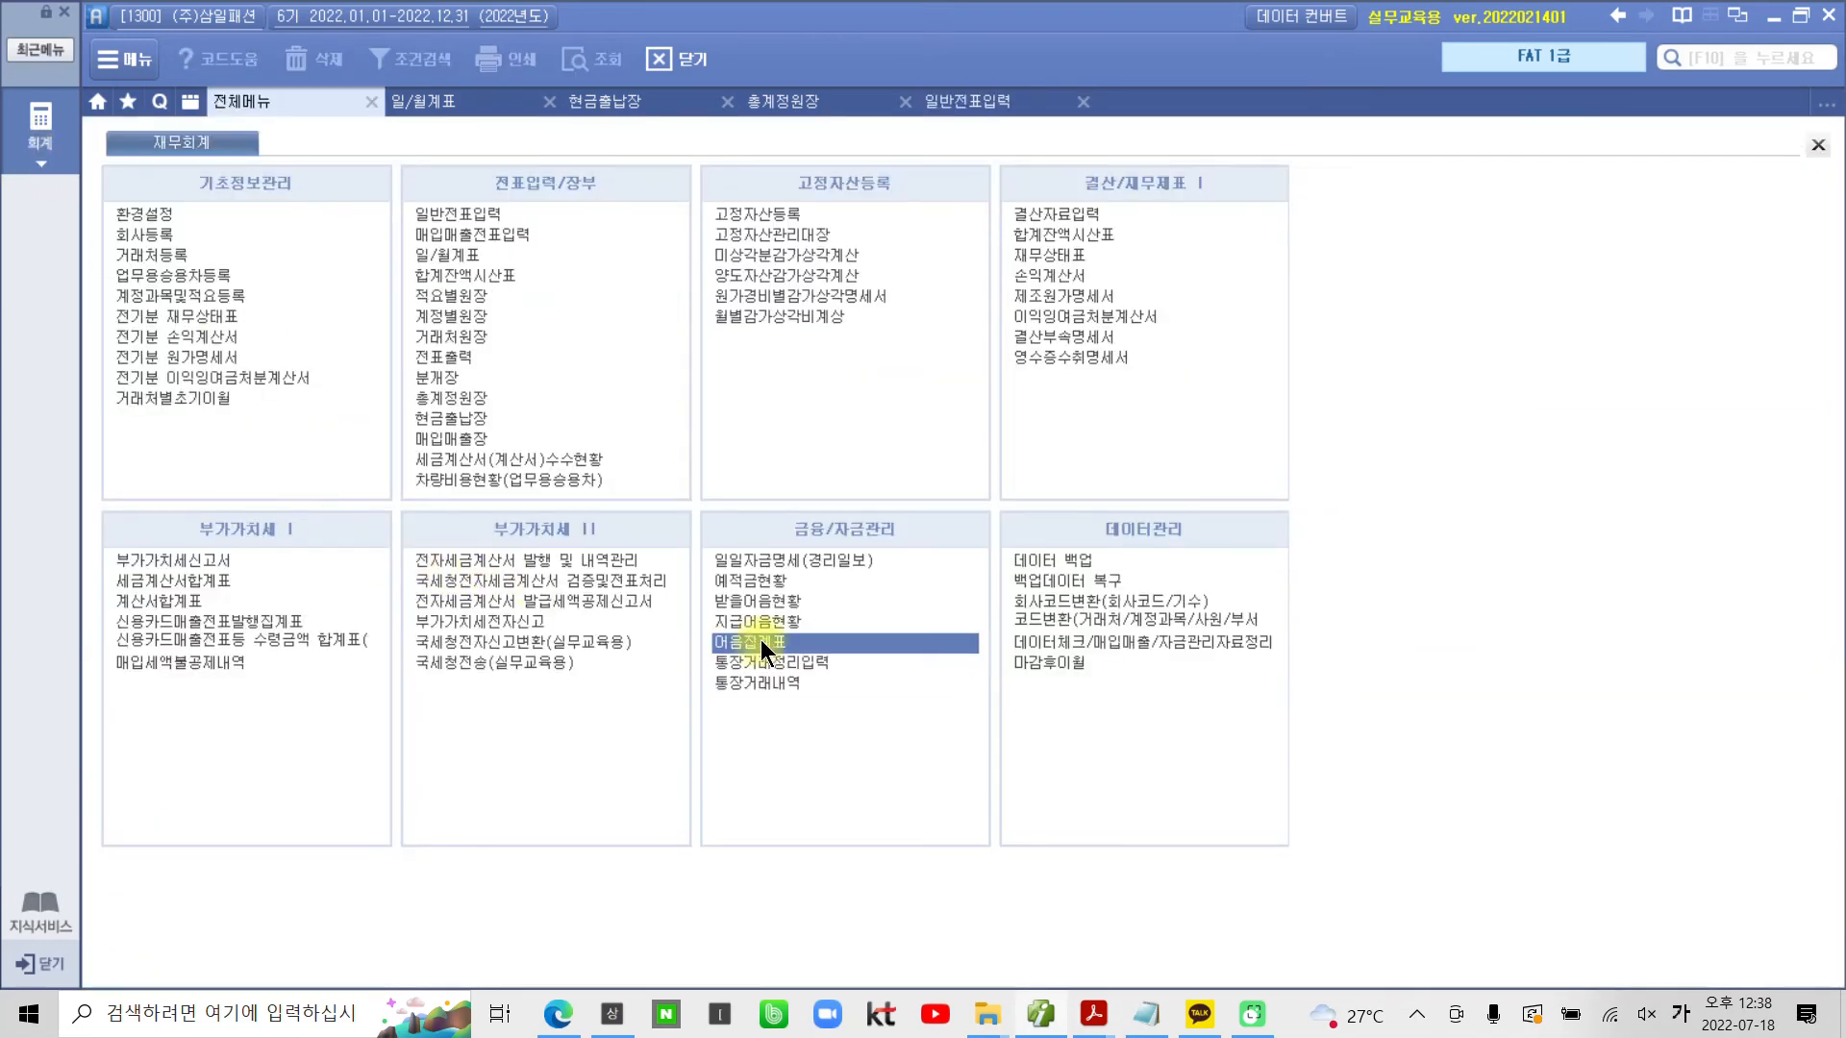
mouse_move(707, 542)
left_mouse_down()
mouse_move(817, 577)
mouse_move(933, 579)
left_mouse_up()
left_click(804, 560)
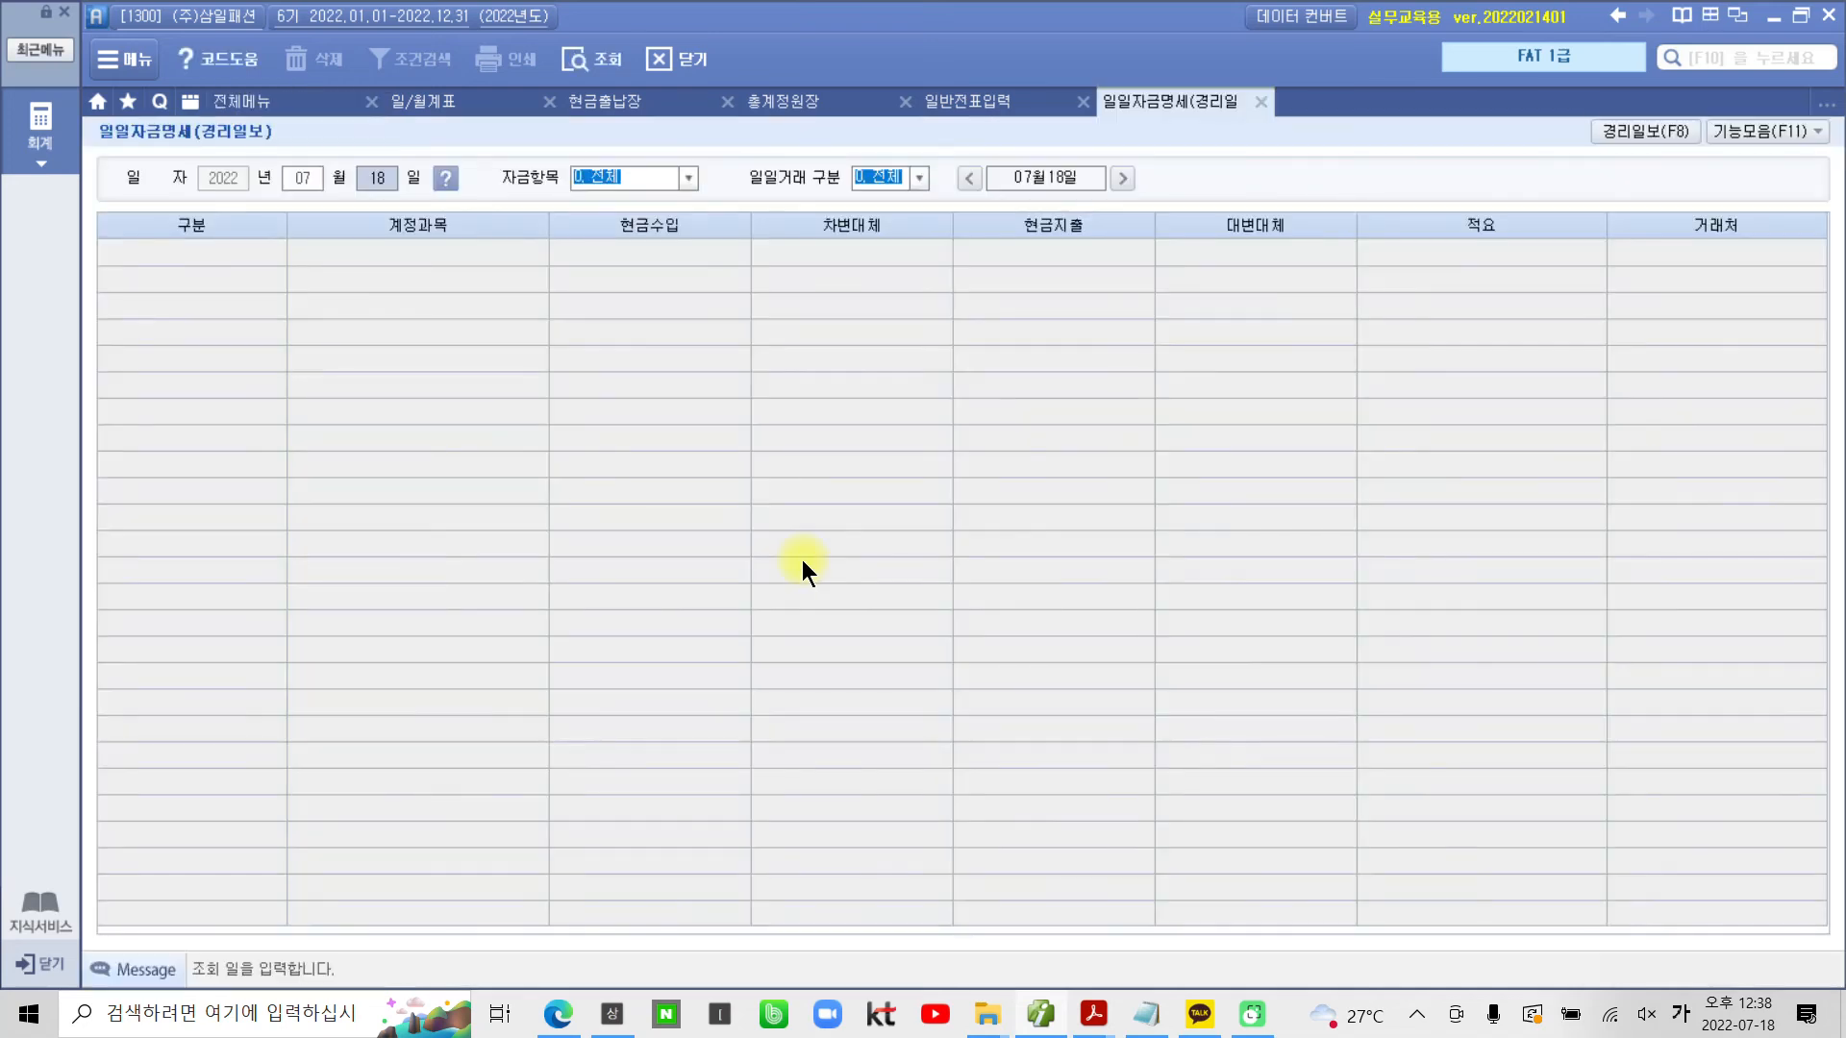
Query the daily funds report for June 30, with 자금항목 and 일일거래 구분 both set to 0. 전체
left_click(299, 177)
type("06월30")
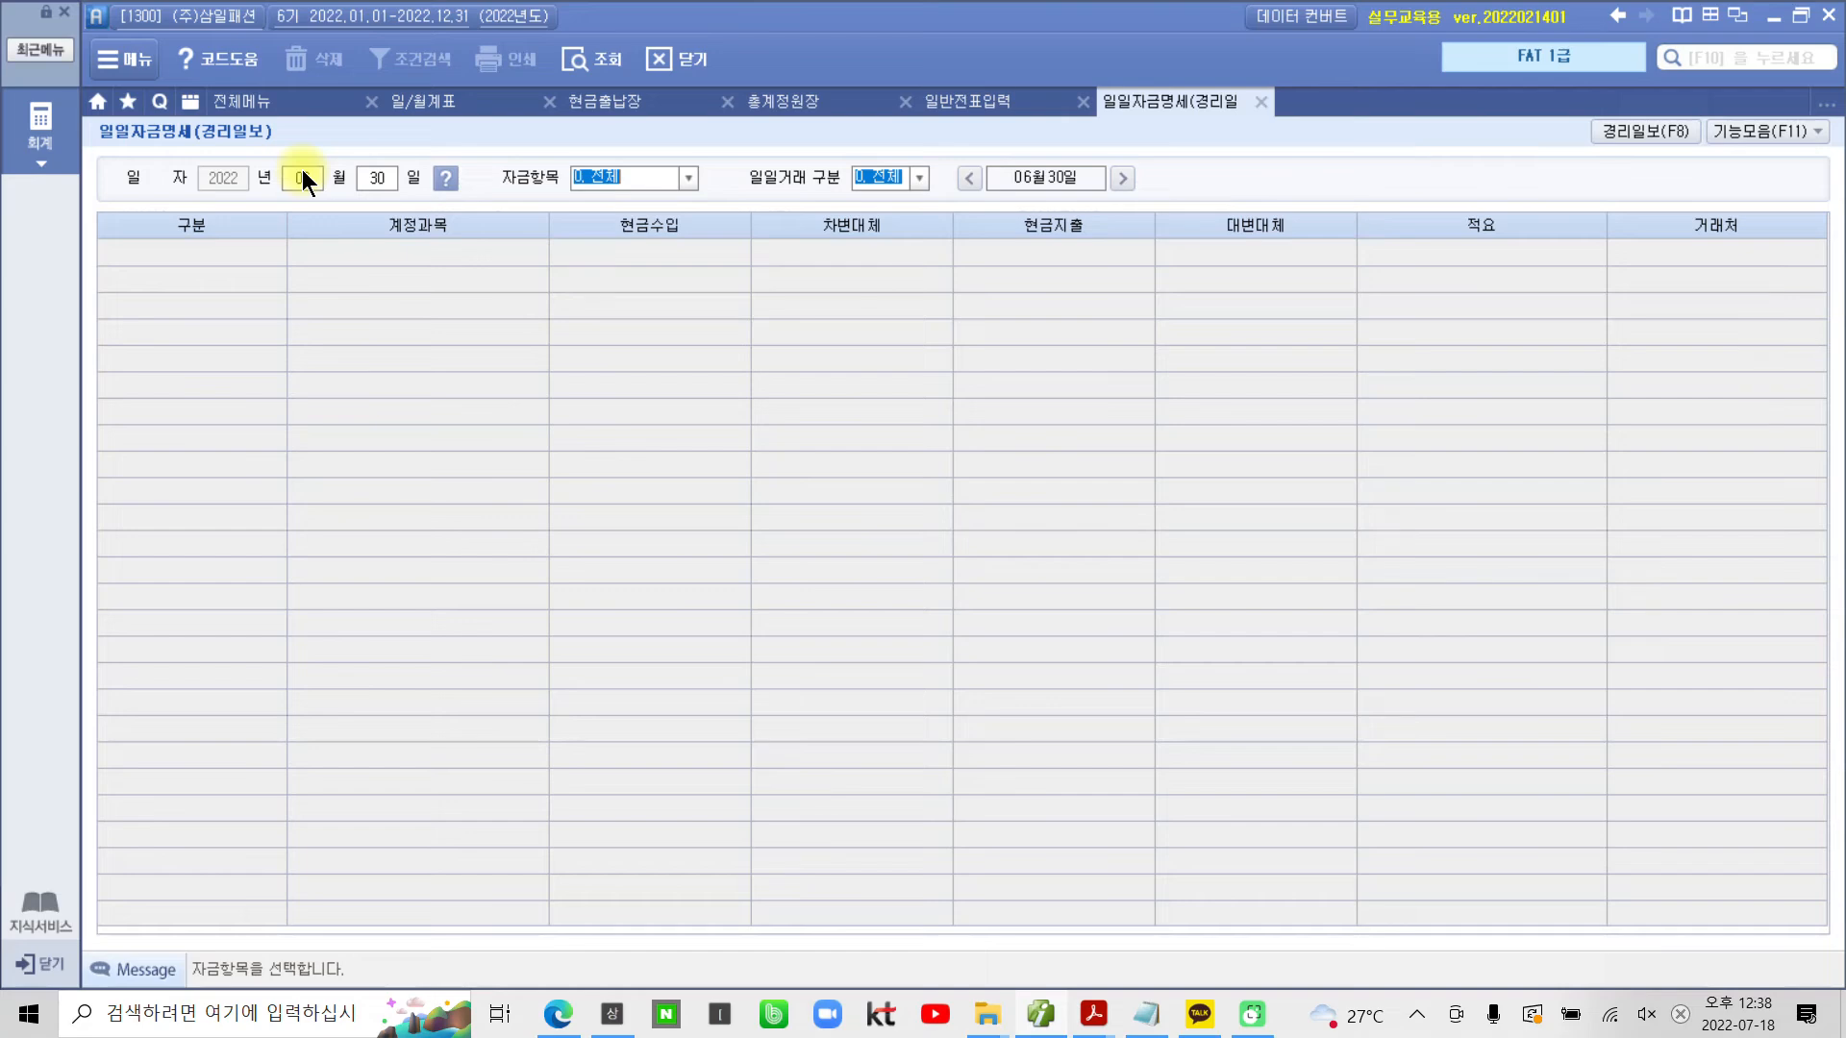
key("Return")
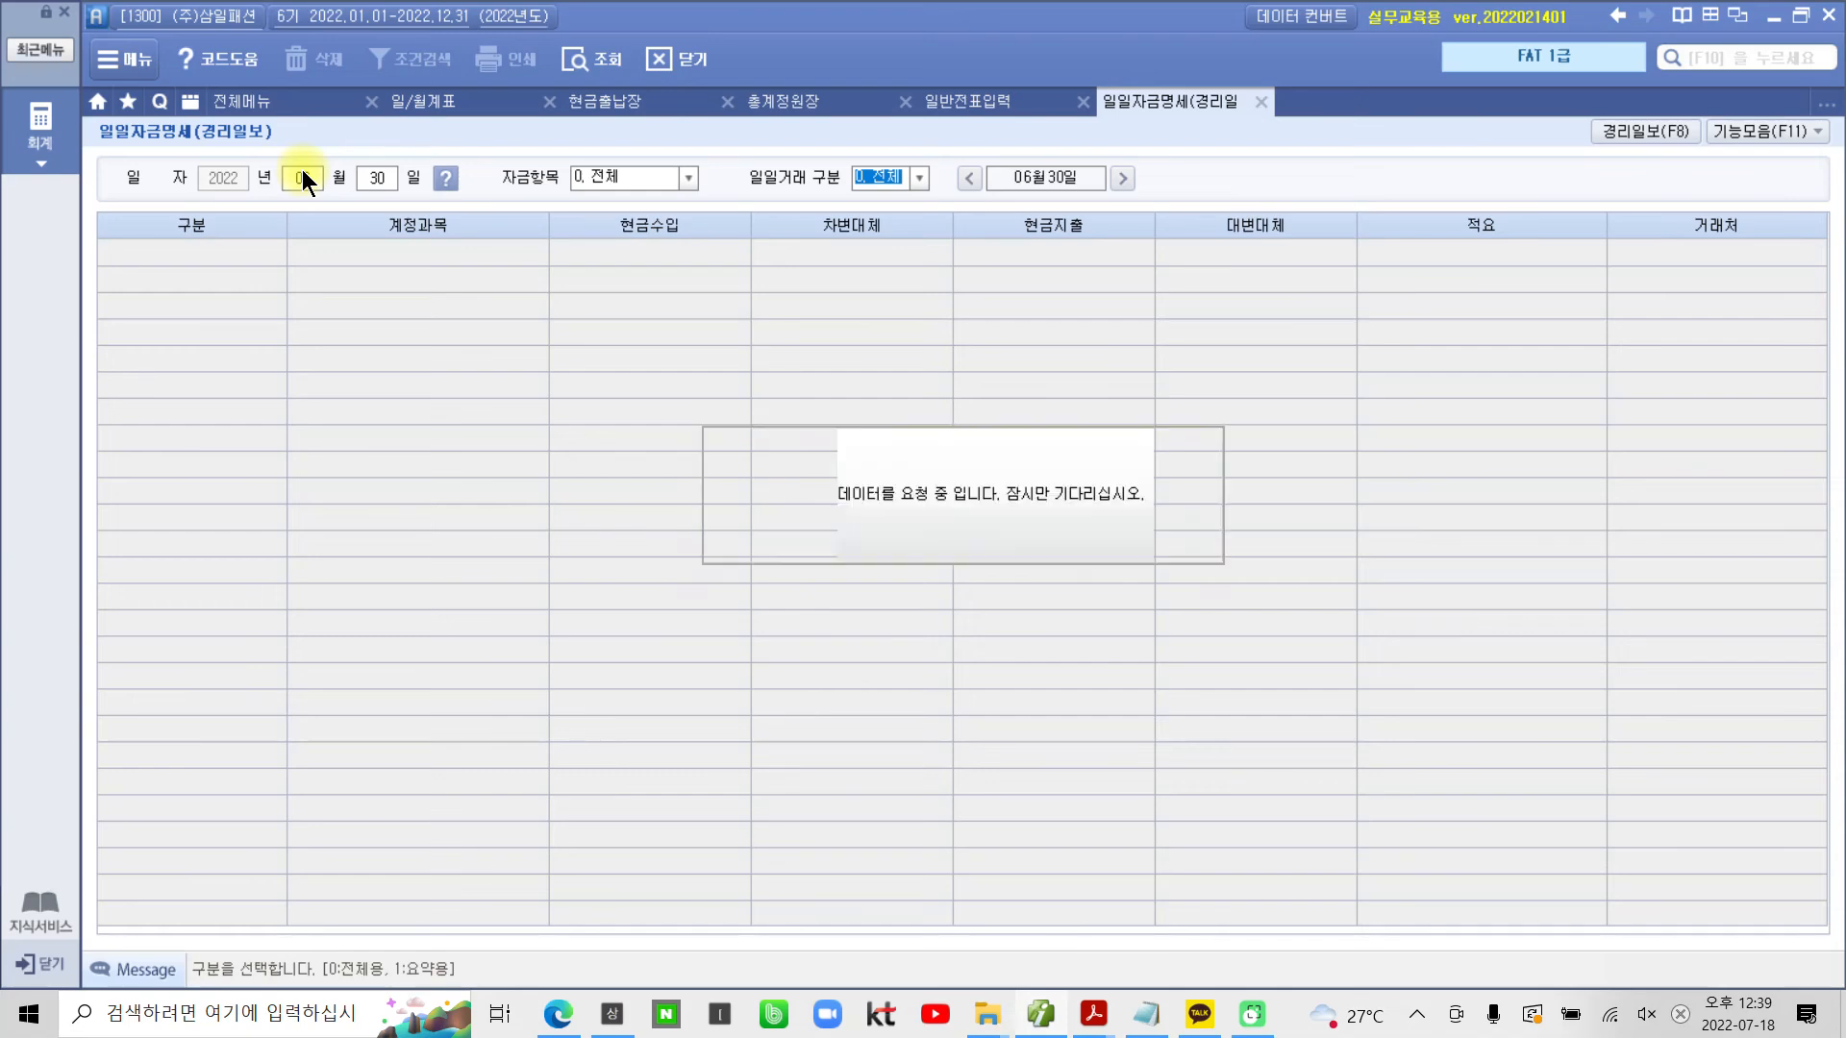
key("Return")
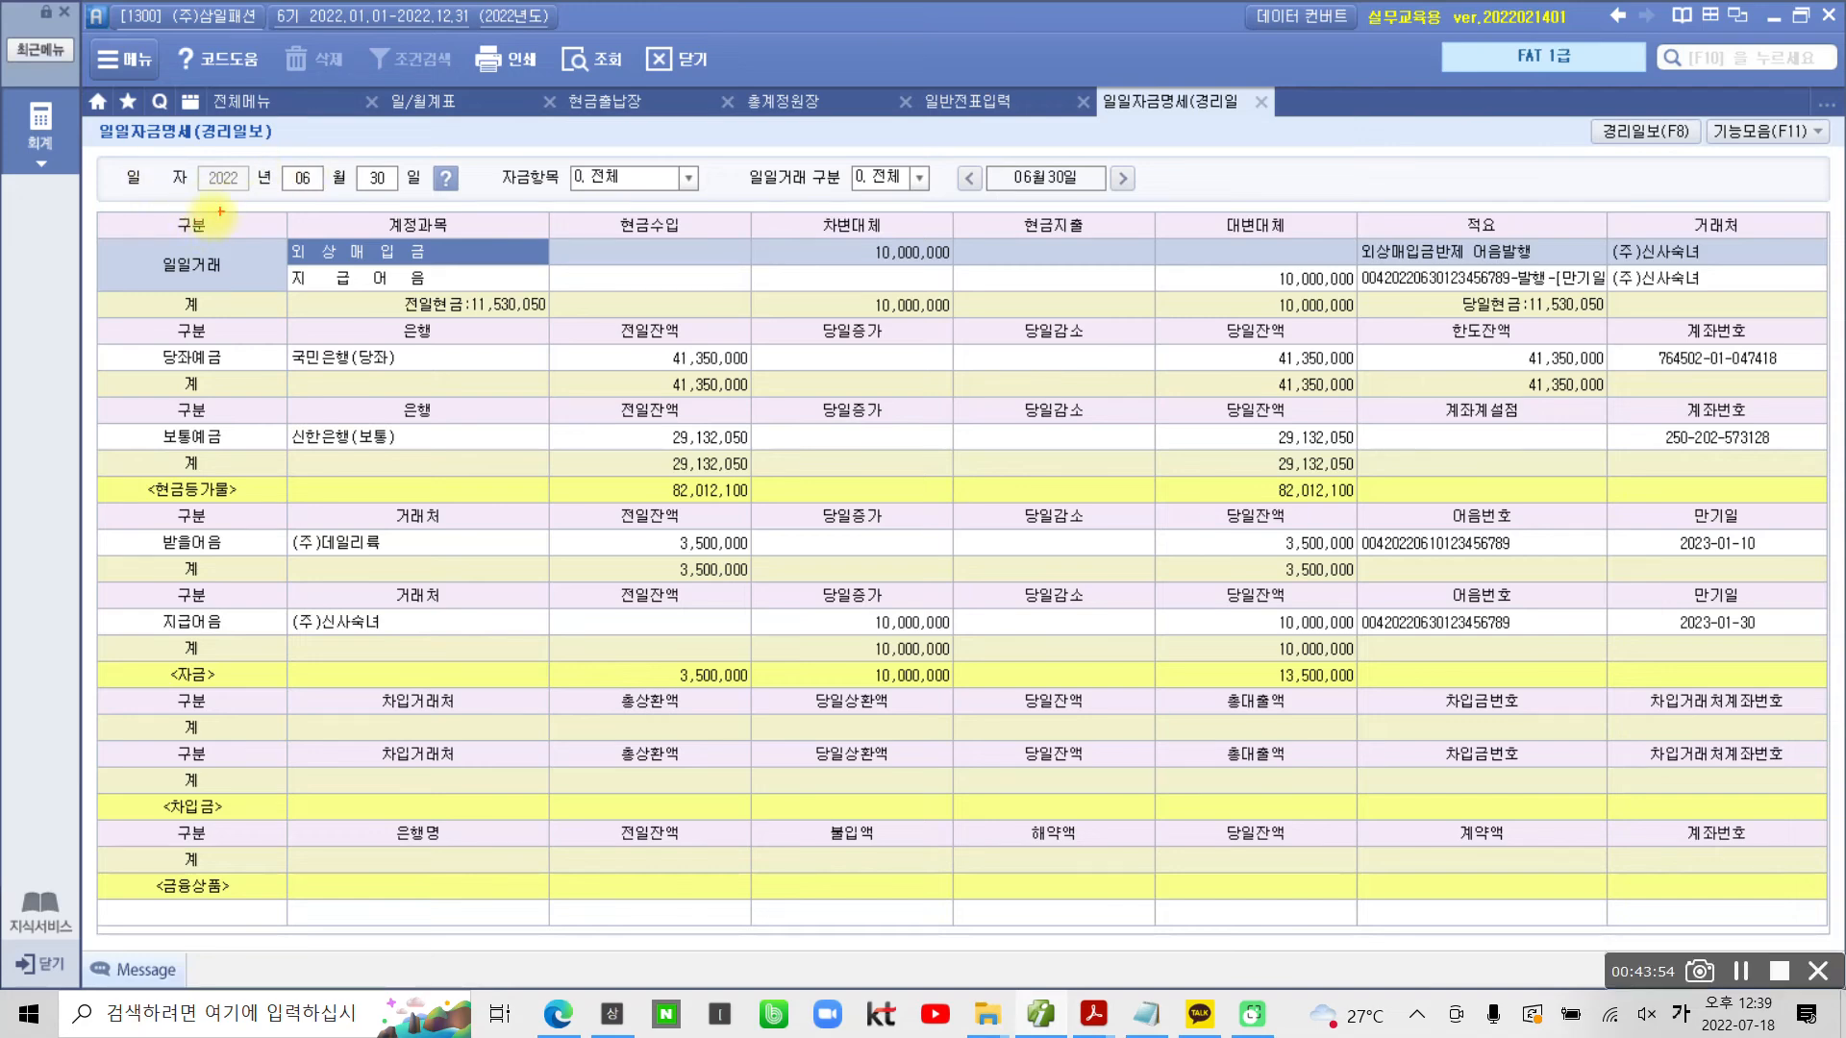
Box each column heading of the daily transactions section in red, from 구분 through 거래처
left_click_drag(160, 212, 237, 242)
left_click_drag(356, 213, 472, 235)
left_click_drag(605, 210, 699, 241)
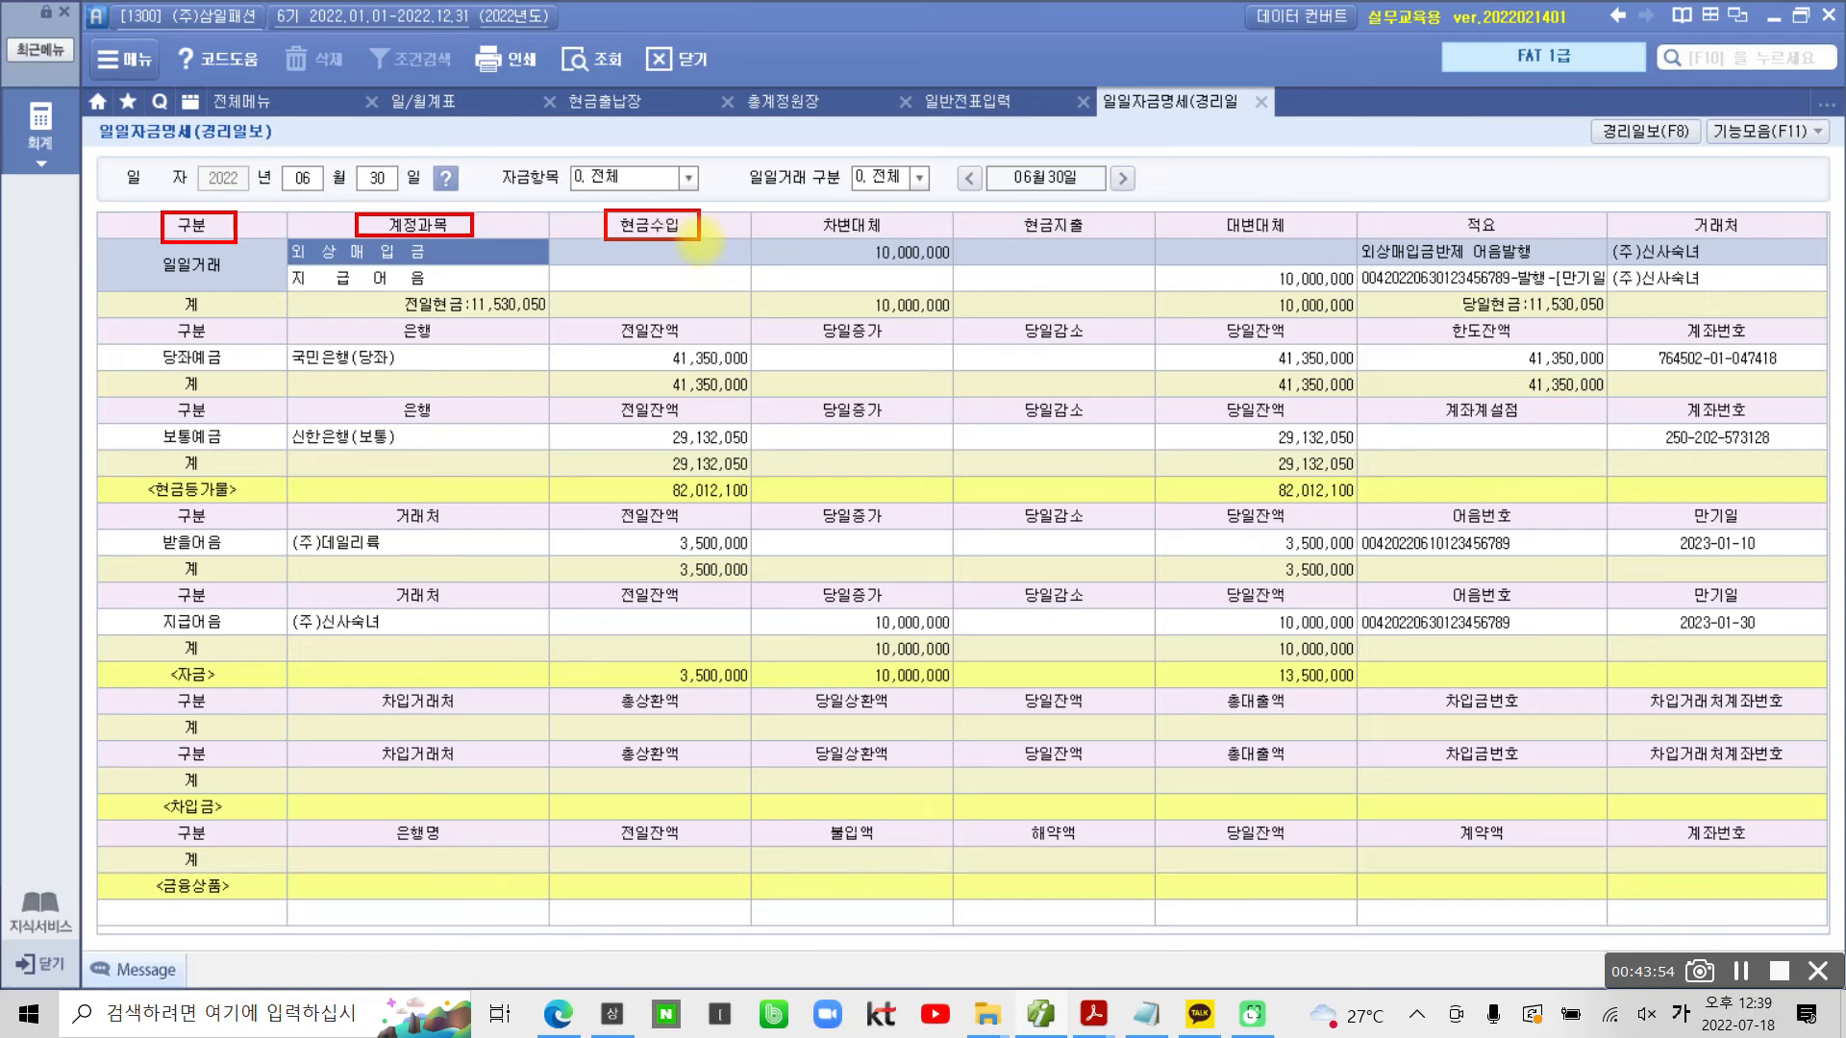
left_click_drag(816, 213, 889, 237)
left_click_drag(1002, 213, 1096, 238)
left_click_drag(1216, 210, 1291, 237)
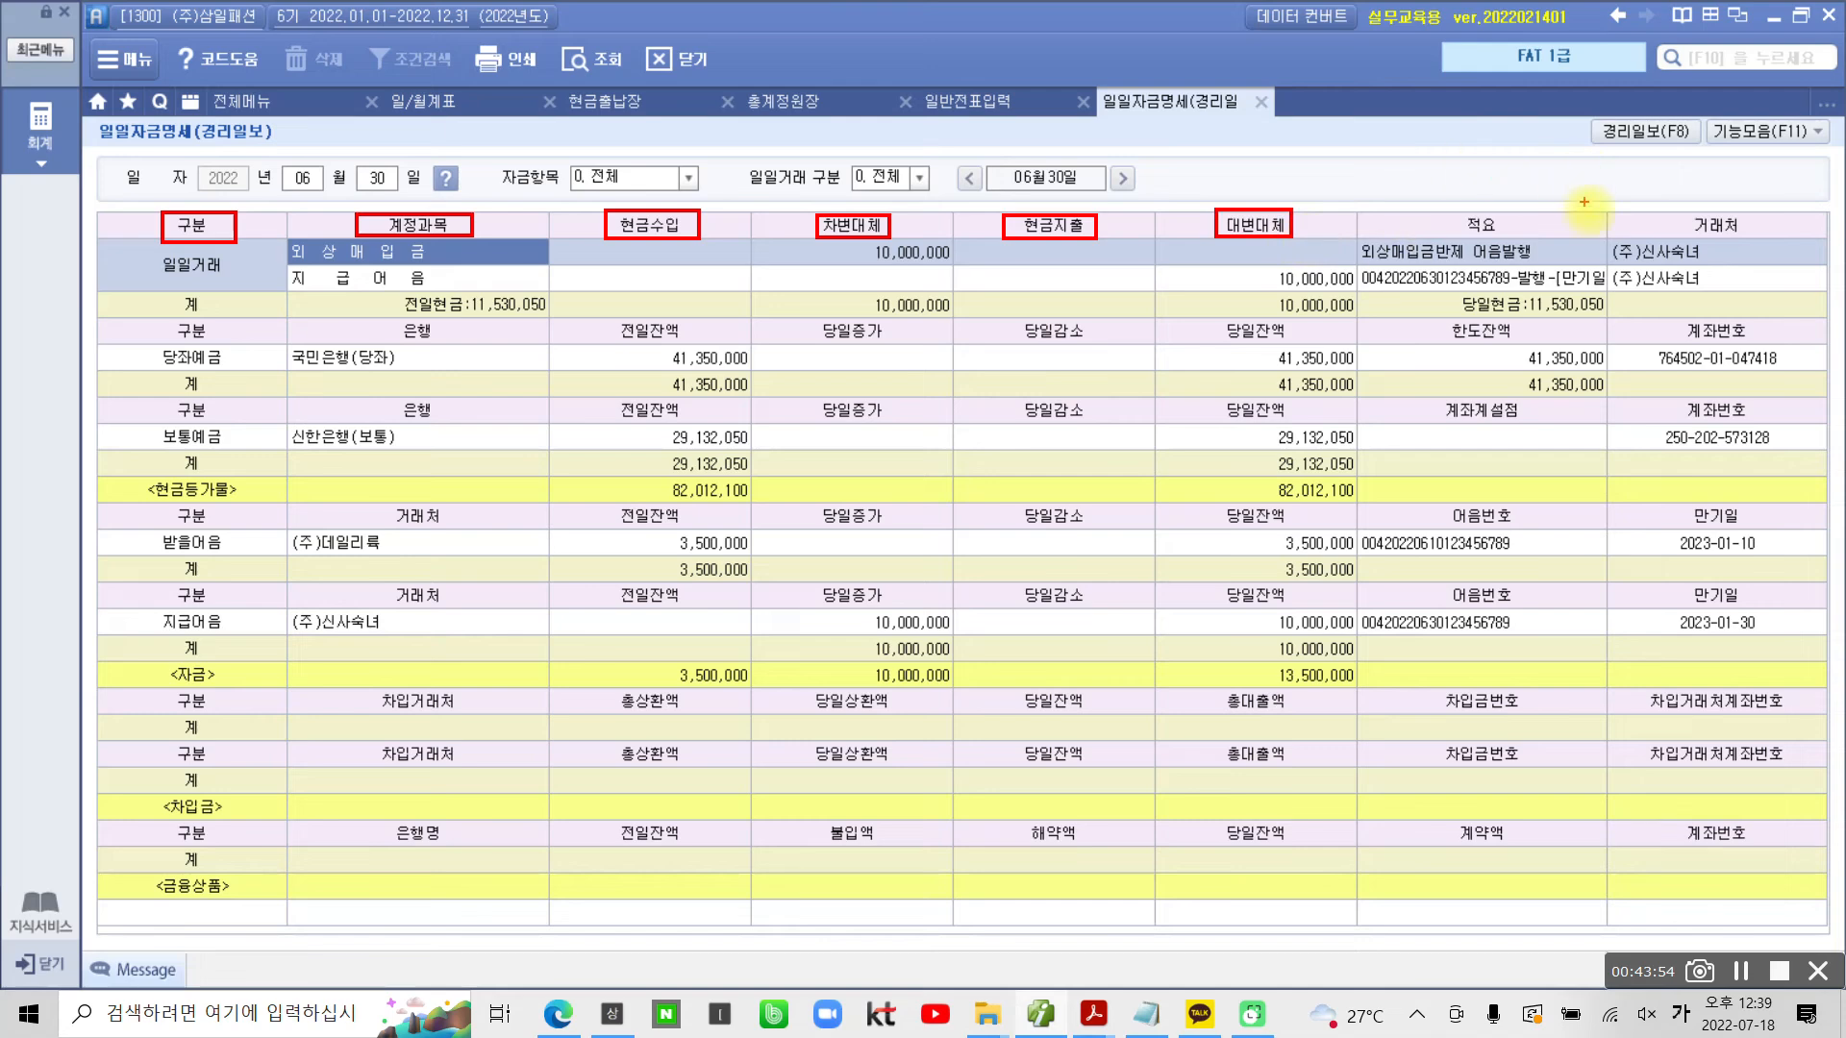
left_click_drag(1455, 209, 1543, 234)
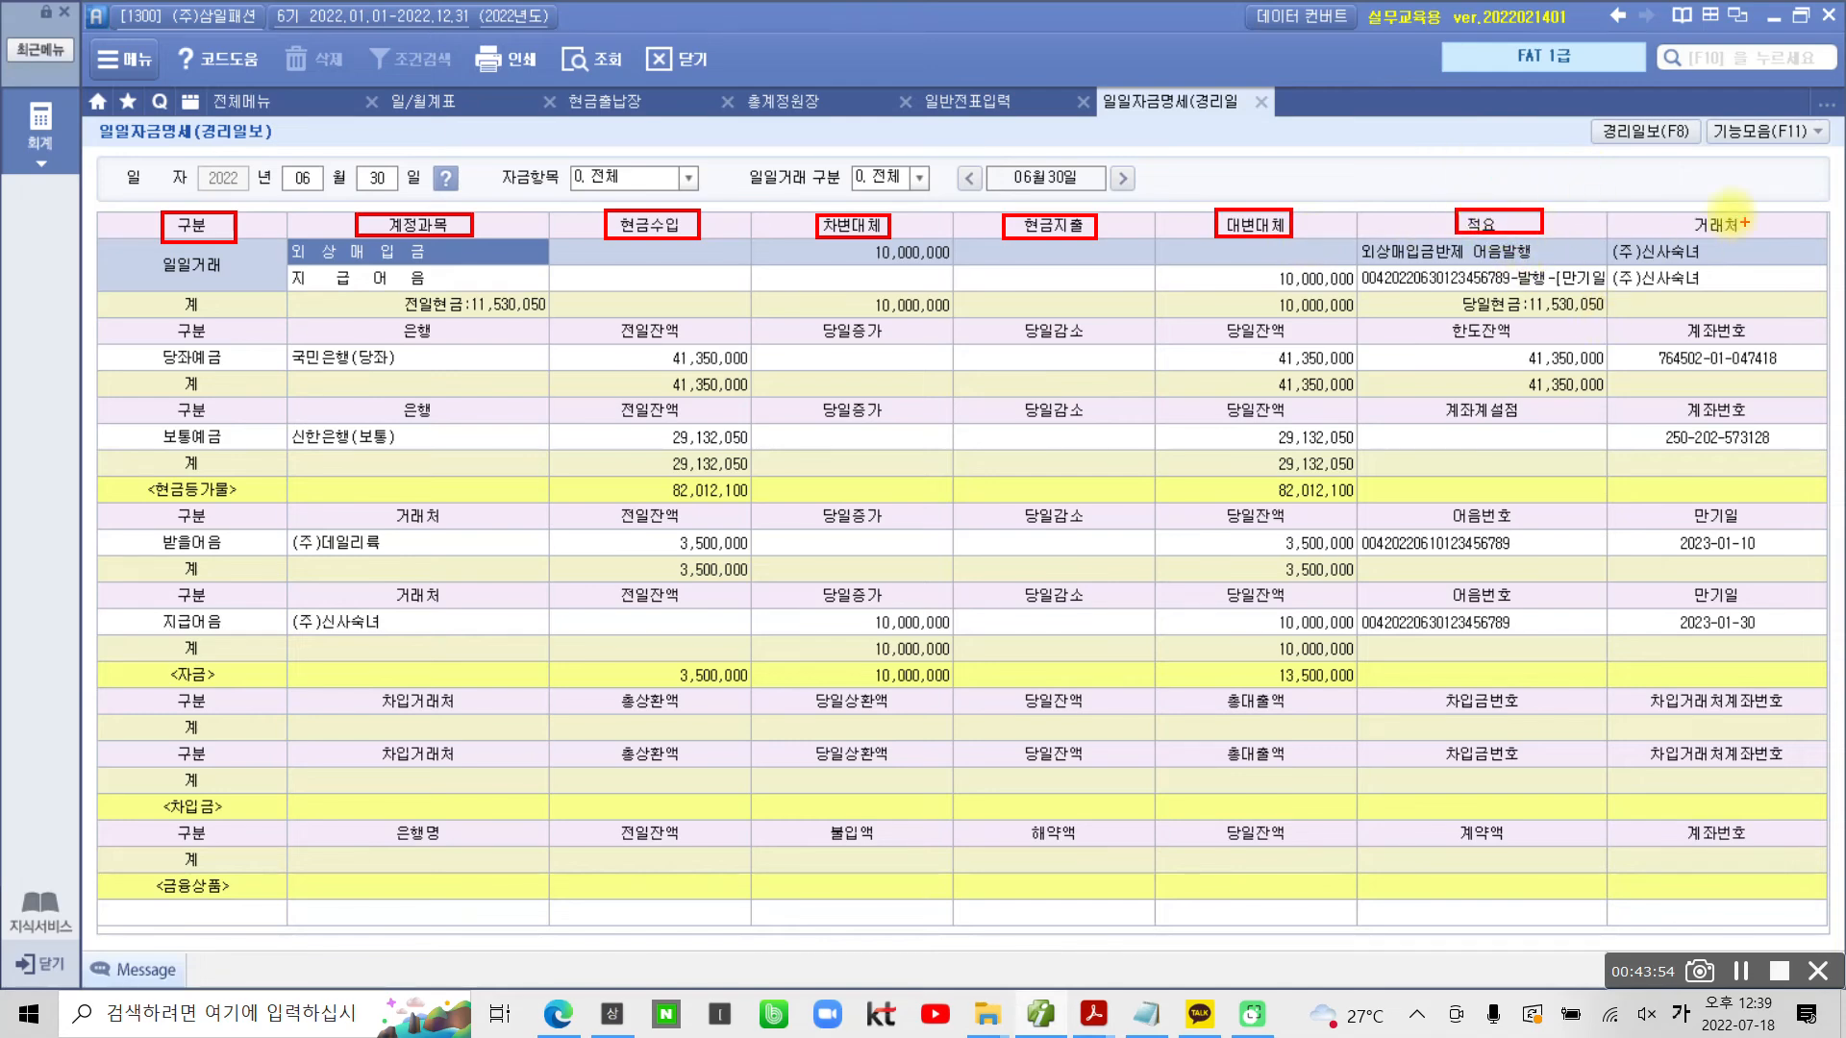
left_click_drag(1674, 207, 1797, 236)
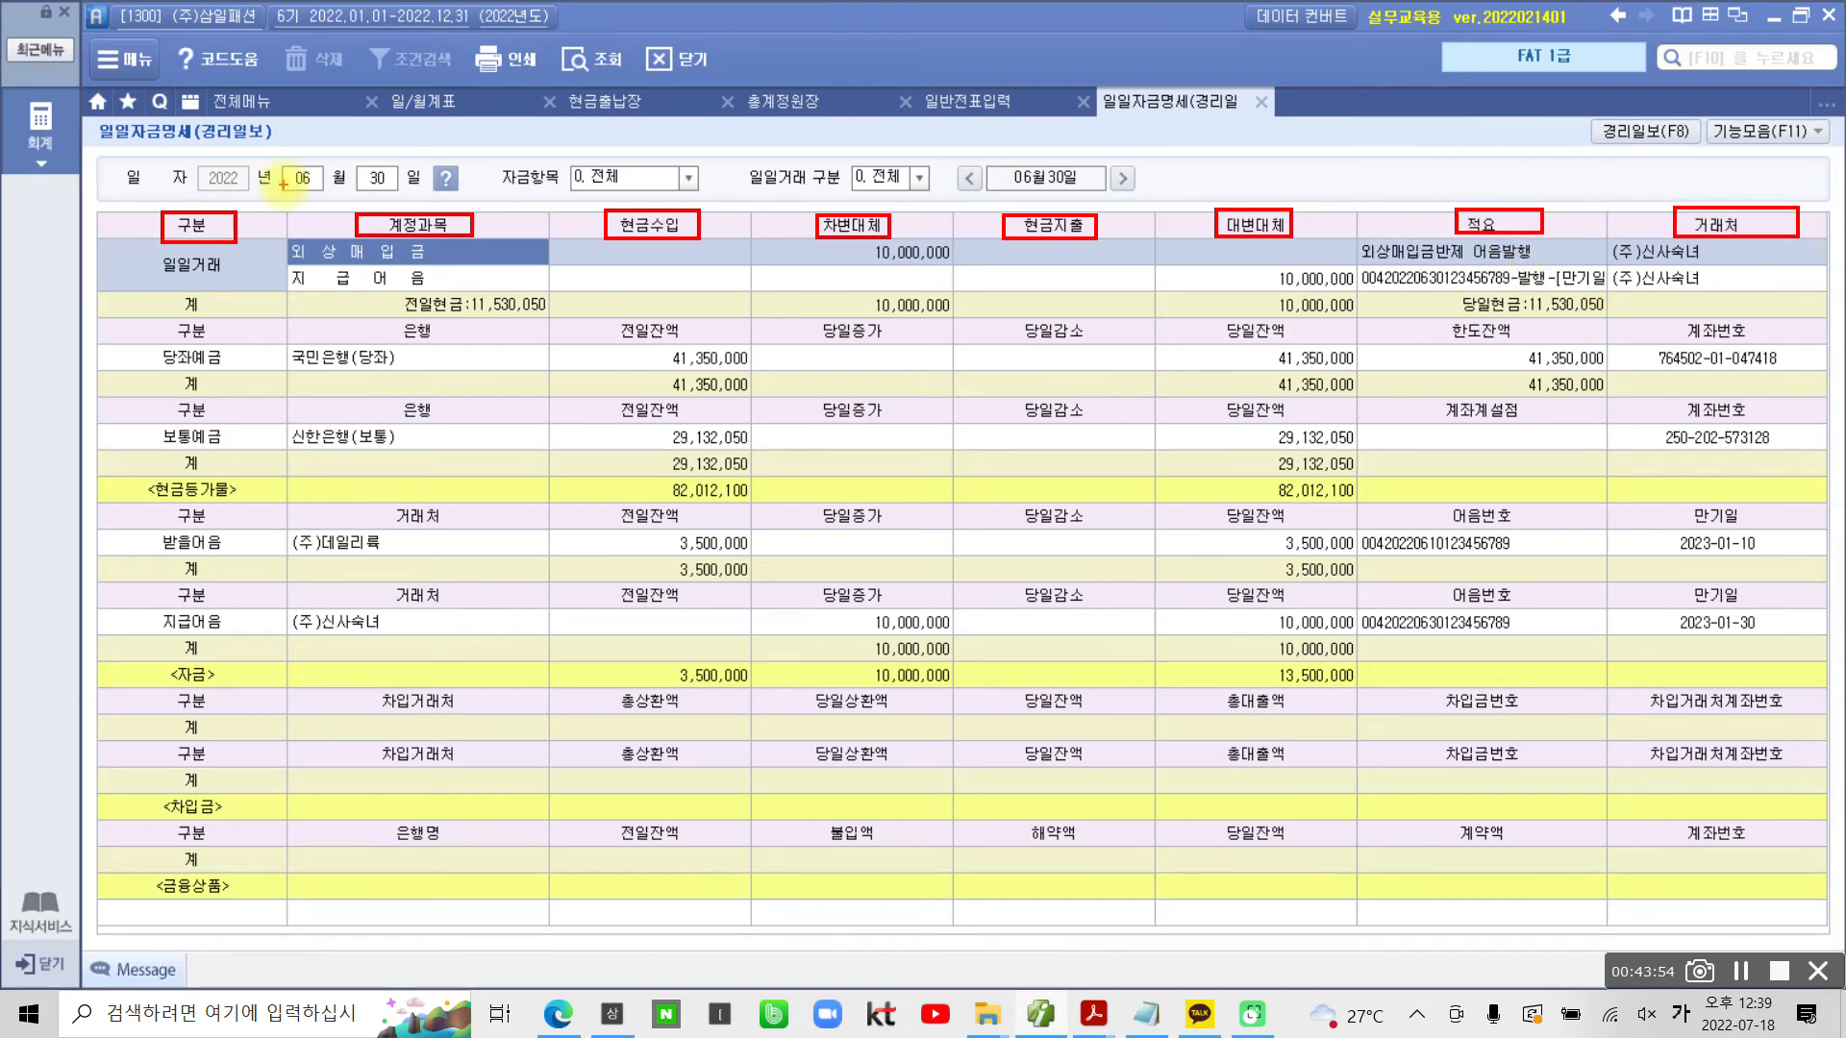
Circle the 06/30 query date, check-mark 일일거래, and underline the 외상매입금 and 지급어음 accounts with their amounts
mouse_move(308, 147)
left_mouse_down()
mouse_move(276, 158)
mouse_move(384, 192)
mouse_move(331, 151)
left_mouse_up()
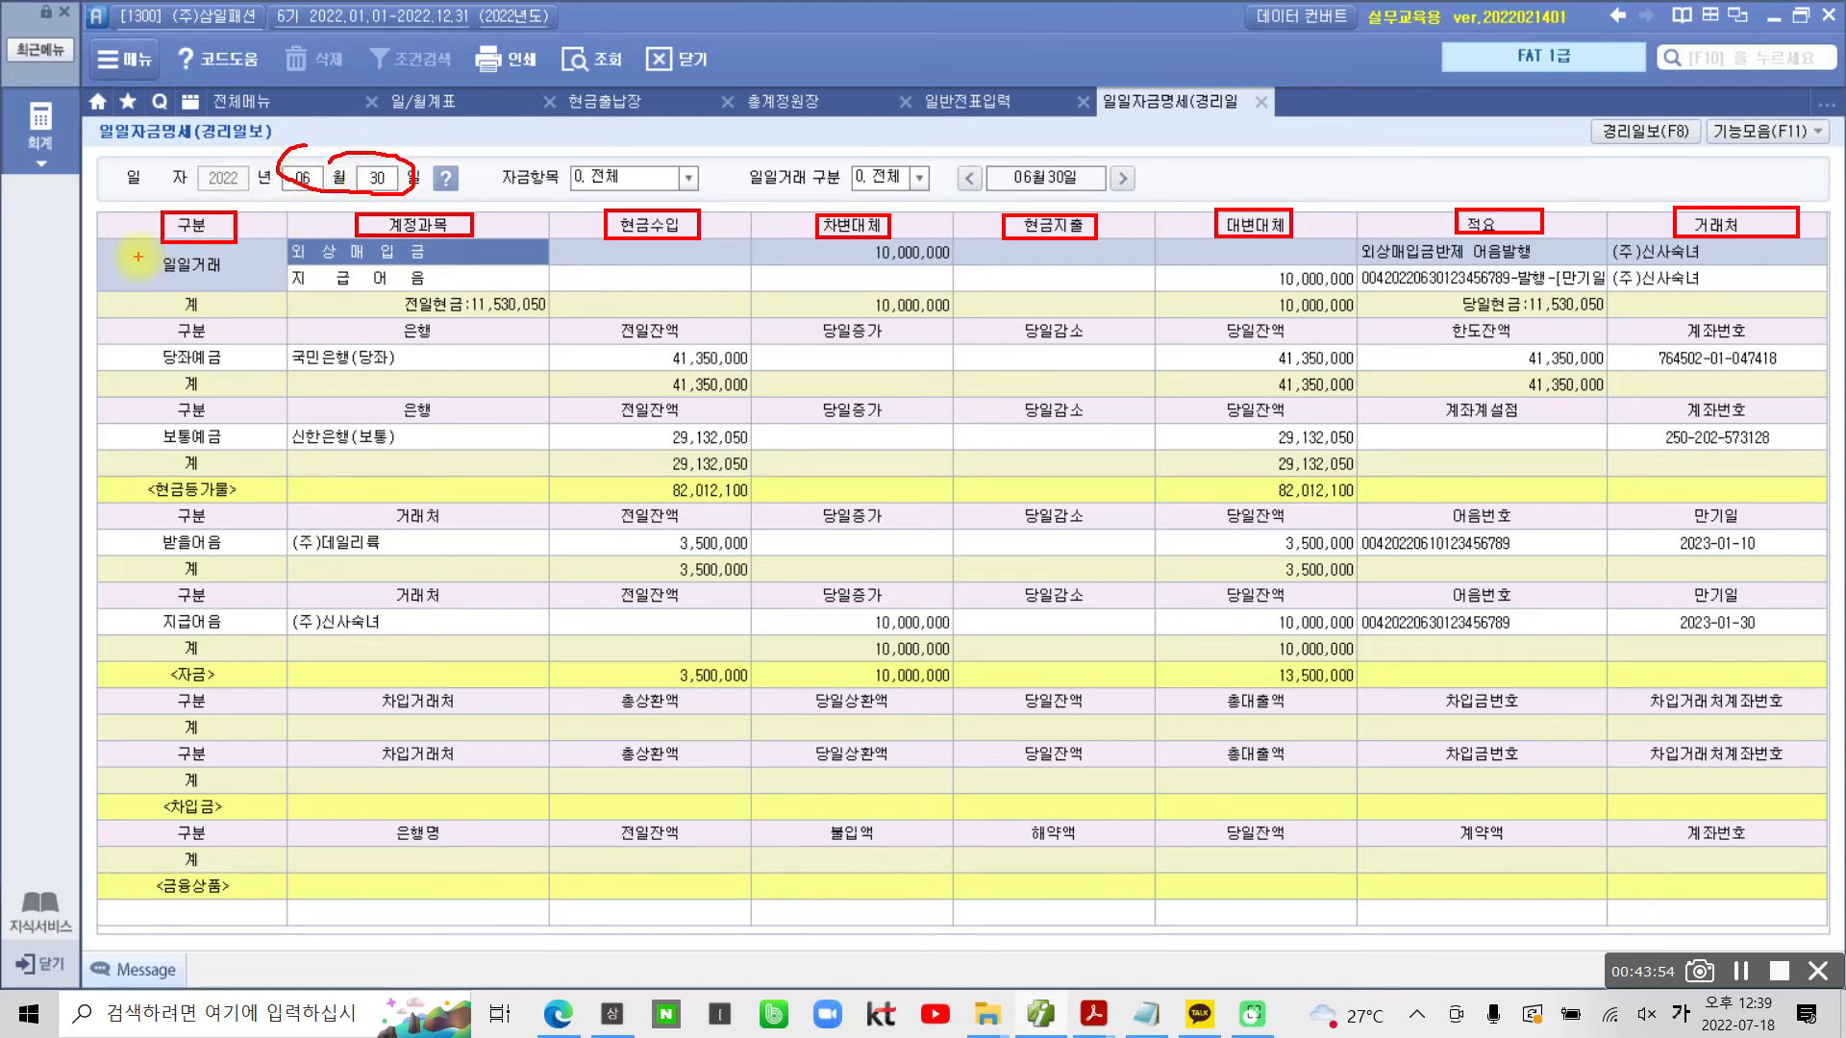
left_click_drag(114, 251, 135, 248)
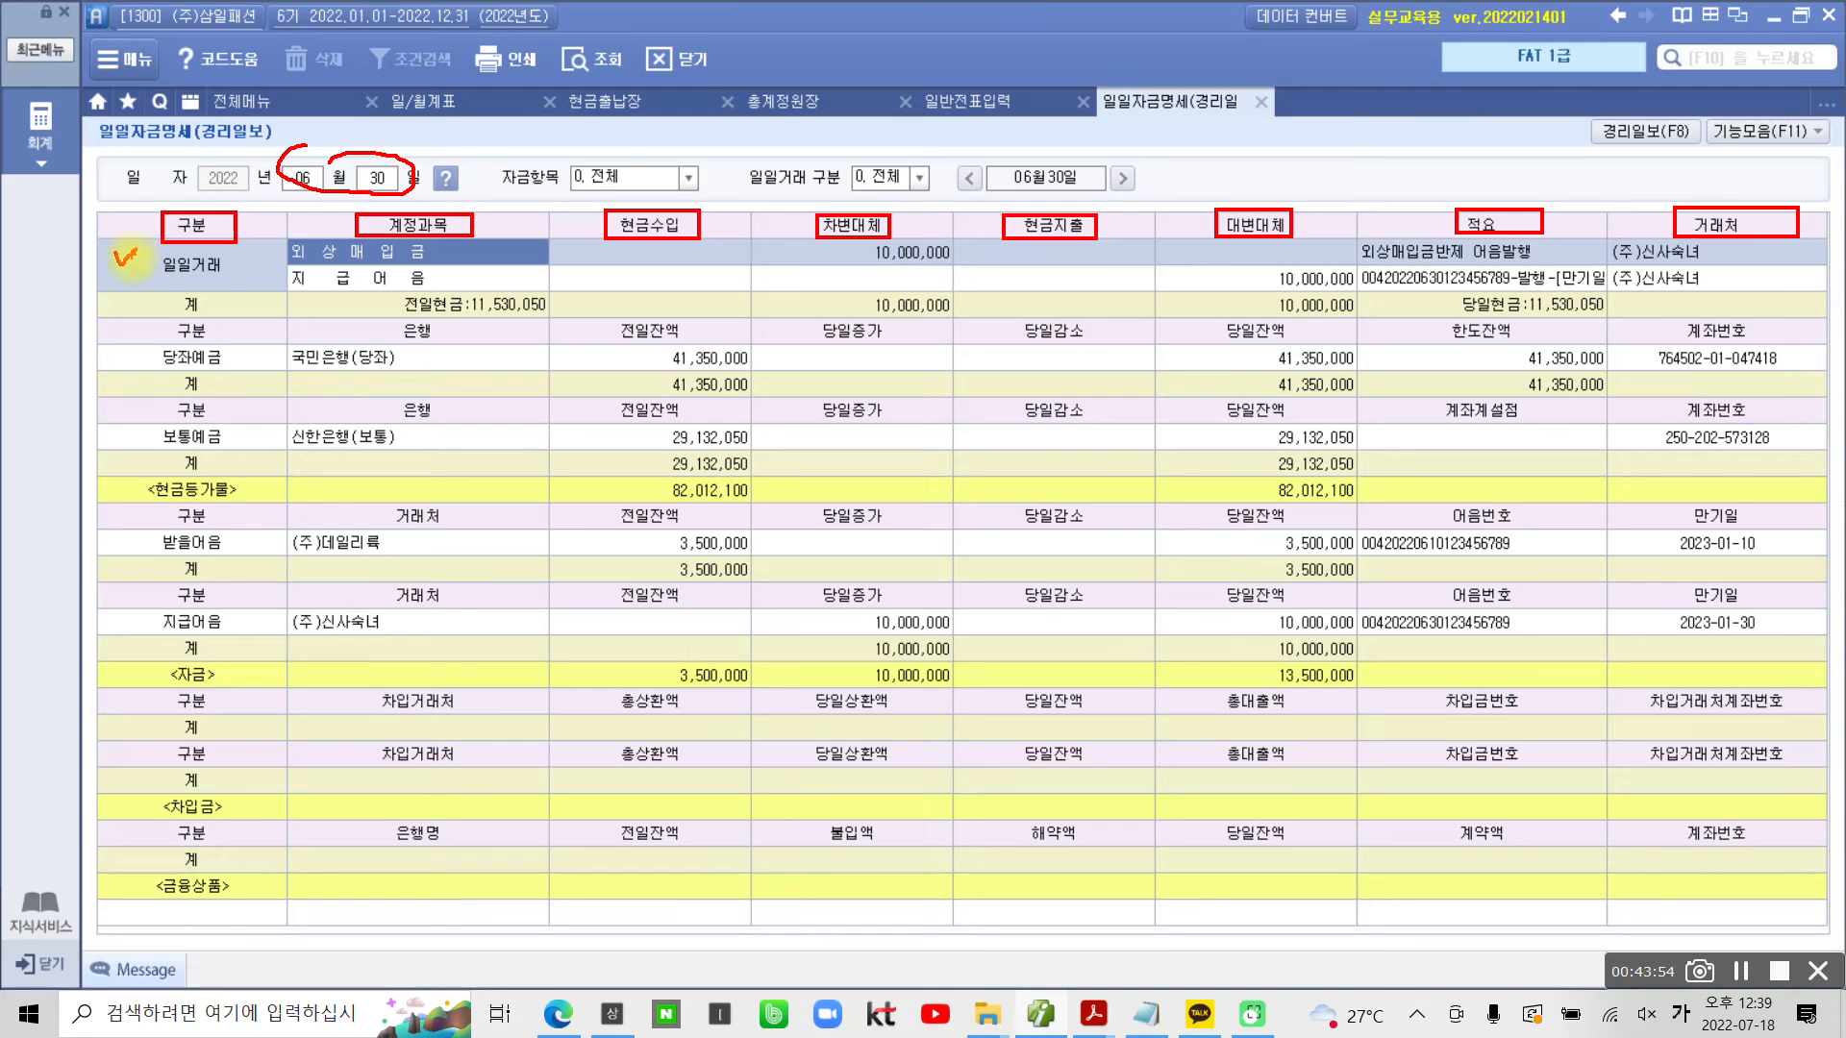
left_click_drag(296, 268, 524, 265)
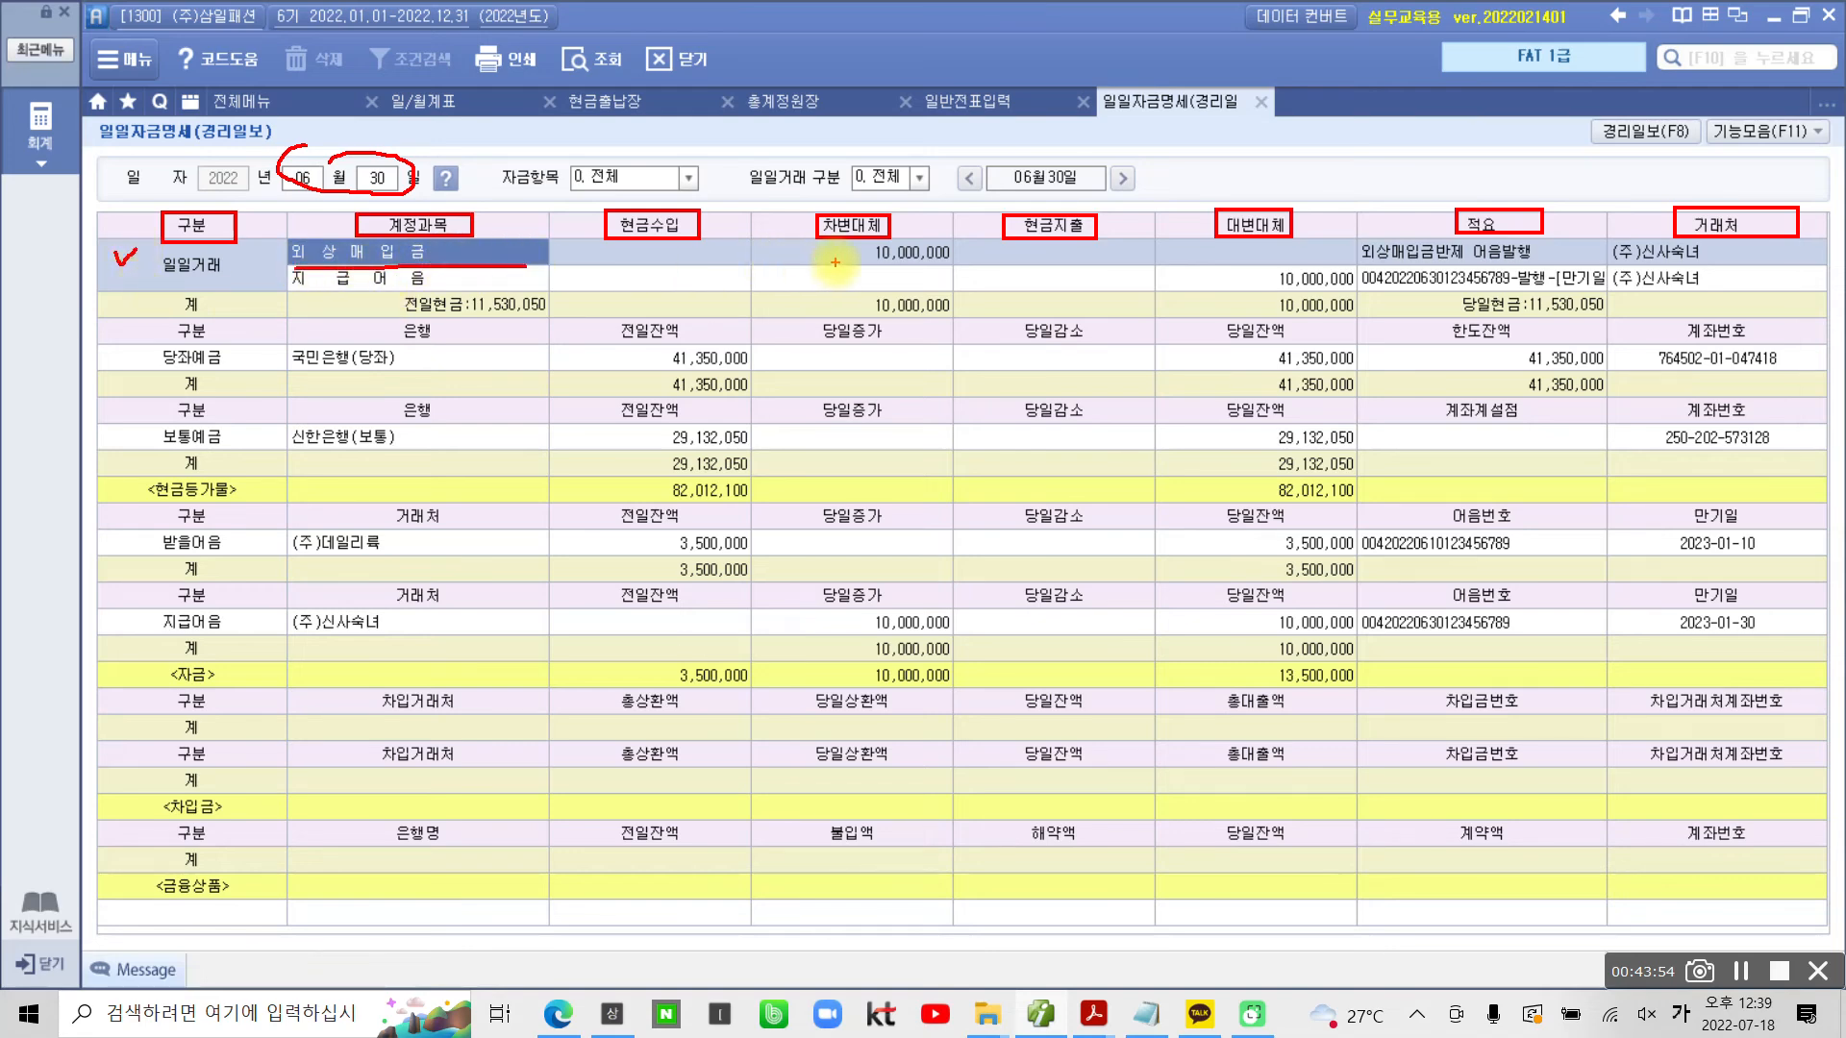
left_click_drag(862, 267, 949, 266)
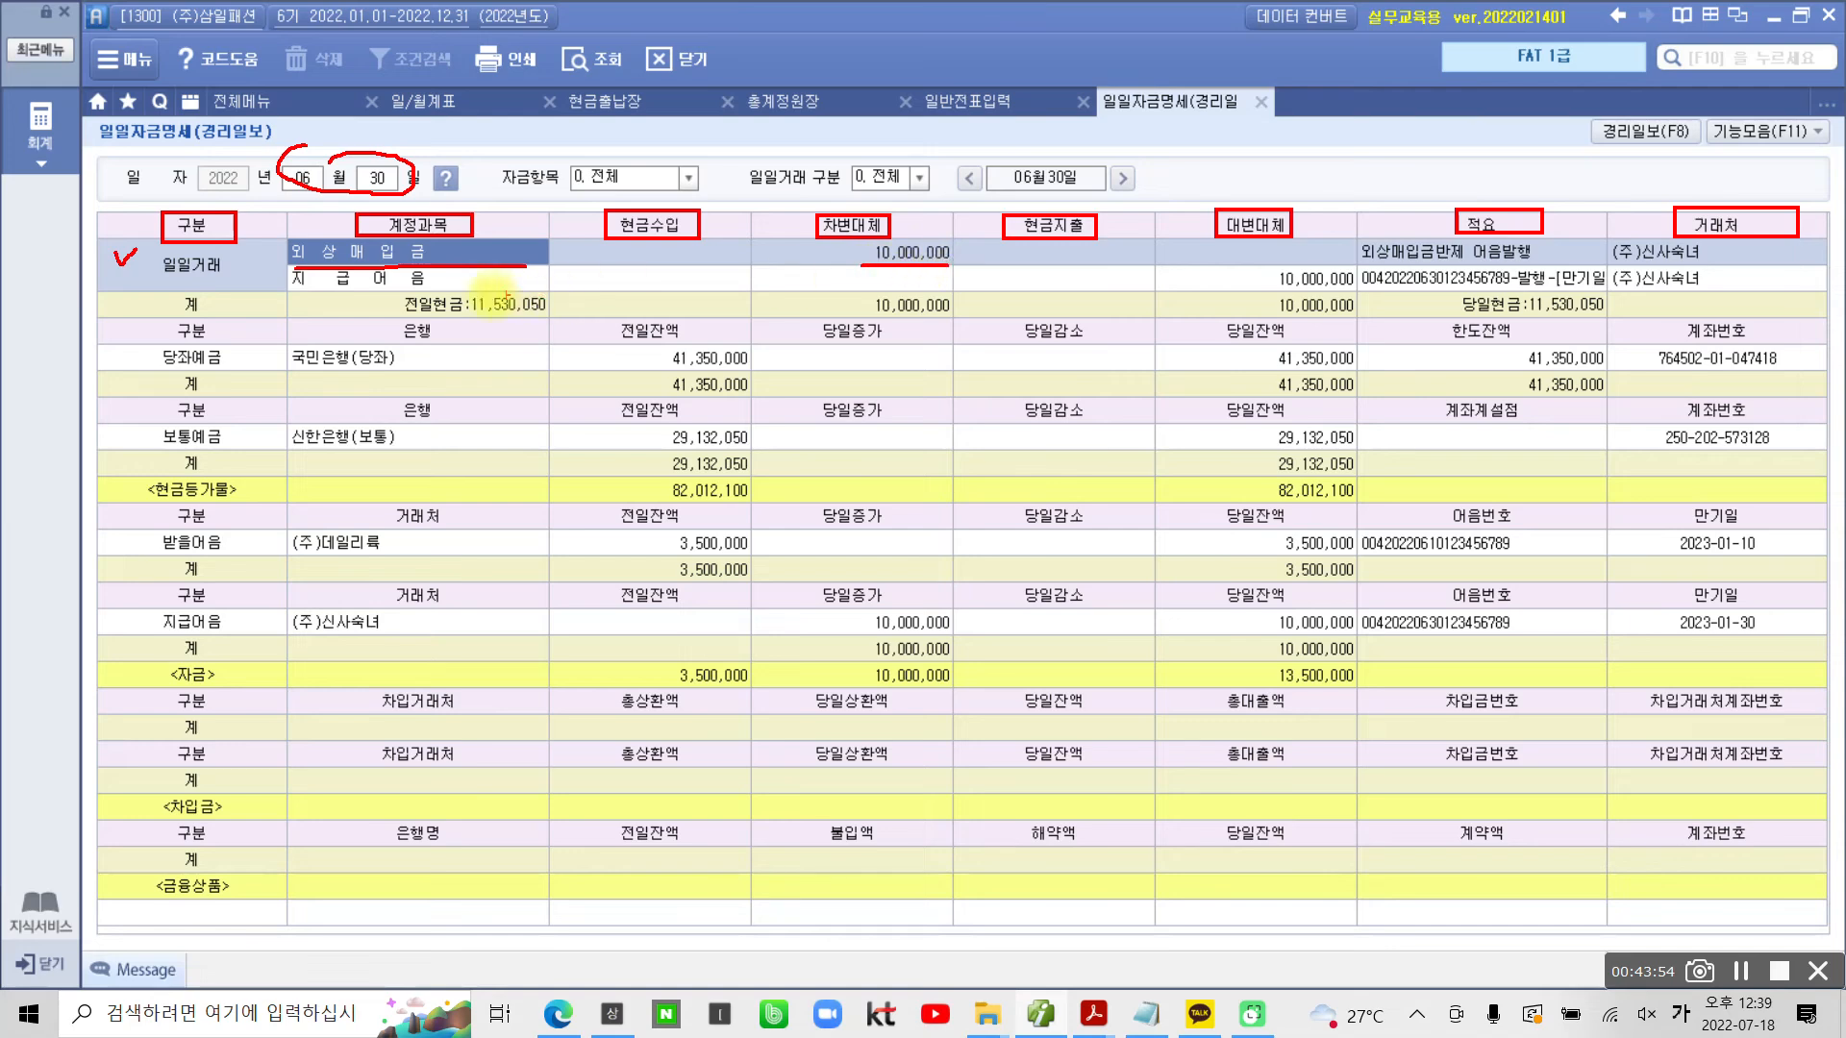
left_click_drag(288, 288, 481, 287)
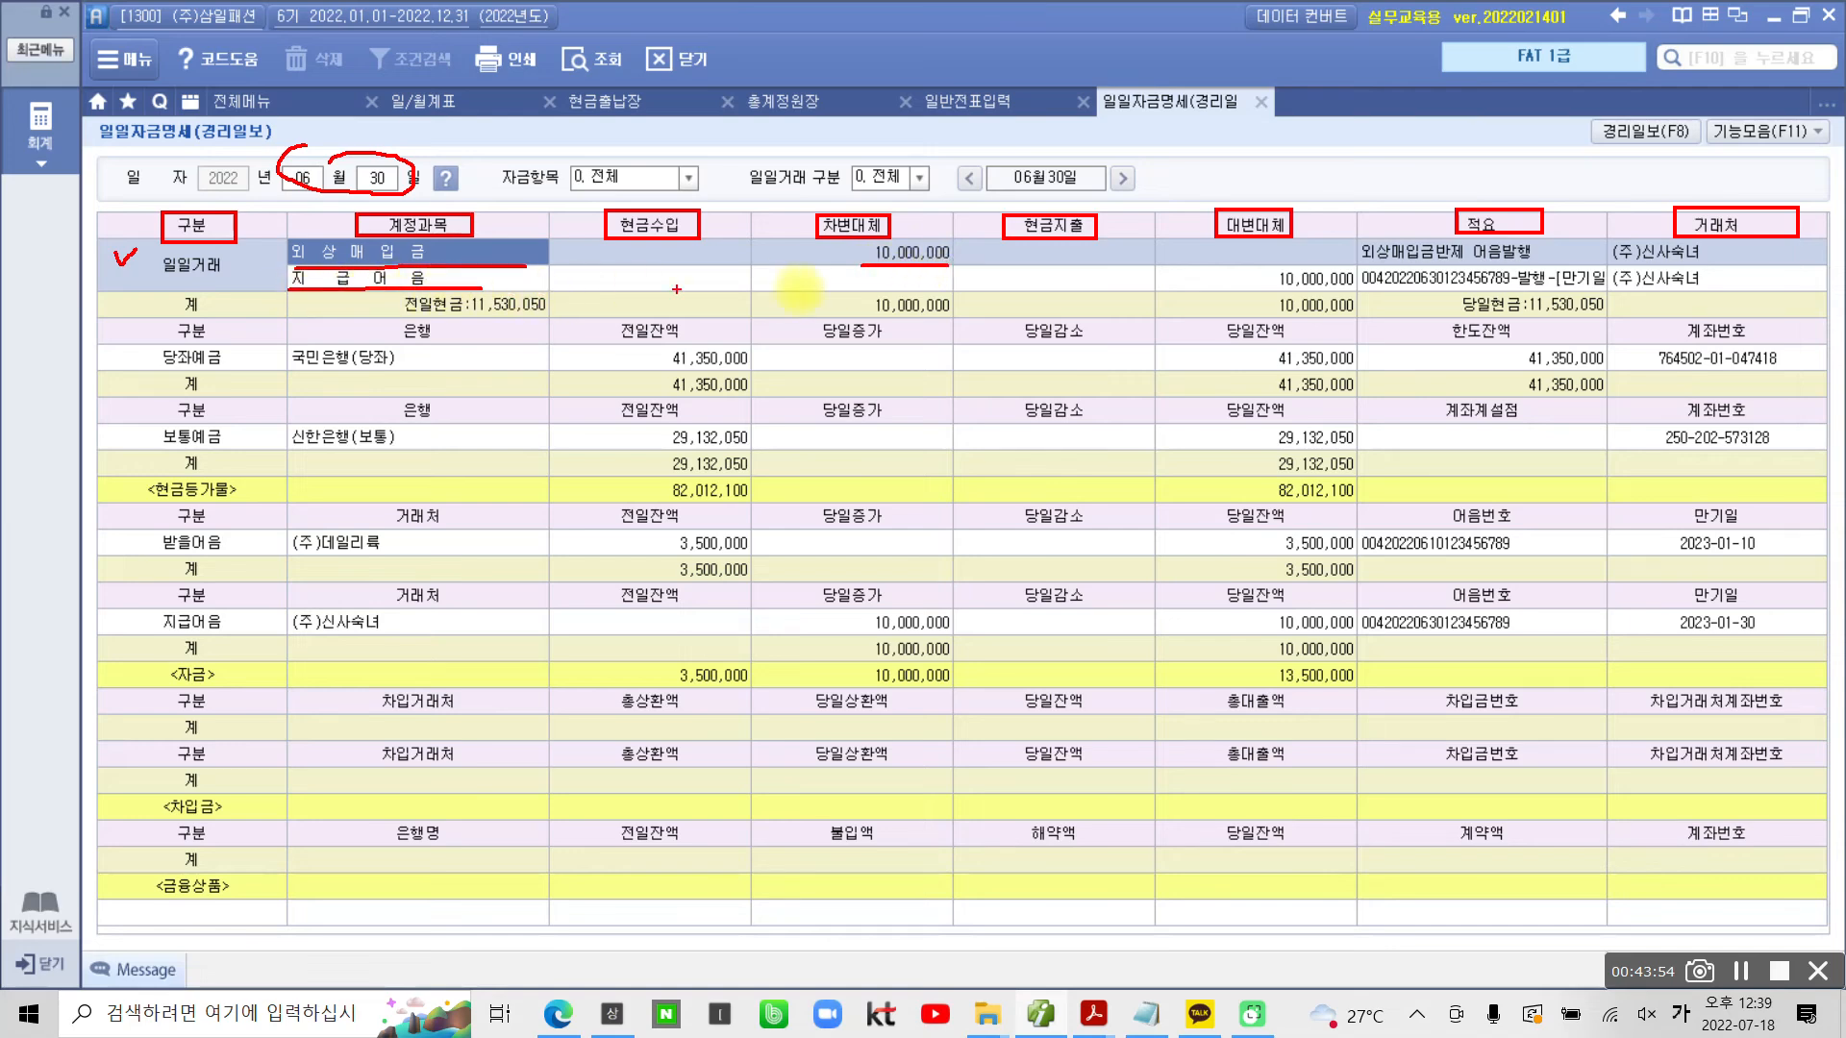
left_click_drag(1247, 296, 1365, 297)
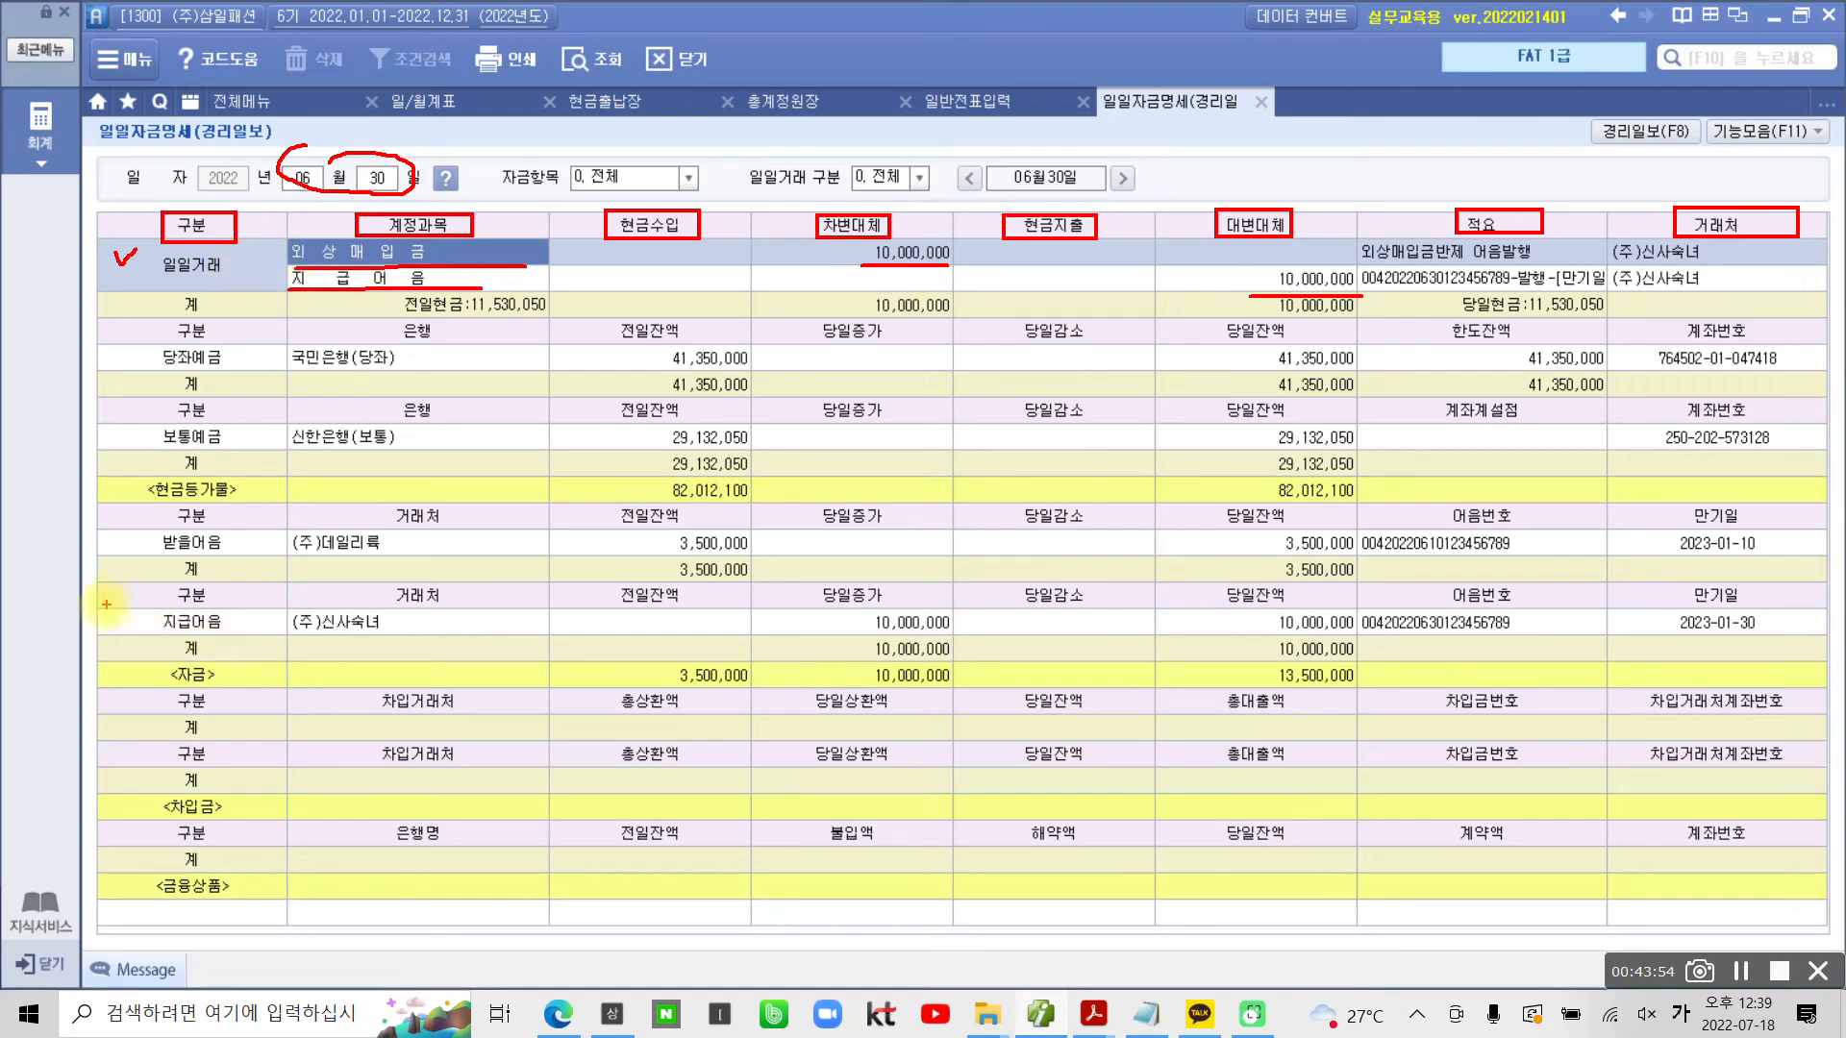
Box the 지급어음 section, underline 당일증가 and the 당일잔액 amount, and check-mark the note number and maturity date
mouse_move(81, 580)
left_mouse_down()
mouse_move(429, 675)
mouse_move(1542, 686)
mouse_move(1833, 642)
left_mouse_up()
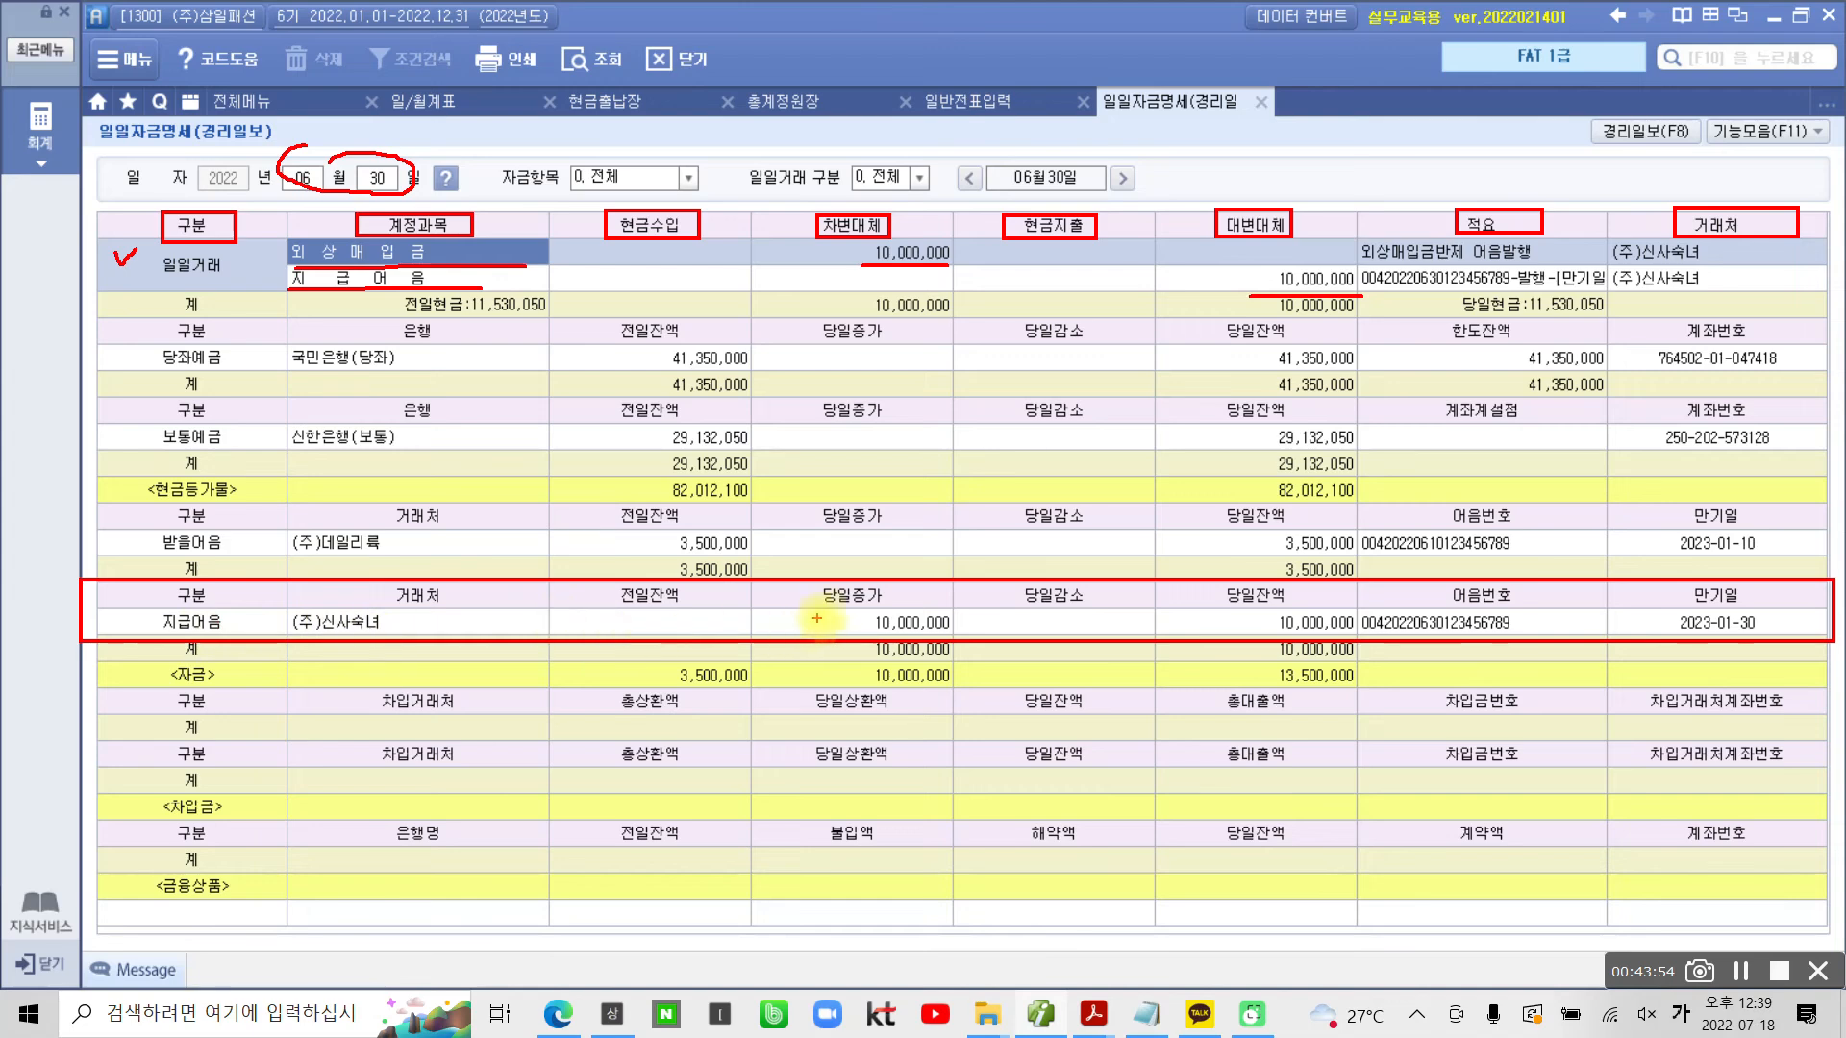
left_click_drag(821, 605, 899, 604)
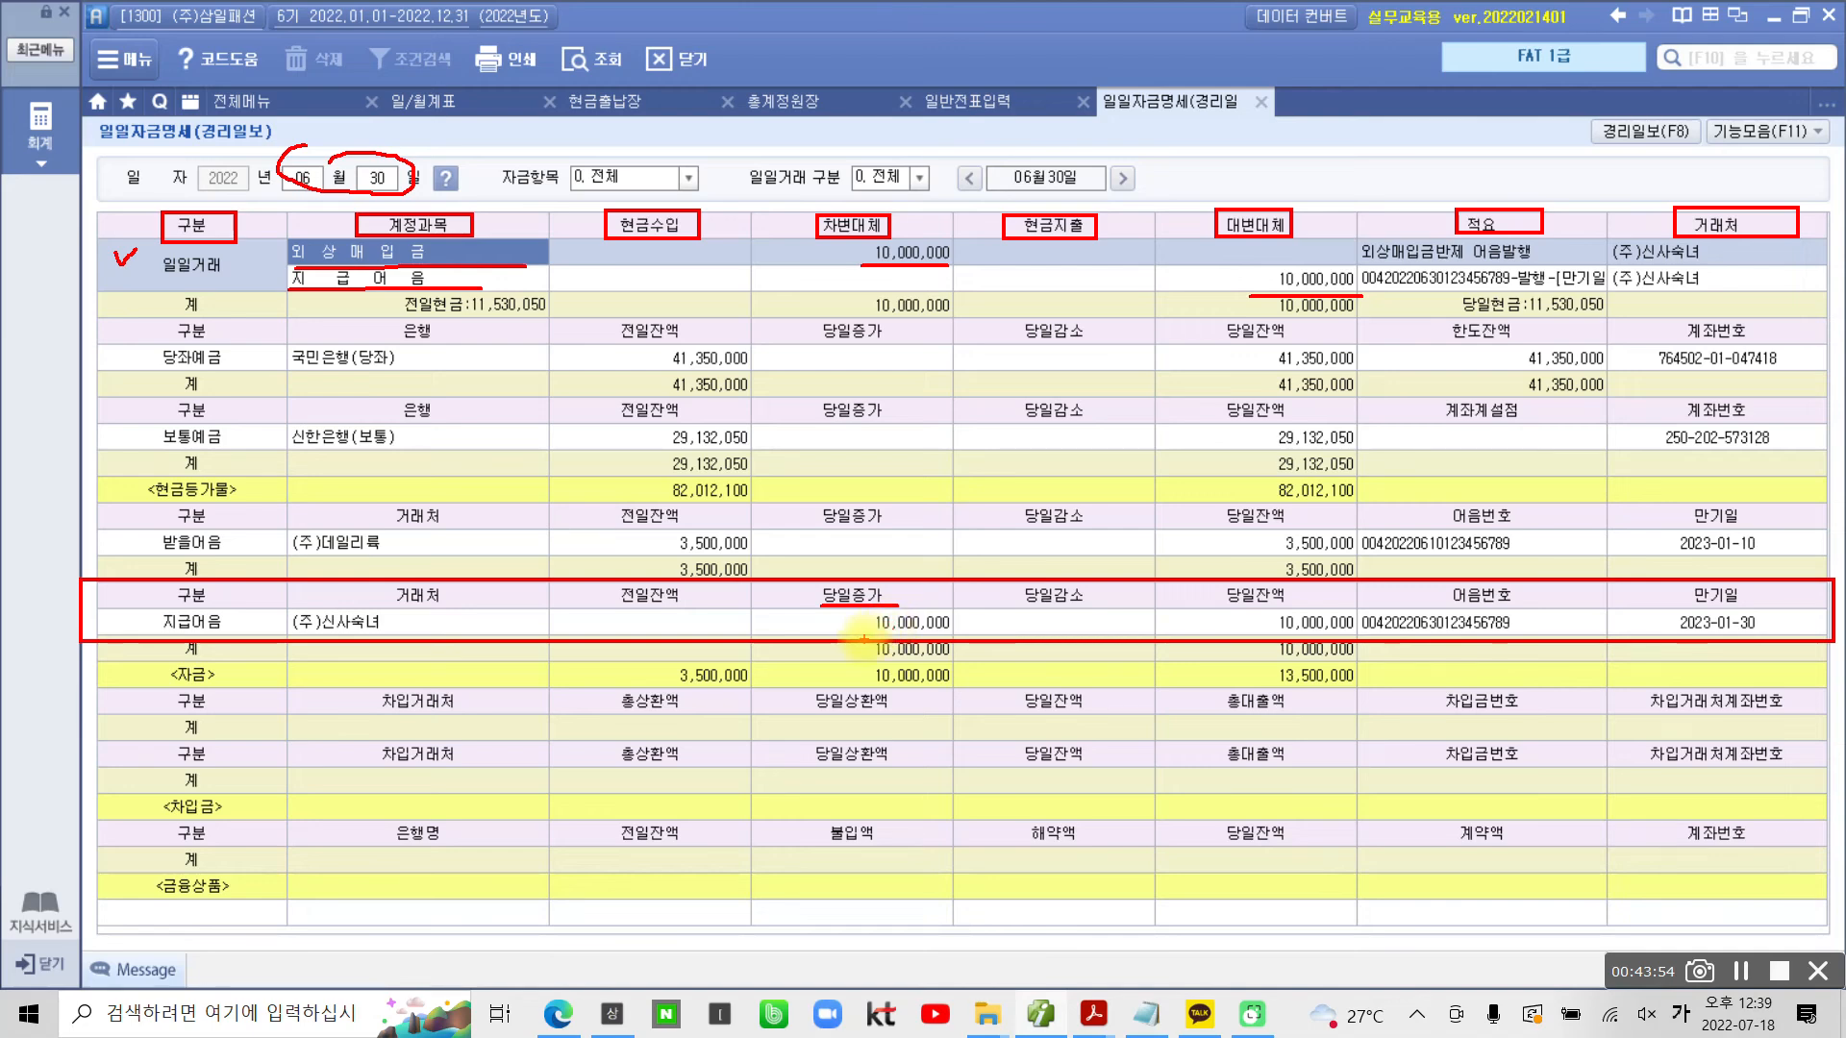
left_click_drag(1275, 632, 1342, 633)
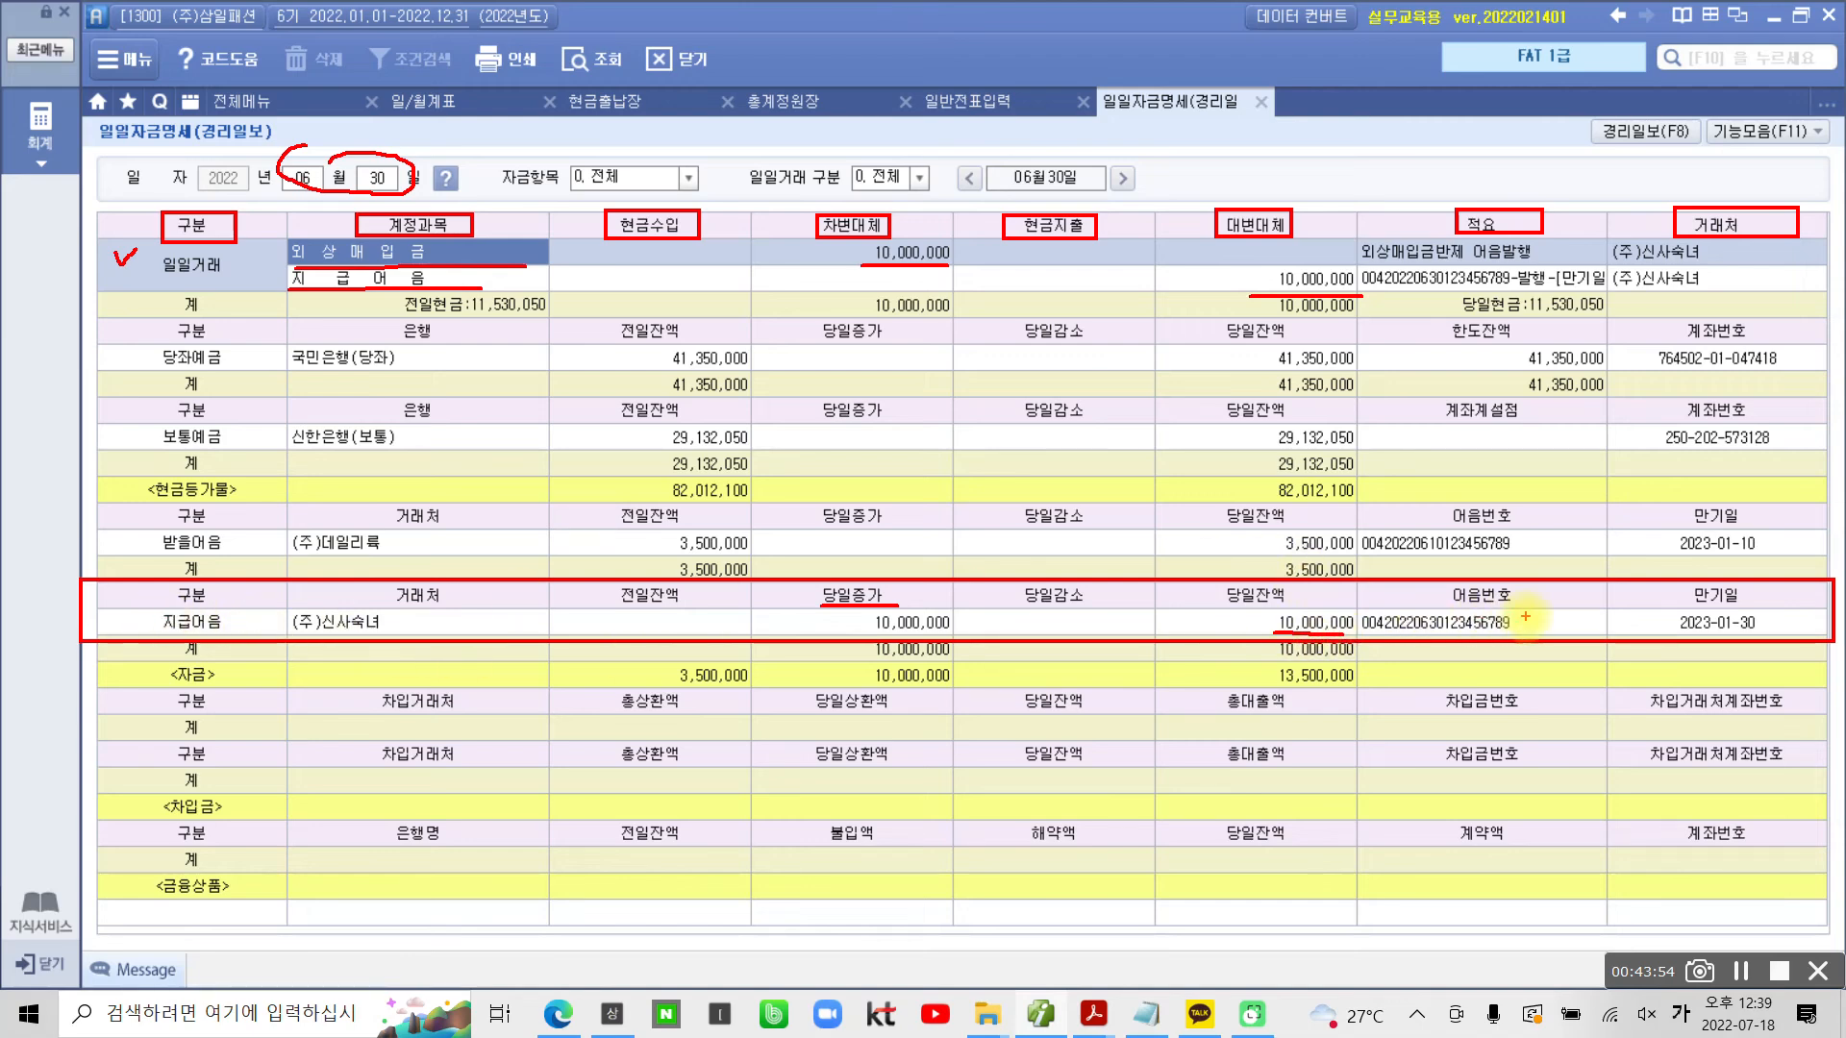
left_click_drag(1542, 616, 1577, 612)
left_click_drag(1777, 611, 1799, 605)
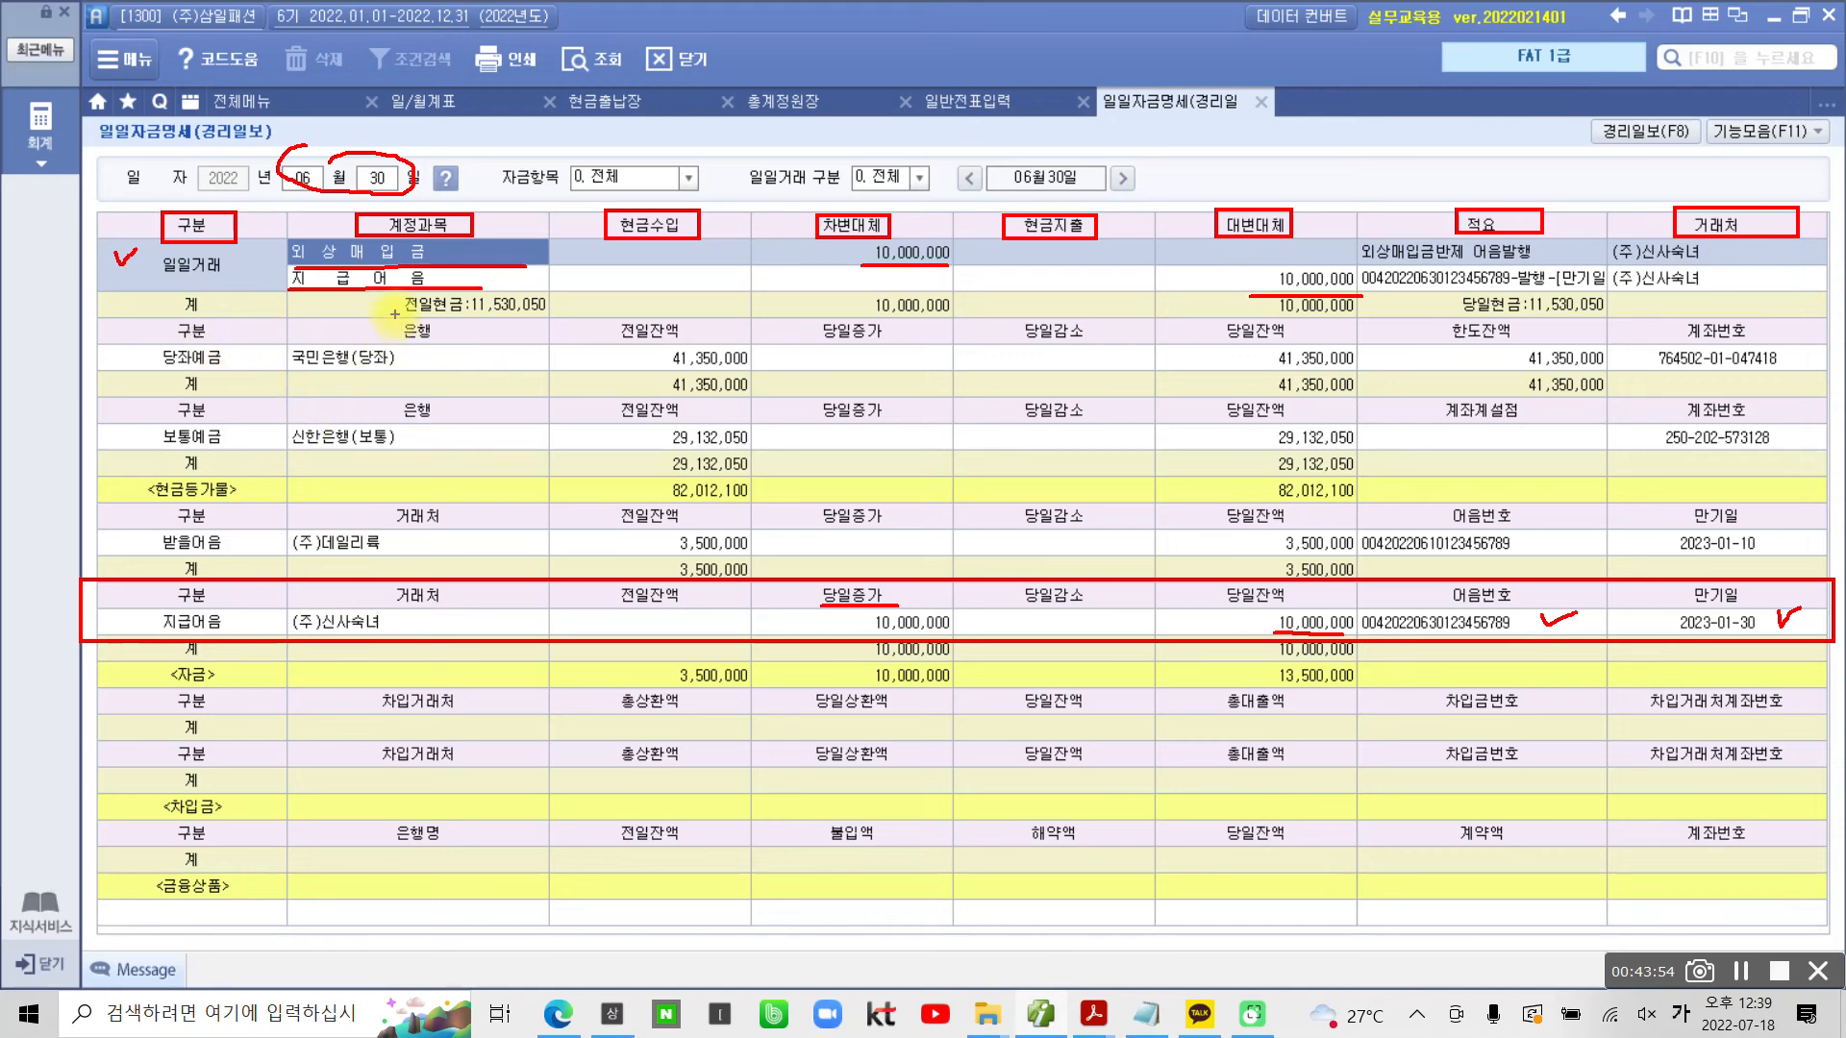
Underline 전일현금 and 당일현금 in blue, plus the 당좌예금 label with its previous-day and current-day balances
left_click_drag(394, 312, 544, 313)
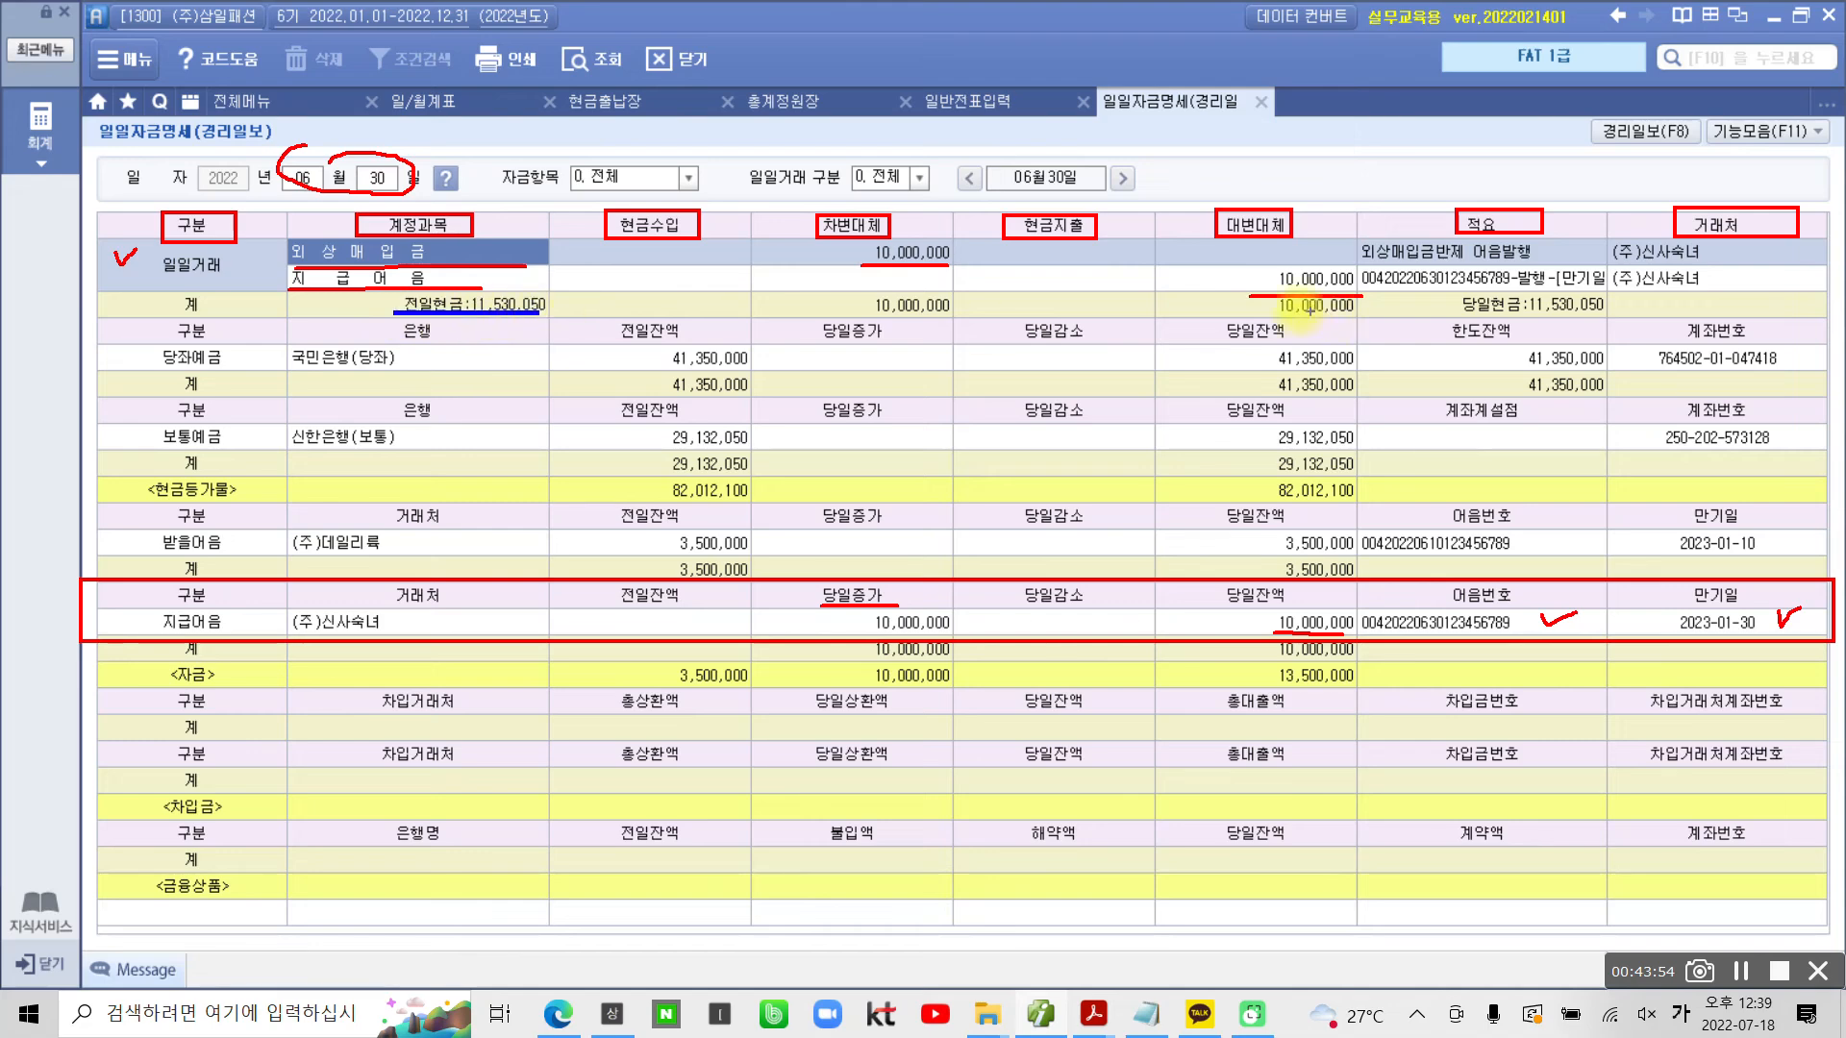
left_click_drag(1459, 320, 1610, 320)
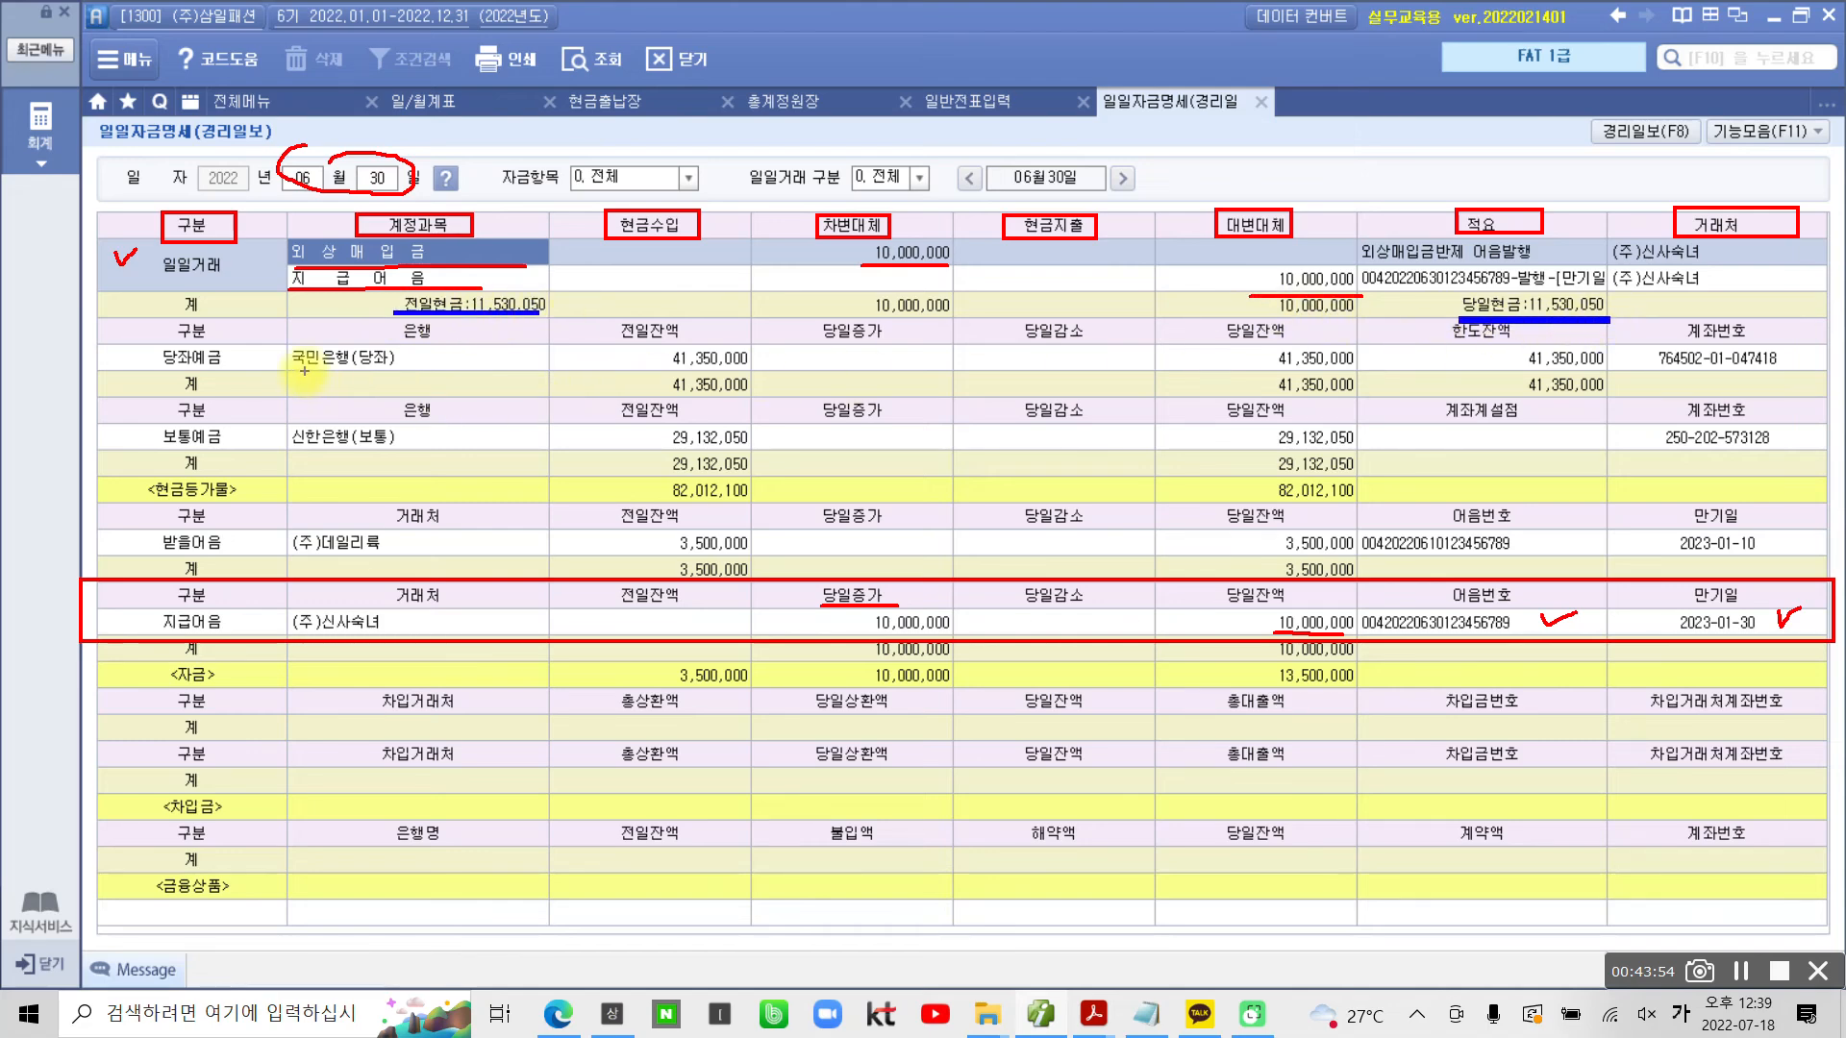
left_click_drag(149, 366, 245, 366)
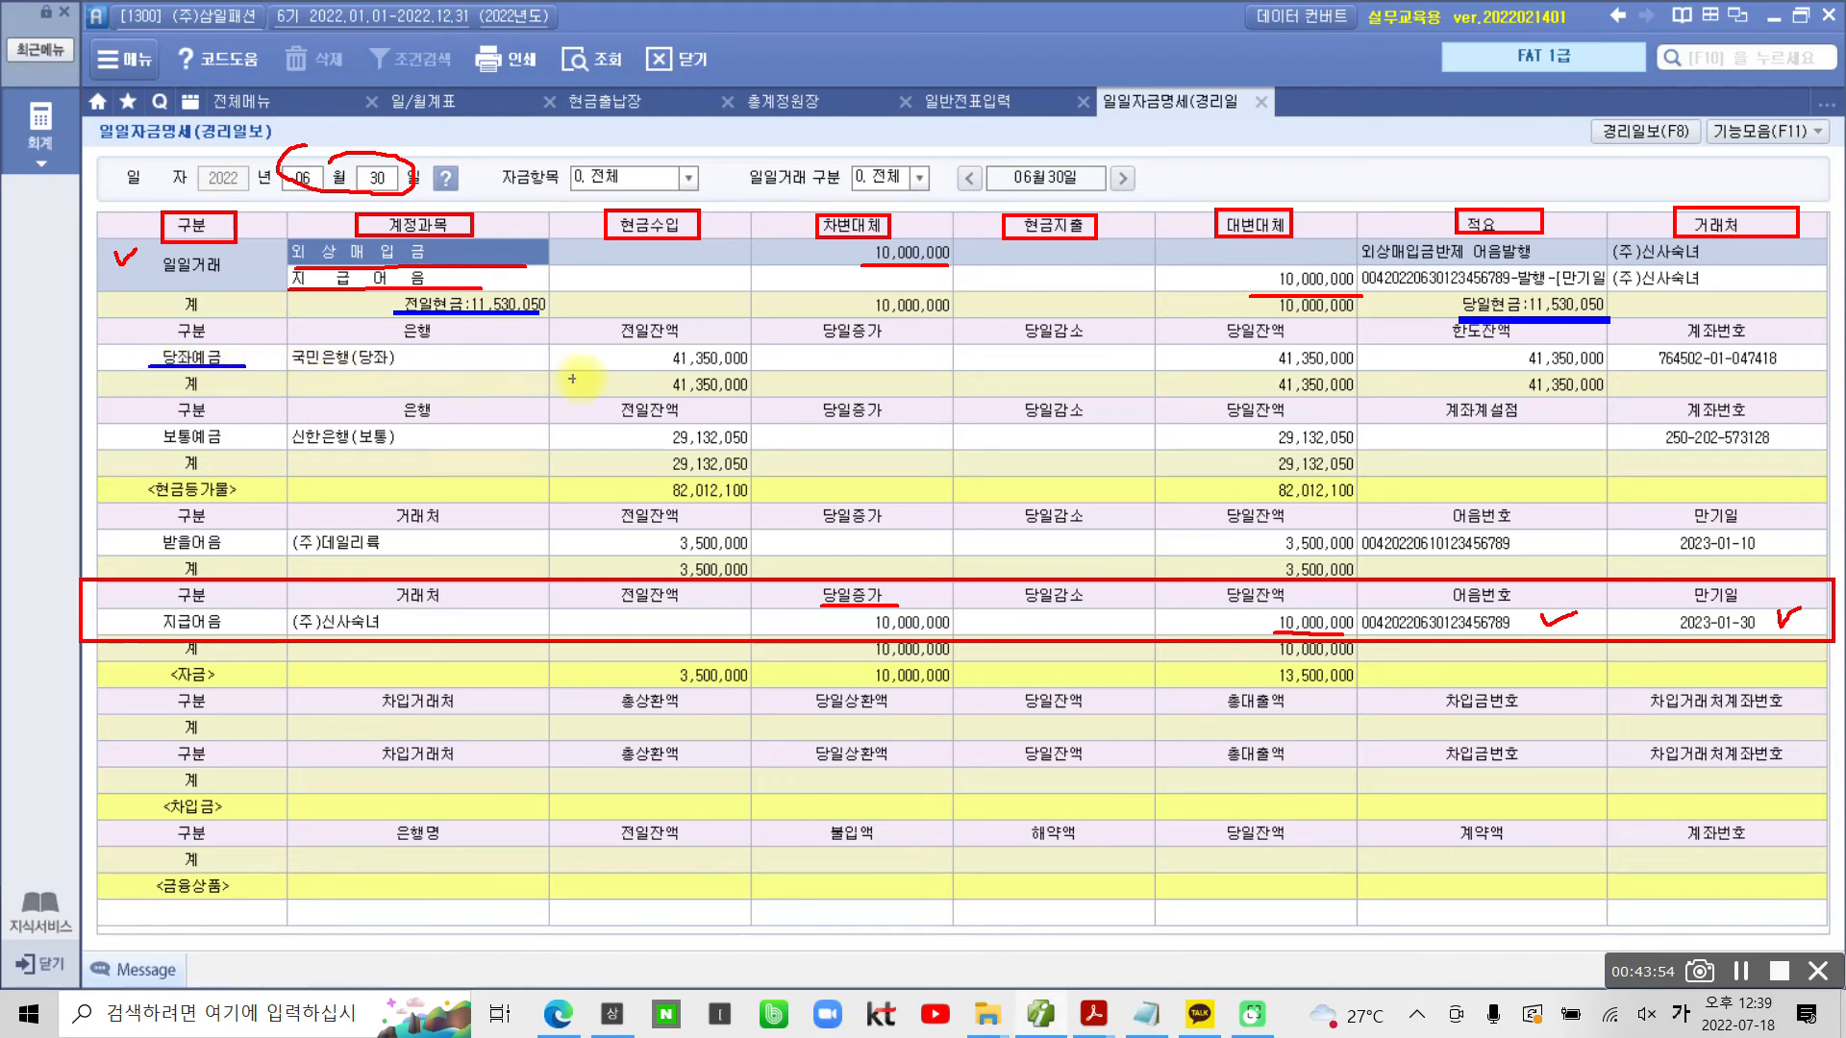
left_click_drag(623, 372, 747, 372)
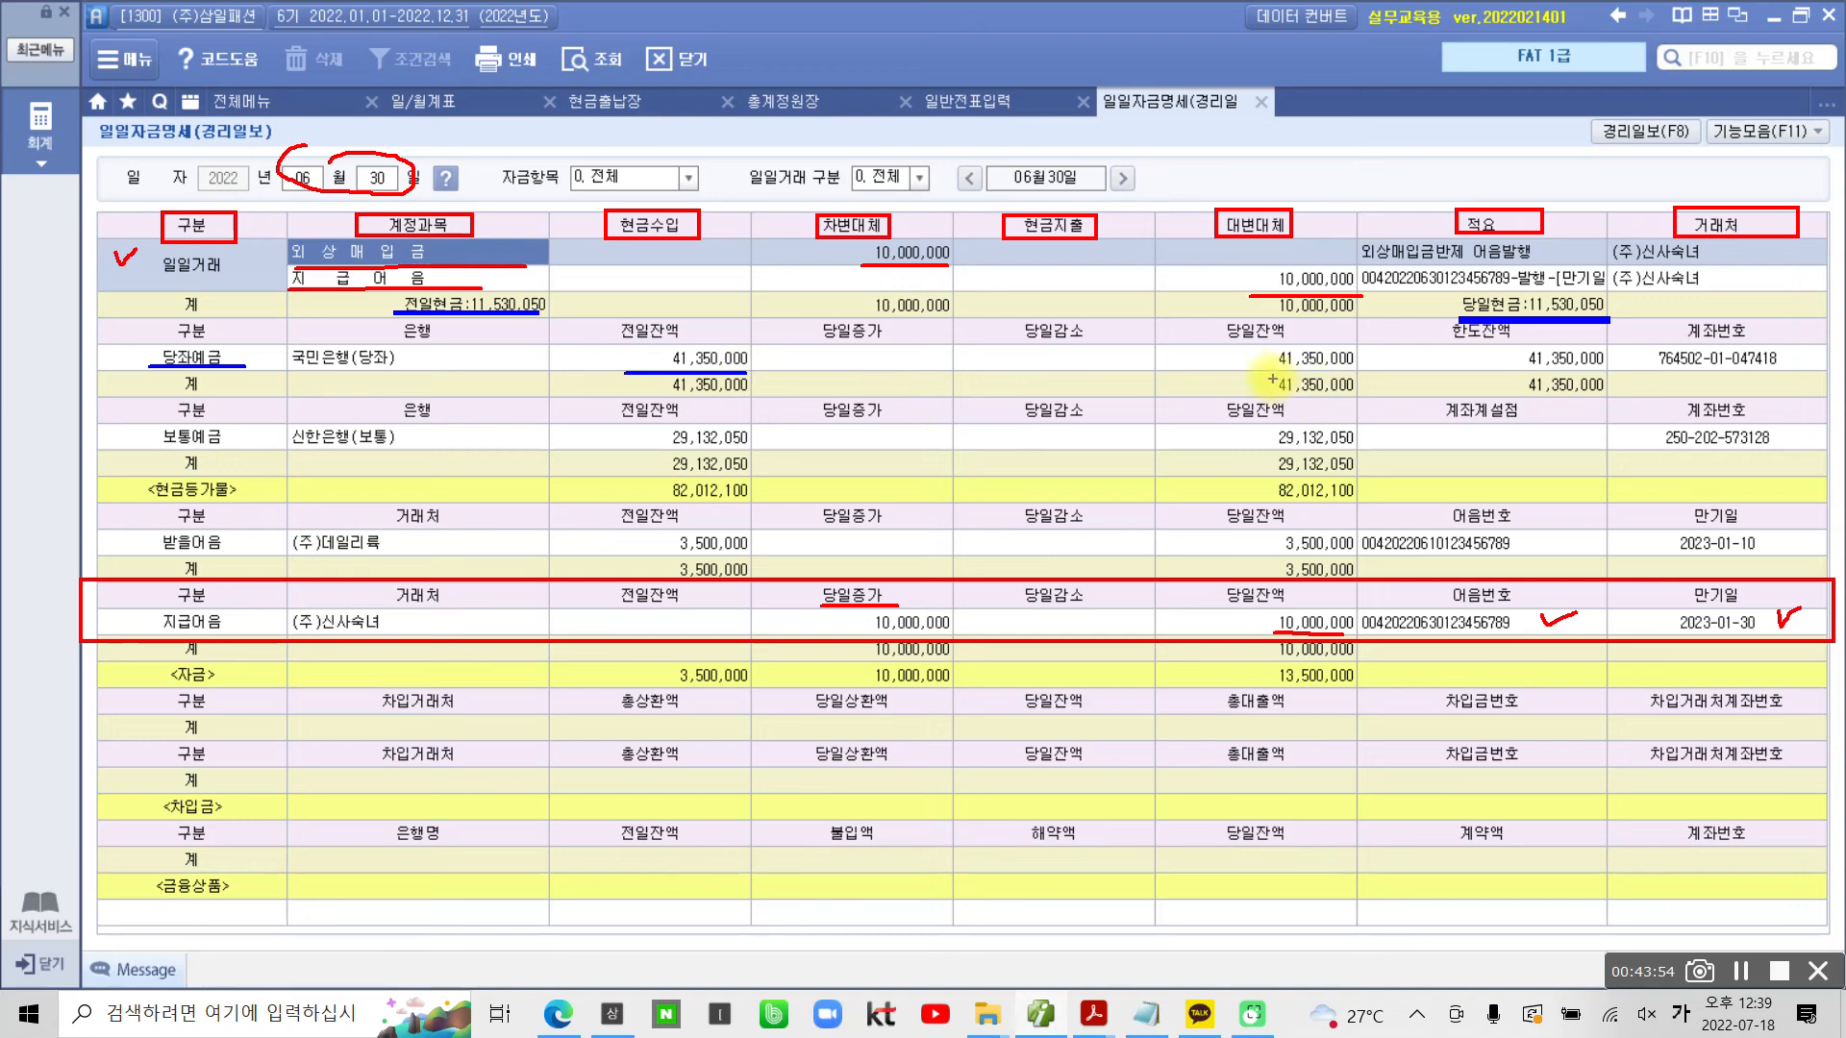
left_click_drag(1251, 372, 1365, 372)
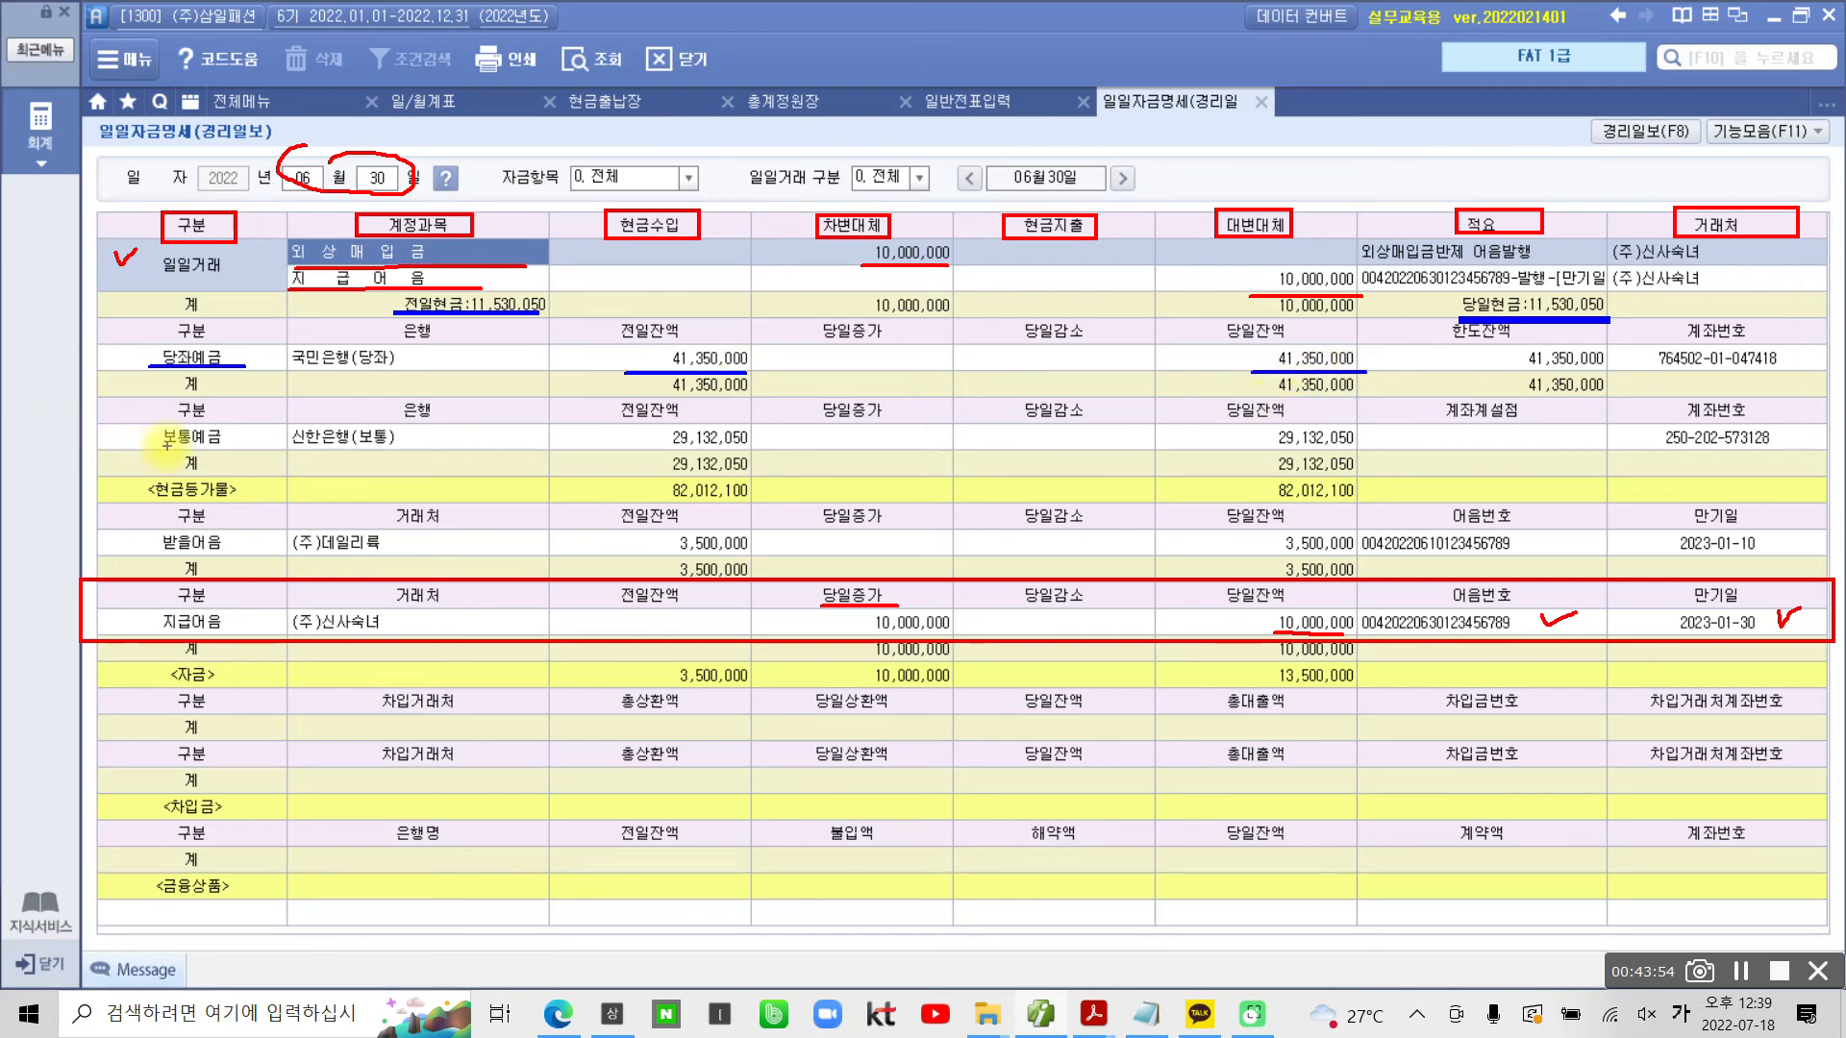
Underline the 보통예금 and 받을어음 labels with their previous-day and current-day balances in blue
left_click_drag(150, 447, 248, 448)
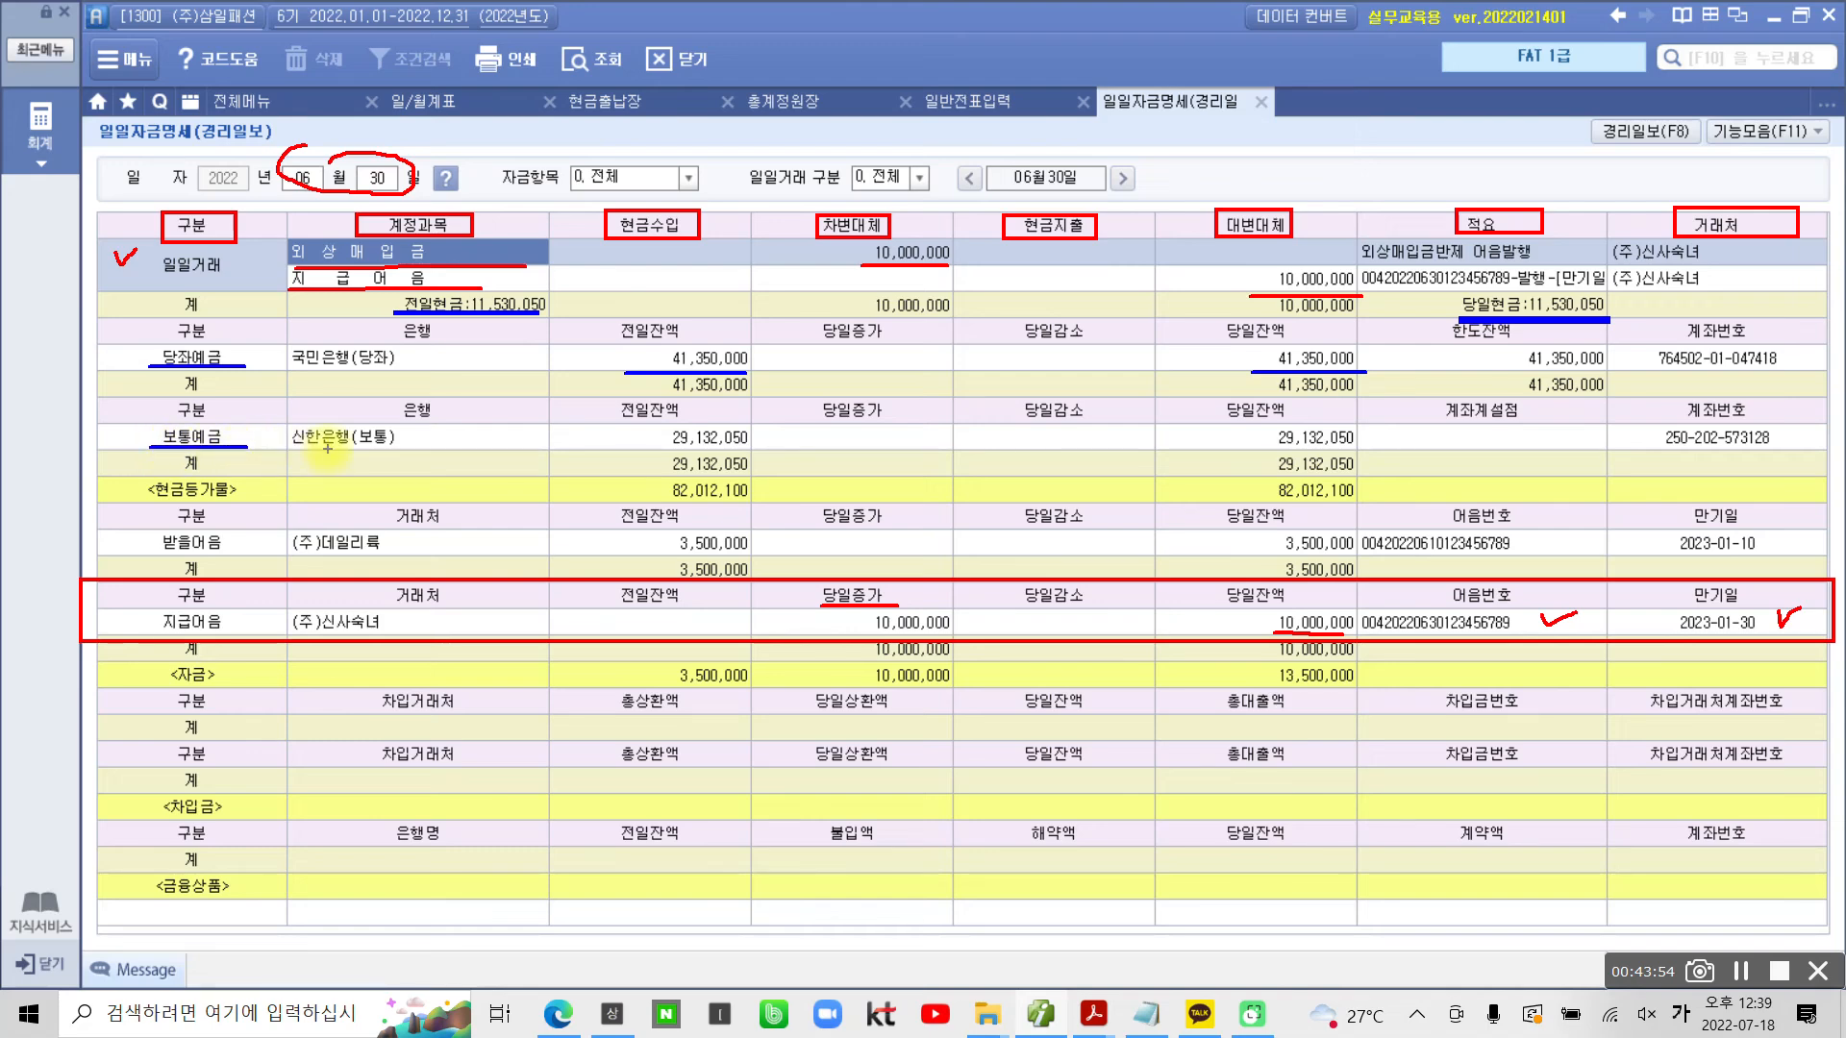
left_click_drag(634, 448, 758, 448)
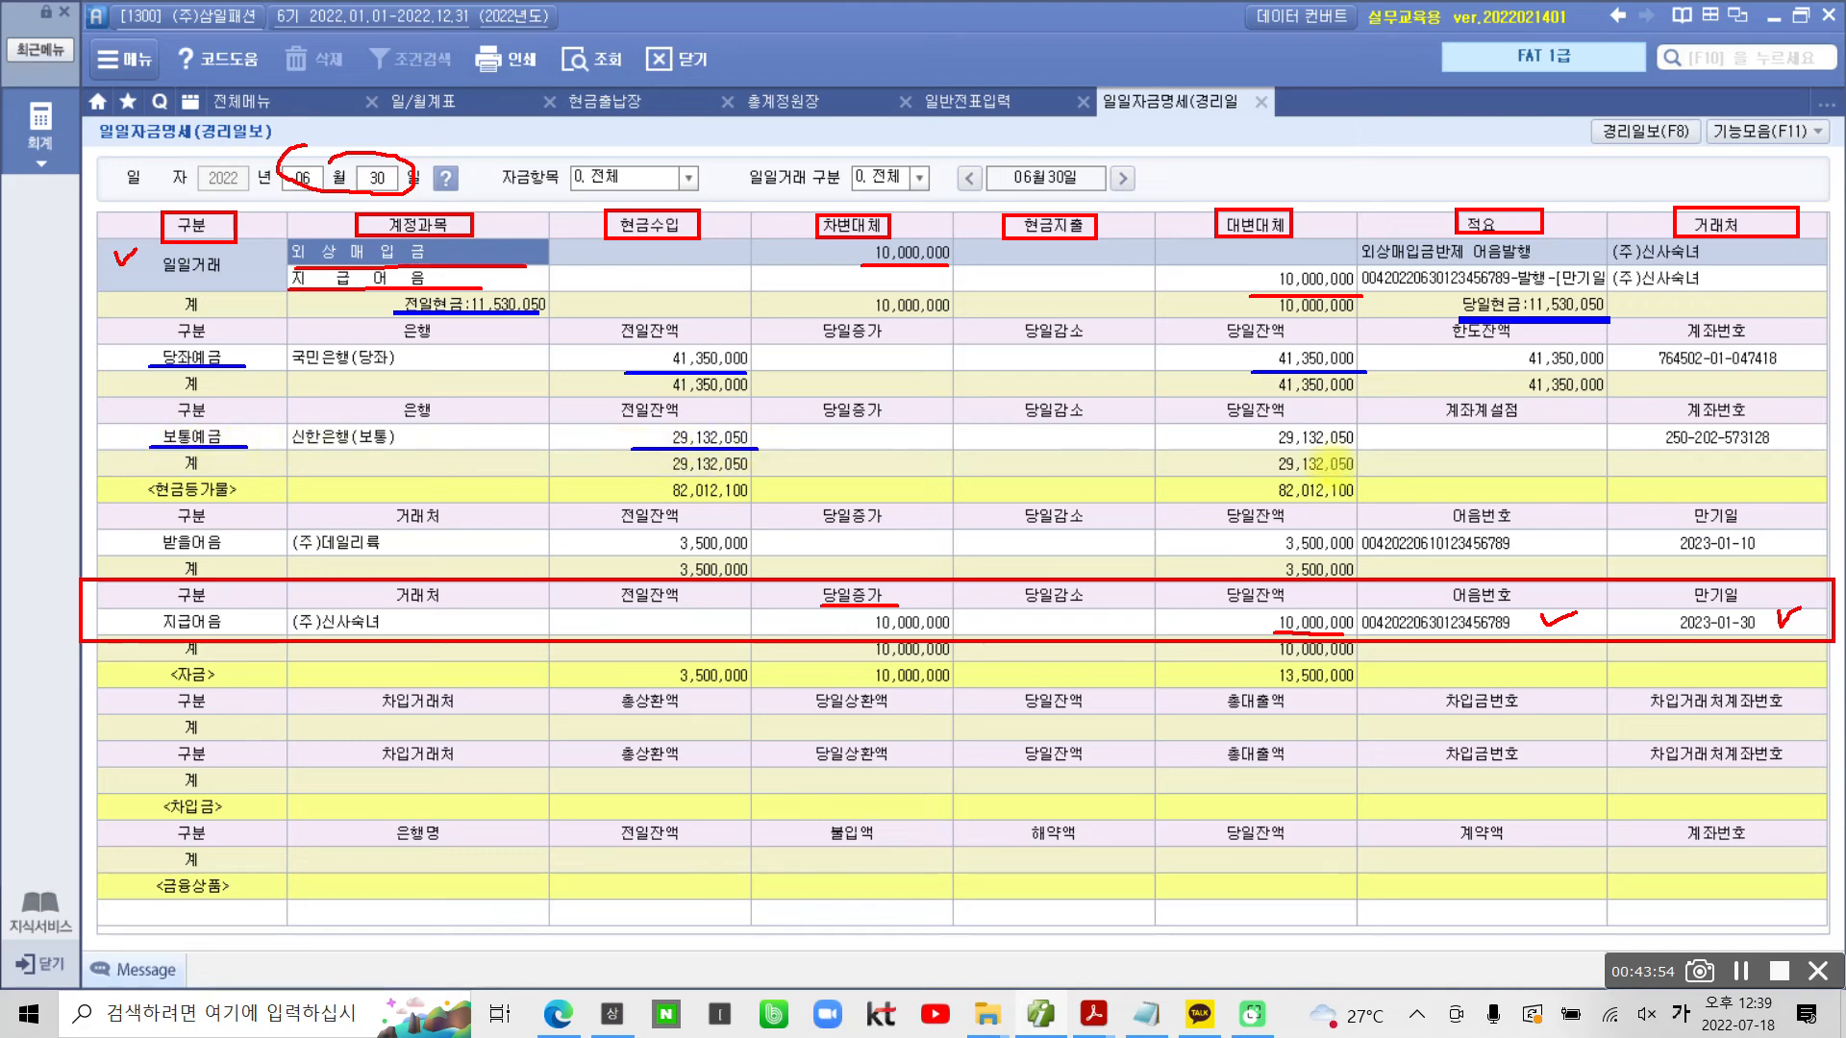
left_click_drag(1260, 451, 1367, 450)
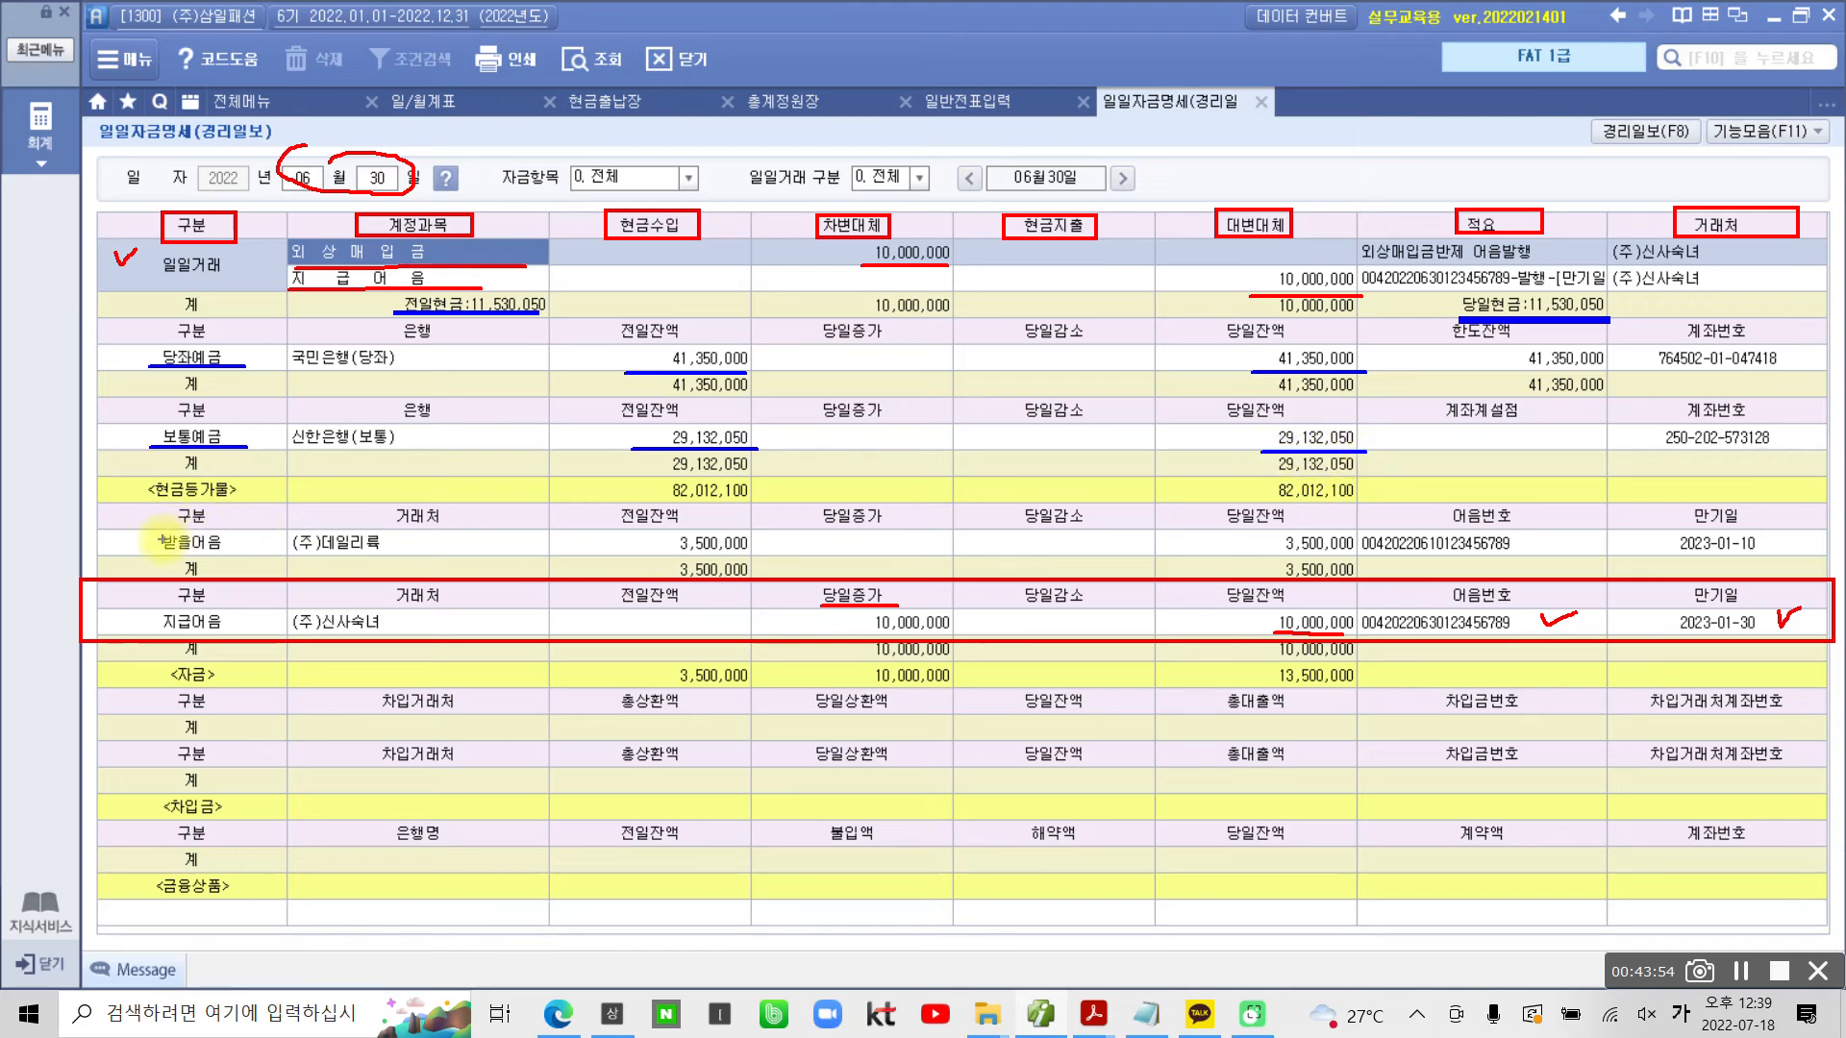
left_click_drag(152, 553, 254, 553)
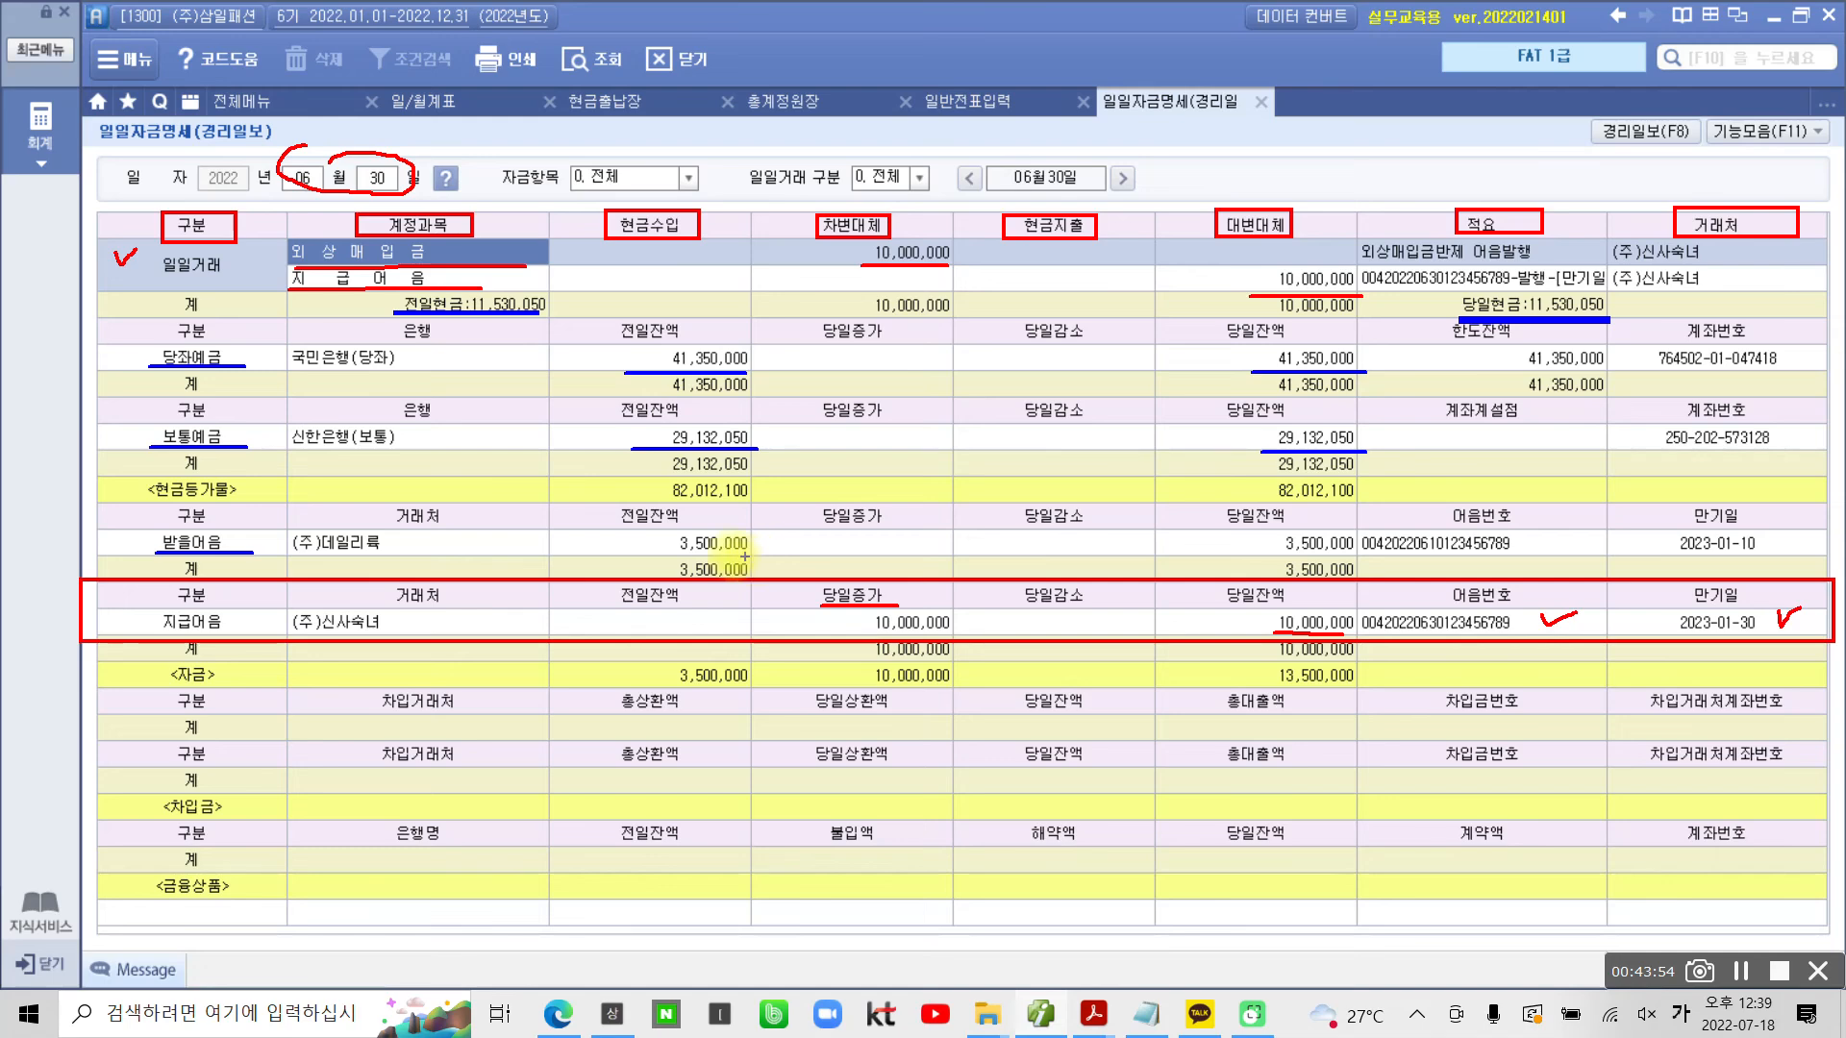
left_click_drag(647, 554, 750, 554)
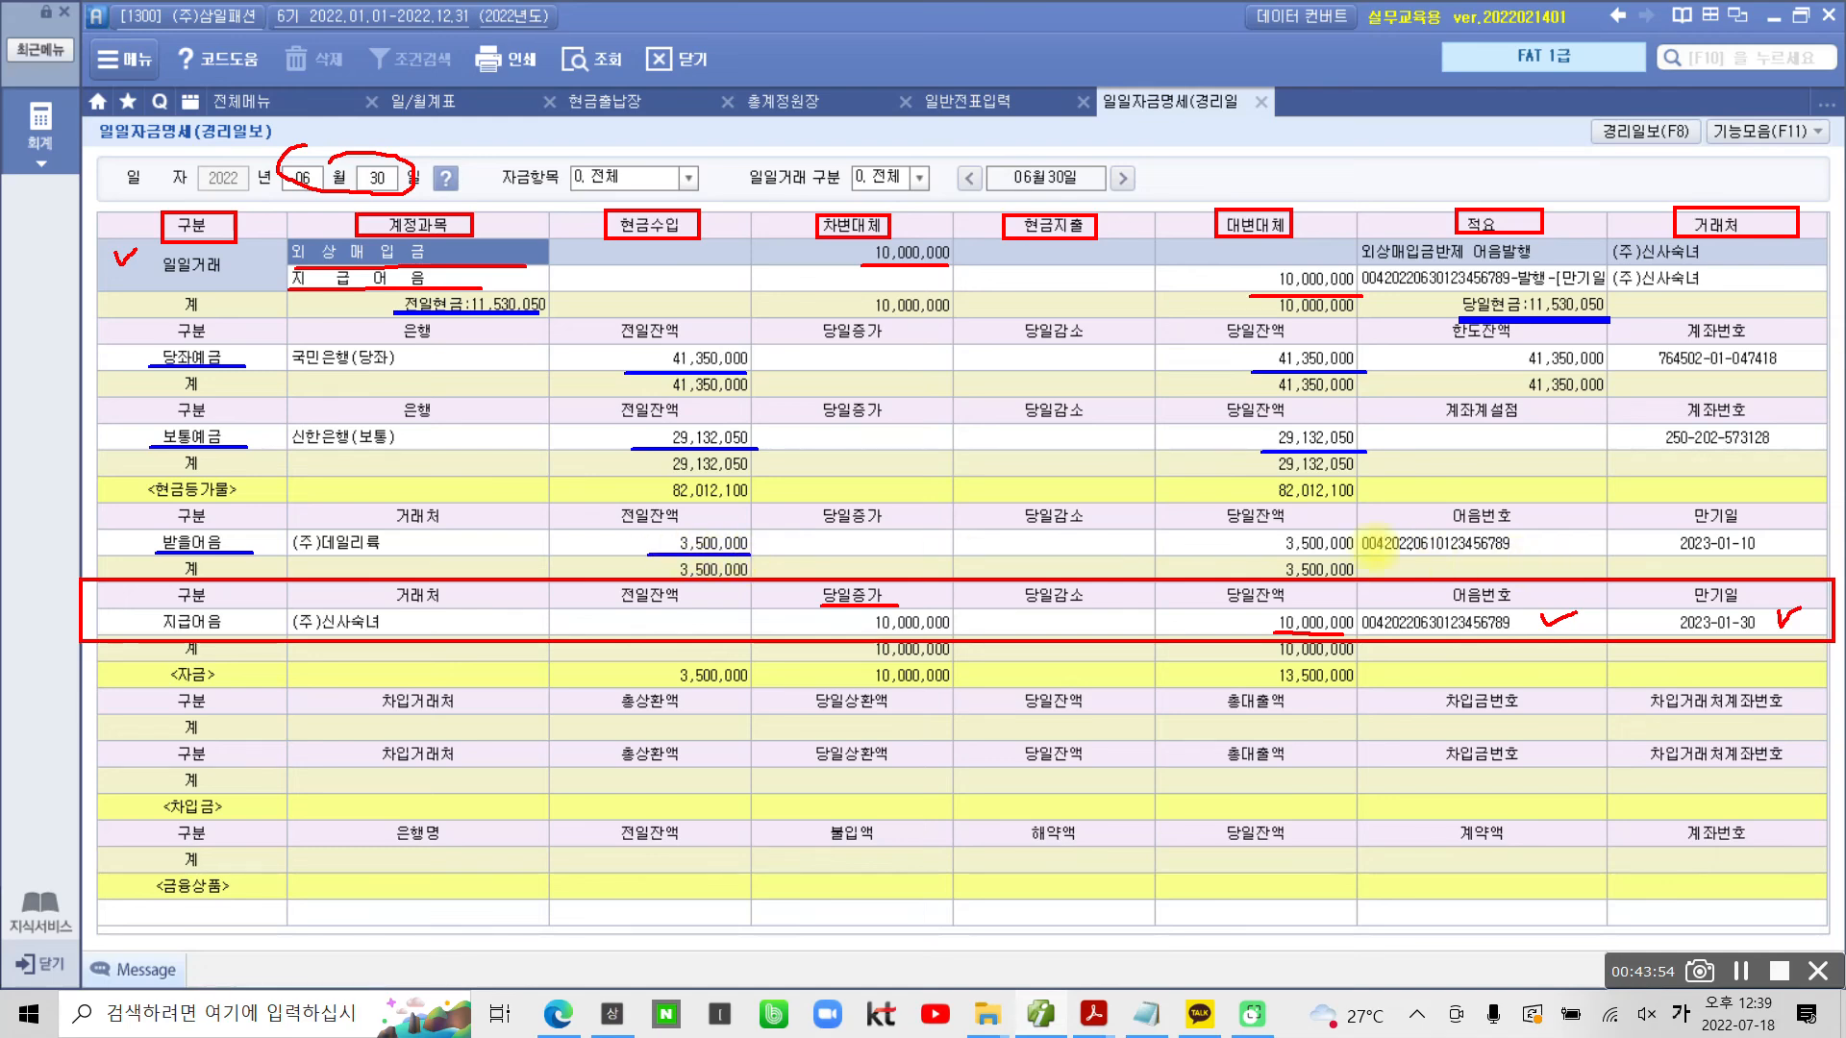
mouse_move(1286, 556)
left_mouse_down()
mouse_move(1370, 558)
mouse_move(1278, 553)
left_mouse_up()
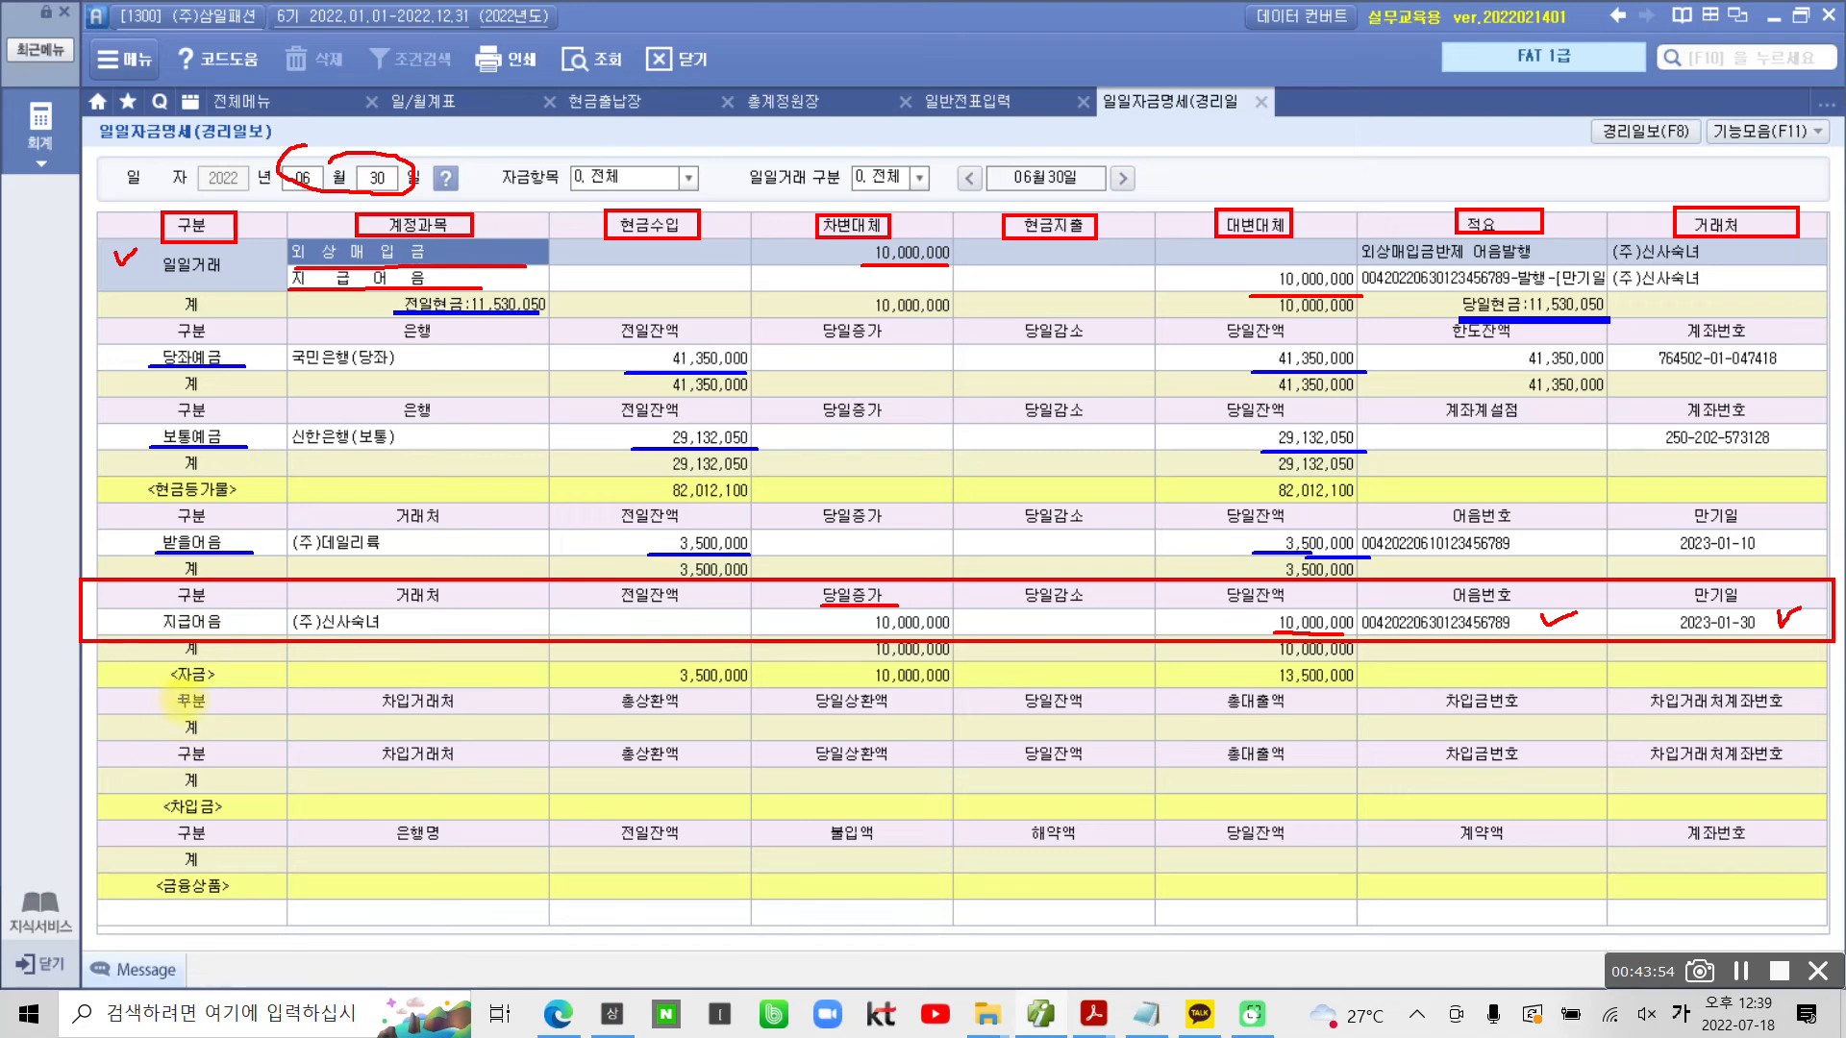
Underline 차입금, mark across the 자금 row and the sections below it, and clear all the markings
left_click_drag(165, 820, 239, 820)
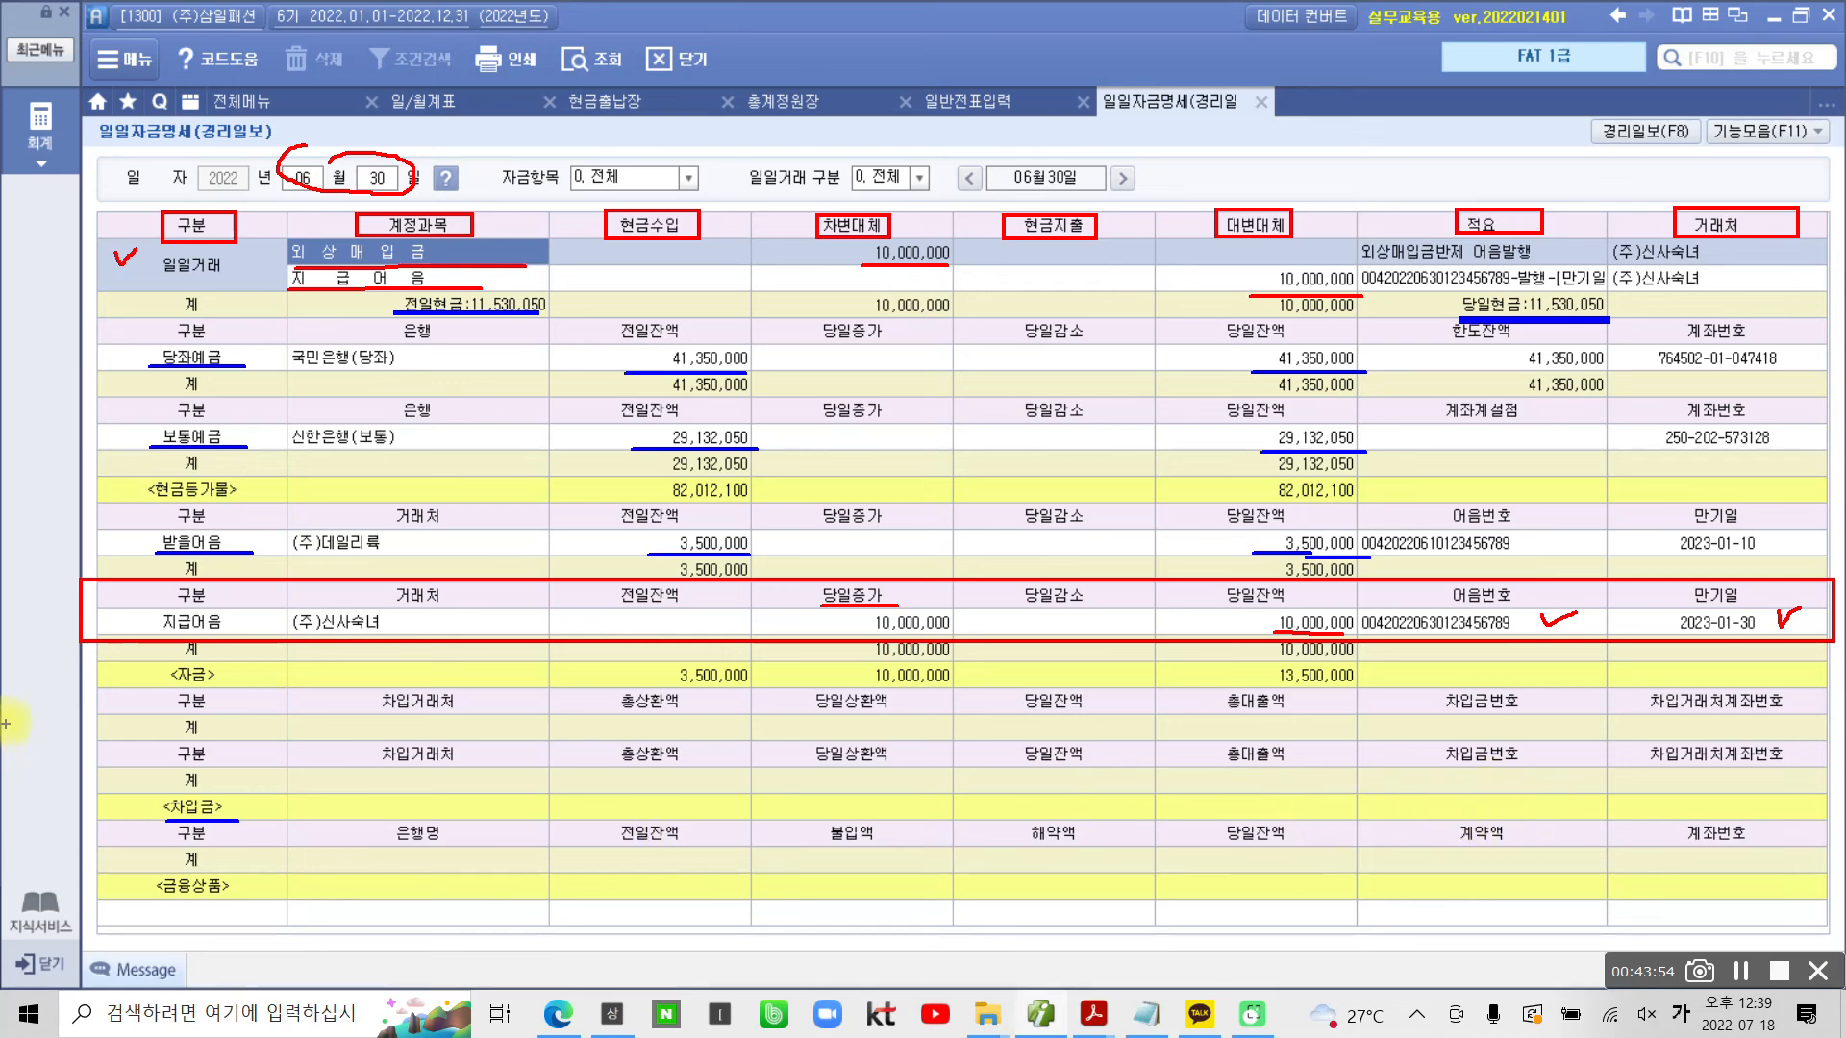
mouse_move(144, 670)
left_mouse_down()
mouse_move(260, 769)
mouse_move(985, 773)
mouse_move(1084, 673)
mouse_move(1227, 668)
left_mouse_up()
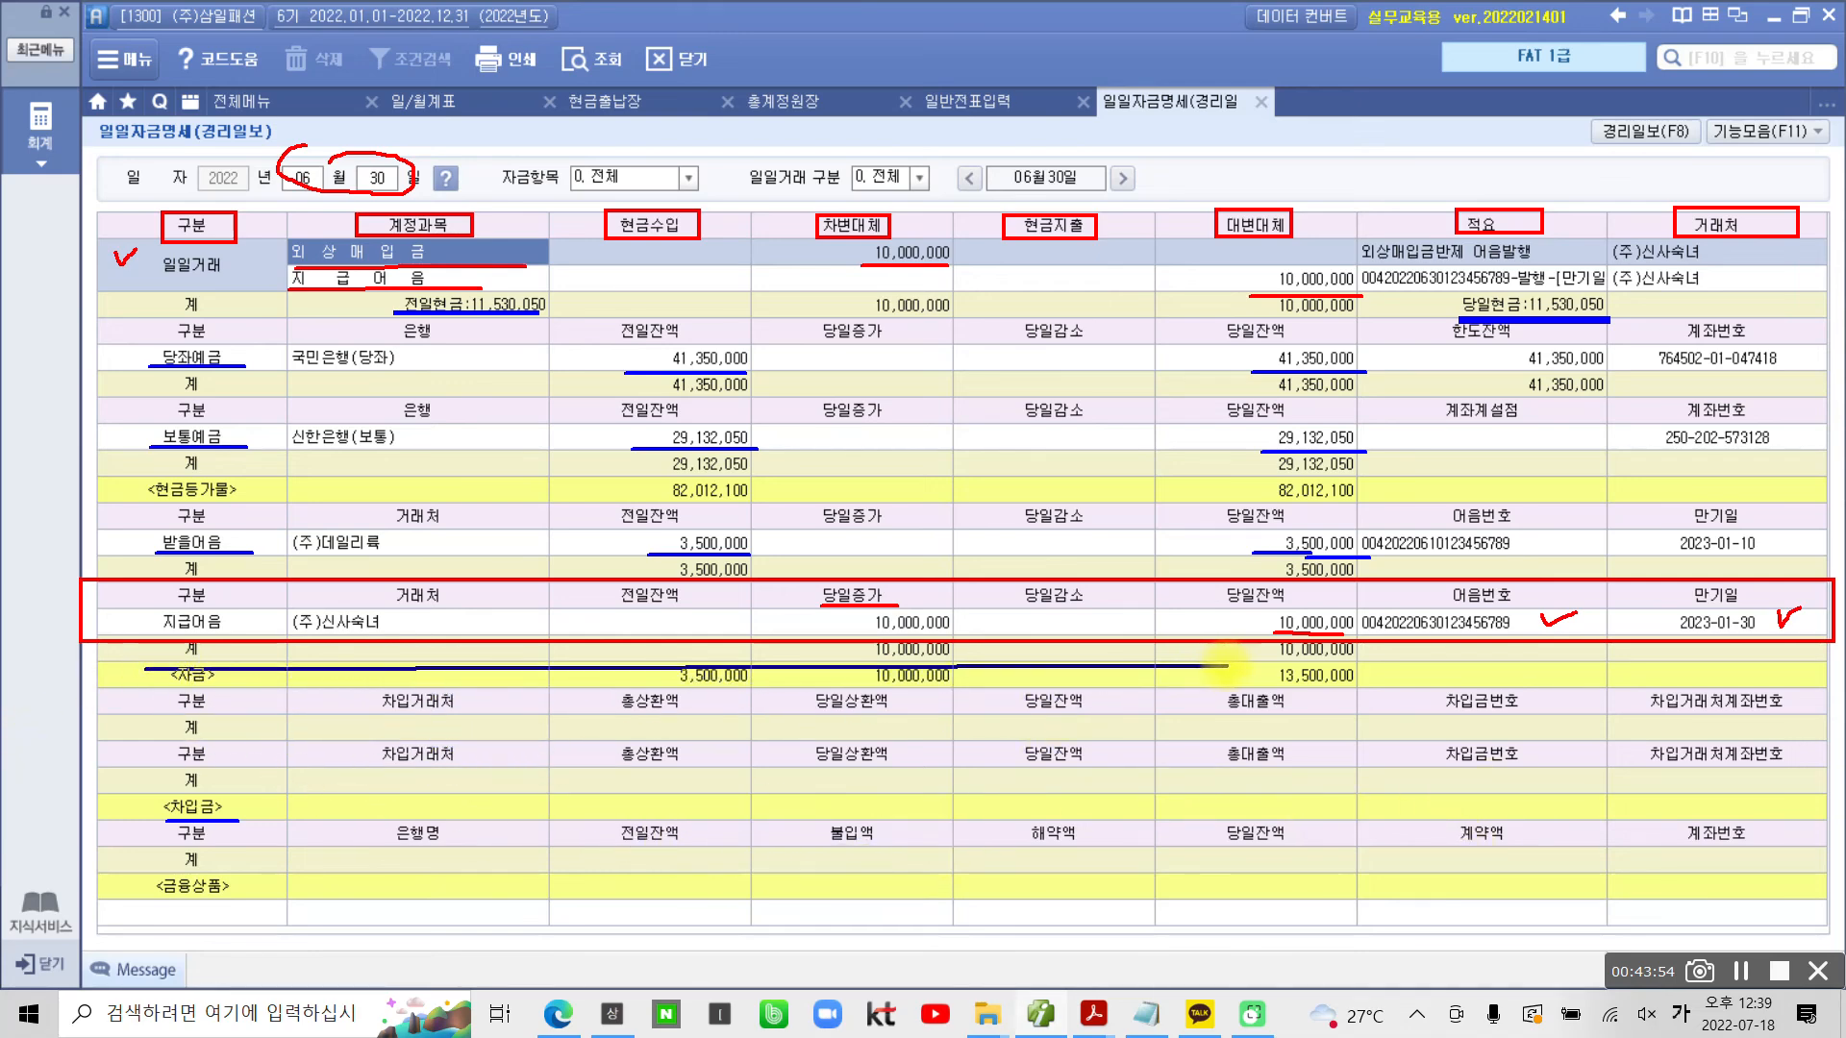
left_click_drag(144, 664, 137, 937)
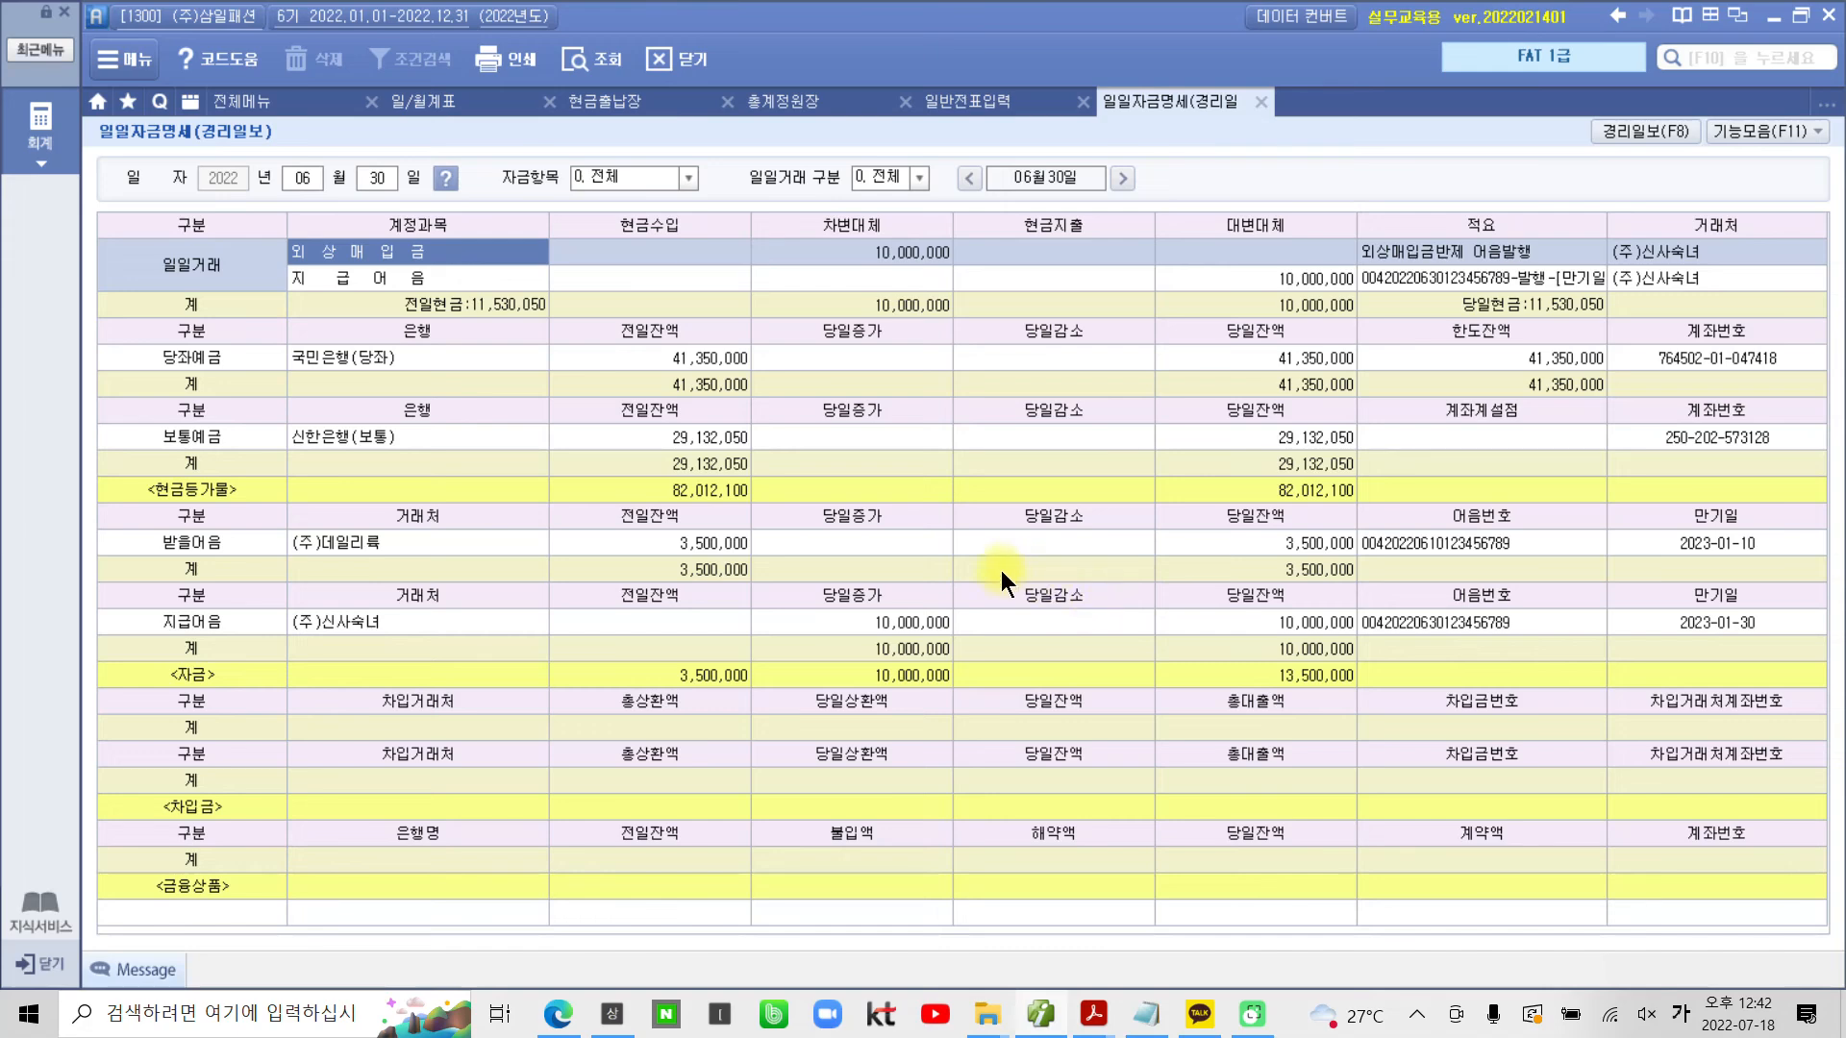
Open the print preview of the 일일자금명세 report and examine its full width
left_click(479, 66)
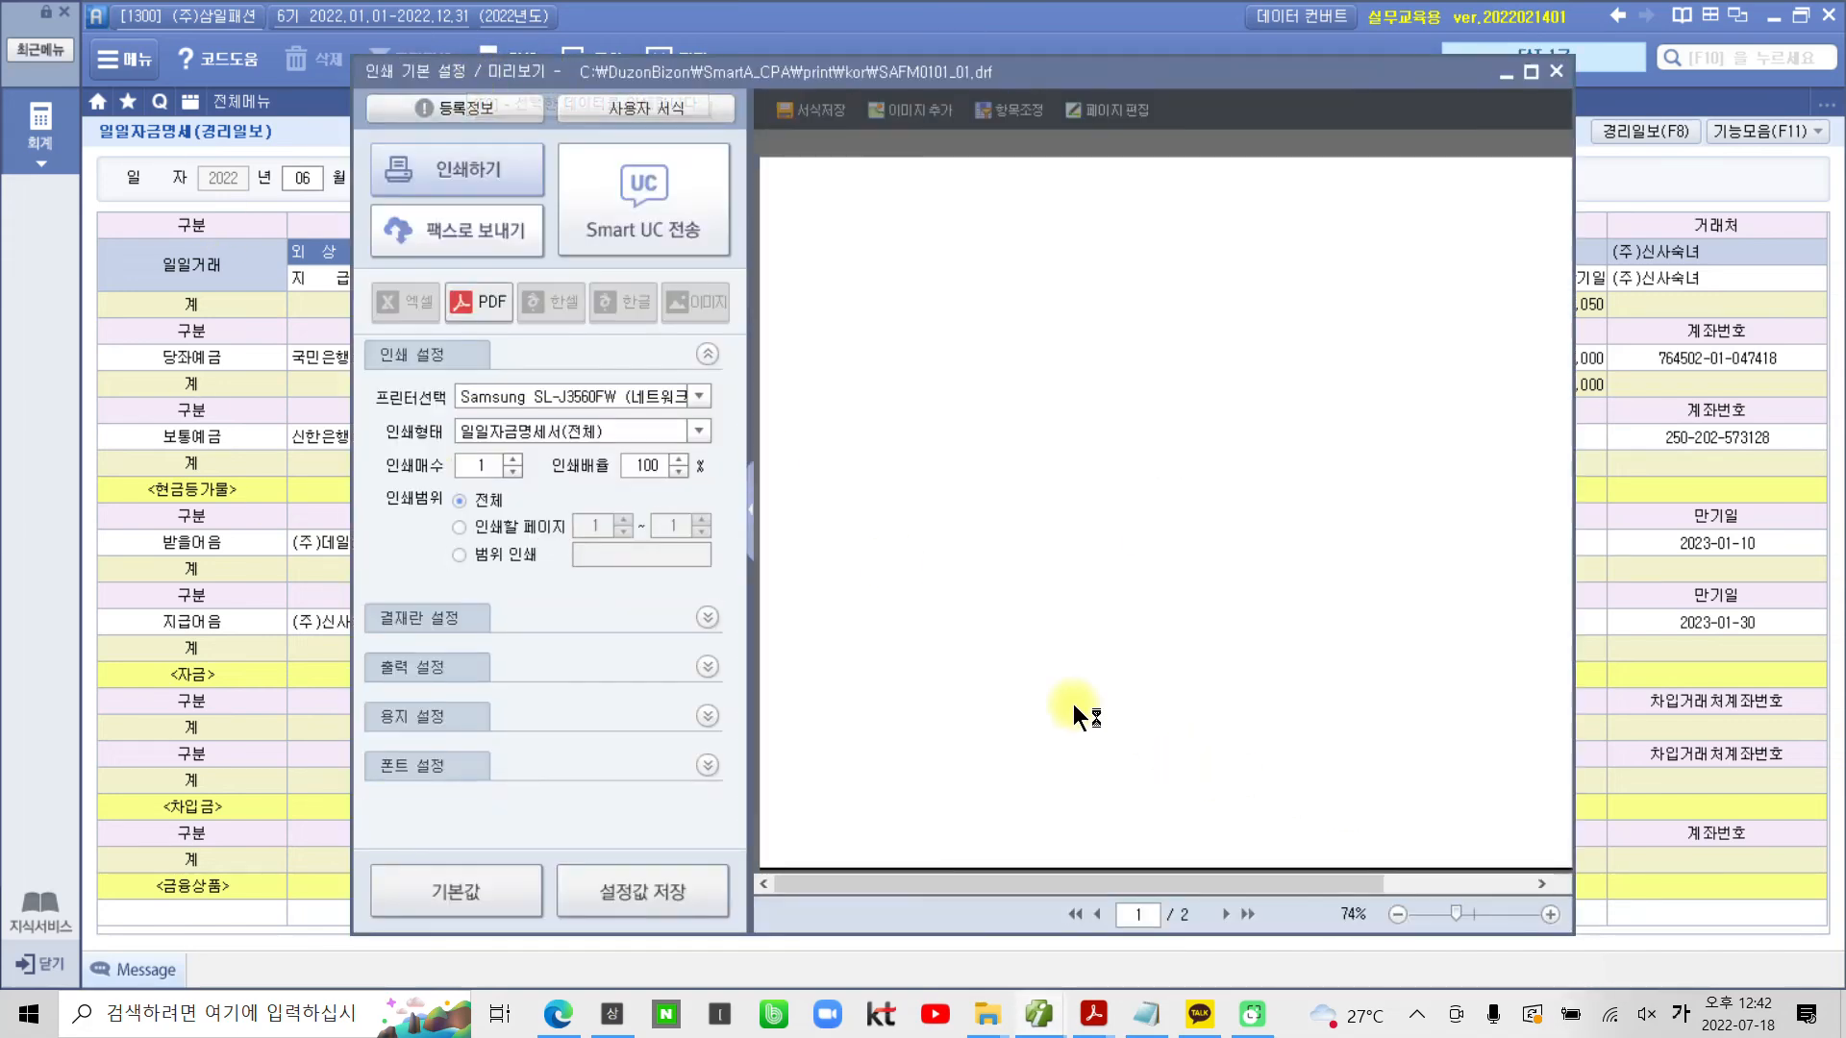
left_click_drag(1178, 875, 1088, 872)
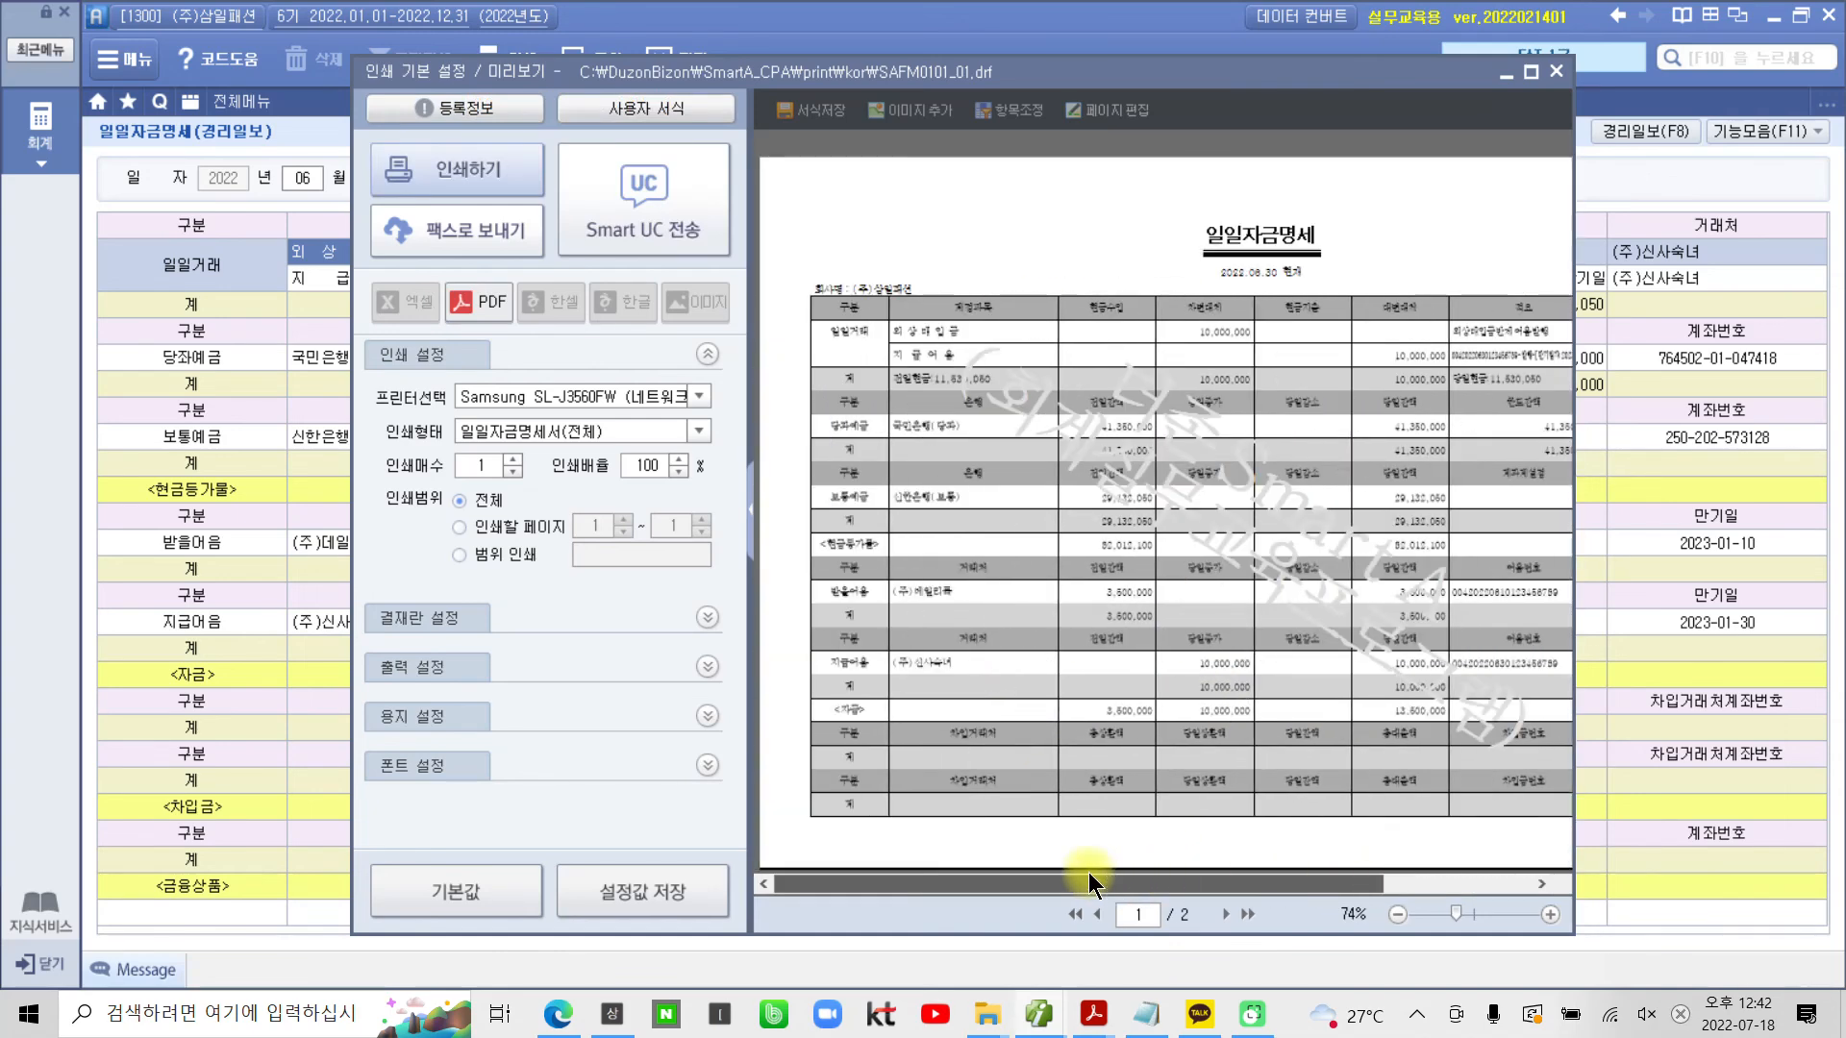
left_click_drag(971, 869, 1549, 862)
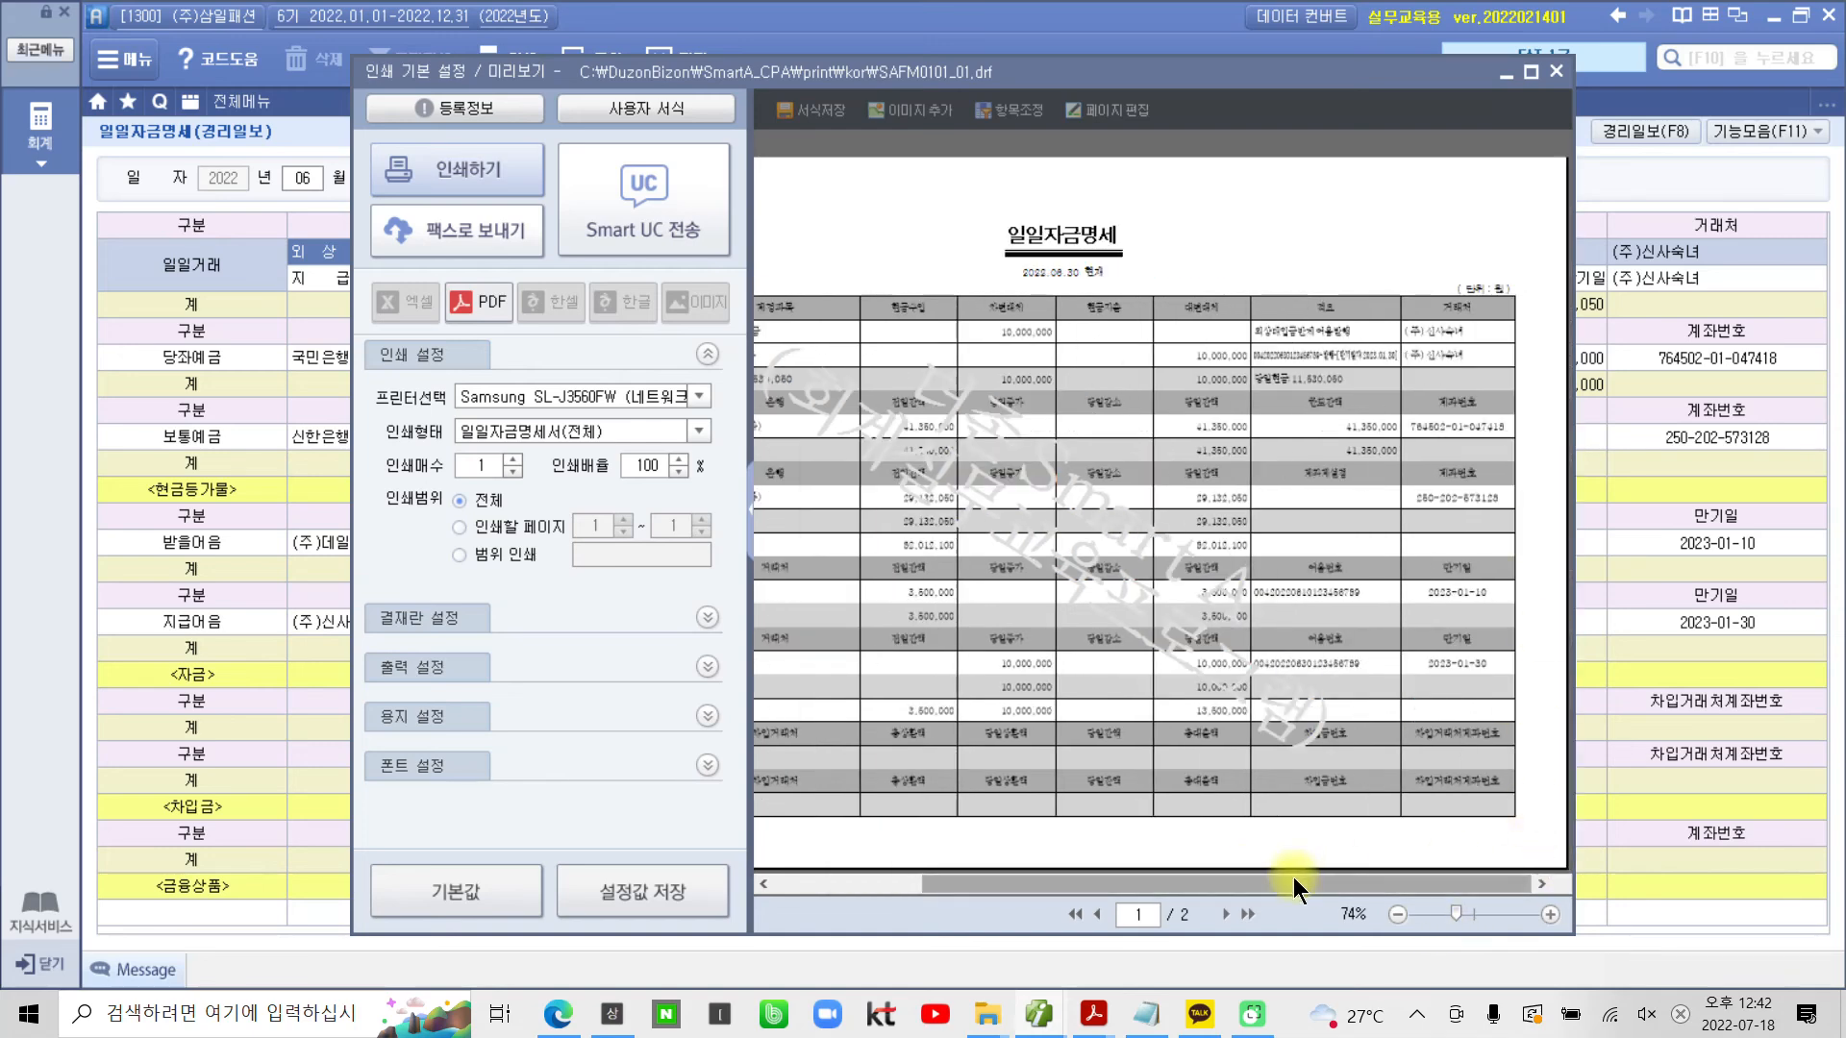
left_click_drag(1102, 882, 1046, 884)
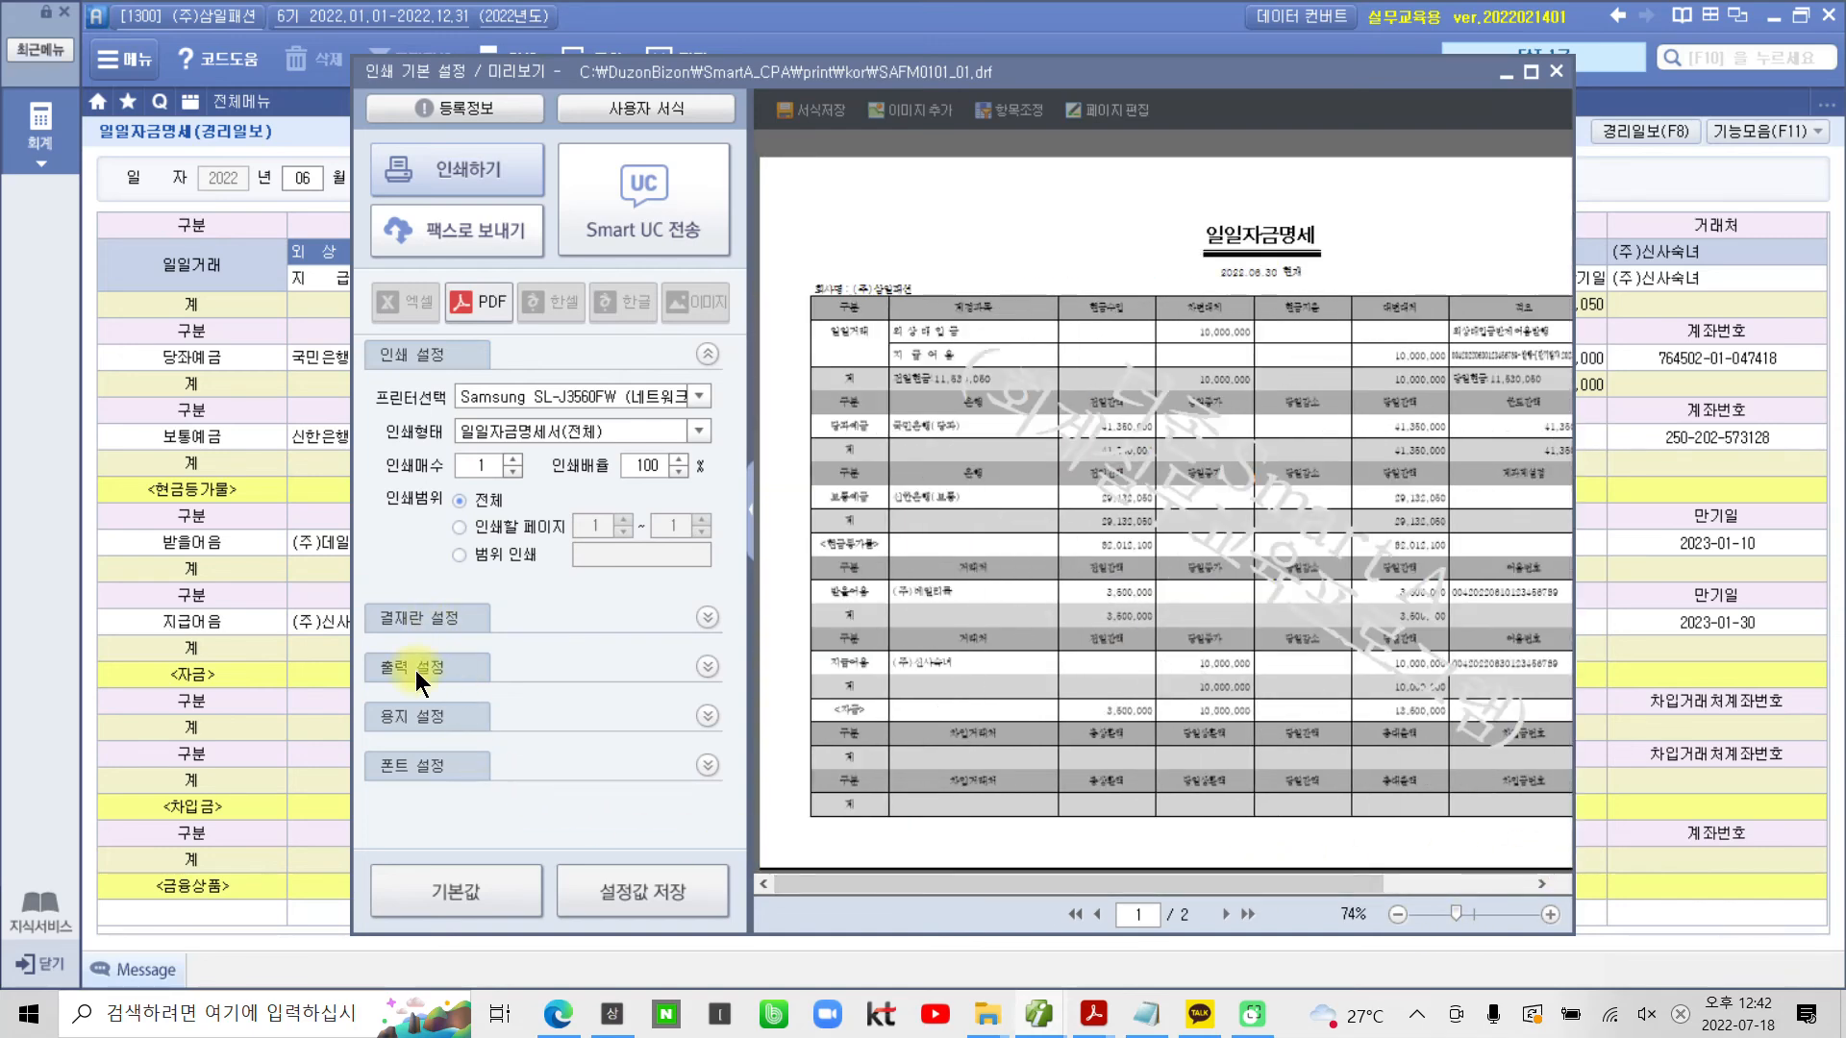
Under 용지 설정, try the portrait (세로) paper orientation and return the report to landscape (가로)
left_click(412, 714)
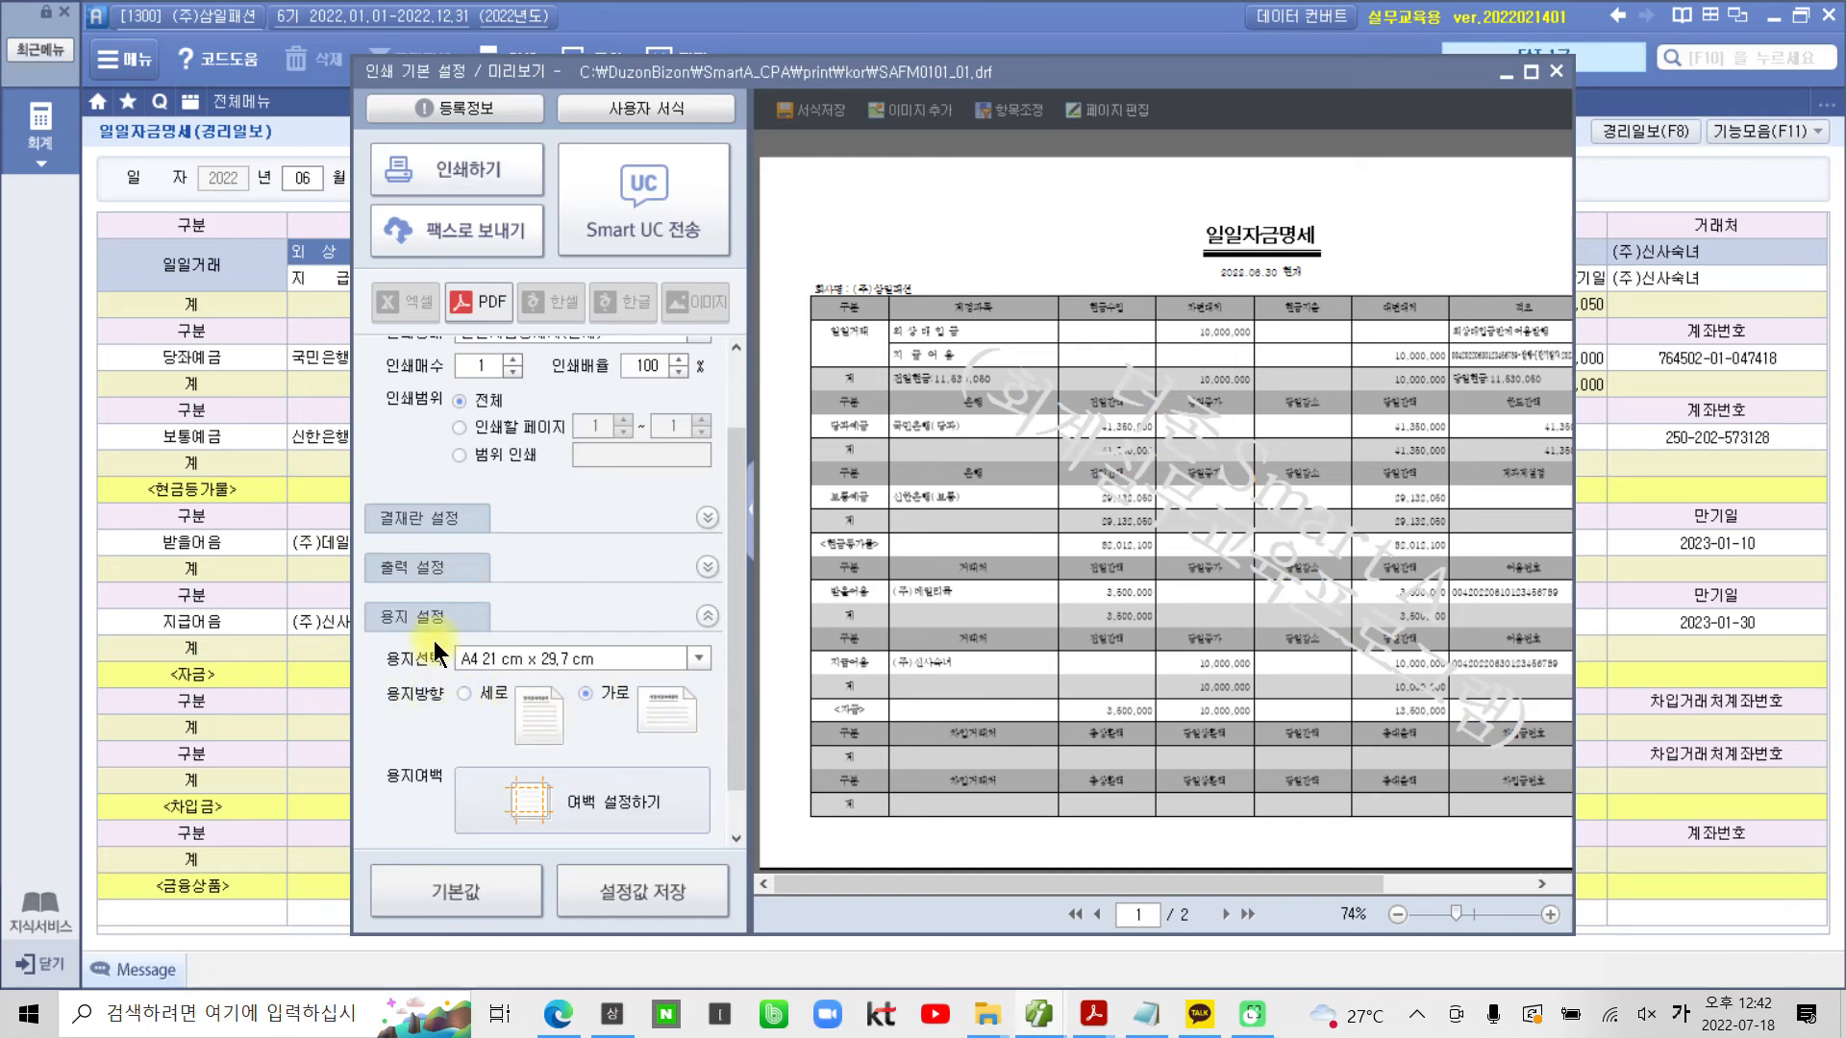
left_click(476, 693)
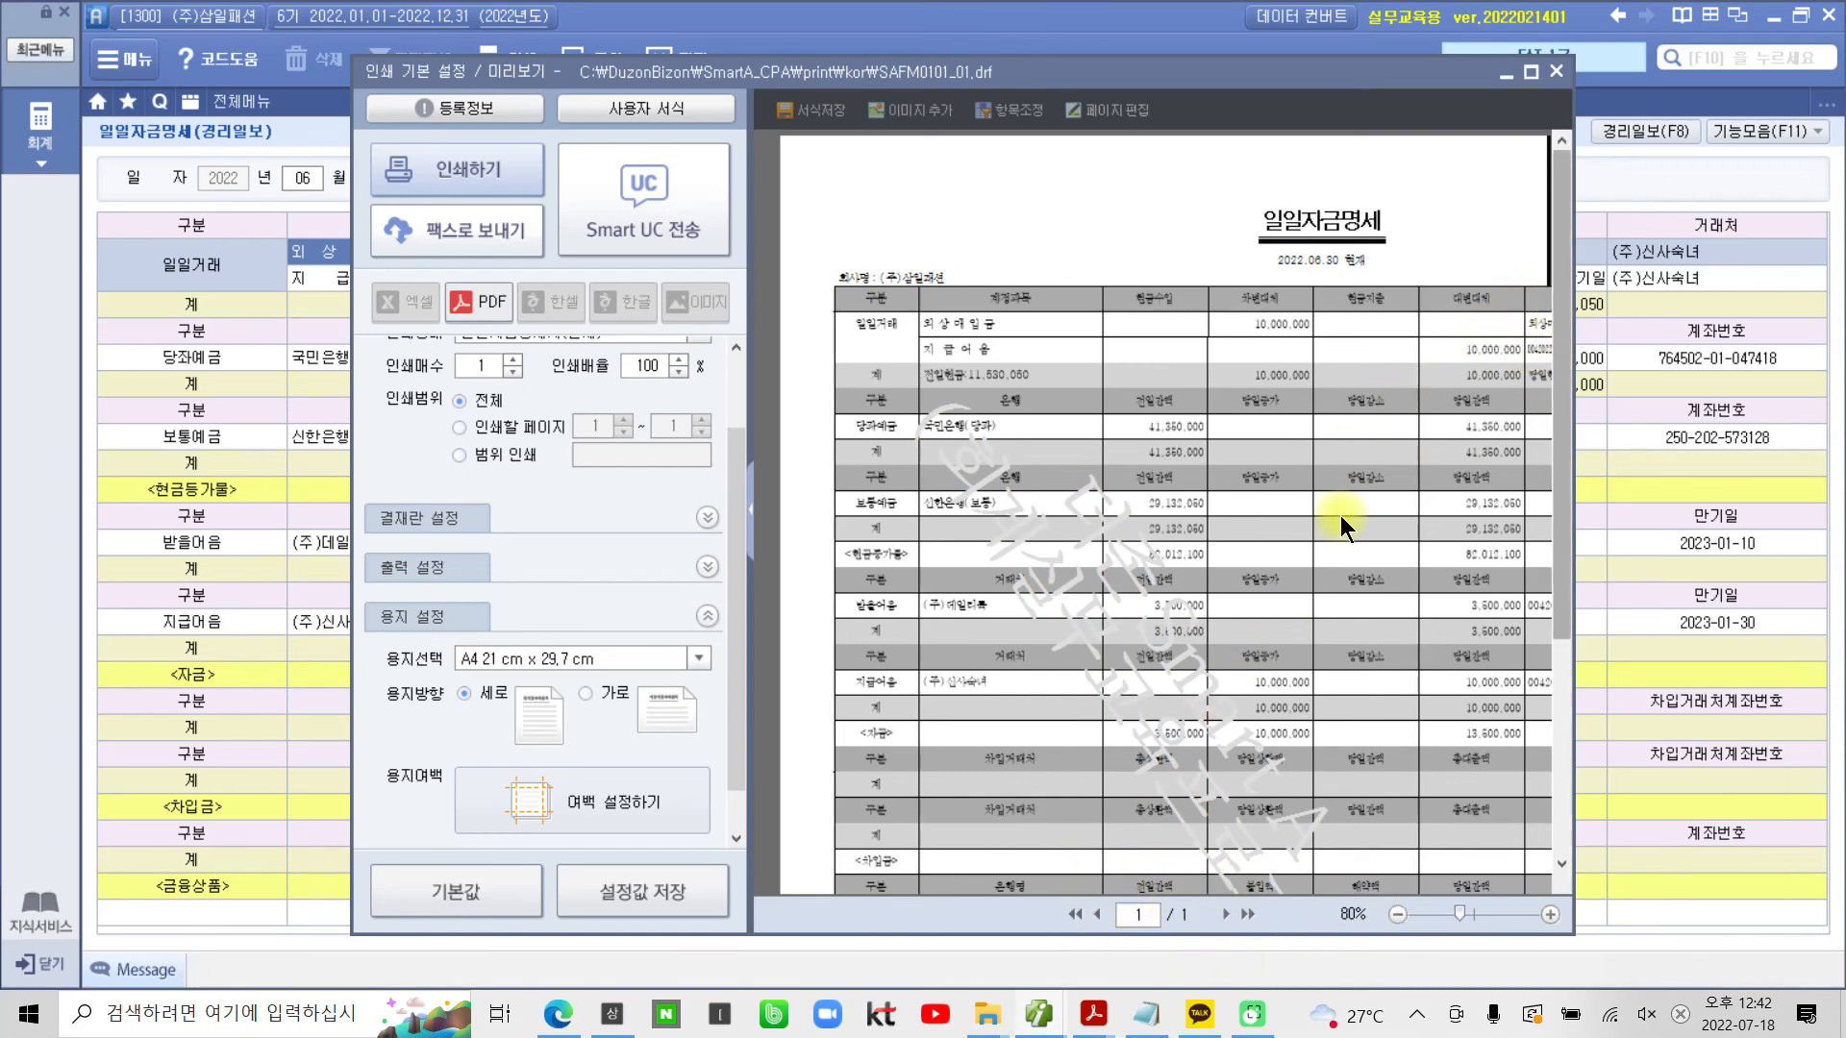
left_click(594, 688)
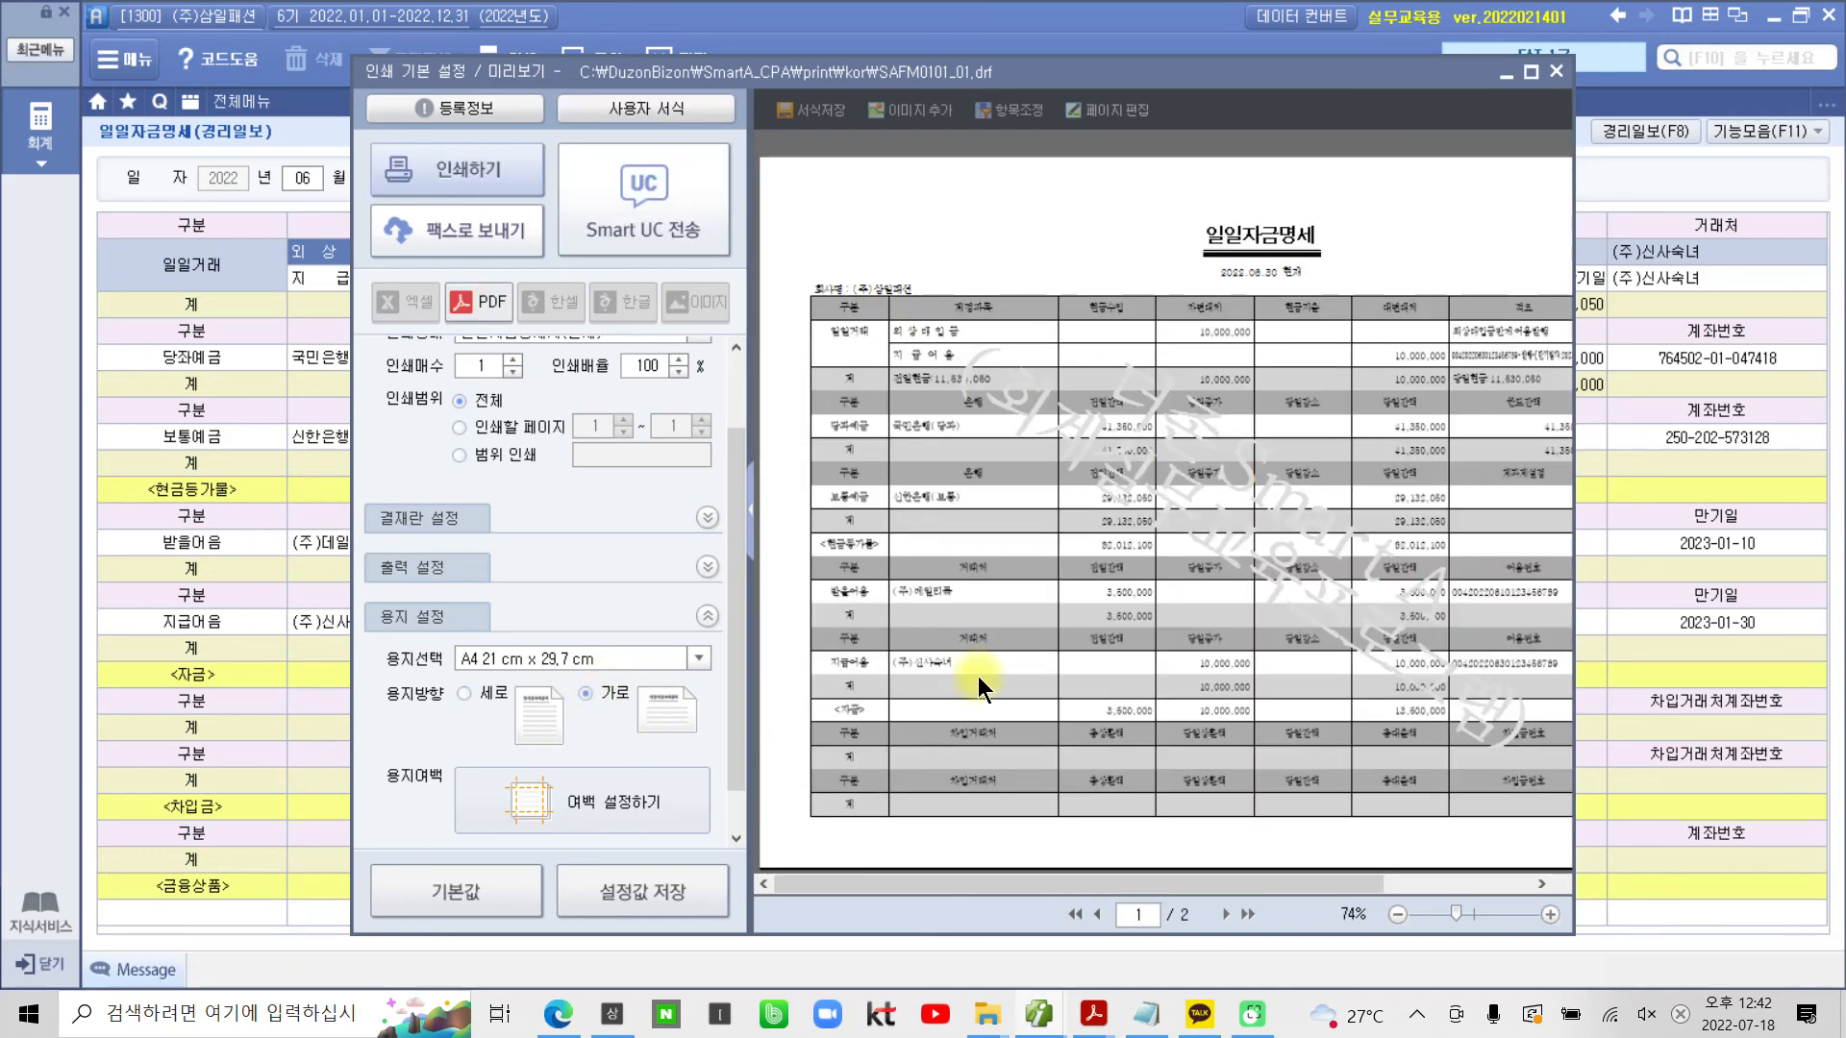
Circle the previewed report in blue, mark its horizontal extent with an arrow, circle the 인쇄하기 option, and clear the markings
left_click_drag(1014, 877, 1272, 875)
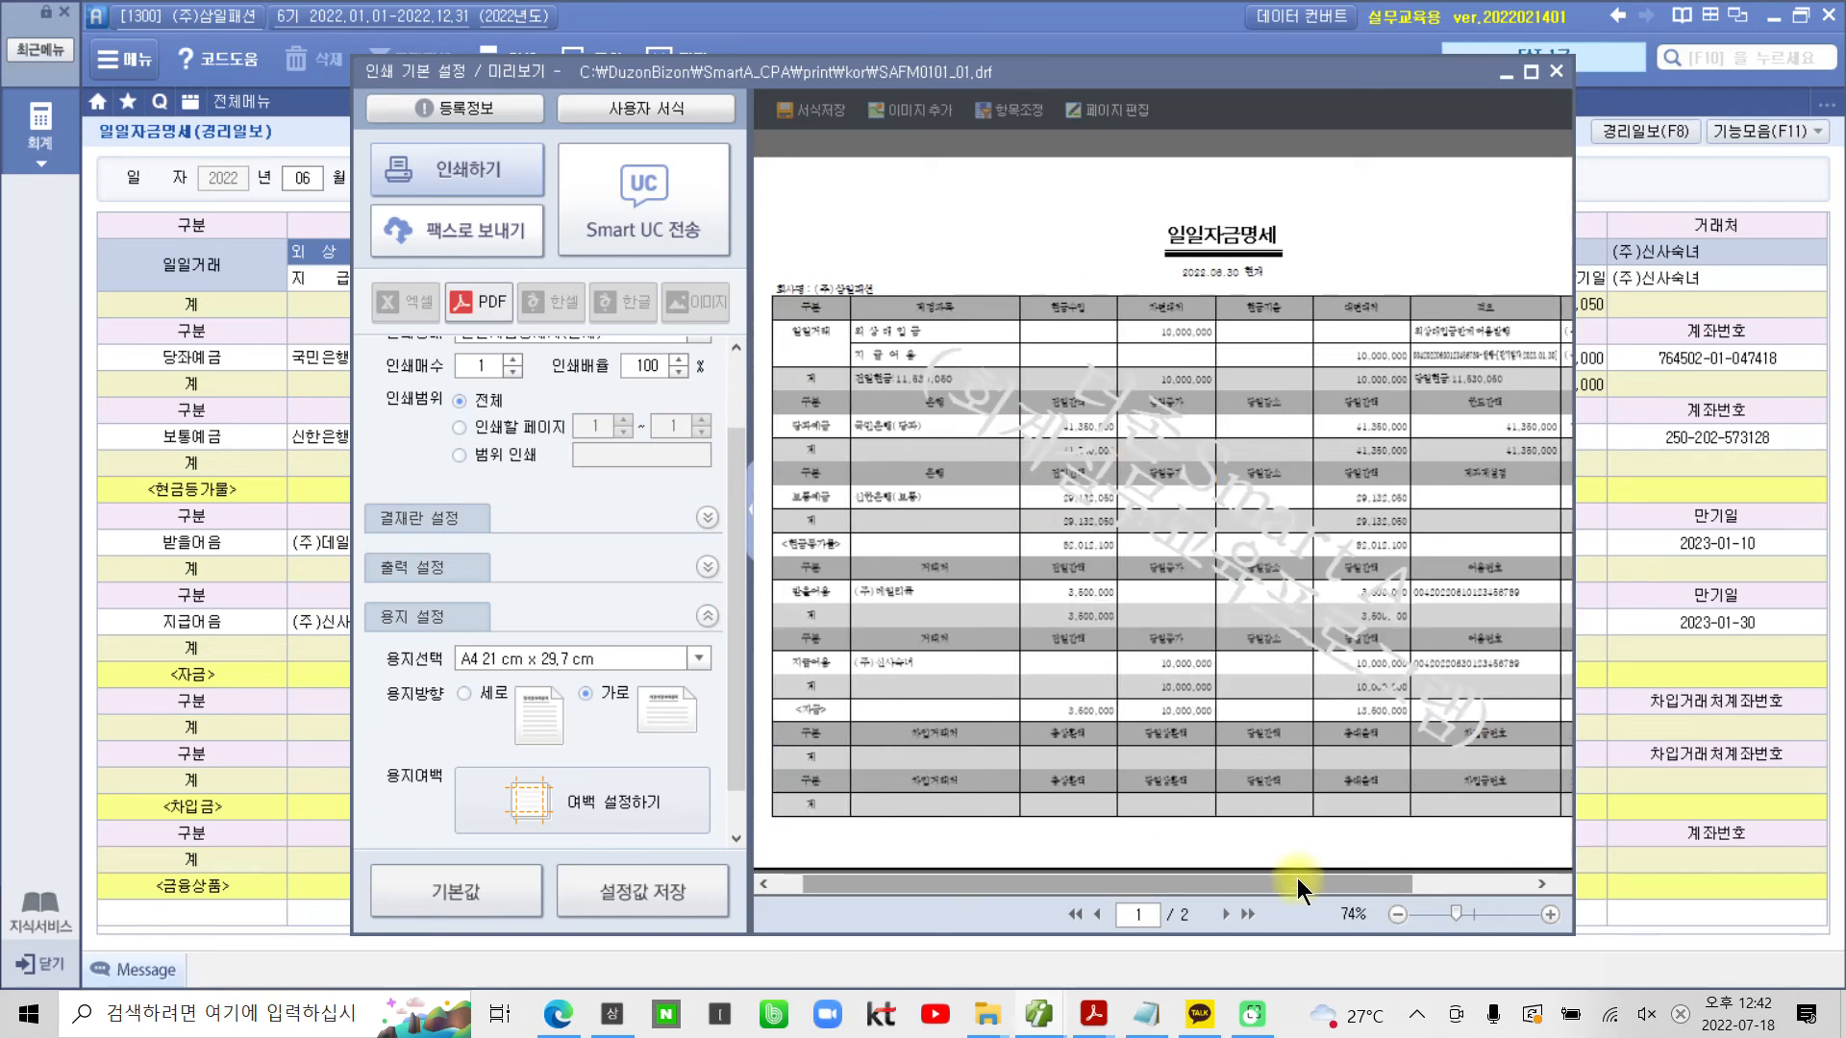
mouse_move(1064, 822)
left_mouse_down()
mouse_move(1236, 194)
mouse_move(1201, 738)
mouse_move(1162, 746)
left_mouse_up()
mouse_move(1150, 877)
left_mouse_down()
mouse_move(1417, 877)
mouse_move(1367, 902)
left_mouse_up()
left_click_drag(1210, 870, 1169, 908)
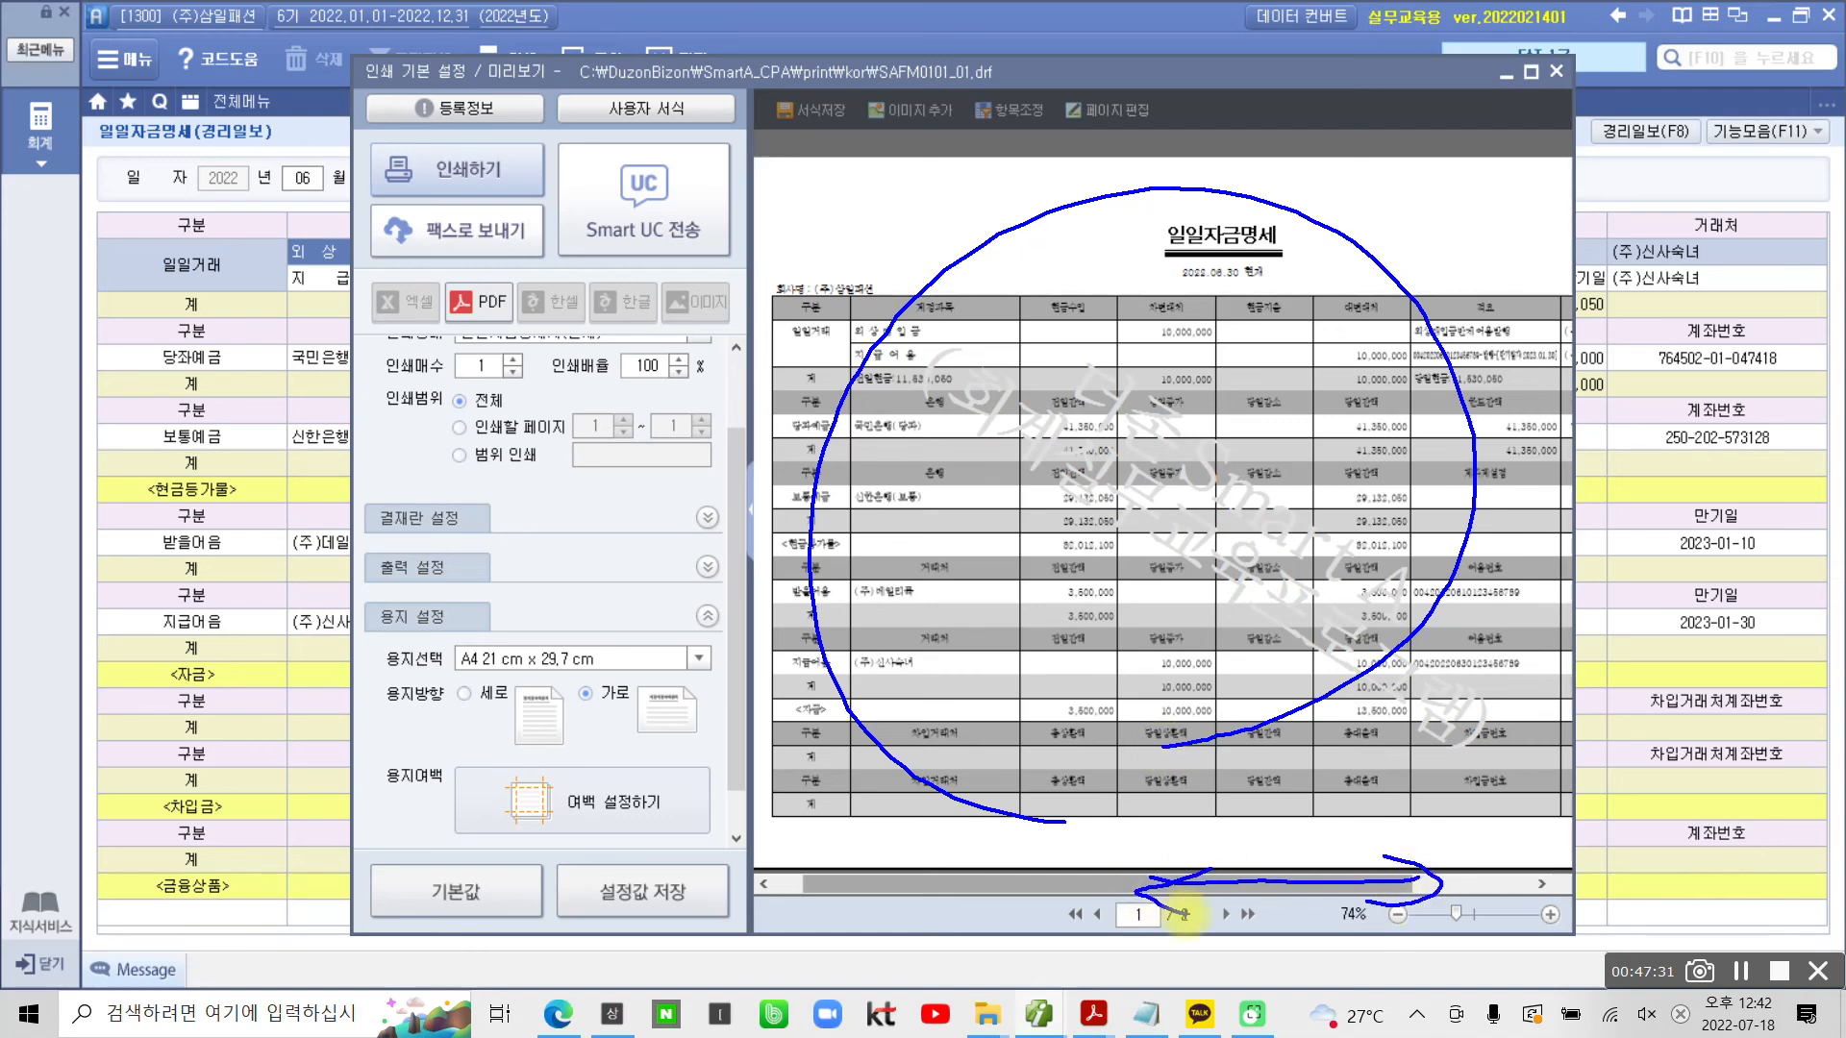
mouse_move(494, 137)
left_mouse_down()
mouse_move(428, 144)
mouse_move(523, 98)
mouse_move(440, 125)
left_mouse_up()
key("Escape")
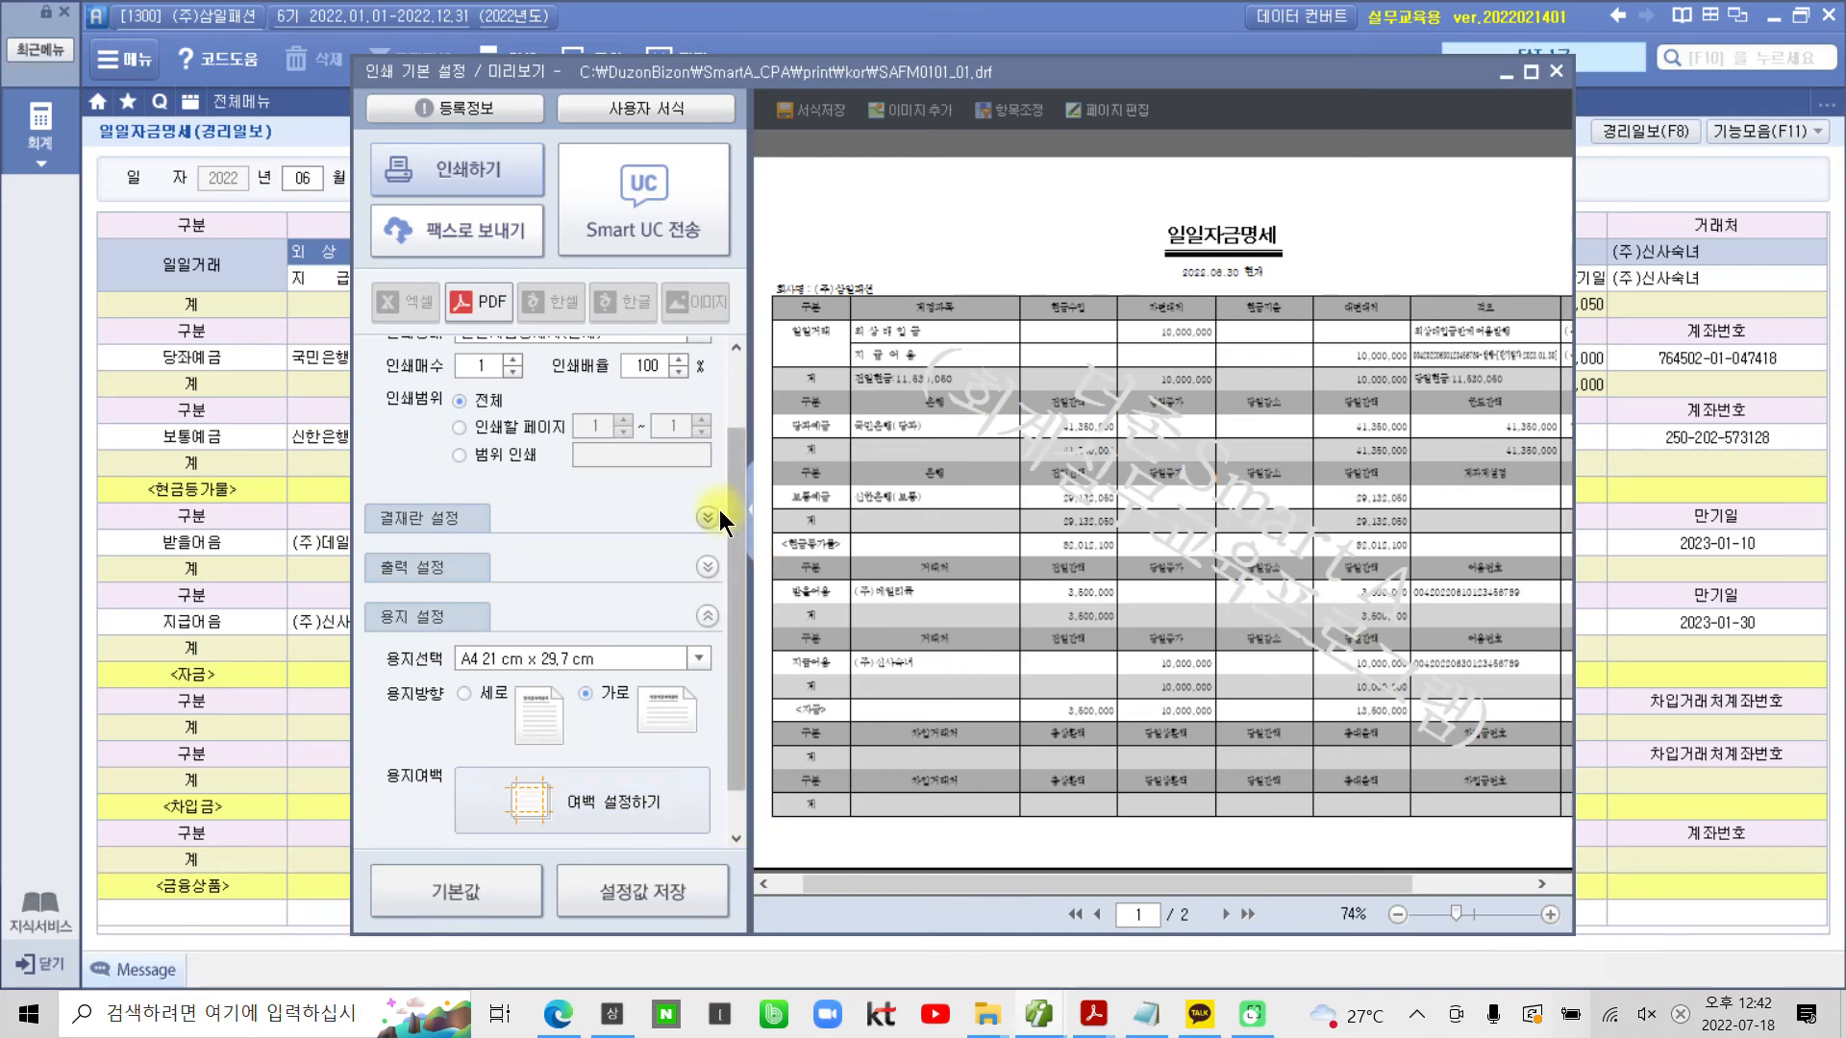
Close the print preview and the 일일자금명세, 총계정원장, 현금출납장 and 일/월계표 screens, leaving 일반전표입력 open
left_click_drag(731, 488, 729, 379)
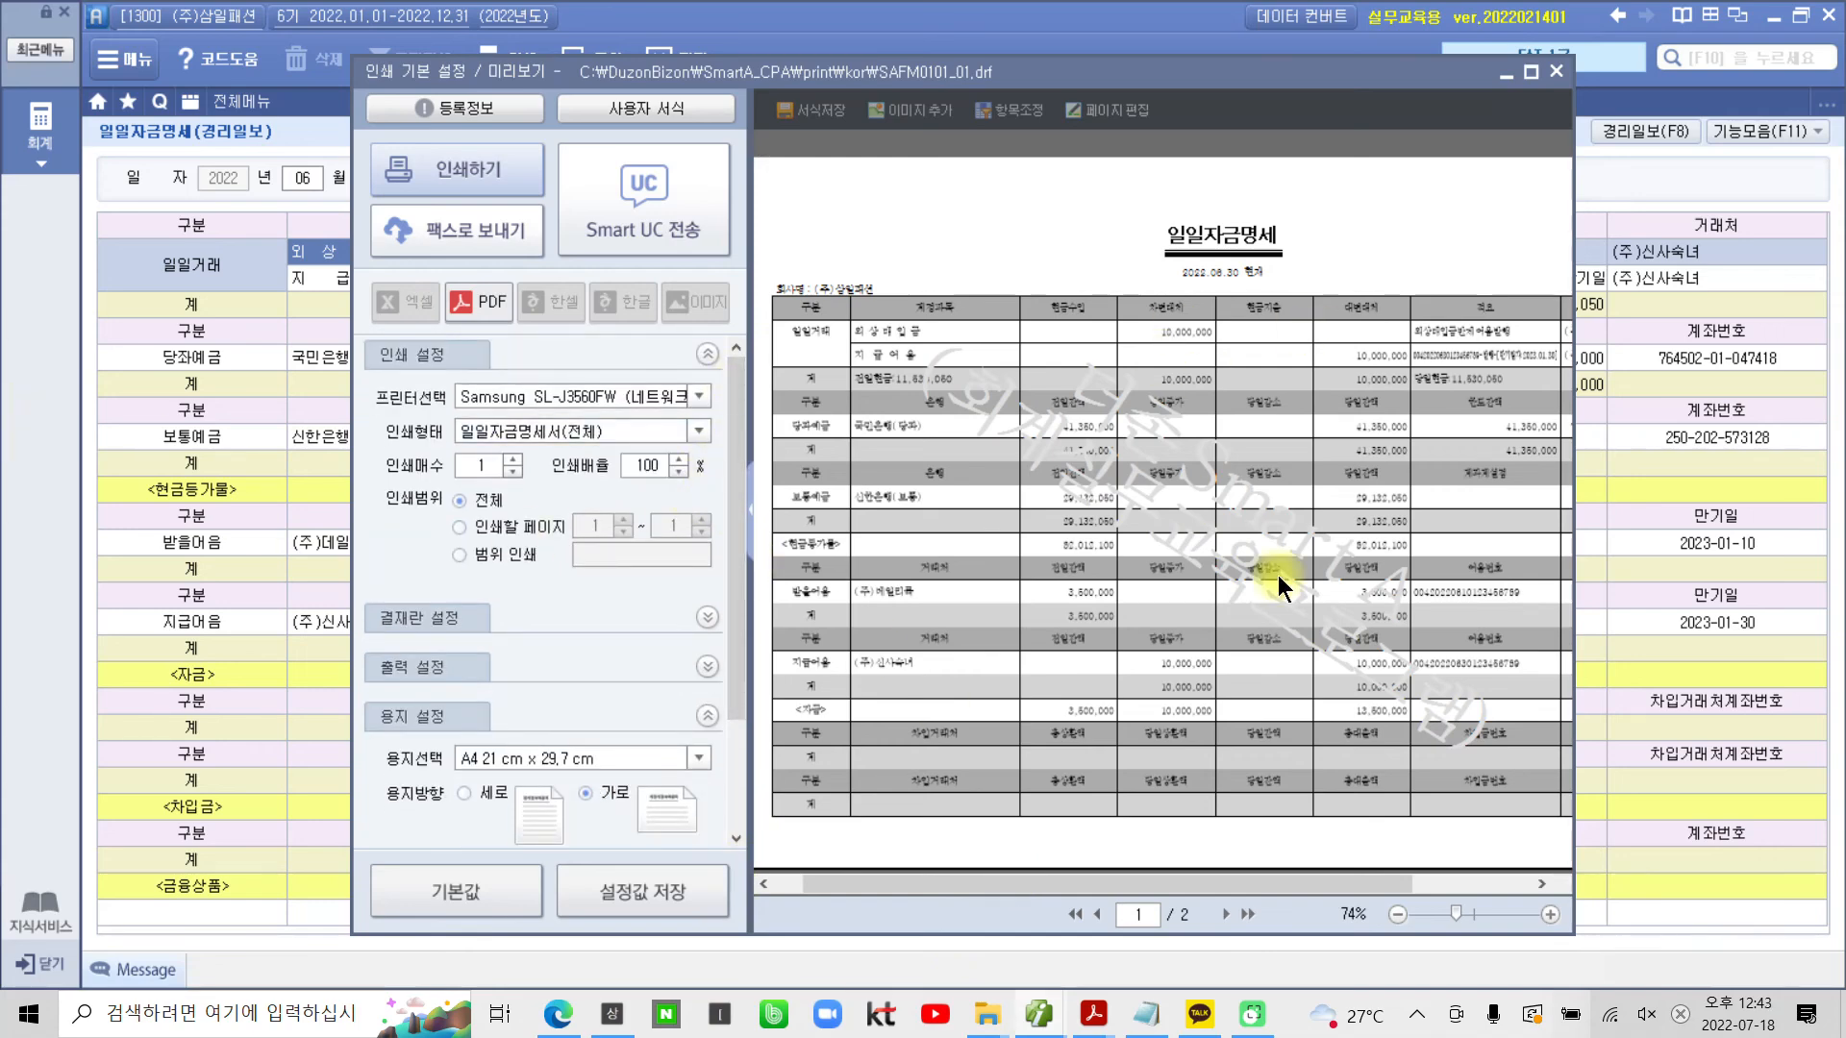
left_click(1556, 71)
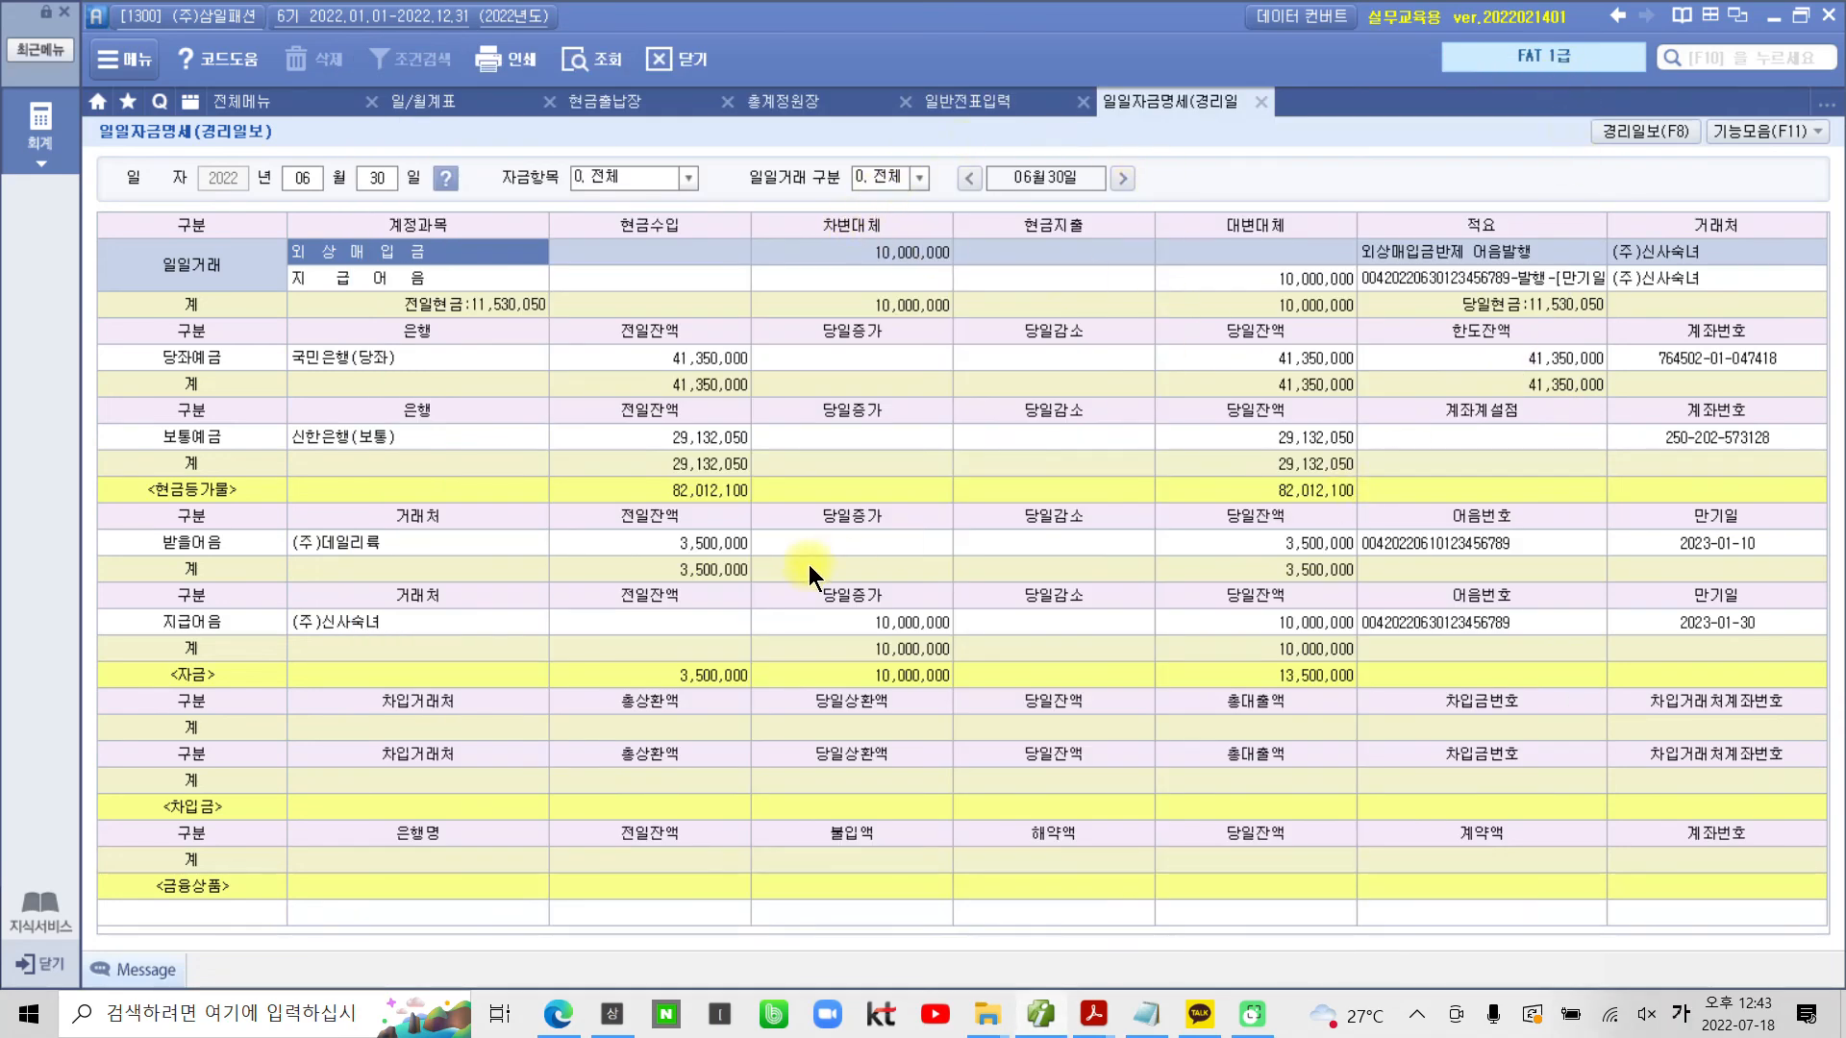
left_click(1260, 102)
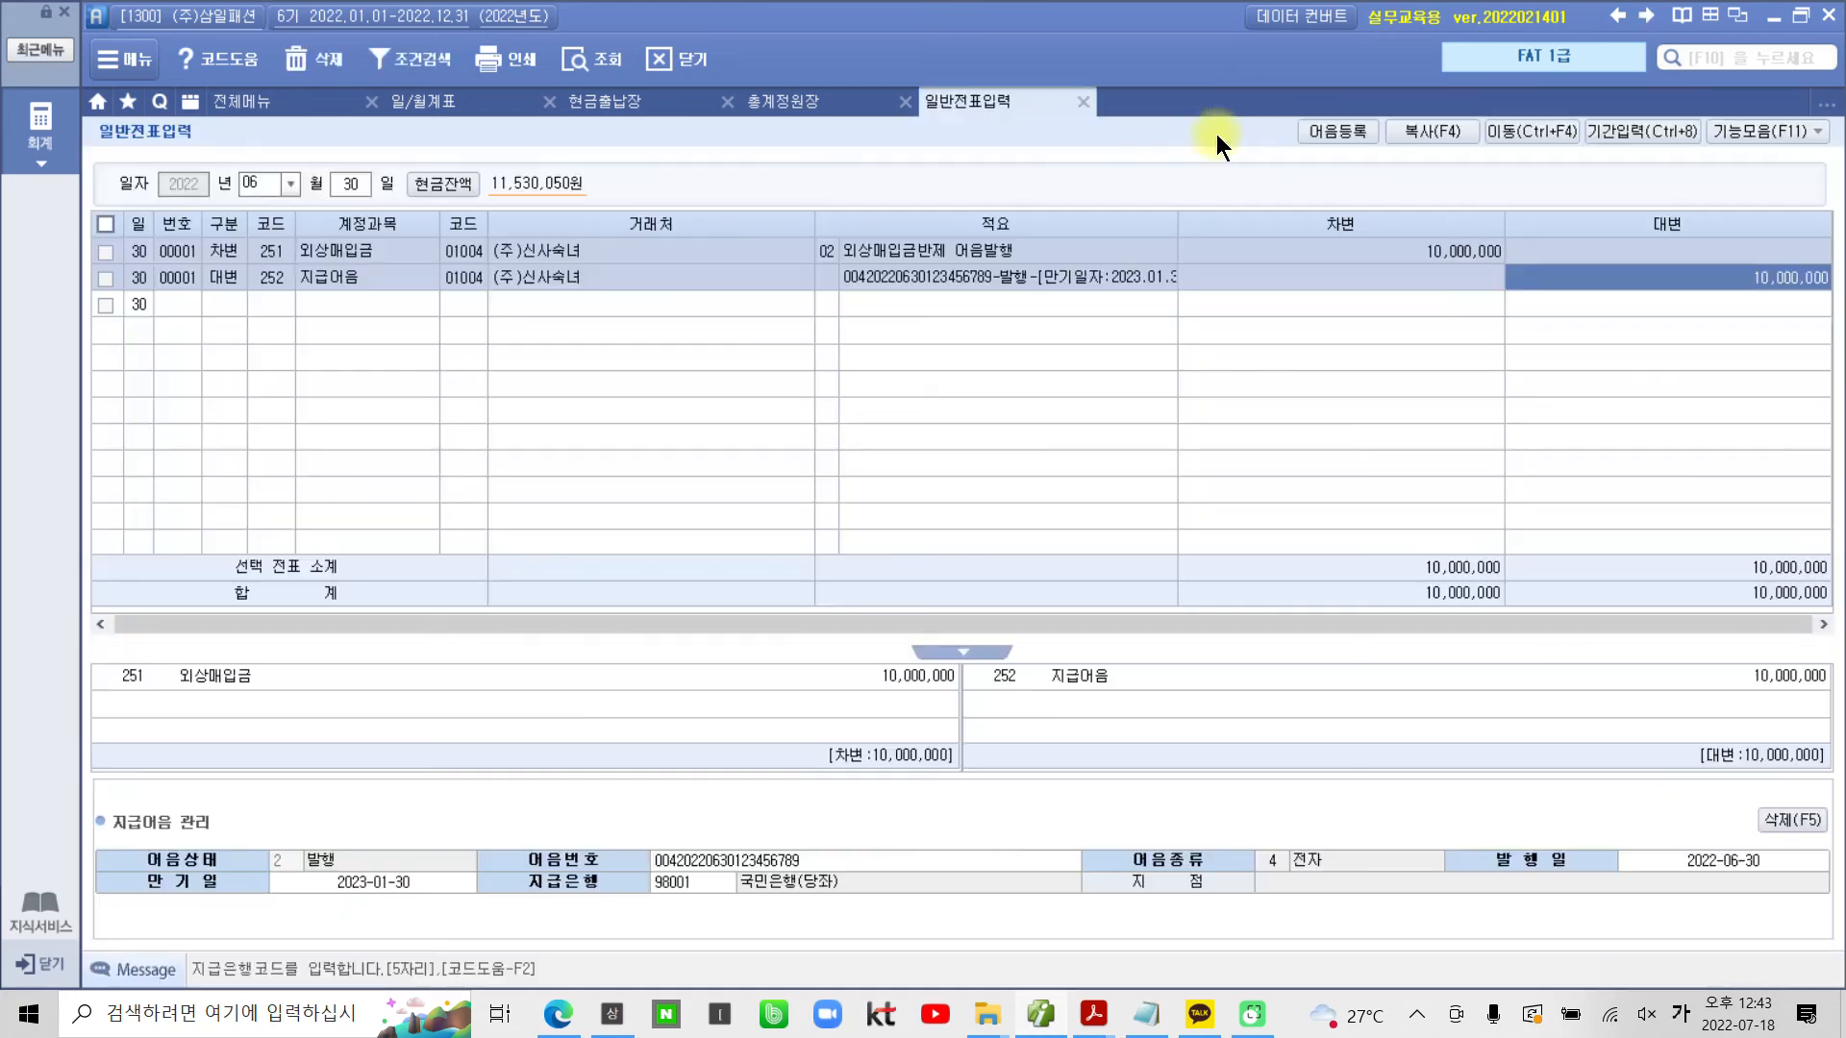
left_click(786, 100)
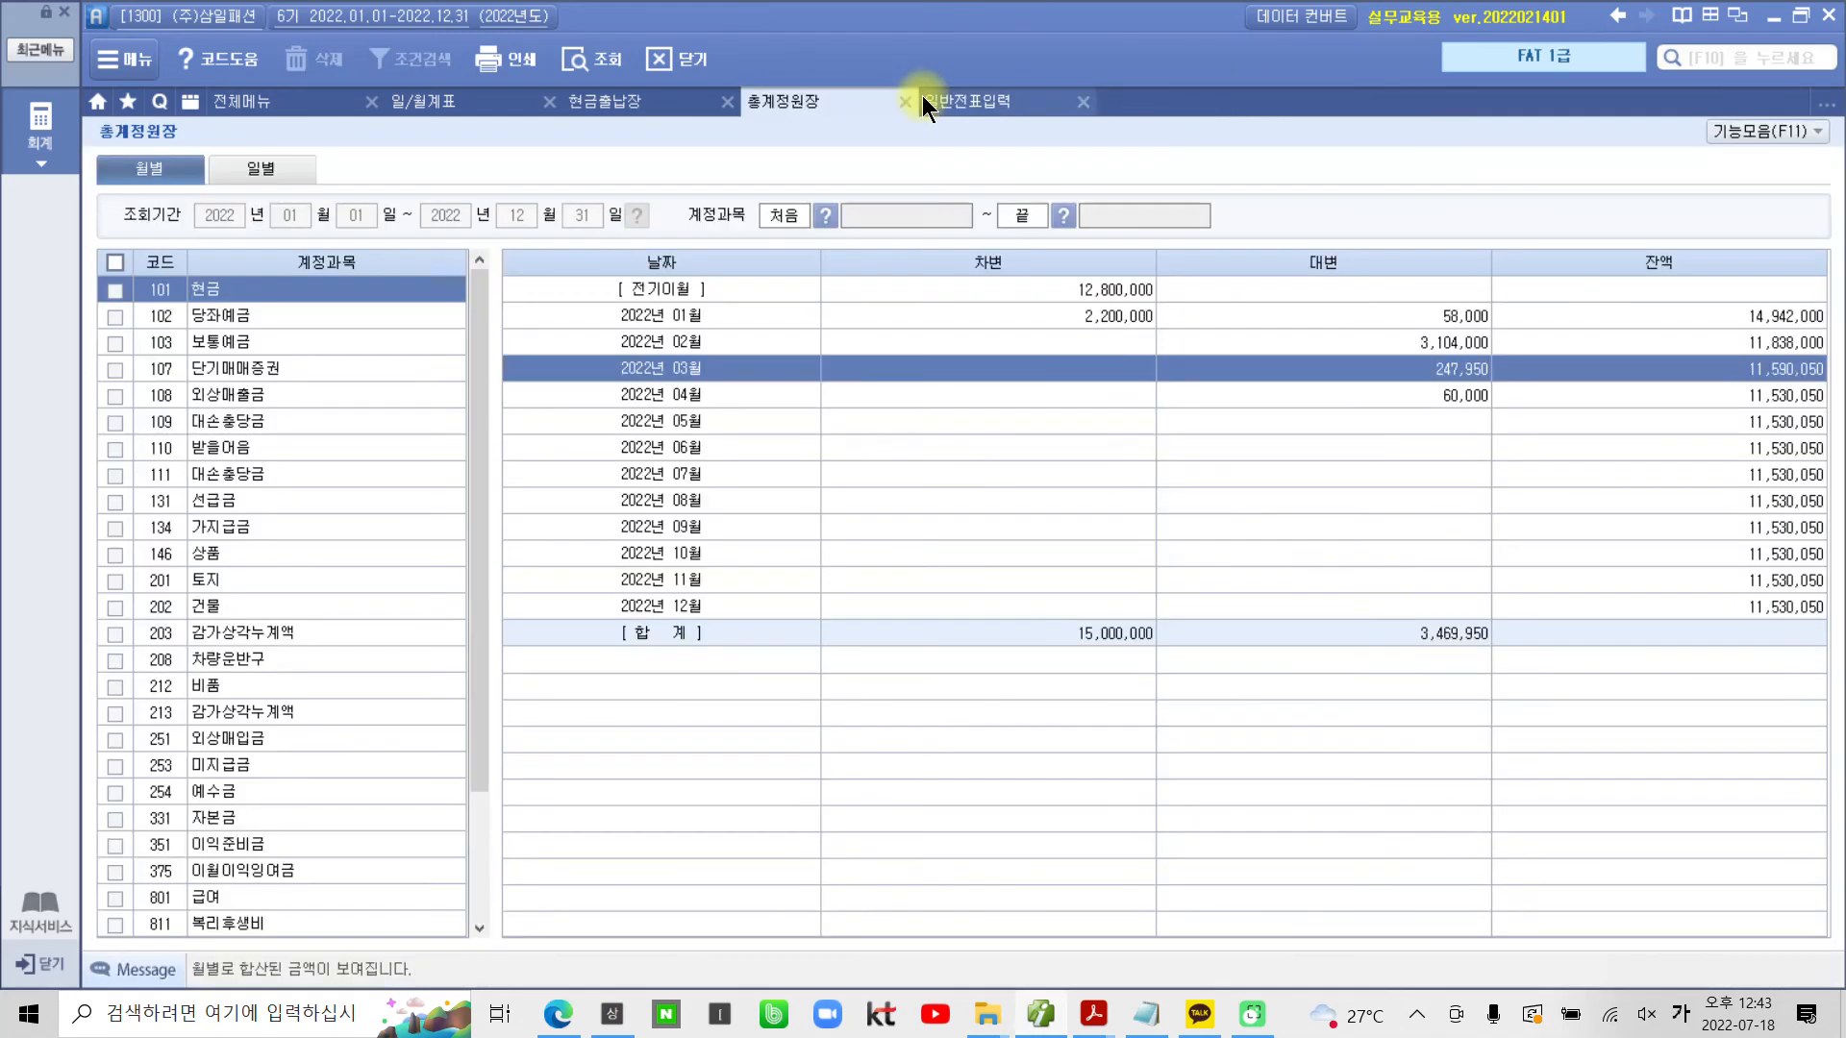
left_click(899, 102)
left_click(708, 100)
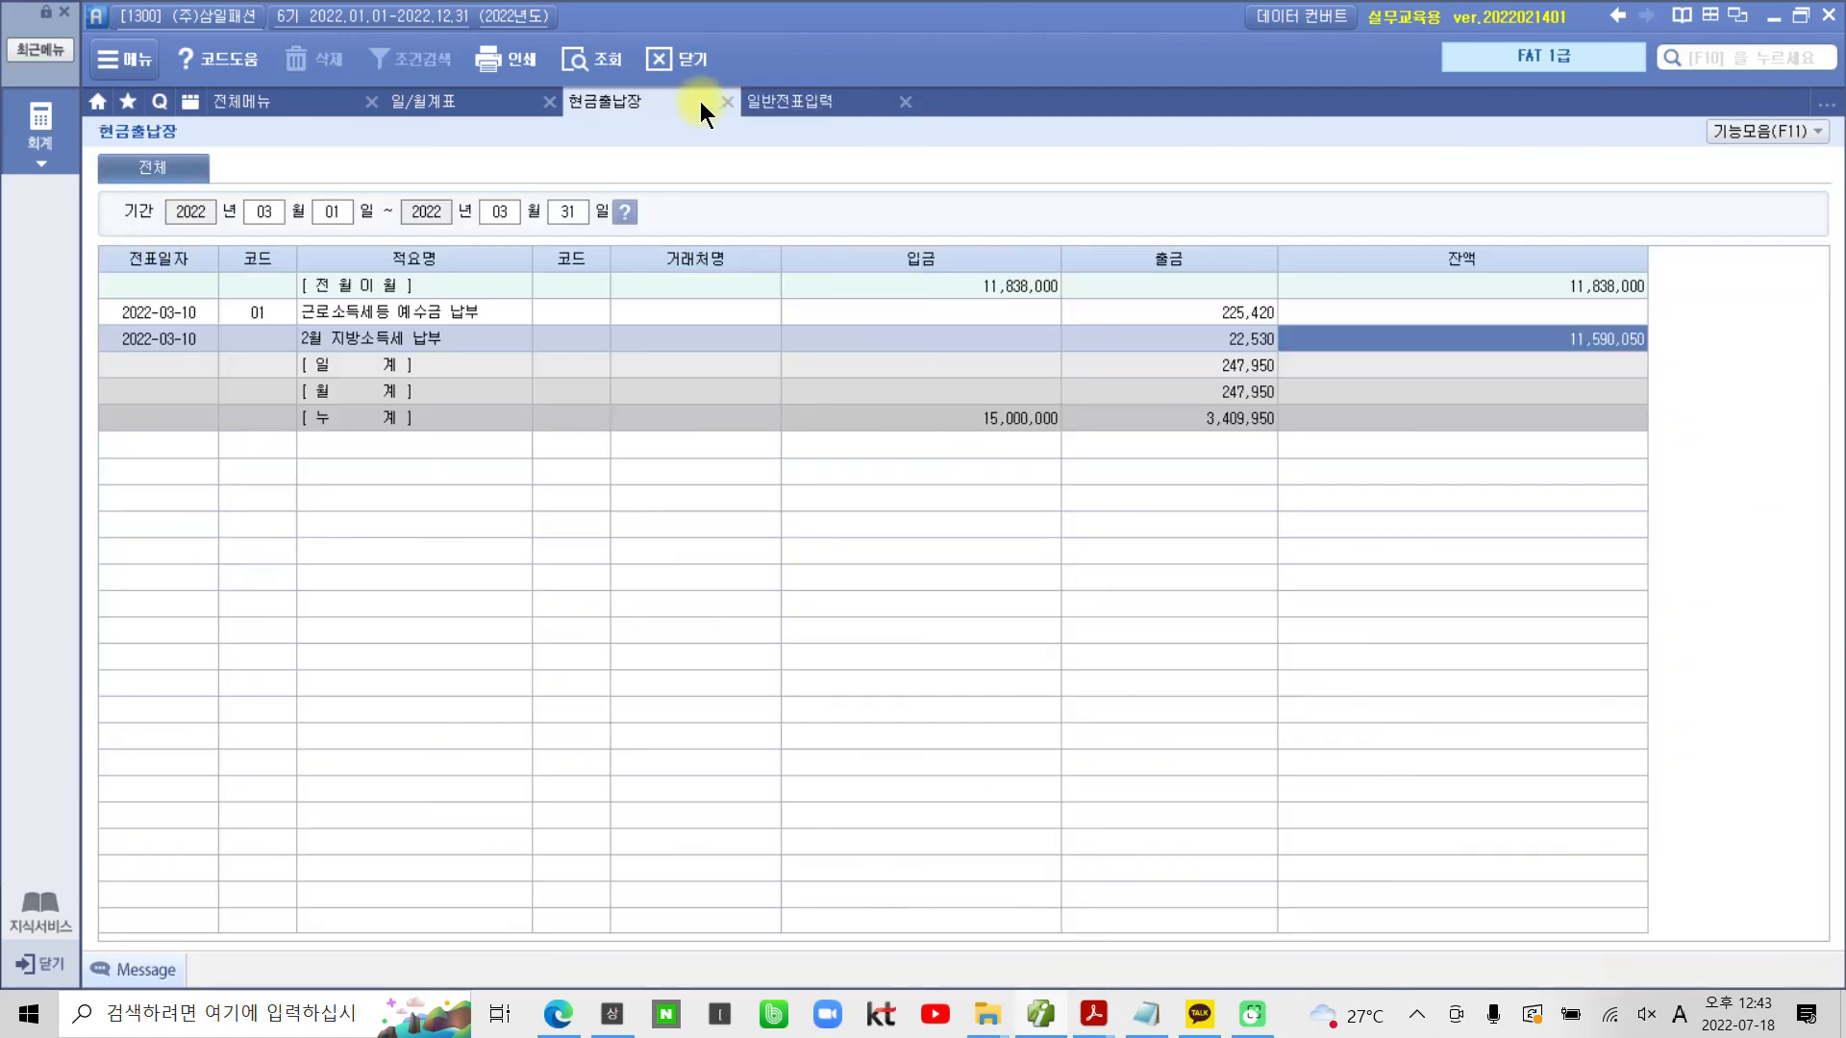
left_click(729, 107)
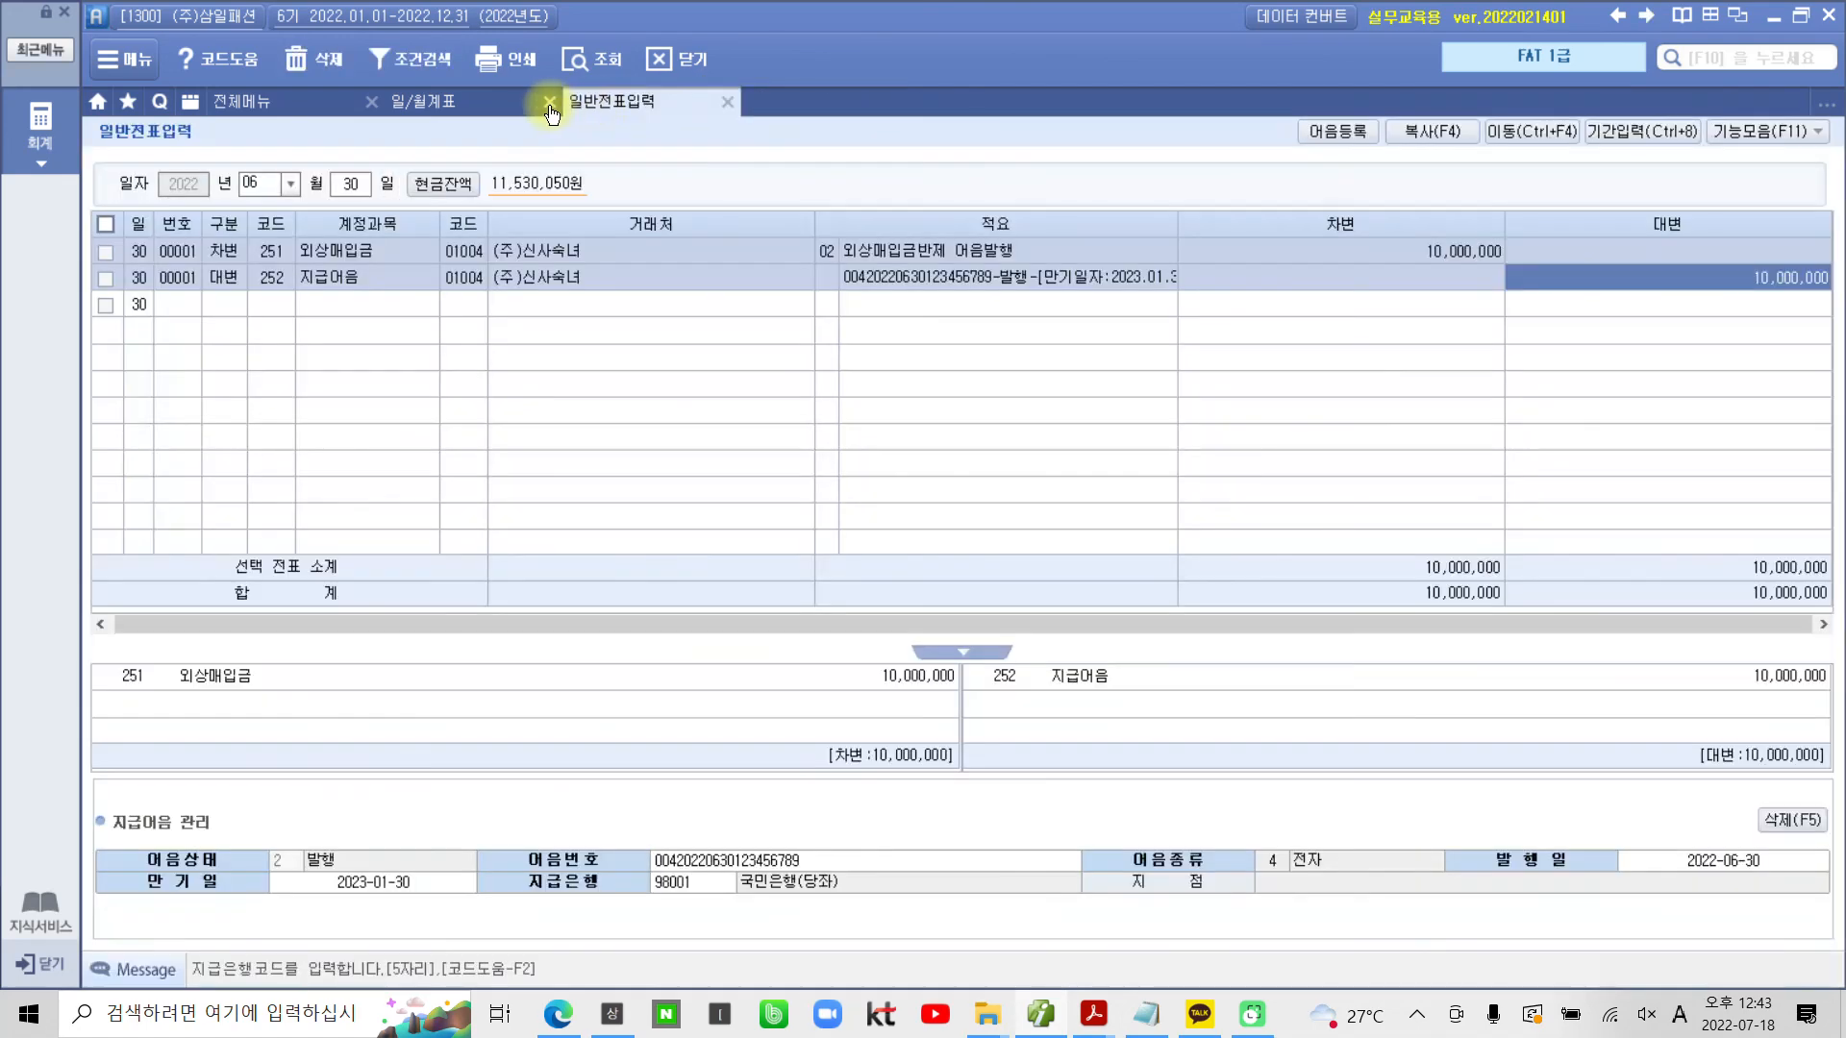
left_click(548, 102)
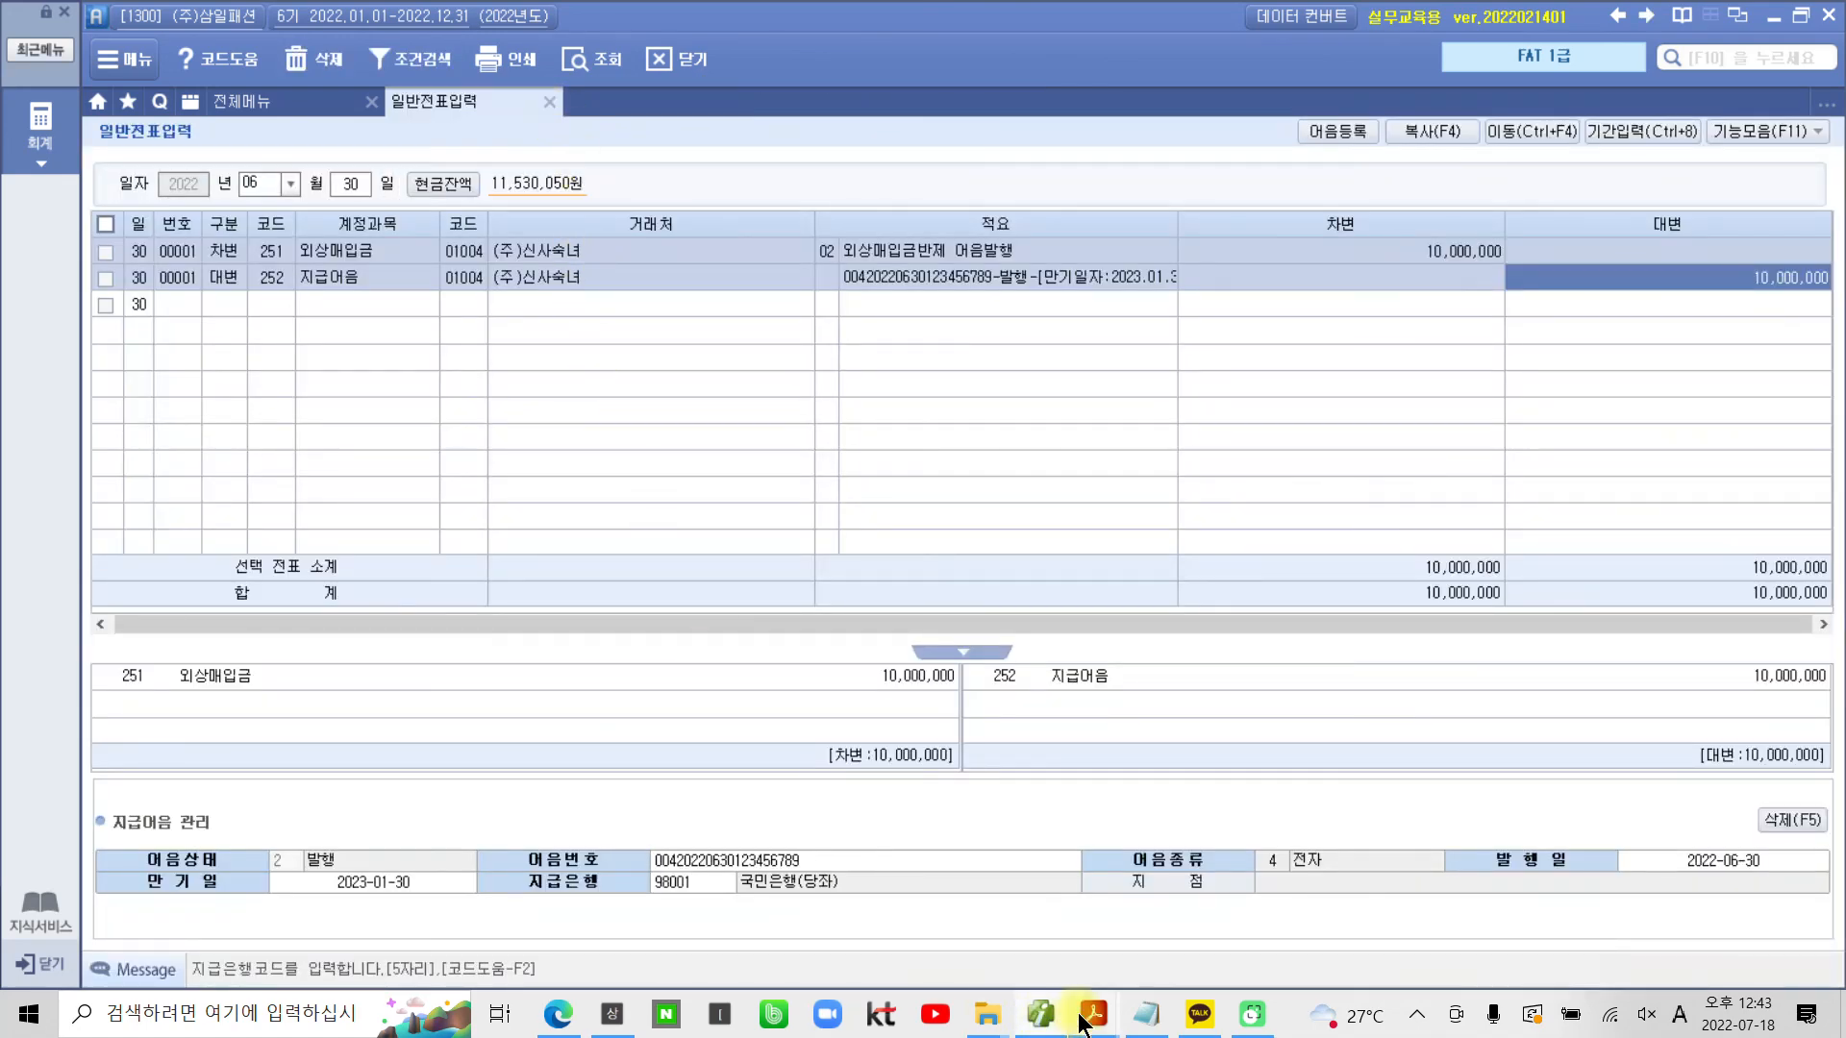
Switch to the textbook PDF in Acrobat Reader and review the 어음 관련 거래 solutions through the 수행 tip on page 175
mouse_move(1086, 1021)
left_click(1077, 971)
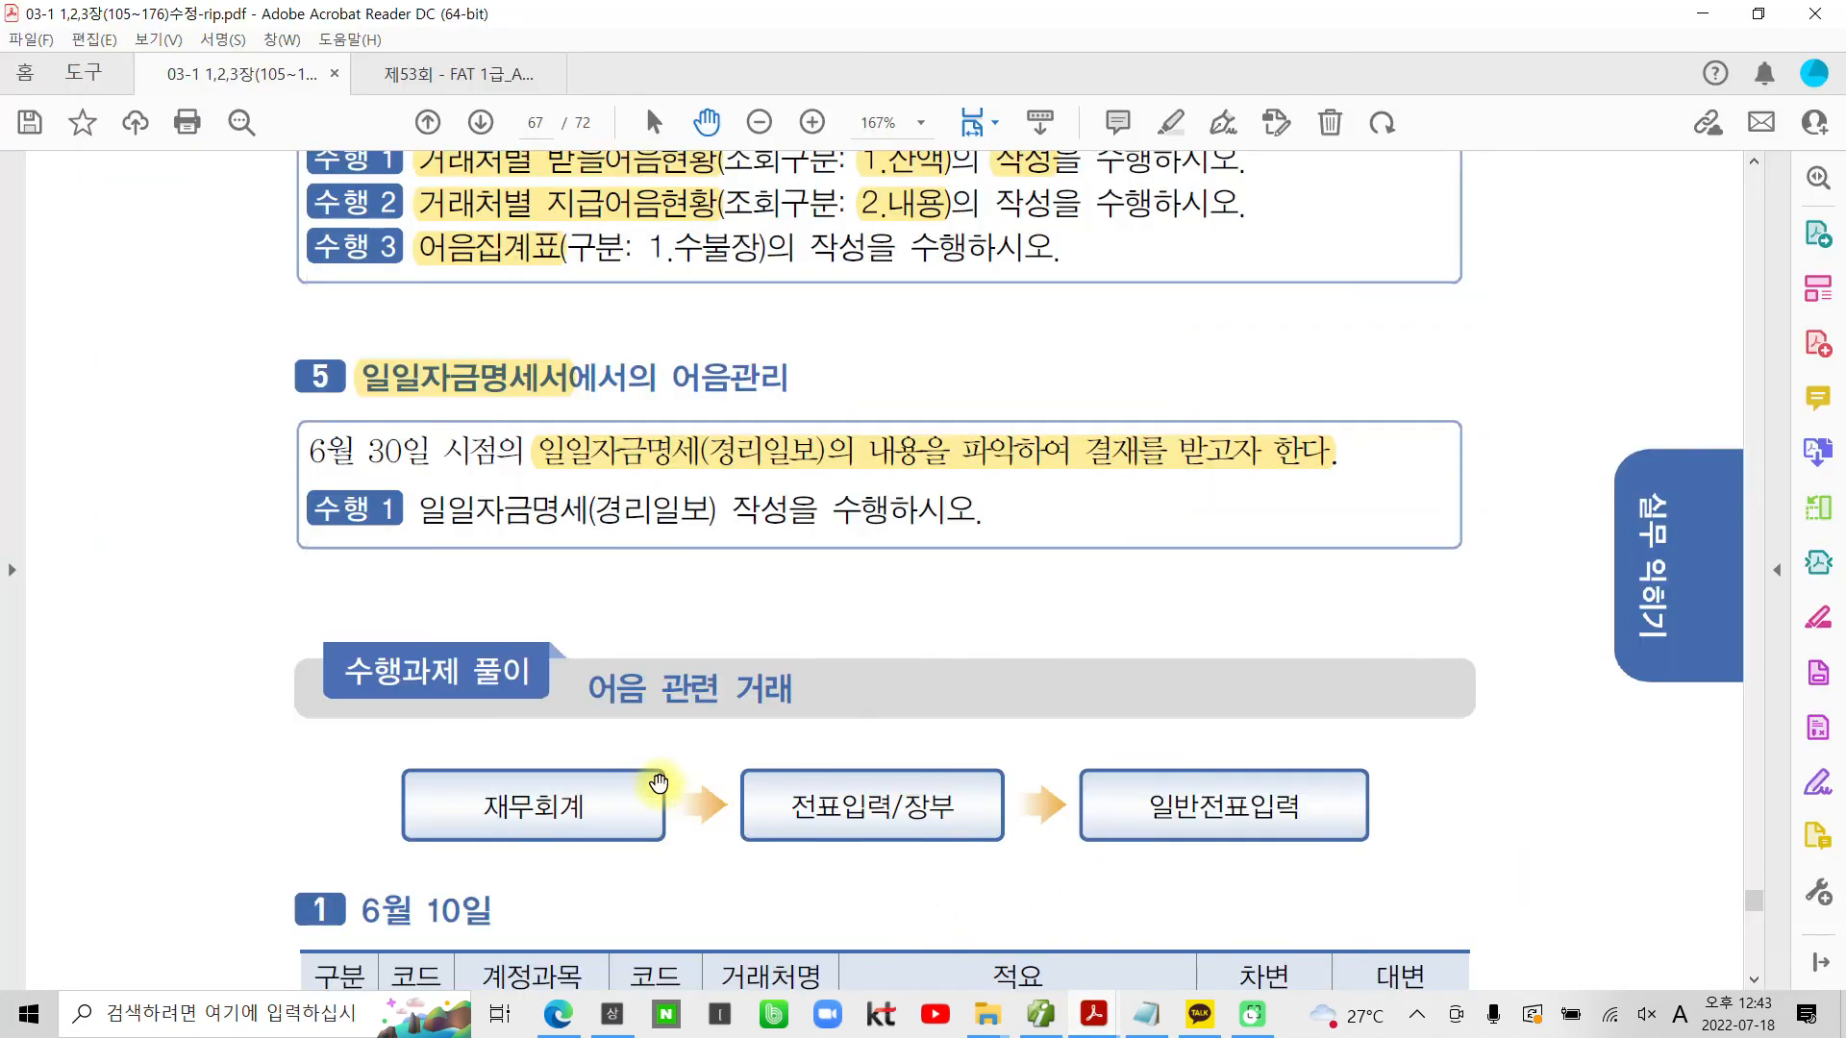
scroll(661, 807, "down", 3)
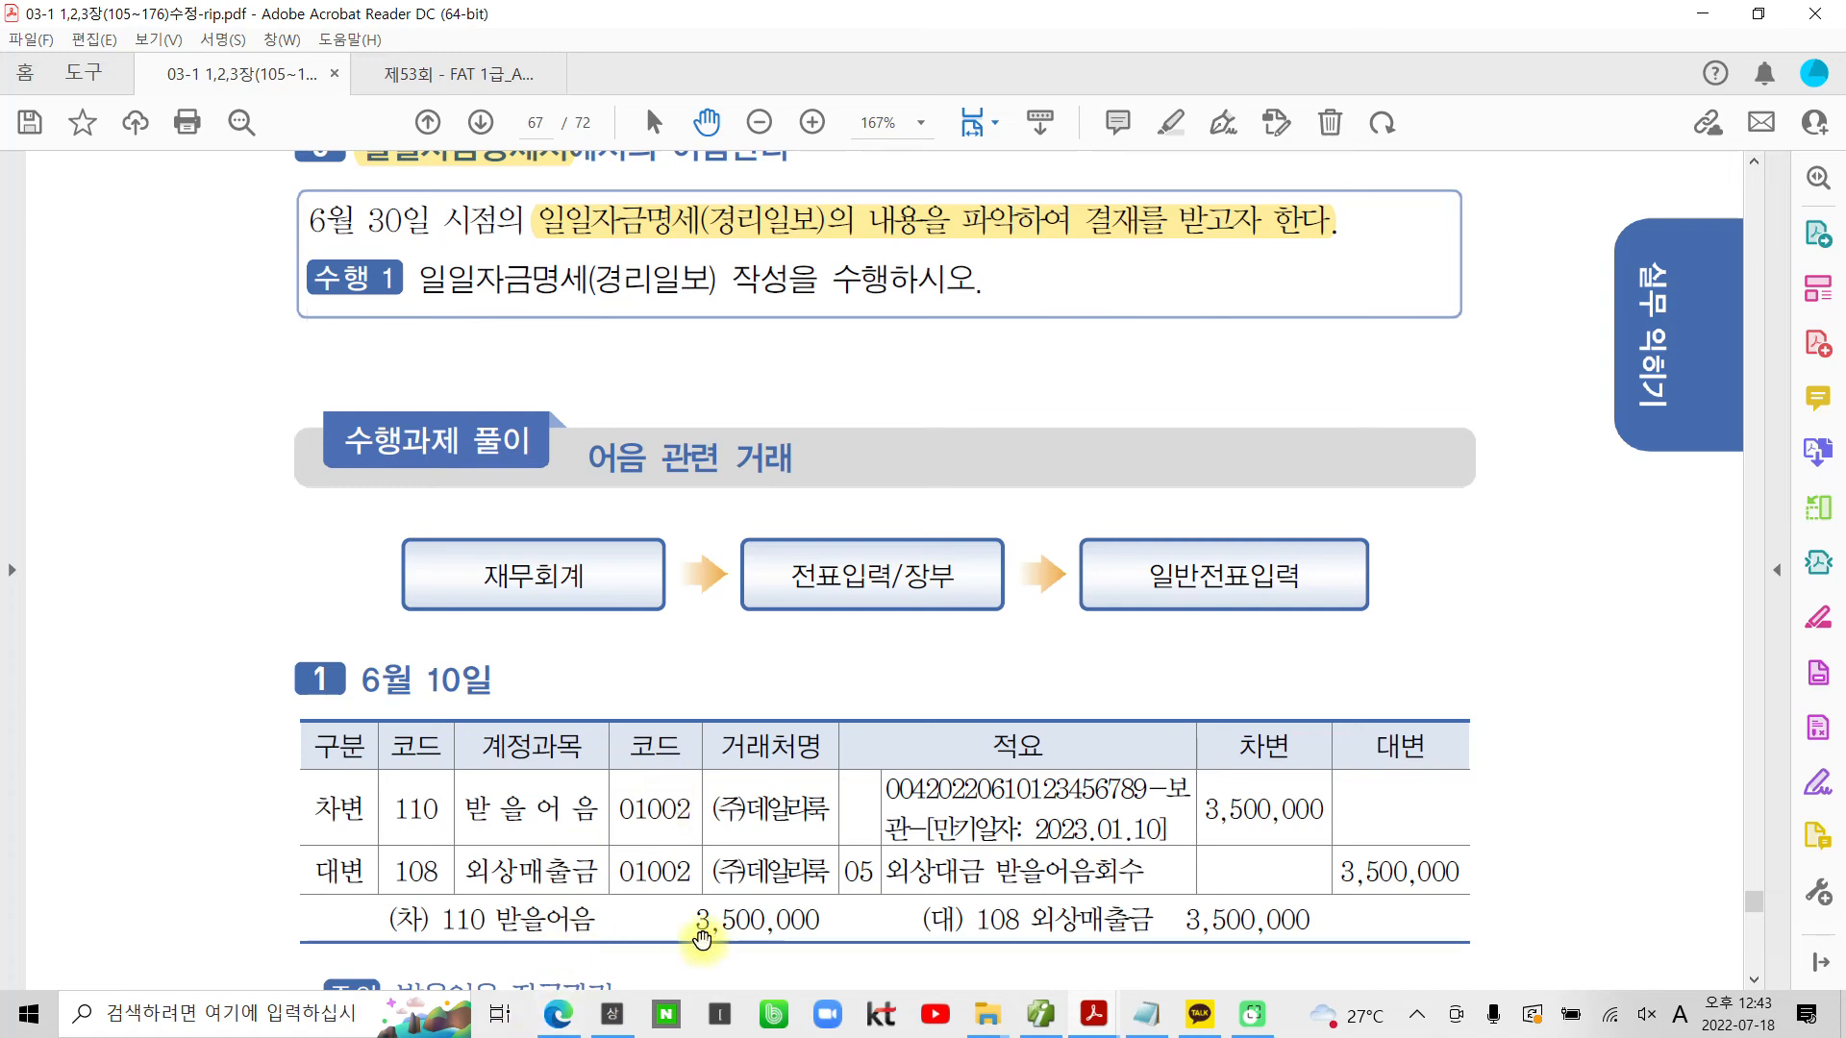
scroll(673, 798, "down", 2)
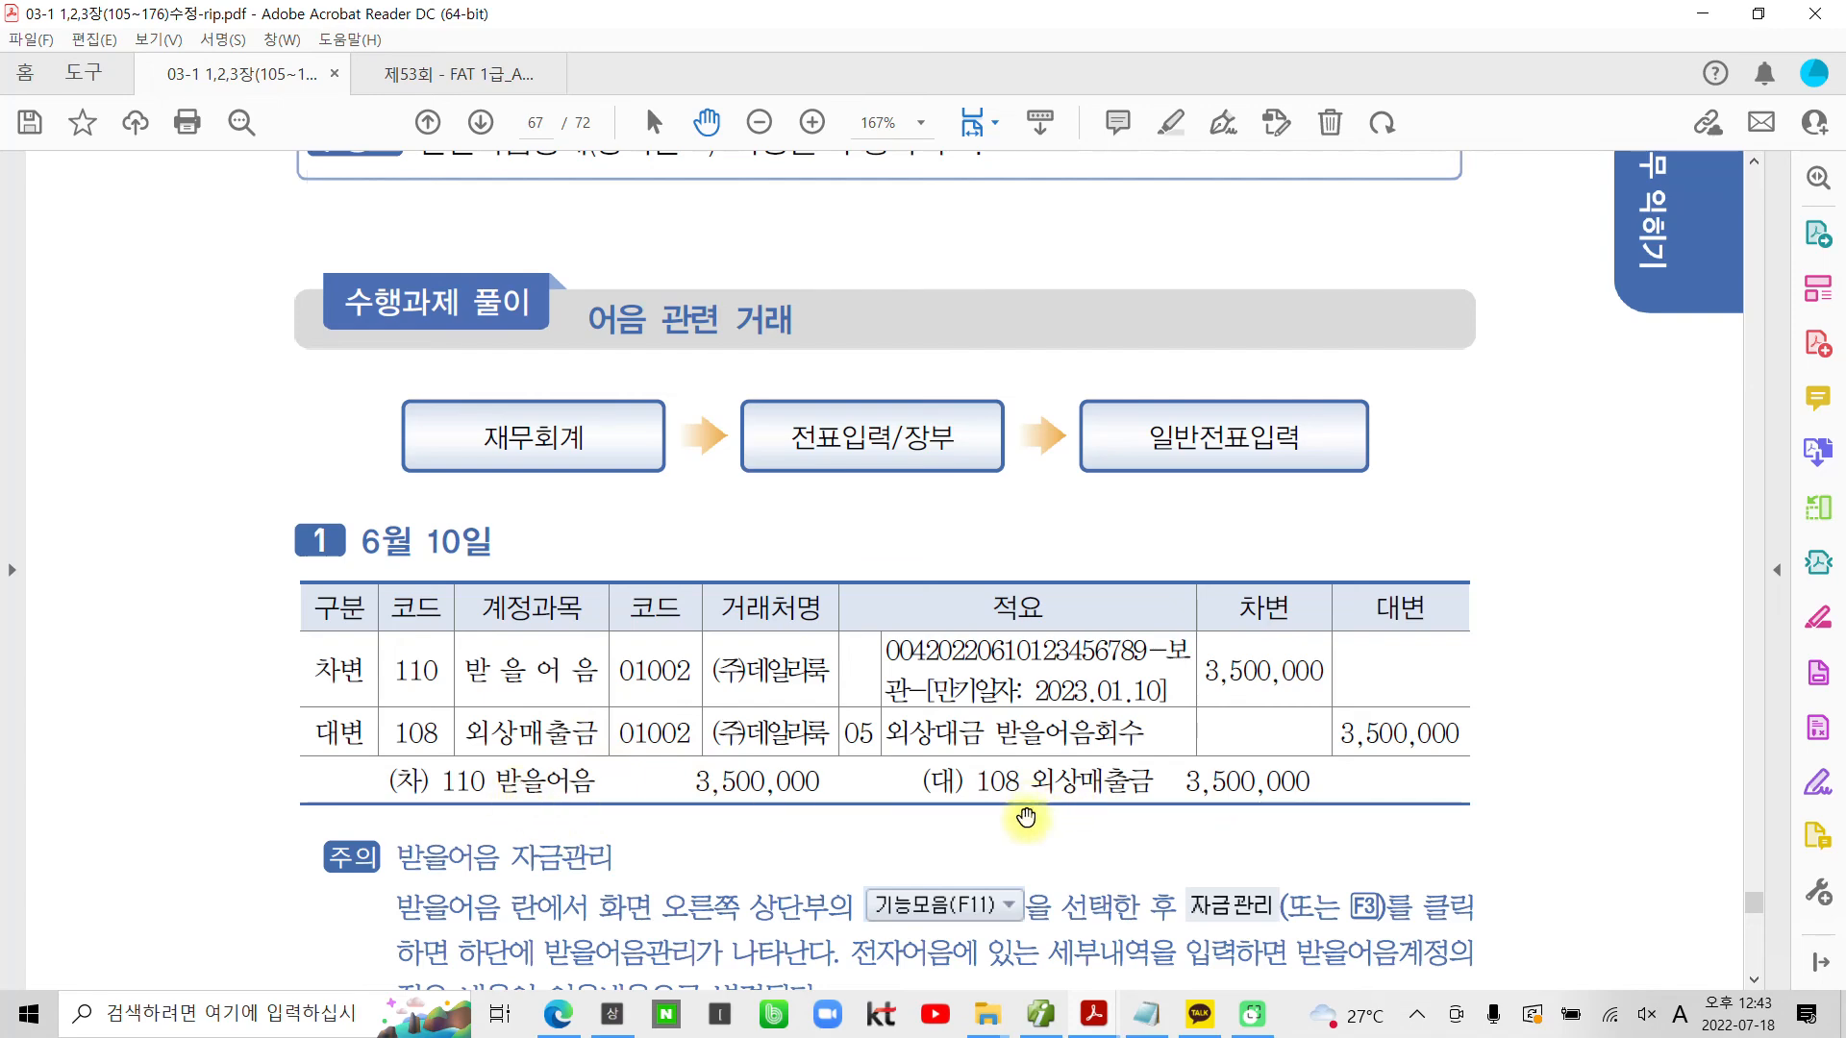
scroll(884, 783, "down", 3)
scroll(835, 808, "down", 2)
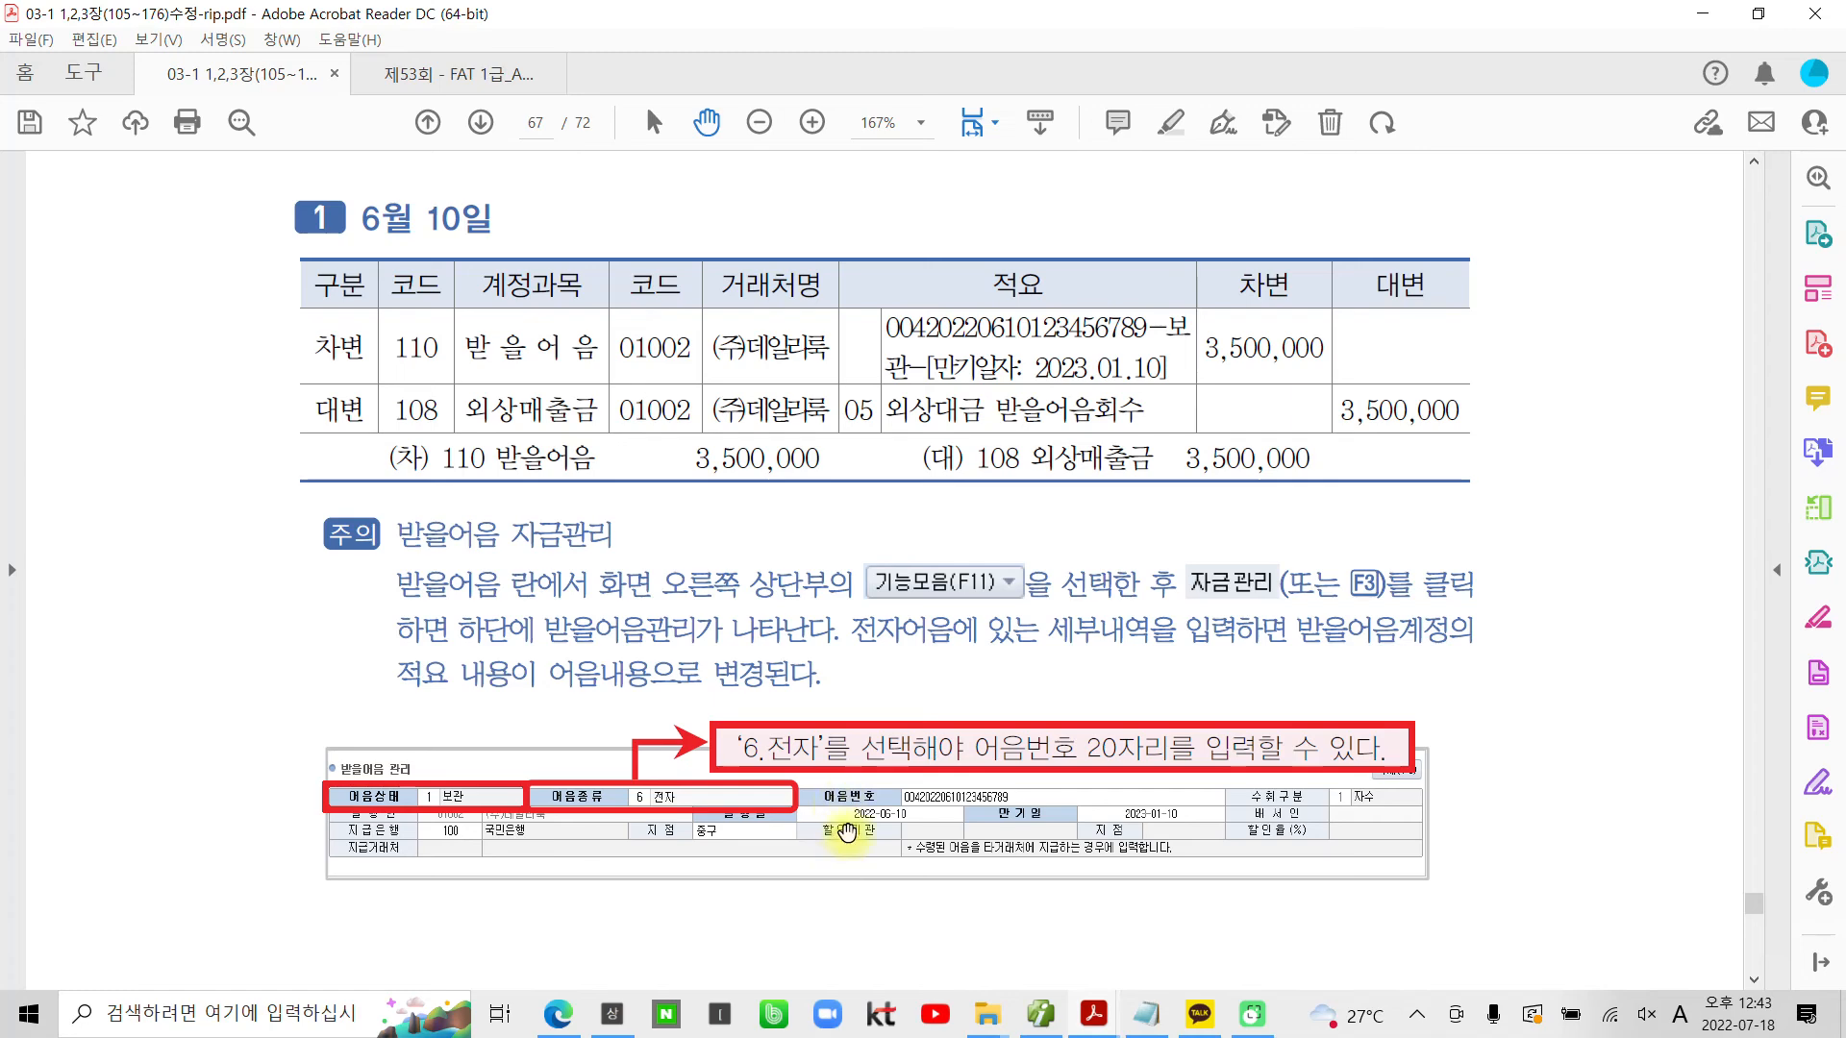
scroll(836, 850, "down", 6)
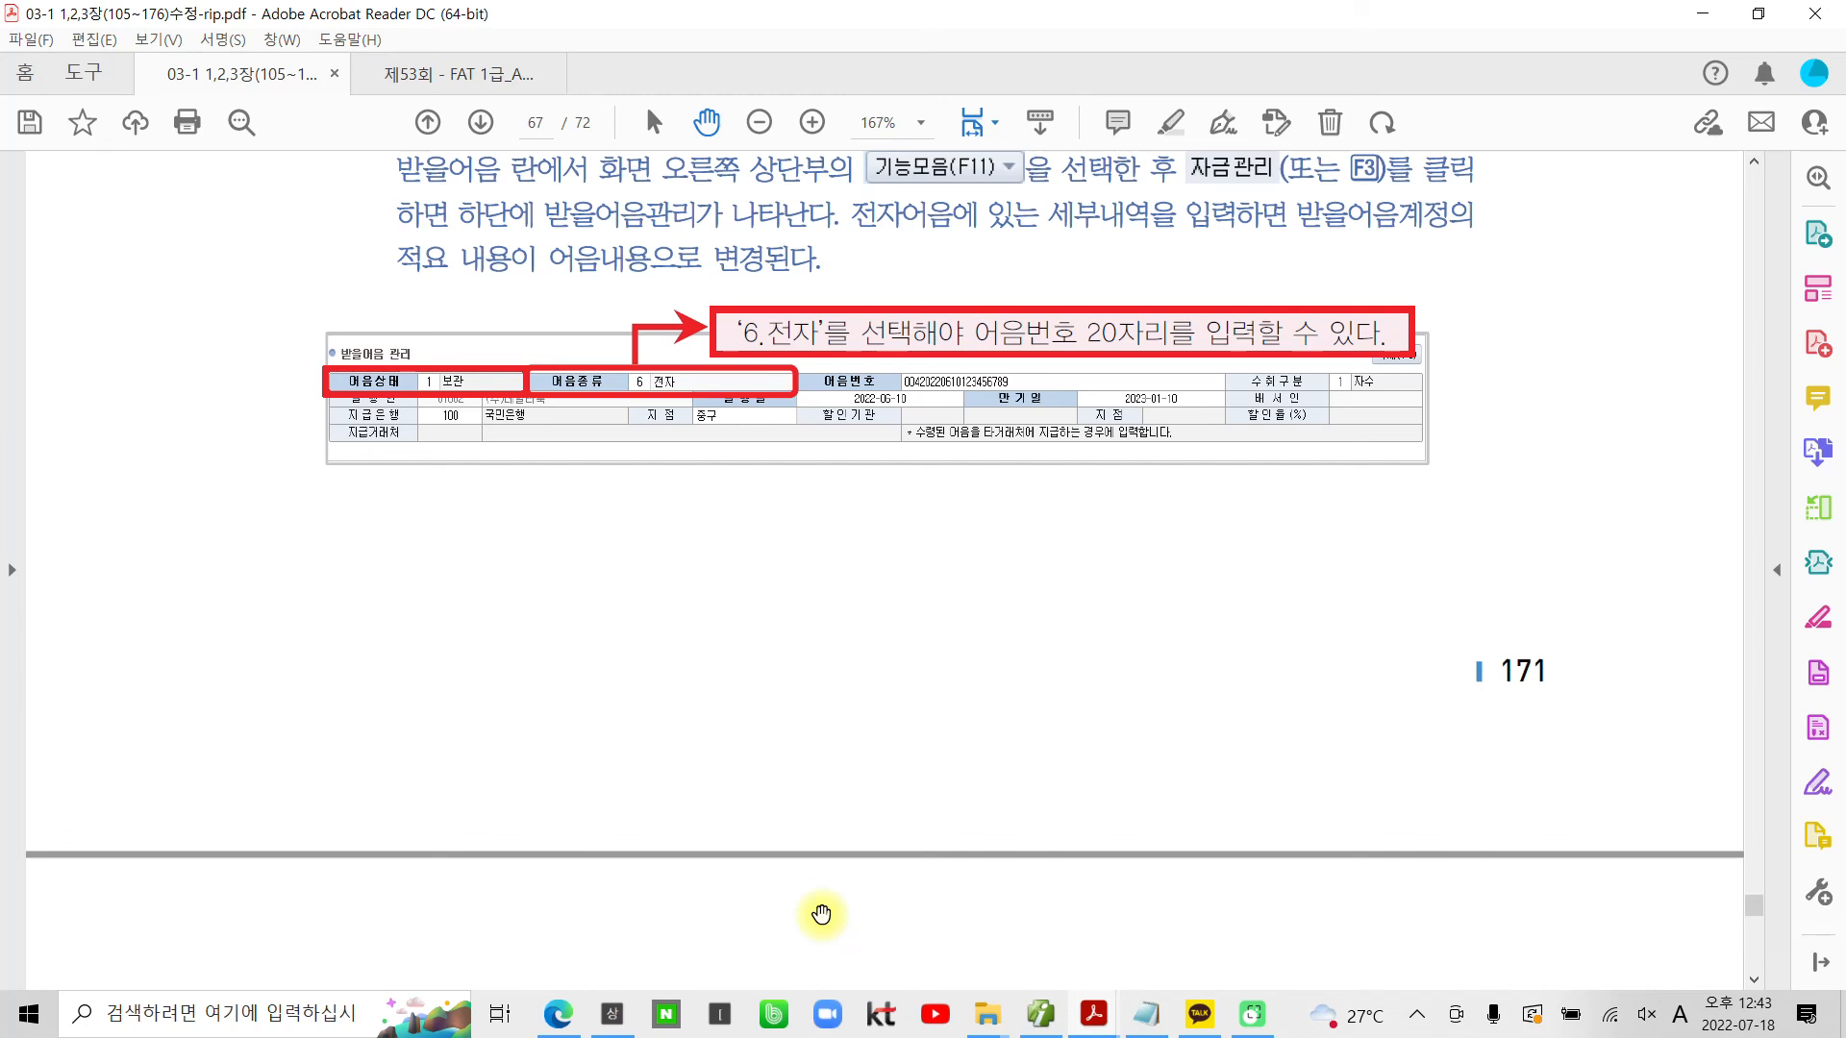
scroll(1083, 667, "down", 3)
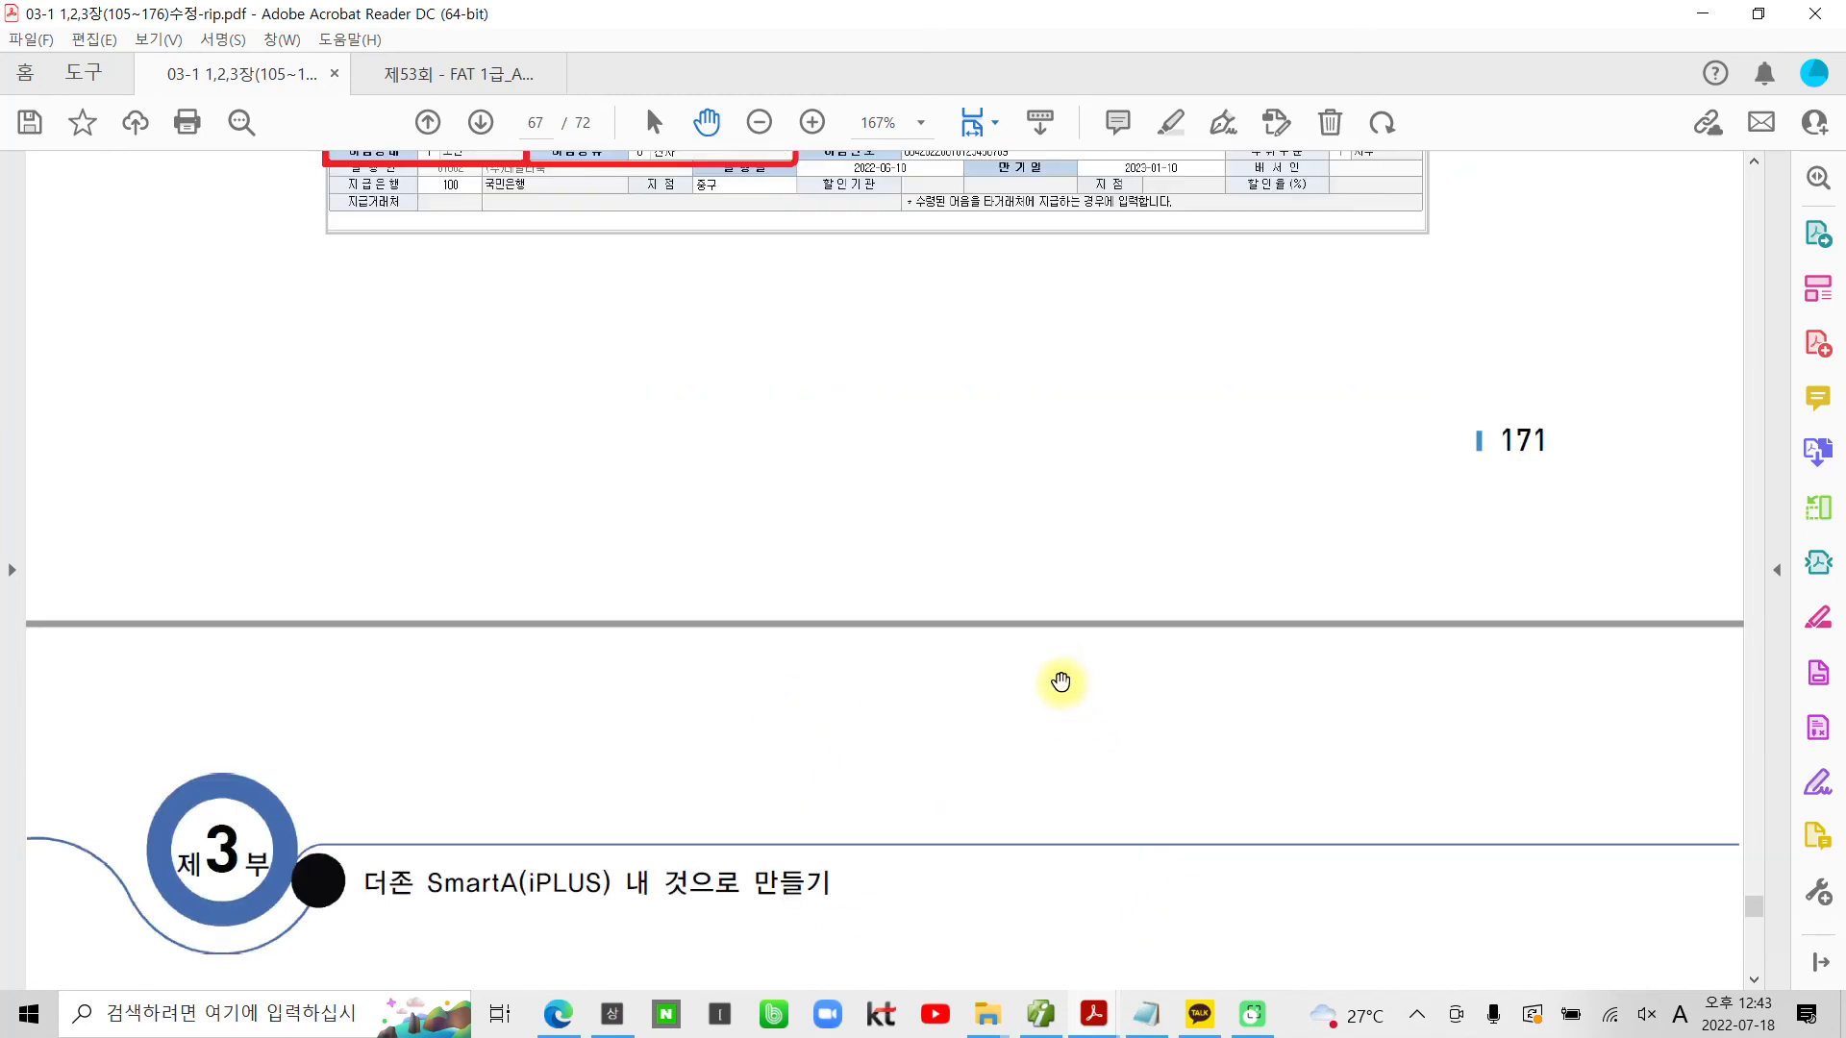
scroll(1060, 681, "down", 7)
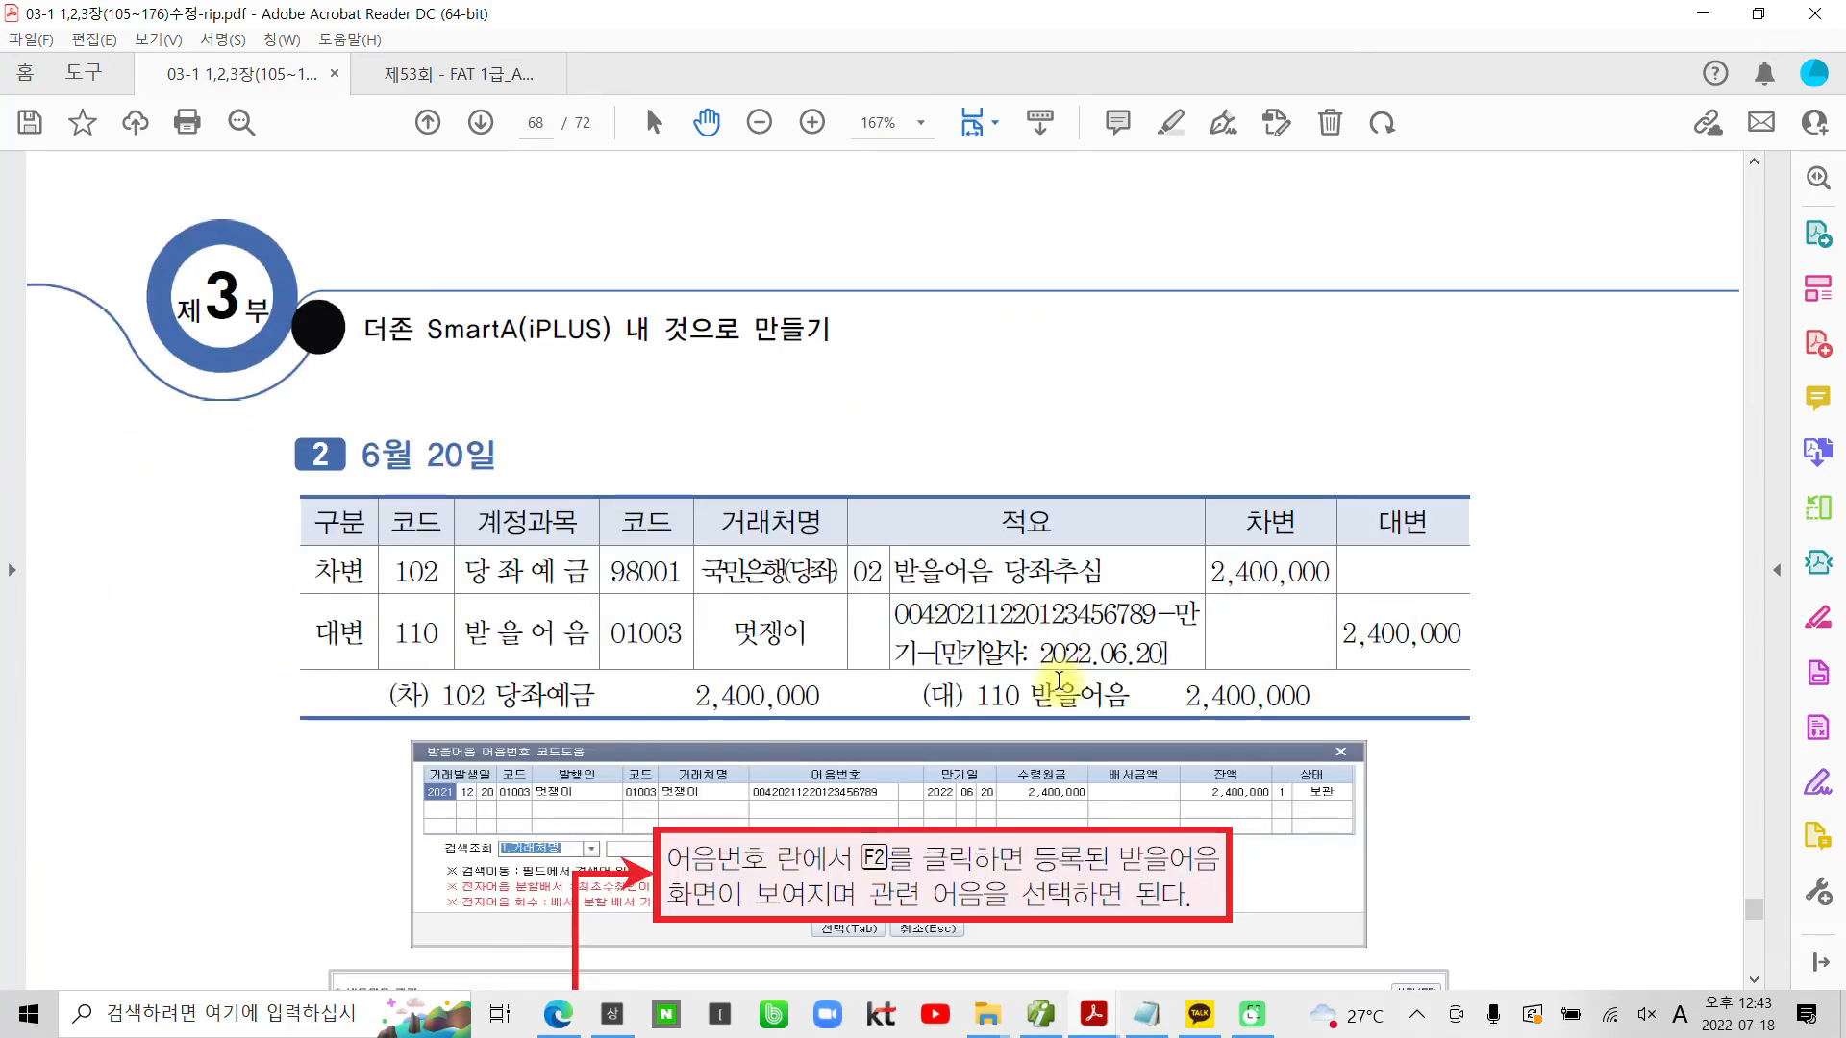
scroll(1059, 681, "down", 12)
scroll(1058, 685, "down", 15)
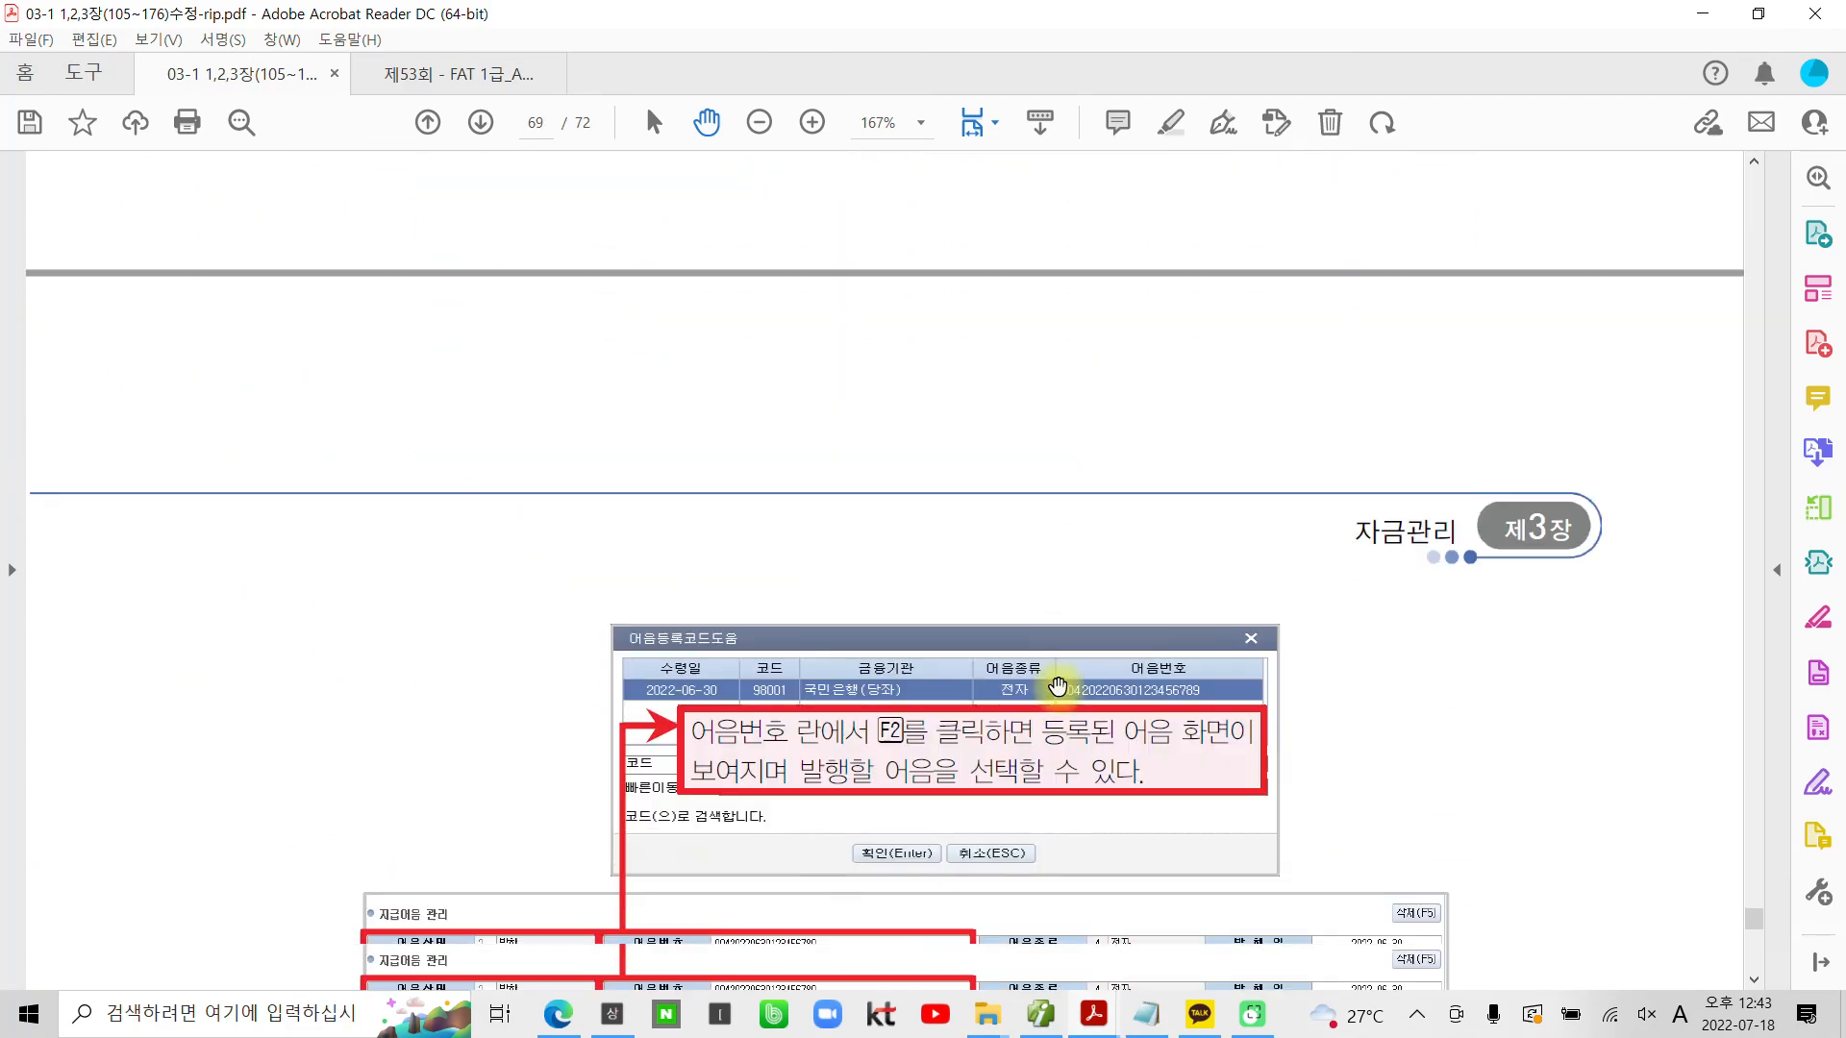
scroll(1057, 685, "down", 16)
scroll(1057, 689, "down", 7)
scroll(1058, 690, "down", 17)
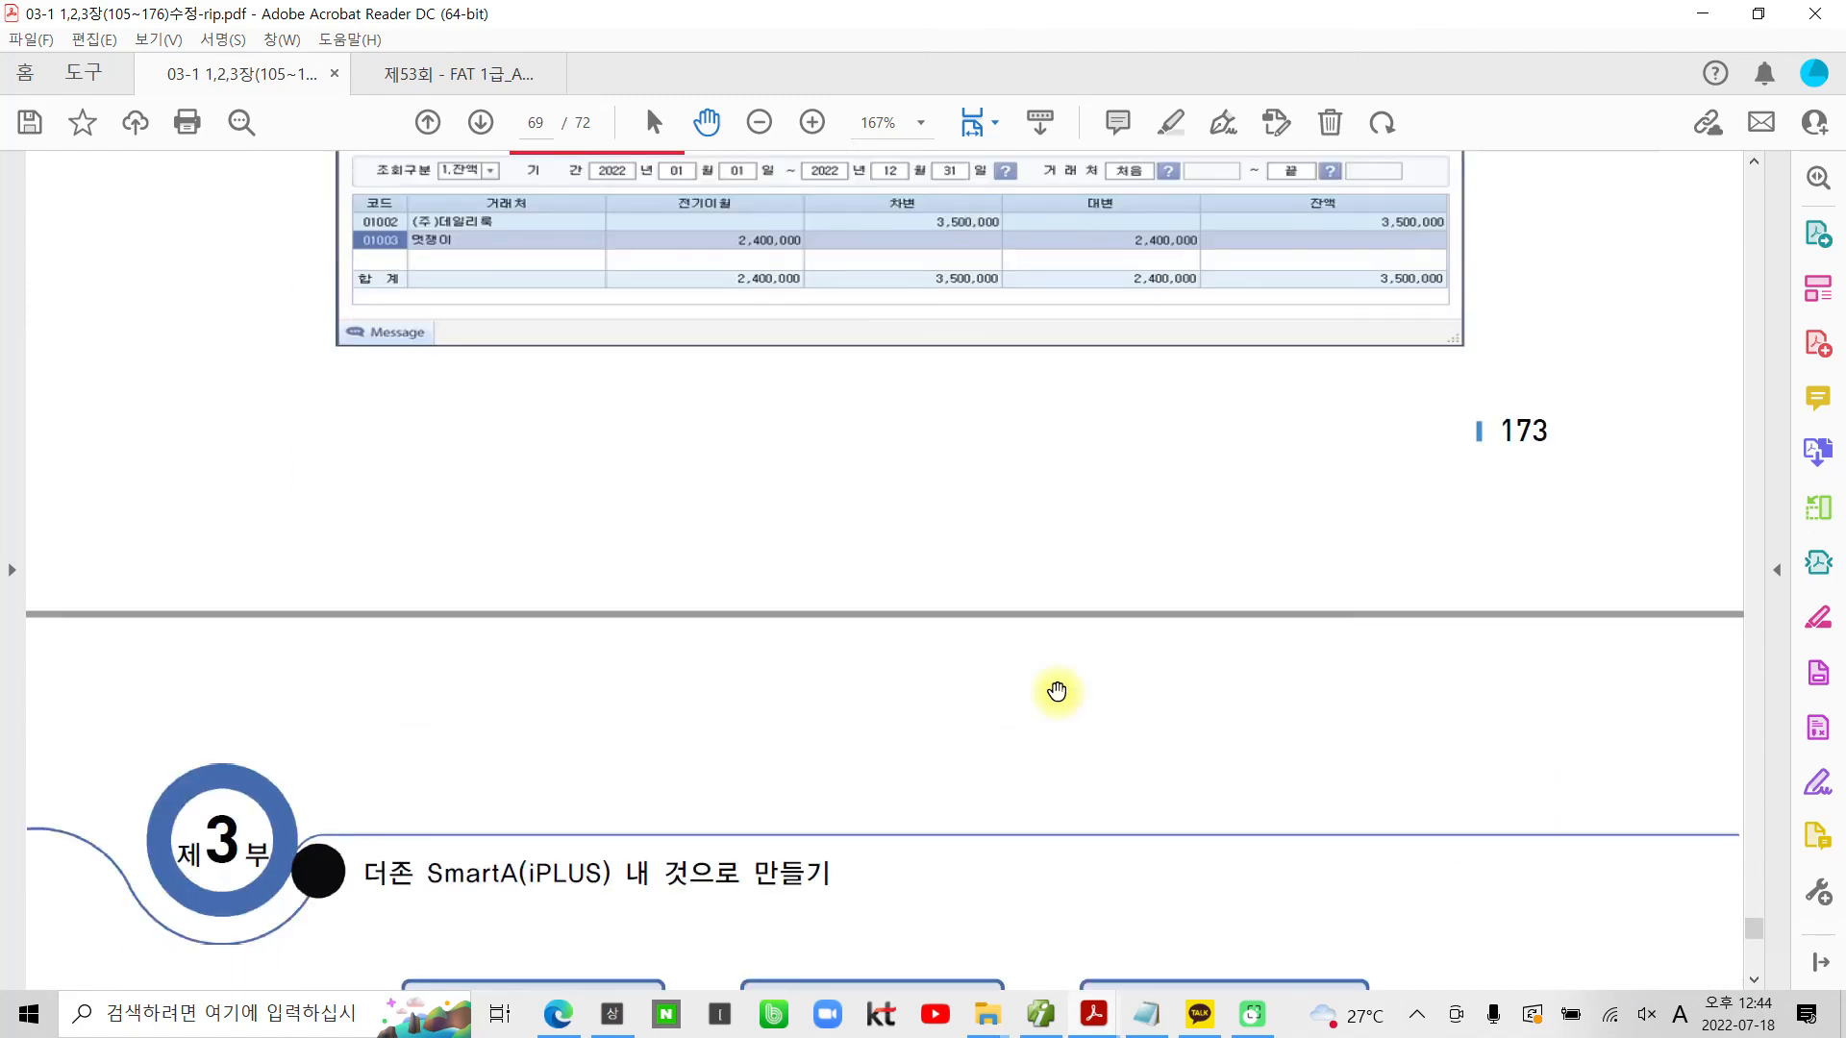
scroll(1057, 692, "down", 14)
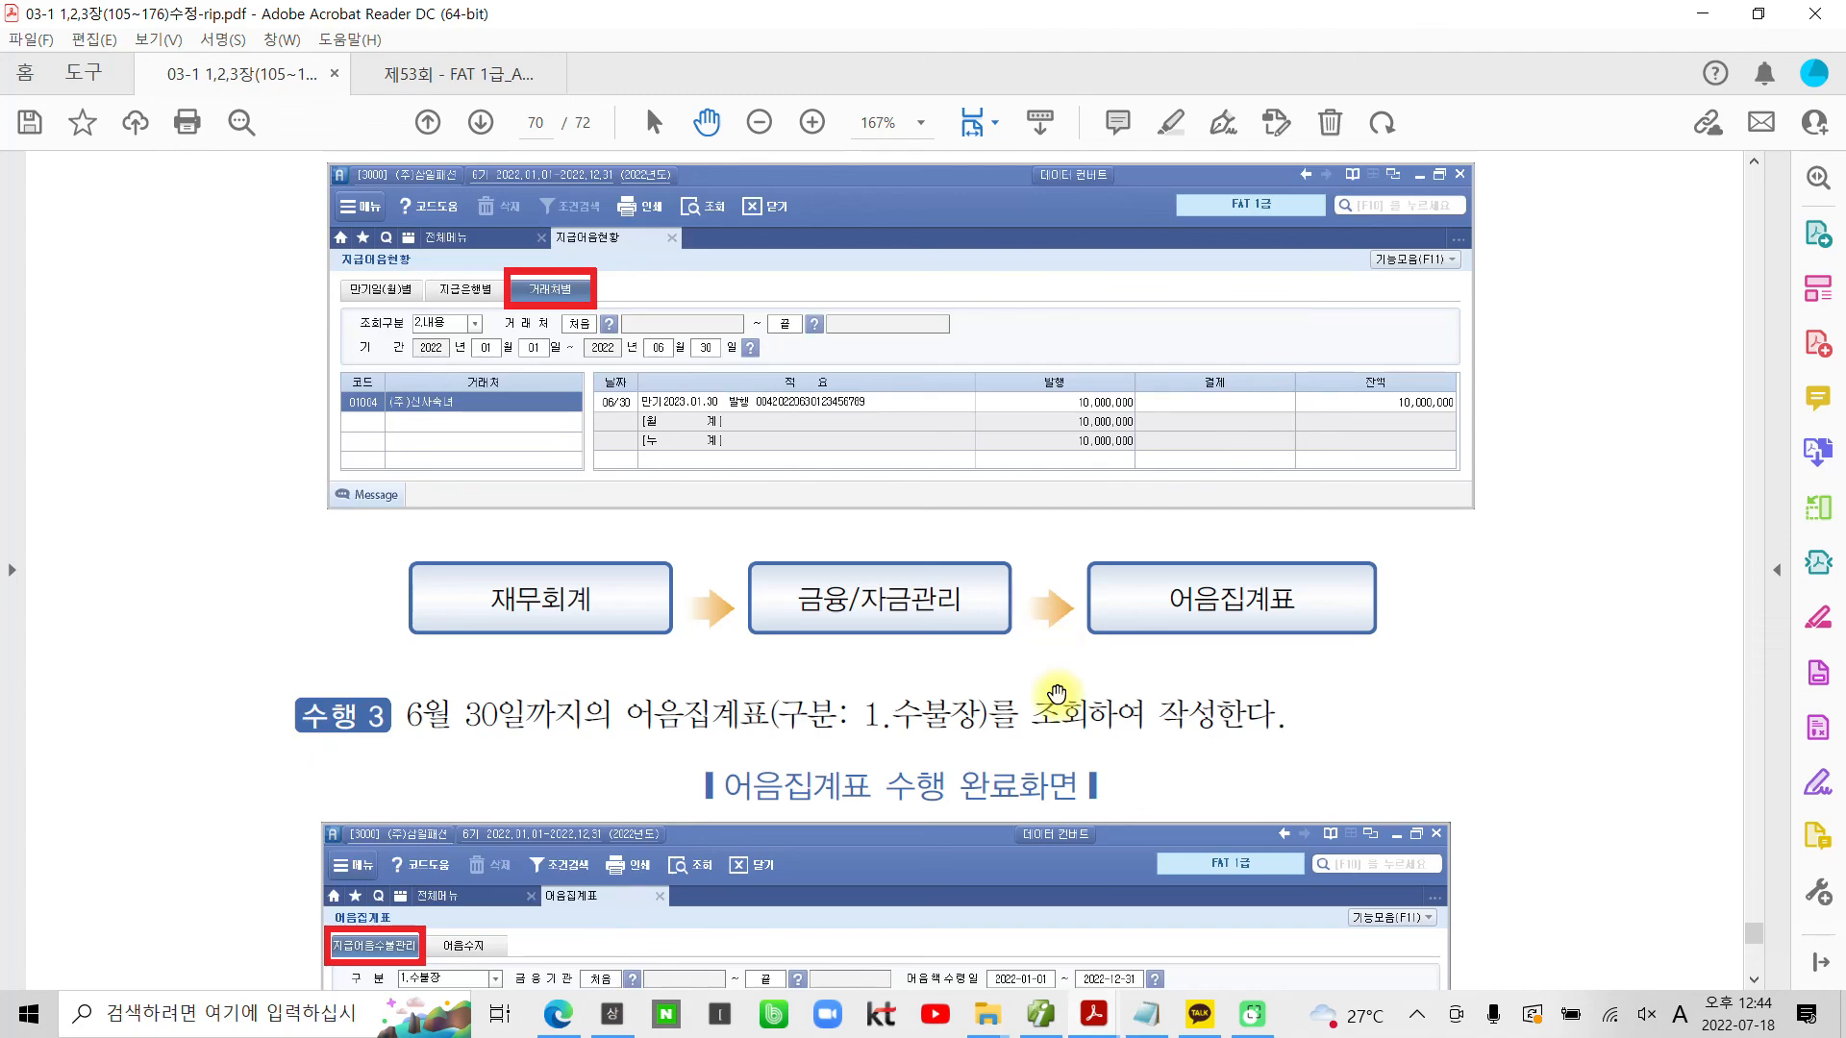
scroll(1055, 703, "down", 20)
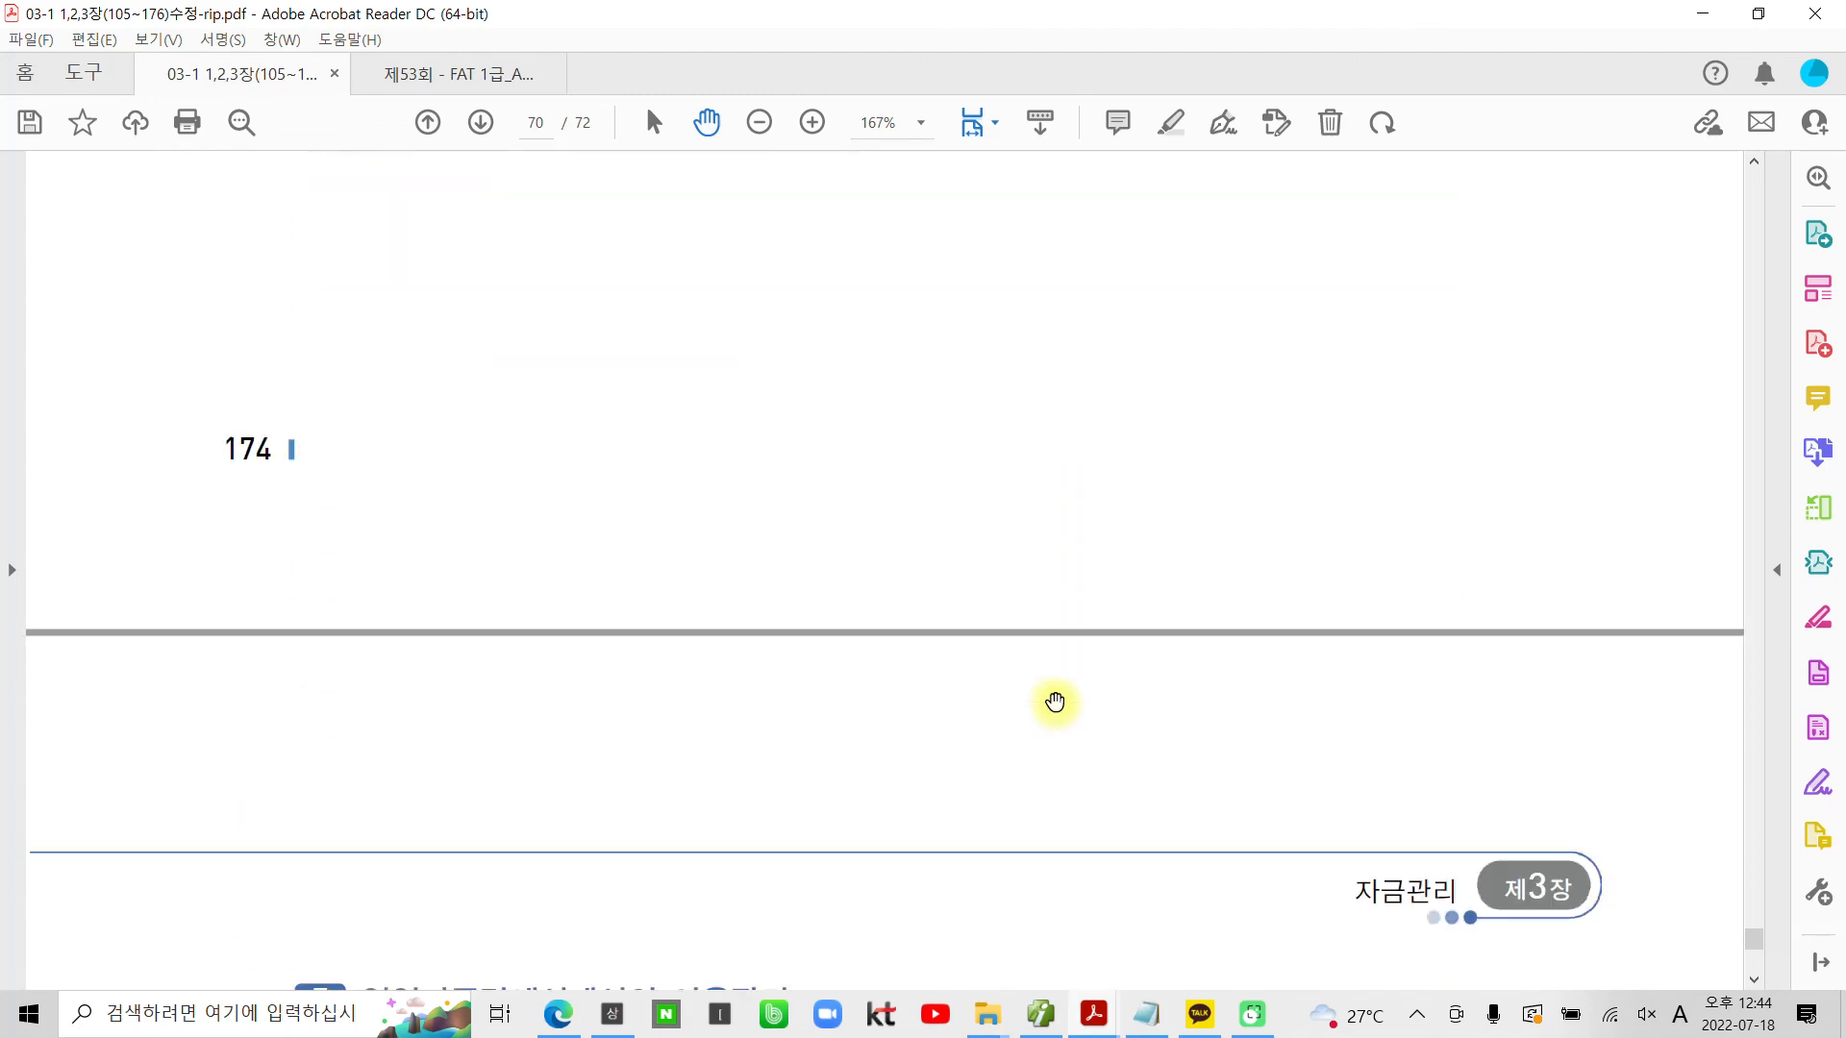
scroll(1056, 699, "down", 12)
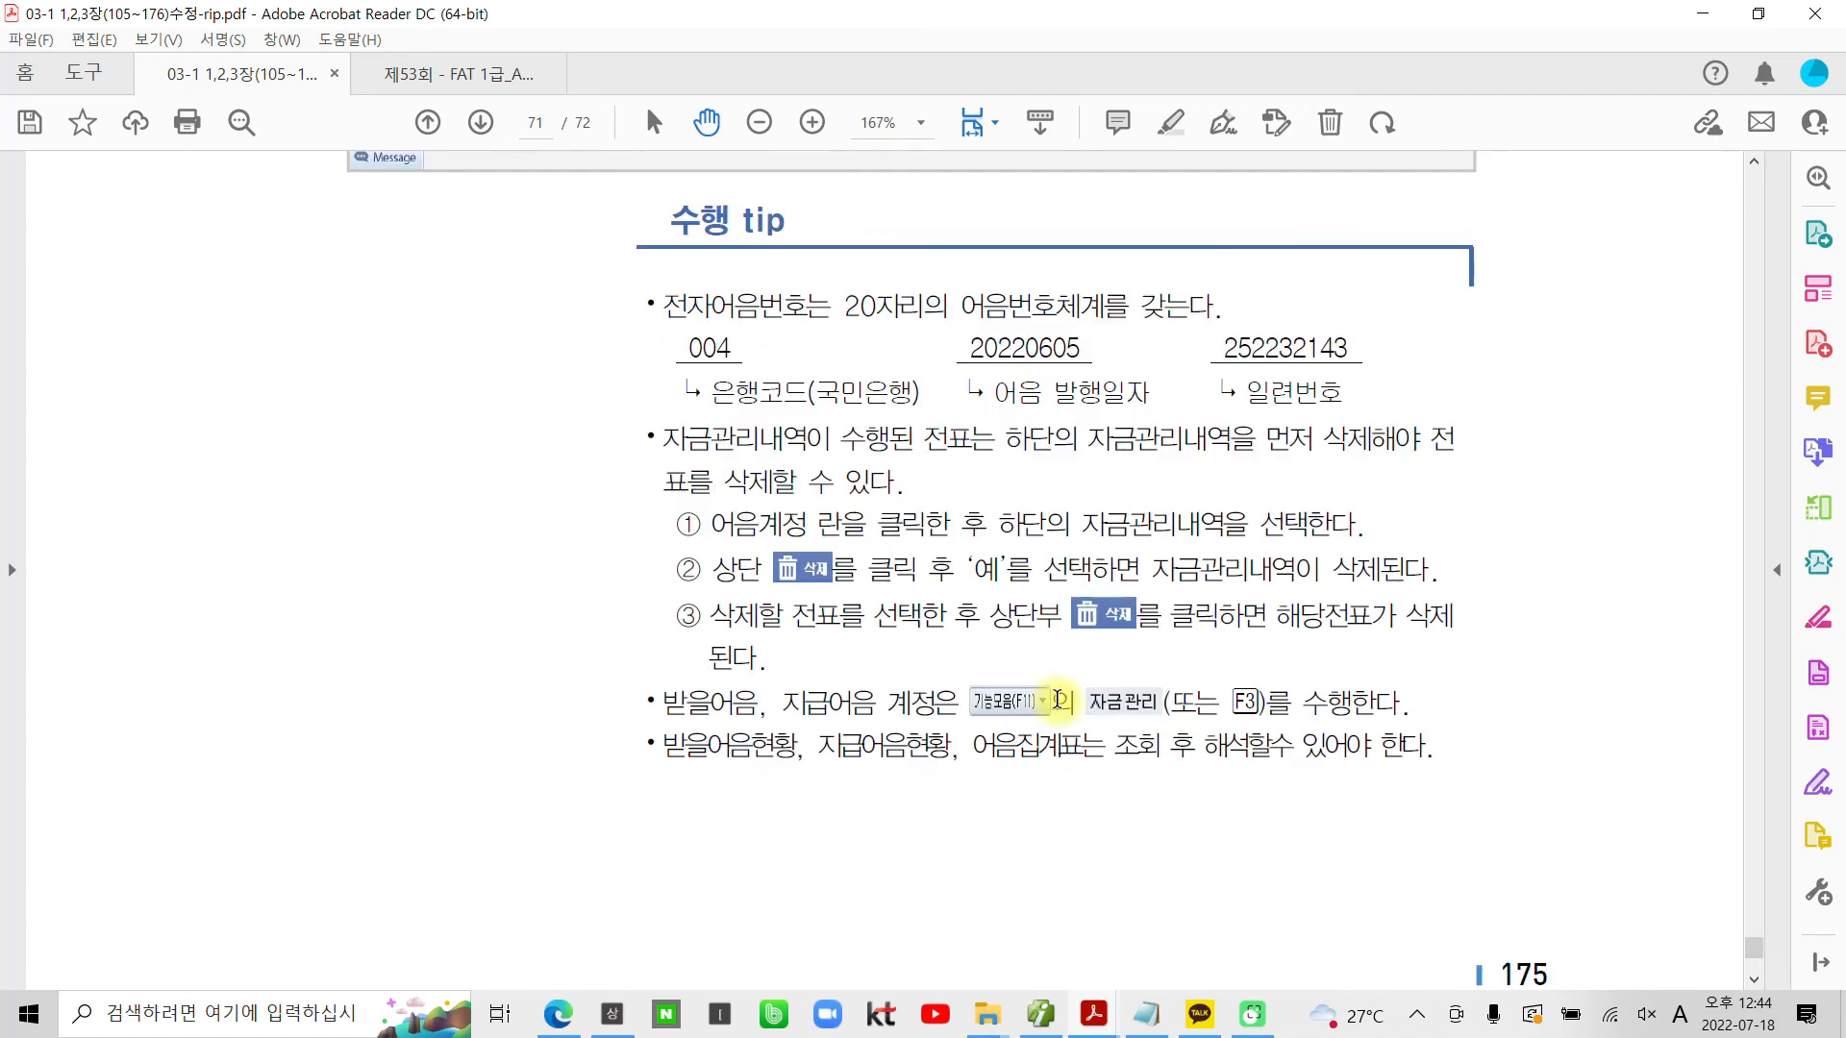
Box 전자어음번호 in the 수행 tip and underline 20자리 and the example's bank code, issue date and serial number
scroll(1056, 700, "down", 1)
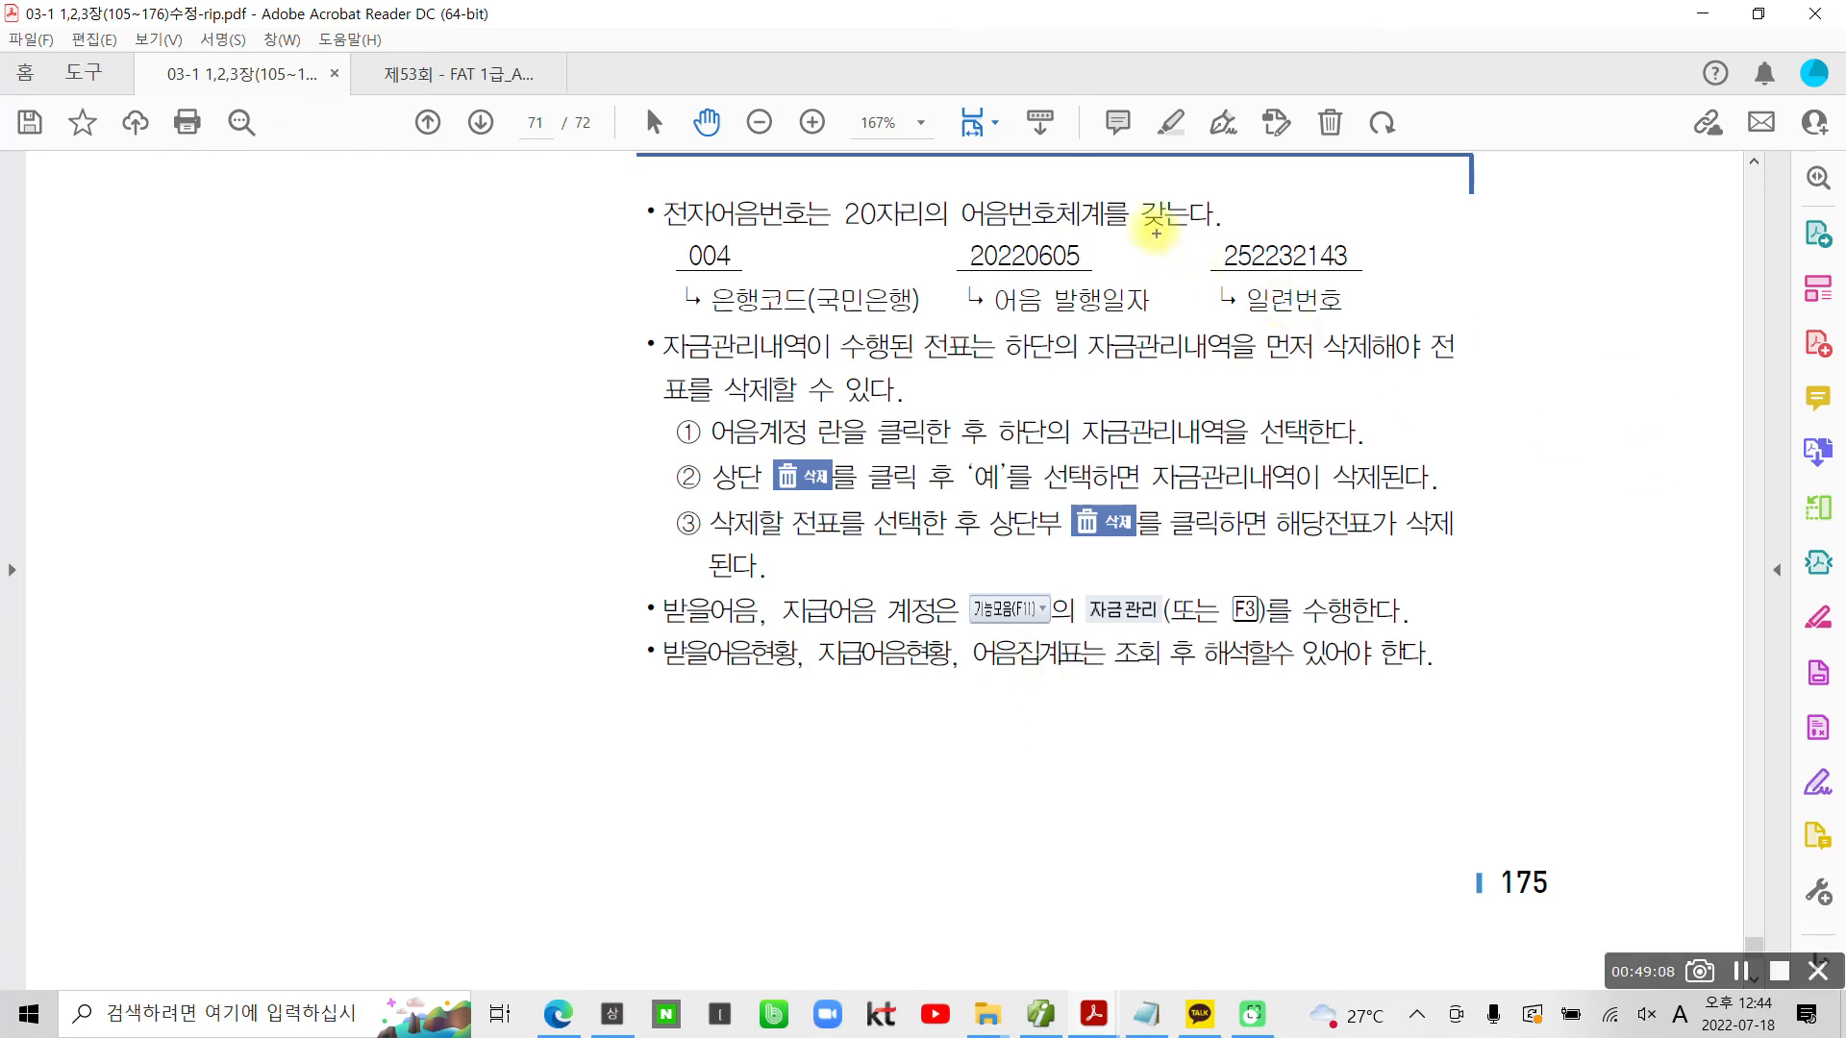
mouse_move(642, 185)
left_mouse_down()
mouse_move(784, 236)
mouse_move(902, 231)
left_mouse_up()
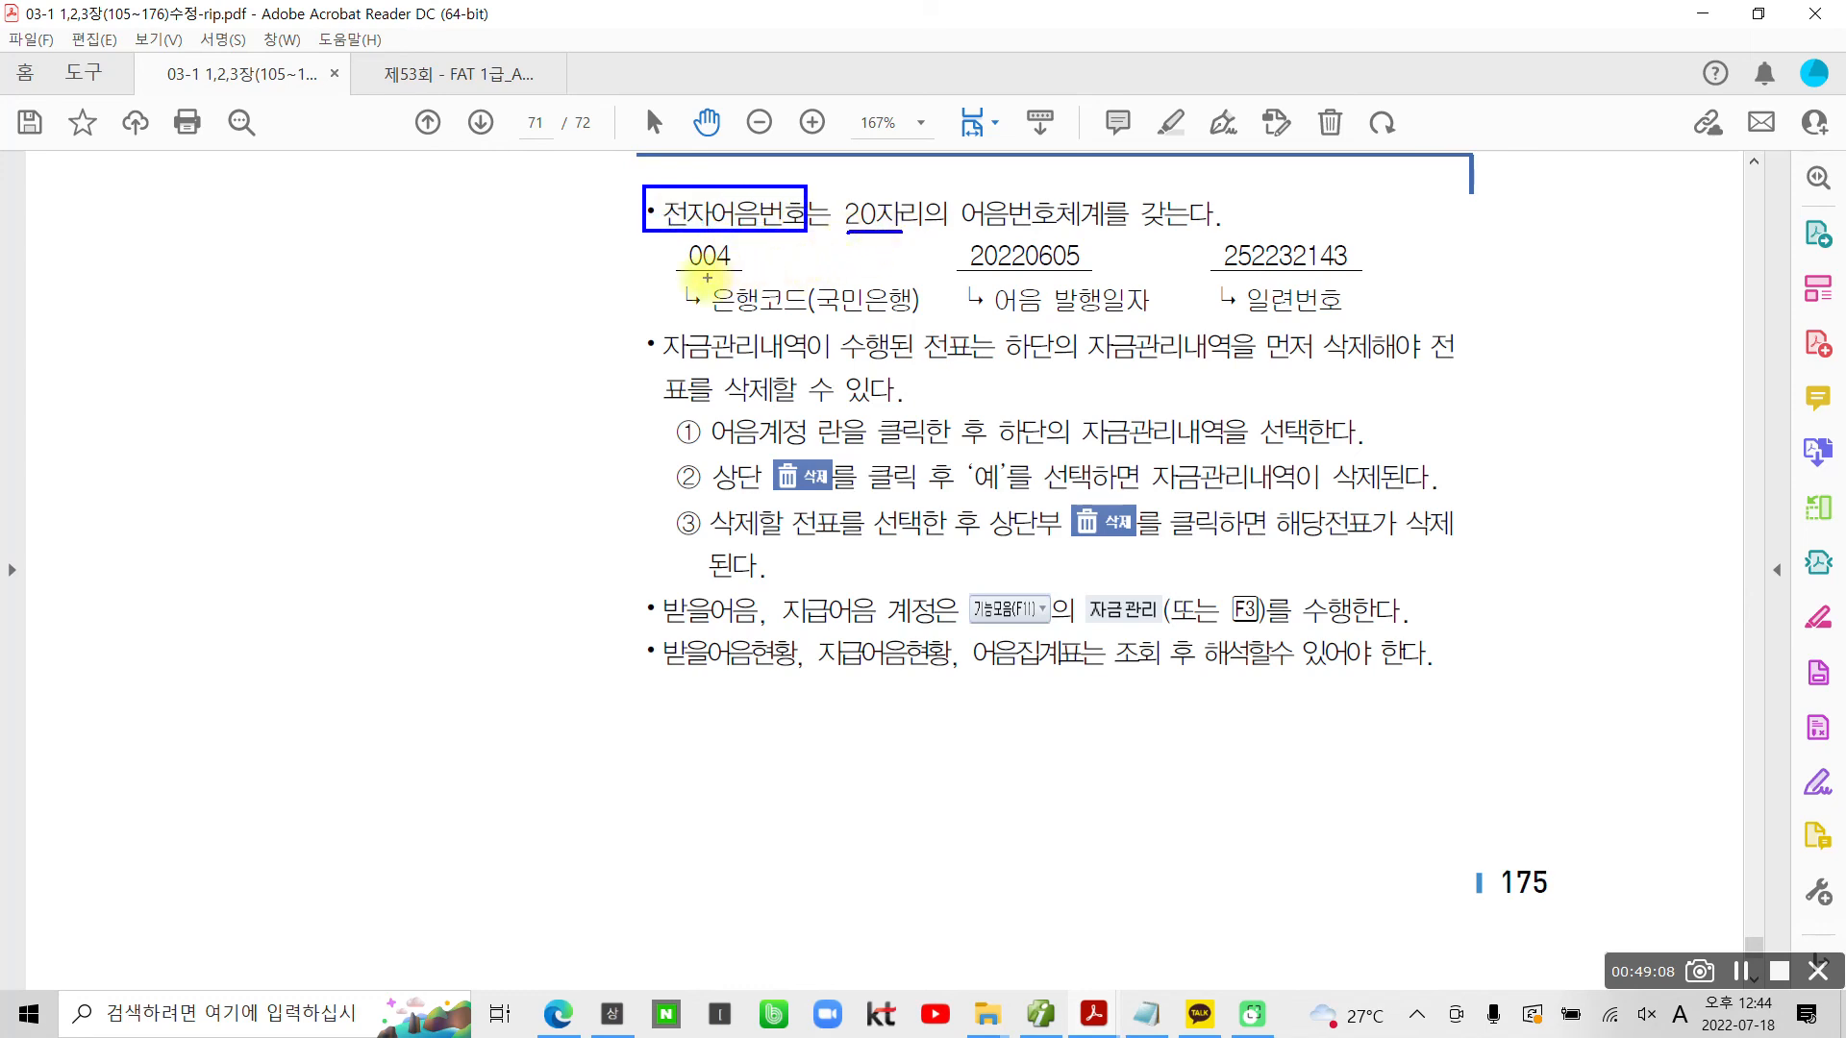
left_click_drag(675, 266, 748, 267)
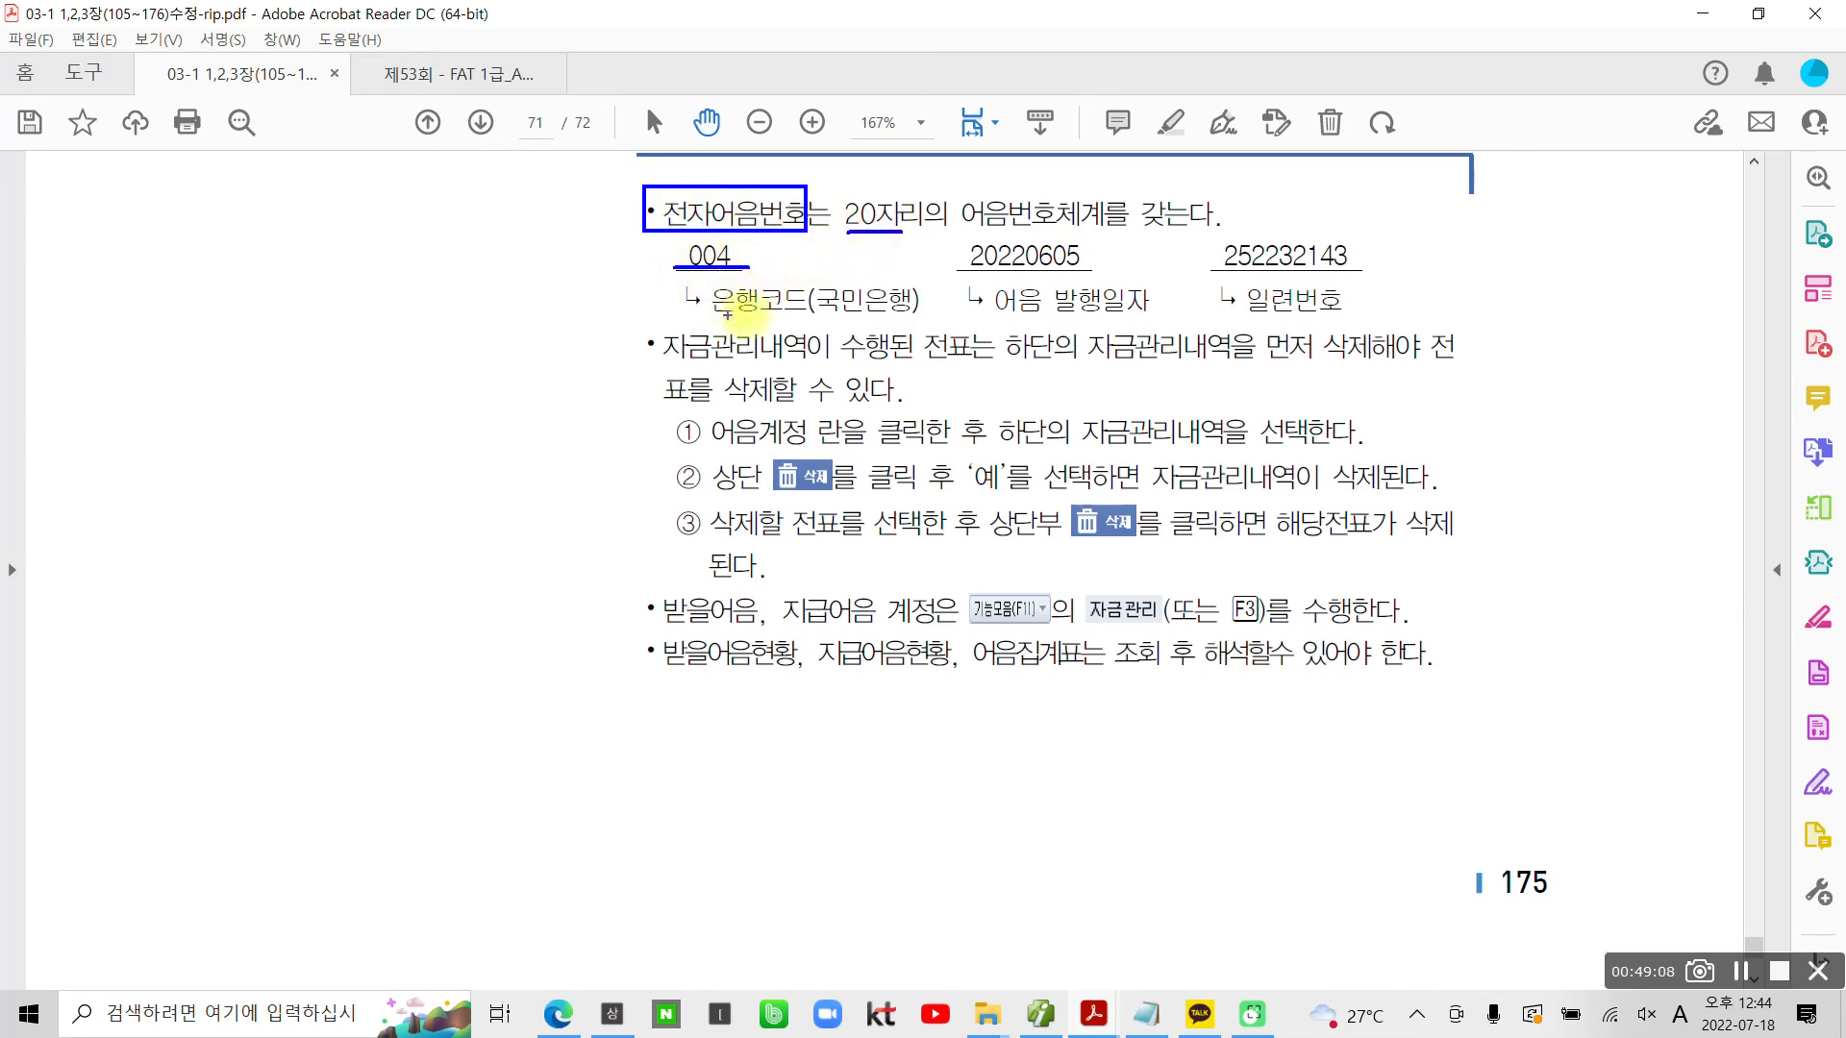
left_click_drag(955, 272, 1098, 272)
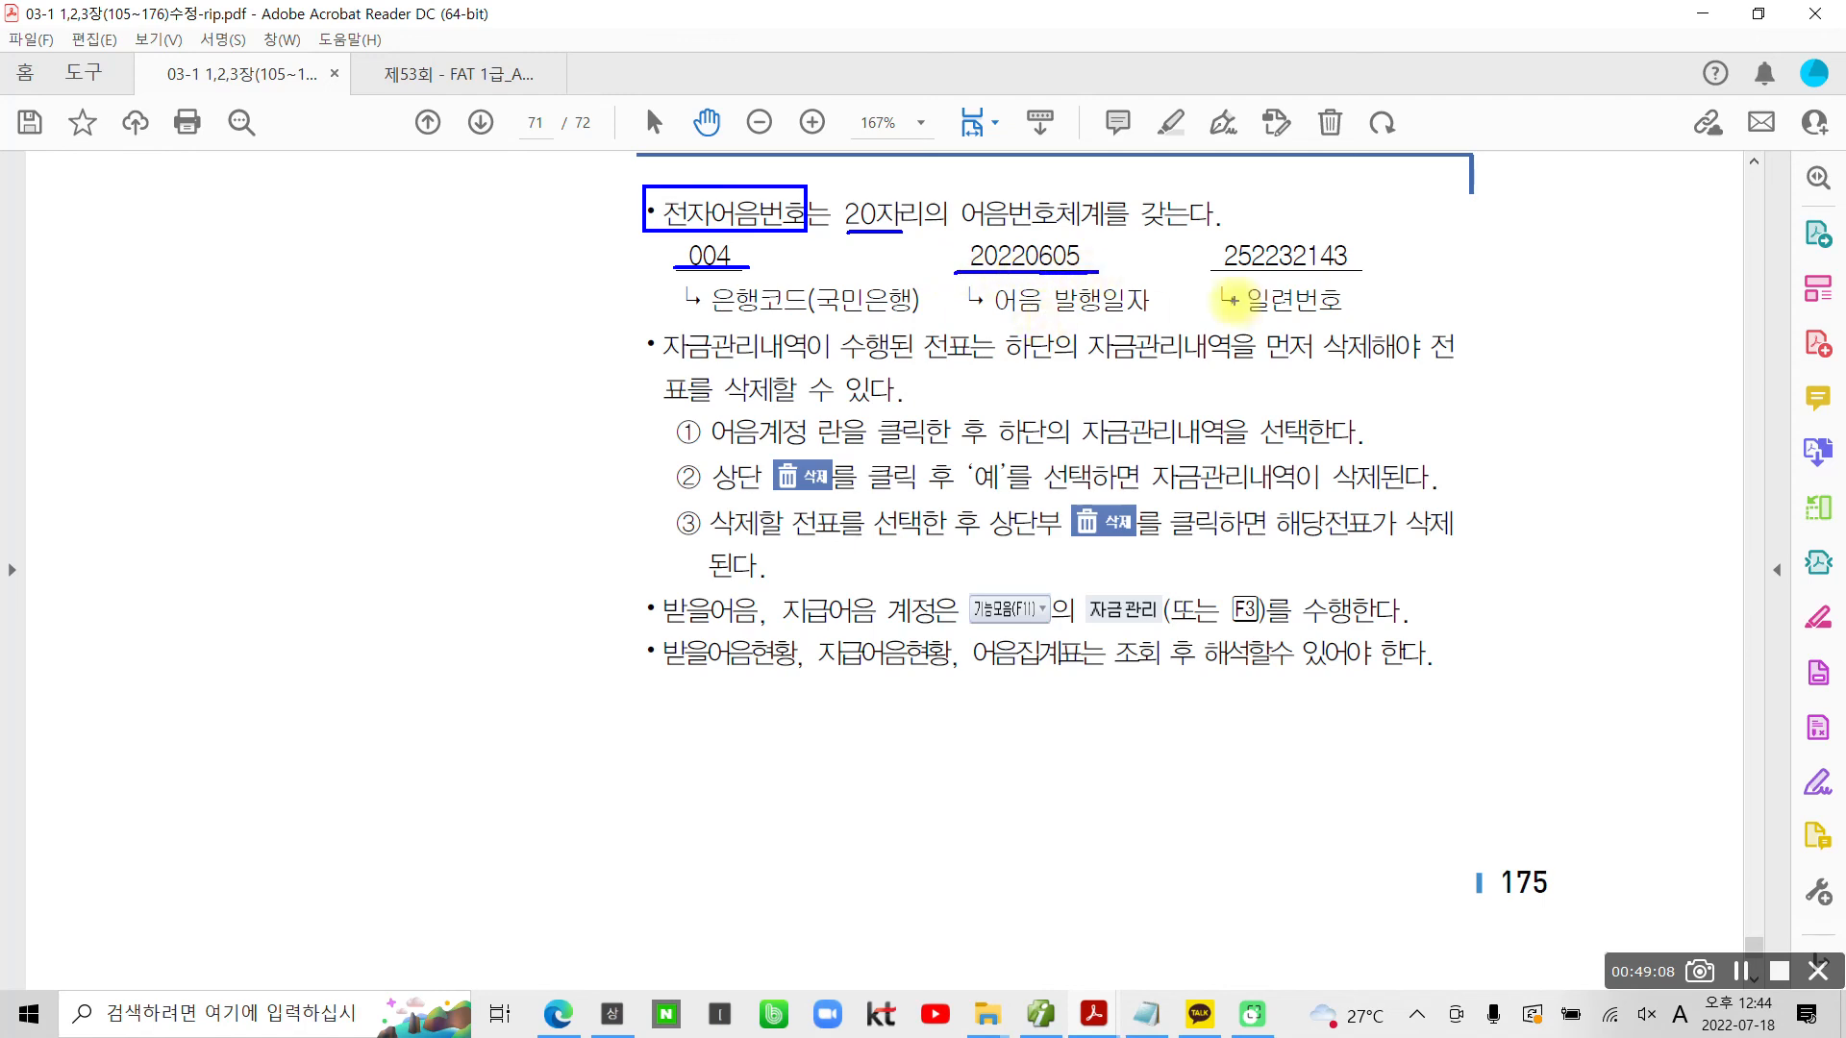
left_click_drag(1214, 272, 1346, 272)
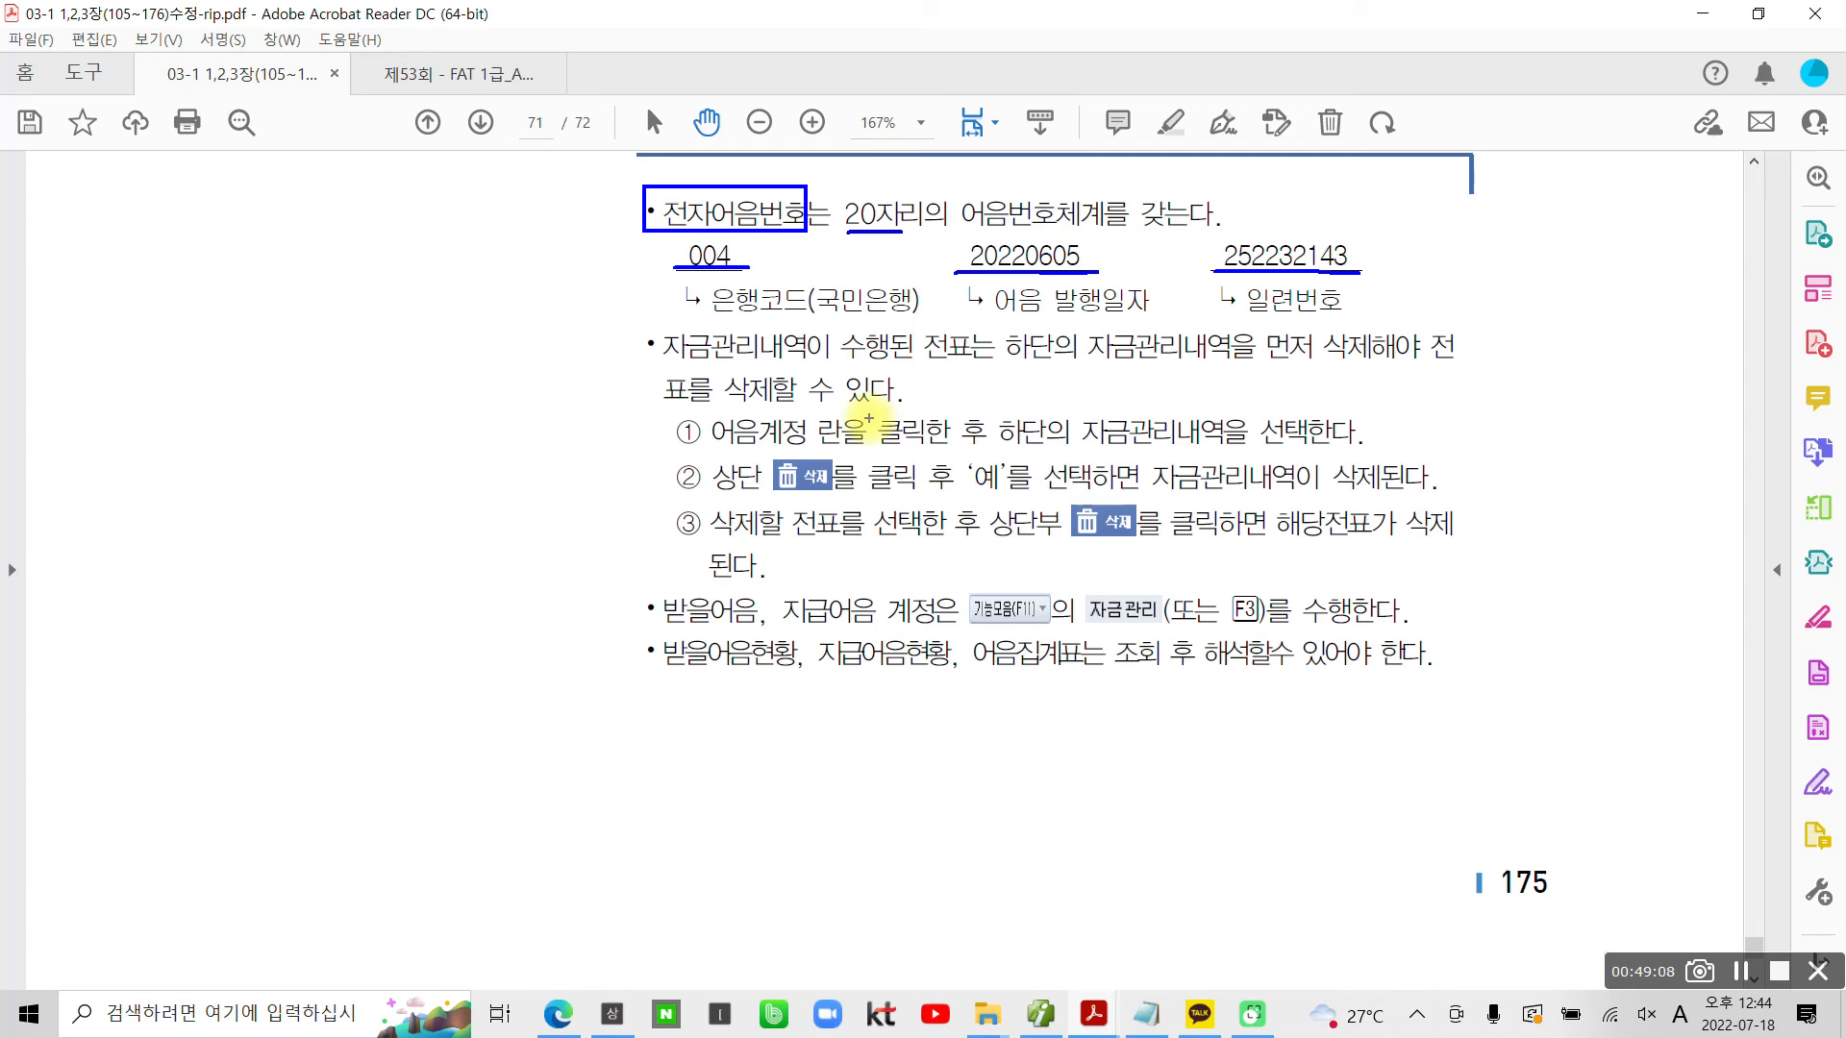
Underline 자금관리내역이 수행된 전표, circle the 삭제 icon in deletion instruction ②, and clear the markings
left_click_drag(671, 364, 964, 370)
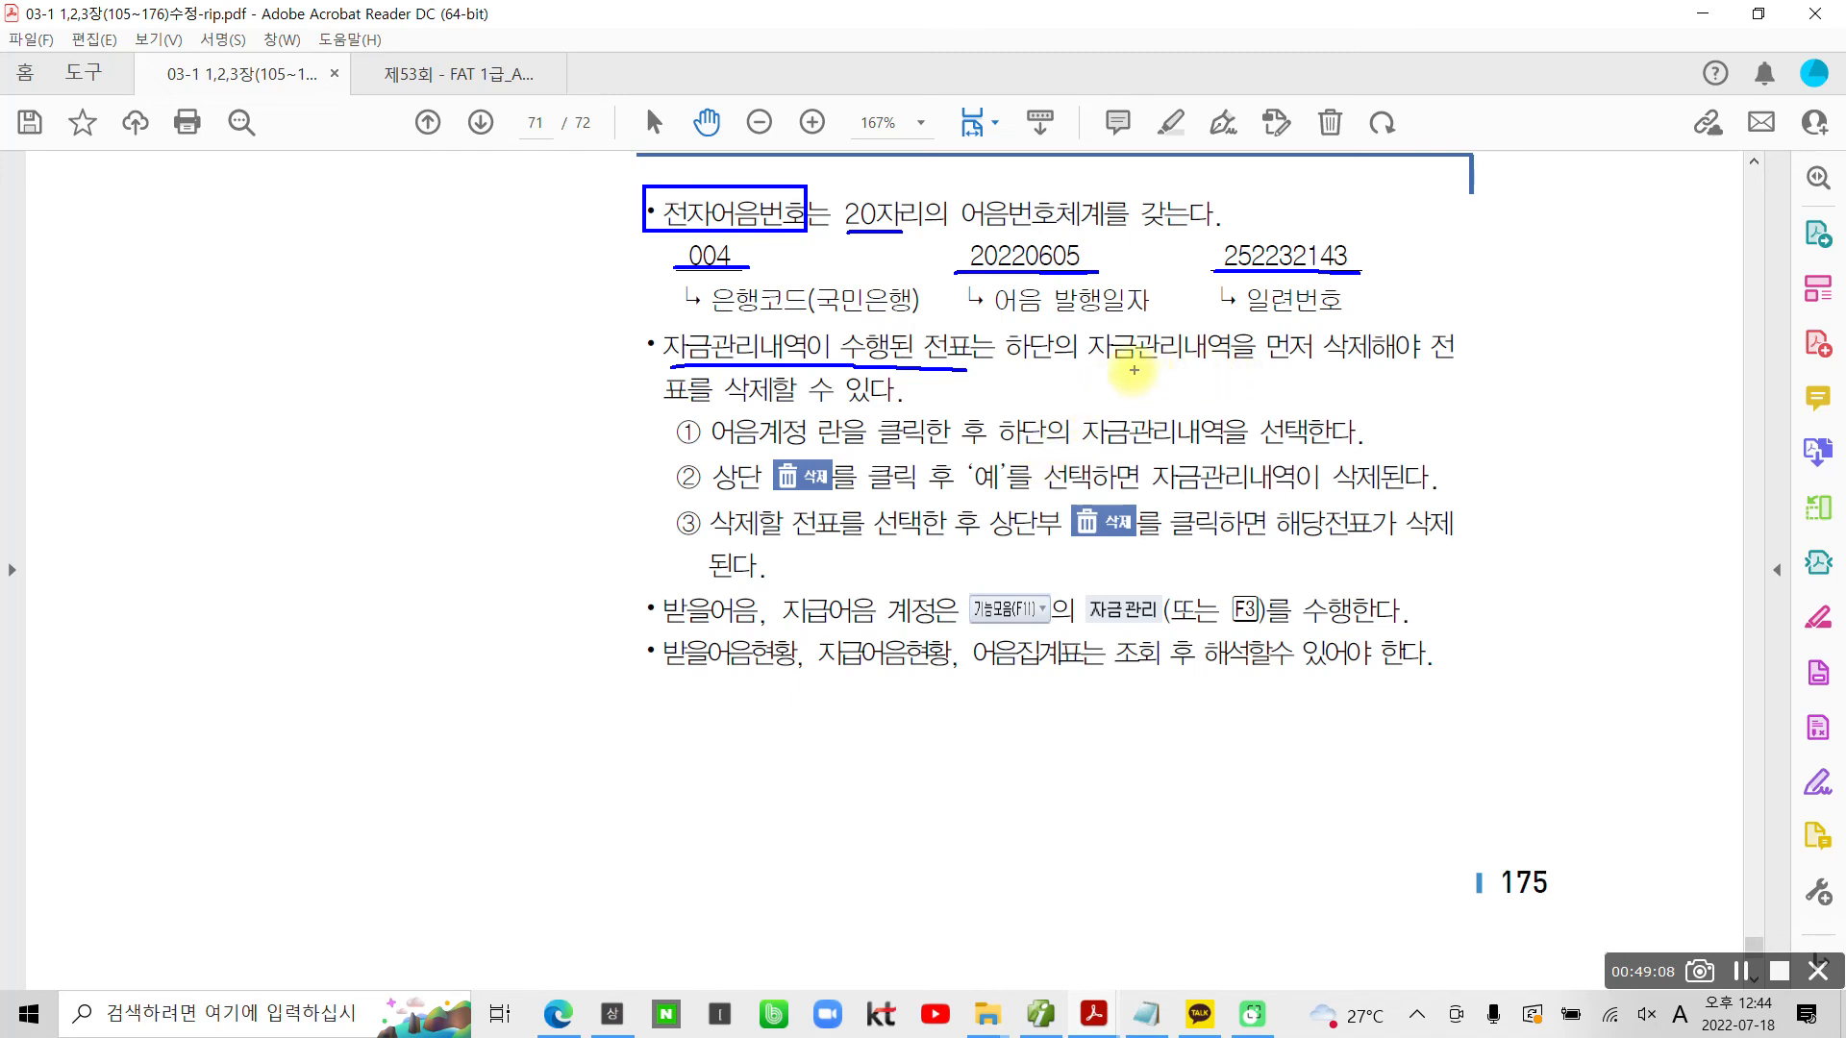
left_click_drag(668, 361, 971, 358)
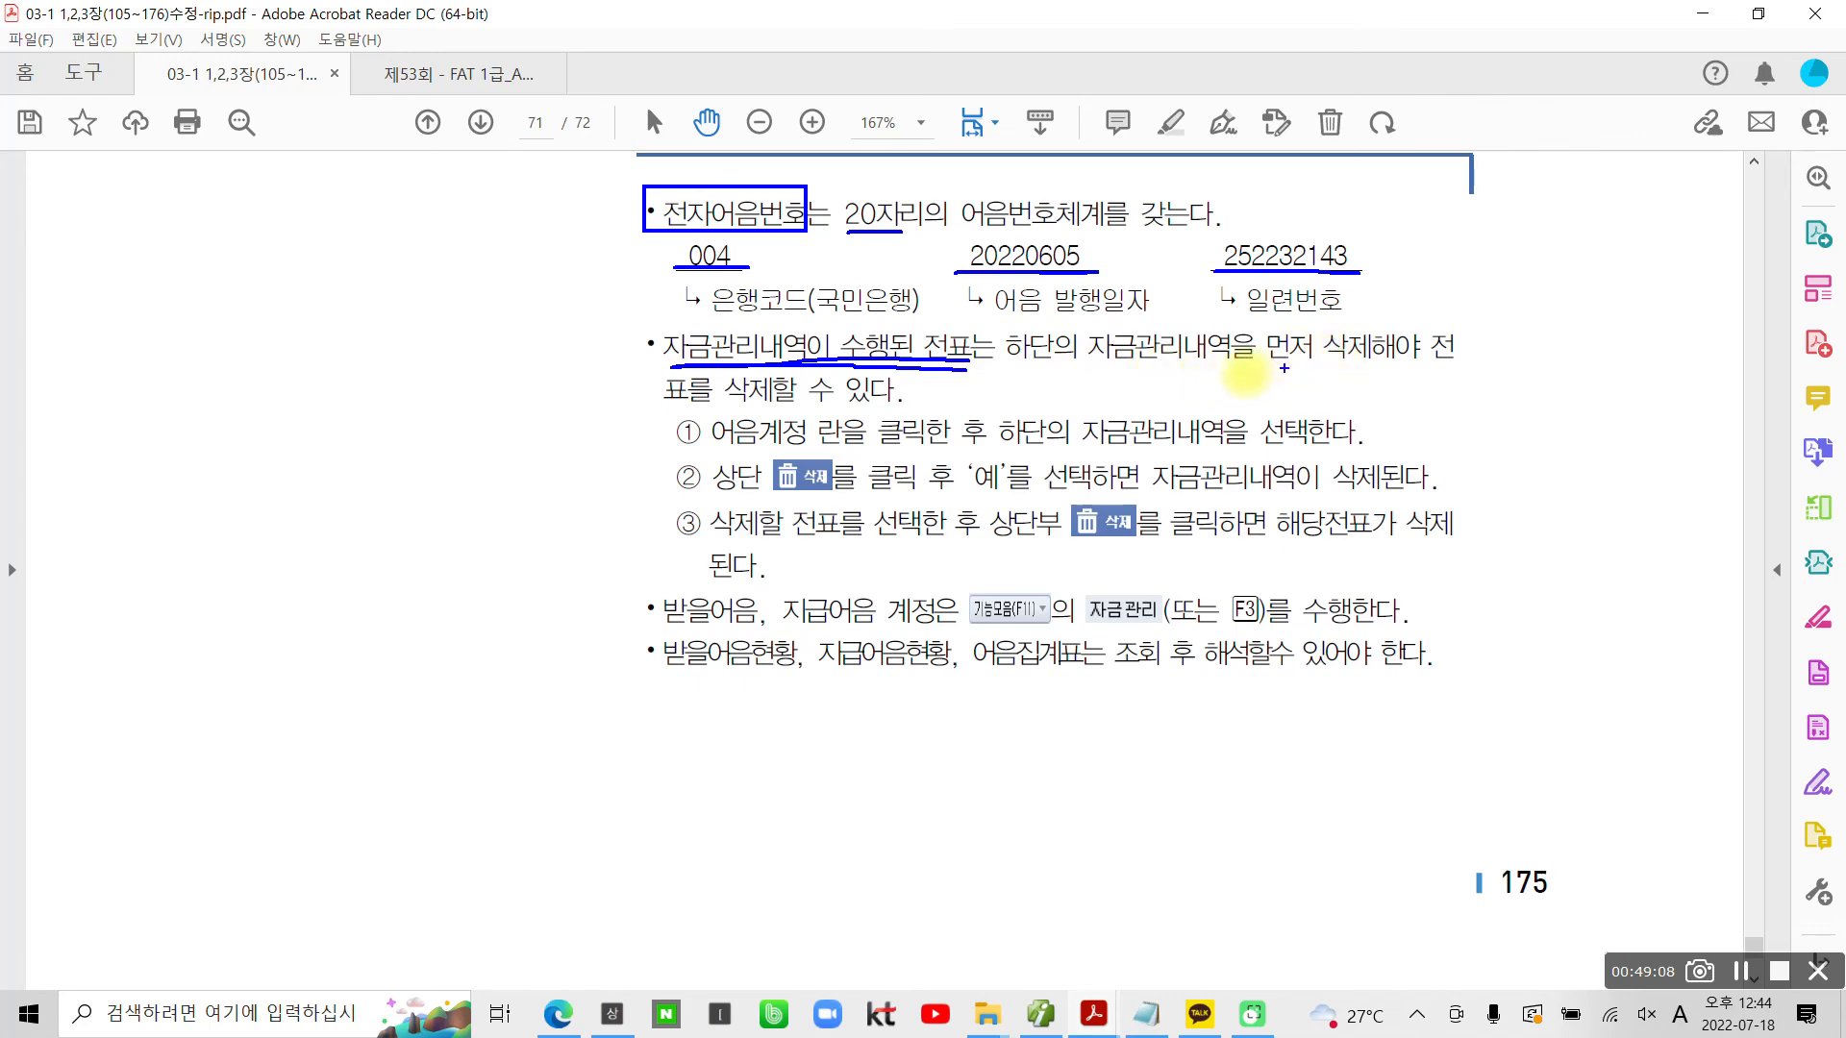
mouse_move(857, 478)
left_mouse_down()
mouse_move(778, 496)
mouse_move(849, 461)
mouse_move(844, 480)
left_mouse_up()
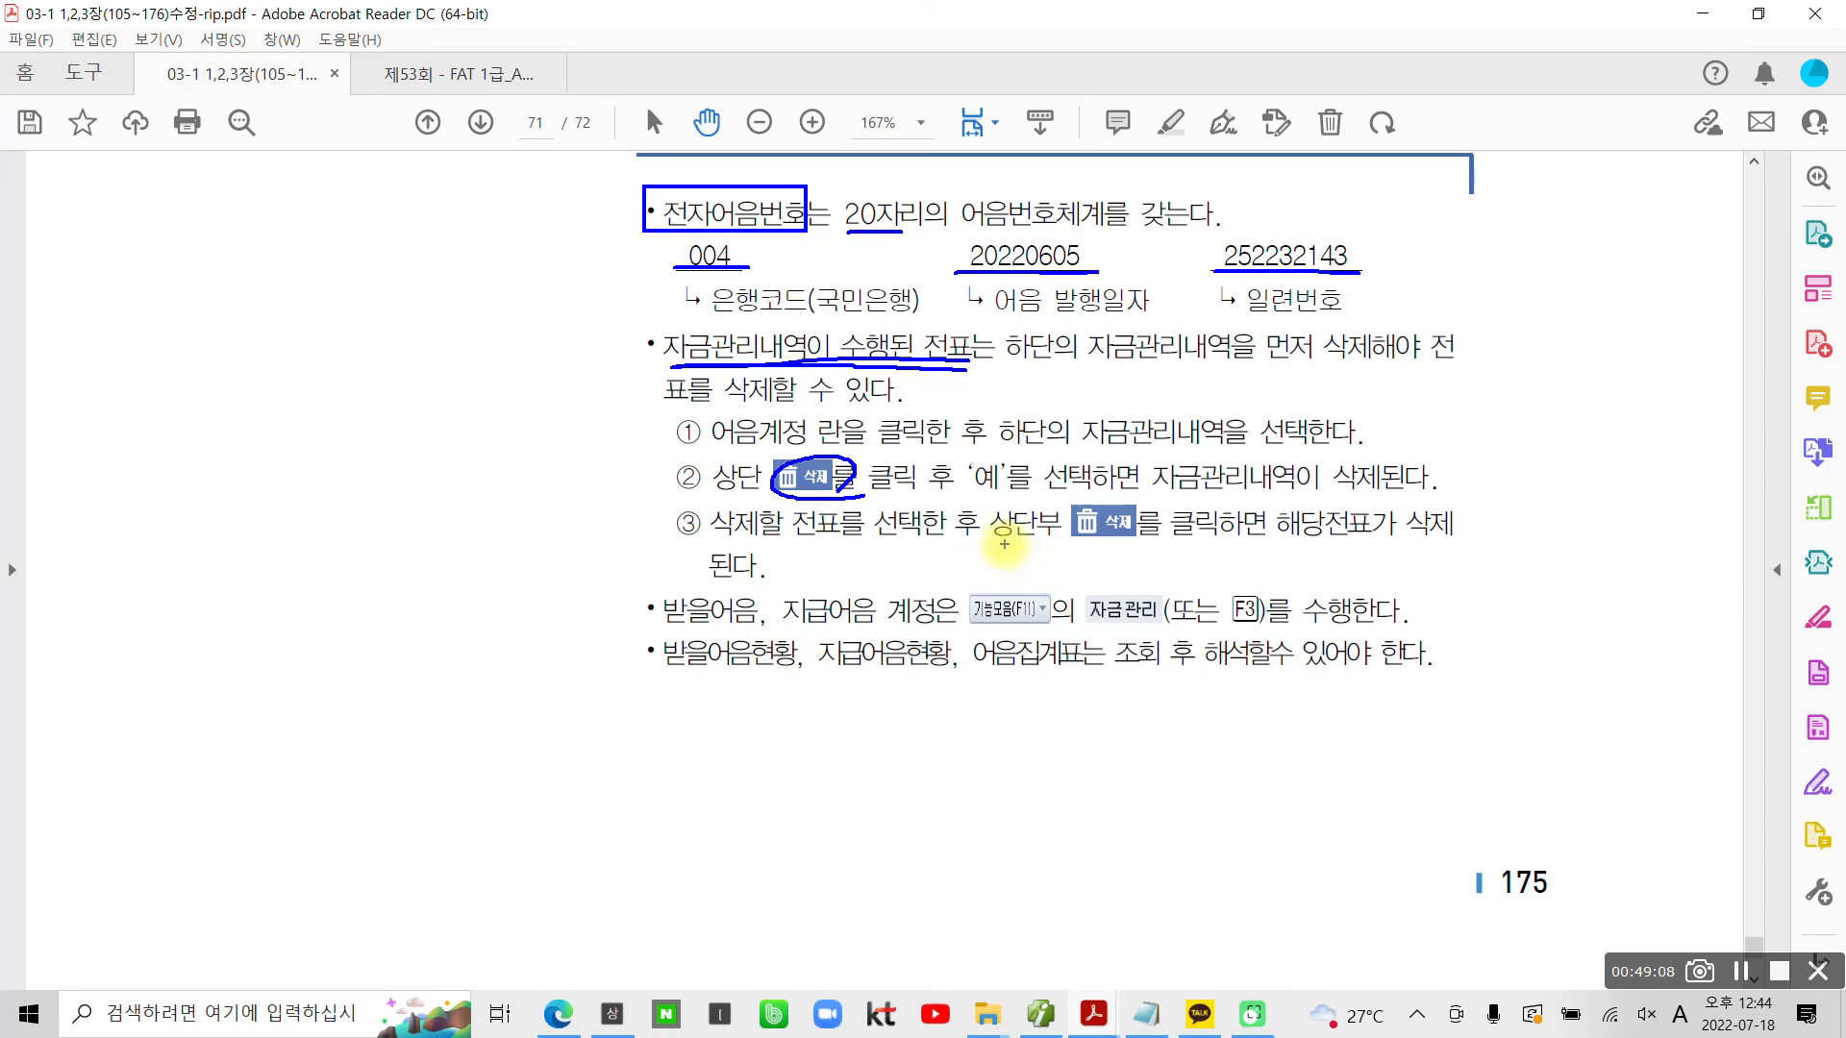
key("Escape")
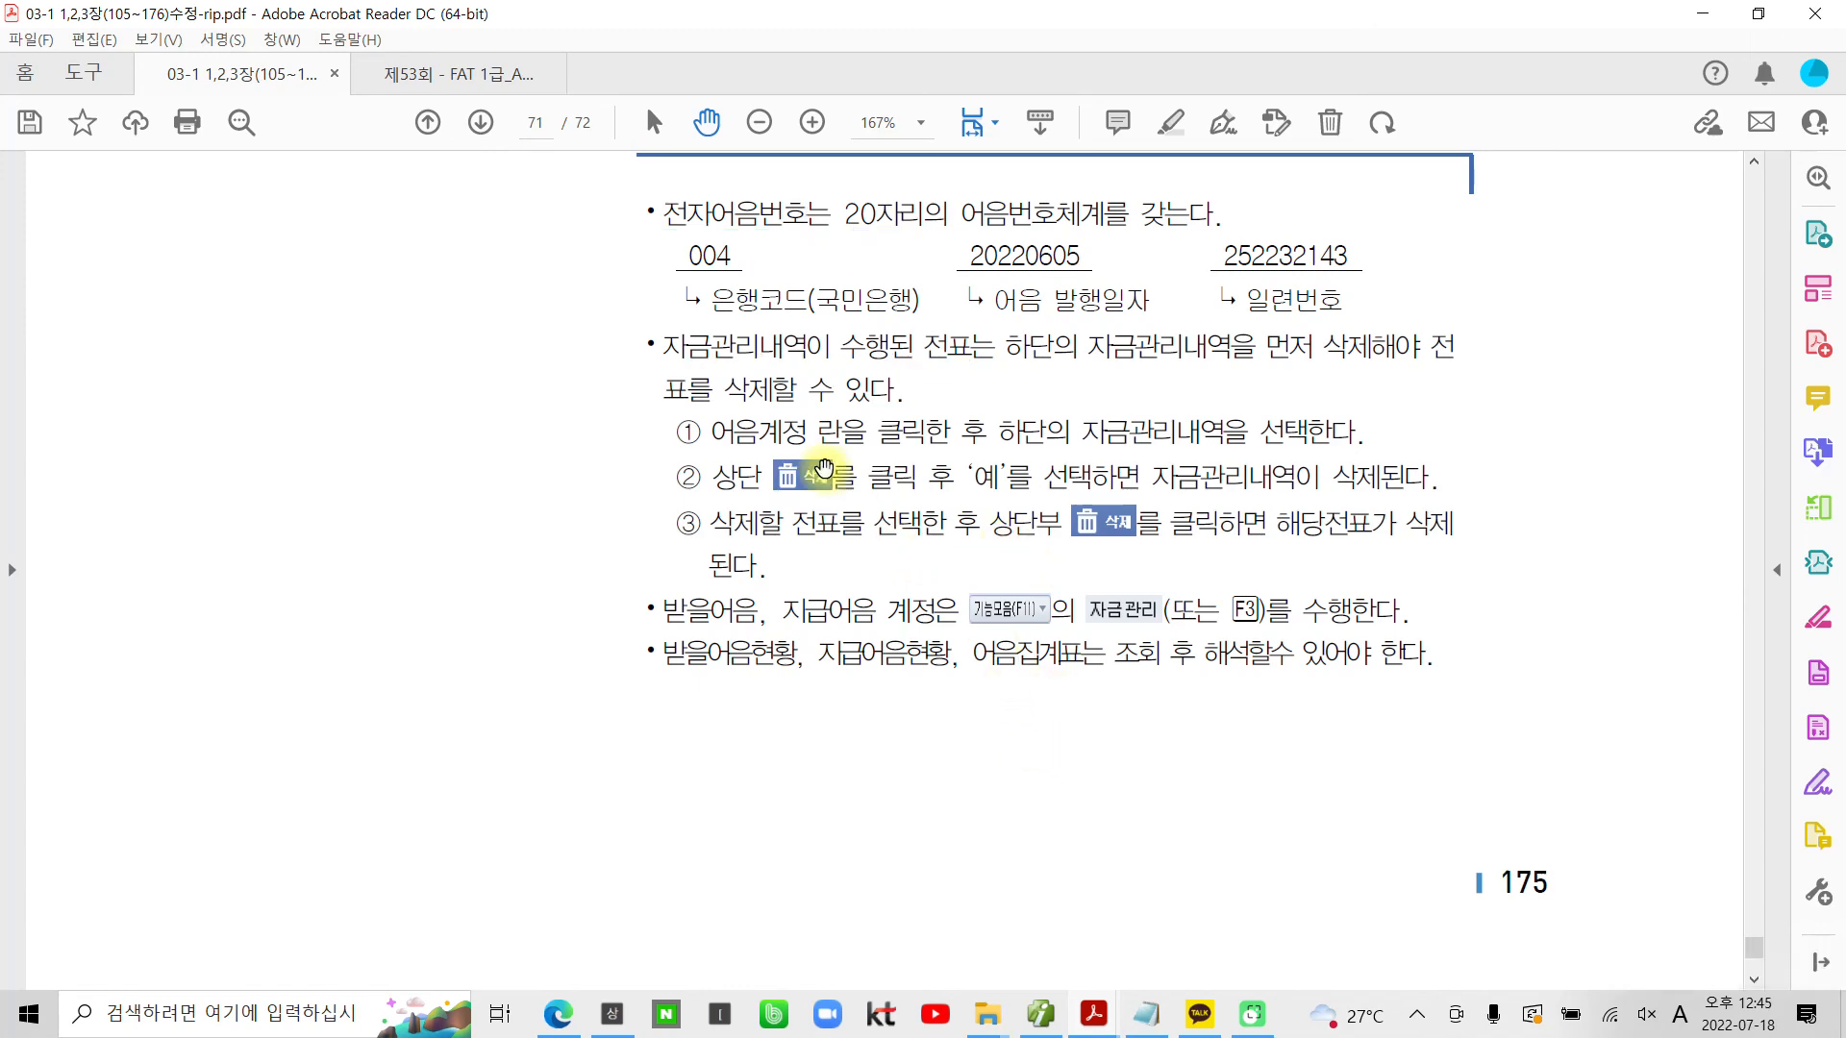
Switch to the accounting program's 일반전표입력, box the June 30 date, underline the 외상매입금 and 지급어음 lines, and clear the markings
left_click(1039, 1017)
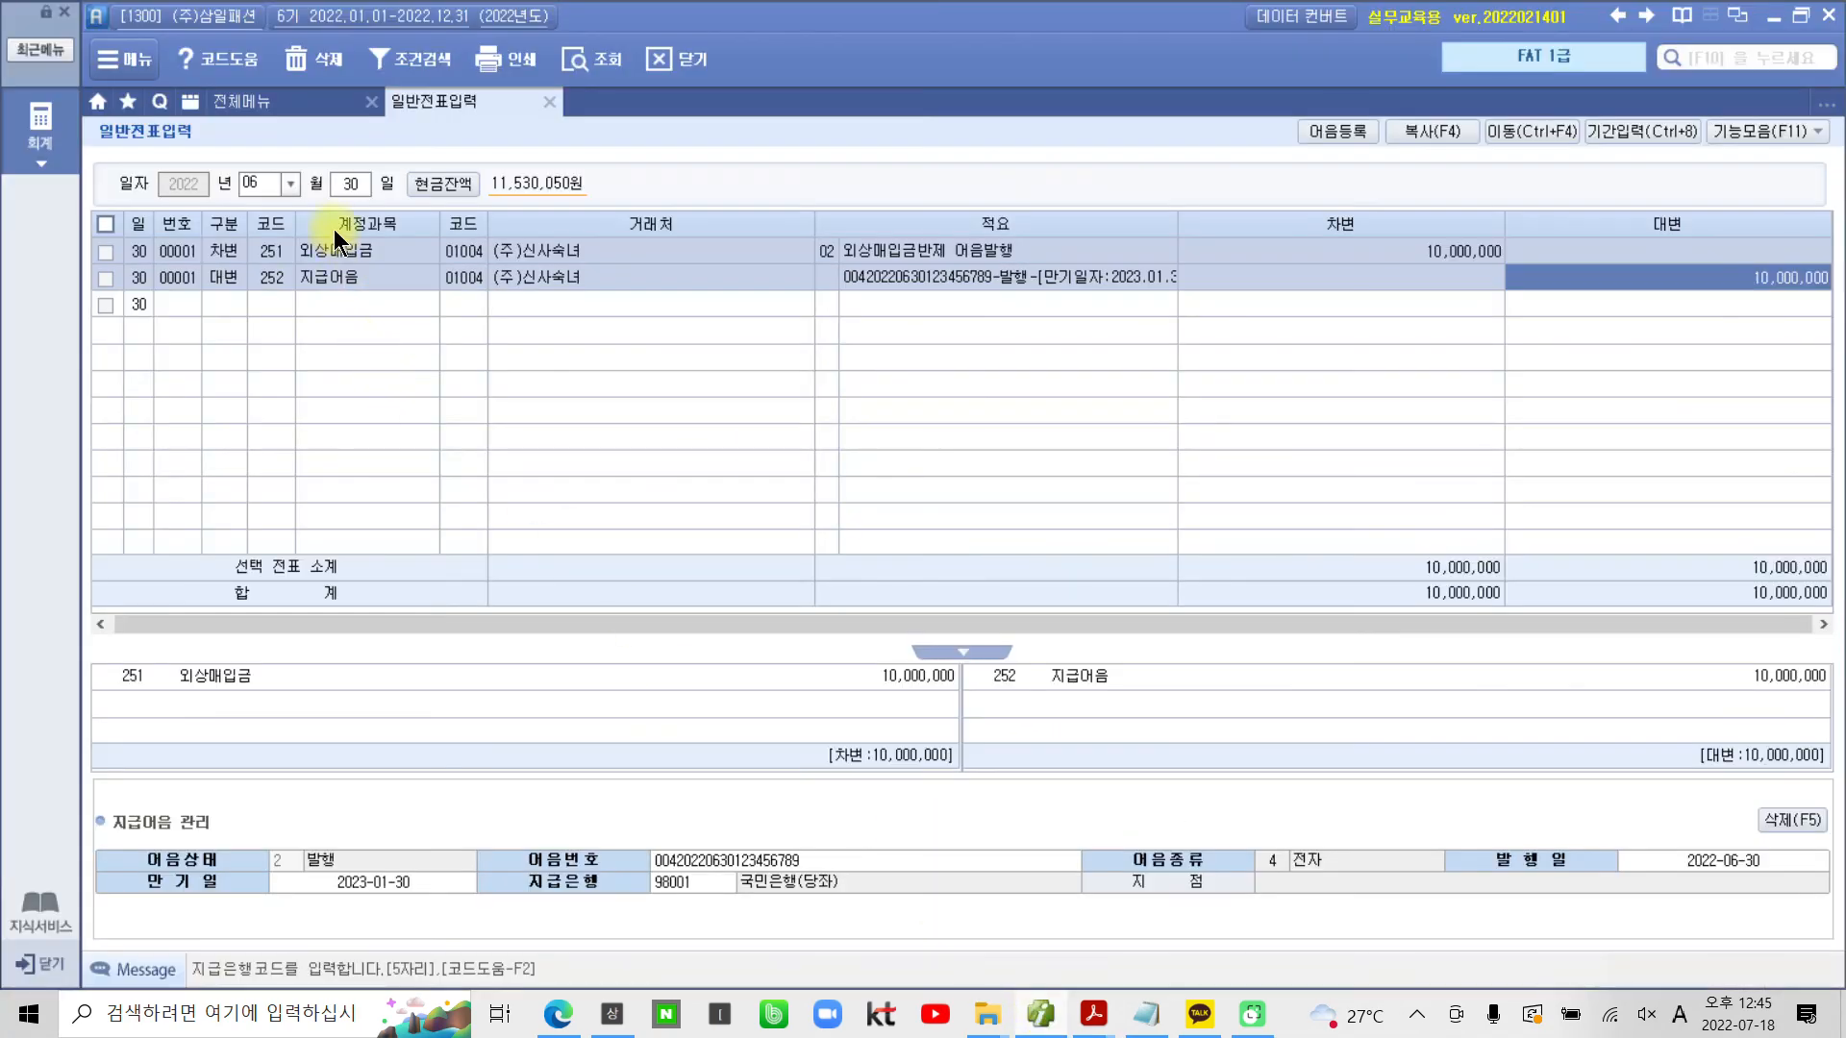
left_click(1086, 279)
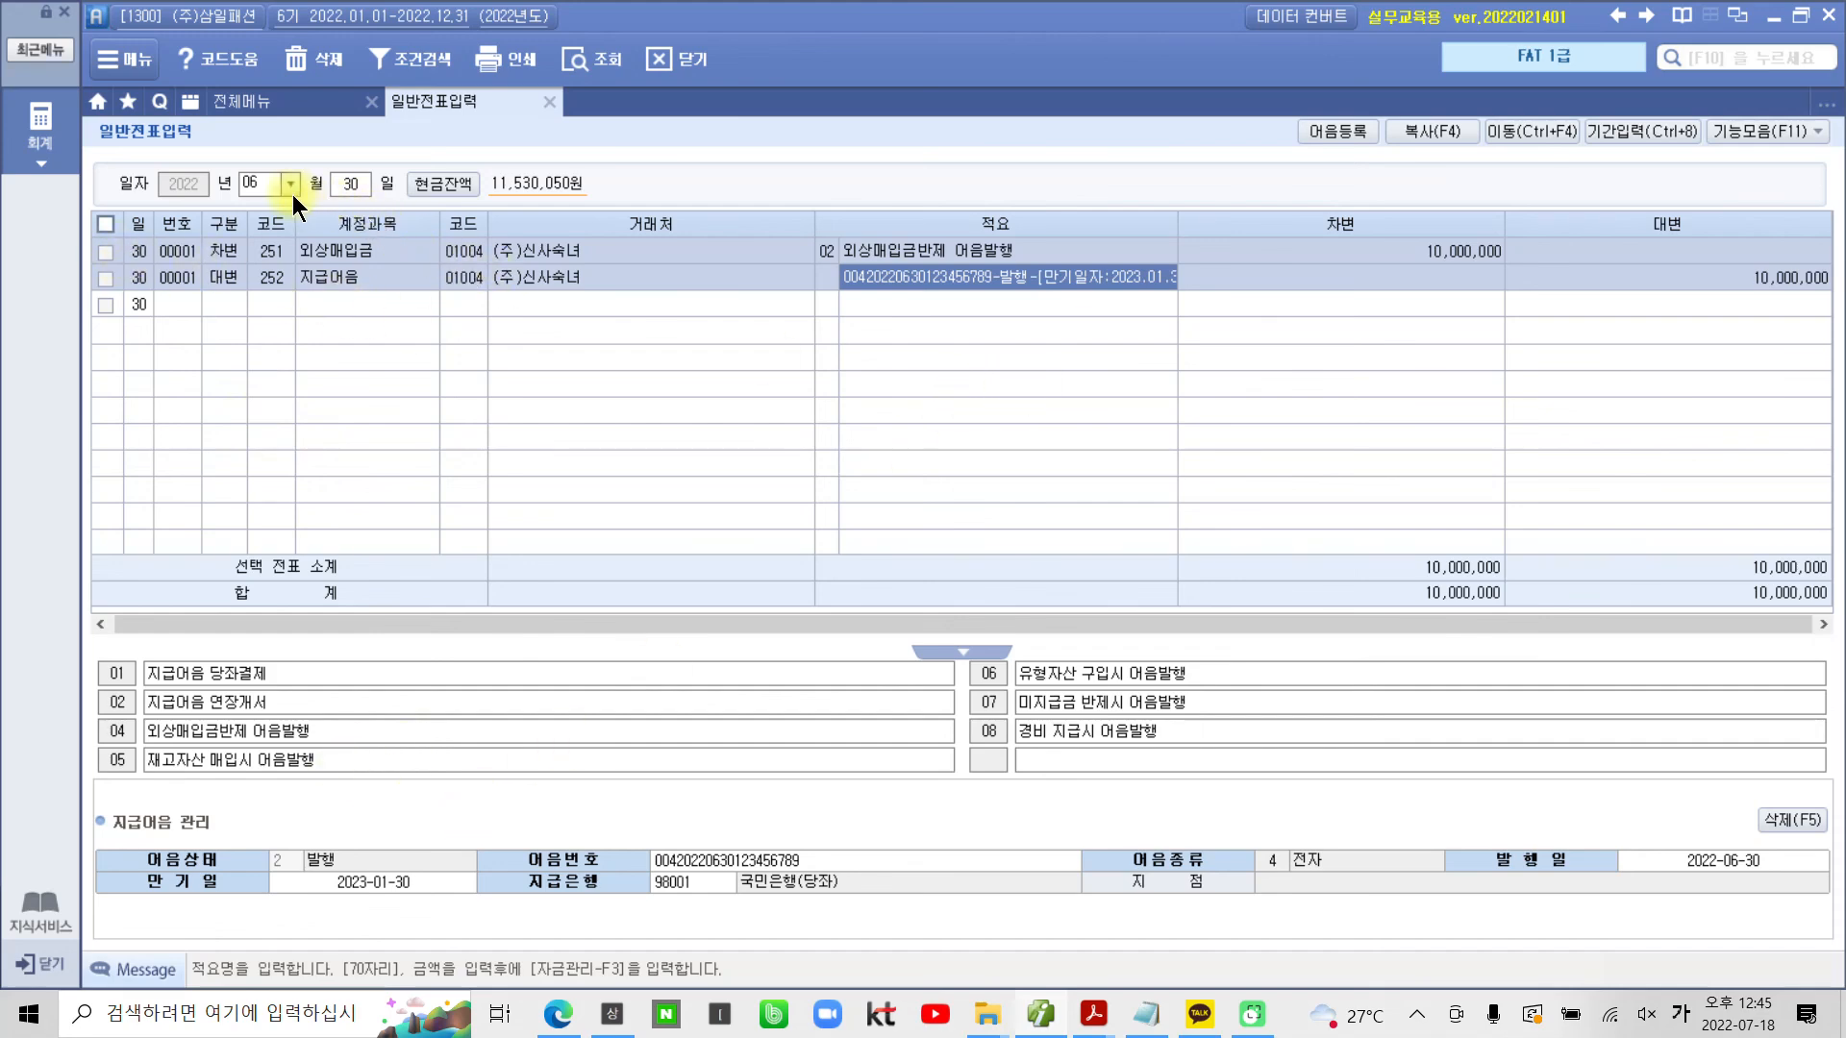
left_click_drag(132, 163, 427, 207)
left_click_drag(233, 261, 363, 260)
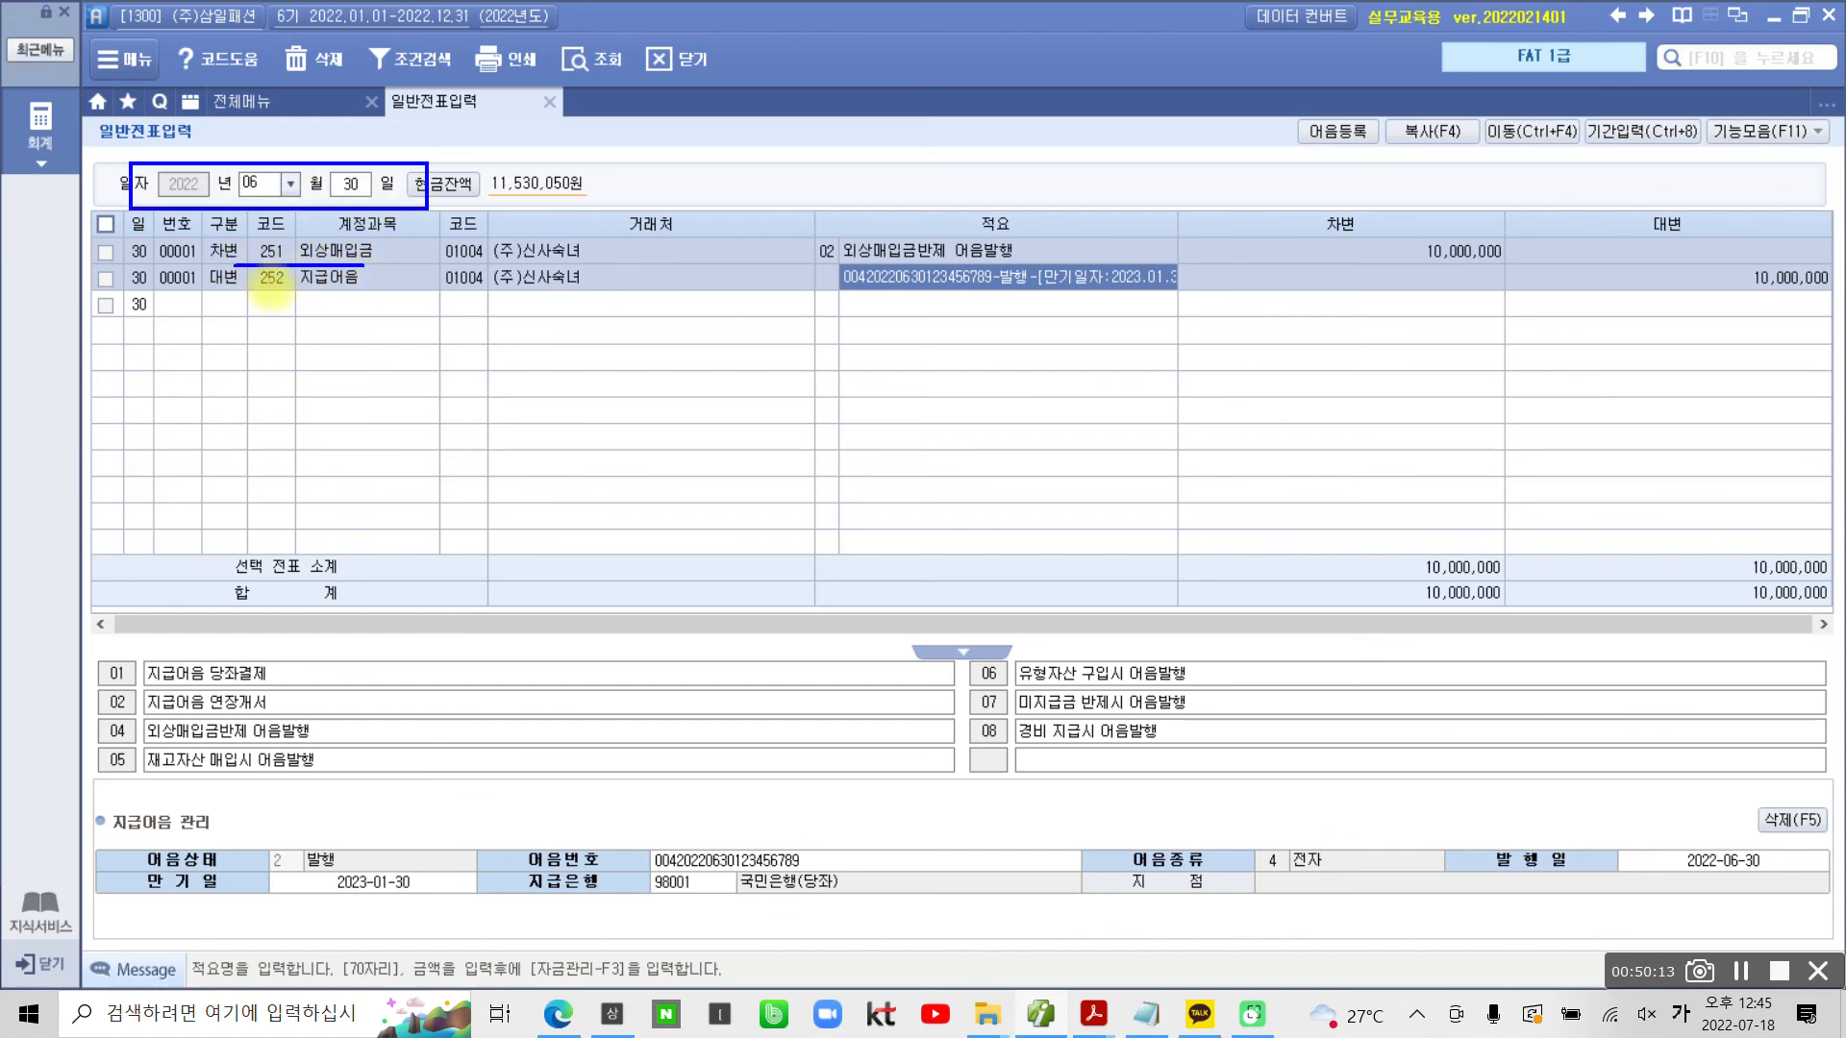
left_click_drag(210, 286, 361, 291)
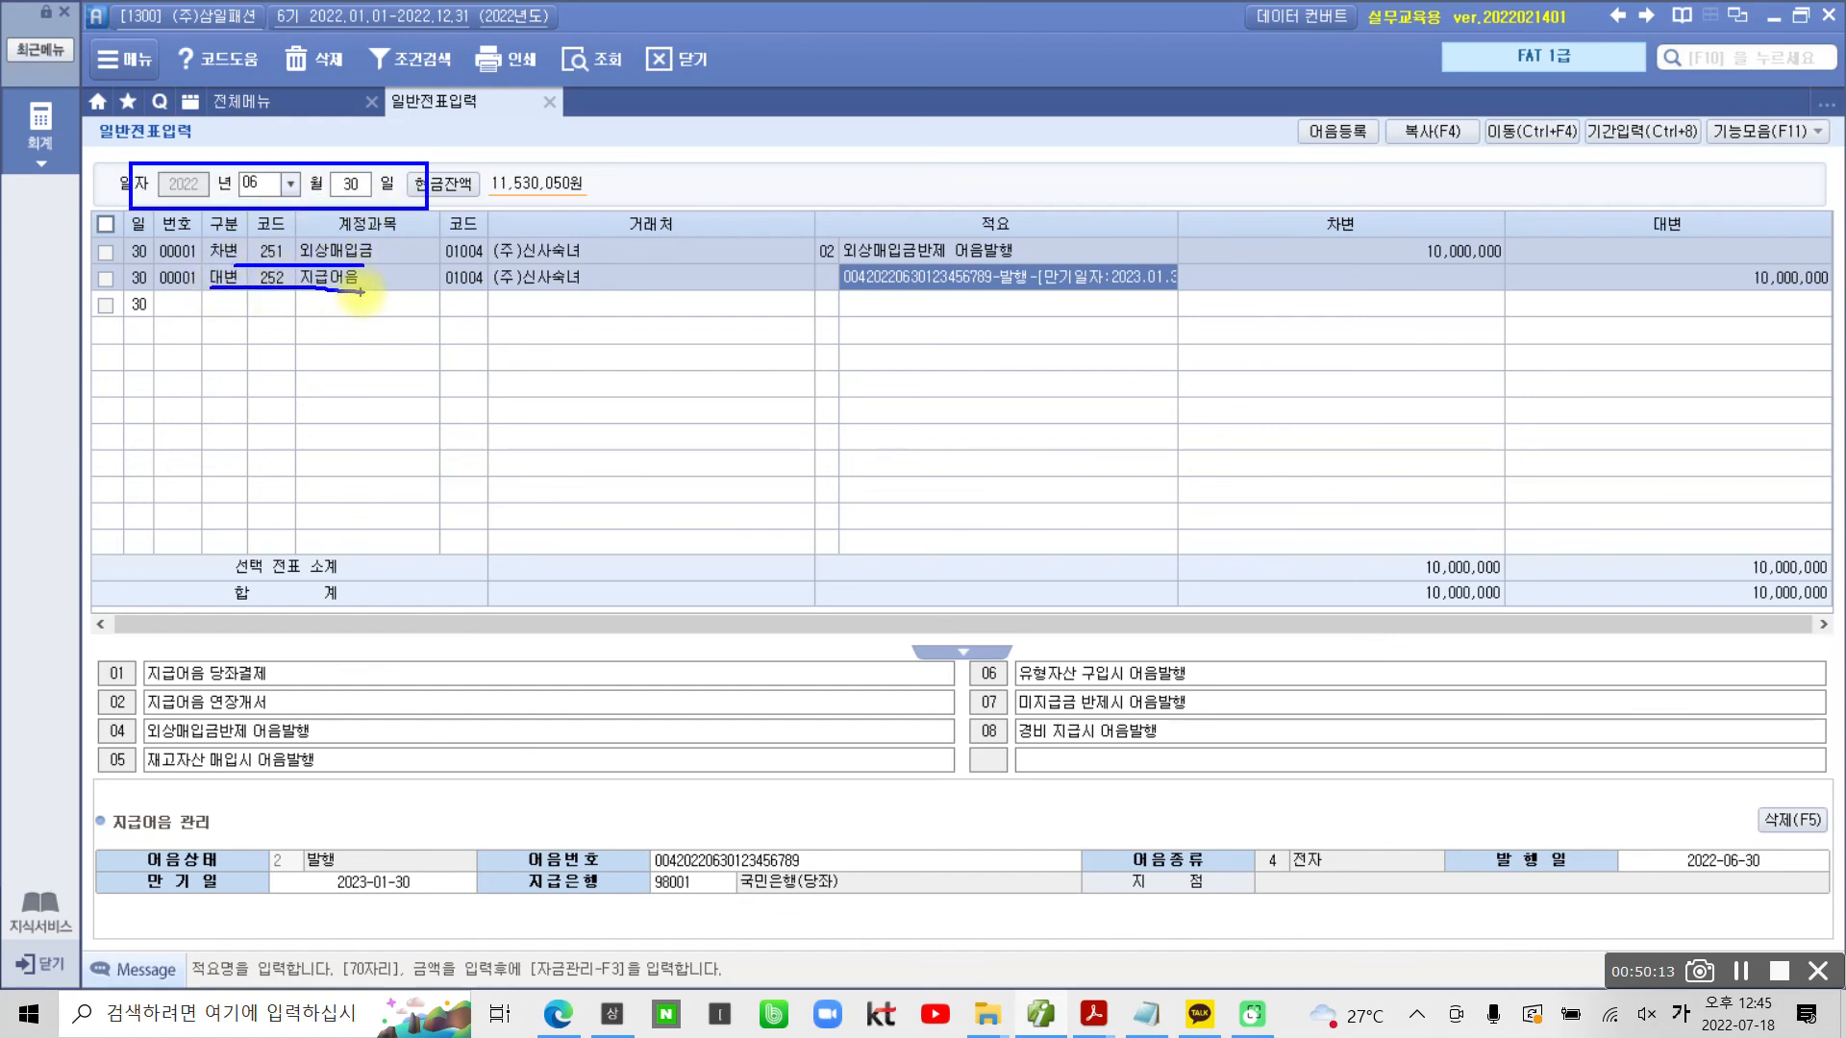
key("Escape")
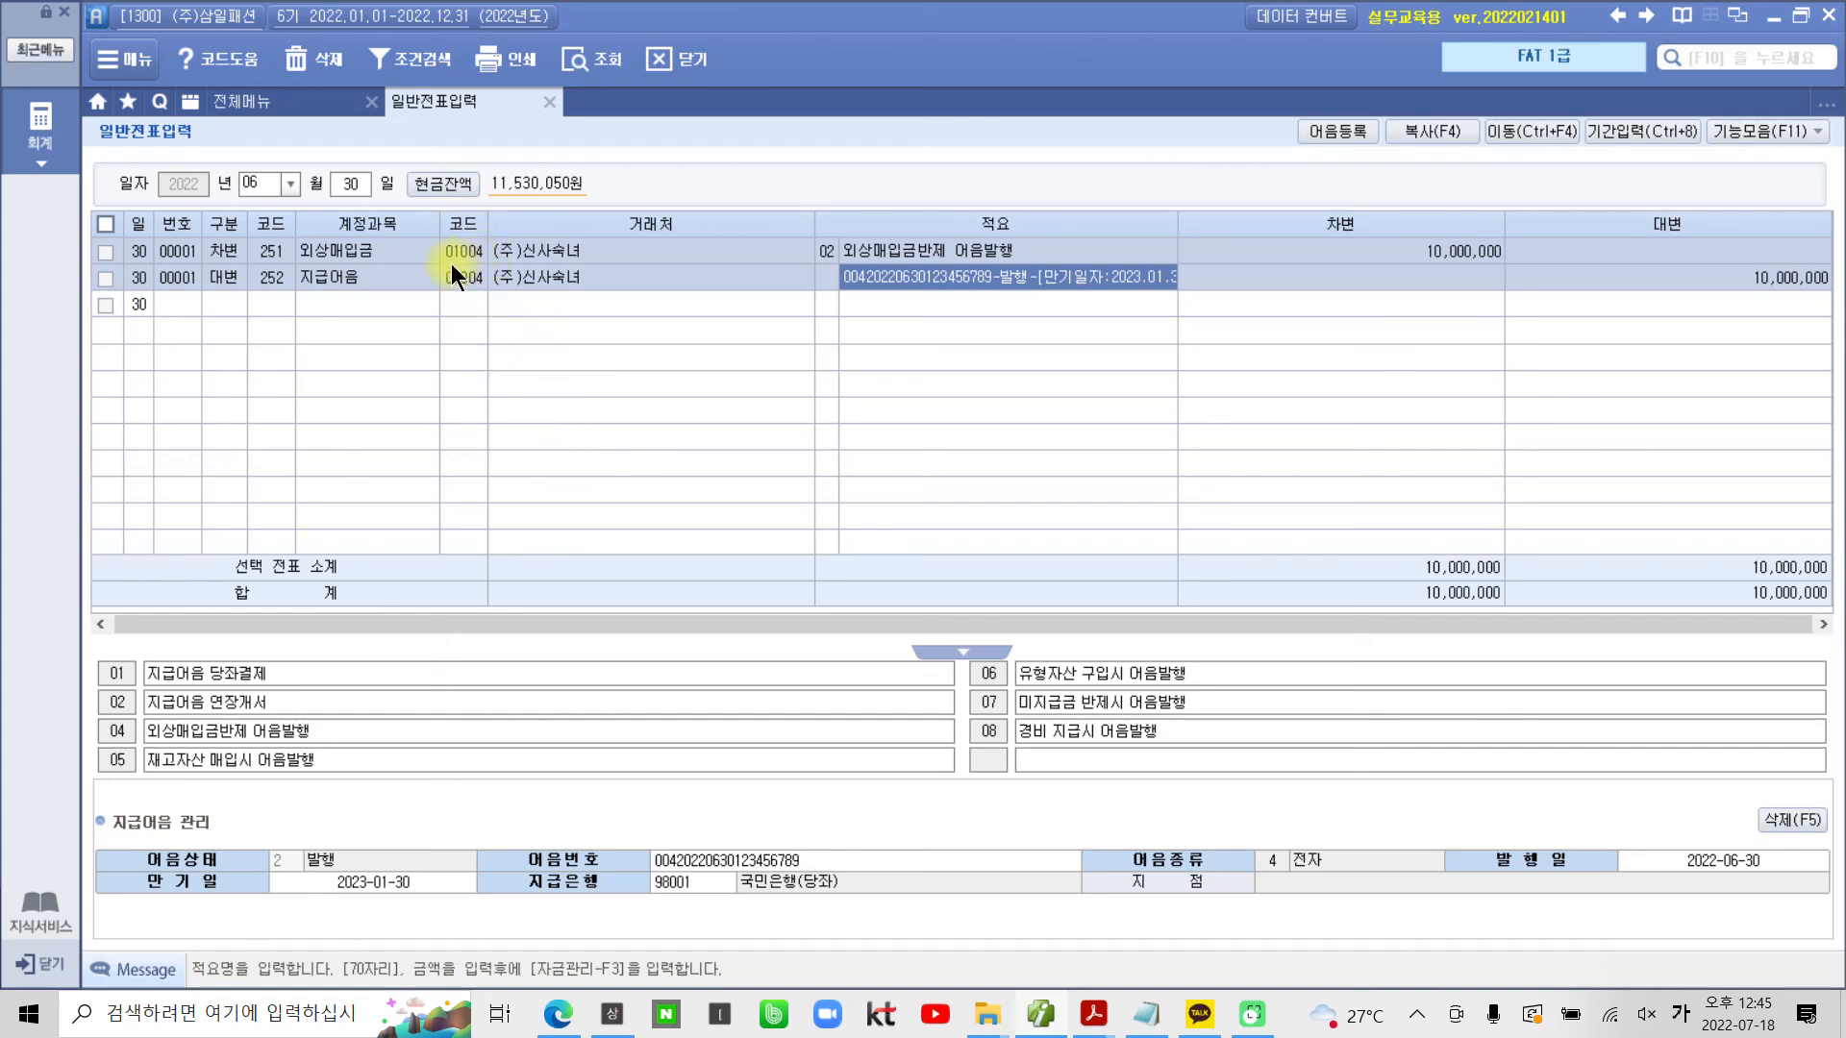
Check both June 30 voucher lines, try to delete them, and underline the notice text before dismissing it
left_click(107, 281)
left_click(113, 253)
left_click(104, 277)
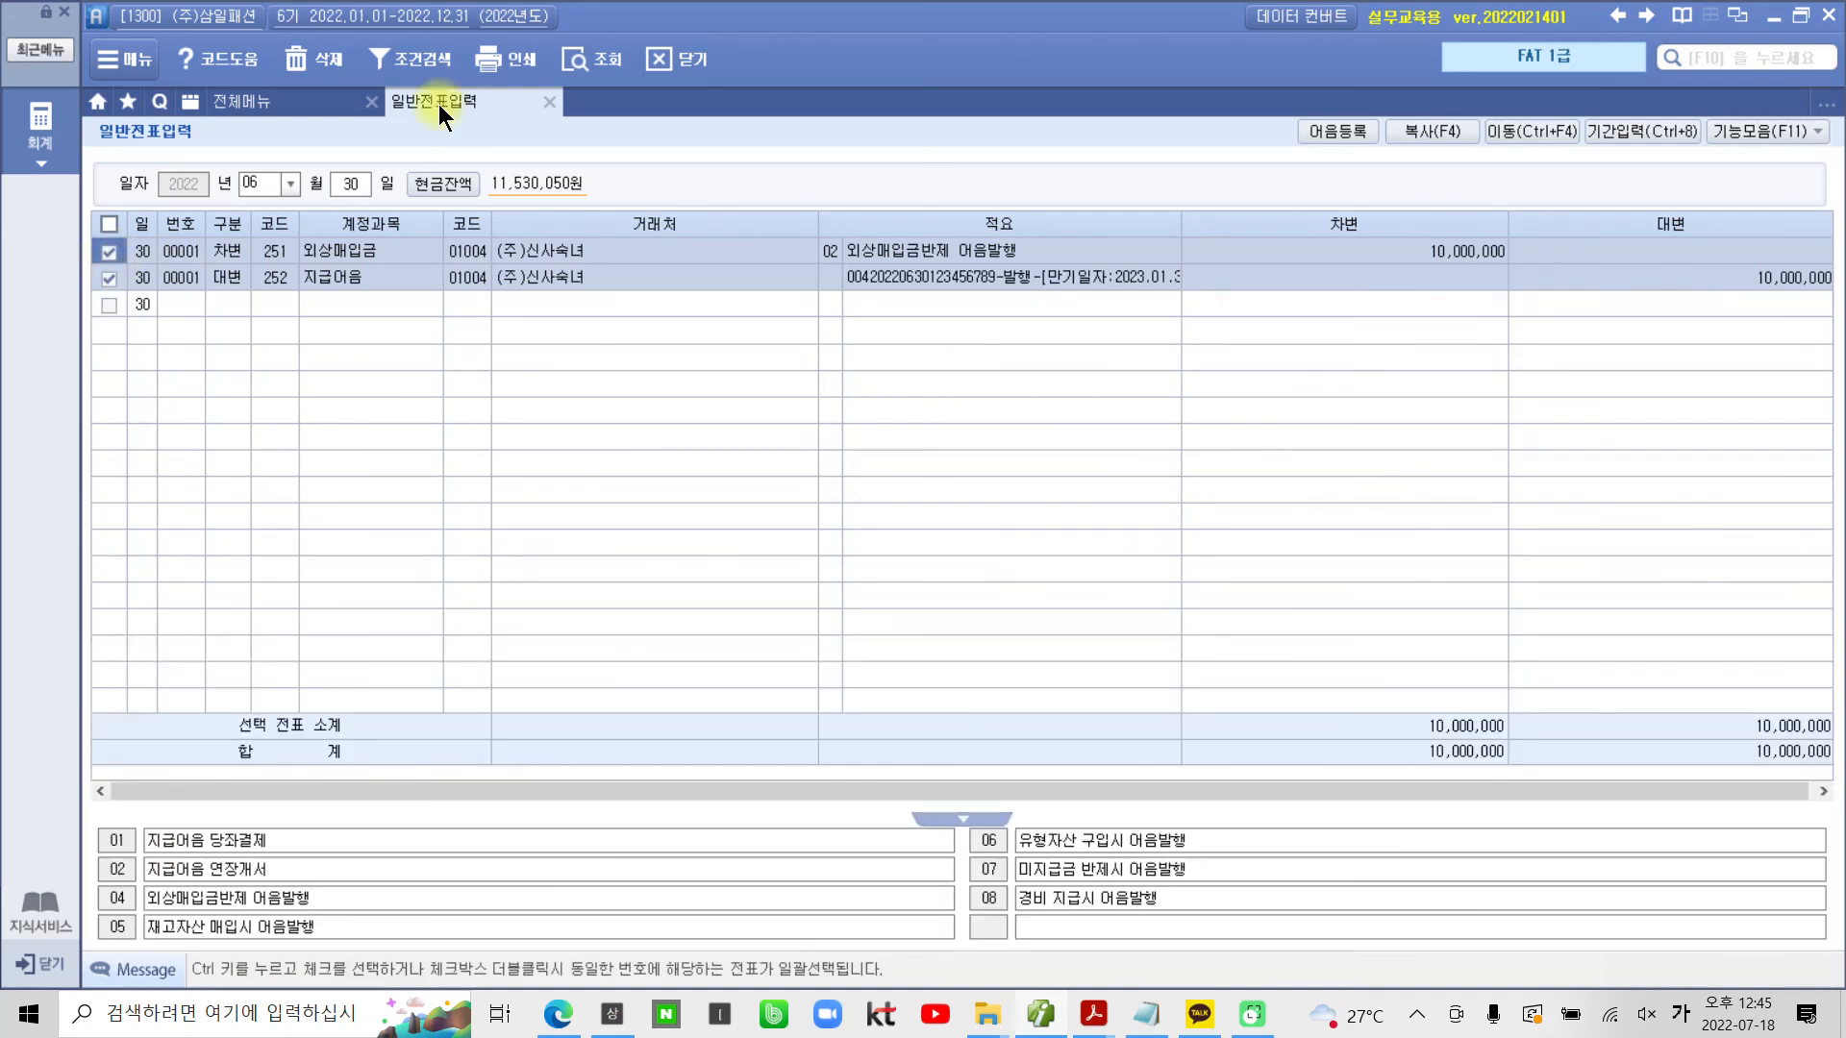
left_click(303, 58)
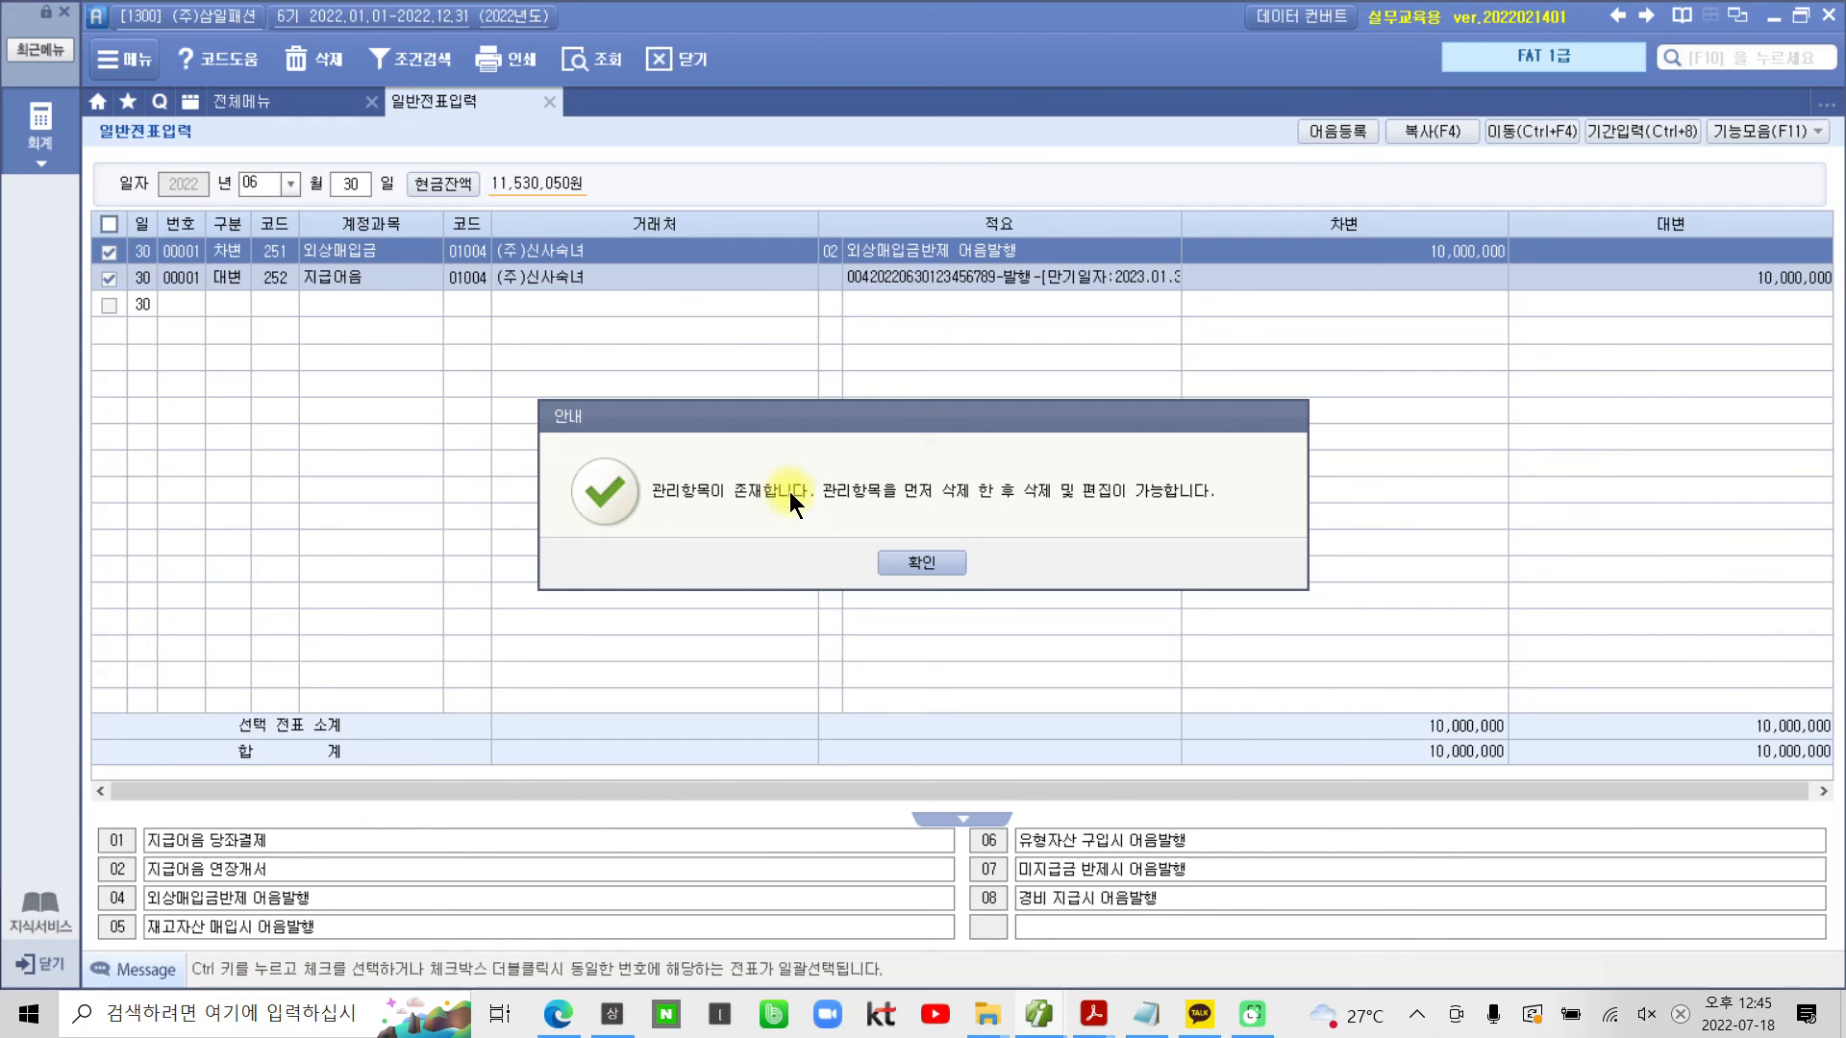
left_click_drag(725, 441, 664, 467)
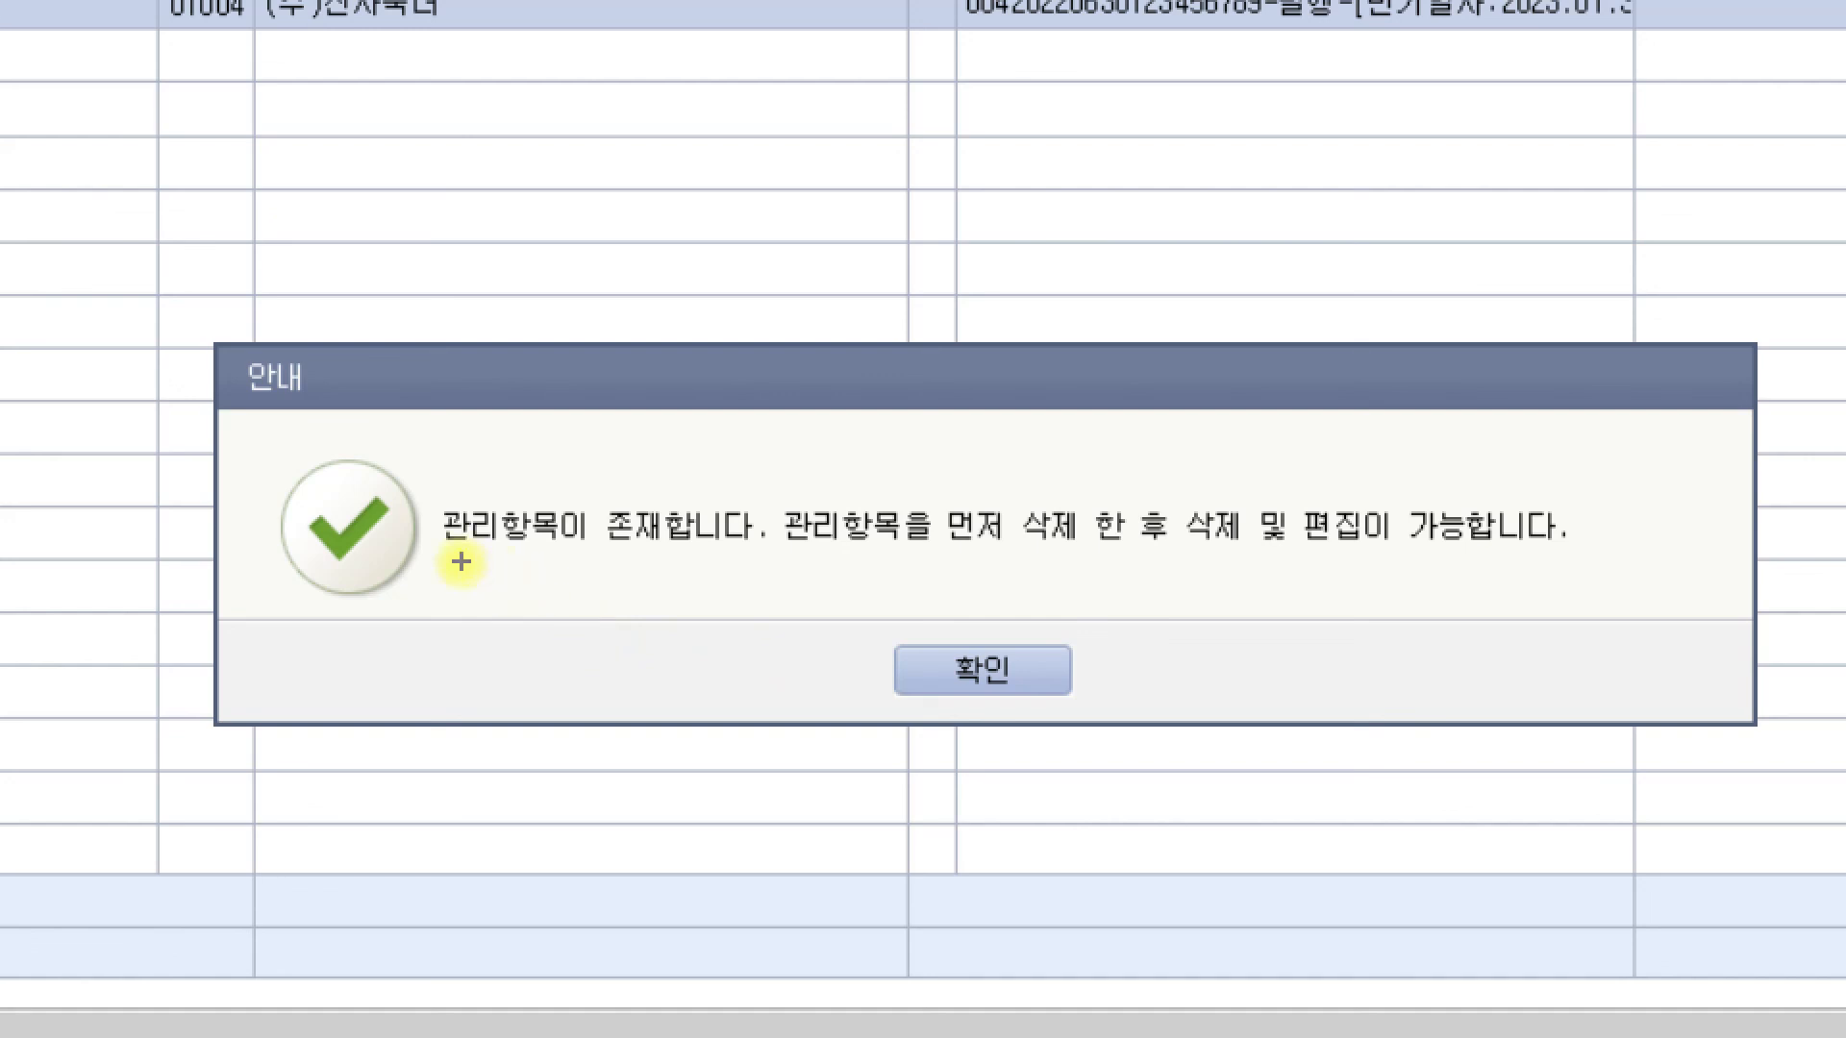
left_click_drag(440, 556, 1566, 566)
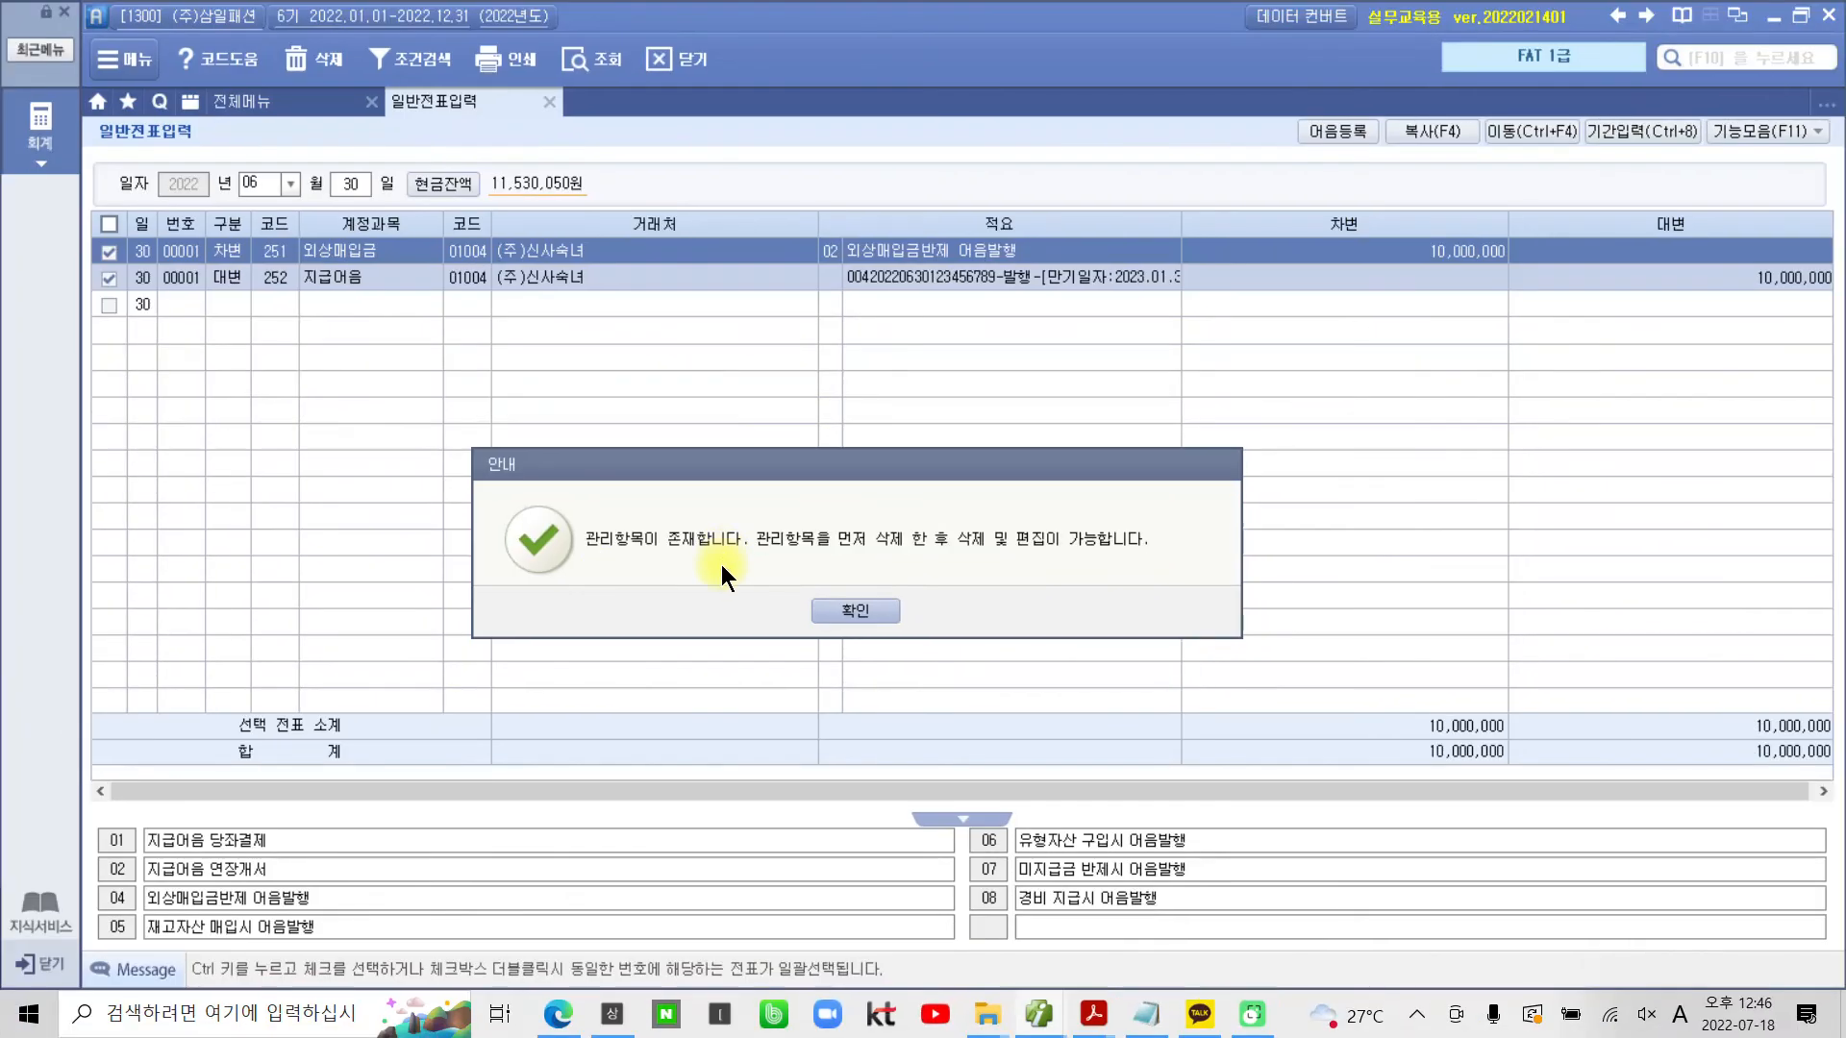
left_click(983, 670)
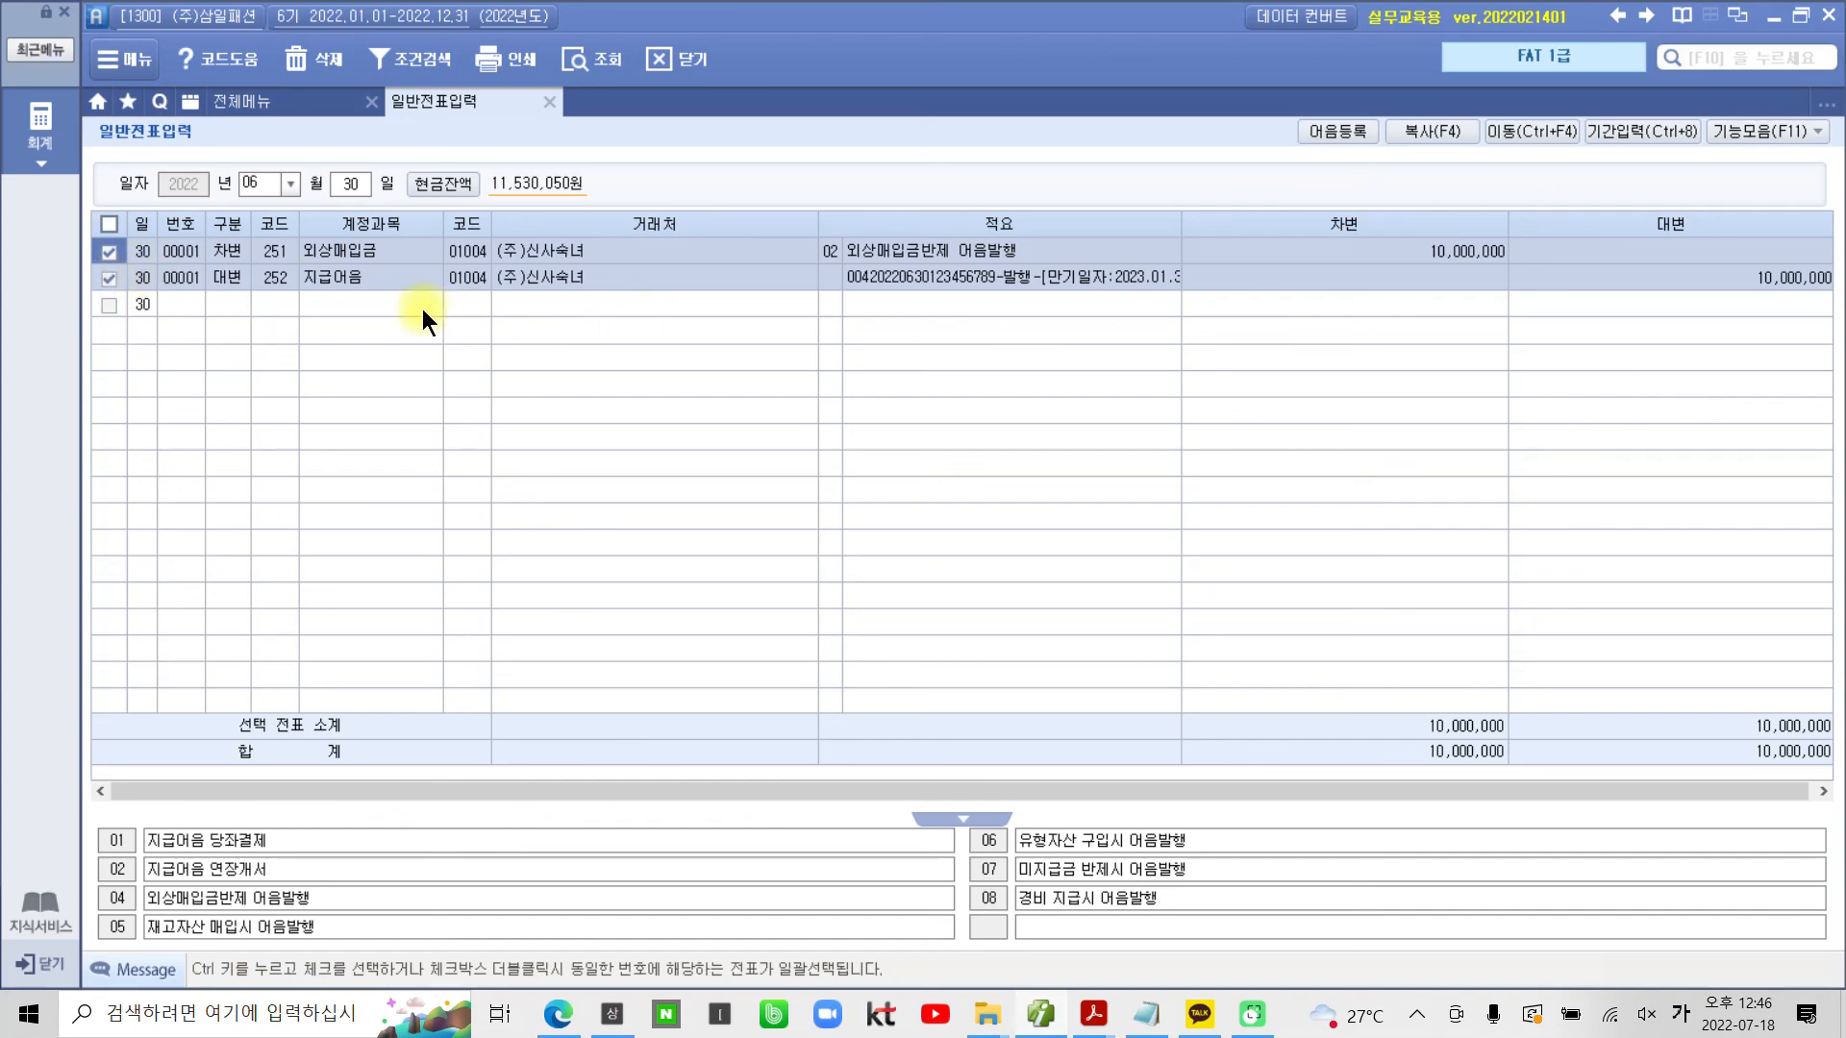
Delete the 지급어음 관리 record attached to the 지급어음 credit line
left_click(1039, 285)
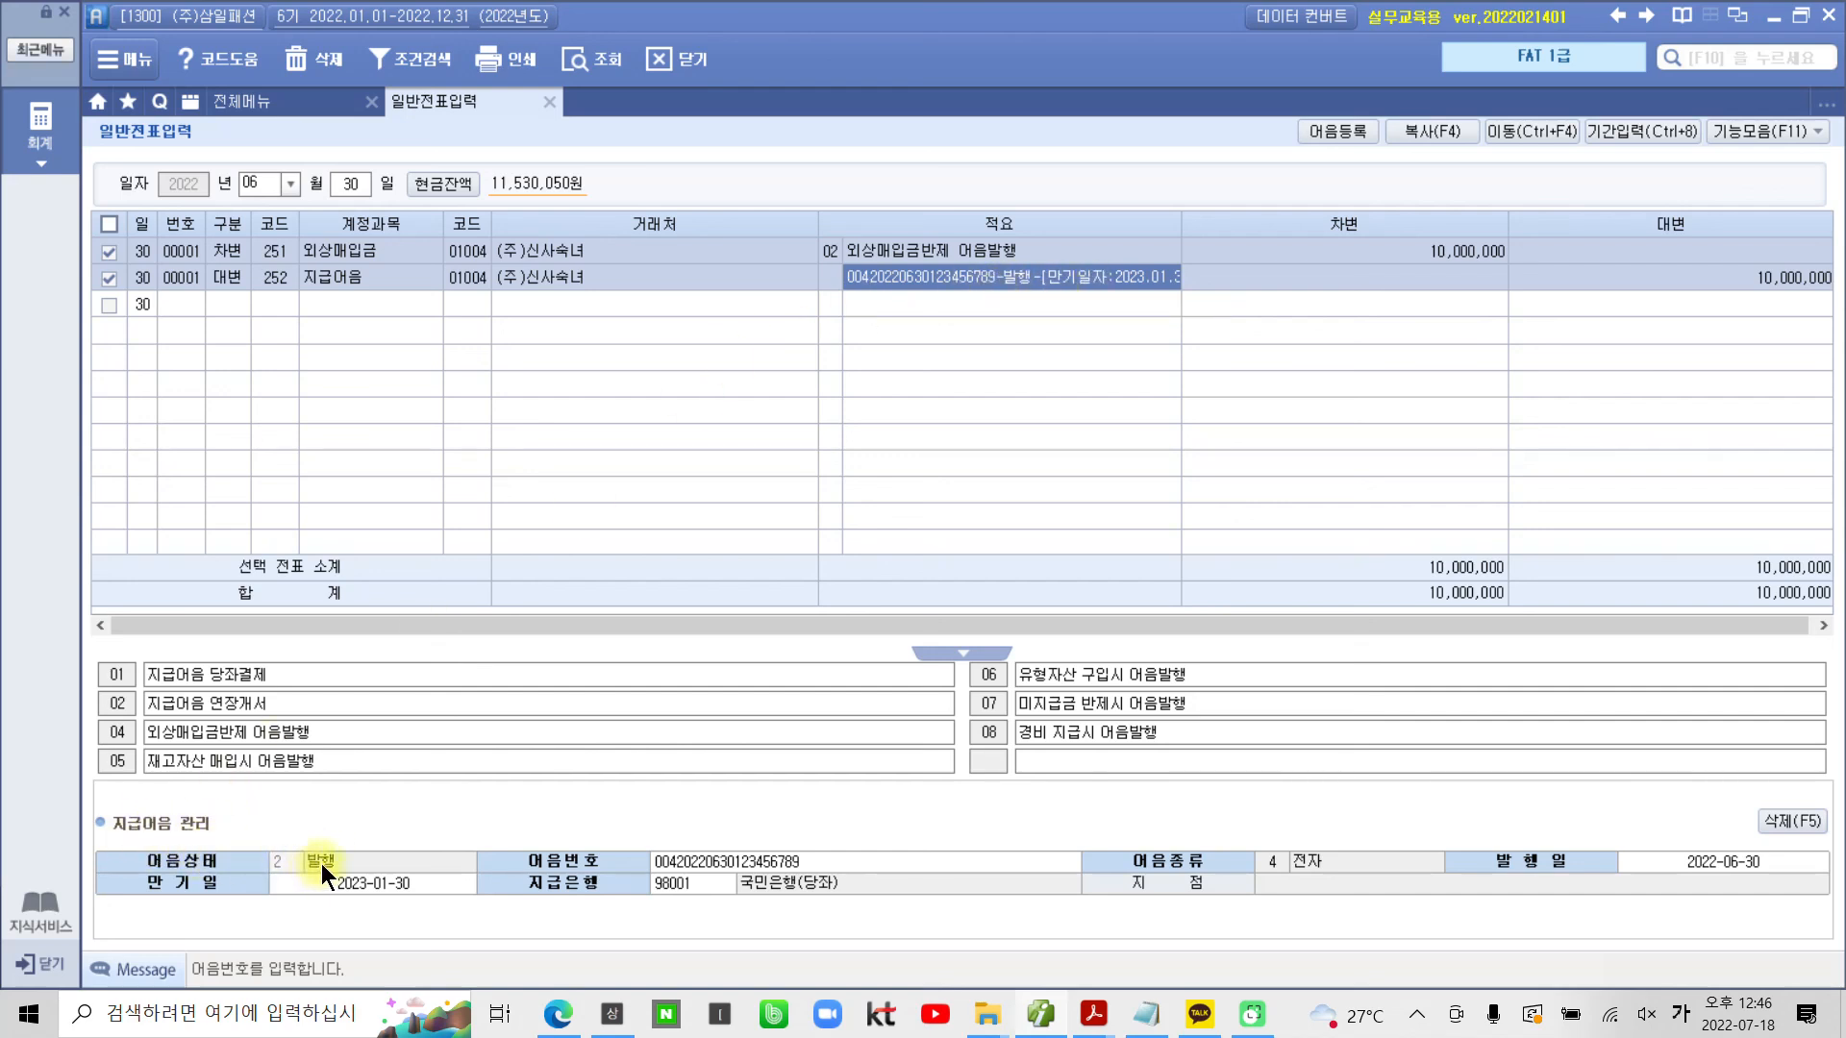
left_click(694, 863)
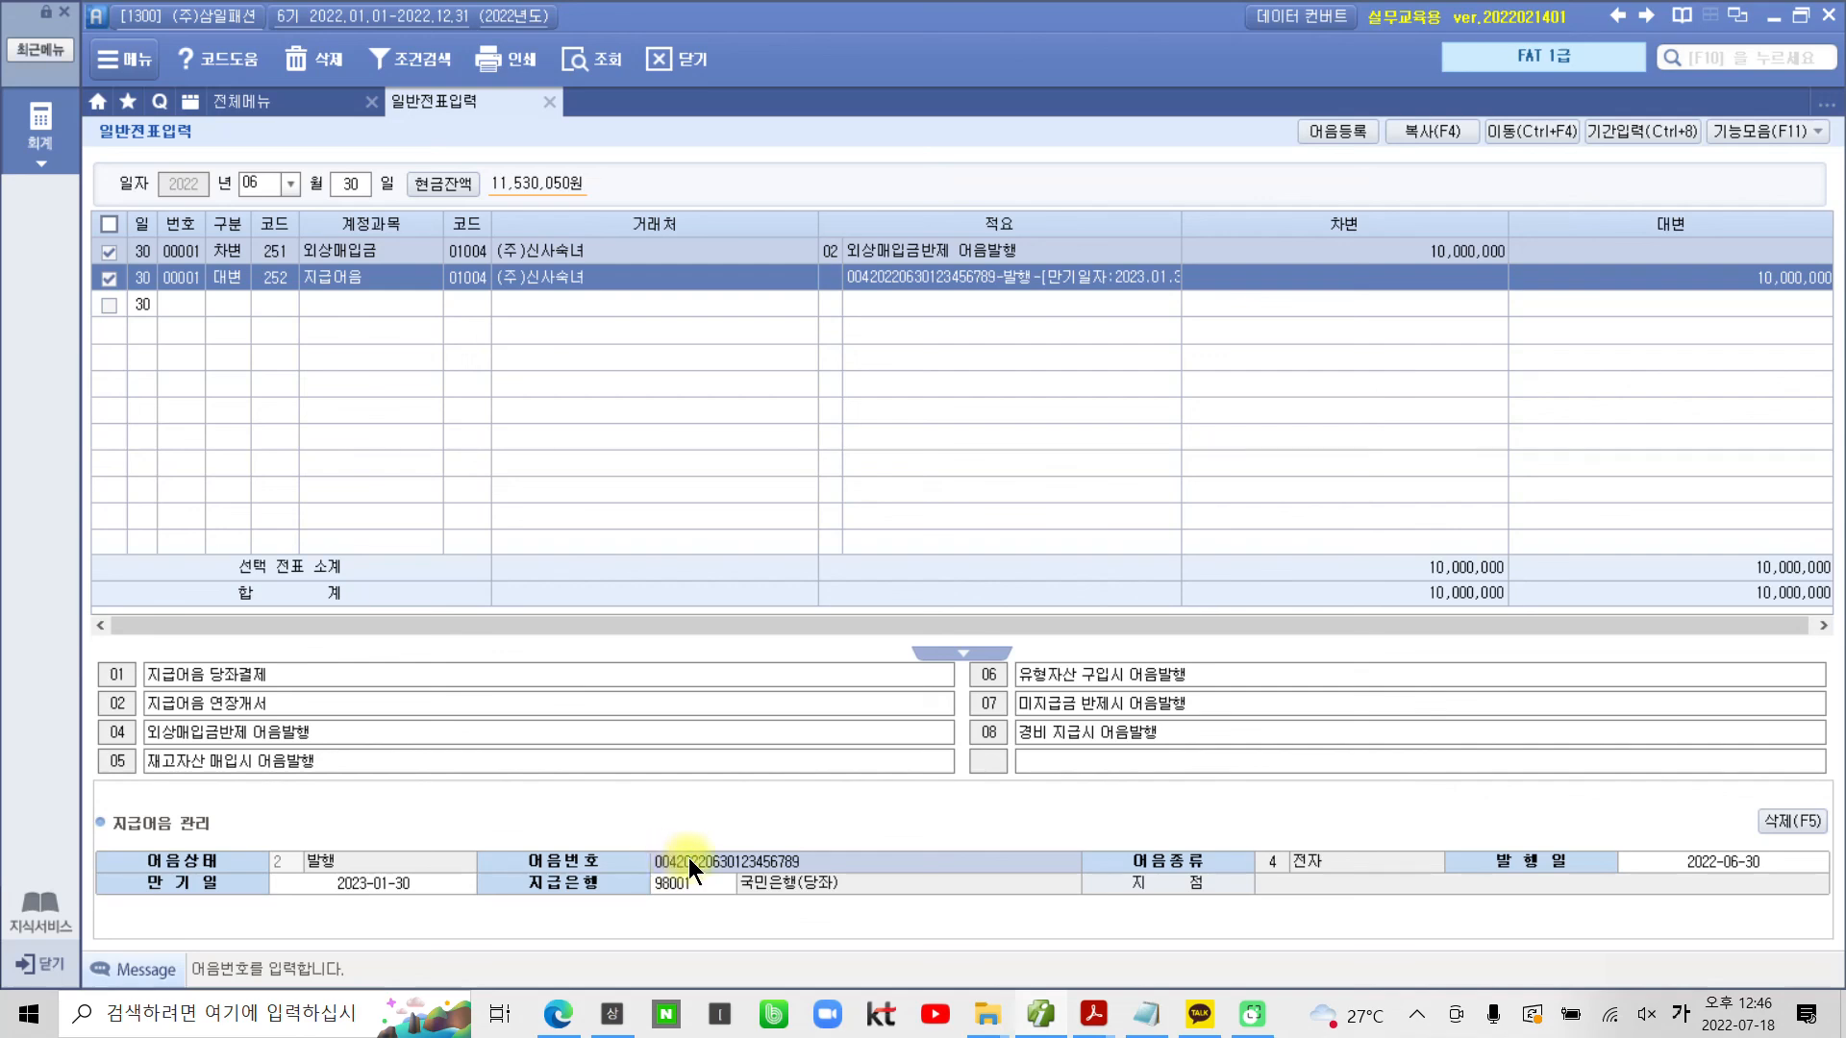
left_click(300, 58)
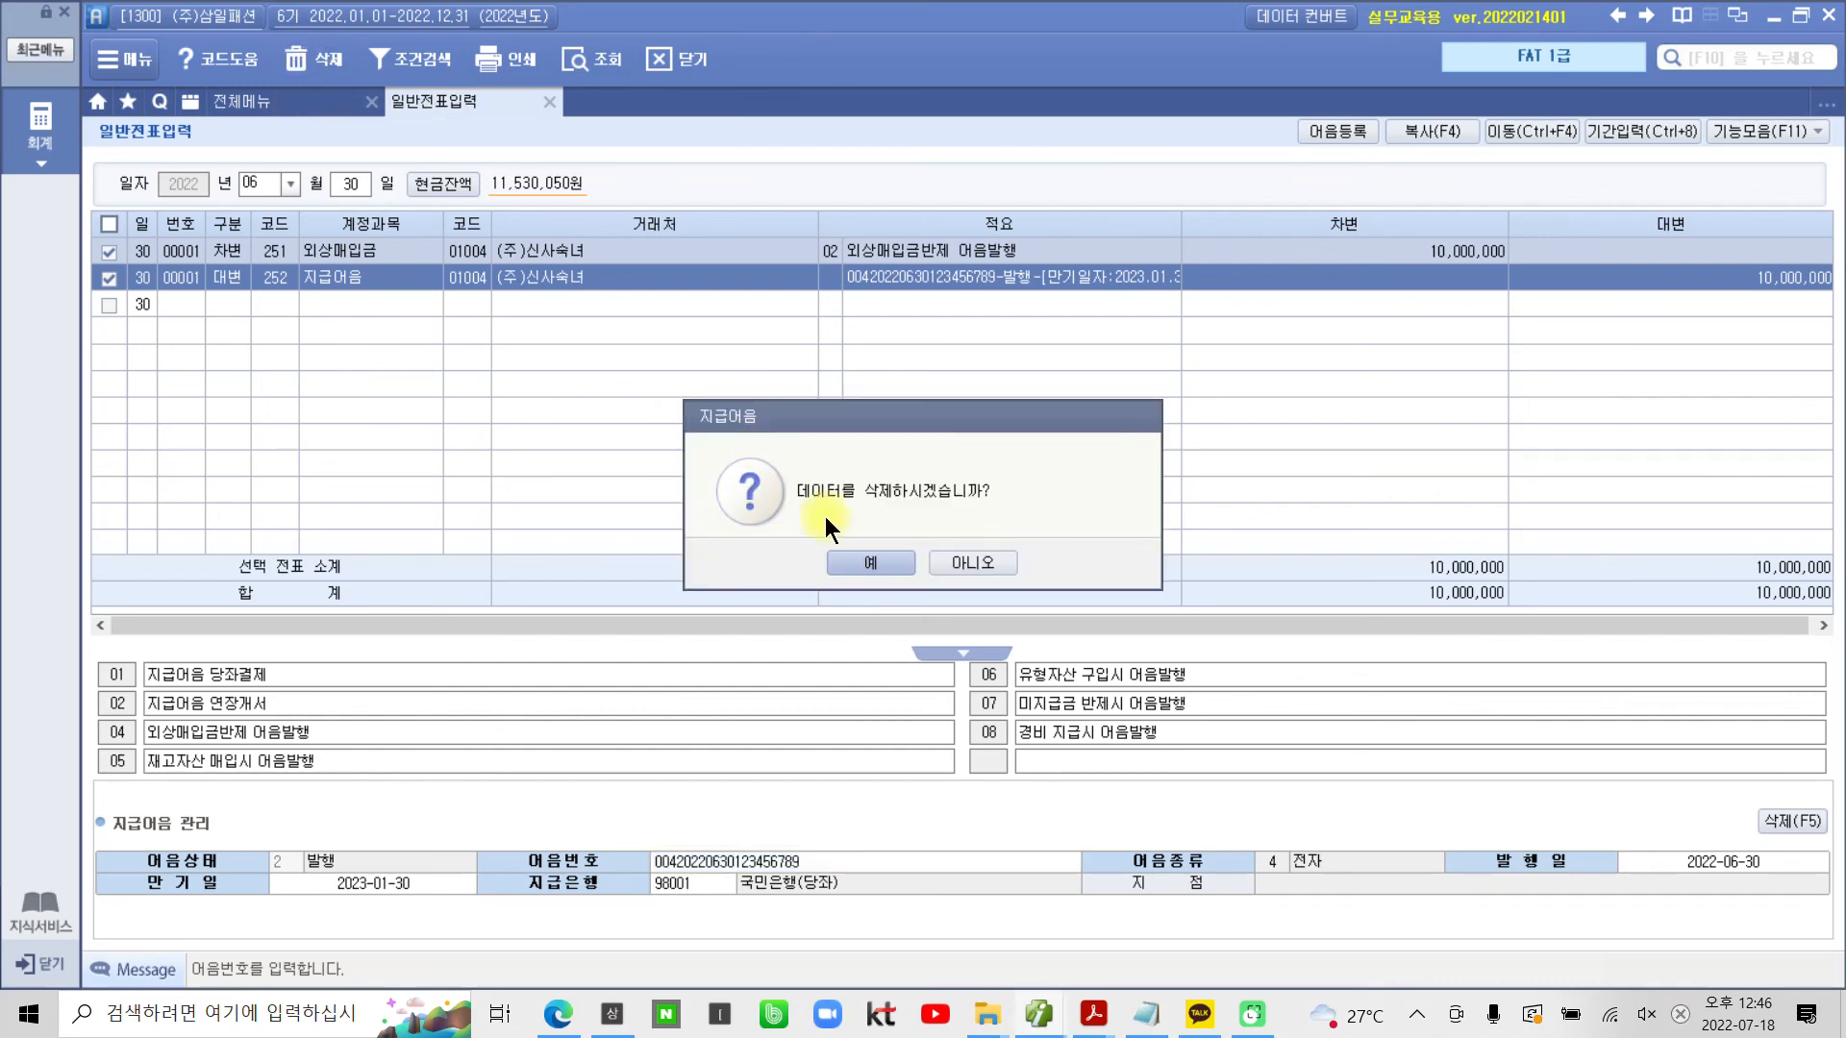
left_click(871, 562)
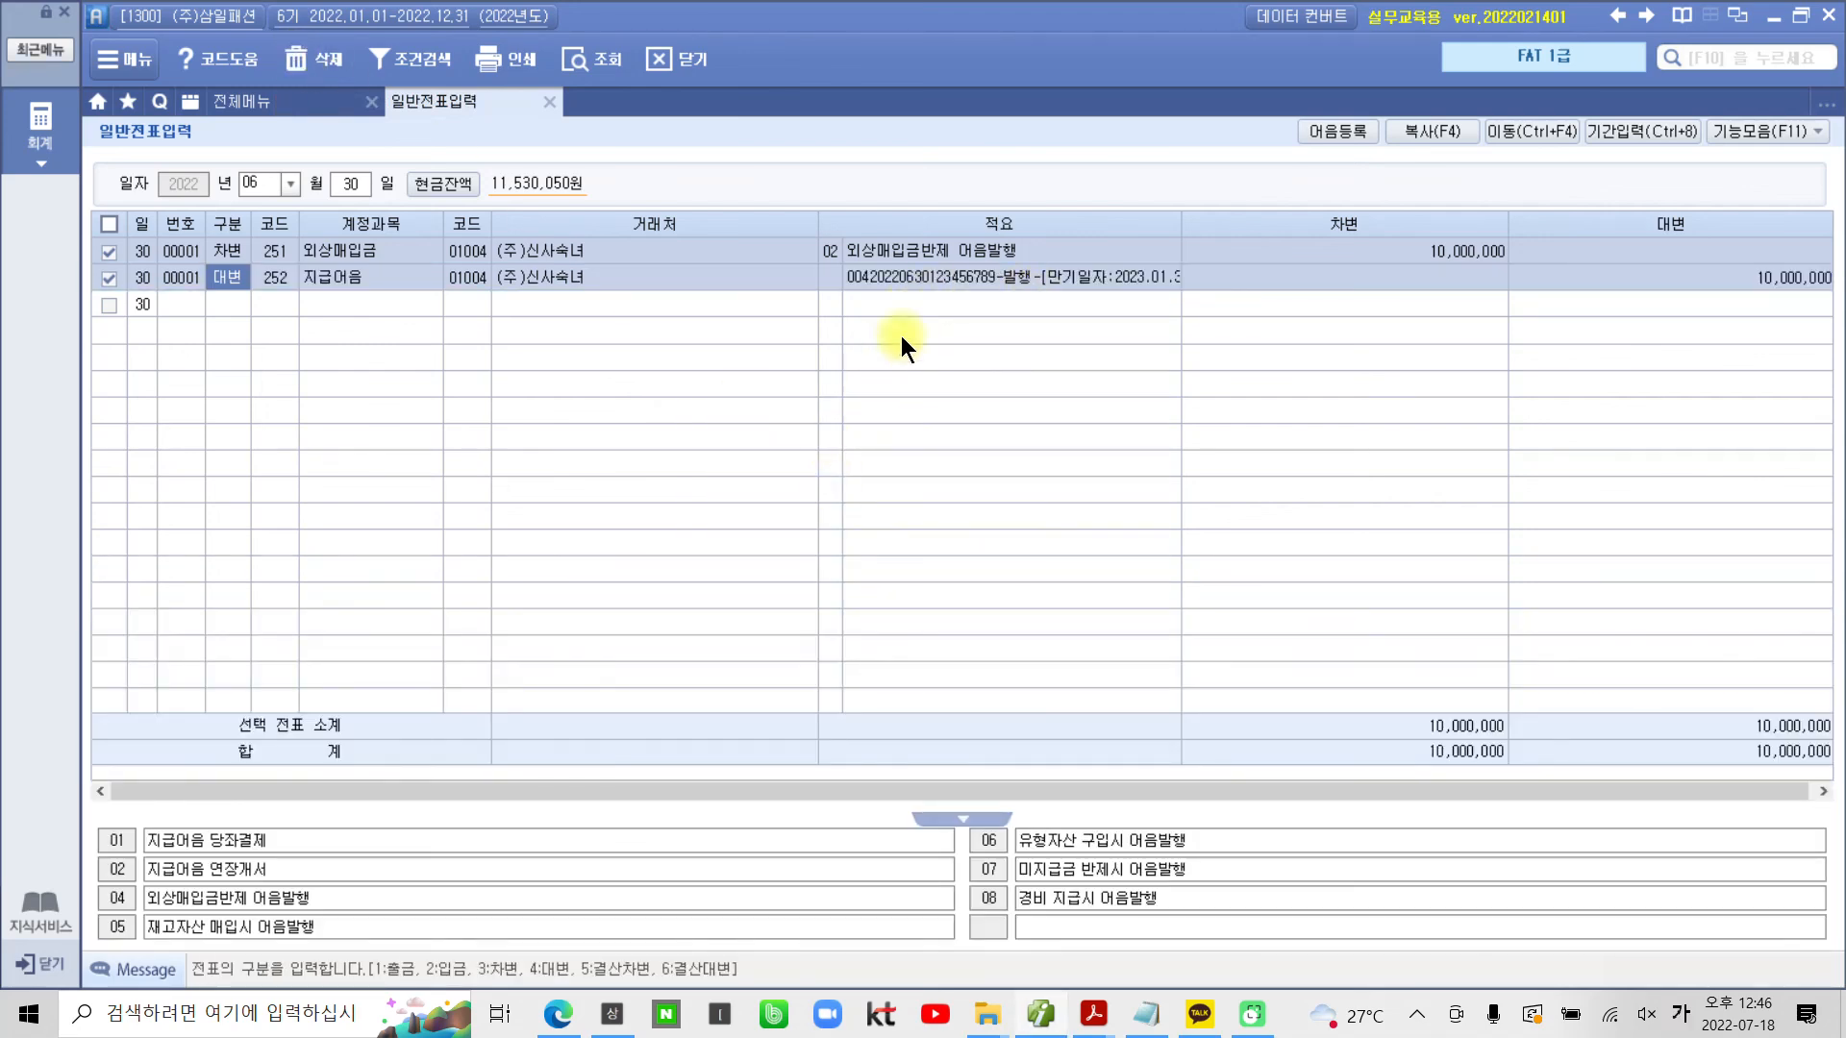
Delete the two checked June 30 voucher lines
left_click(946, 284)
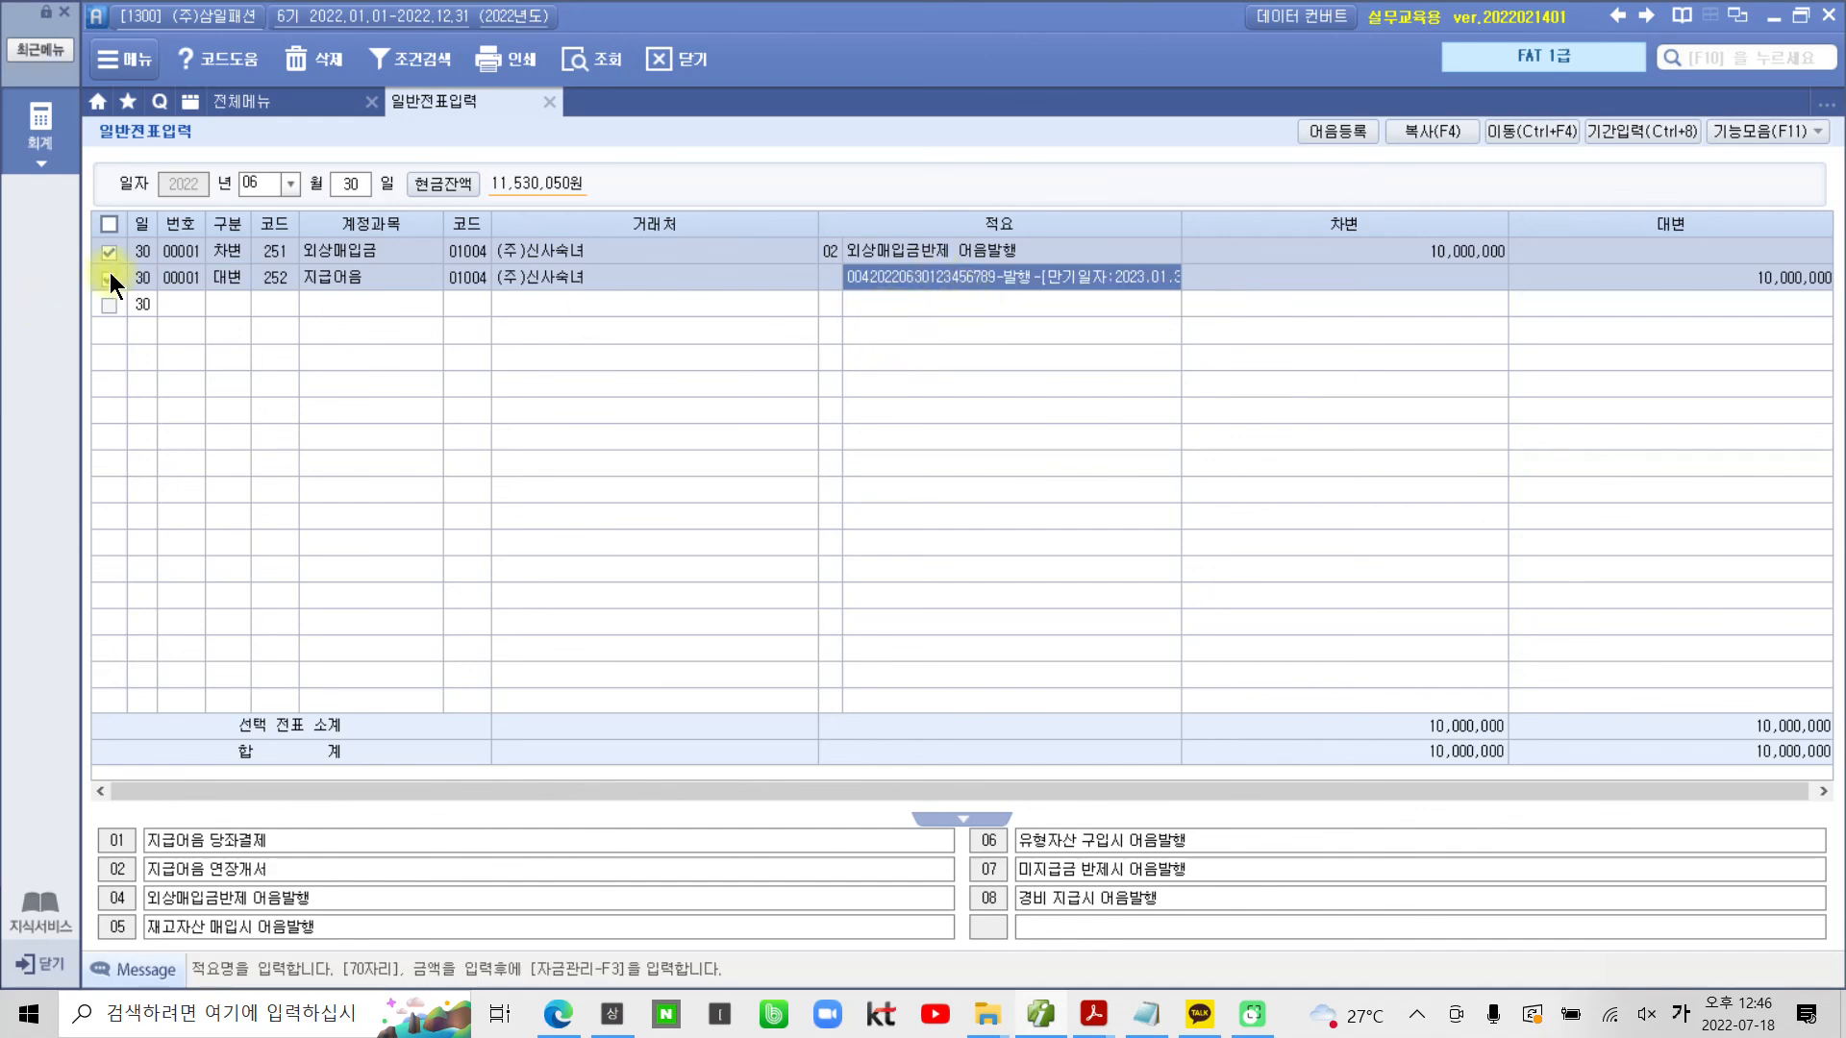
left_click(309, 50)
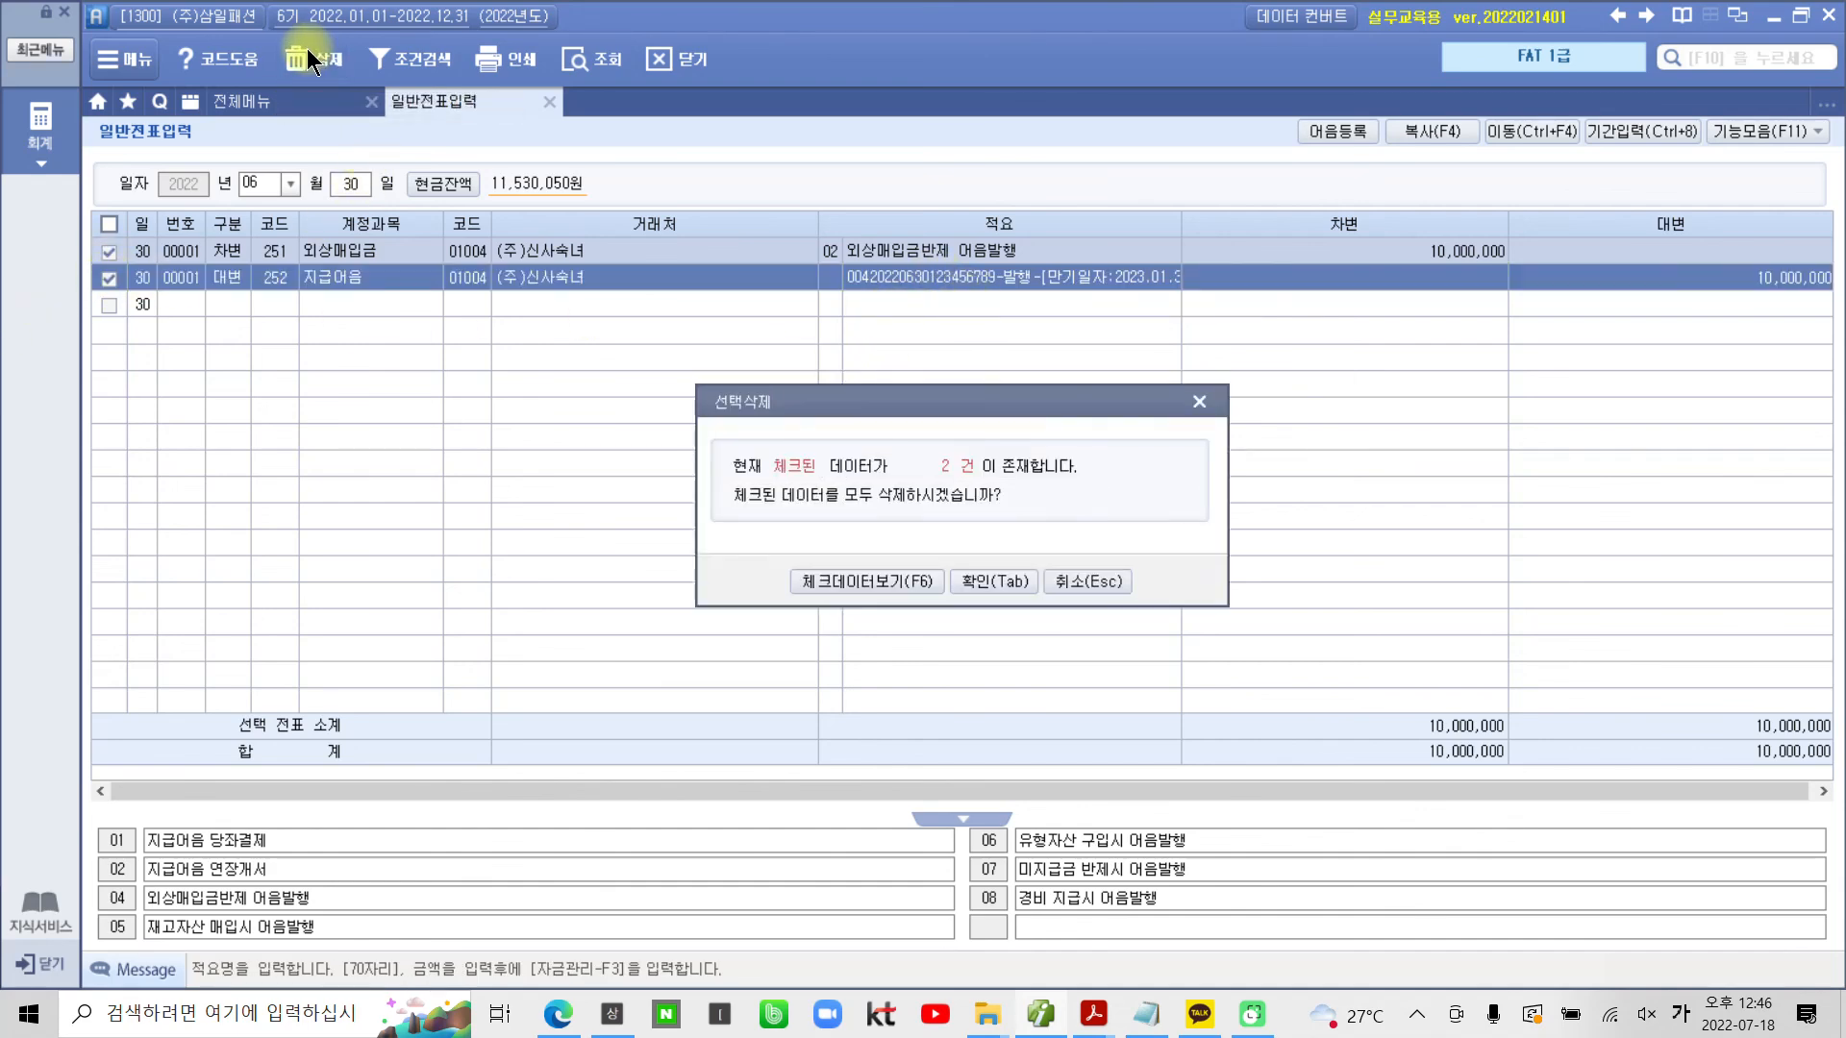
left_click_drag(836, 408, 620, 406)
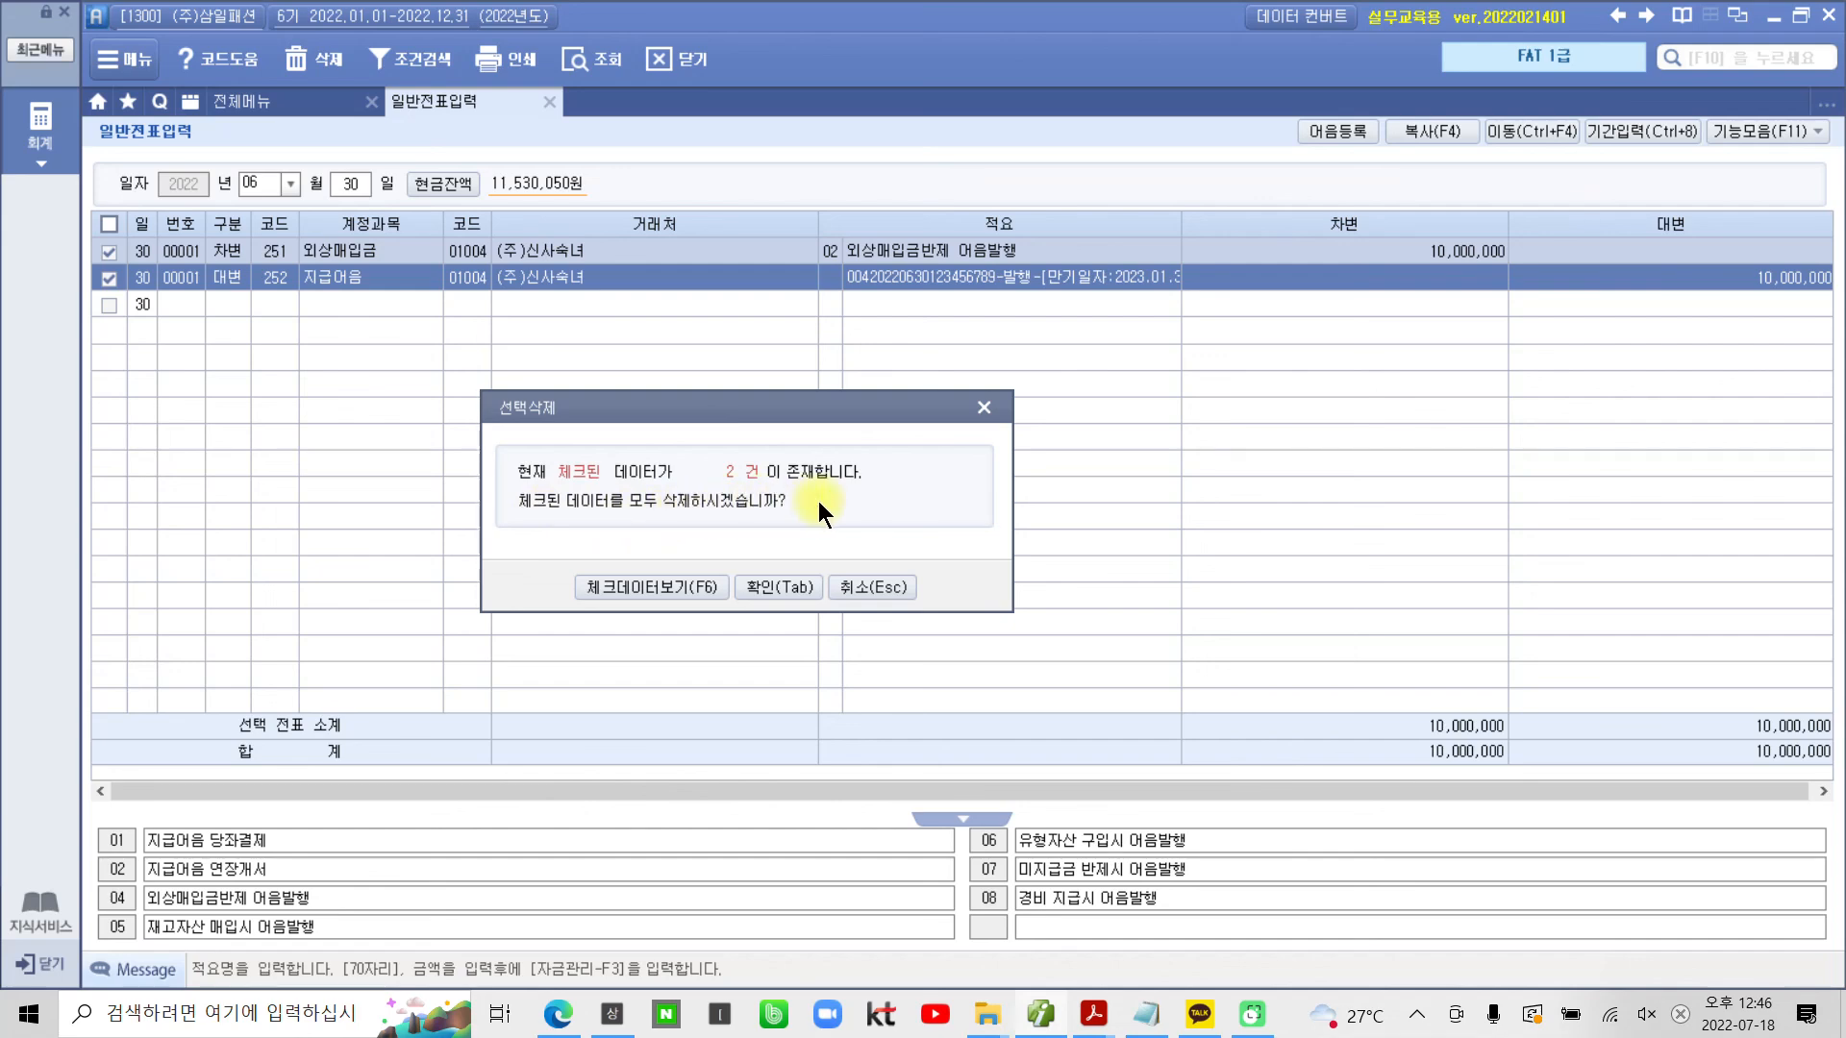
left_click(786, 588)
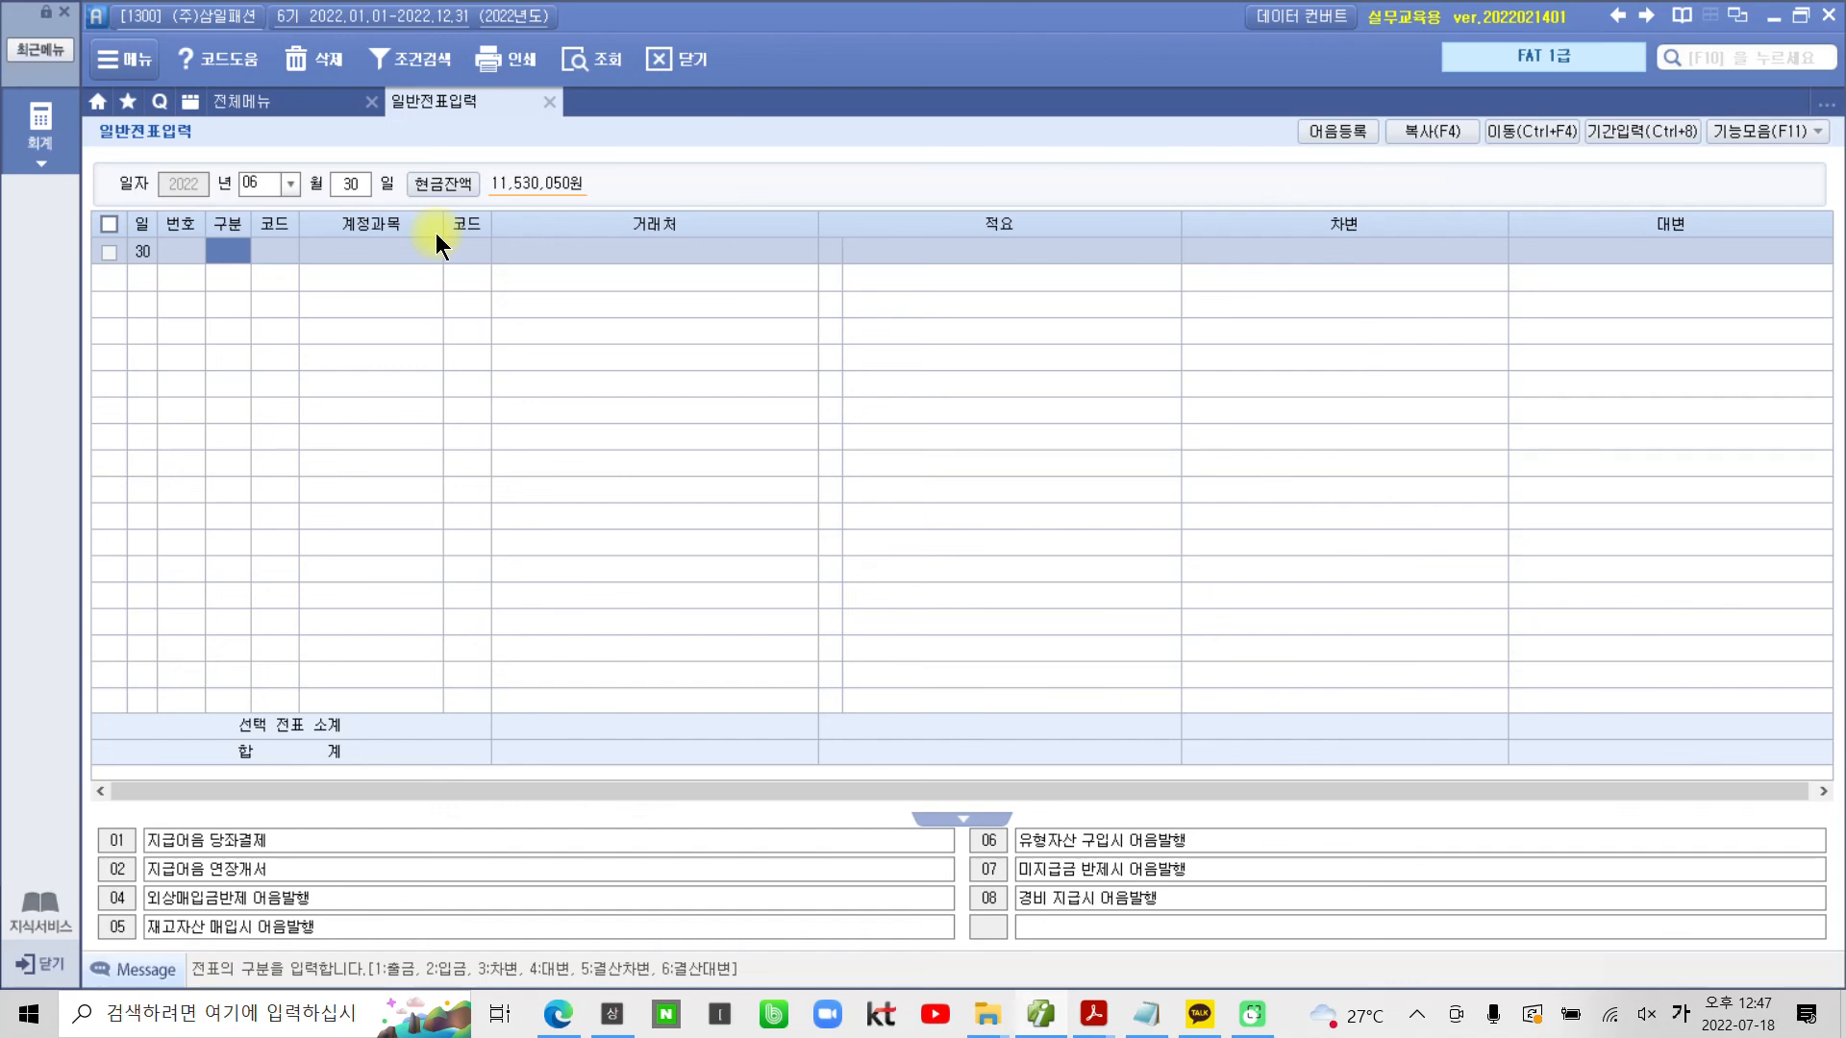
Start a June 30 voucher line as 입금 with account 251 외상매입금 and vendor 01004 (주)신사숙녀
type("2")
key("Return")
type("51")
key("Return")
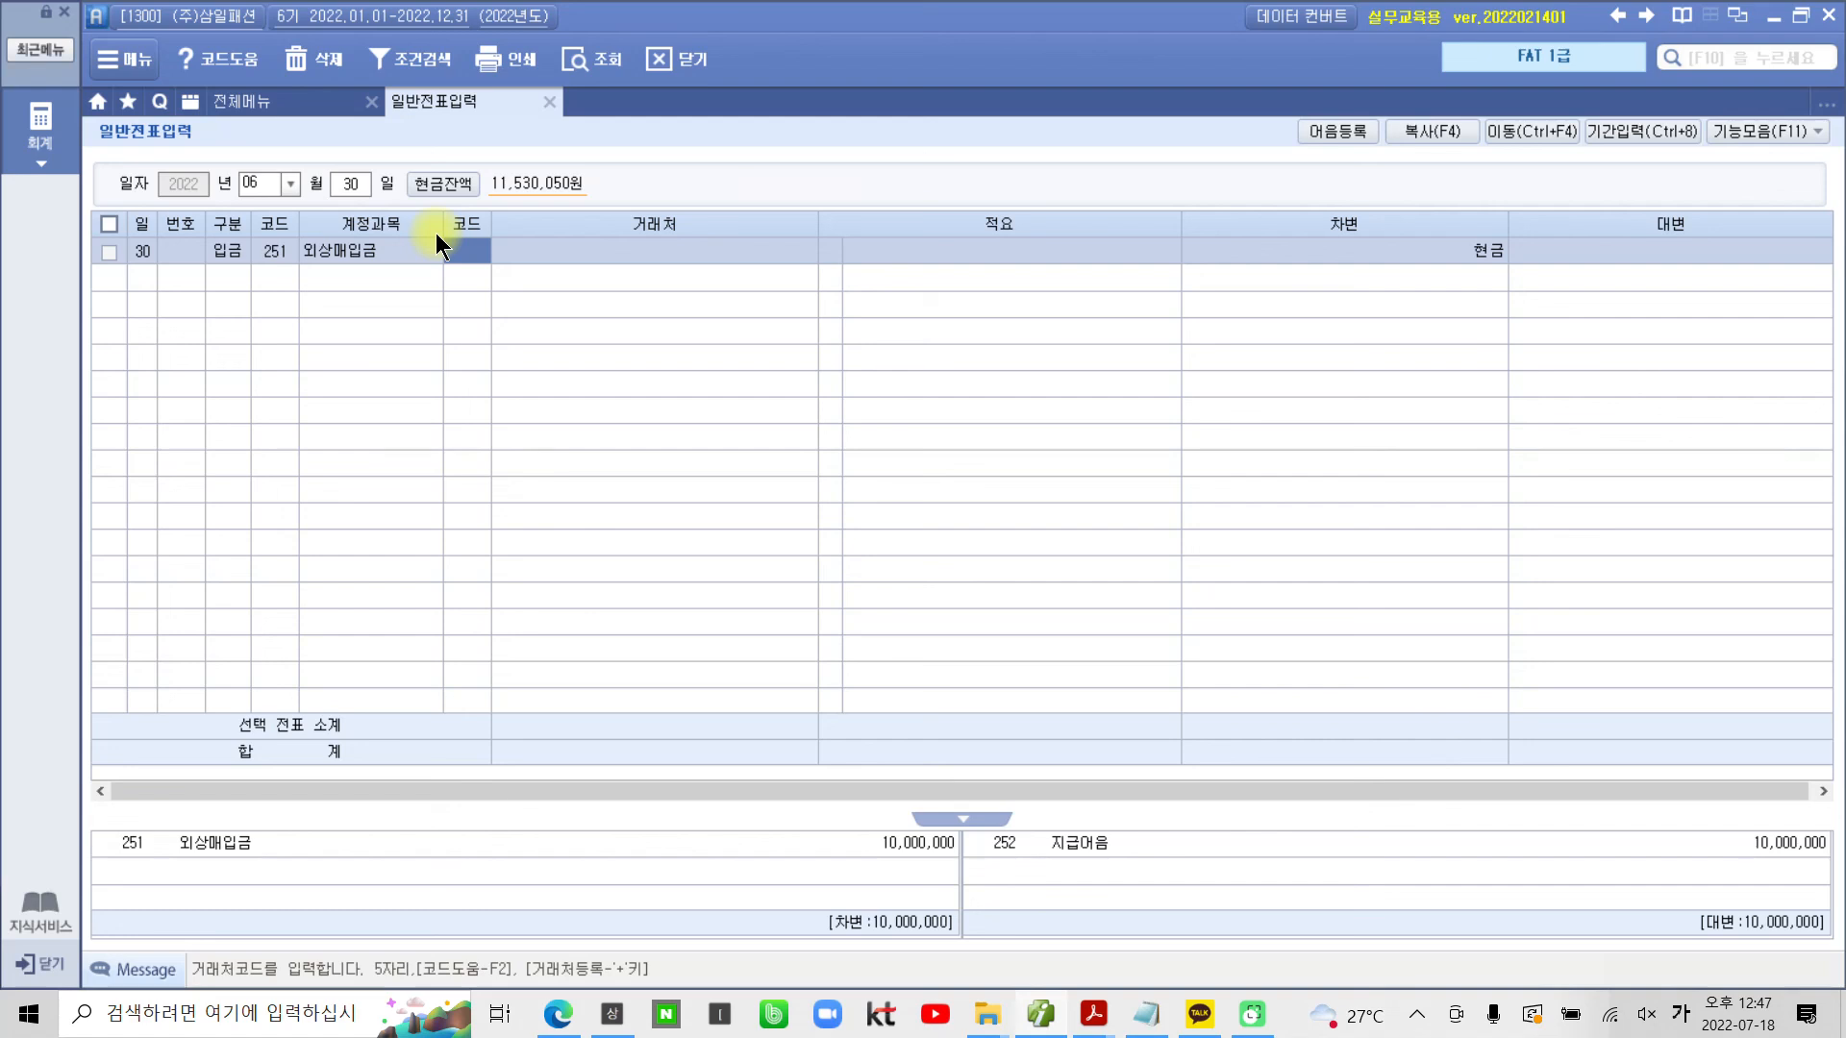
type("01004")
key("Return")
key("Return")
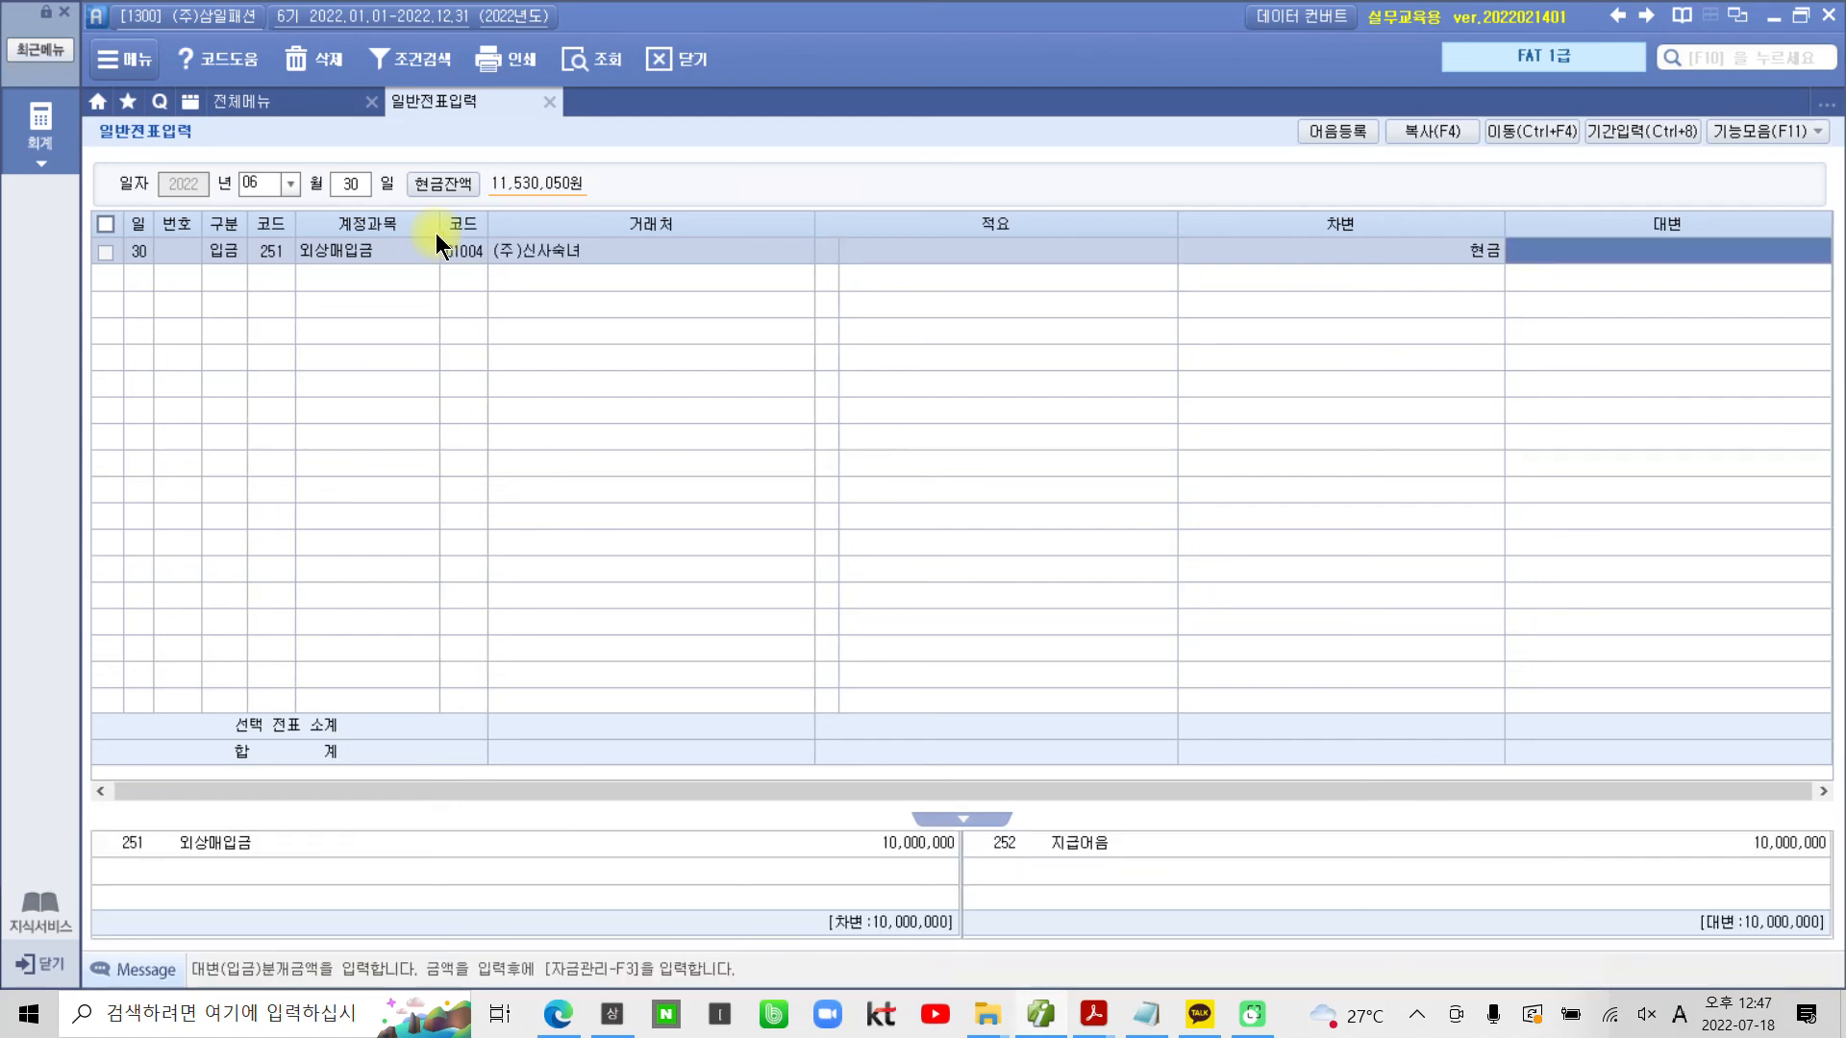
Change the new 외상매입금 line's 구분 to 3 (차변), keeping its account and vendor
key("Left")
key("Left")
key("Left")
key("Left")
key("Left")
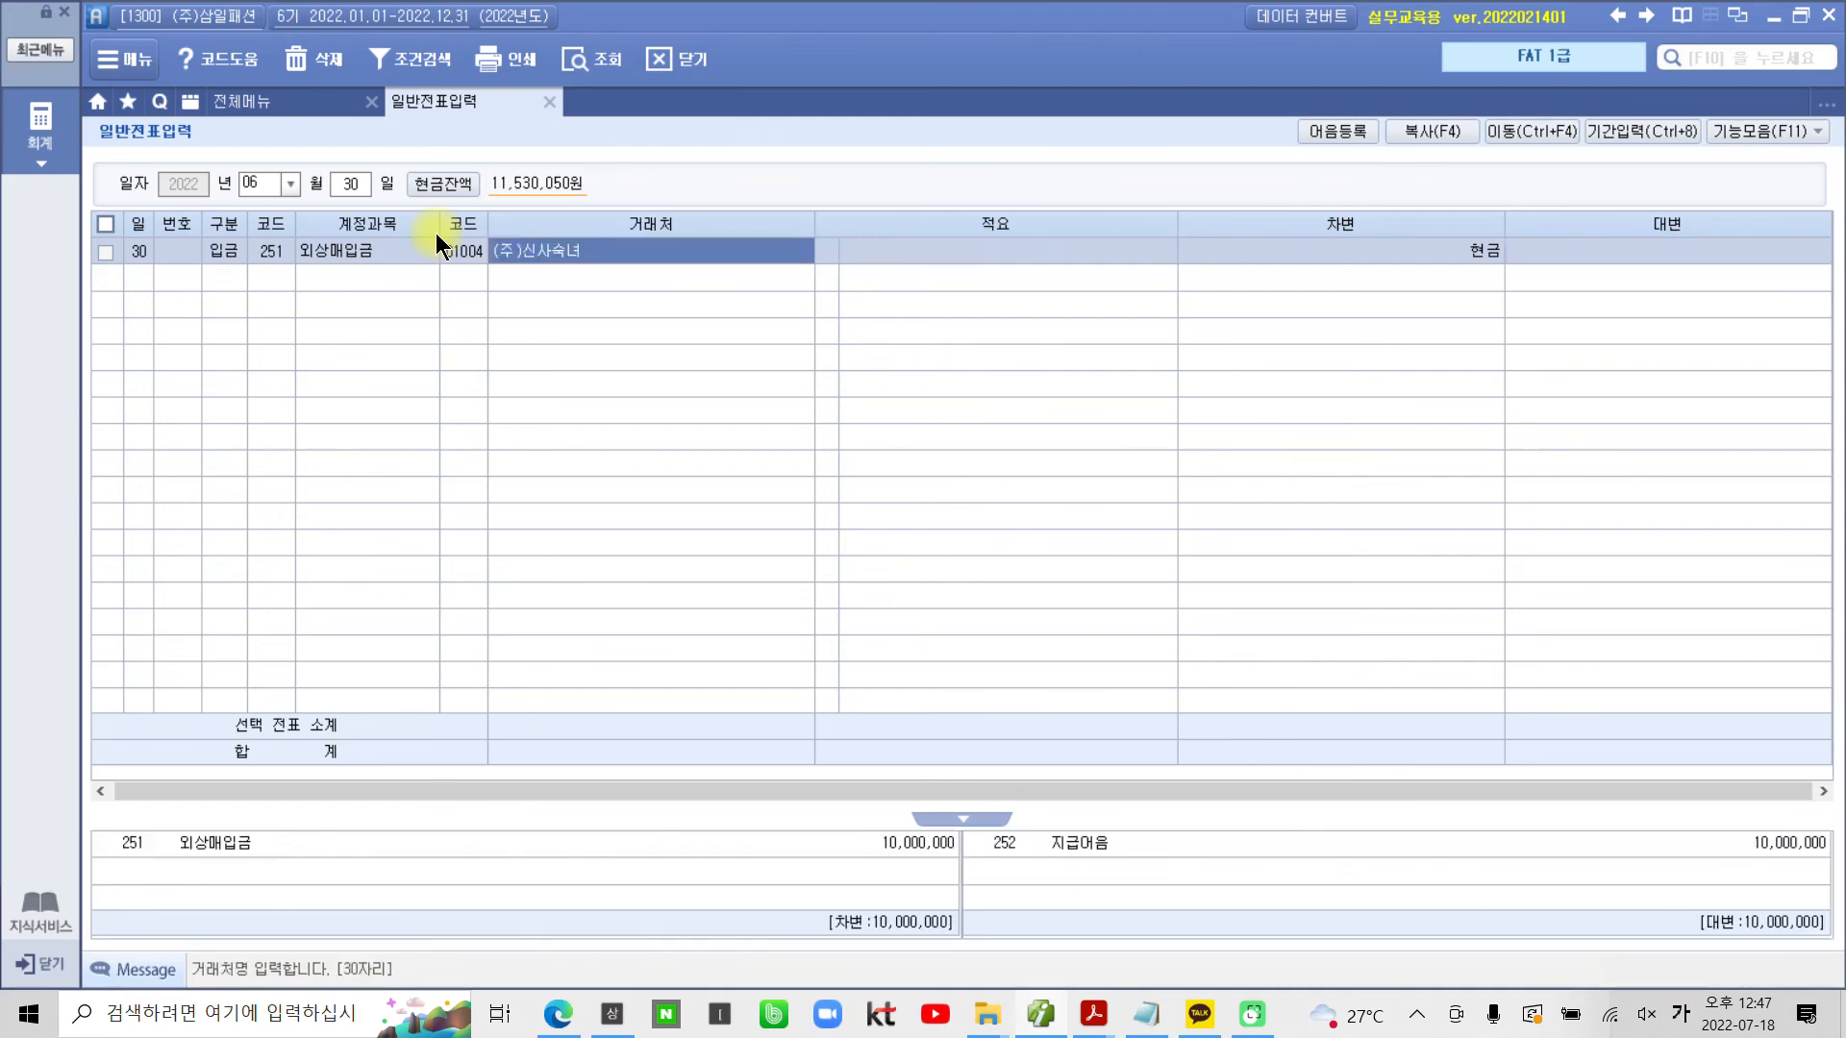
type("3")
key("Return")
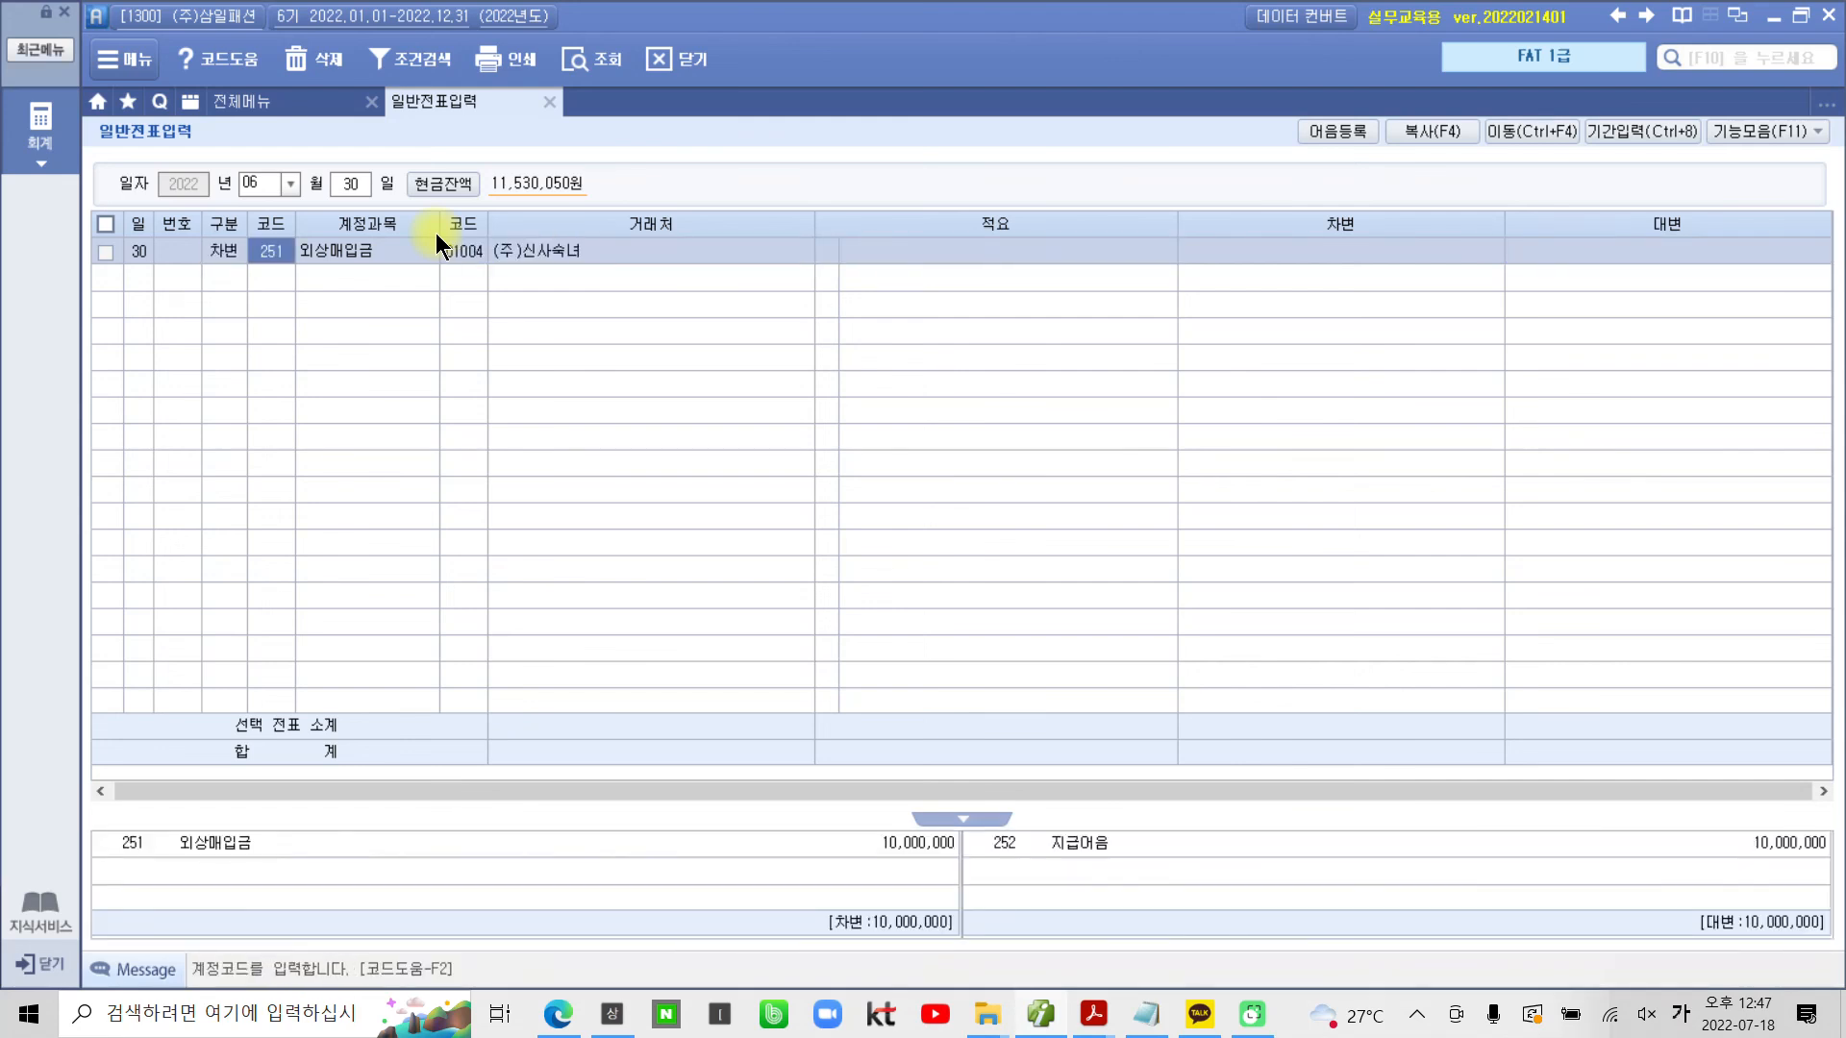
key("Return")
key("Return")
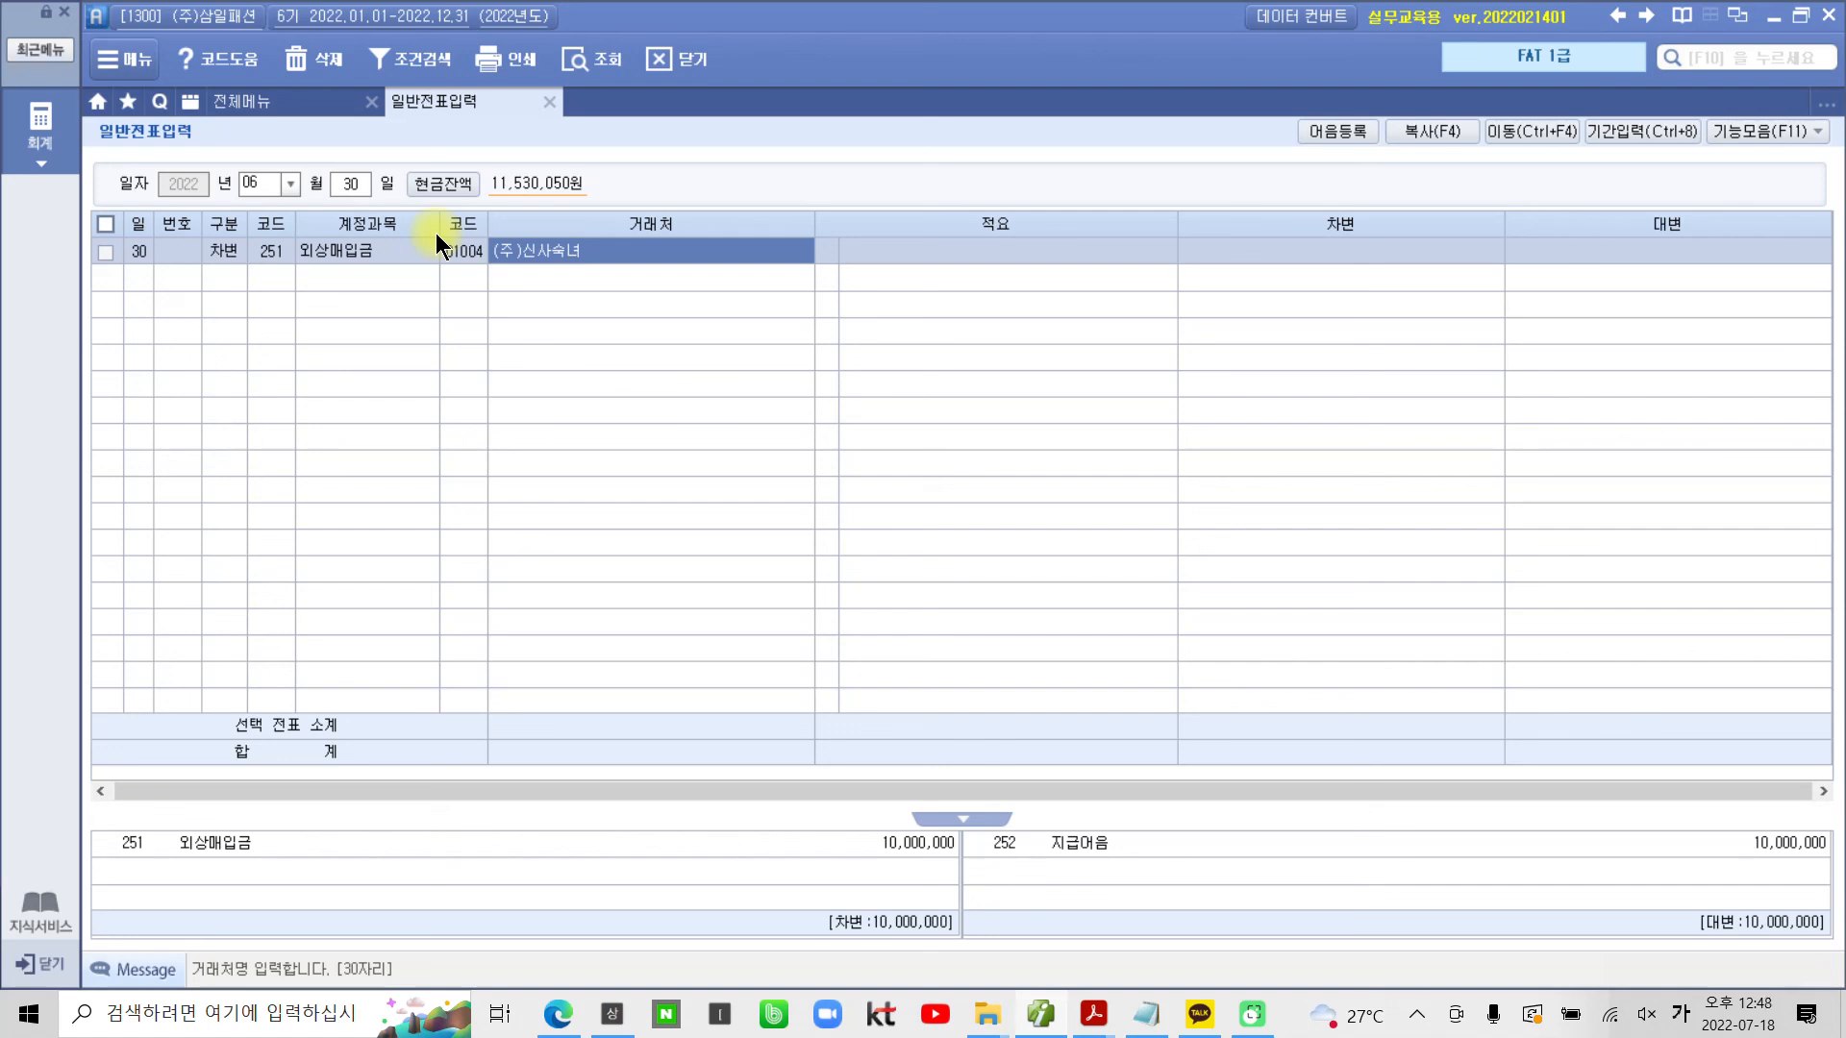
Complete the 외상매입금 line with 적요 02 외상매입금반제 어음발행 and a debit amount of 10,000,000
key("Return")
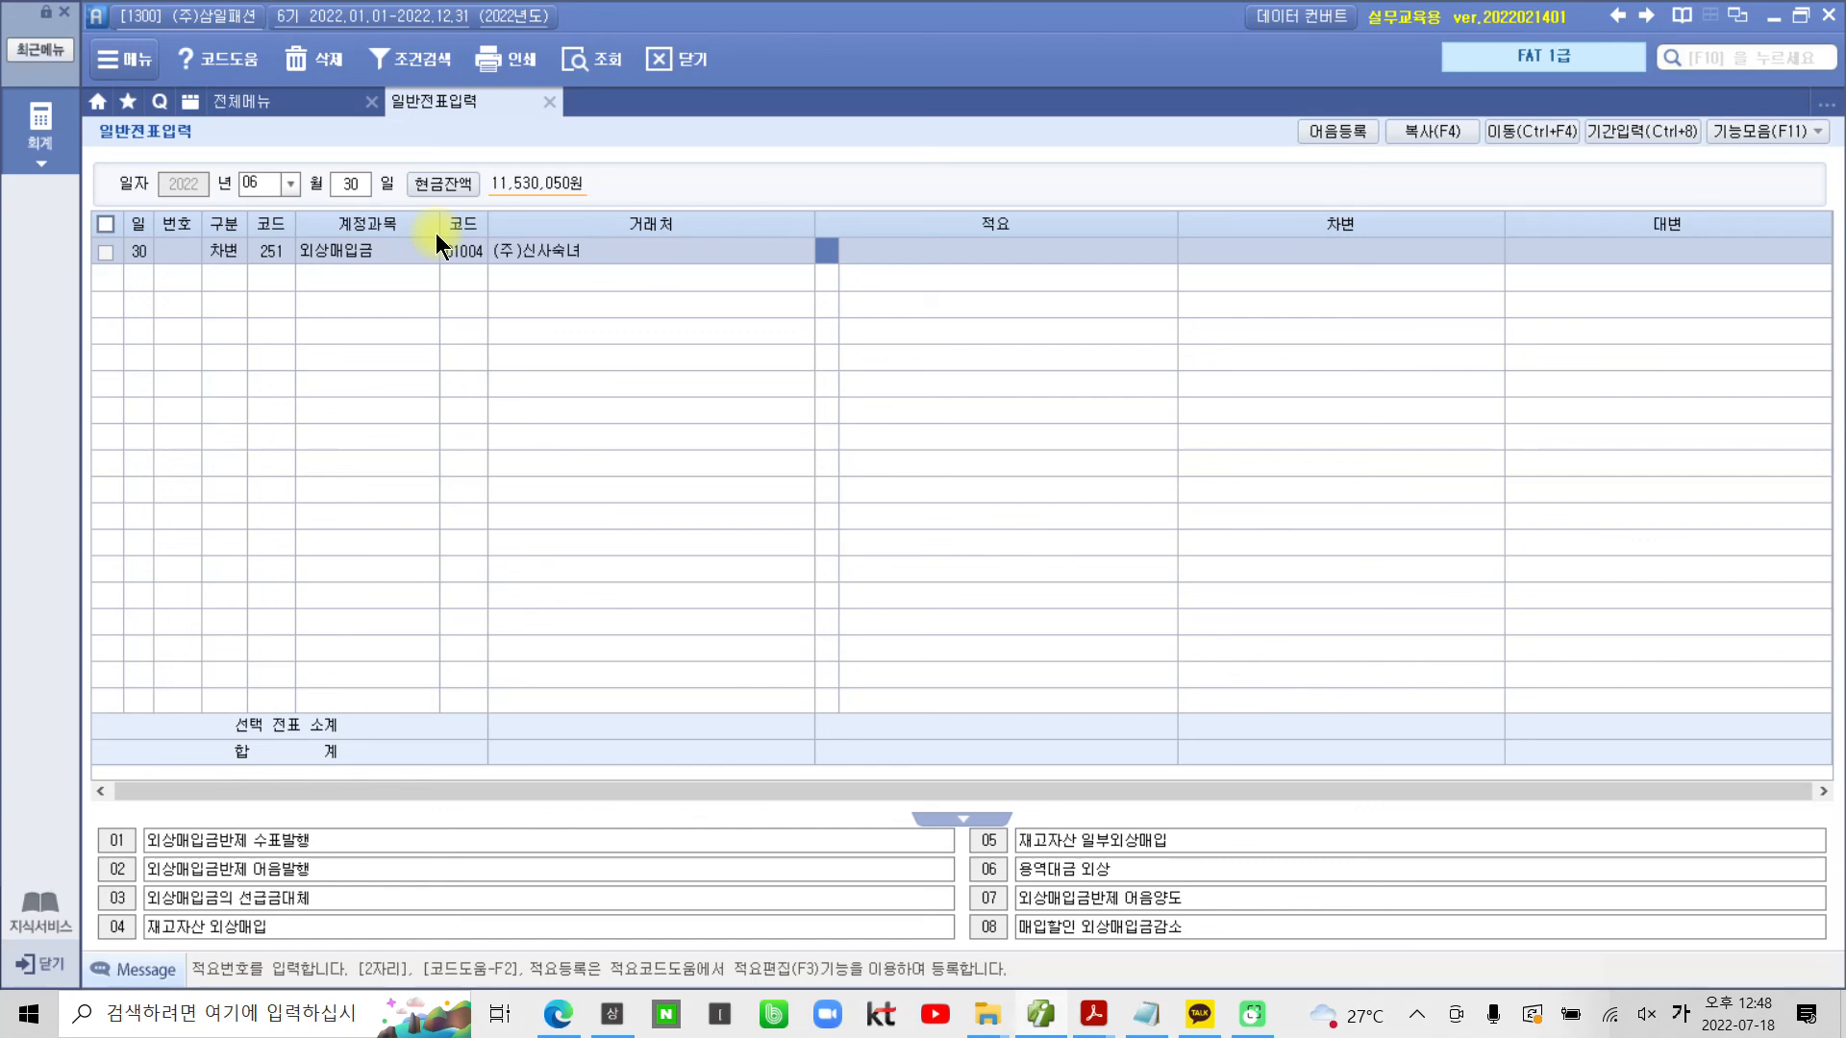
type("2")
key("Return")
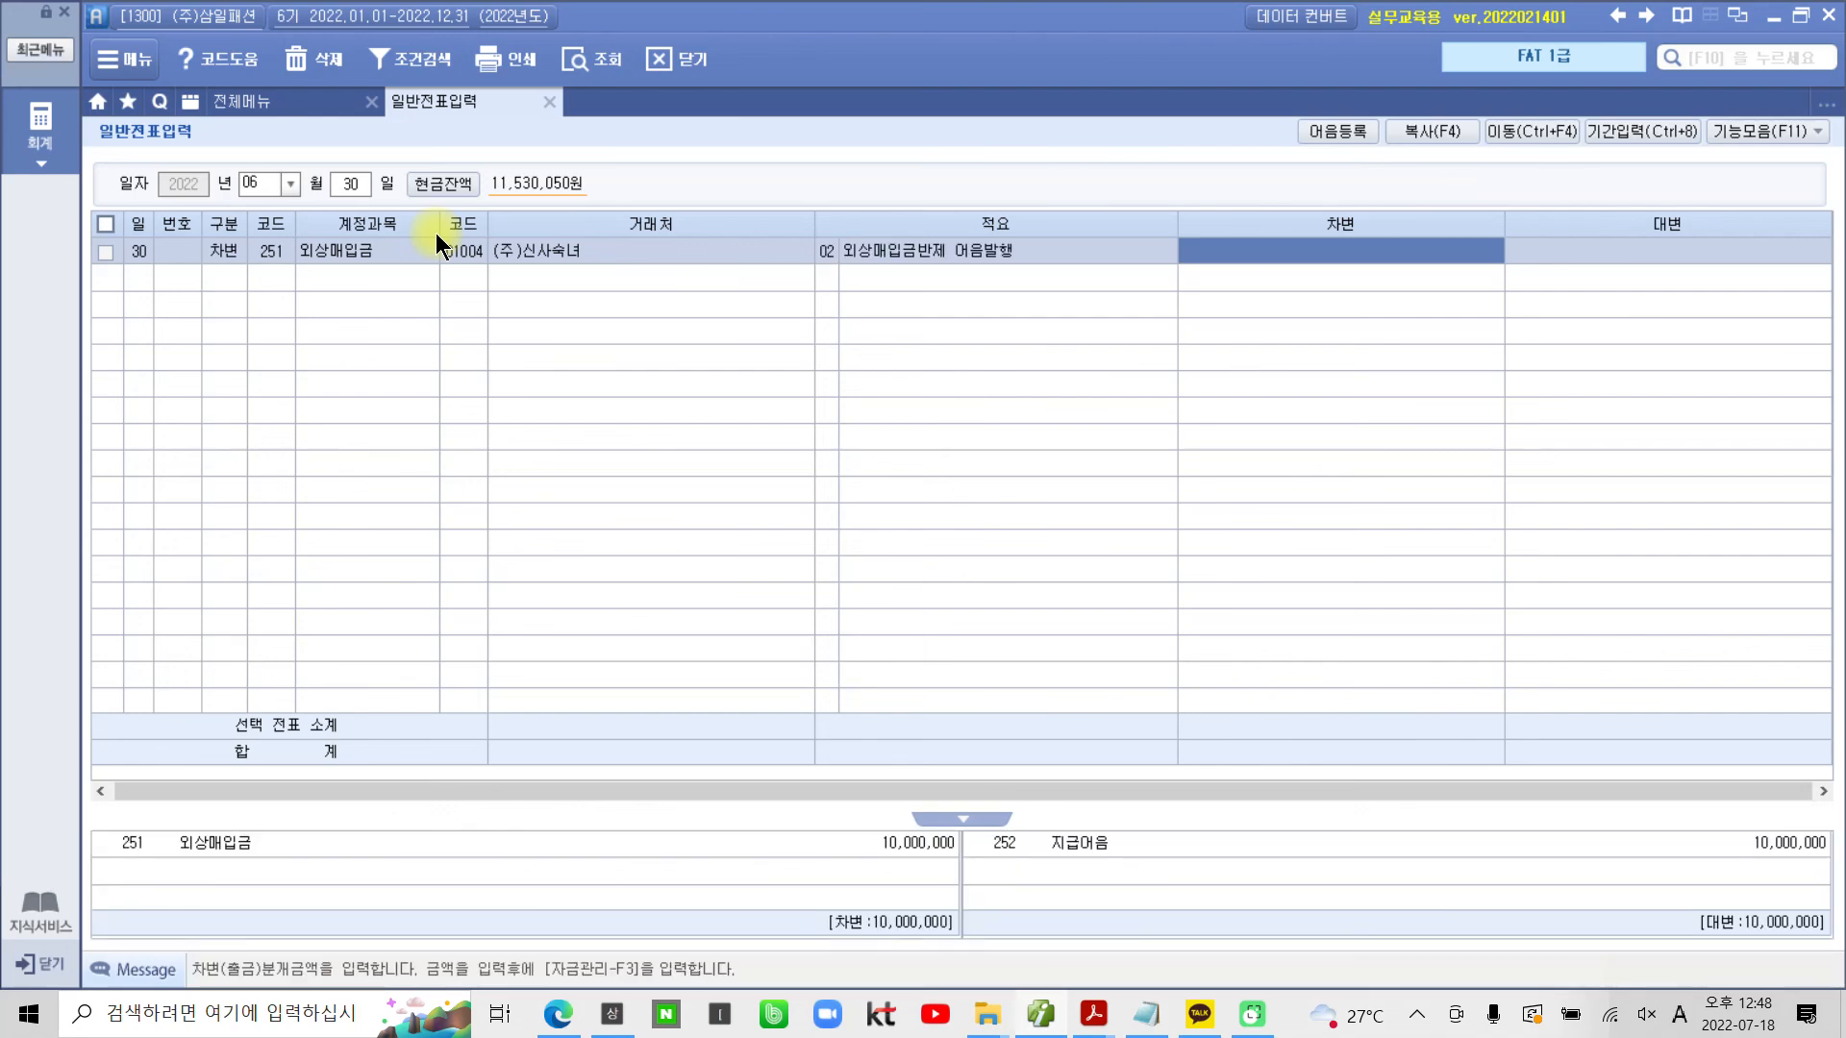
type("10000000")
key("Return")
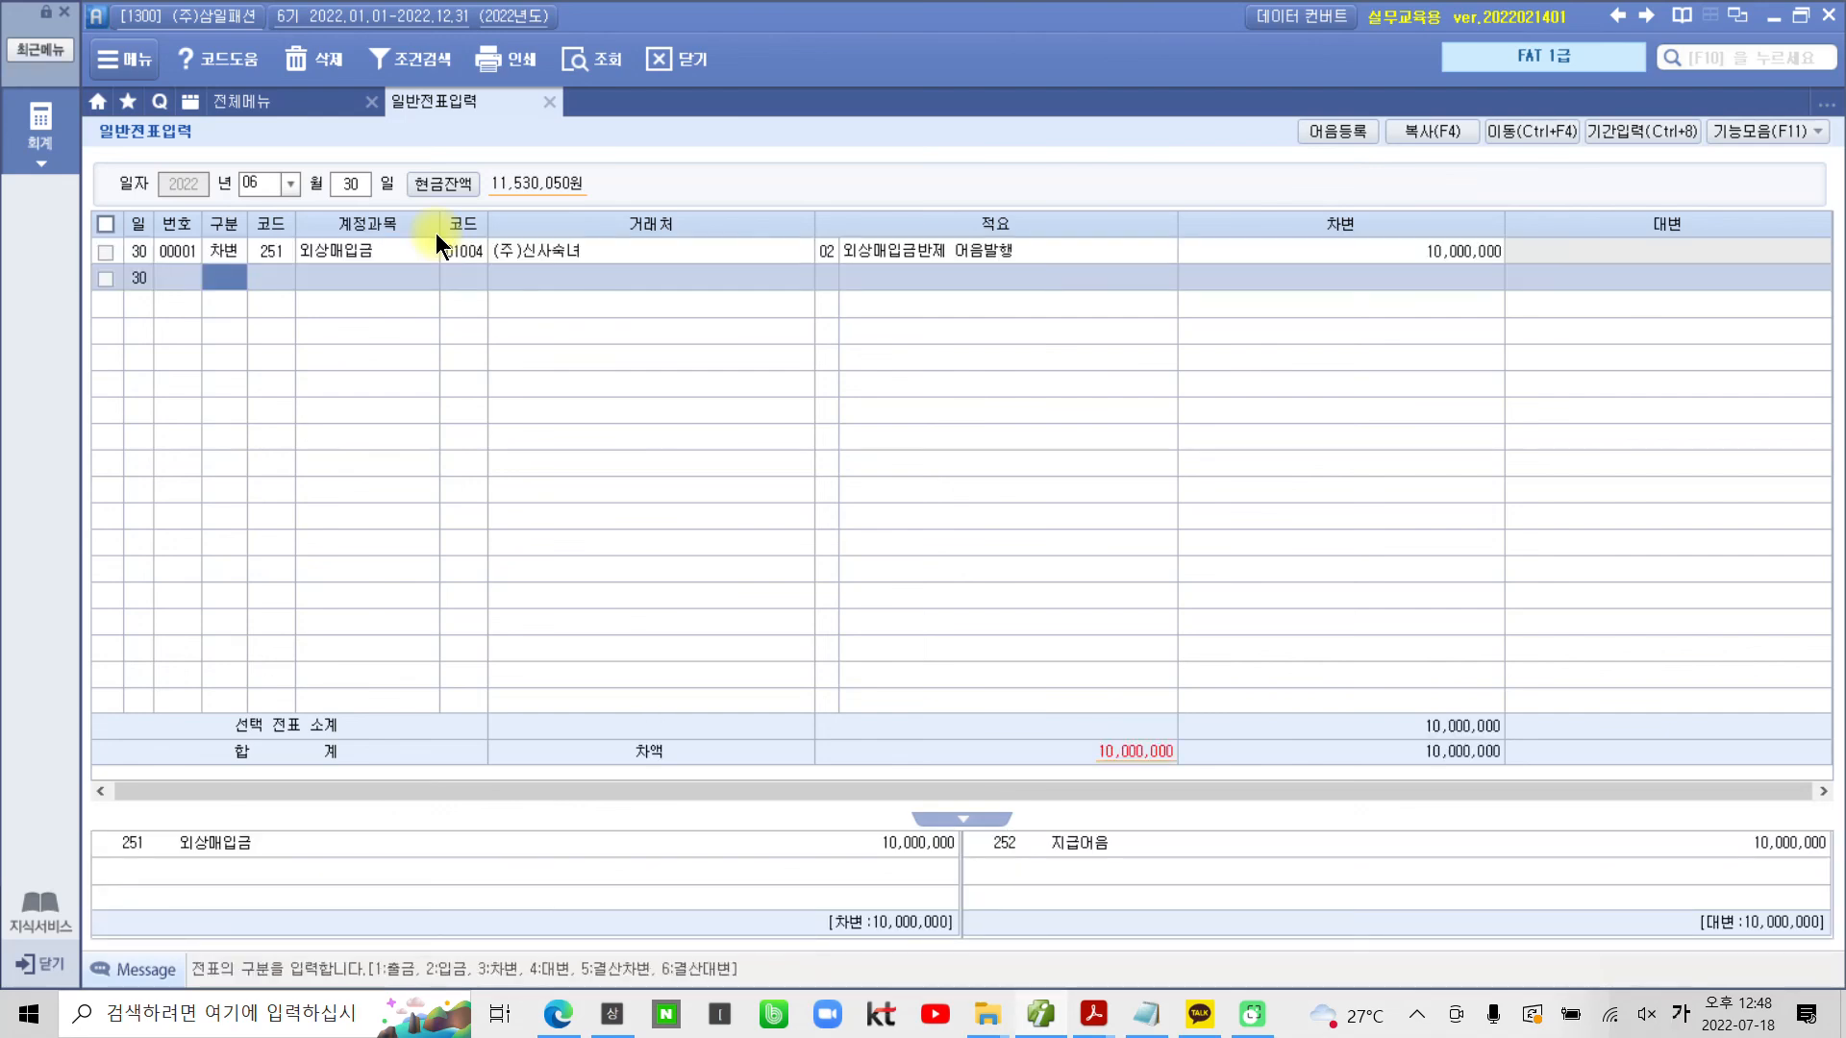
Start a second June 30 voucher line as 4 (대변) with account 252 지급어음 and vendor 01001 (주)코디나라
type("4")
key("Return")
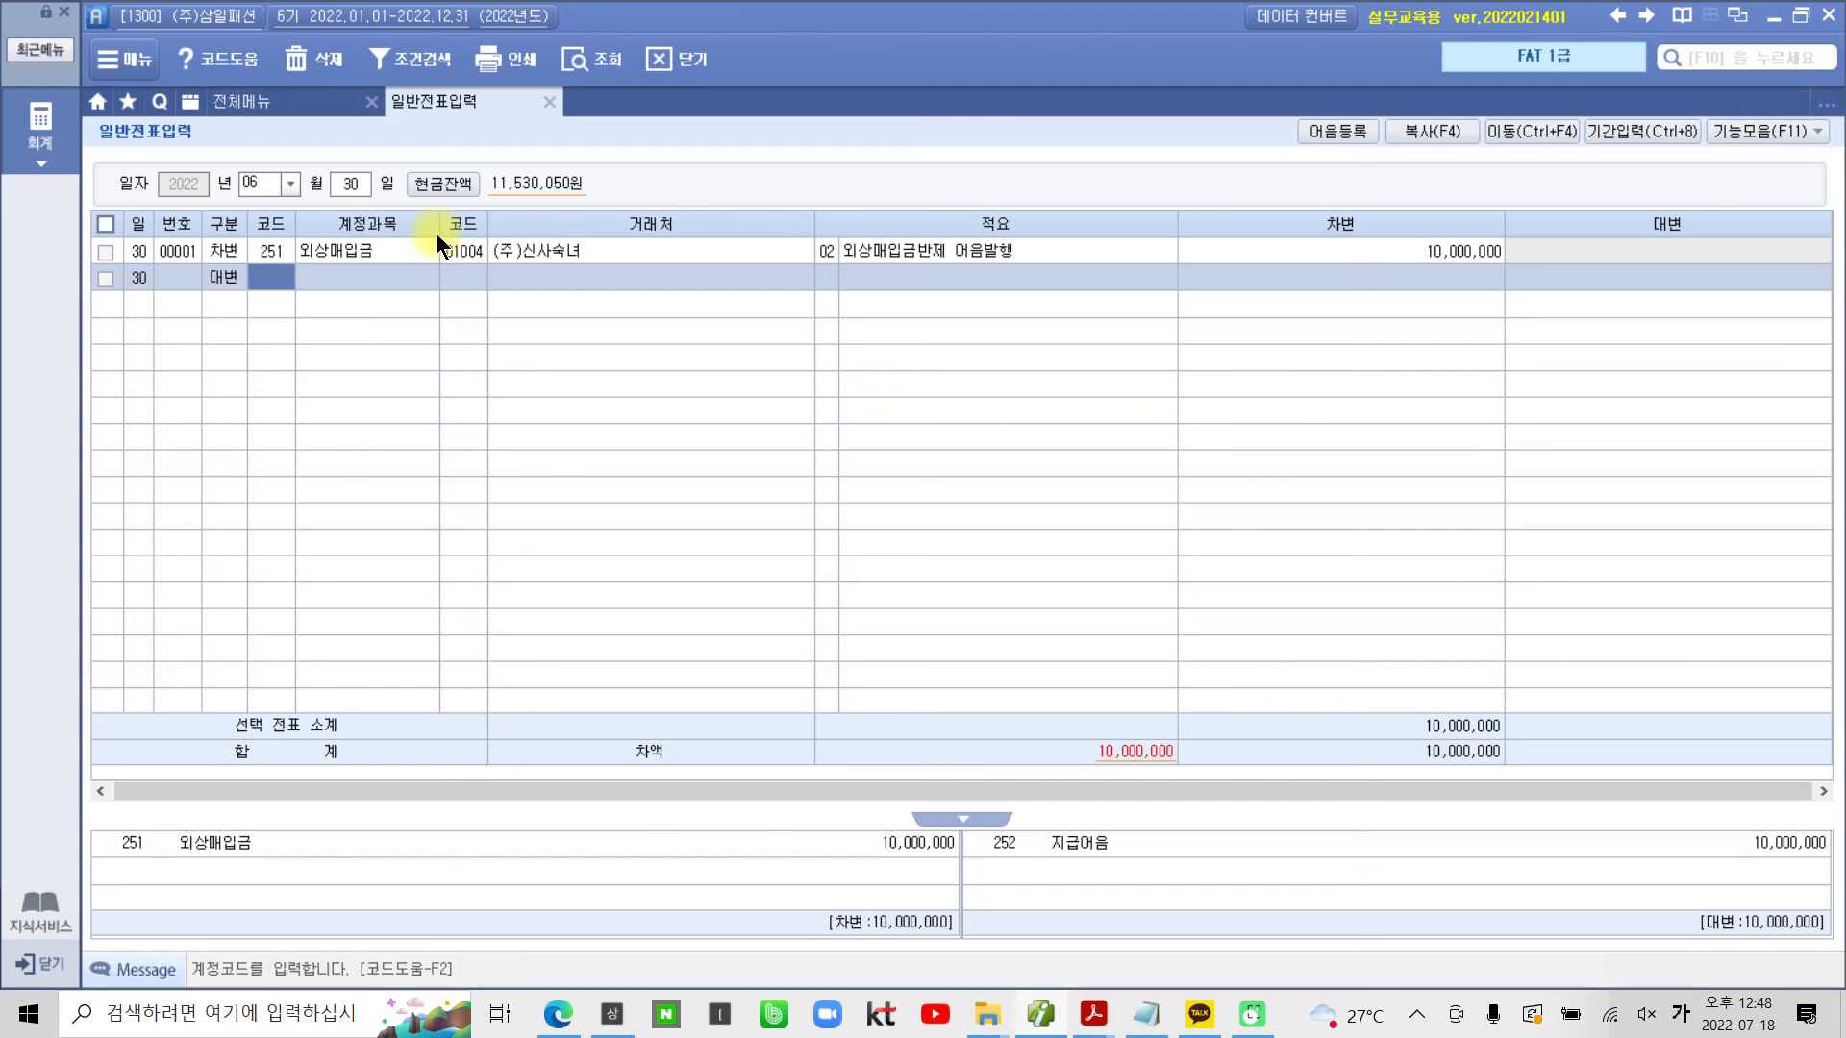
type("252")
key("Return")
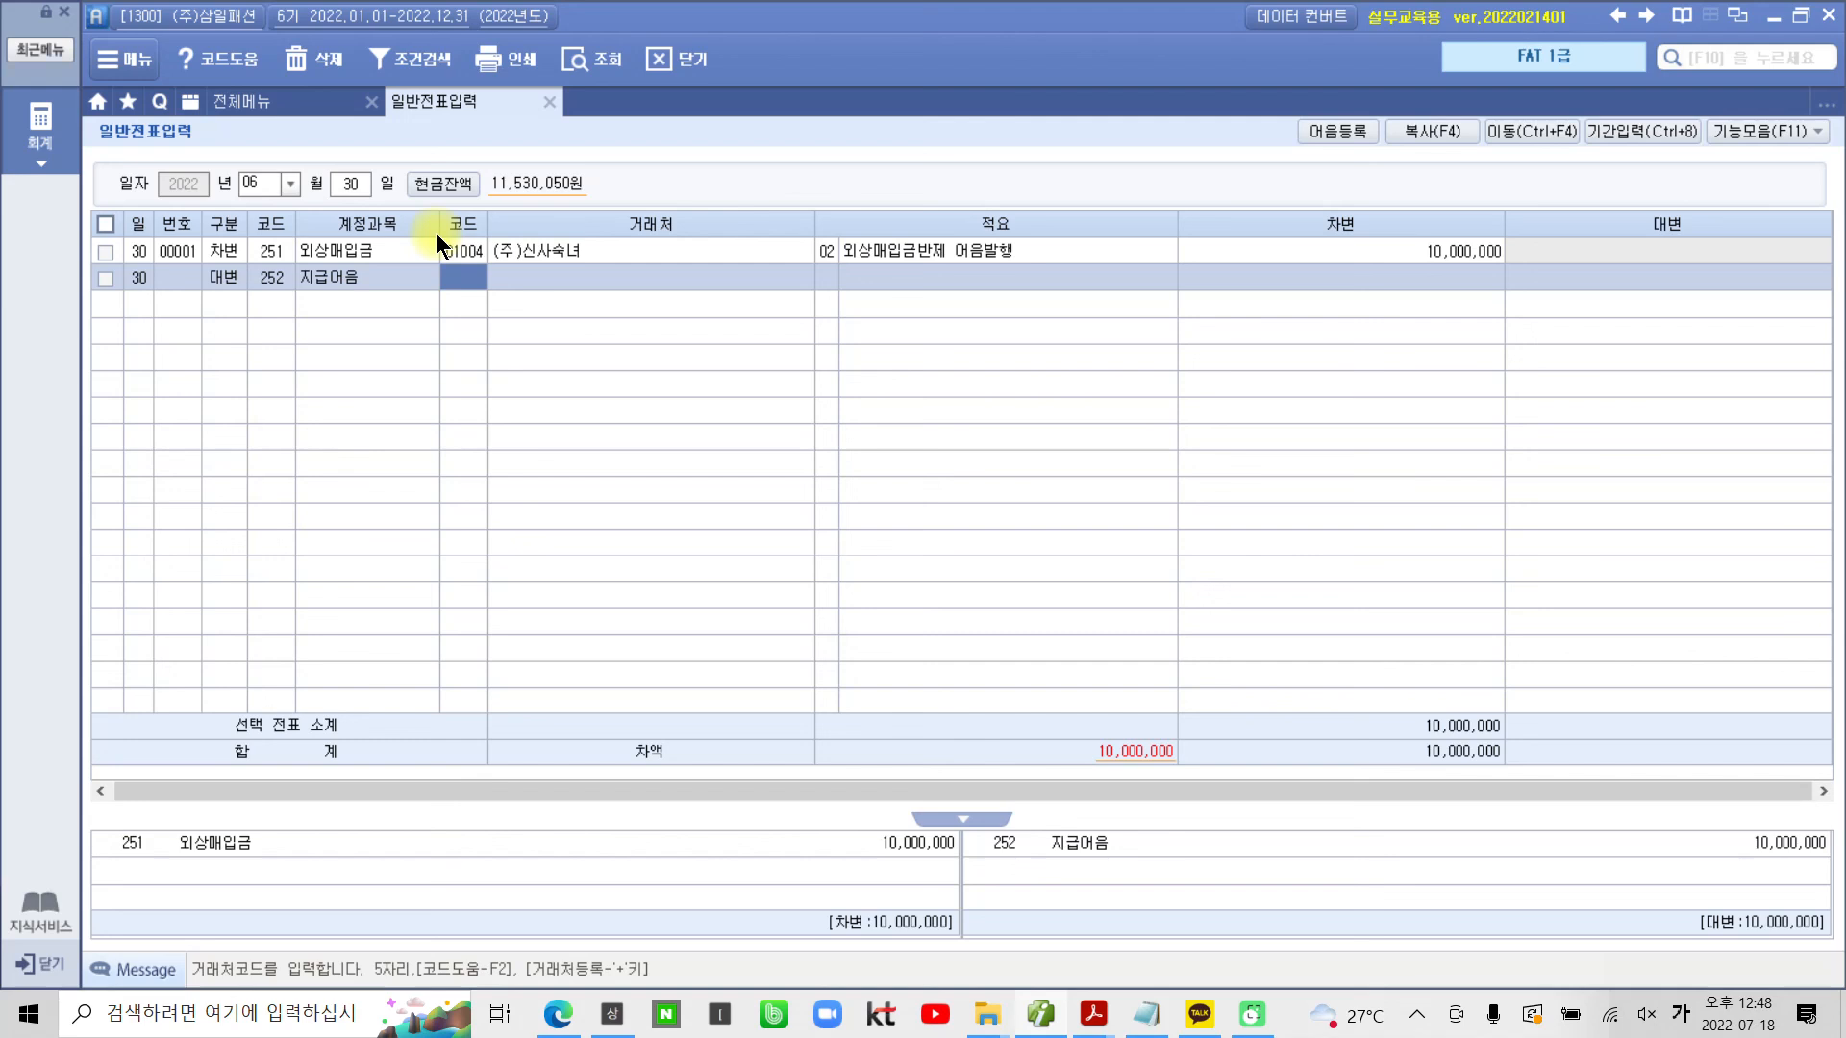
type("1001")
key("Return")
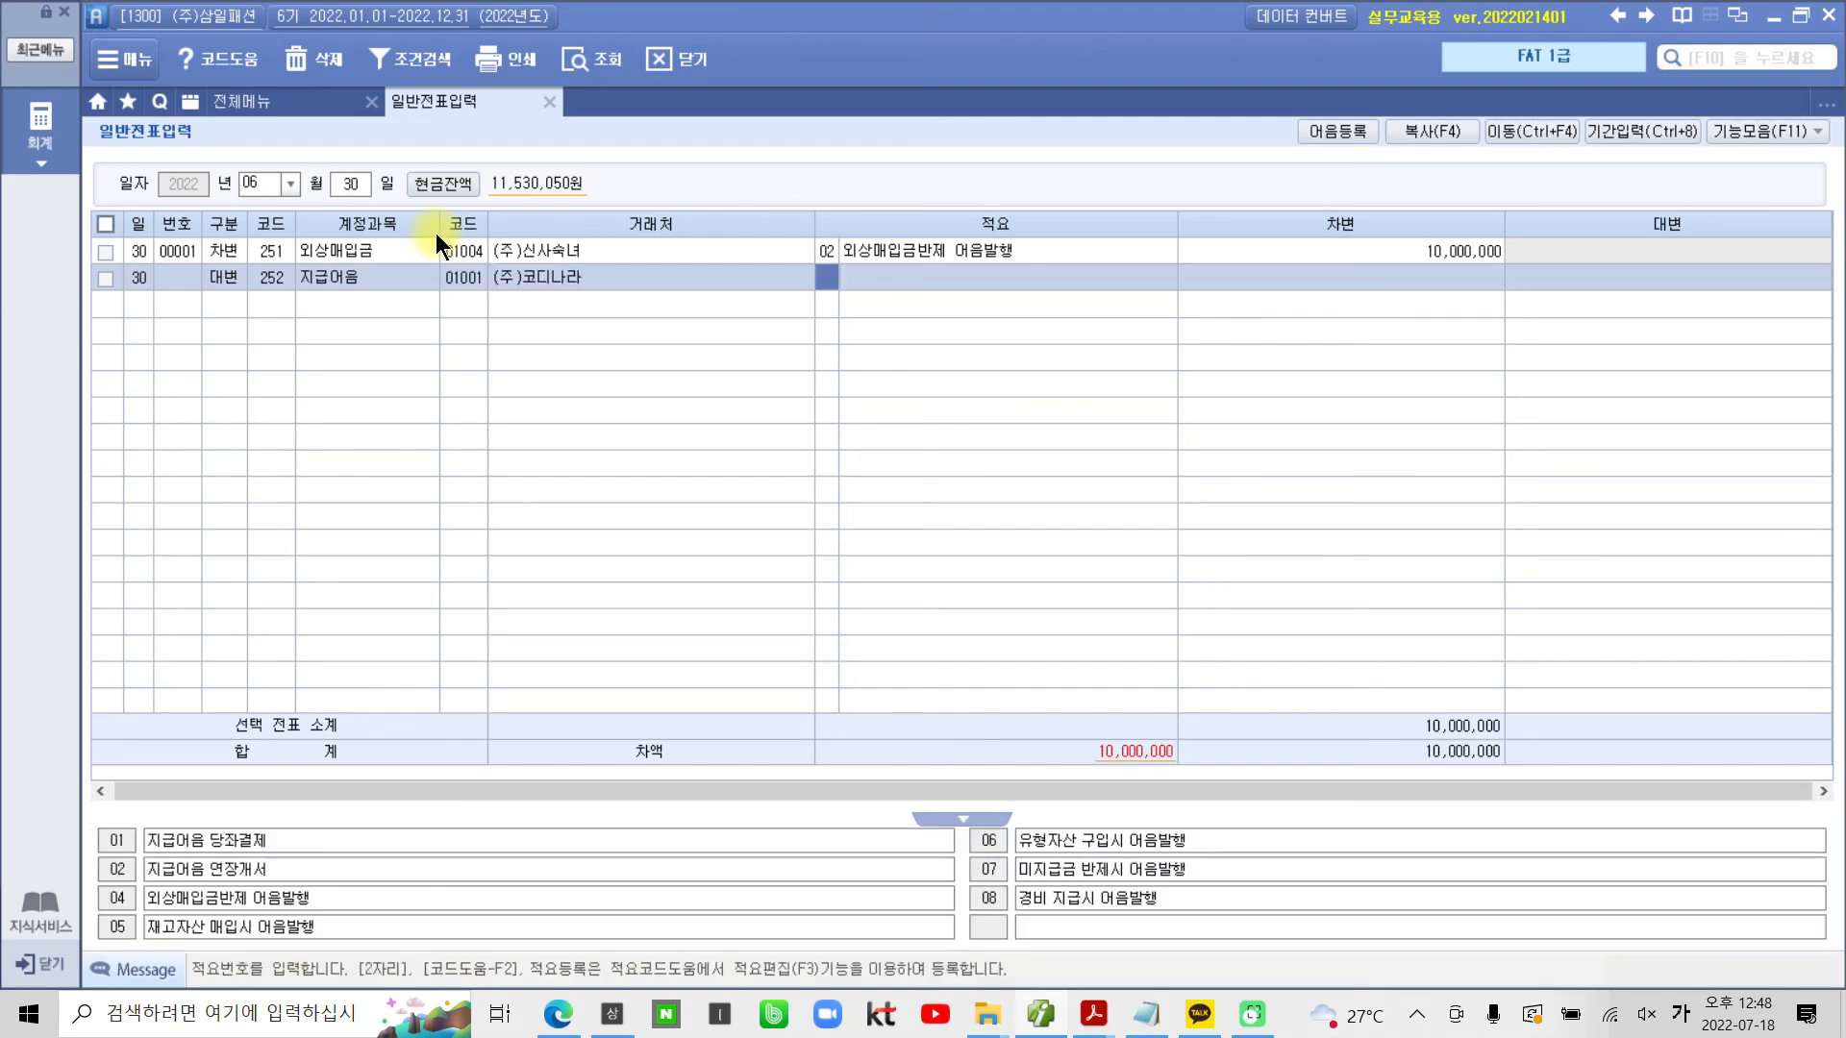
Change the 지급어음 line's vendor to 01004 (주)신사숙녀 and complete it with 적요 외상매입금반제 어음발행 and a credit amount of 10,000,000
left_click(463, 278)
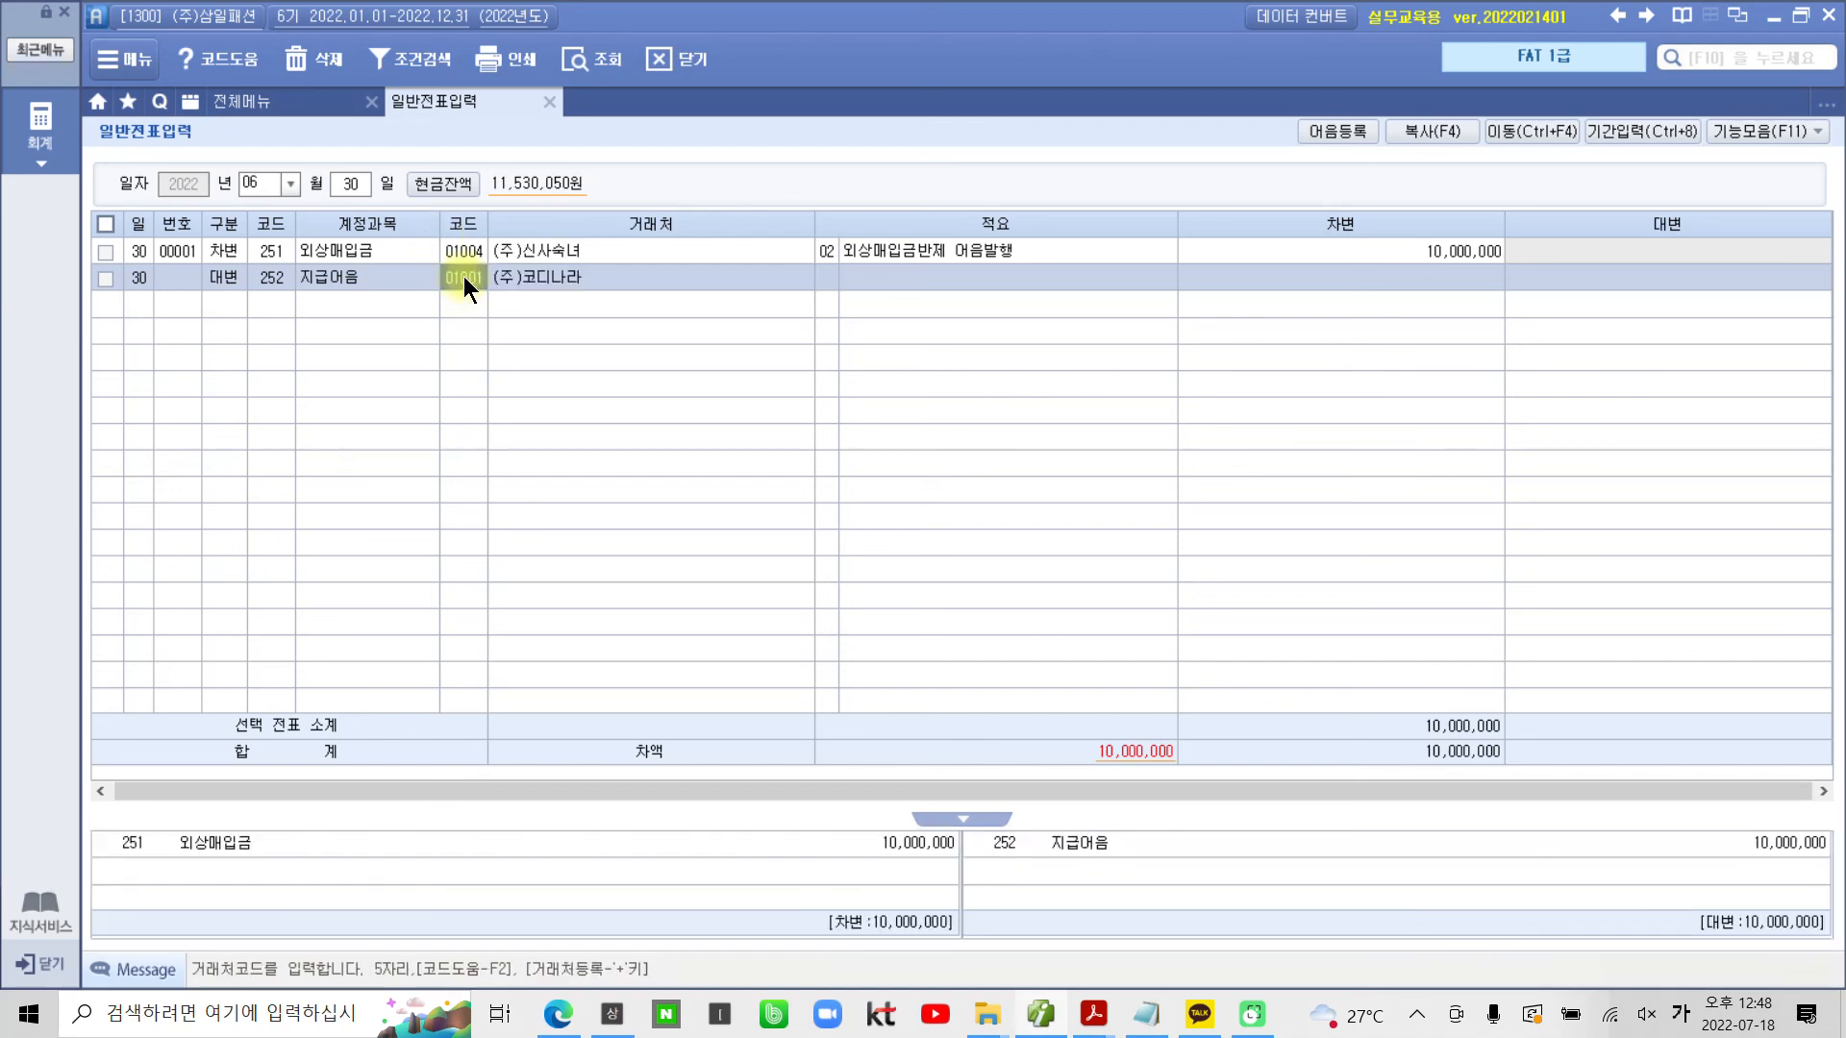
type("1004")
key("Return")
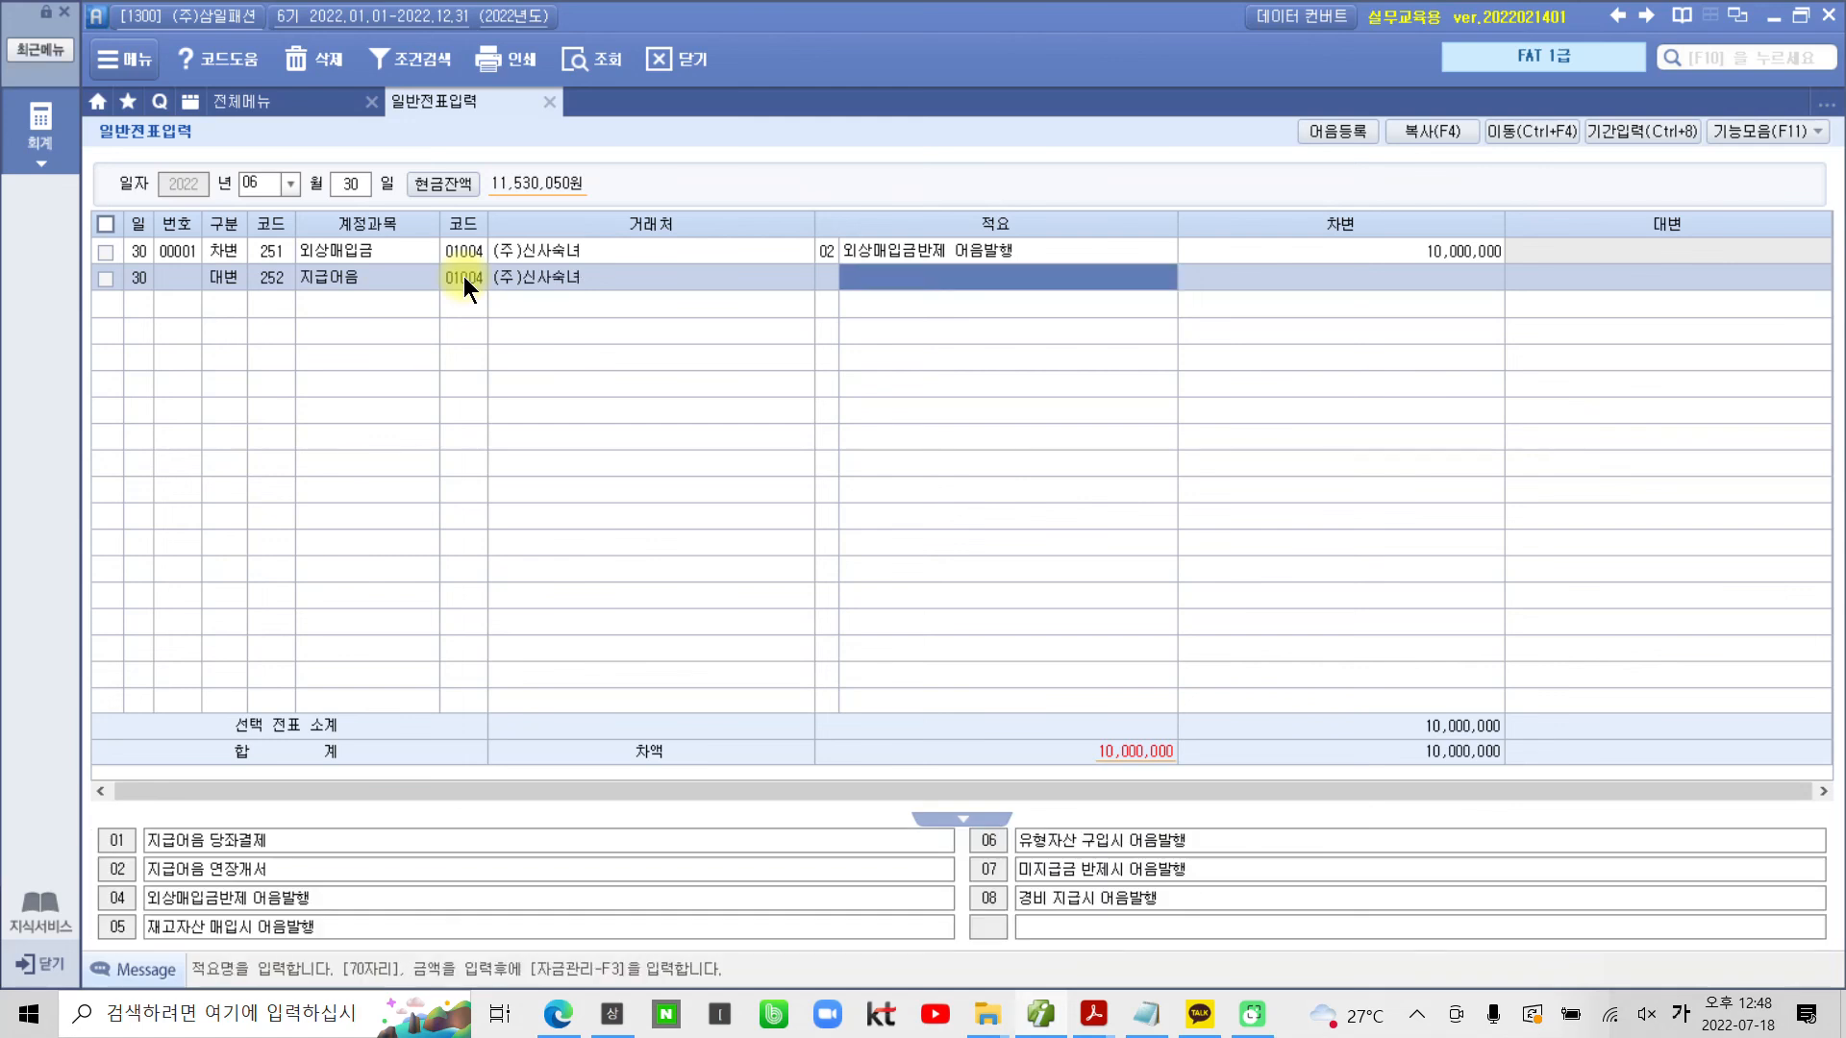
key("Return")
type("10000000")
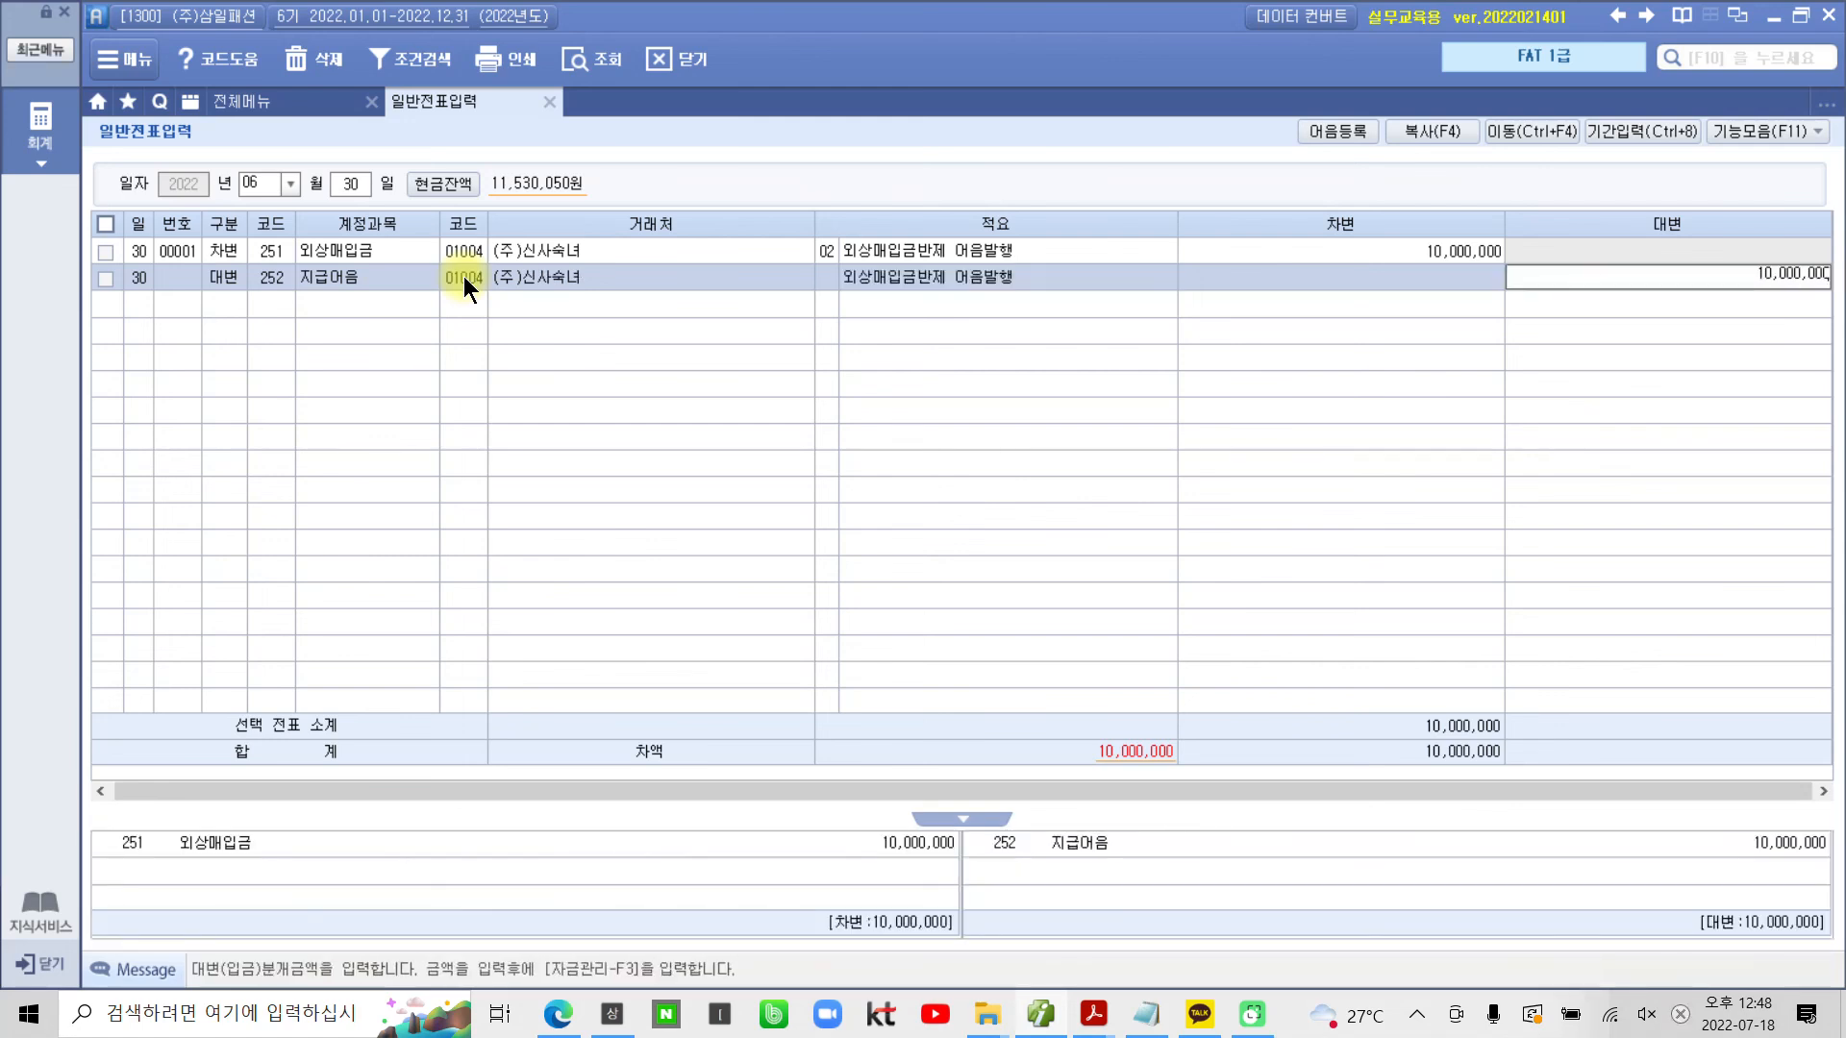
key("Return")
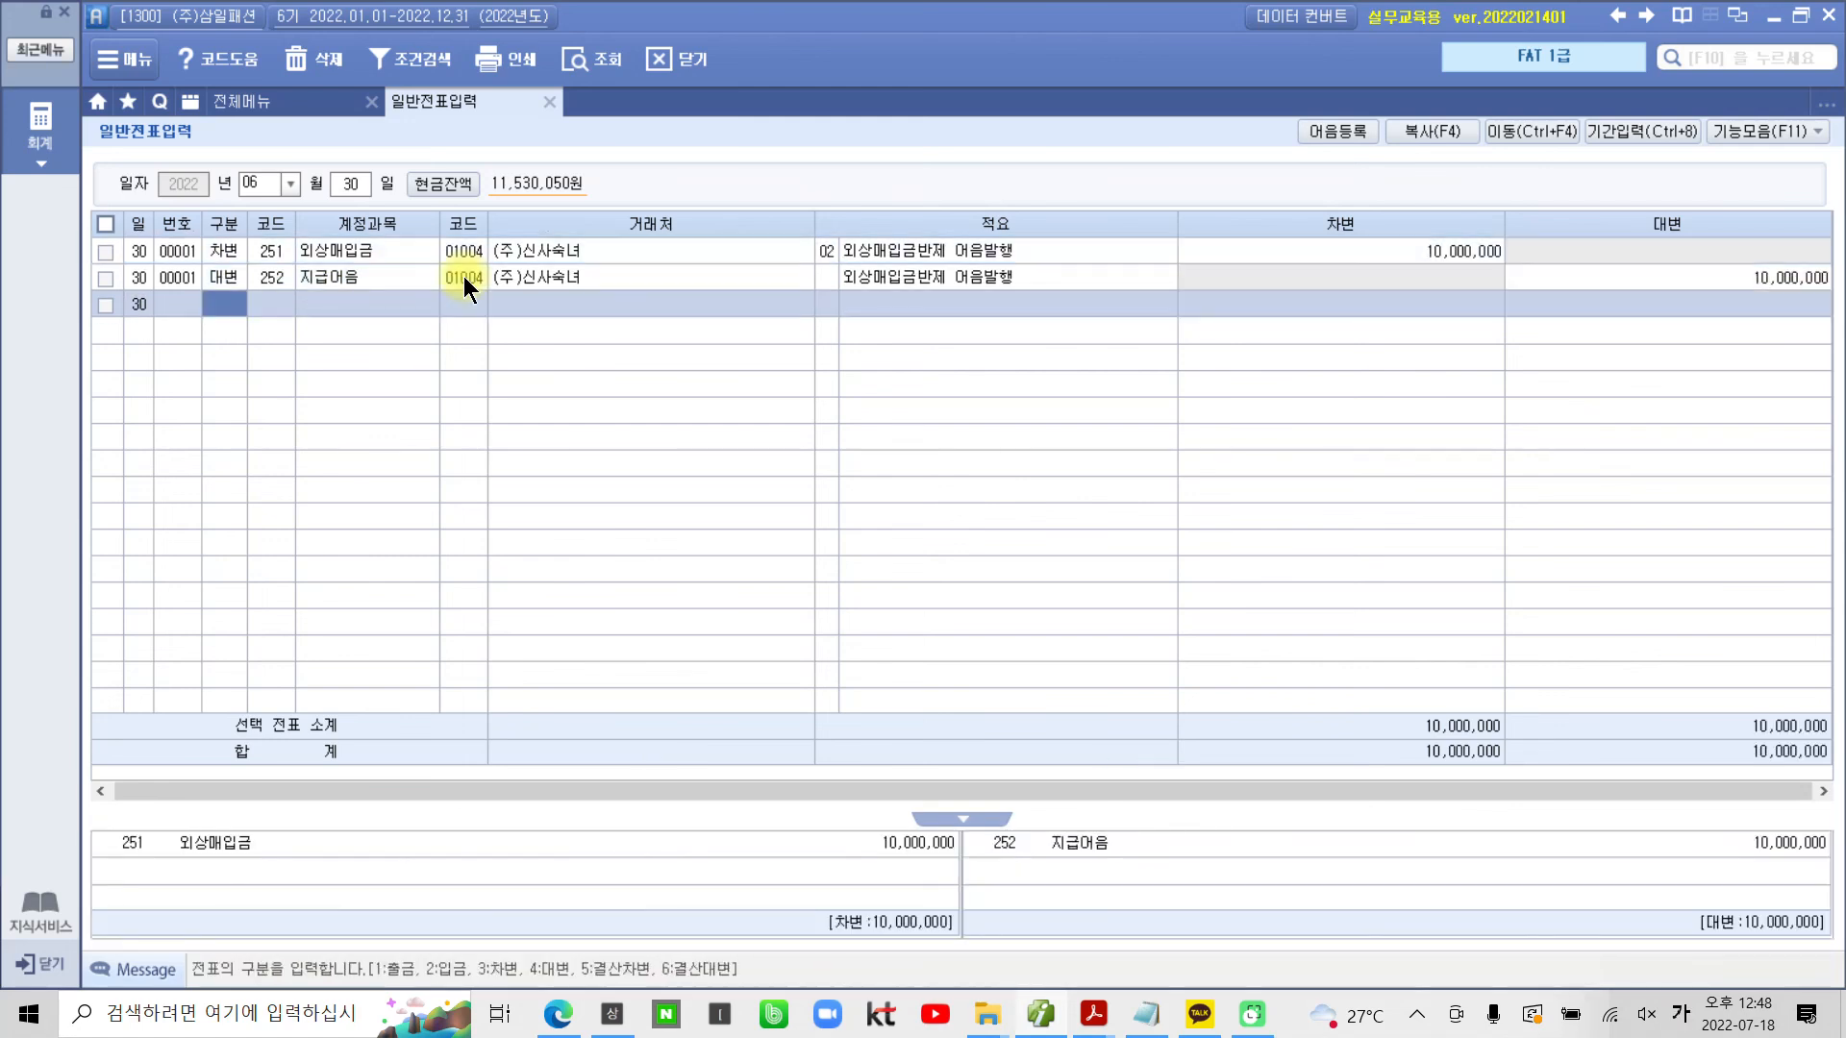
Open 자금관리 for the 지급어음 credit line and assign the registered 국민은행(당좌) electronic note as its 어음번호
left_click(1769, 284)
key("F3")
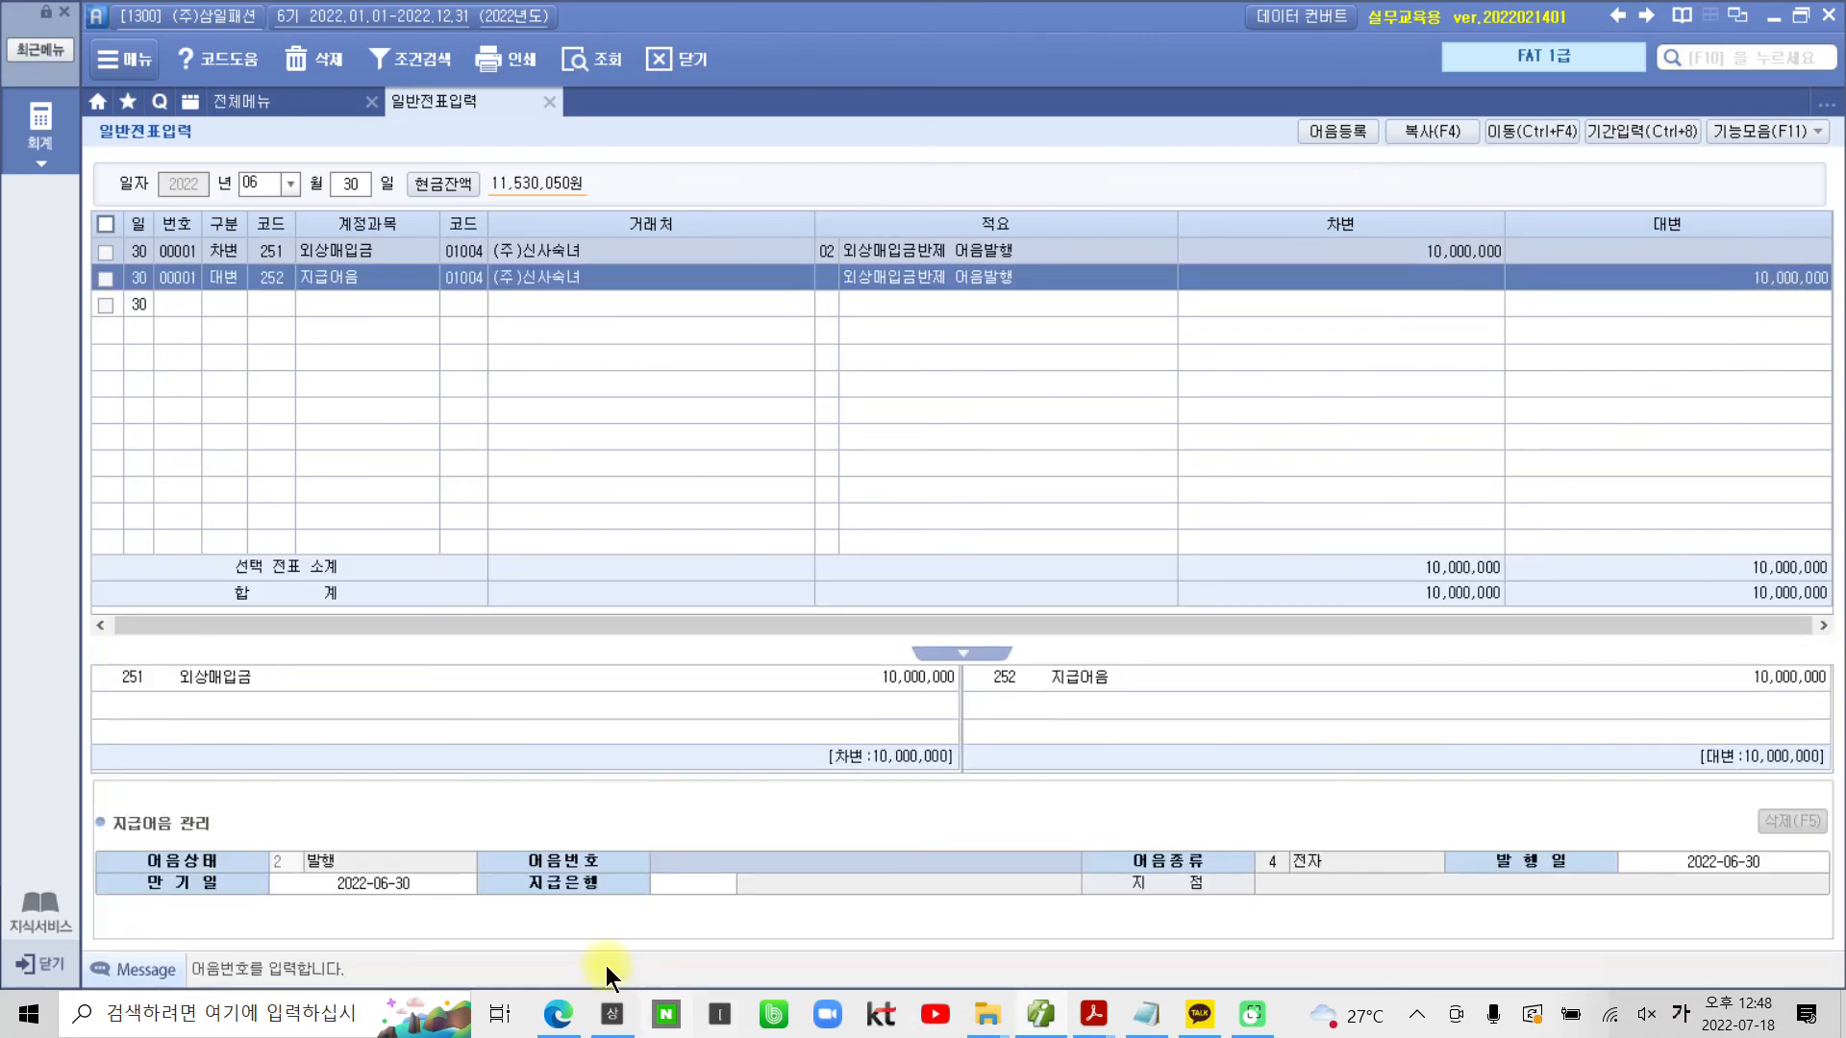
left_click(712, 862)
left_click(888, 690)
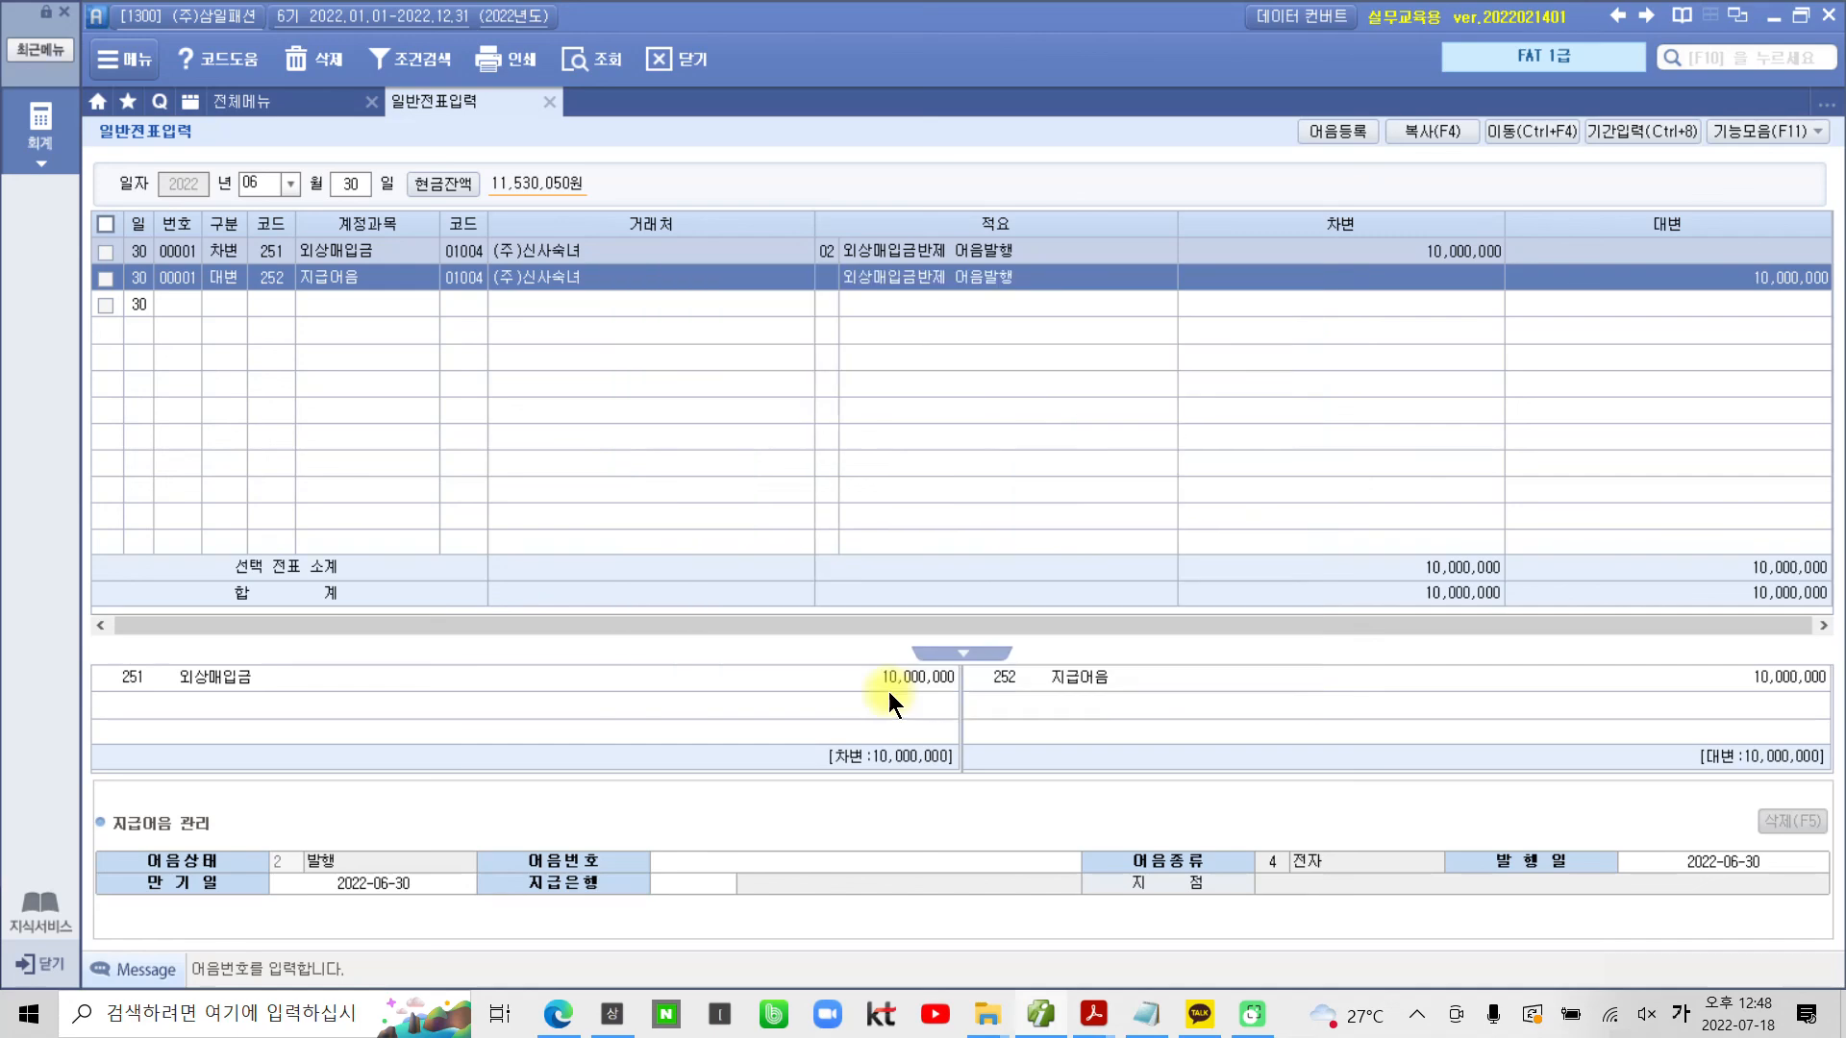
key("Return")
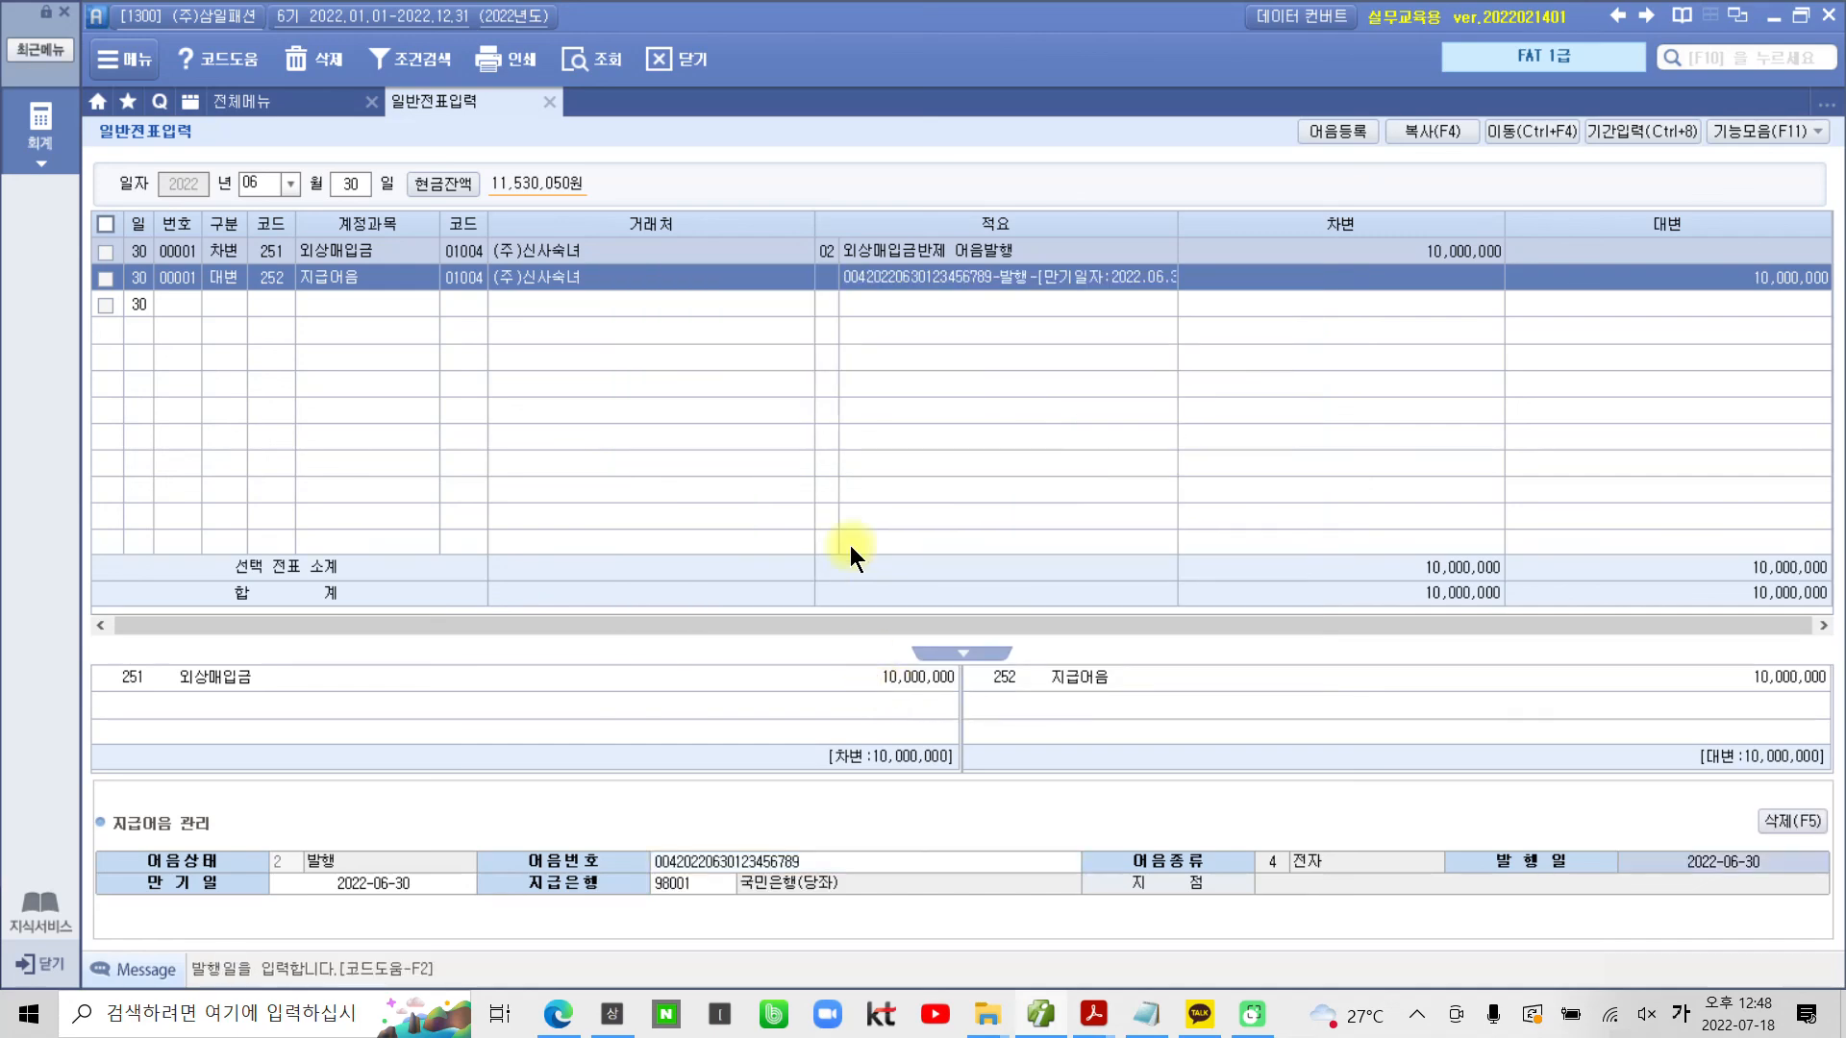